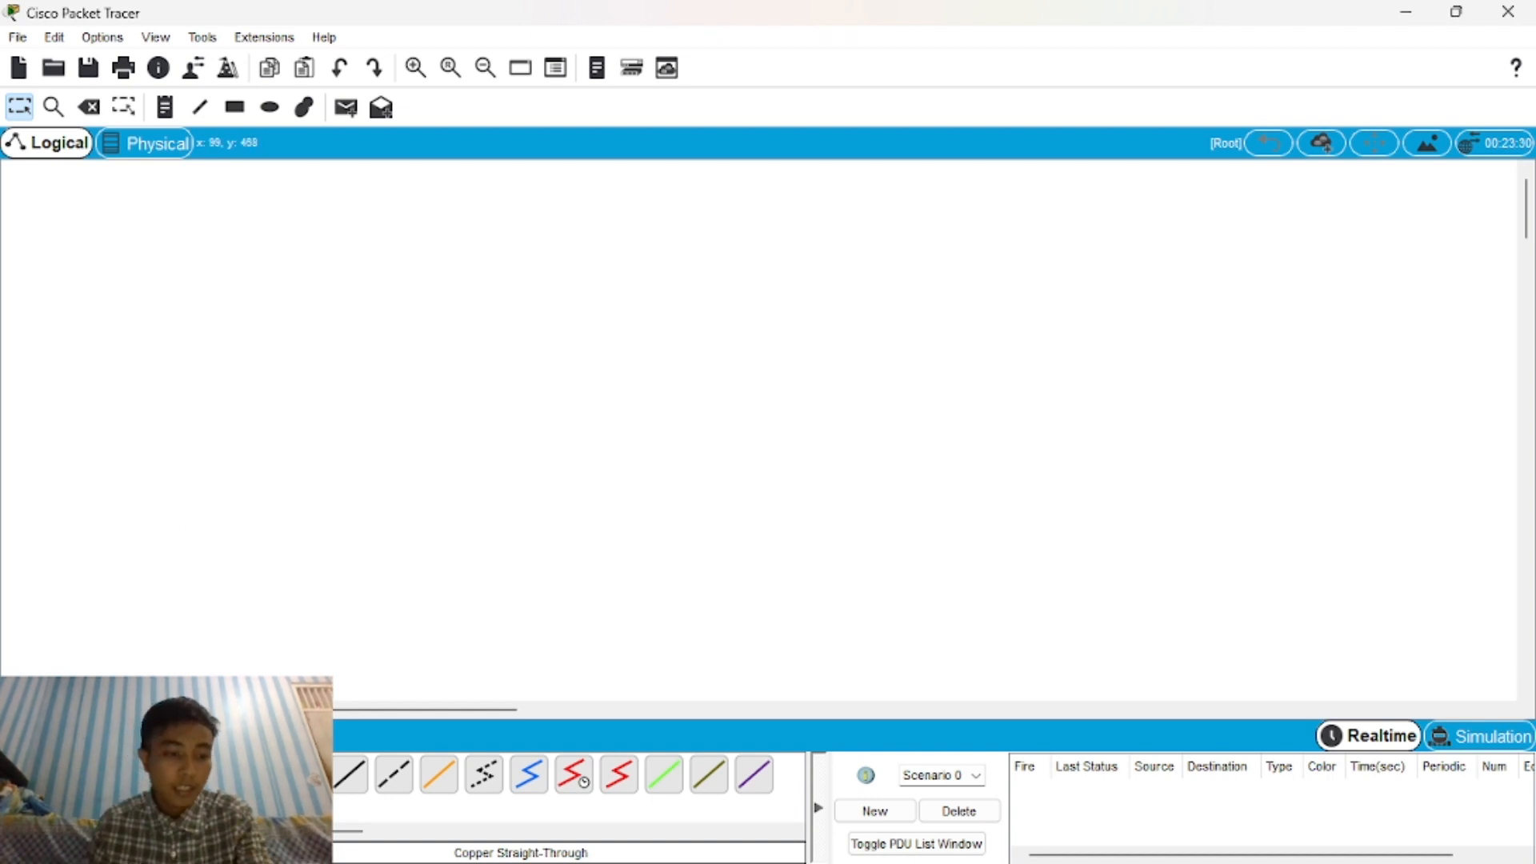
# Place four PC-PT end devices in the workspace, arranged in two columns of two.
pyautogui.click(36, 772)
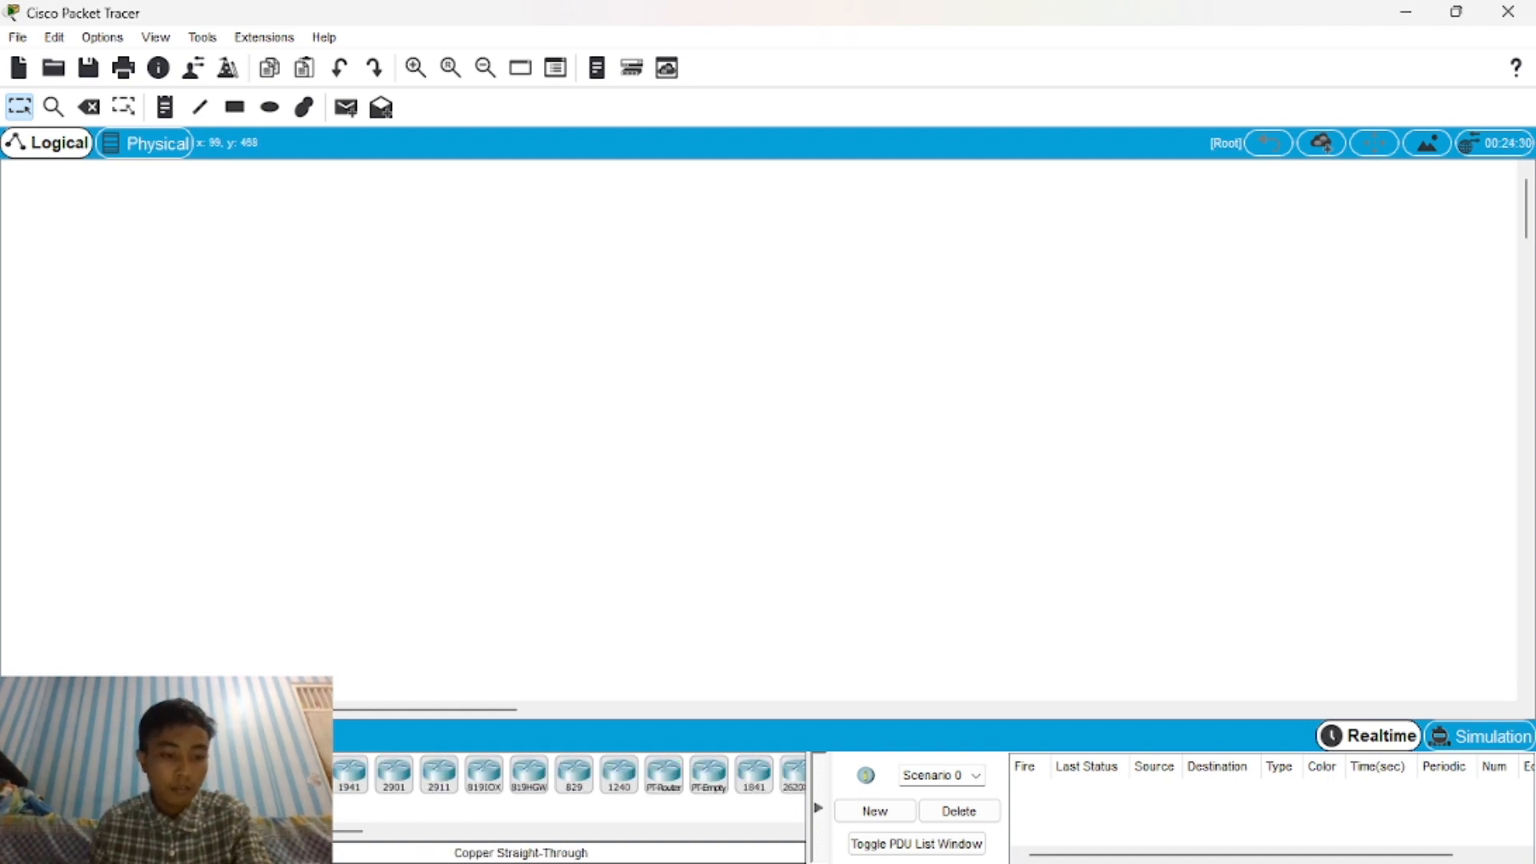
pyautogui.click(76, 752)
pyautogui.click(260, 772)
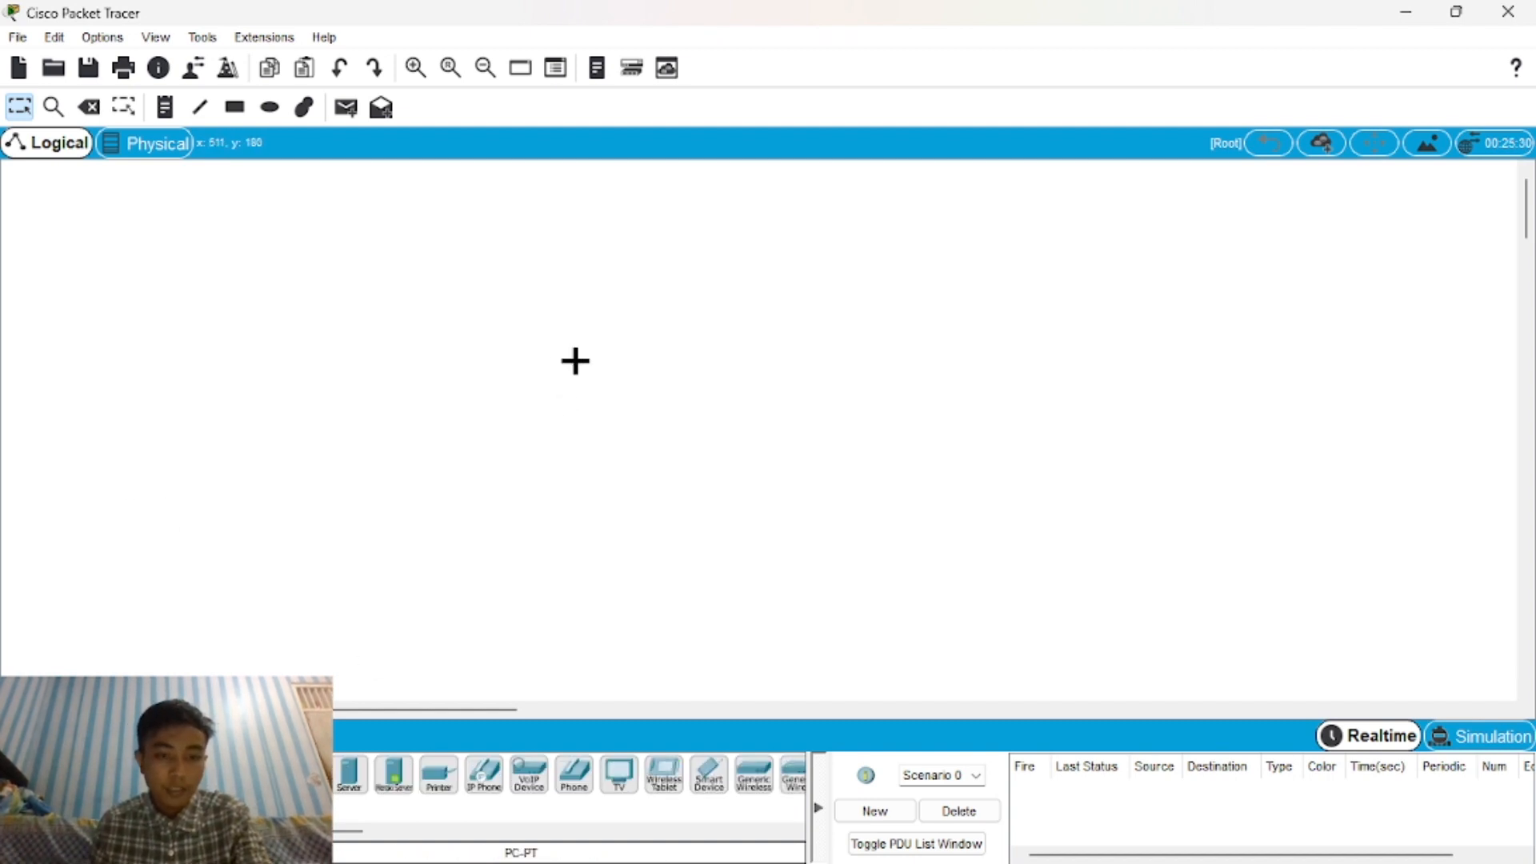
pyautogui.click(511, 365)
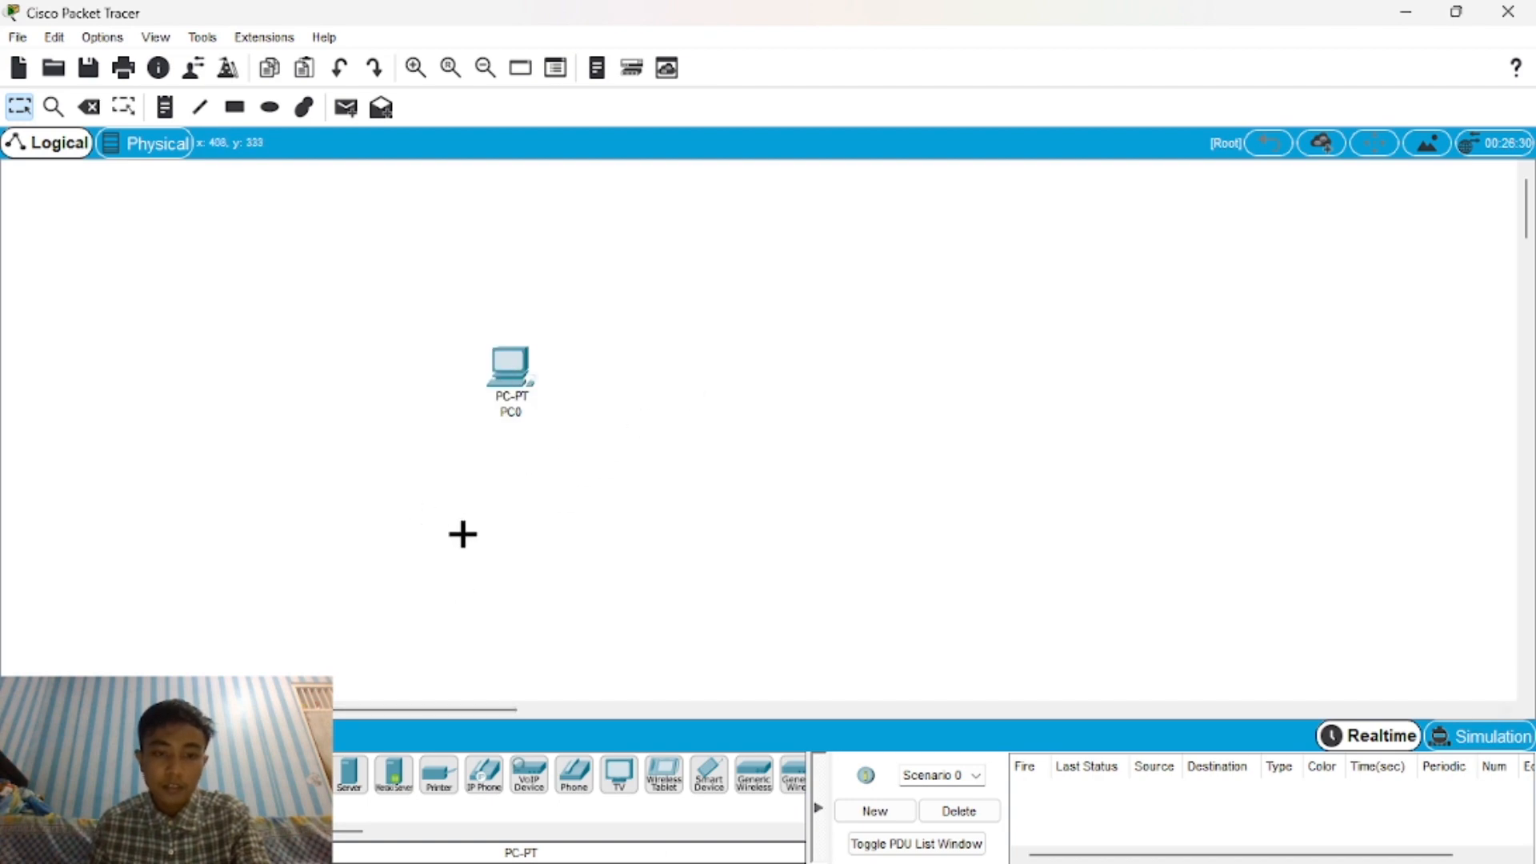
pyautogui.click(506, 521)
pyautogui.click(772, 372)
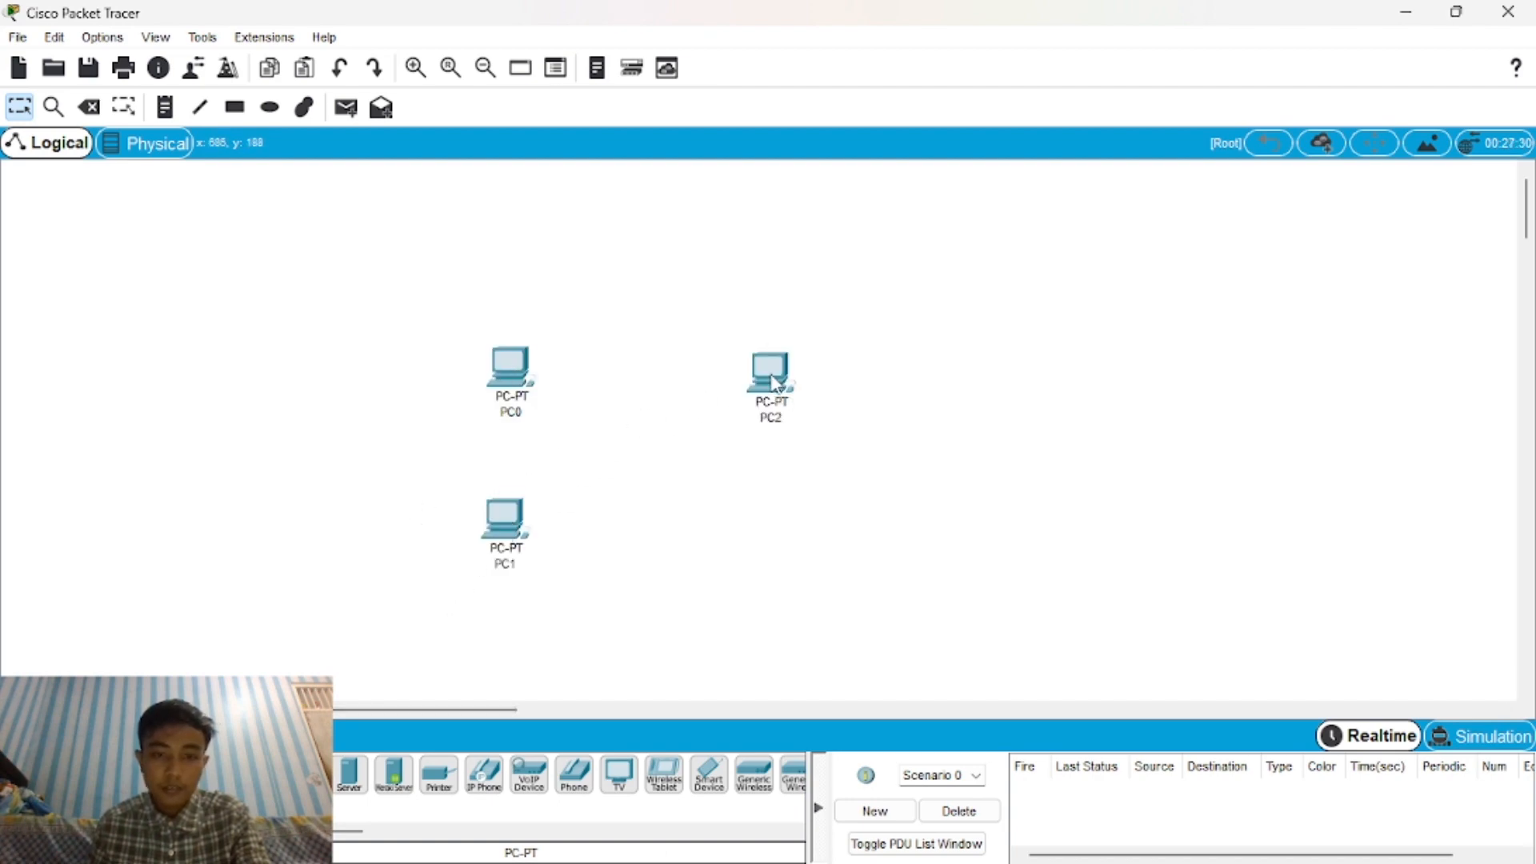
pyautogui.click(260, 772)
pyautogui.click(773, 518)
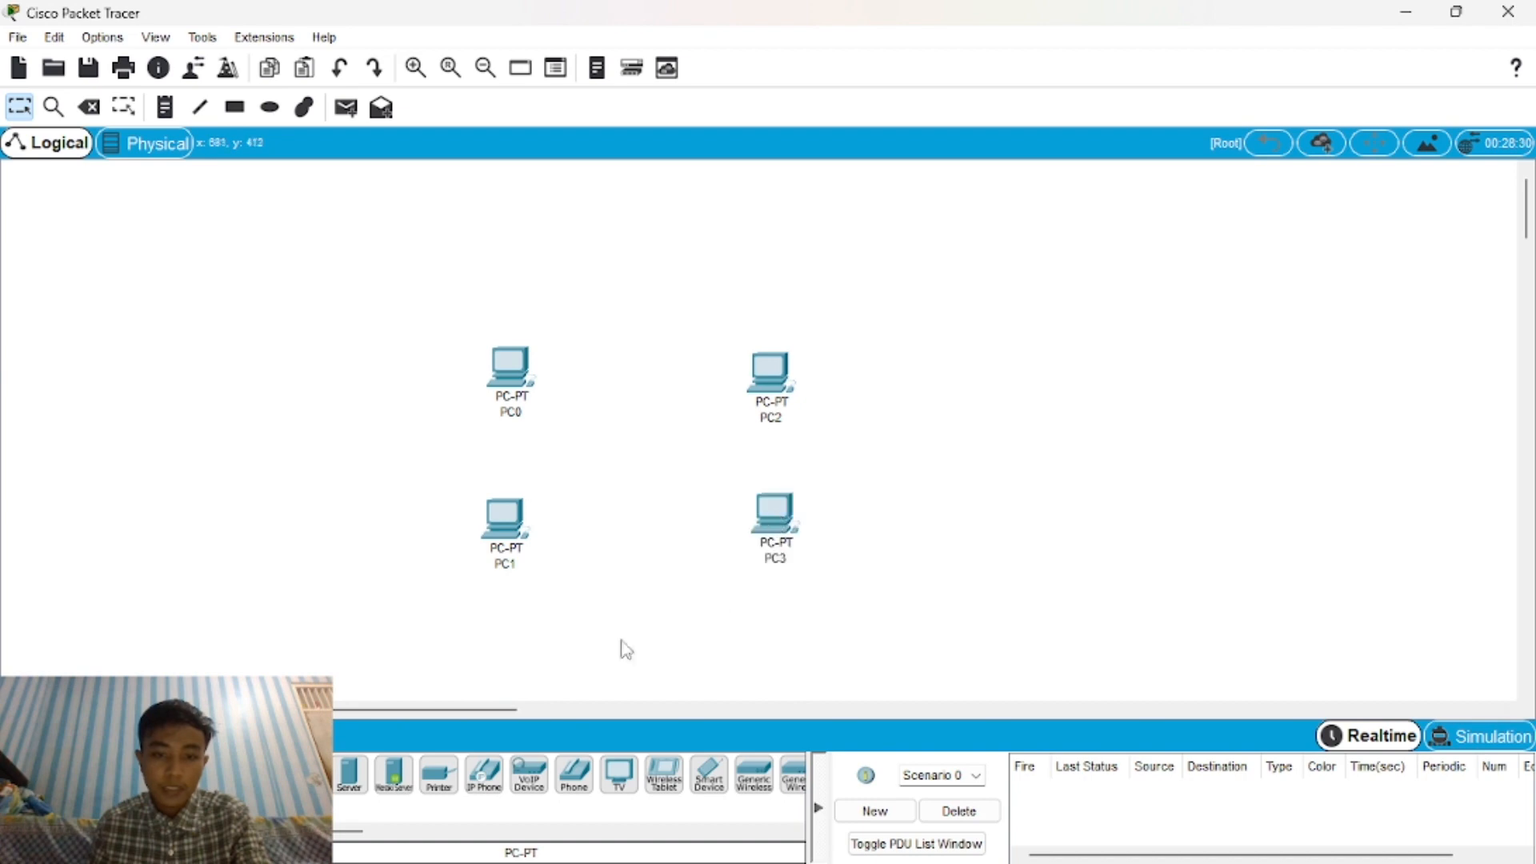
# Add a 2960-24TT switch in the middle of the four PCs.
pyautogui.click(21, 773)
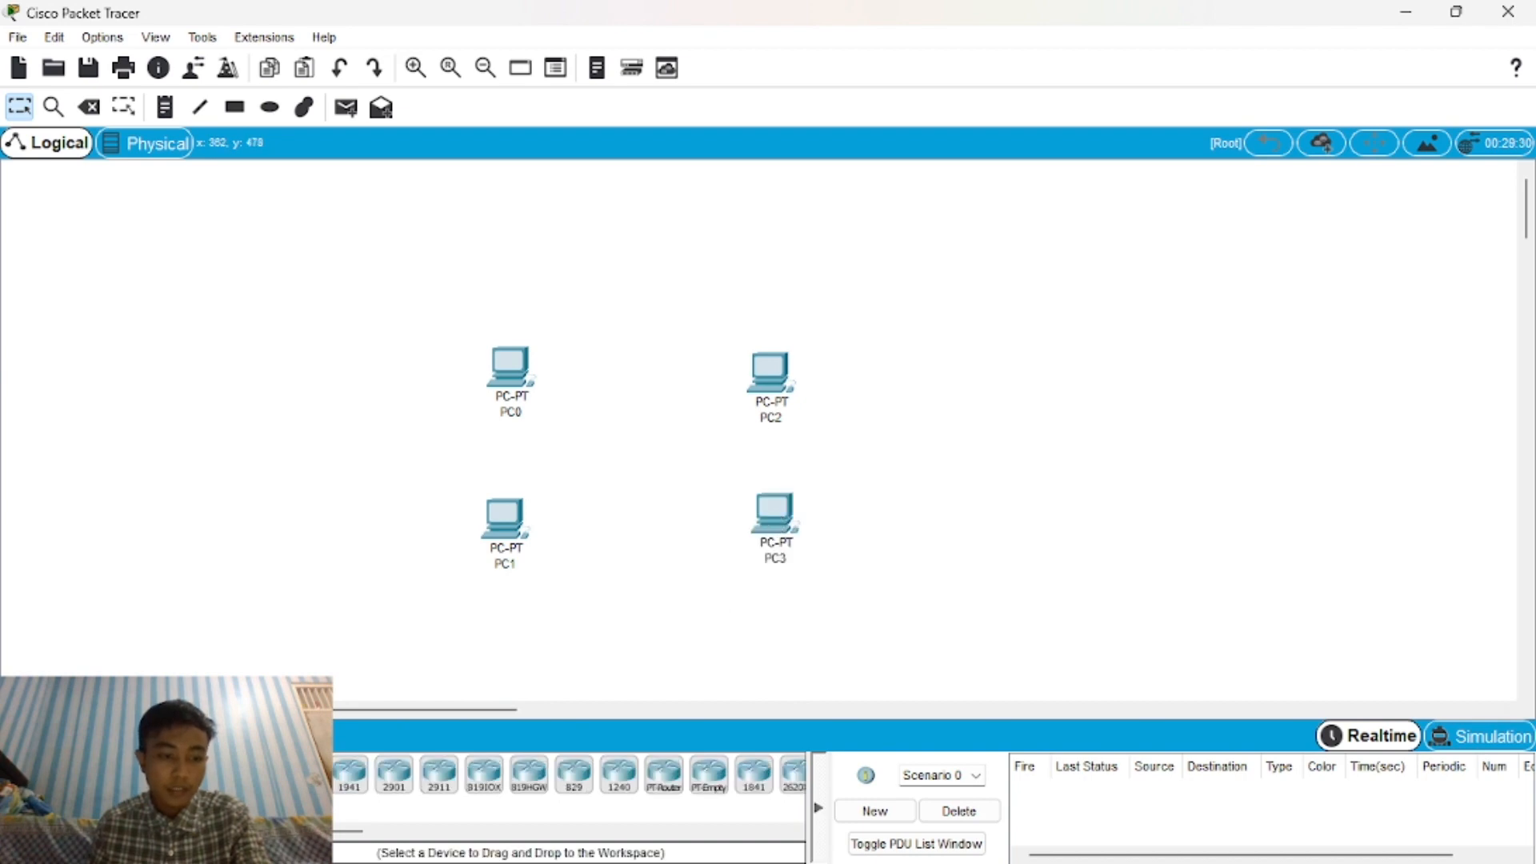
pyautogui.click(59, 817)
pyautogui.click(260, 774)
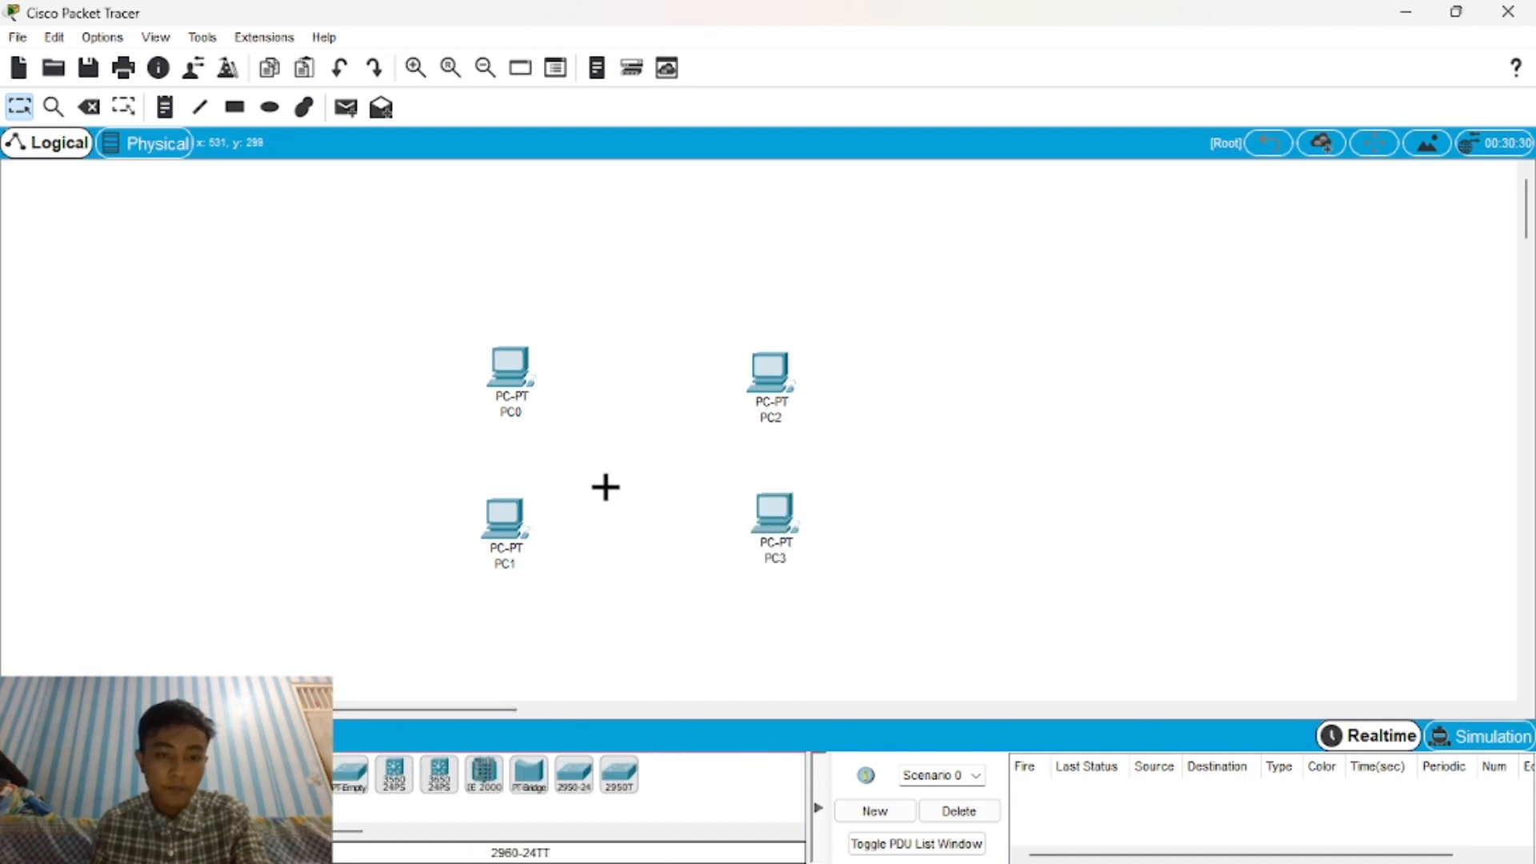
pyautogui.click(640, 451)
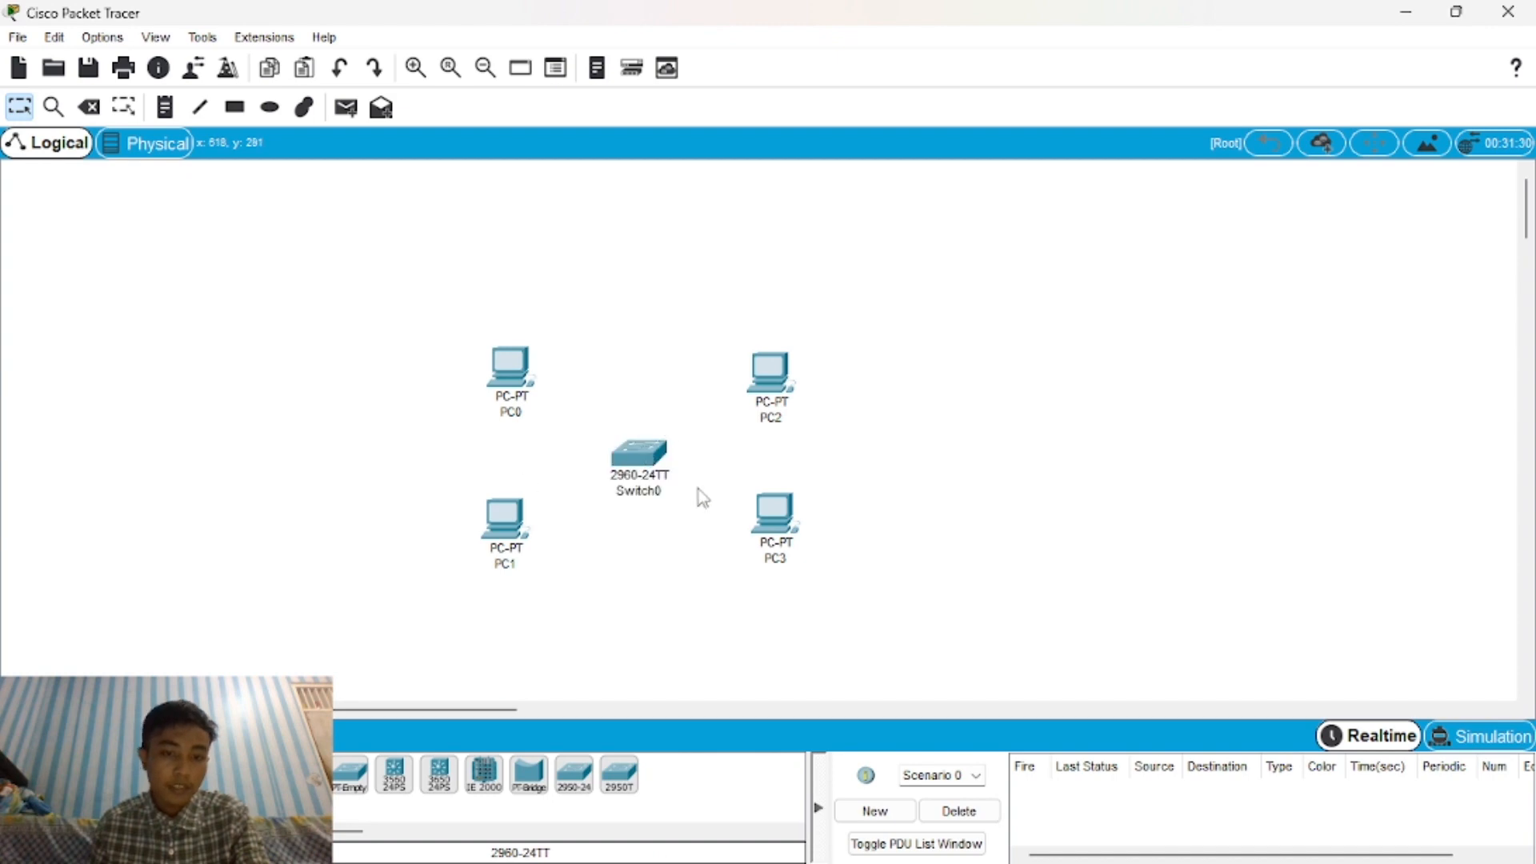
# Connect PC0's FastEthernet0 to FastEthernet0/1 on the switch with a copper straight-through cable.
pyautogui.click(136, 773)
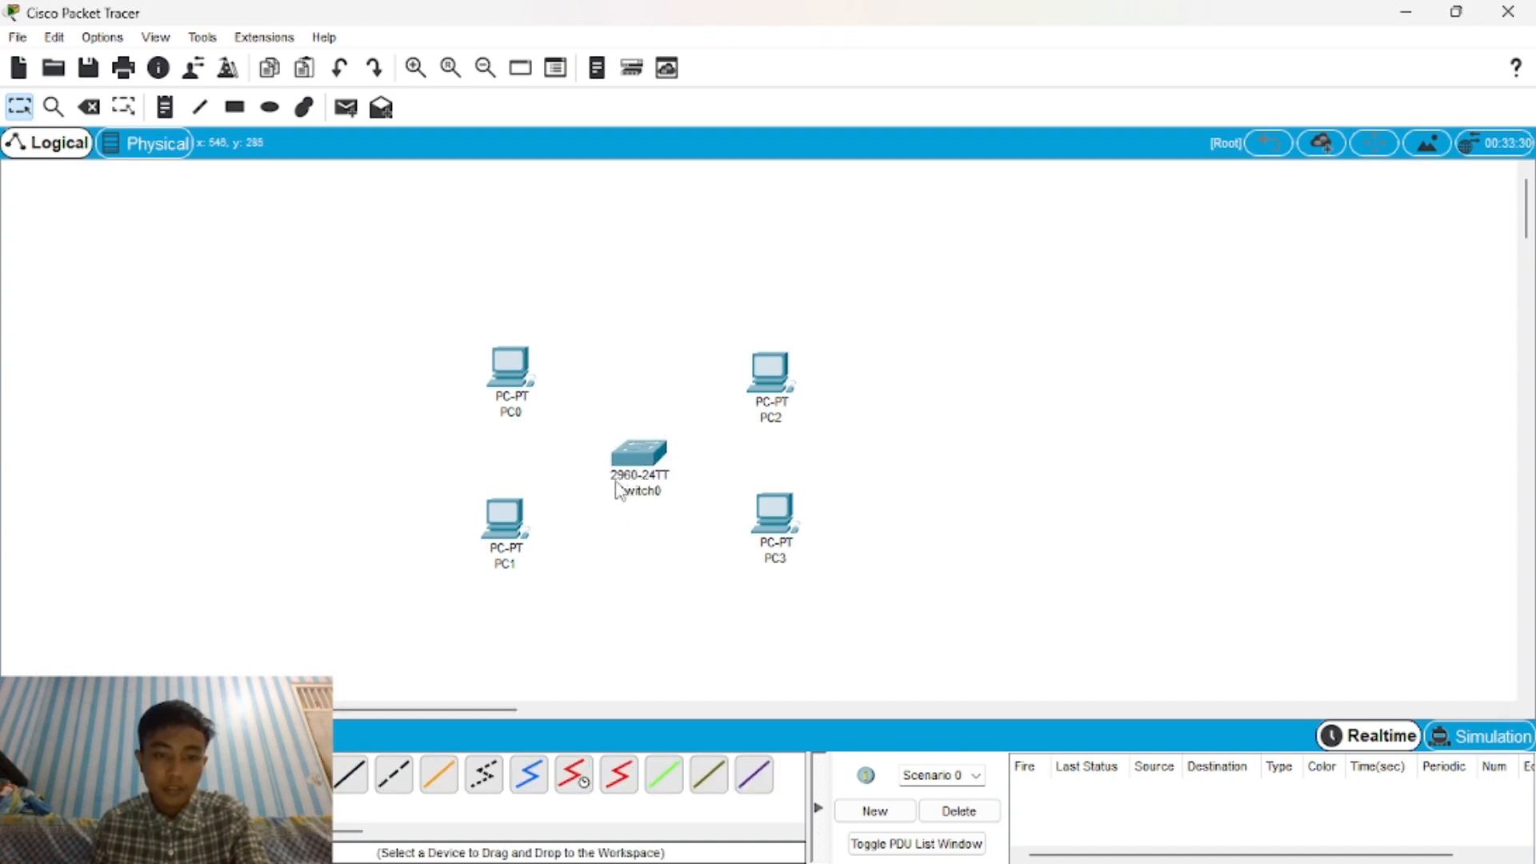
pyautogui.click(349, 773)
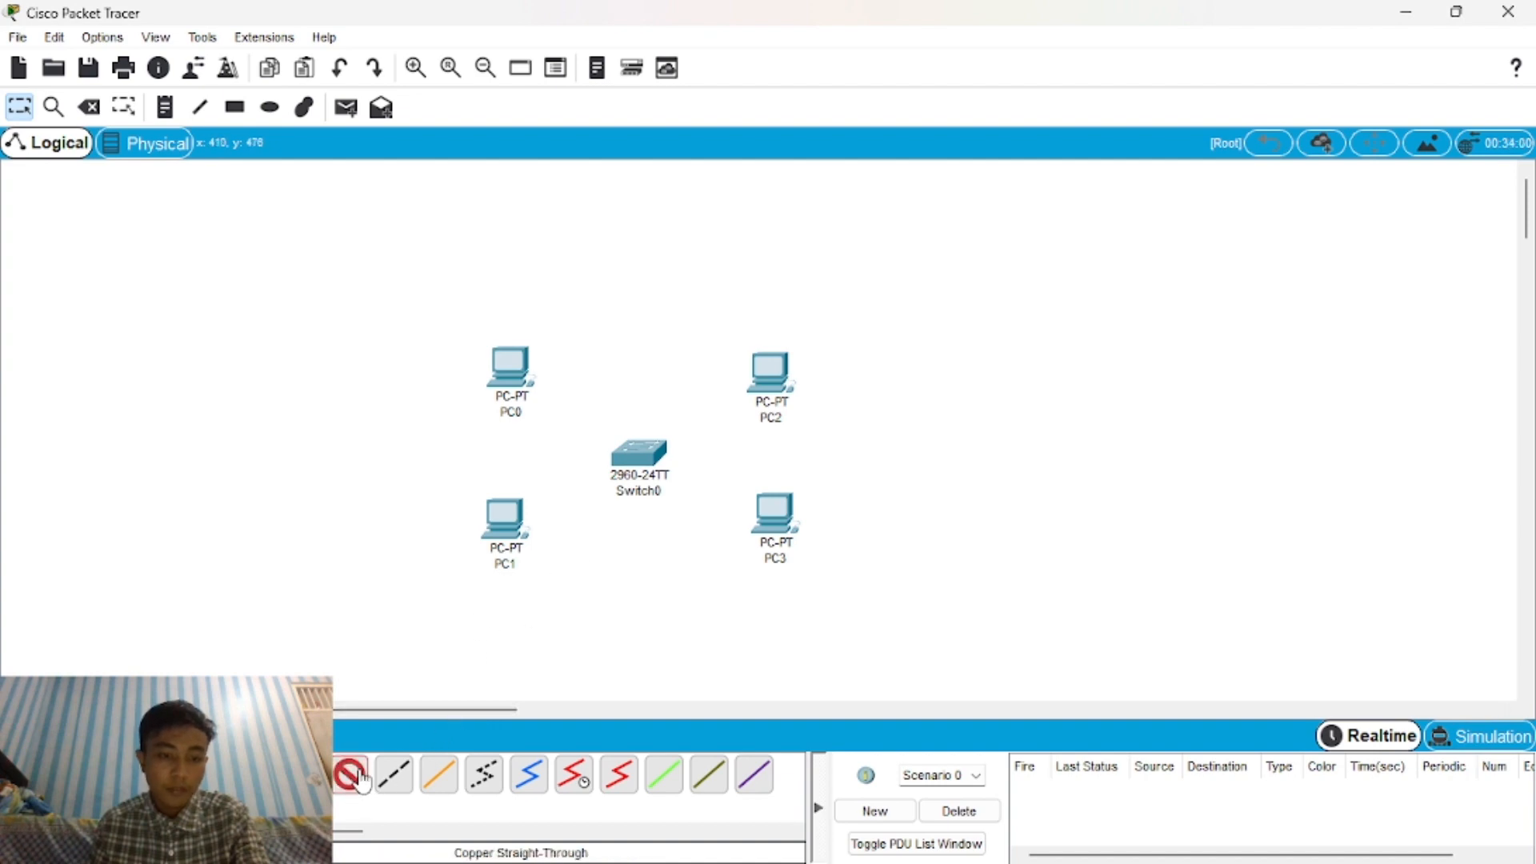
pyautogui.click(525, 387)
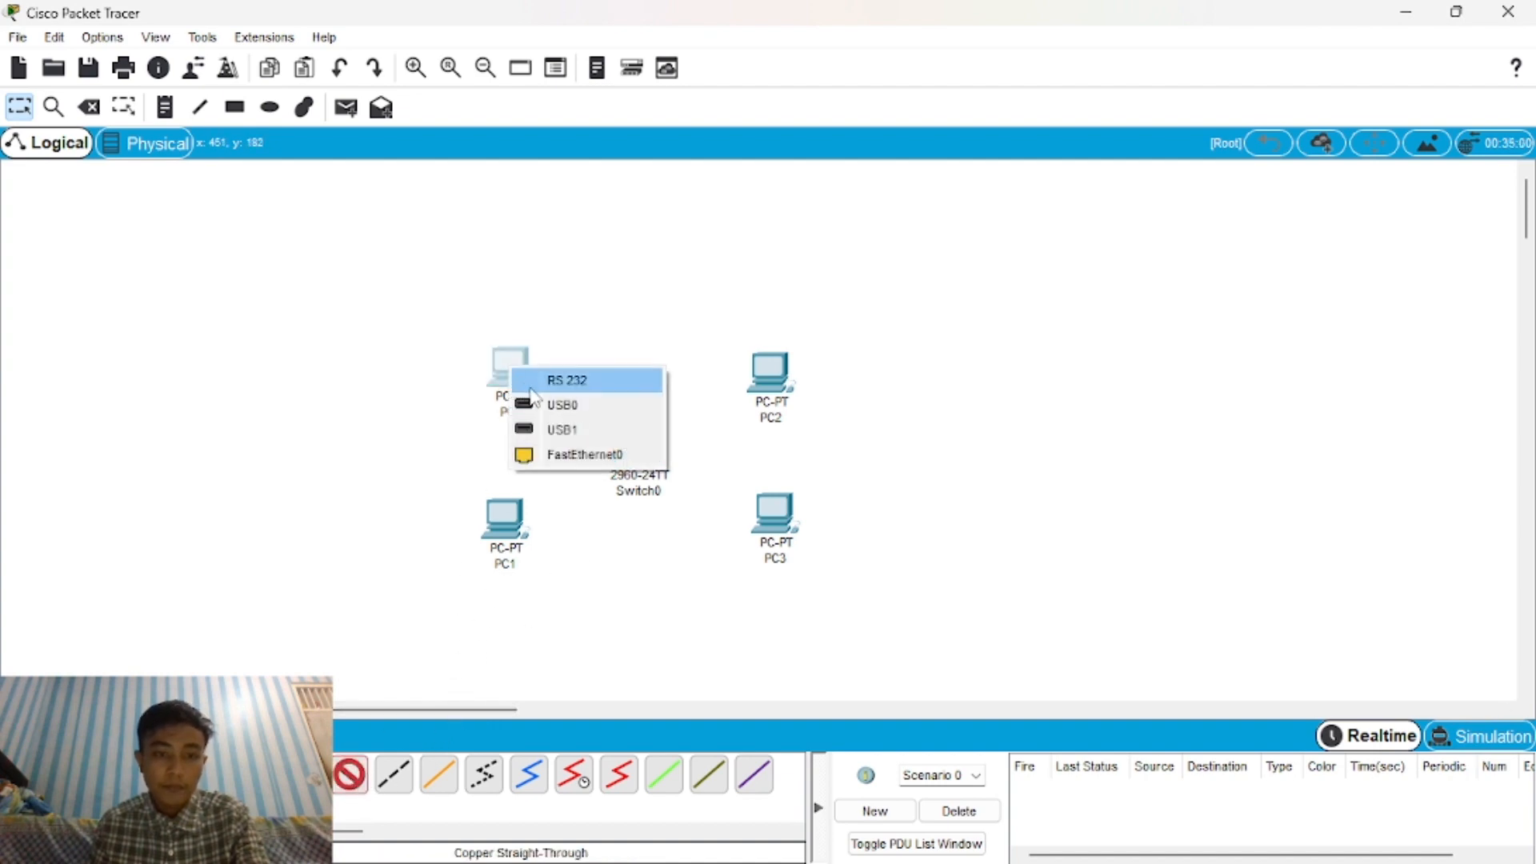
pyautogui.click(569, 454)
pyautogui.click(640, 454)
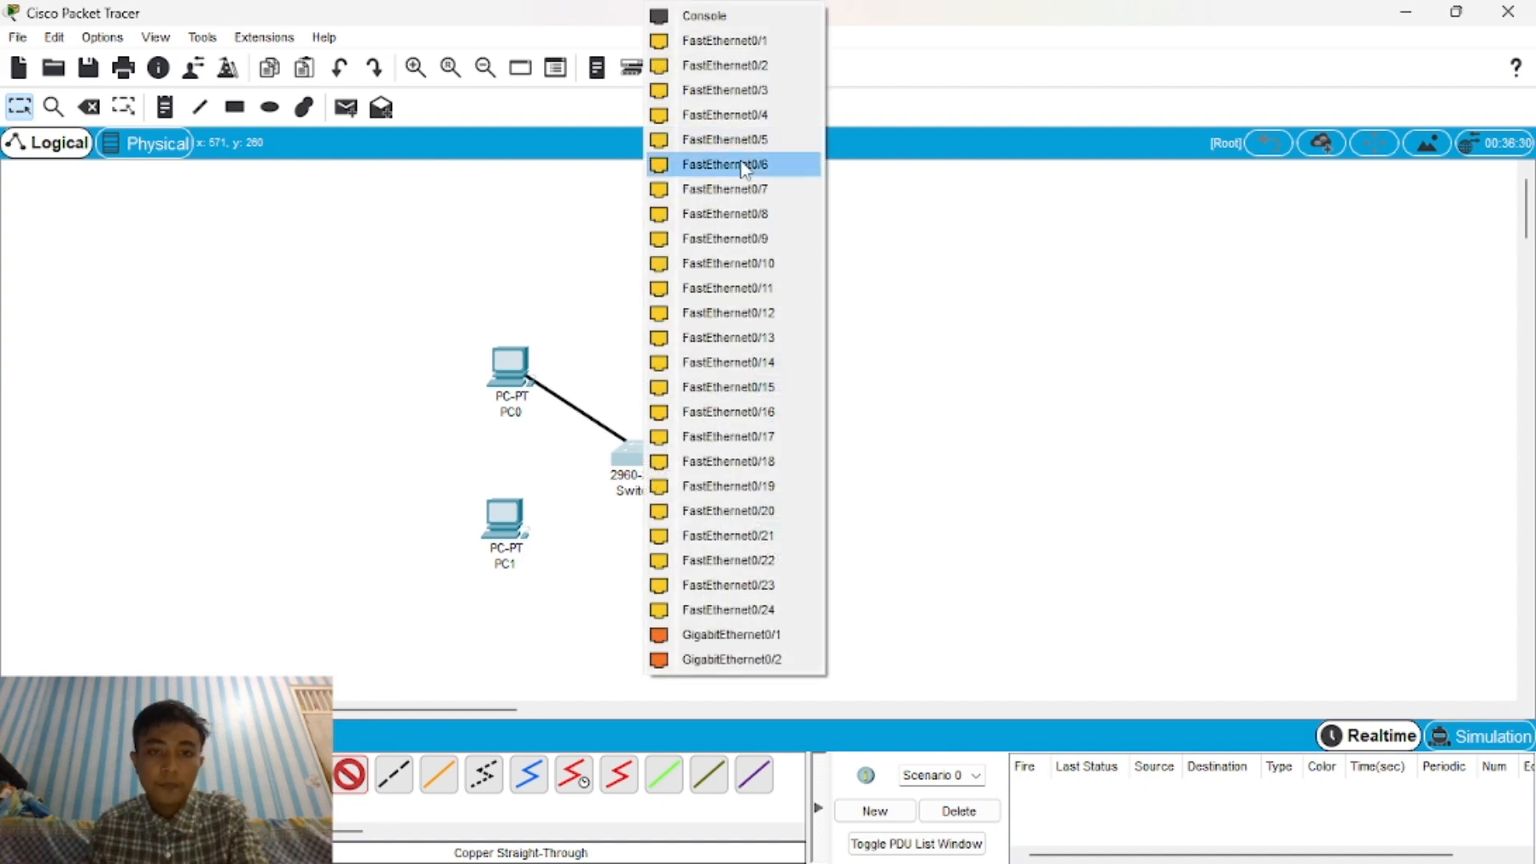
pyautogui.click(766, 40)
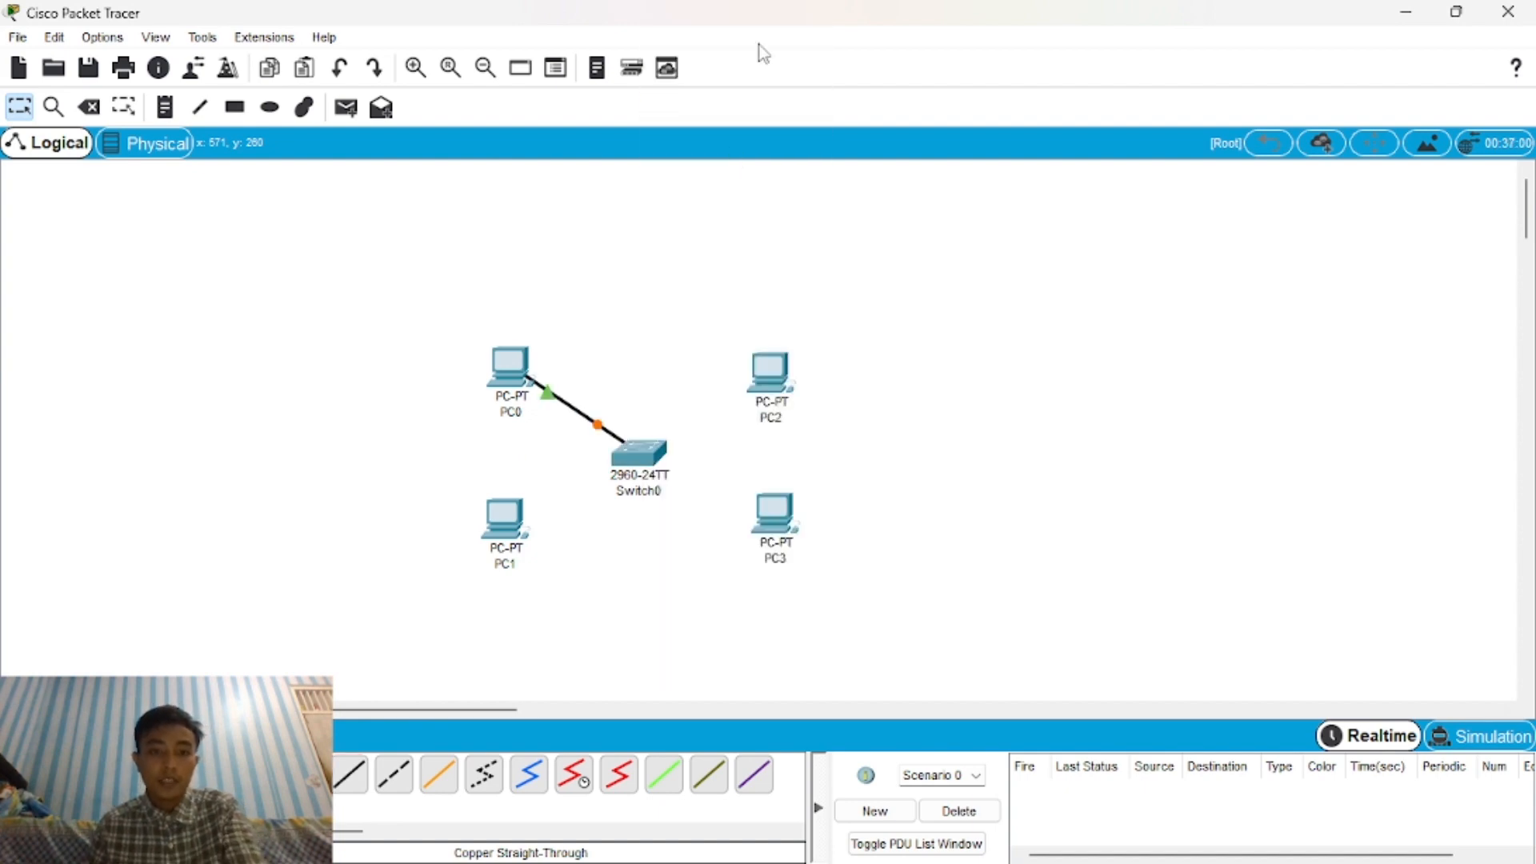
# Connect PC1's FastEthernet0 to FastEthernet0/2 on the switch with a copper straight-through cable.
pyautogui.click(353, 776)
pyautogui.click(512, 526)
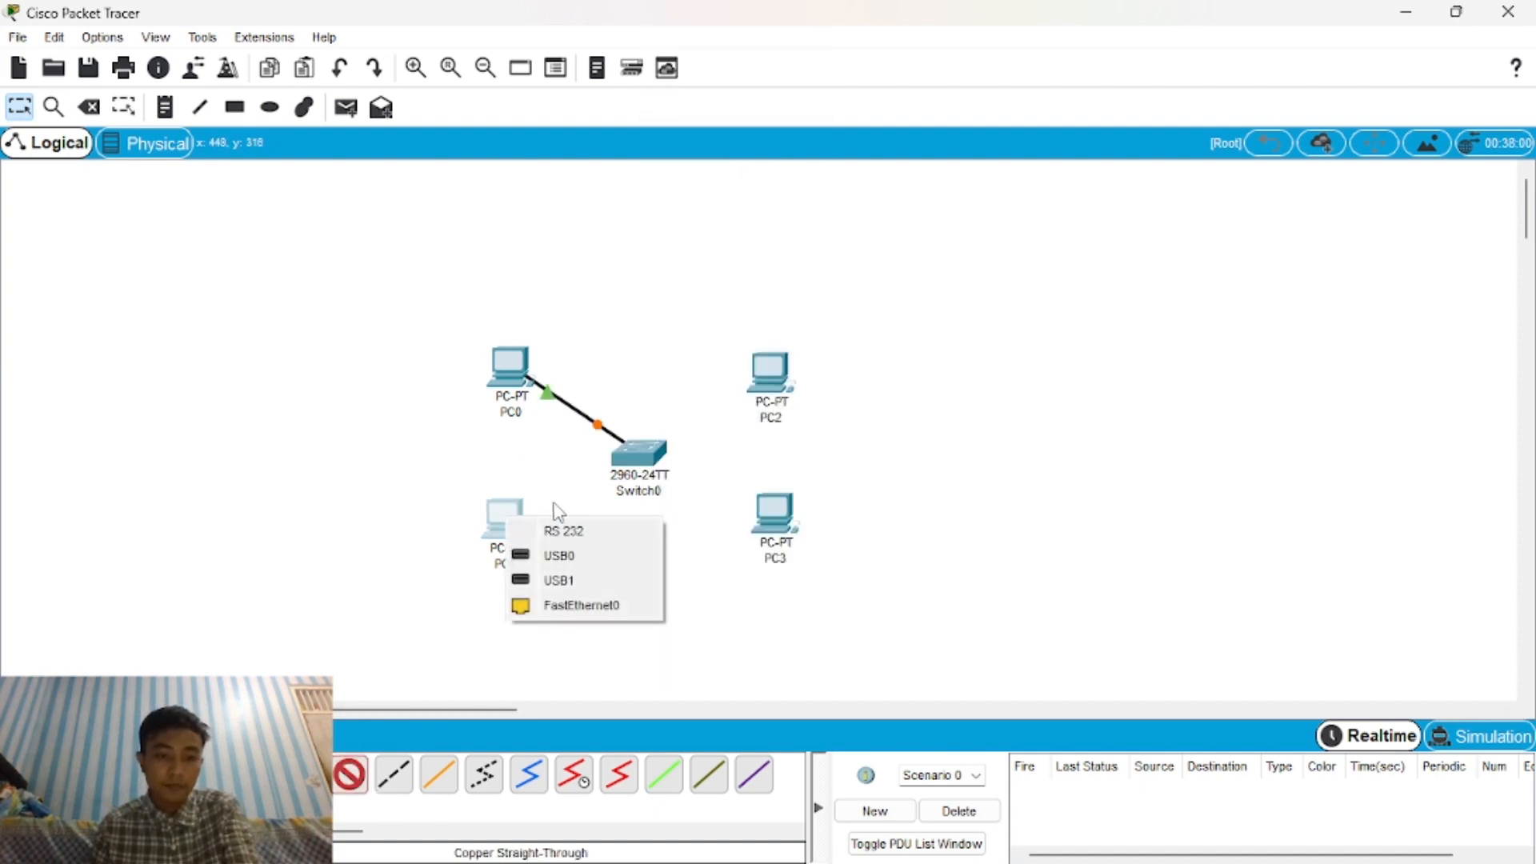
pyautogui.click(560, 604)
pyautogui.click(640, 454)
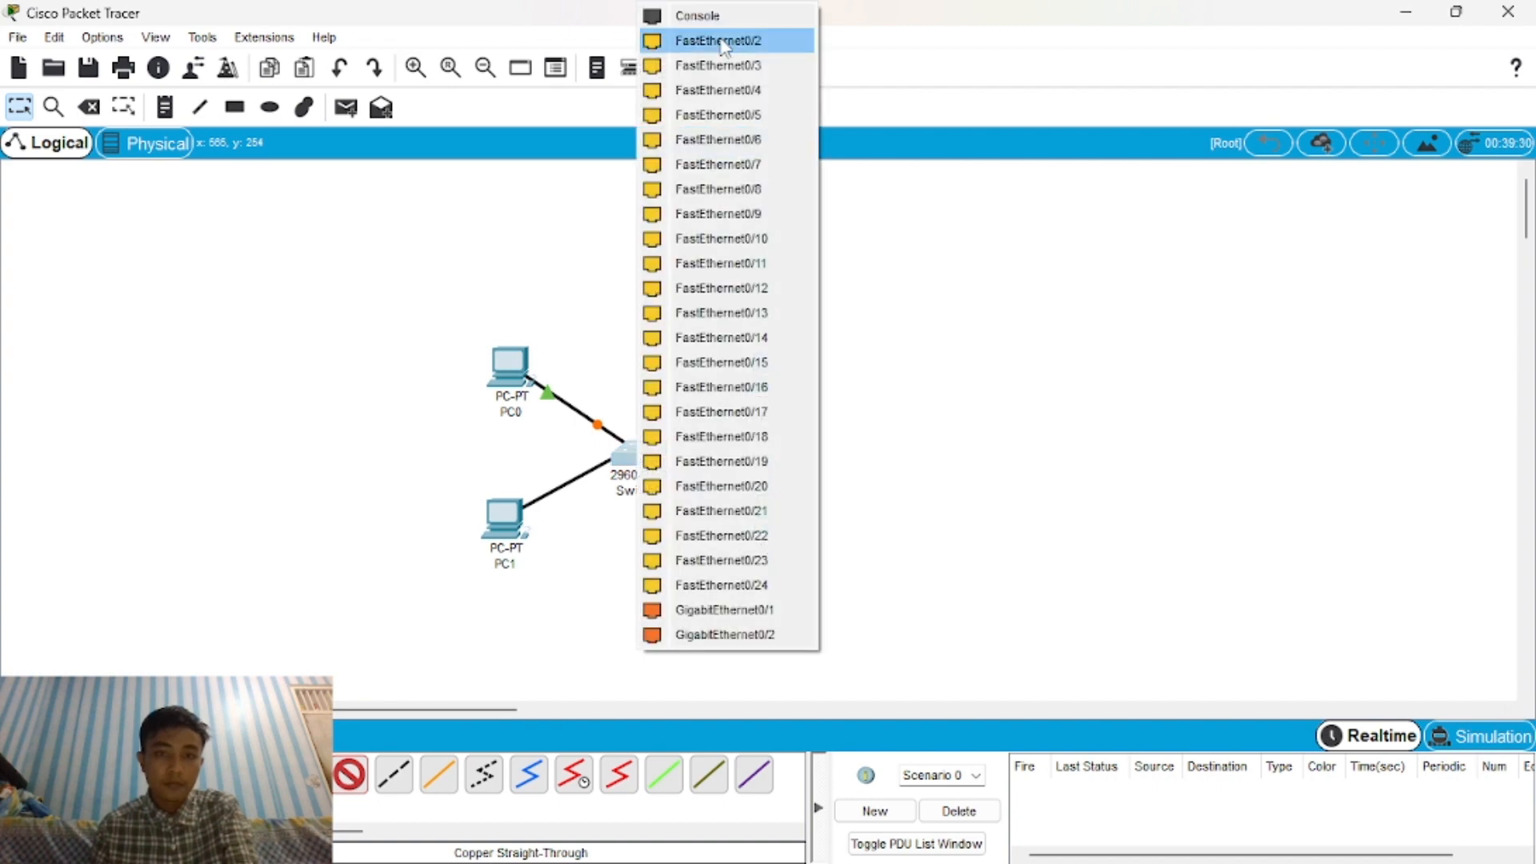
pyautogui.click(712, 40)
# Connect PC2's FastEthernet0 to FastEthernet0/3 on the switch with a copper straight-through cable.
pyautogui.click(353, 776)
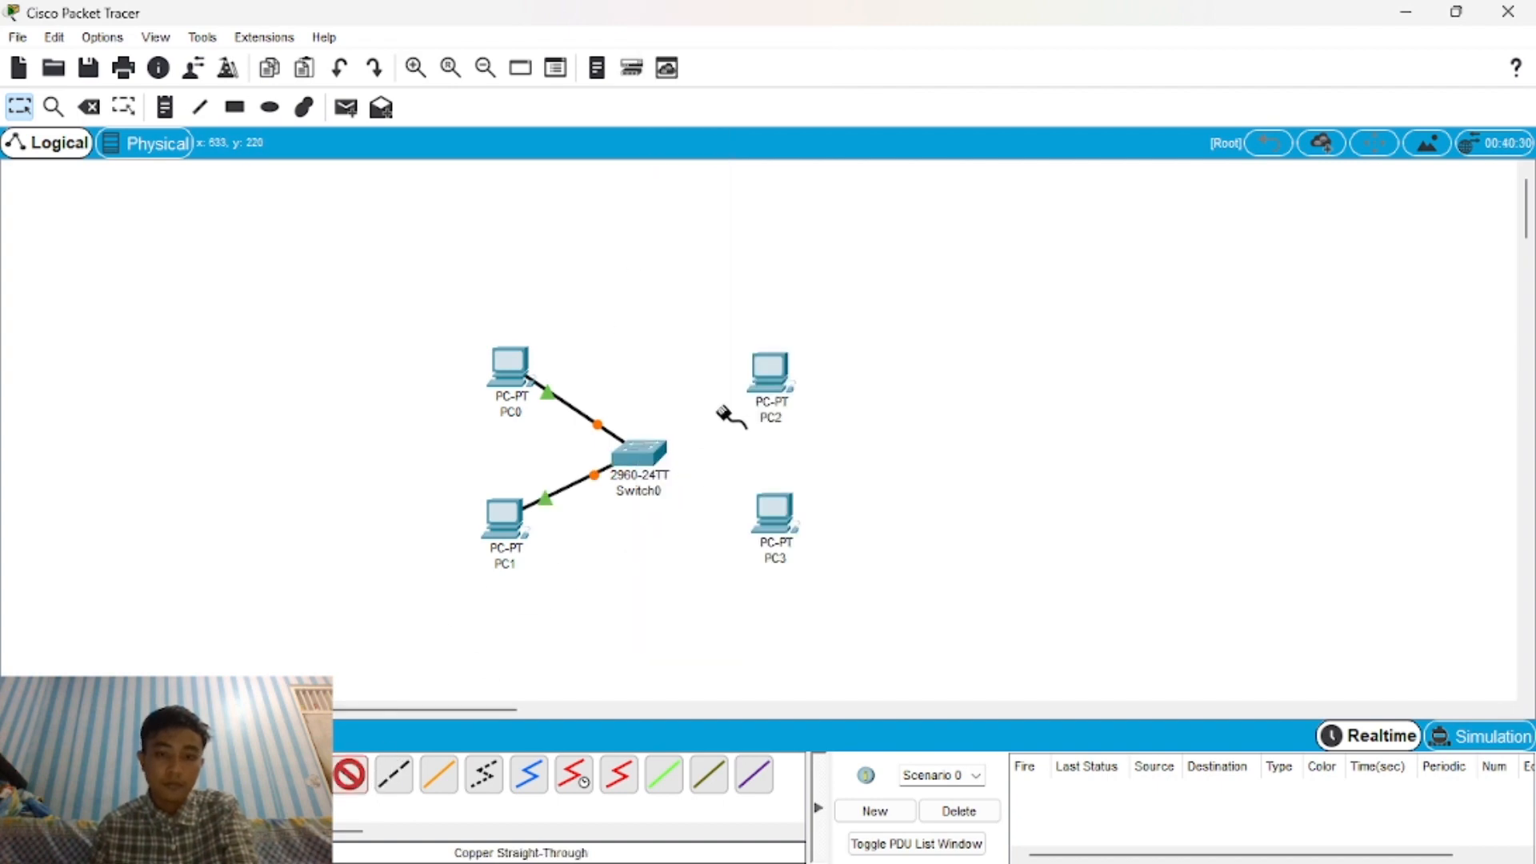
pyautogui.click(757, 373)
pyautogui.click(830, 460)
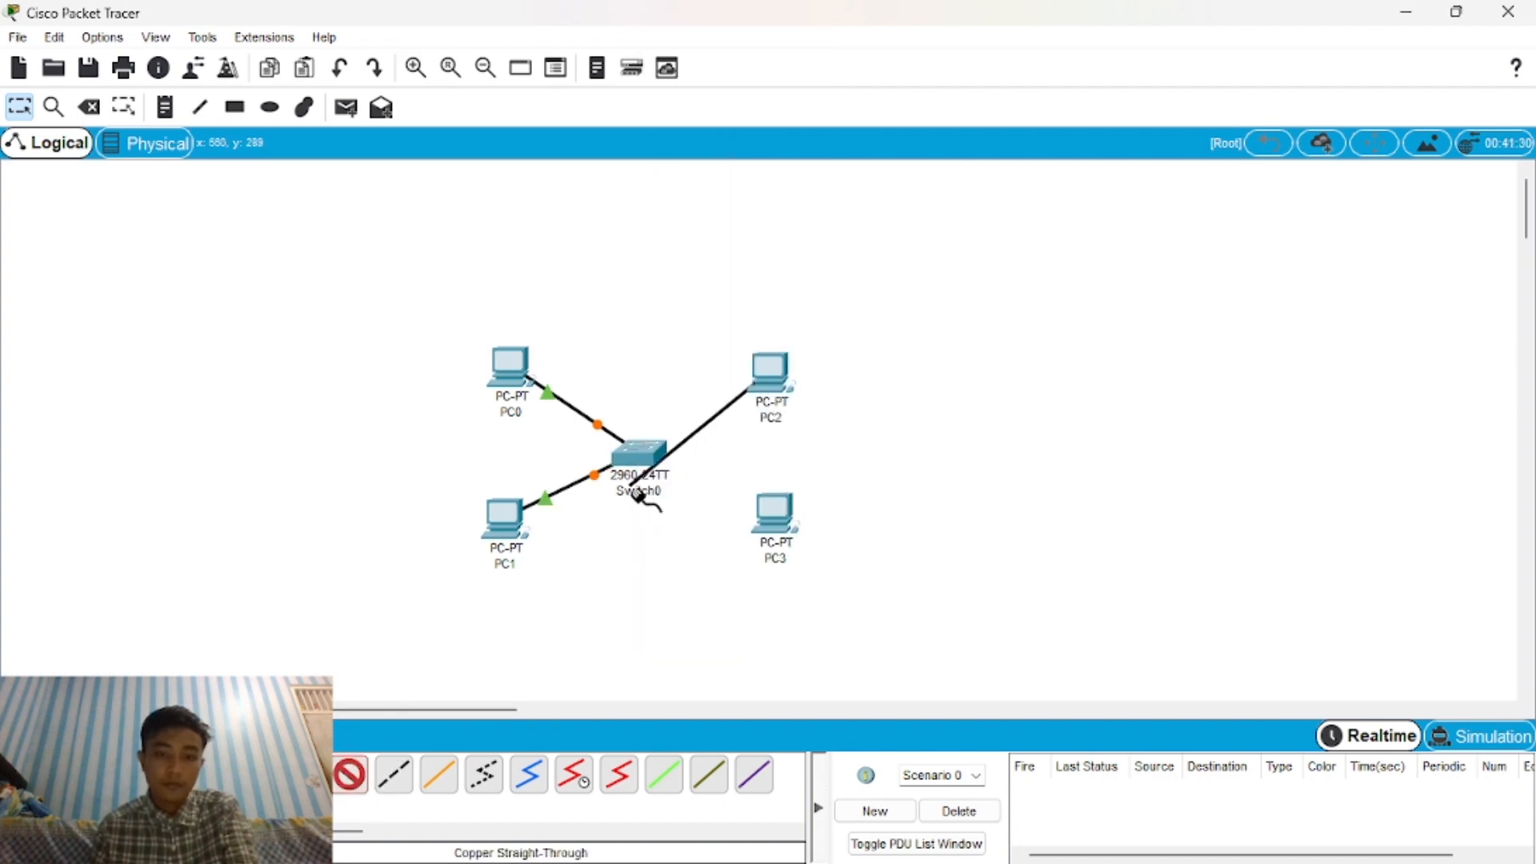
pyautogui.click(638, 455)
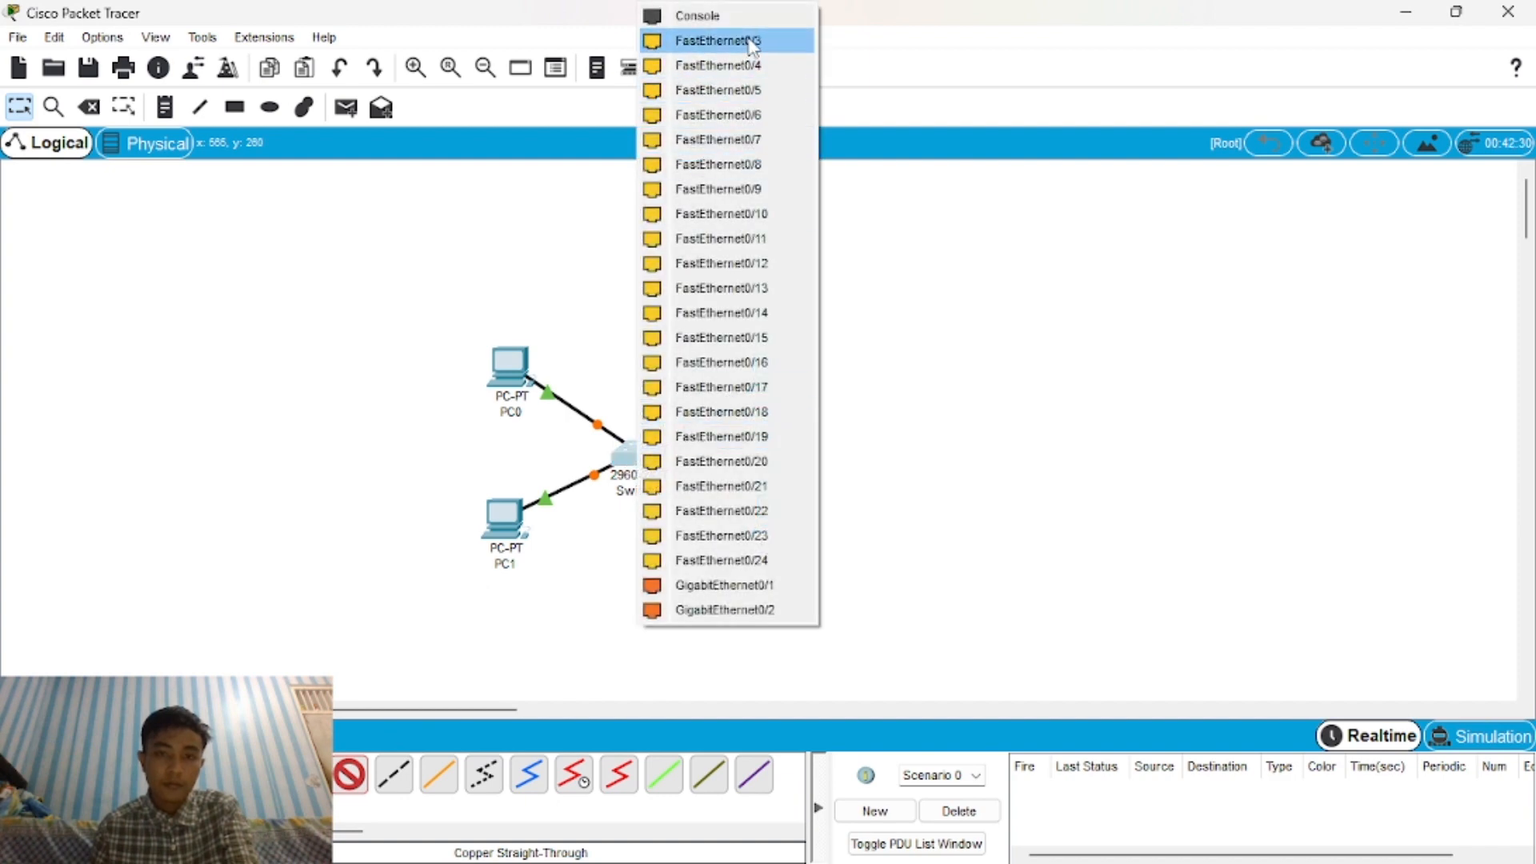
pyautogui.click(720, 40)
# Connect PC3's FastEthernet0 to FastEthernet0/4 on the switch with a copper straight-through cable.
pyautogui.click(357, 790)
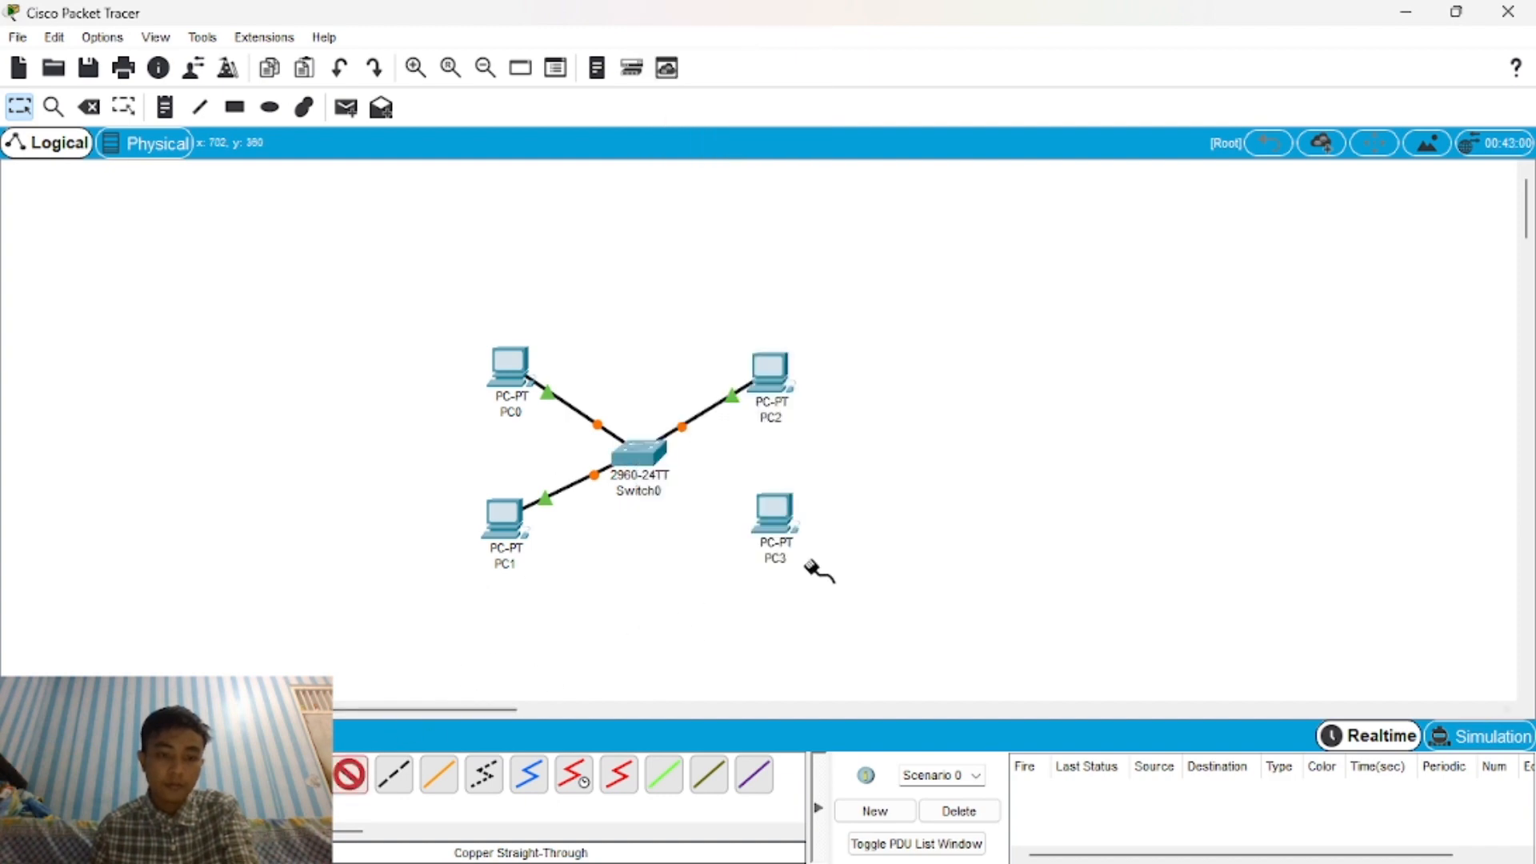
pyautogui.click(777, 518)
pyautogui.click(791, 604)
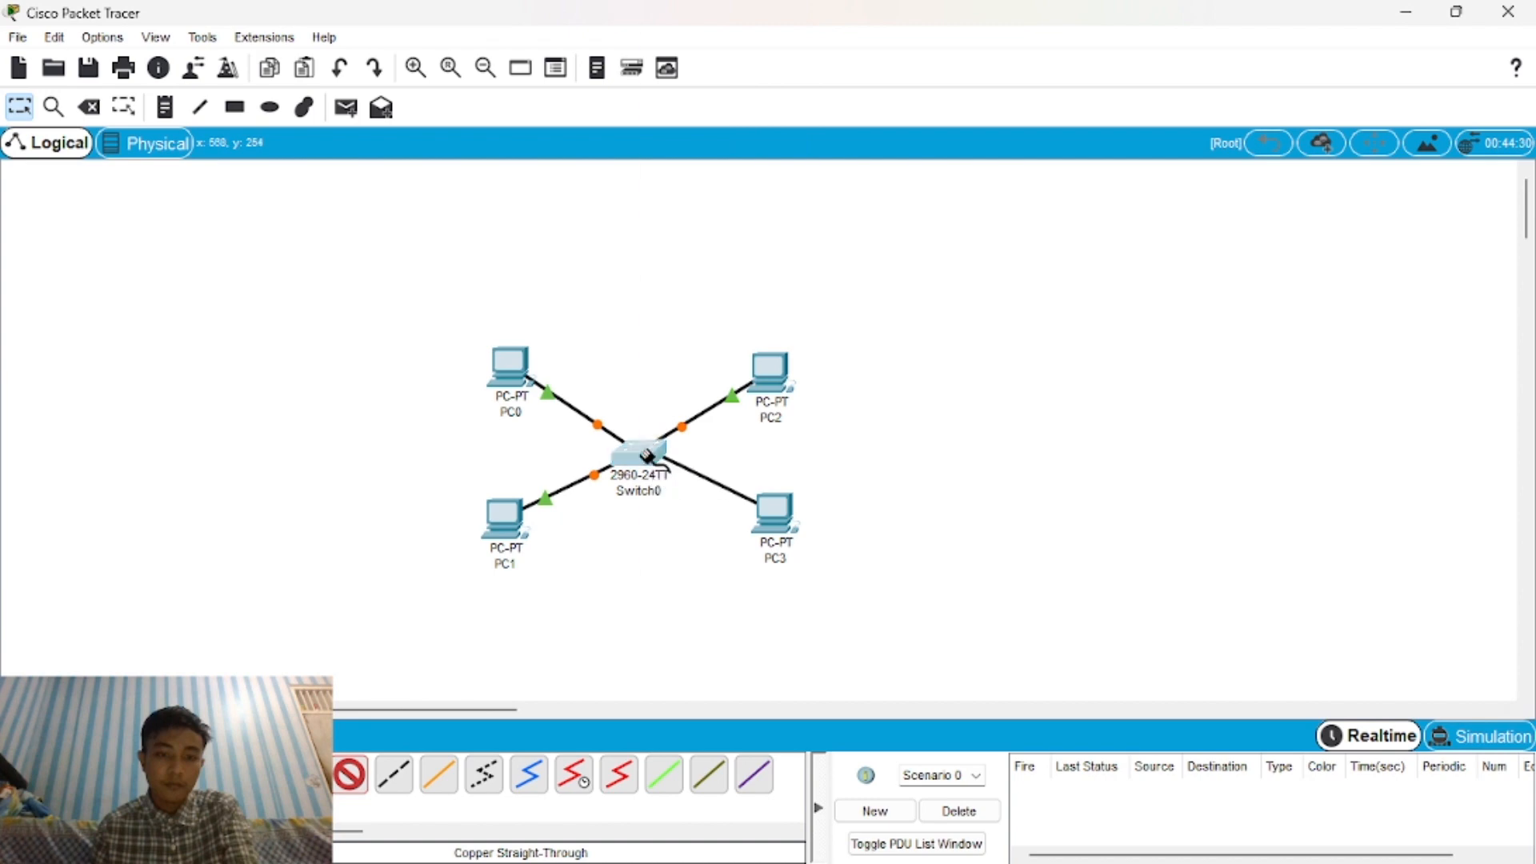
pyautogui.click(644, 460)
pyautogui.click(720, 41)
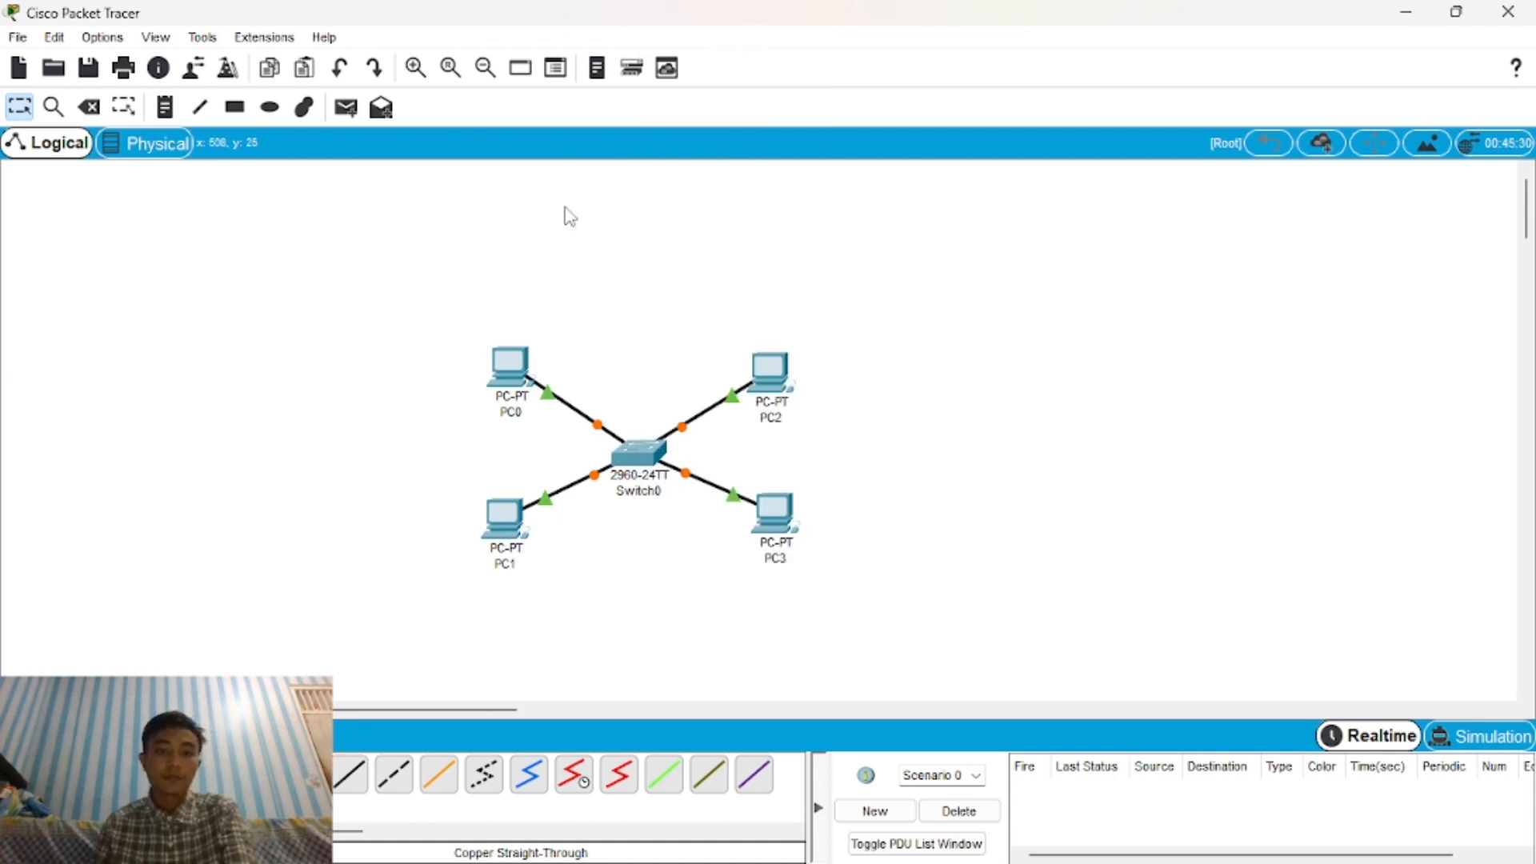
# Give PC0 the static IP address 10.10.10.10 with the default subnet mask 255.0.0.0 and close its configuration.
pyautogui.click(510, 364)
pyautogui.click(636, 169)
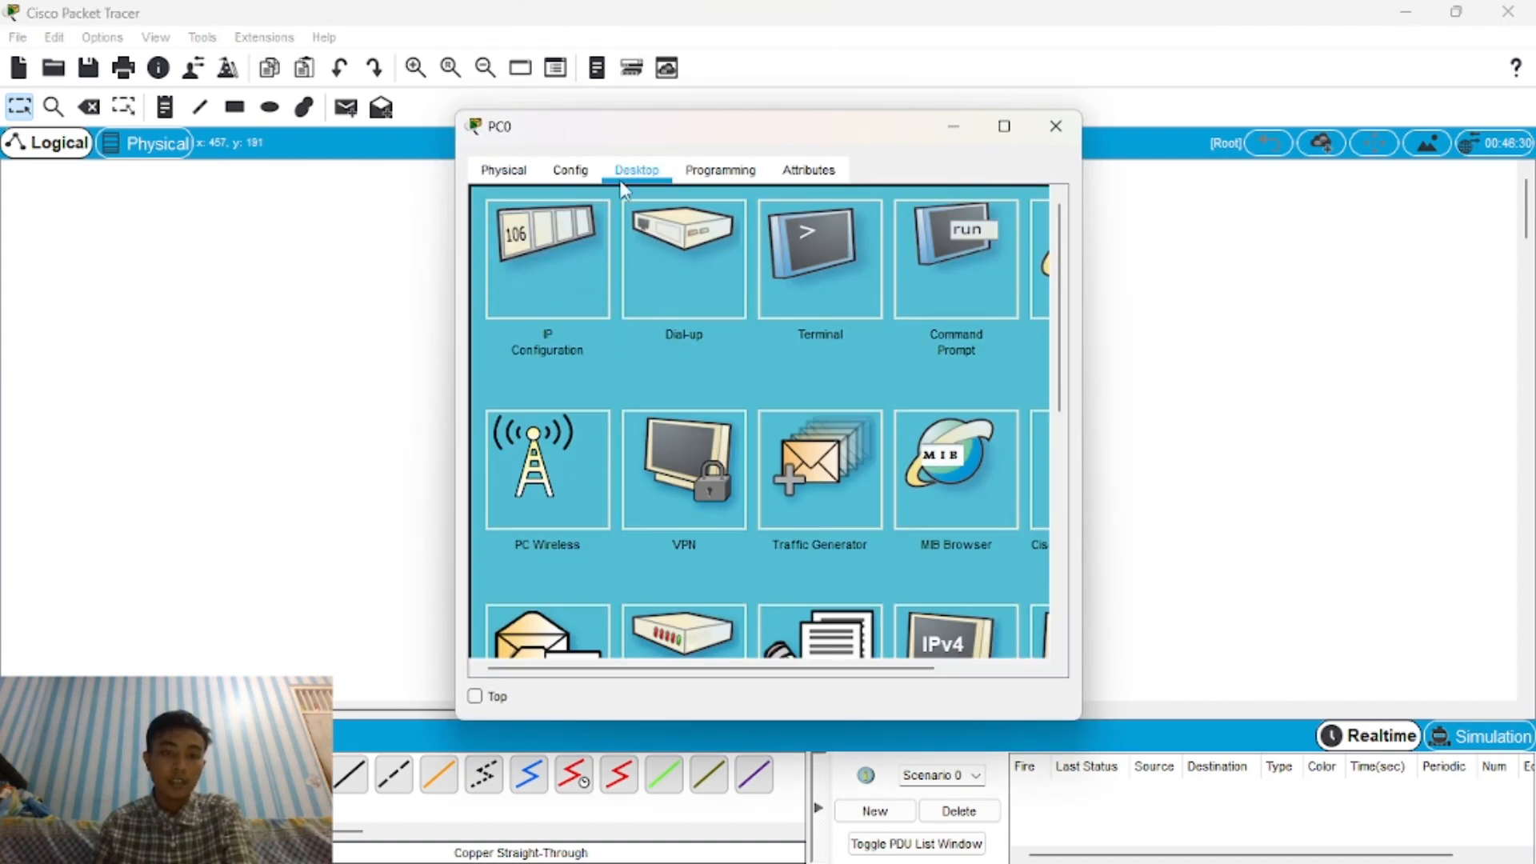
pyautogui.click(558, 261)
pyautogui.click(680, 320)
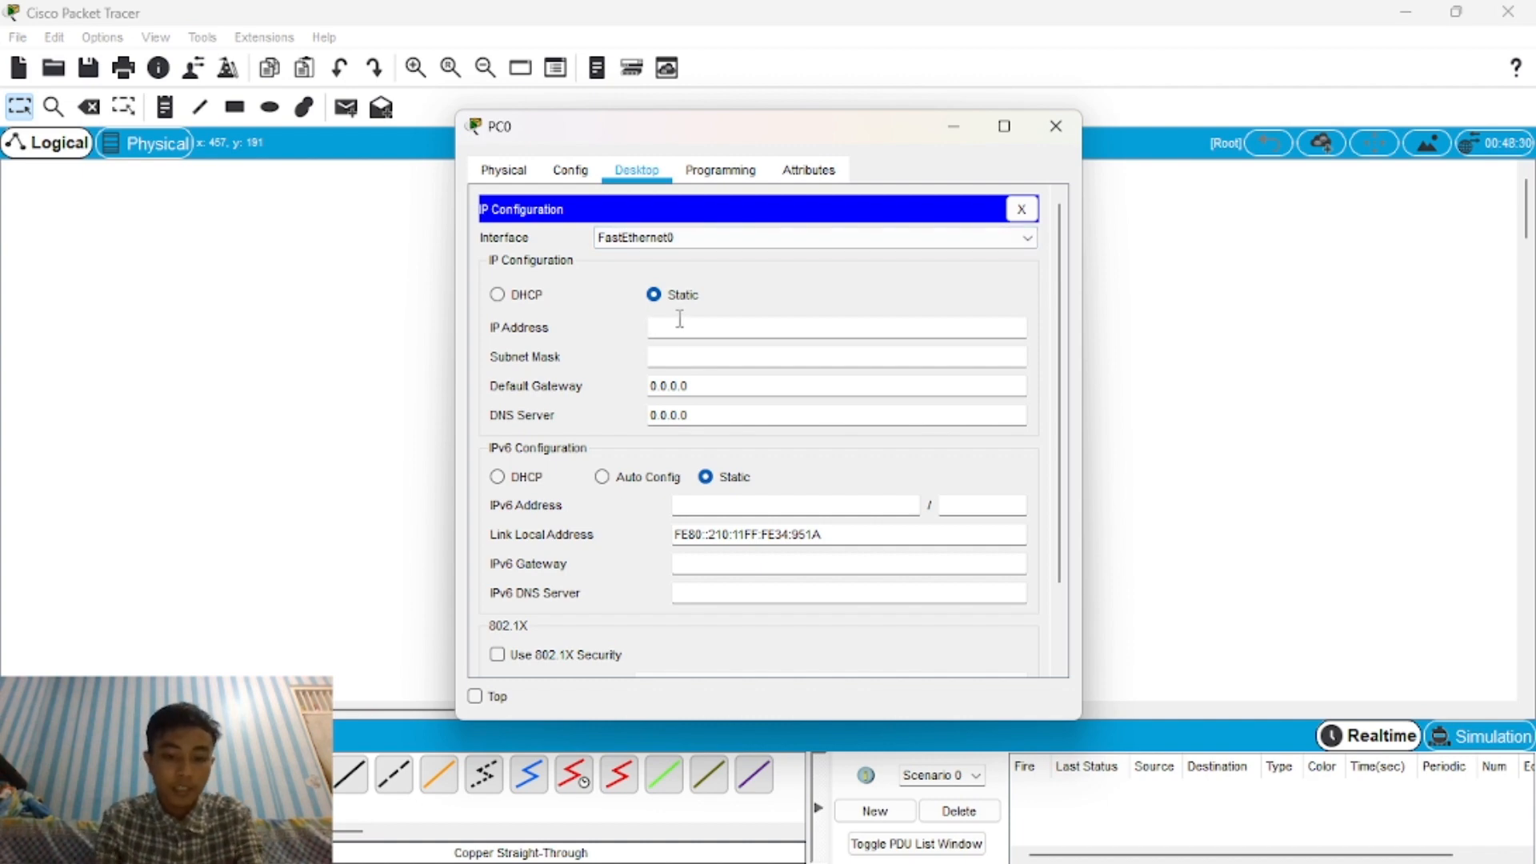
pyautogui.write('10.10')
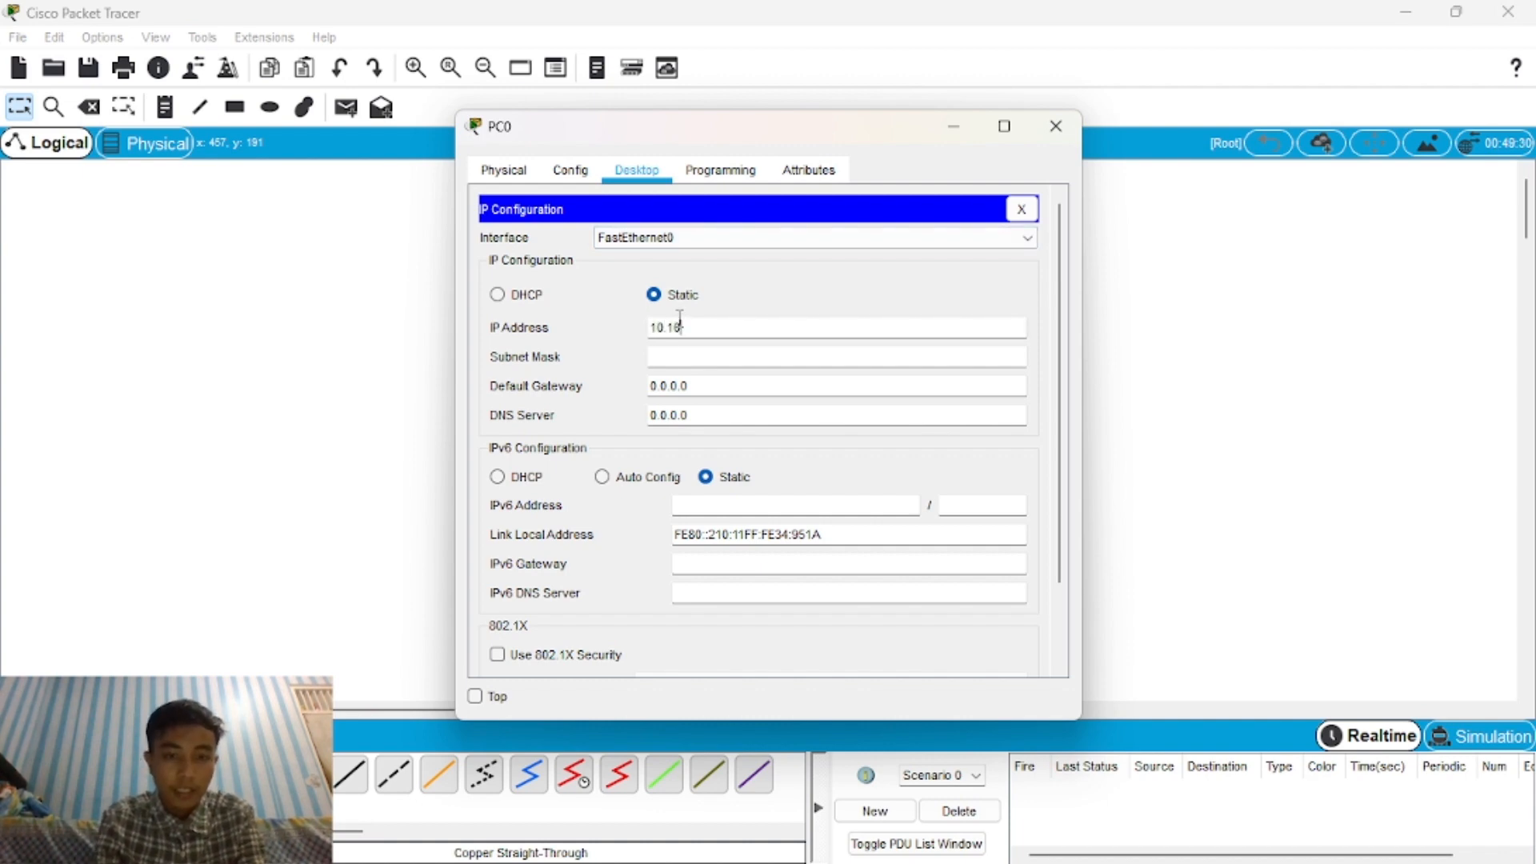
pyautogui.write('.10.10')
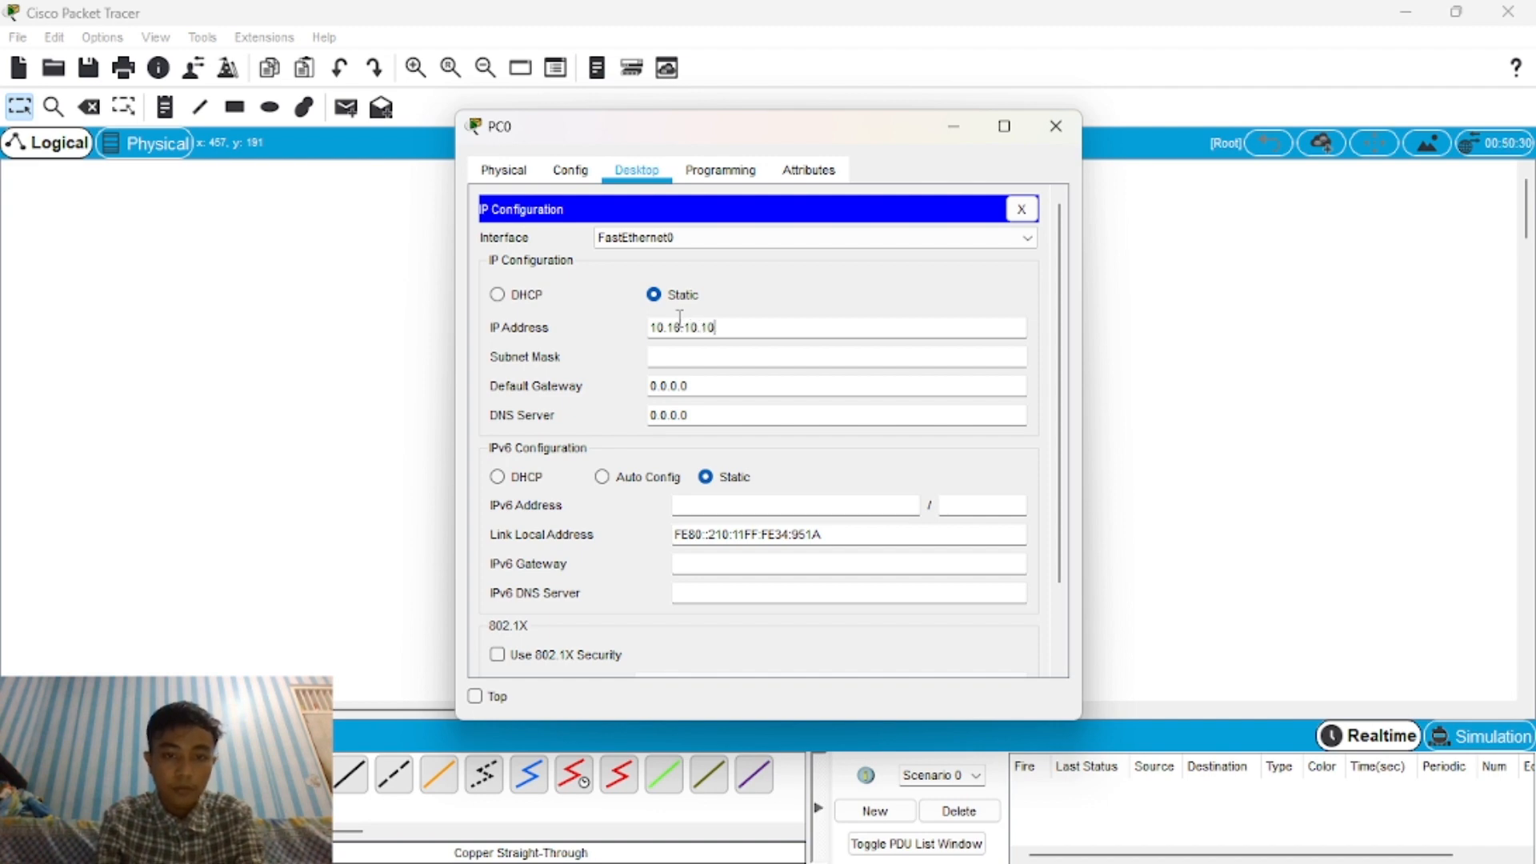
pyautogui.press('Tab')
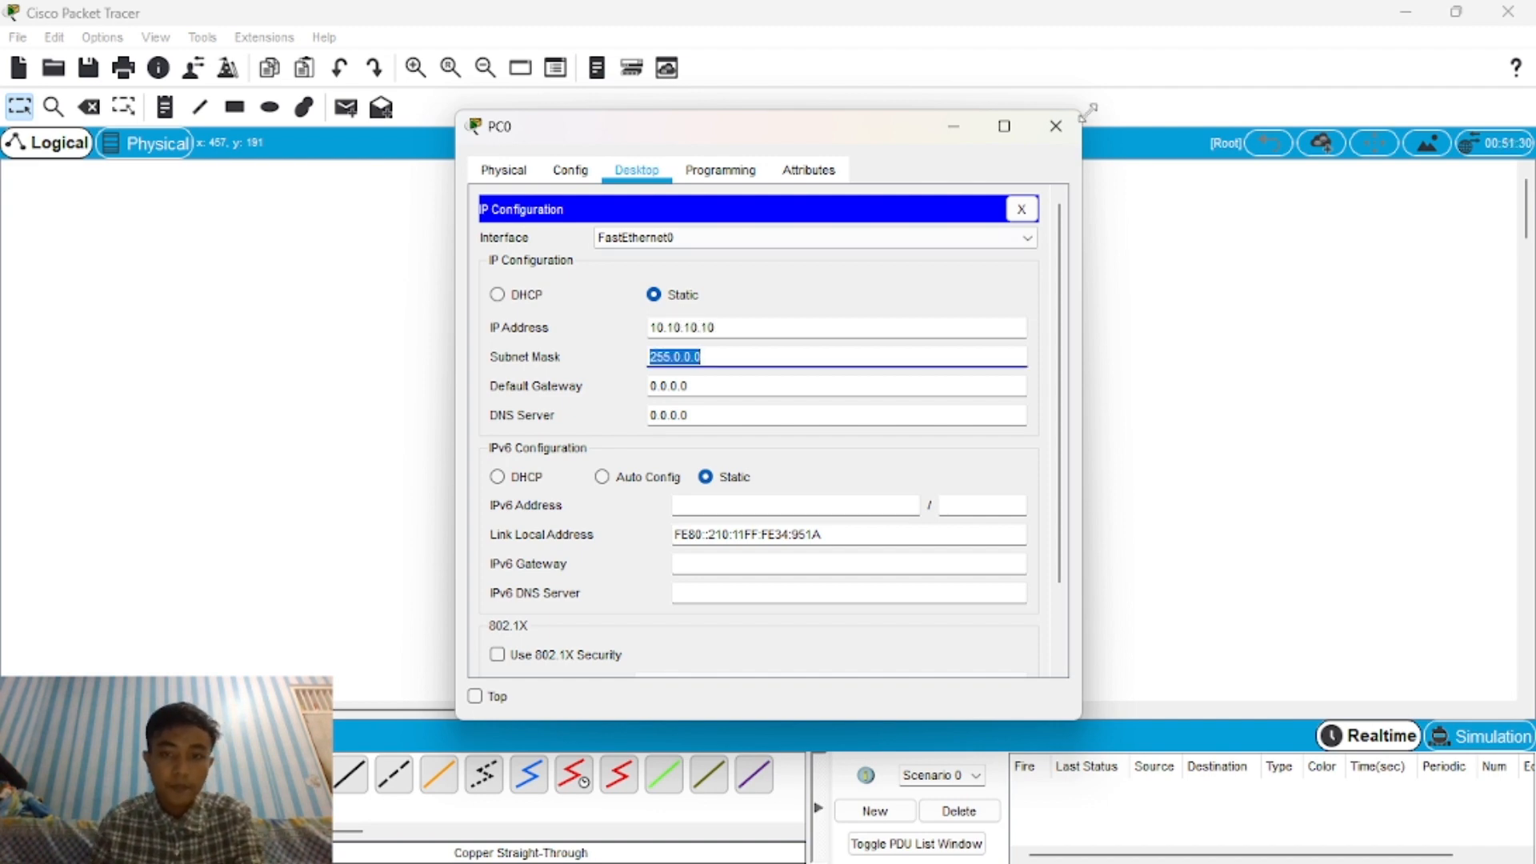
pyautogui.click(1056, 126)
# Give PC1 the static IP address 10.10.10.11 with the default subnet mask and close its configuration.
pyautogui.click(506, 528)
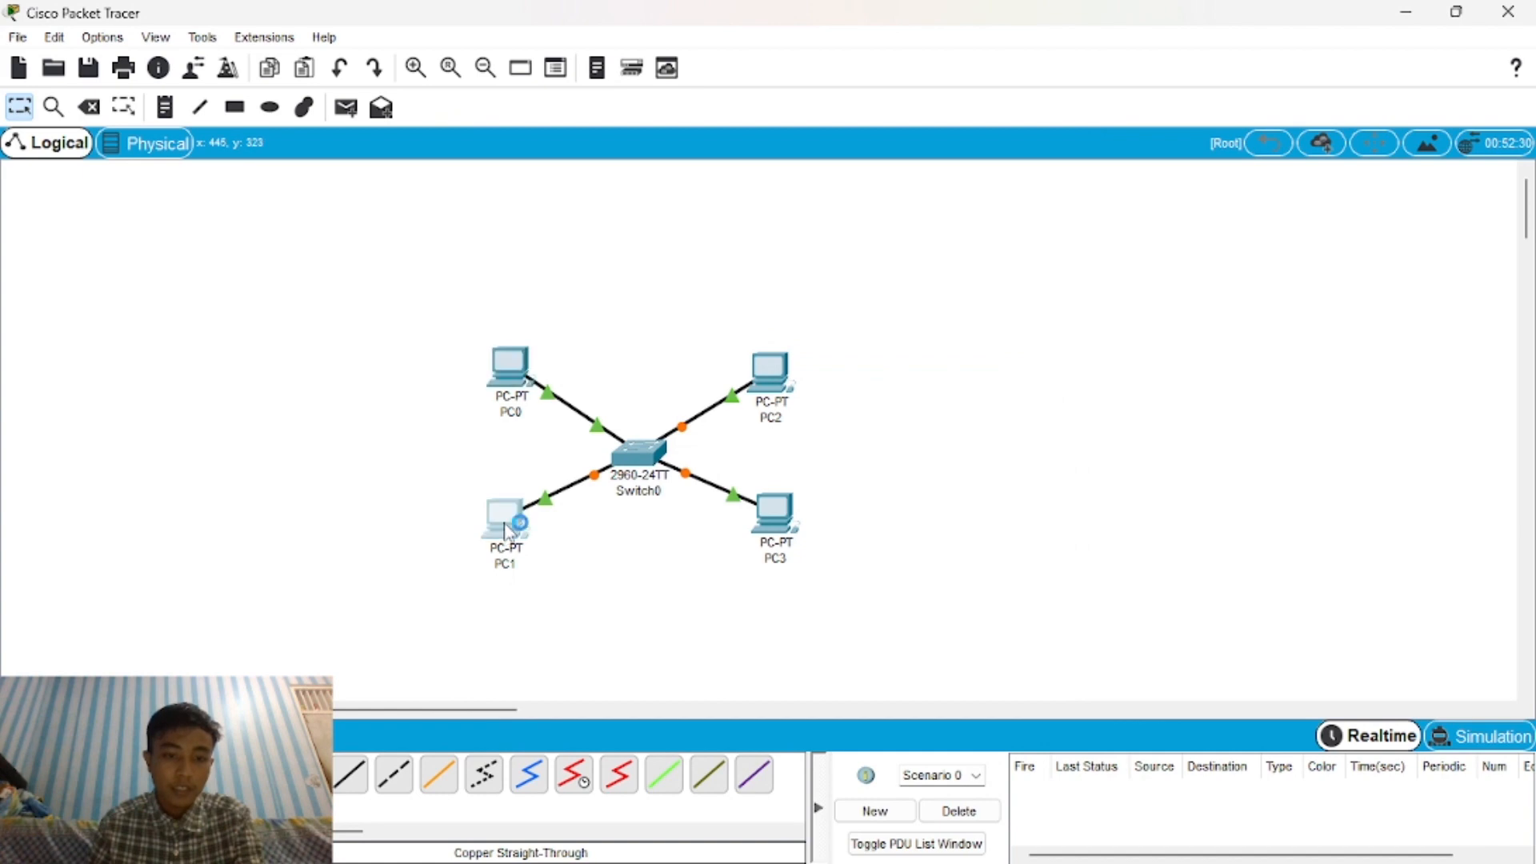
pyautogui.click(637, 169)
pyautogui.click(578, 270)
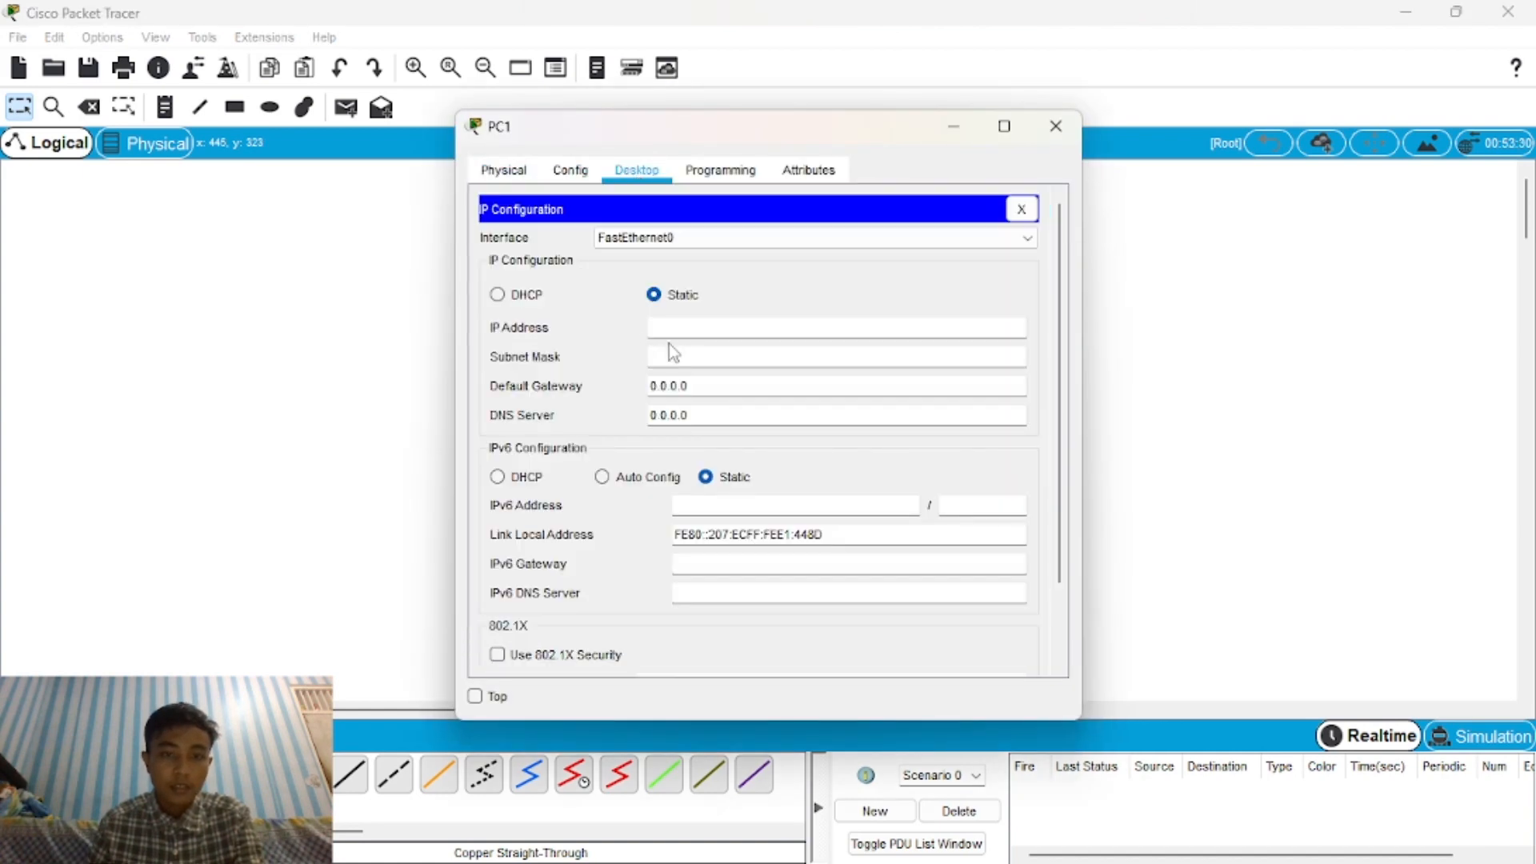
pyautogui.write('10')
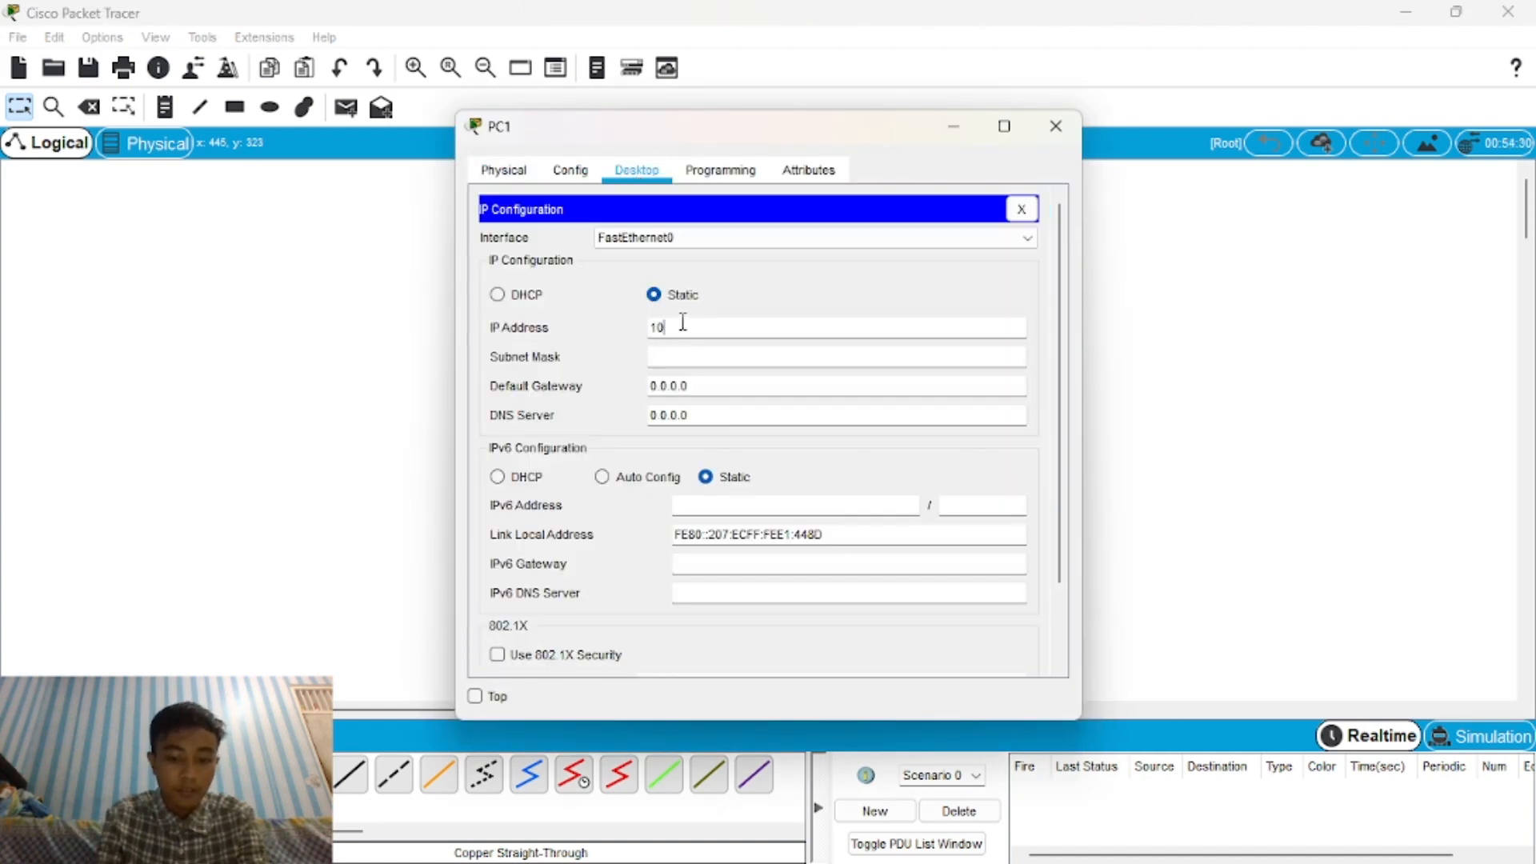
pyautogui.write('.10.10.11')
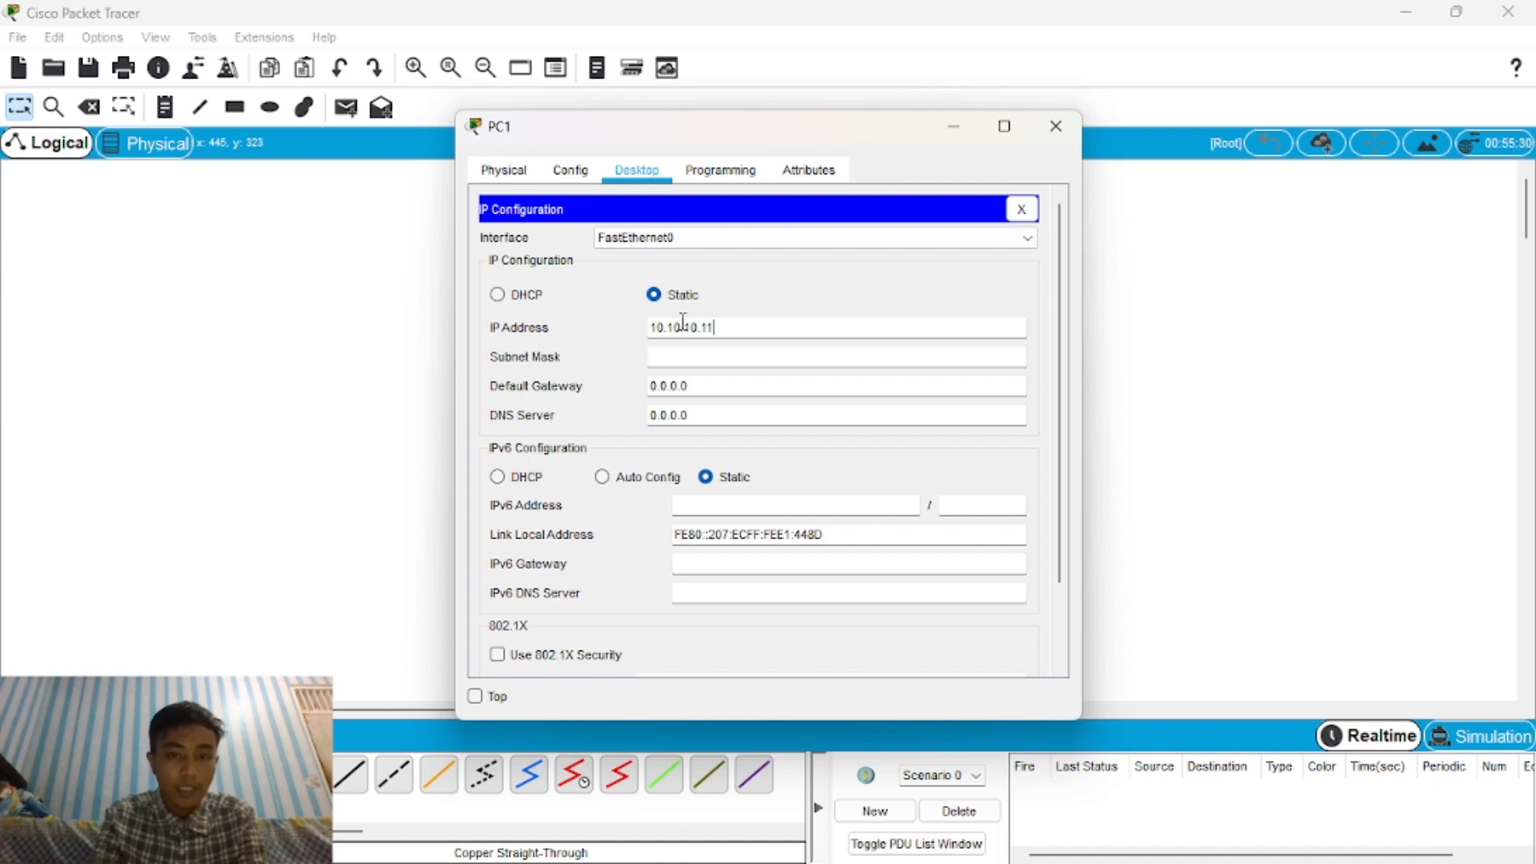
pyautogui.press('Tab')
pyautogui.click(1056, 126)
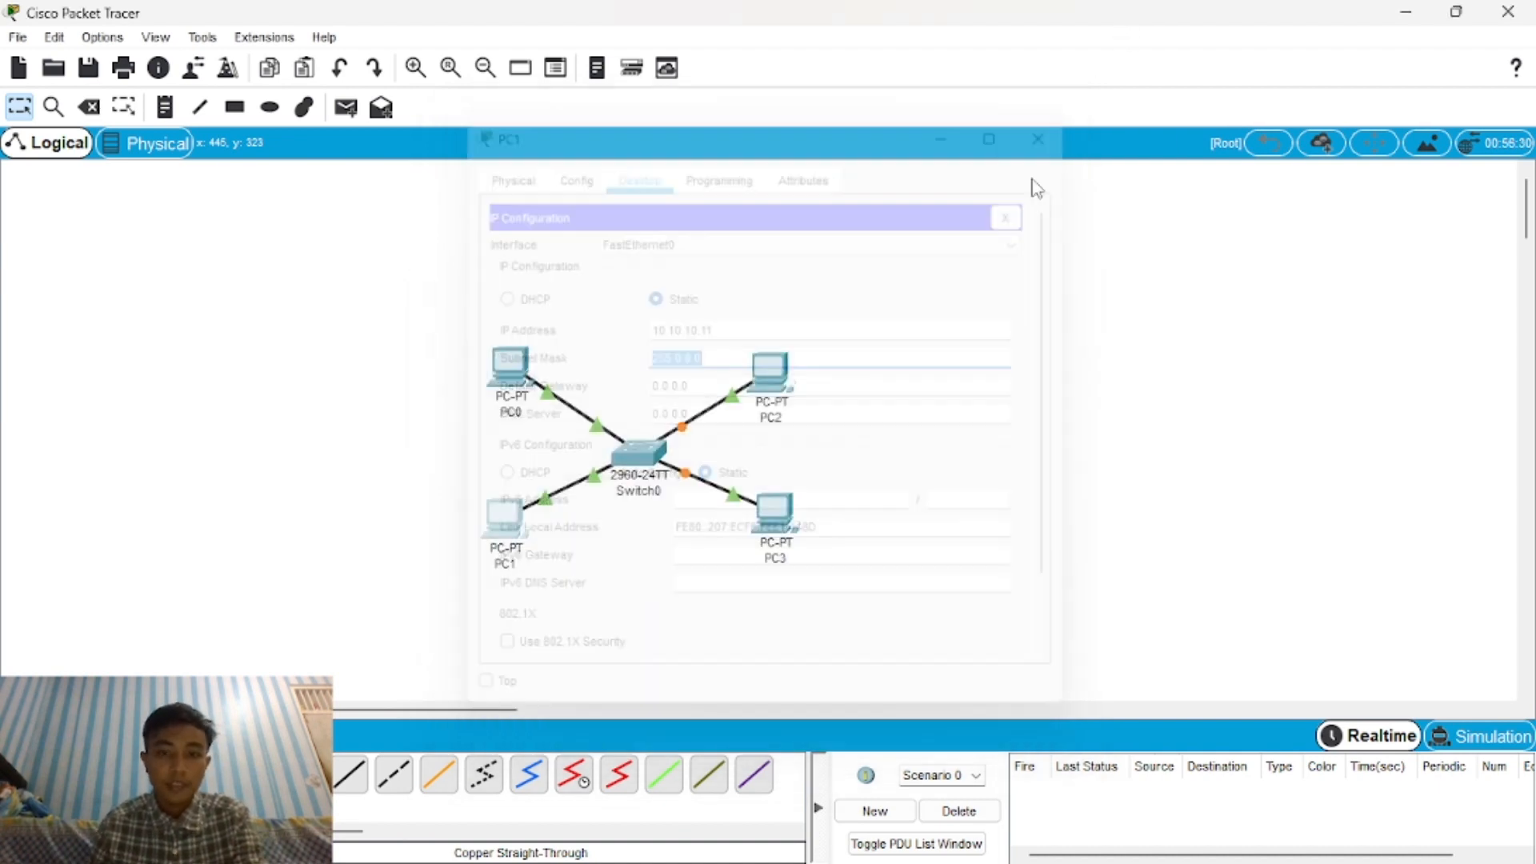
# Give PC2 the static IP address 20.20.20.20 with the default subnet mask 255.0.0.0 and close its configuration.
pyautogui.click(772, 376)
pyautogui.click(637, 171)
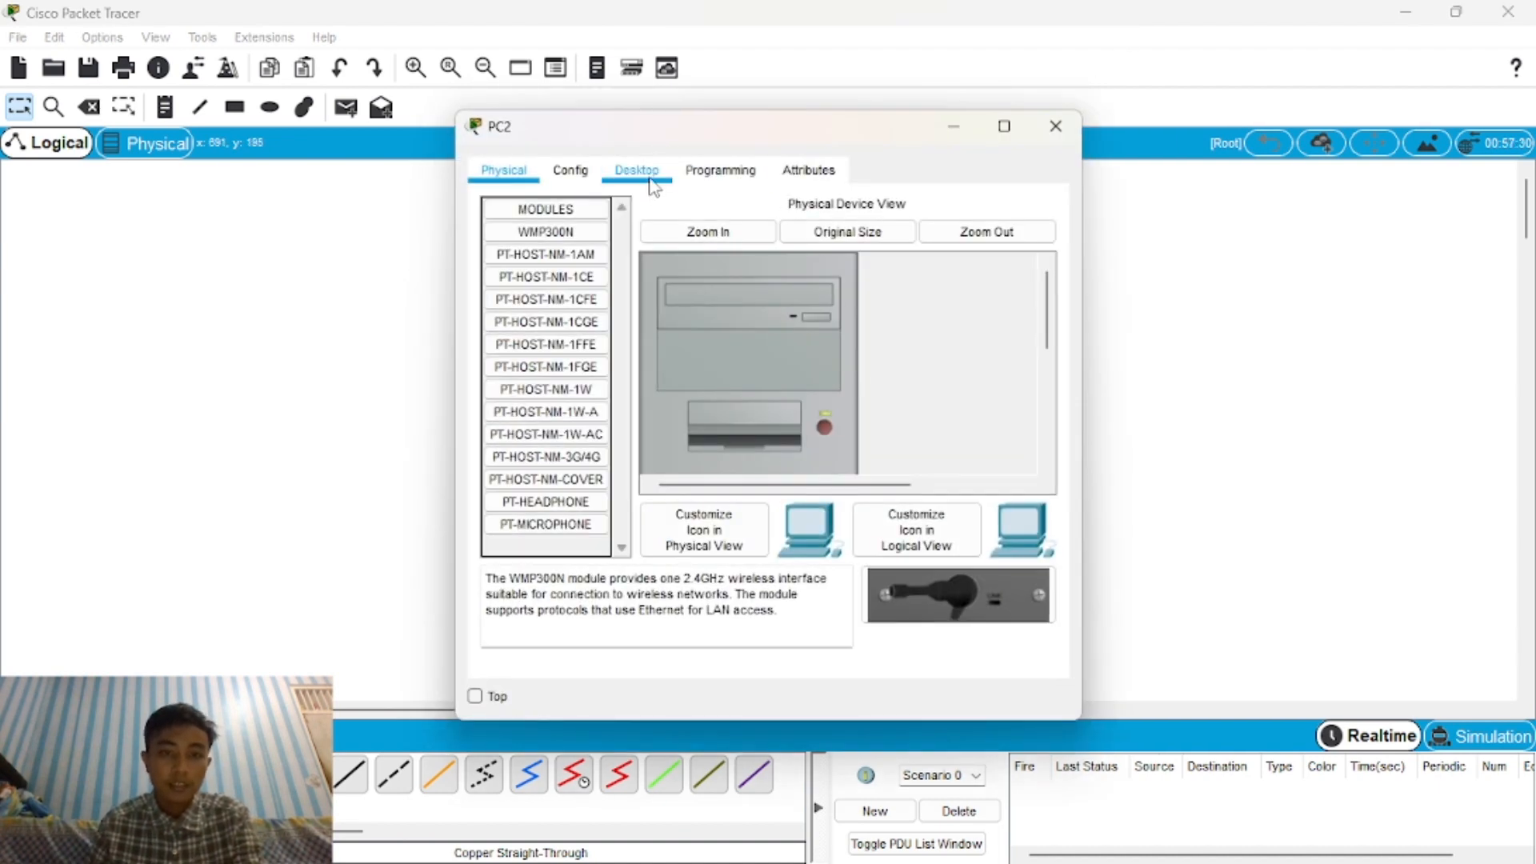
pyautogui.click(604, 228)
pyautogui.click(758, 330)
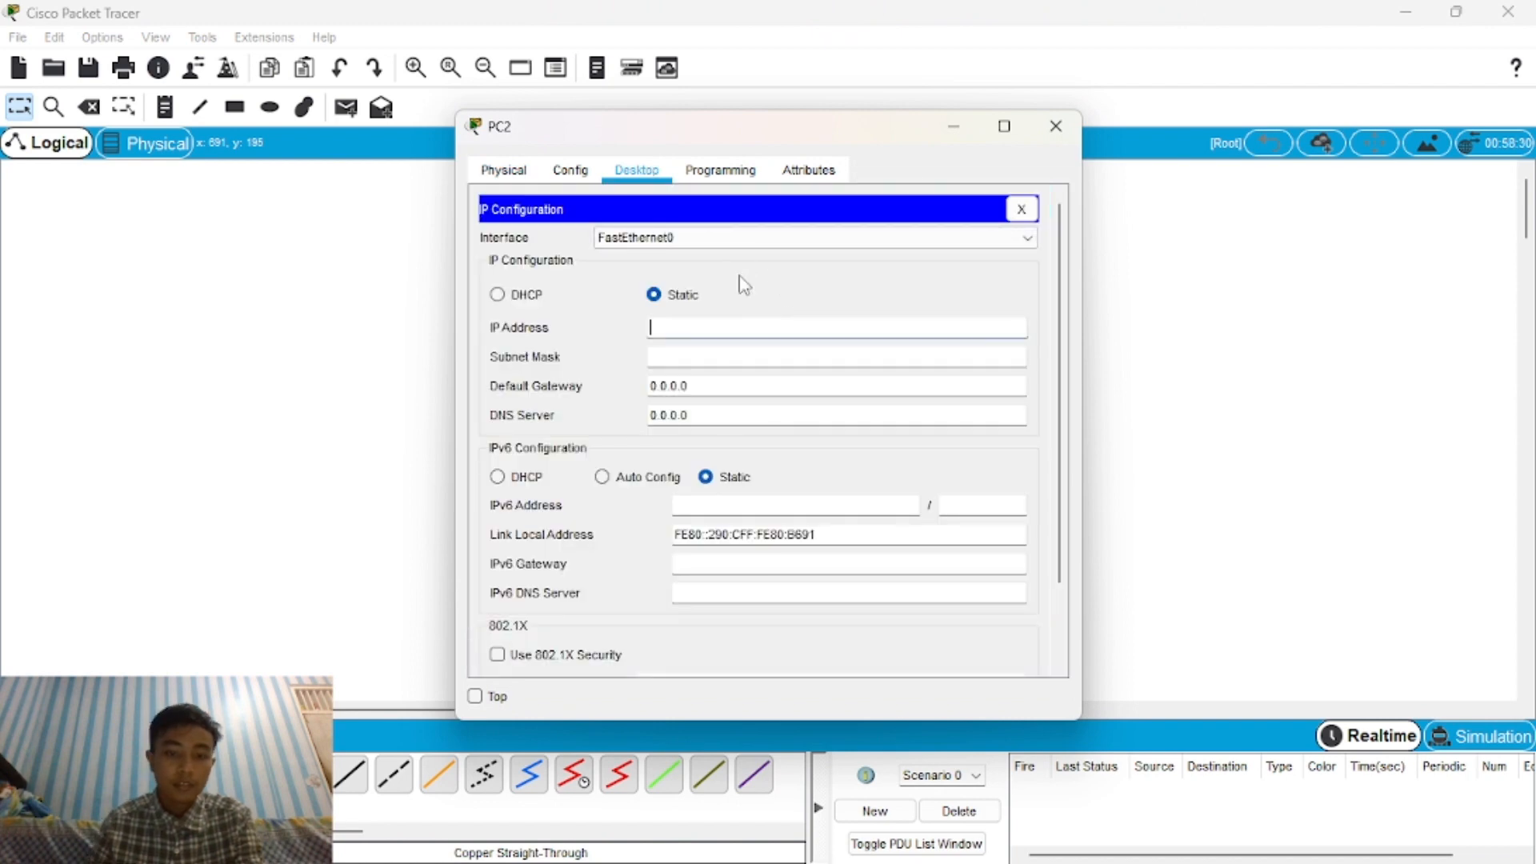
pyautogui.write('20')
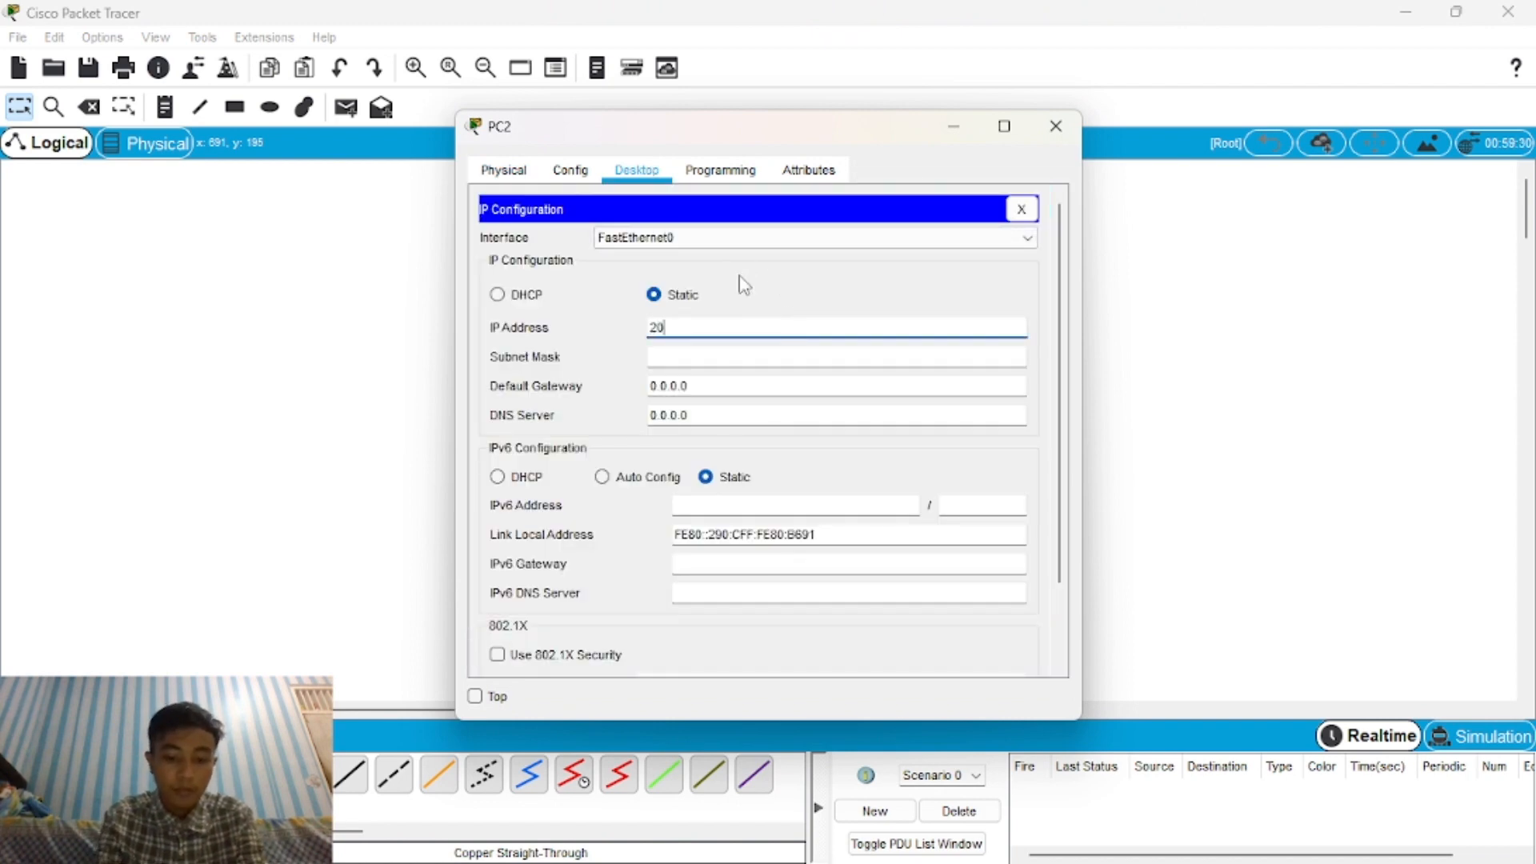
pyautogui.write('.20.20.20')
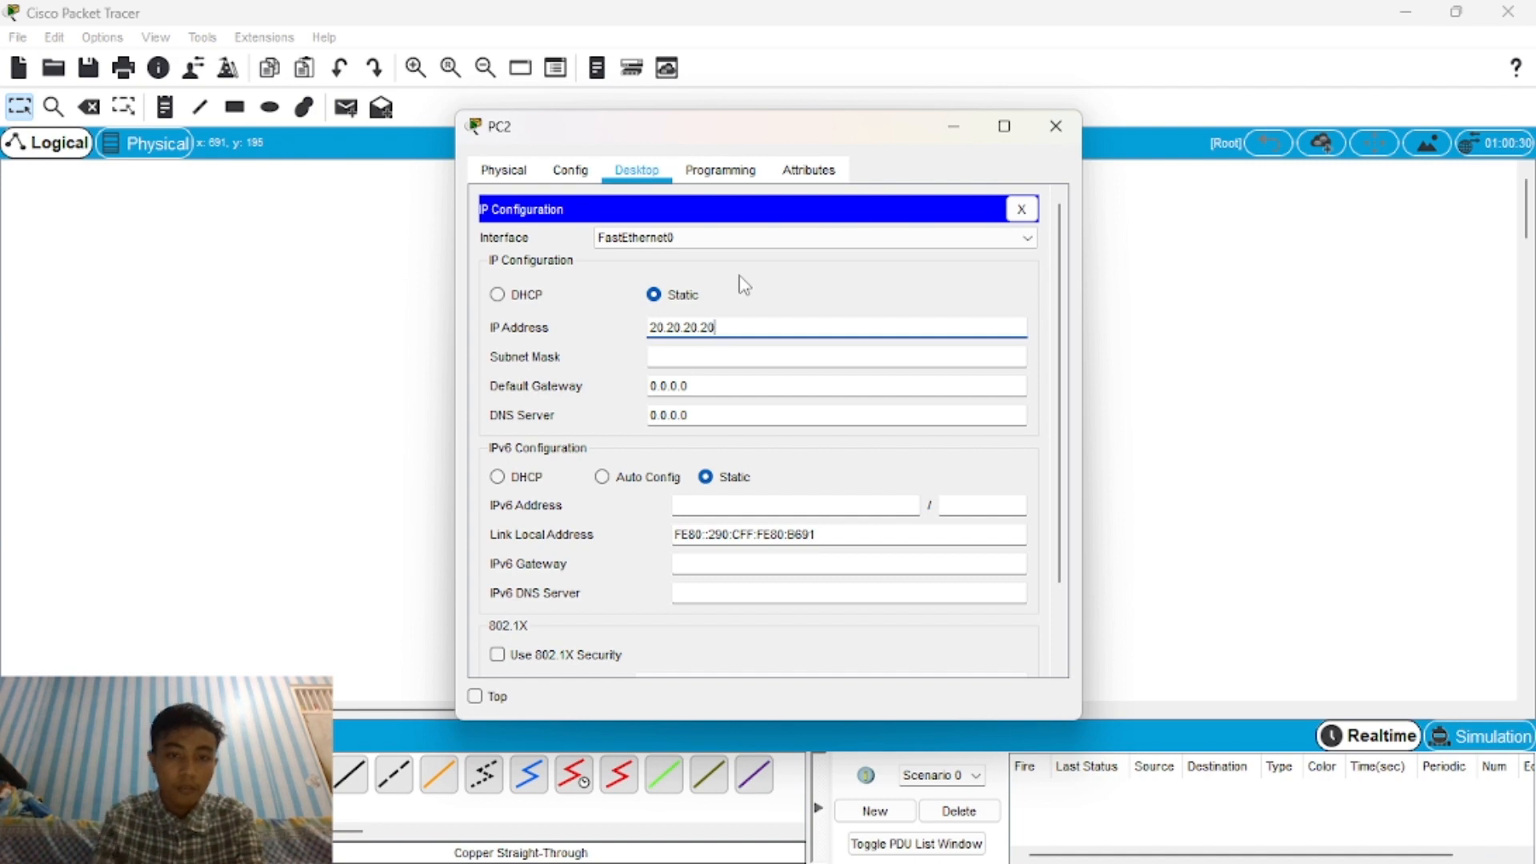
pyautogui.click(726, 351)
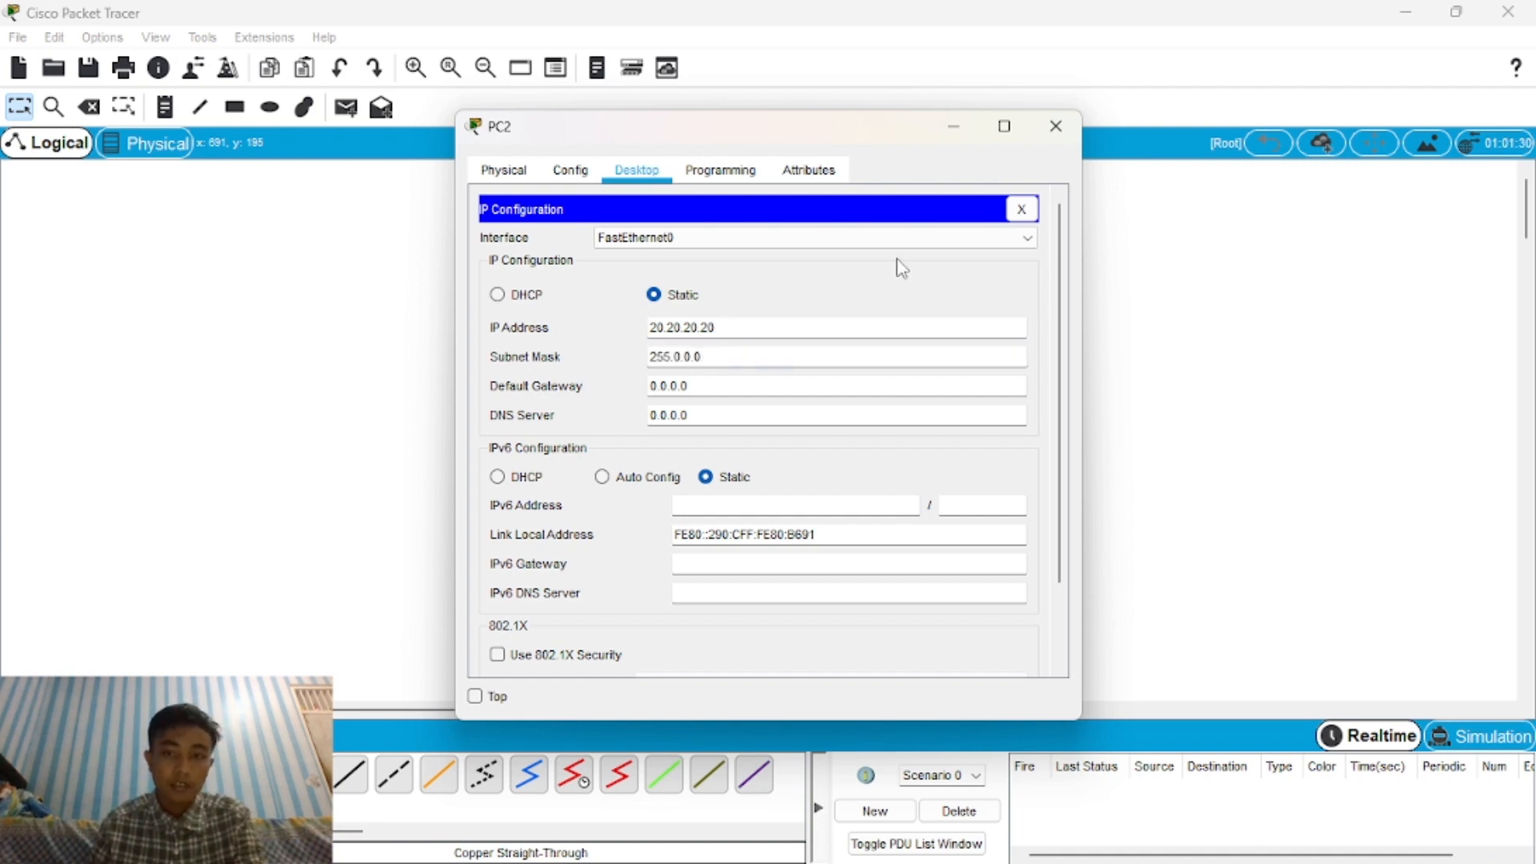
pyautogui.click(1055, 126)
# Give PC3 the static IP address 20.20.20.21 with the default subnet mask and close its configuration.
pyautogui.click(783, 514)
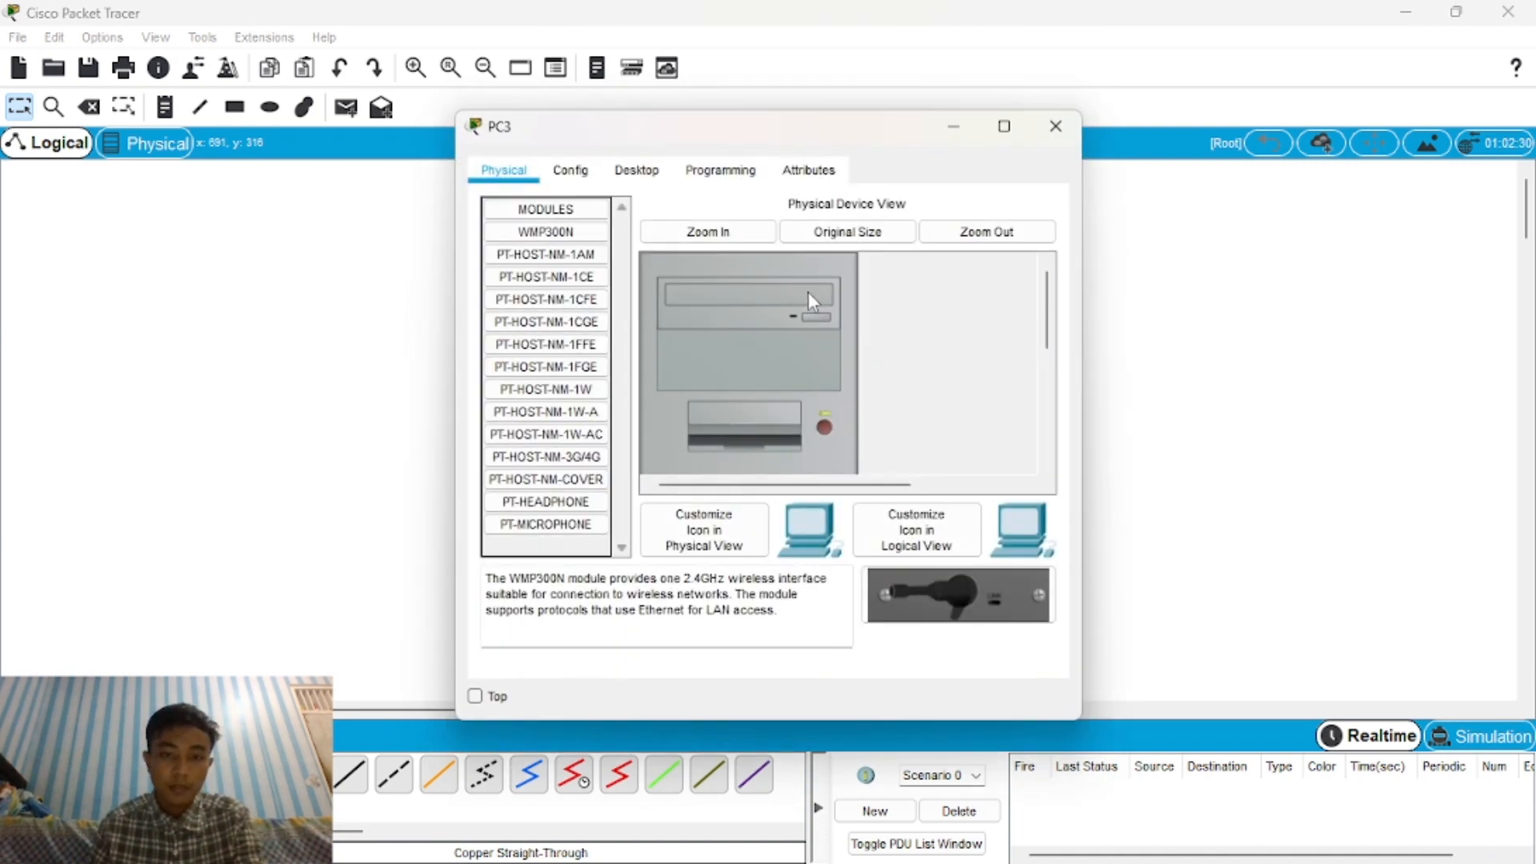
pyautogui.click(637, 169)
pyautogui.click(539, 290)
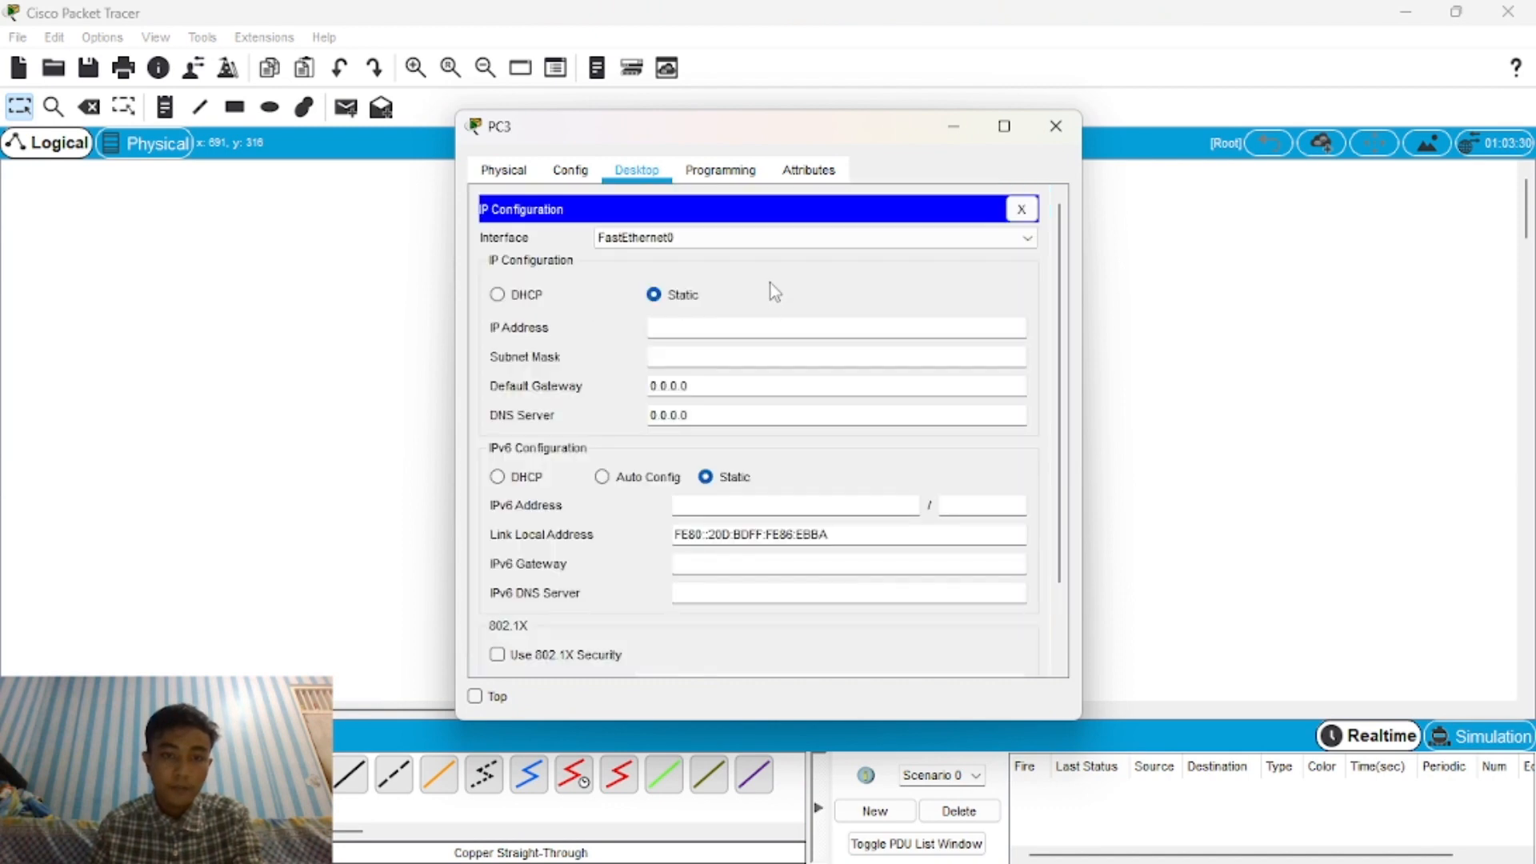
pyautogui.click(708, 323)
pyautogui.write('20')
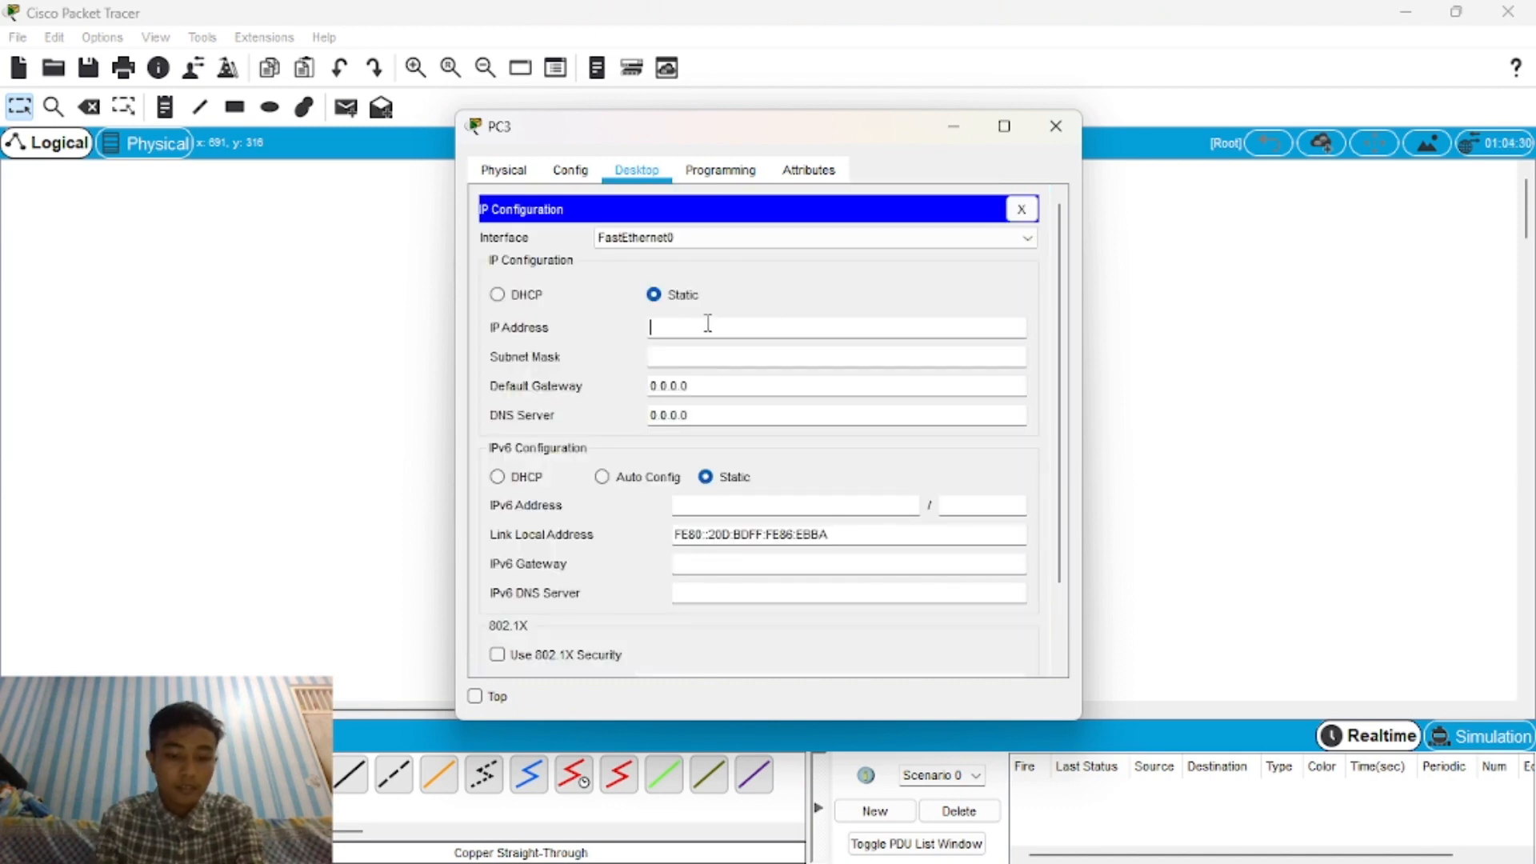
pyautogui.write('.20.20')
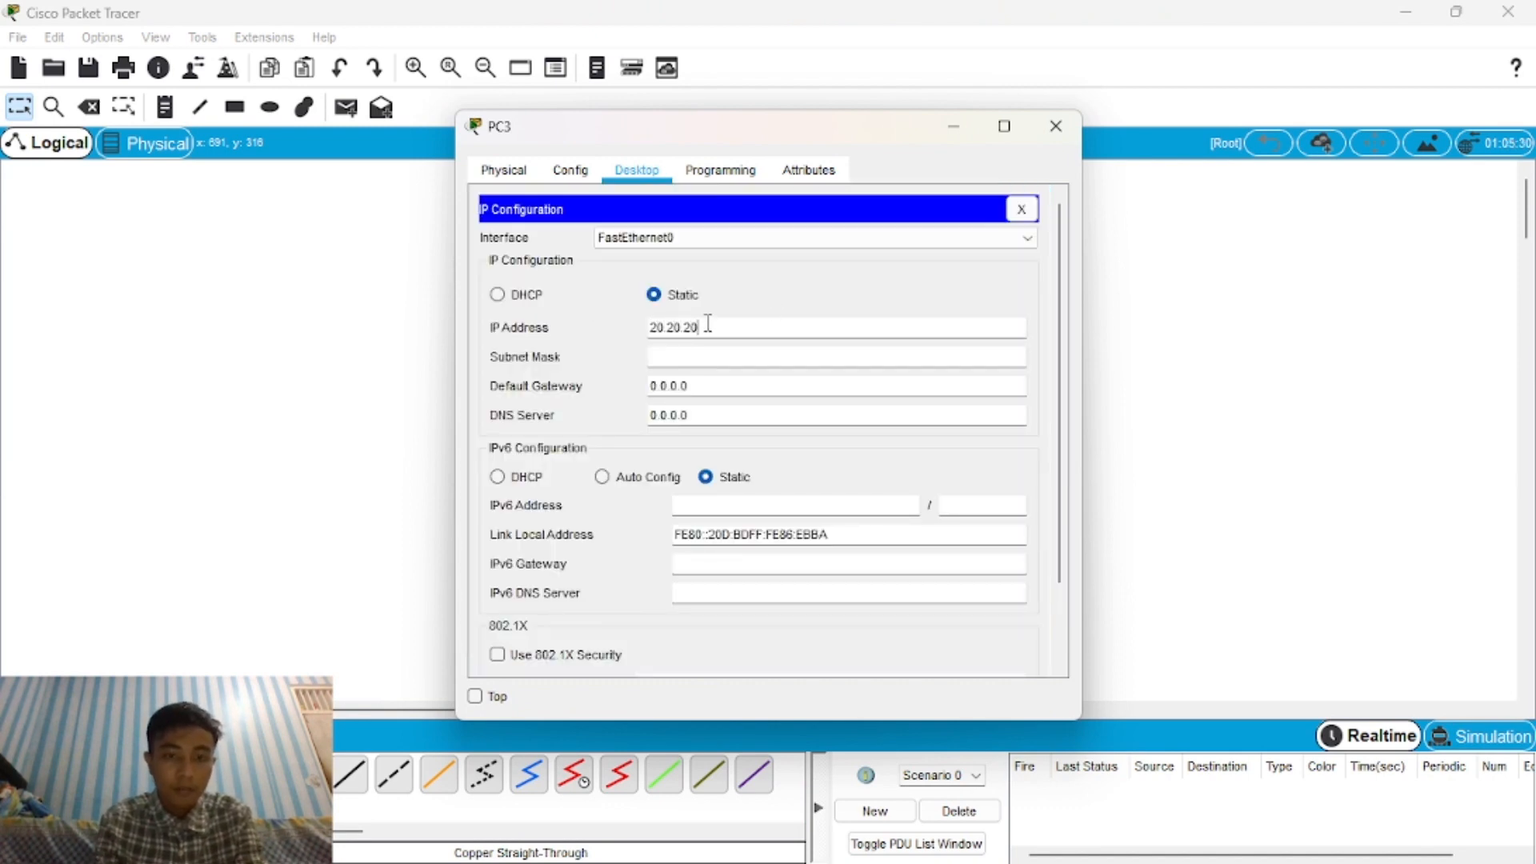
pyautogui.write('.20')
pyautogui.write('1')
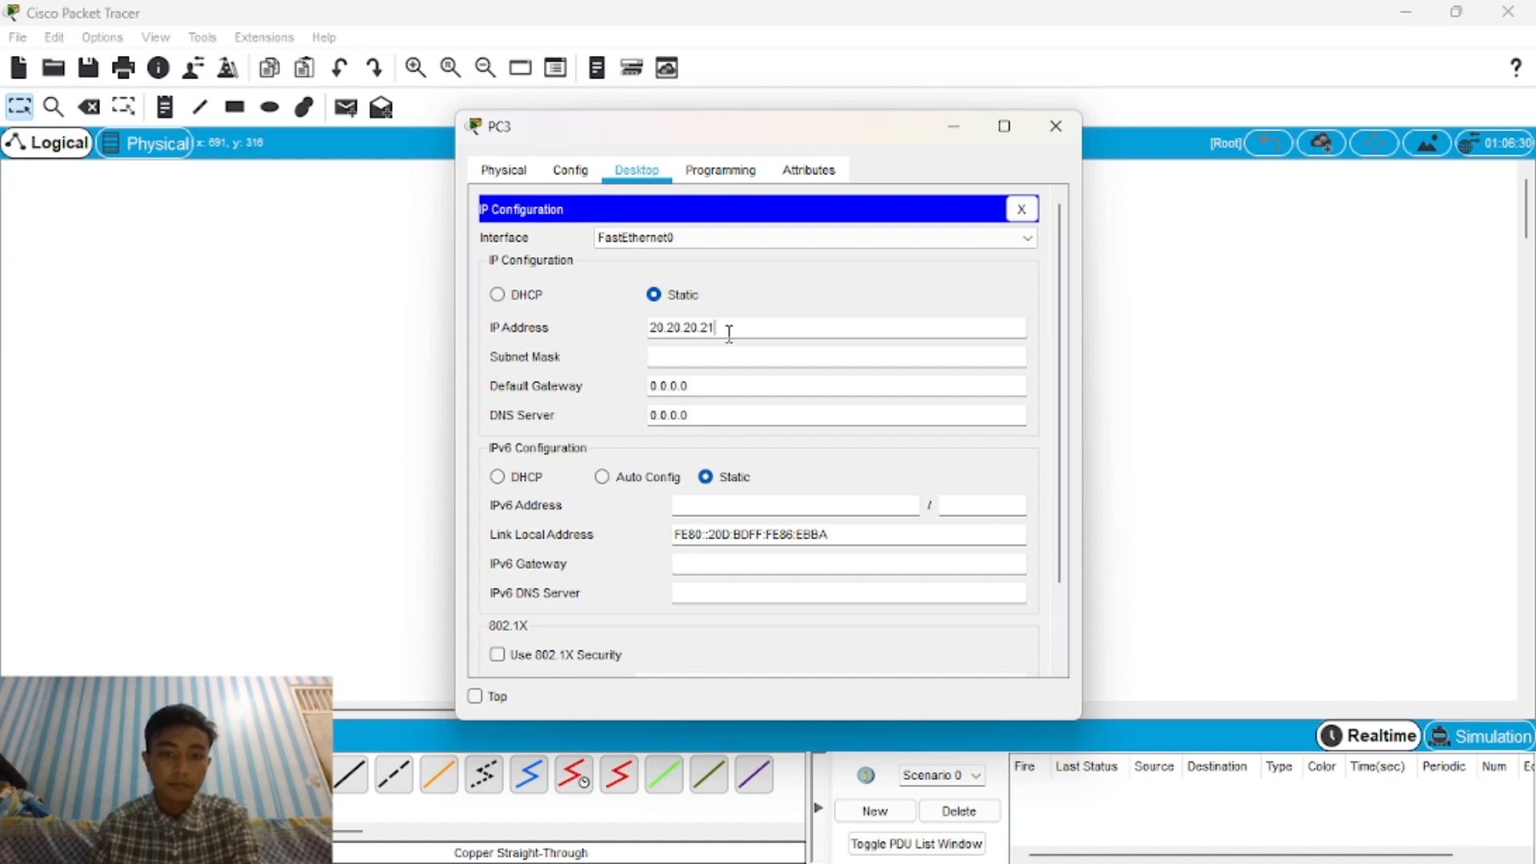
pyautogui.click(751, 353)
pyautogui.click(1069, 132)
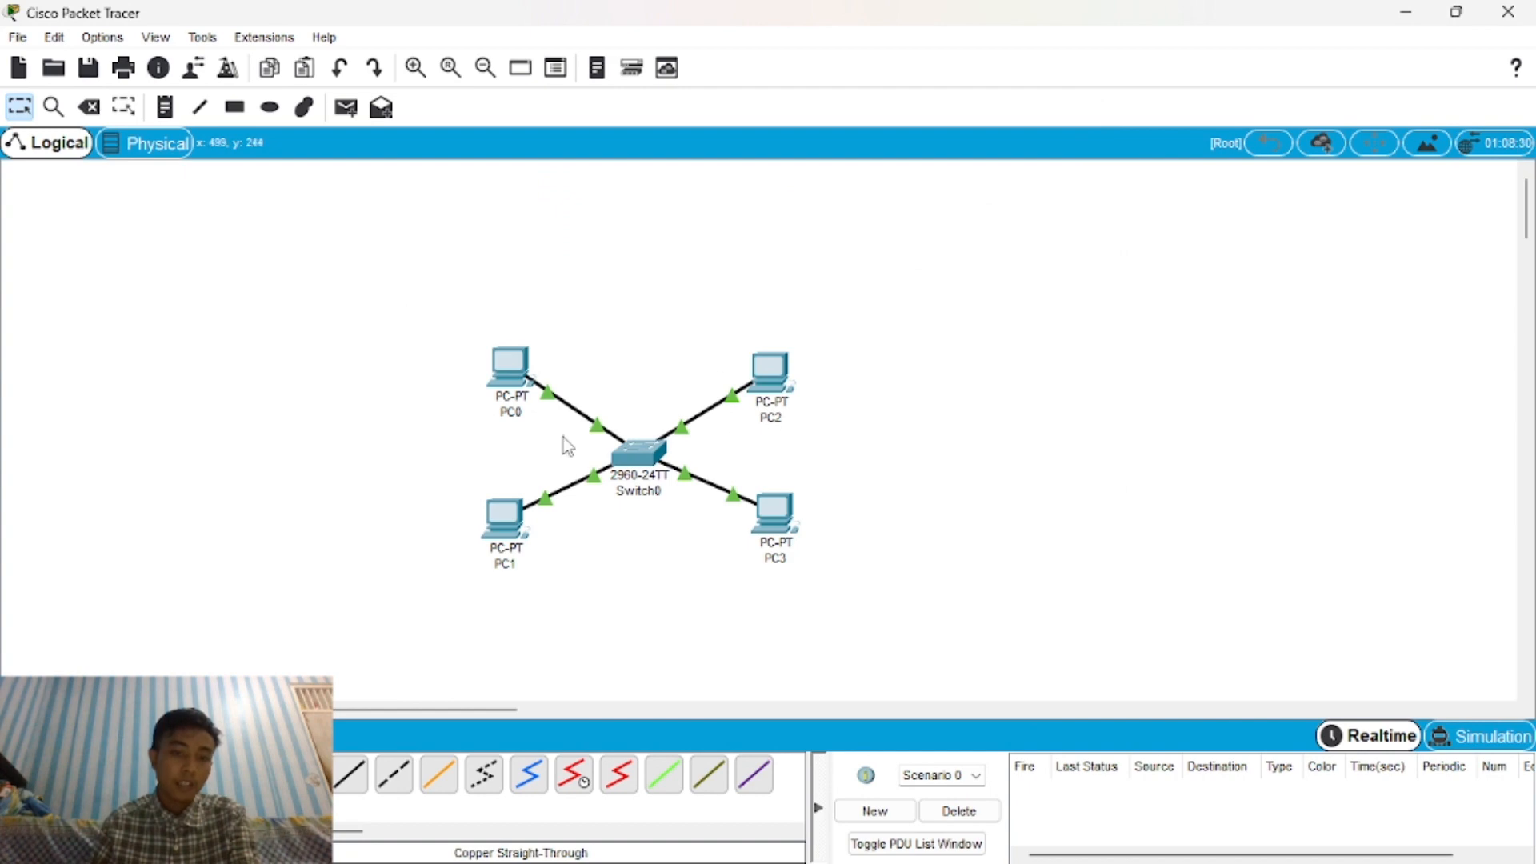
# Open Switch0's command line and enter global configuration mode with enable and conf t.
pyautogui.click(640, 456)
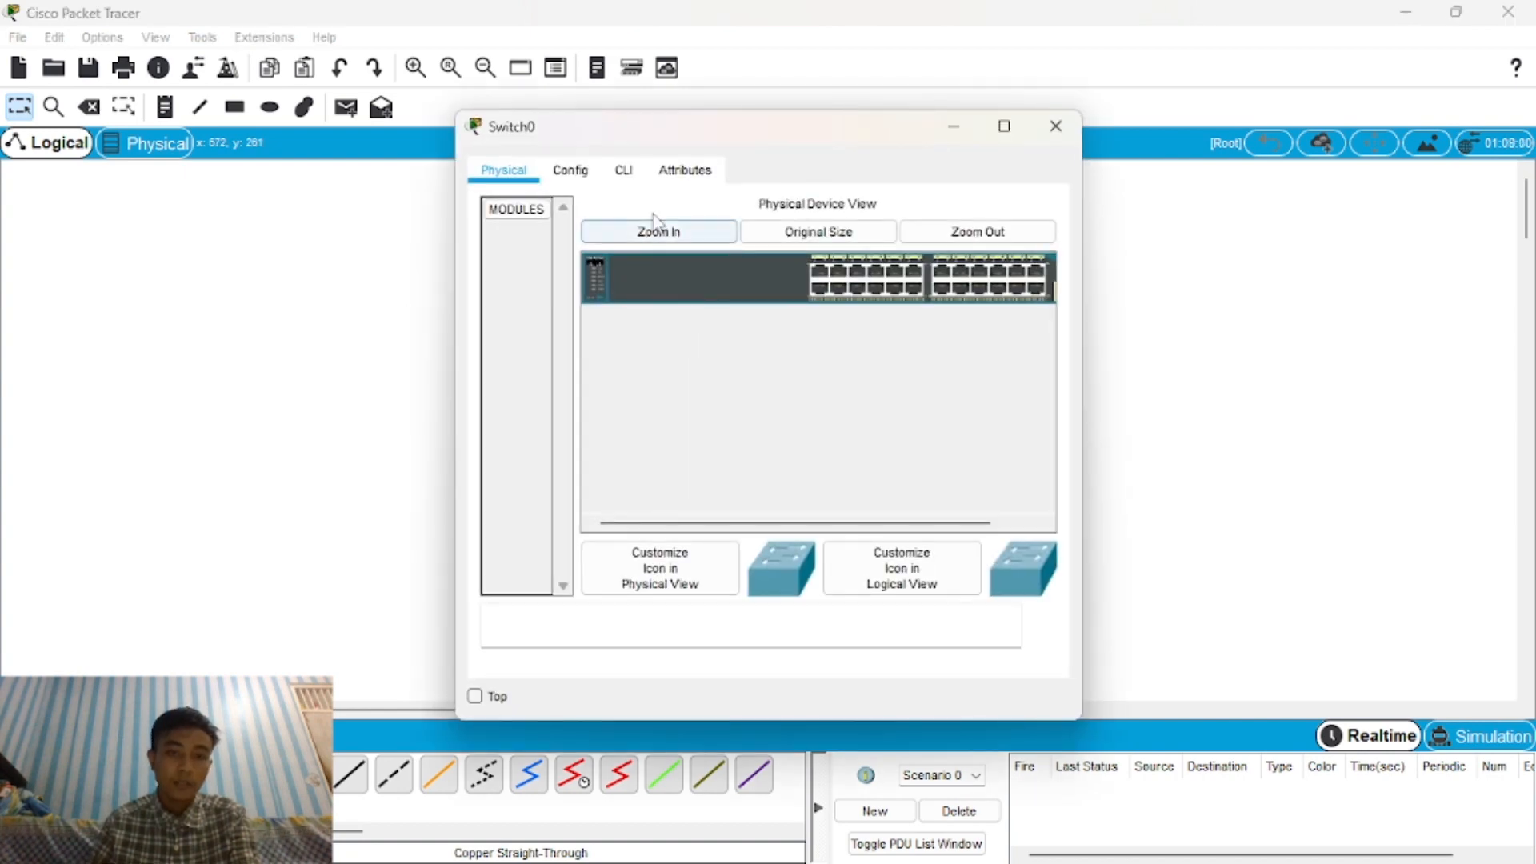
pyautogui.click(624, 170)
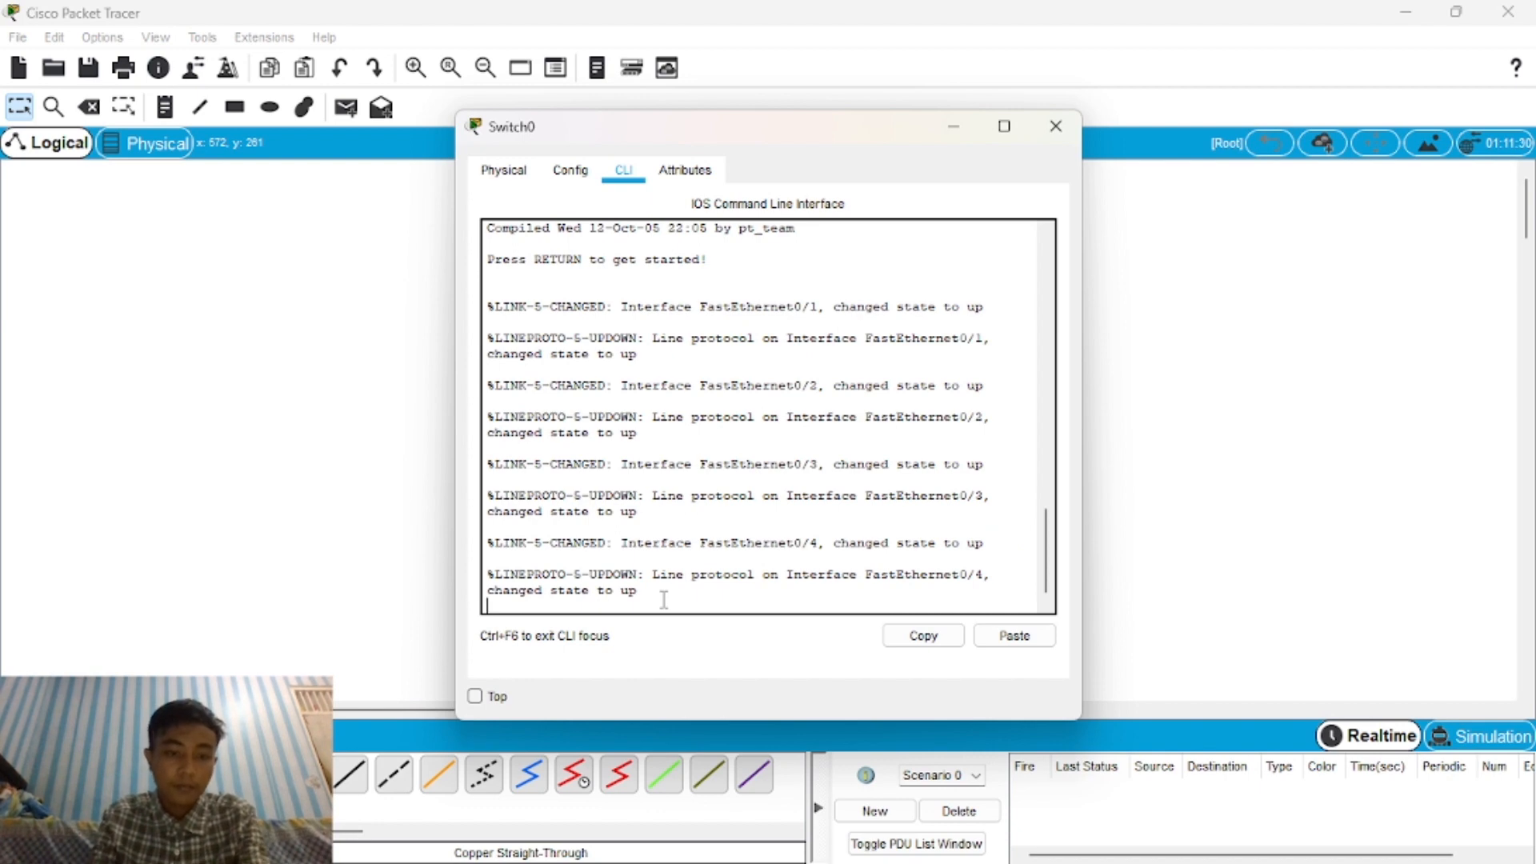
pyautogui.press('Return')
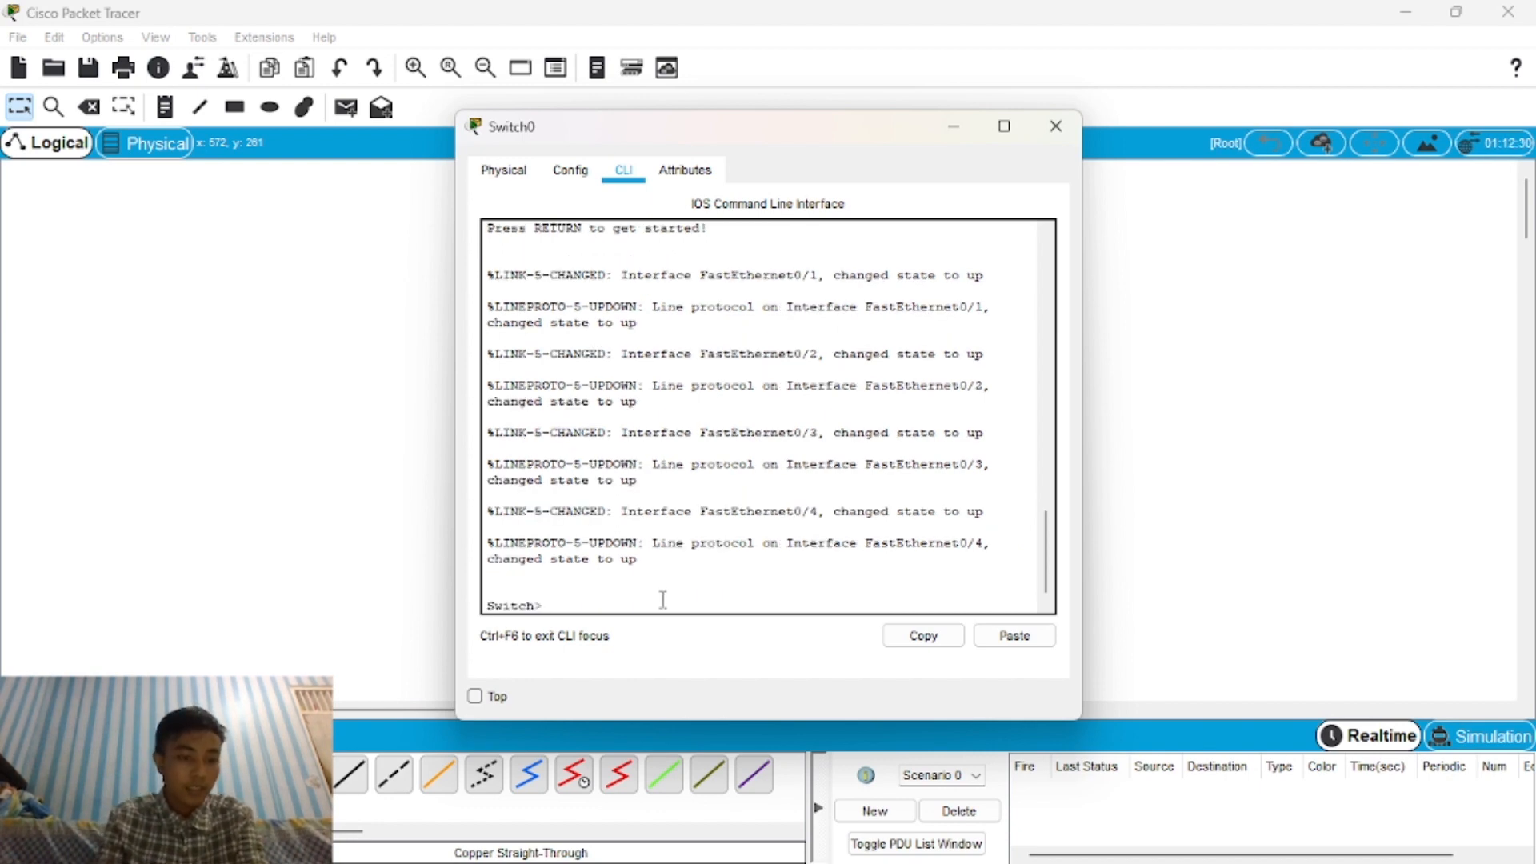
pyautogui.write('enable')
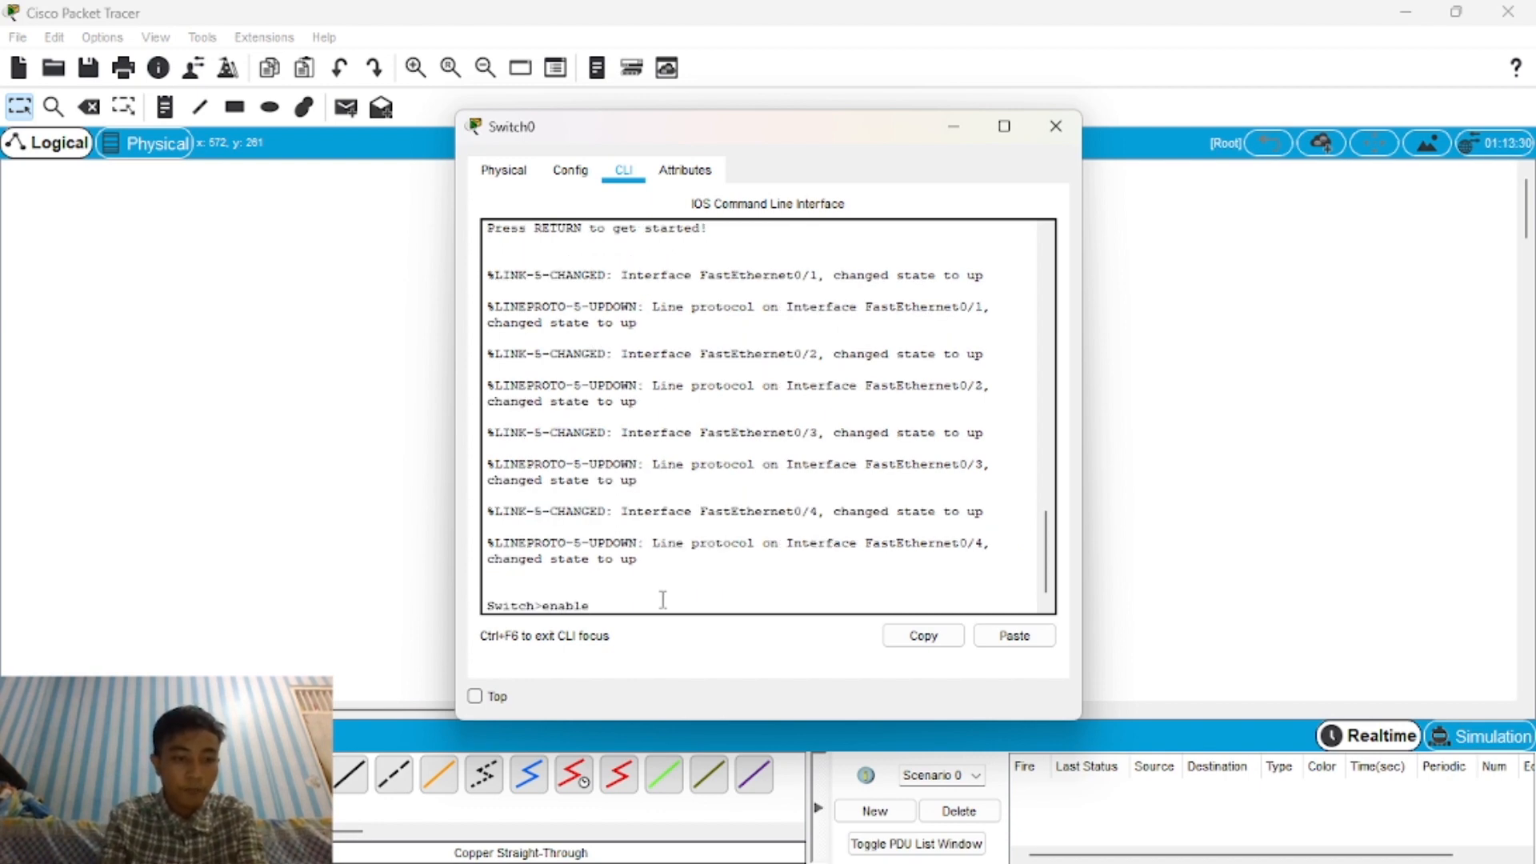
pyautogui.press('Return')
pyautogui.write('conf t')
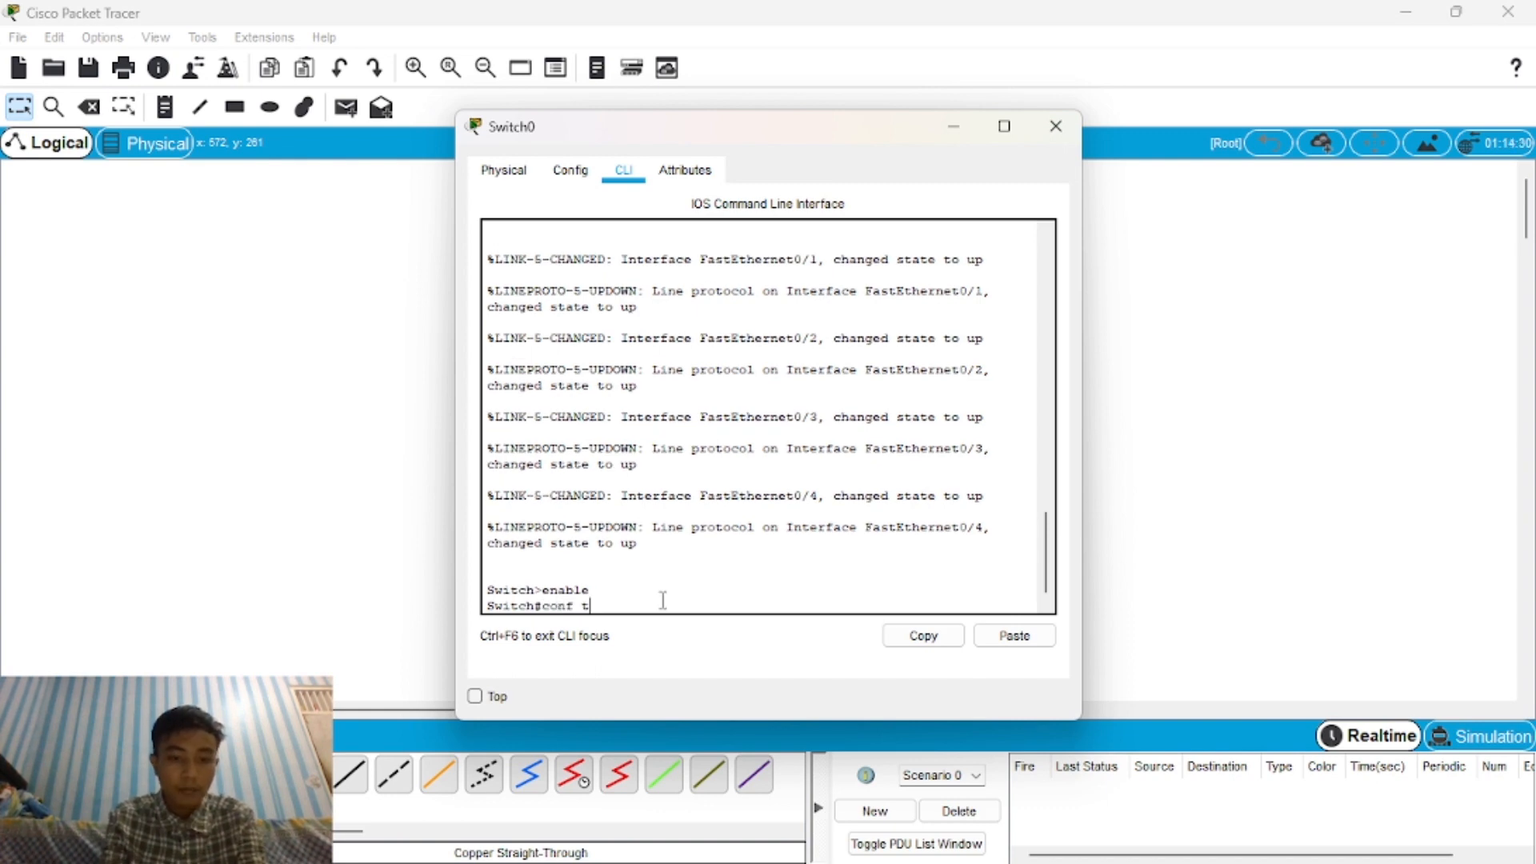
pyautogui.press('Return')
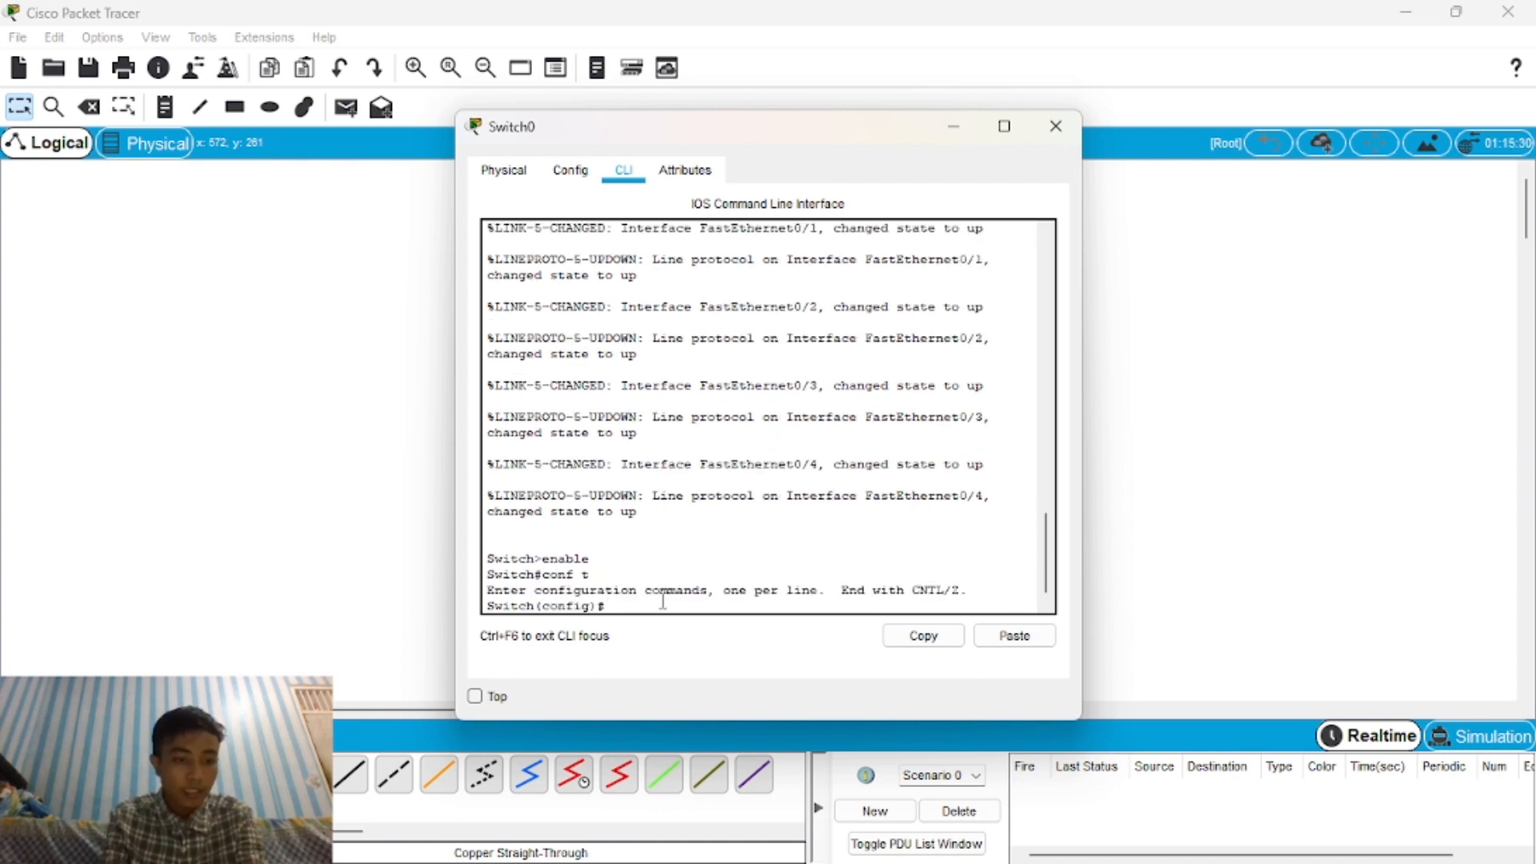
# Create VLAN 10 on the switch, name it marketing, and exit back to global configuration mode.
pyautogui.write('vlan ')
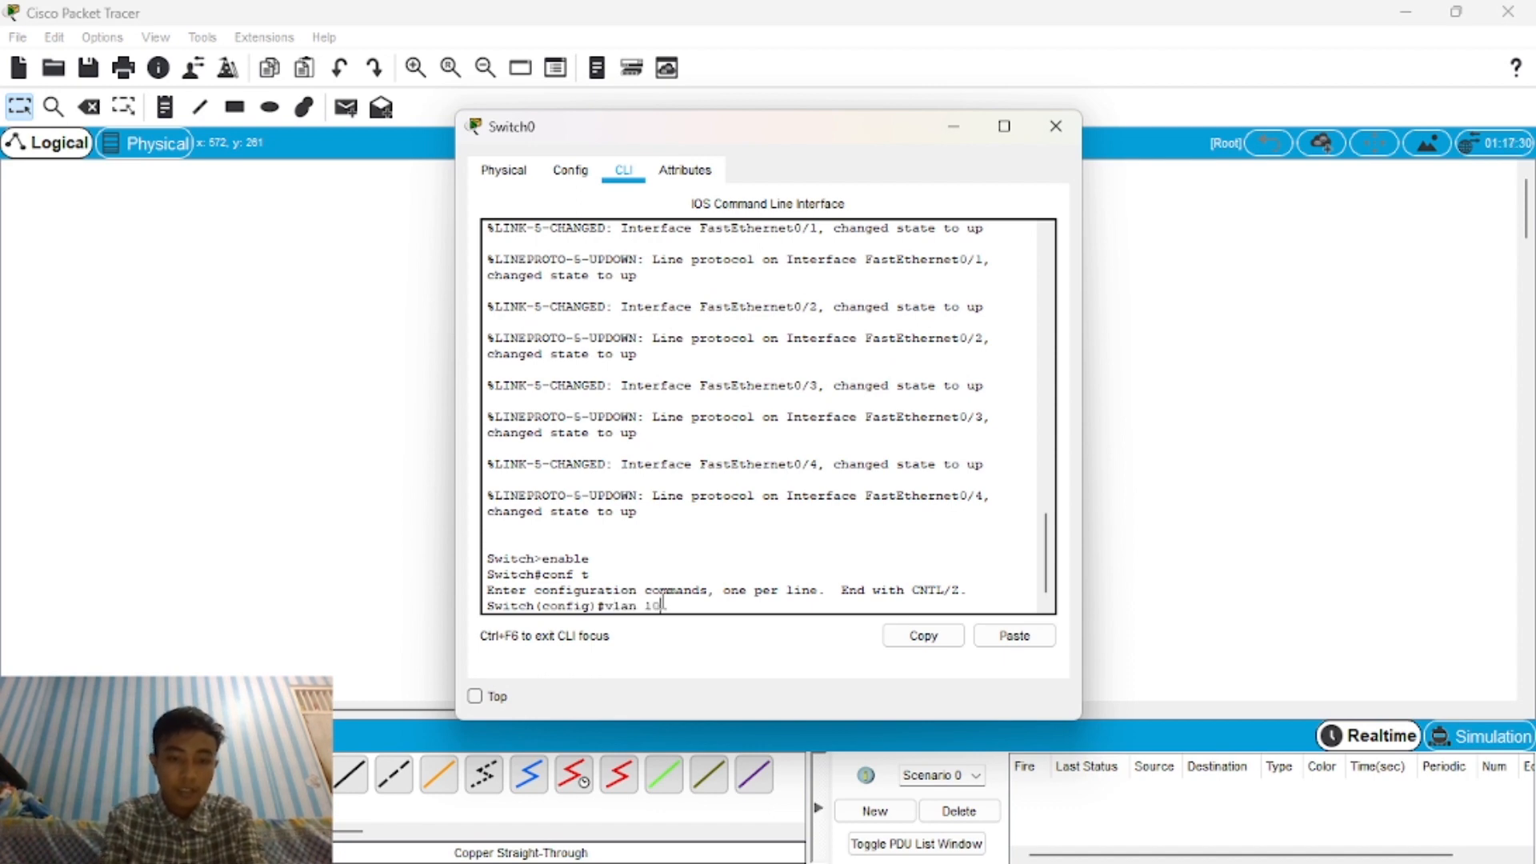
pyautogui.write('10')
pyautogui.press('Return')
pyautogui.write('nam')
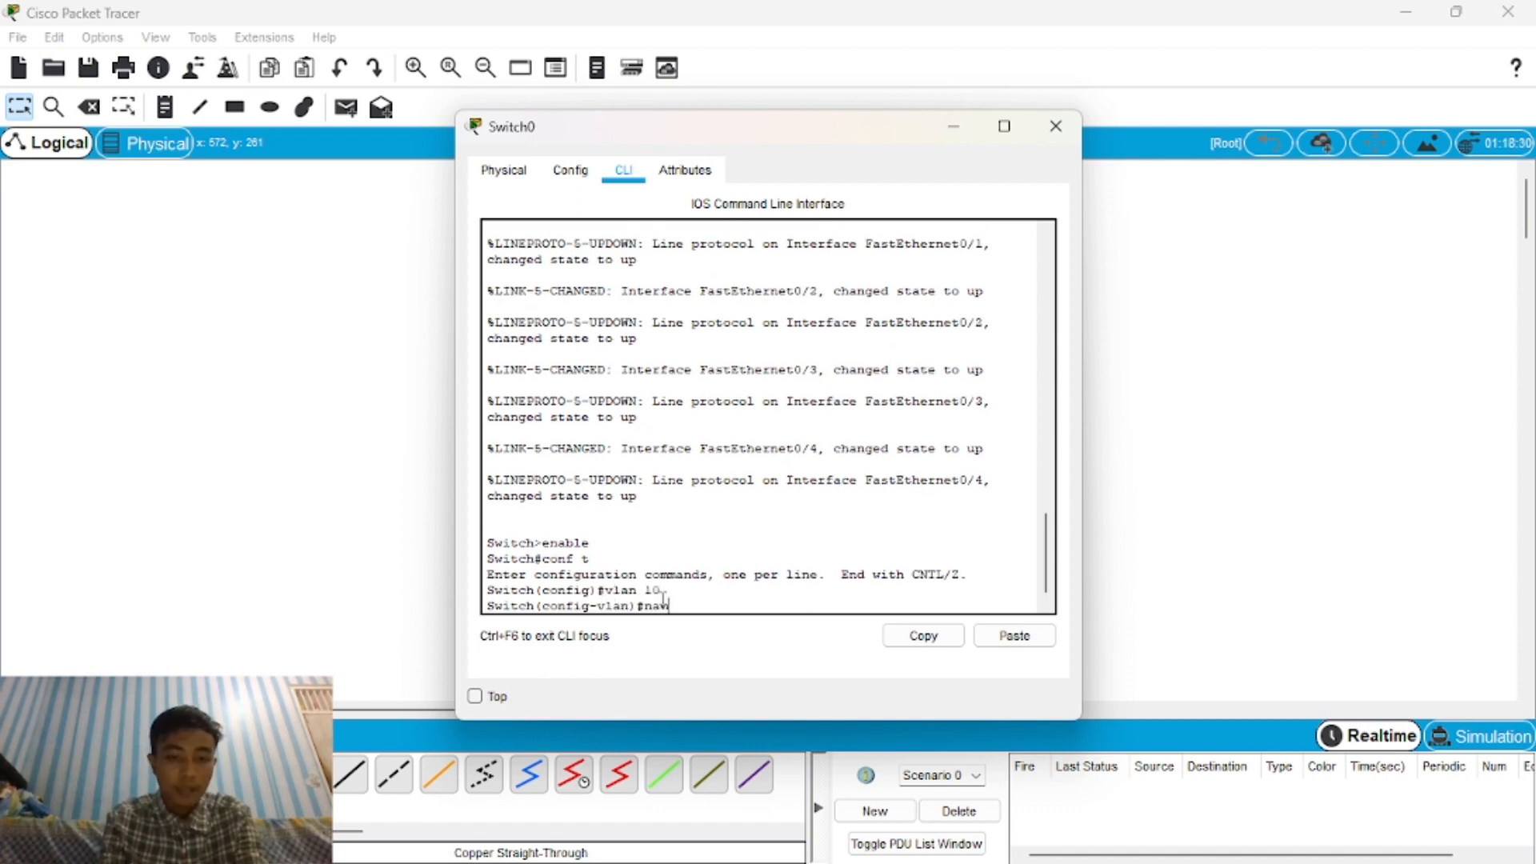
pyautogui.write('e market')
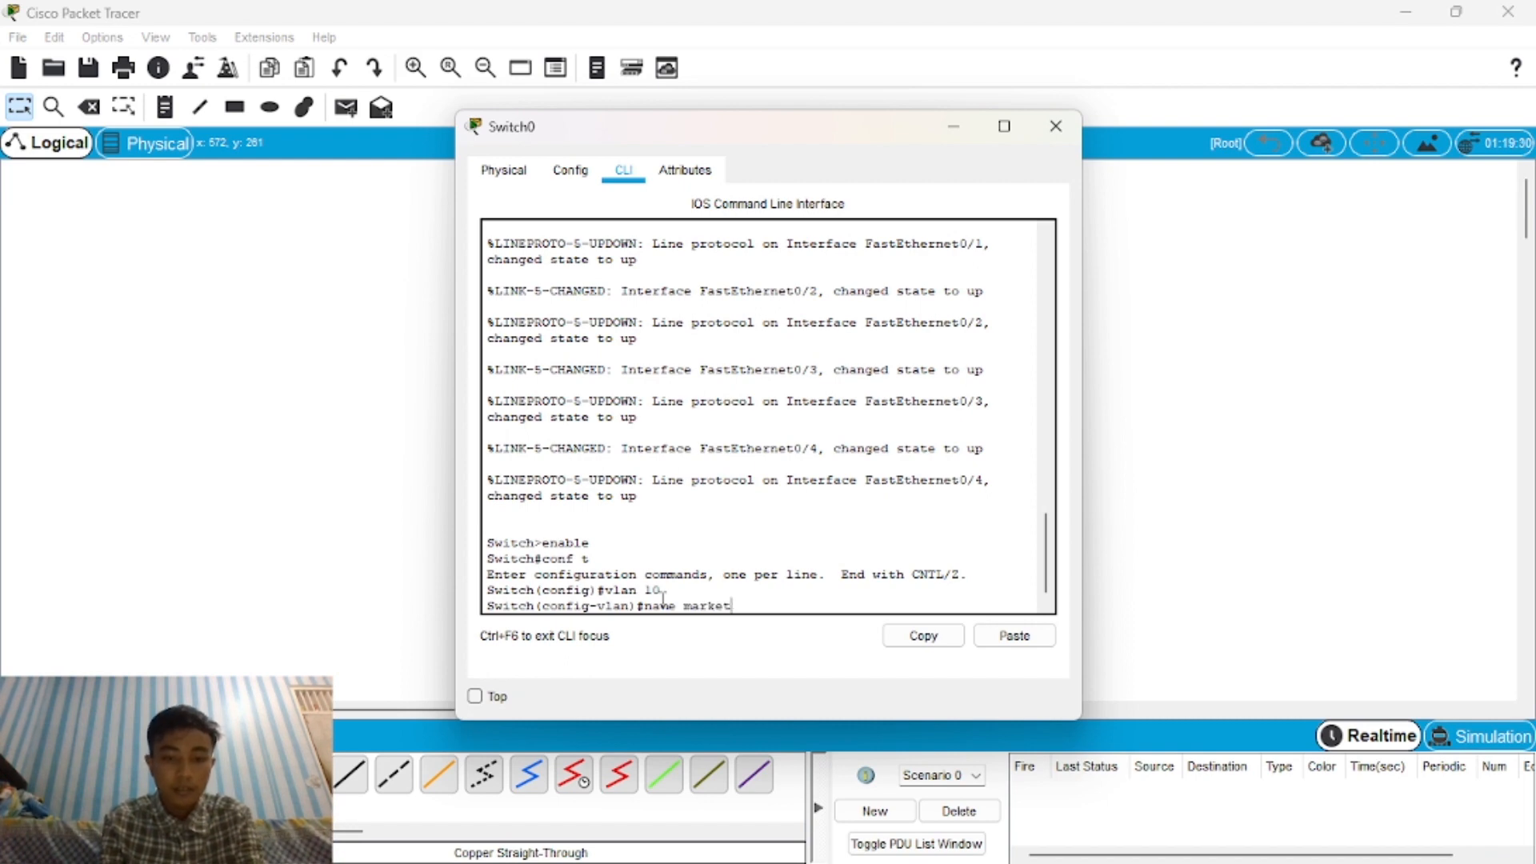
pyautogui.write('ing')
pyautogui.press('Return')
pyautogui.write('ex')
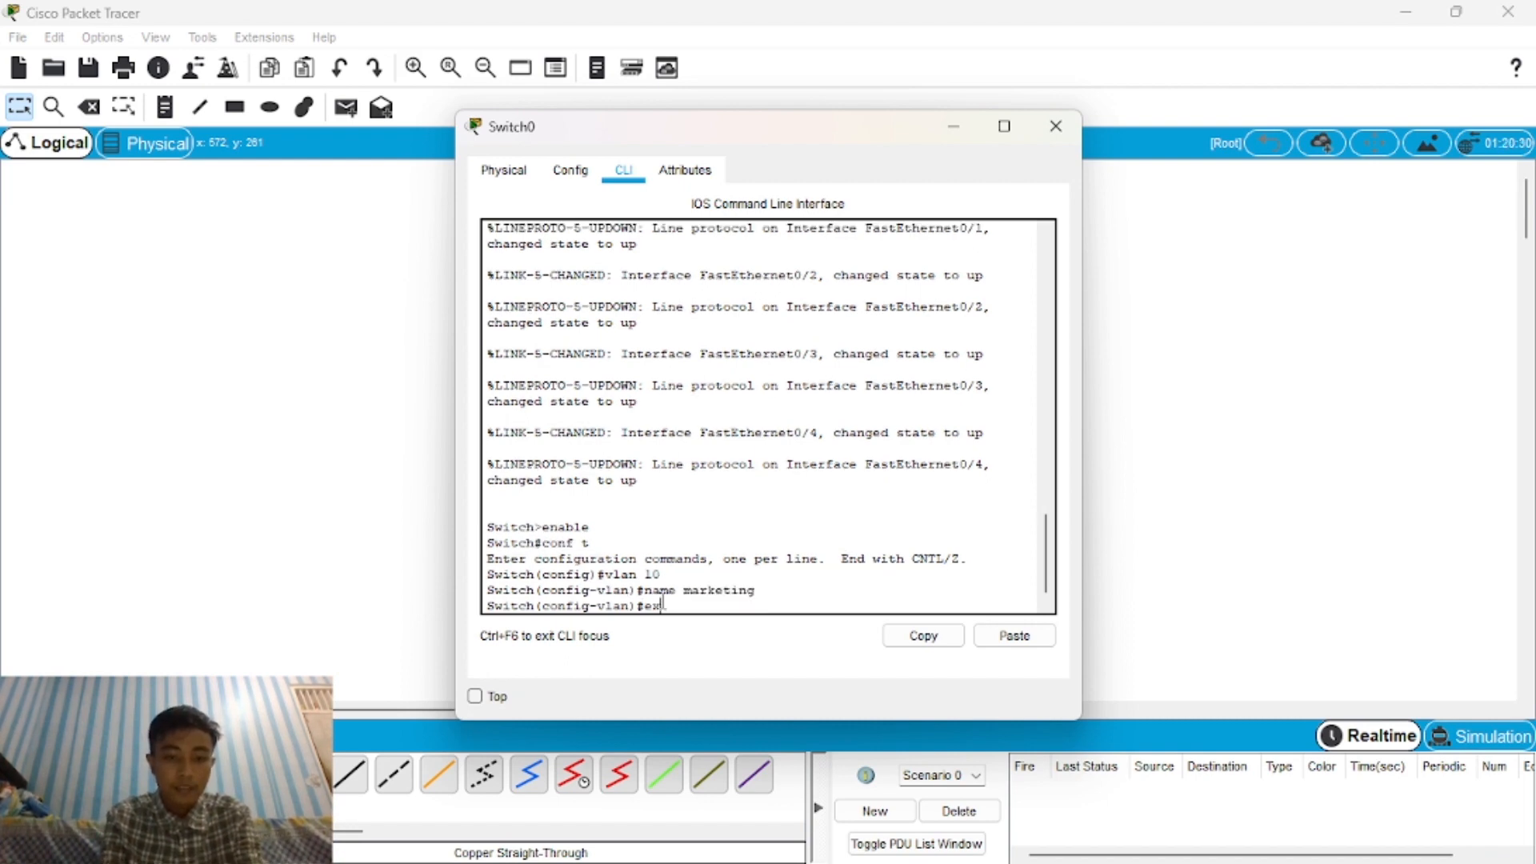
pyautogui.press('Return')
# Create VLAN 20 on the switch and name it sales.
pyautogui.write('vlan 20')
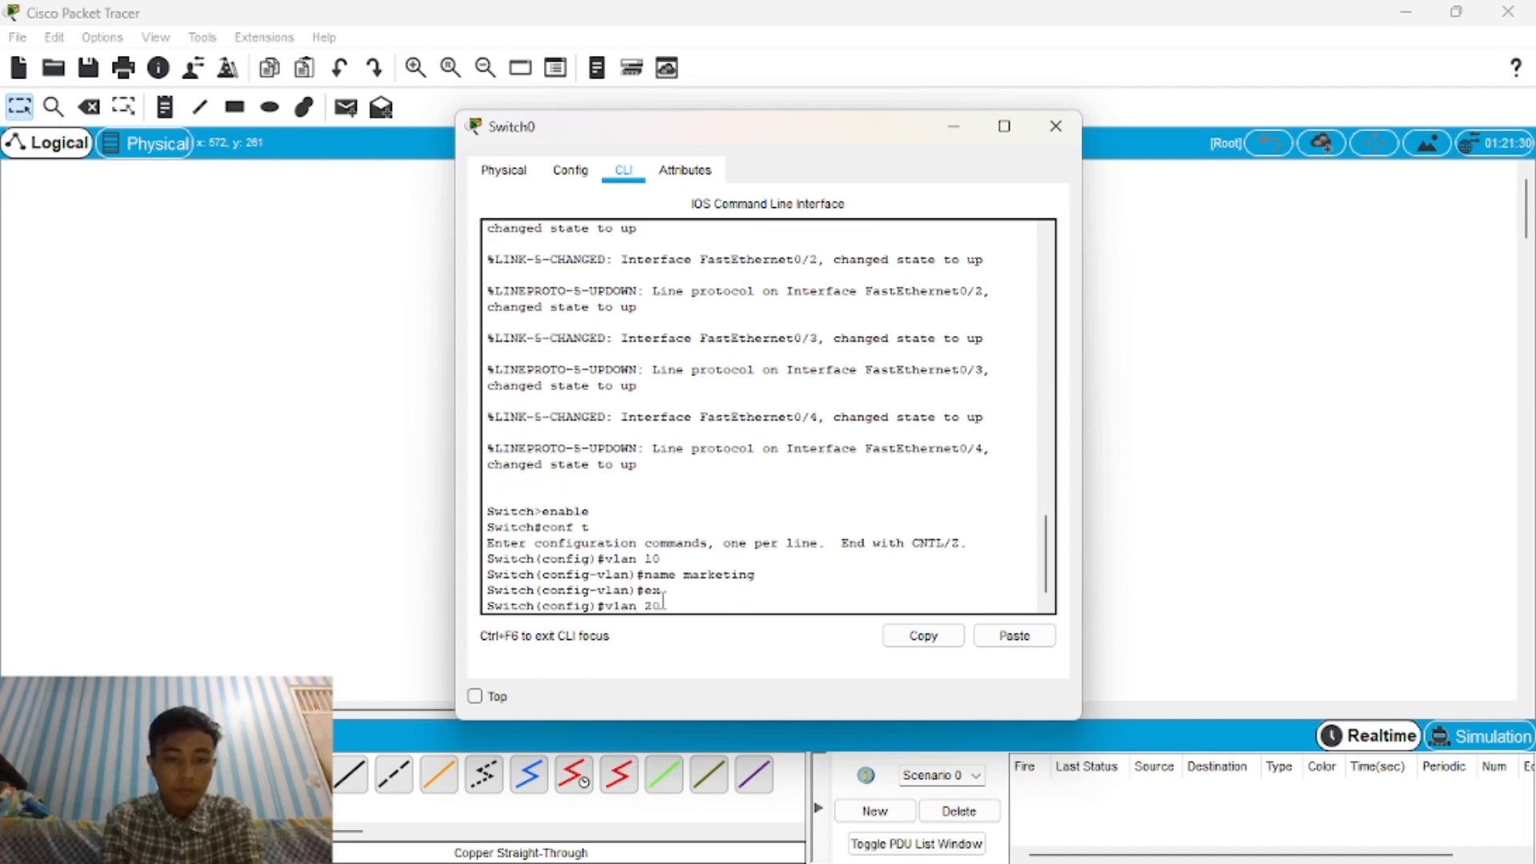
pyautogui.press('Return')
pyautogui.write('name s')
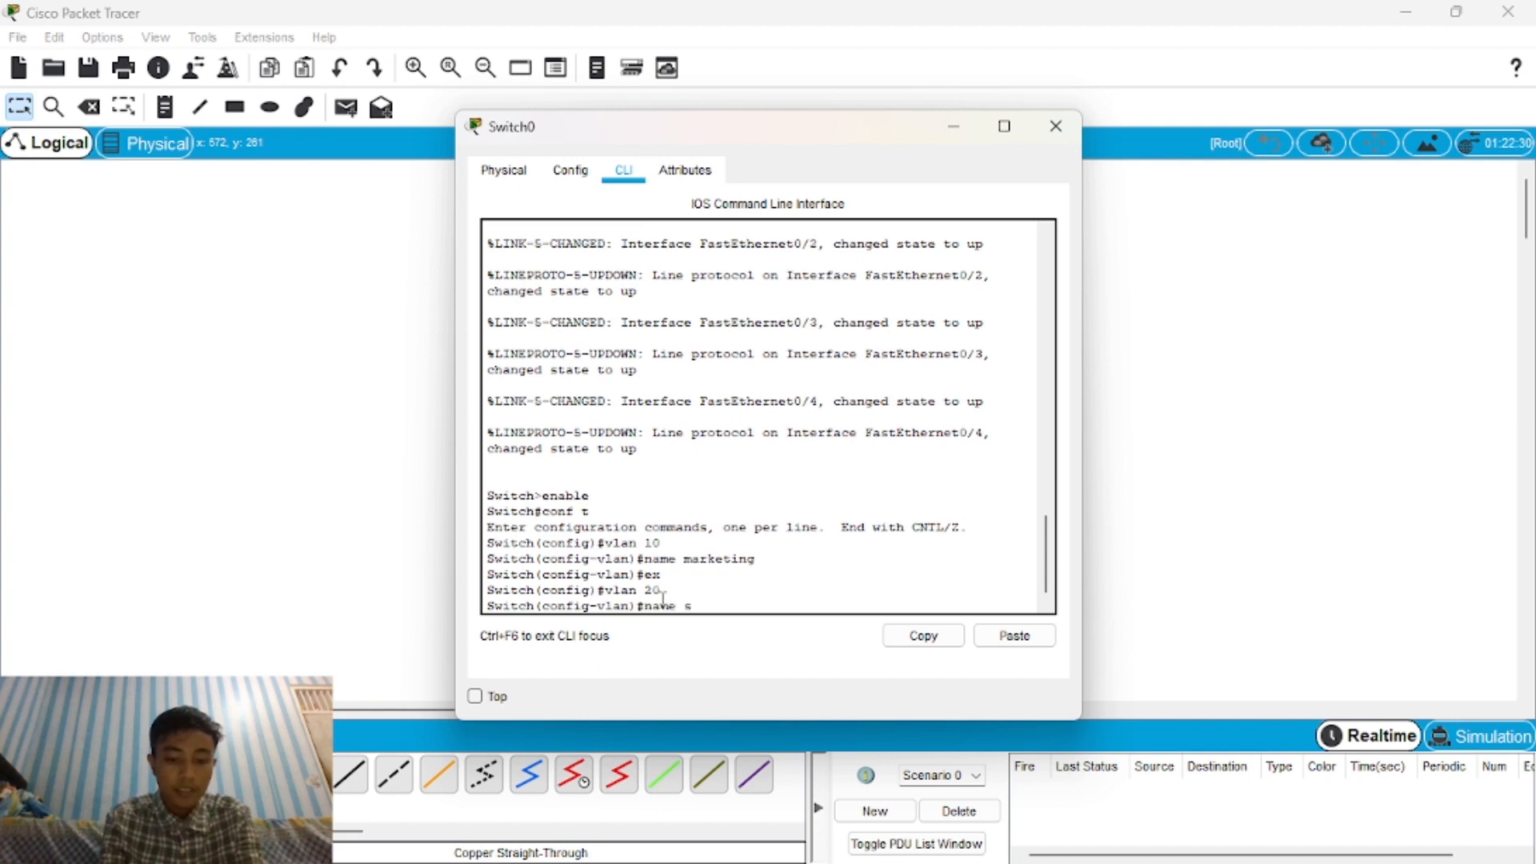
pyautogui.write('ales')
pyautogui.press('Return')
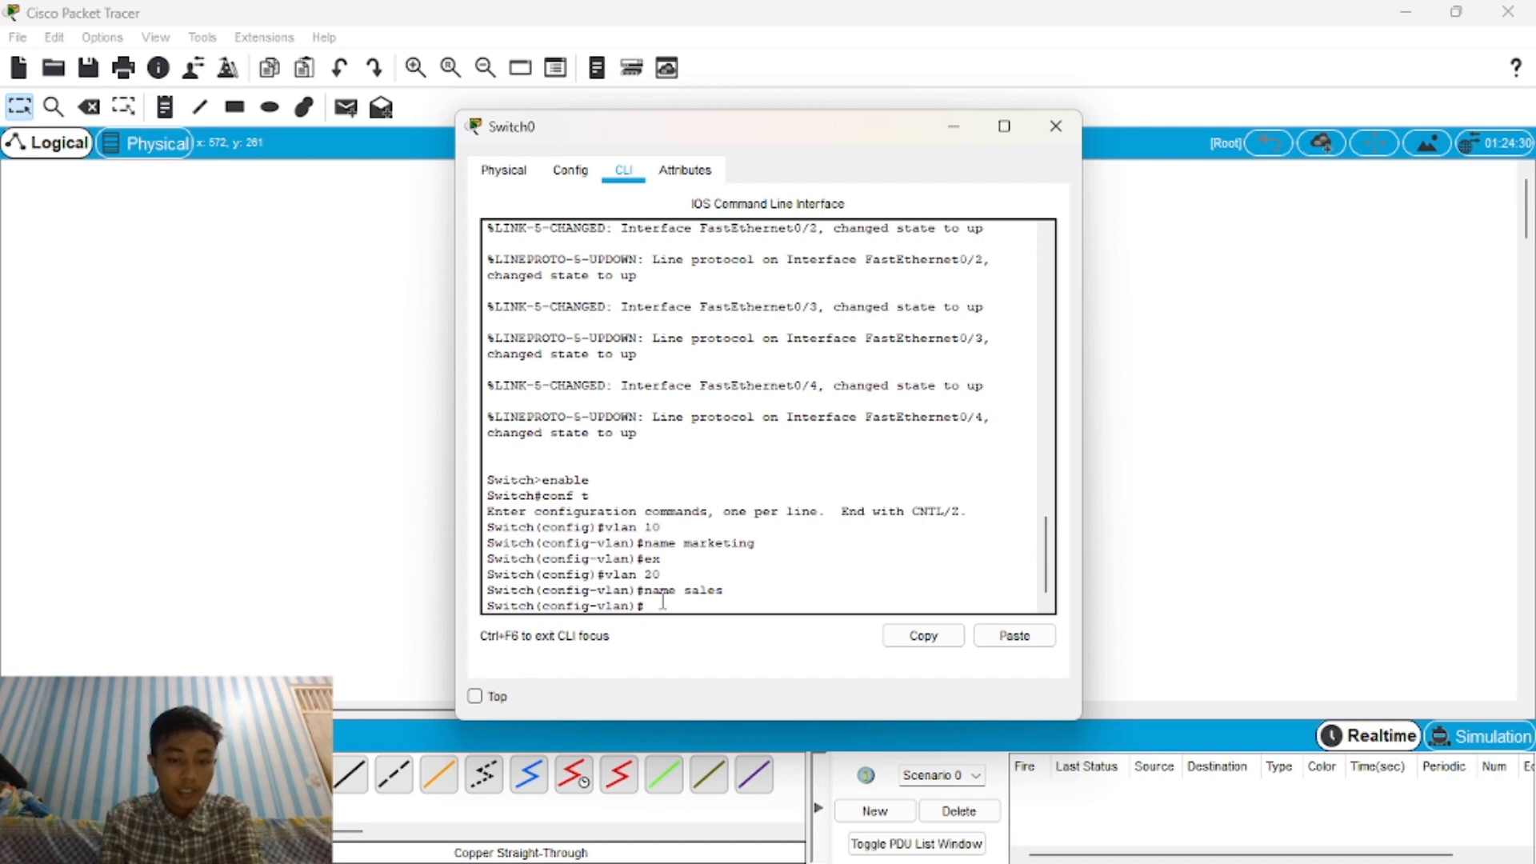
# Select switch interface f0/1 and assign it to VLAN 10 with switchport access vlan 10.
pyautogui.write('inter')
pyautogui.press('BackSpace')
pyautogui.press('BackSpace')
pyautogui.press('BackSpace')
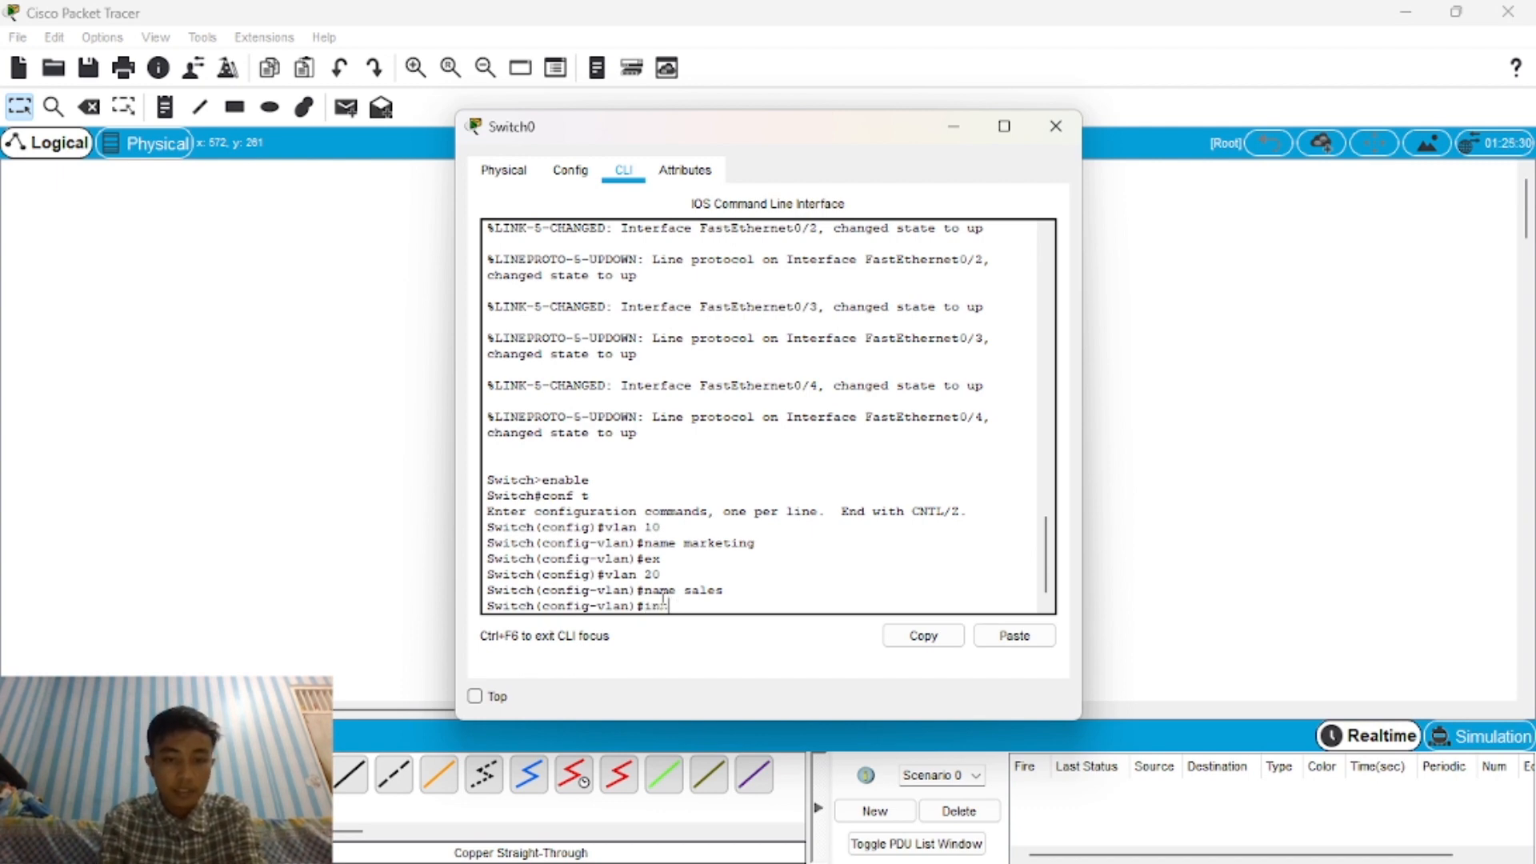
pyautogui.write('t')
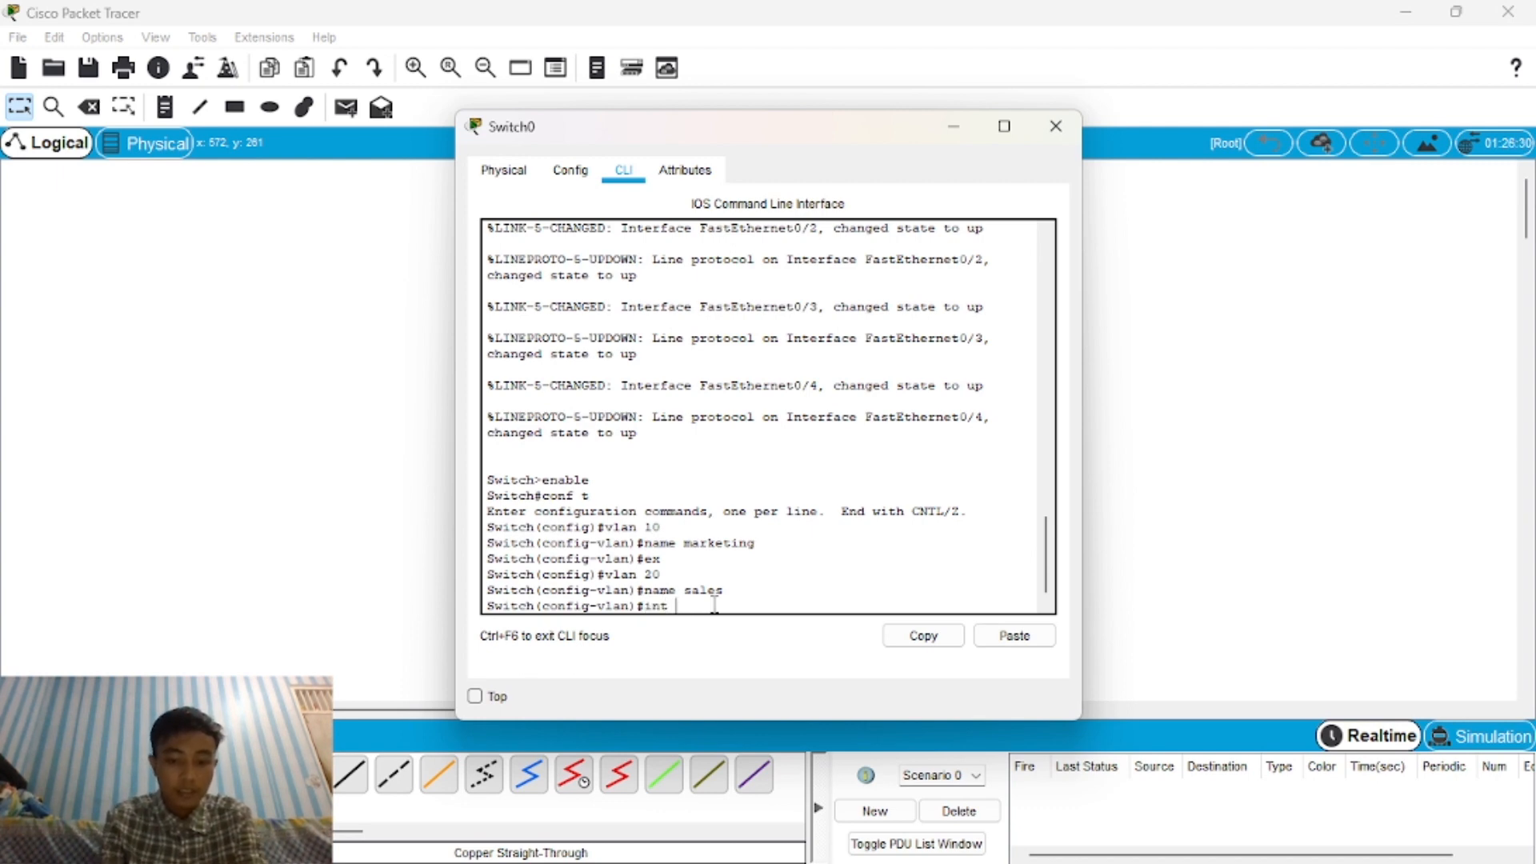
pyautogui.write(' f0/1')
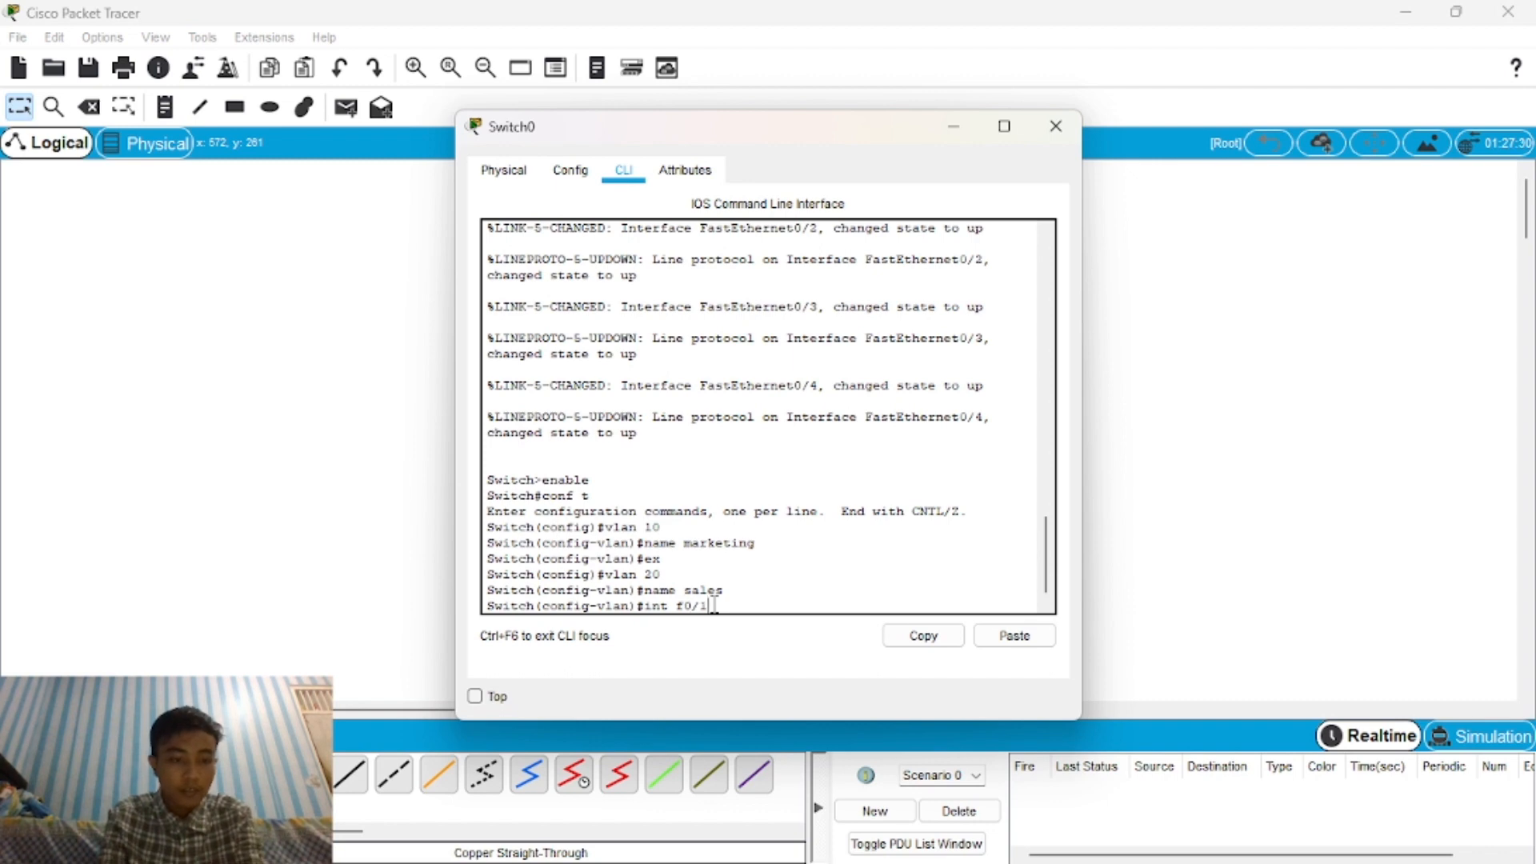
pyautogui.press('Return')
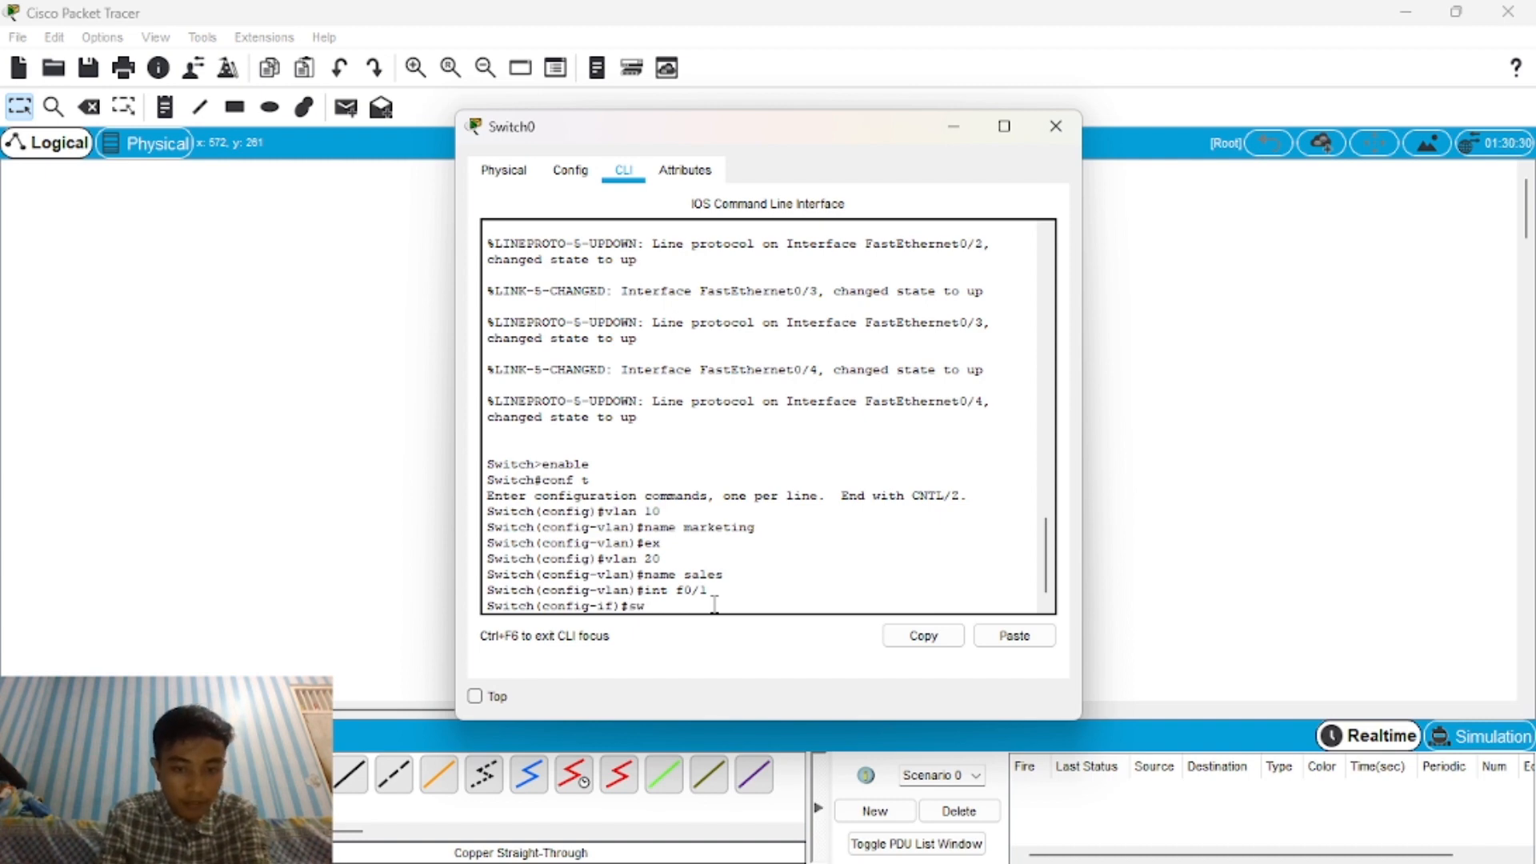
pyautogui.write('switchp')
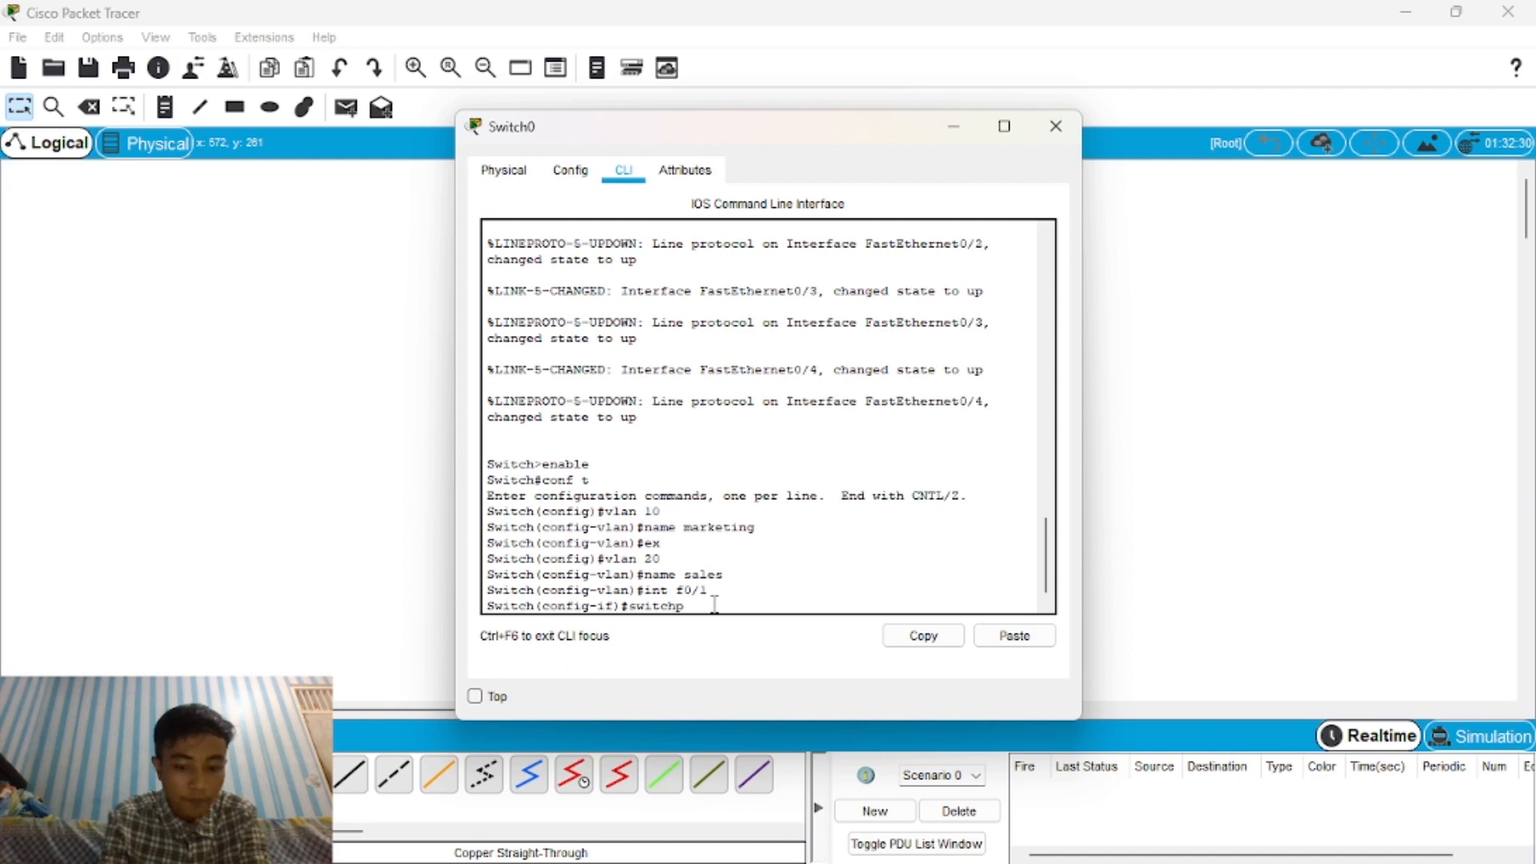
pyautogui.write('ort')
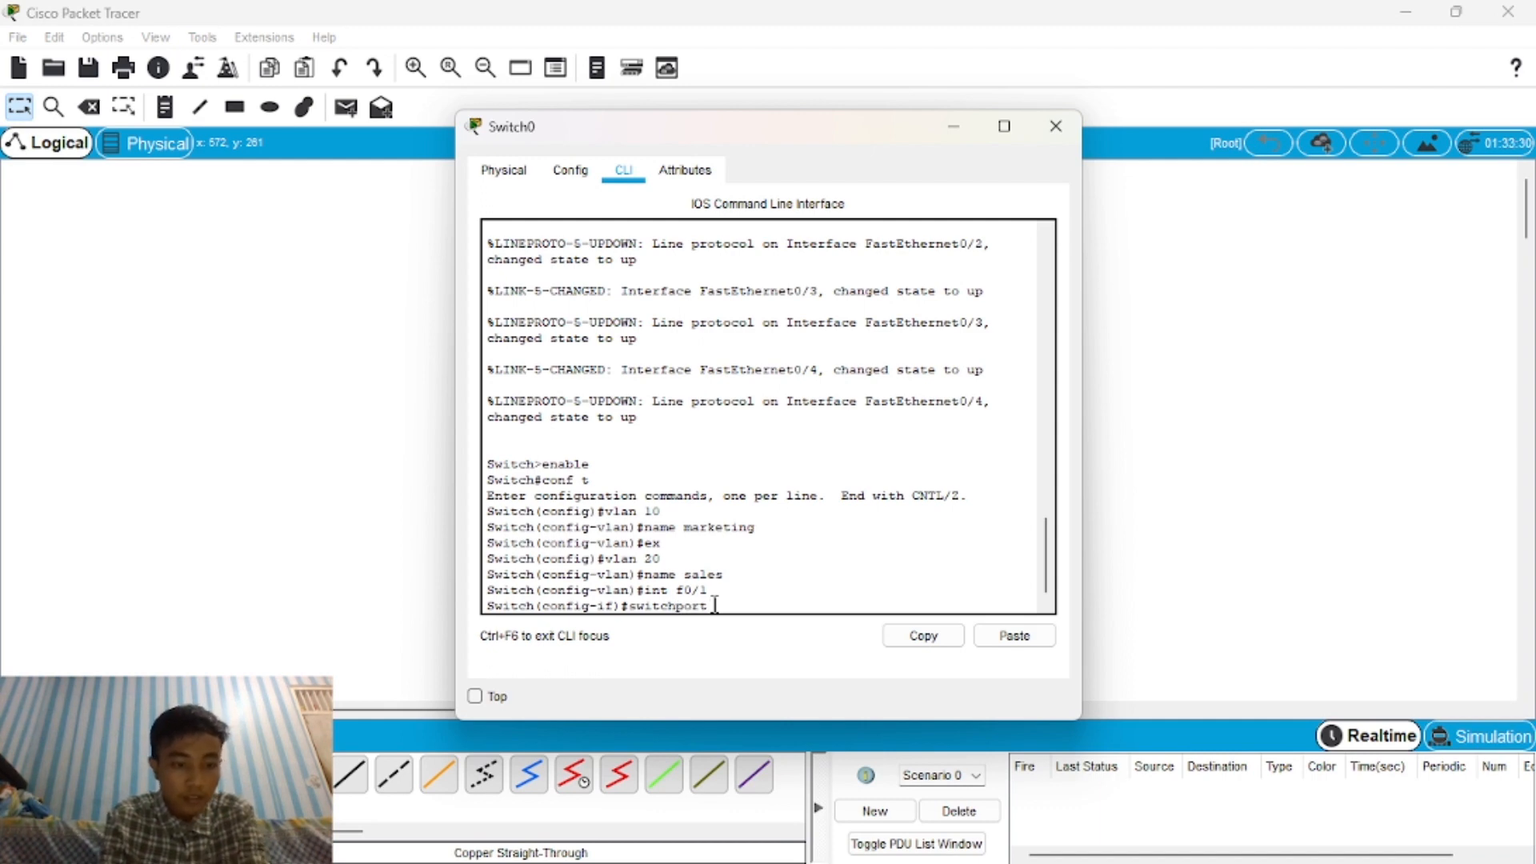
pyautogui.write(' acce')
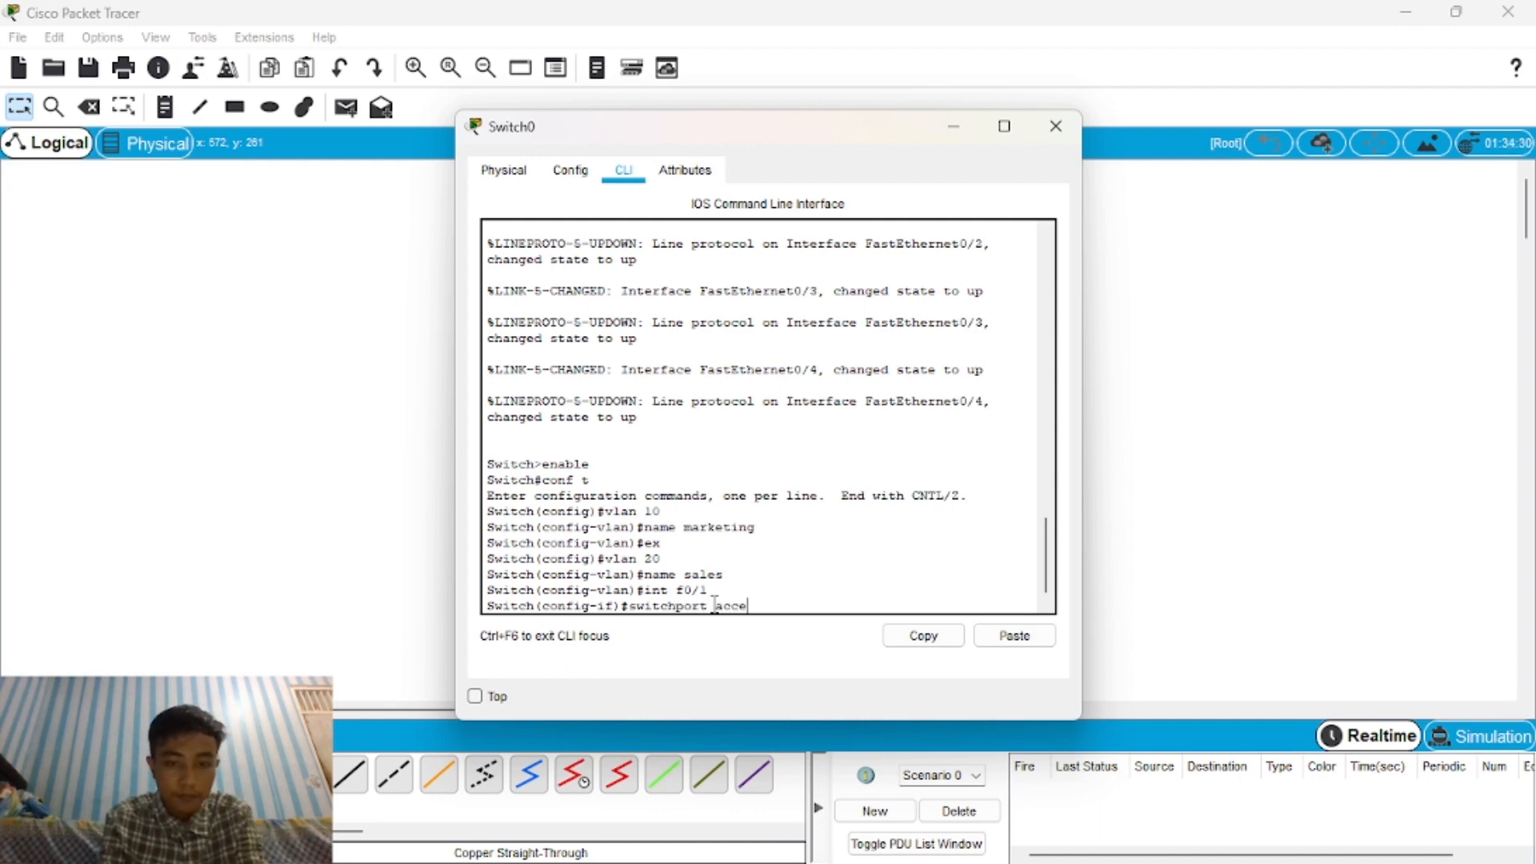
pyautogui.write('ss')
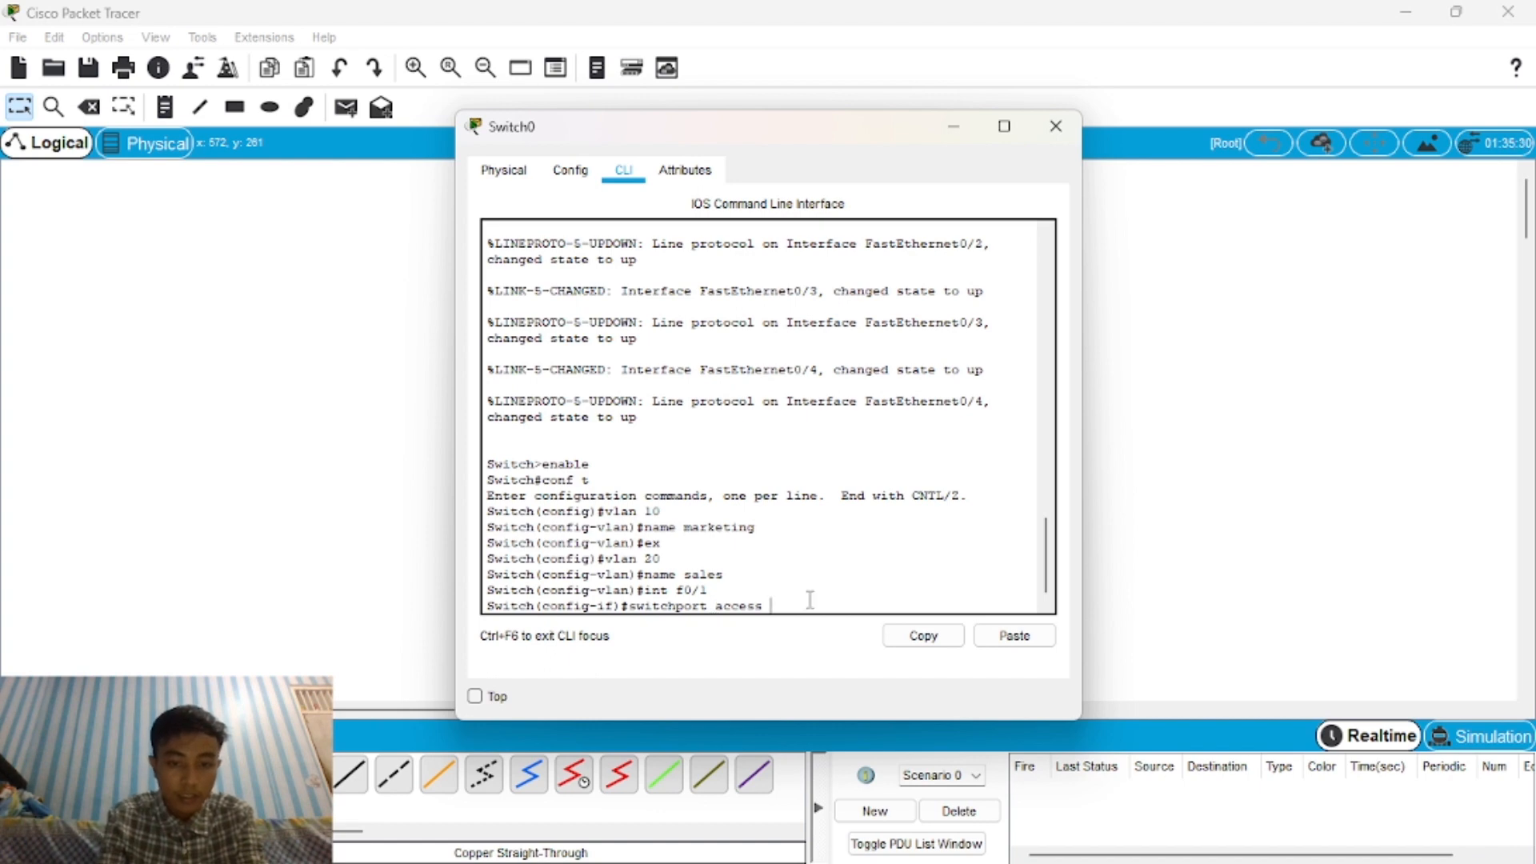
pyautogui.write(' vlan 10')
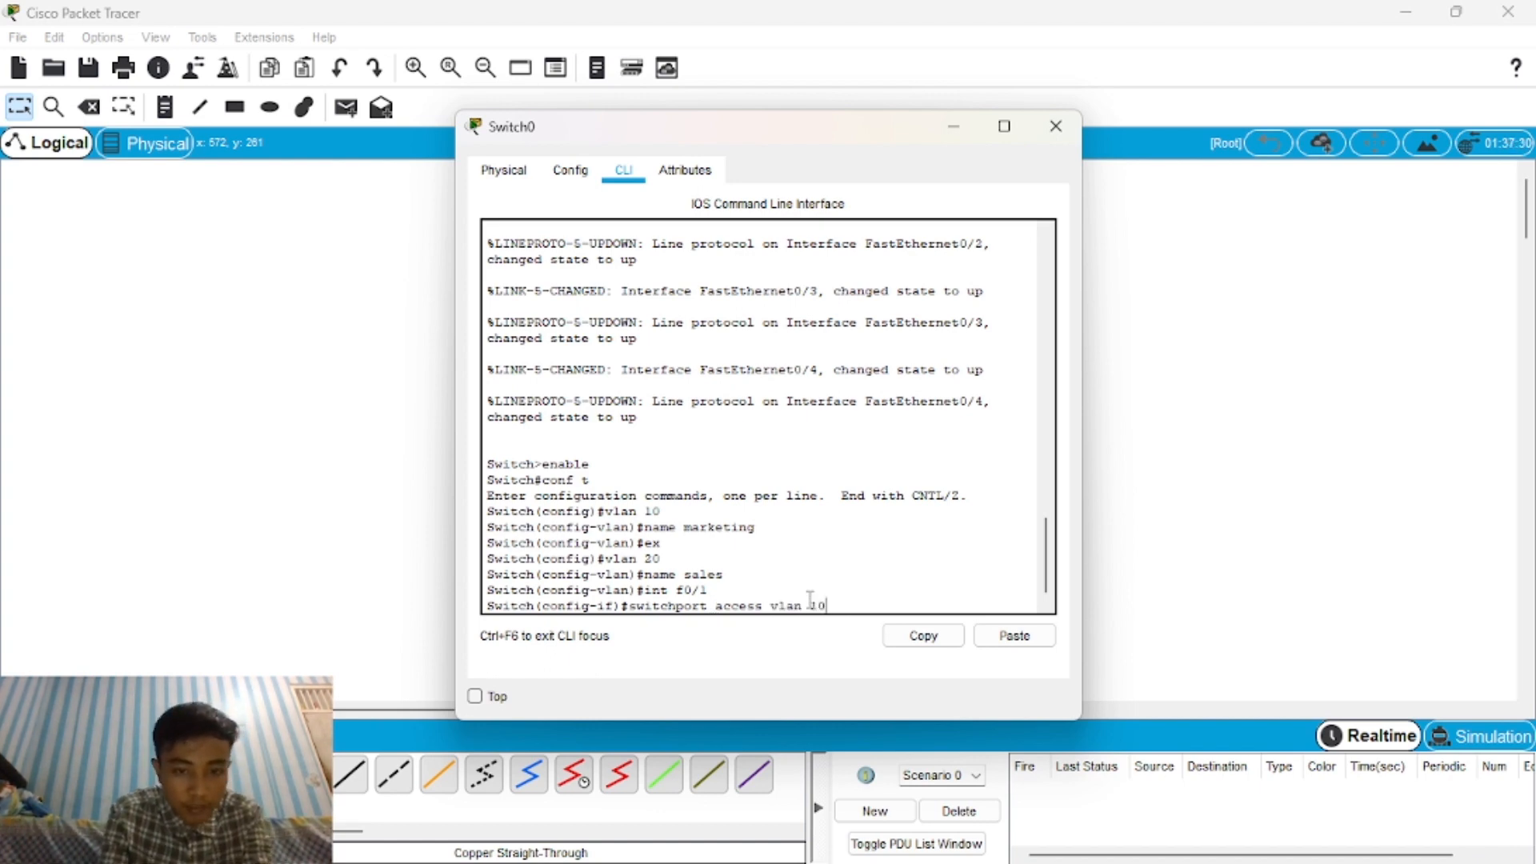
pyautogui.press('Return')
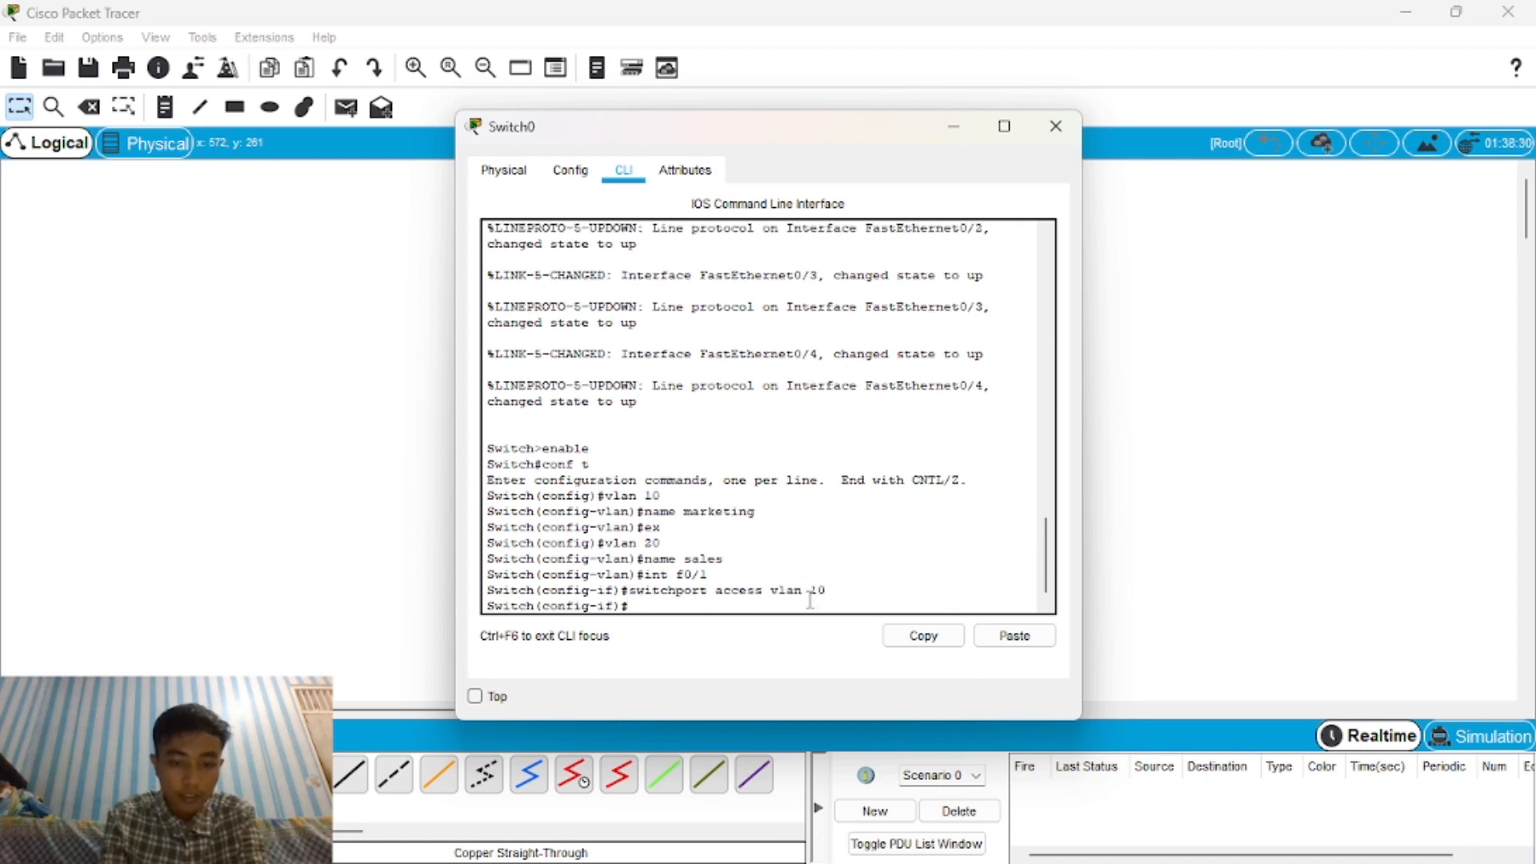
# Select switch interface f0/2 and assign it to VLAN 10 with switchport access vlan 10.
pyautogui.write('inte')
pyautogui.write('f0/2')
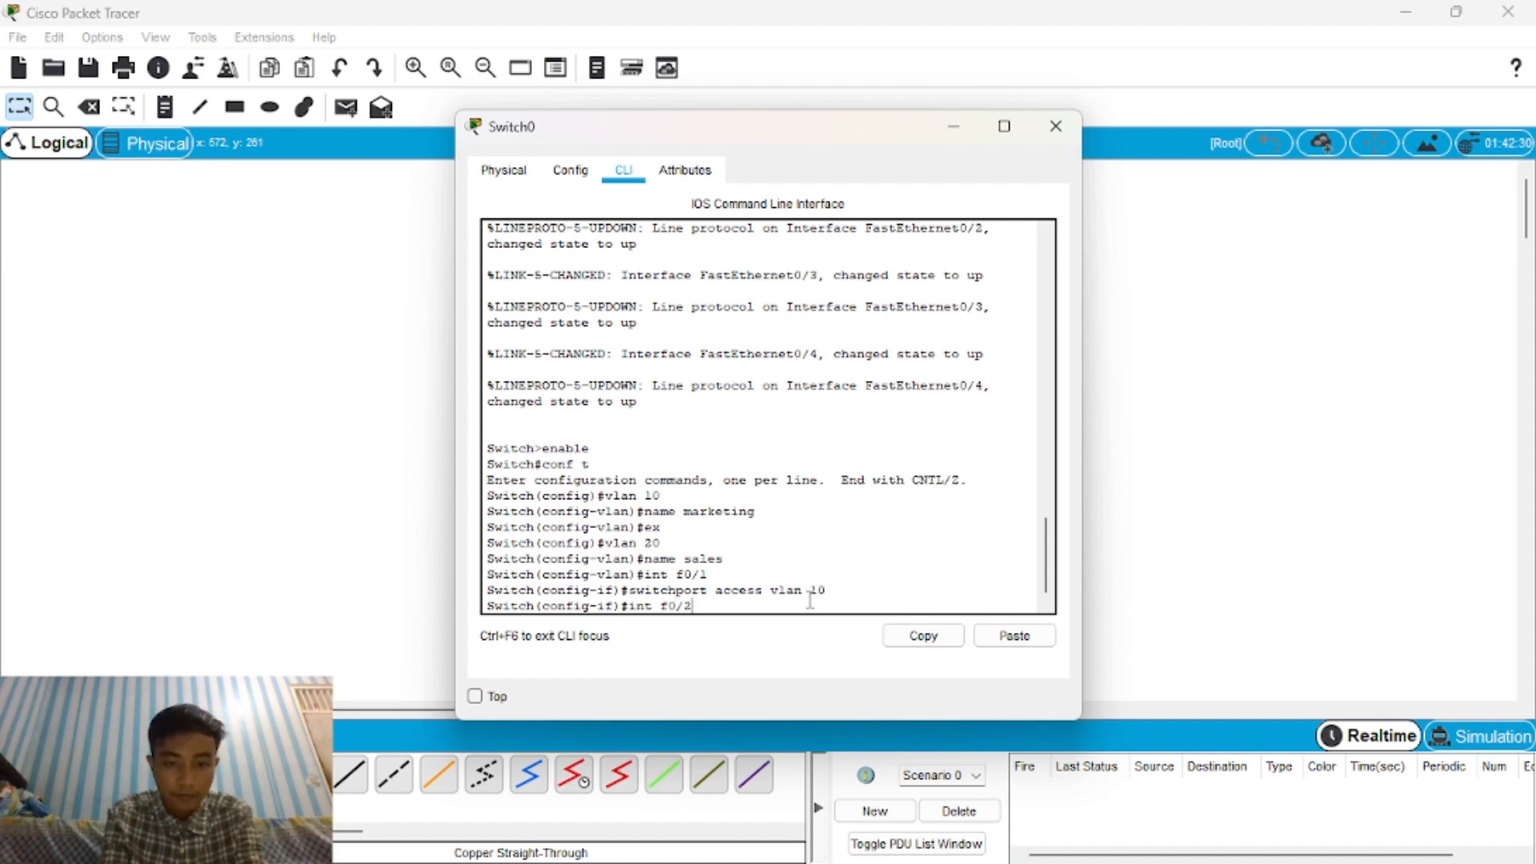
pyautogui.press('Return')
pyautogui.write('sw')
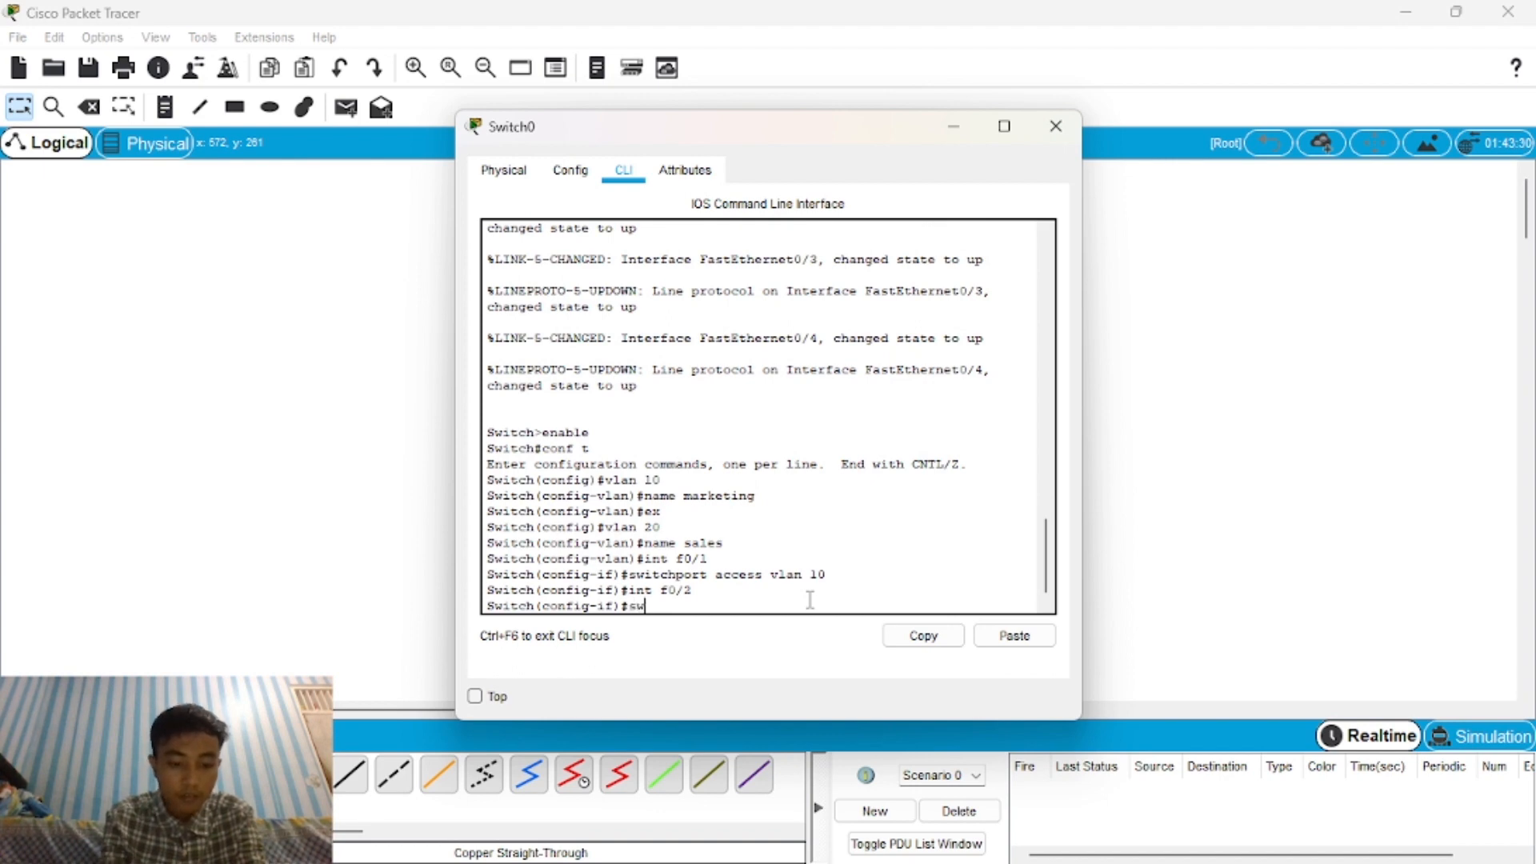
pyautogui.write('itchpo')
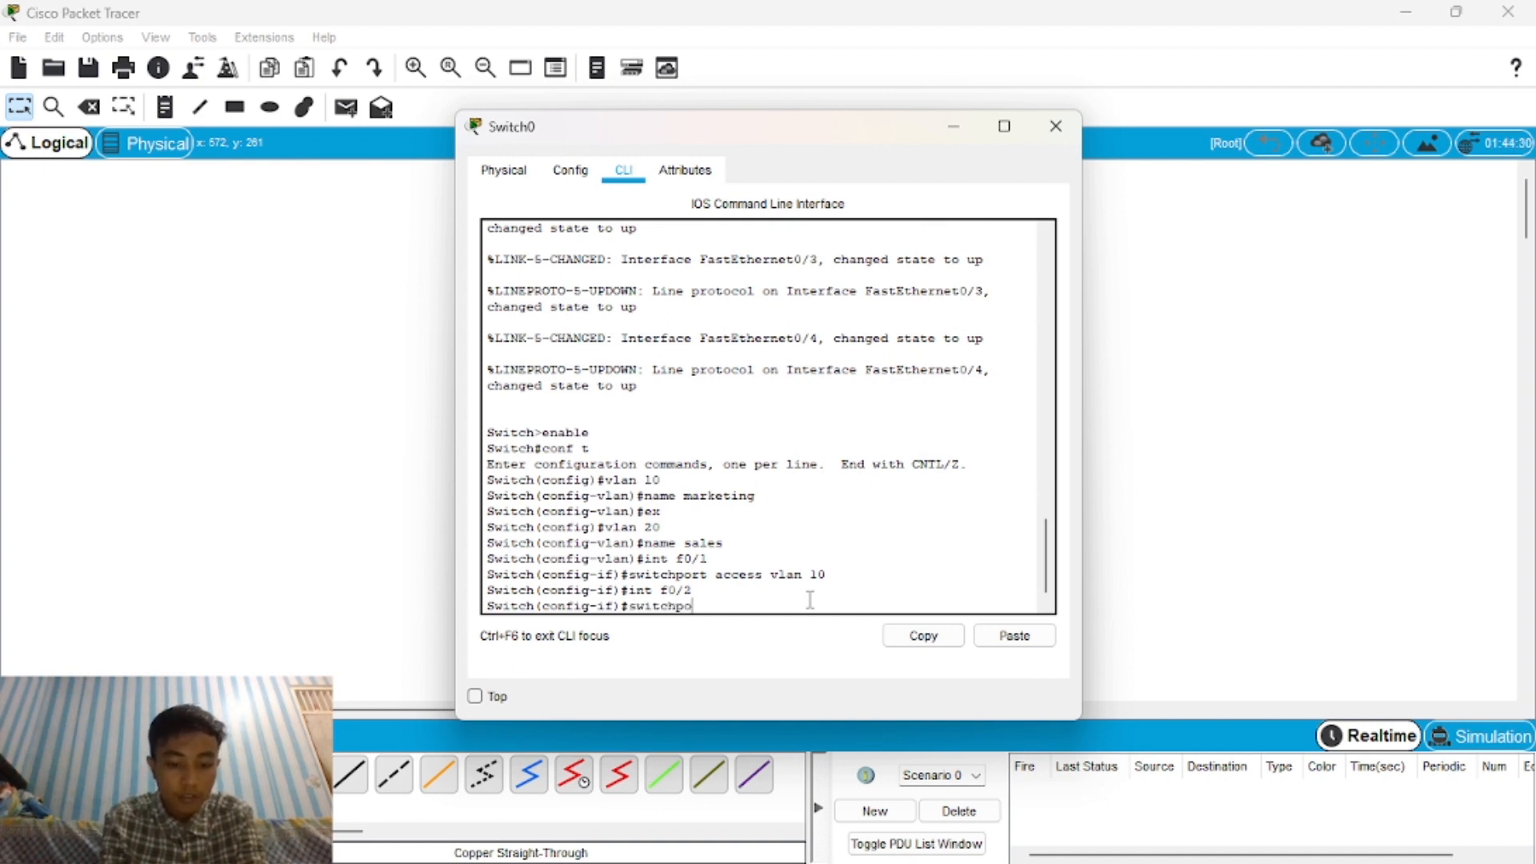
pyautogui.write('rt access')
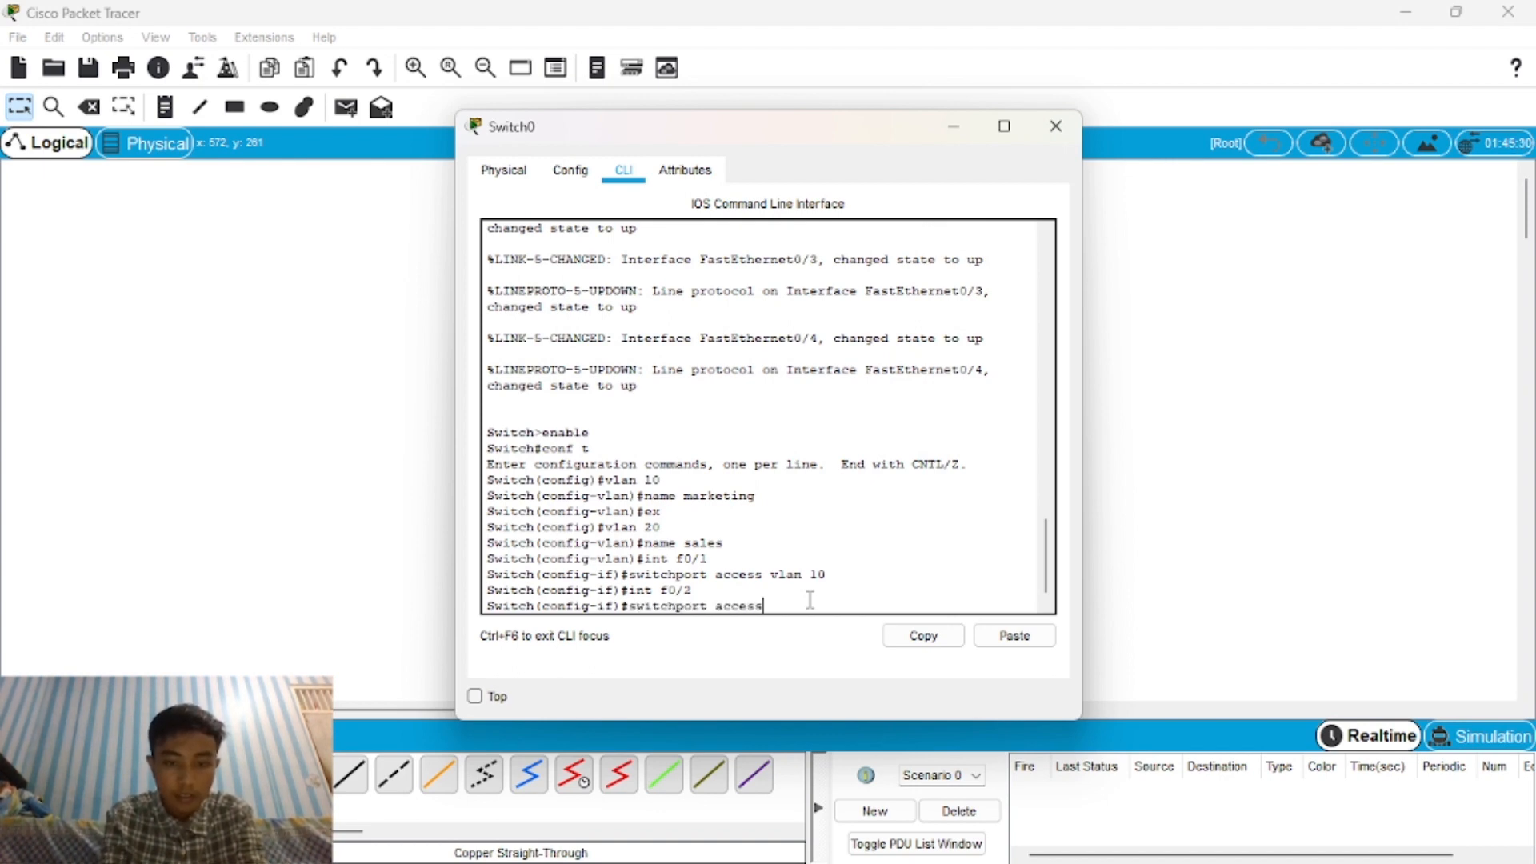
pyautogui.write(' vlan 10')
pyautogui.press('Return')
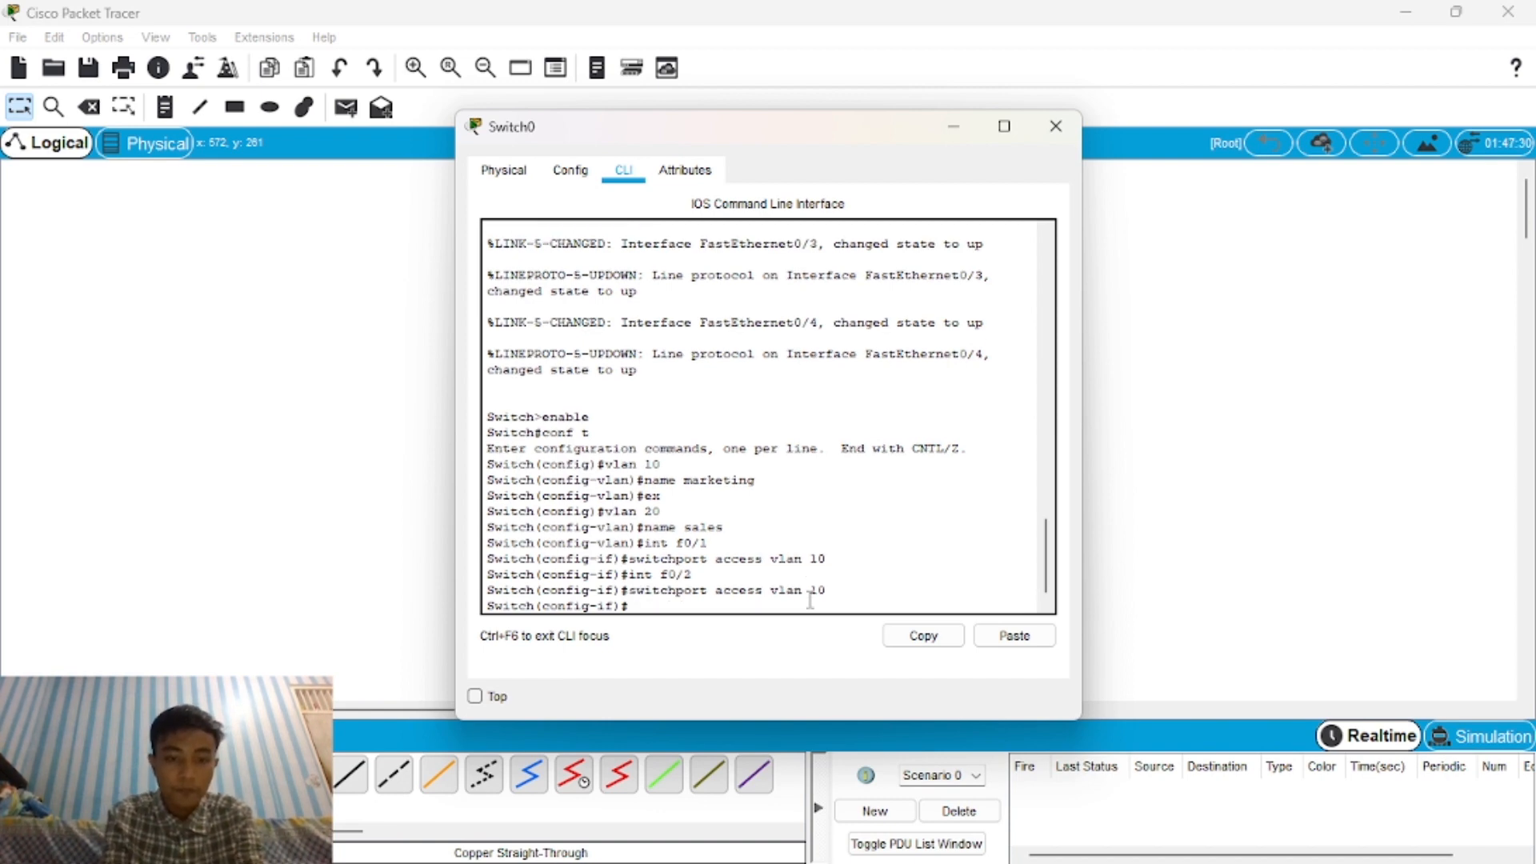
# Select switch interface f0/3 and assign it to VLAN 20 with switchport access vlan 20.
pyautogui.write('int')
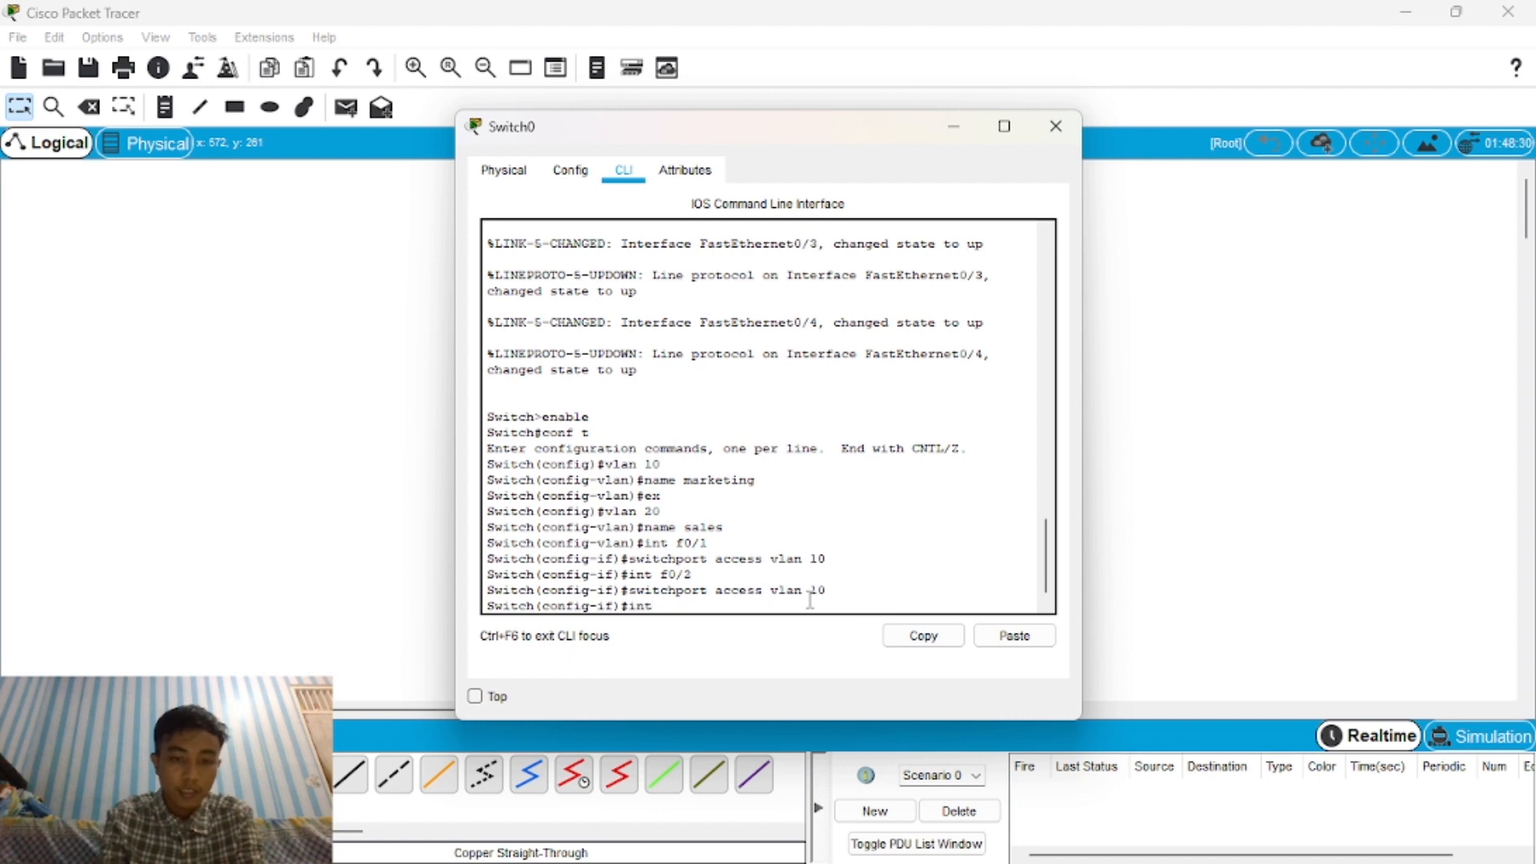
pyautogui.write(' f0')
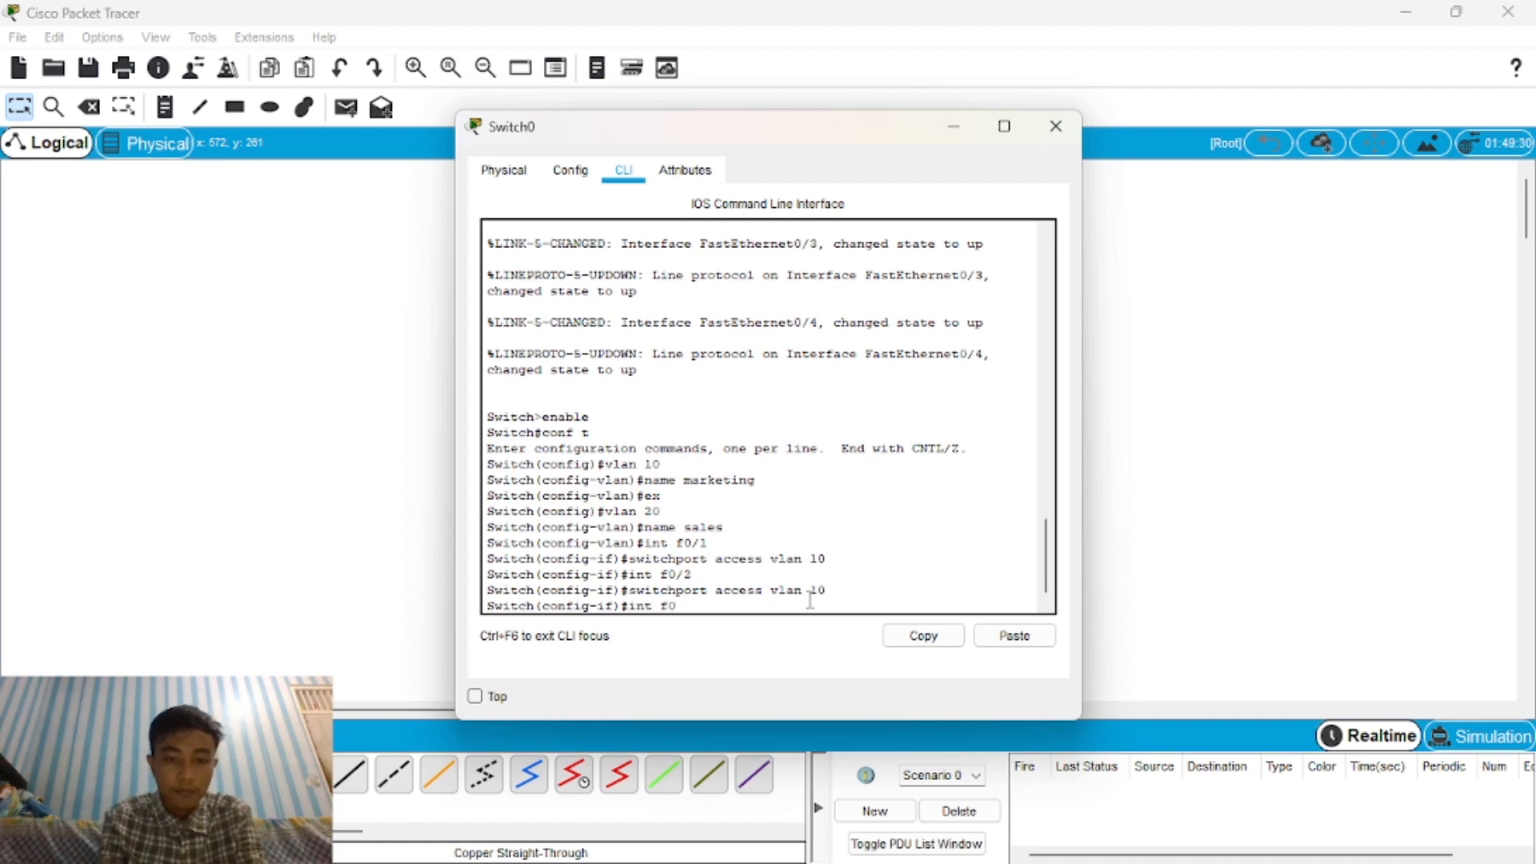
pyautogui.write('/')
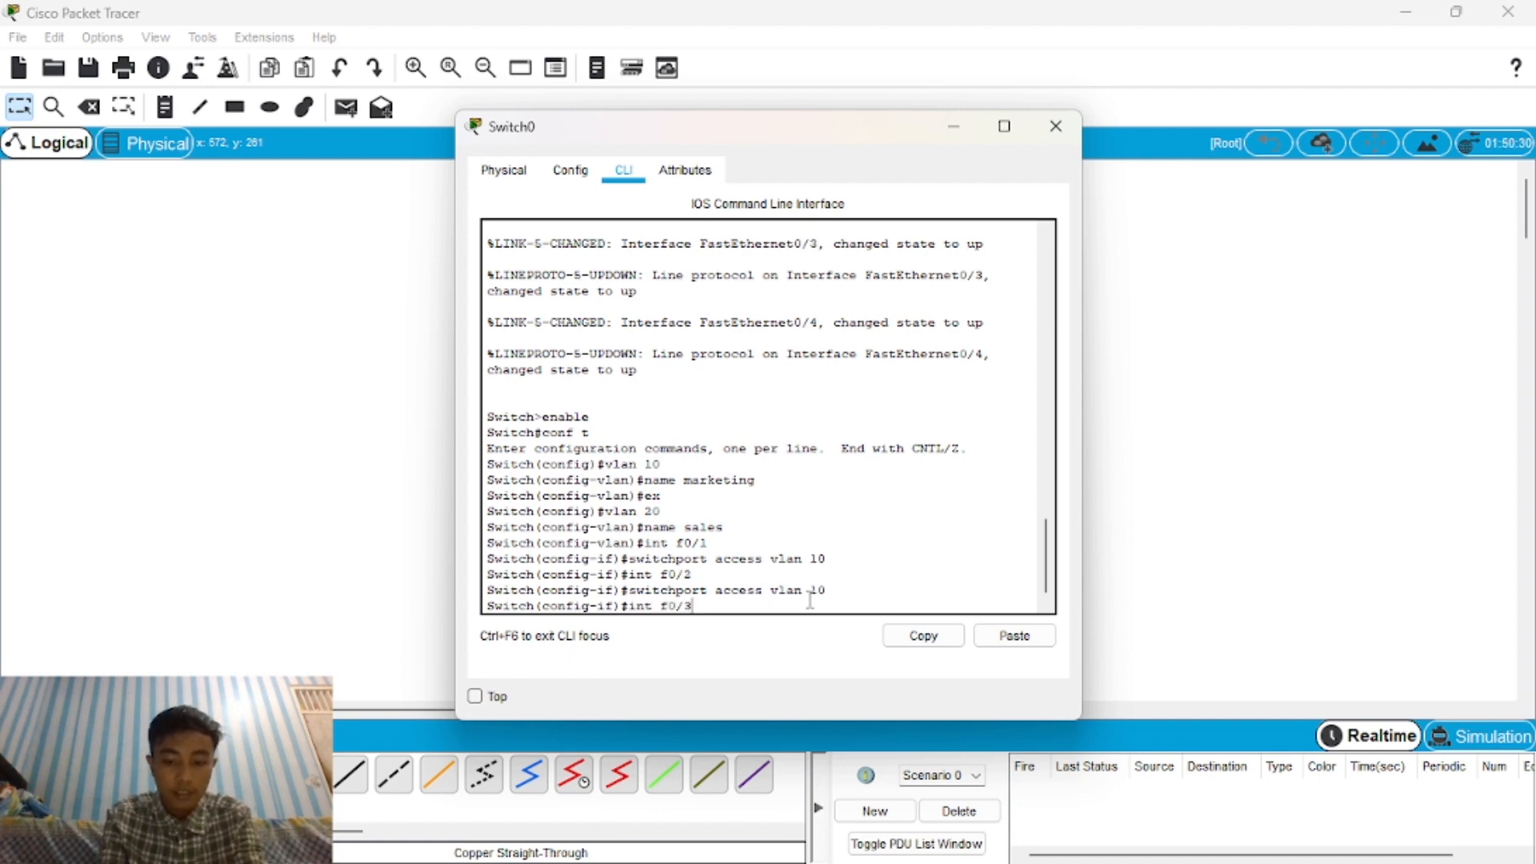
pyautogui.write('3')
pyautogui.press('Return')
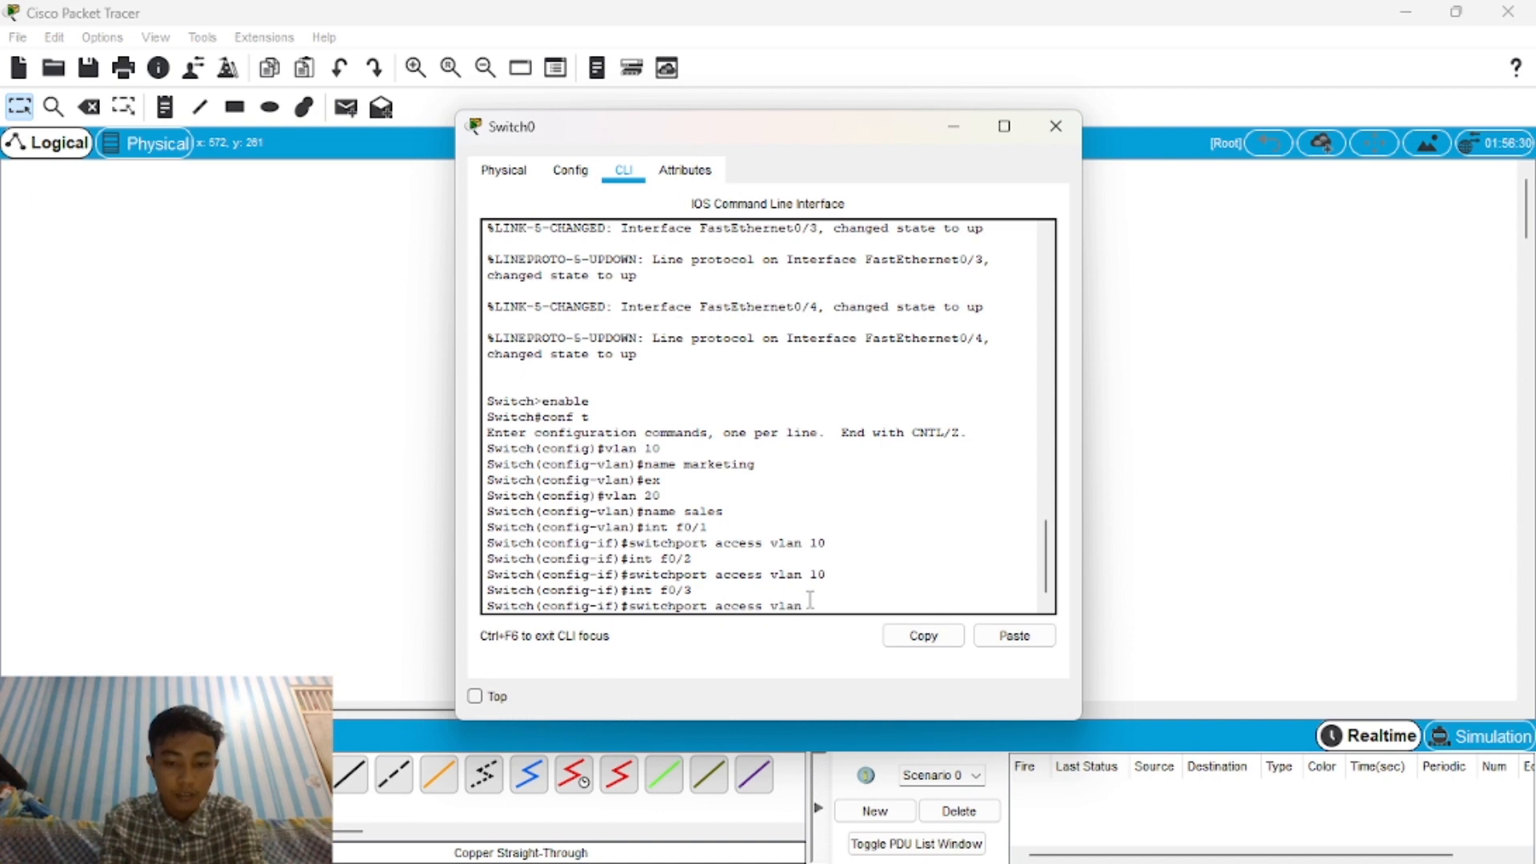
pyautogui.press('Return')
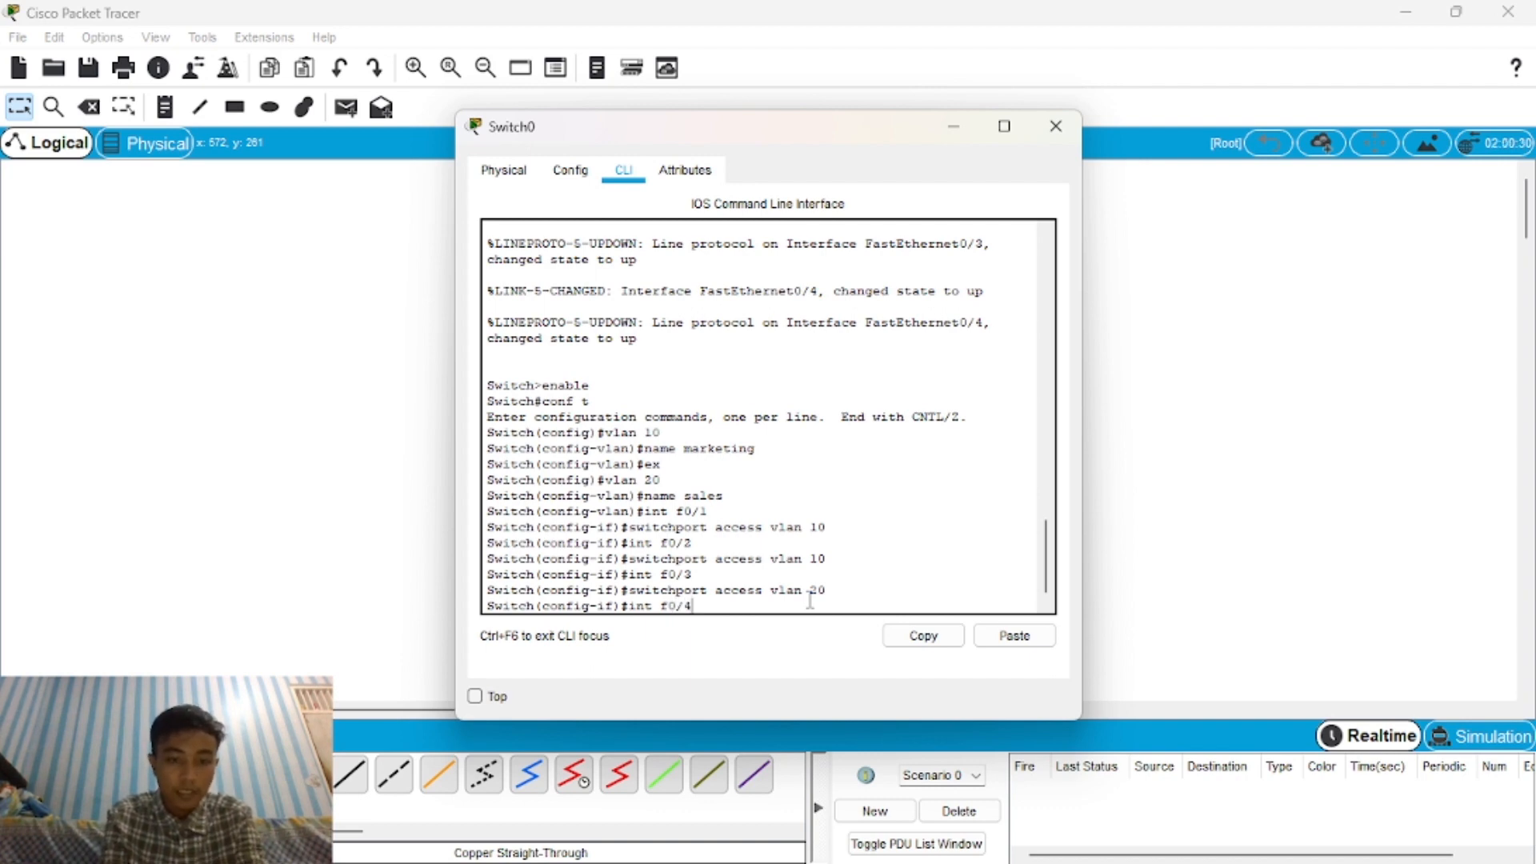
# Select switch interface f0/4 and assign it to VLAN 20, correcting the misspelled command to switchport access vlan 20.
pyautogui.press('Return')
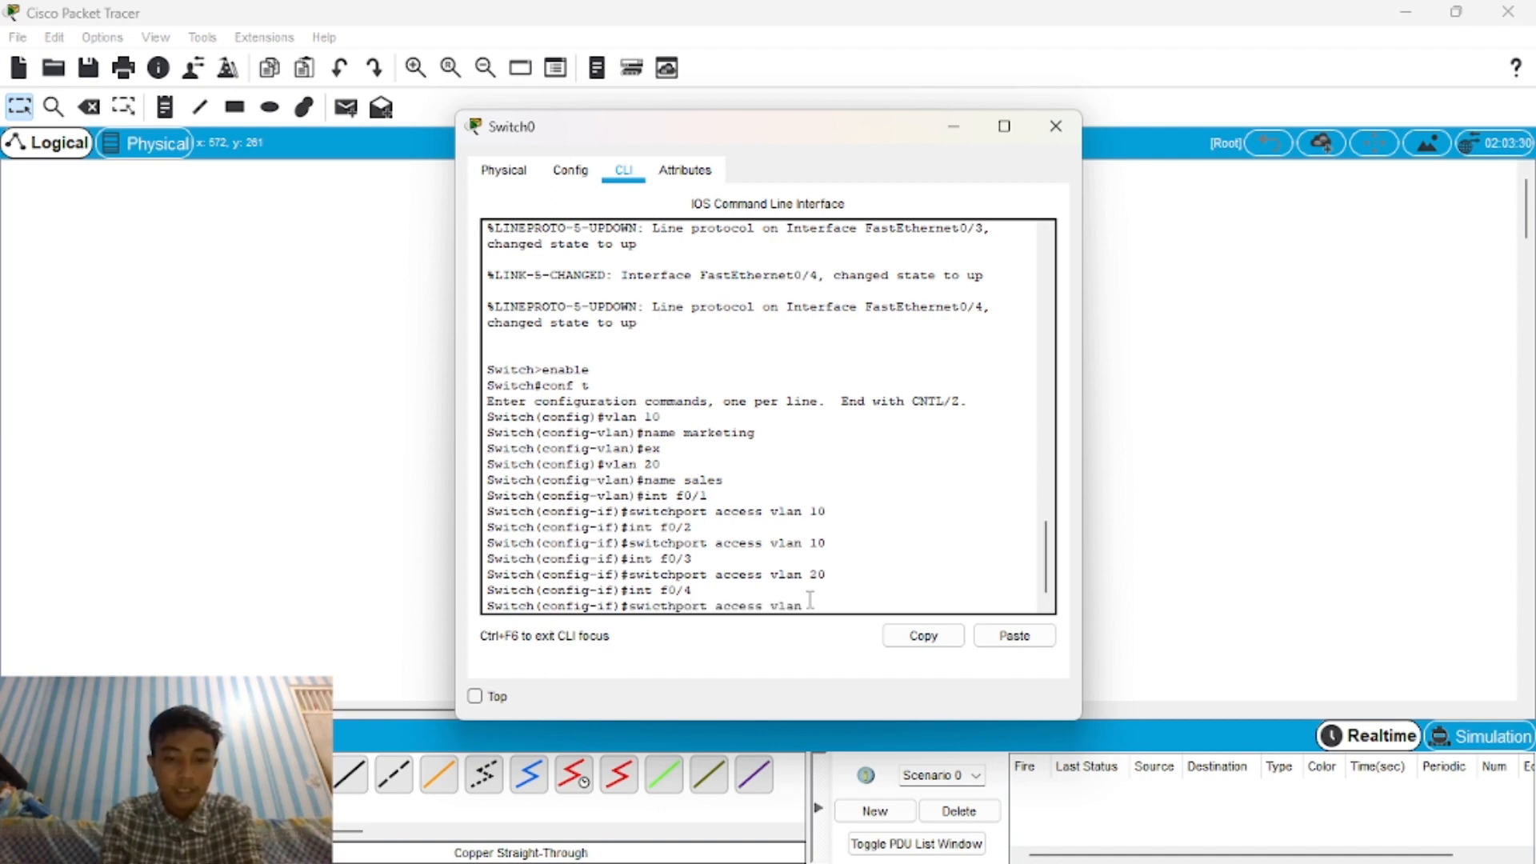
pyautogui.press('Return')
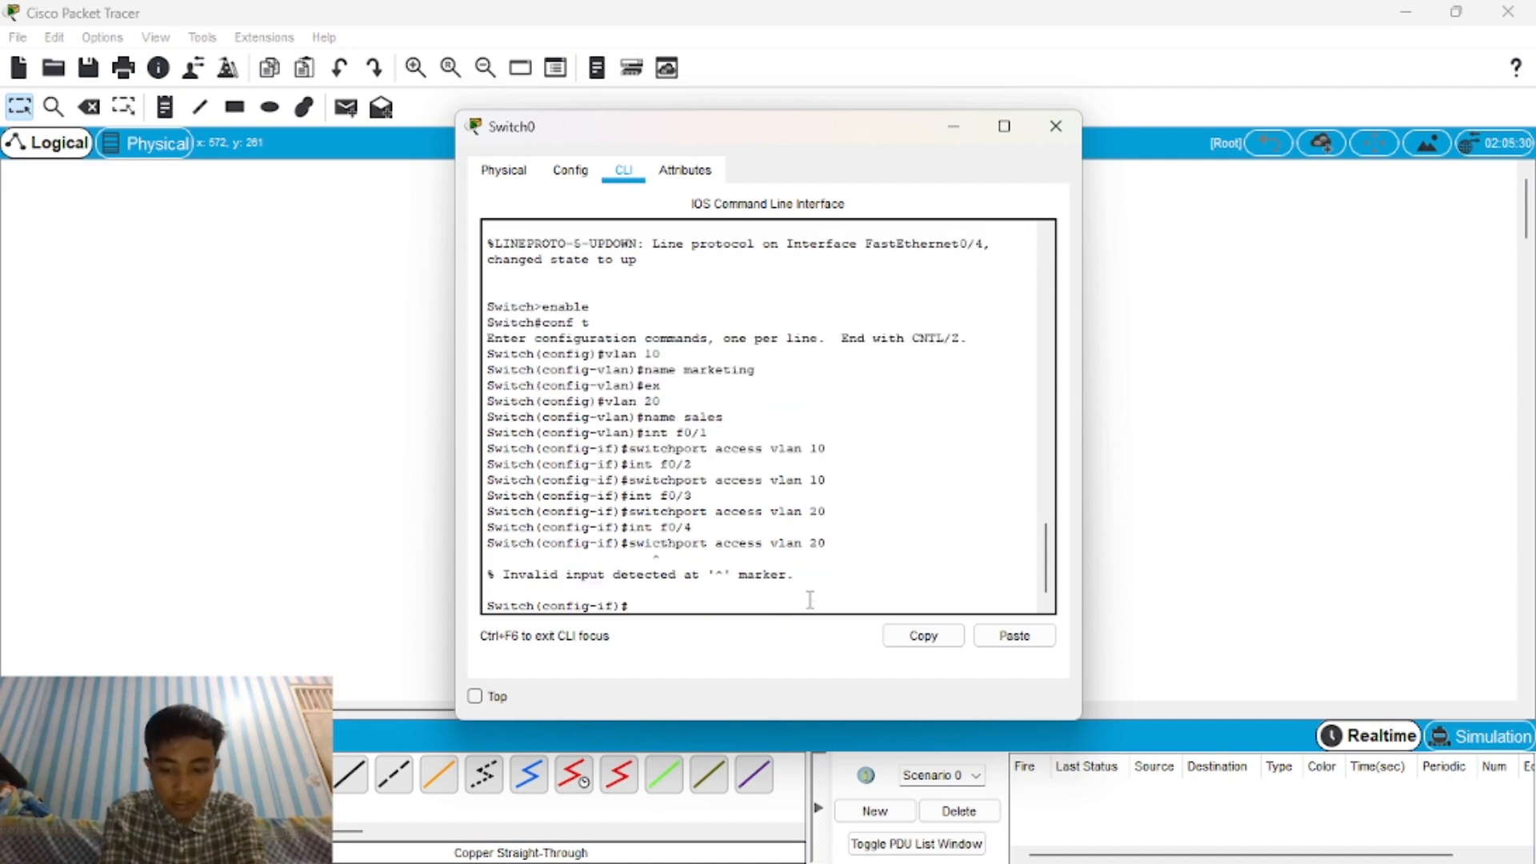
pyautogui.press('Up')
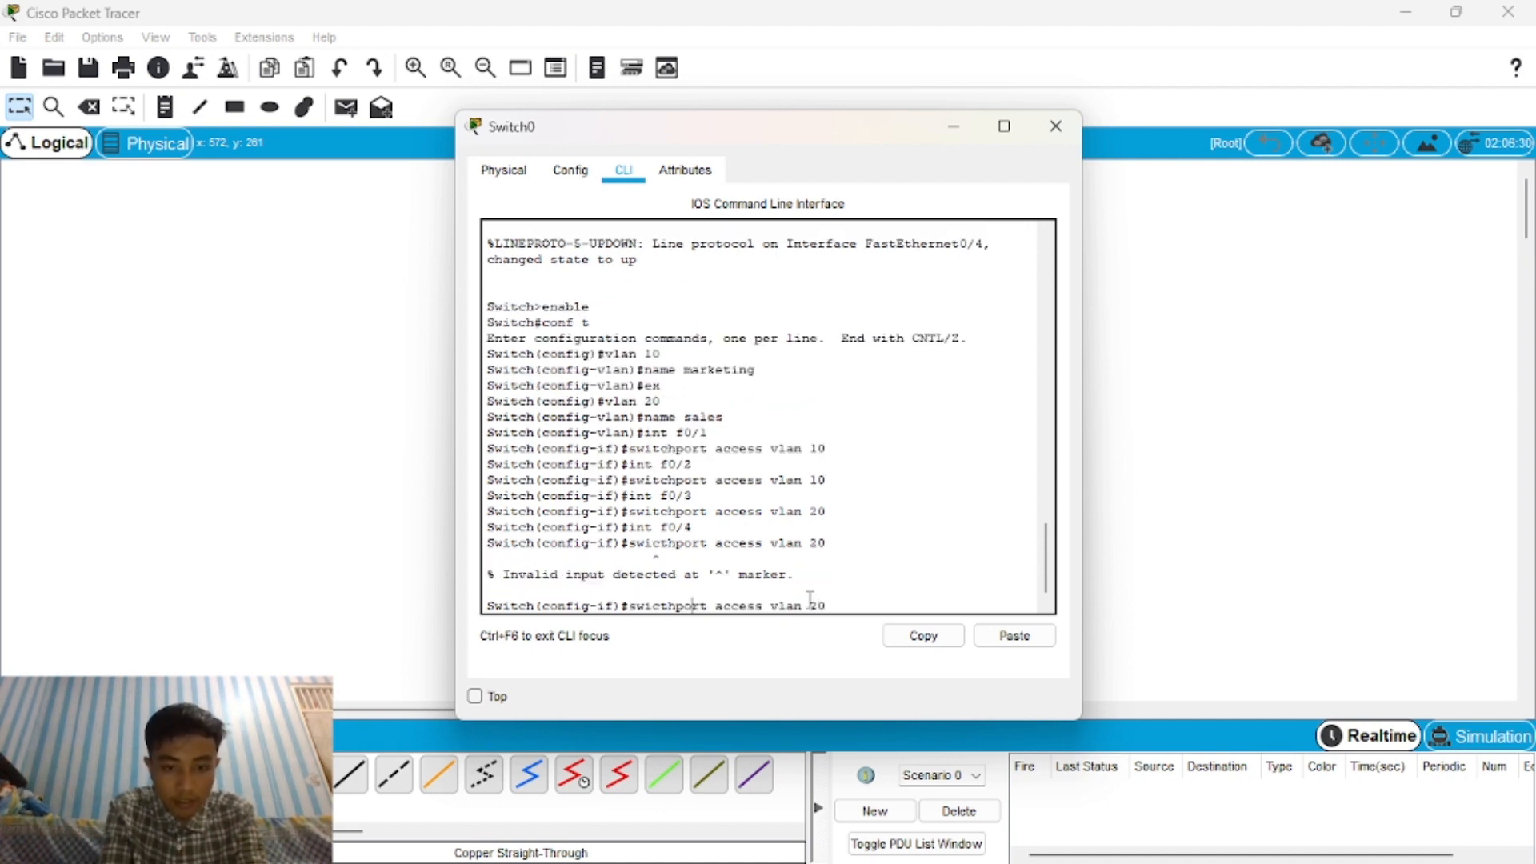
pyautogui.press('Left')
pyautogui.press('Left')
pyautogui.press('Left')
pyautogui.press('Left')
pyautogui.press('Left')
pyautogui.press('Left')
pyautogui.press('Left')
pyautogui.press('Left')
pyautogui.press('Left')
pyautogui.press('Left')
pyautogui.press('Left')
pyautogui.press('Left')
pyautogui.press('Left')
pyautogui.press('Left')
pyautogui.press('Left')
pyautogui.press('Left')
pyautogui.press('Left')
pyautogui.press('Left')
pyautogui.press('Left')
pyautogui.press('Left')
pyautogui.press('BackSpace')
pyautogui.press('BackSpace')
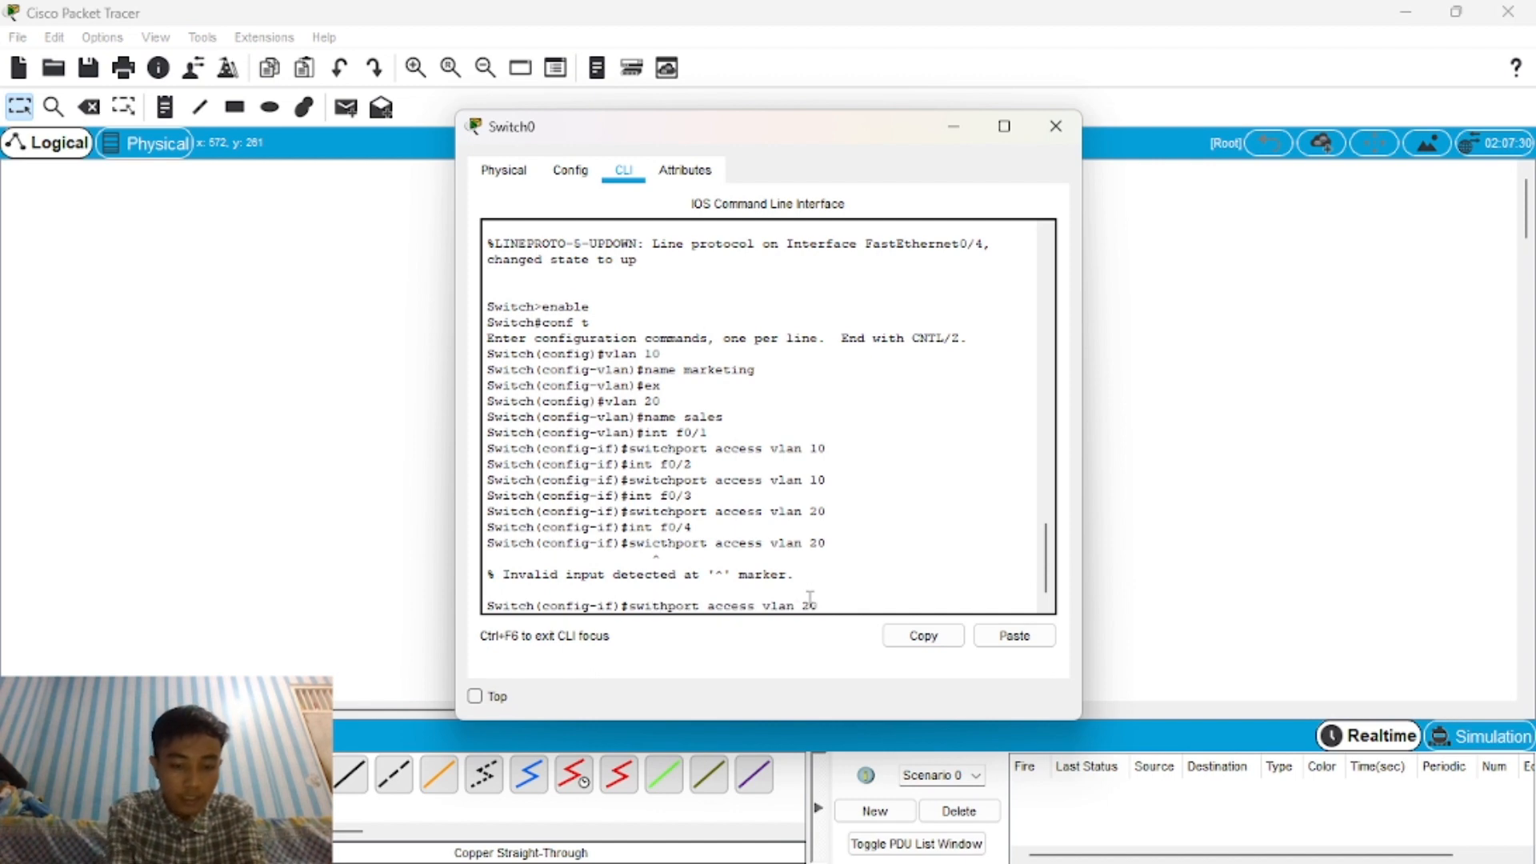
pyautogui.write('tc')
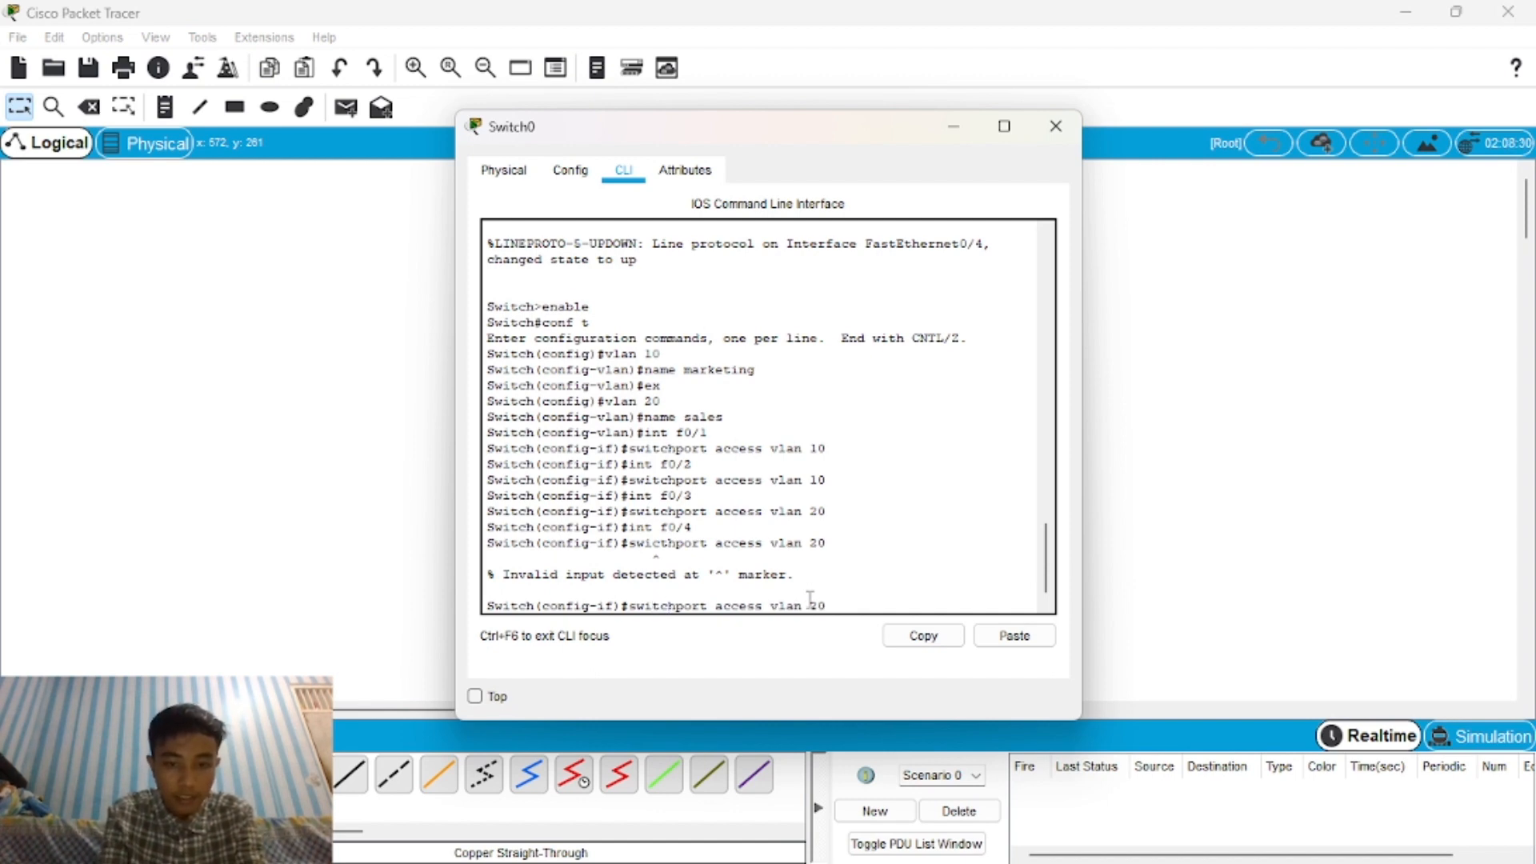
pyautogui.press('Return')
# Exit interface and global configuration modes back to the switch's privileged EXEC prompt.
pyautogui.write('ex')
pyautogui.press('Return')
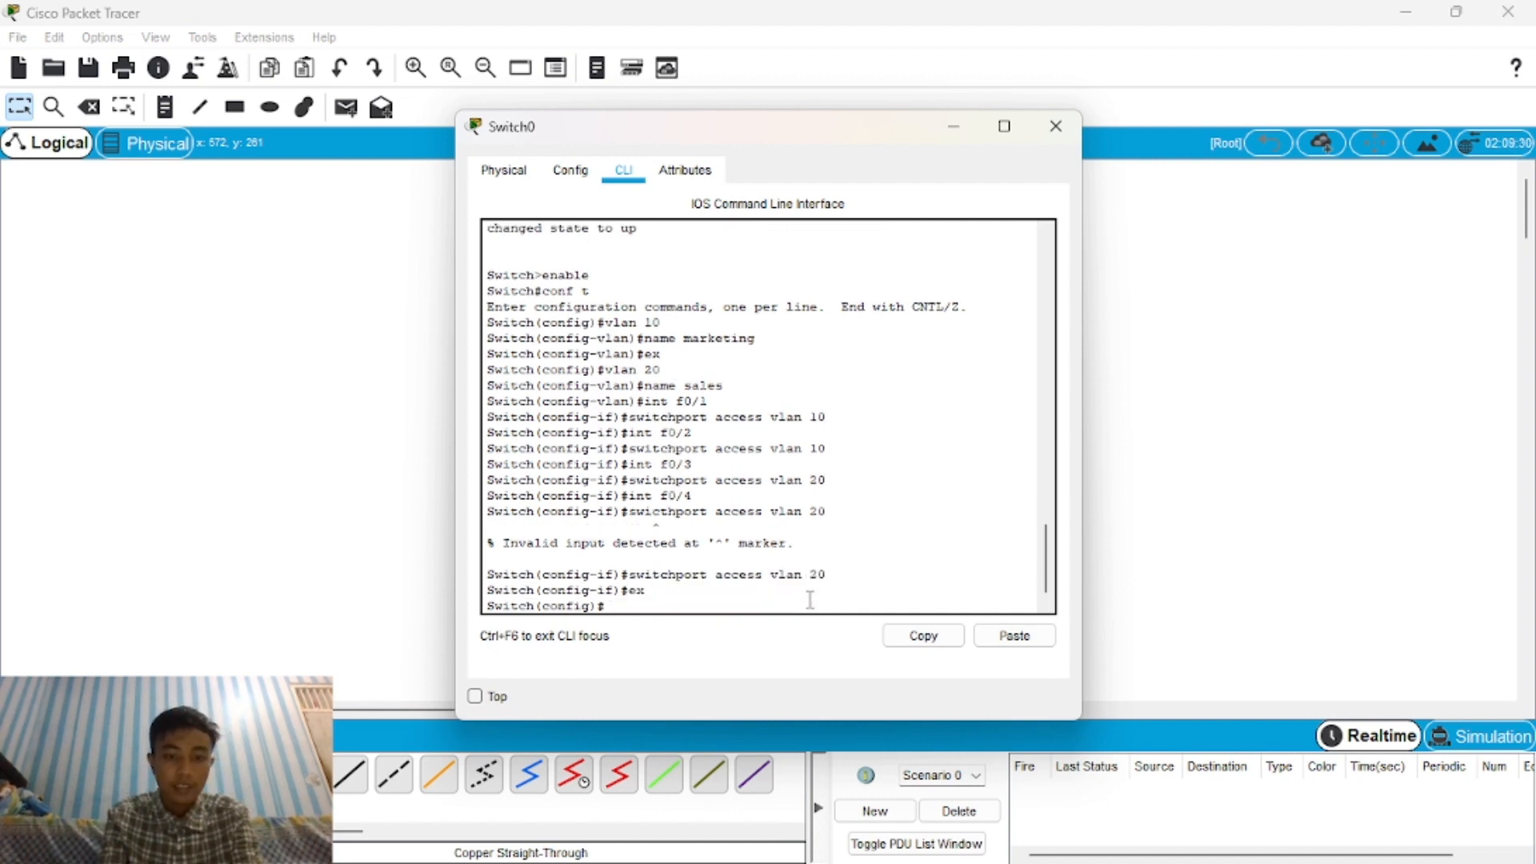
pyautogui.write('ex')
pyautogui.press('Return')
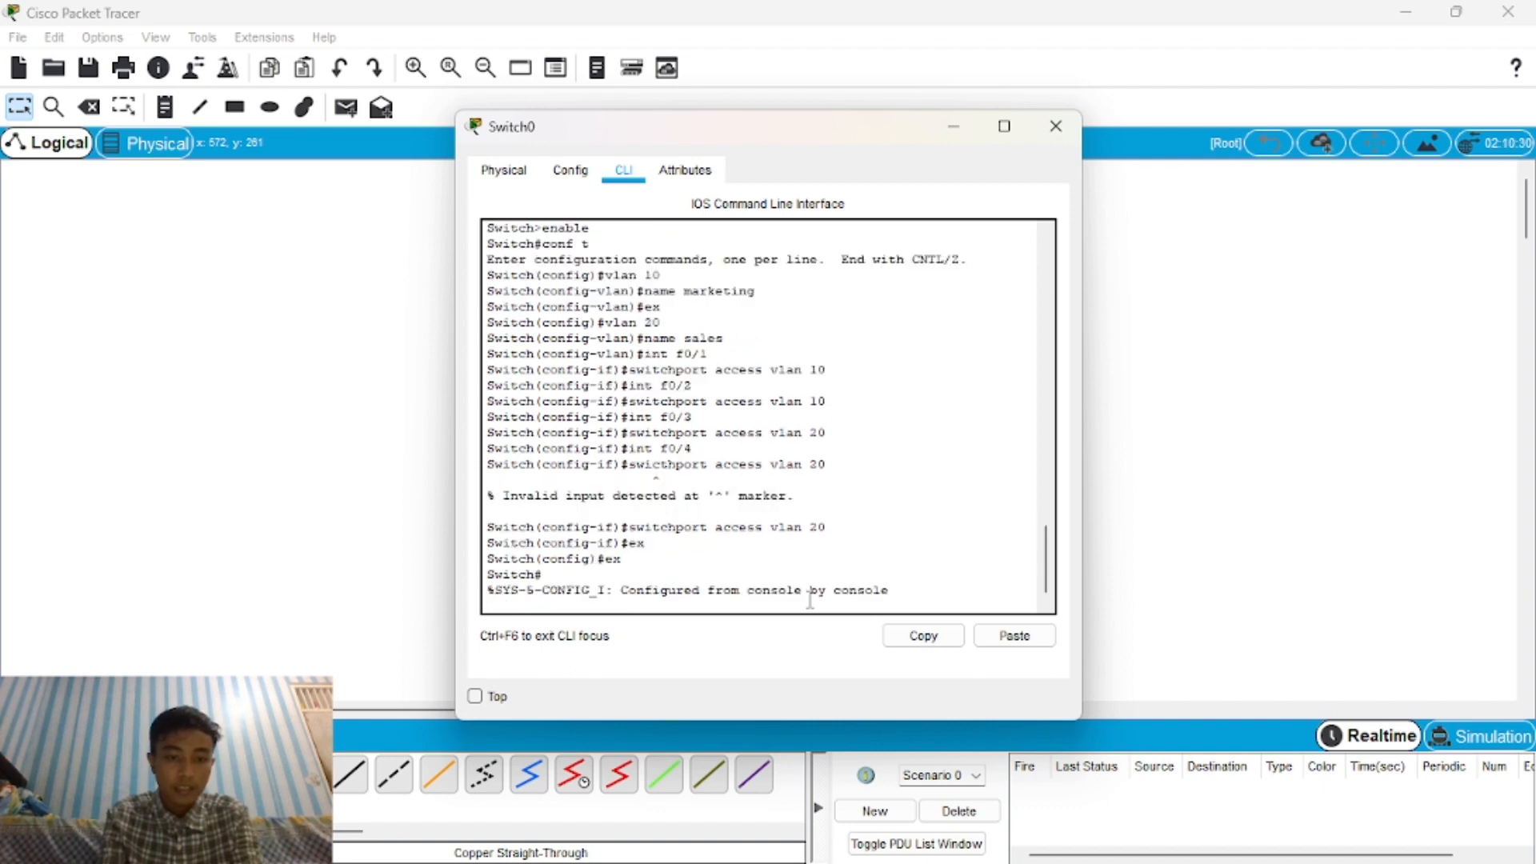
# Display the switch's VLAN table with show vlan to check the port assignments, and close the Switch0 window.
pyautogui.press('Return')
pyautogui.write('s')
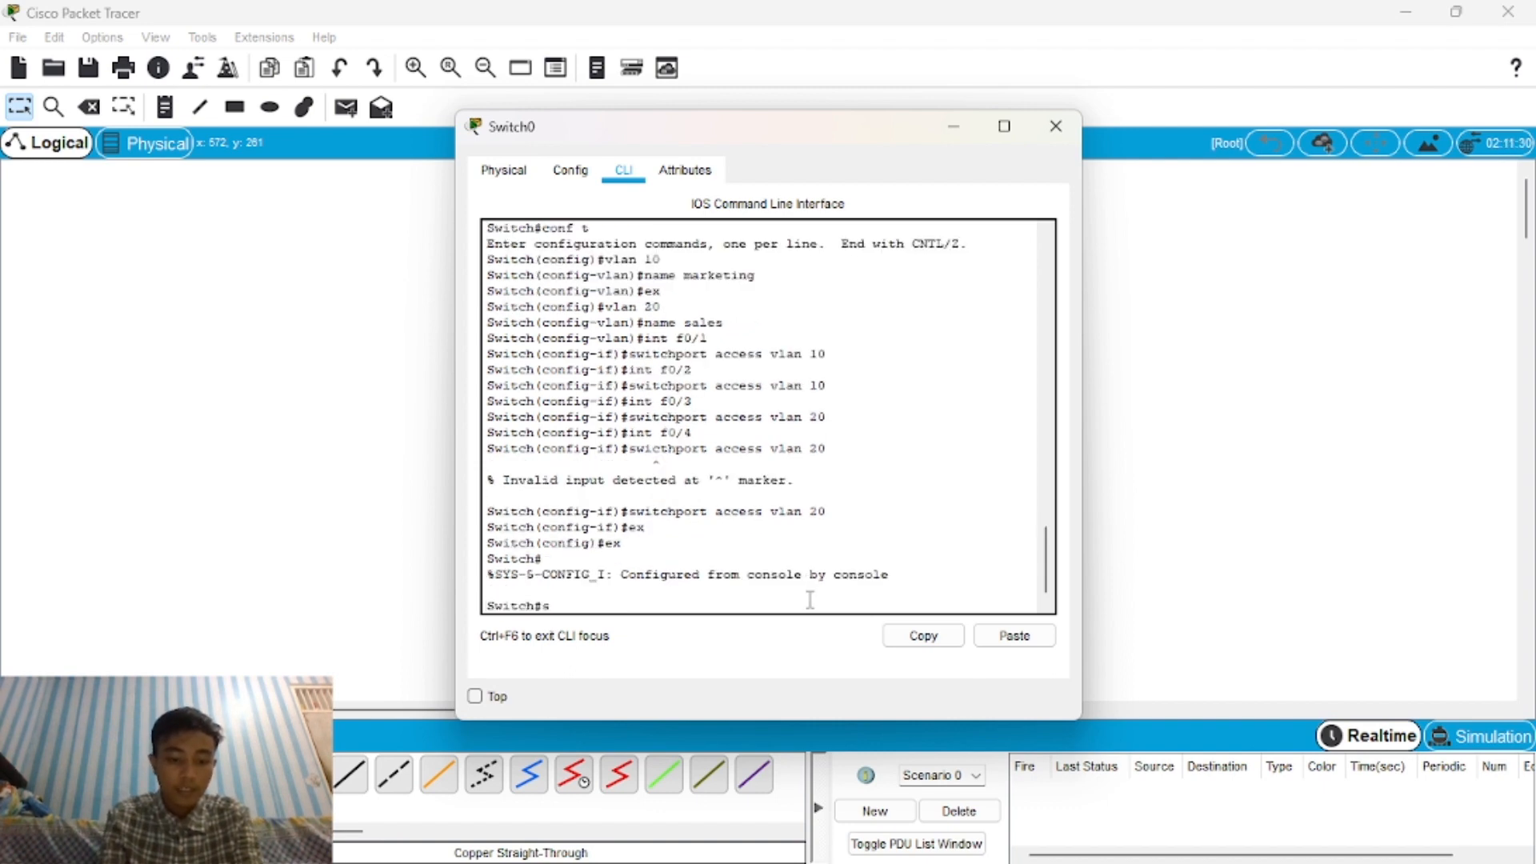
pyautogui.write('how ')
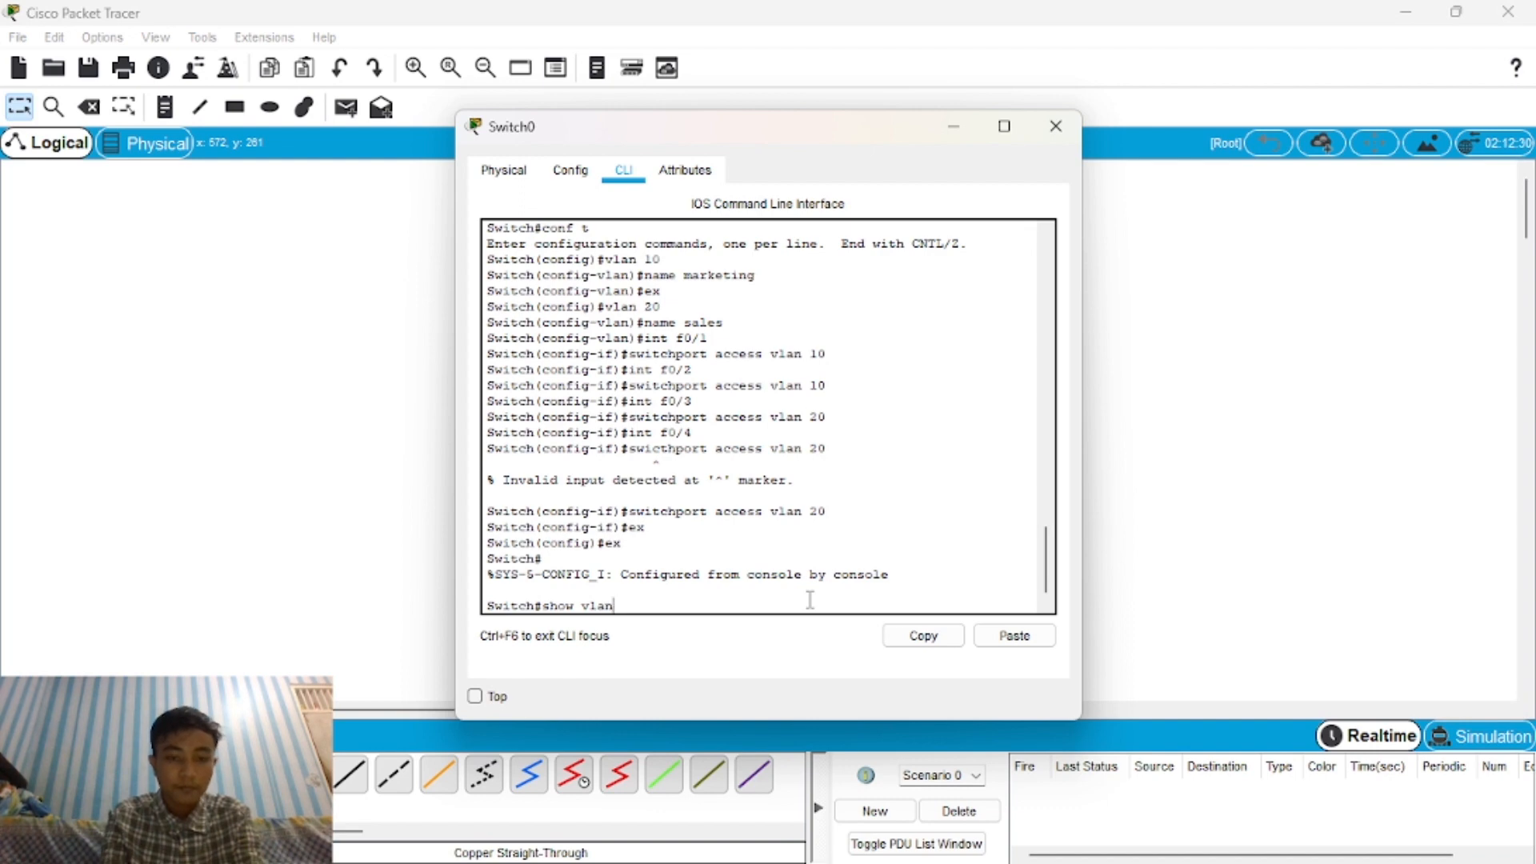
pyautogui.write('vlan')
pyautogui.press('Return')
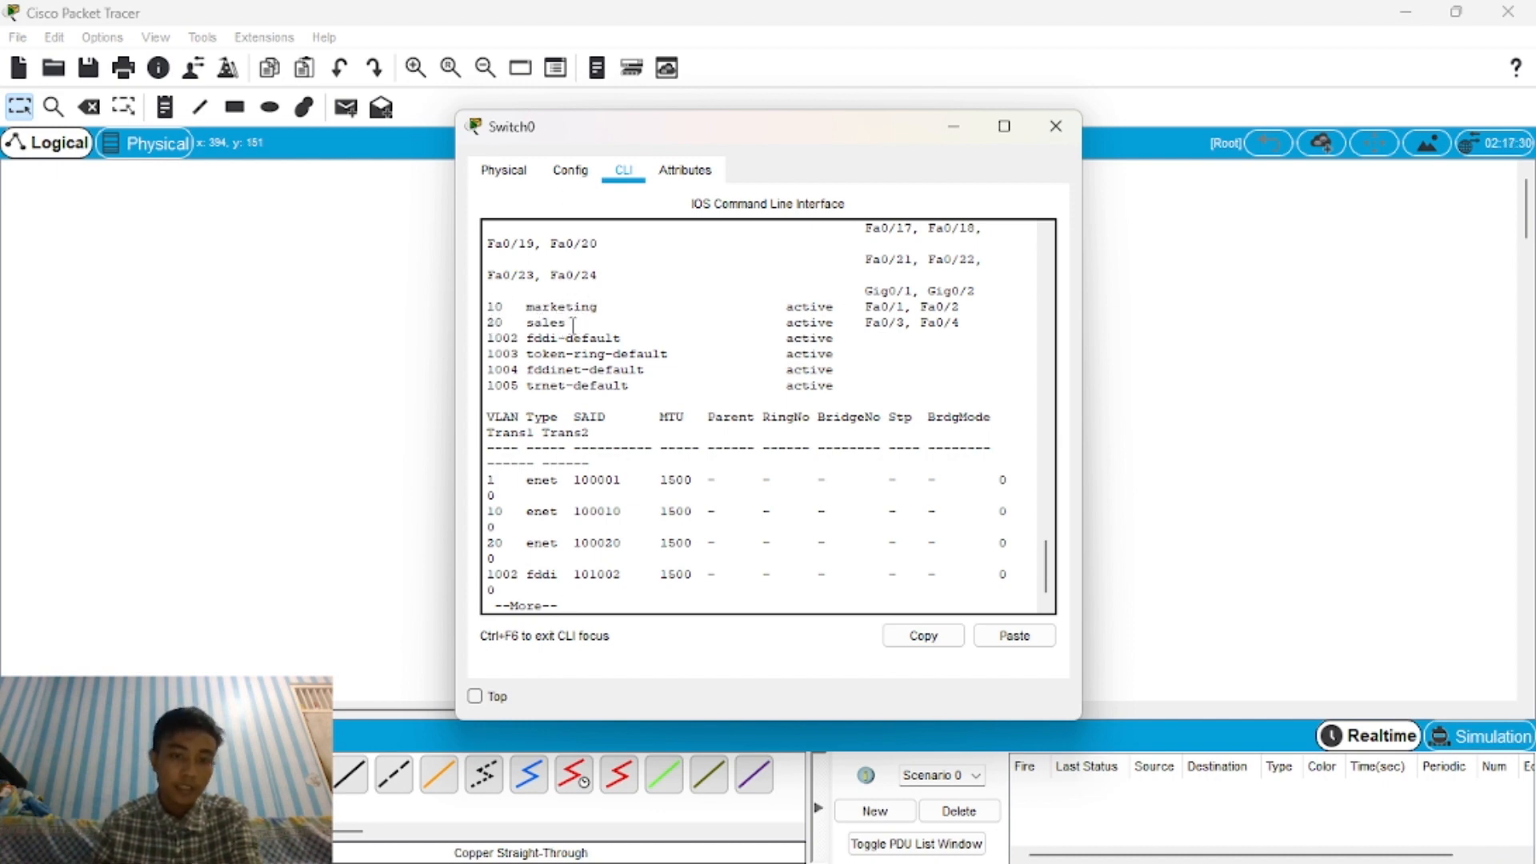
pyautogui.click(1053, 125)
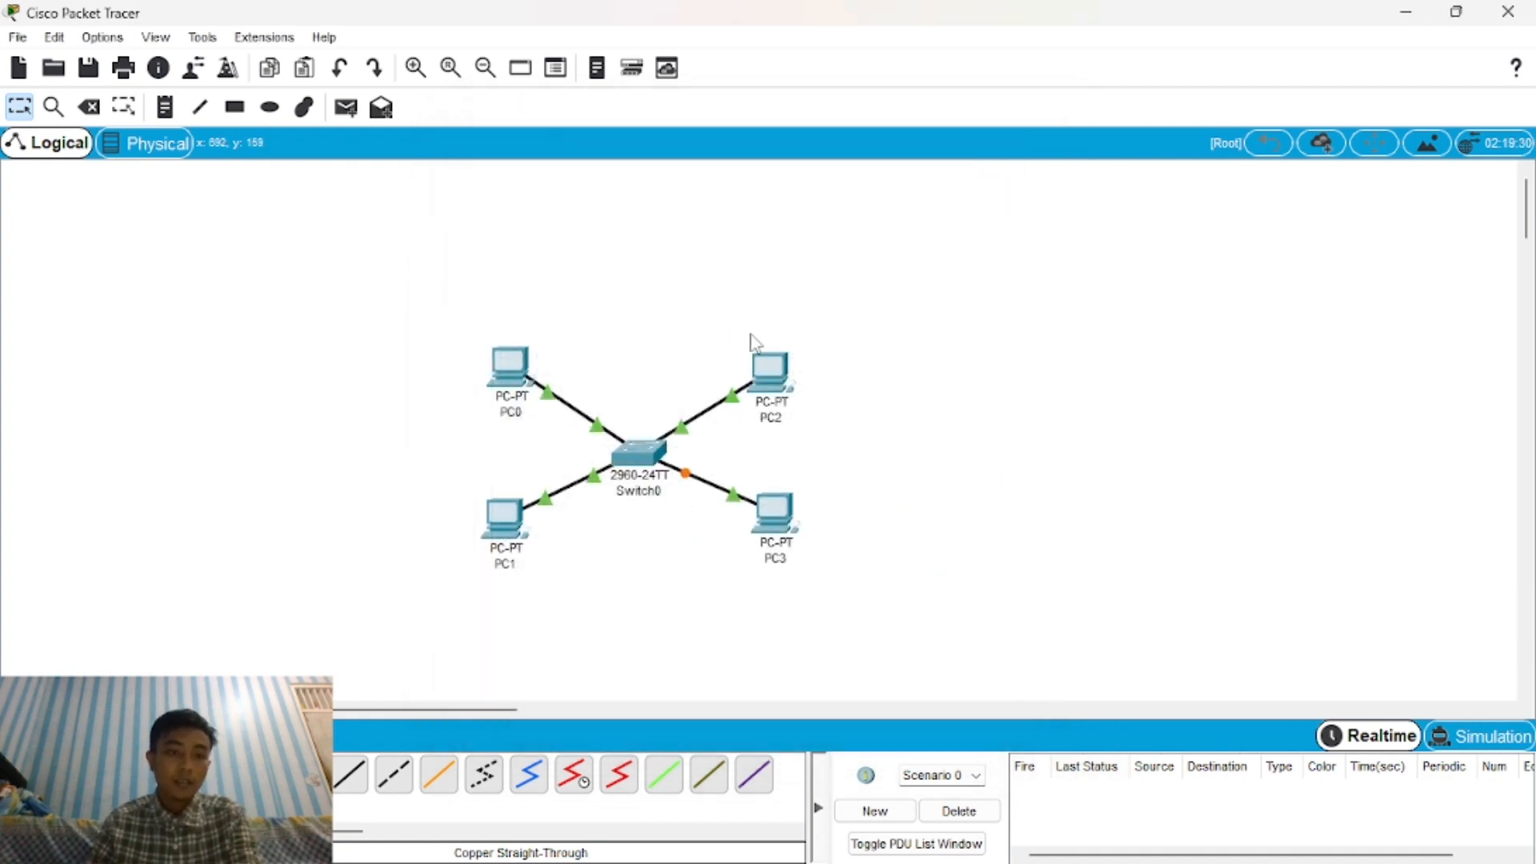
# Send a simple PDU from PC0 to PC1 to test connectivity within VLAN 10.
pyautogui.click(270, 107)
pyautogui.click(346, 107)
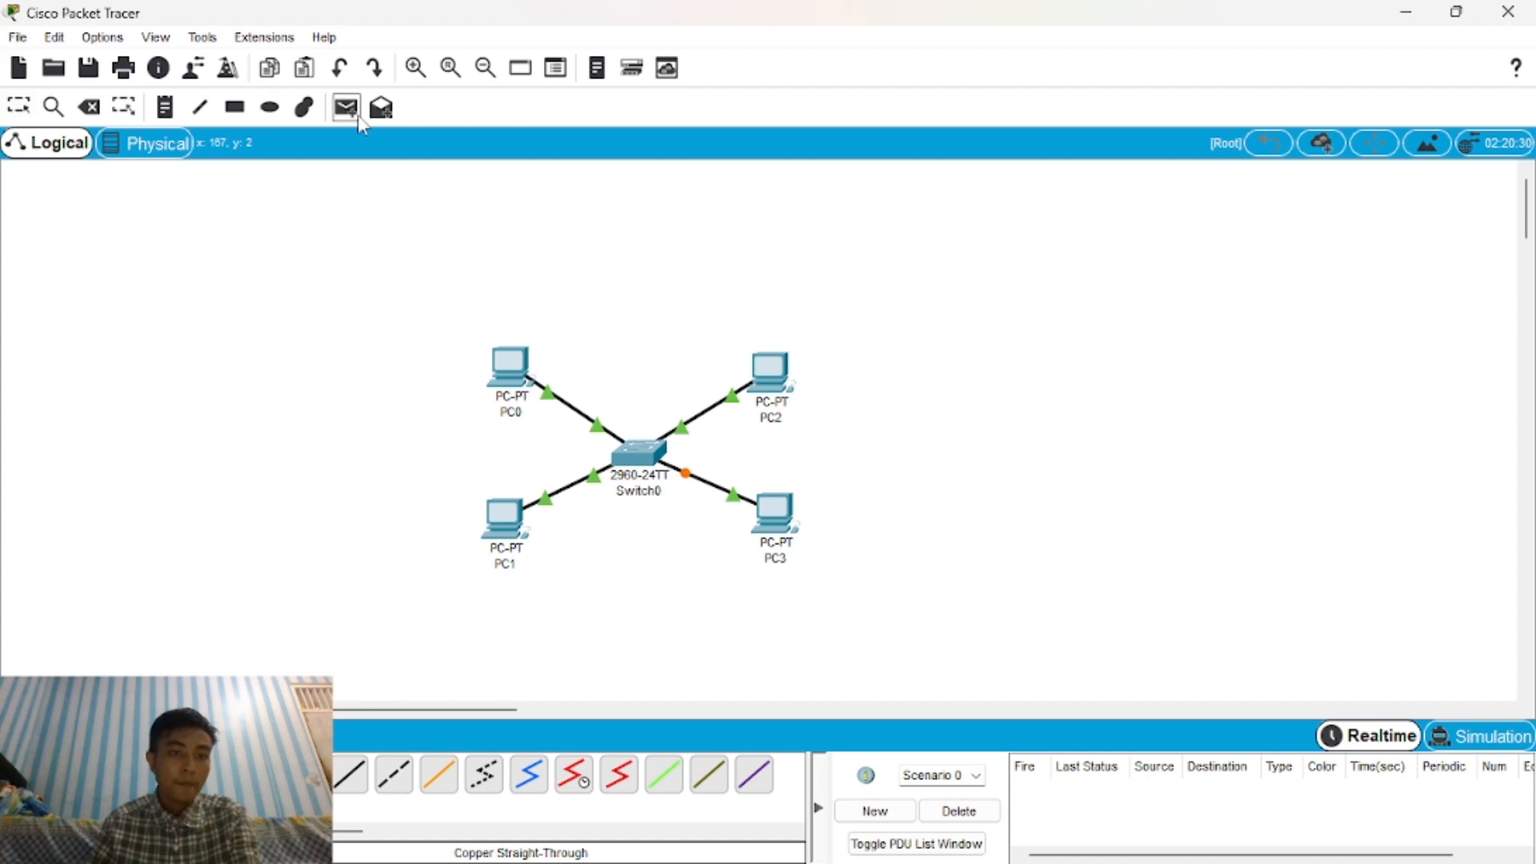
pyautogui.click(515, 376)
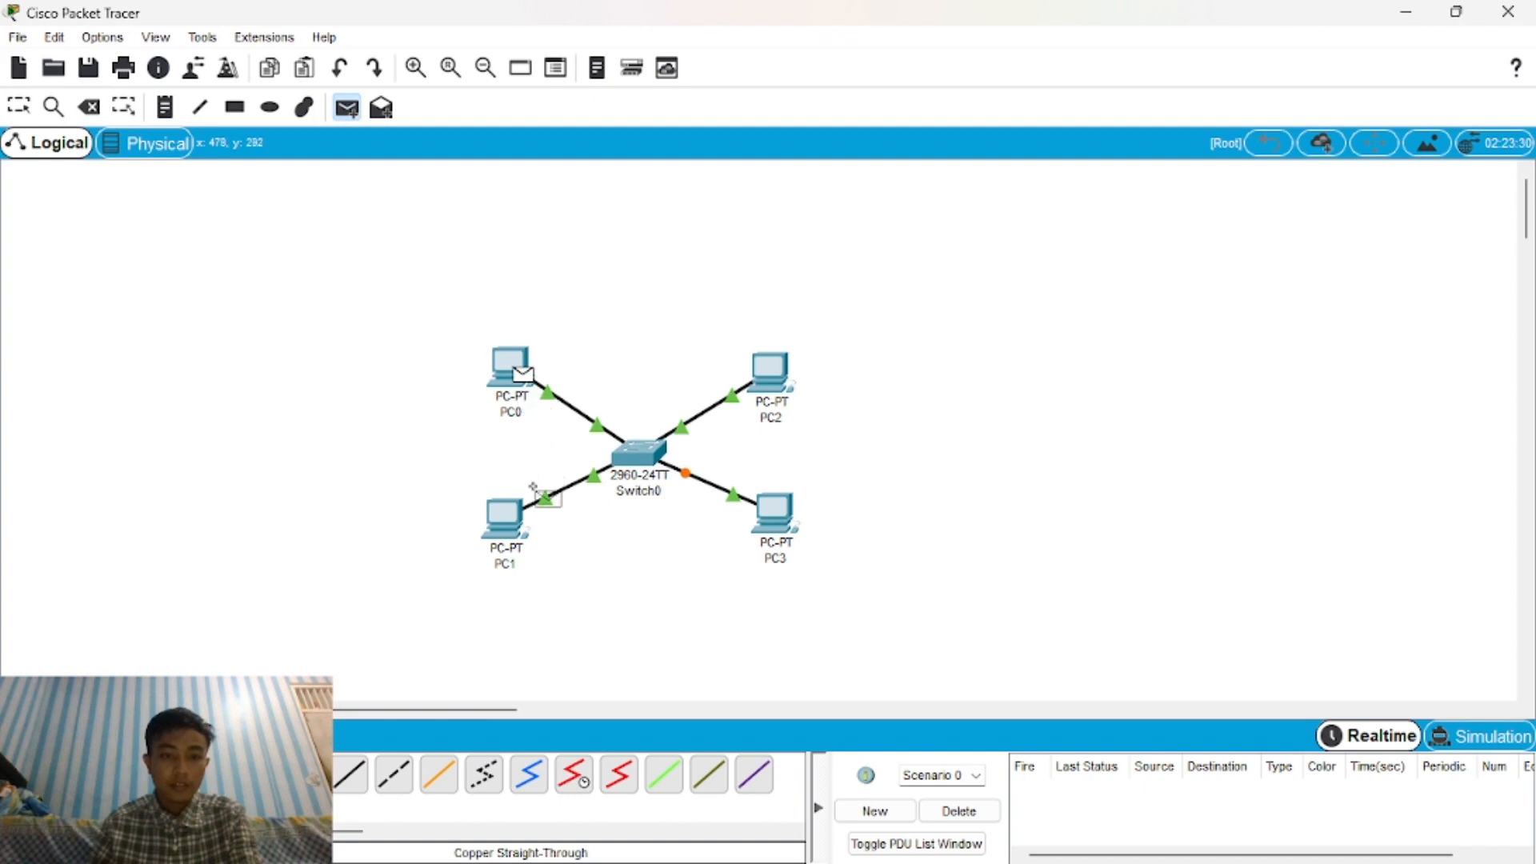
pyautogui.click(524, 530)
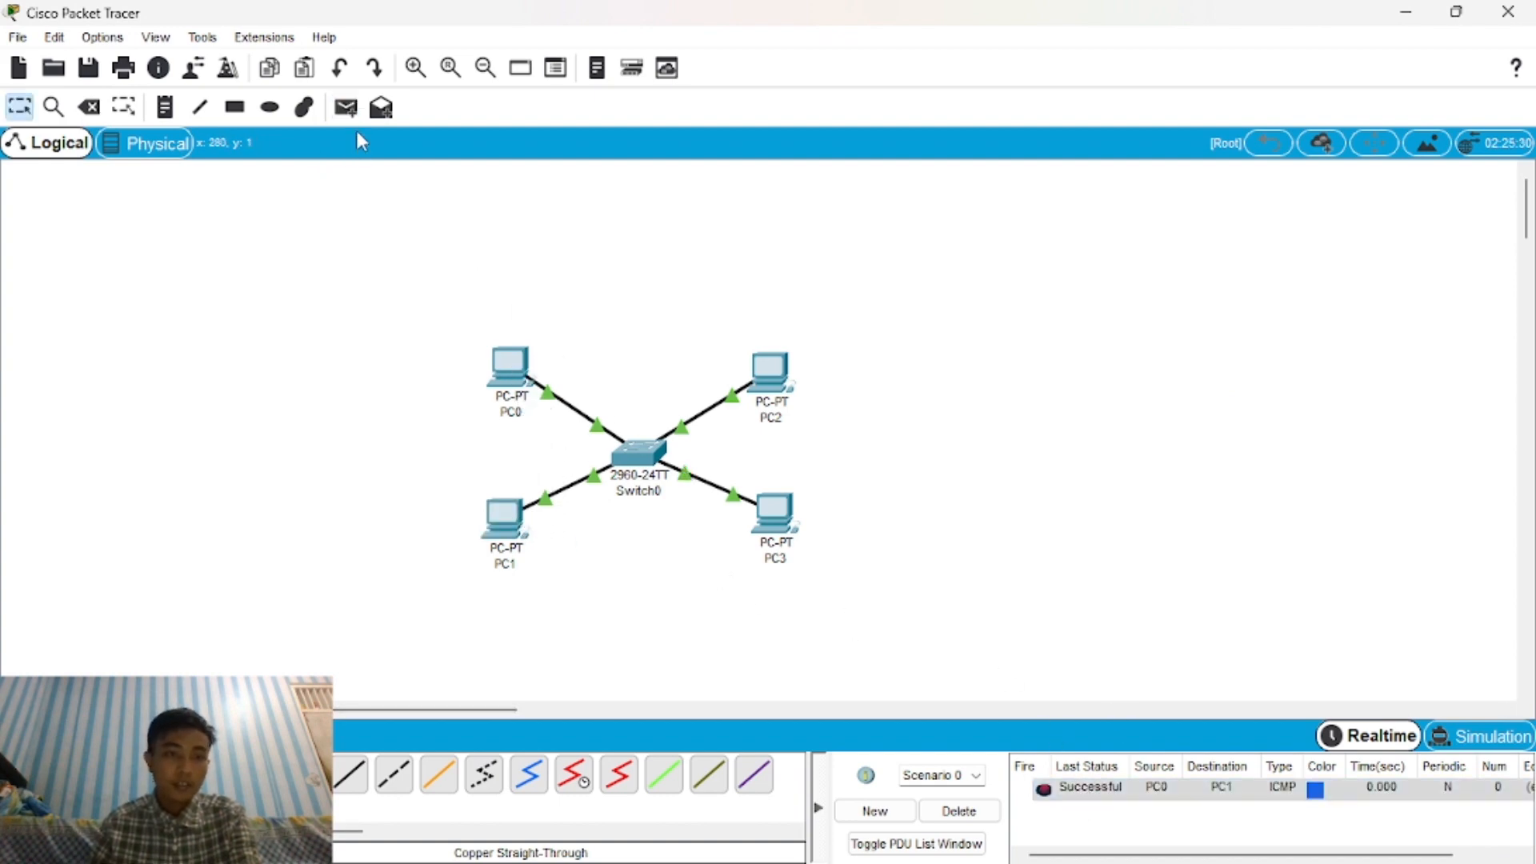
# Send a simple PDU from PC2 to PC3 to test connectivity within VLAN 20.
pyautogui.click(346, 107)
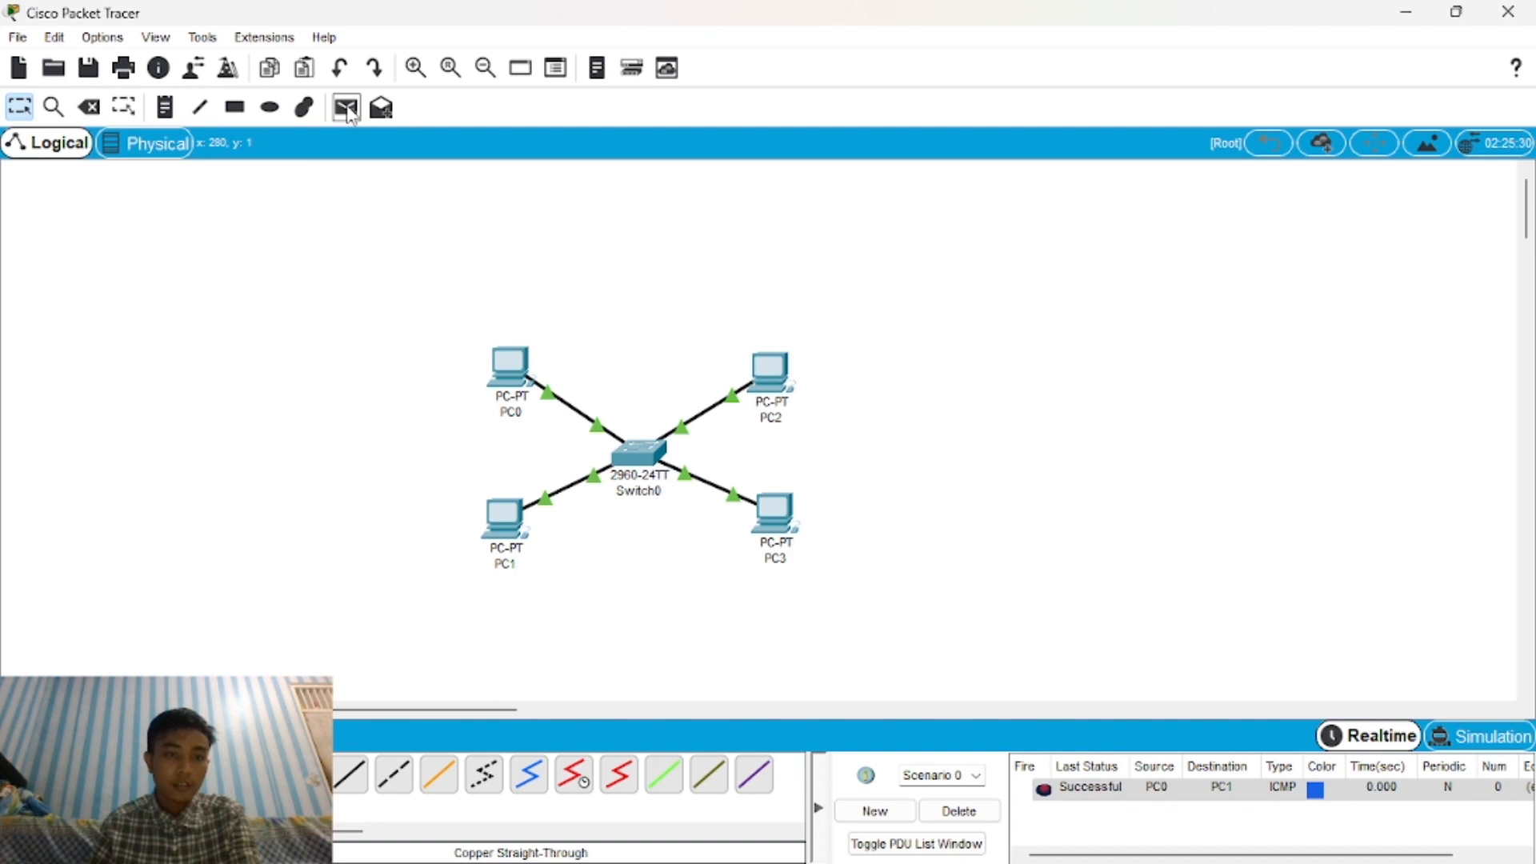
pyautogui.click(780, 375)
pyautogui.click(774, 512)
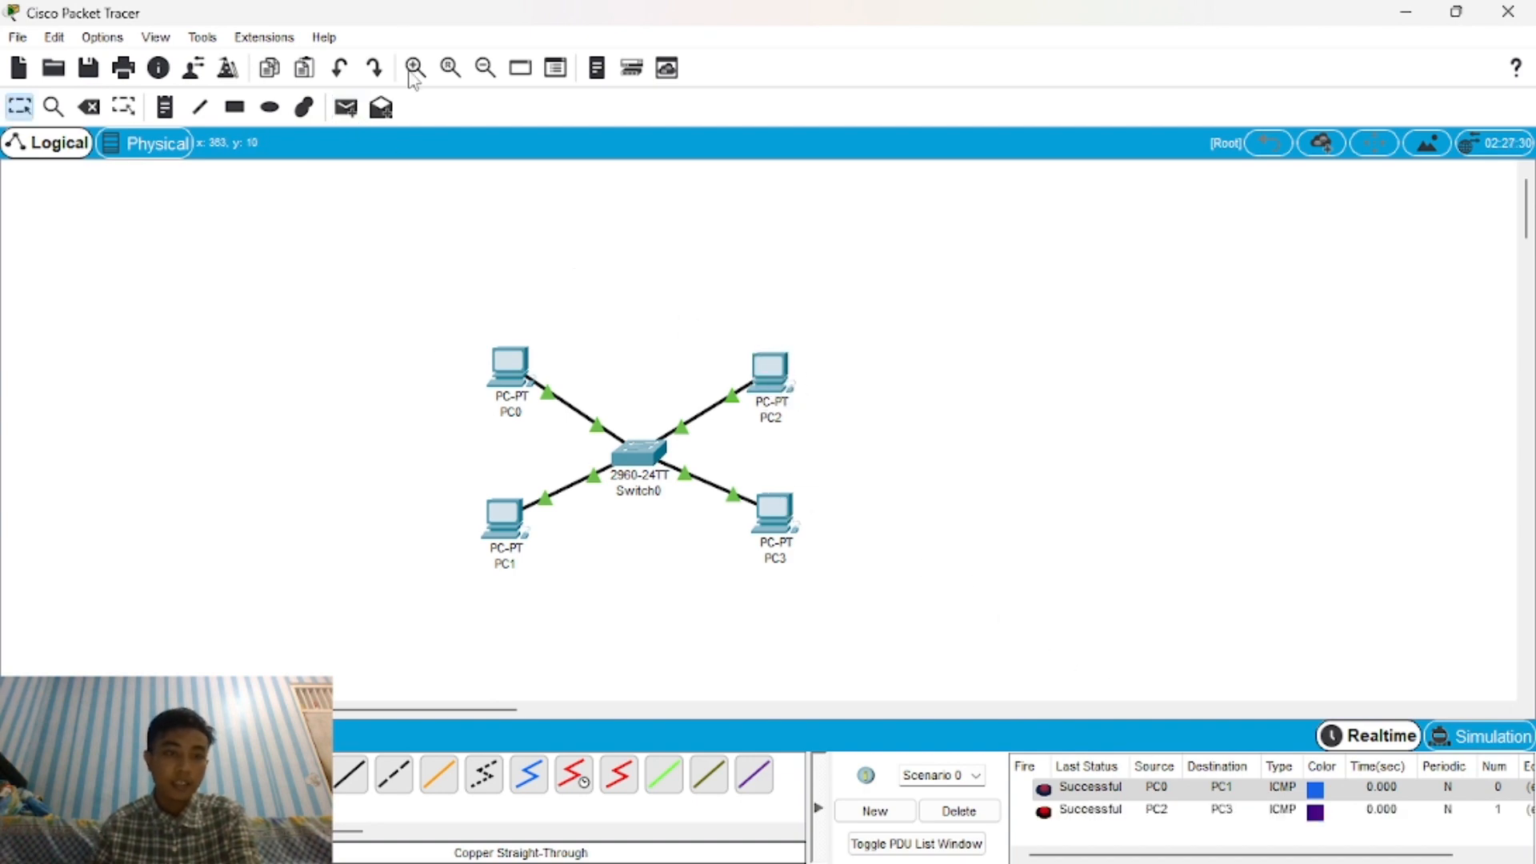
# Place a text note "Vlan 10" above PC0 and another reading "Vlan 20" above PC2.
pyautogui.click(165, 107)
pyautogui.click(489, 319)
pyautogui.write('Vian')
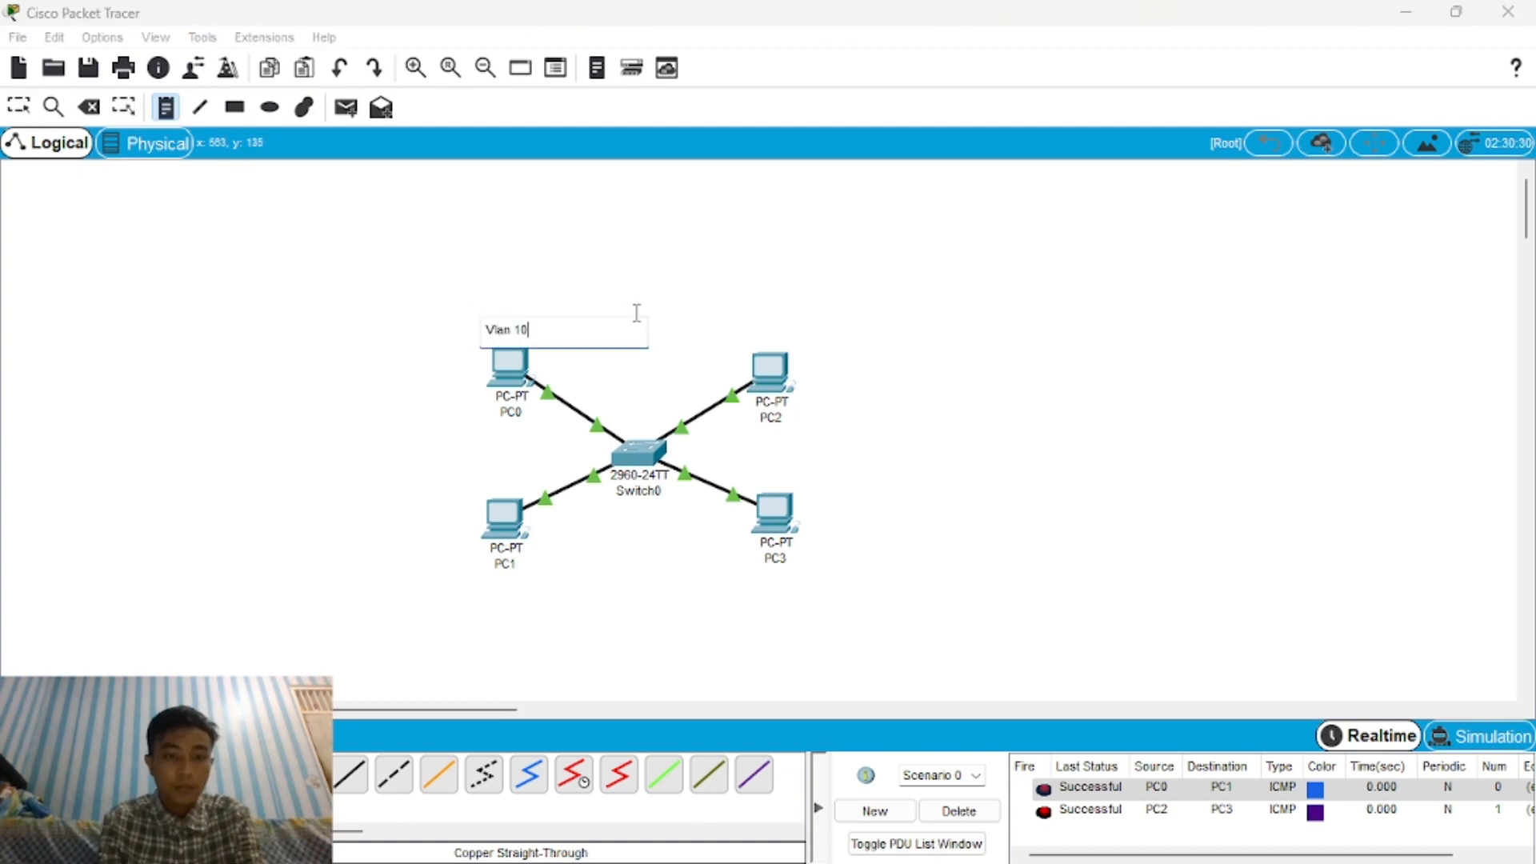
pyautogui.click(724, 325)
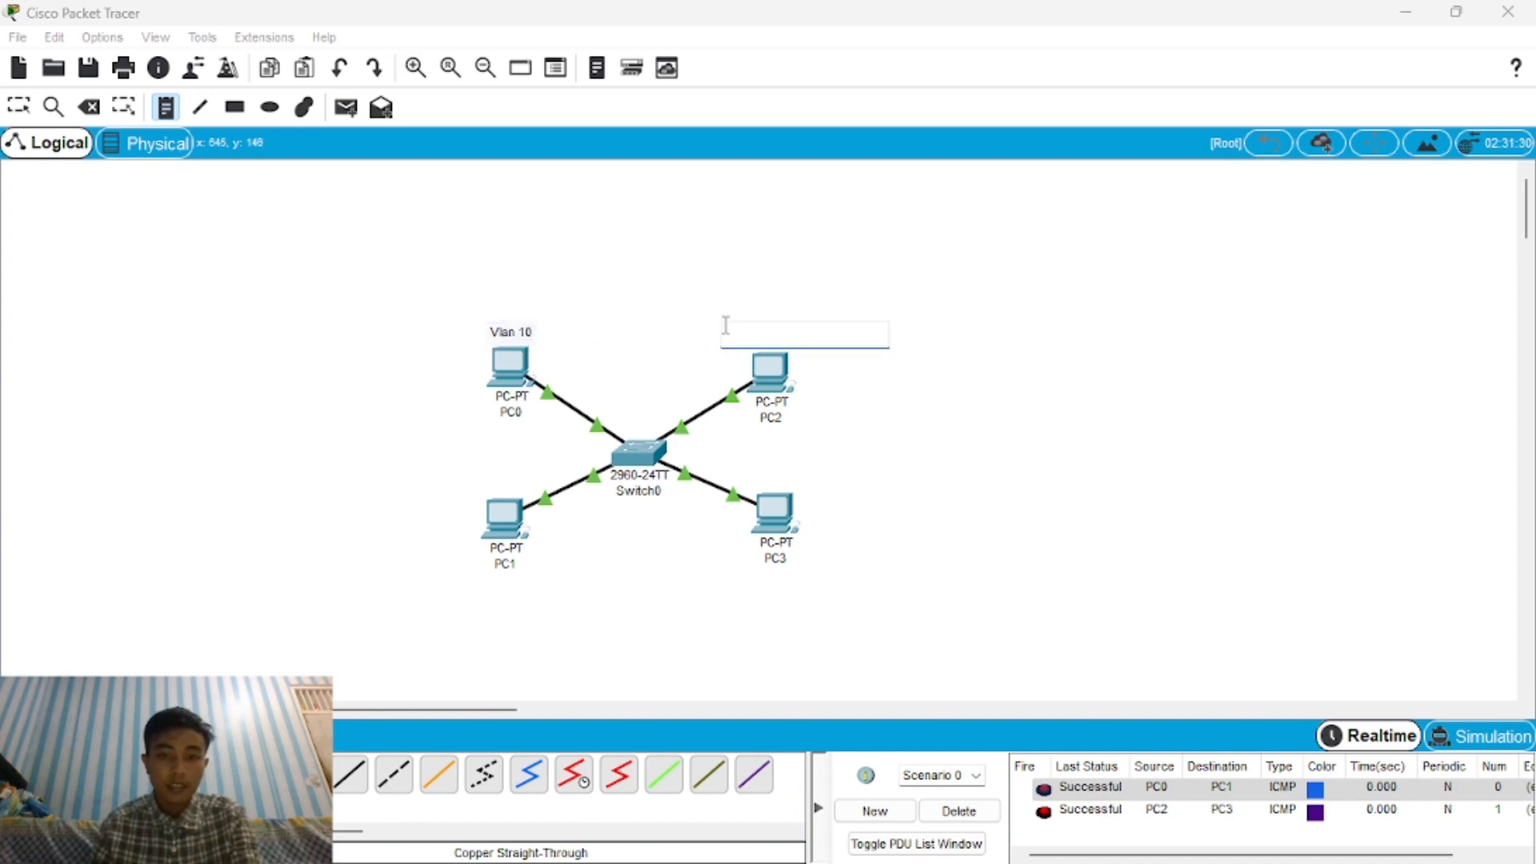
pyautogui.write('Vlan 20')
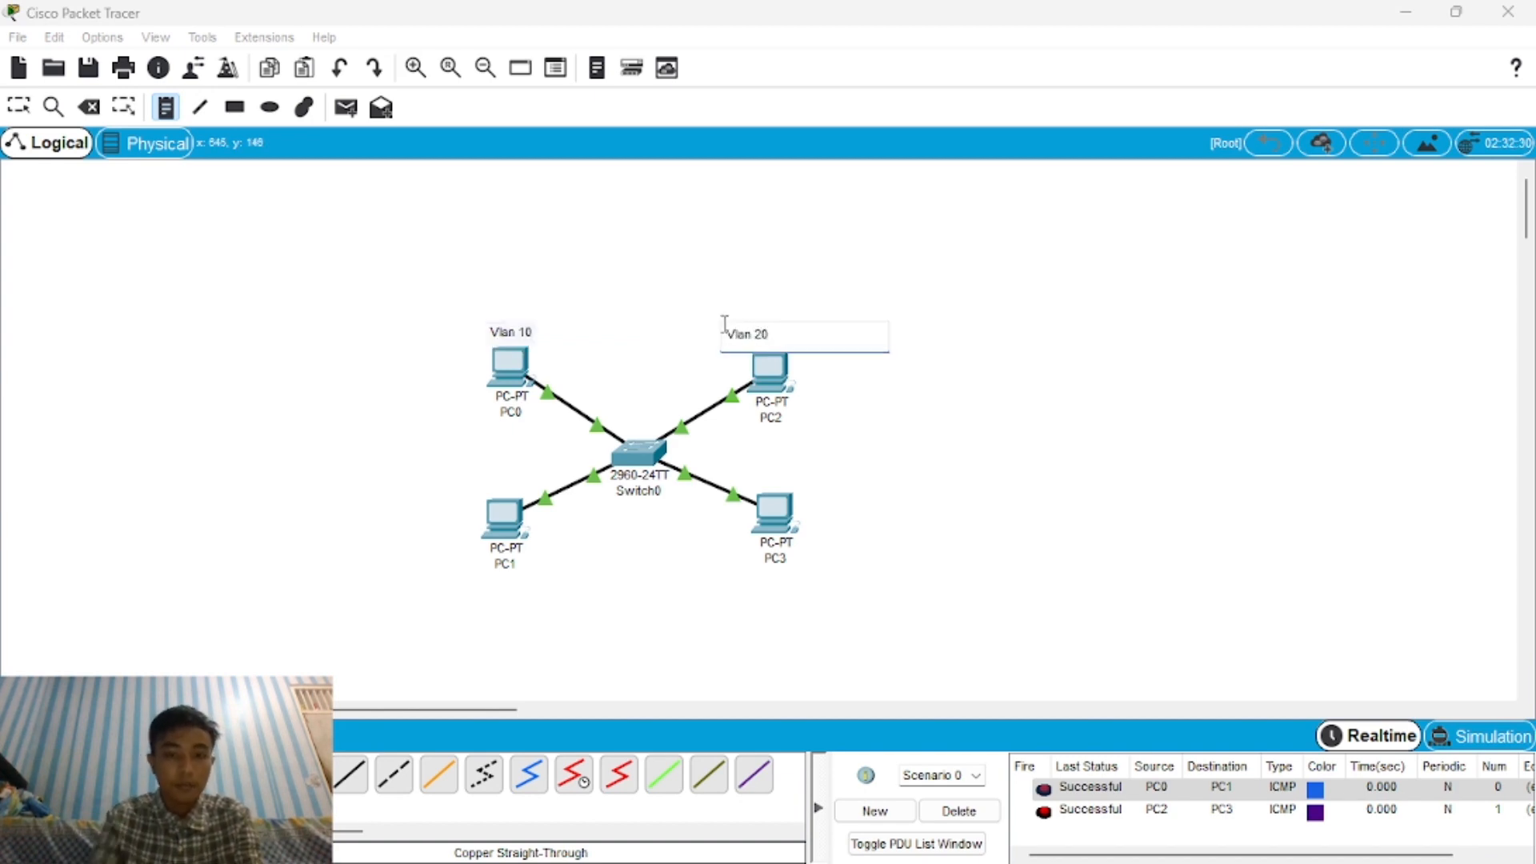
# Reposition the Vlan 20 and Vlan 10 notes so they sit centred above PC2 and PC0.
pyautogui.click(20, 107)
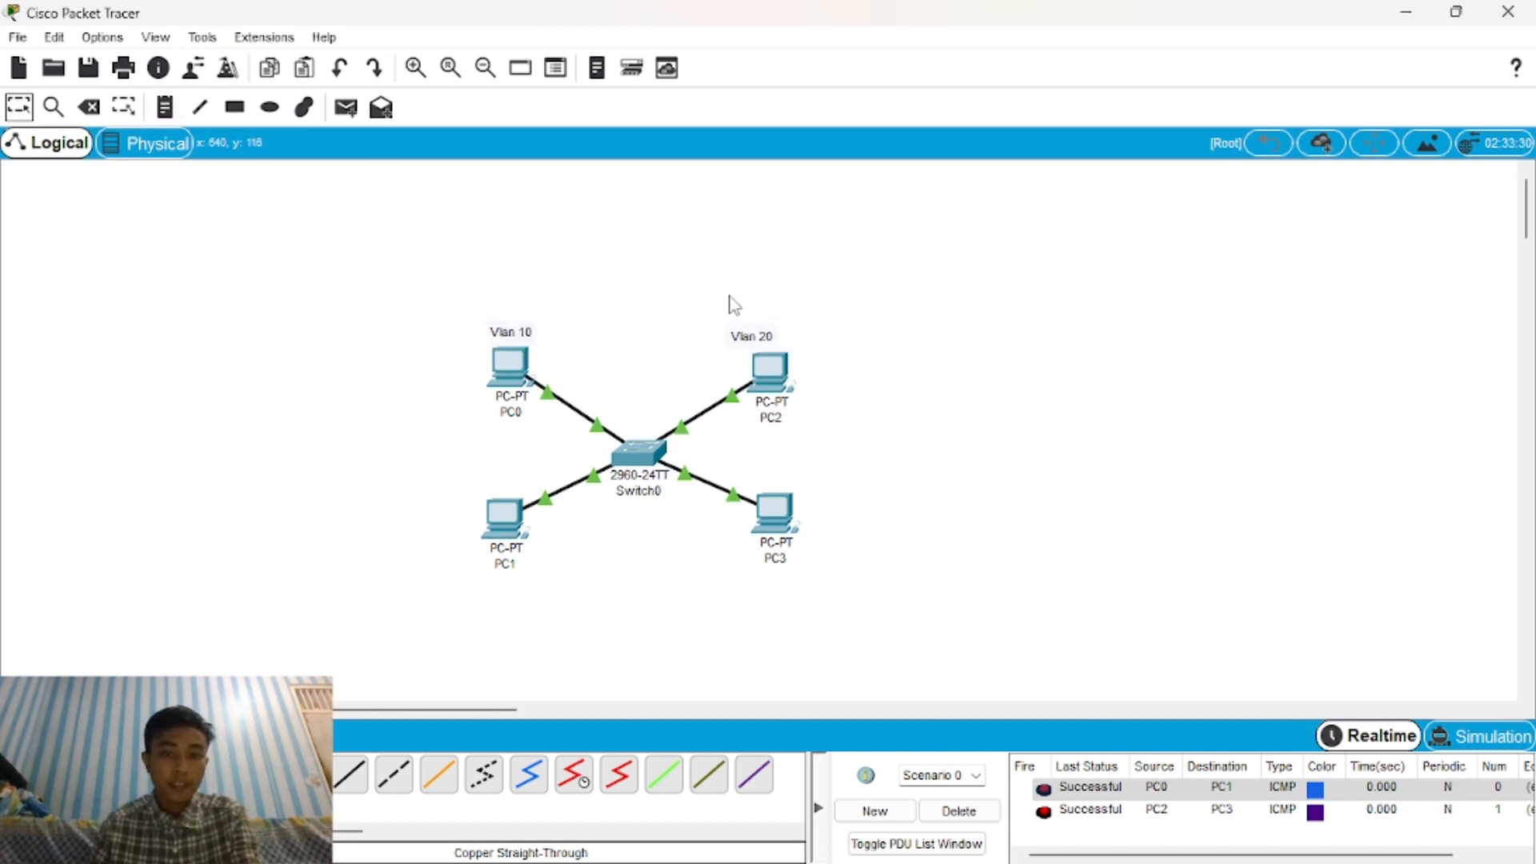
pyautogui.moveTo(764, 346); pyautogui.dragTo(782, 342)
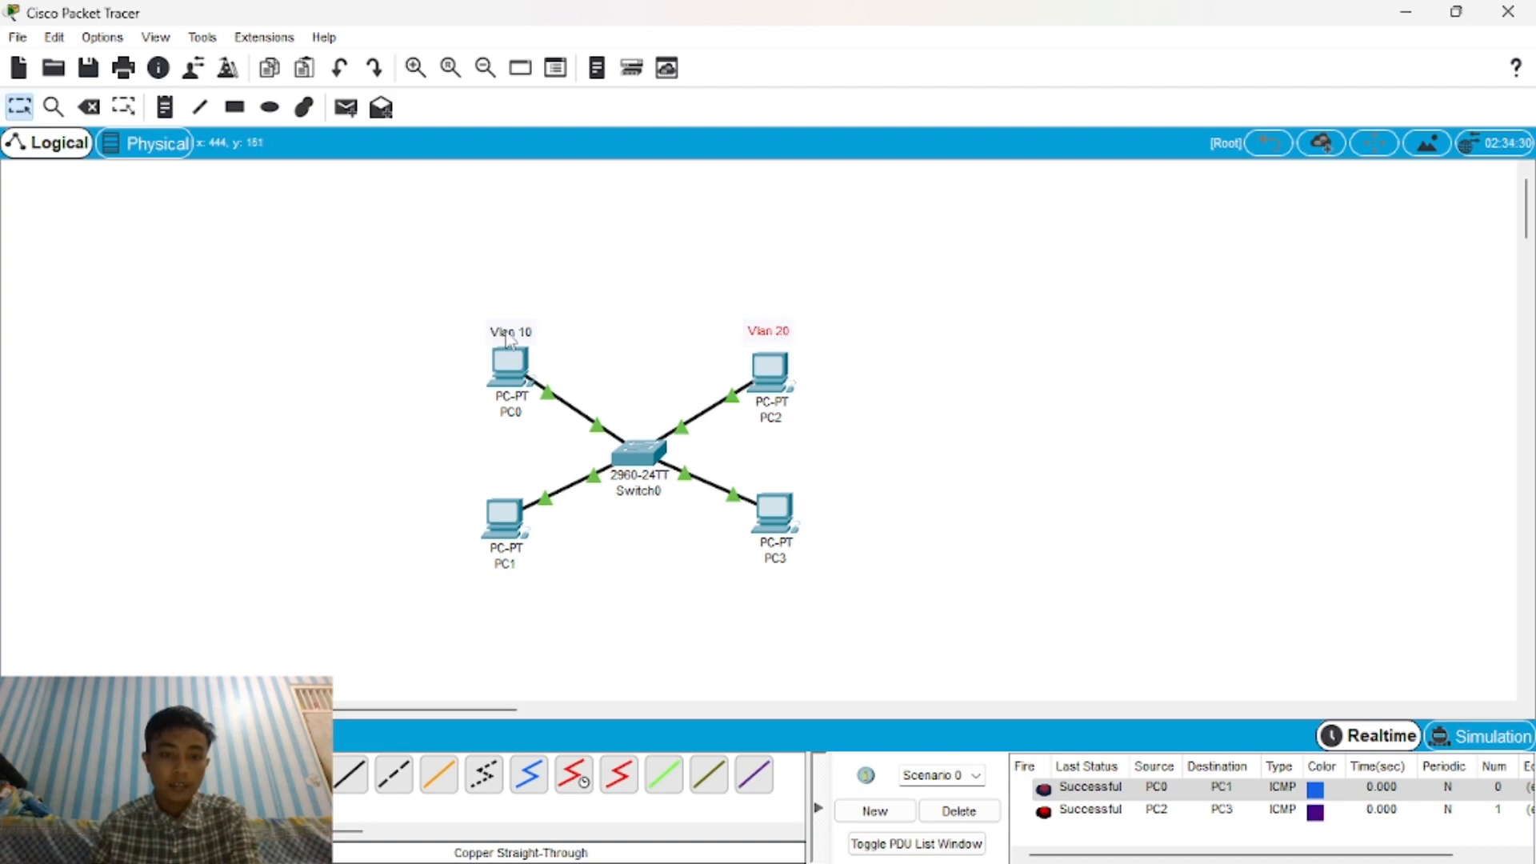
pyautogui.moveTo(509, 340); pyautogui.dragTo(516, 337)
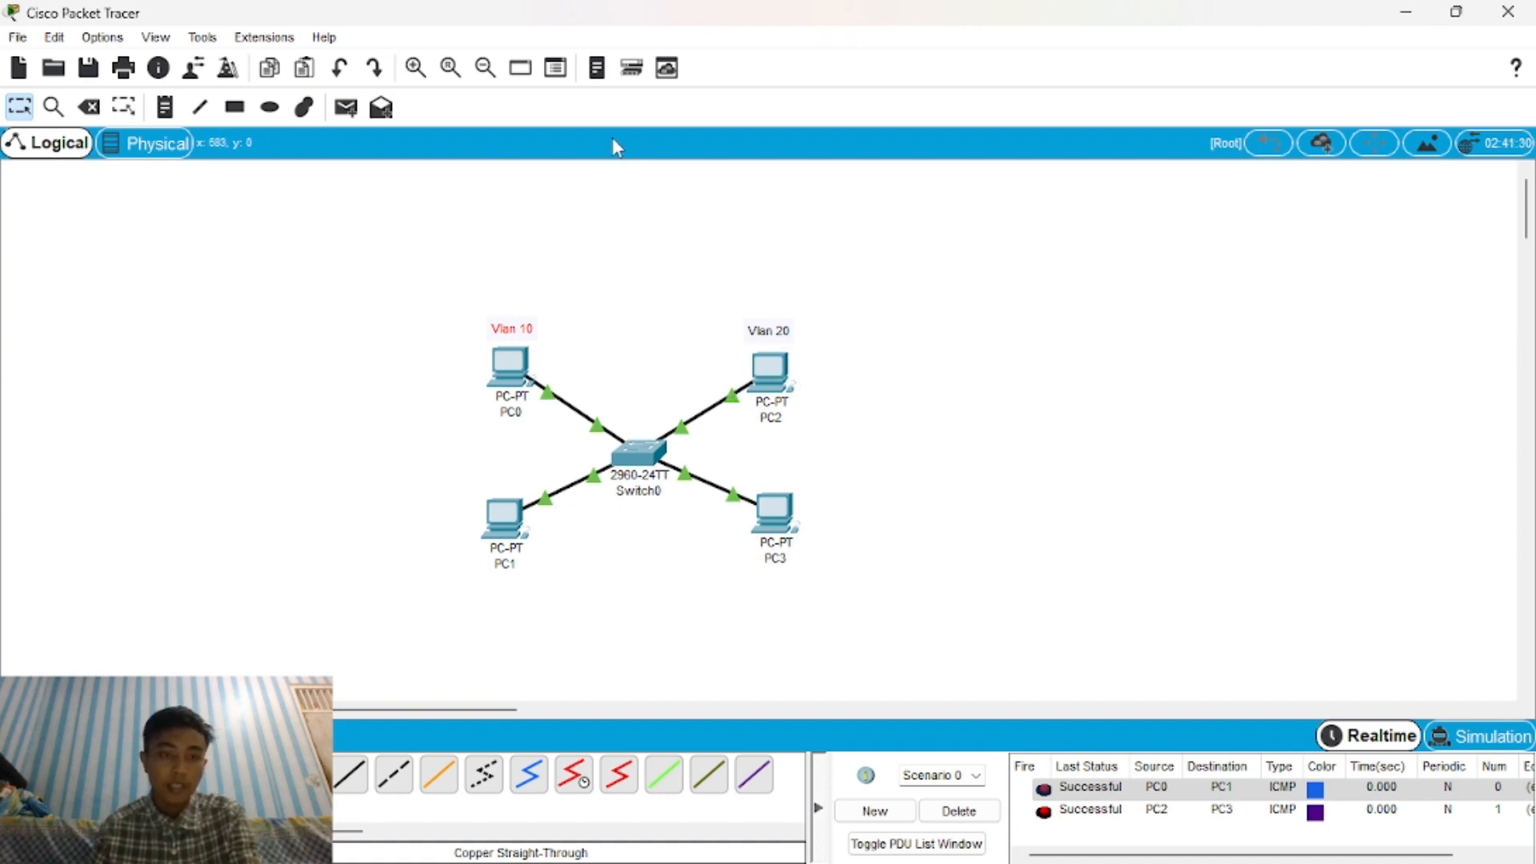
# Send a simple PDU from PC0 to PC2 to test communication between VLAN 10 and VLAN 20.
pyautogui.click(348, 109)
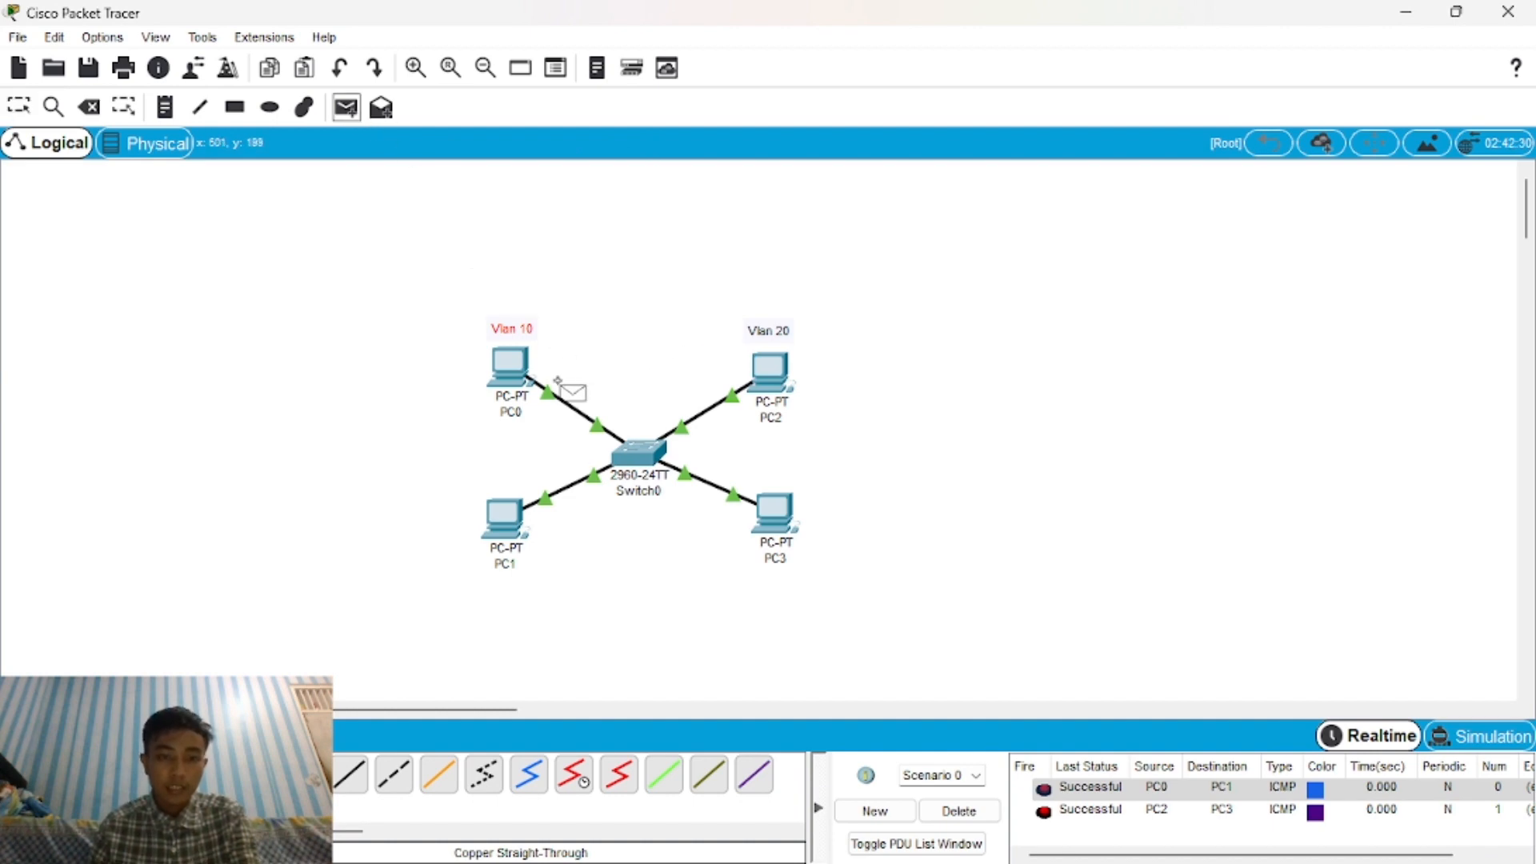
pyautogui.click(524, 369)
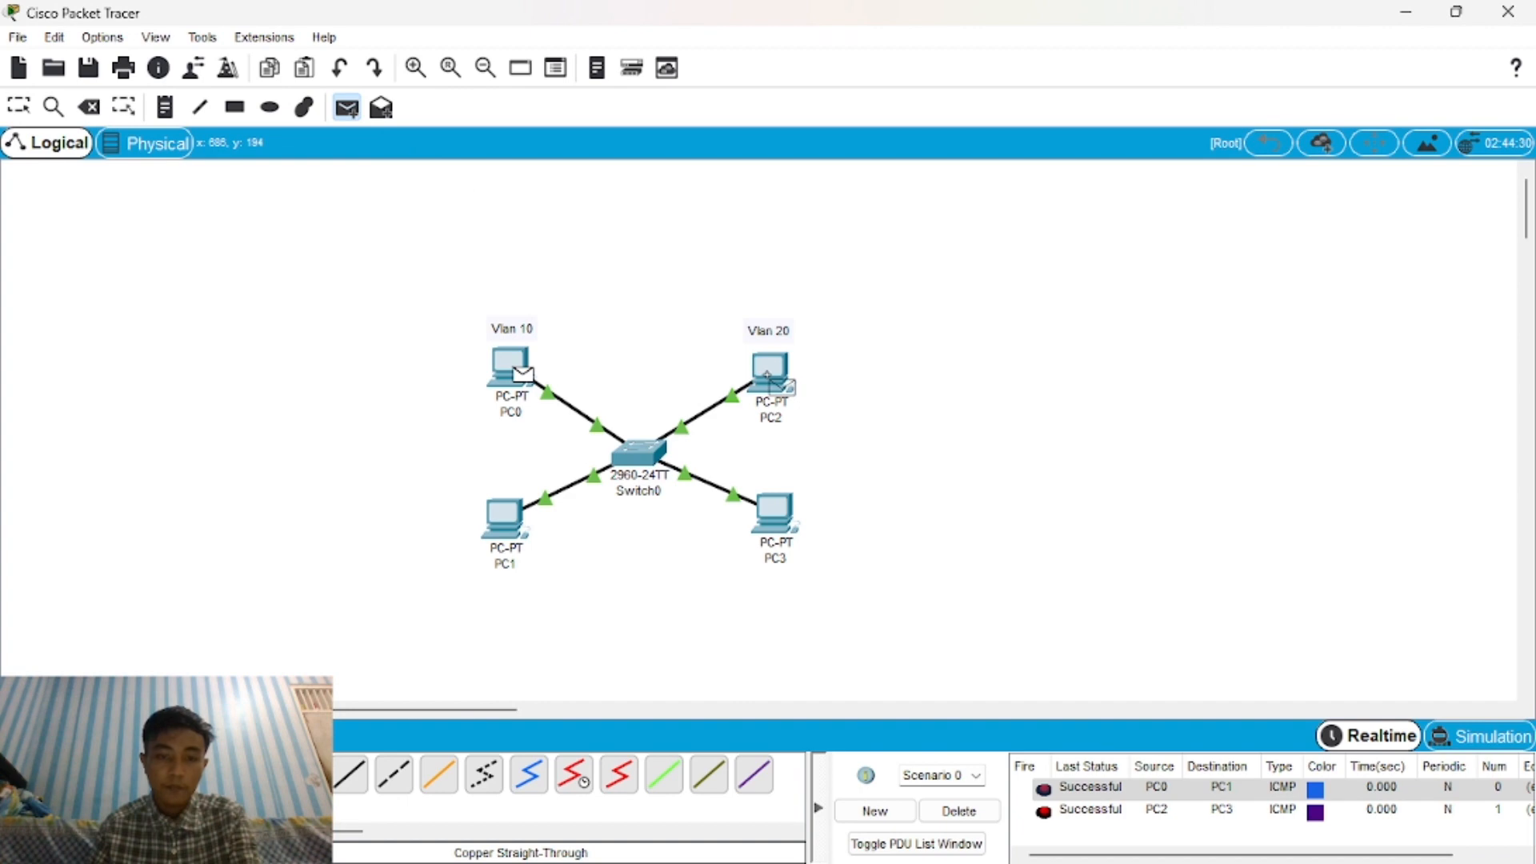
pyautogui.click(768, 376)
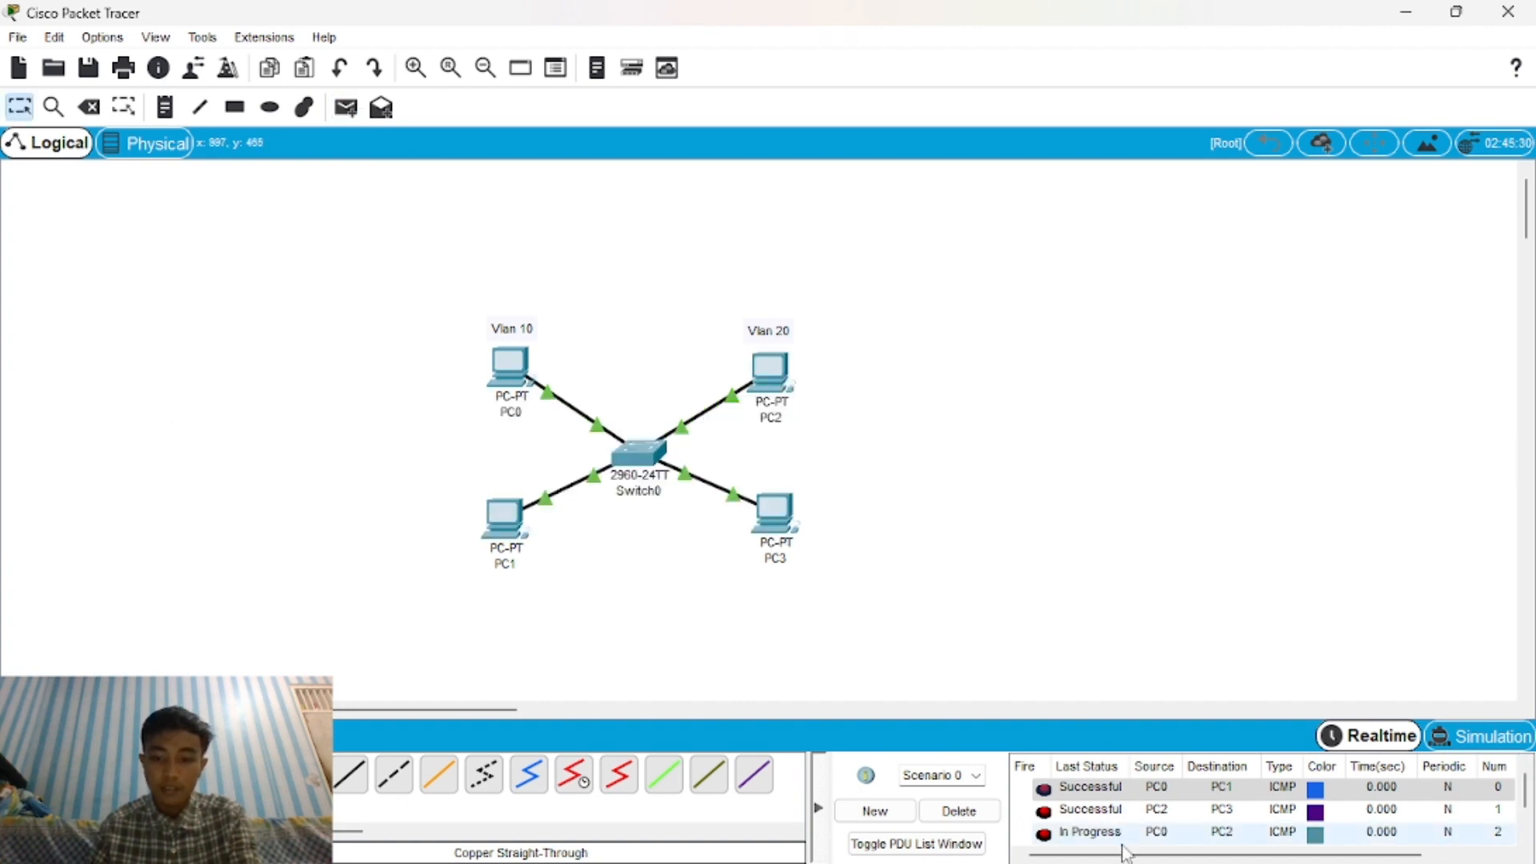
# Send a simple PDU from PC1 to PC3 to test communication between VLAN 10 and VLAN 20, and check its status.
pyautogui.click(353, 116)
pyautogui.click(514, 518)
pyautogui.click(784, 518)
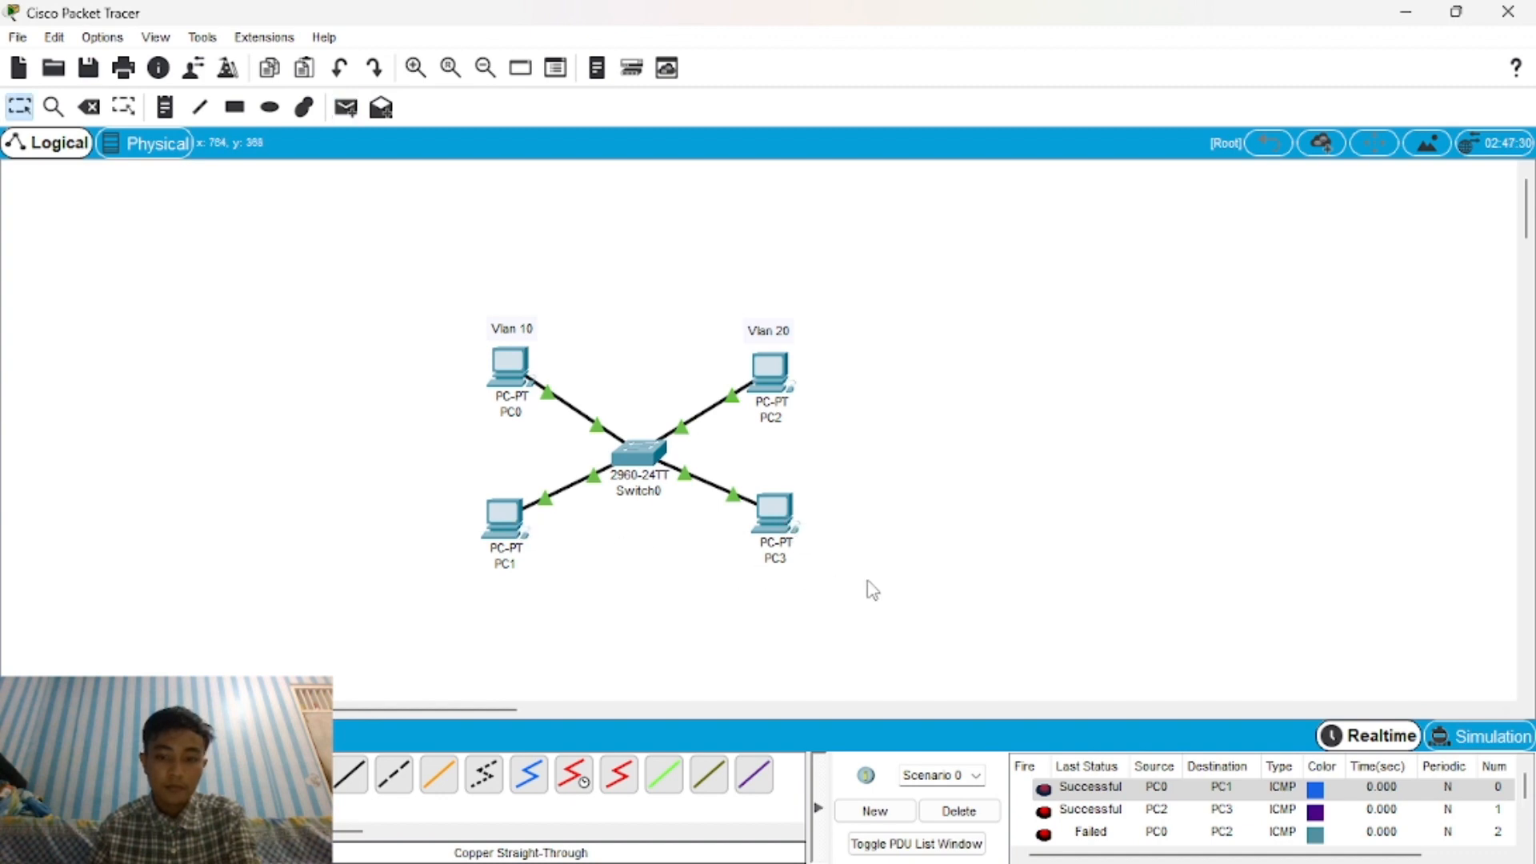
pyautogui.scroll(-1, 1123, 790)
pyautogui.scroll(1, 1123, 818)
pyautogui.scroll(-1, 1116, 836)
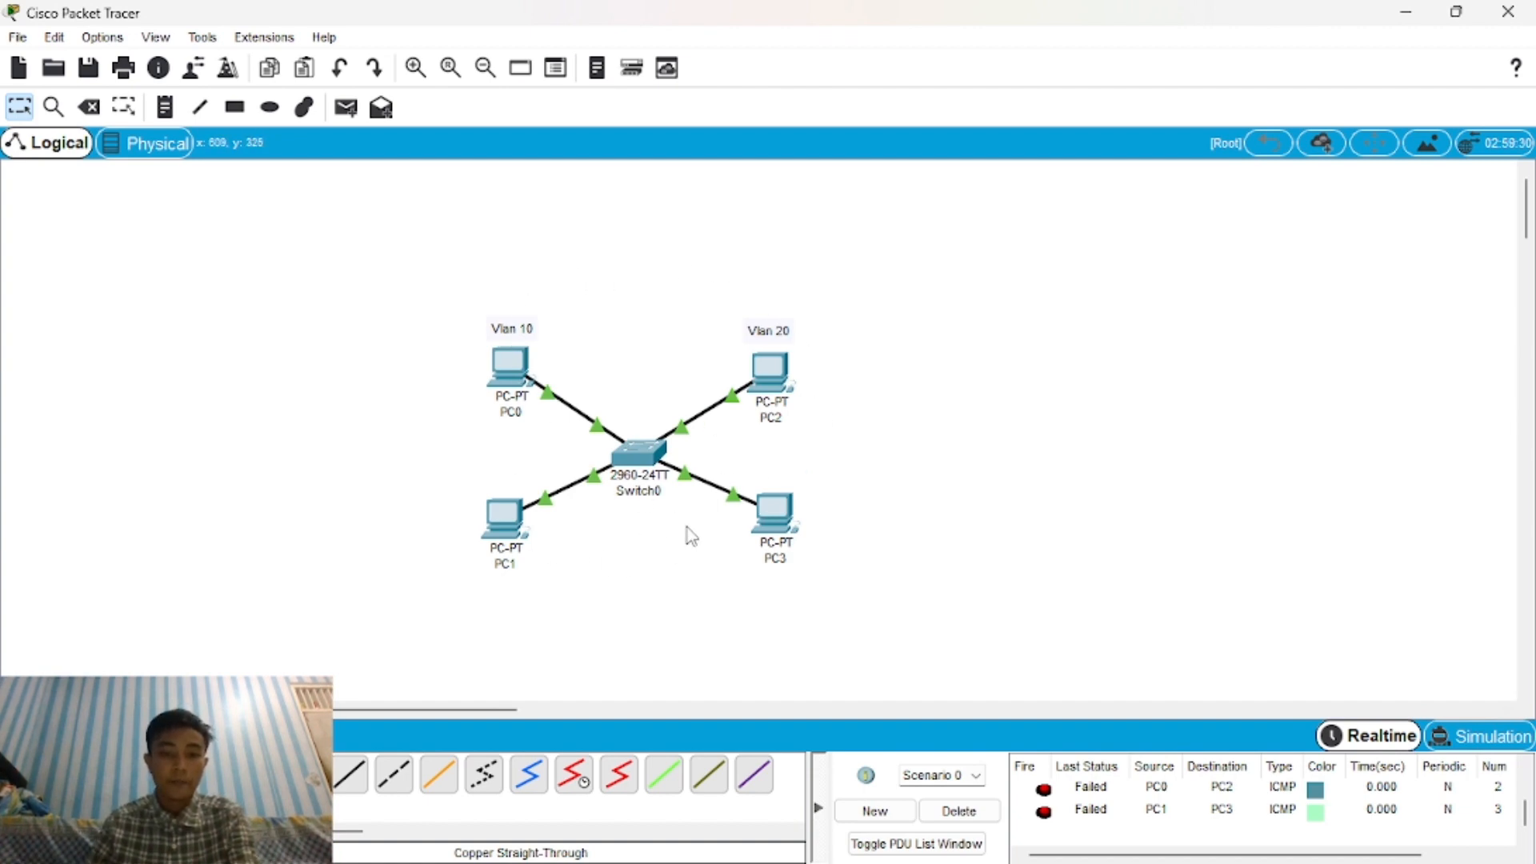
# Move Switch0 slightly upward between the four PCs.
pyautogui.moveTo(654, 464); pyautogui.dragTo(654, 446)
pyautogui.scroll(1, 1156, 832)
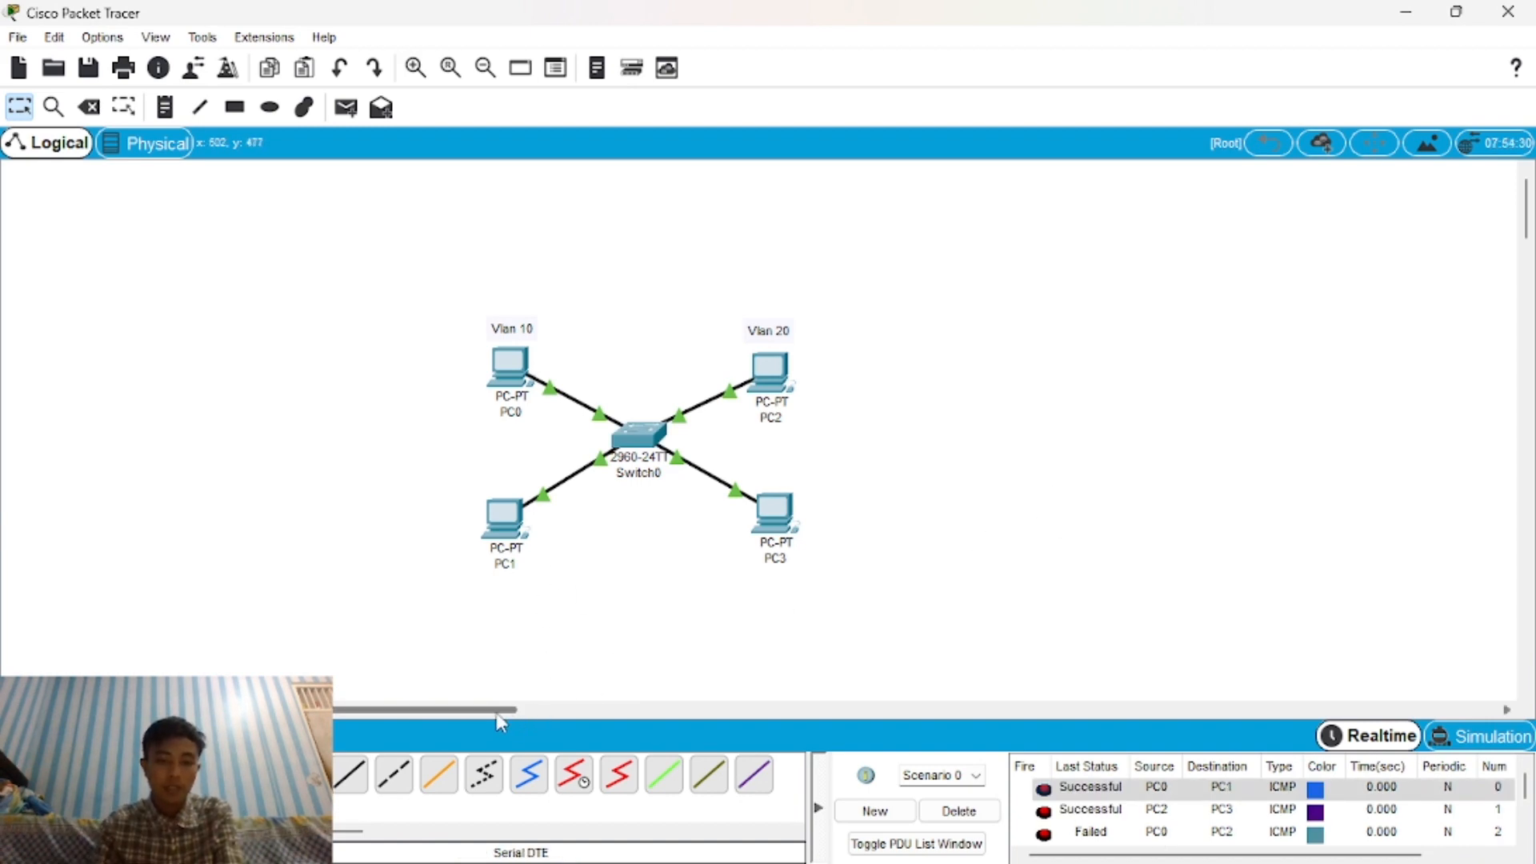
# Place two Router-PT routers side by side in the empty workspace area to the right of the existing network.
pyautogui.moveTo(498, 708); pyautogui.dragTo(755, 707)
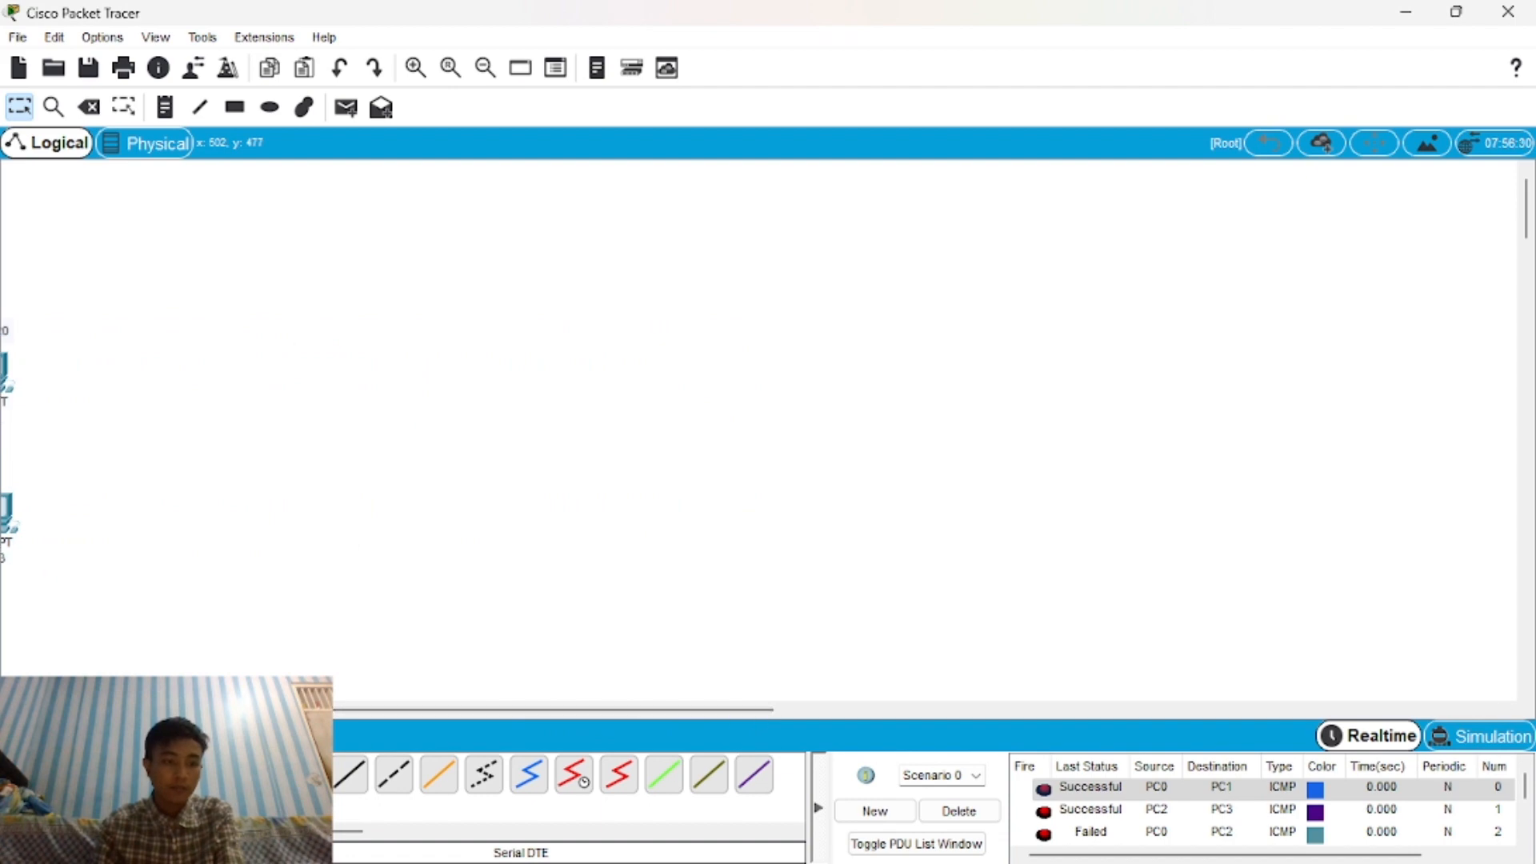
pyautogui.click(24, 774)
pyautogui.click(664, 772)
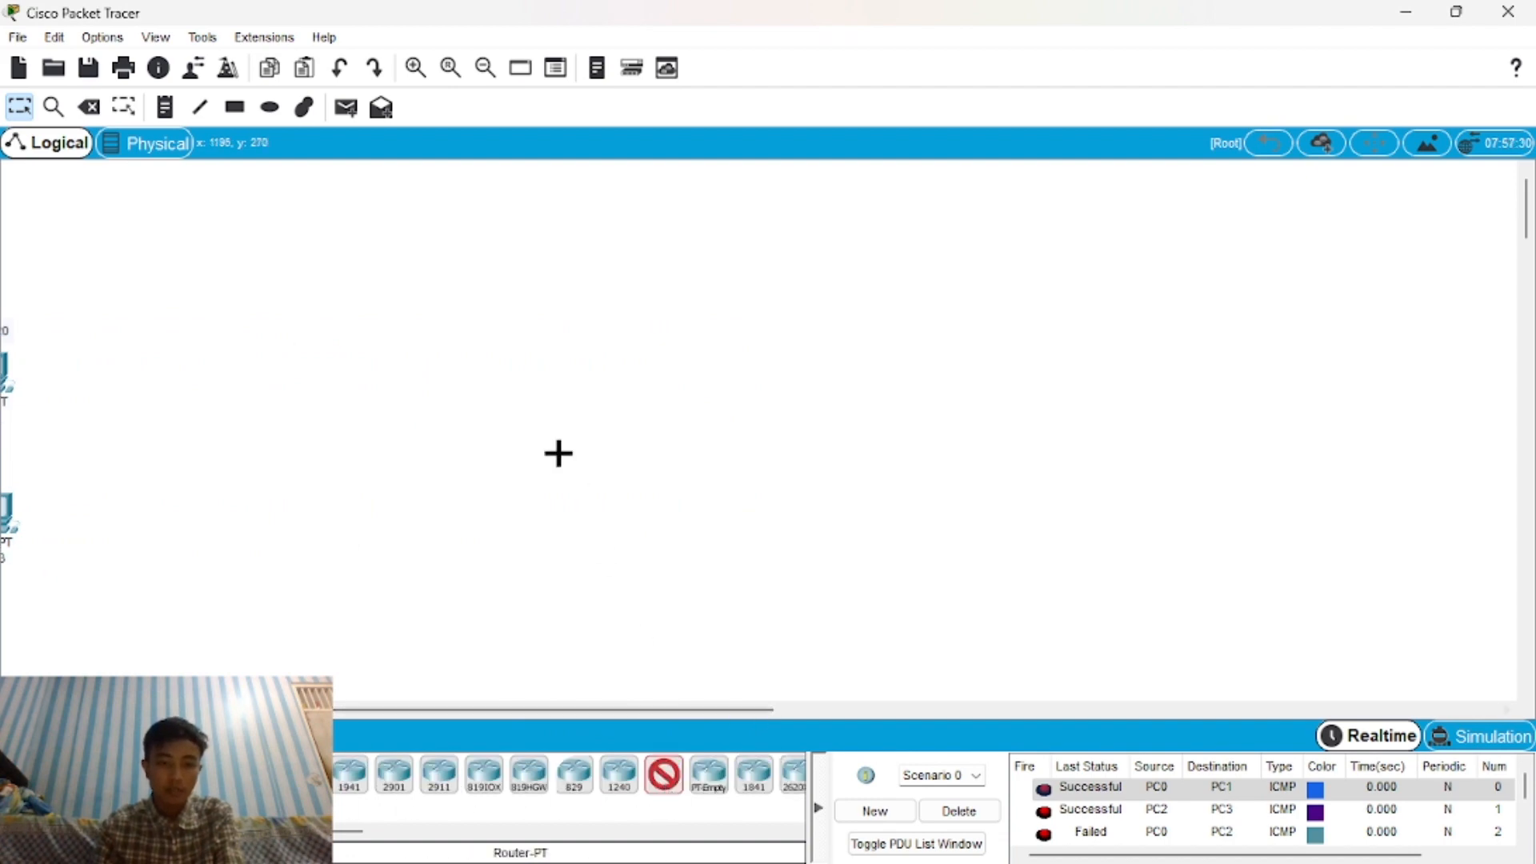
pyautogui.click(480, 257)
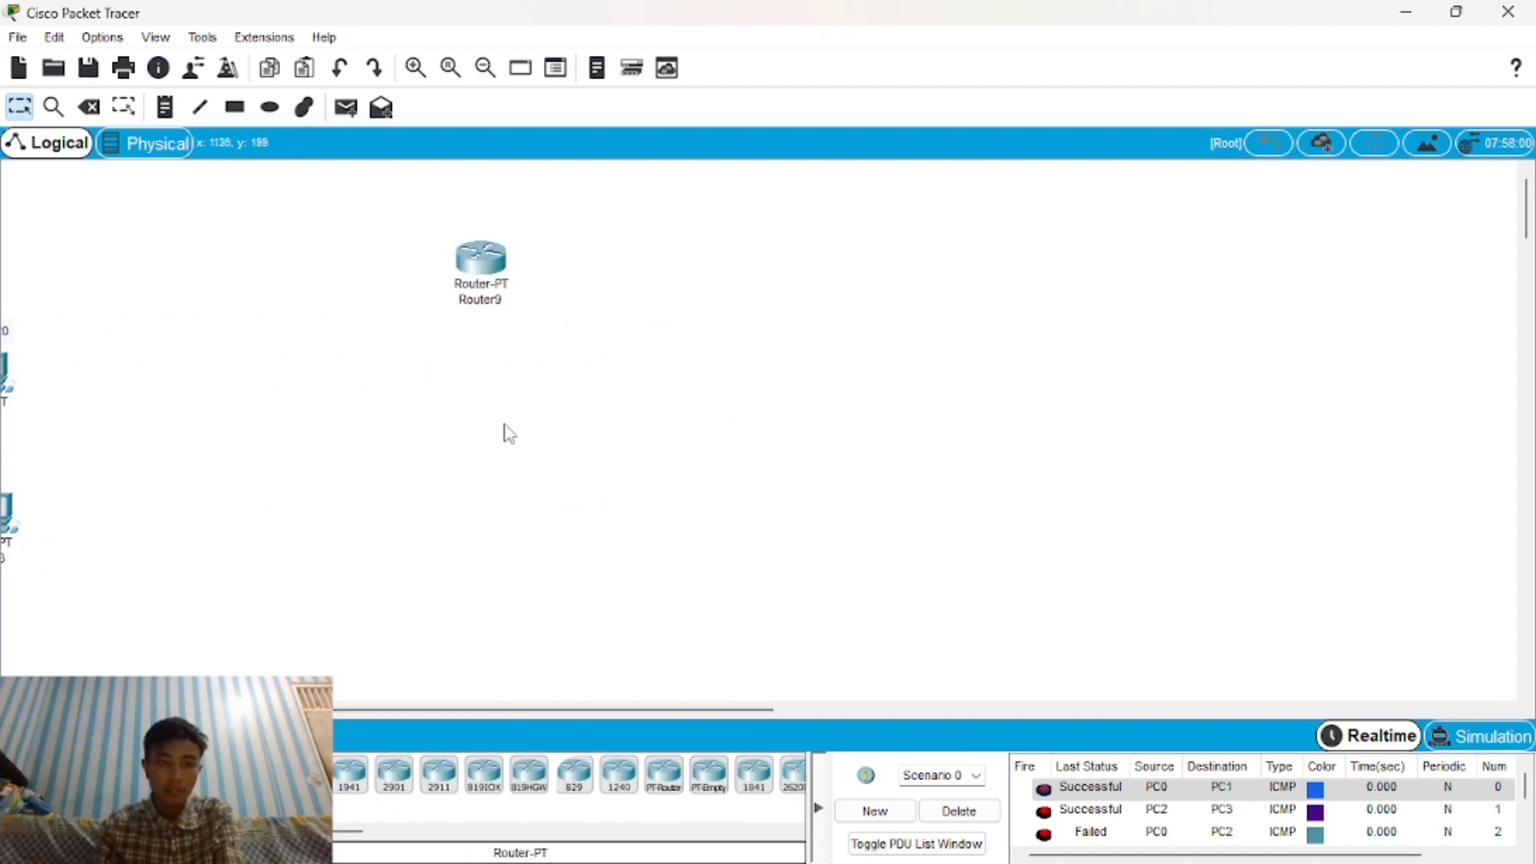
pyautogui.click(664, 774)
pyautogui.click(845, 258)
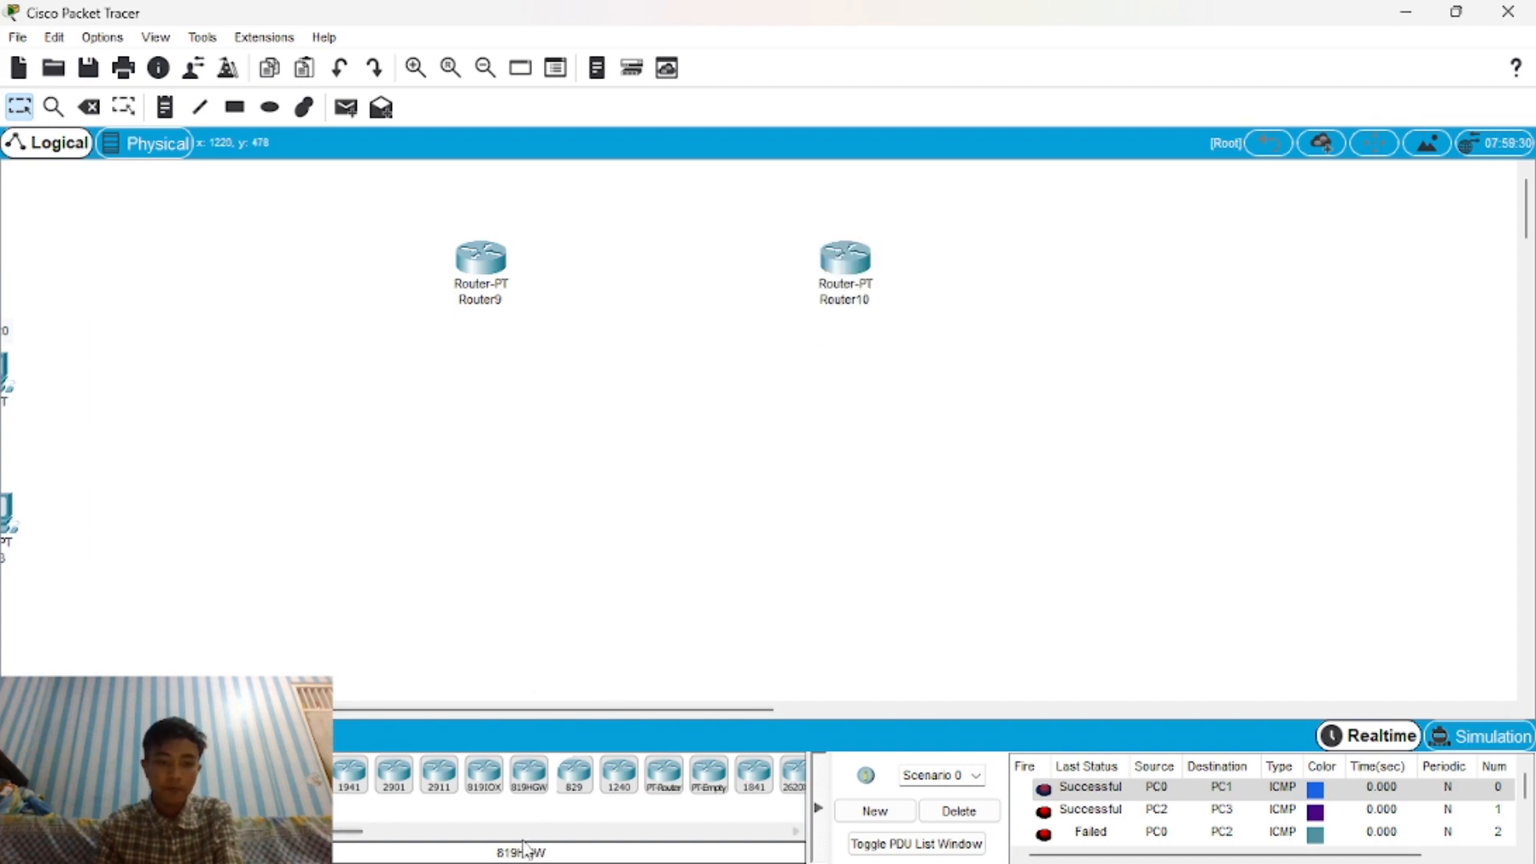
# Place two 2960-24TT switches, one beneath each new router.
pyautogui.click(64, 800)
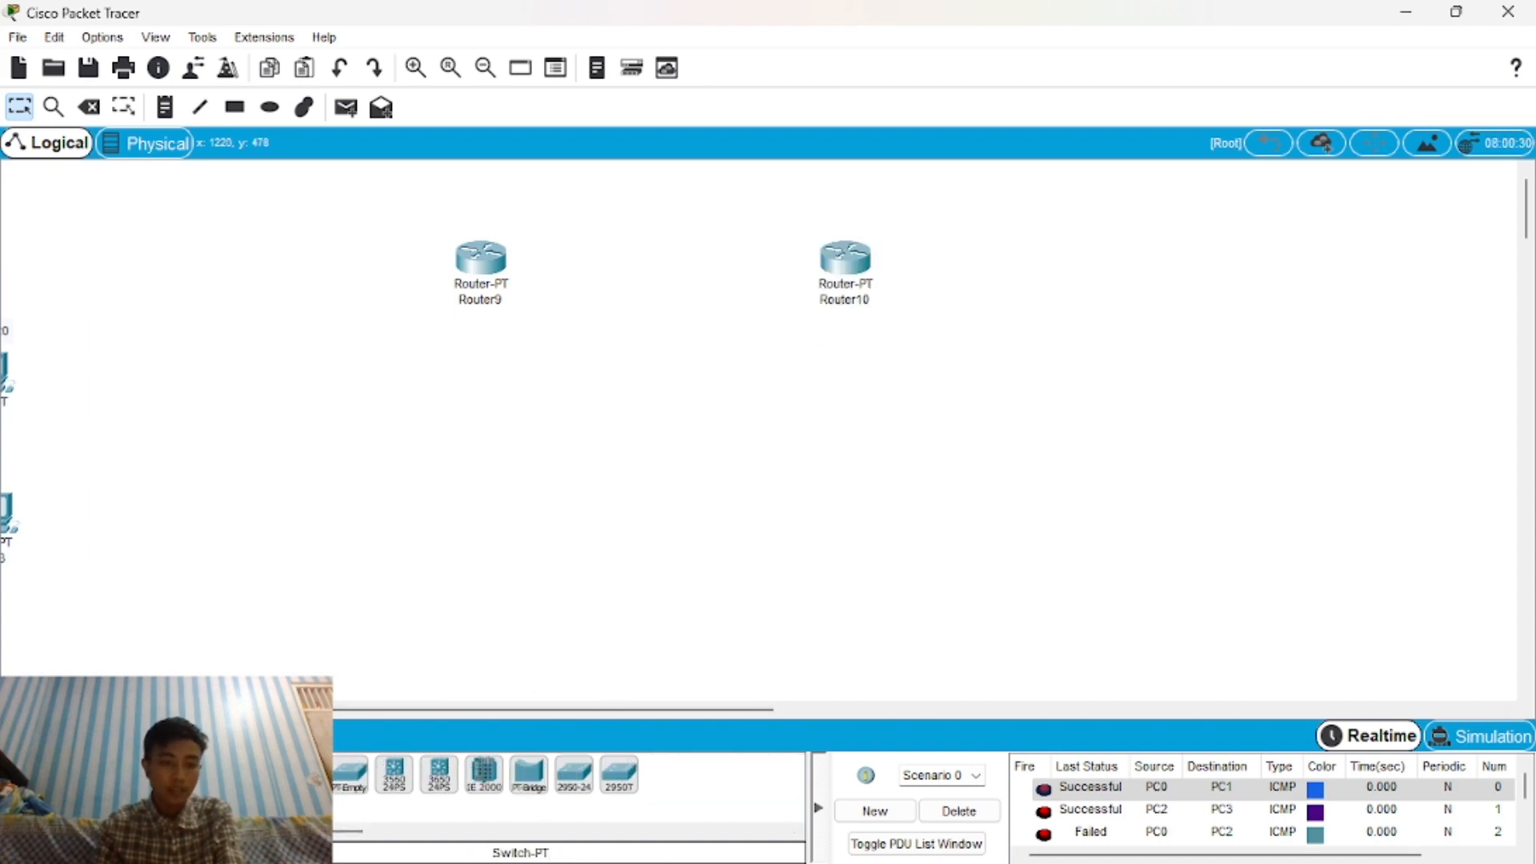
pyautogui.click(350, 772)
pyautogui.click(476, 428)
pyautogui.click(350, 773)
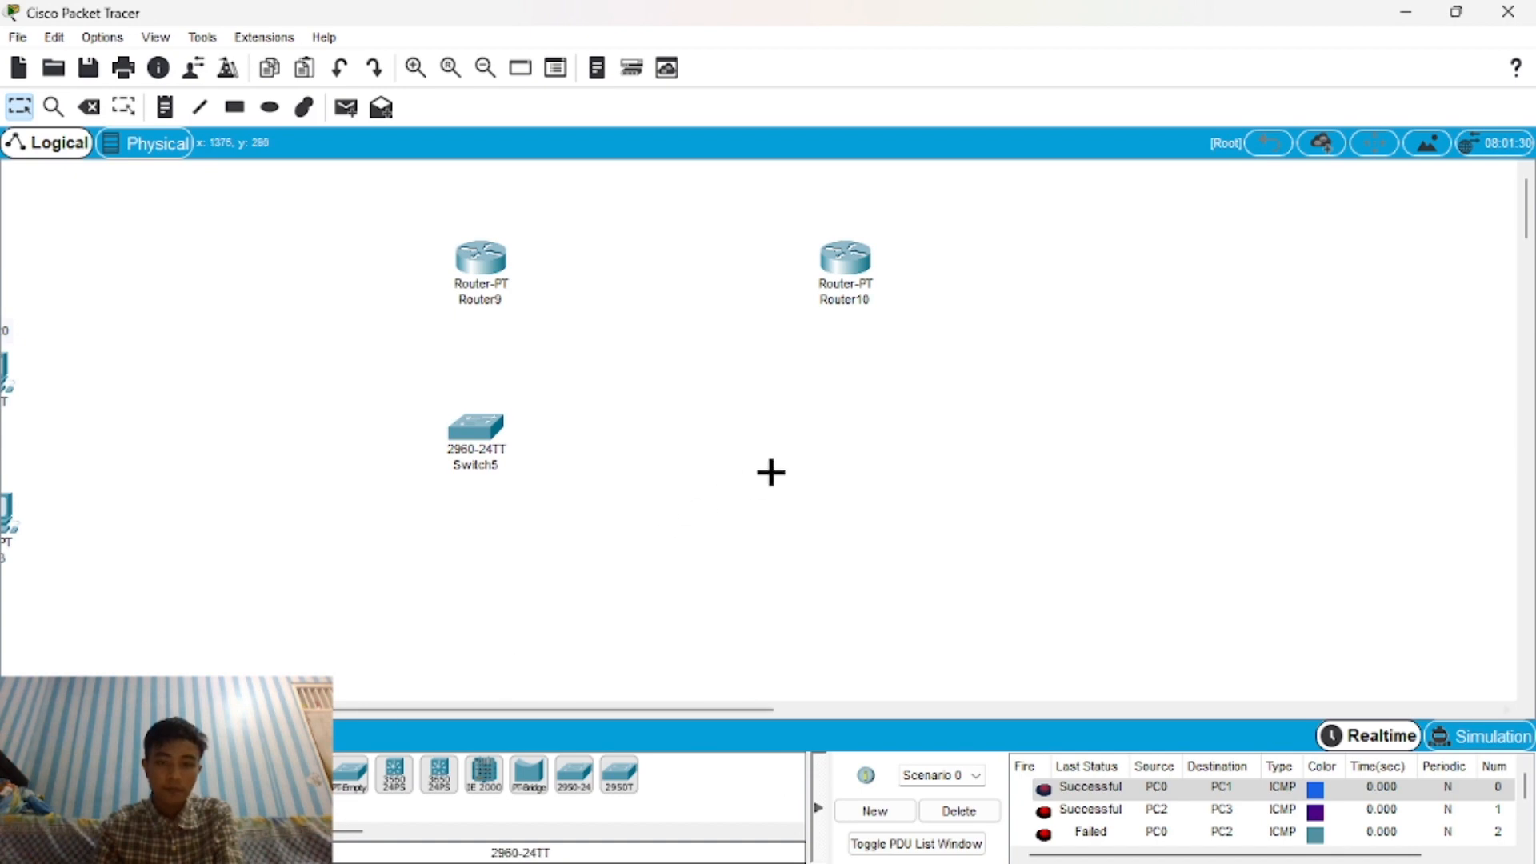
pyautogui.click(835, 432)
# Place four PCs, two beneath each new switch, and align them in one horizontal row.
pyautogui.click(60, 748)
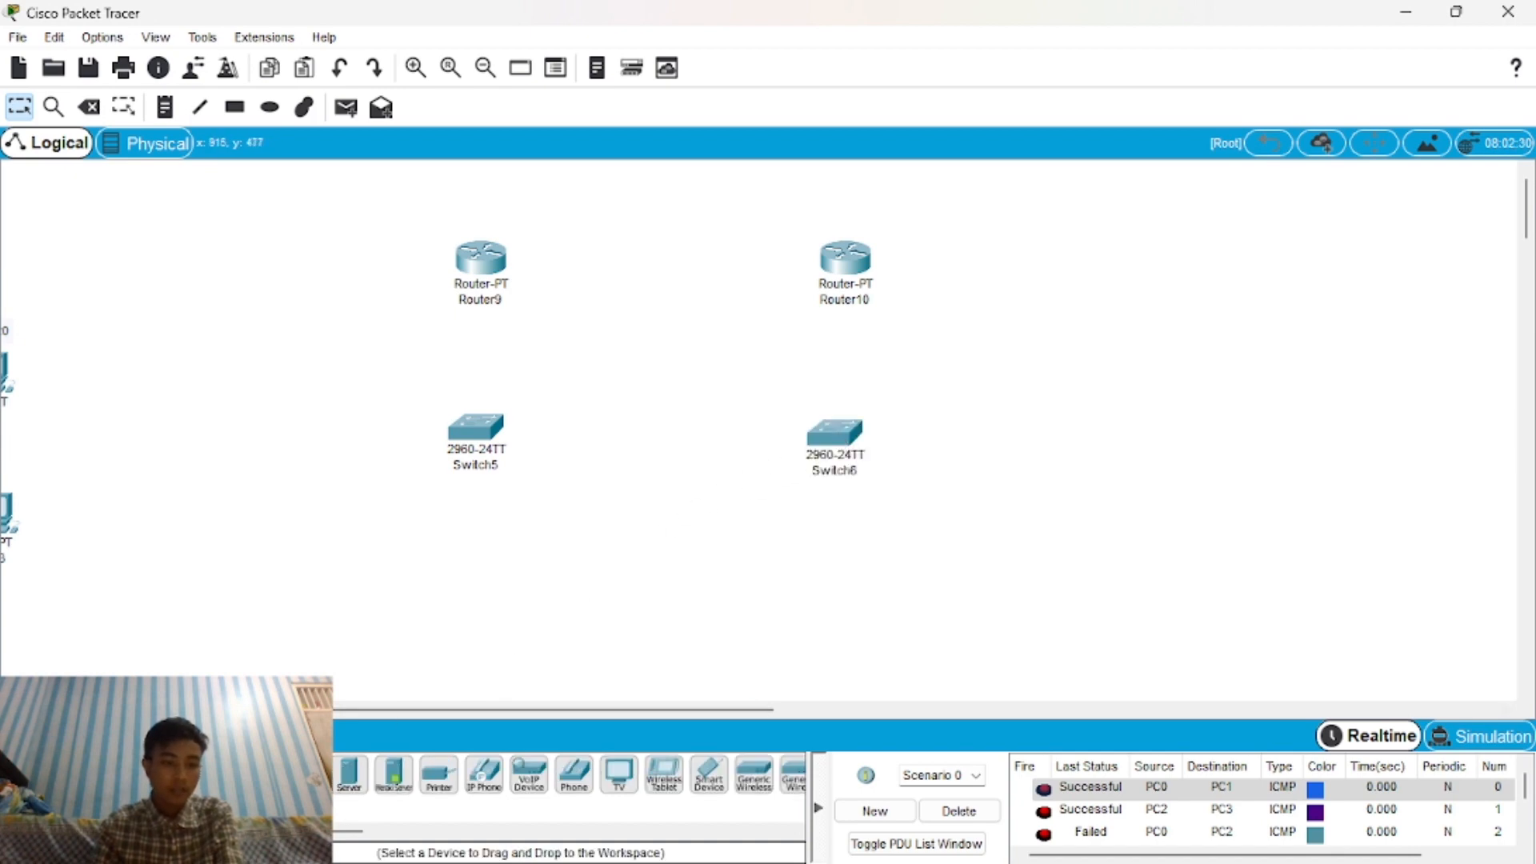
pyautogui.click(260, 773)
pyautogui.click(375, 557)
pyautogui.click(260, 773)
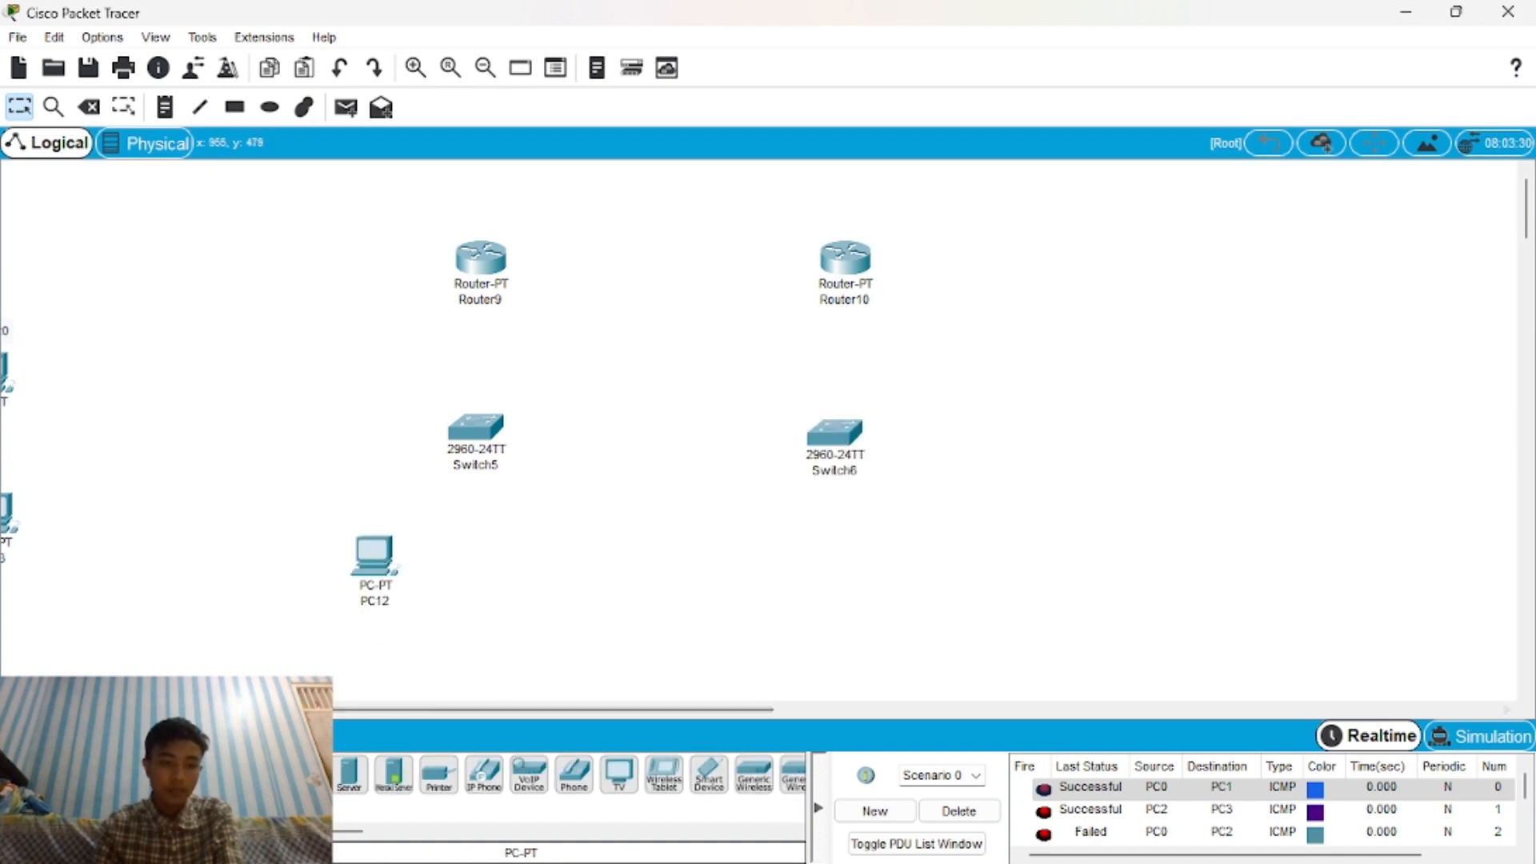
pyautogui.click(524, 548)
pyautogui.click(260, 772)
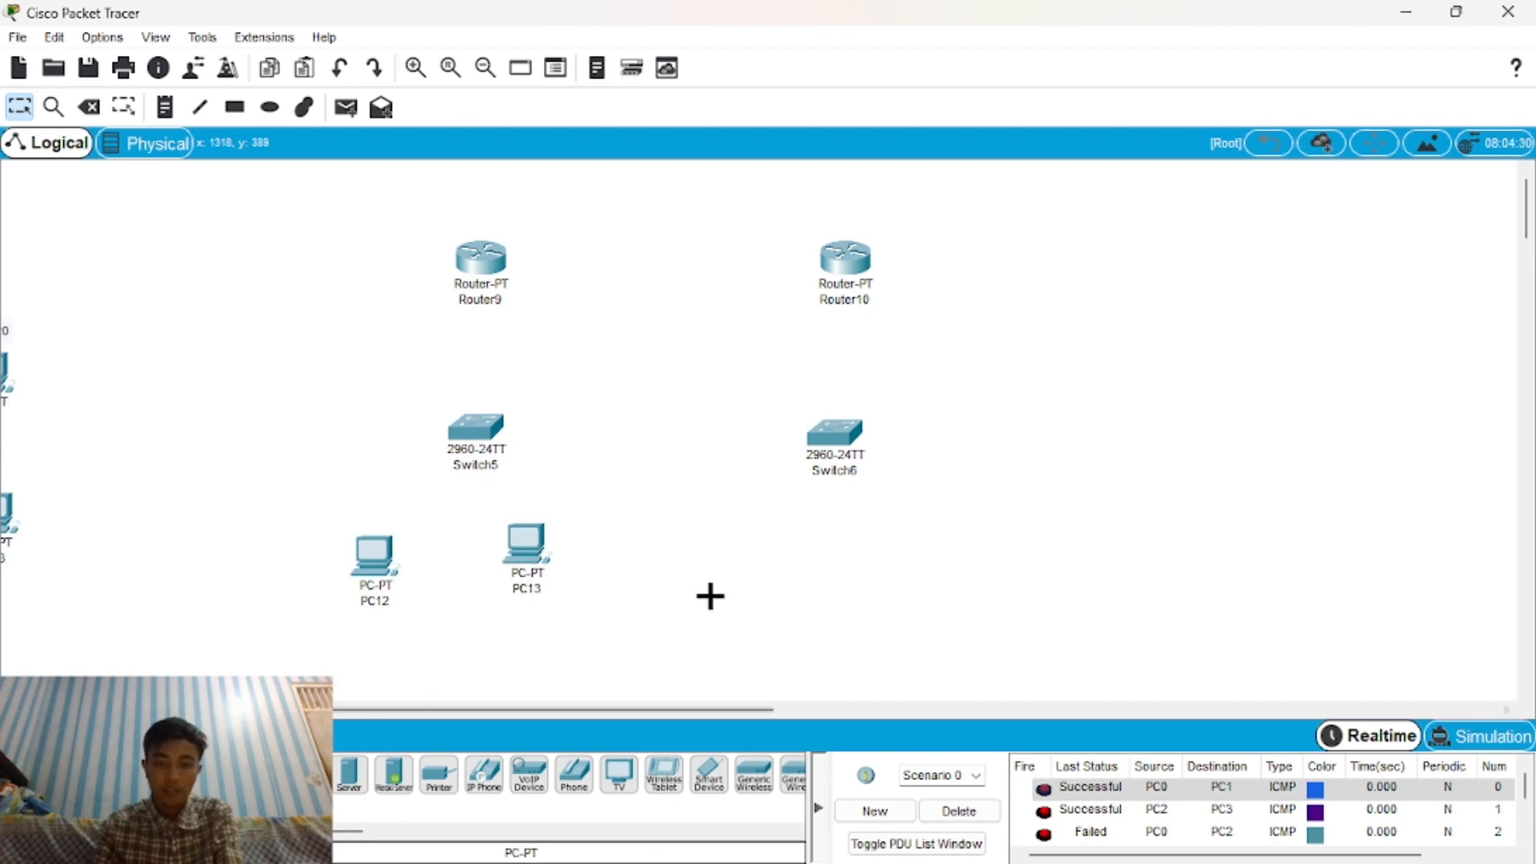
pyautogui.click(752, 558)
pyautogui.click(260, 772)
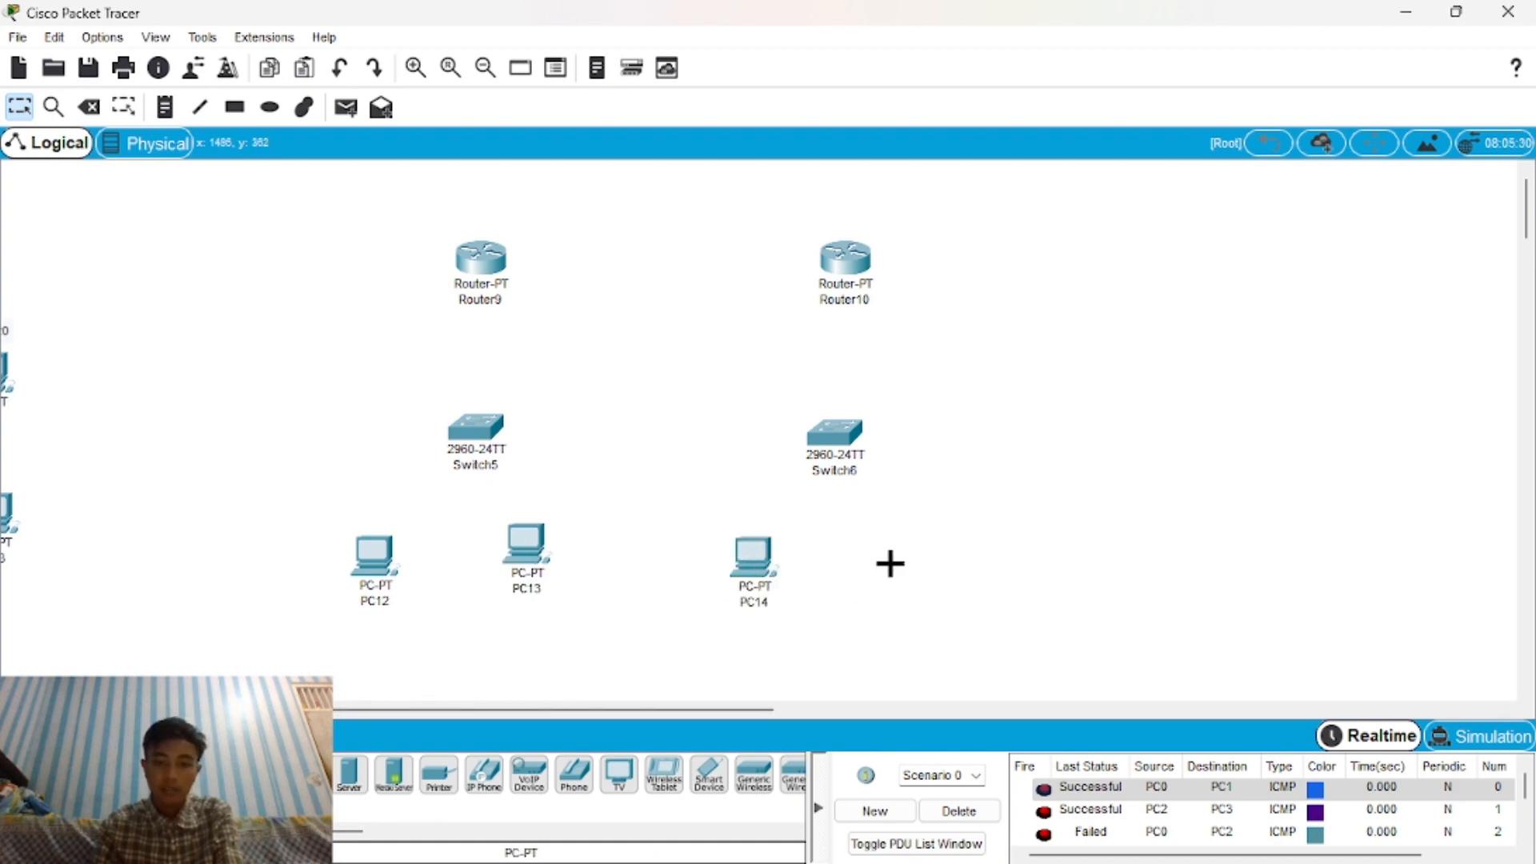
pyautogui.click(889, 560)
pyautogui.moveTo(540, 563); pyautogui.dragTo(539, 576)
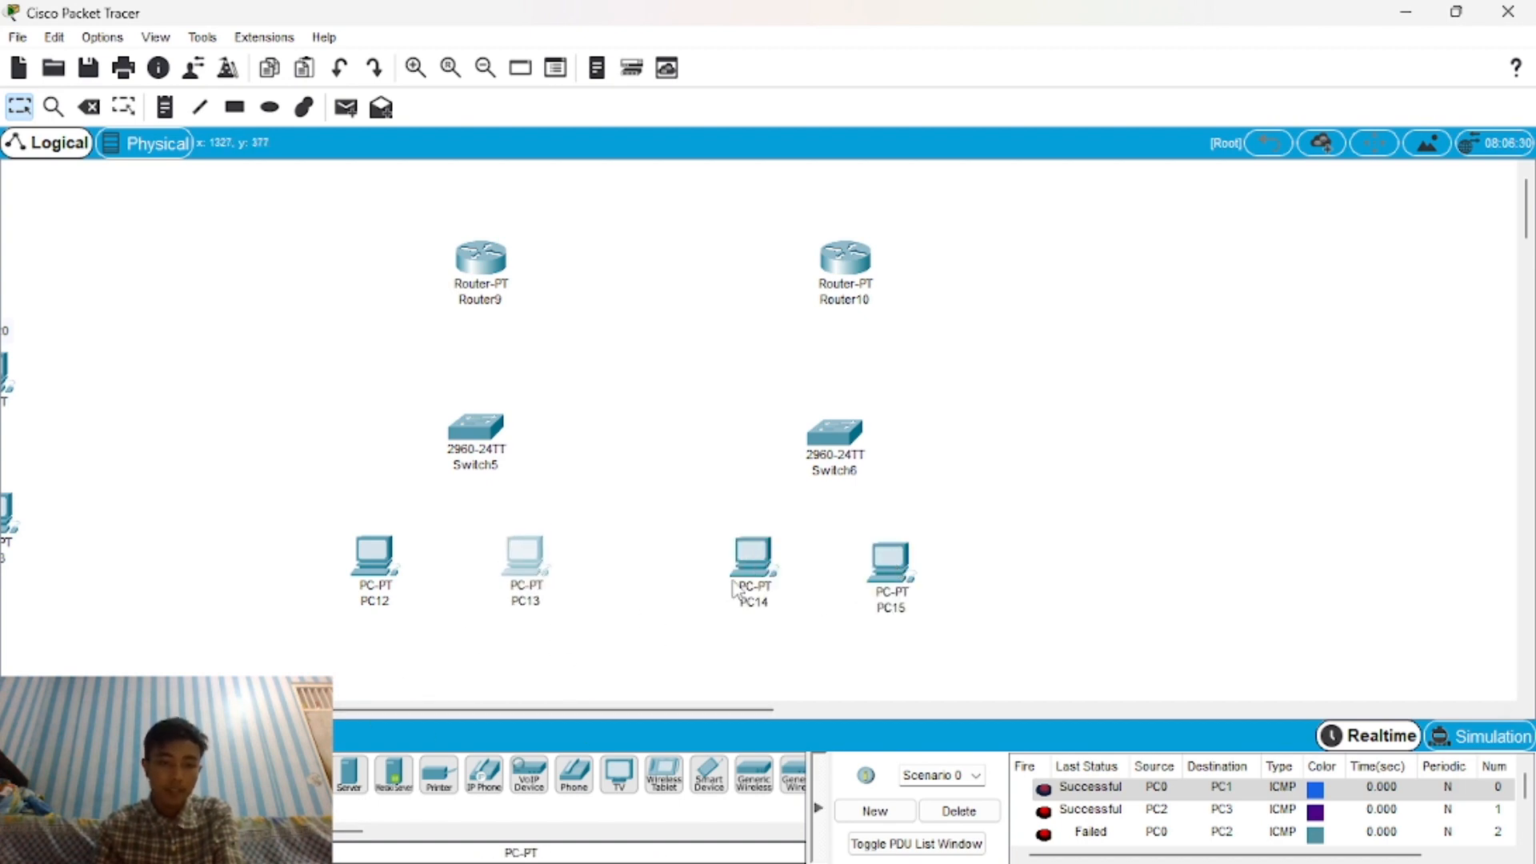
pyautogui.moveTo(898, 576); pyautogui.dragTo(904, 570)
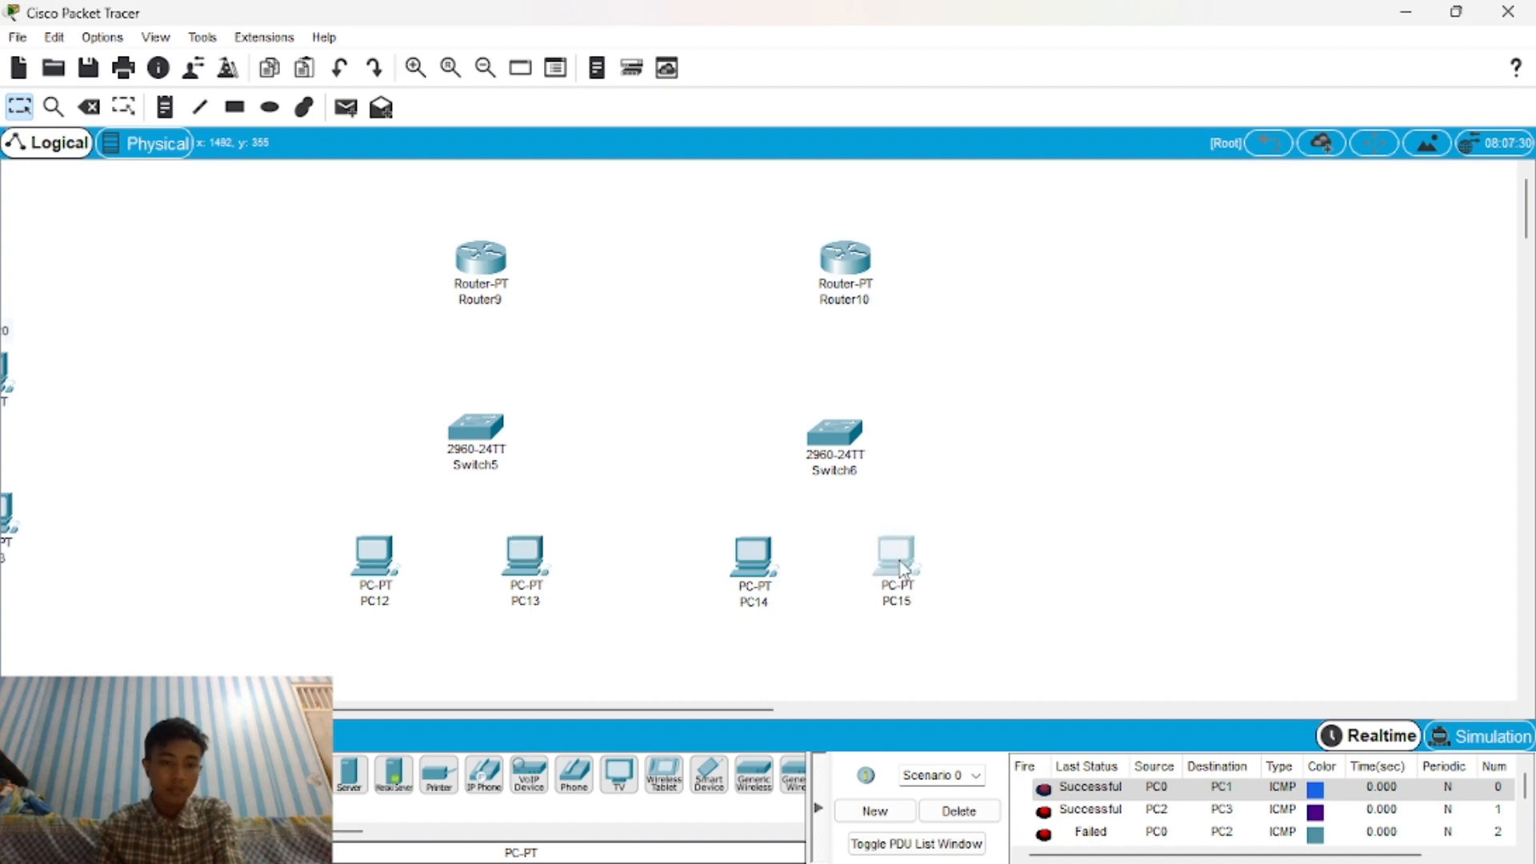
# Connect Switch5 FastEthernet0/1 to Router9 FastEthernet0/0 with a copper straight-through cable.
pyautogui.click(96, 773)
pyautogui.click(134, 773)
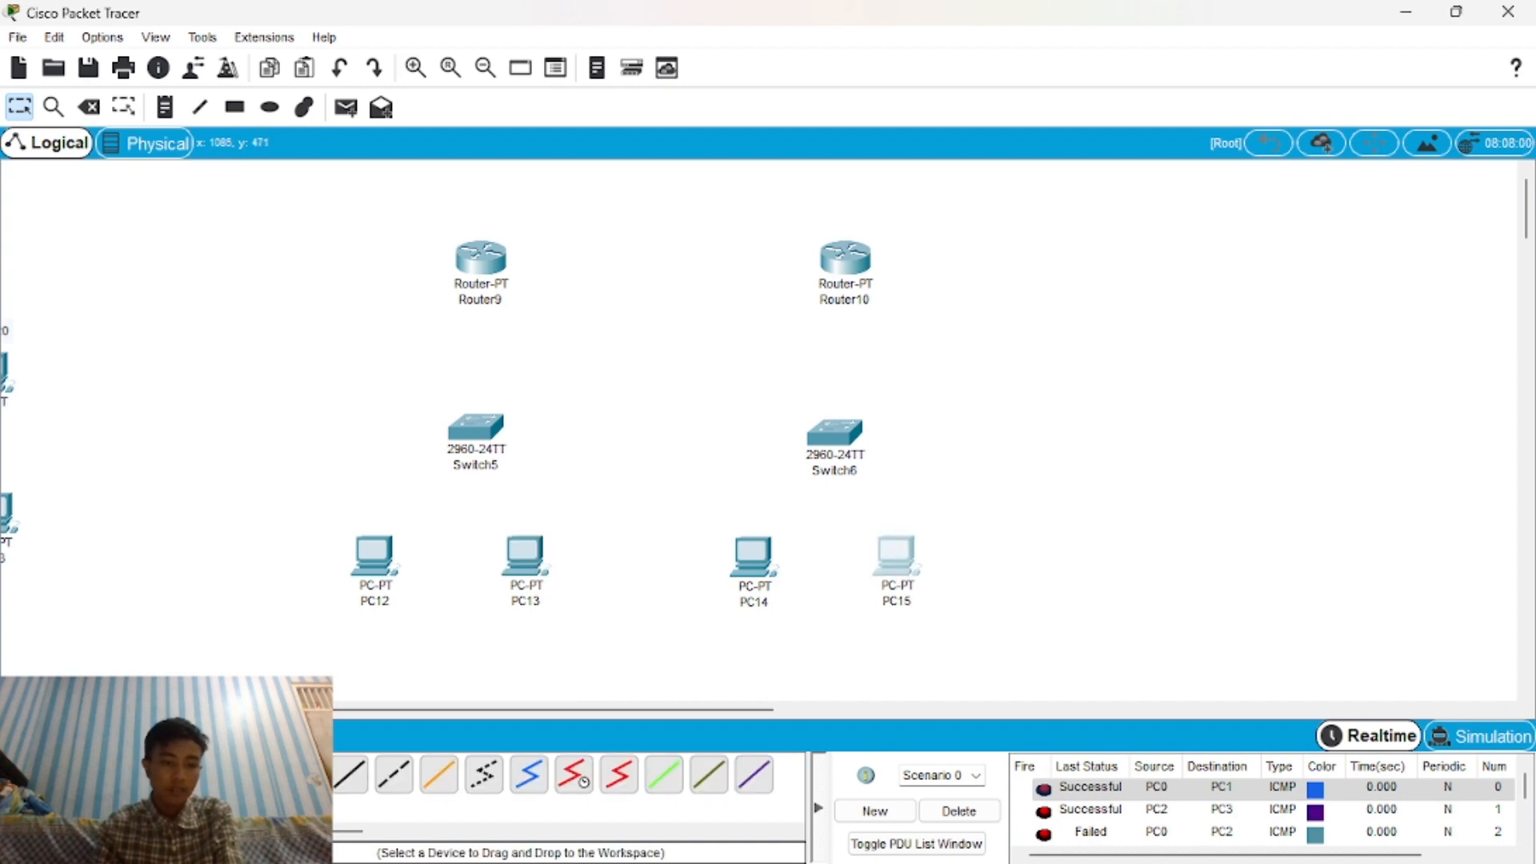
pyautogui.click(349, 776)
pyautogui.click(478, 432)
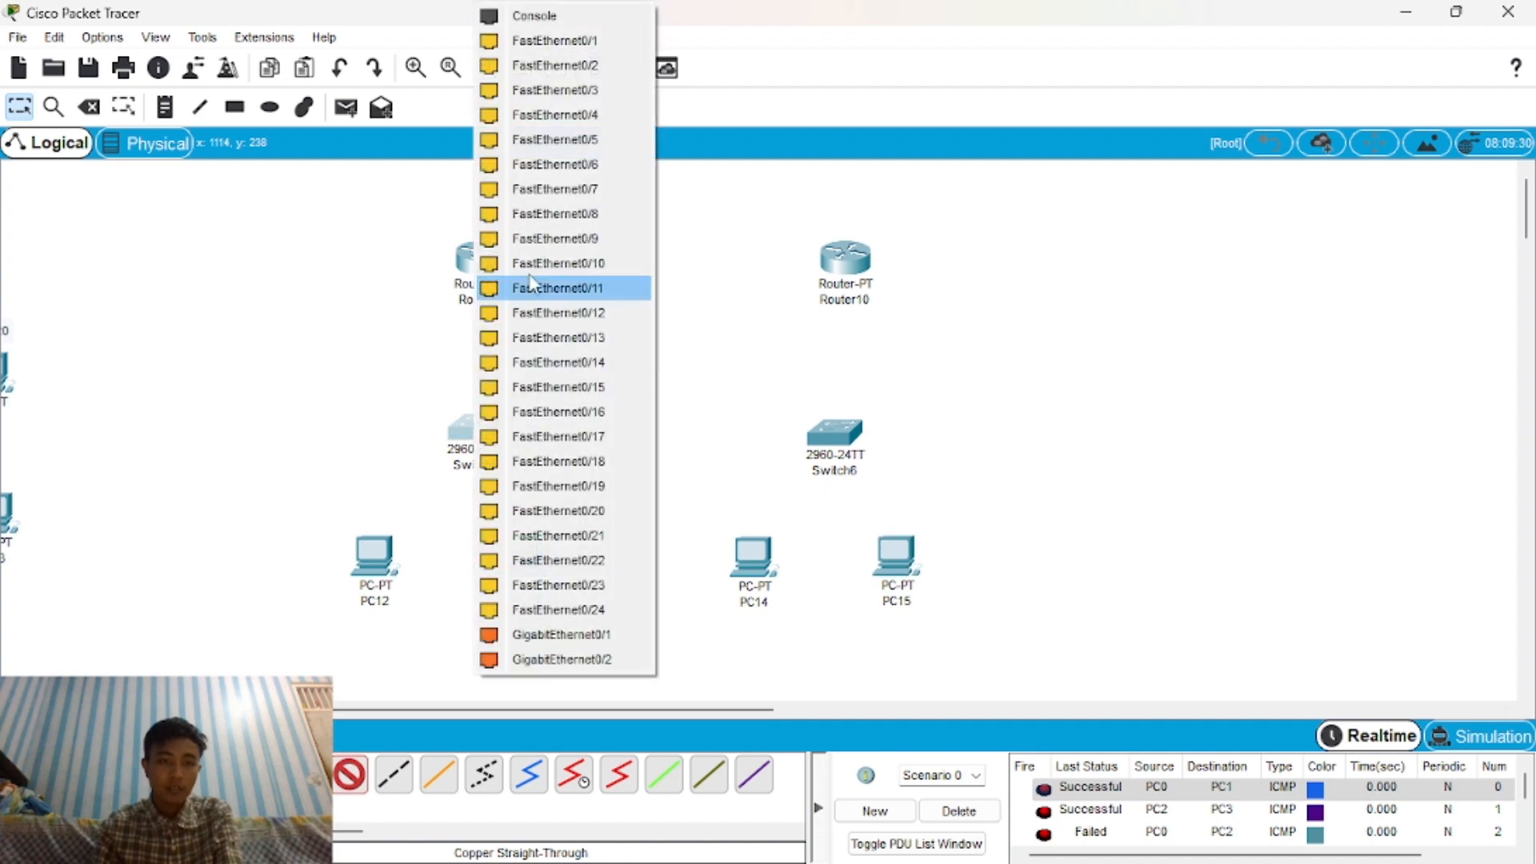
pyautogui.click(560, 40)
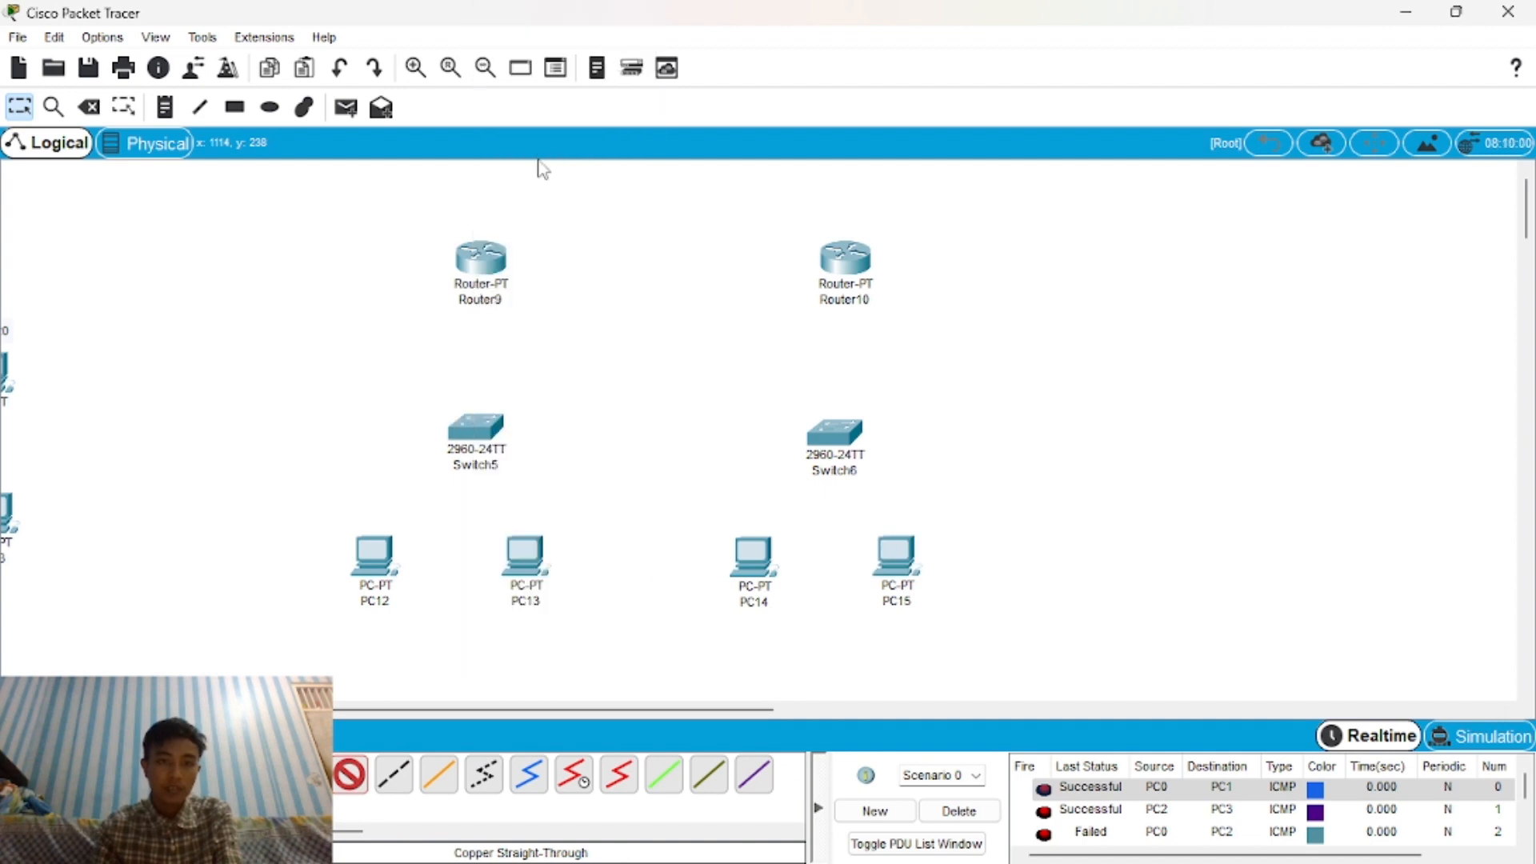
pyautogui.click(483, 260)
pyautogui.click(560, 324)
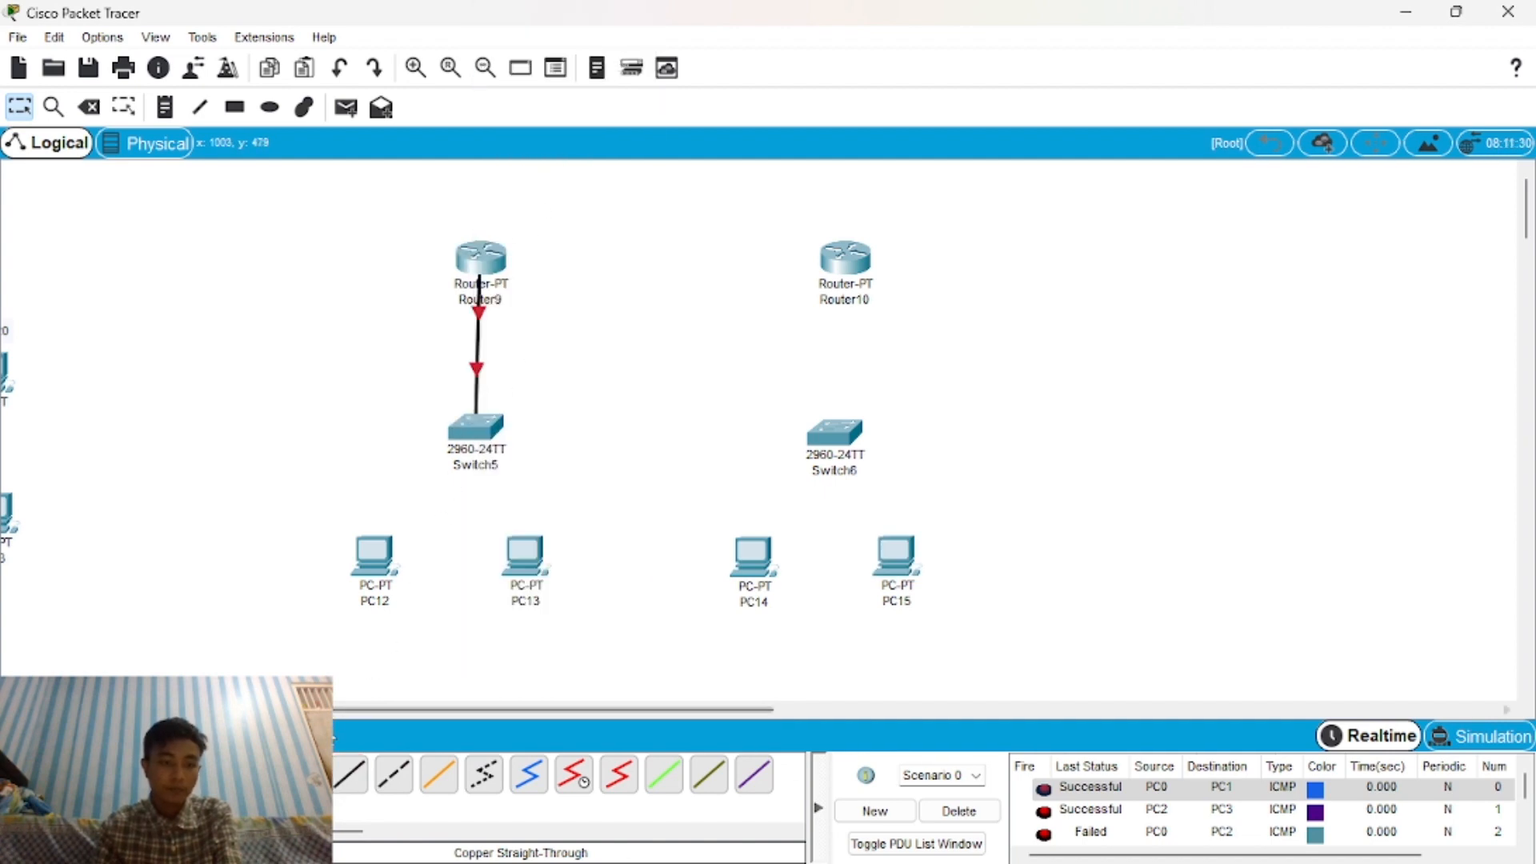
# Connect Switch5 FastEthernet0/2 to PC12 FastEthernet0 with a copper straight-through cable.
pyautogui.click(352, 788)
pyautogui.click(377, 564)
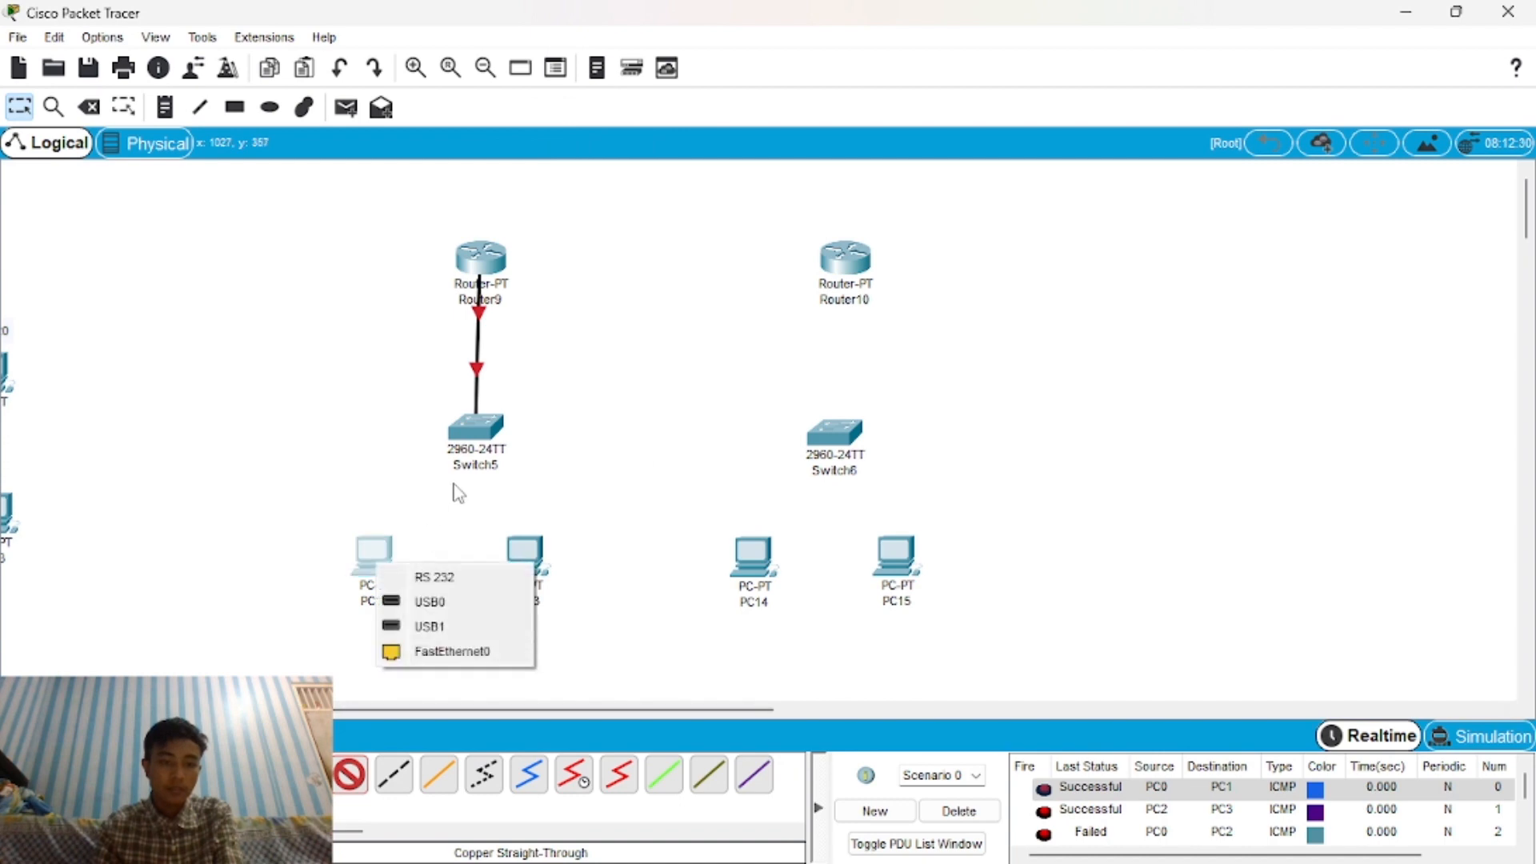
pyautogui.click(482, 453)
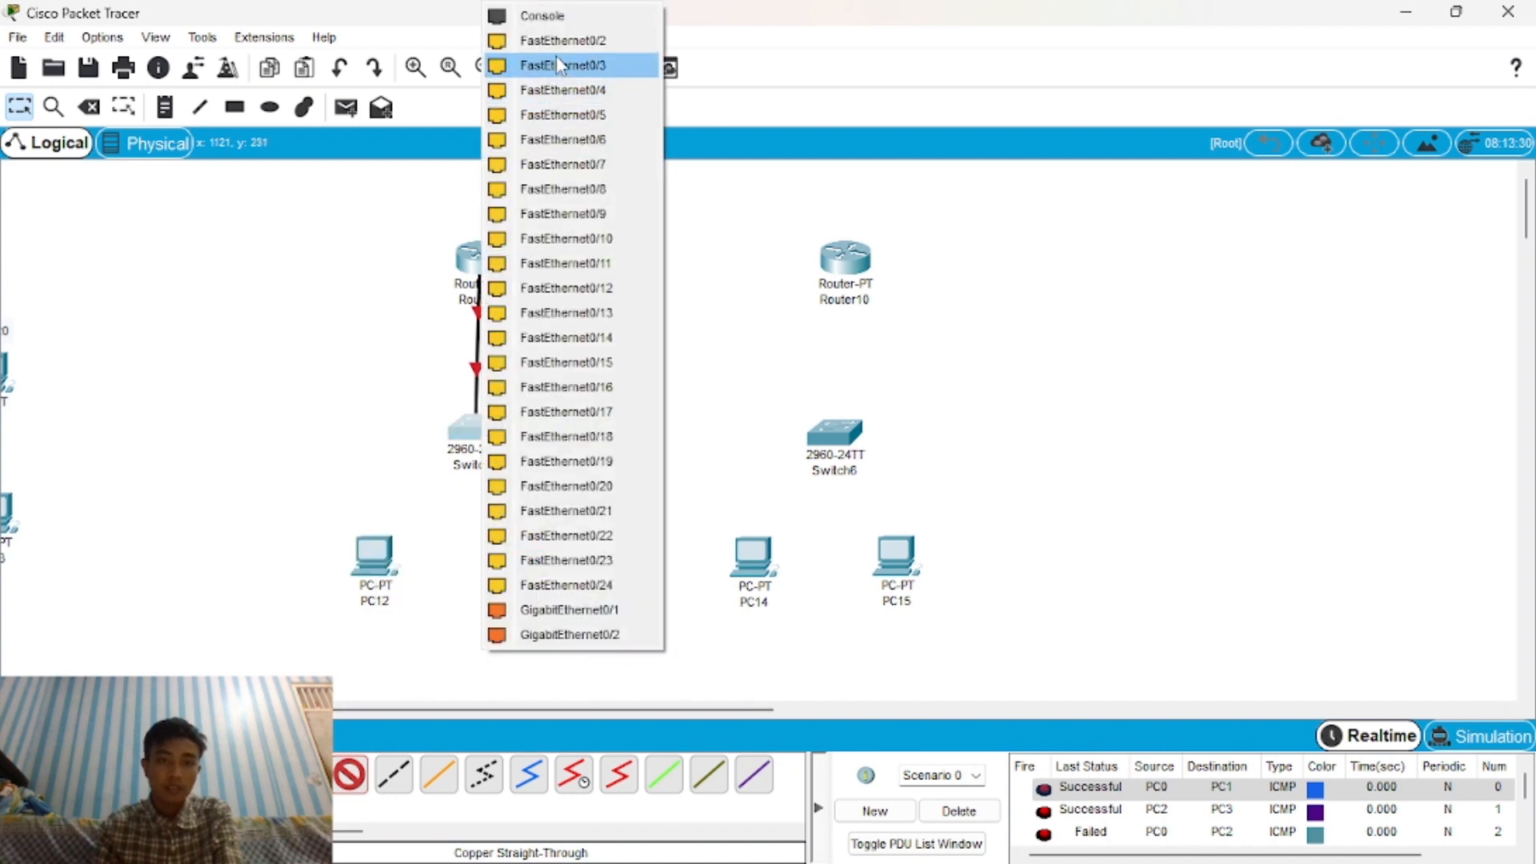
pyautogui.click(577, 38)
pyautogui.click(373, 550)
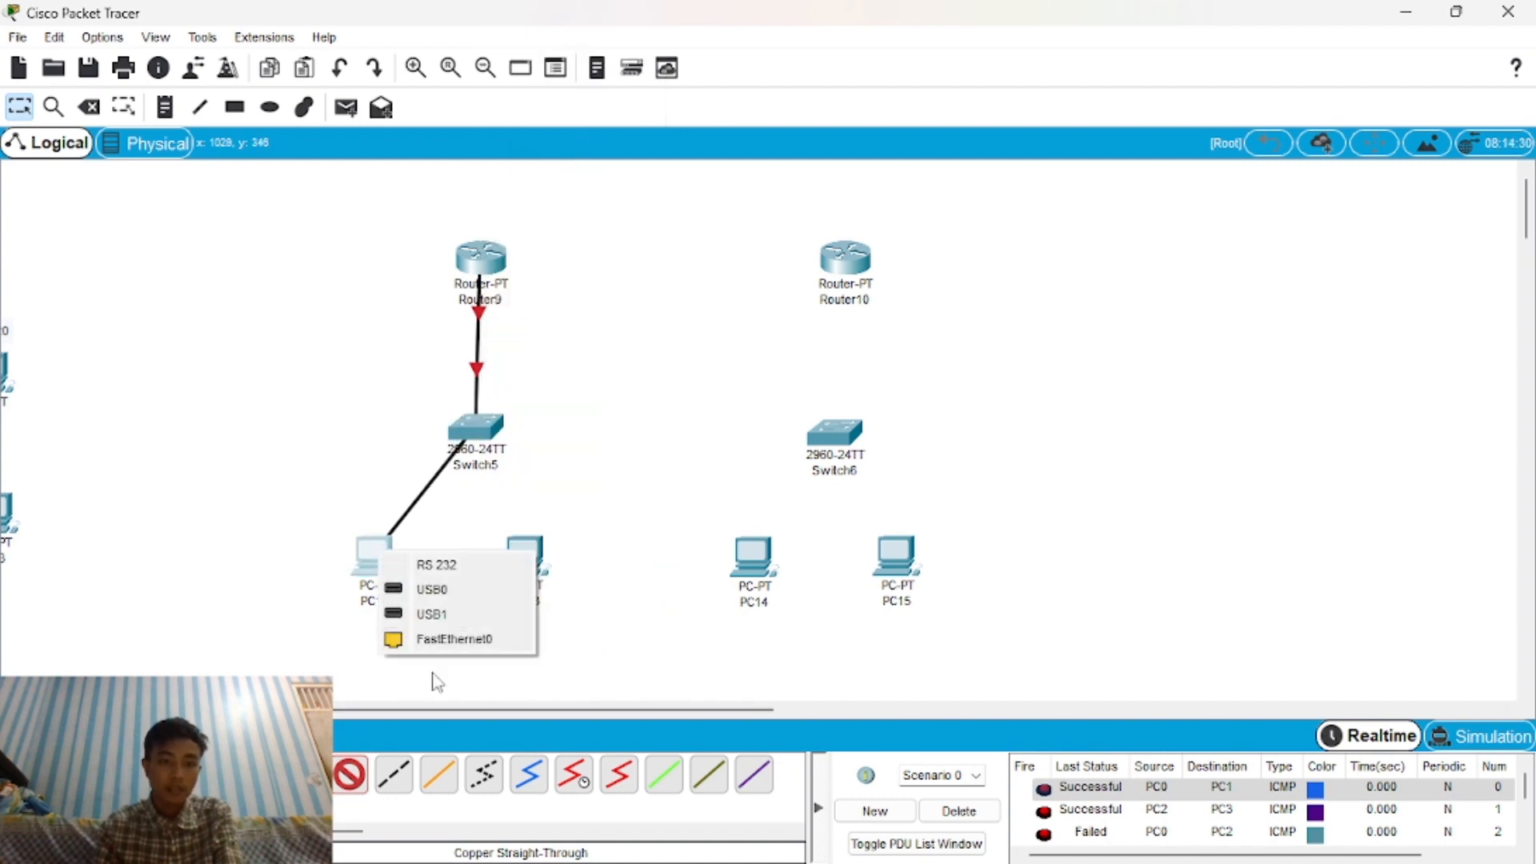
pyautogui.click(441, 652)
# Connect Switch5 FastEthernet0/3 to PC13 FastEthernet0 with a copper straight-through cable.
pyautogui.click(350, 788)
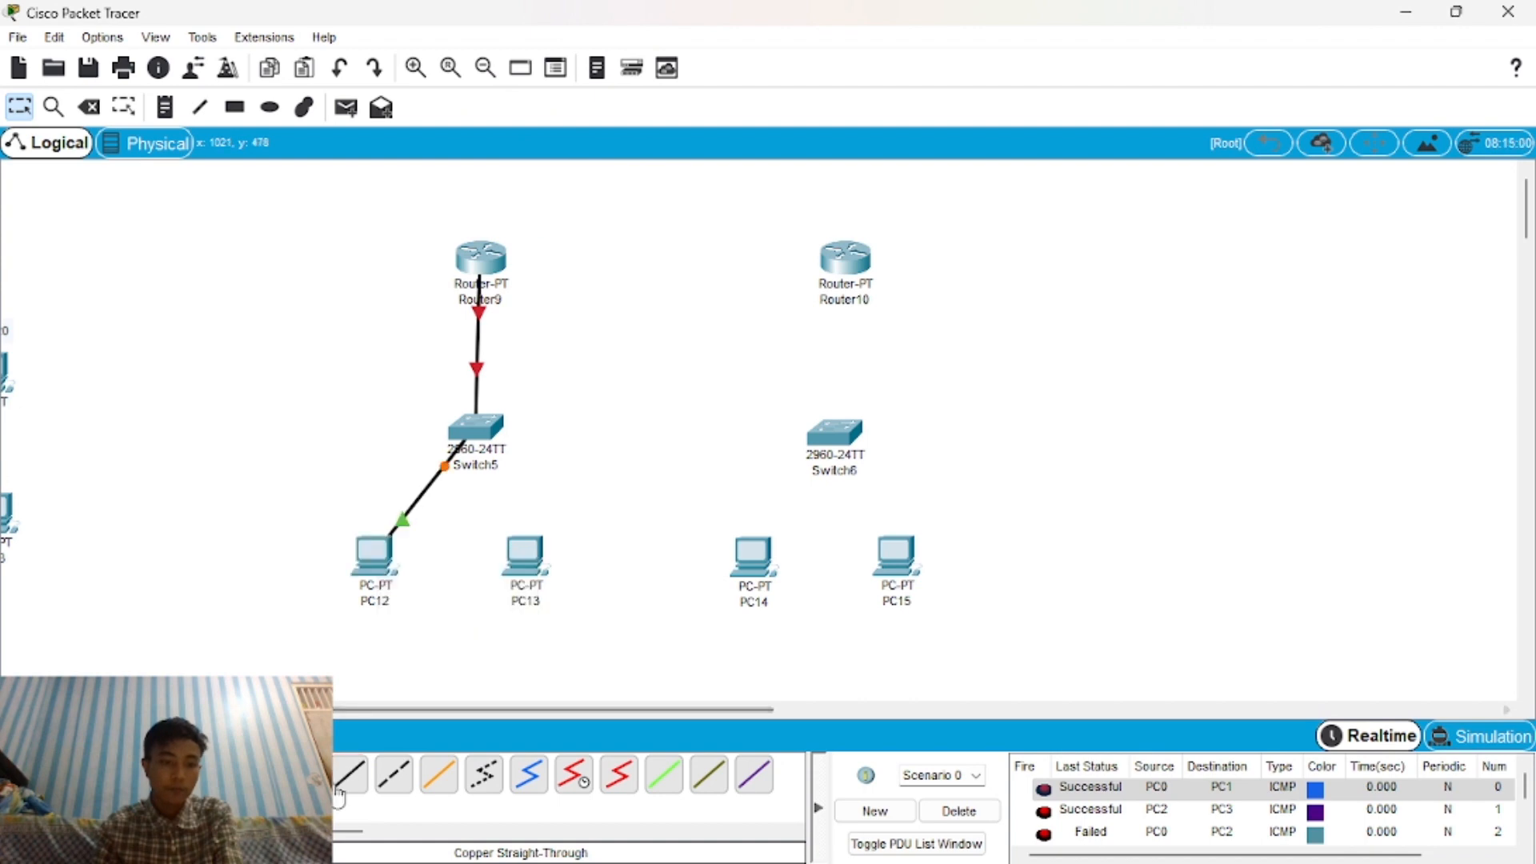
pyautogui.click(488, 432)
pyautogui.click(572, 42)
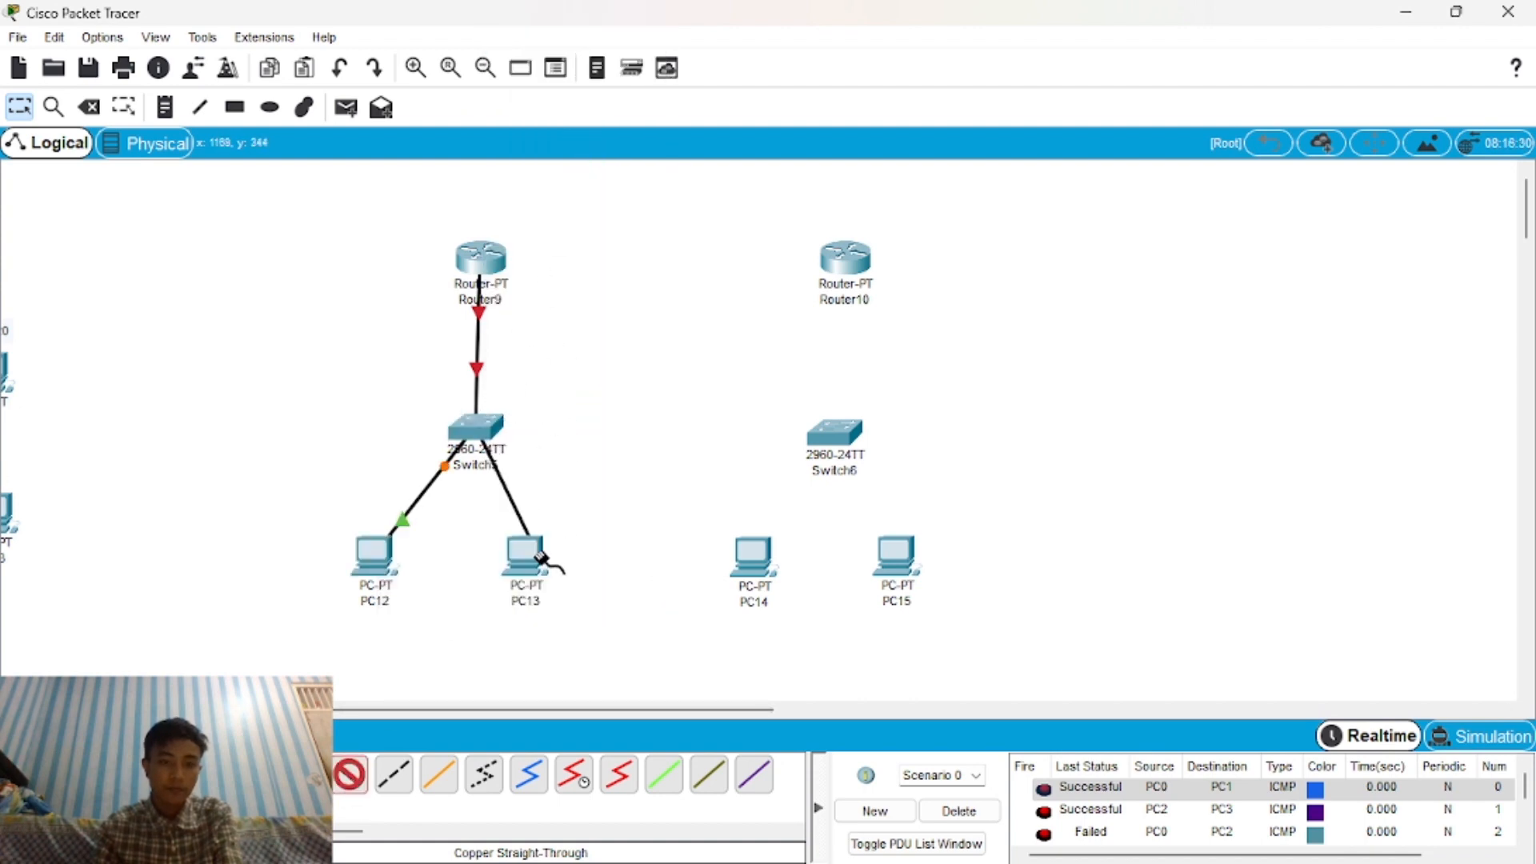
pyautogui.click(573, 550)
pyautogui.click(580, 638)
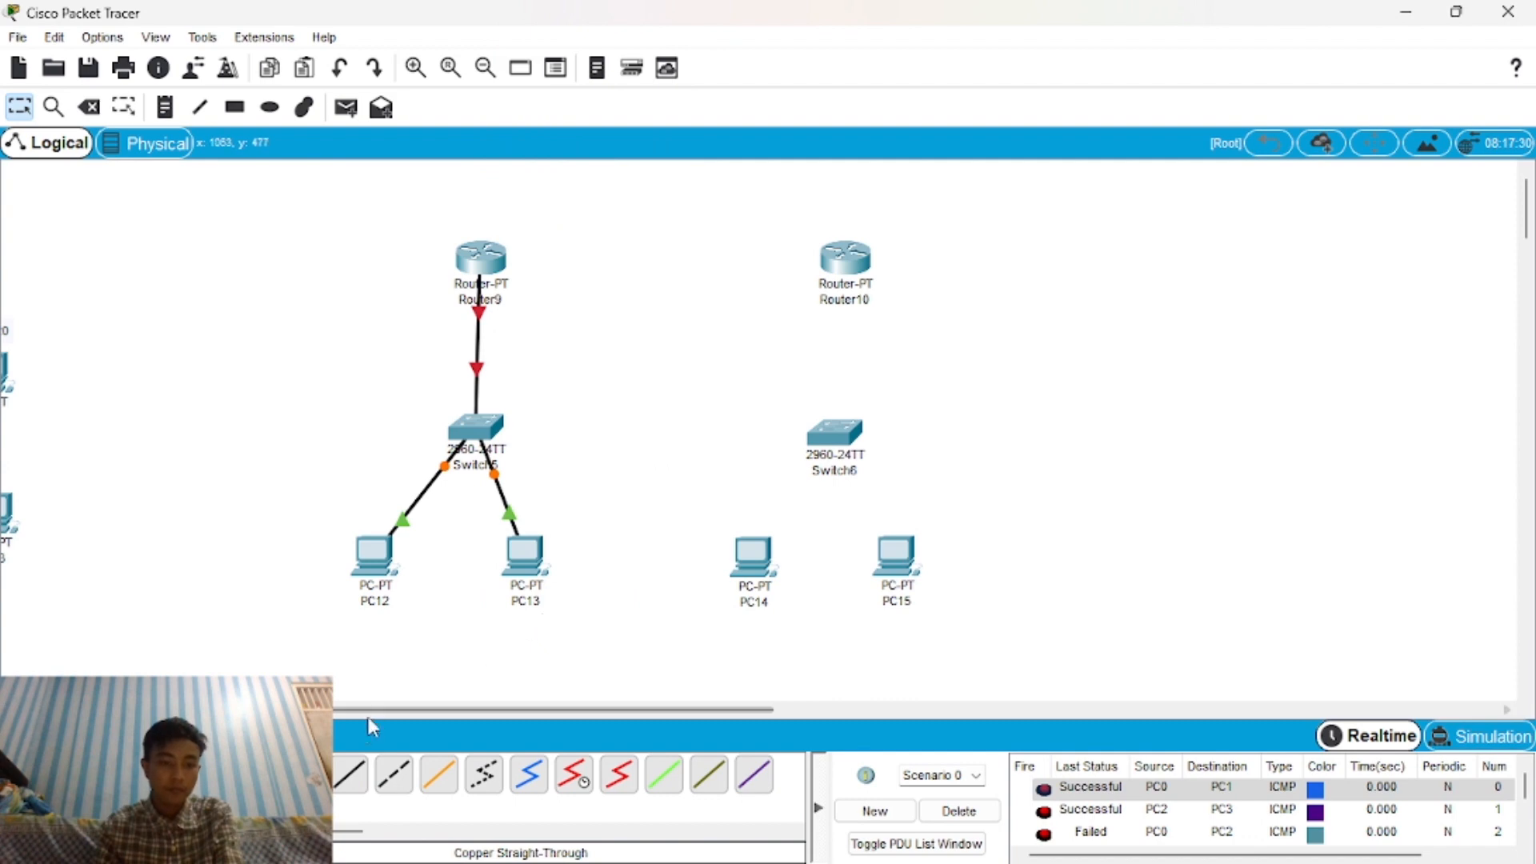
# Connect Switch6 FastEthernet0/1 to Router10 FastEthernet0/0 with a copper straight-through cable.
pyautogui.click(361, 788)
pyautogui.click(838, 434)
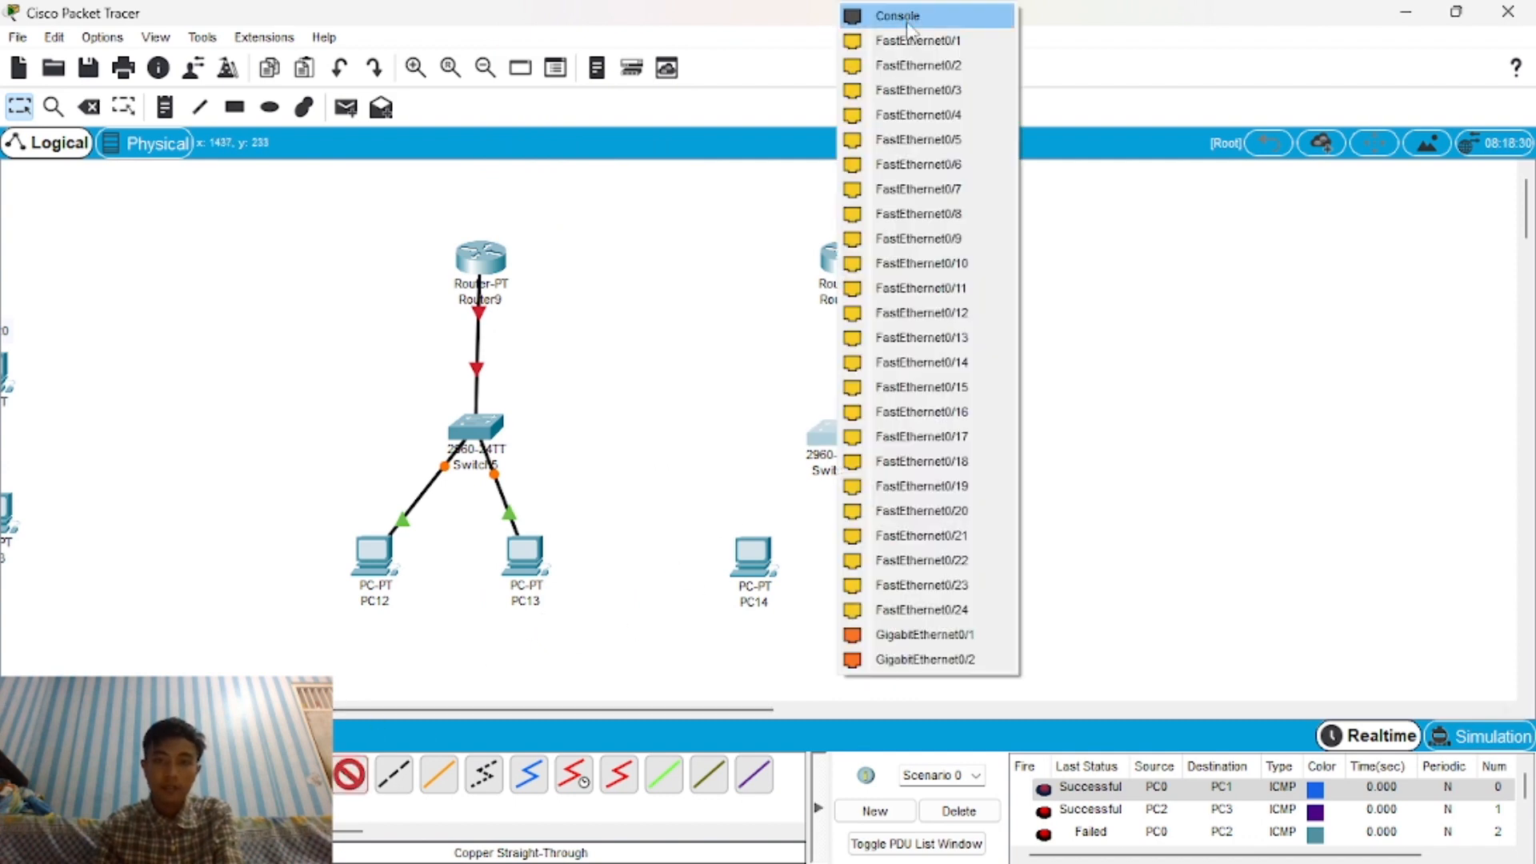
pyautogui.click(910, 42)
pyautogui.click(846, 256)
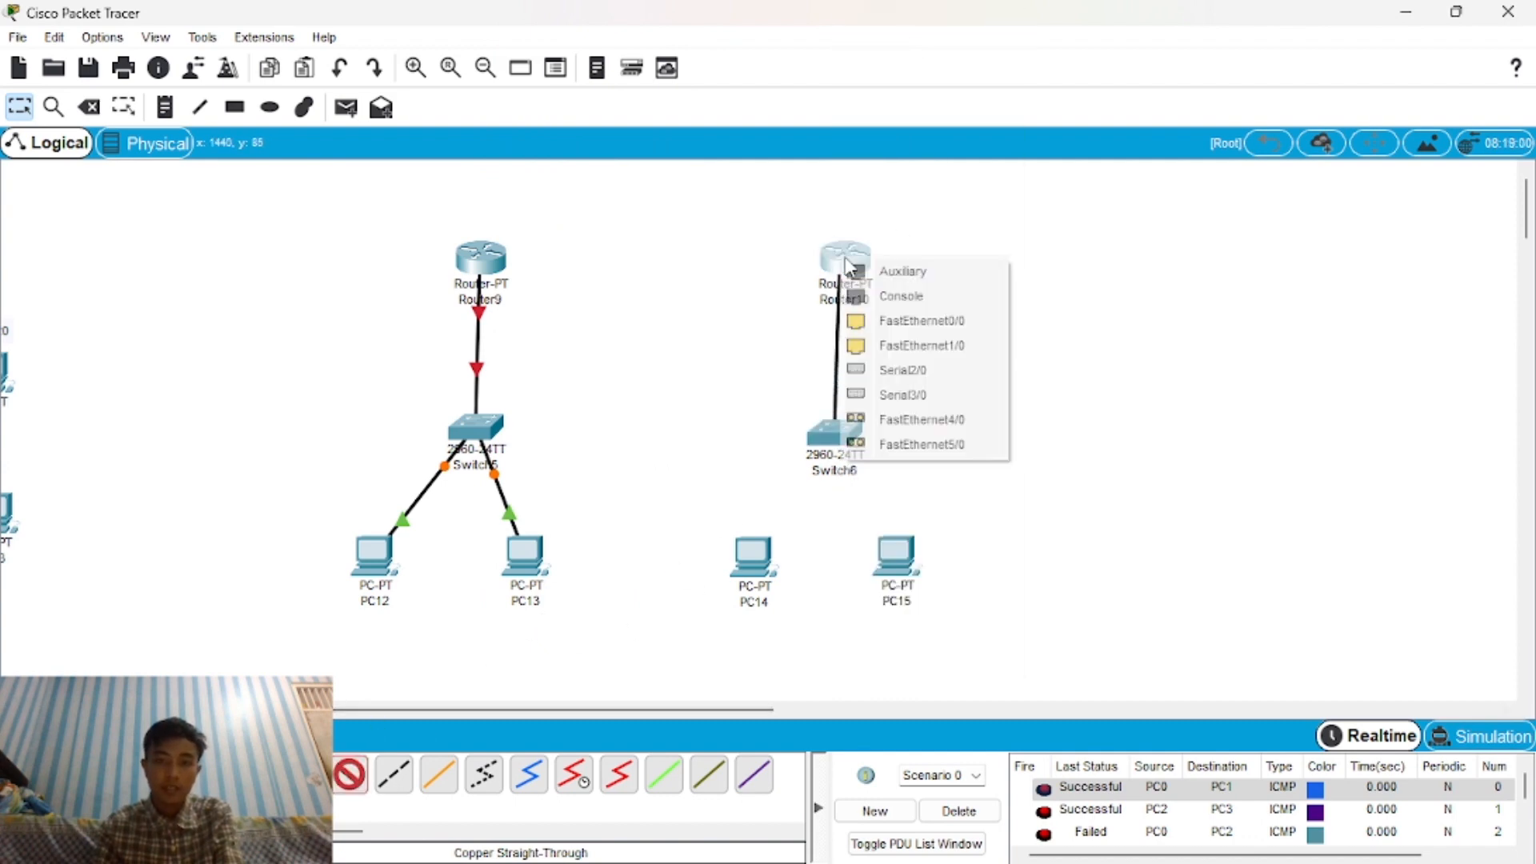
pyautogui.click(858, 321)
# Connect a free FastEthernet port of Switch6 to PC14 FastEthernet0 with a copper straight-through cable.
pyautogui.click(352, 775)
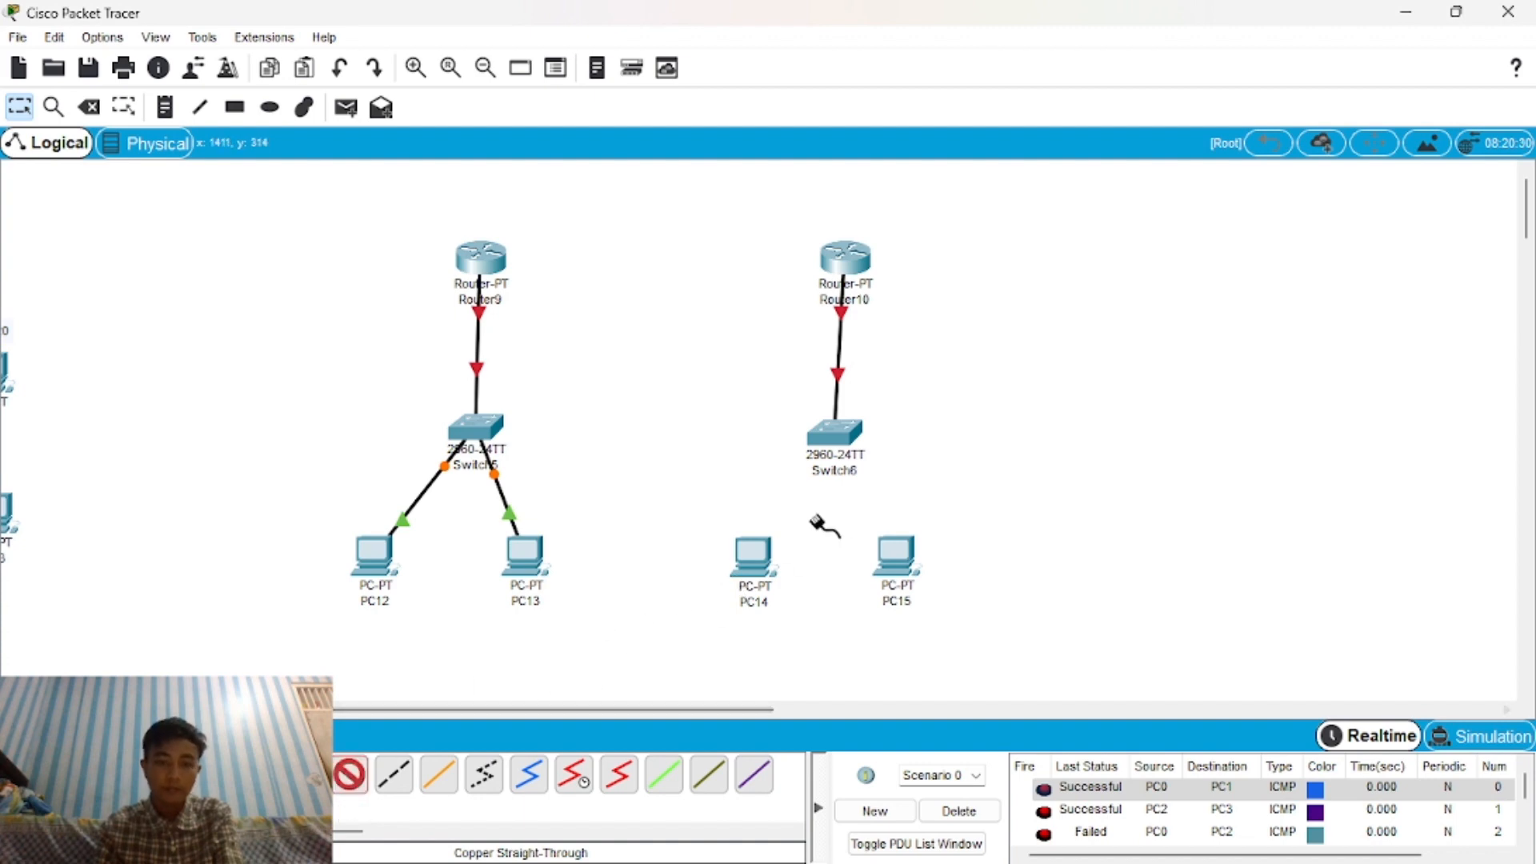
pyautogui.click(836, 432)
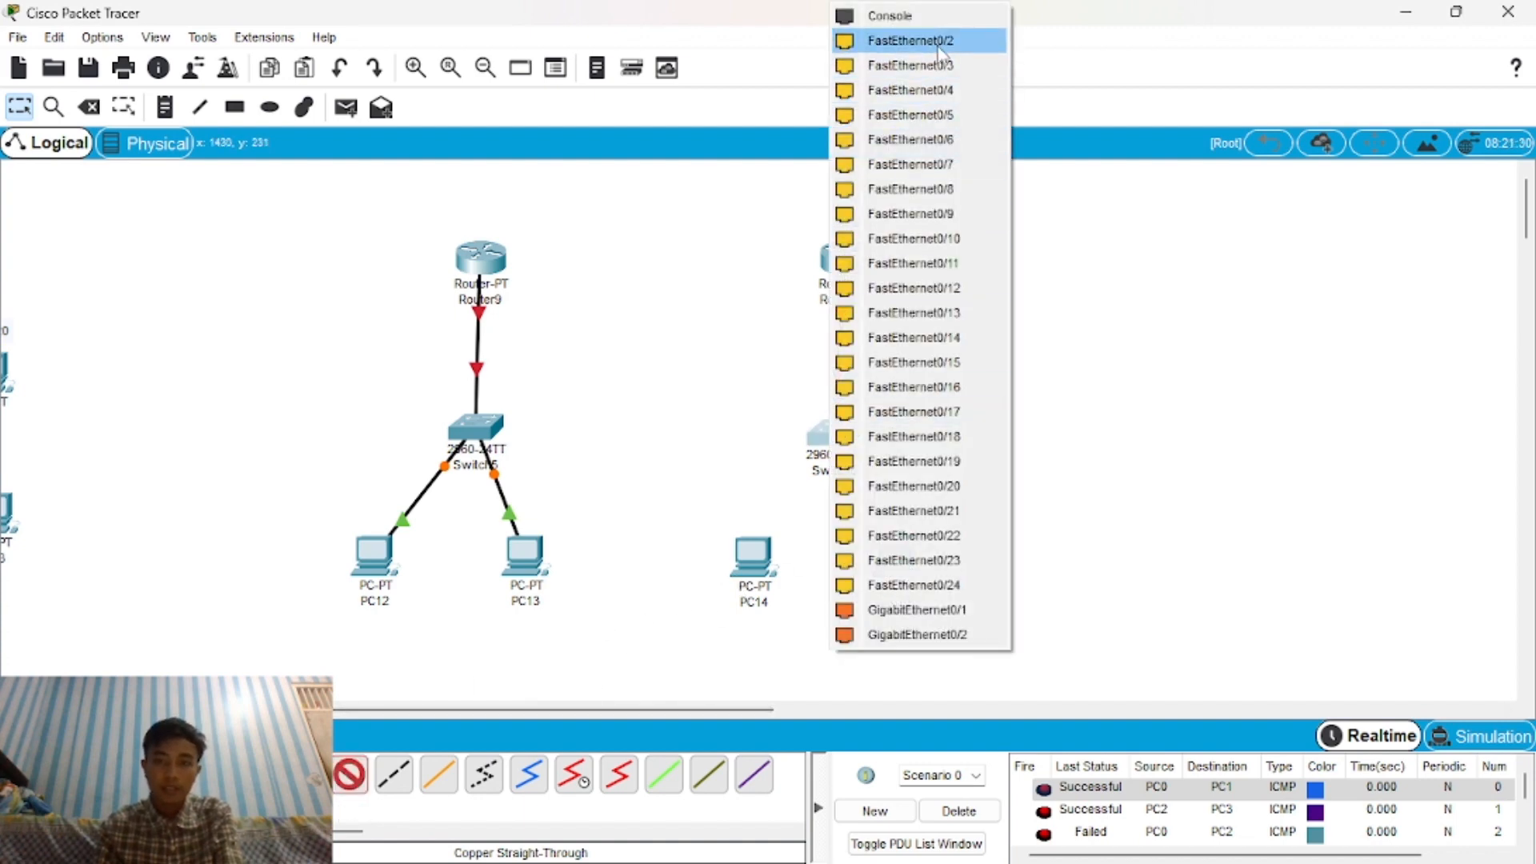
pyautogui.click(912, 58)
pyautogui.click(768, 560)
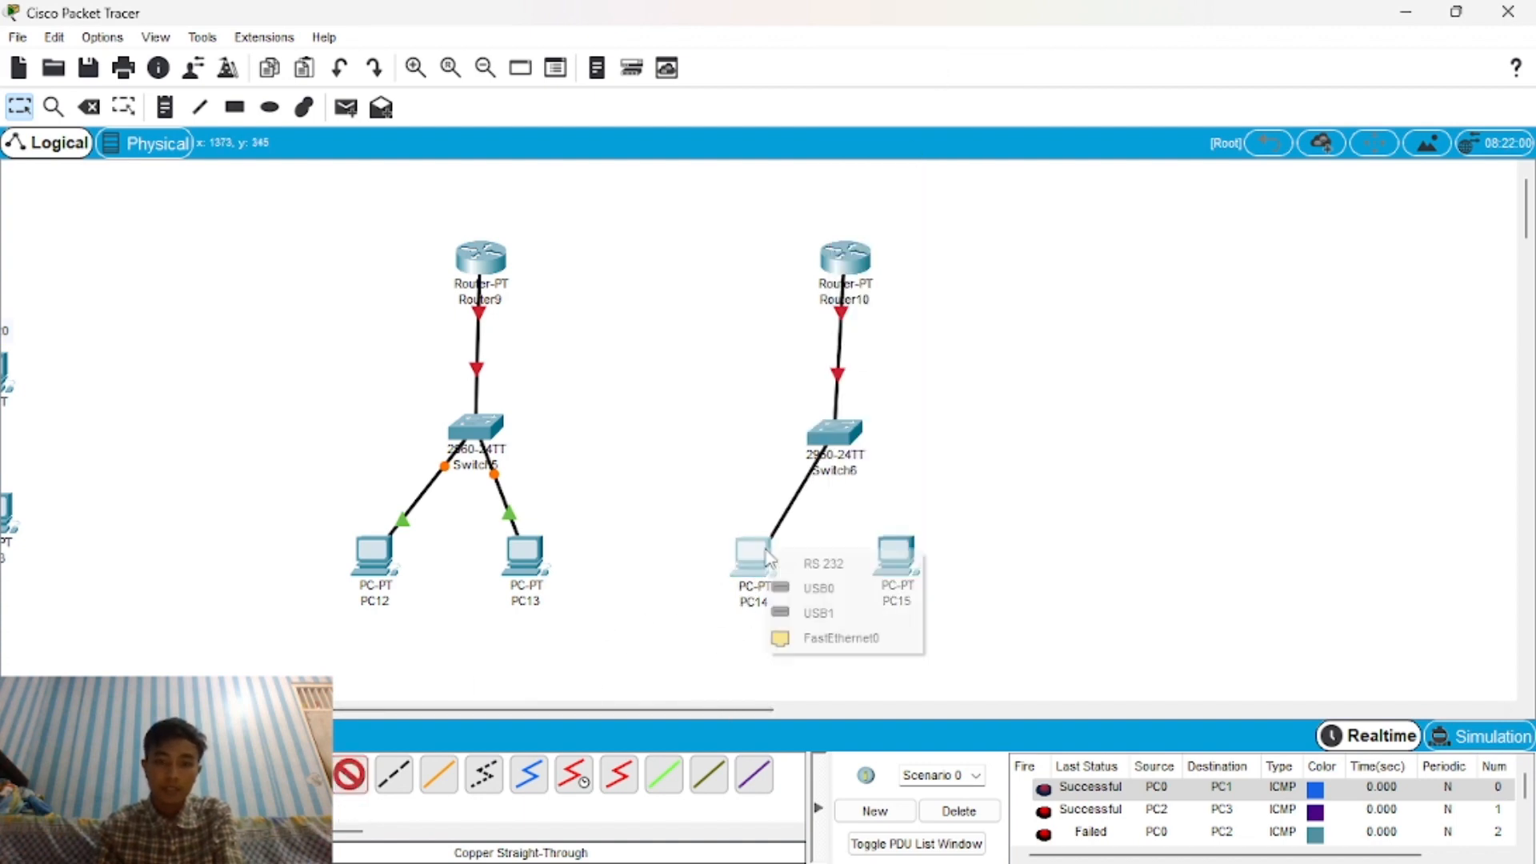
pyautogui.click(808, 638)
# Connect another free FastEthernet port of Switch6 to PC15 with a copper straight-through cable.
pyautogui.click(352, 775)
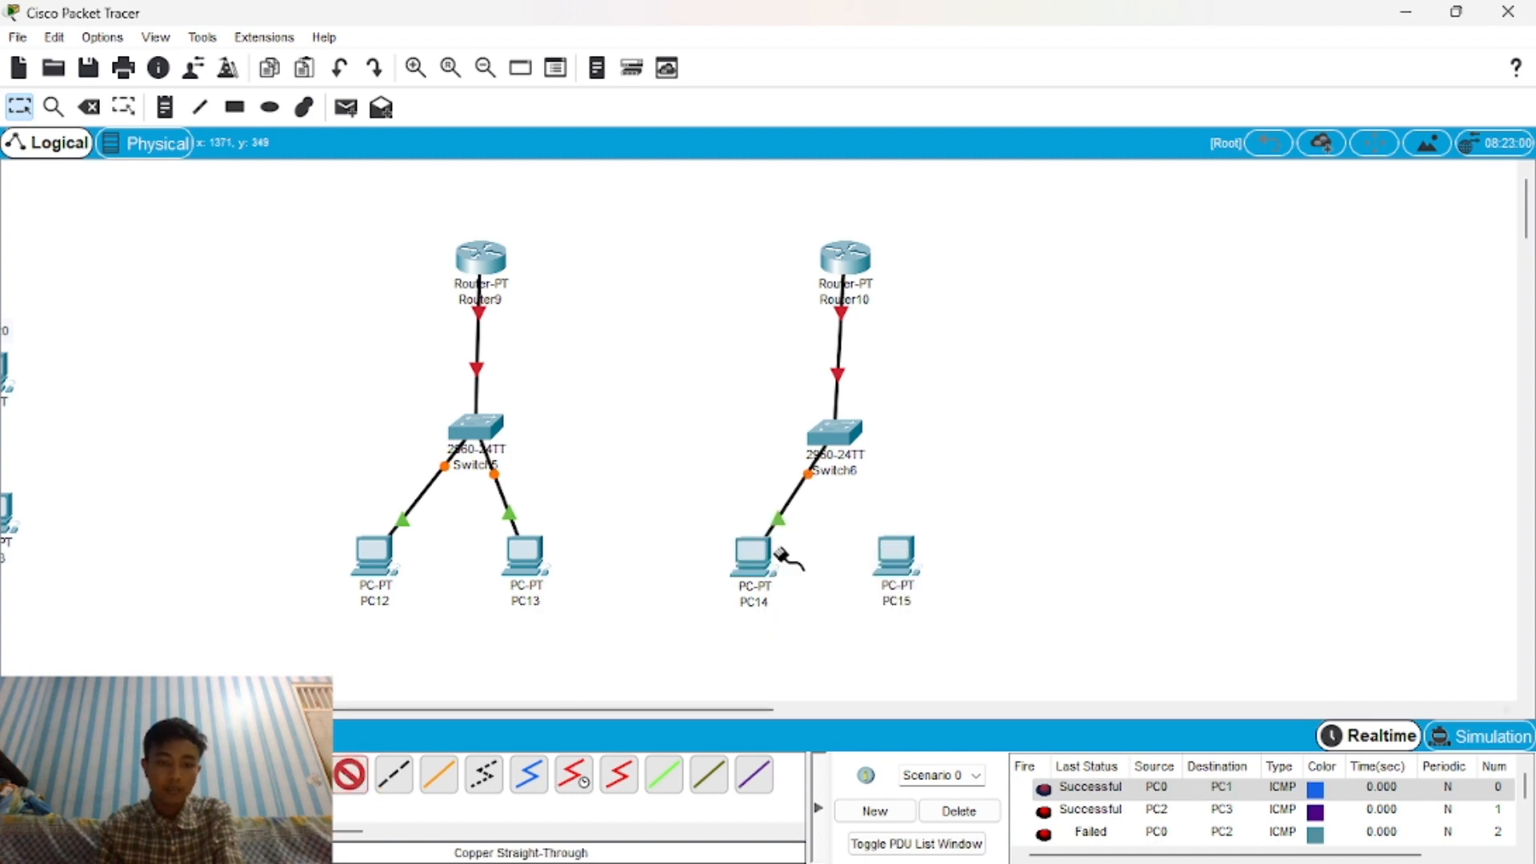
pyautogui.click(840, 444)
pyautogui.click(952, 43)
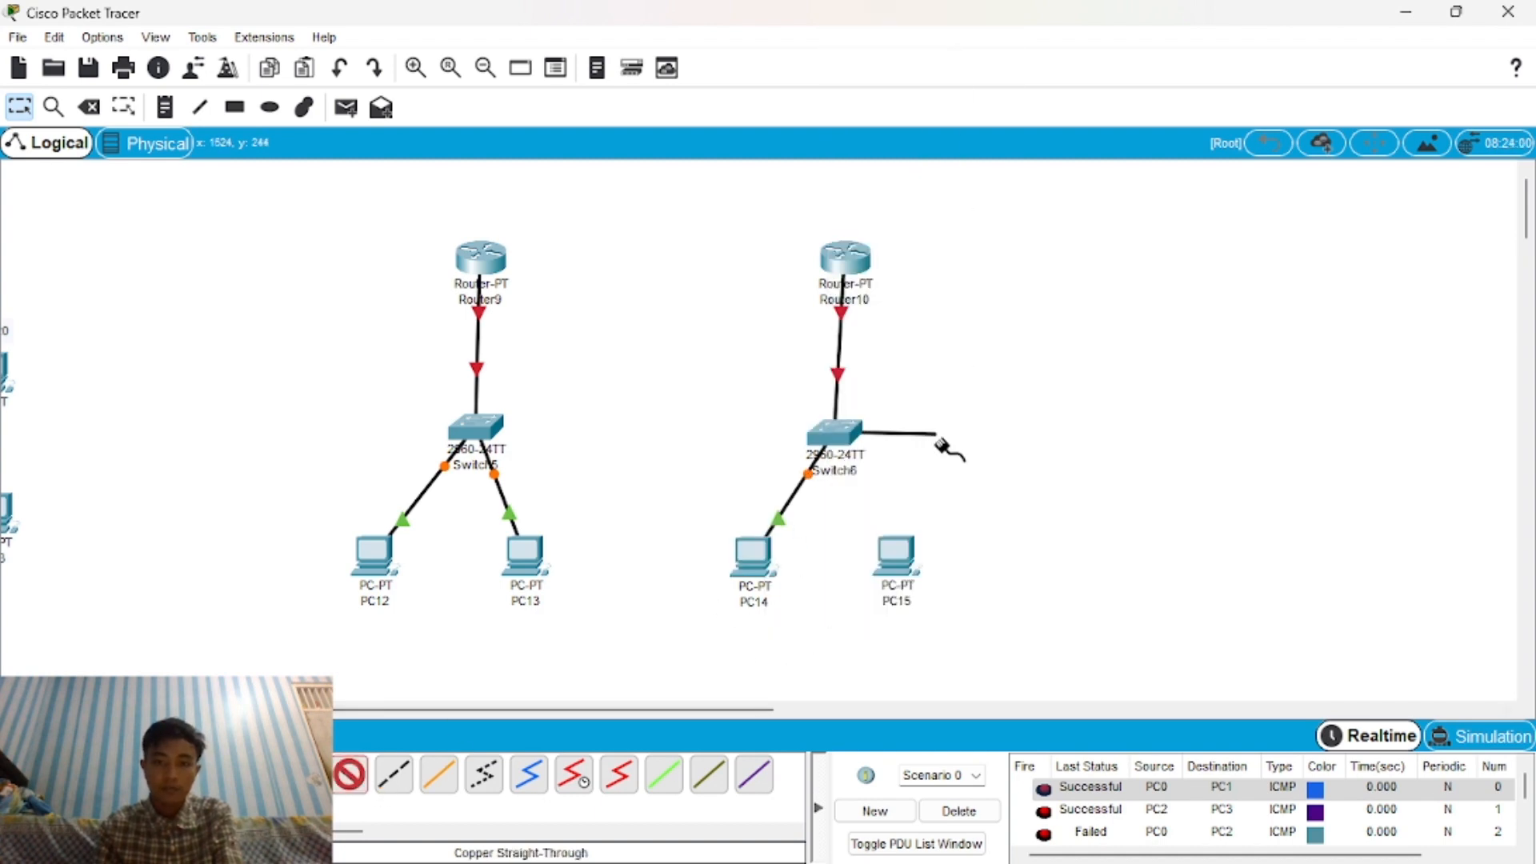
pyautogui.click(900, 552)
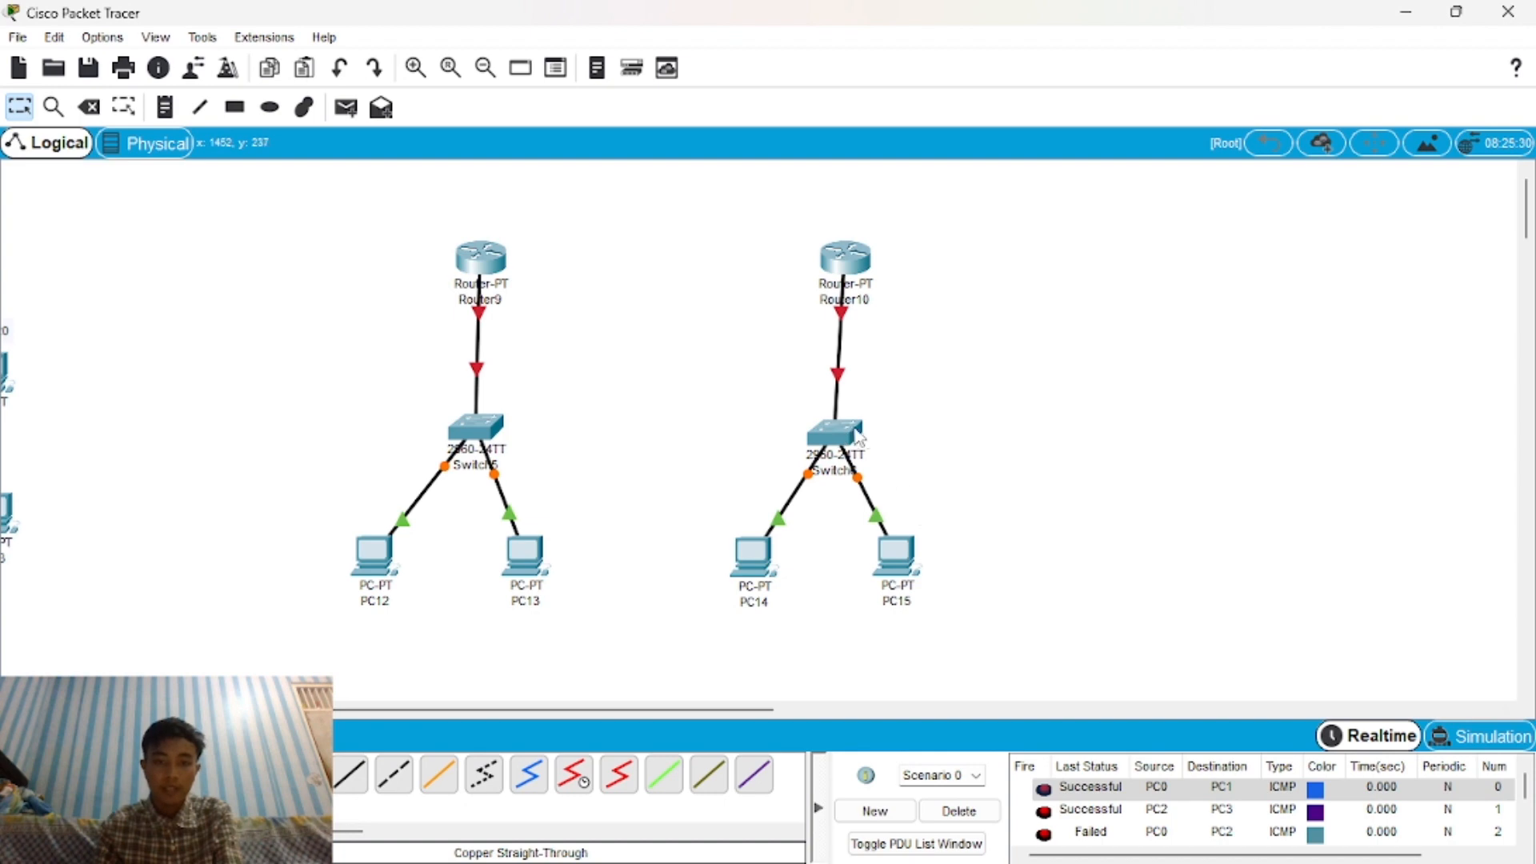
# Align Switch6 directly beneath Router10 and shift PC15 slightly to the right.
pyautogui.moveTo(843, 425); pyautogui.dragTo(853, 418)
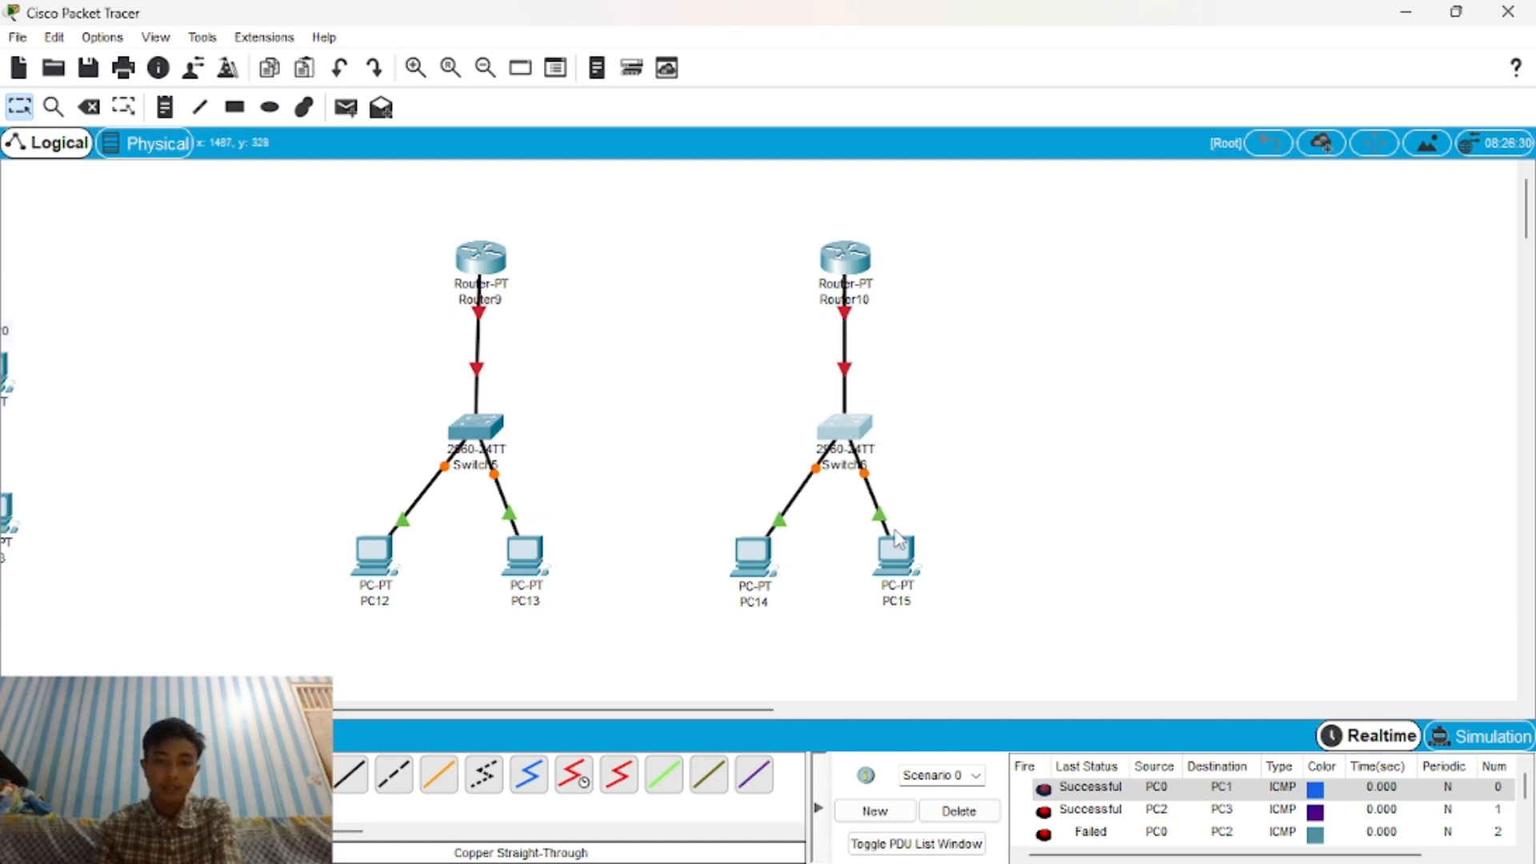
pyautogui.moveTo(896, 547); pyautogui.dragTo(908, 545)
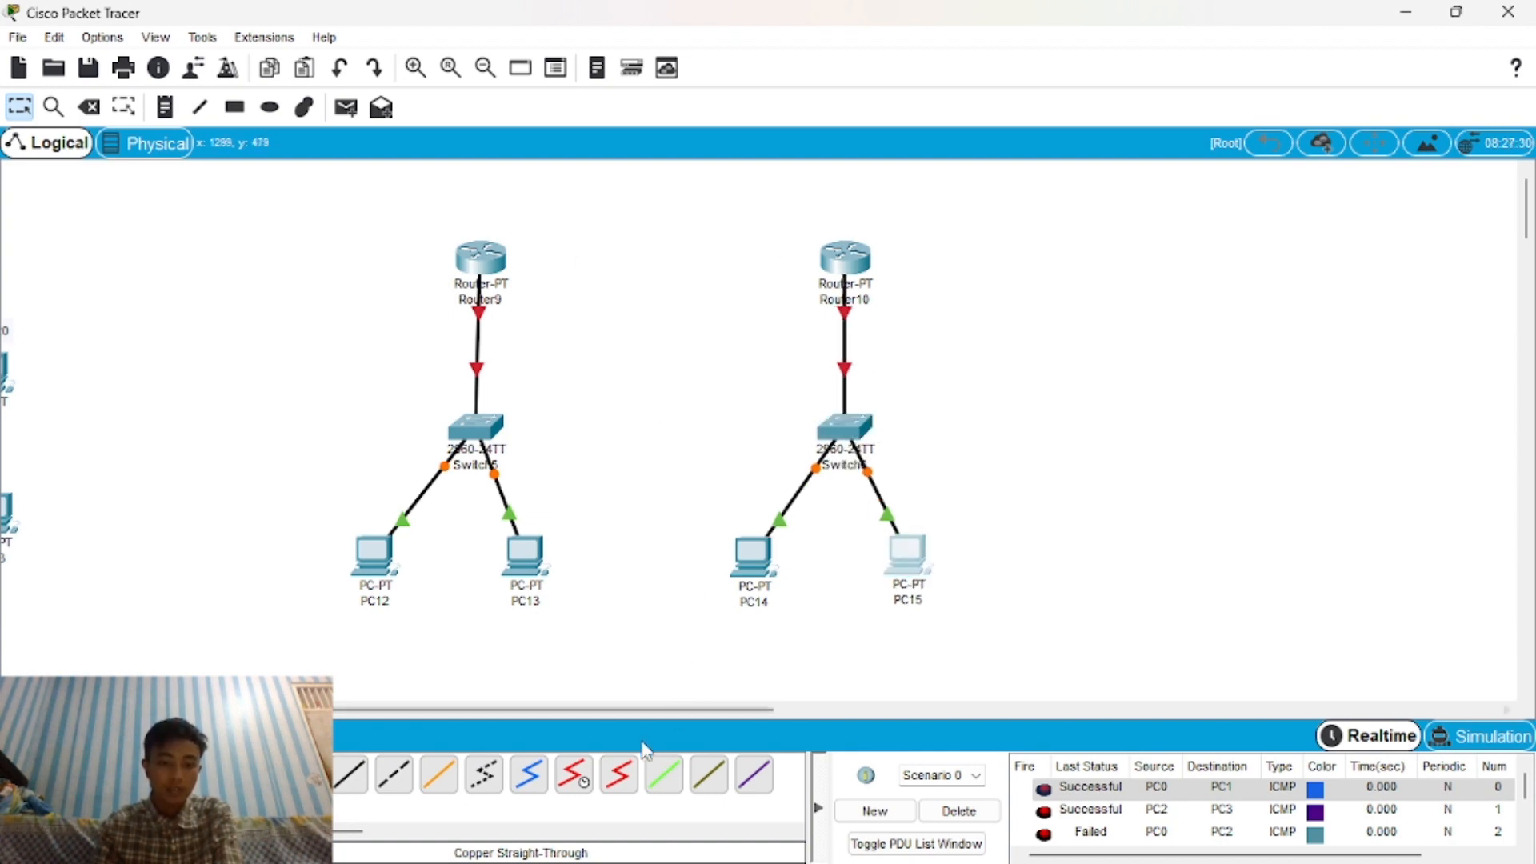
# Connect Router9 Serial2/0 to Router10 Serial2/0 with a Serial DTE cable.
pyautogui.click(632, 786)
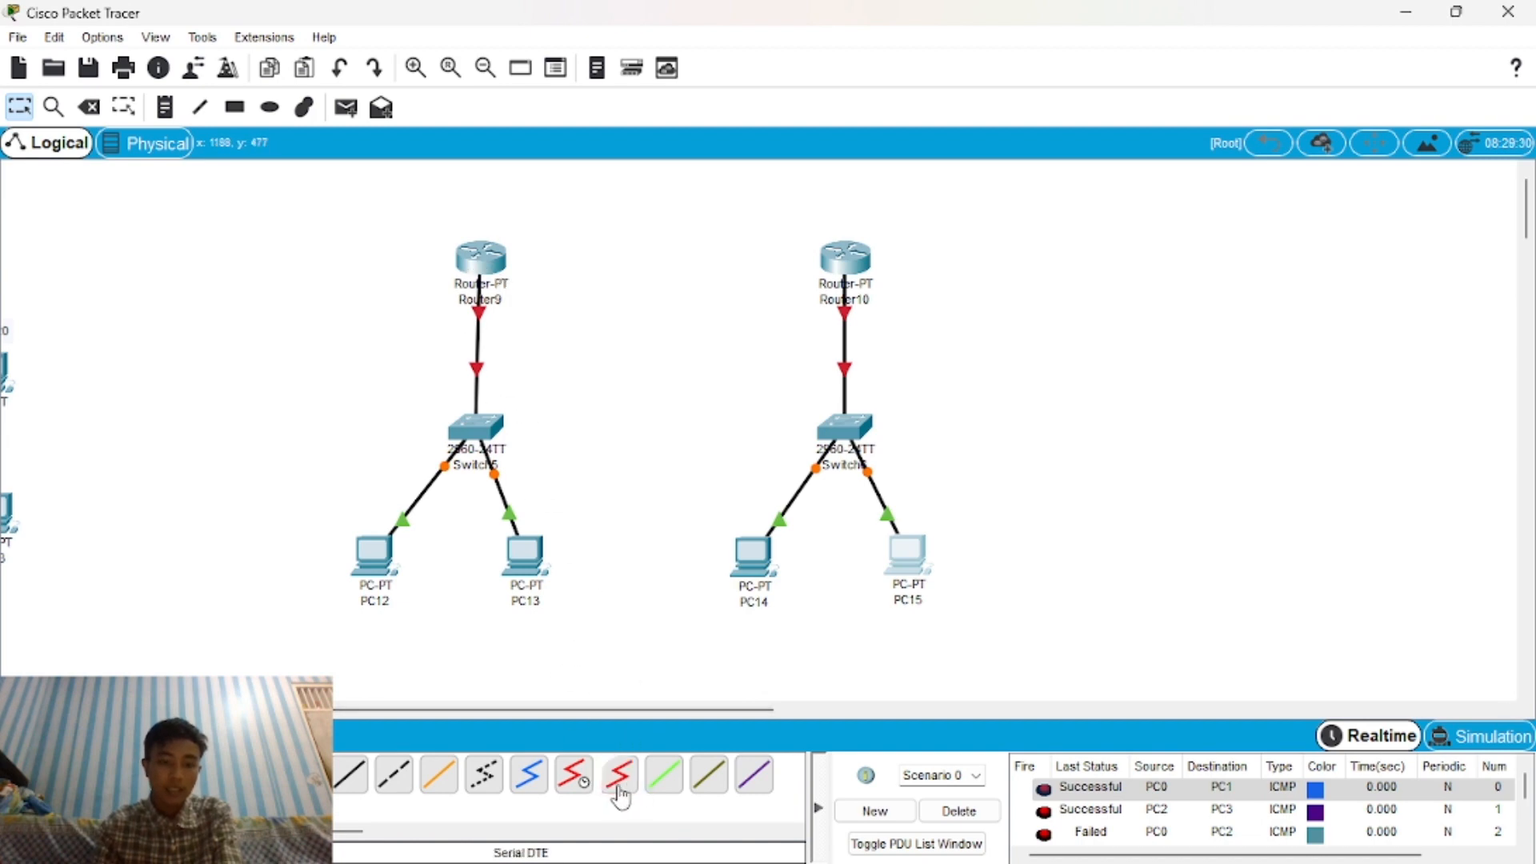
pyautogui.click(488, 257)
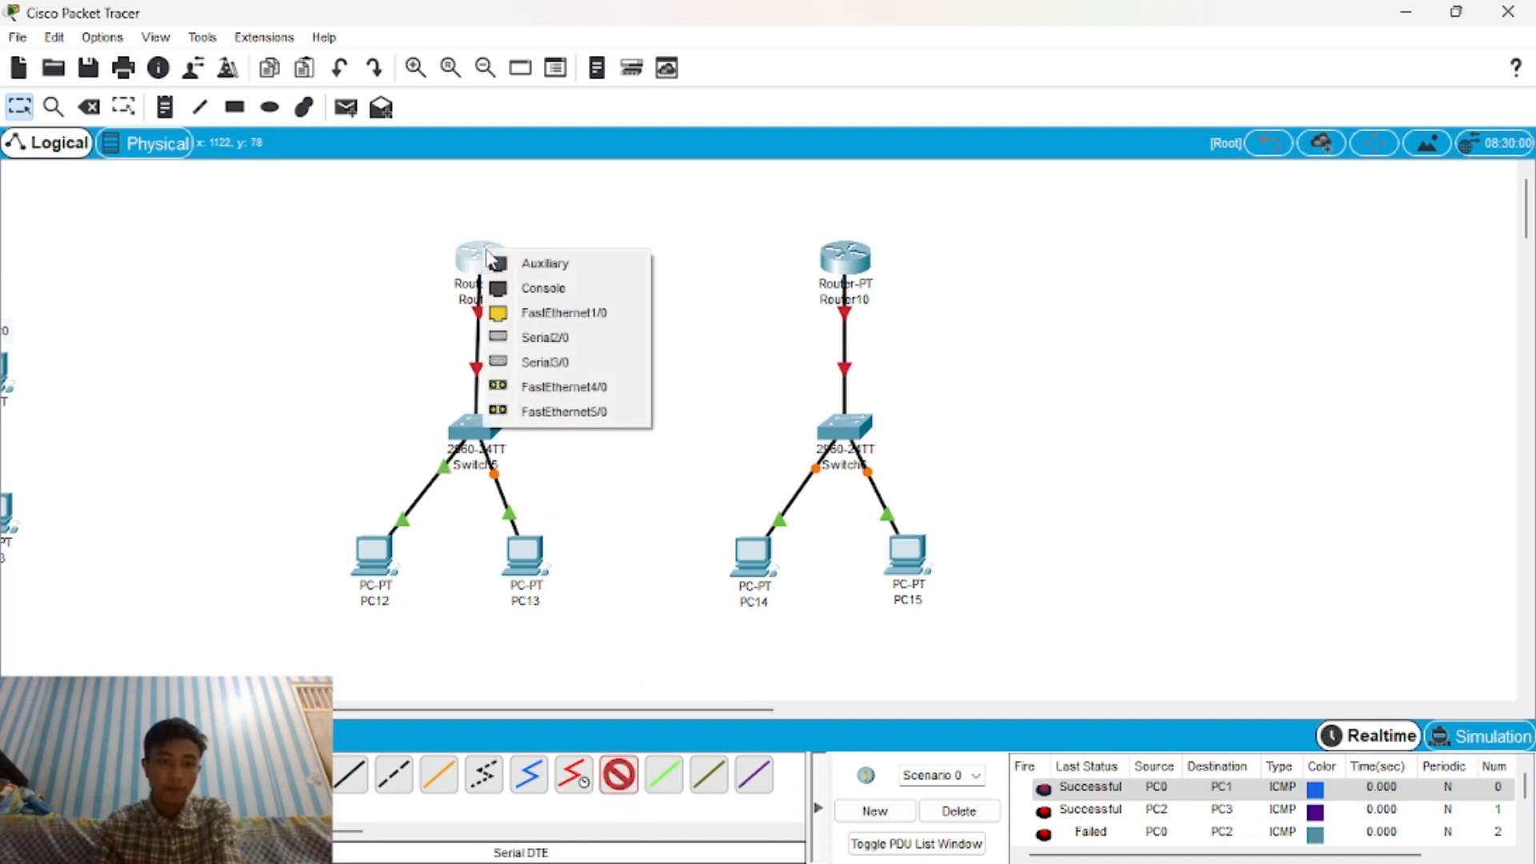
pyautogui.click(570, 348)
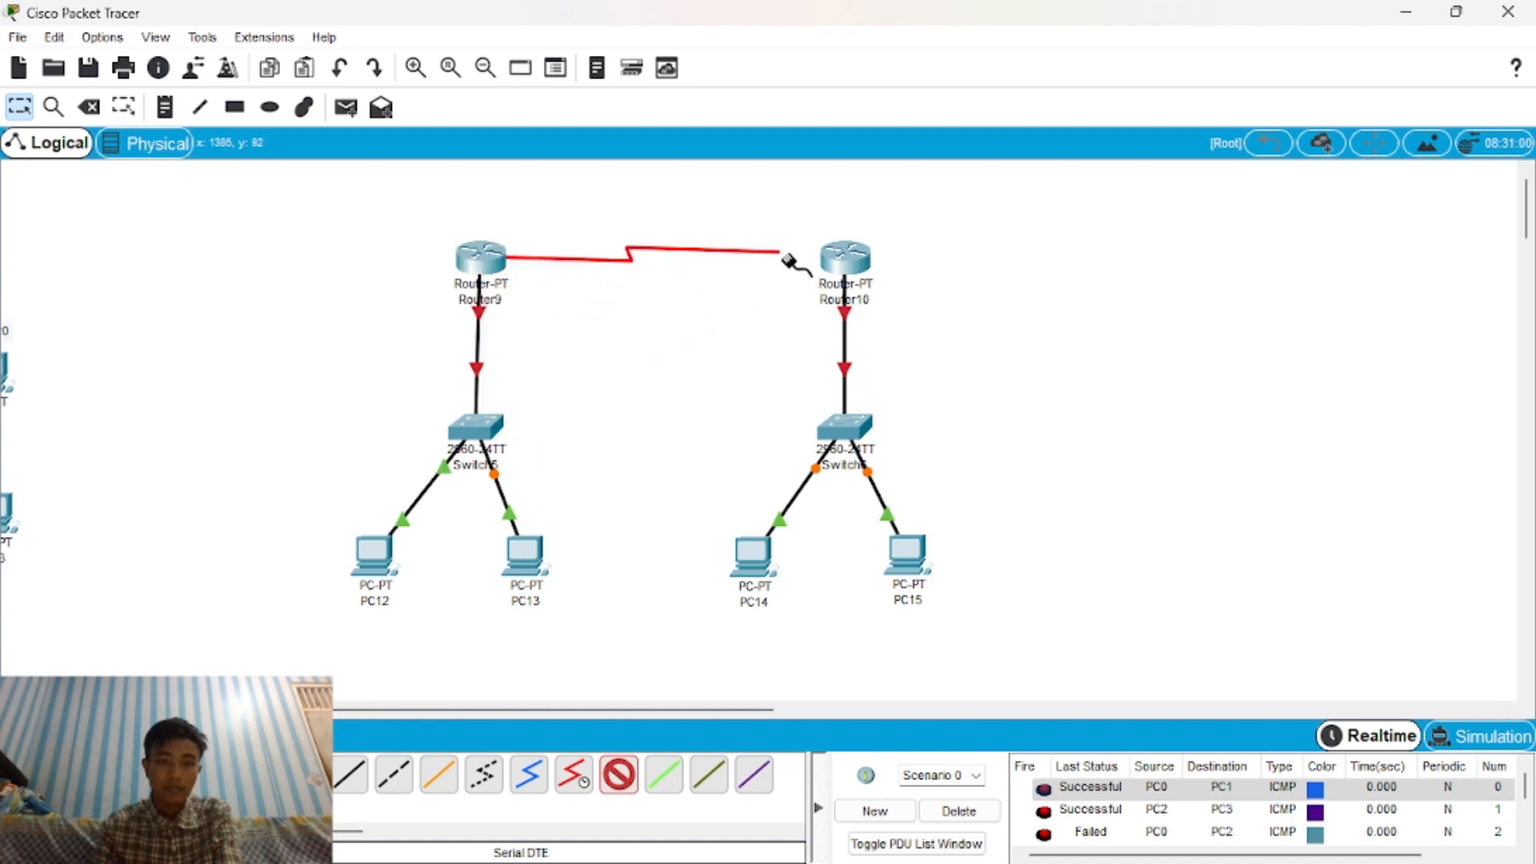
pyautogui.click(840, 258)
pyautogui.click(873, 351)
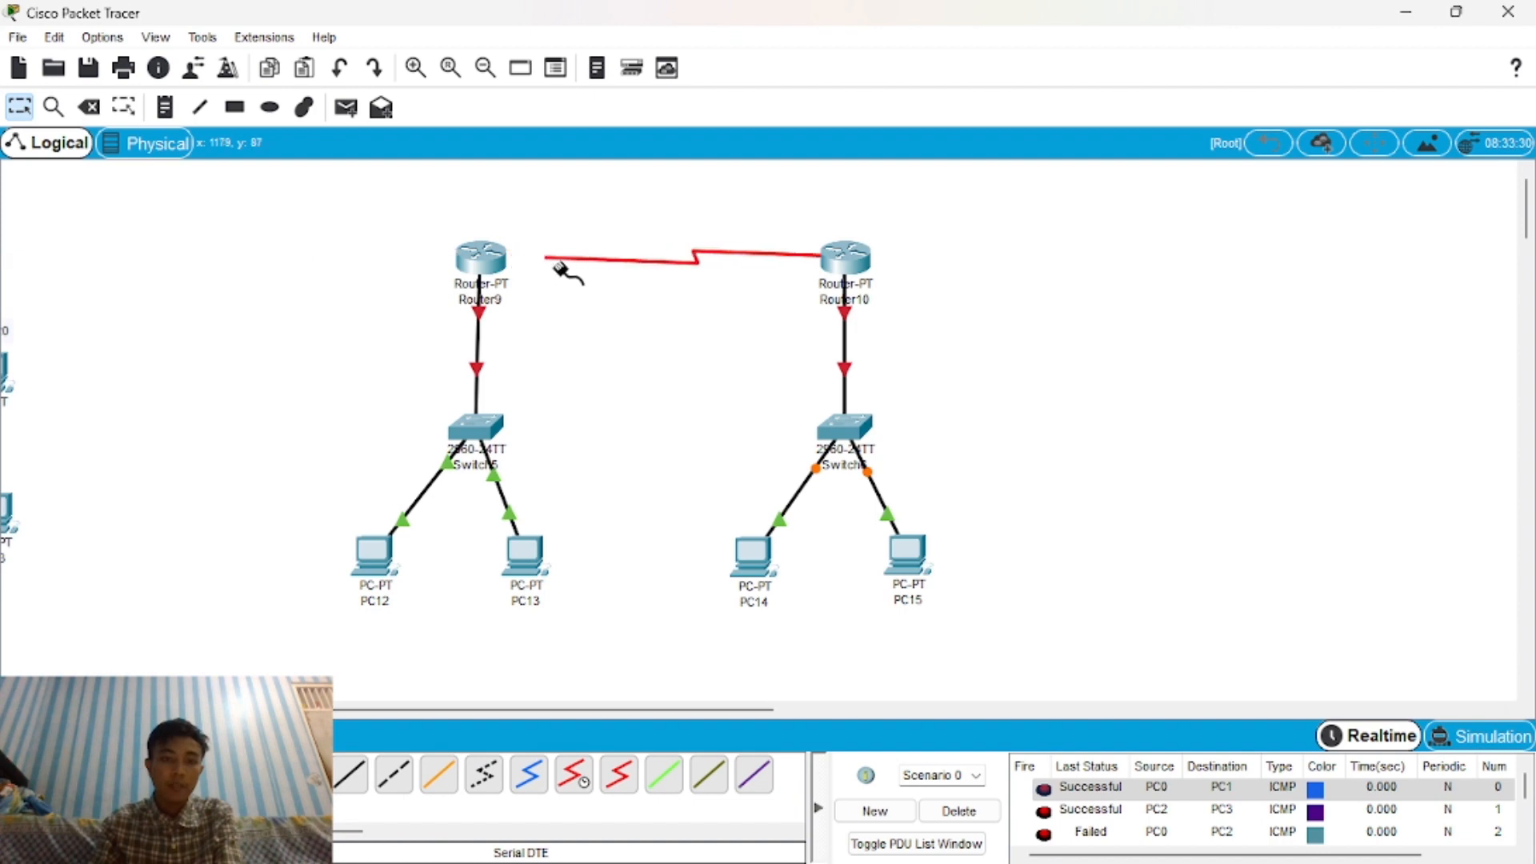
pyautogui.click(522, 271)
pyautogui.click(552, 349)
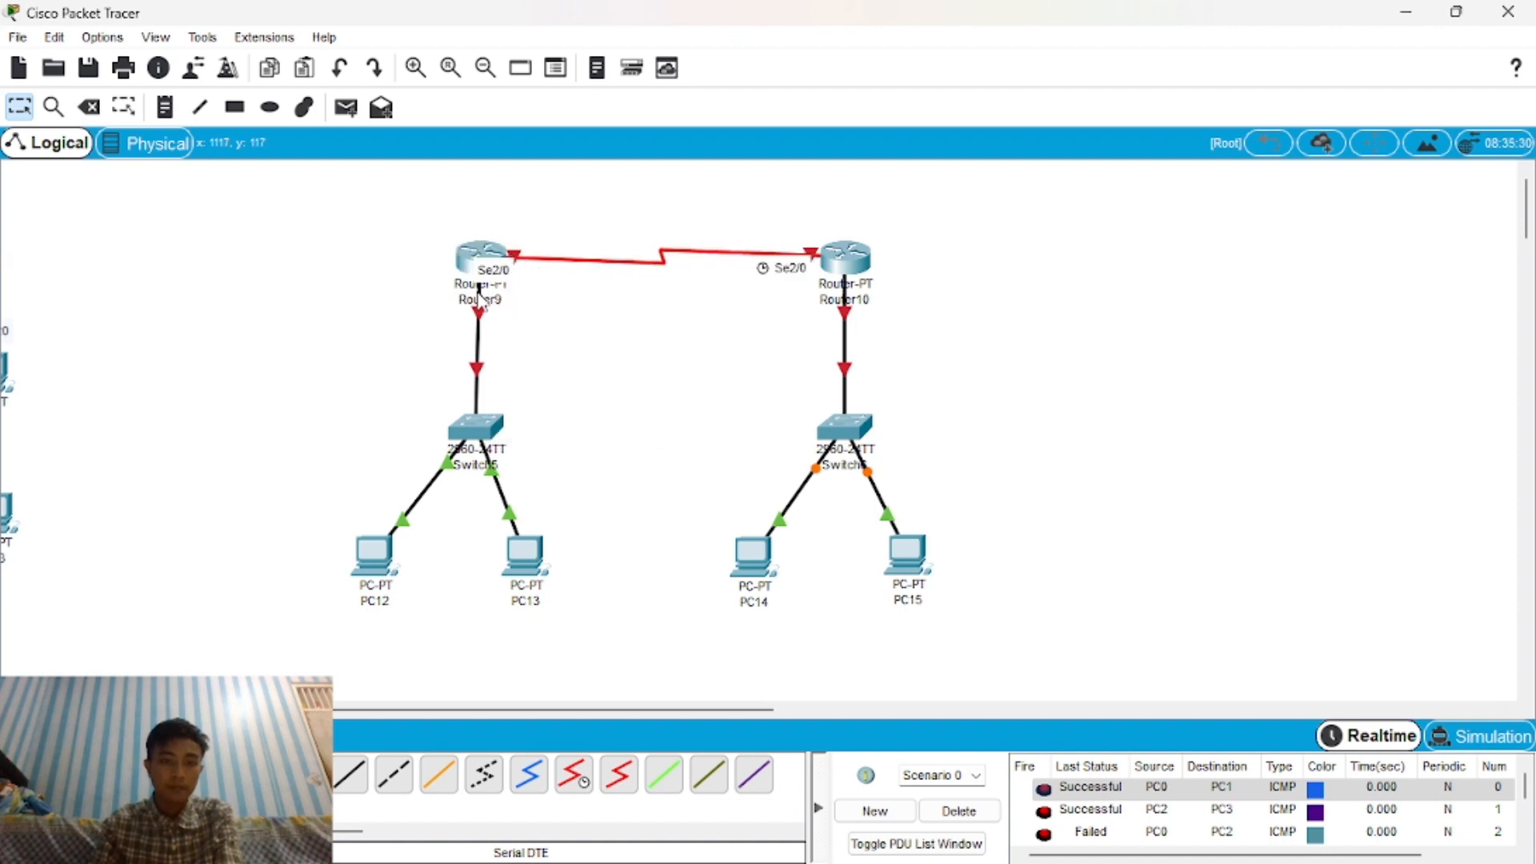
# Place the text notes 192.168.10.1 above Router9 and 192.168.10.2 above Router10.
pyautogui.click(165, 106)
pyautogui.click(439, 211)
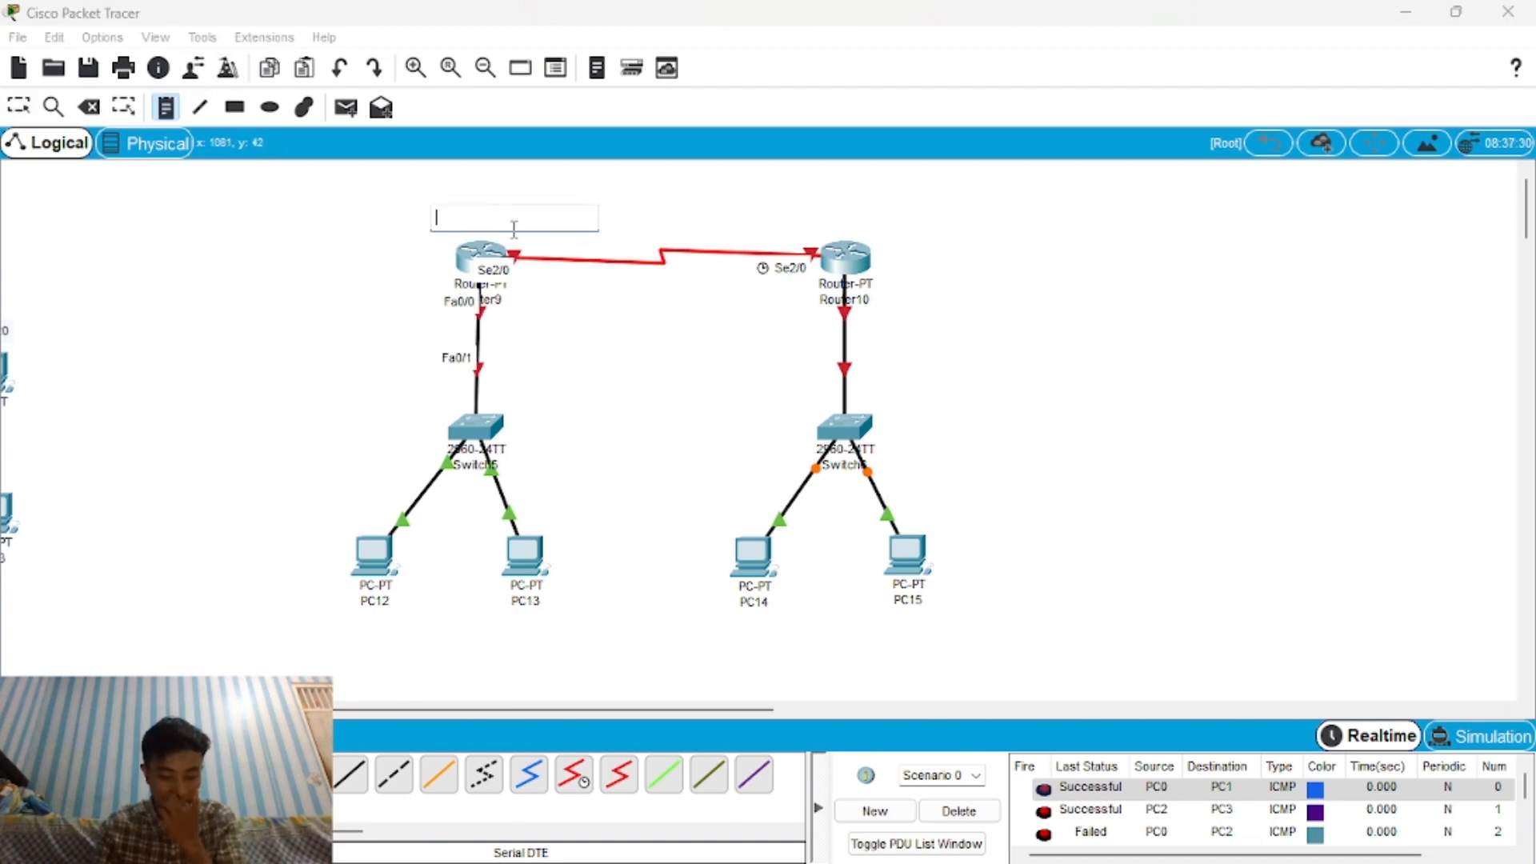
pyautogui.write('1')
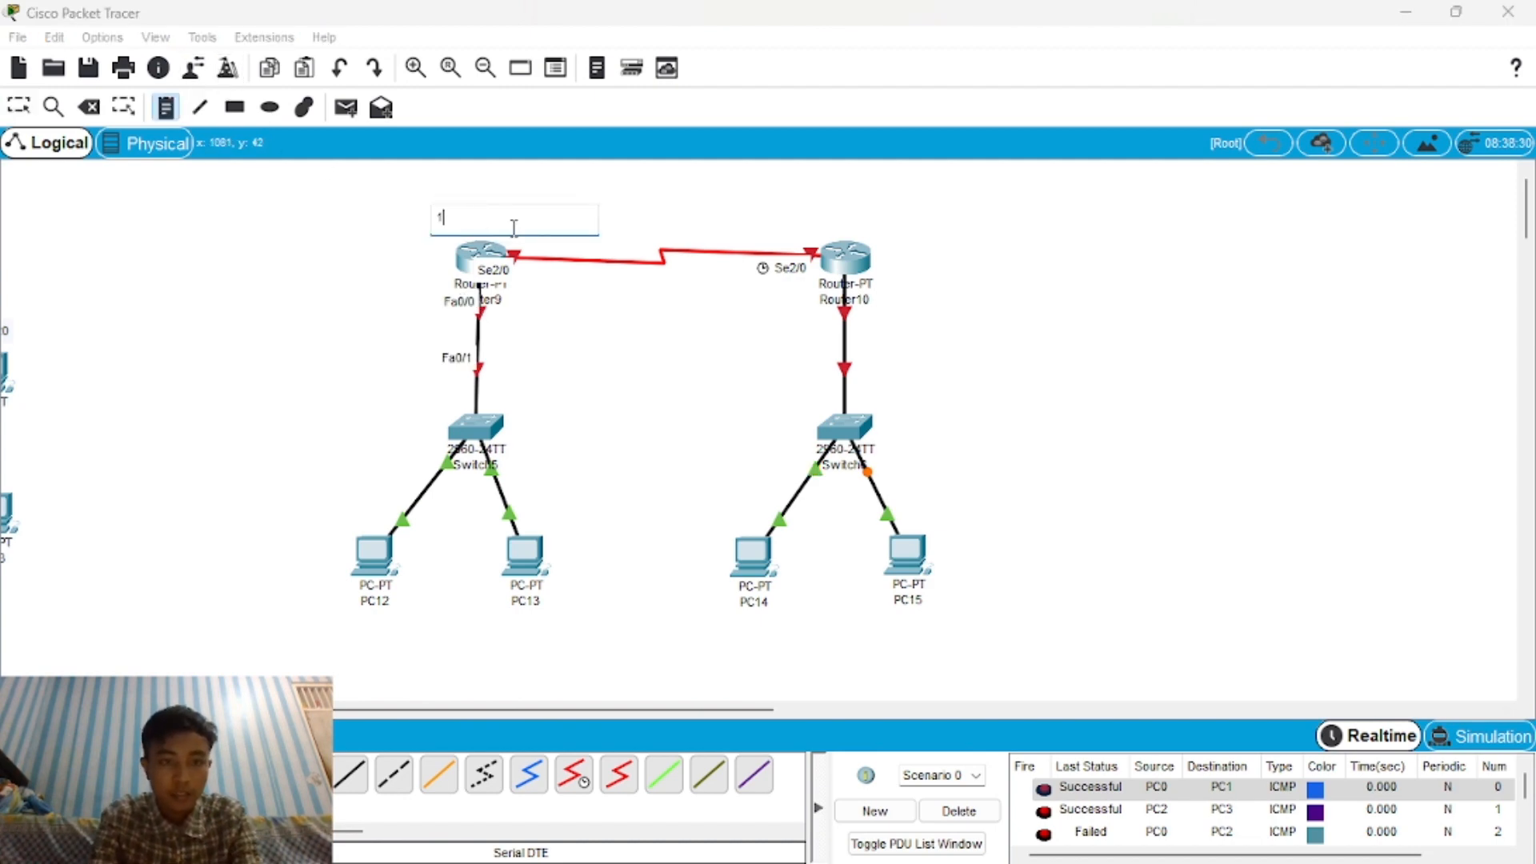
pyautogui.write('92.168.10')
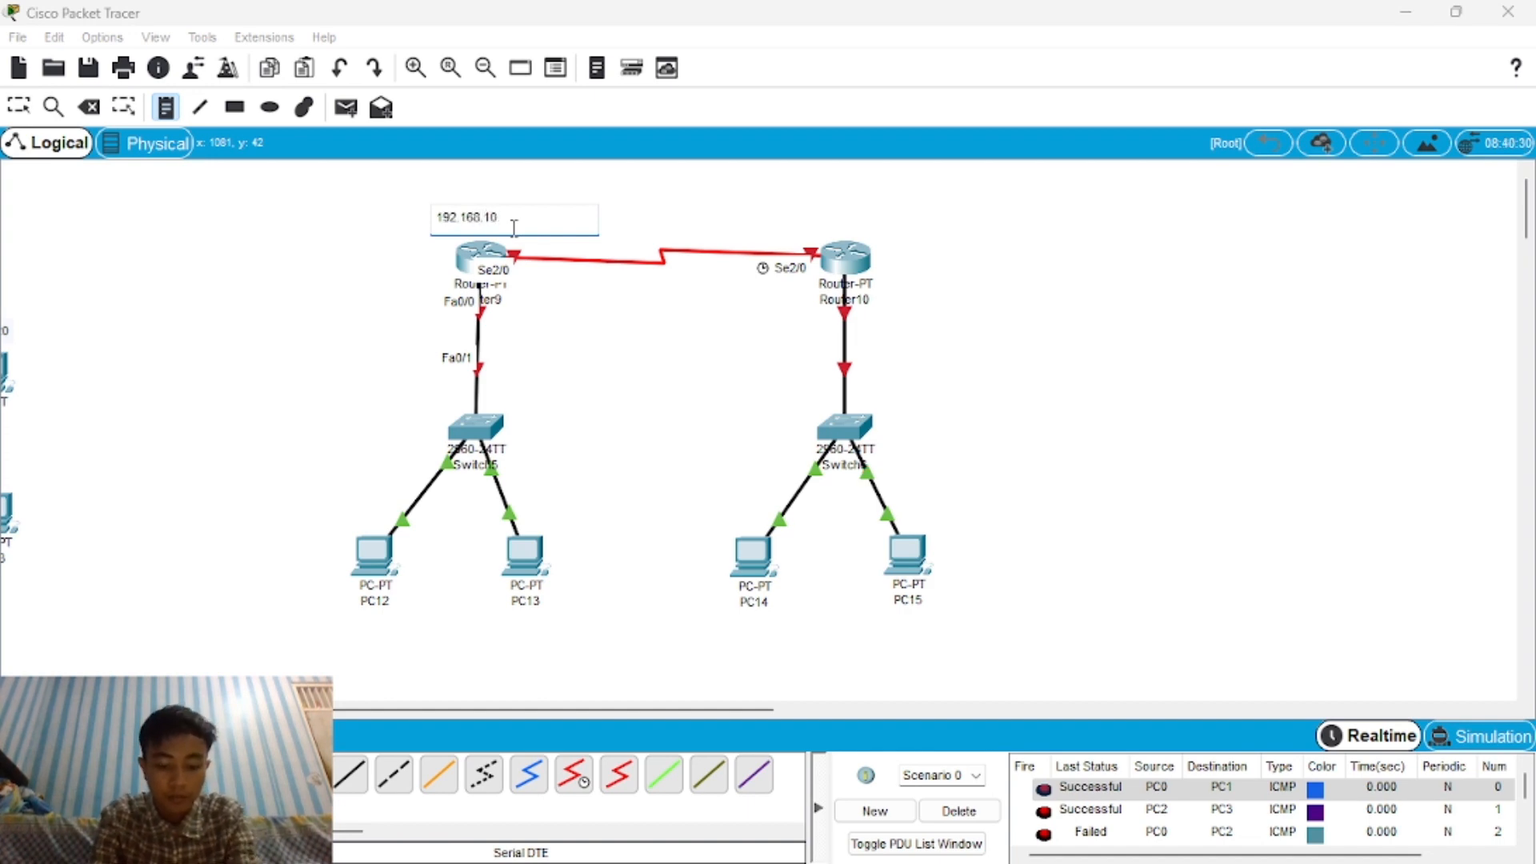
pyautogui.write('.1')
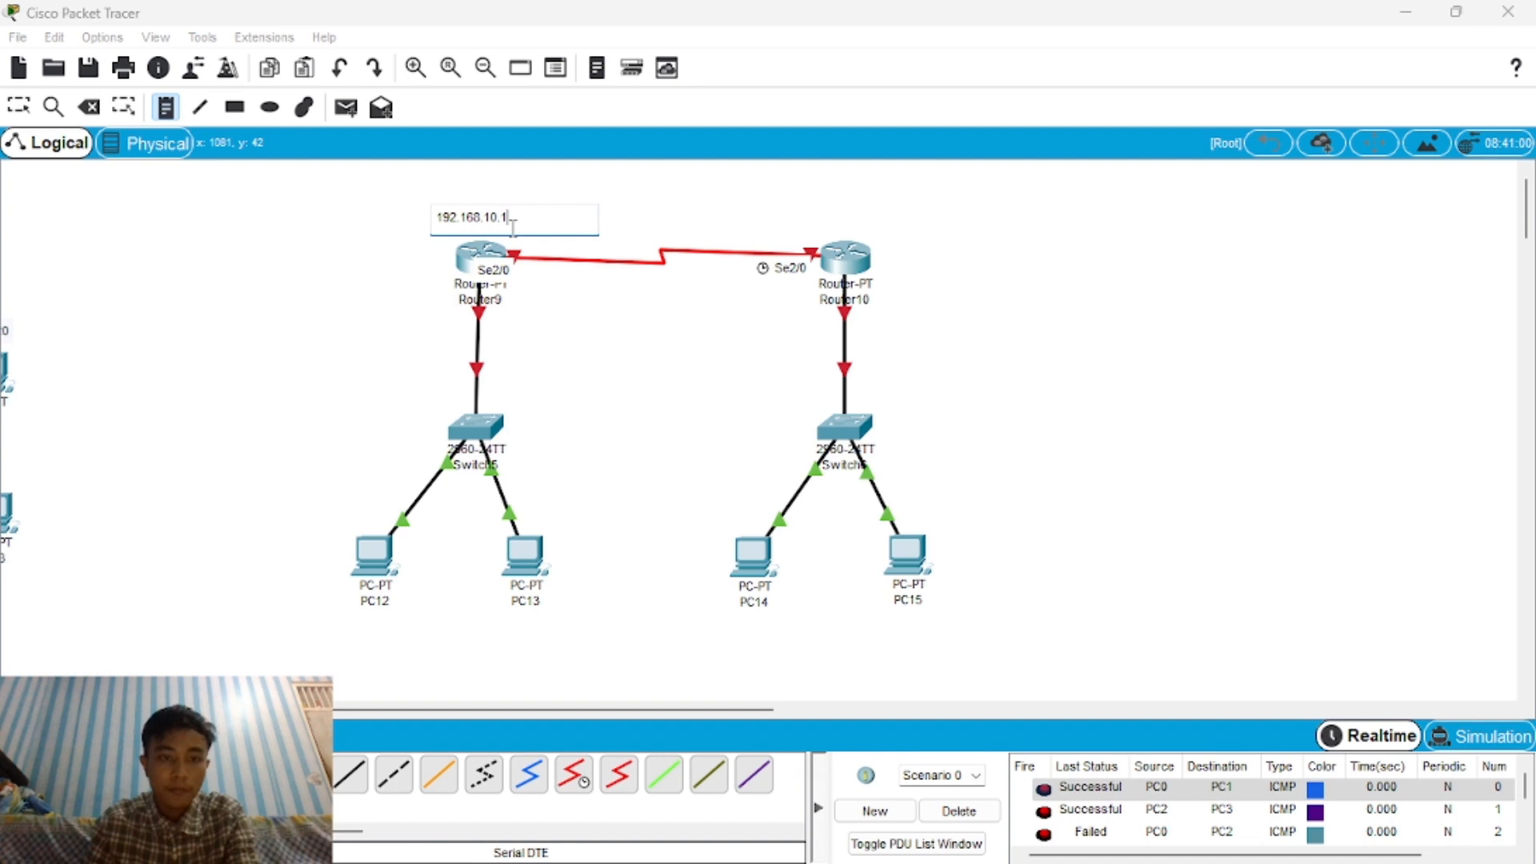
pyautogui.click(780, 208)
pyautogui.write('192.168.10.2')
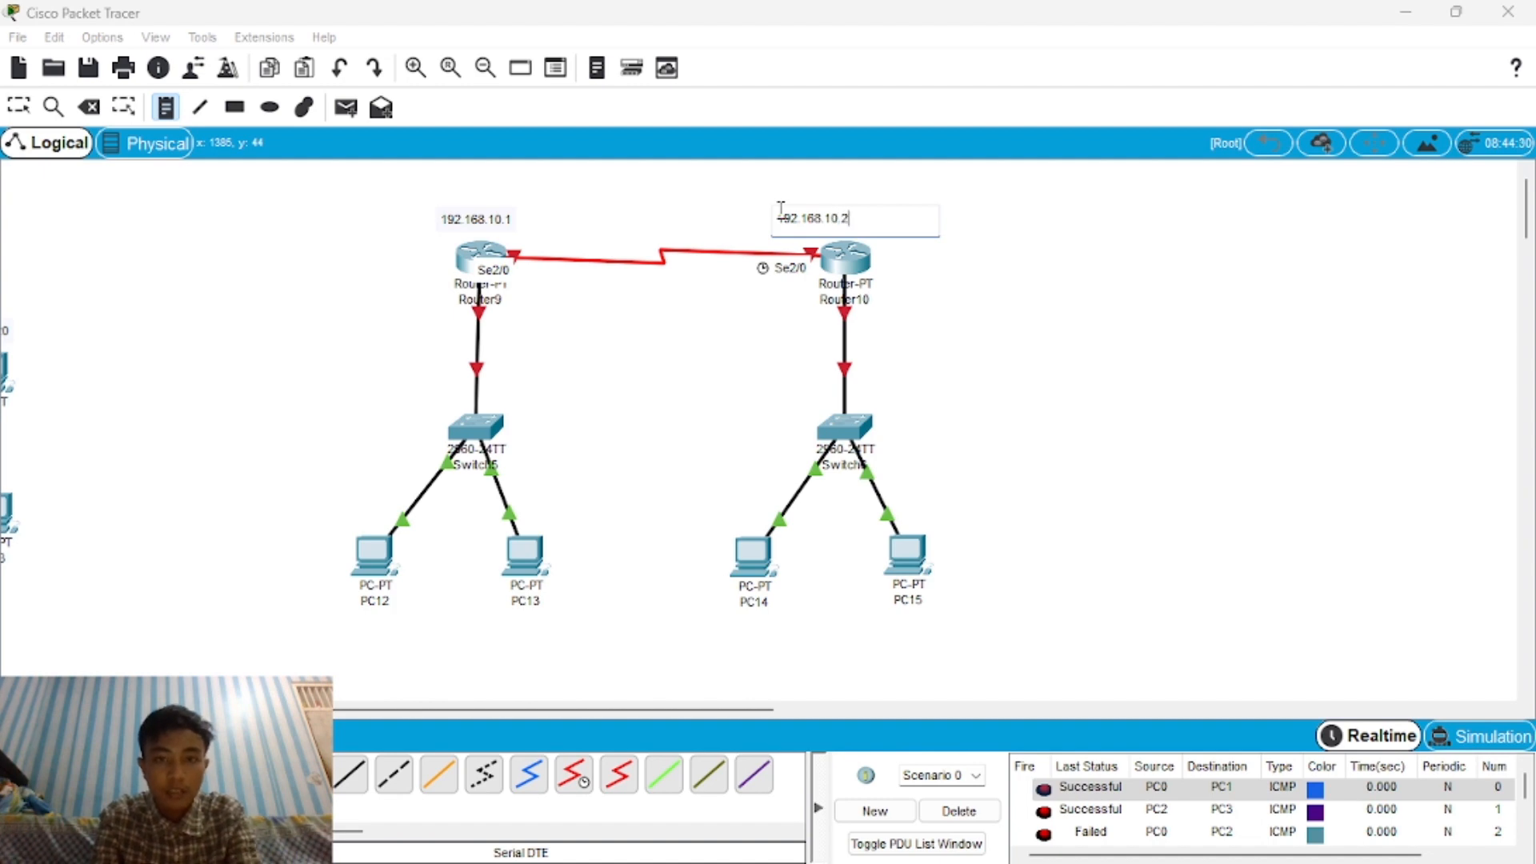
# Place the note 192.168.1.1 beside the Router9–Switch5 link and 192.168.2.1 beside the Router10–Switch6 link.
pyautogui.click(373, 332)
pyautogui.write('192')
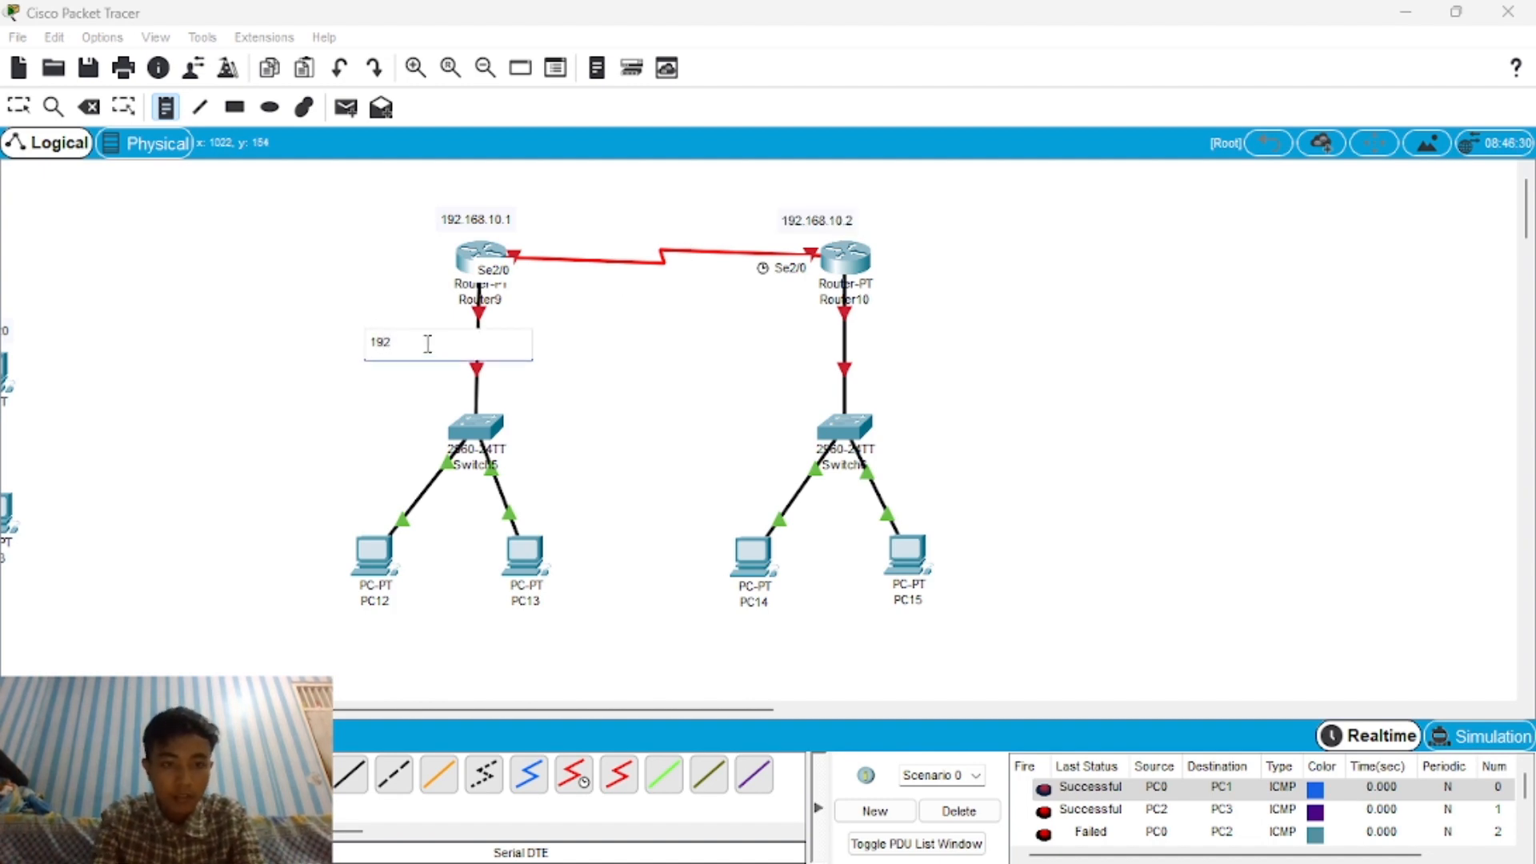
pyautogui.write('.168.')
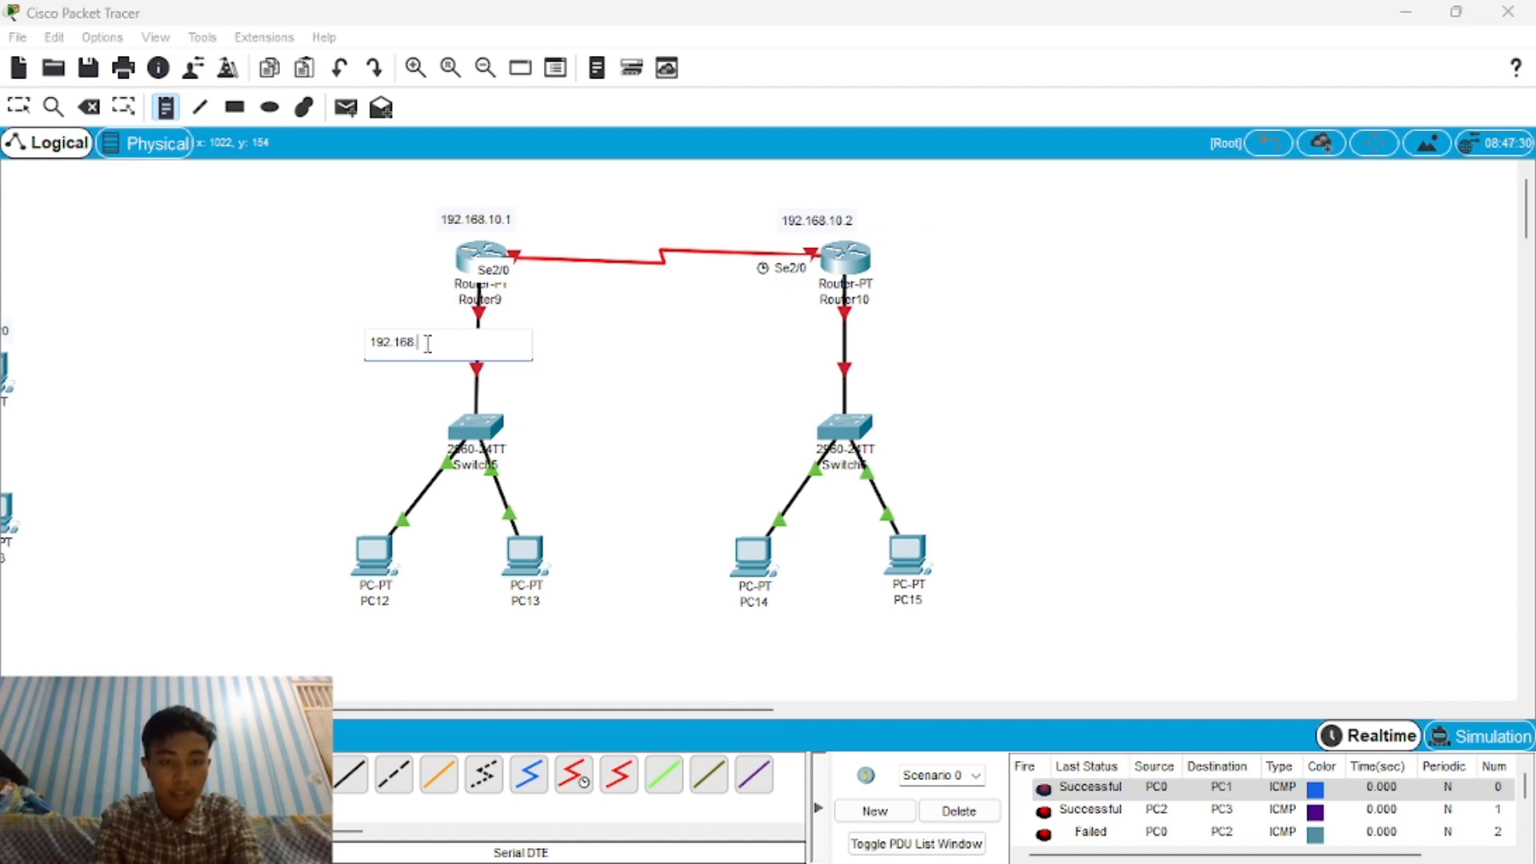
pyautogui.write('10.')
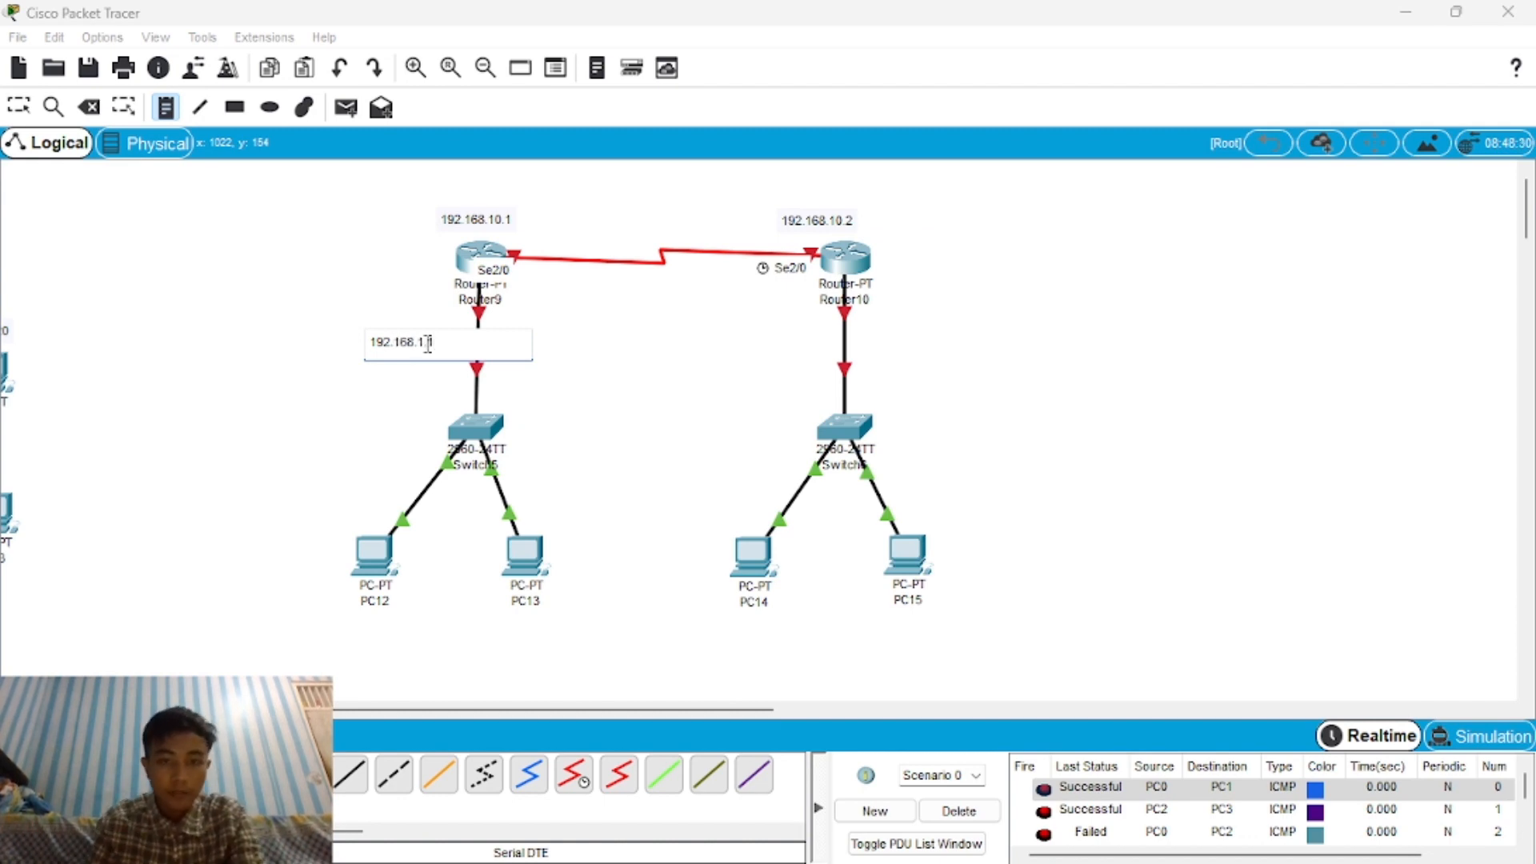
pyautogui.write('1')
pyautogui.click(880, 350)
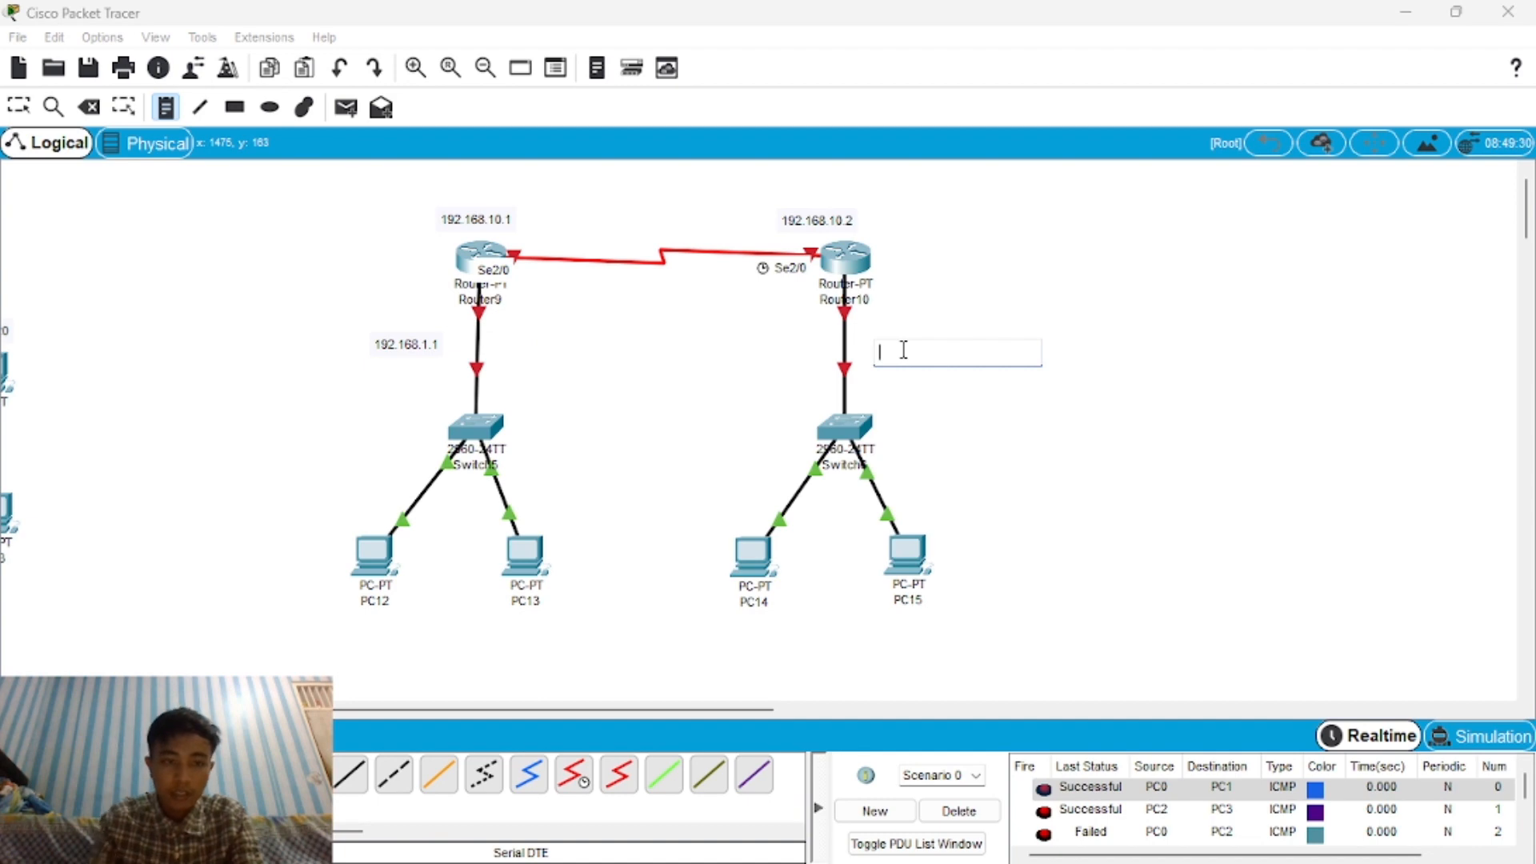
pyautogui.write('192')
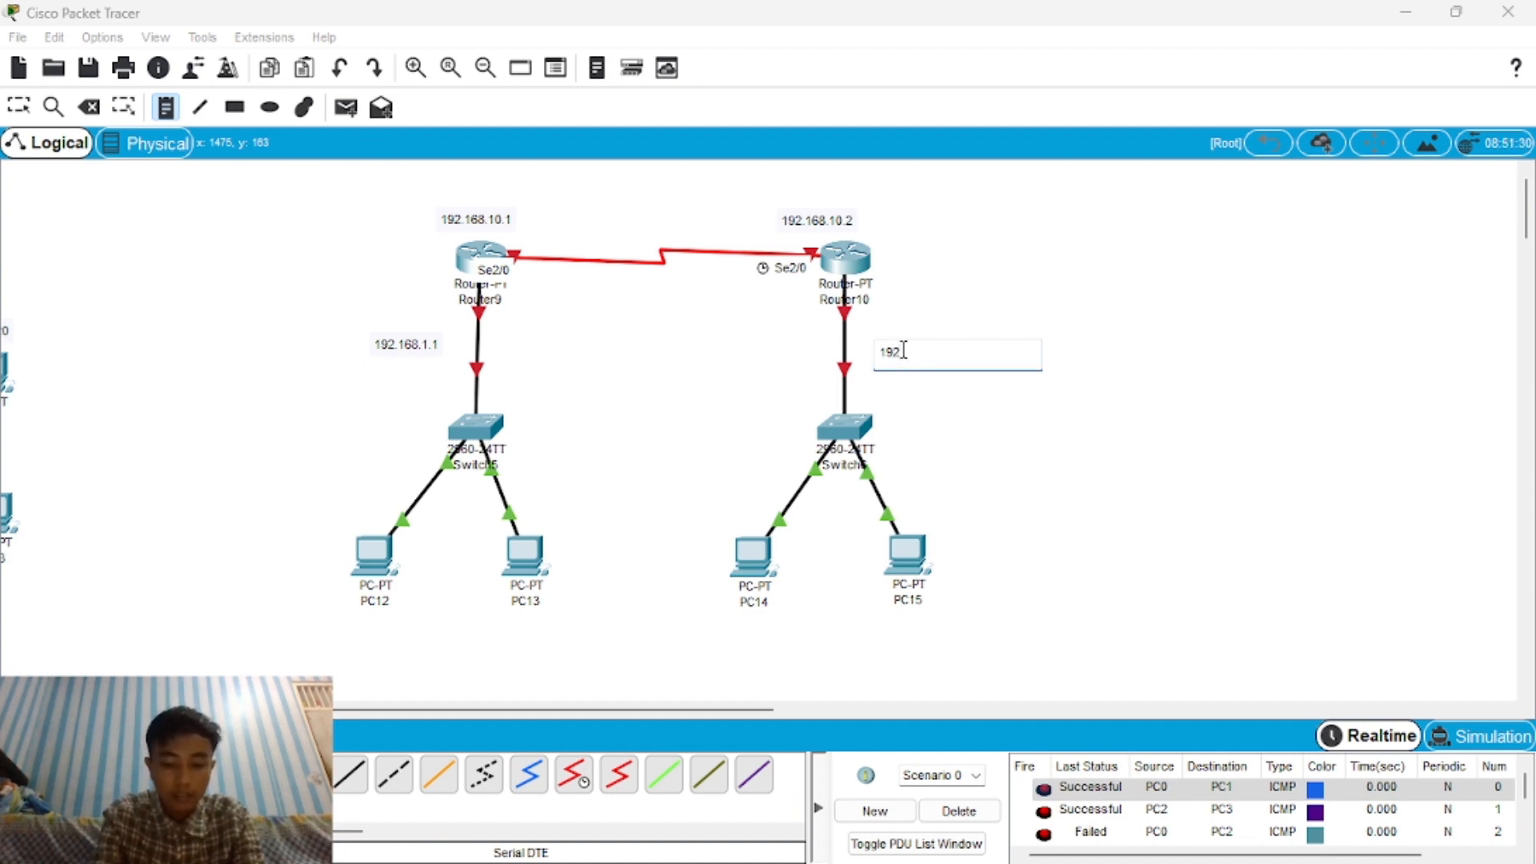
pyautogui.write('.168.2.1')
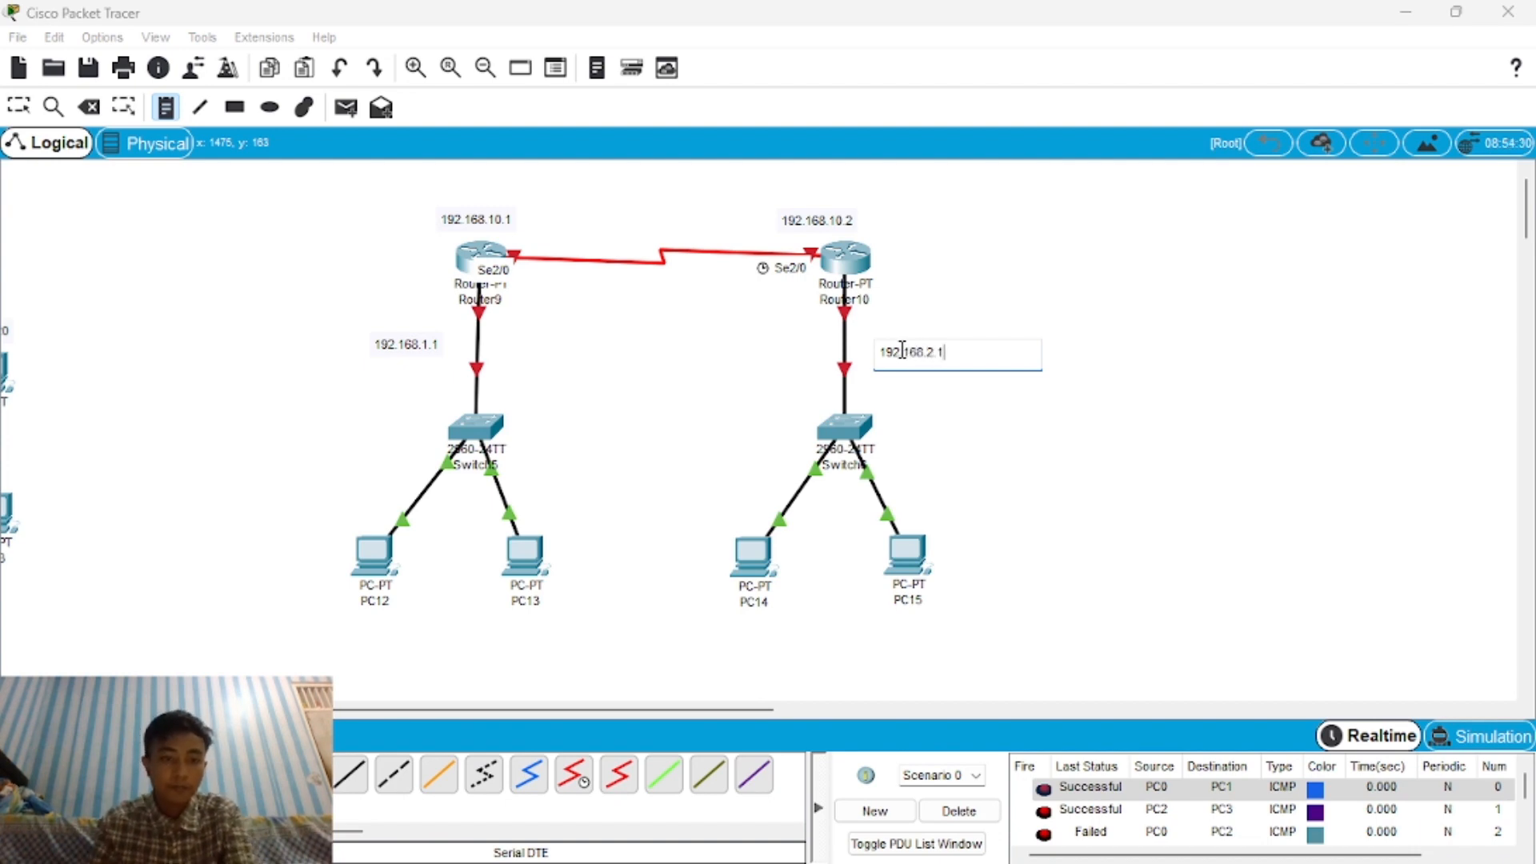
pyautogui.click(20, 108)
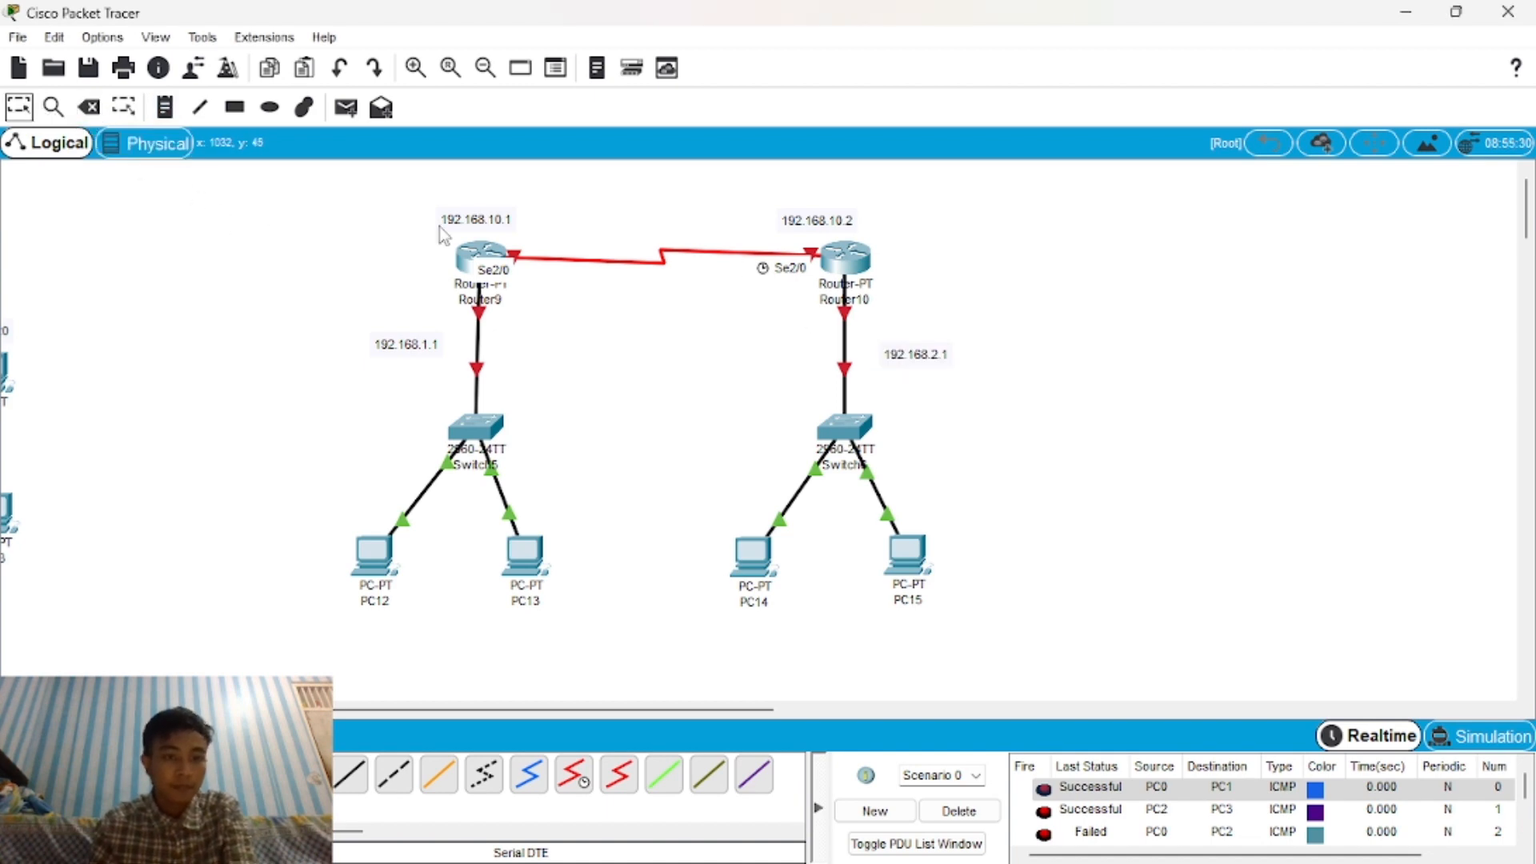
# Align the 192.168.2.1 and 192.168.1.1 notes with each other, and shift PC13 and PC15 slightly outward from their switches.
pyautogui.moveTo(912, 362); pyautogui.dragTo(909, 354)
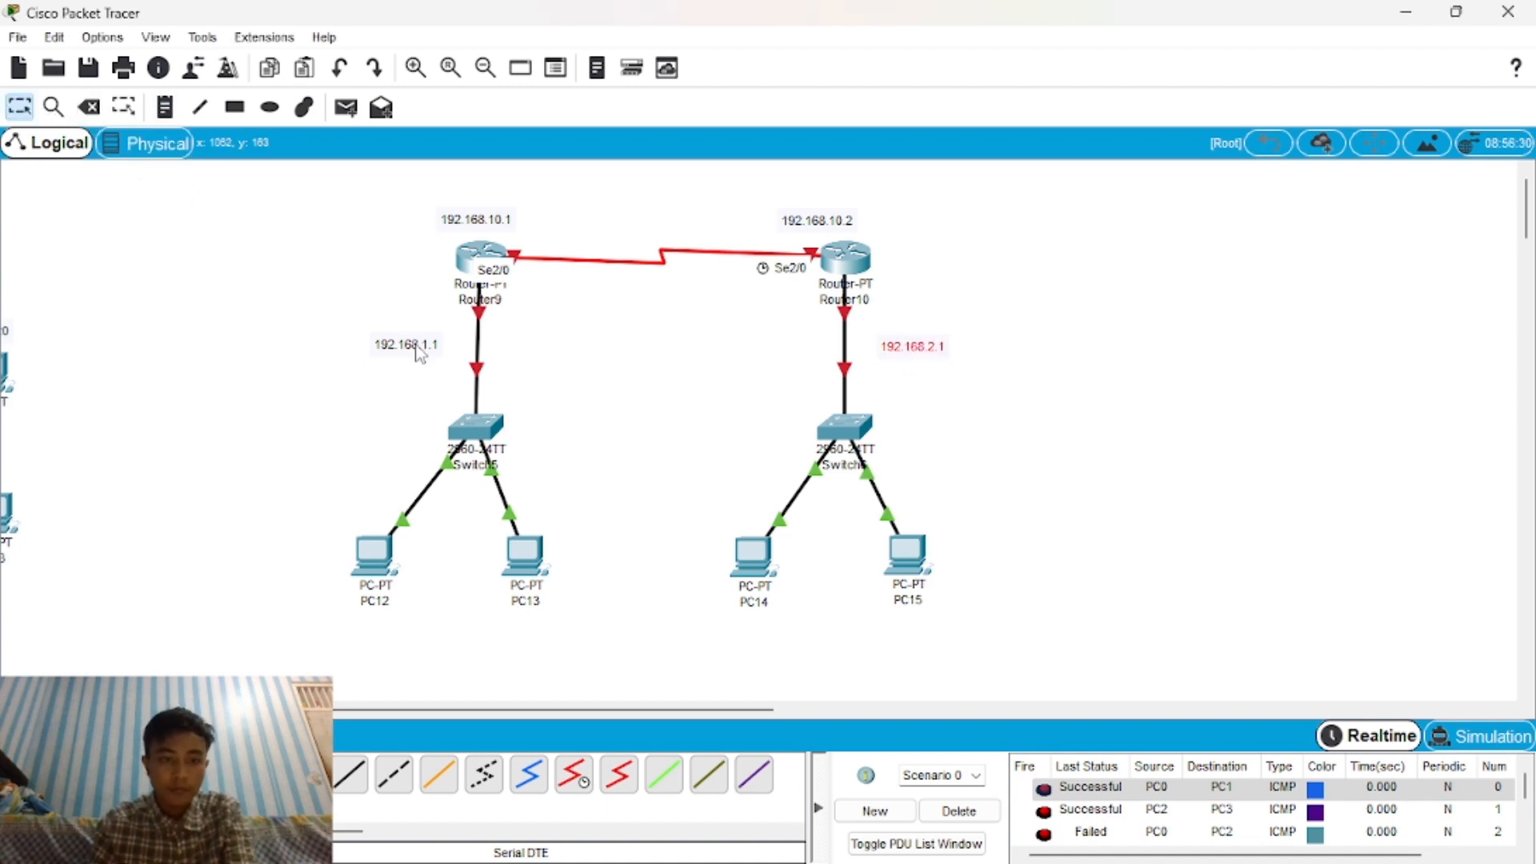
pyautogui.moveTo(418, 352); pyautogui.dragTo(437, 355)
pyautogui.moveTo(530, 551); pyautogui.dragTo(550, 546)
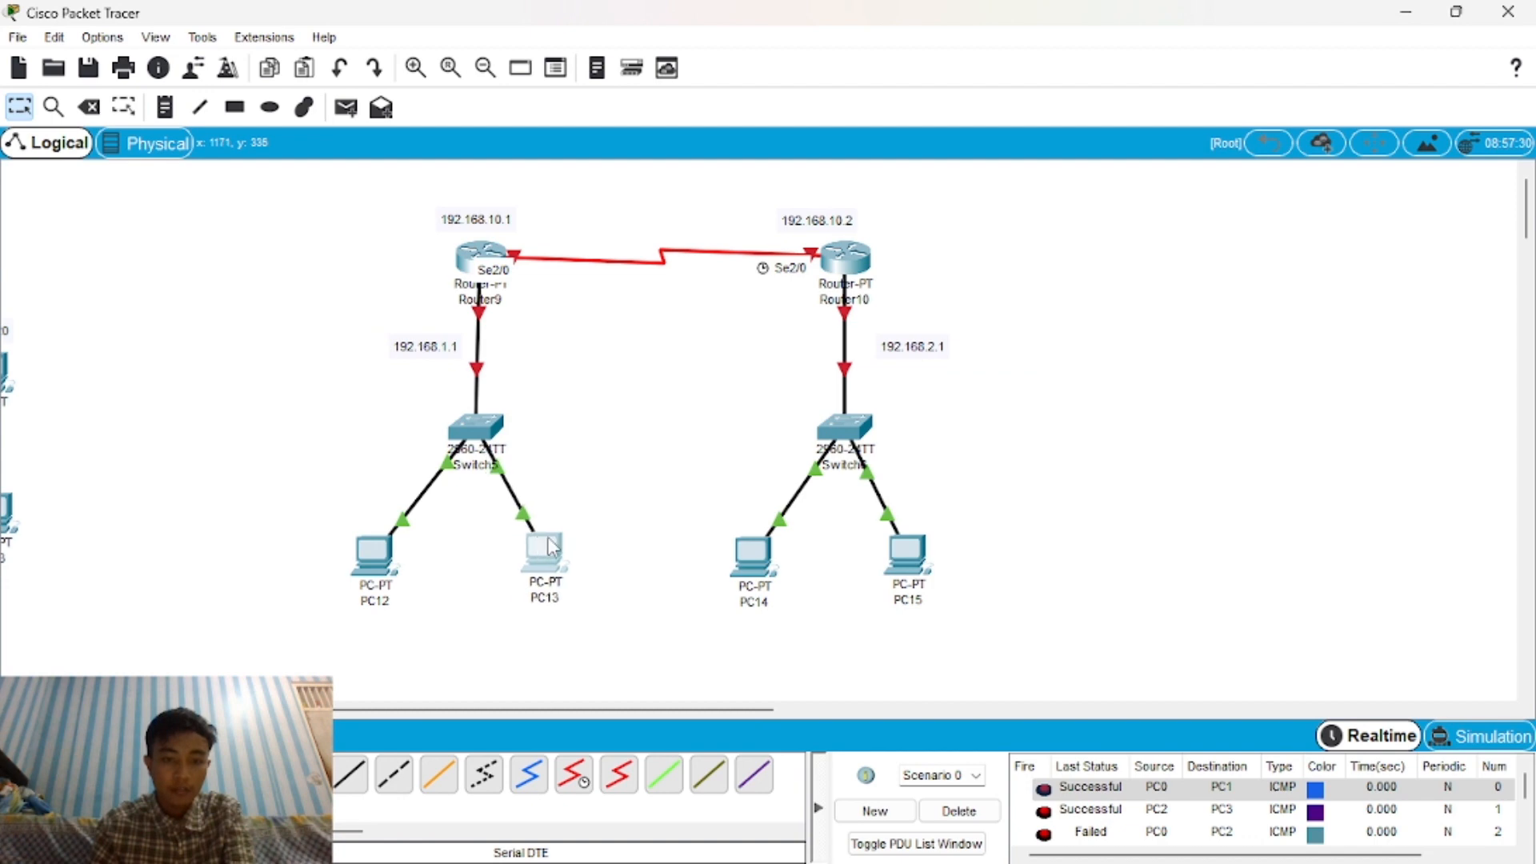
pyautogui.moveTo(920, 576); pyautogui.dragTo(931, 569)
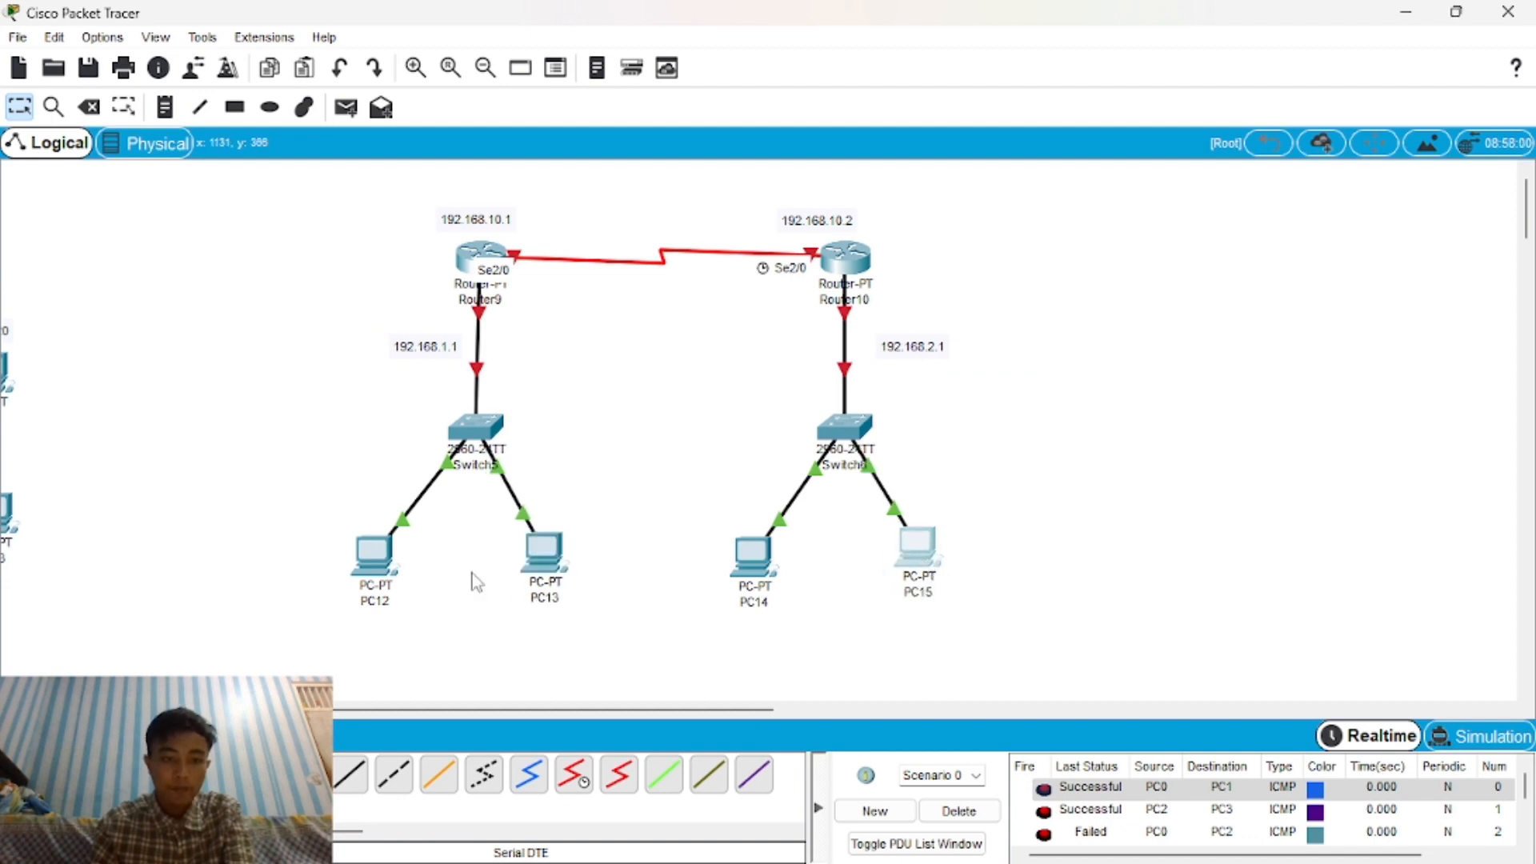
# Assign PC12 the static IP address 192.168.1.2 with subnet mask 255.255.255.0.
pyautogui.click(380, 570)
pyautogui.click(571, 169)
pyautogui.click(634, 170)
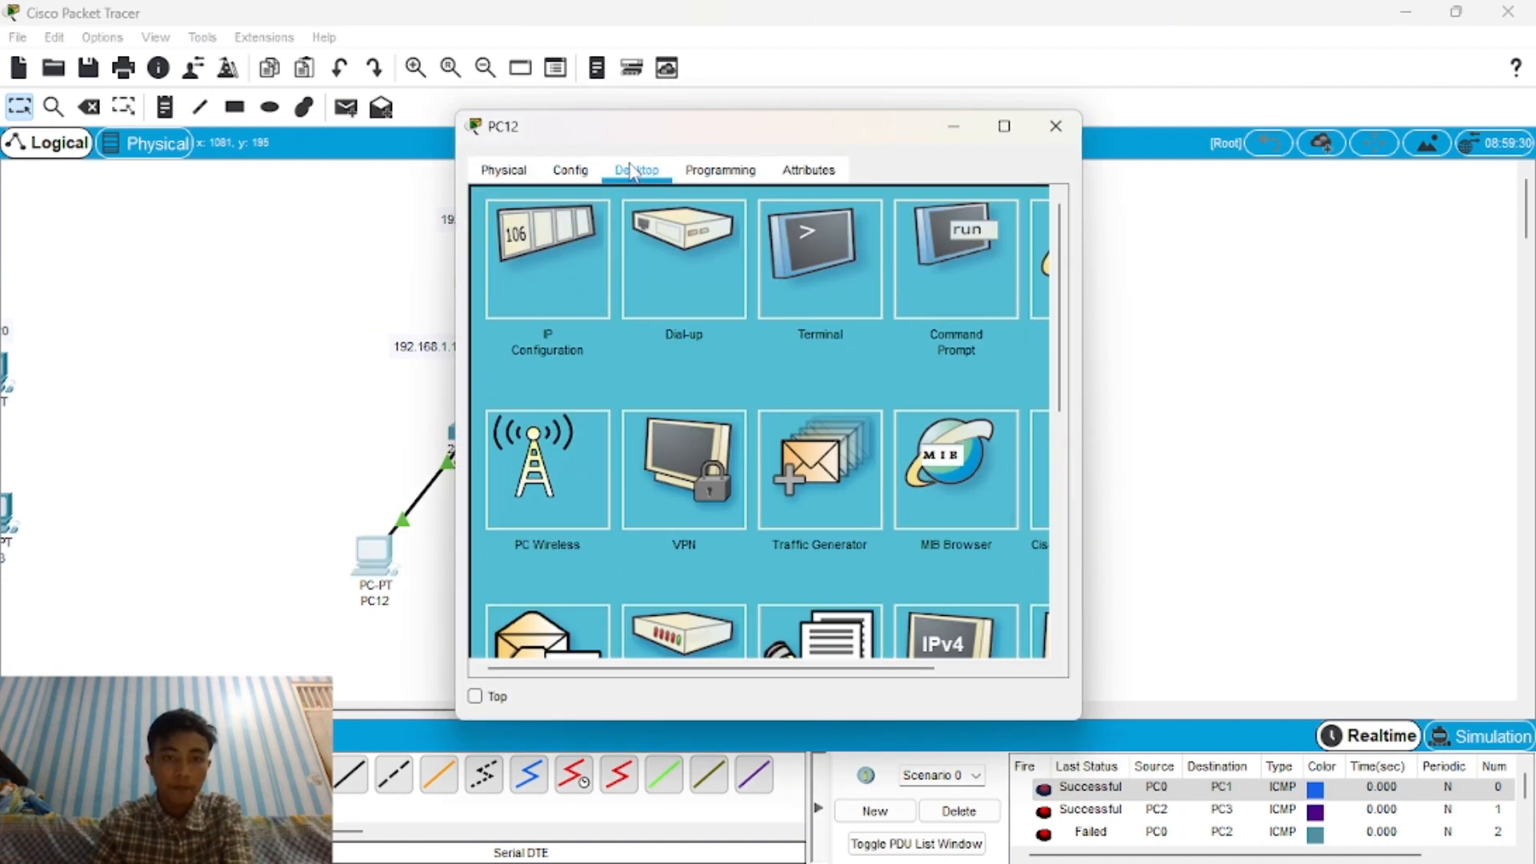
pyautogui.click(562, 267)
pyautogui.click(676, 324)
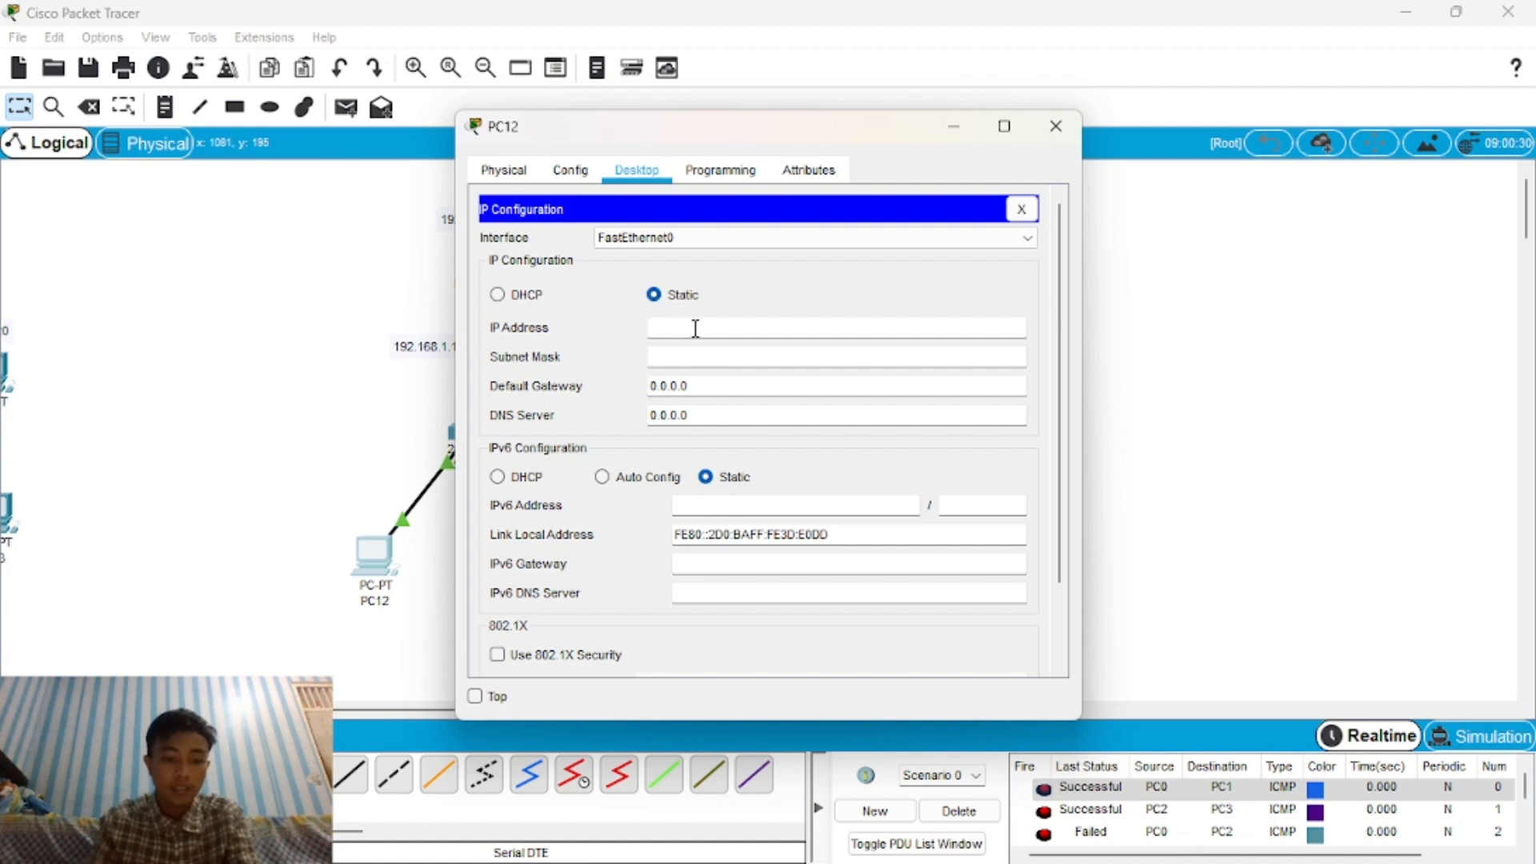
pyautogui.write('192.1')
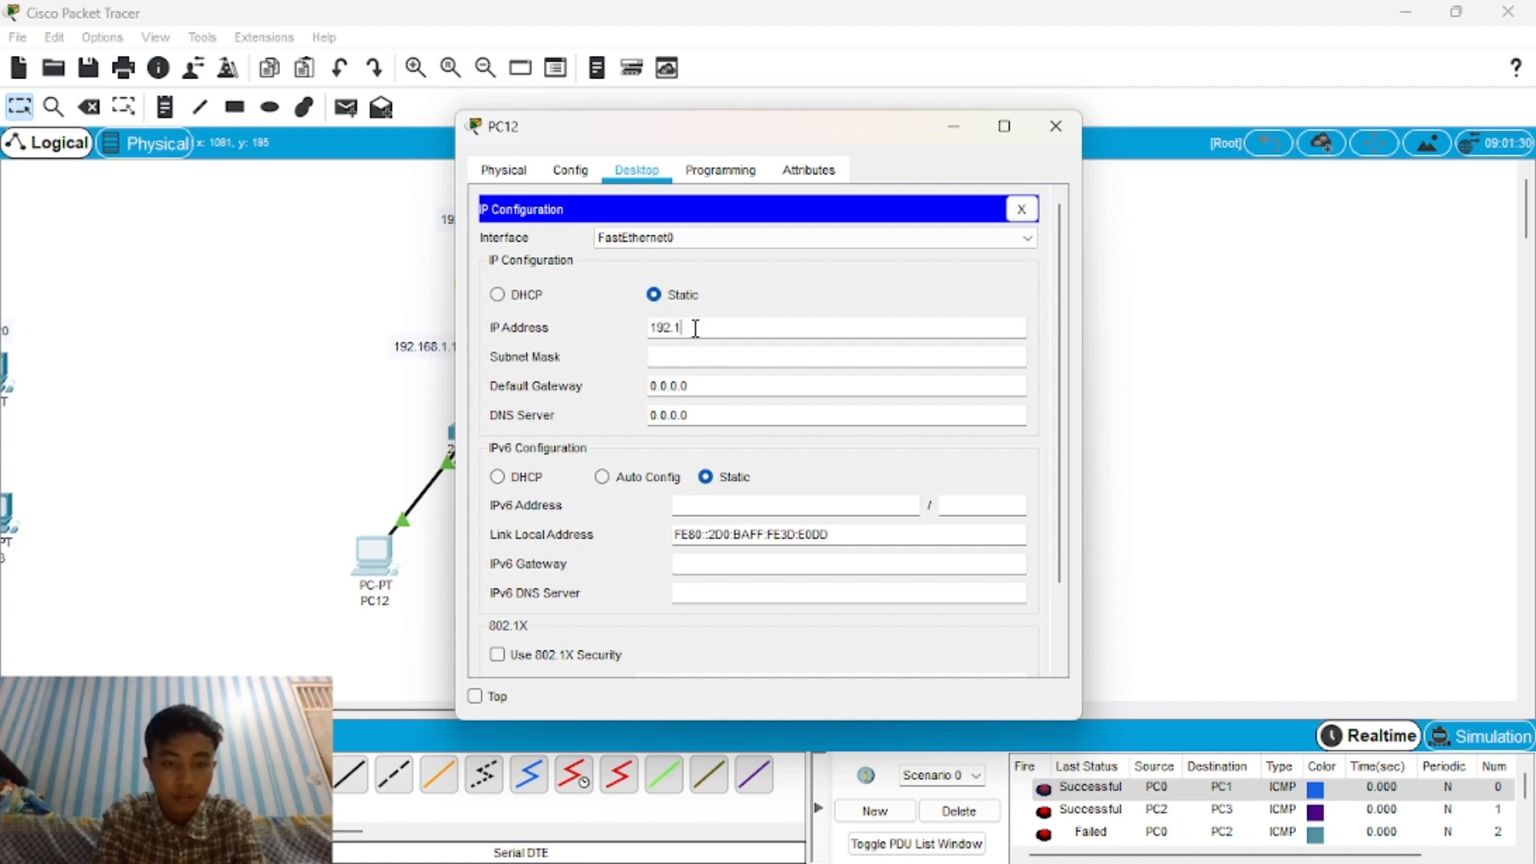
pyautogui.write('68')
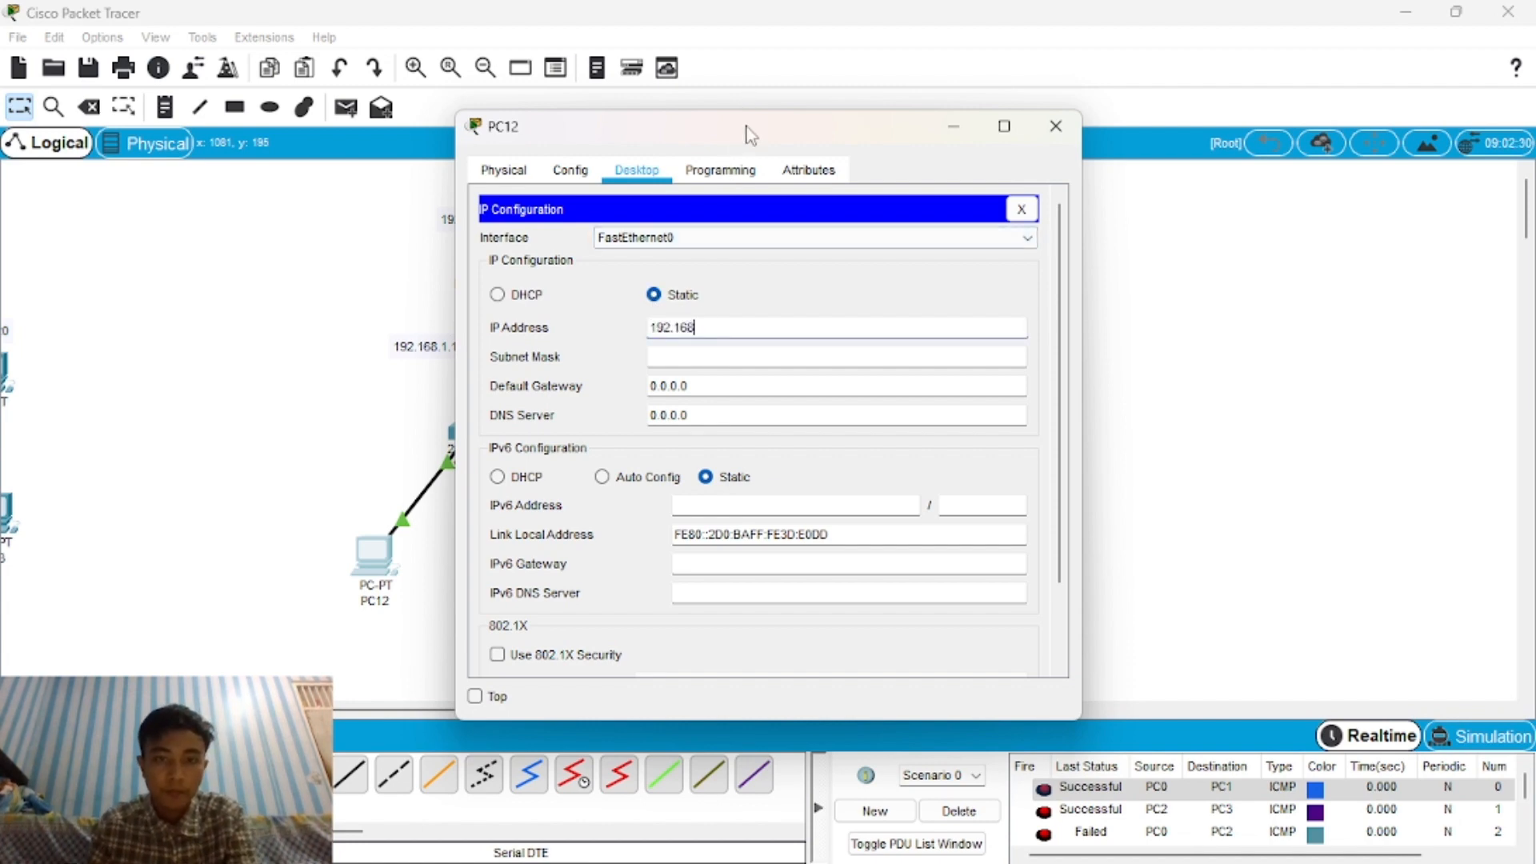
pyautogui.moveTo(748, 132); pyautogui.dragTo(1007, 116)
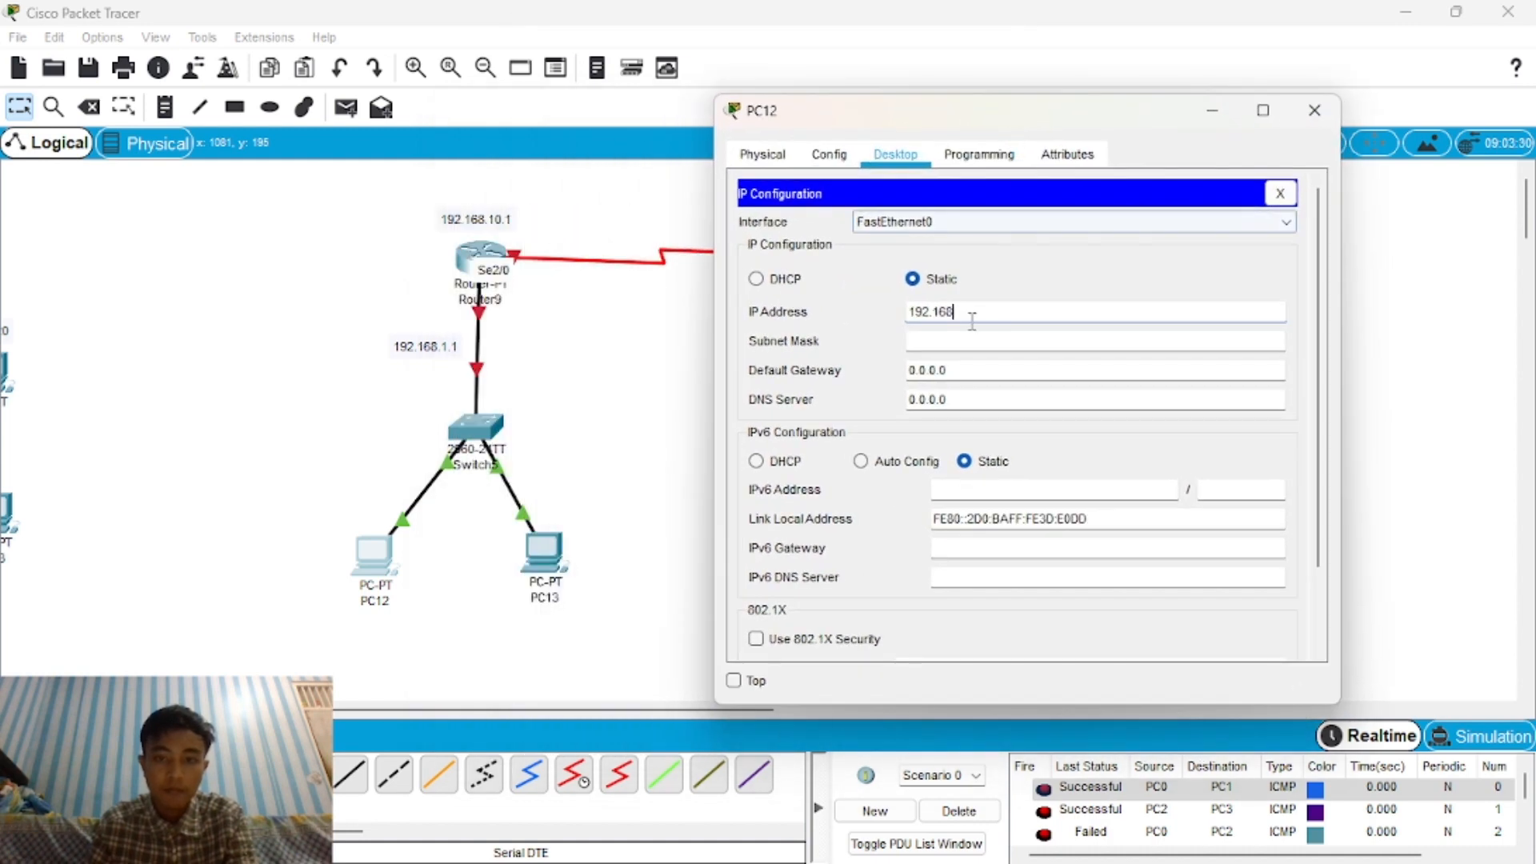
pyautogui.write('.1')
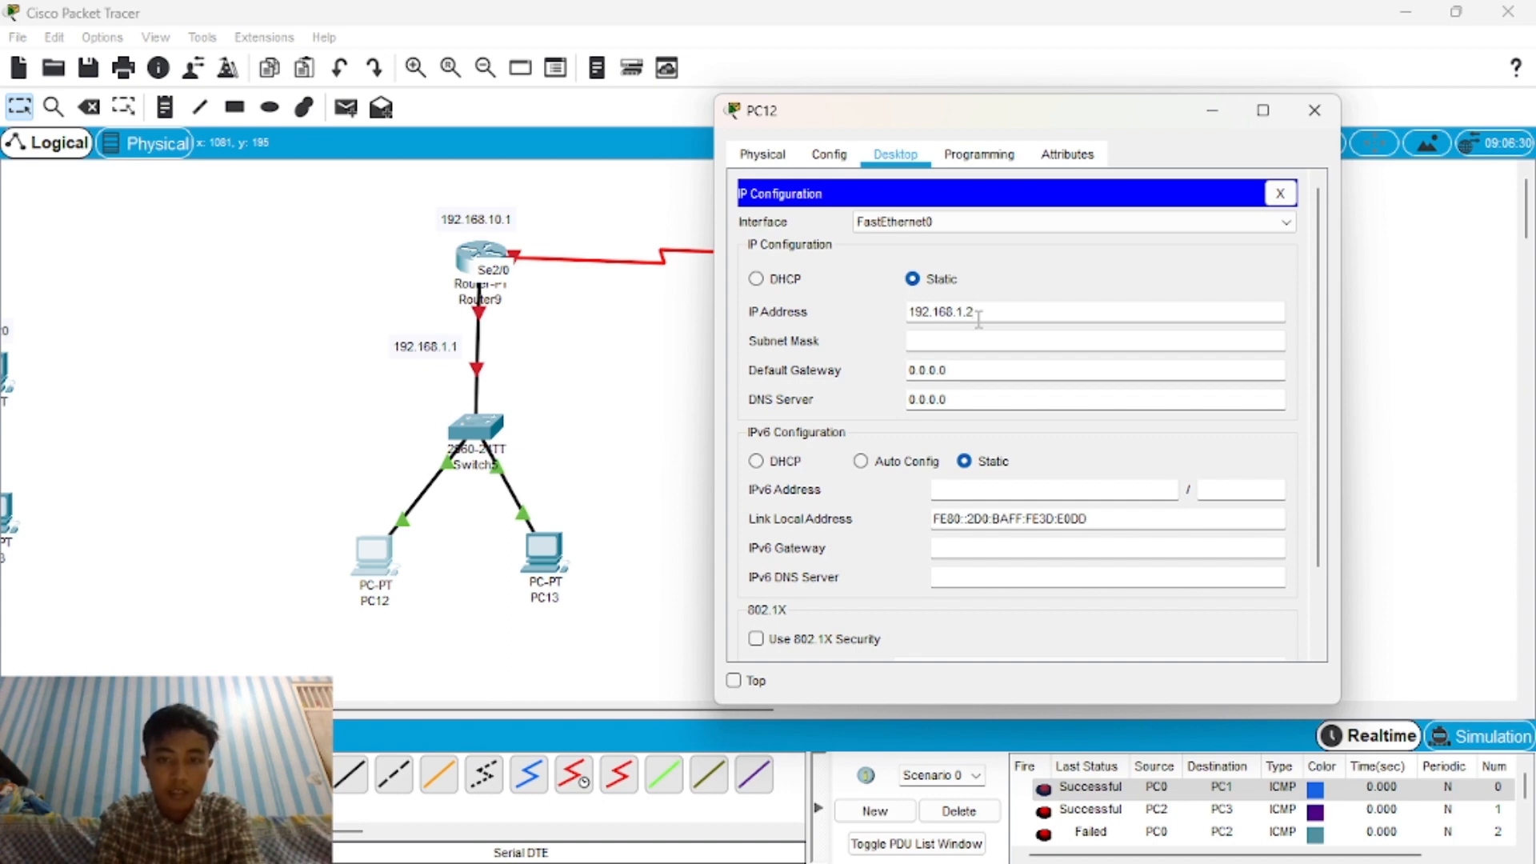
pyautogui.write('.2')
pyautogui.press('Tab')
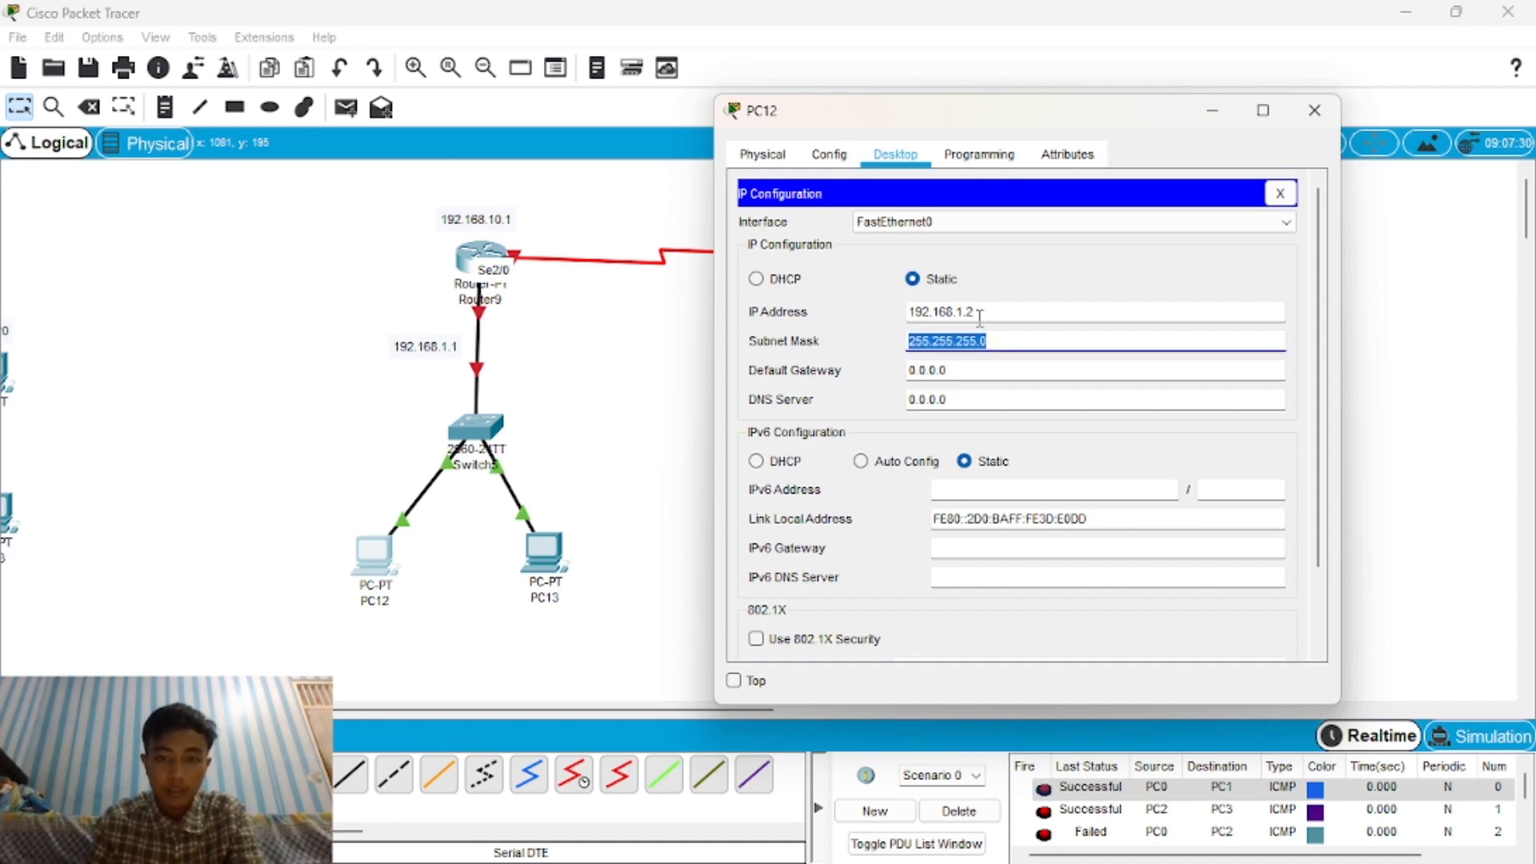
# Set PC12's default gateway to 192.168.1.1 and close its configuration window.
pyautogui.click(981, 374)
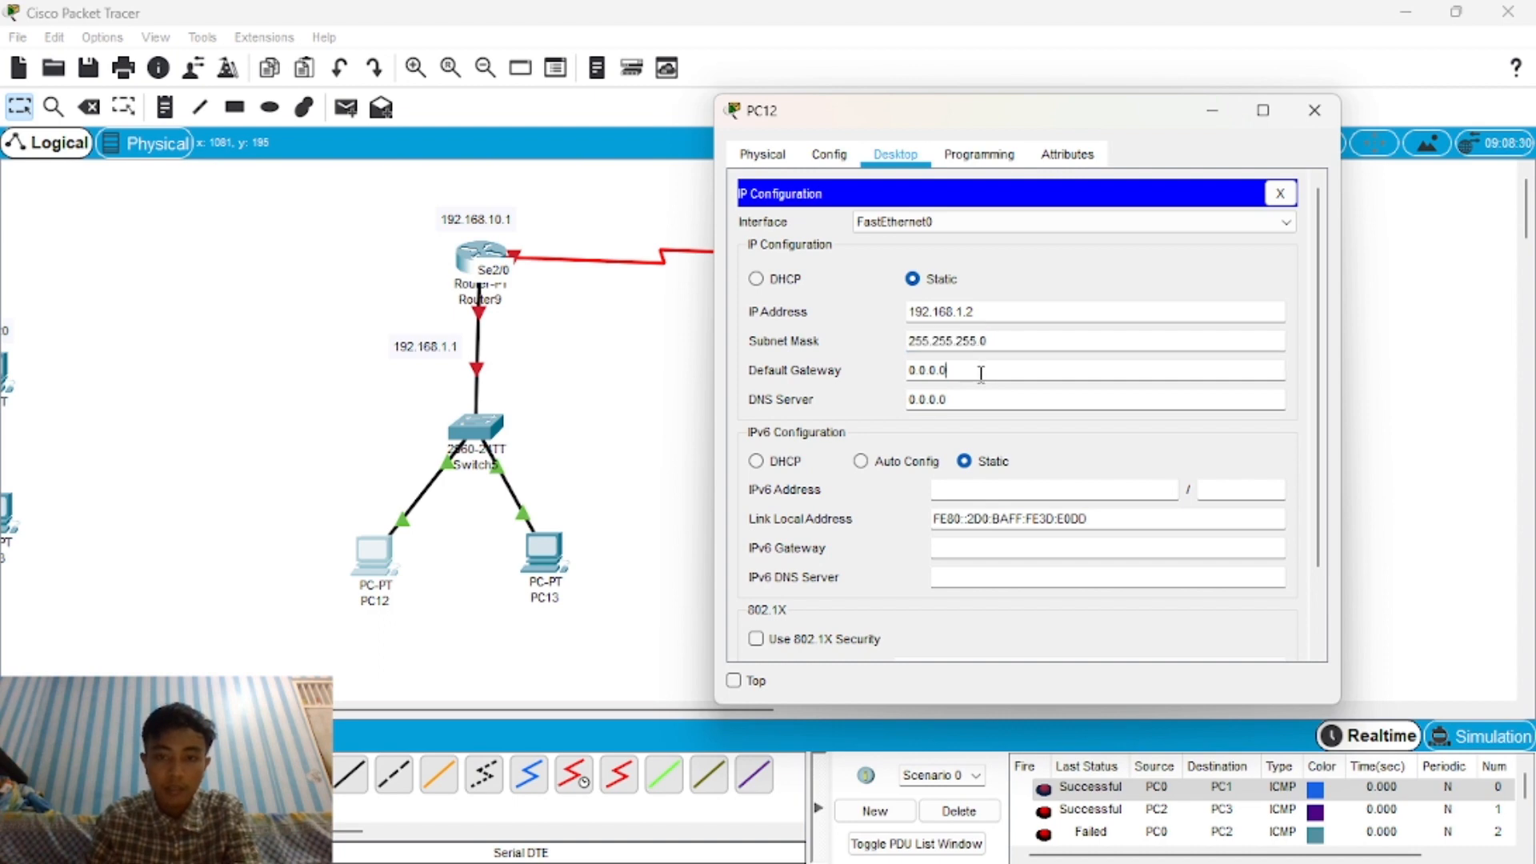
pyautogui.moveTo(981, 373); pyautogui.dragTo(904, 382)
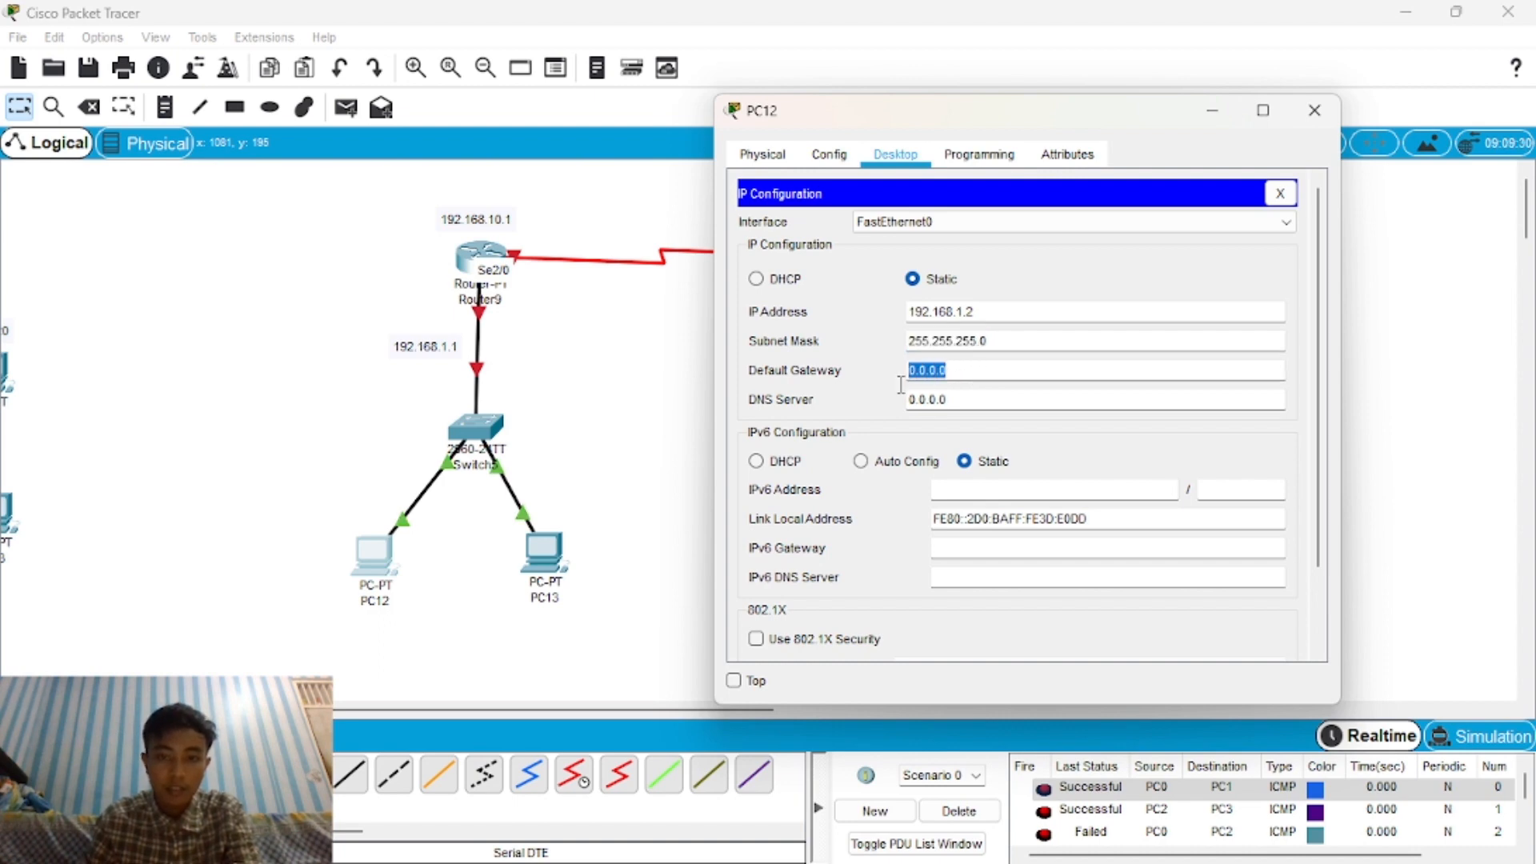
pyautogui.write('192.16')
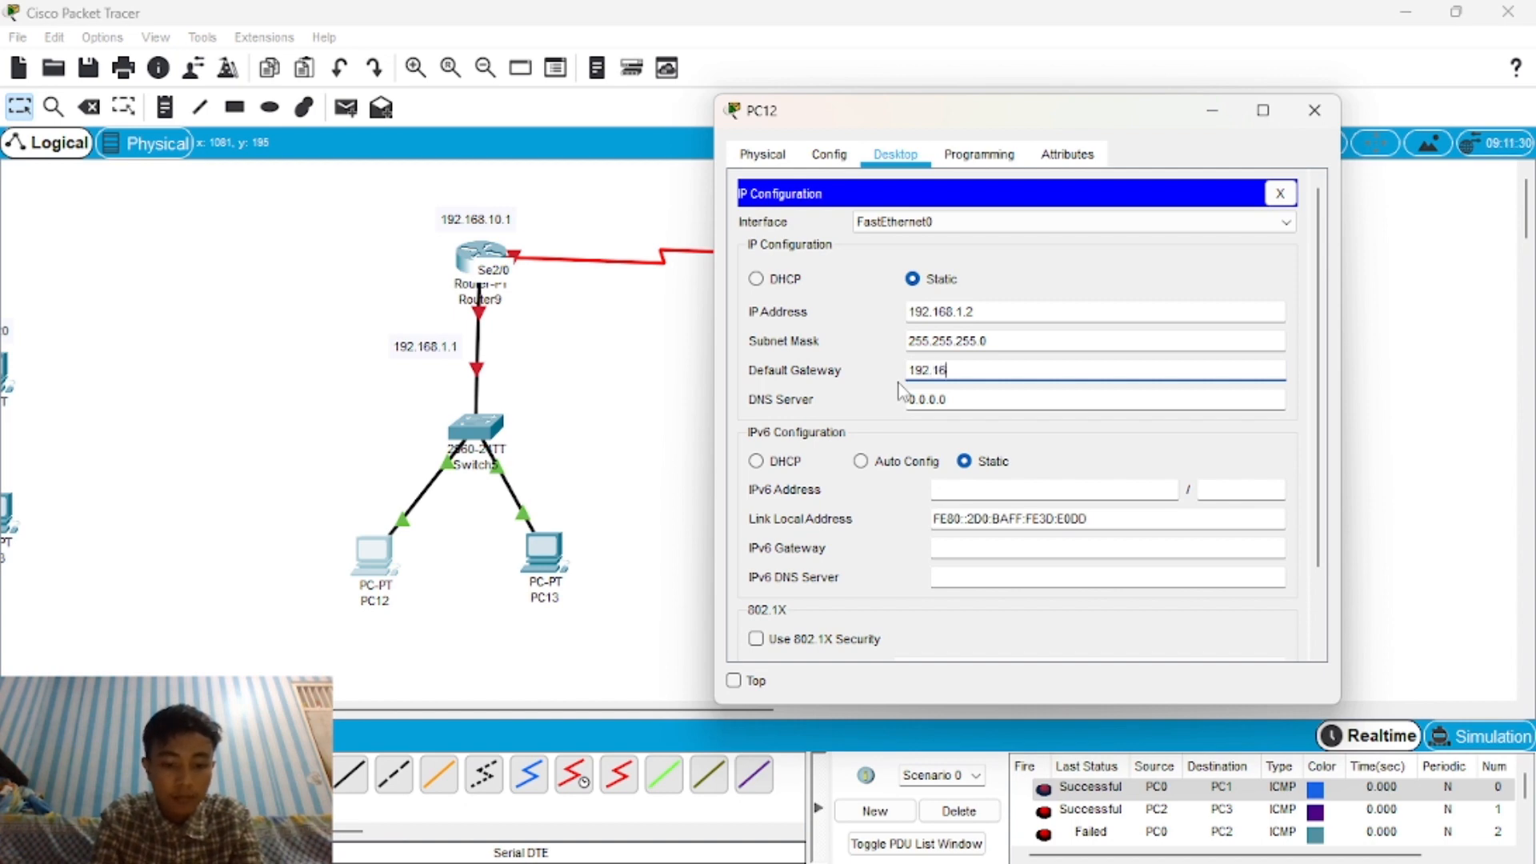
pyautogui.write('8.1.1')
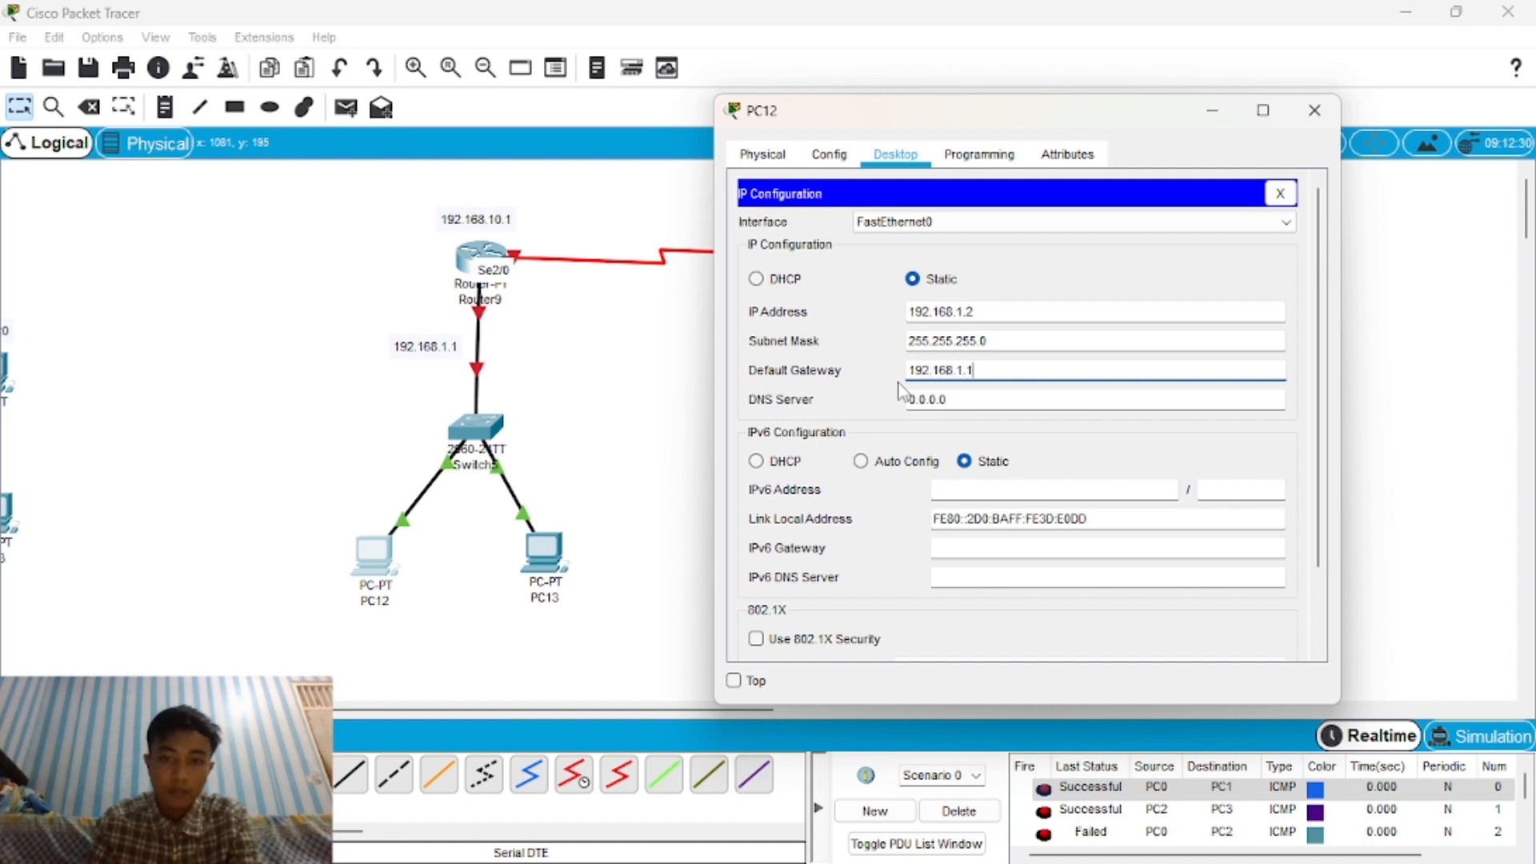
pyautogui.click(1313, 112)
# Assign PC13 the static IP address 192.168.1.3 with subnet mask 255.255.255.0.
pyautogui.click(544, 550)
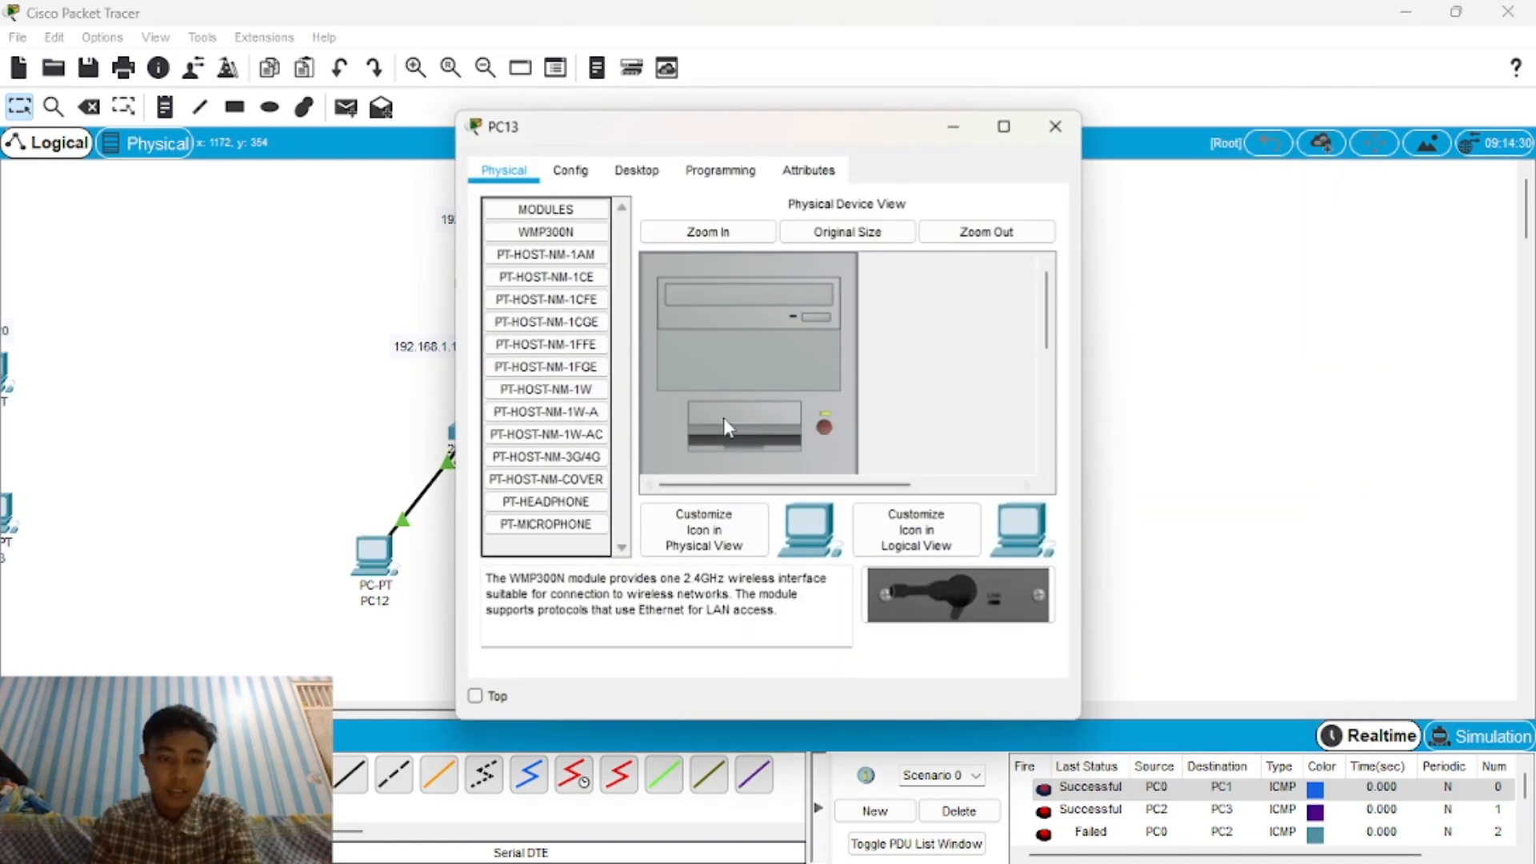
pyautogui.click(637, 170)
pyautogui.click(612, 248)
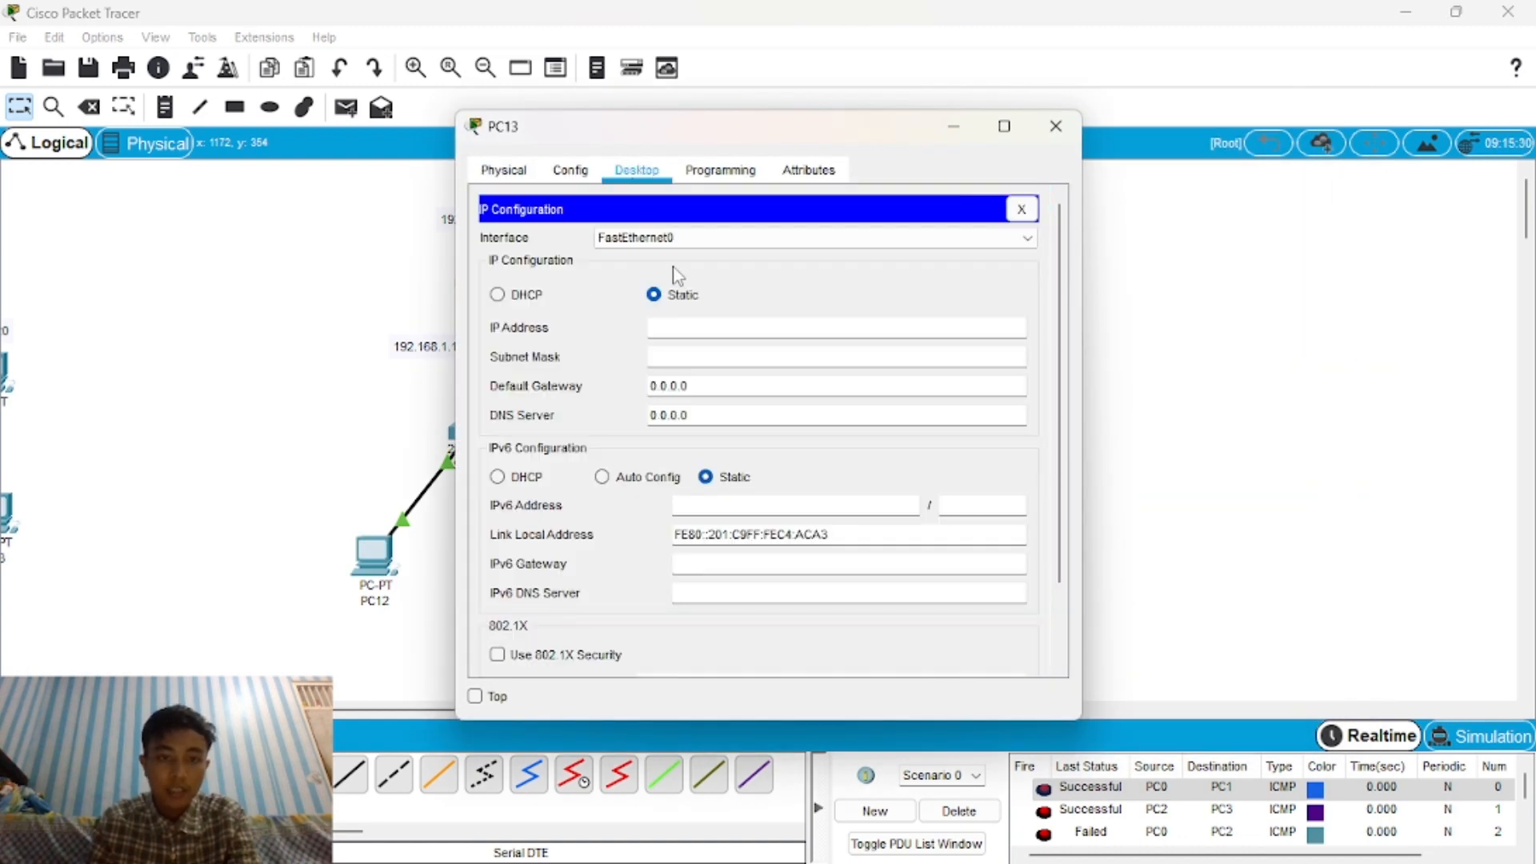
pyautogui.moveTo(727, 141); pyautogui.dragTo(1020, 135)
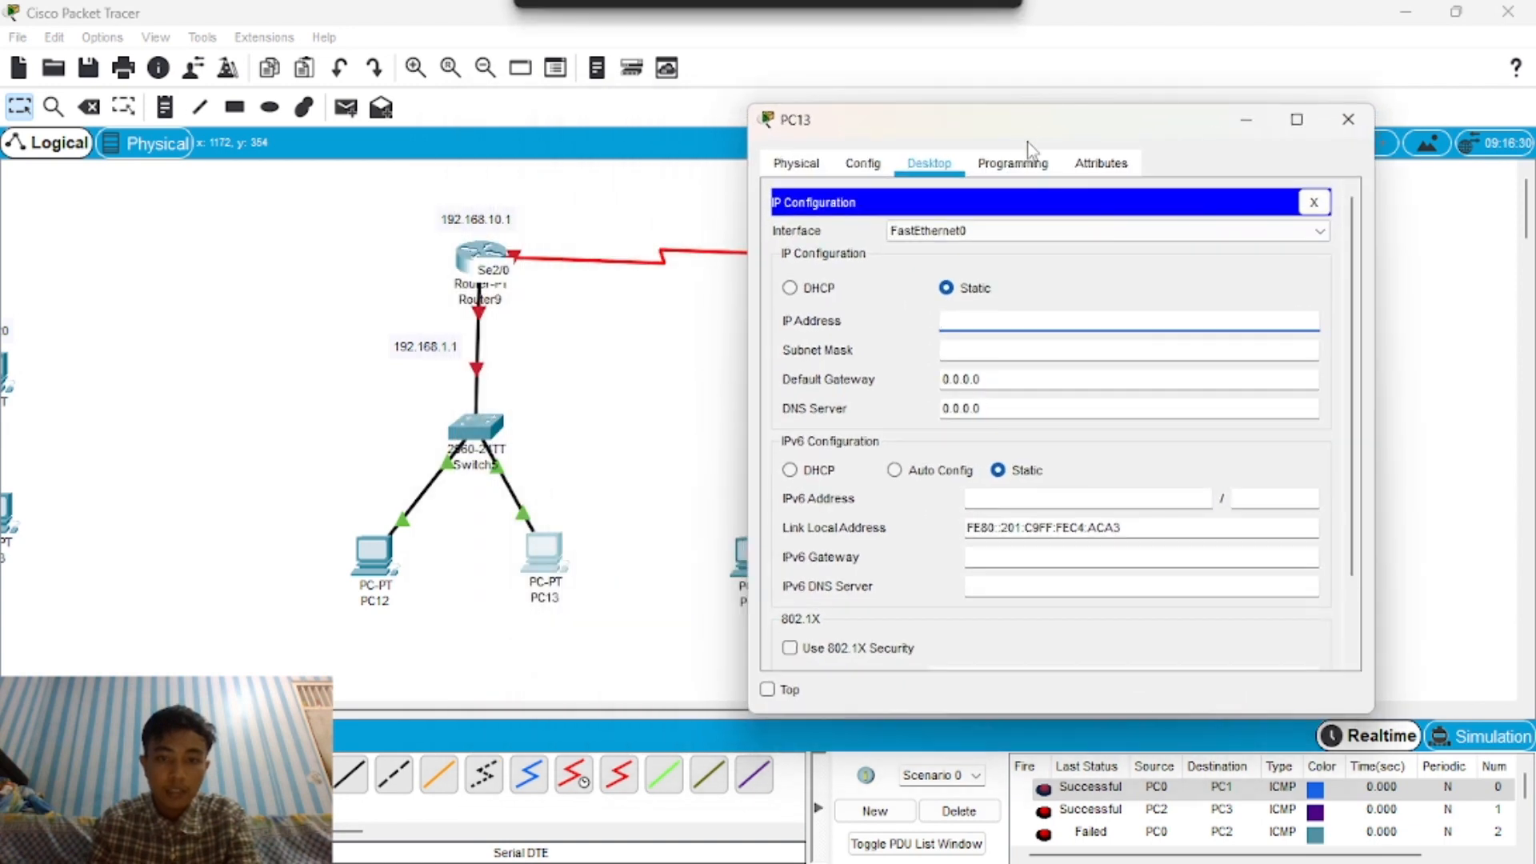
pyautogui.write('192.')
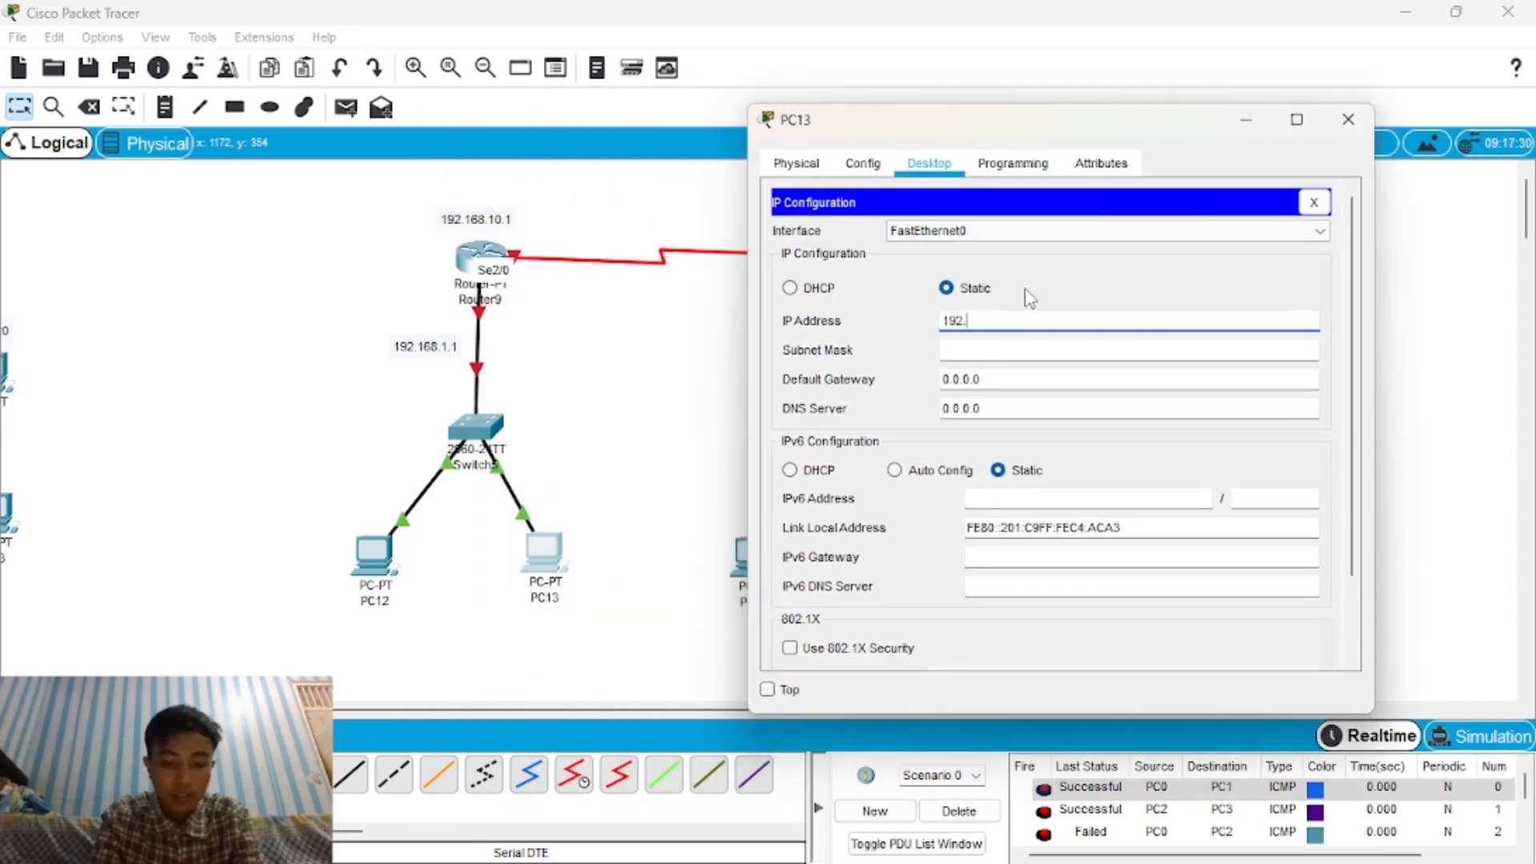
pyautogui.write('168.1.3')
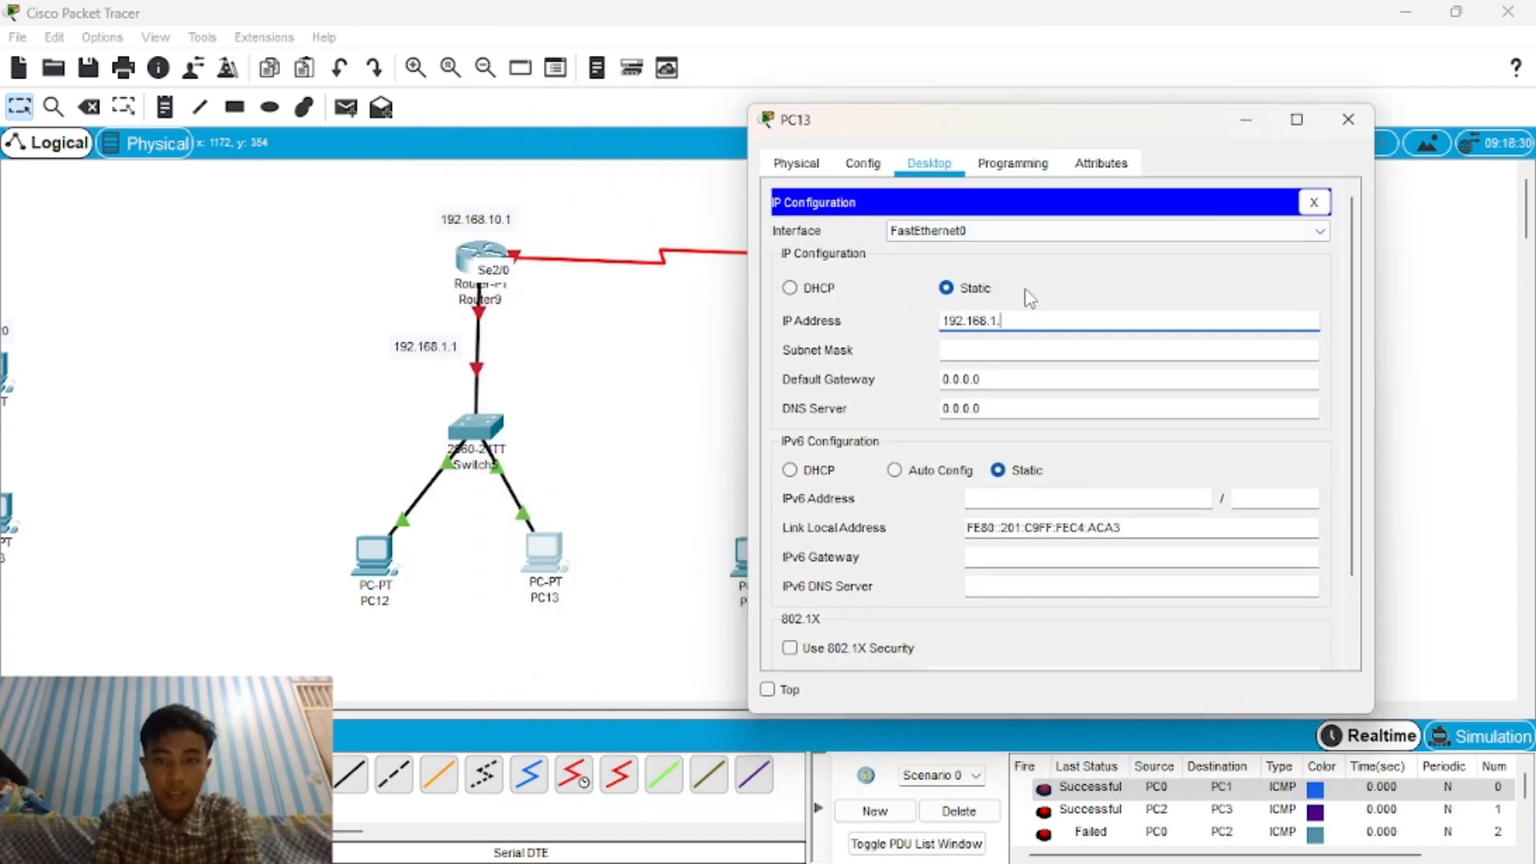
pyautogui.click(1013, 348)
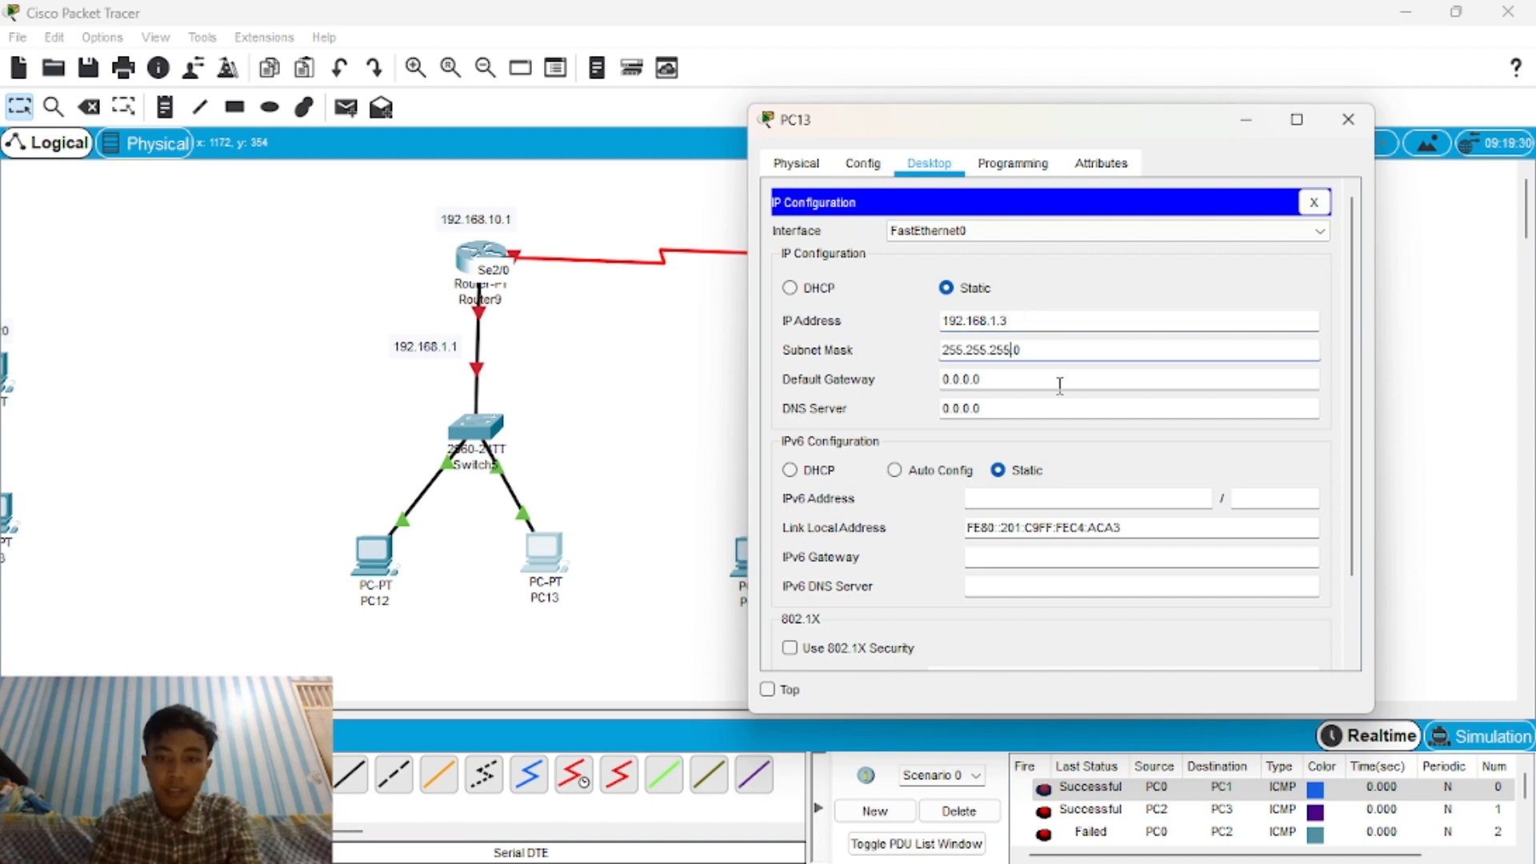
# Set PC13's default gateway to 192.168.1.1 and close its configuration window.
pyautogui.click(1061, 376)
pyautogui.moveTo(1061, 376); pyautogui.dragTo(928, 386)
pyautogui.write('192.168.1.1')
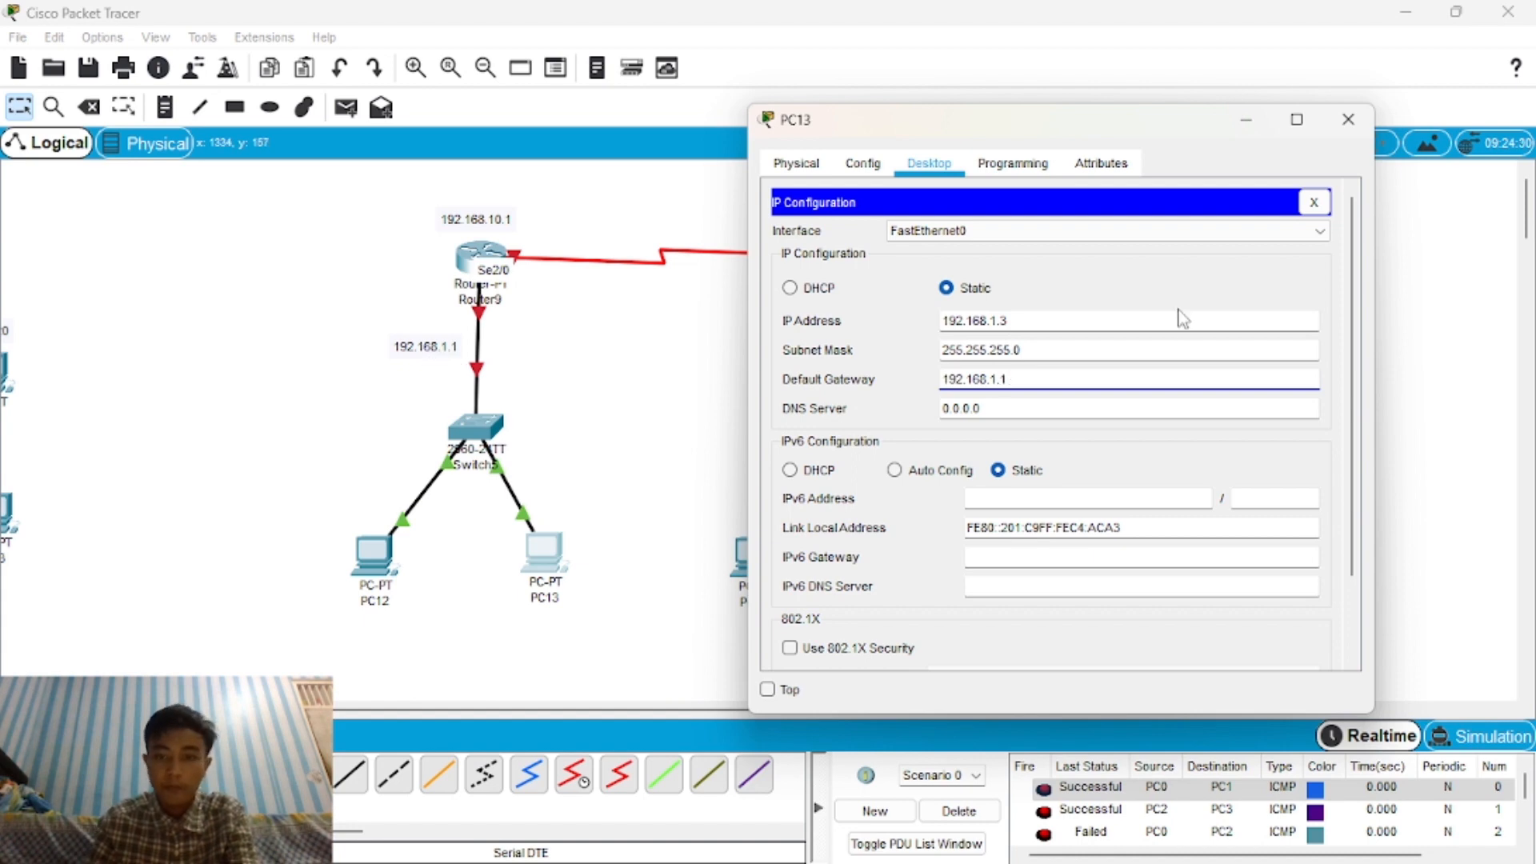
pyautogui.click(1348, 119)
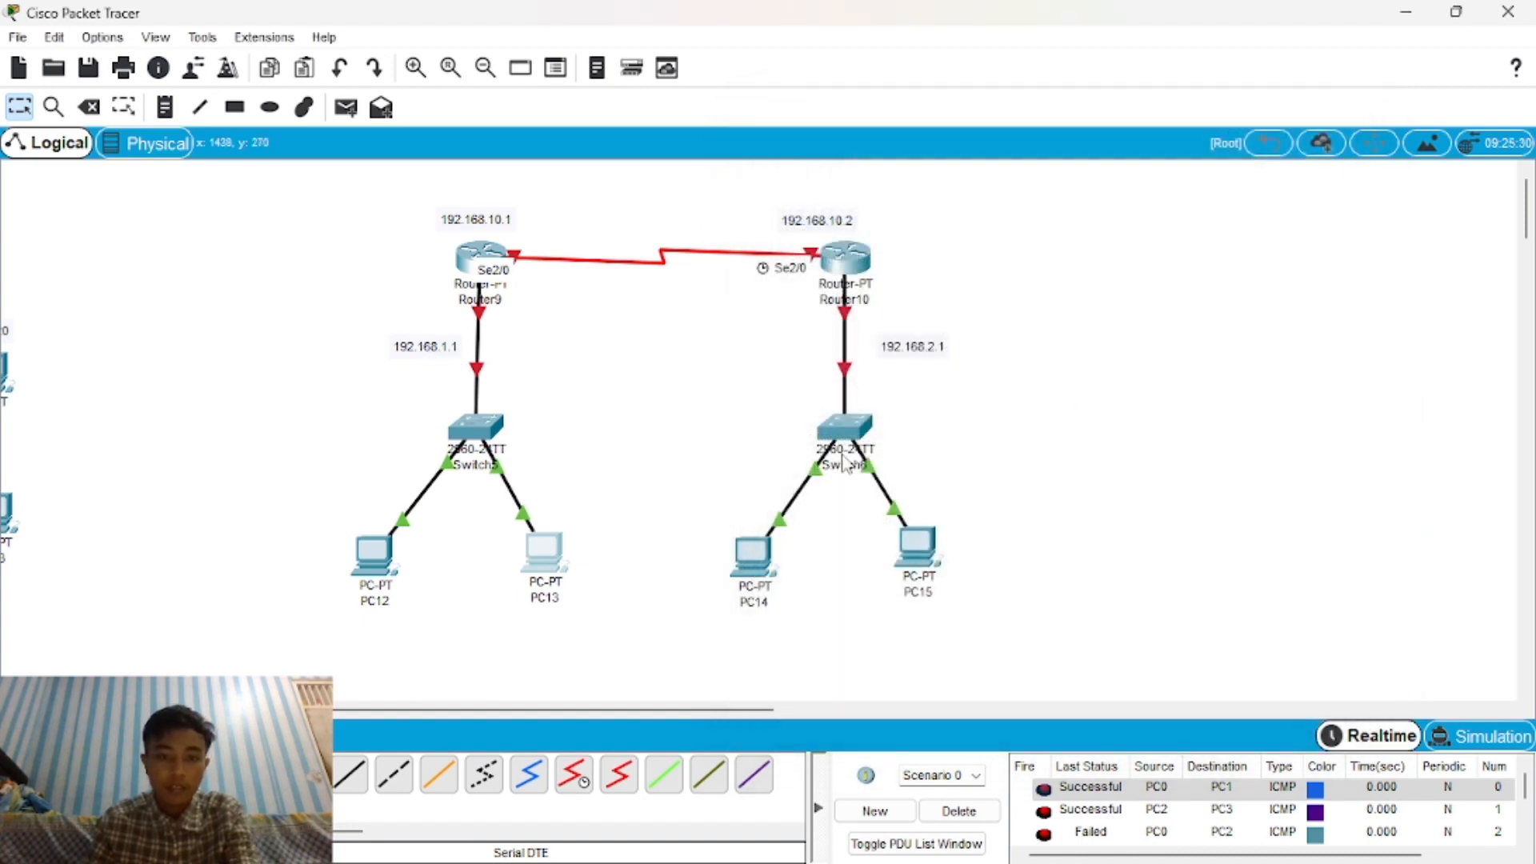
# Assign PC14 the static IP address 192.168.2.2 with subnet mask 255.255.255.0.
pyautogui.click(756, 560)
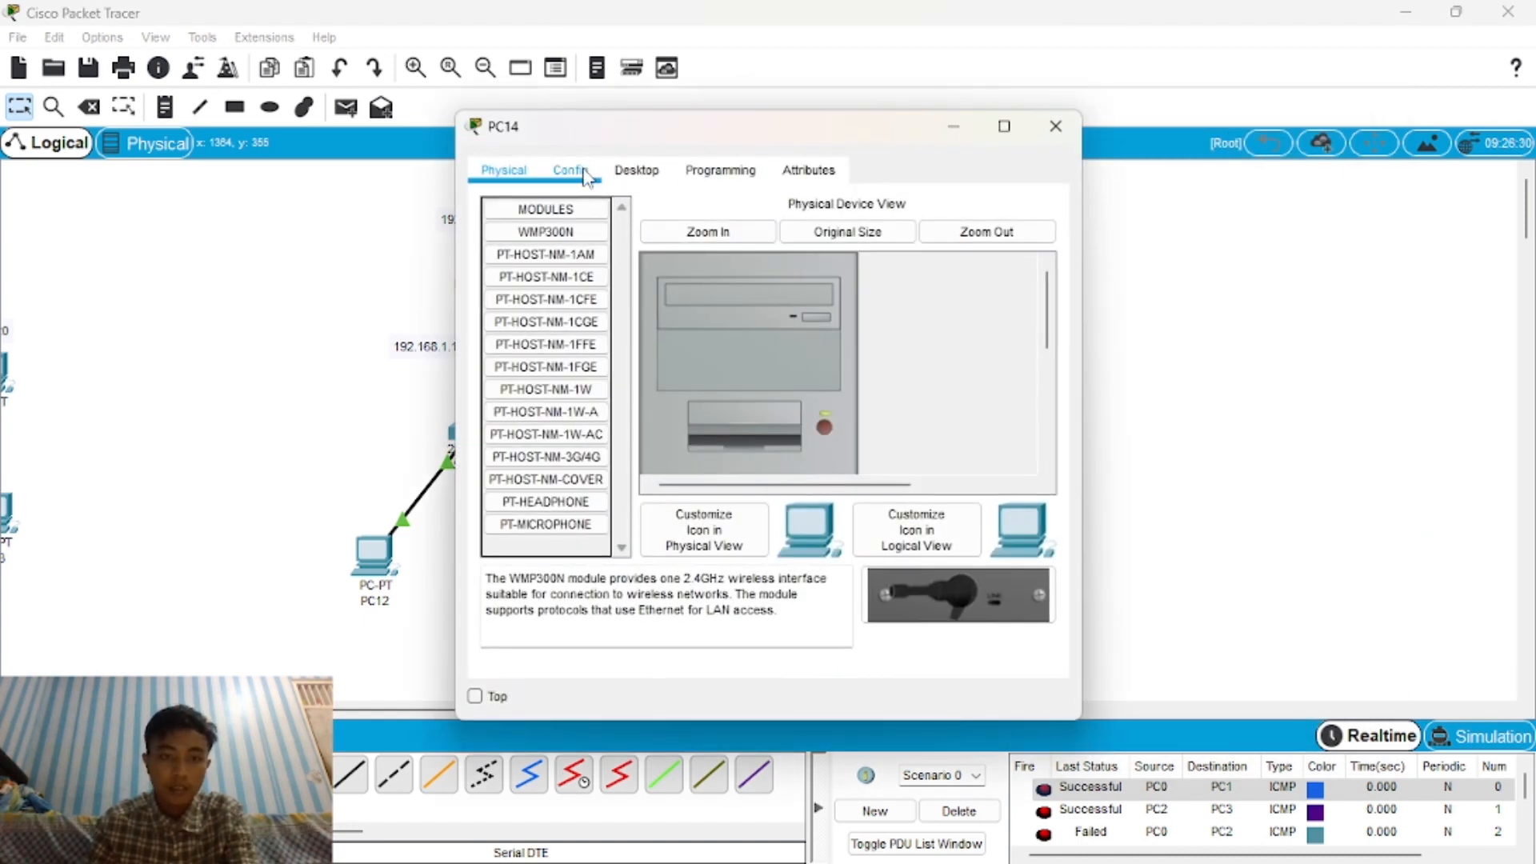
pyautogui.click(636, 171)
pyautogui.click(538, 240)
pyautogui.moveTo(808, 130); pyautogui.dragTo(474, 124)
pyautogui.click(417, 329)
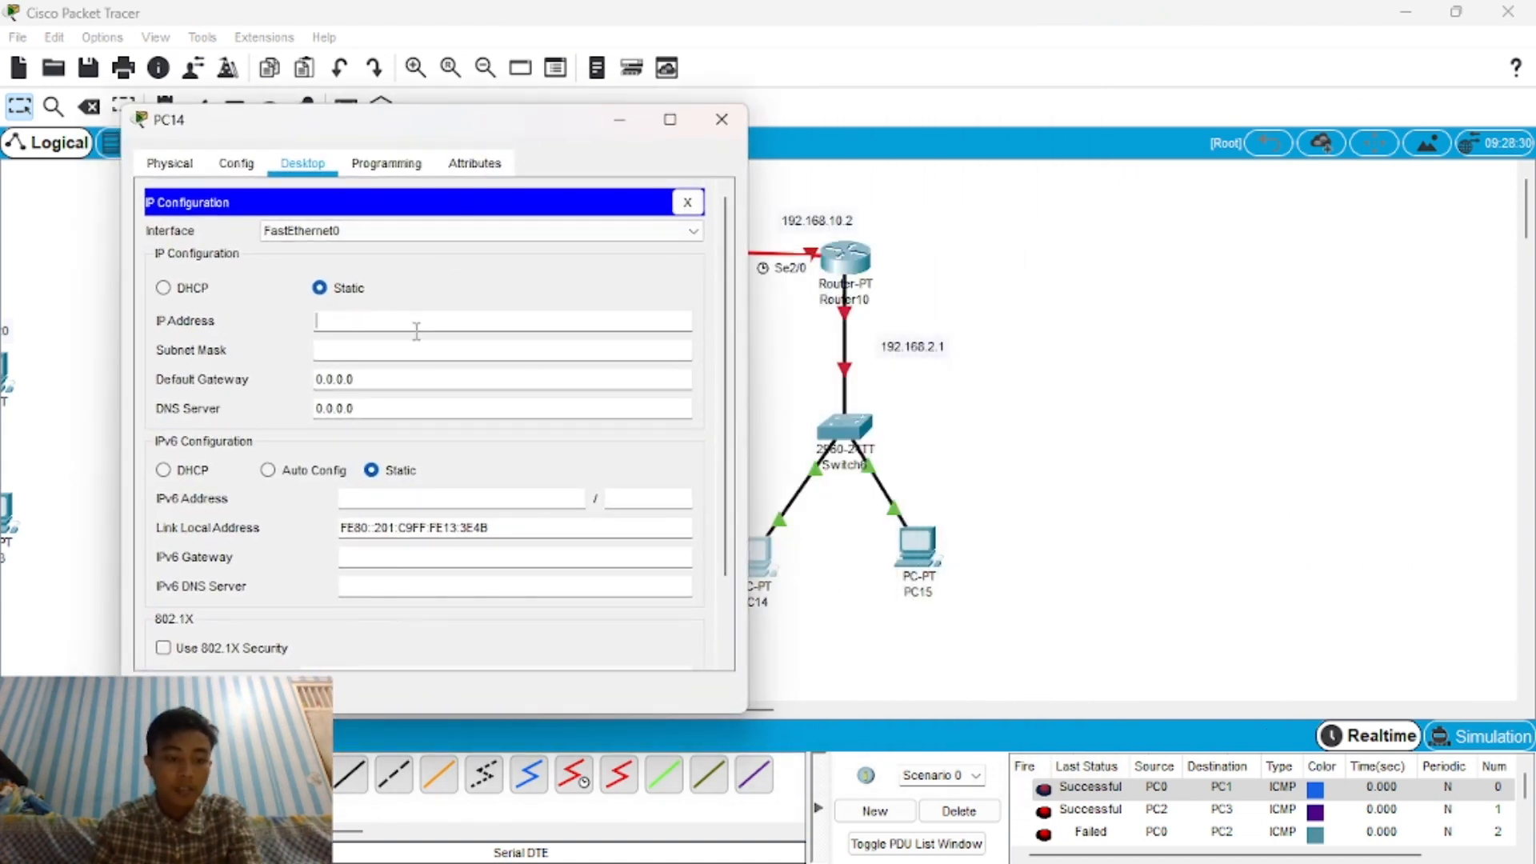
pyautogui.write('192')
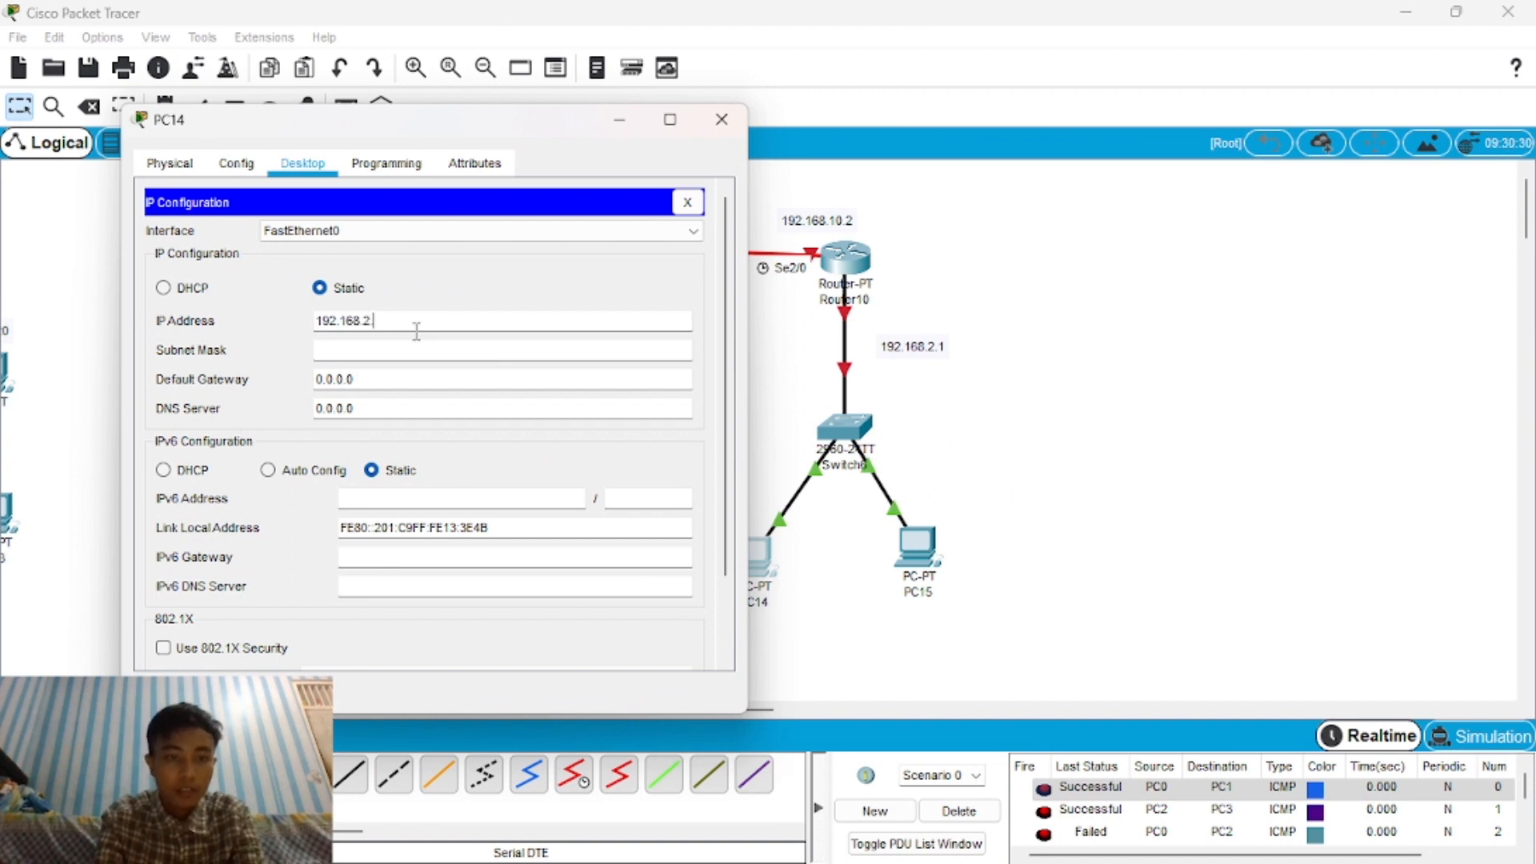
pyautogui.write('.168.2.2')
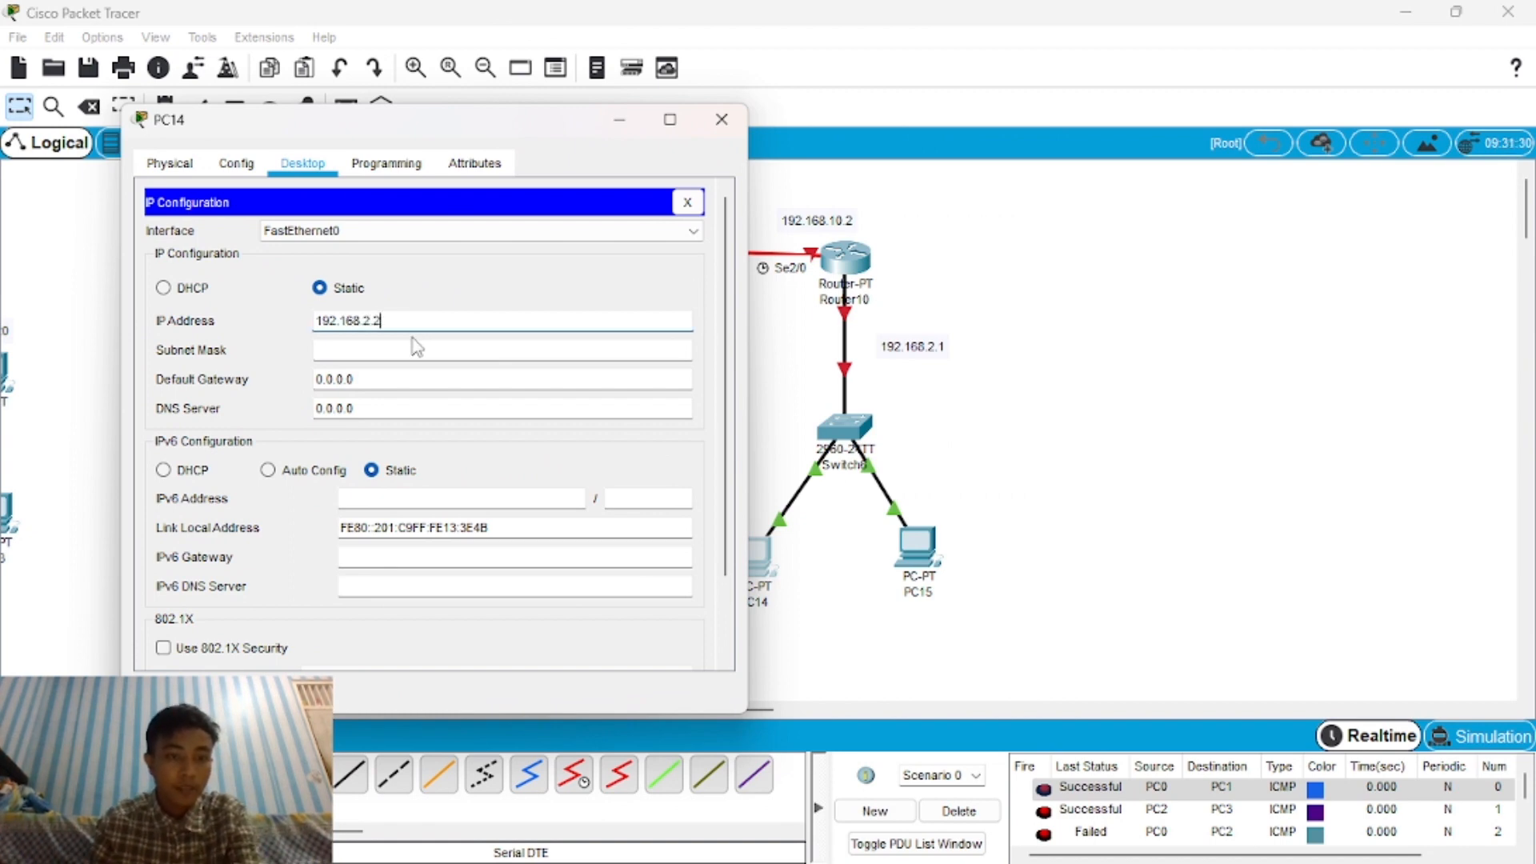
pyautogui.click(414, 346)
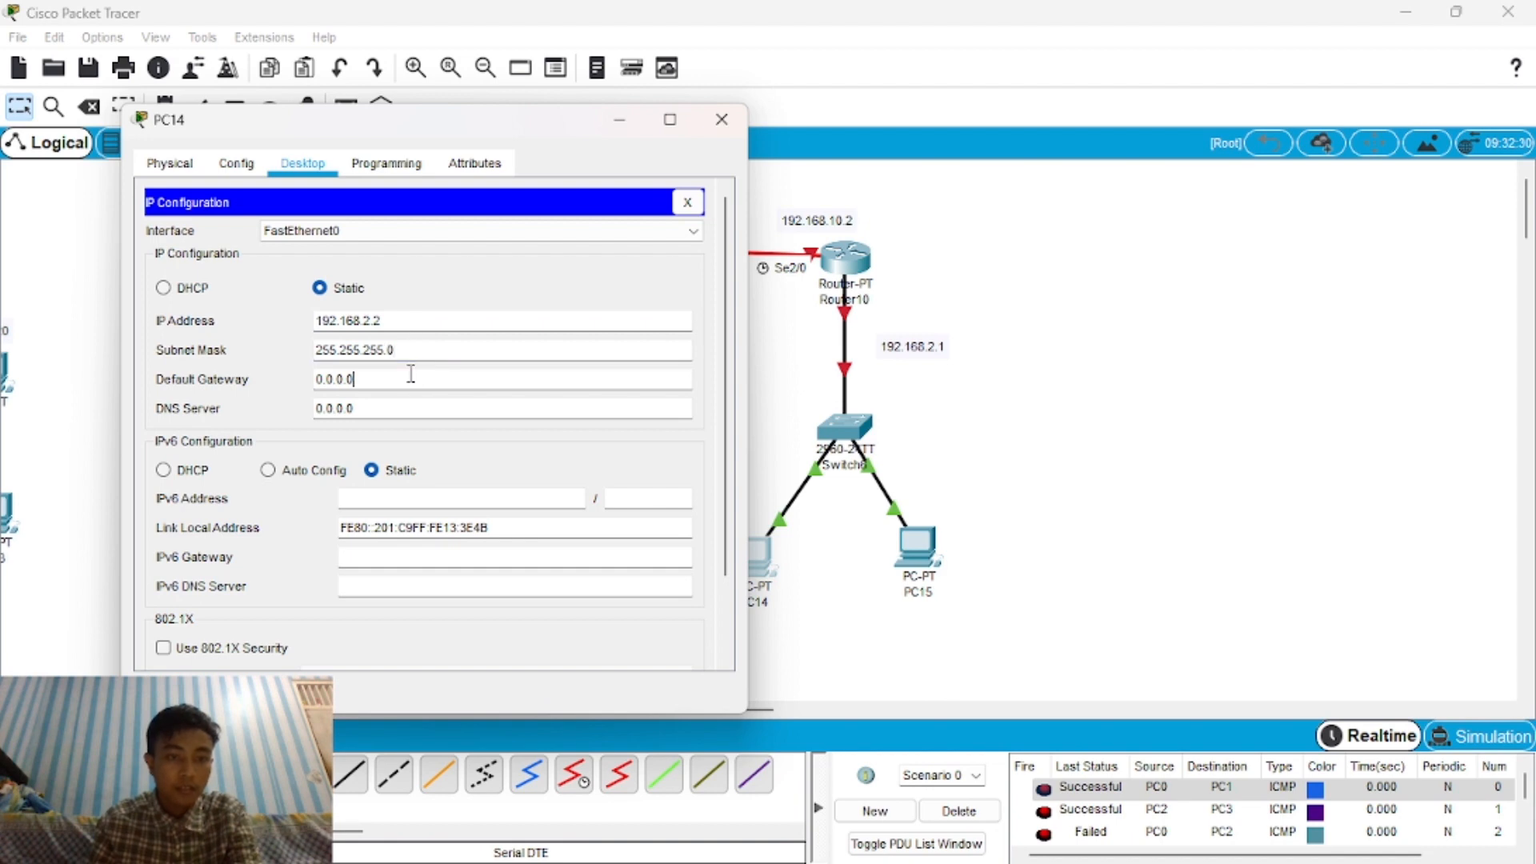
# Set PC14's default gateway to 192.168.2.1 and close its configuration window.
pyautogui.moveTo(411, 374); pyautogui.dragTo(277, 374)
pyautogui.click(376, 379)
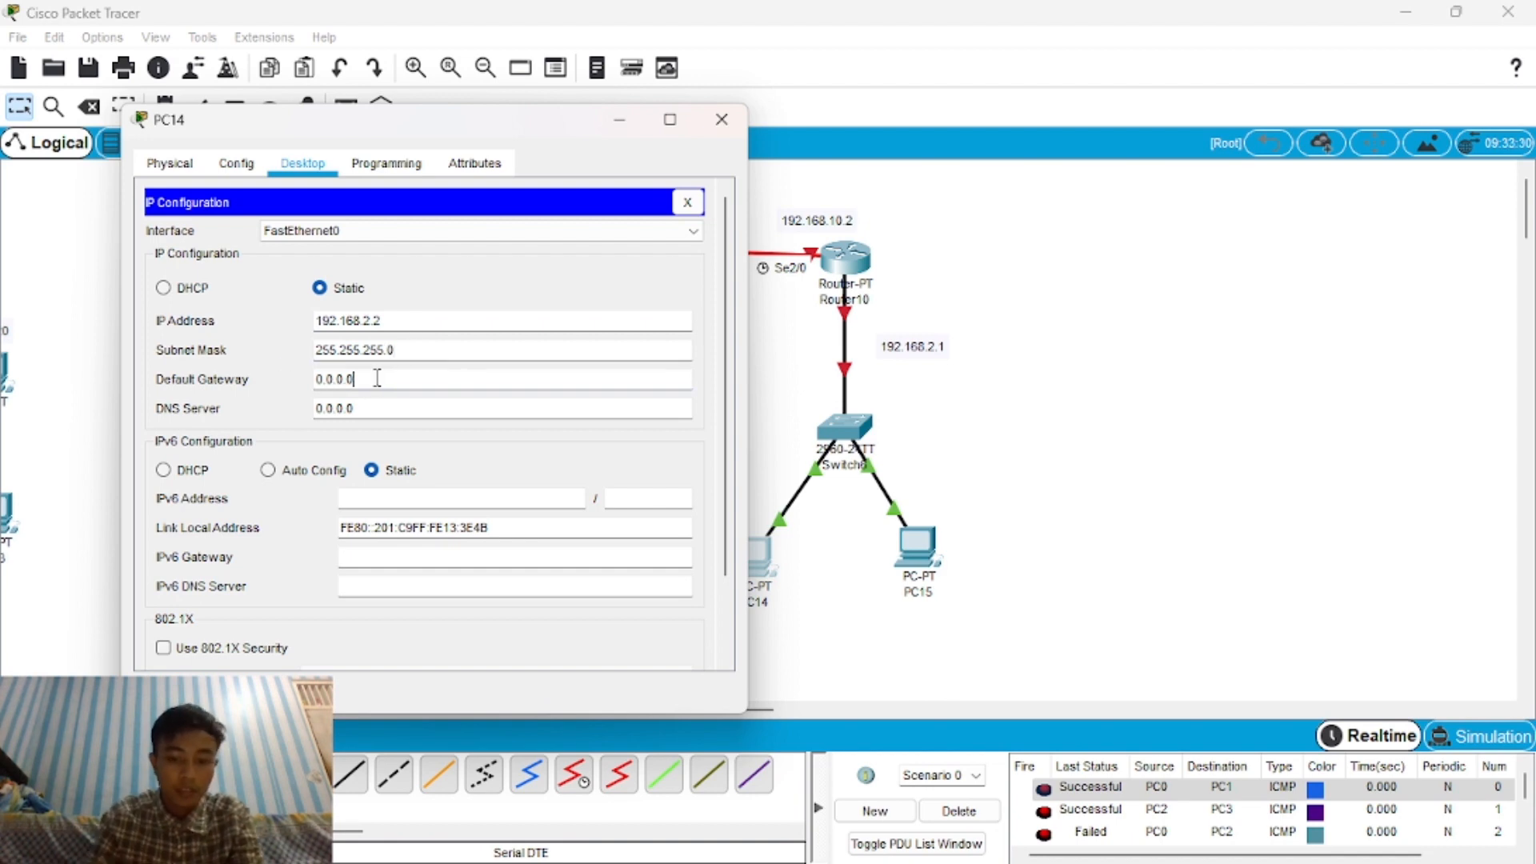
pyautogui.press('BackSpace')
pyautogui.press('BackSpace')
pyautogui.press('BackSpace')
pyautogui.press('BackSpace')
pyautogui.press('BackSpace')
pyautogui.press('BackSpace')
pyautogui.press('BackSpace')
pyautogui.write('192.168.')
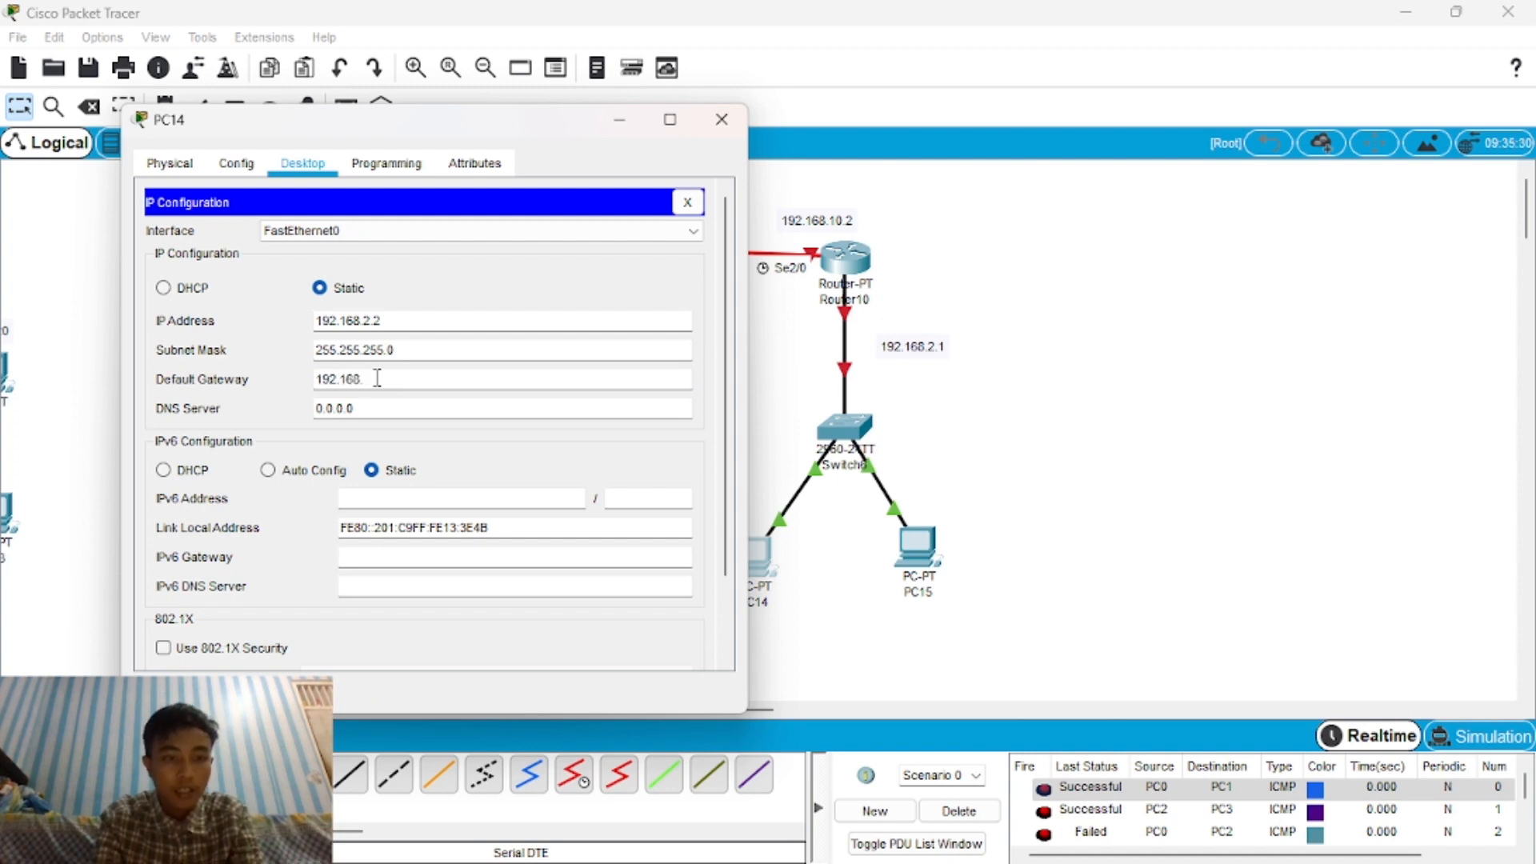
pyautogui.write('2.')
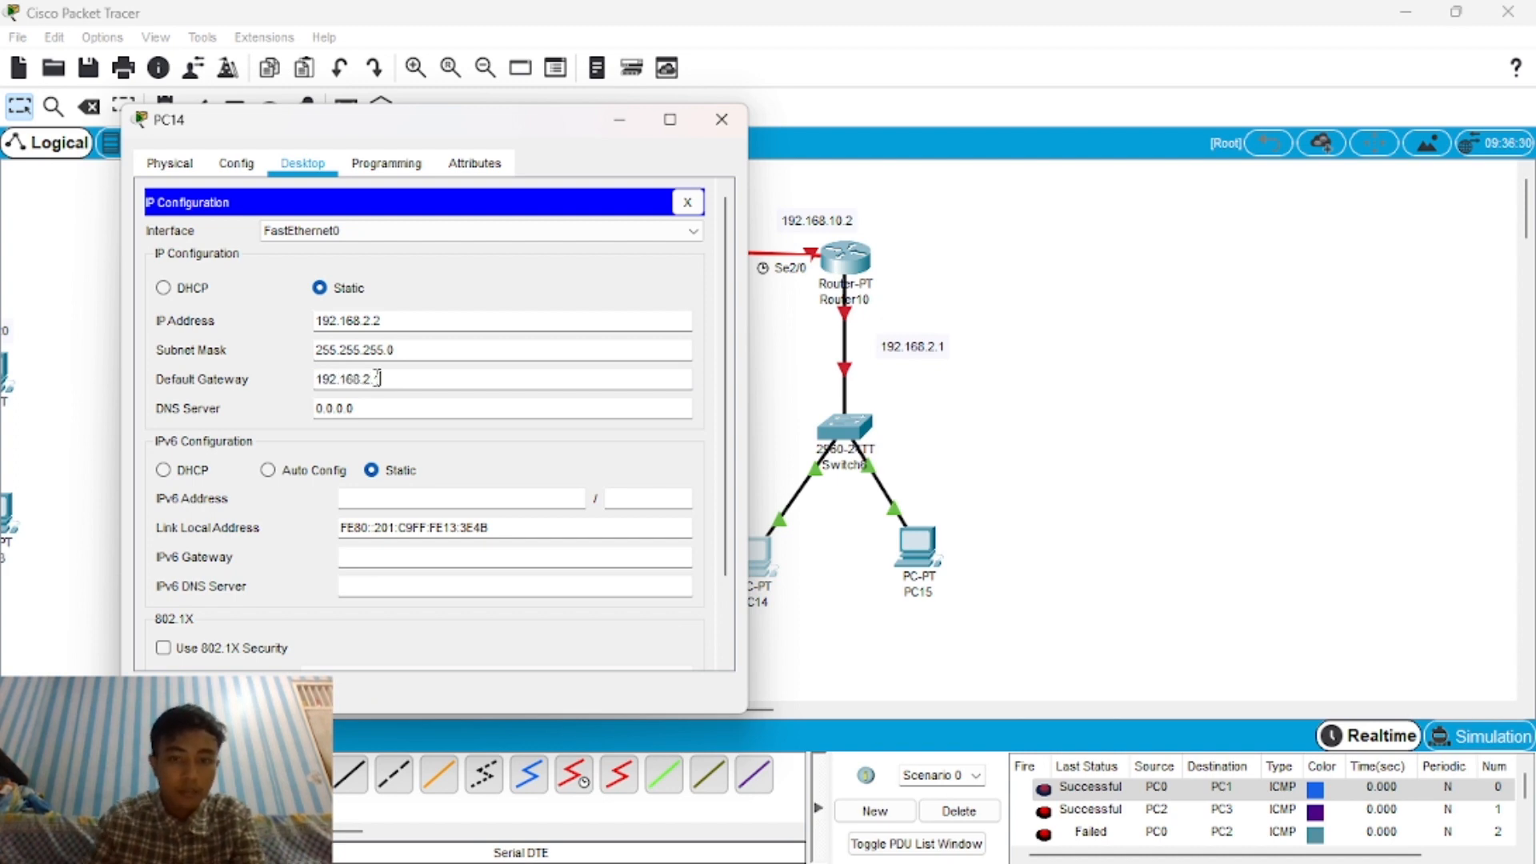
pyautogui.write('1')
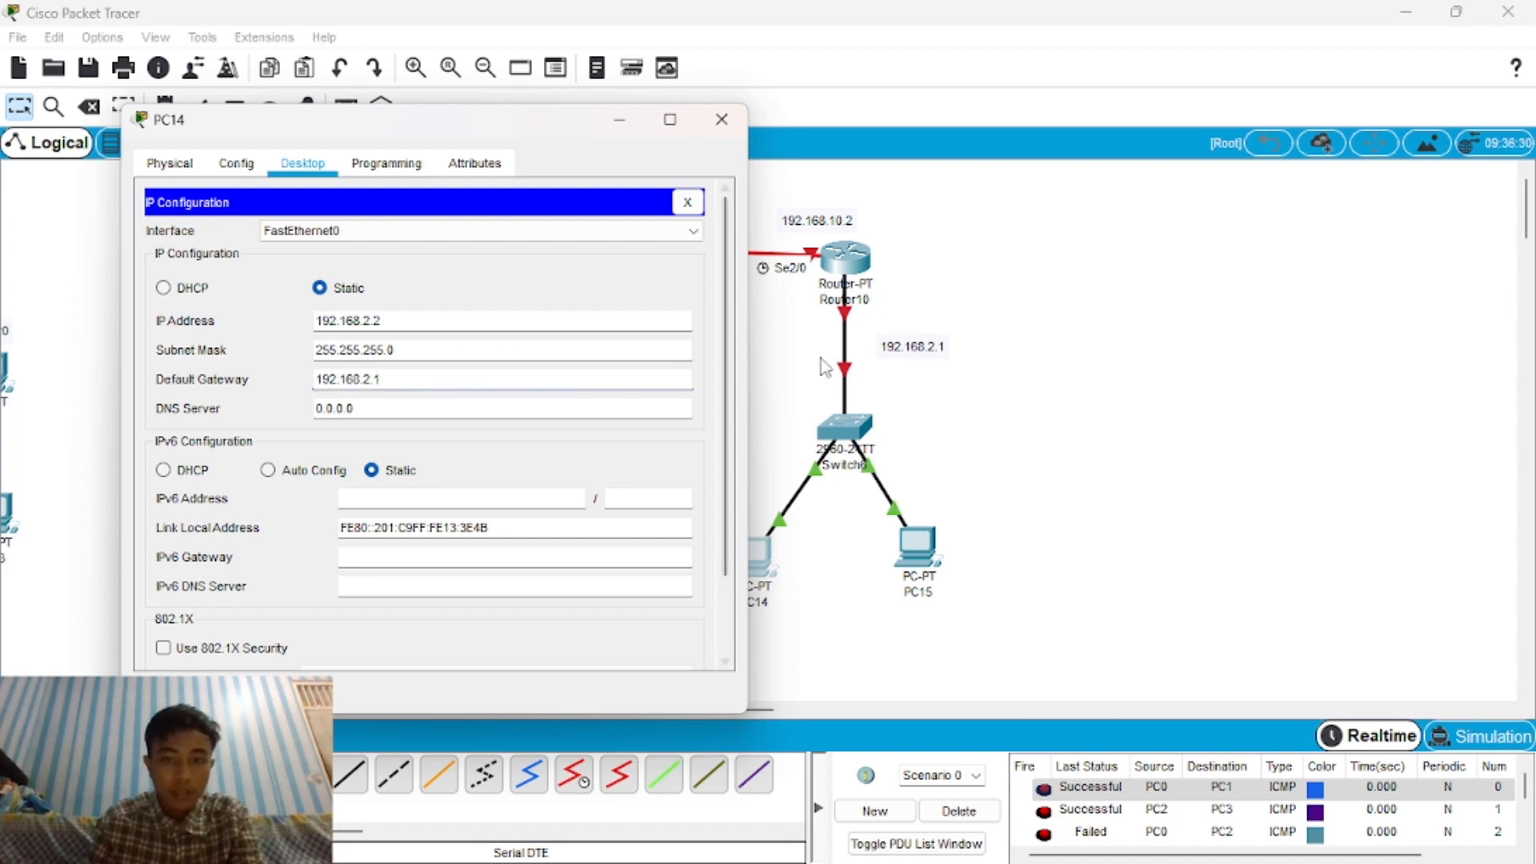
pyautogui.click(733, 118)
# Assign PC15 the static IP address 192.168.2.3 with subnet mask 255.255.255.0.
pyautogui.click(916, 545)
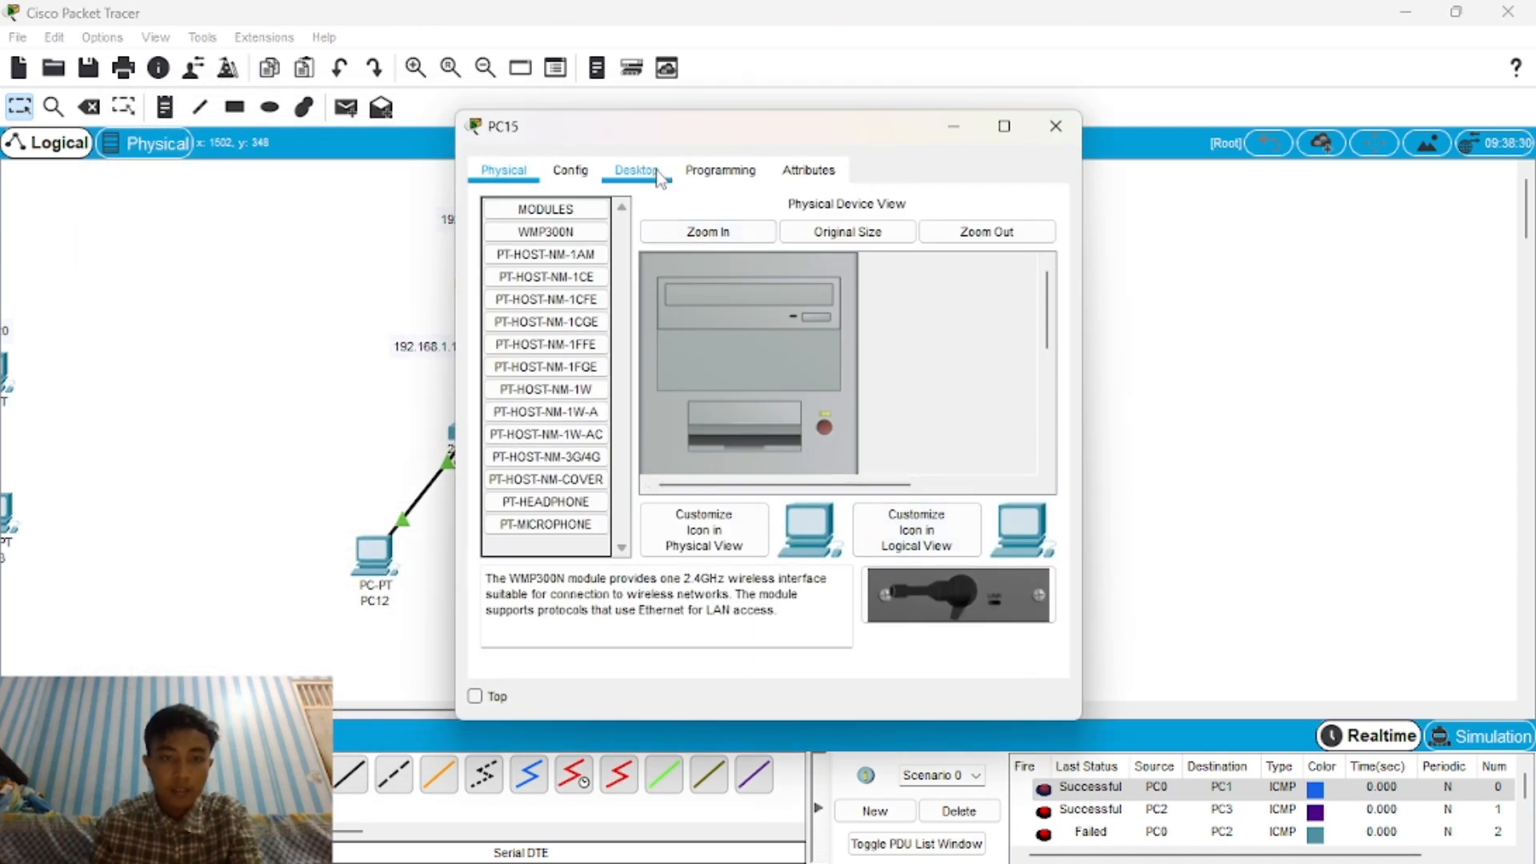
pyautogui.click(640, 170)
pyautogui.click(578, 286)
pyautogui.moveTo(828, 136); pyautogui.dragTo(468, 156)
pyautogui.write('192')
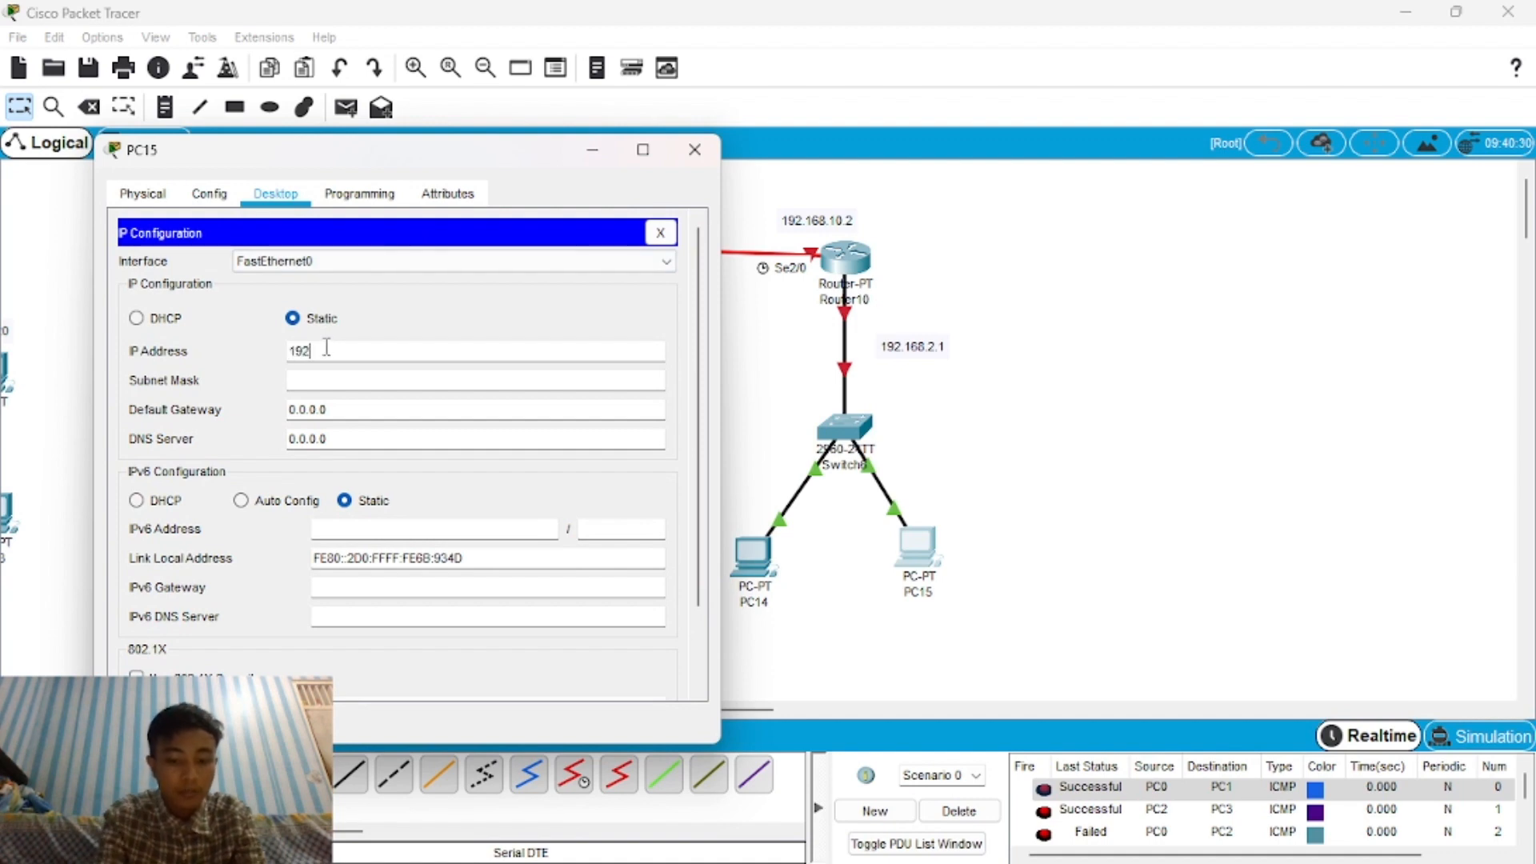
pyautogui.write('.168.')
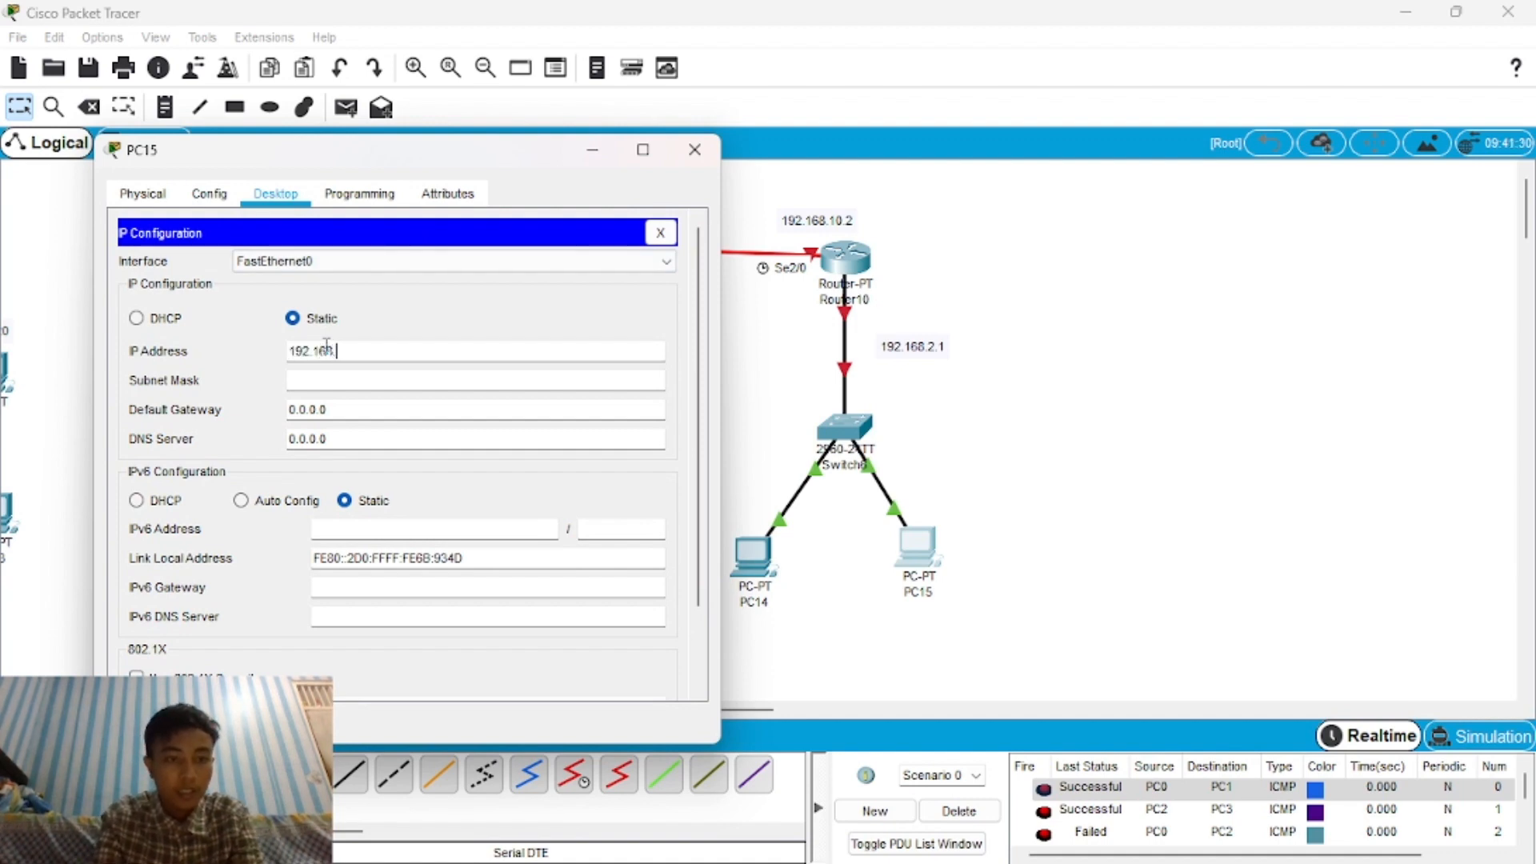
pyautogui.write('2.3')
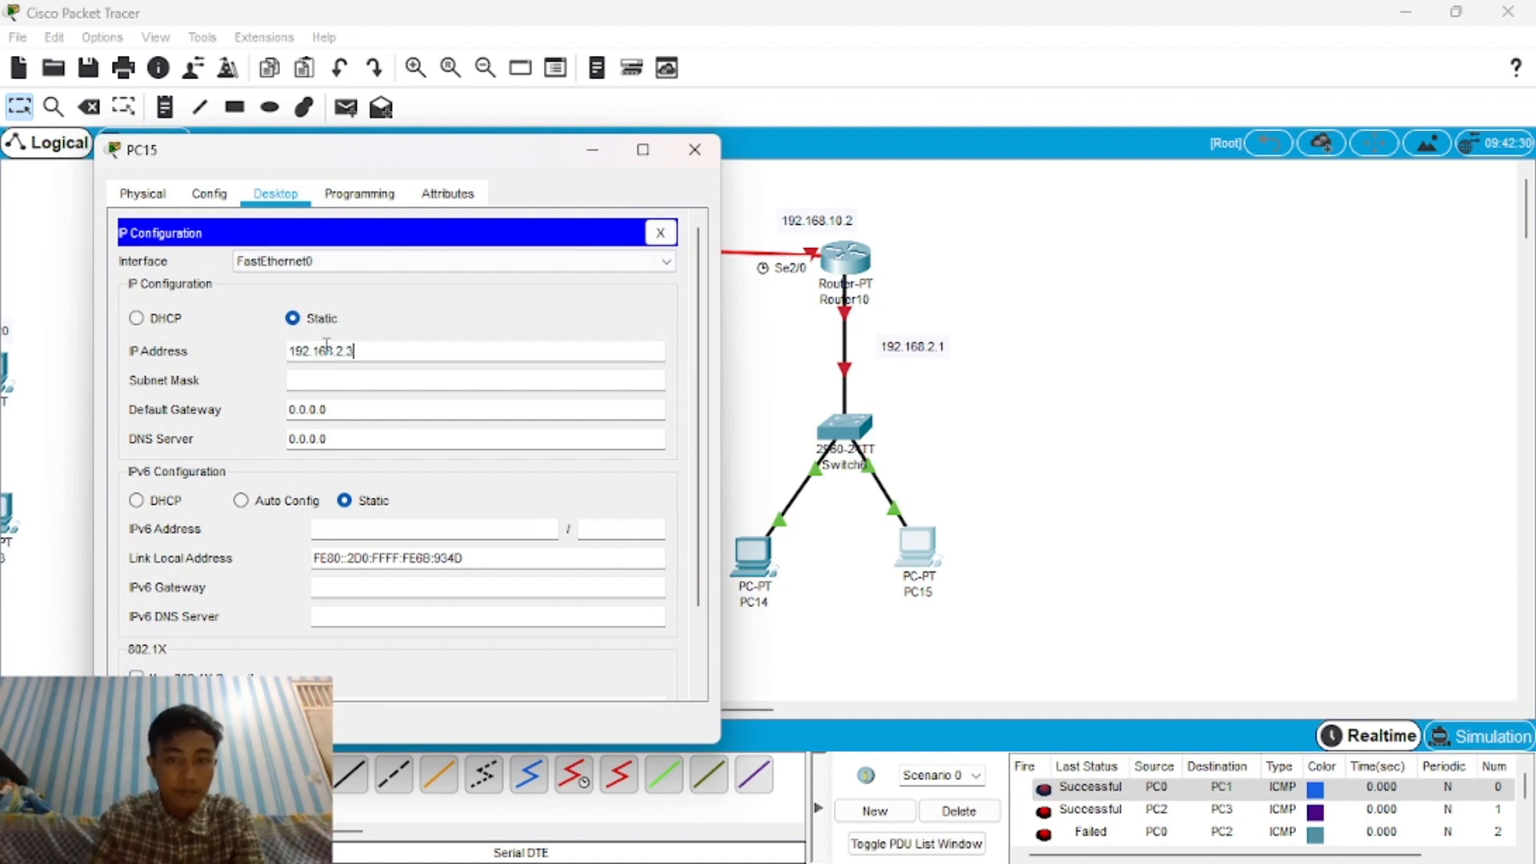
pyautogui.click(340, 378)
# Set PC15's default gateway to 192.168.2.1 and close its configuration window.
pyautogui.click(377, 411)
pyautogui.moveTo(377, 412); pyautogui.dragTo(270, 407)
pyautogui.write('192')
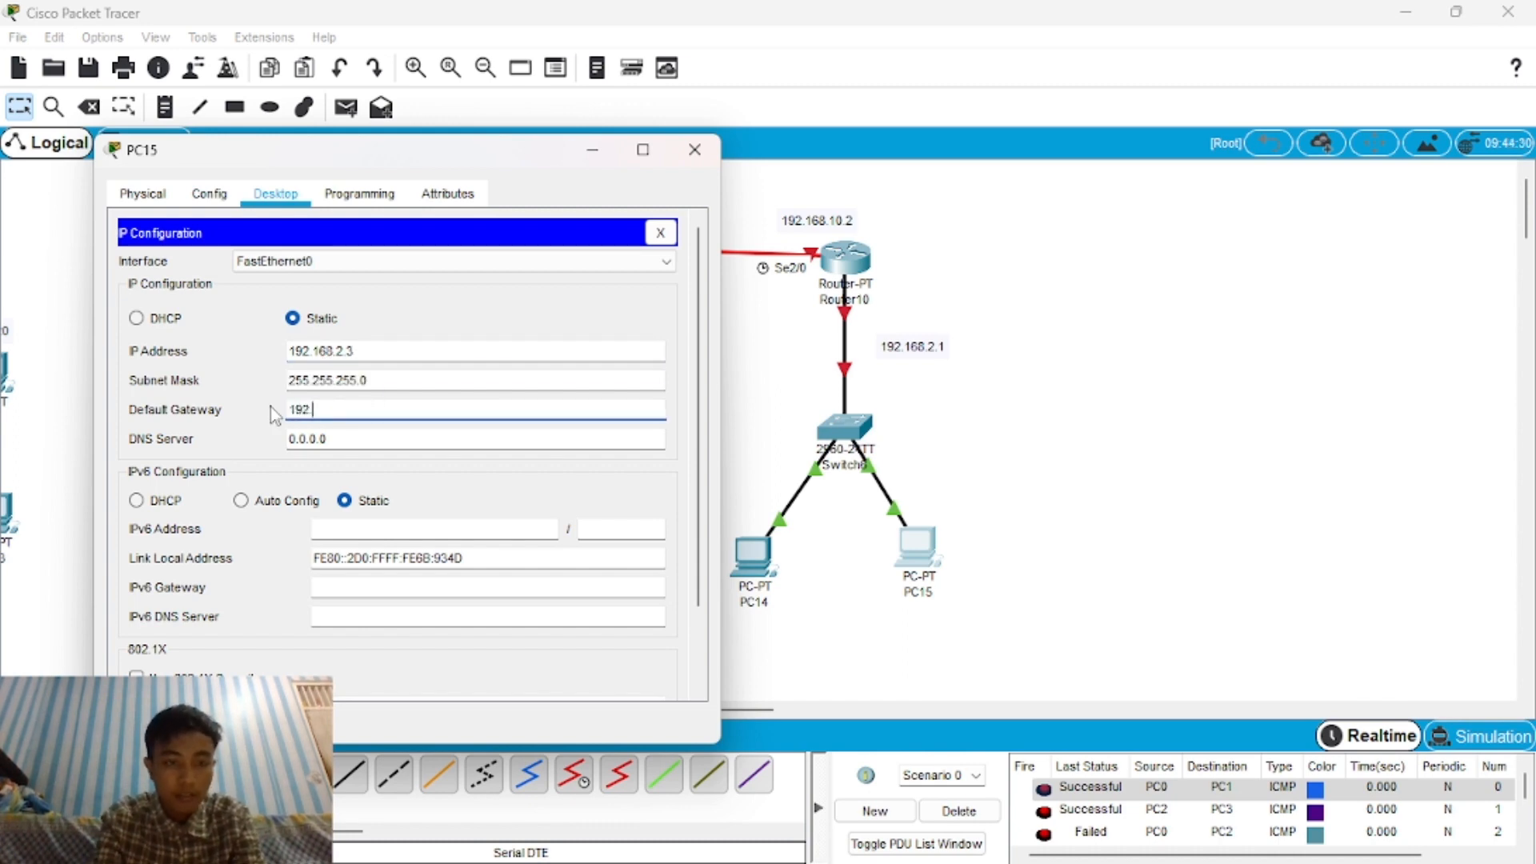
pyautogui.write('.168.')
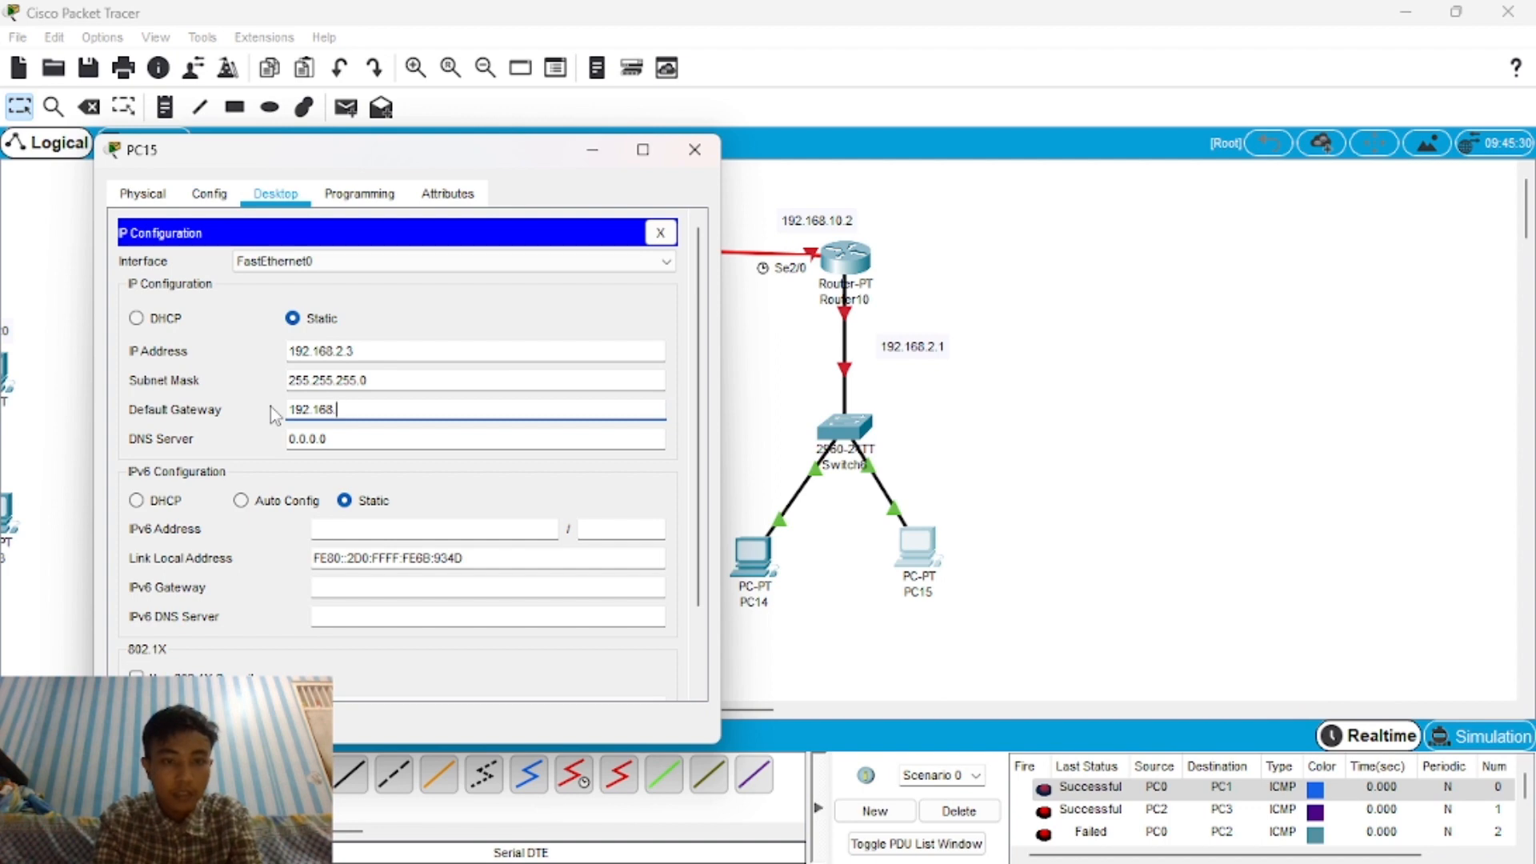
pyautogui.write('2.1')
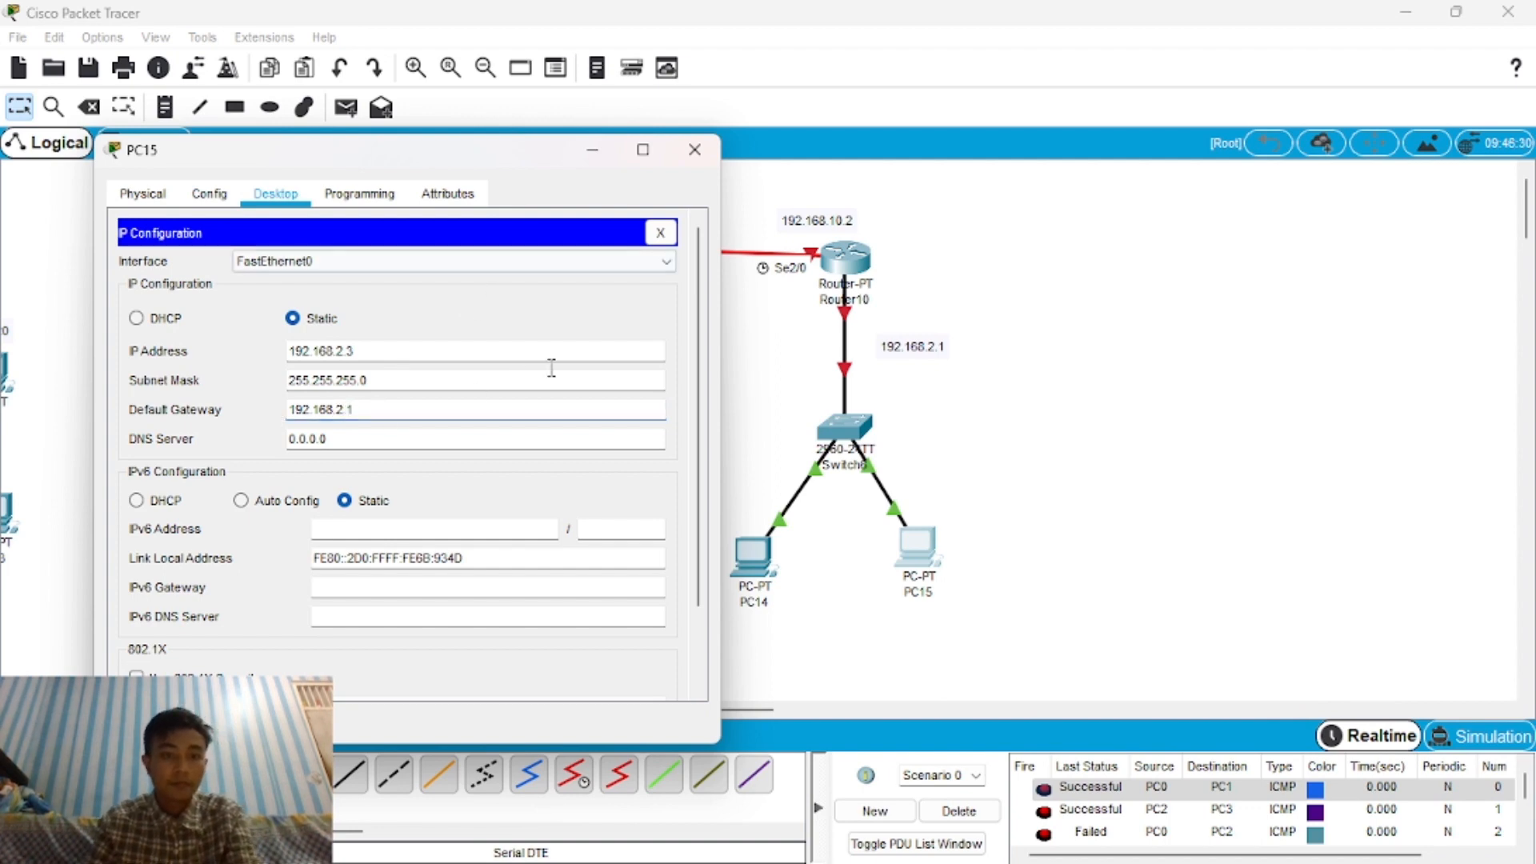
pyautogui.click(681, 170)
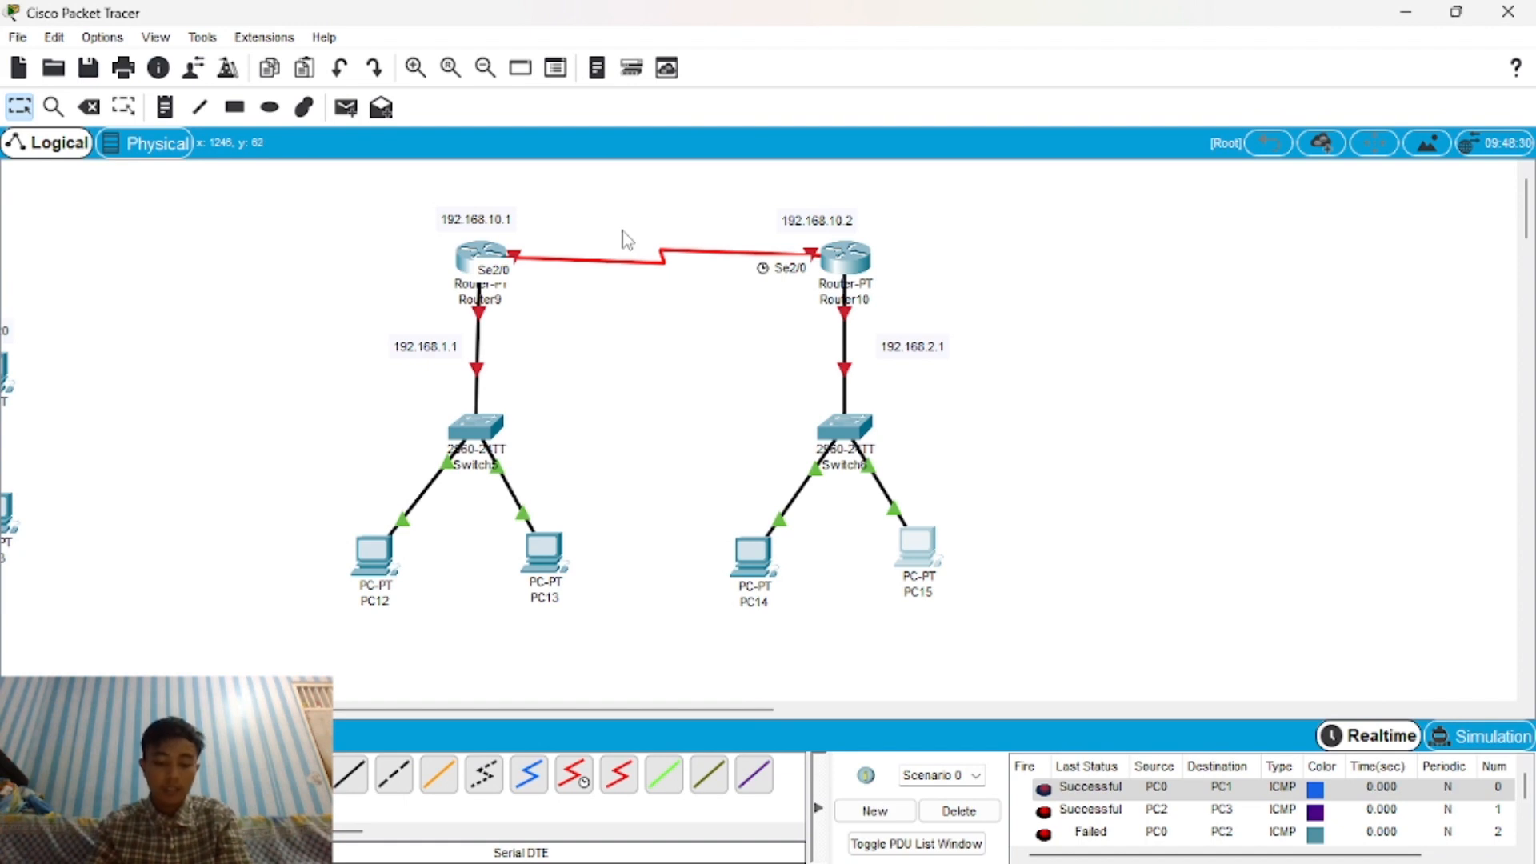
# Open Router9's command line interface and decline the initial configuration dialog to reach the router prompt.
pyautogui.doubleClick(489, 256)
pyautogui.click(623, 170)
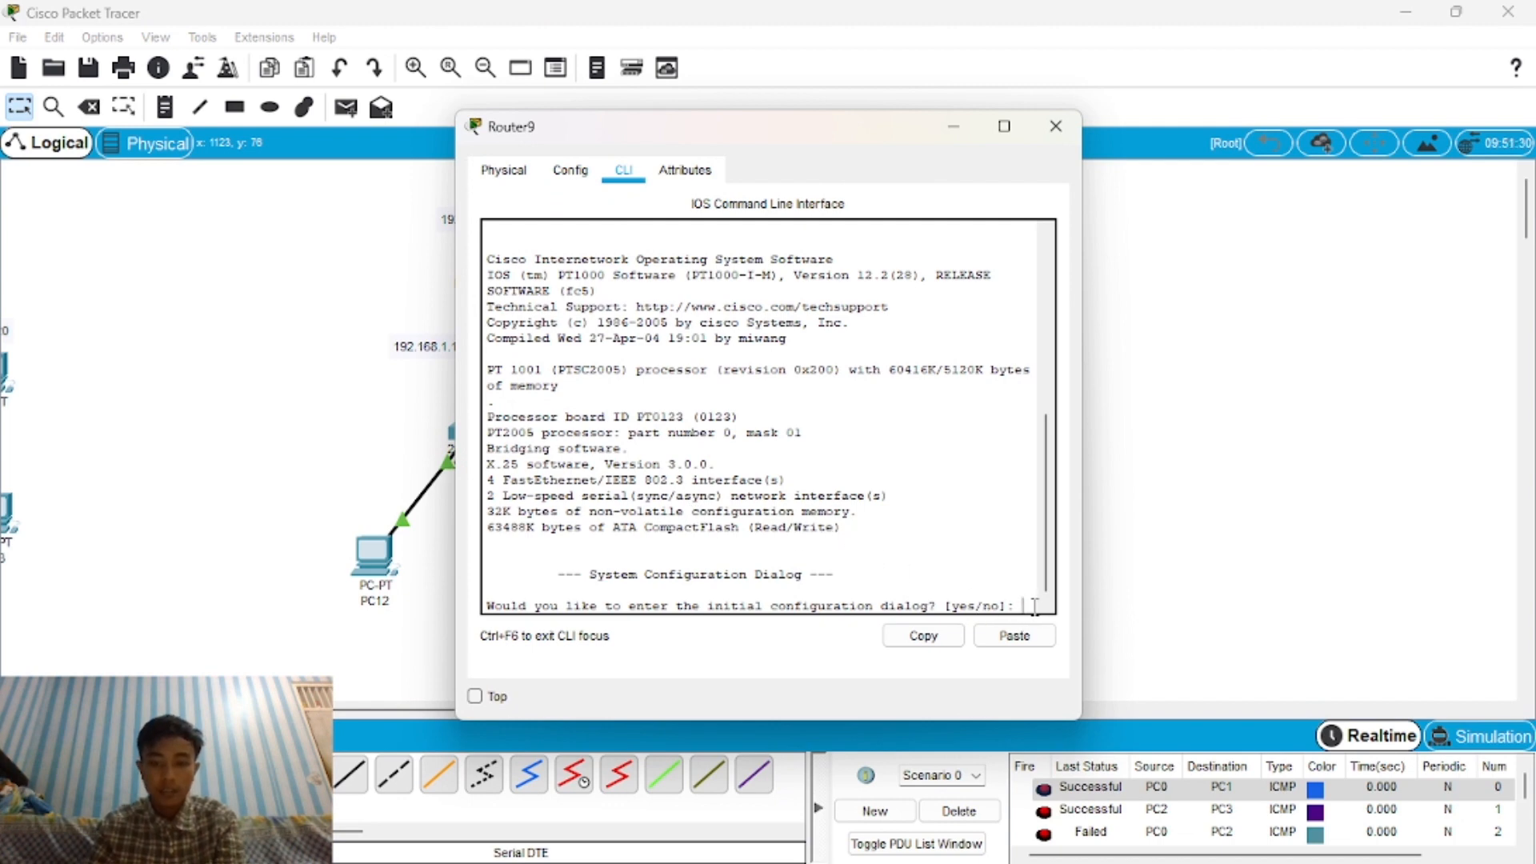
pyautogui.write('n')
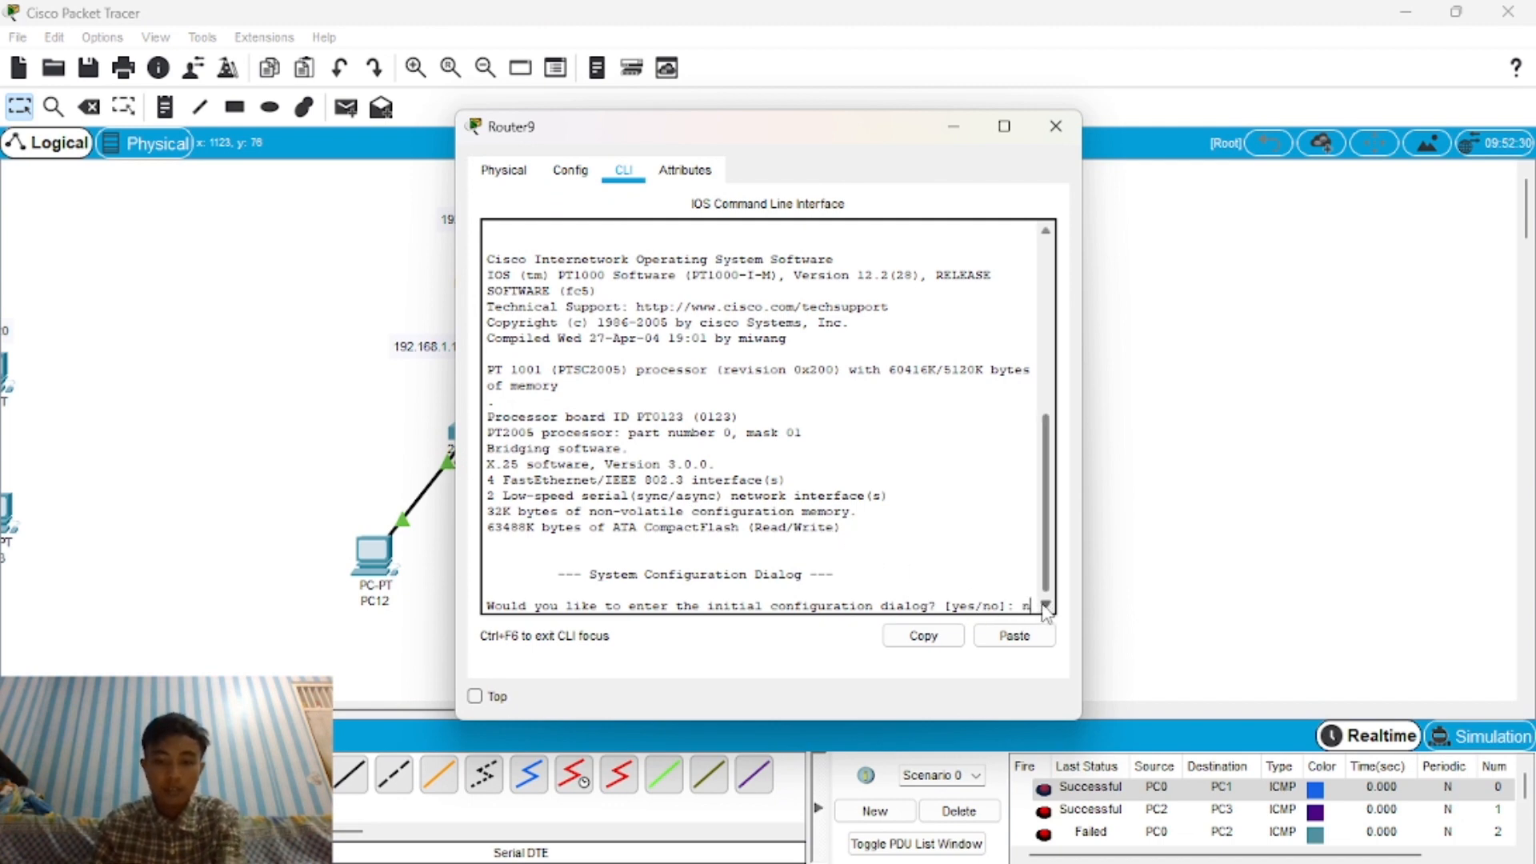
pyautogui.press('Return')
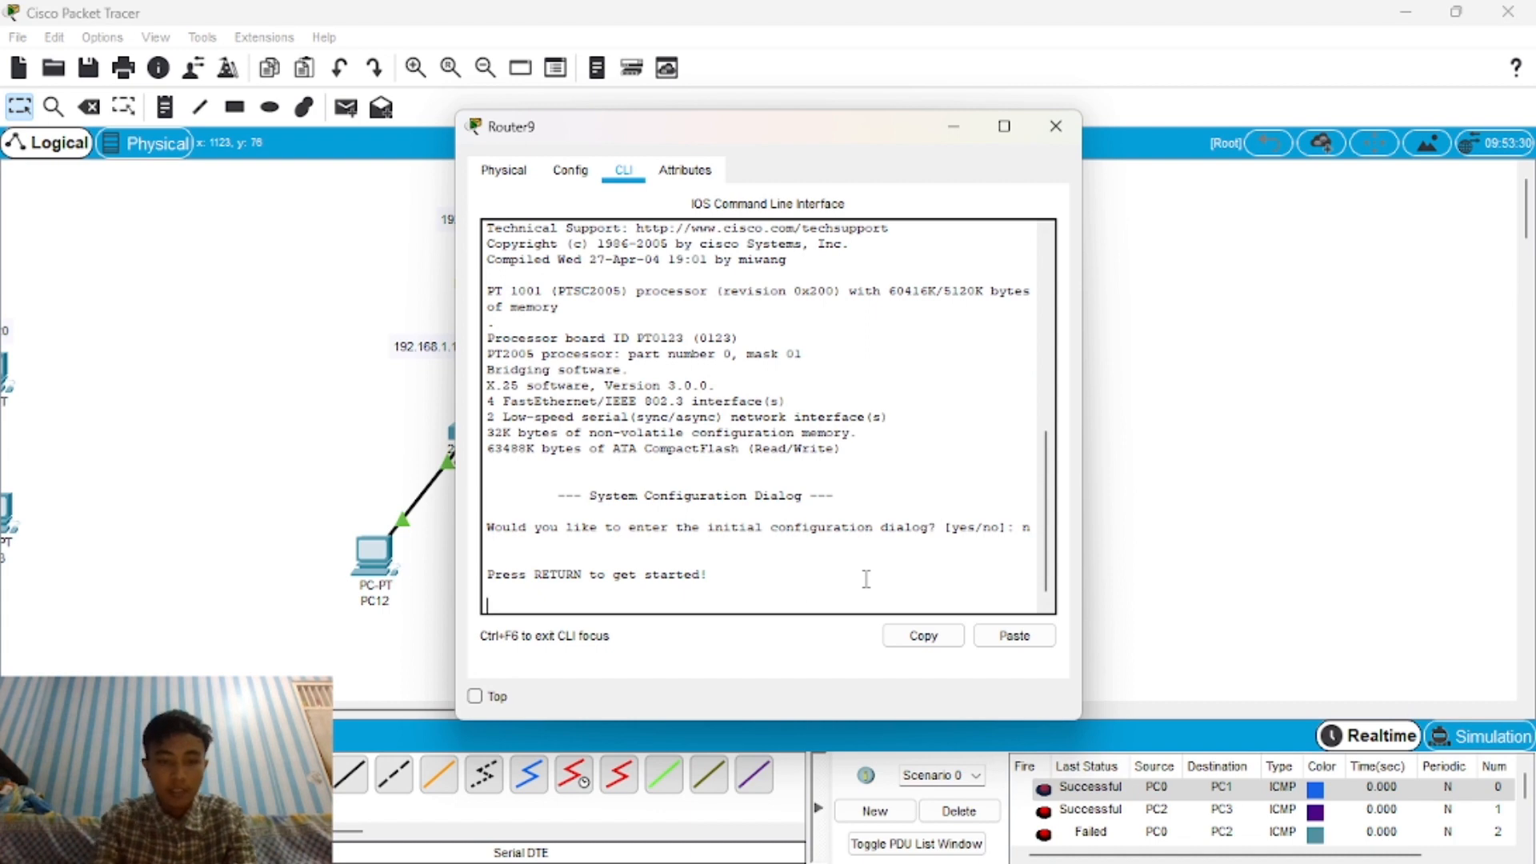
pyautogui.press('Return')
# Enter privileged mode on Router9 with enable, and start global configuration with conf t.
pyautogui.write('e')
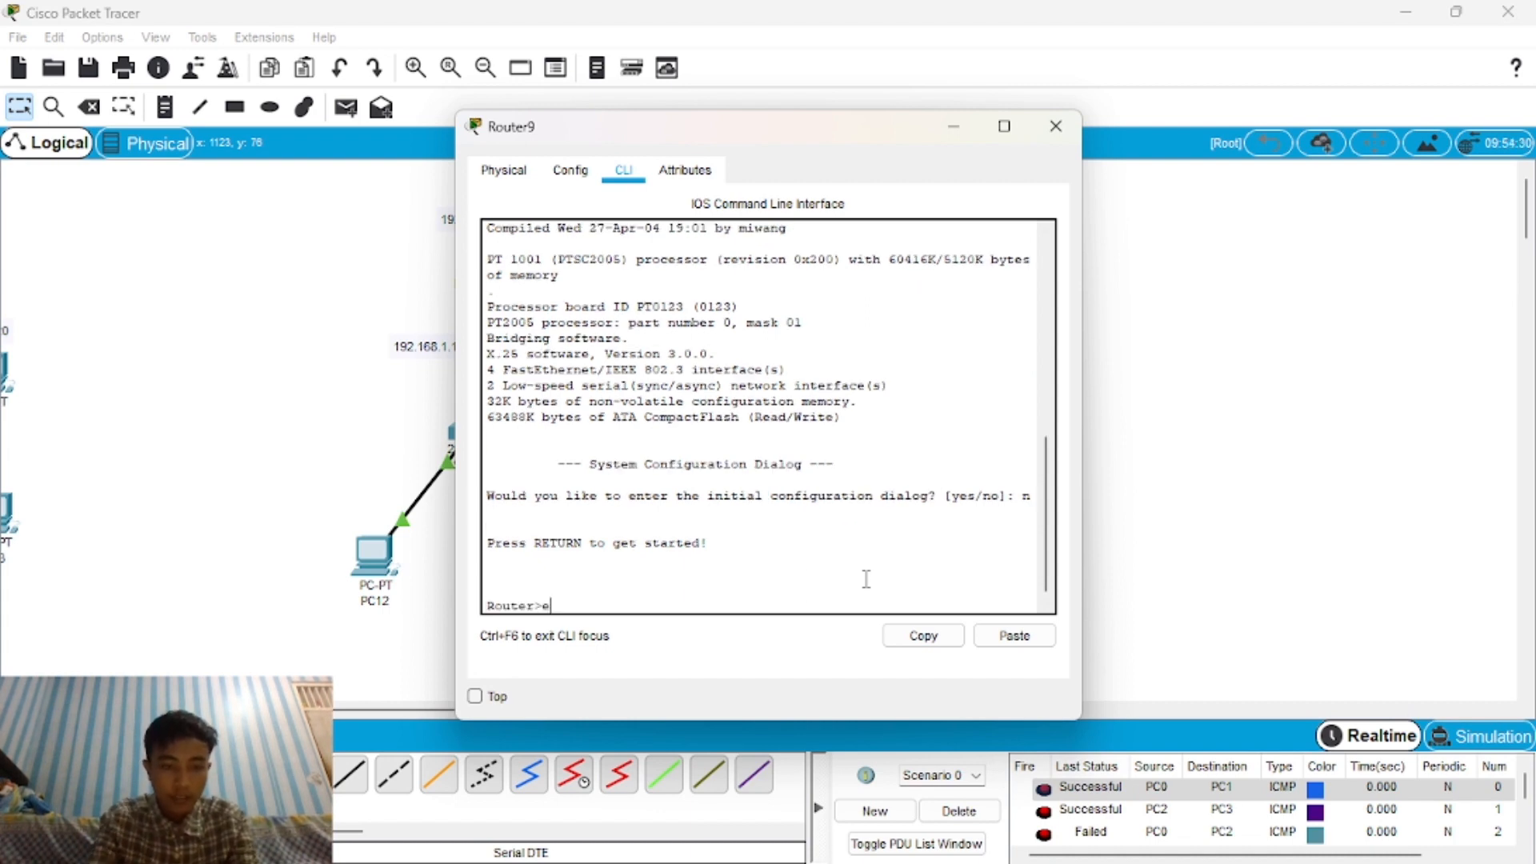
pyautogui.write('nable')
pyautogui.press('Return')
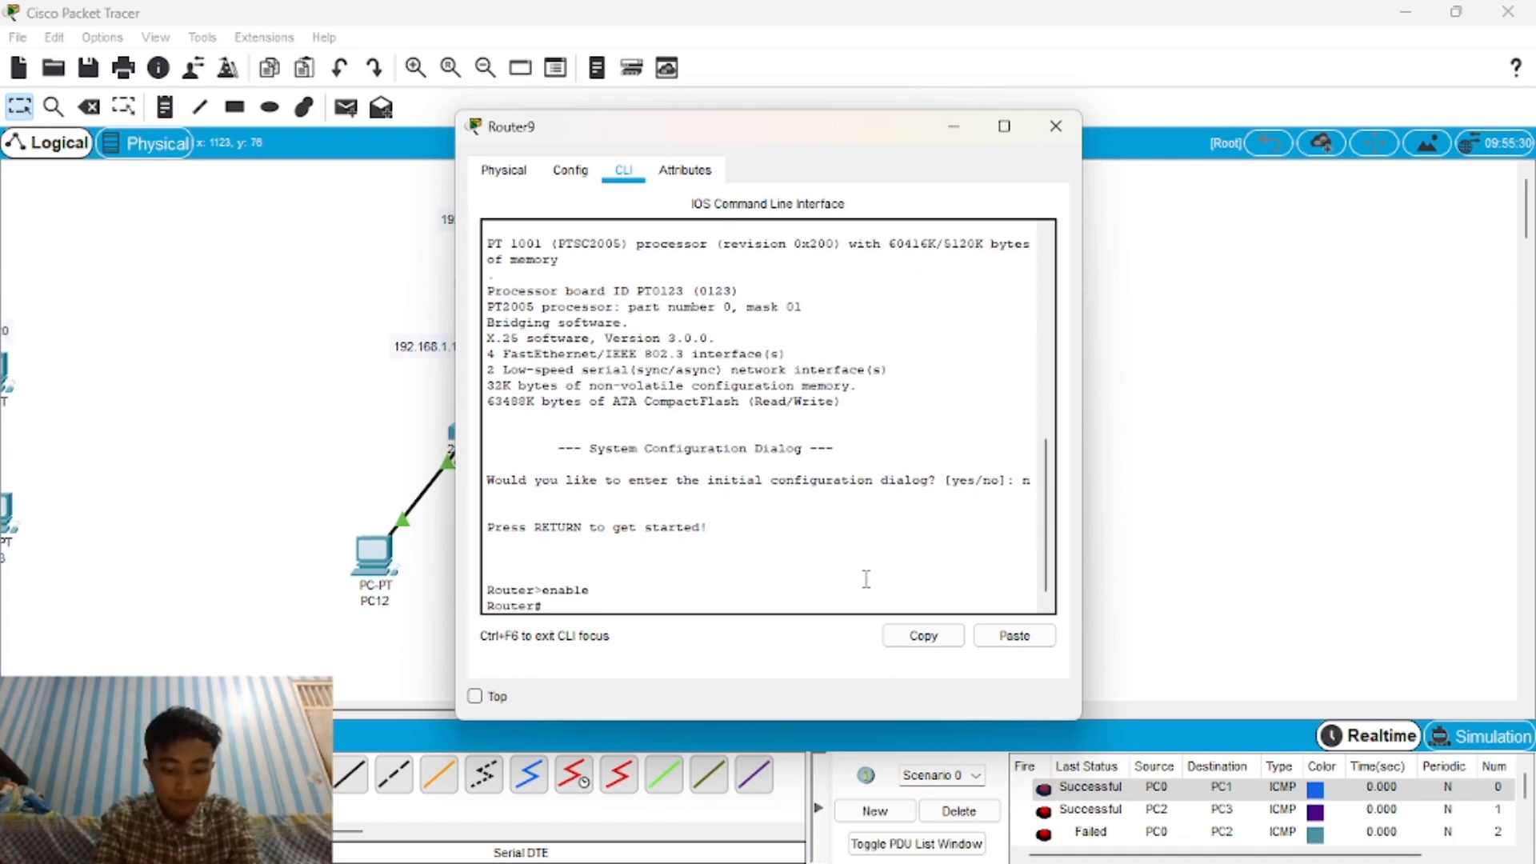
pyautogui.write('conf')
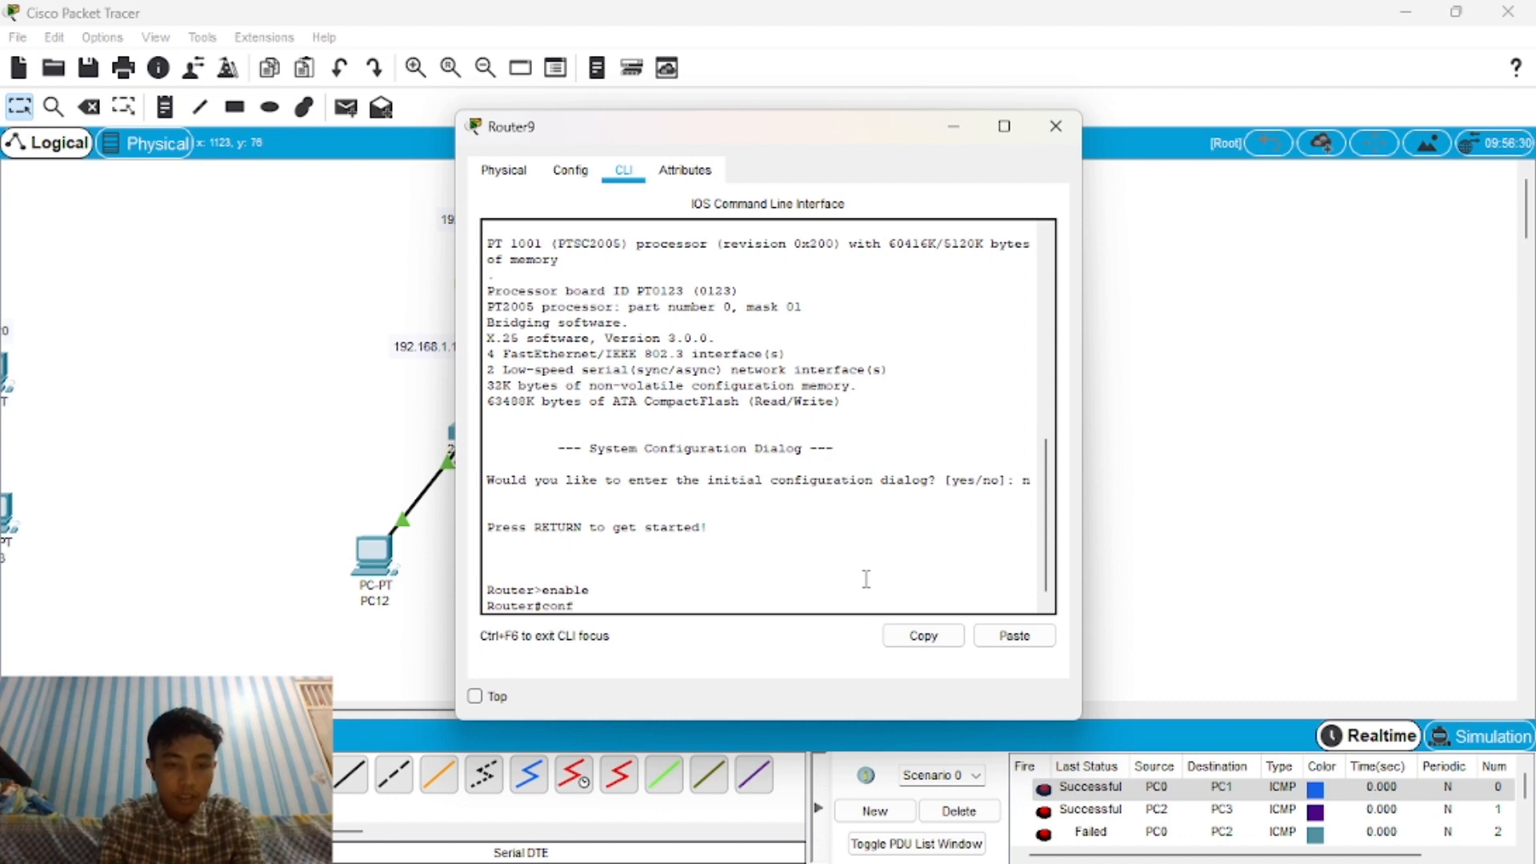
pyautogui.write(' t')
pyautogui.press('Return')
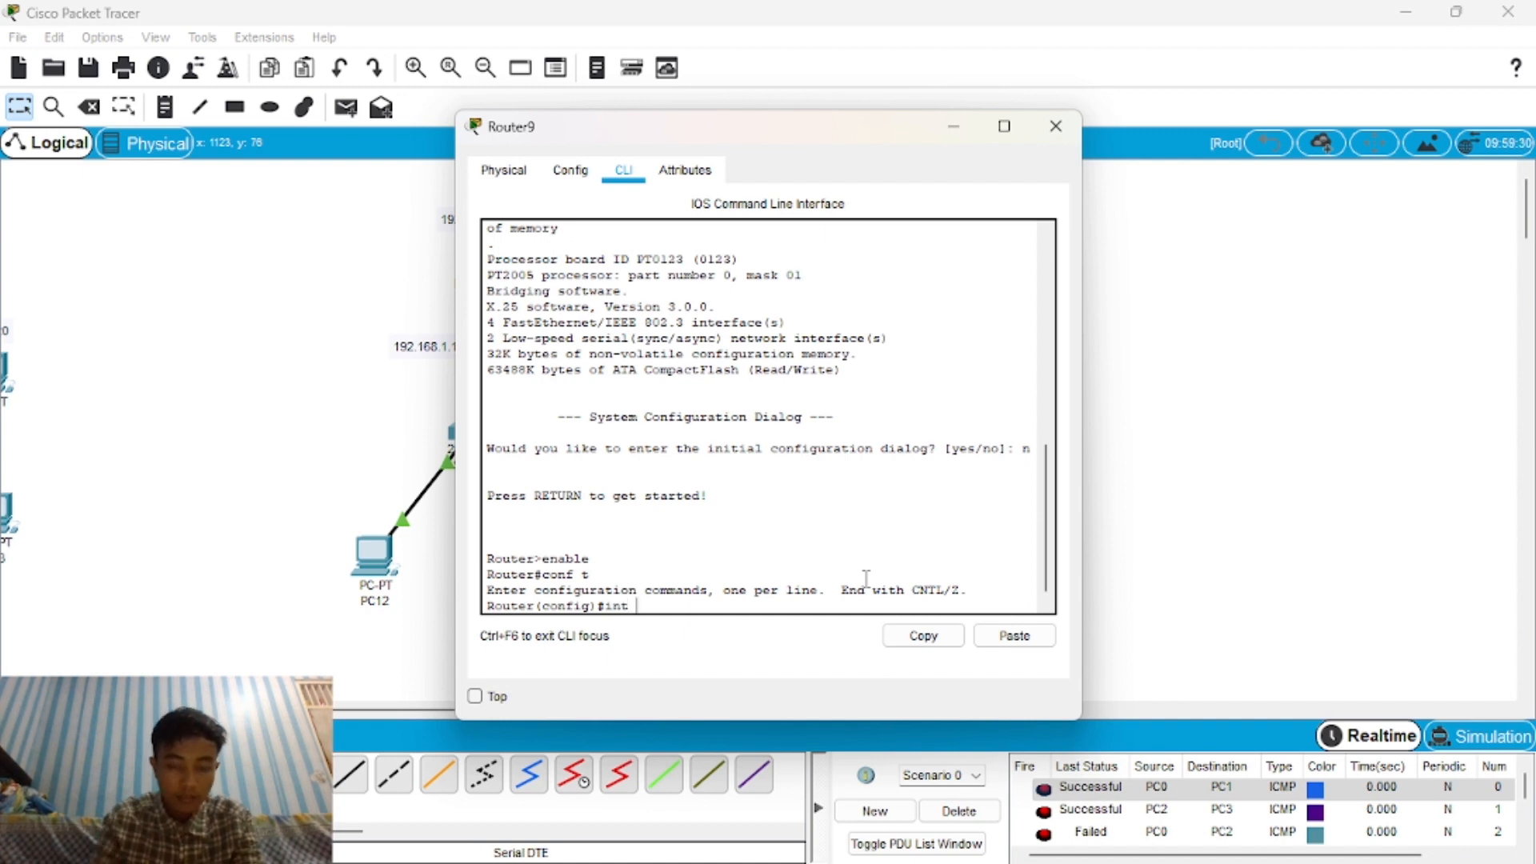
# Select Router9's interface se2/0 and assign it IP address 192.168.10.1 with subnet mask 255.255.255.0.
pyautogui.moveTo(810, 128); pyautogui.dragTo(955, 125)
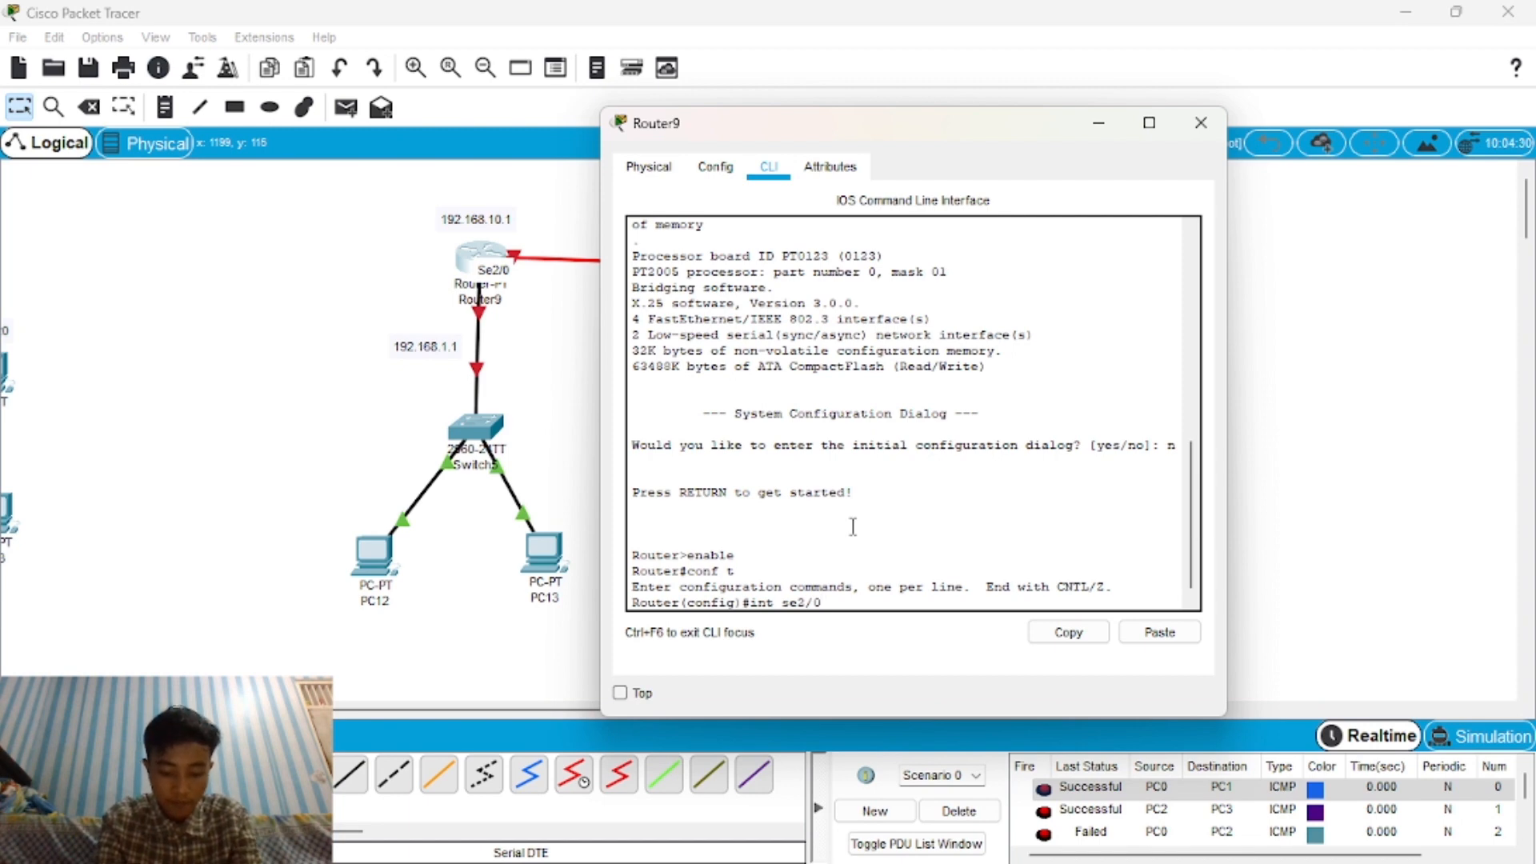
pyautogui.press('Return')
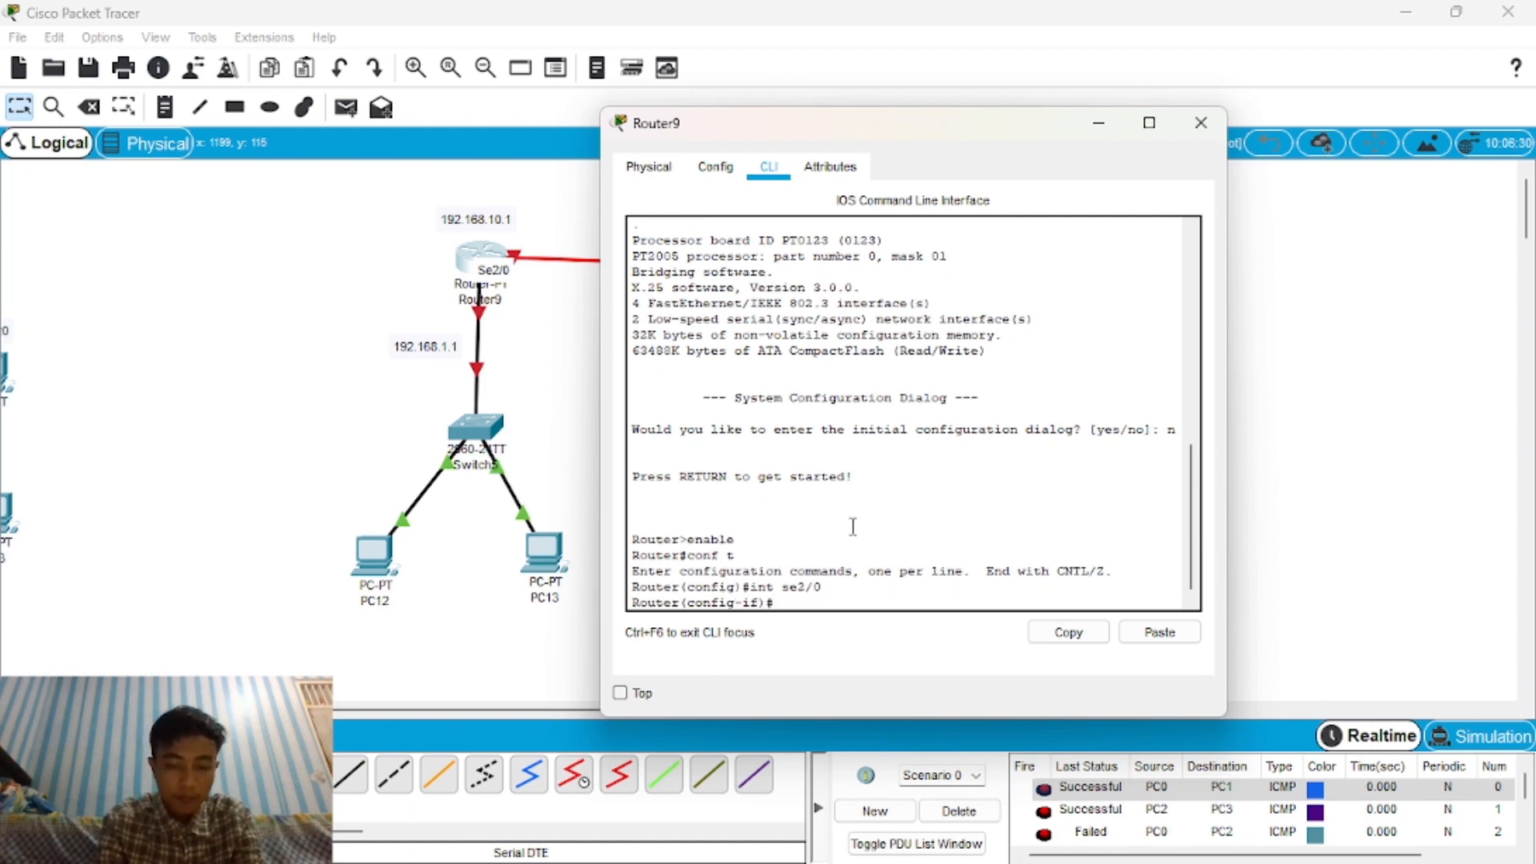
pyautogui.write('ip add')
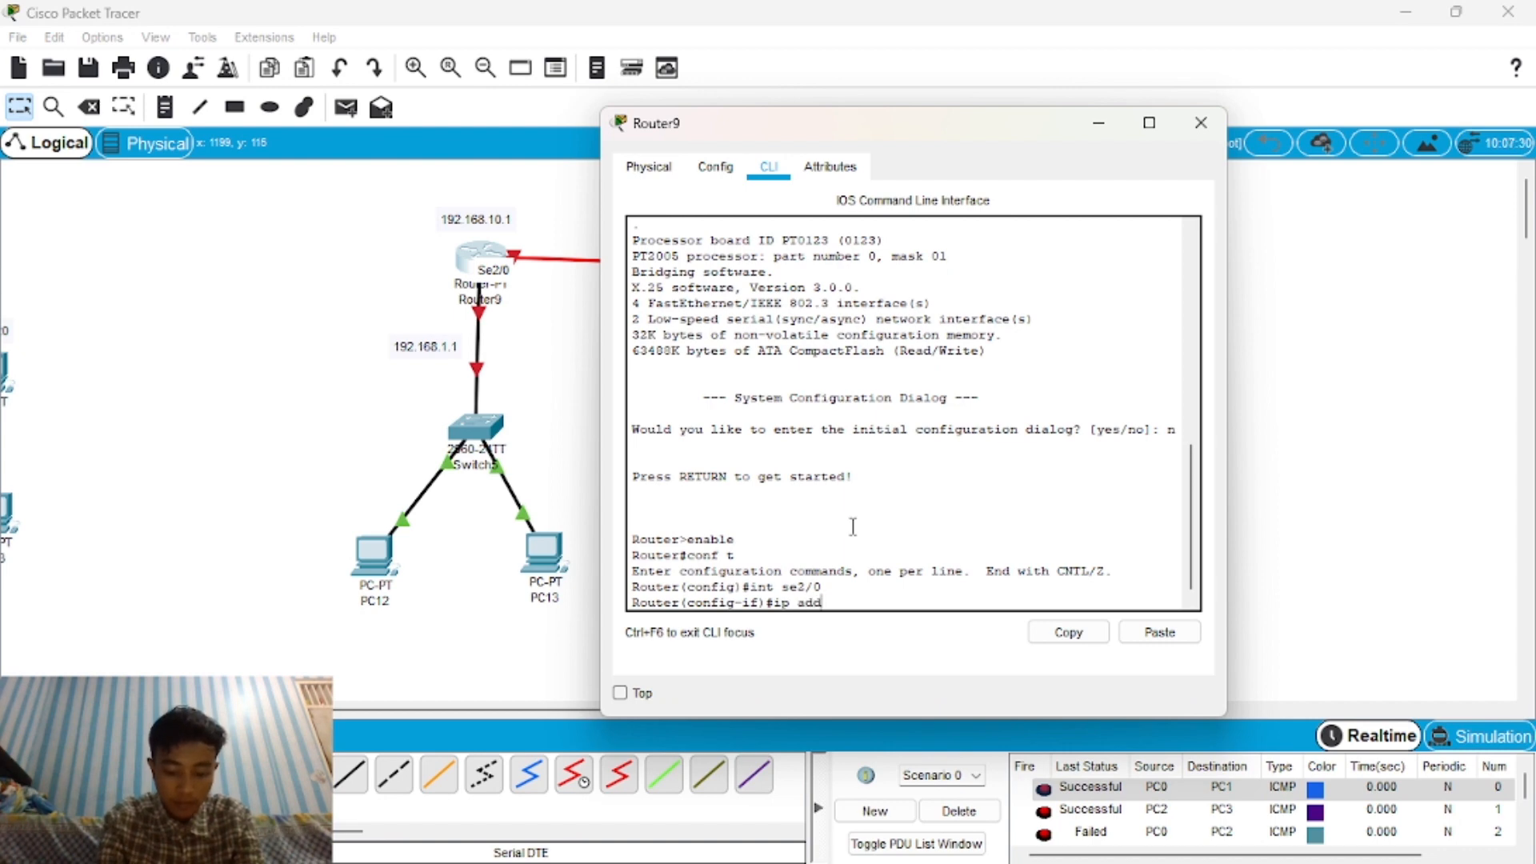
pyautogui.write(' 192.168')
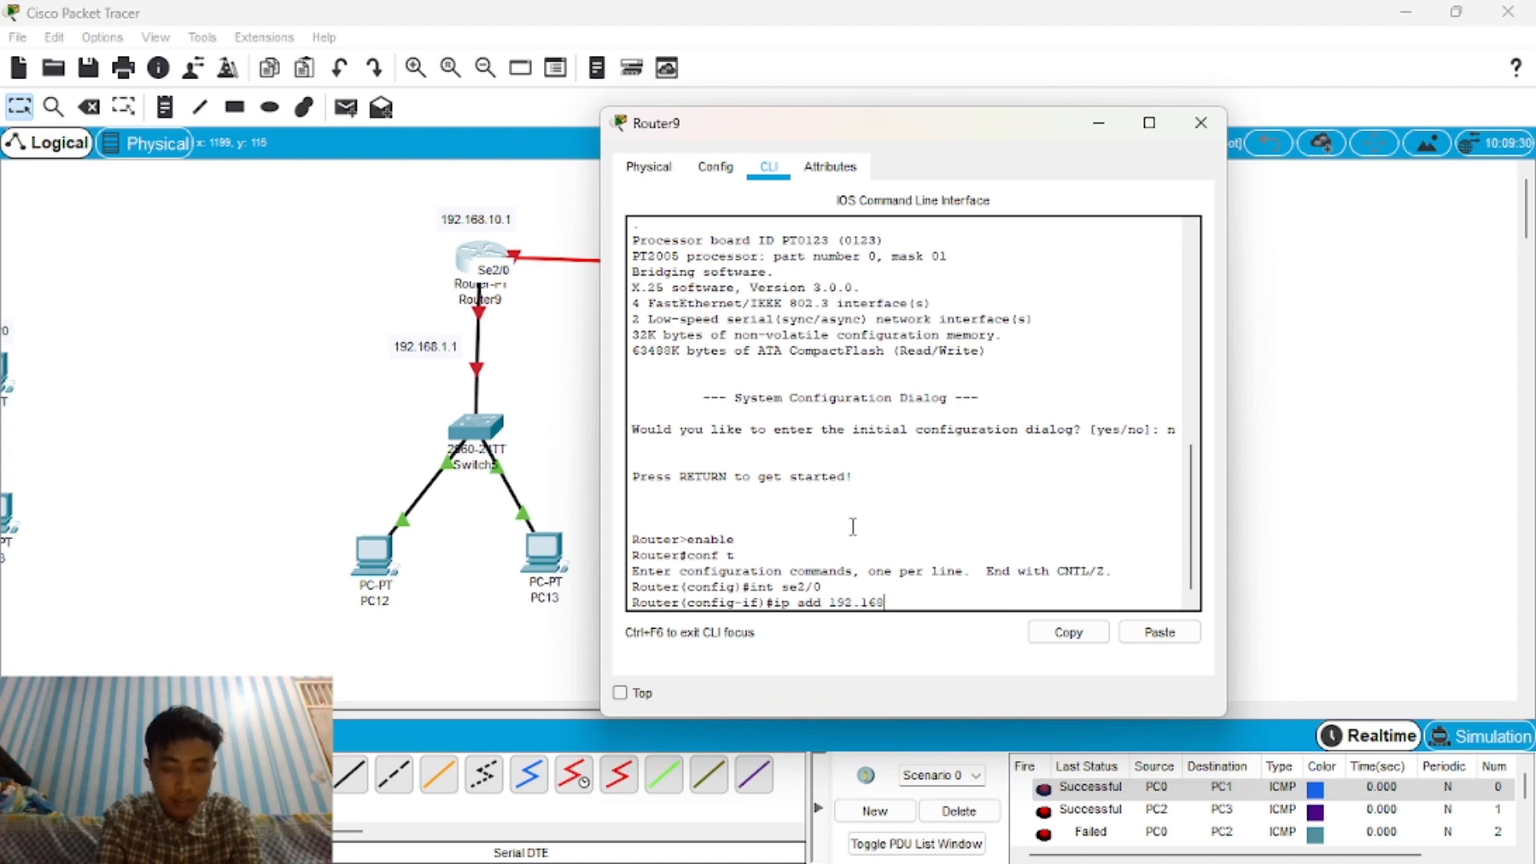
pyautogui.write('.10.1')
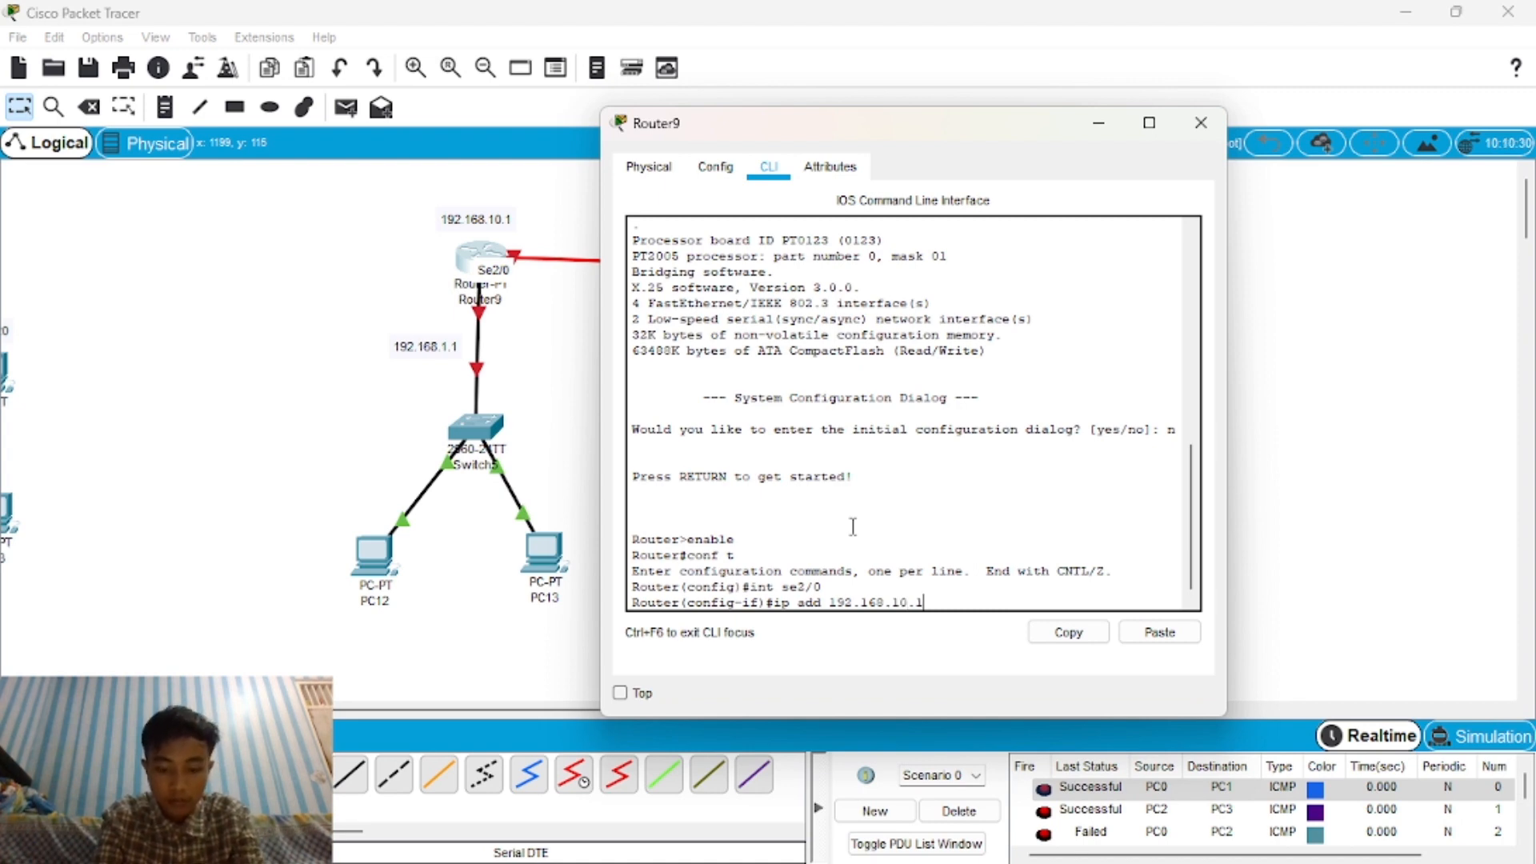
pyautogui.write(' 255')
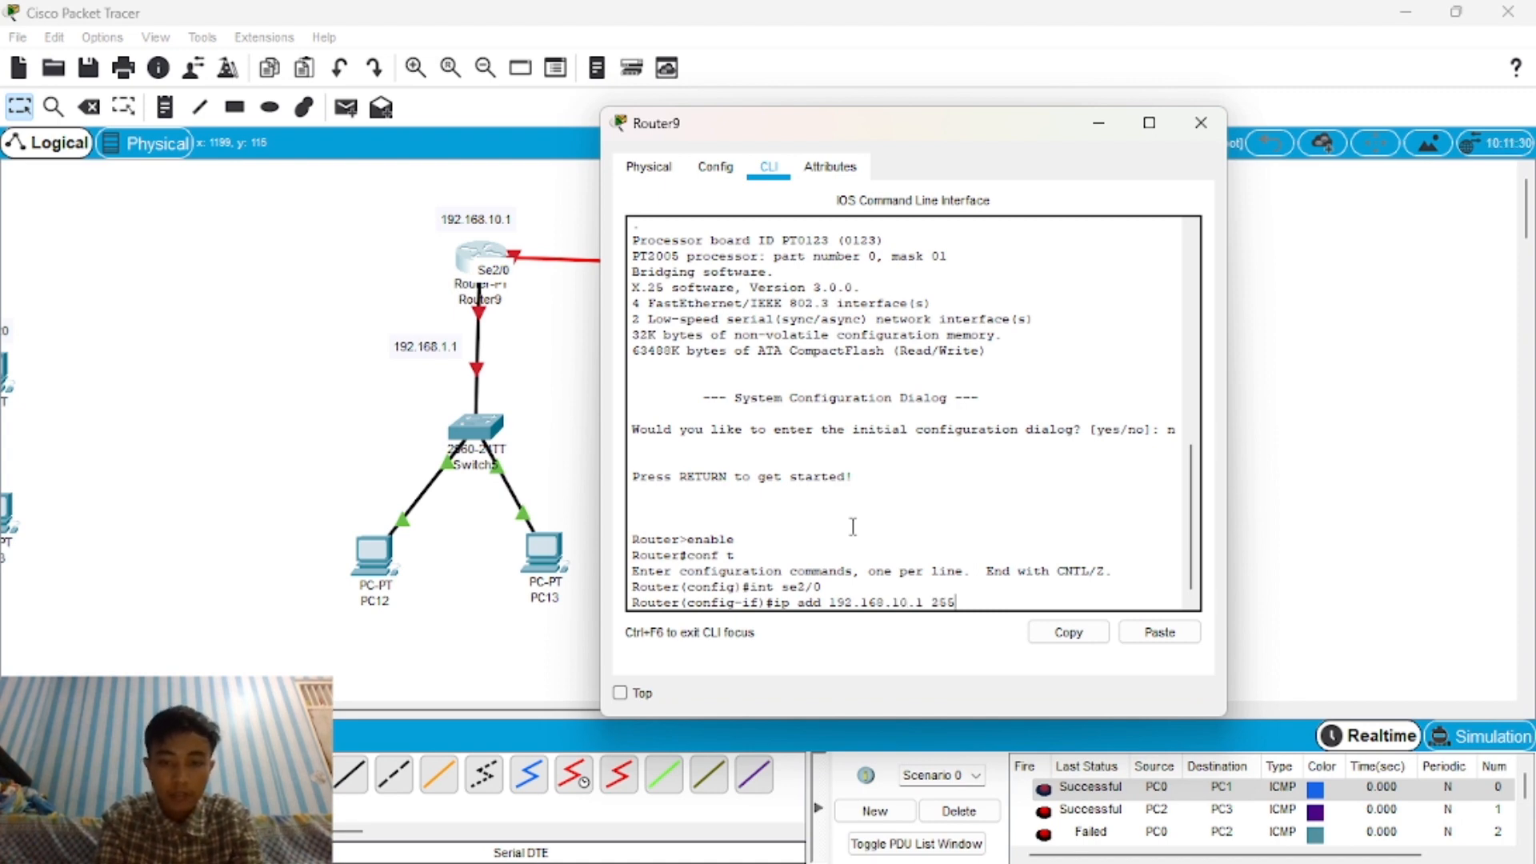
pyautogui.write('.255.255.')
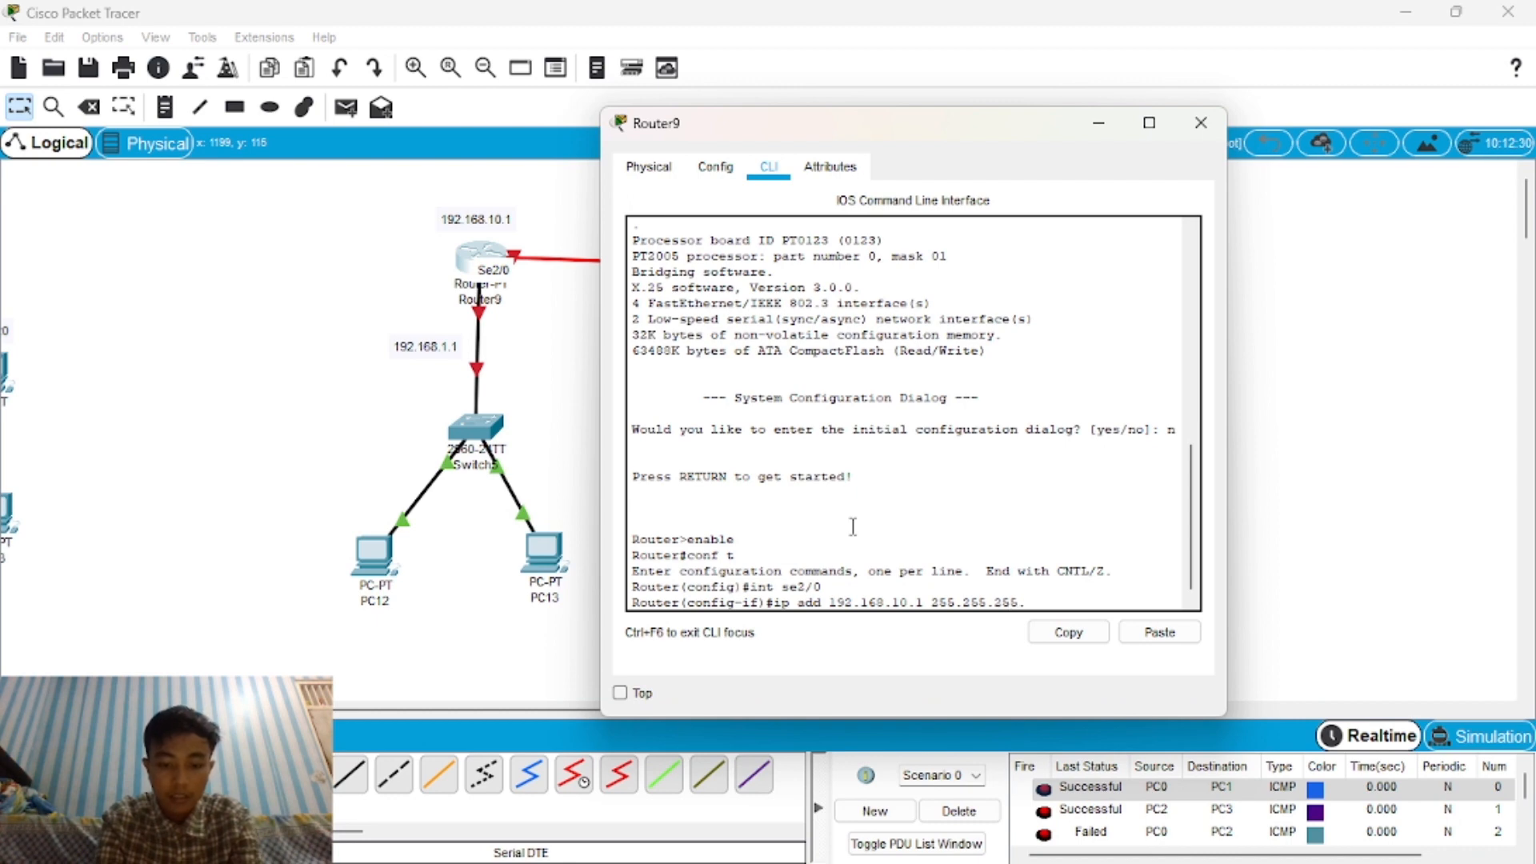
pyautogui.write('0')
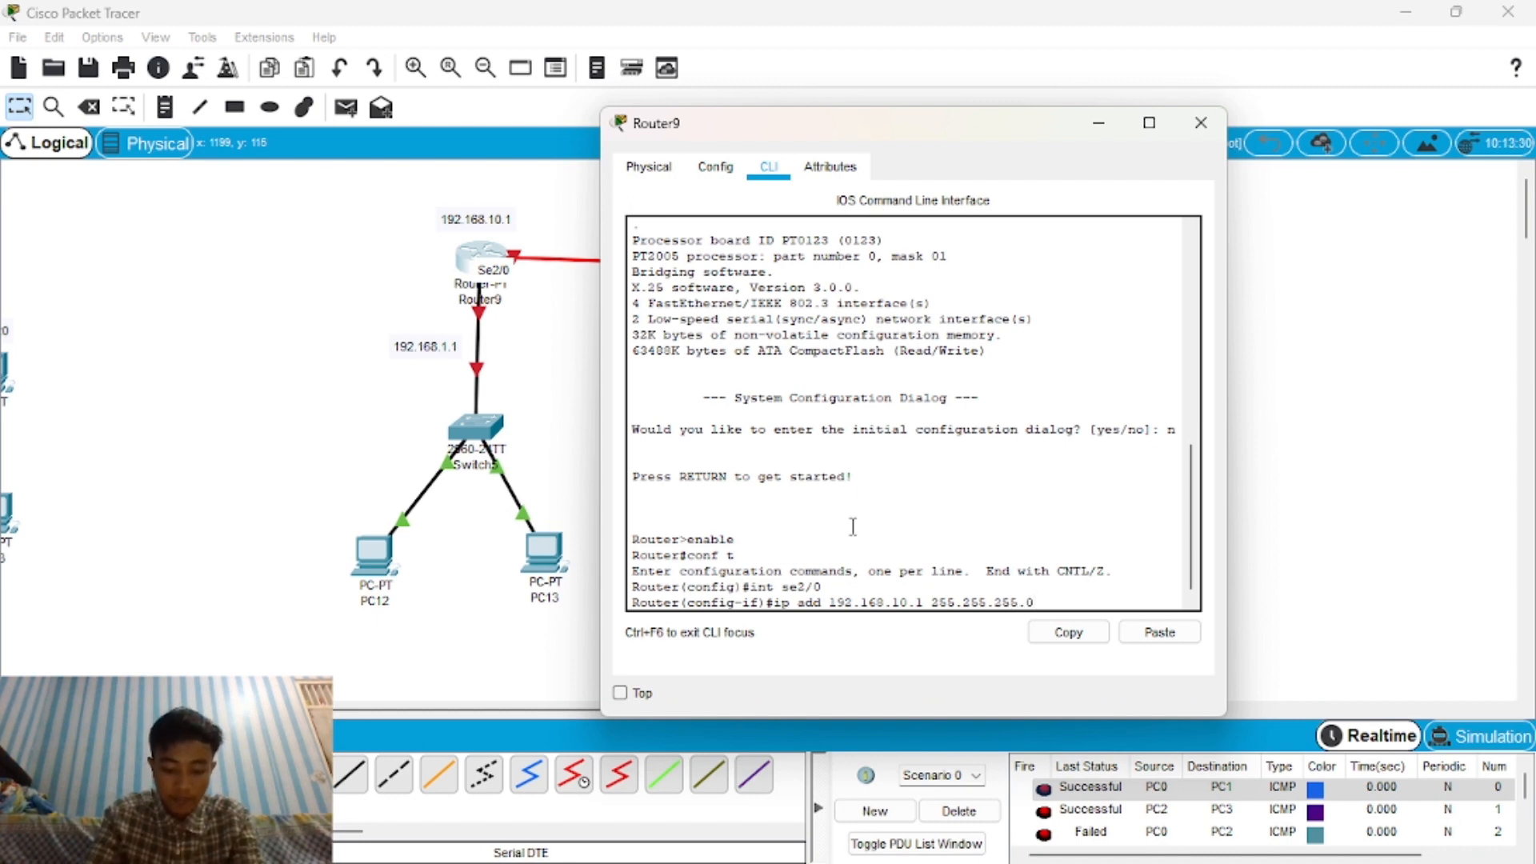
pyautogui.press('Return')
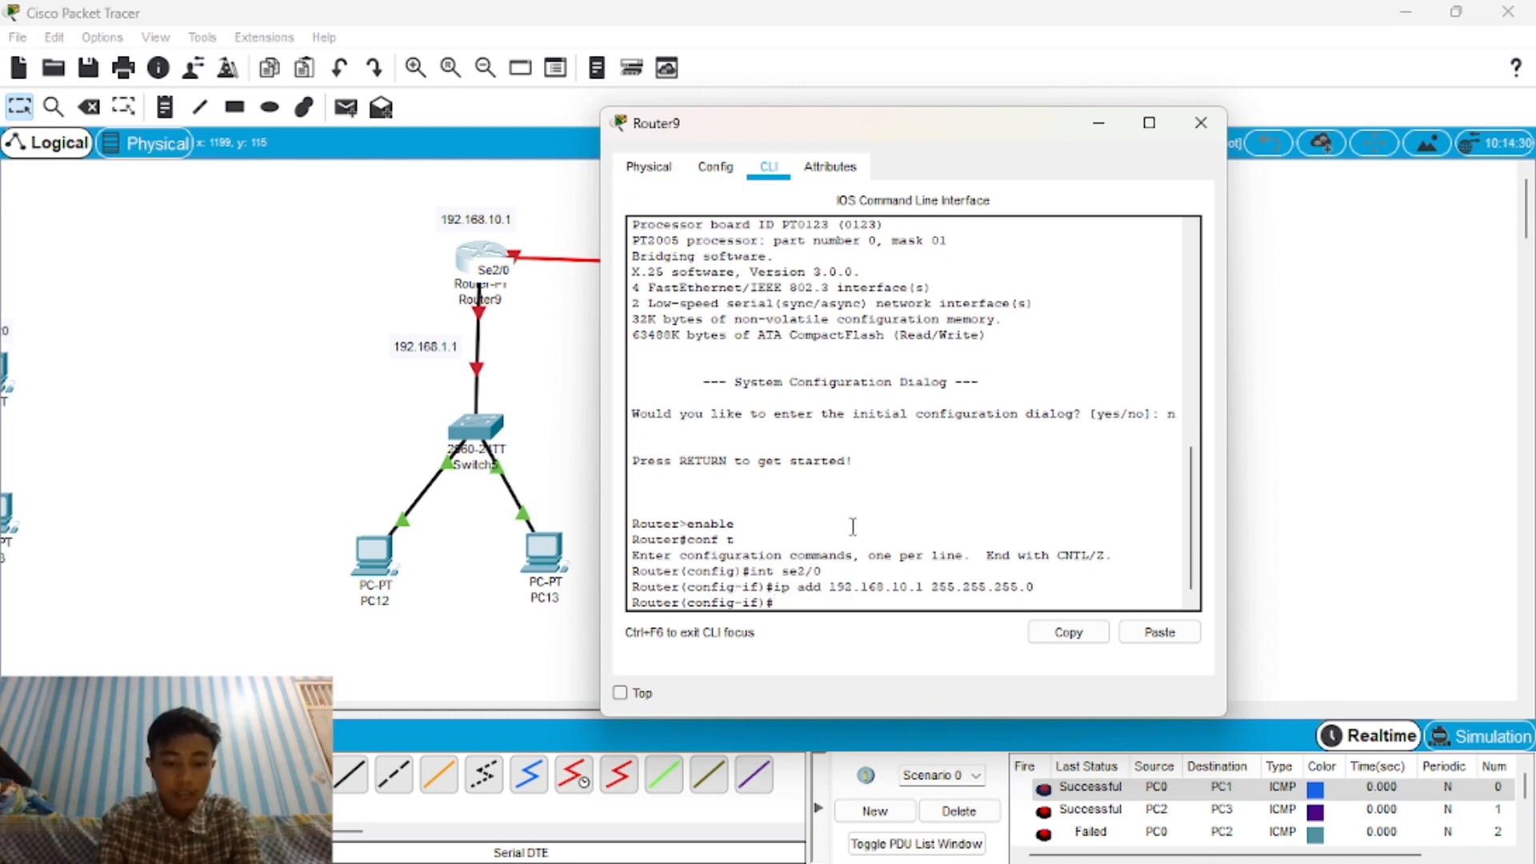
# Enable Router9's serial interface with no shutdown and return to global configuration with ex.
pyautogui.write('no shutdown')
pyautogui.press('Return')
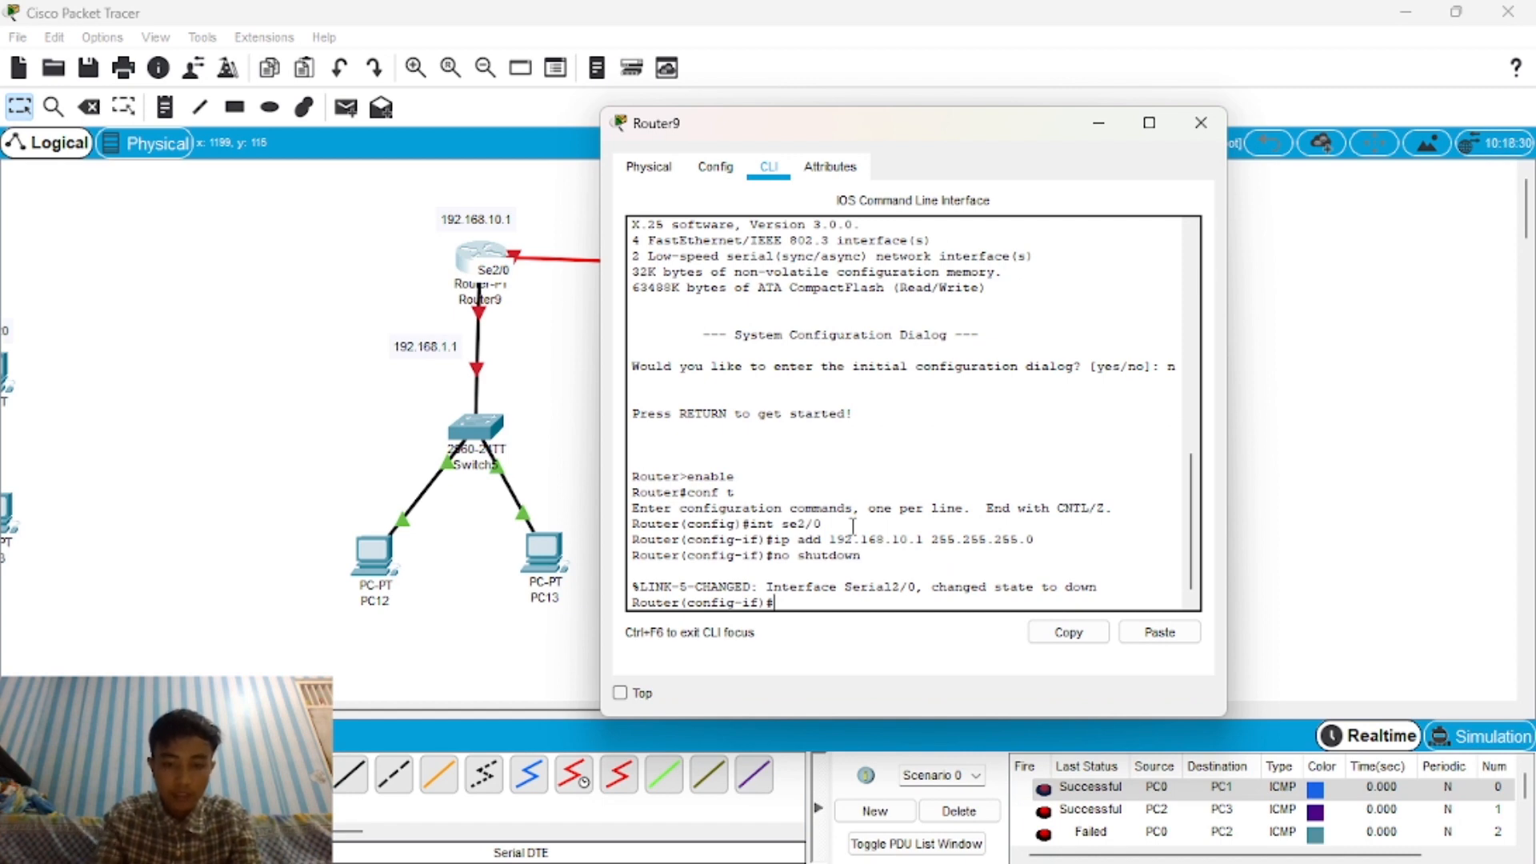
pyautogui.write('ex')
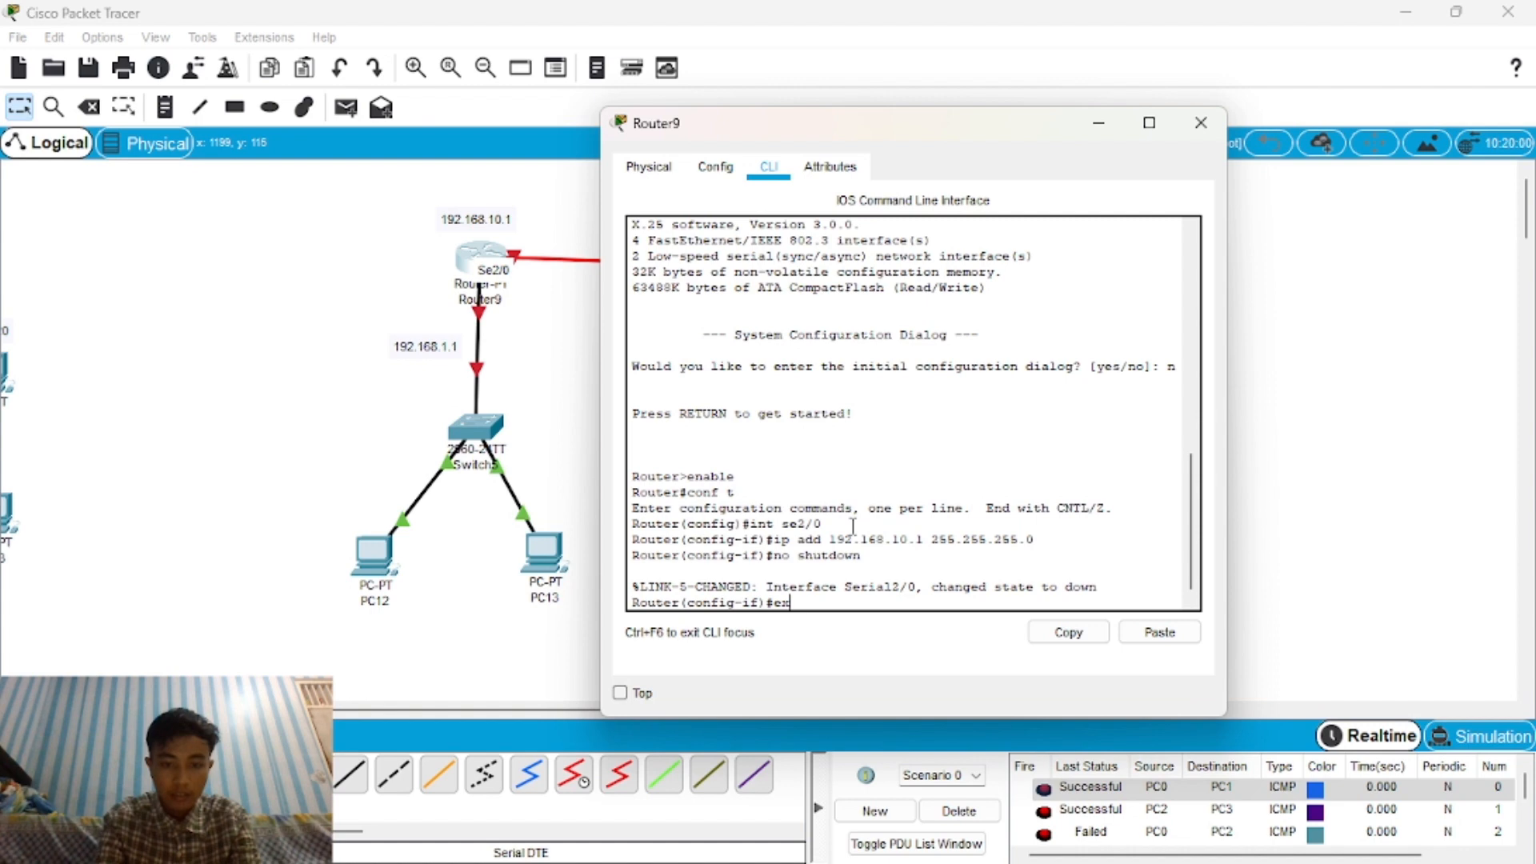
pyautogui.press('Return')
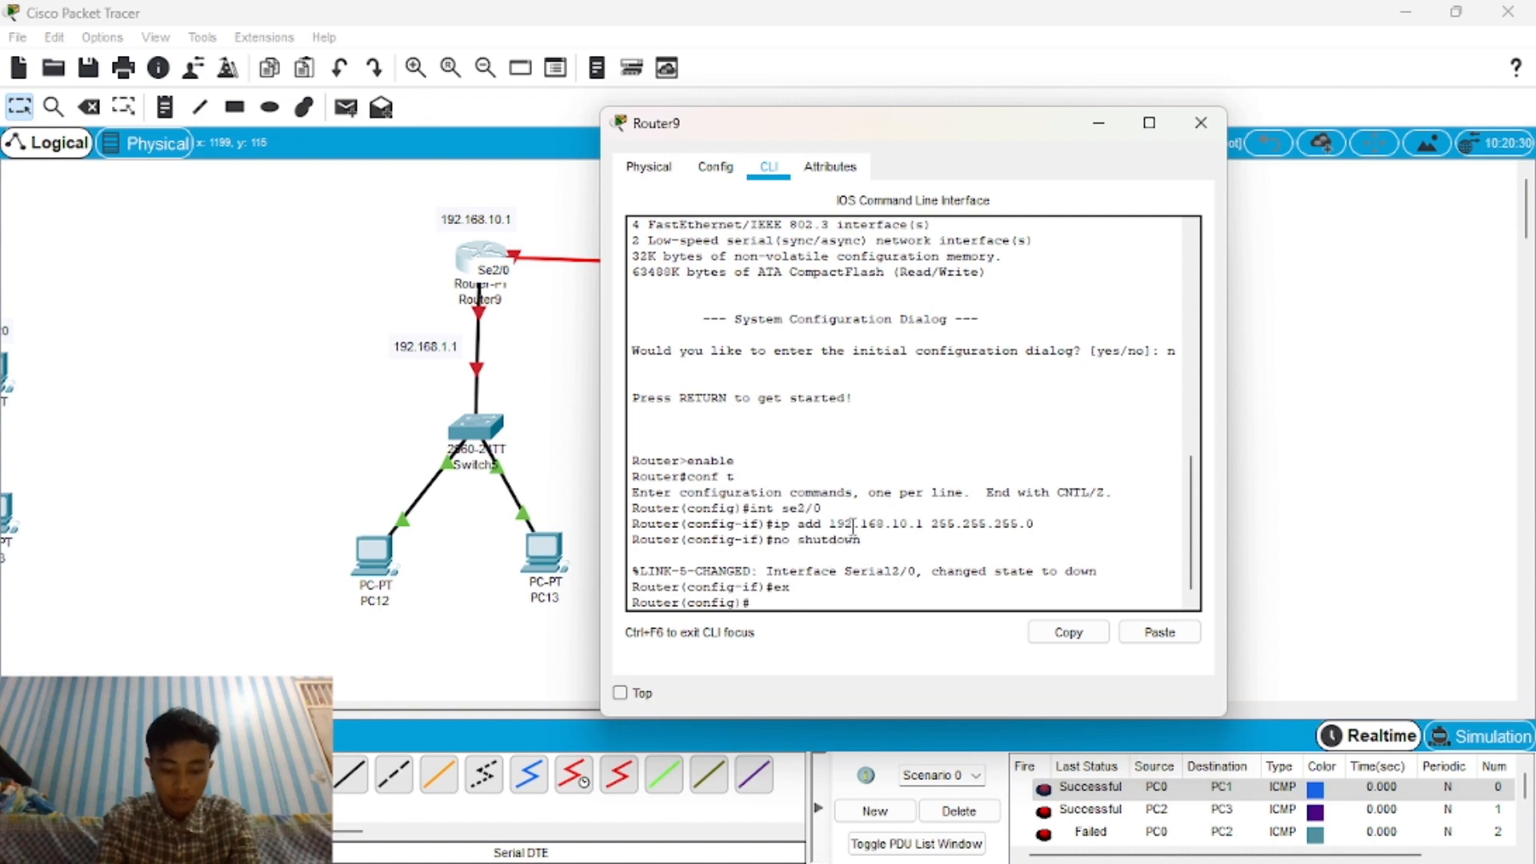
# Enter interface configuration for fa0/0 on Router9.
pyautogui.write('int ')
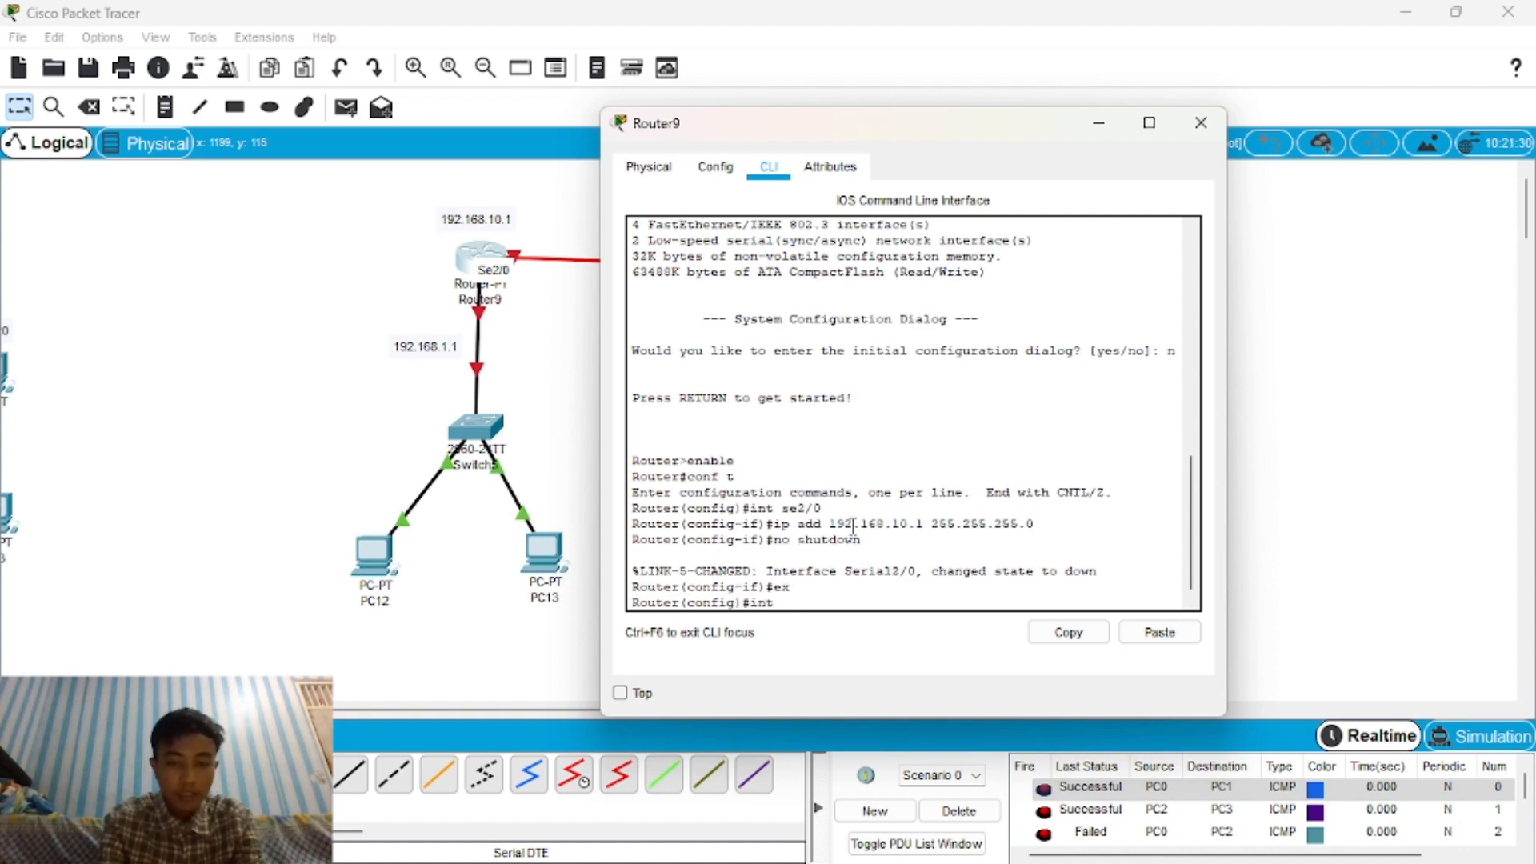
pyautogui.write('f')
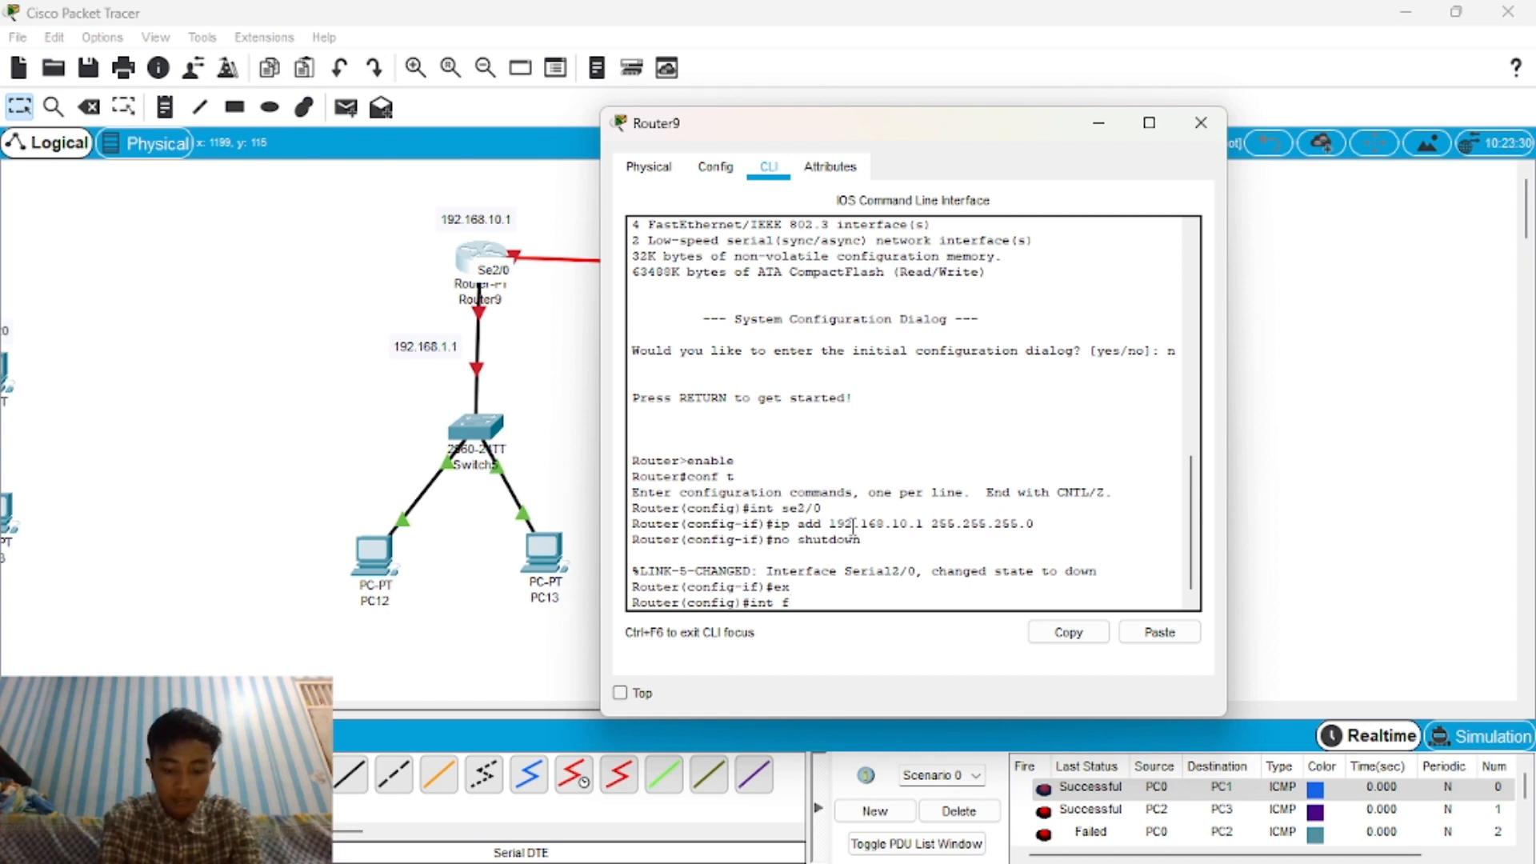
pyautogui.write('a')
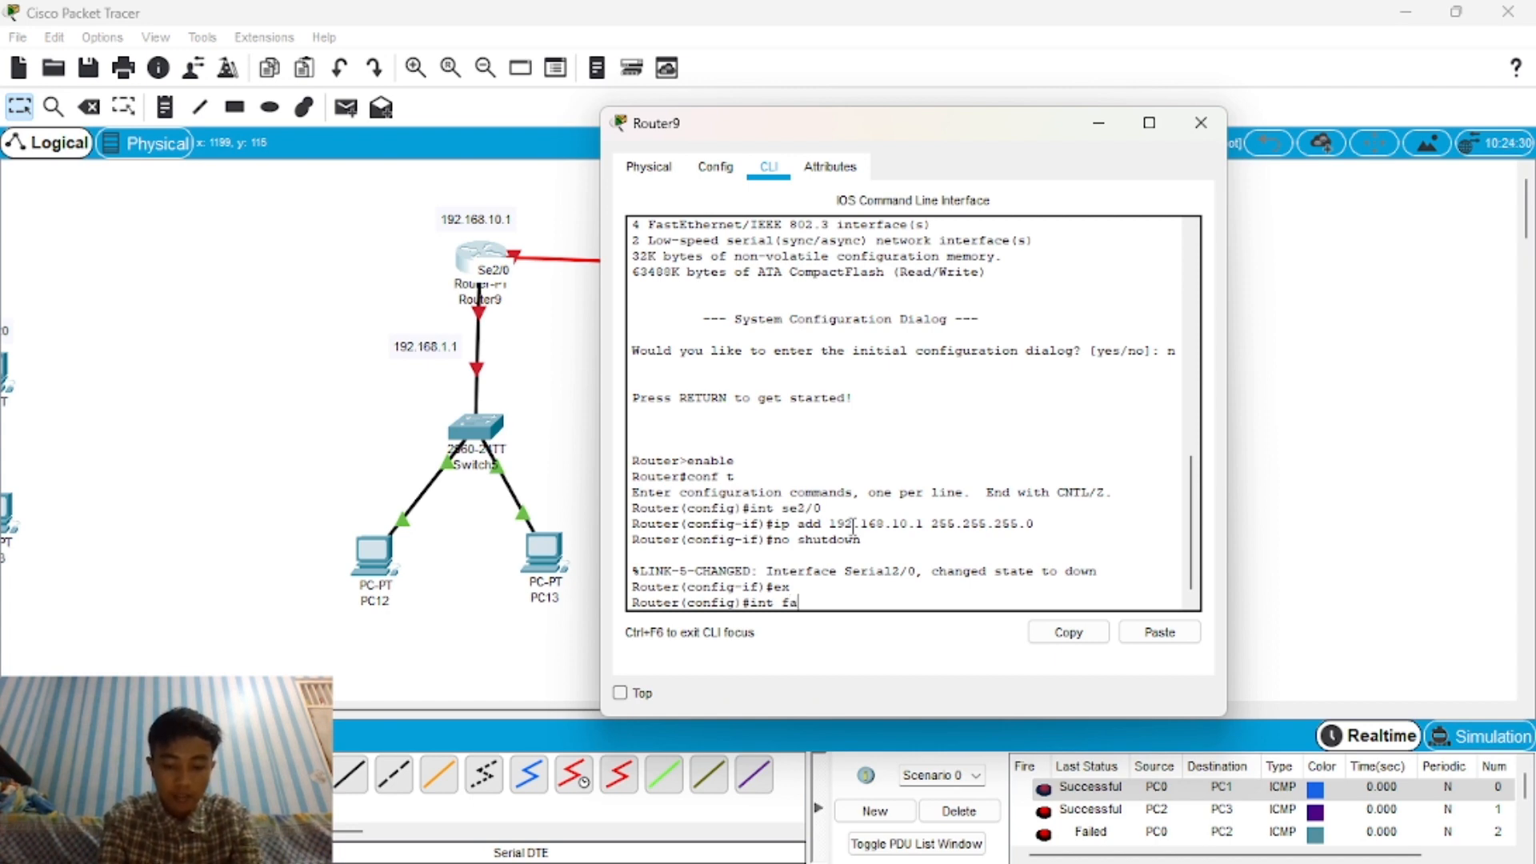
pyautogui.write('/0')
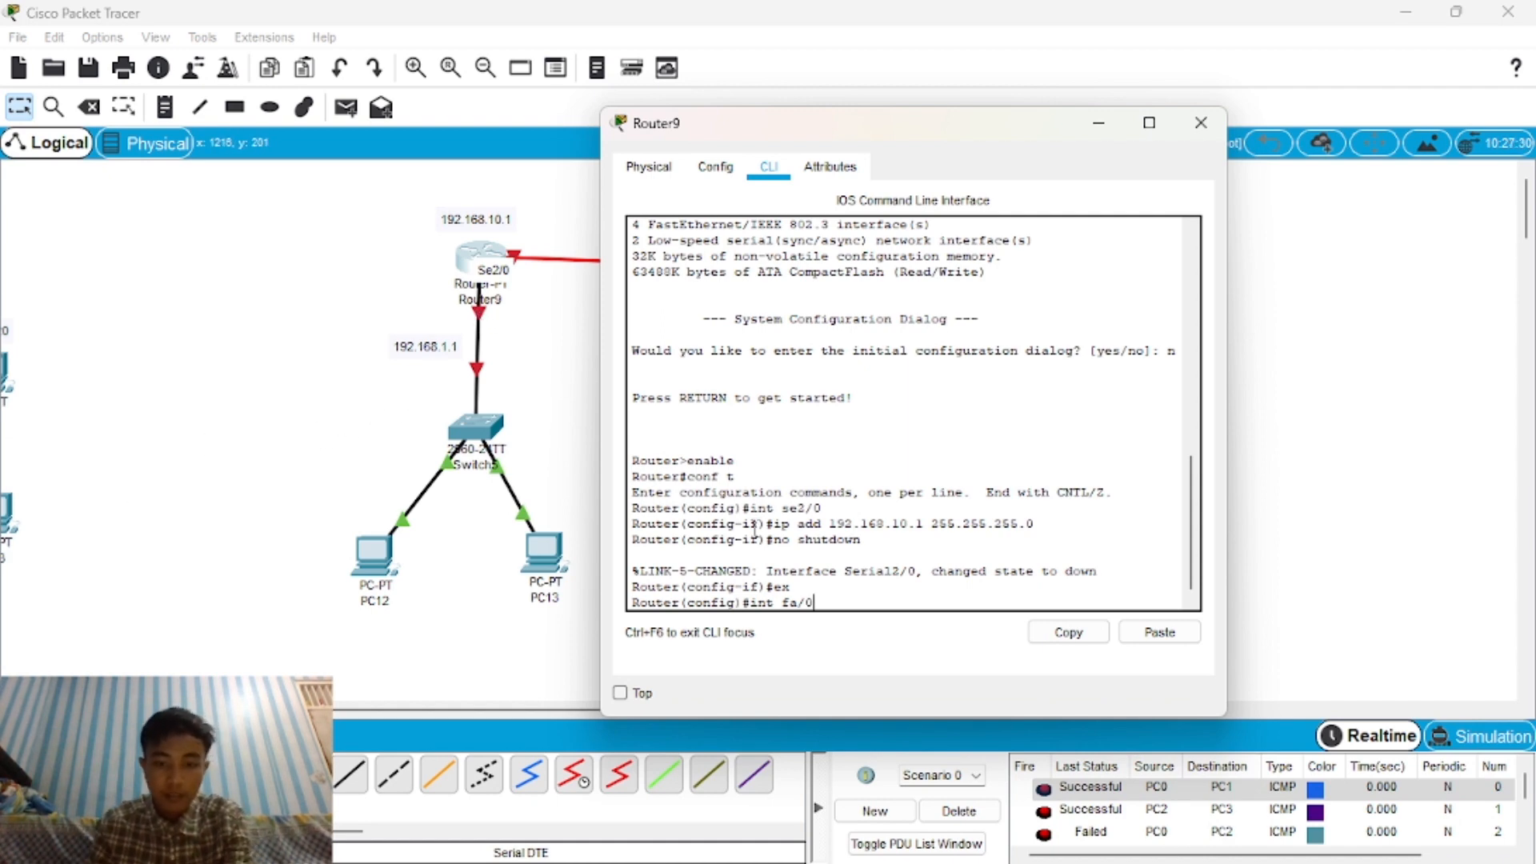
pyautogui.press('Left')
pyautogui.press('BackSpace')
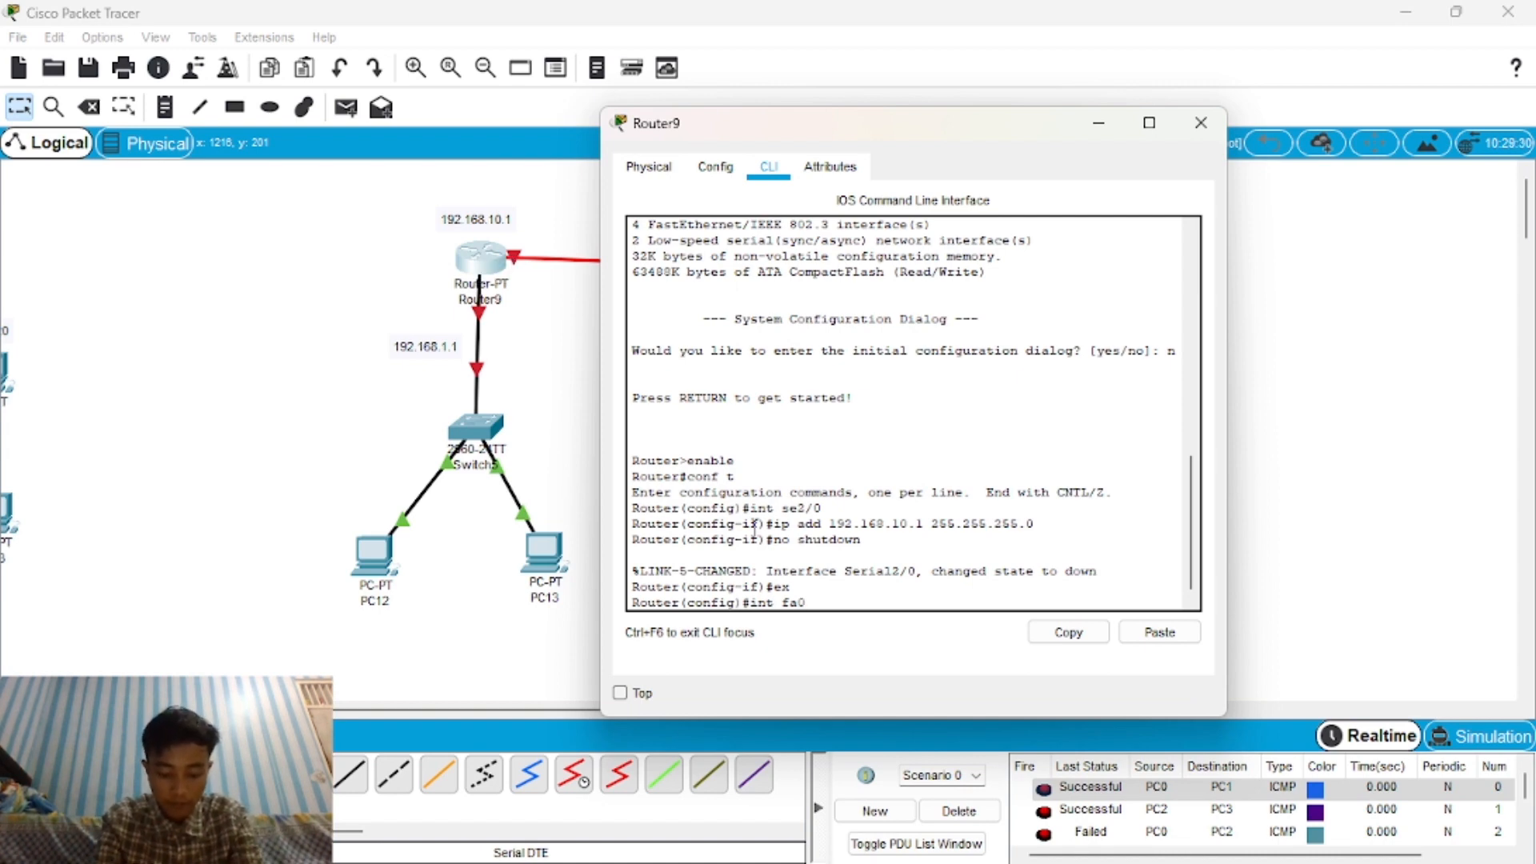
pyautogui.write('/0')
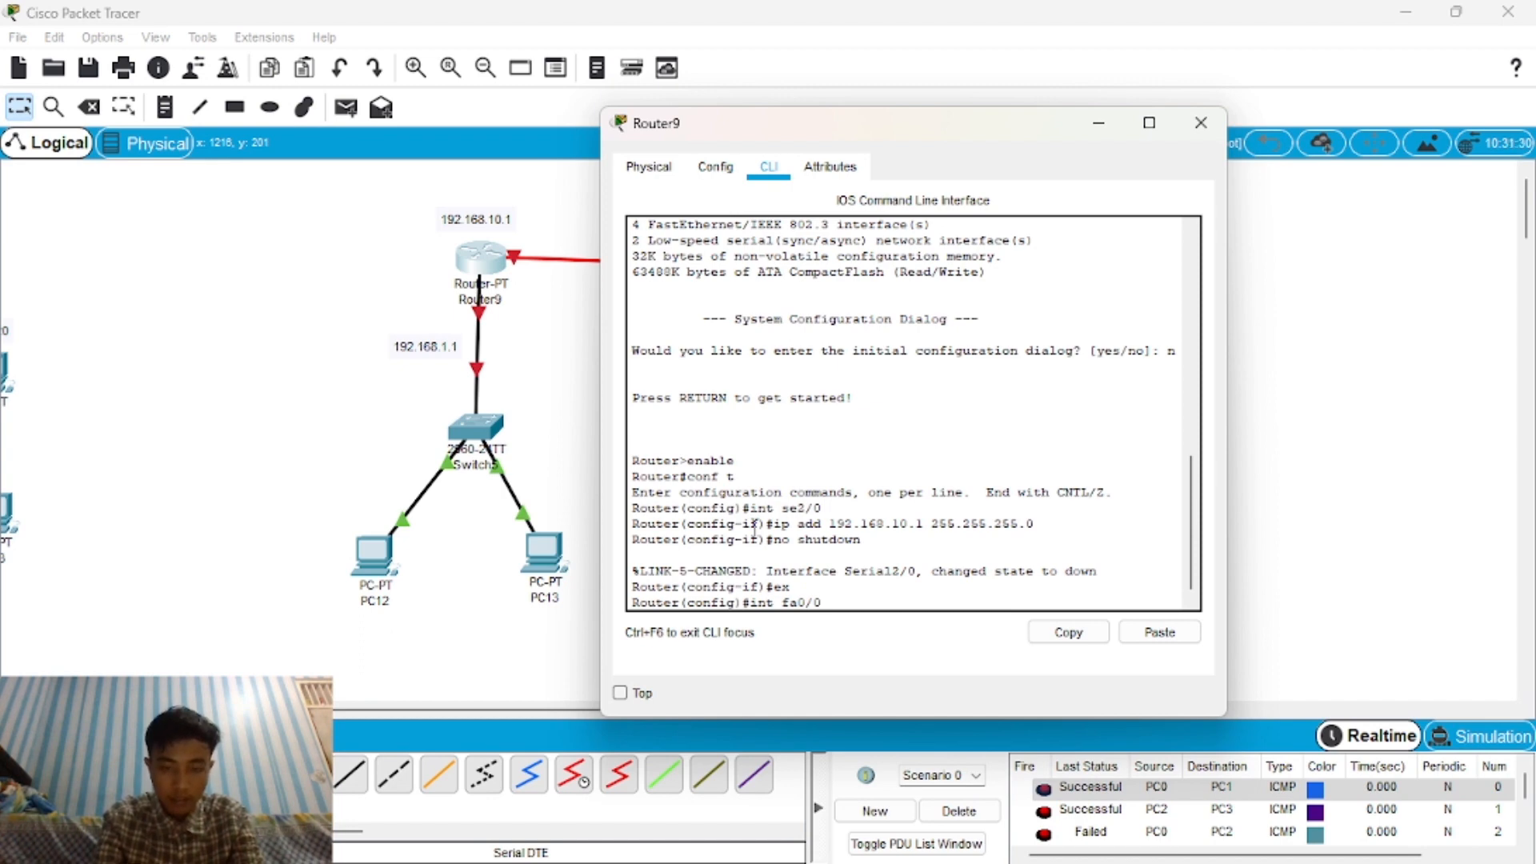
pyautogui.press('Return')
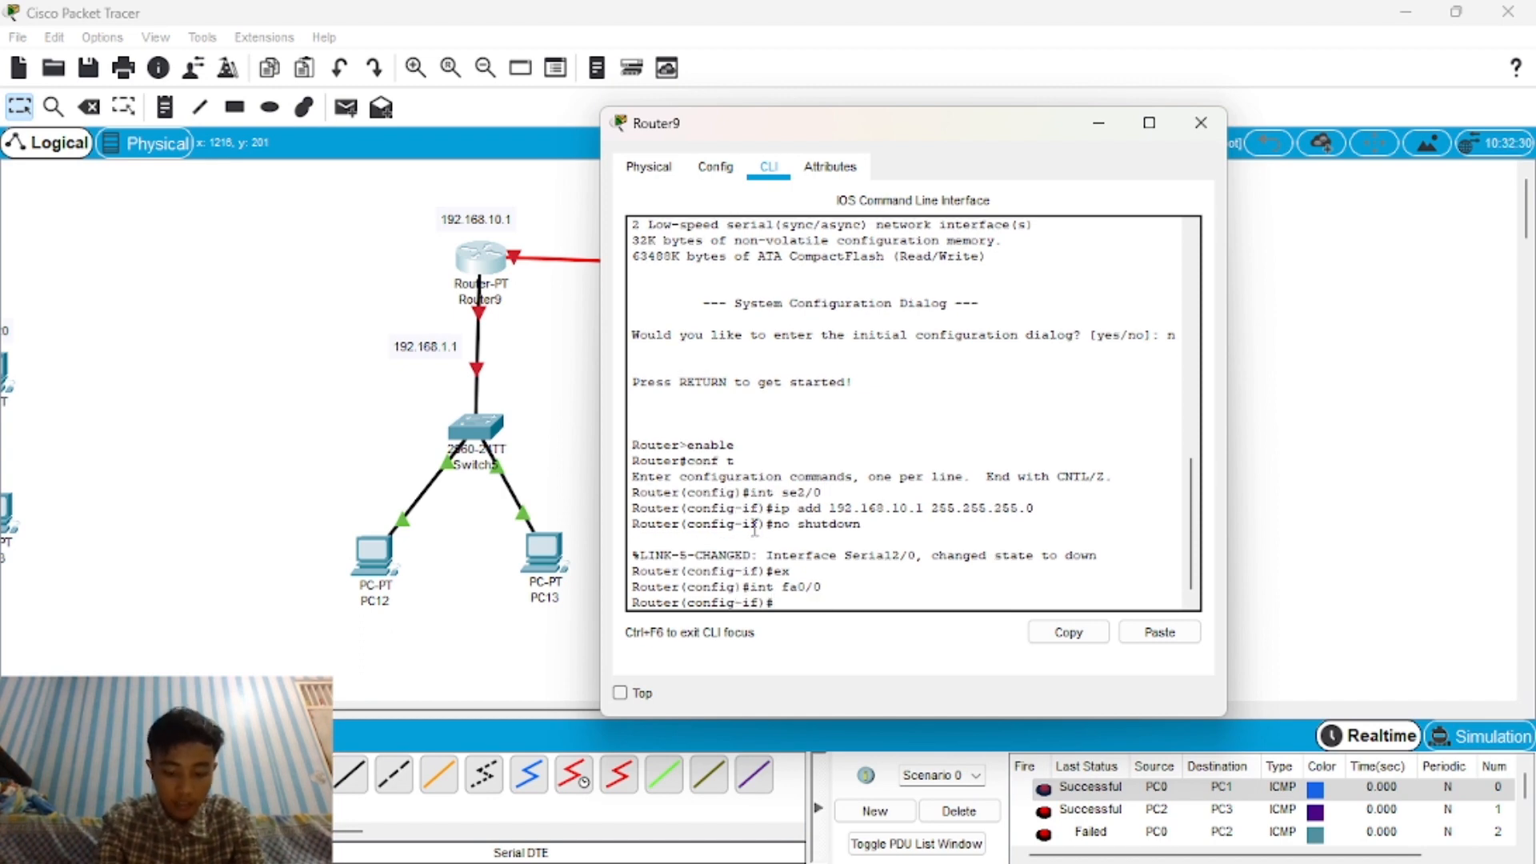
# Assign Router9's fa0/0 interface the IP address 192.168.1.1 with subnet mask 255.255.255.0.
pyautogui.write('ip add')
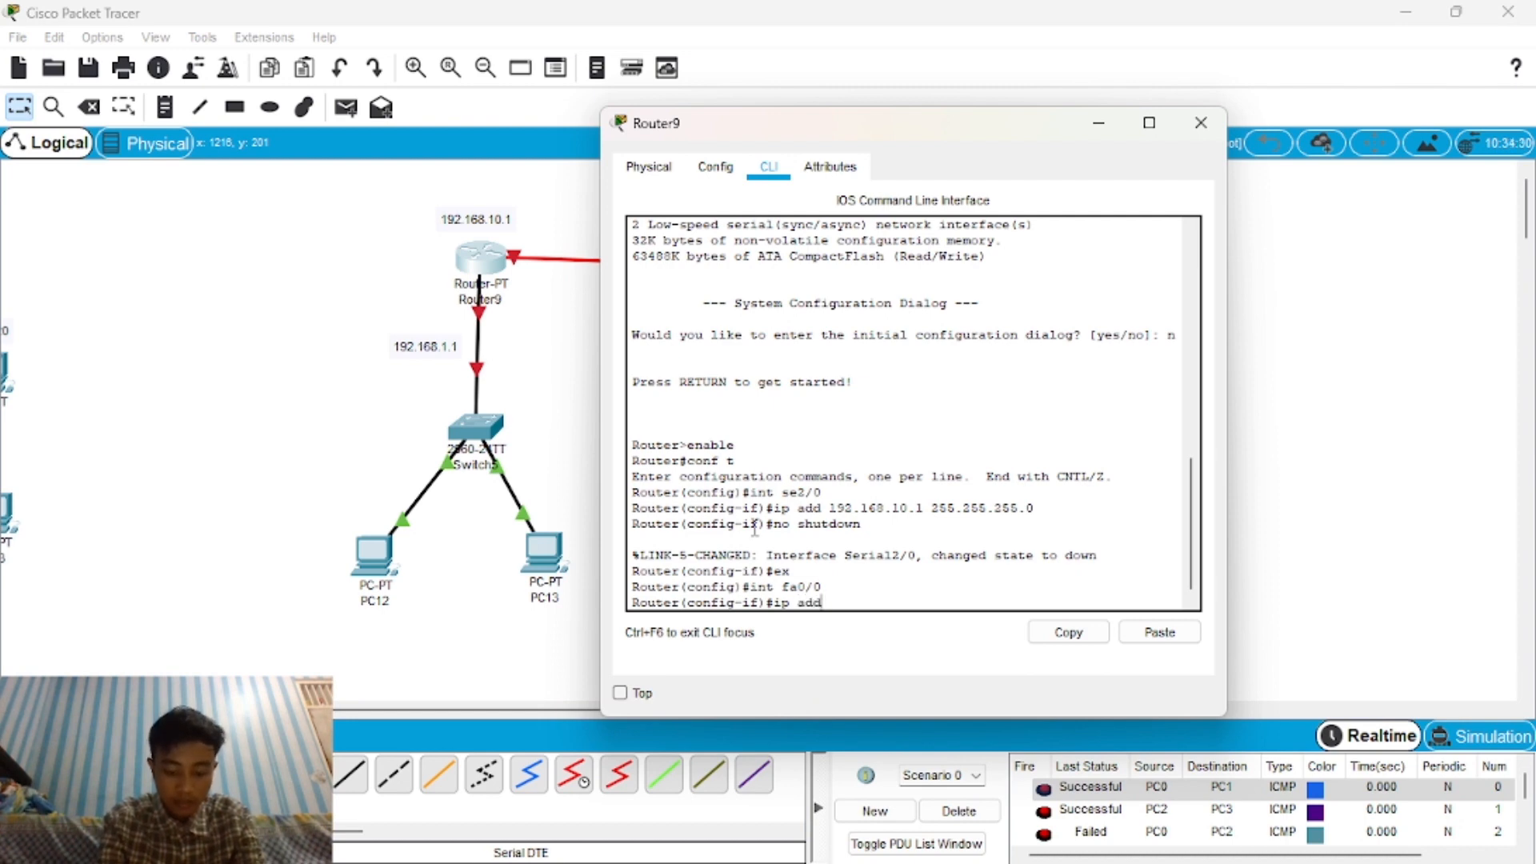
pyautogui.write(' 192.16')
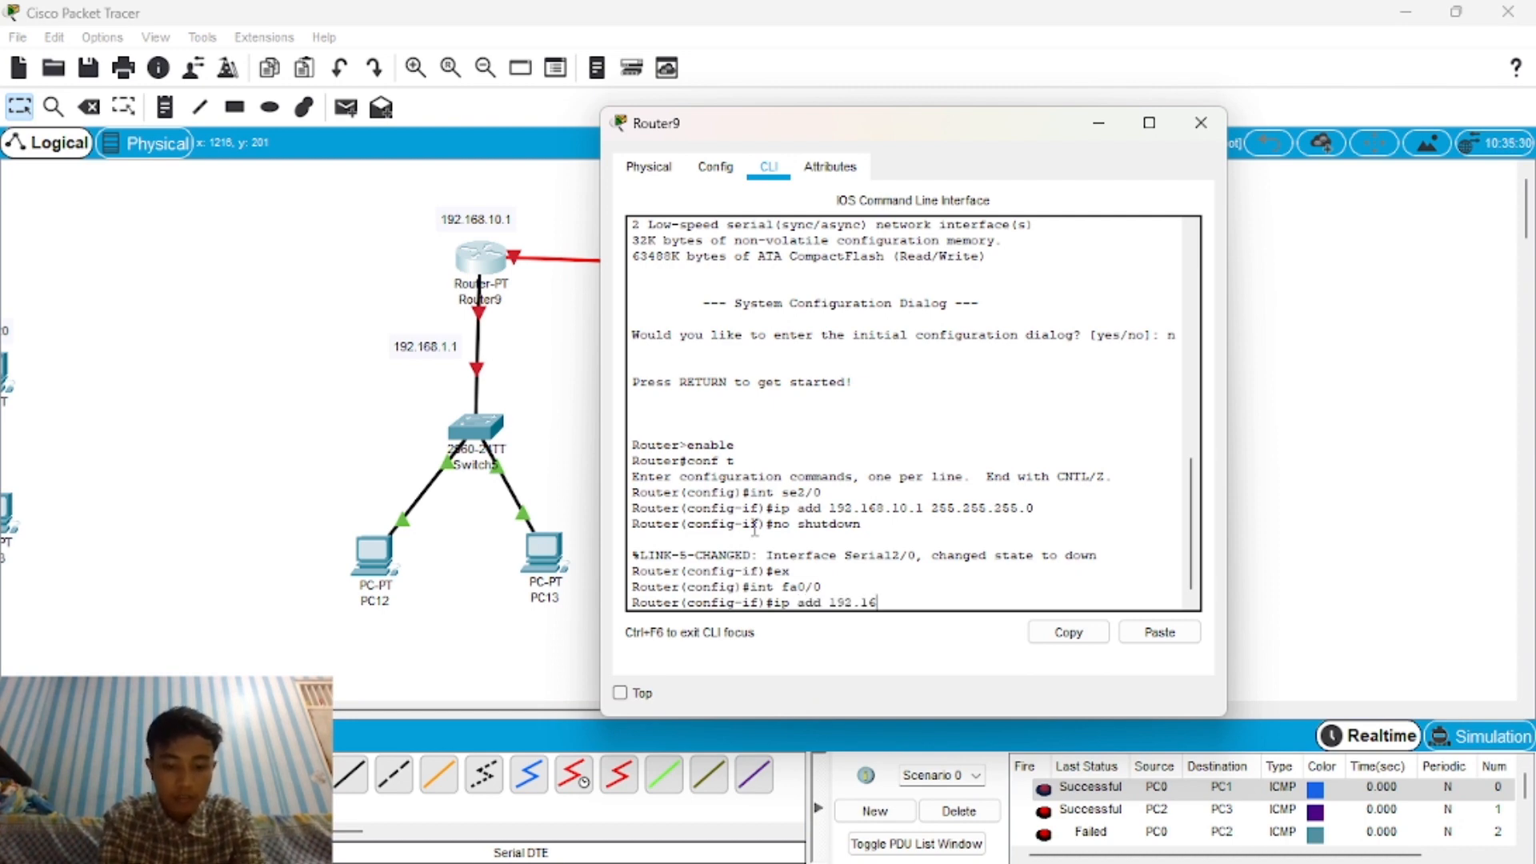
pyautogui.write('8.1.1 ')
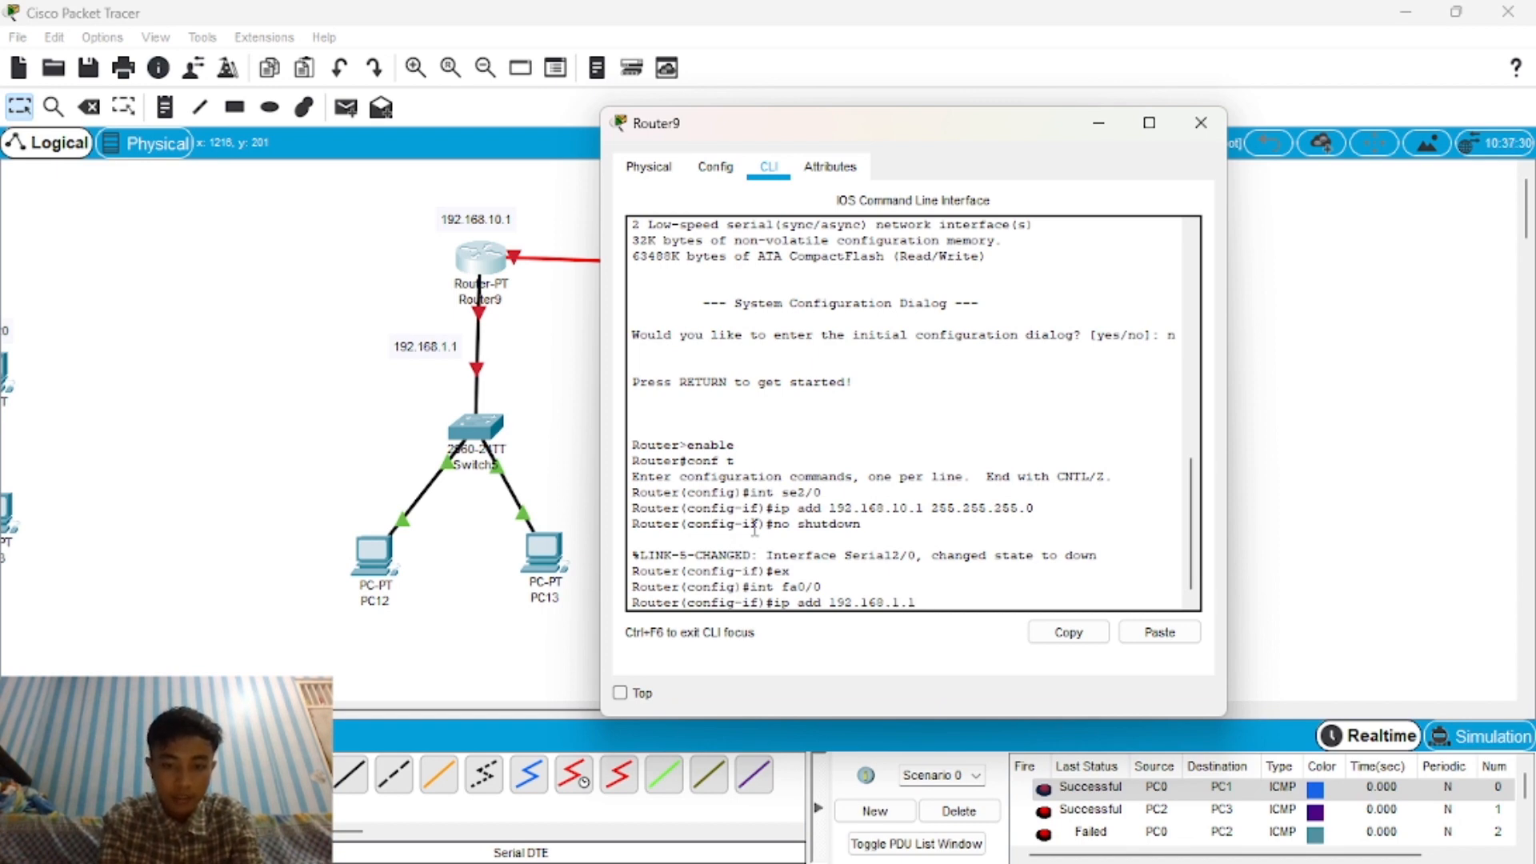
pyautogui.write('255.2')
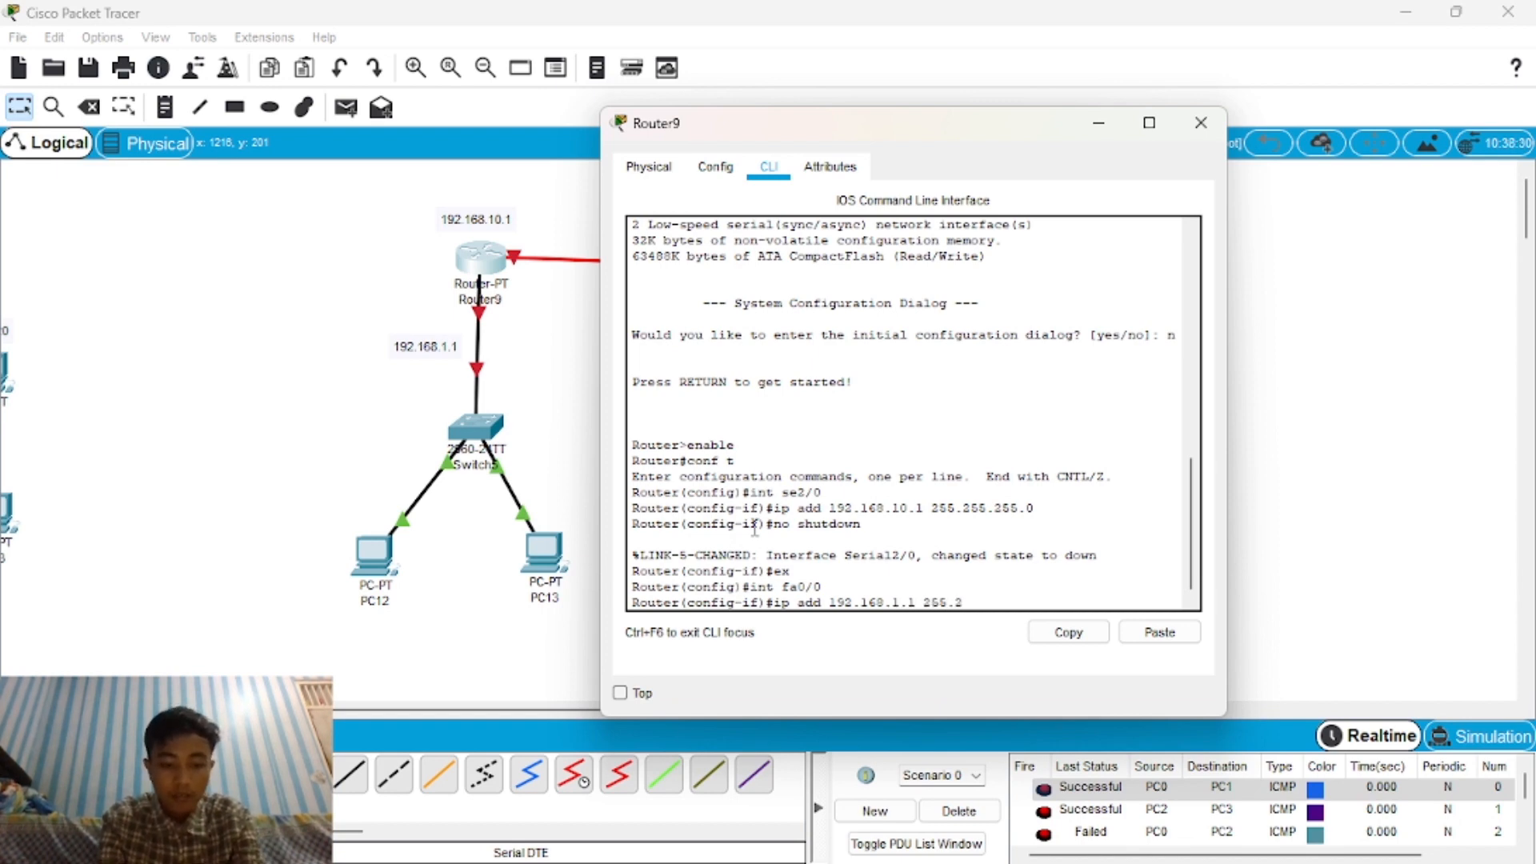
pyautogui.write('55.255.0')
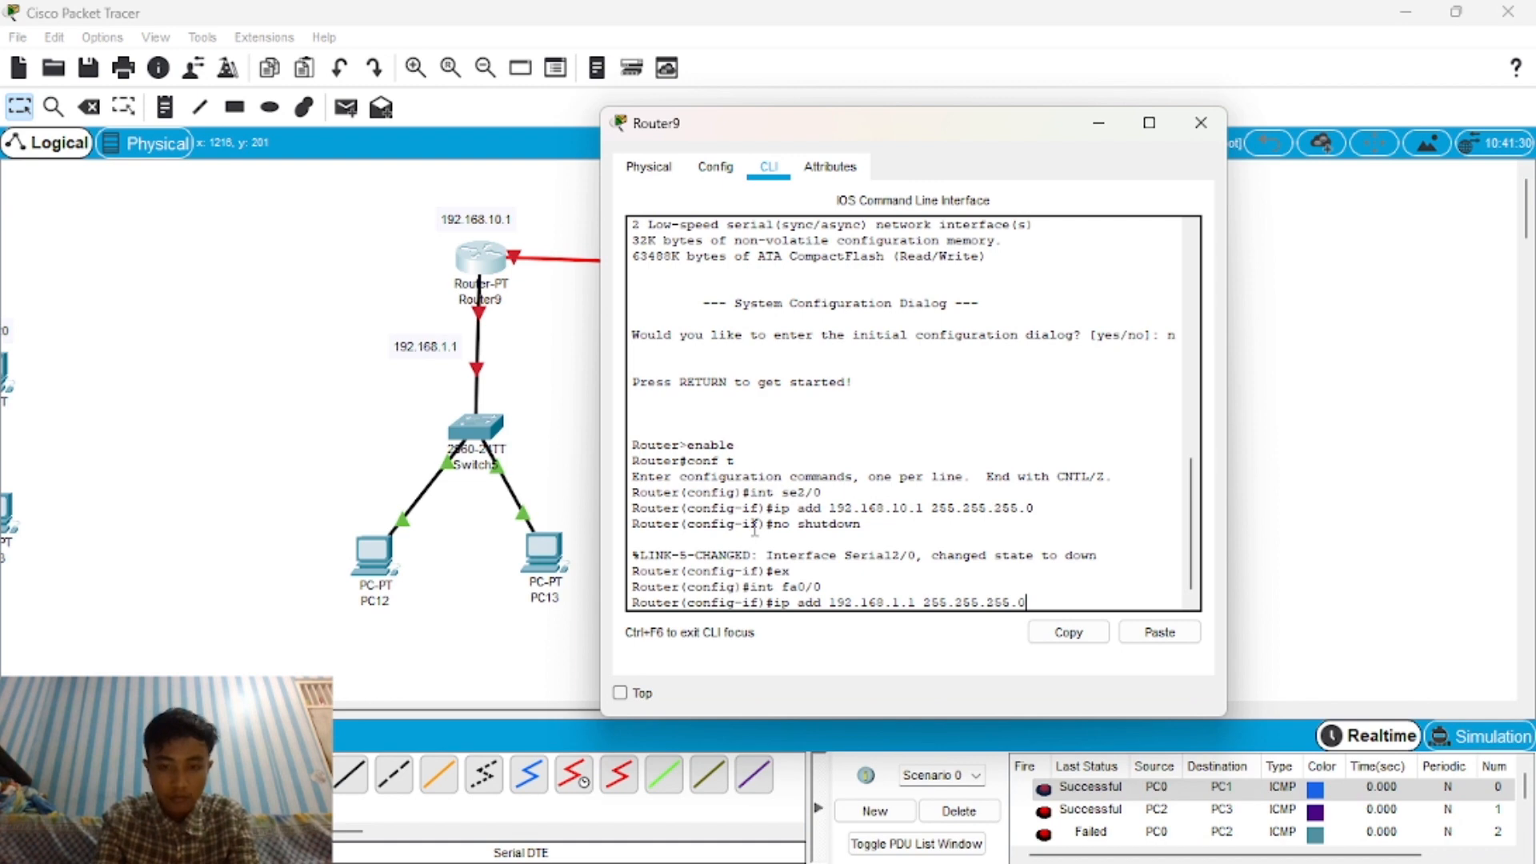
pyautogui.press('Return')
# Enable Router9's fa0/0 interface with no shutdown and close the router's configuration window.
pyautogui.write('no s')
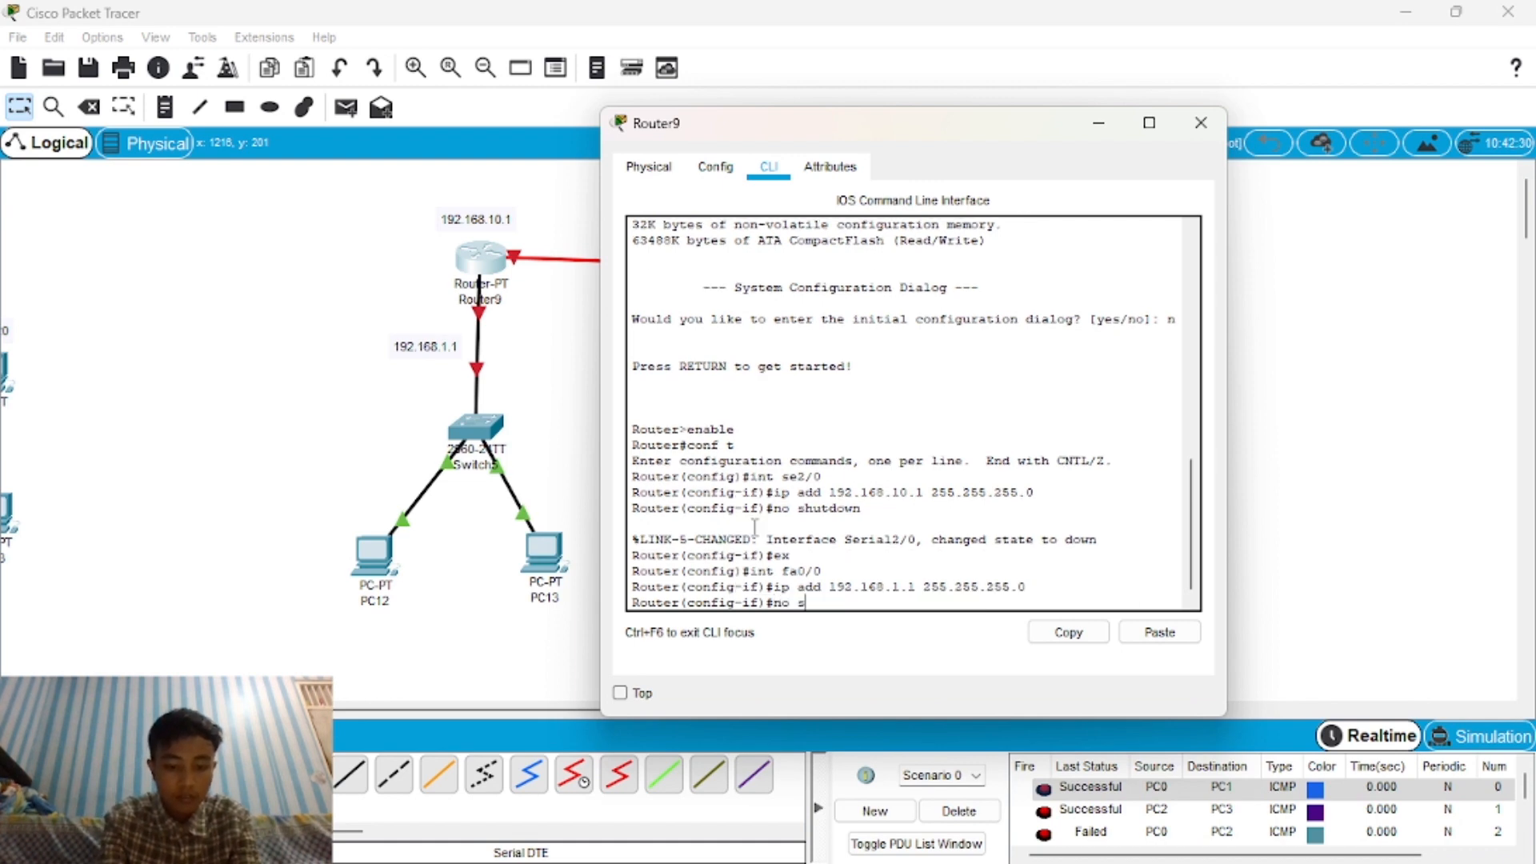
pyautogui.write('hutdown')
pyautogui.press('Return')
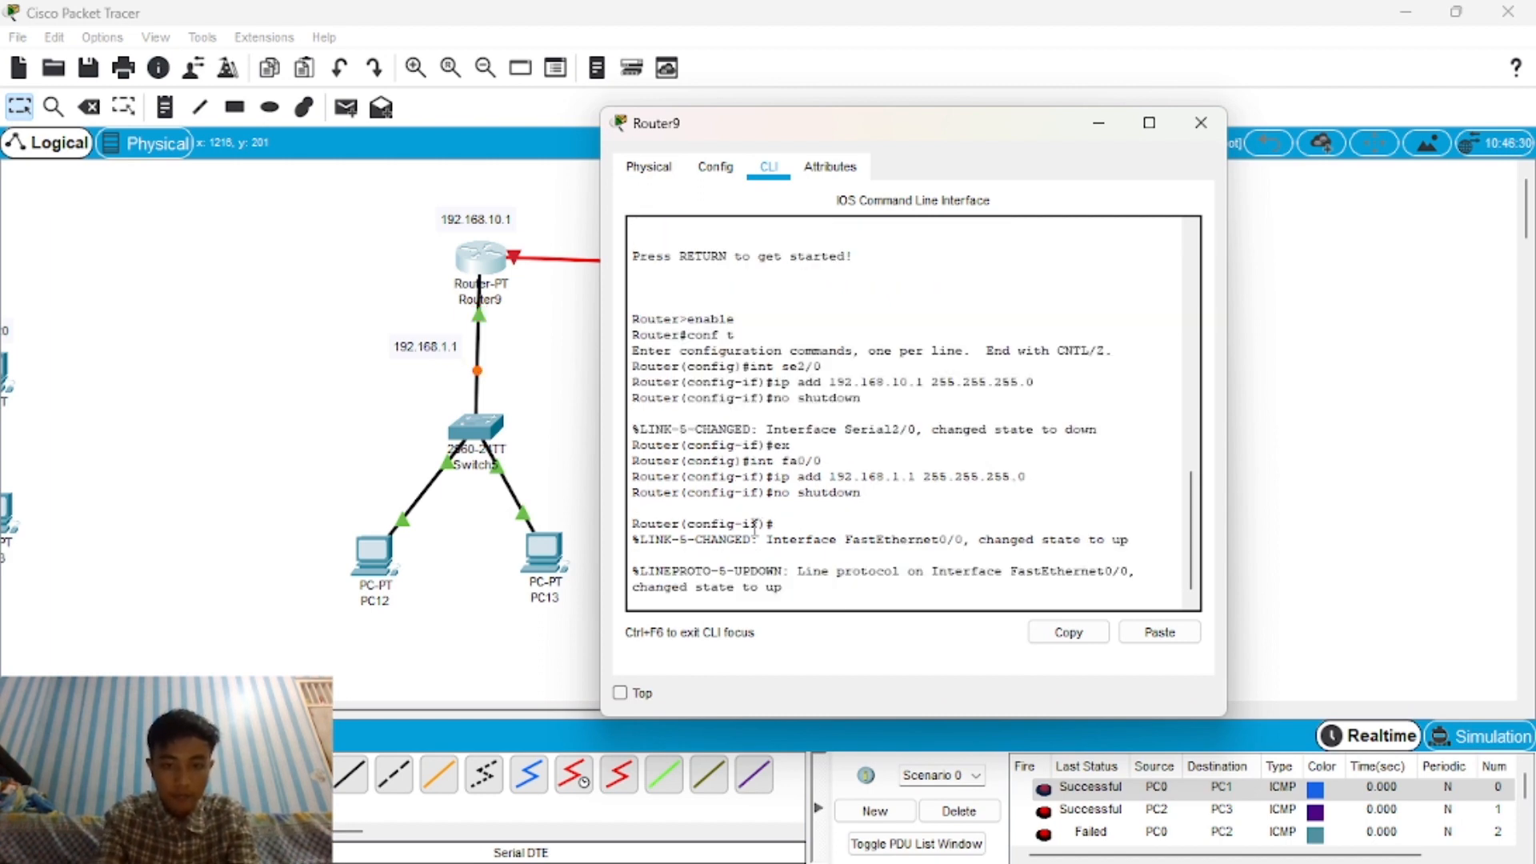
pyautogui.press('Return')
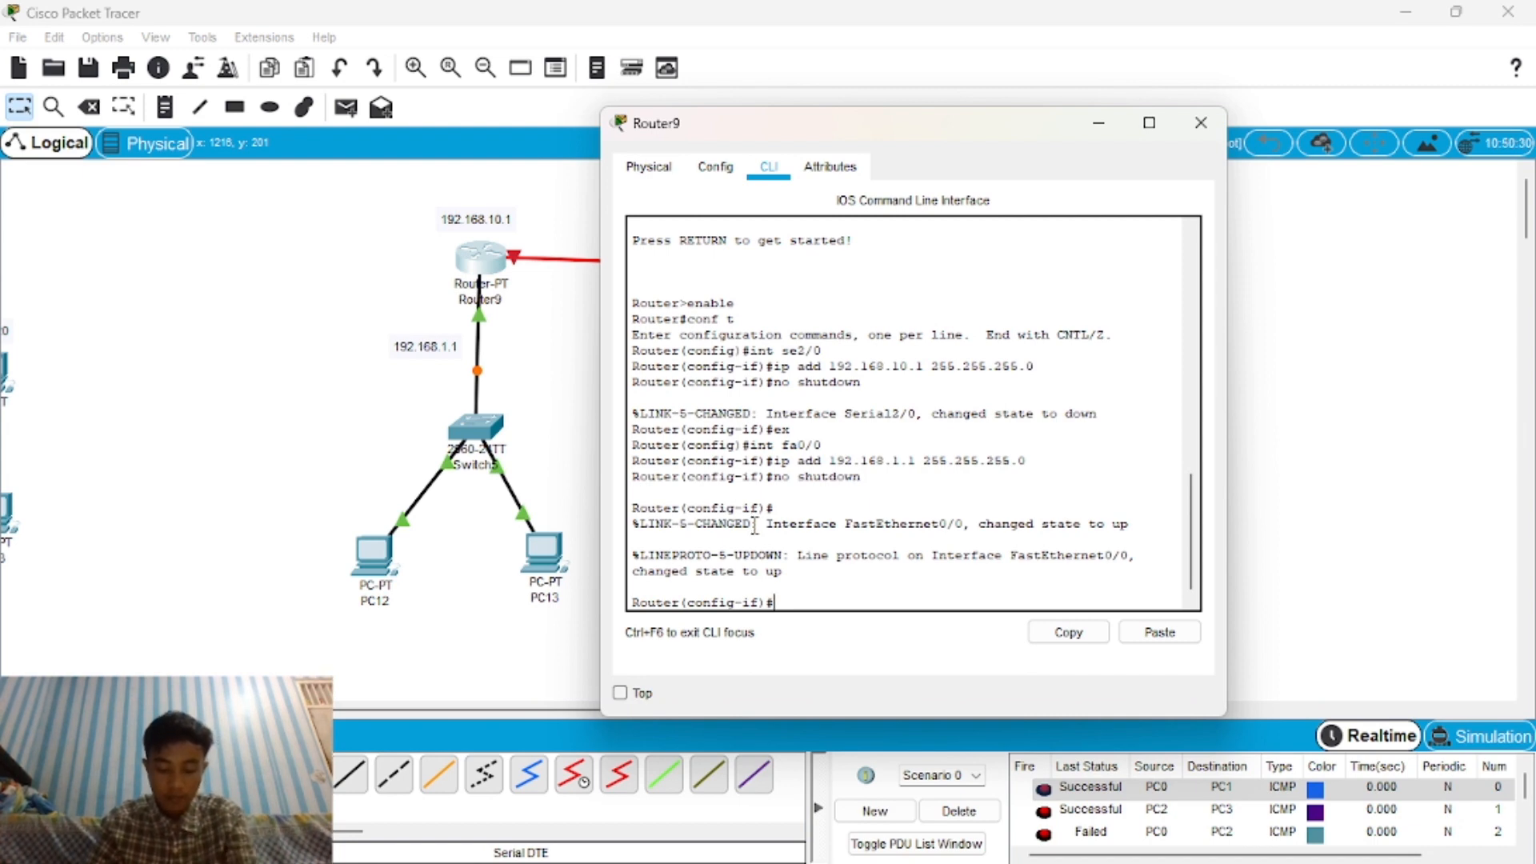
pyautogui.click(1200, 123)
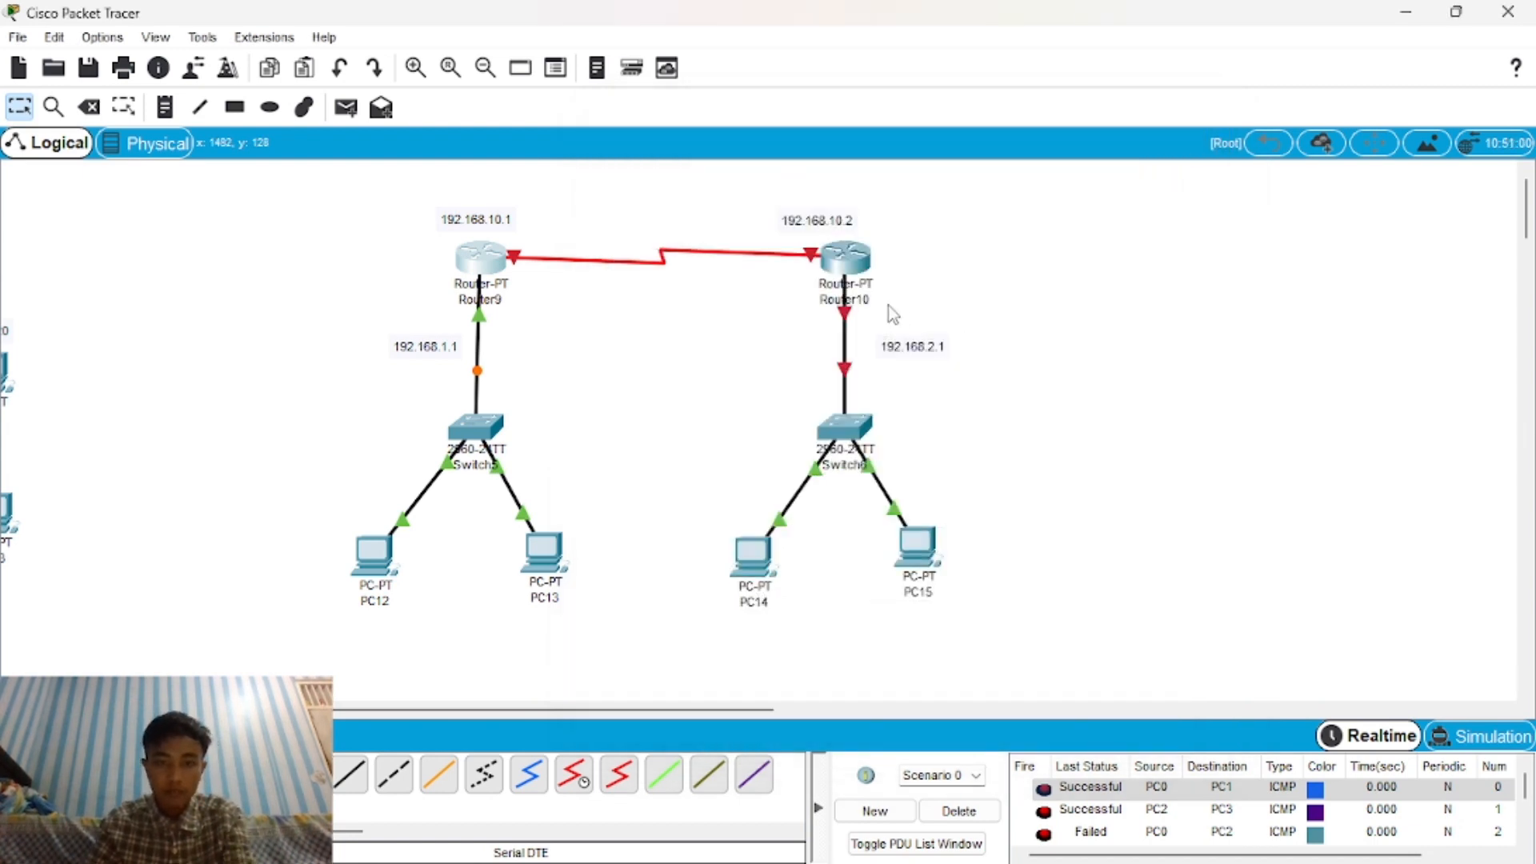
# Open Router10's command line interface and decline the initial configuration dialog to reach the router prompt.
pyautogui.click(845, 258)
pyautogui.click(623, 170)
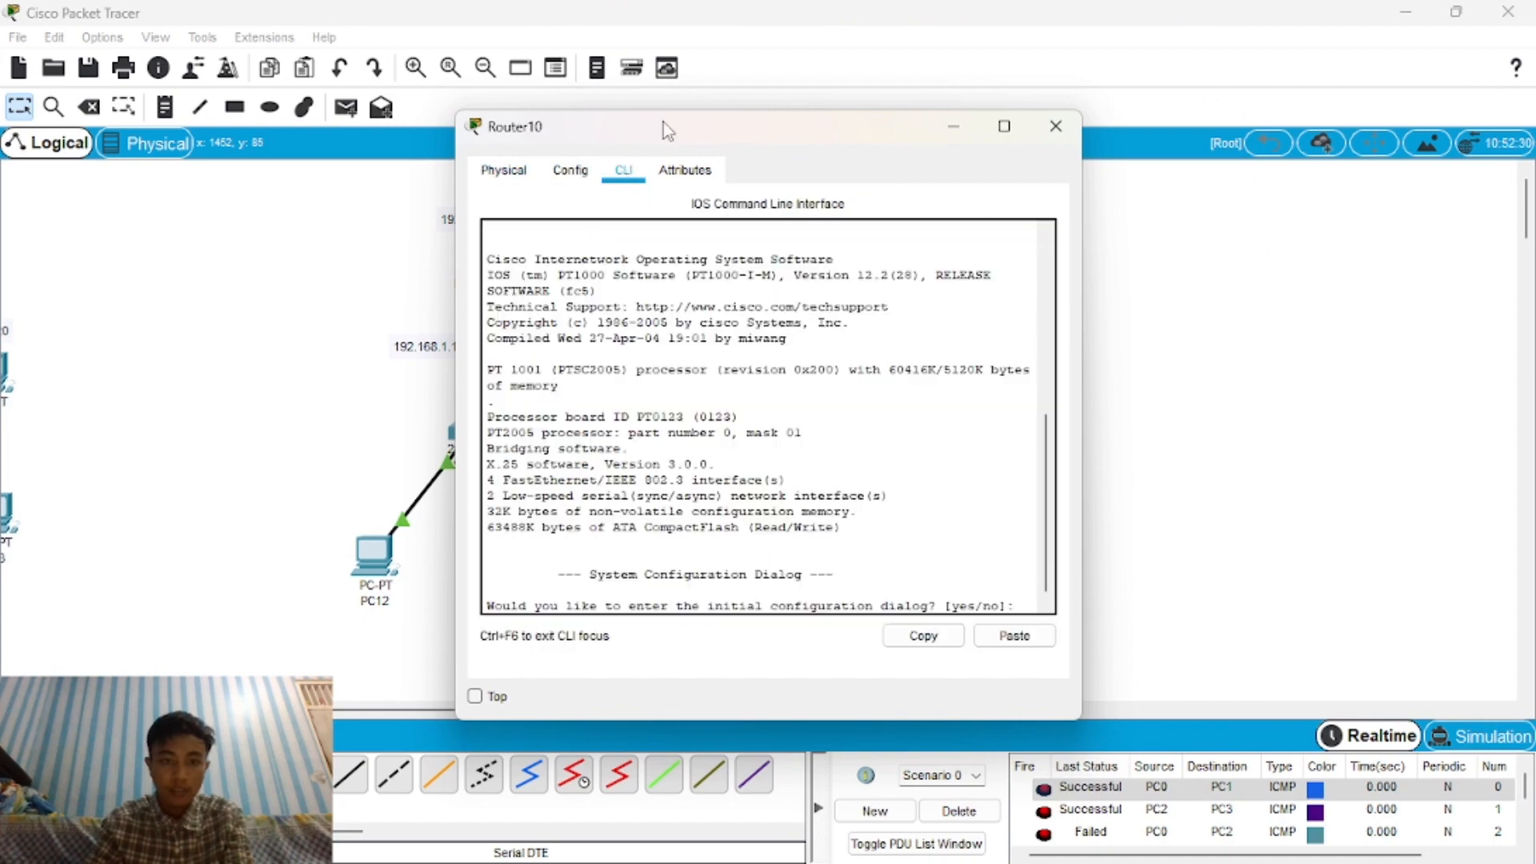
pyautogui.moveTo(664, 122); pyautogui.dragTo(304, 117)
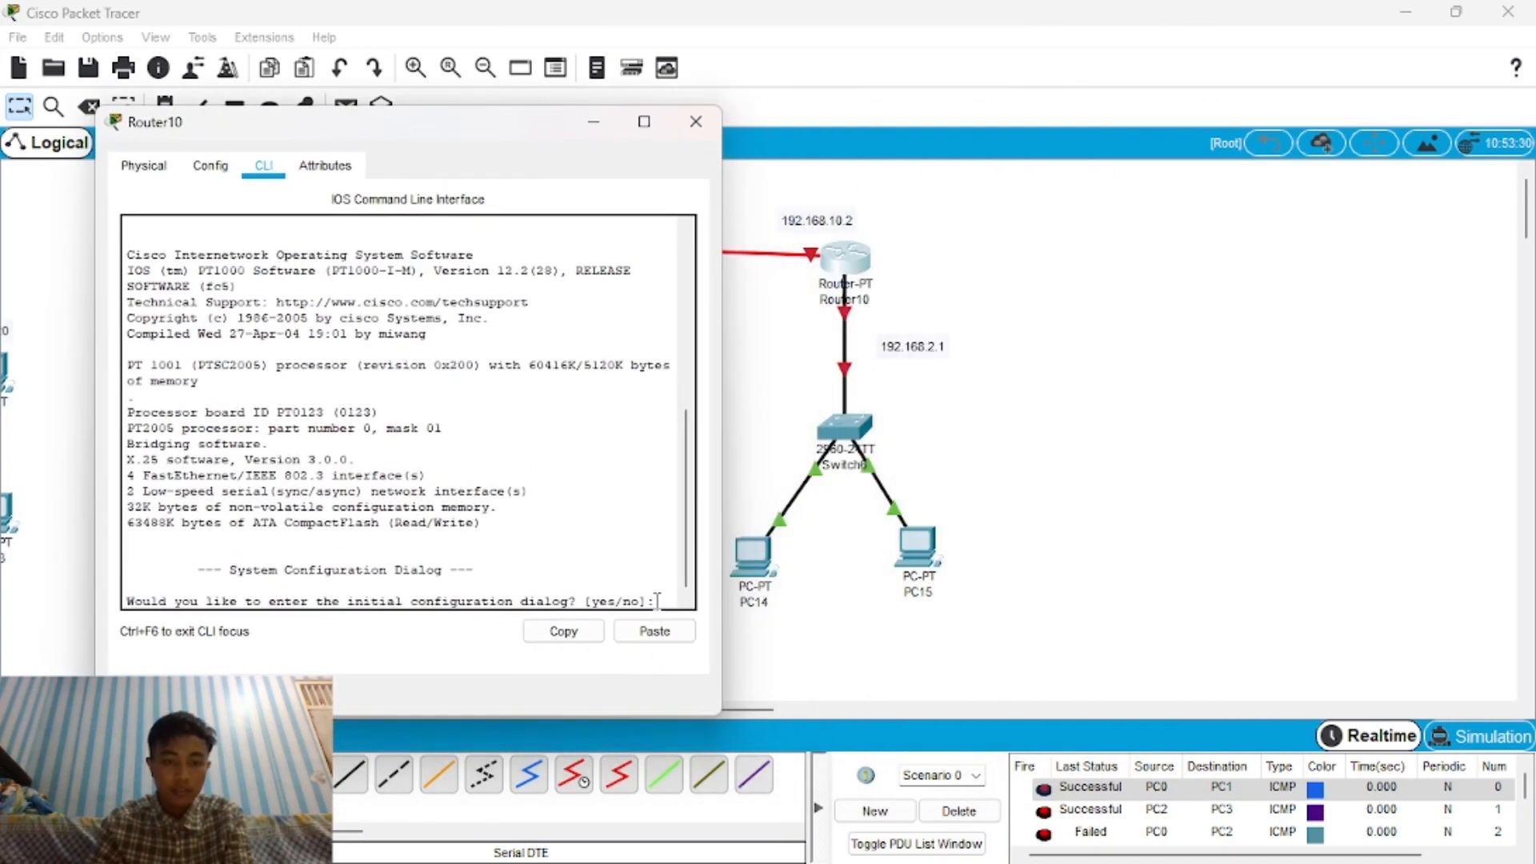
pyautogui.write('n')
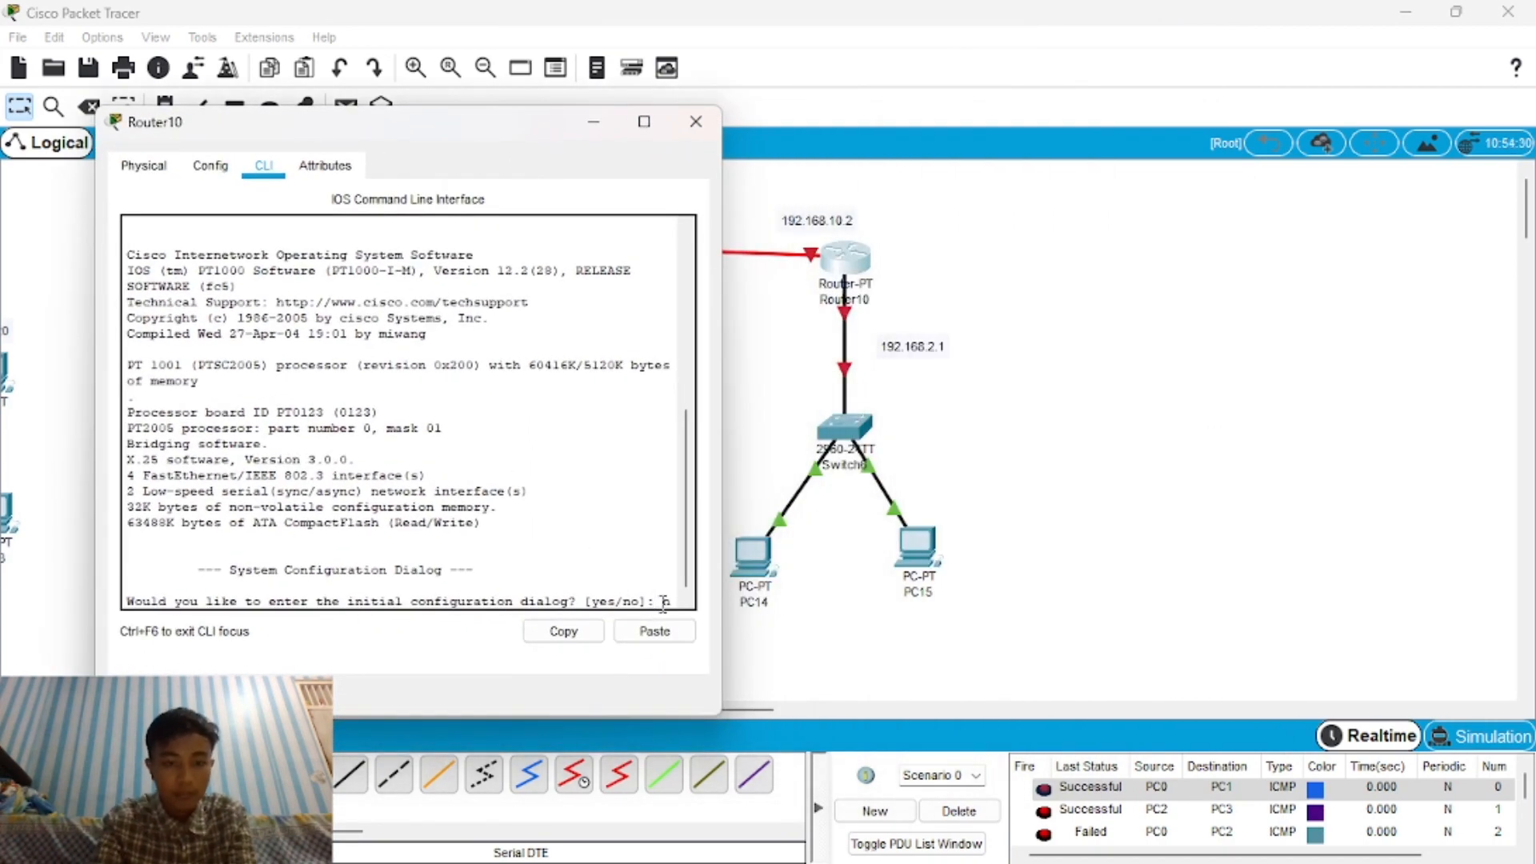
pyautogui.press('Return')
pyautogui.press('Return')
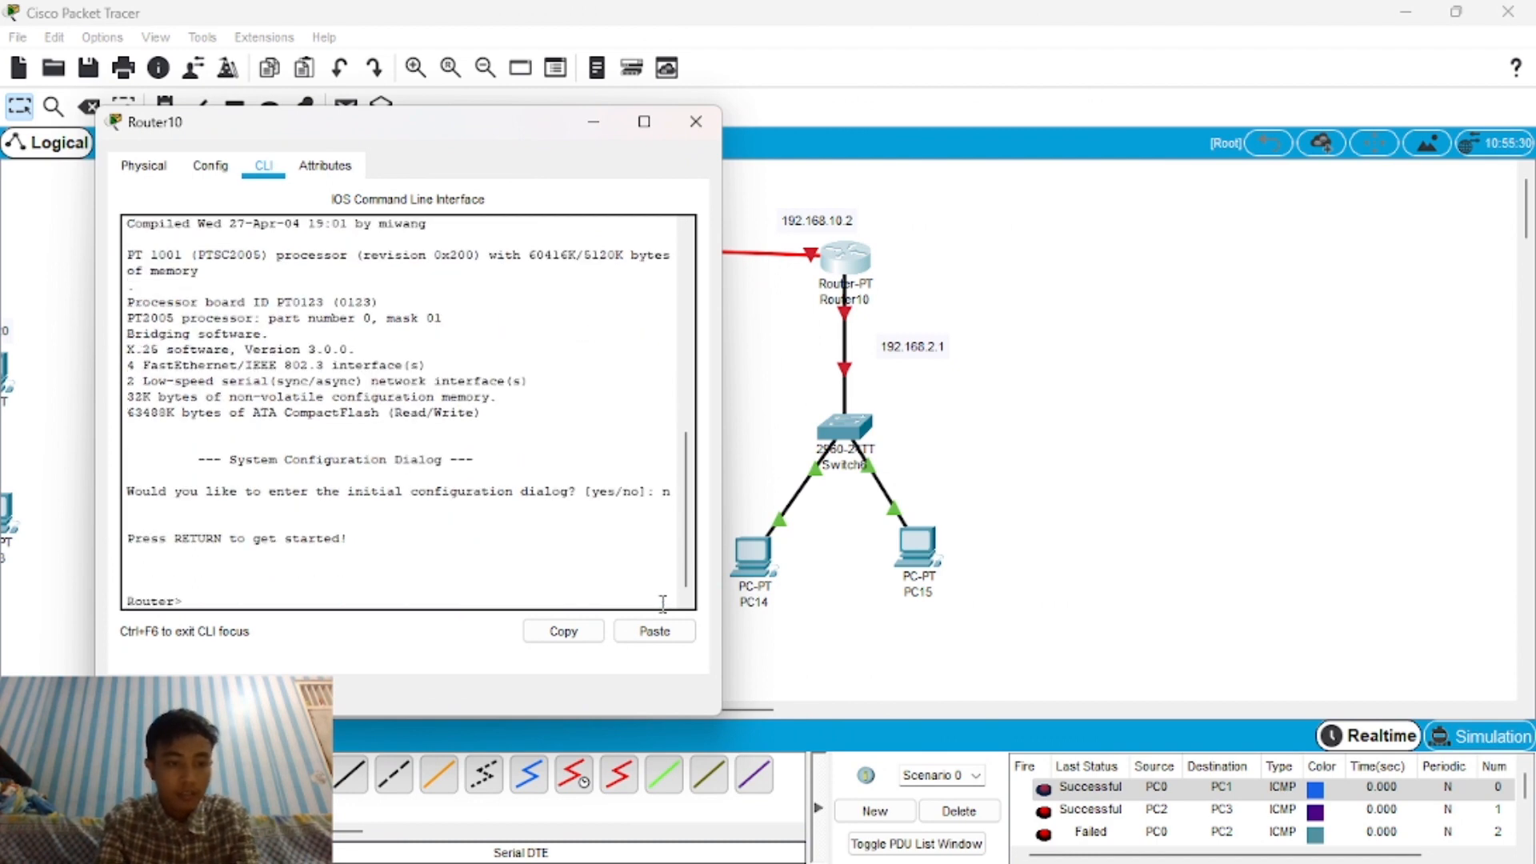
# Enter privileged mode on Router10 with enable, and start global configuration with conf t.
pyautogui.write('enable')
pyautogui.press('Return')
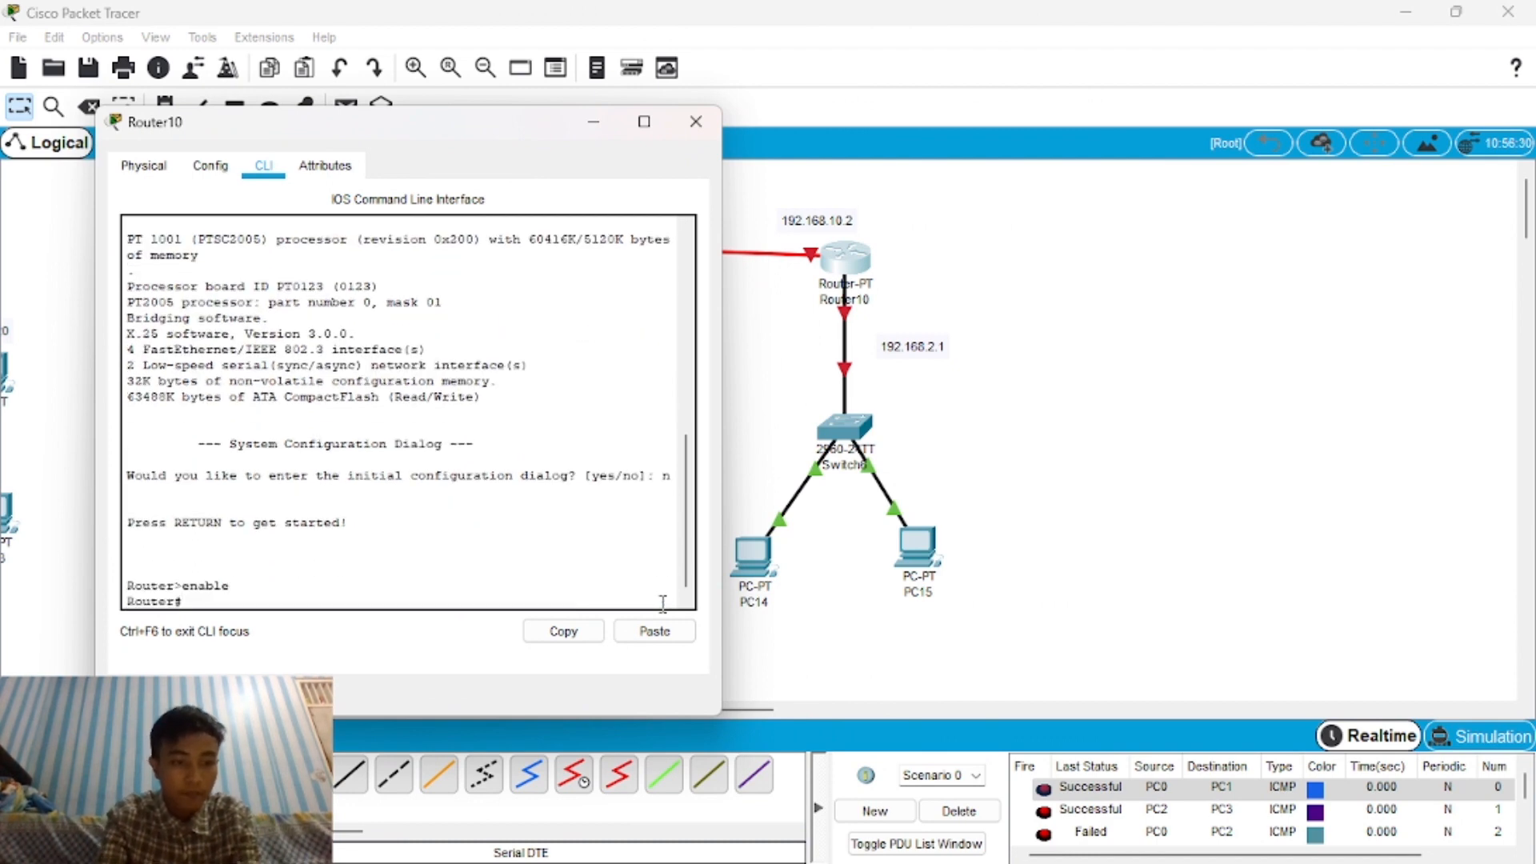
pyautogui.write('conf t')
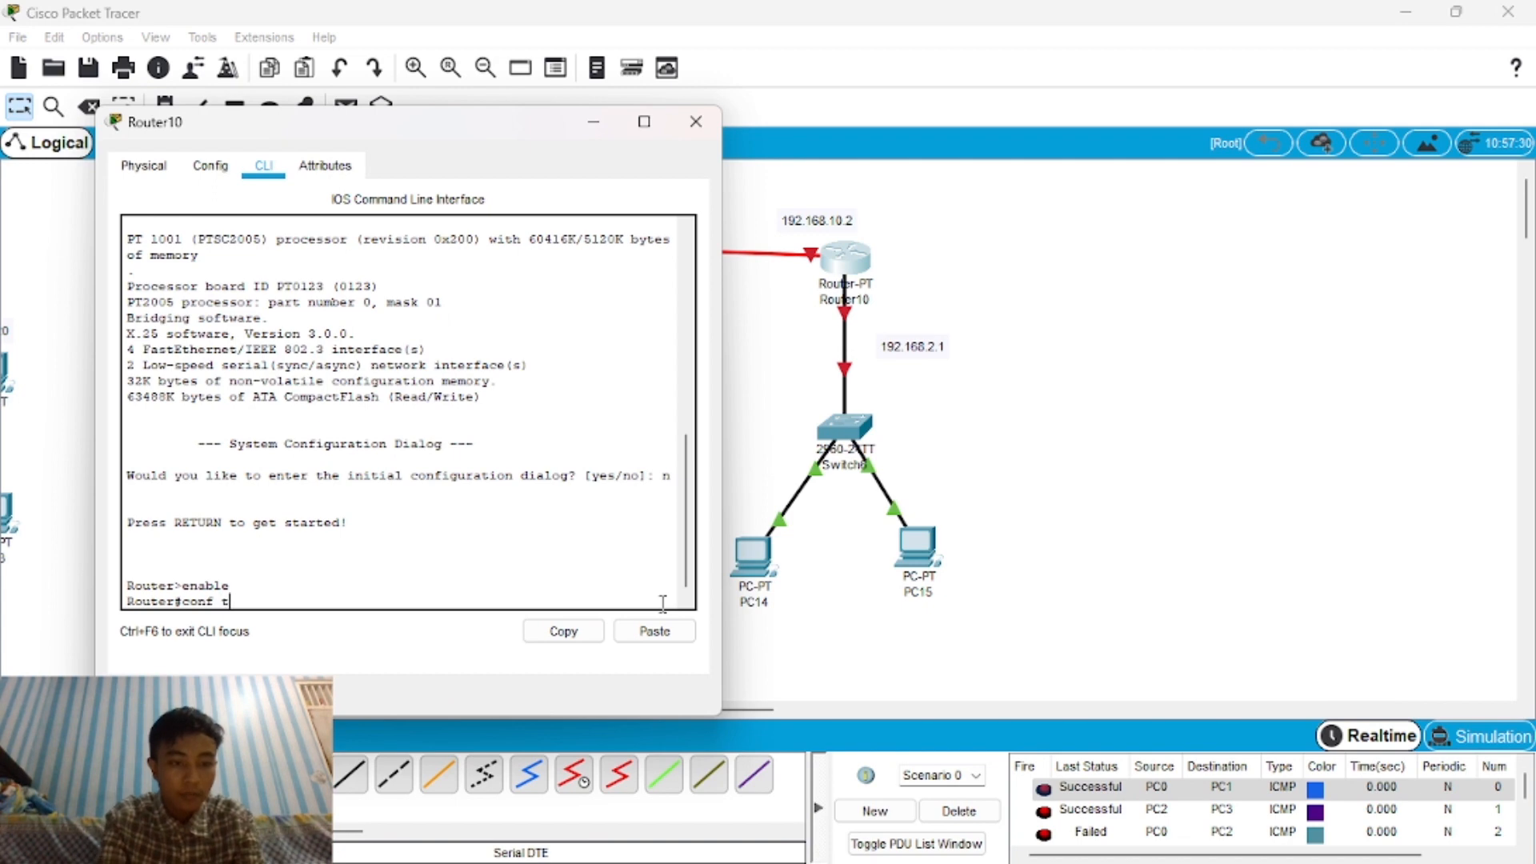
pyautogui.press('Return')
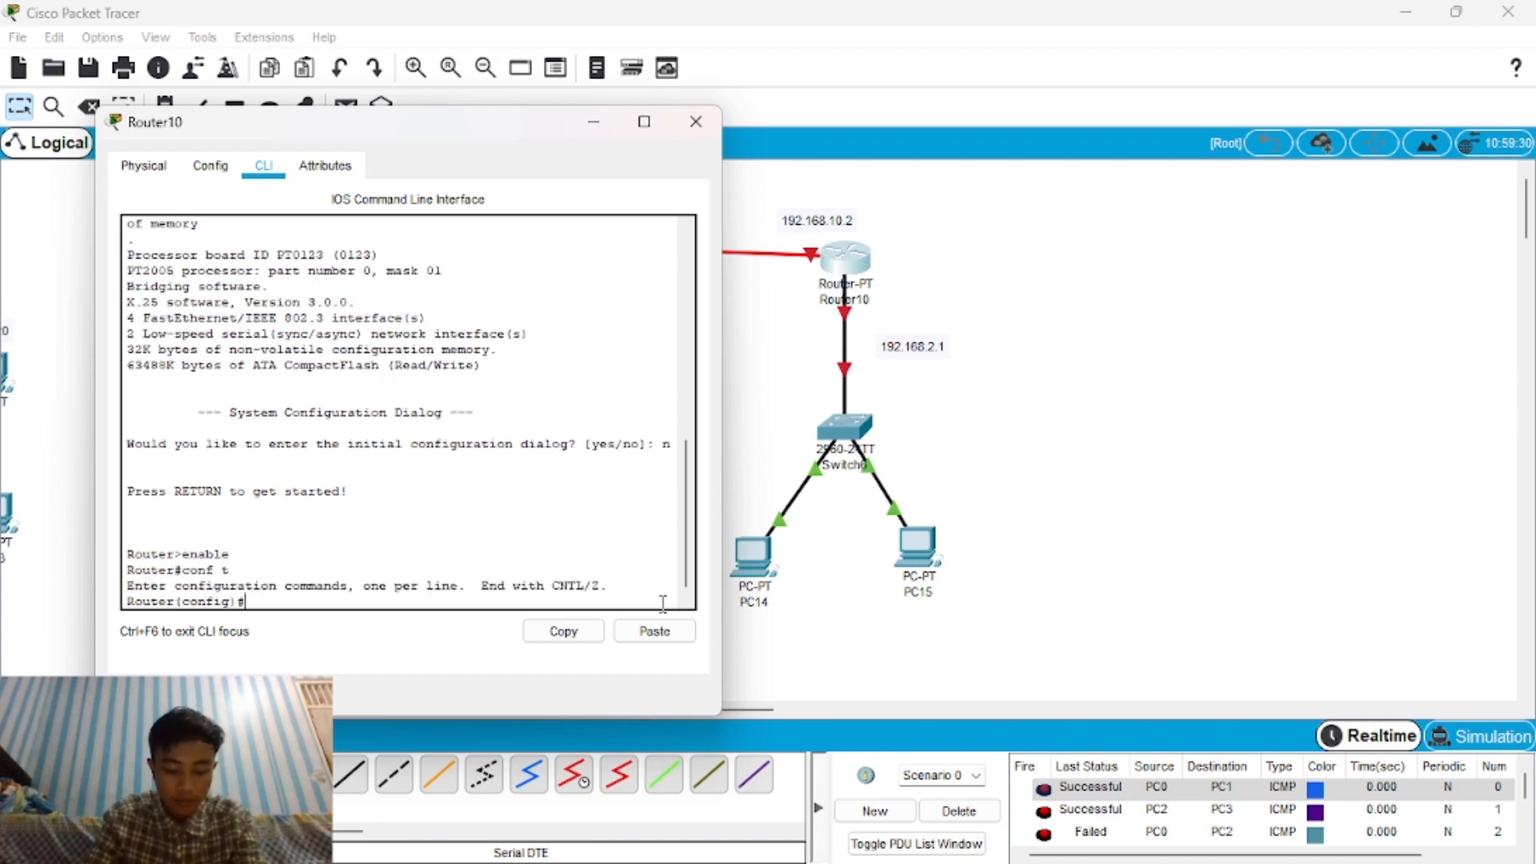
# Check which serial port Router10's link uses and enter interface configuration for se2/0.
pyautogui.write('int ')
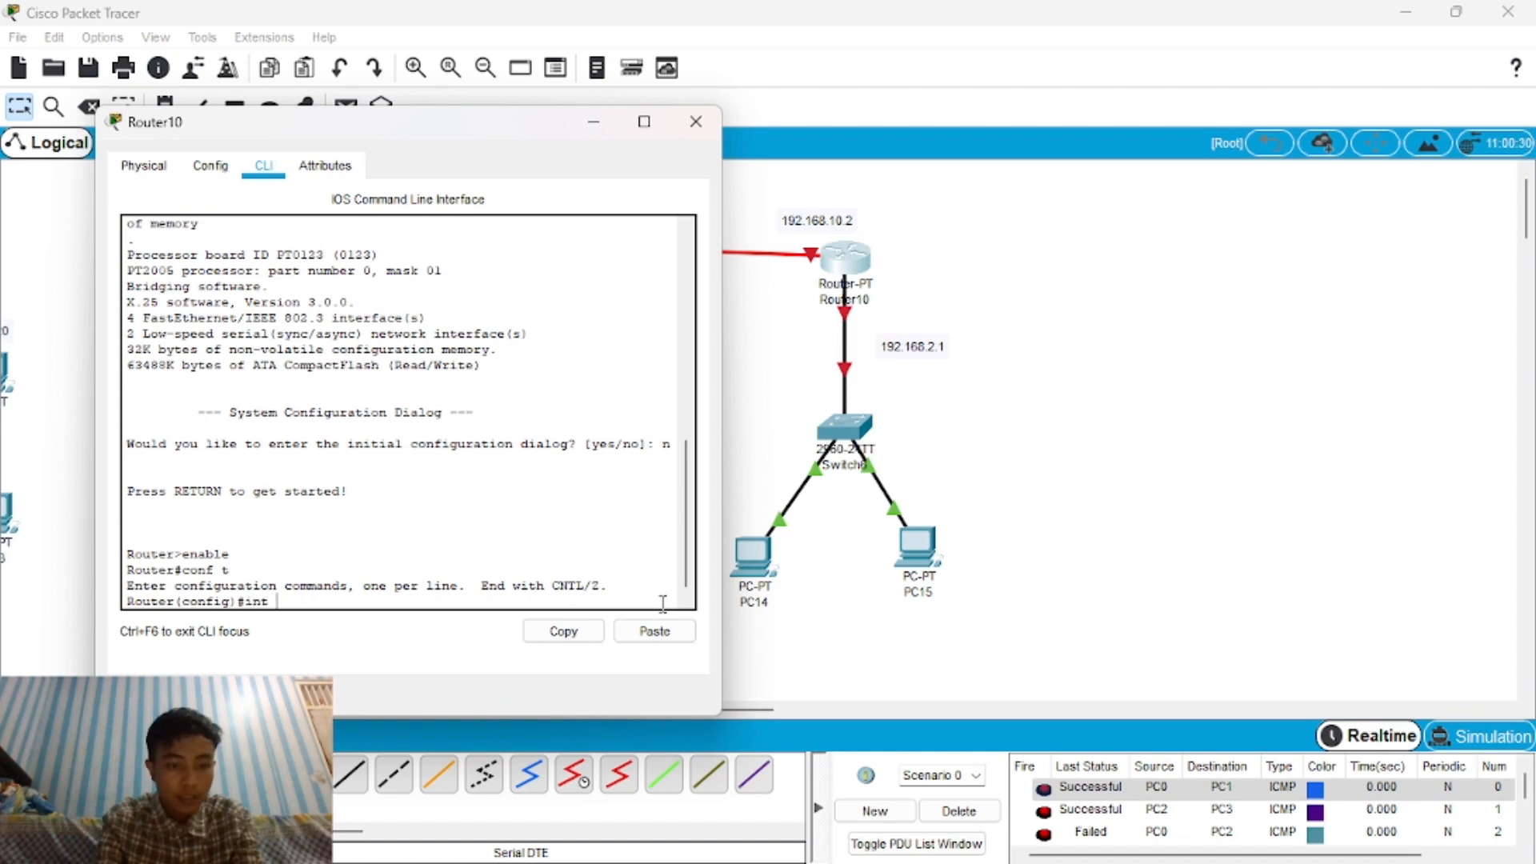
pyautogui.write('se0')
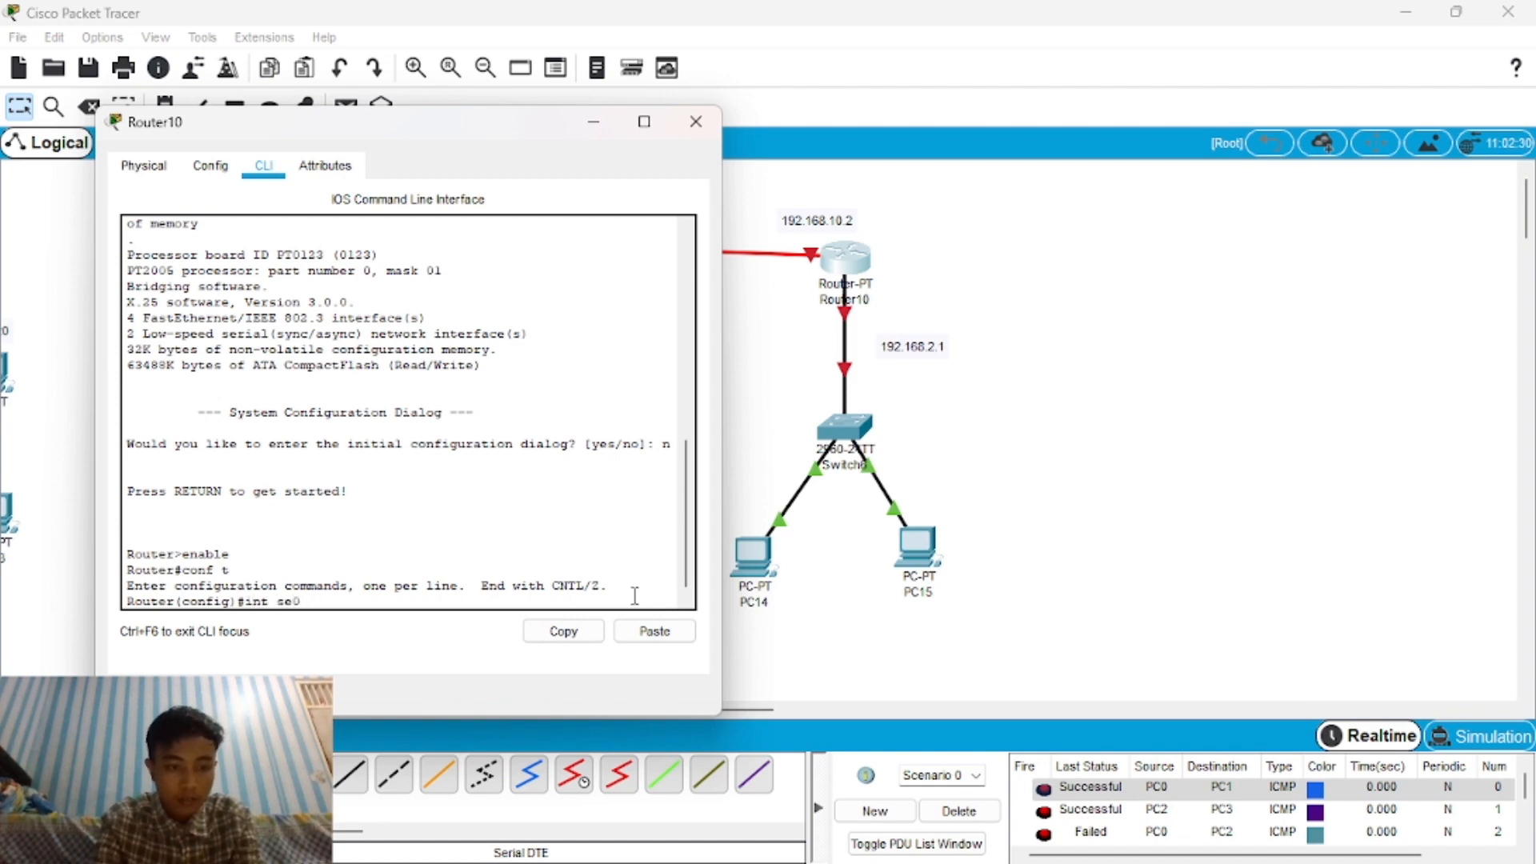
pyautogui.write('/2')
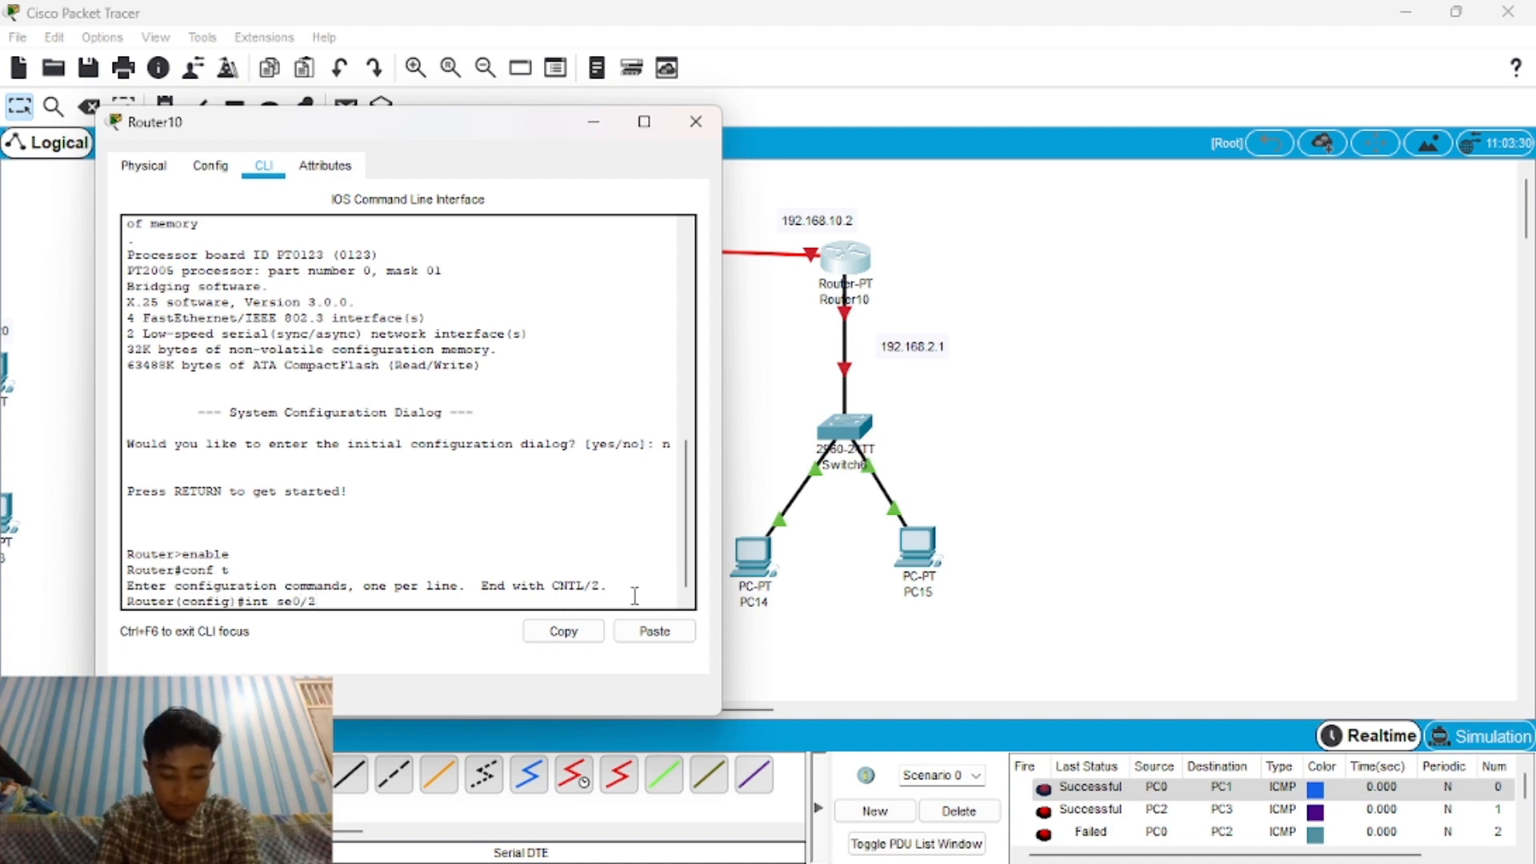
pyautogui.press('BackSpace')
pyautogui.press('BackSpace')
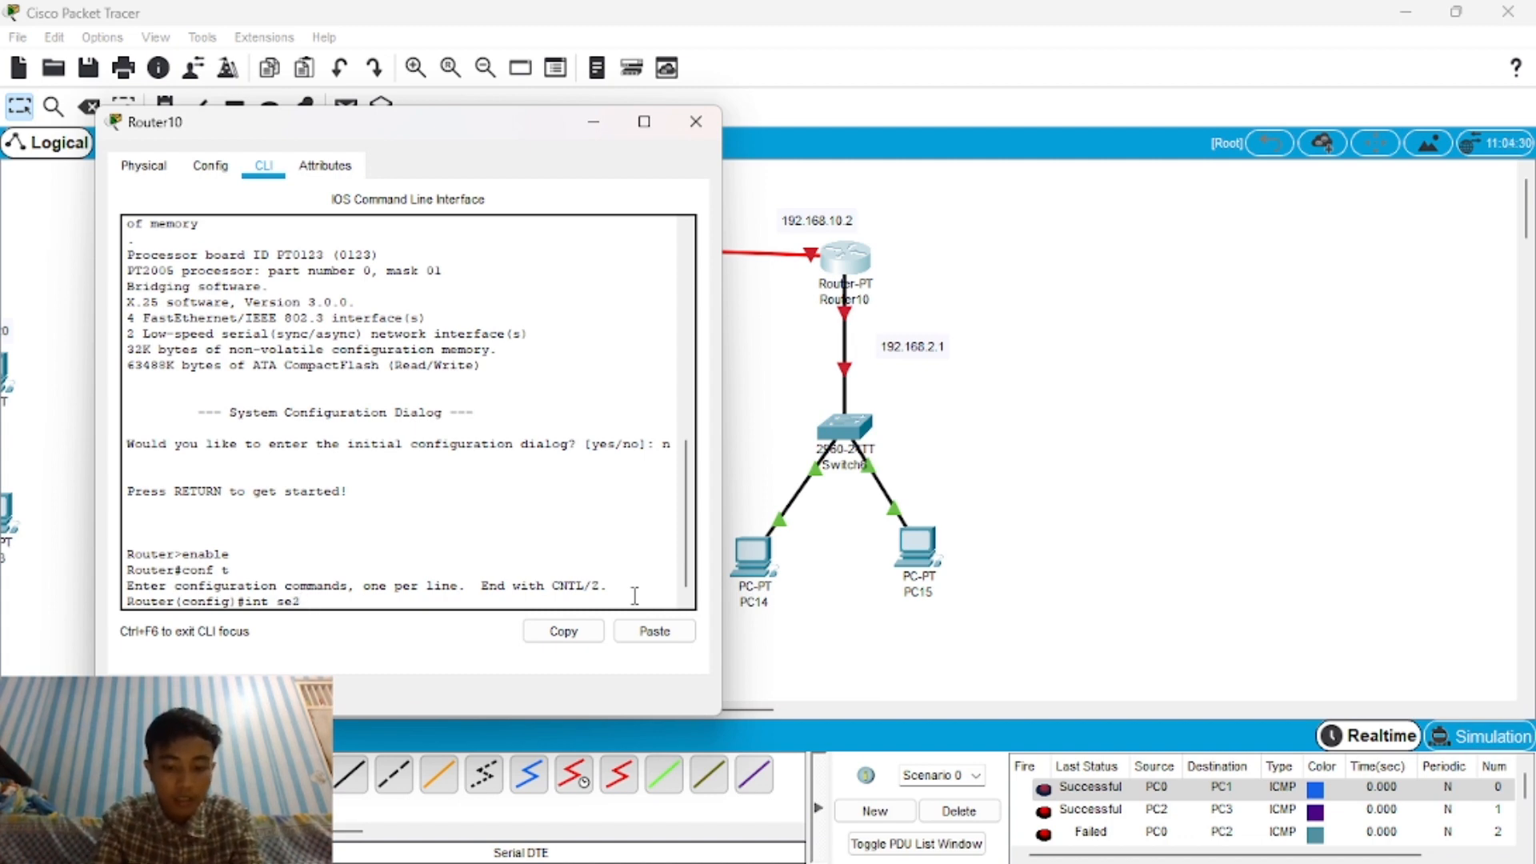
pyautogui.write('/0')
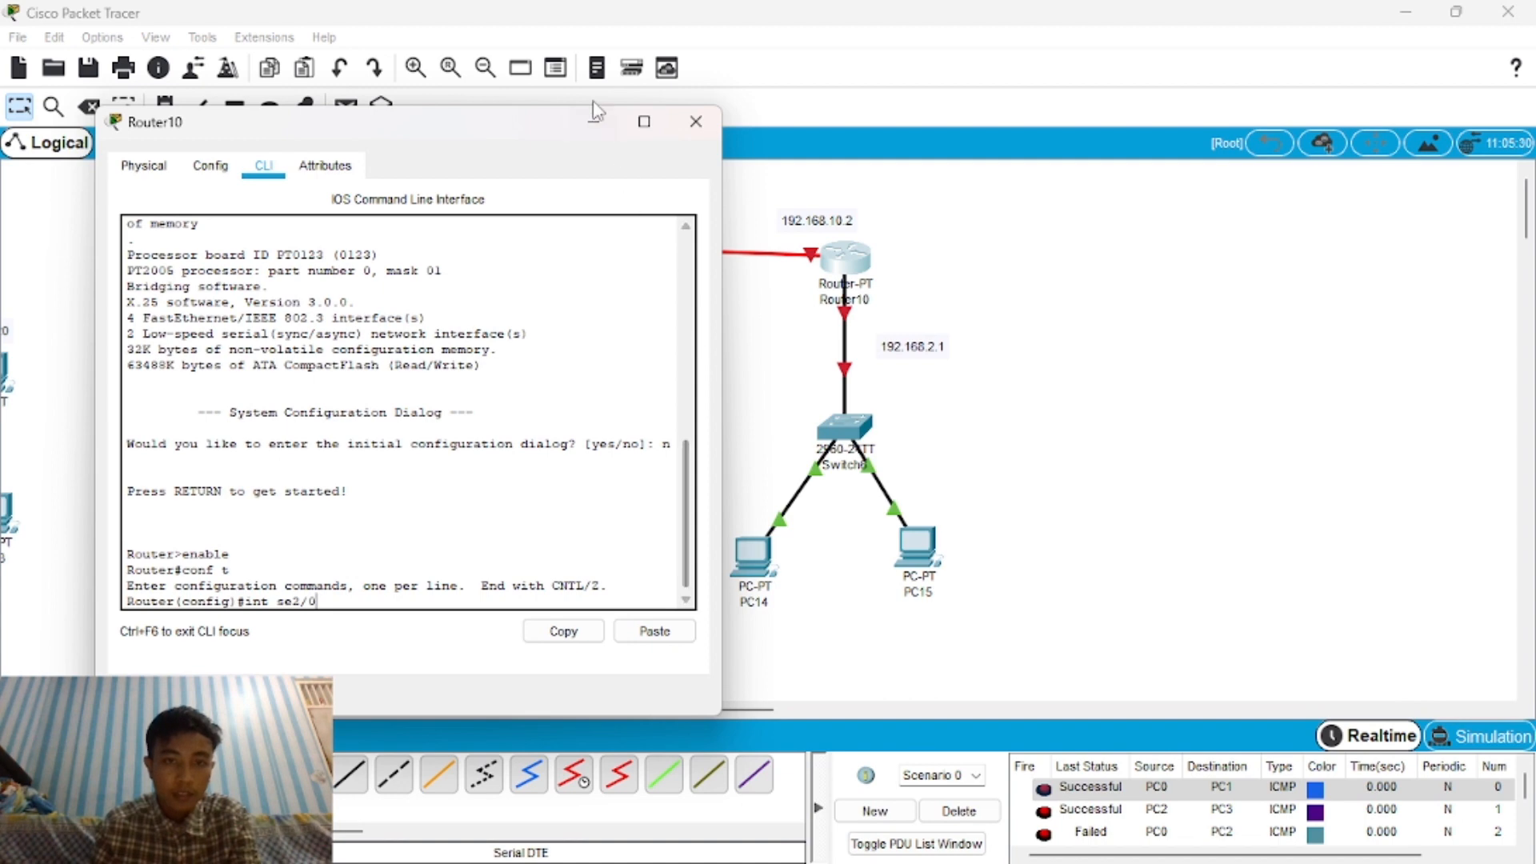
pyautogui.click(594, 121)
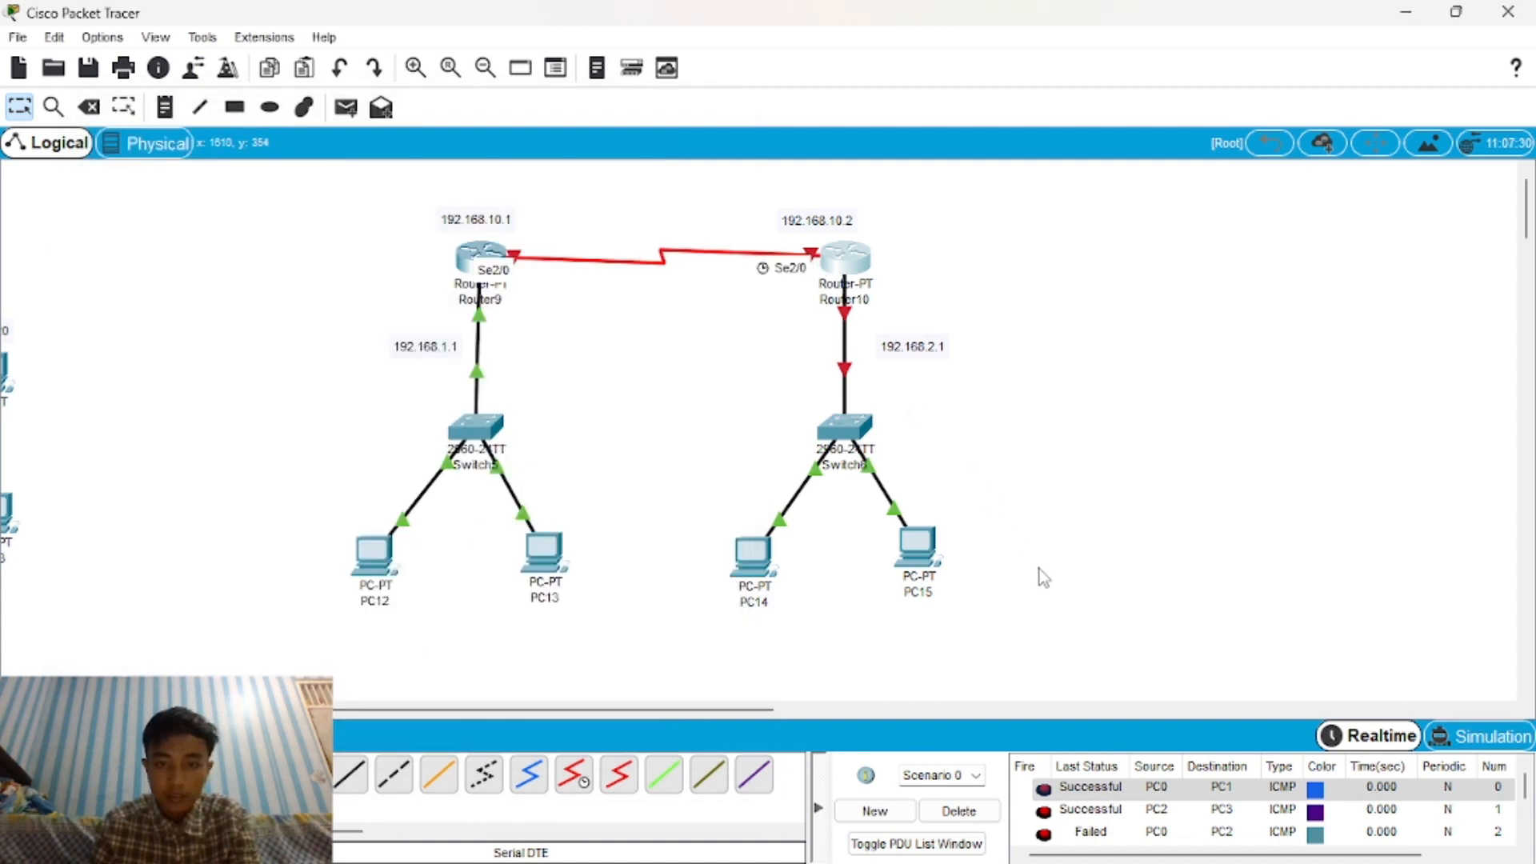
pyautogui.moveTo(1066, 852)
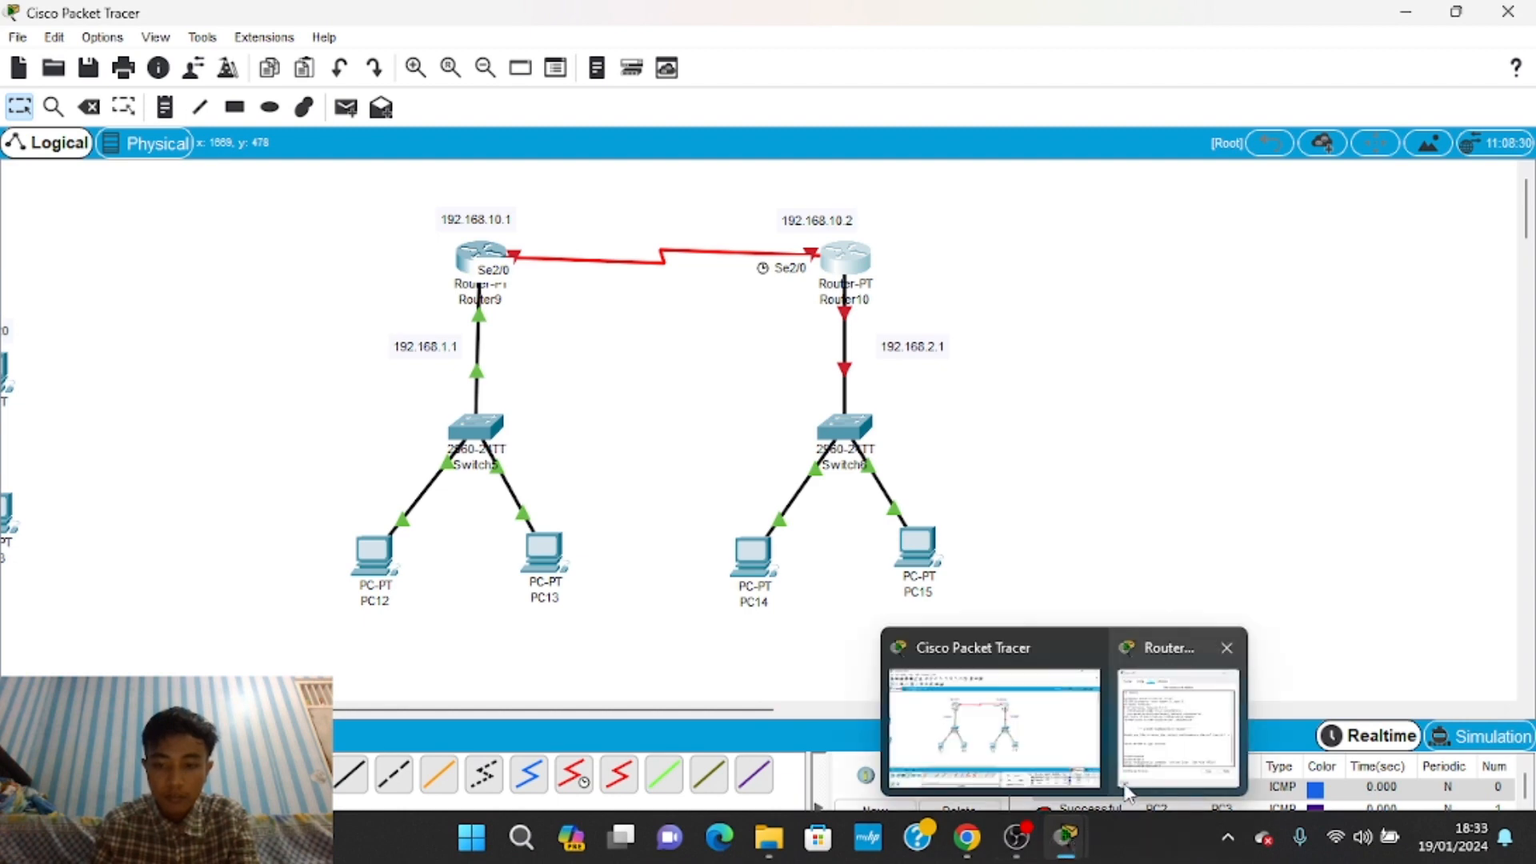
pyautogui.click(1149, 756)
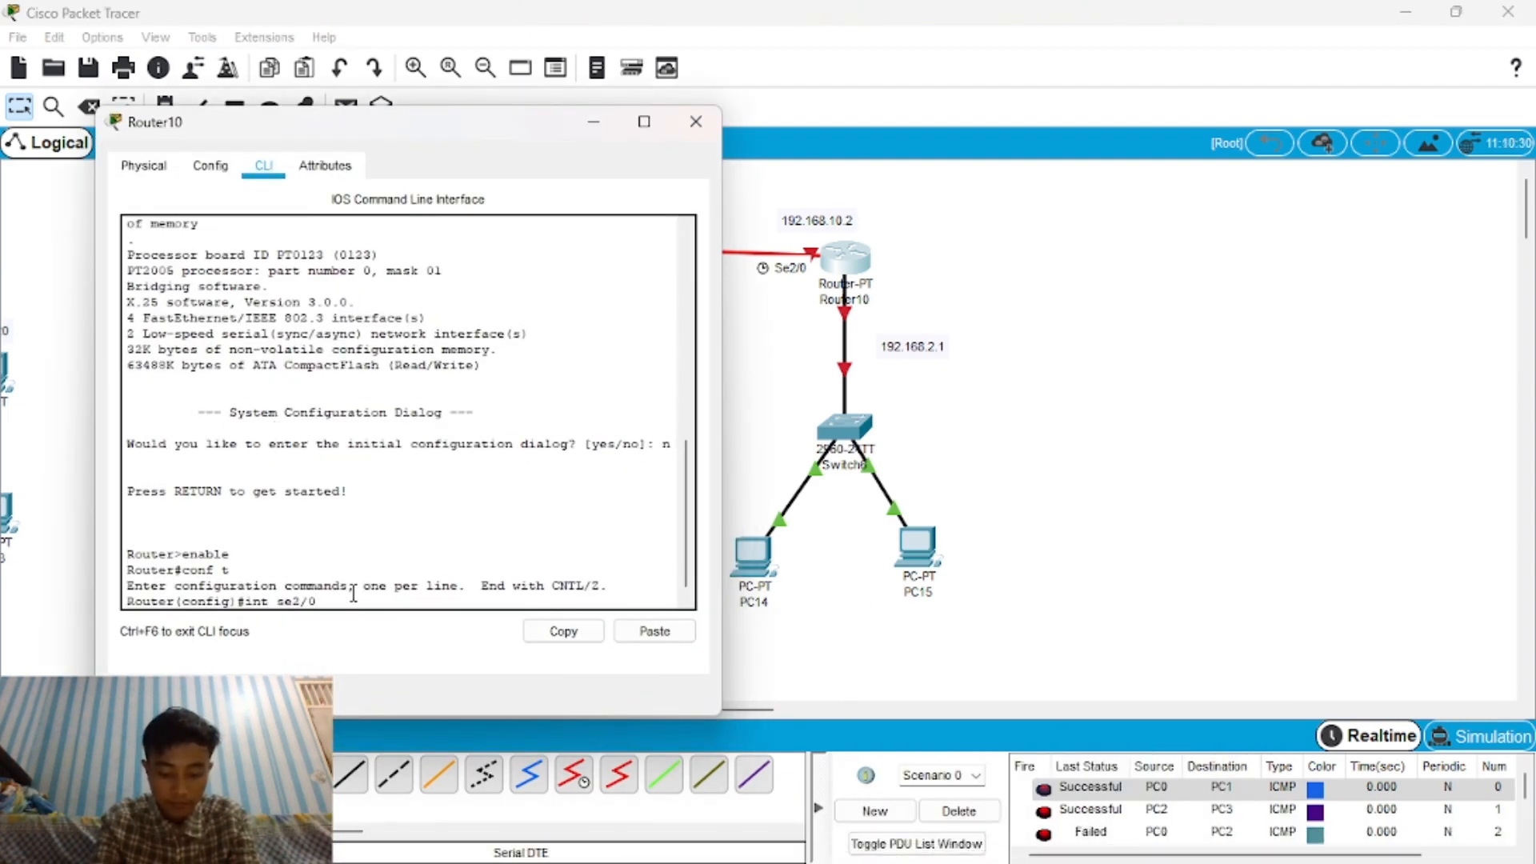
pyautogui.press('Return')
# Assign Router10's se2/0 interface the IP address 192.168.10.2 with subnet mask 255.255.255.0.
pyautogui.write('ip')
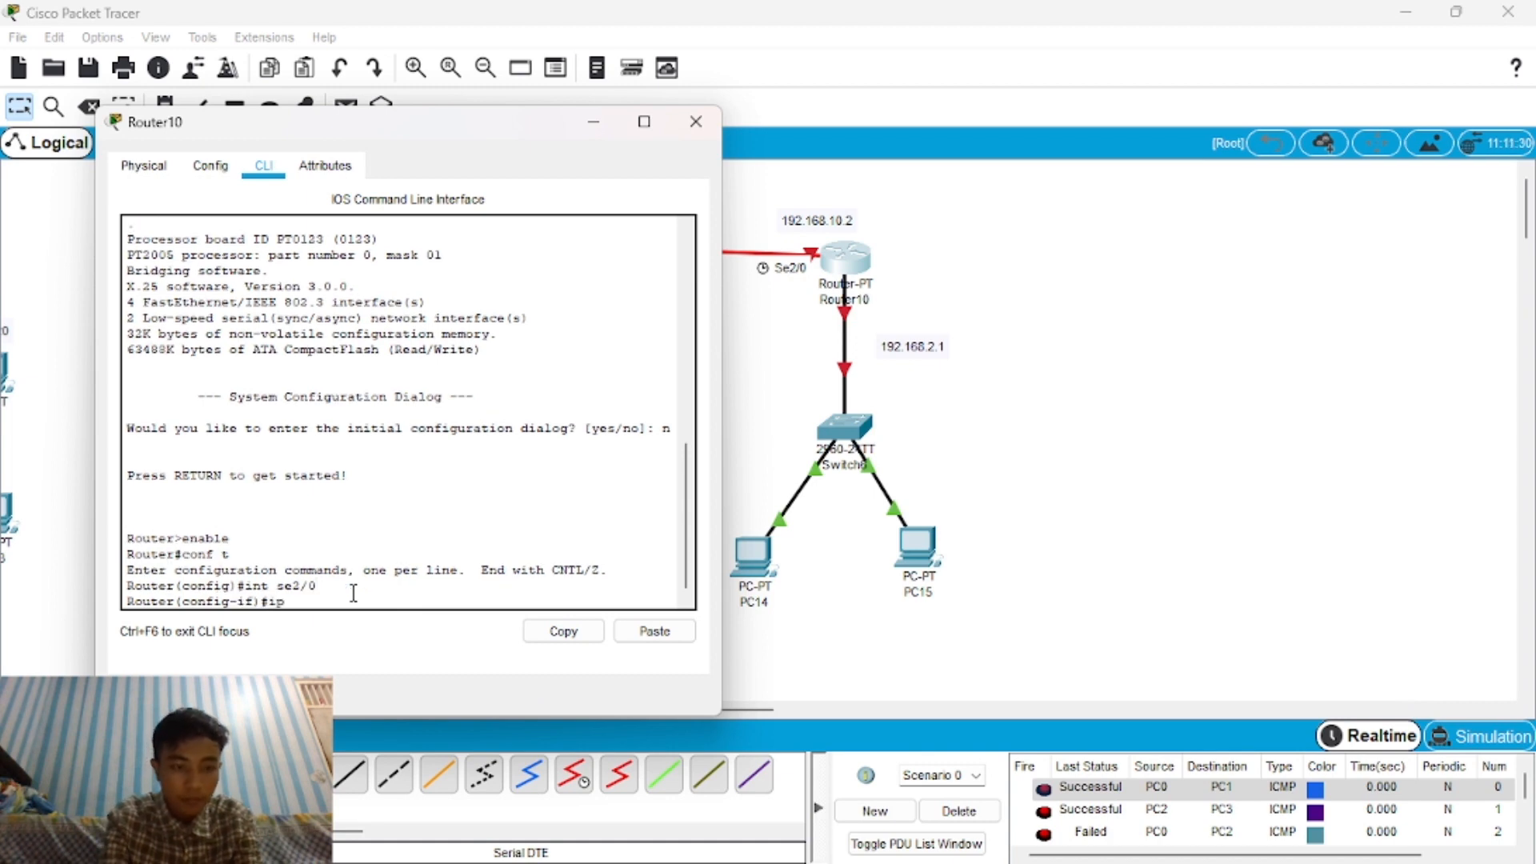
pyautogui.write('p')
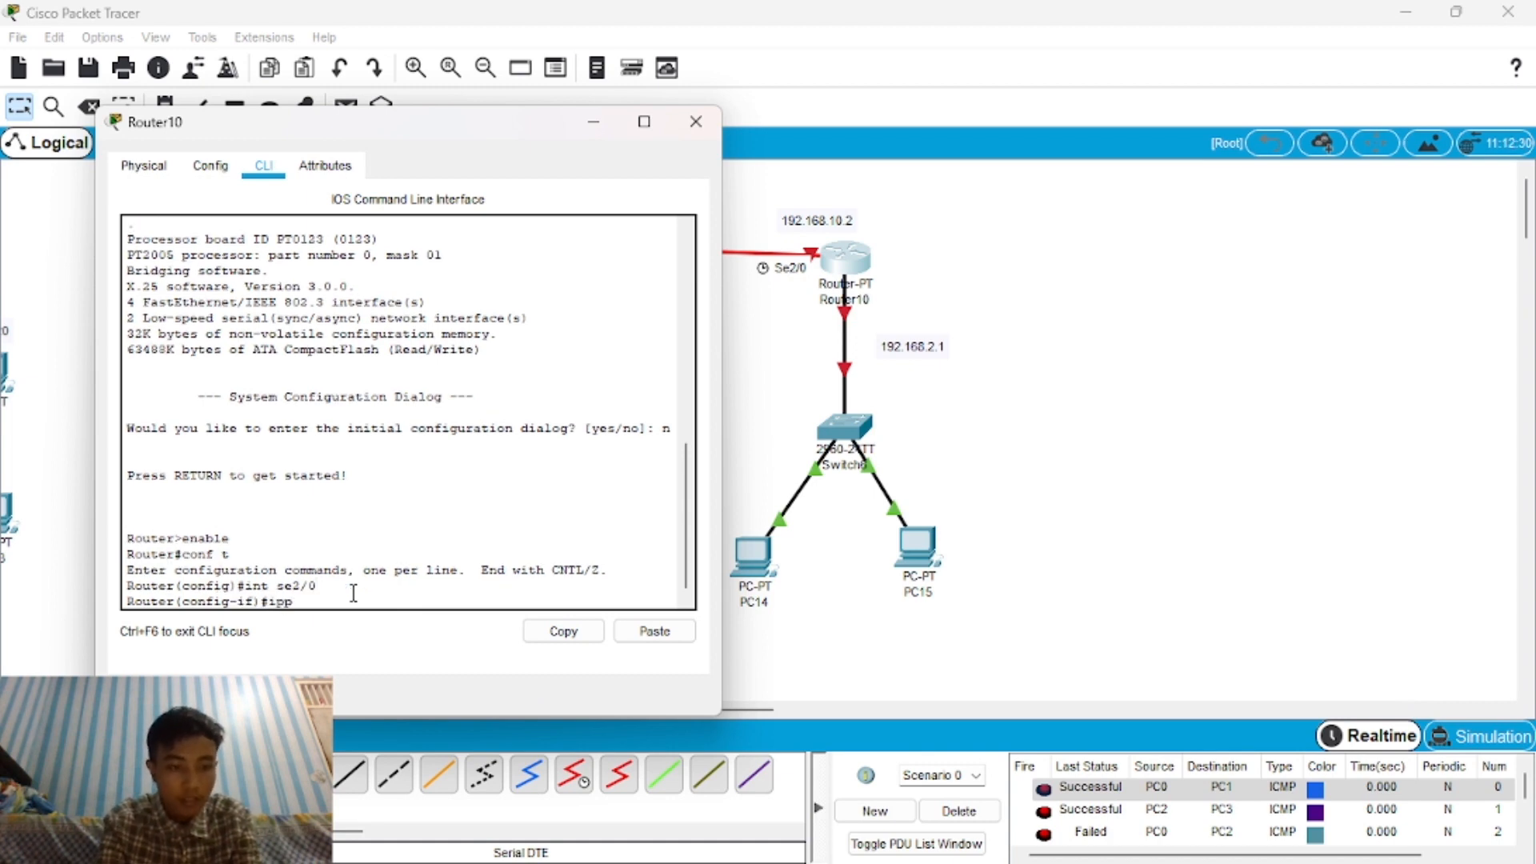
pyautogui.press('BackSpace')
pyautogui.write('add 10')
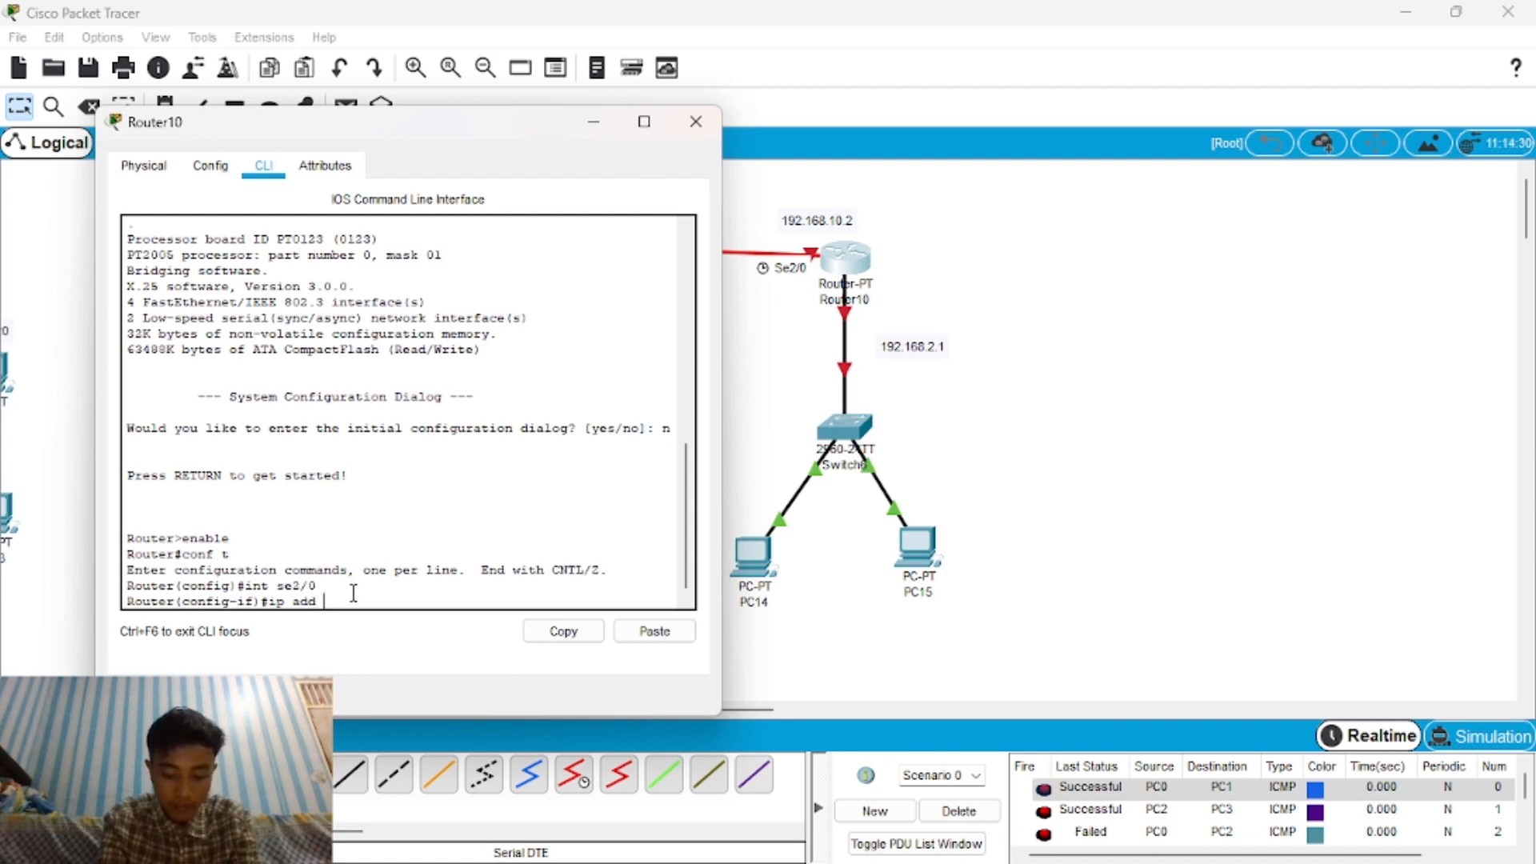
pyautogui.press('BackSpace')
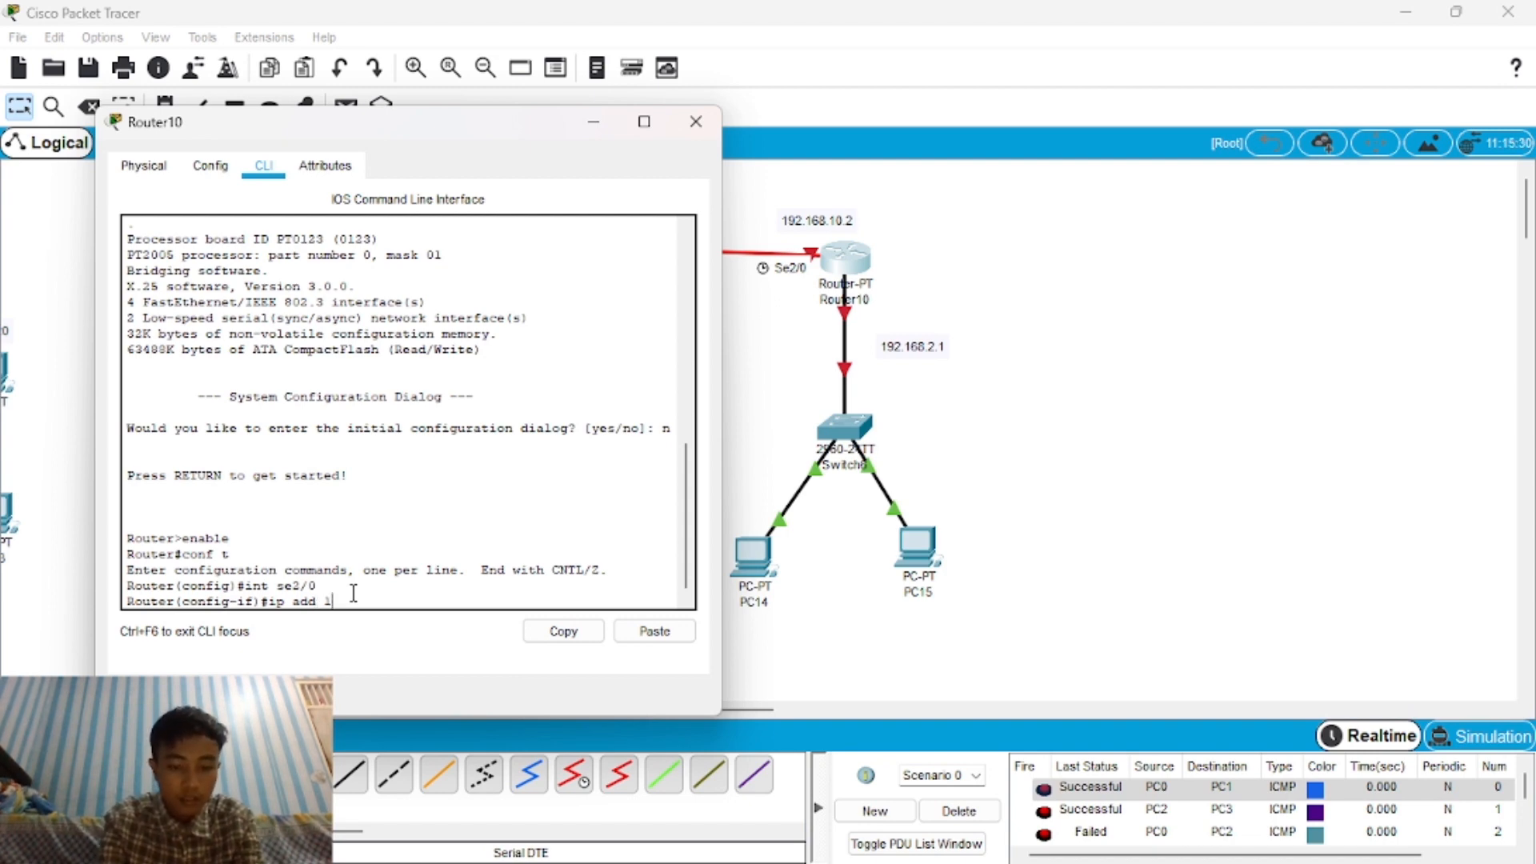
pyautogui.write('92.168.')
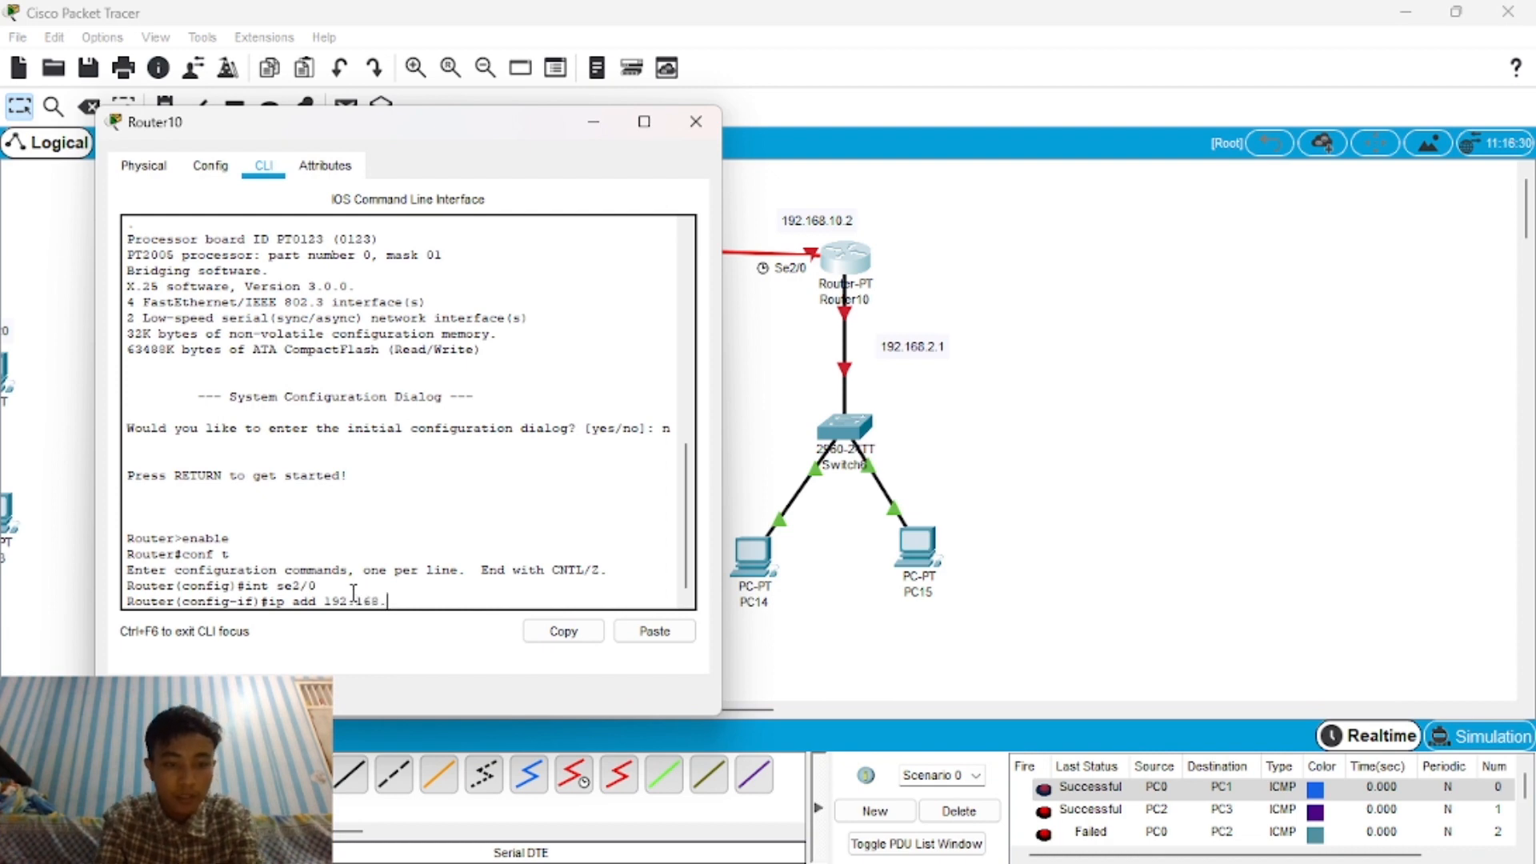
pyautogui.write('10.2 ')
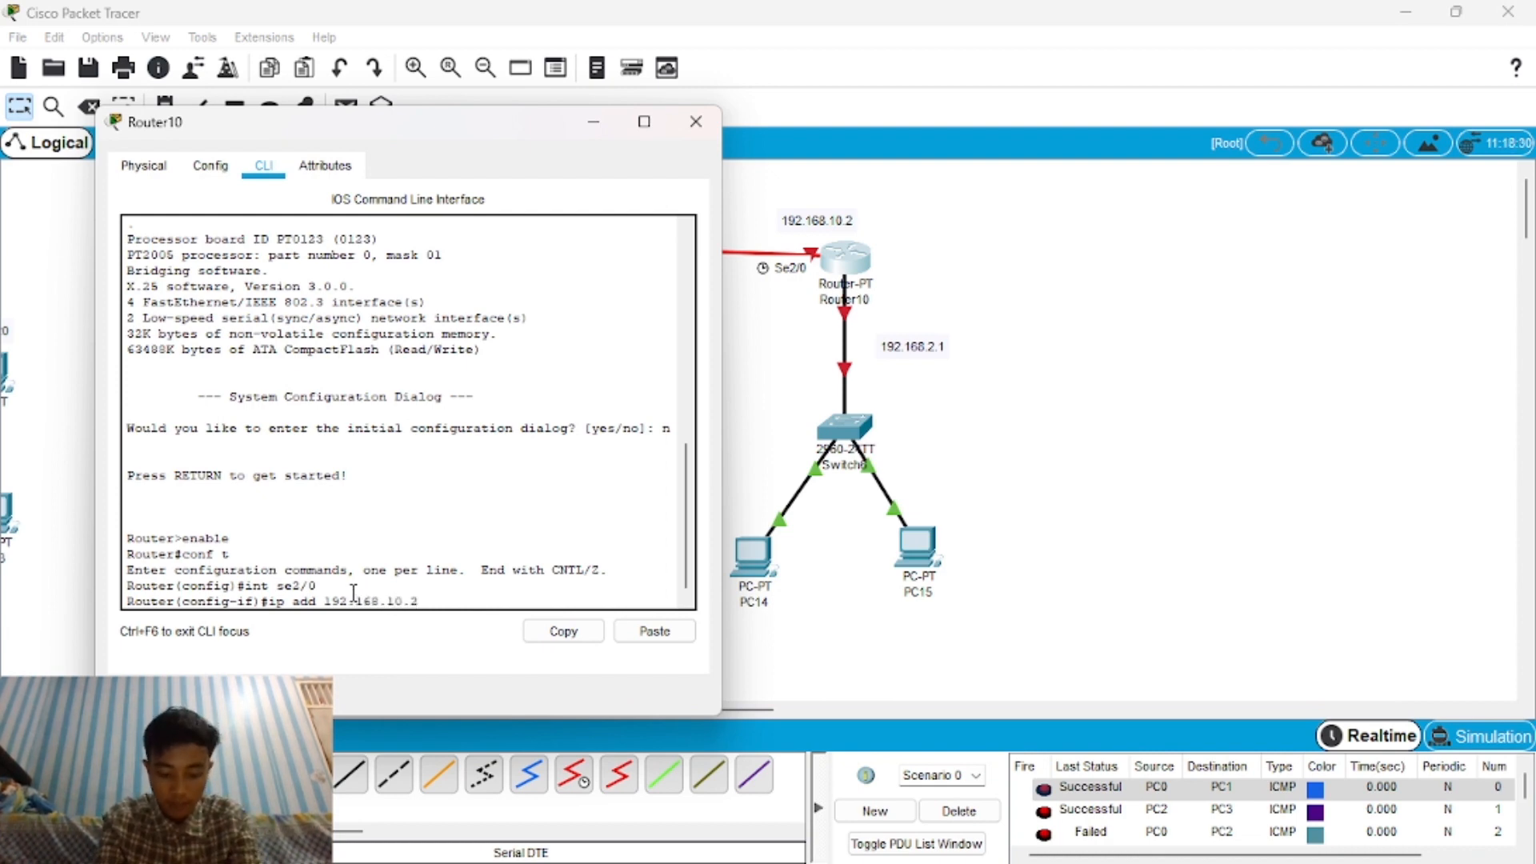
pyautogui.write('255.255.255')
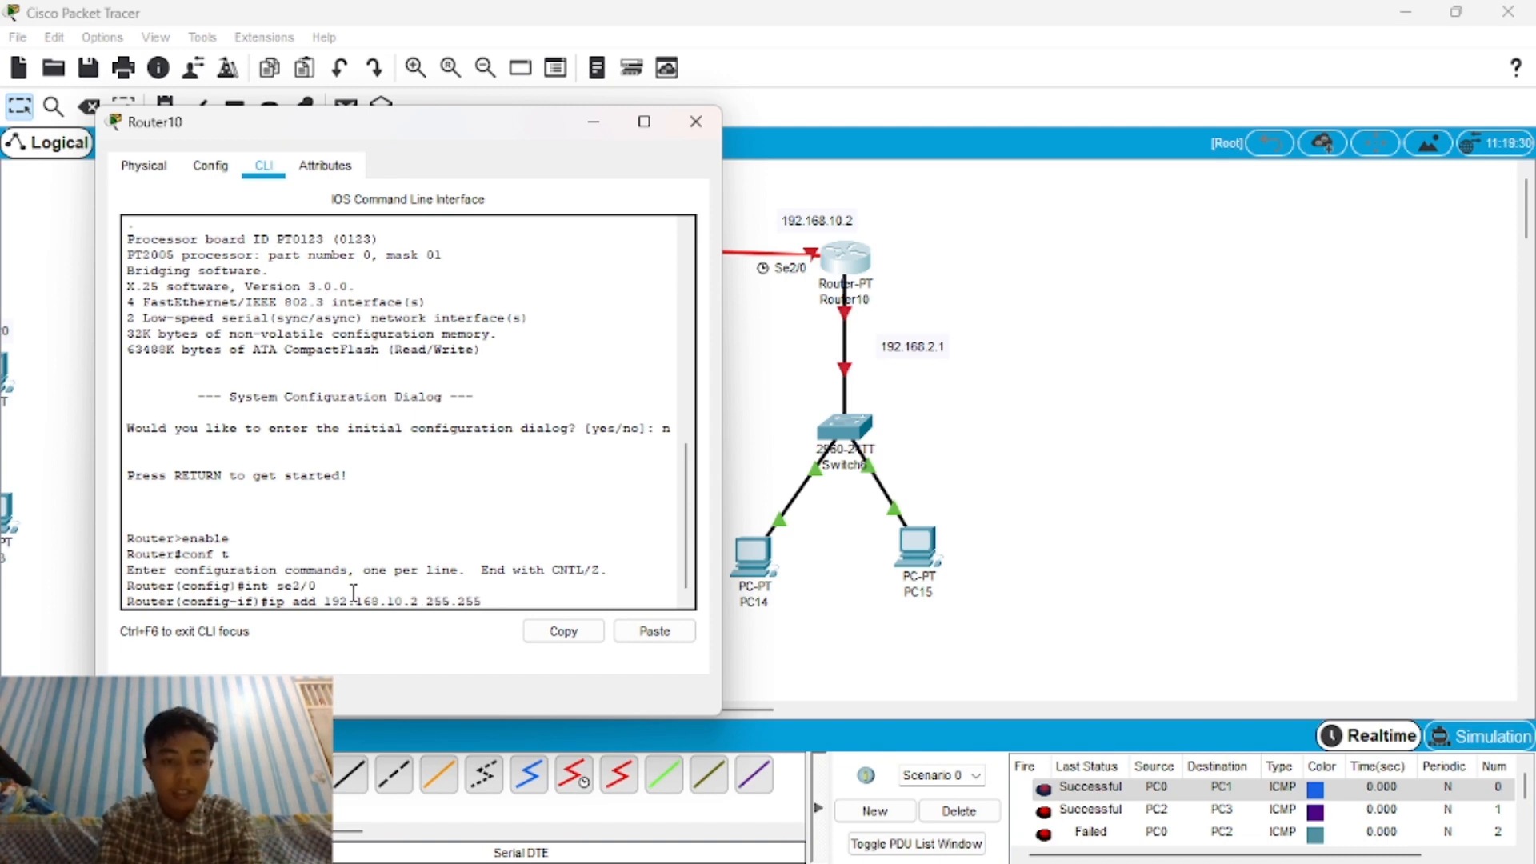
pyautogui.write('.0')
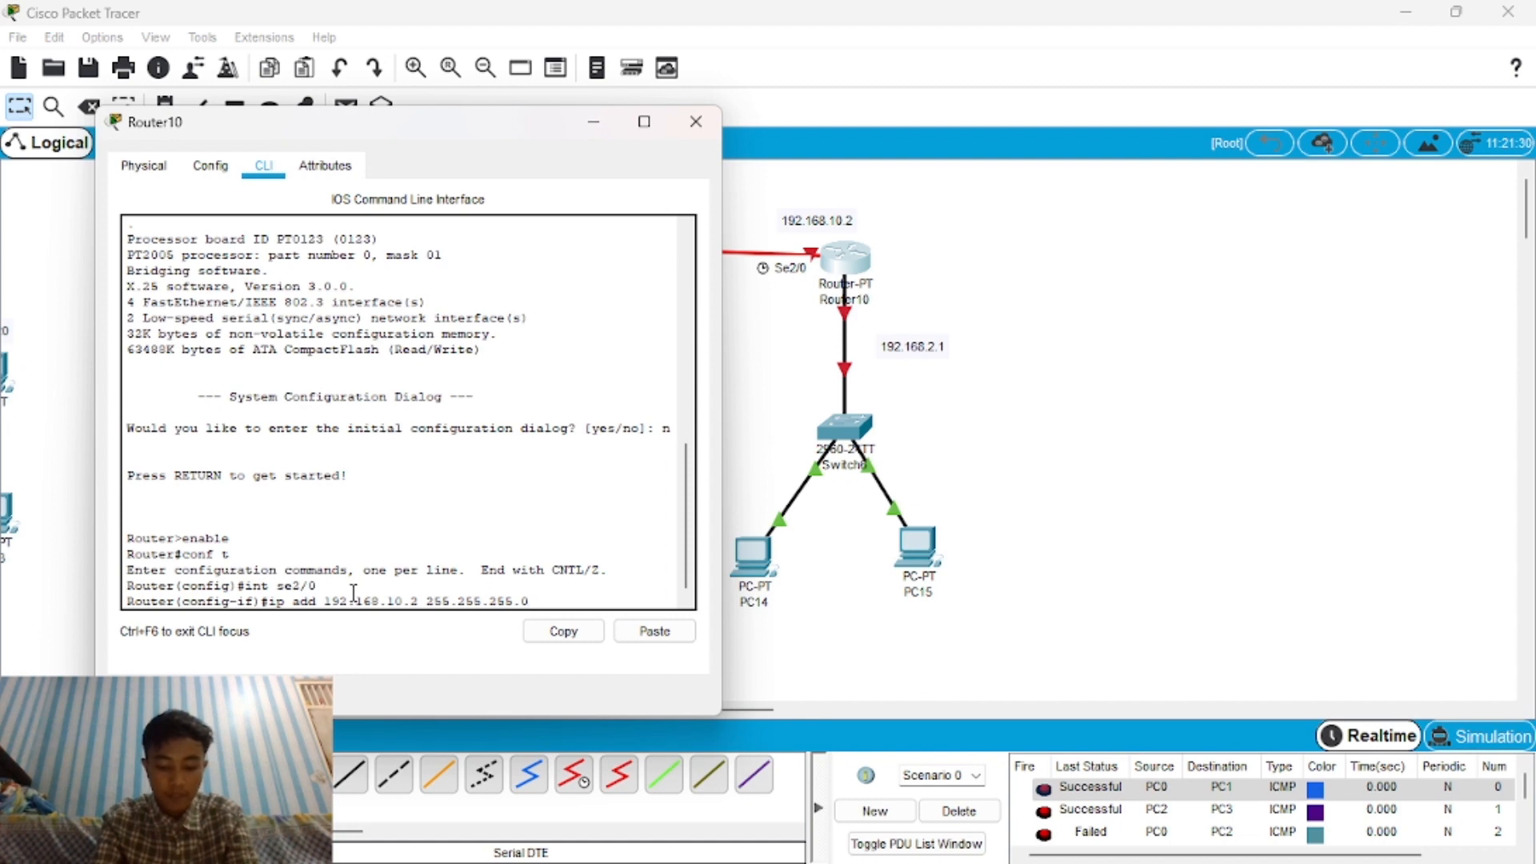
pyautogui.press('Return')
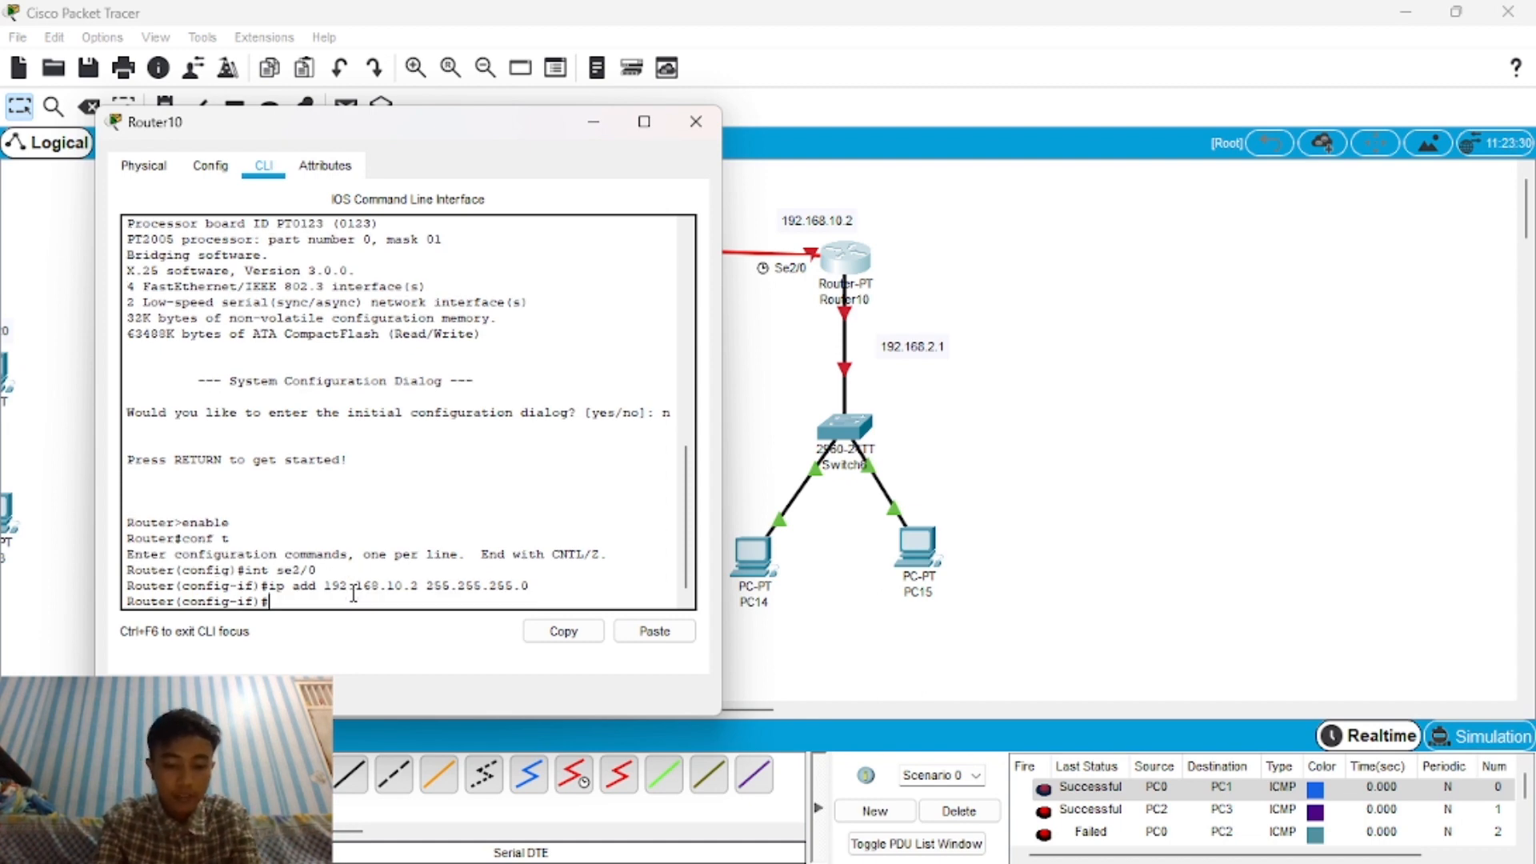
# Enable Router10's se2/0 interface with no shutdown and exit to global configuration mode.
pyautogui.write('no shut')
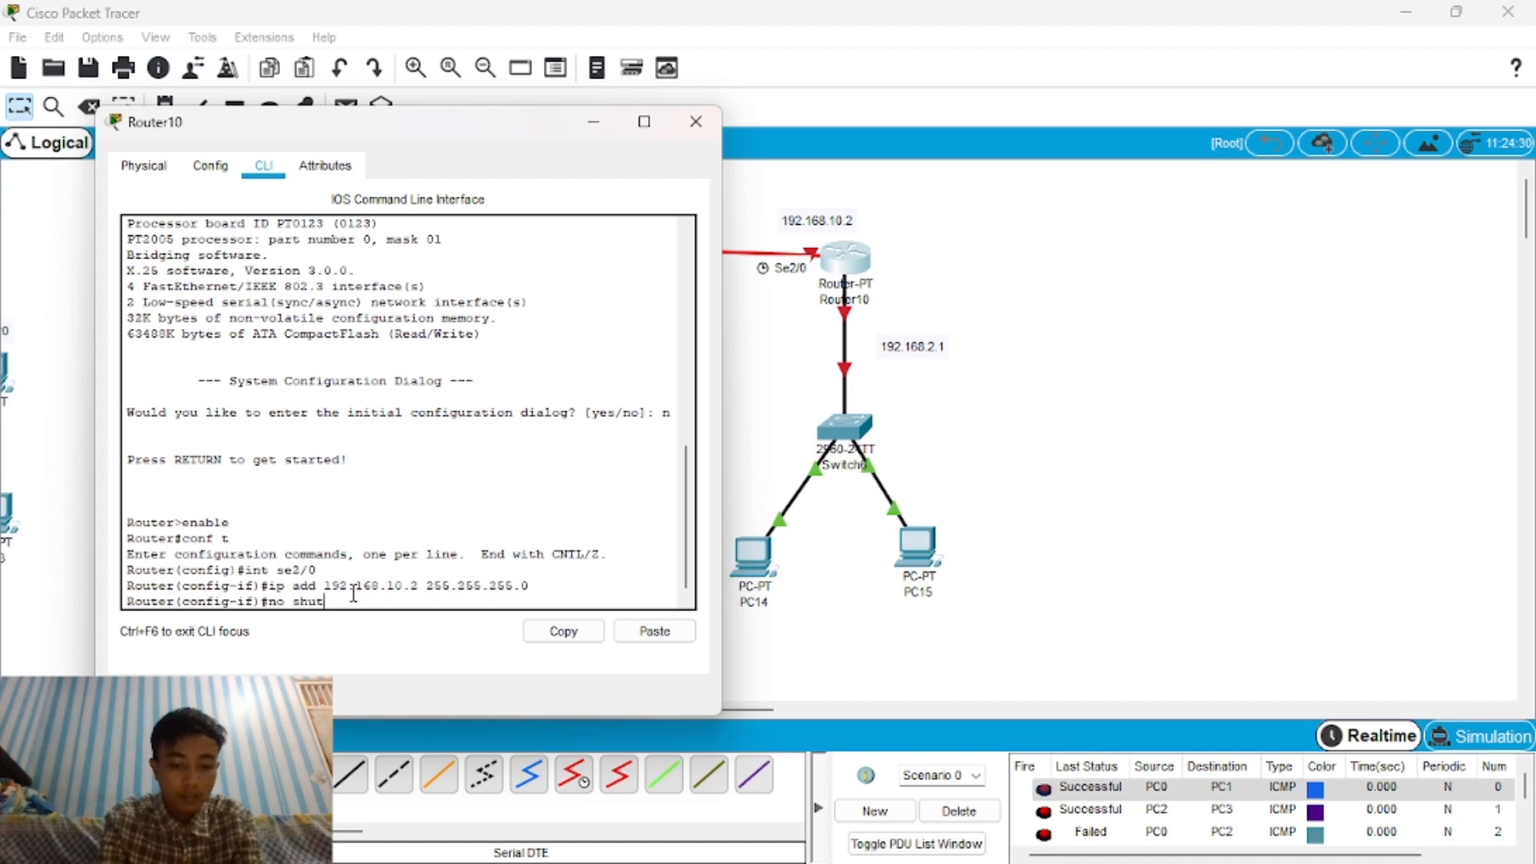
pyautogui.write('down')
pyautogui.press('Return')
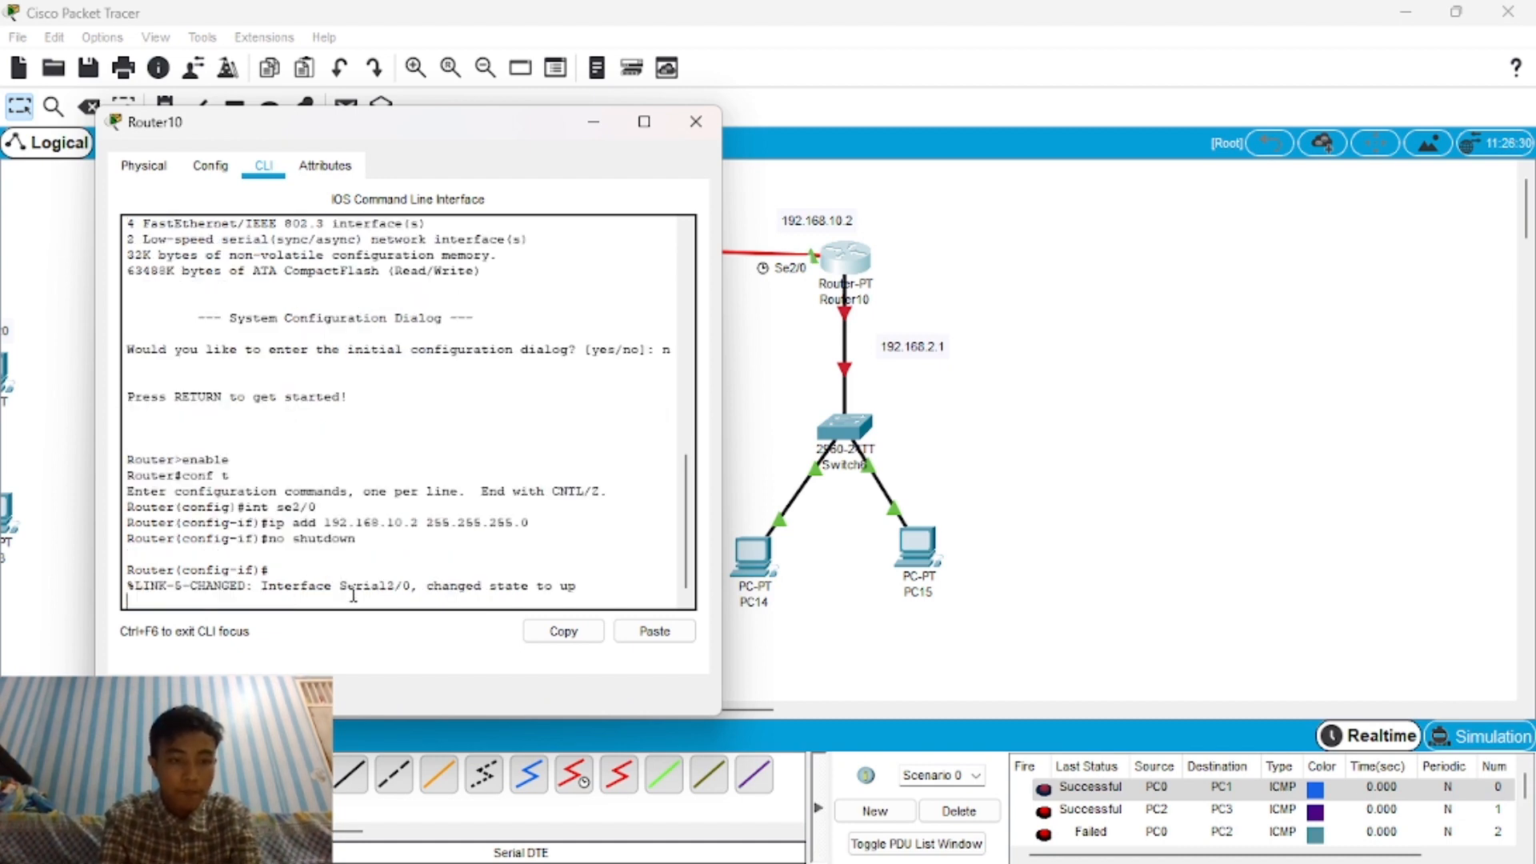
pyautogui.press('Return')
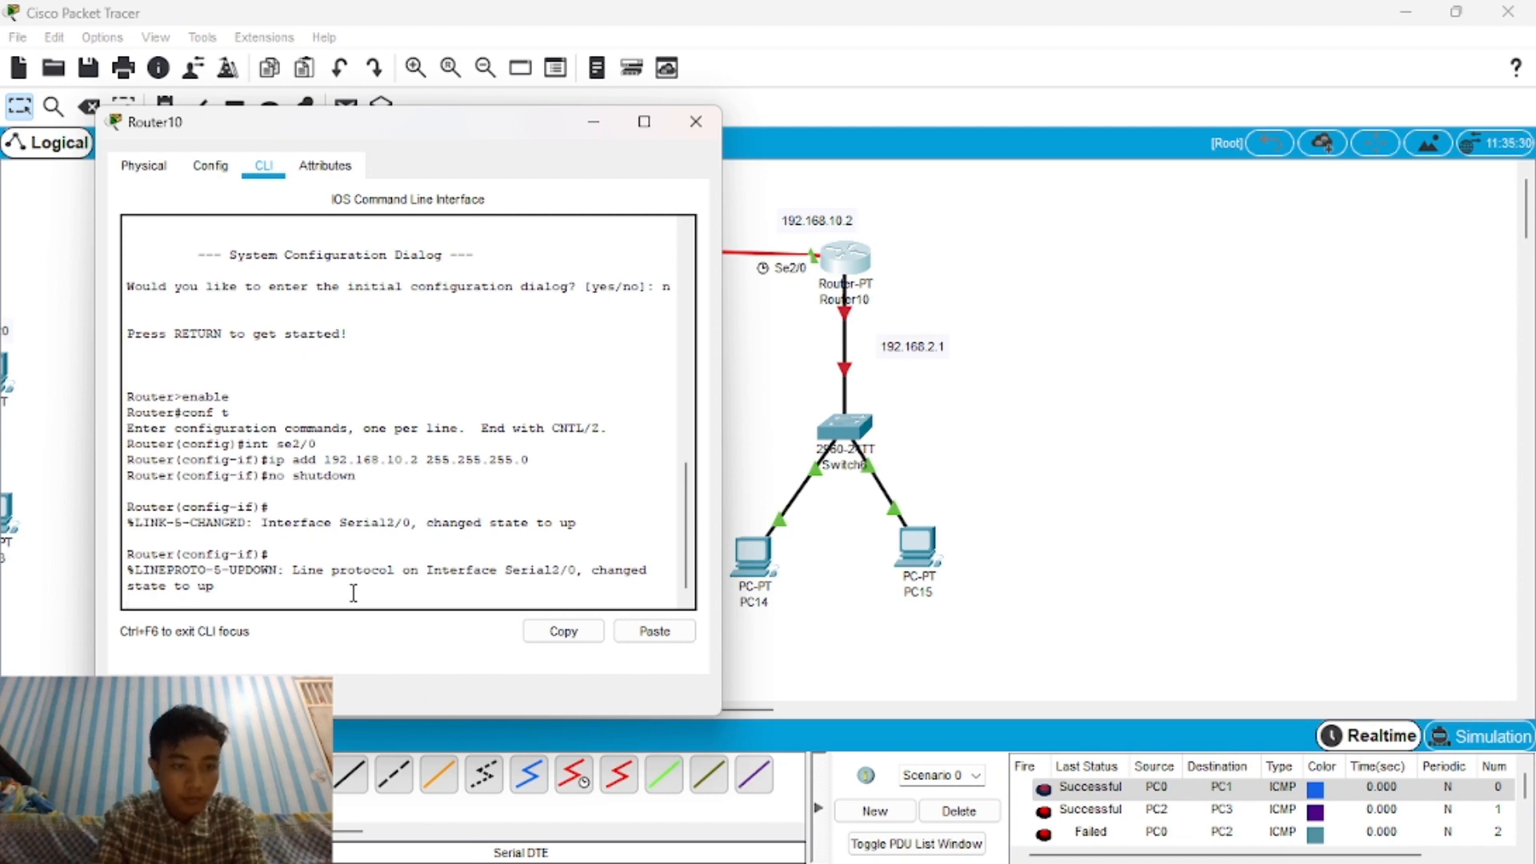
pyautogui.press('Return')
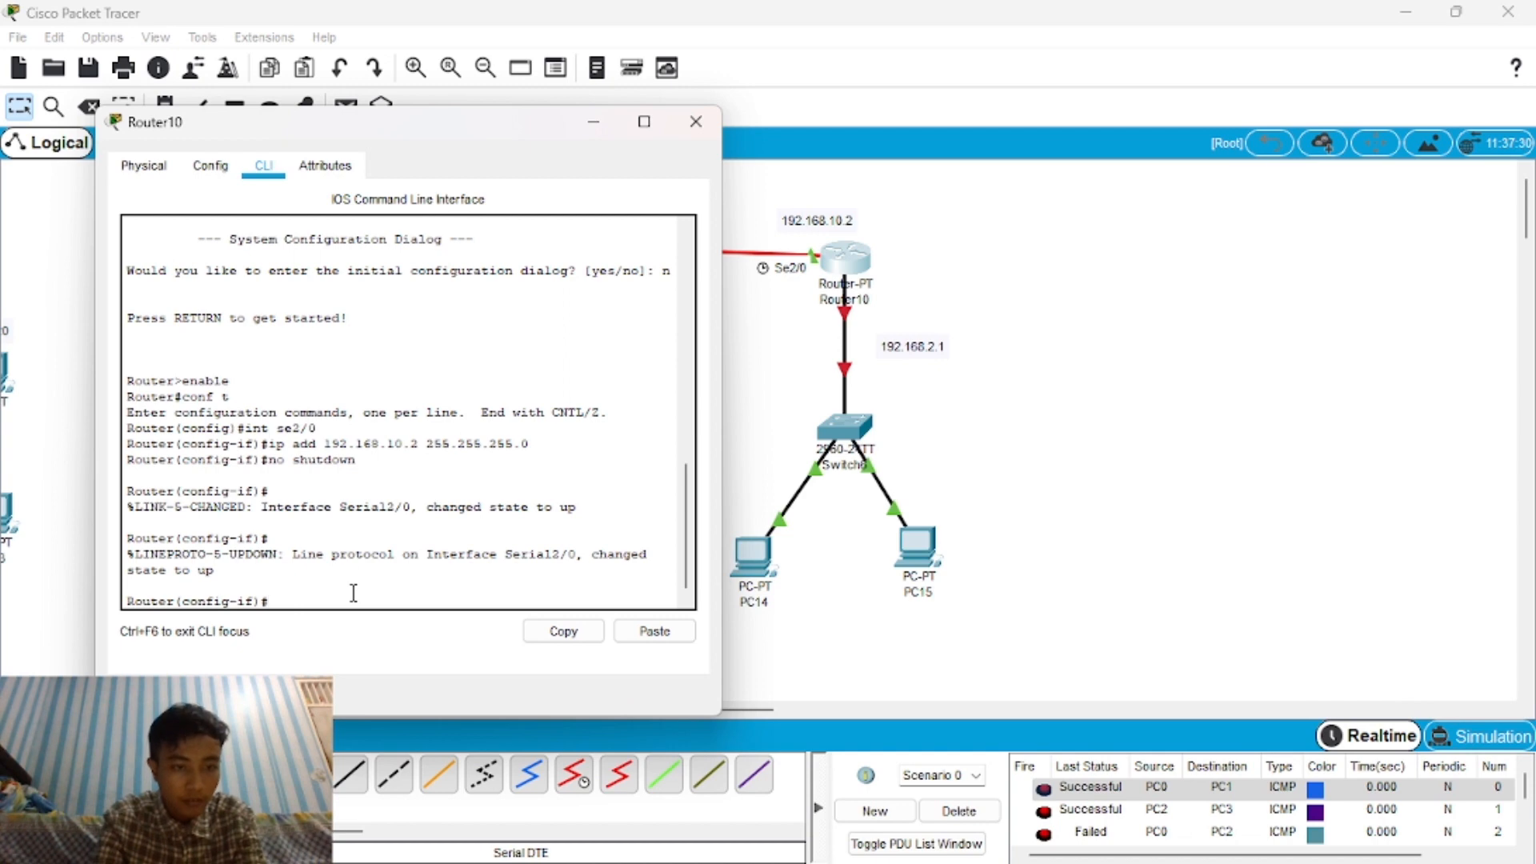
pyautogui.write('ip')
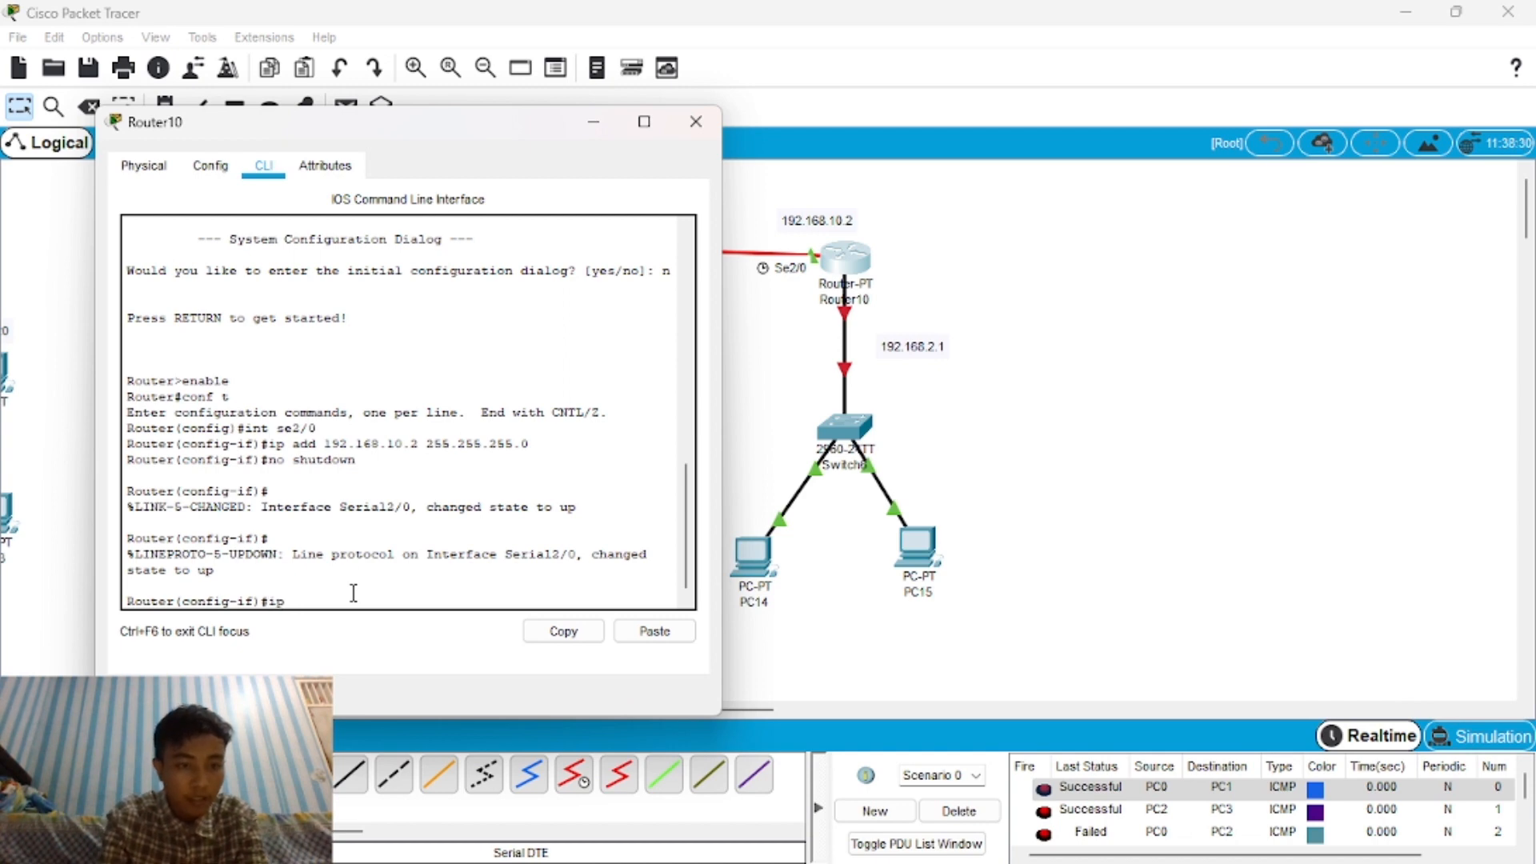
pyautogui.press('BackSpace')
pyautogui.press('BackSpace')
pyautogui.write('ex')
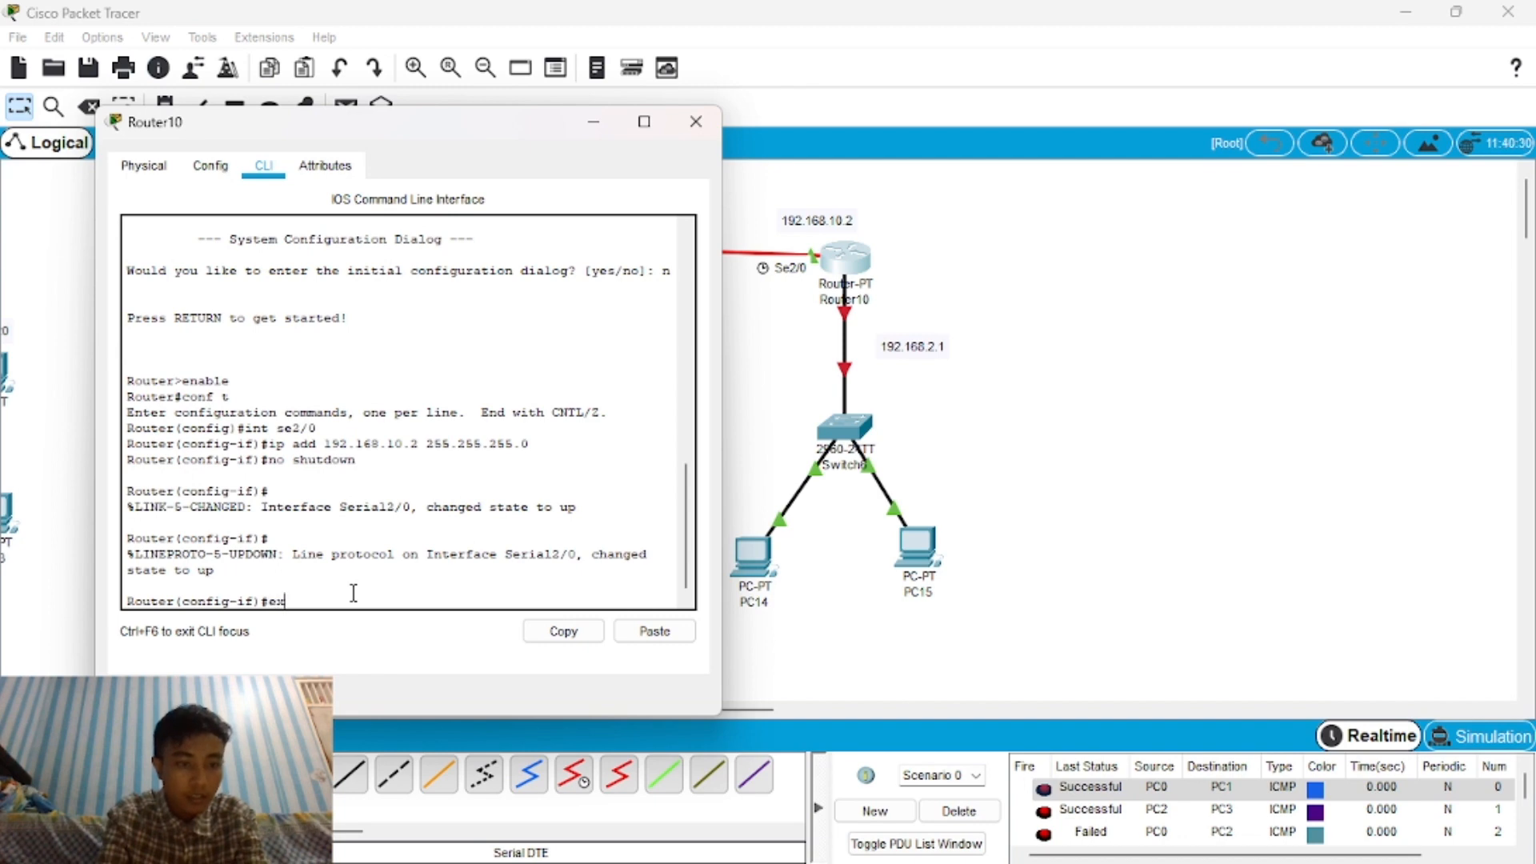
pyautogui.press('Return')
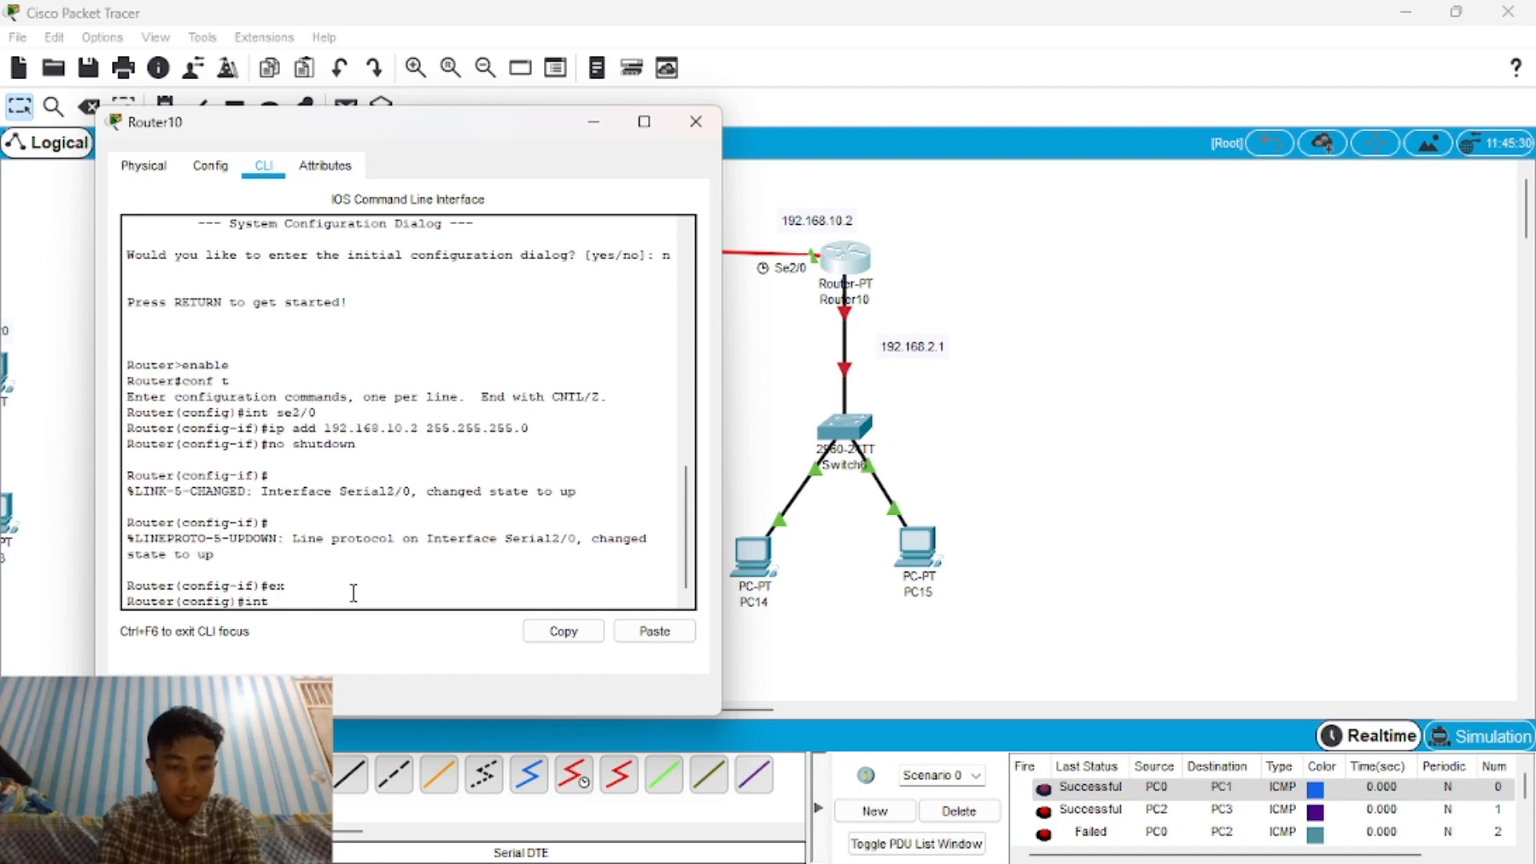
# Check which router port connects to the switch and enter interface configuration for fa0/0 on Router10.
pyautogui.write('fa')
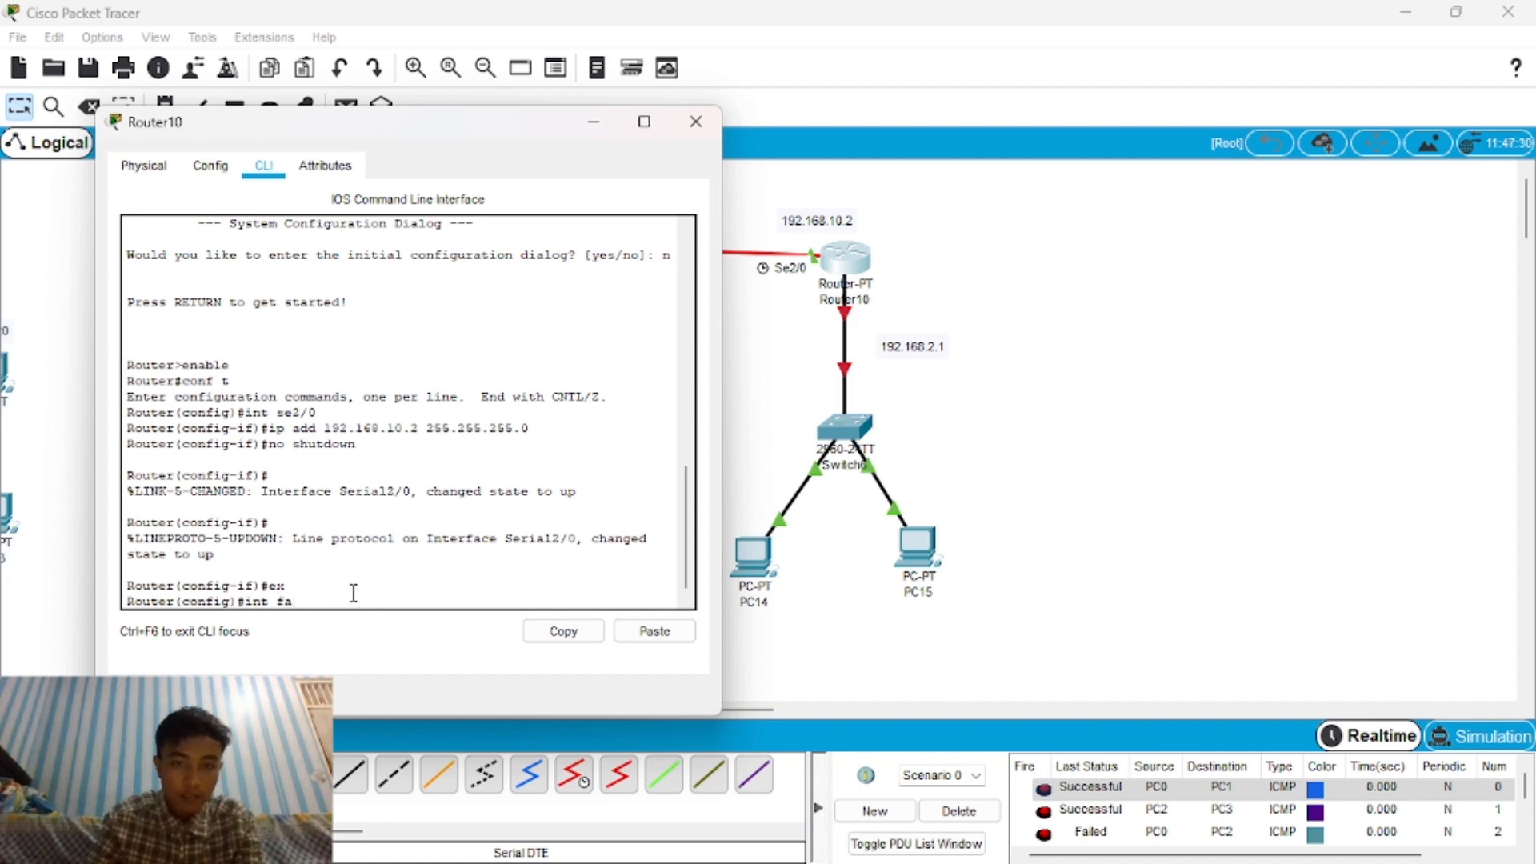
pyautogui.click(592, 123)
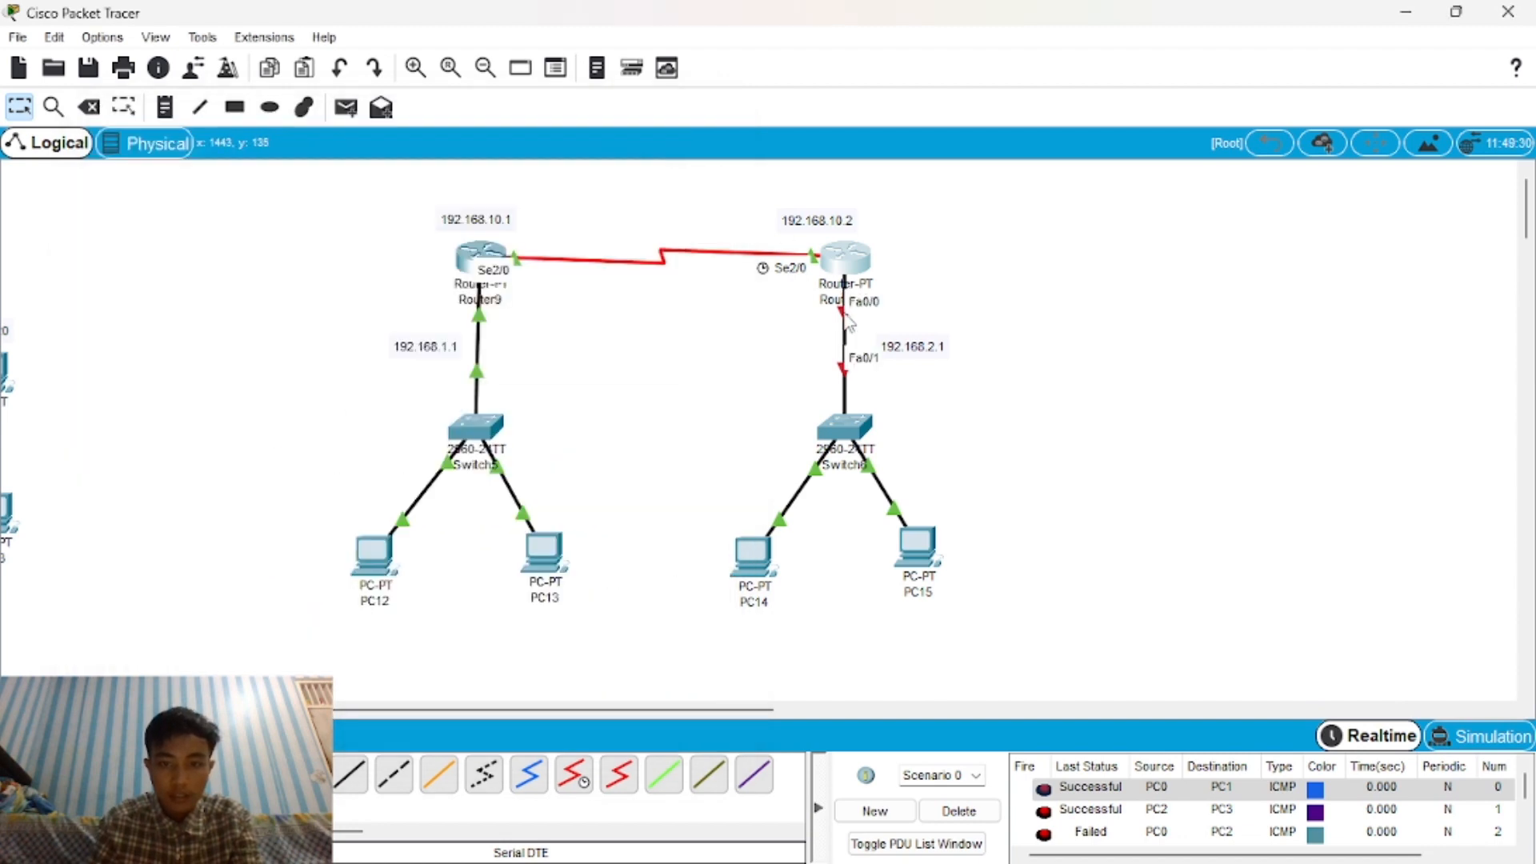
pyautogui.moveTo(1220, 854)
pyautogui.moveTo(1066, 836)
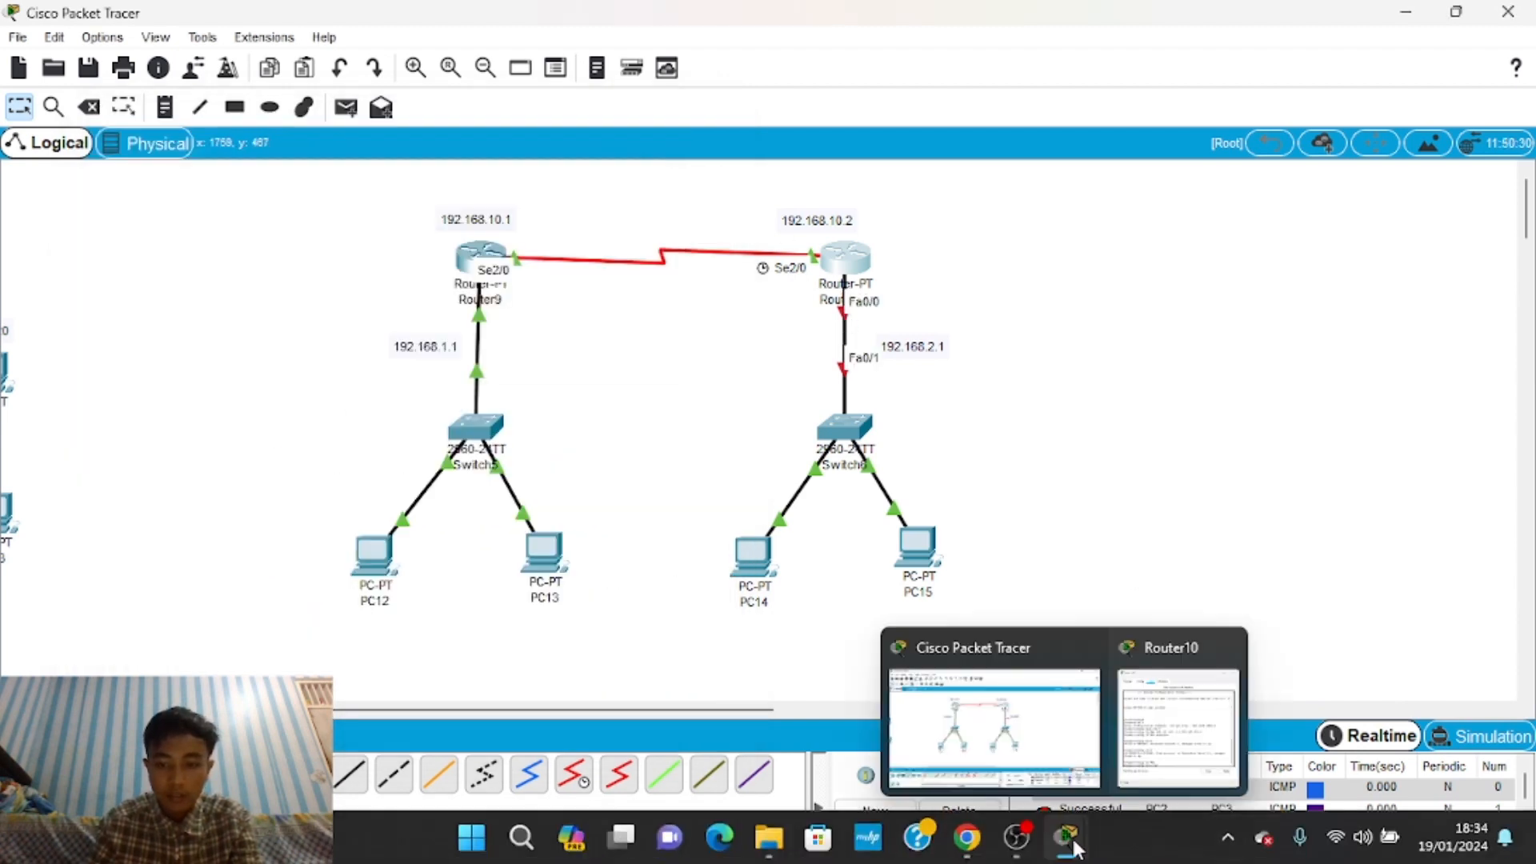
pyautogui.click(1180, 680)
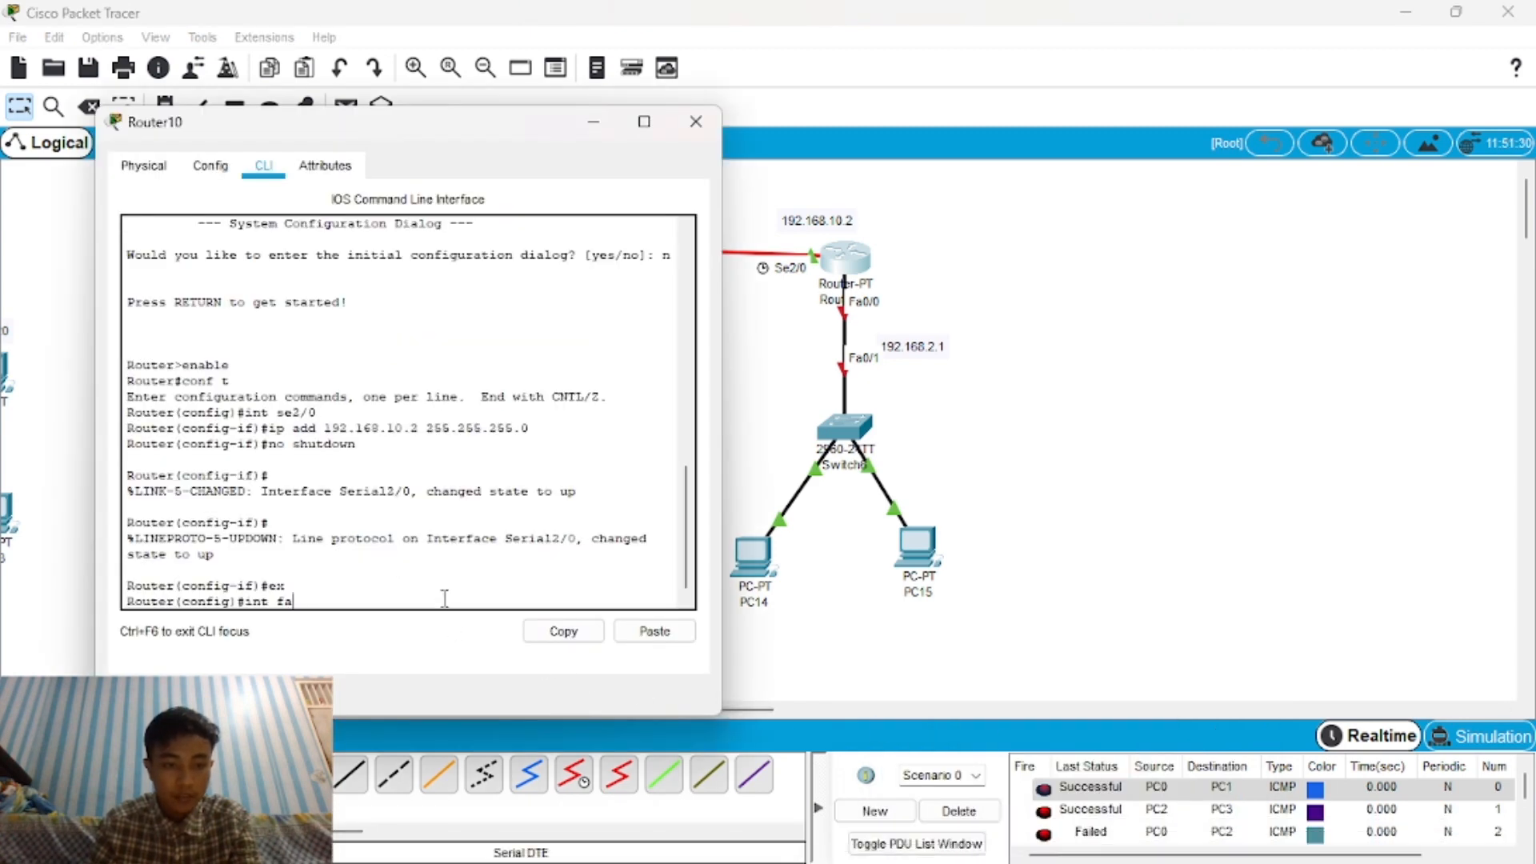
pyautogui.write('0/')
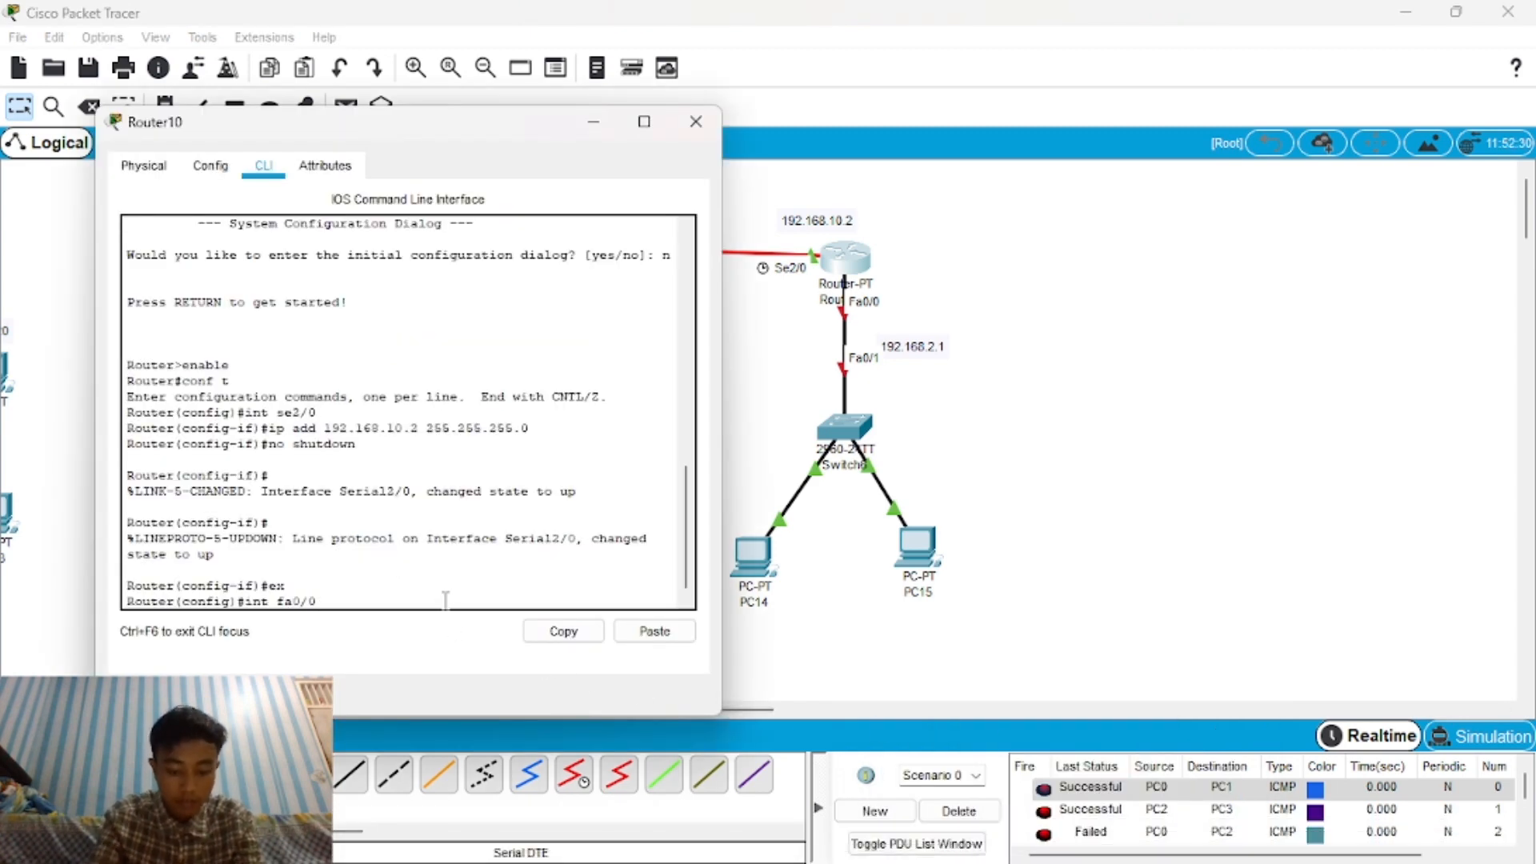
pyautogui.write('0')
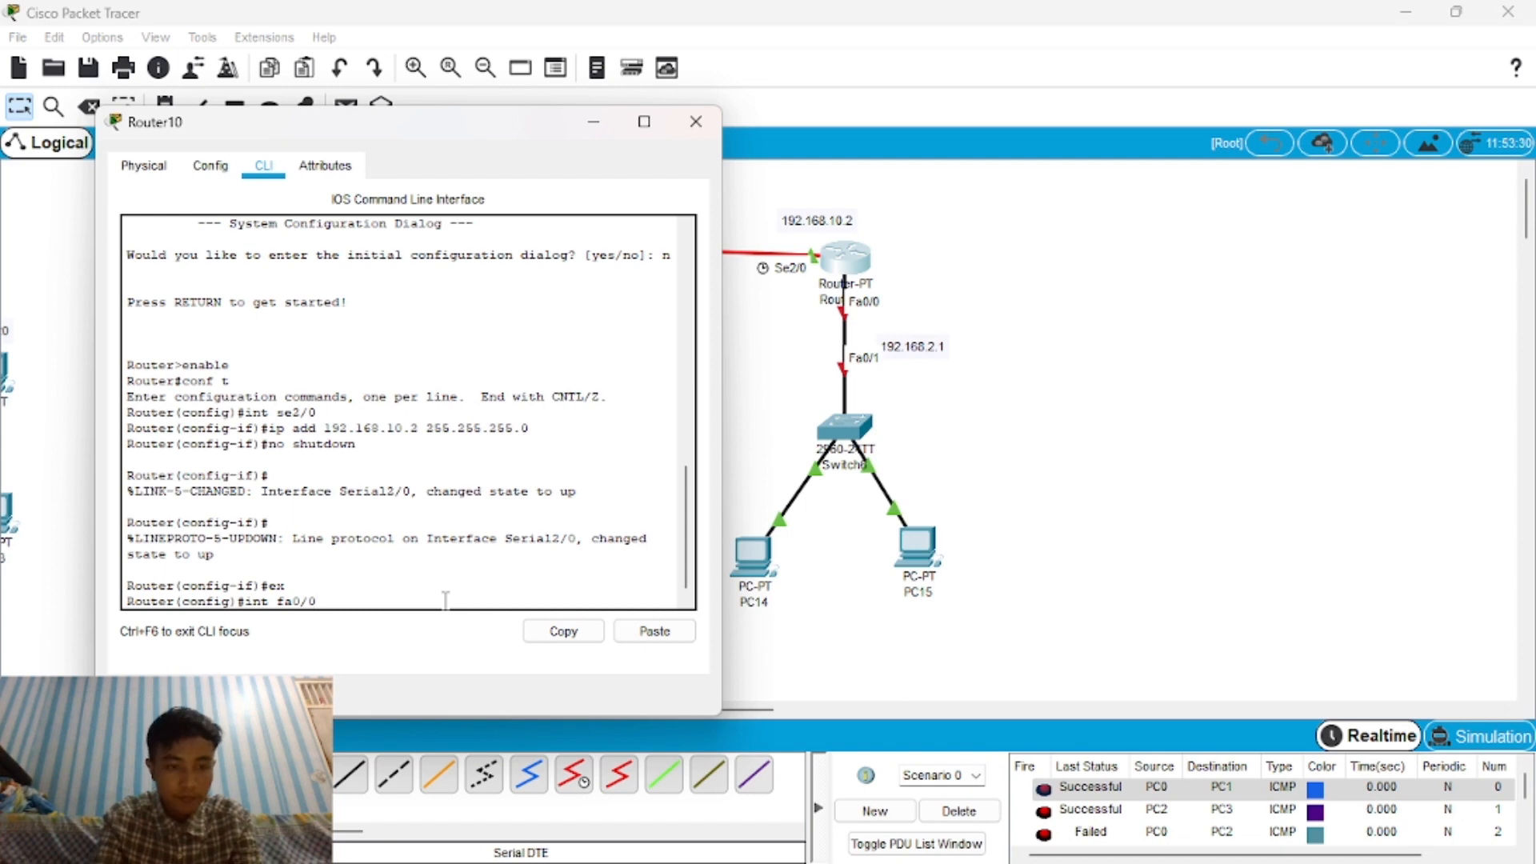
pyautogui.press('Return')
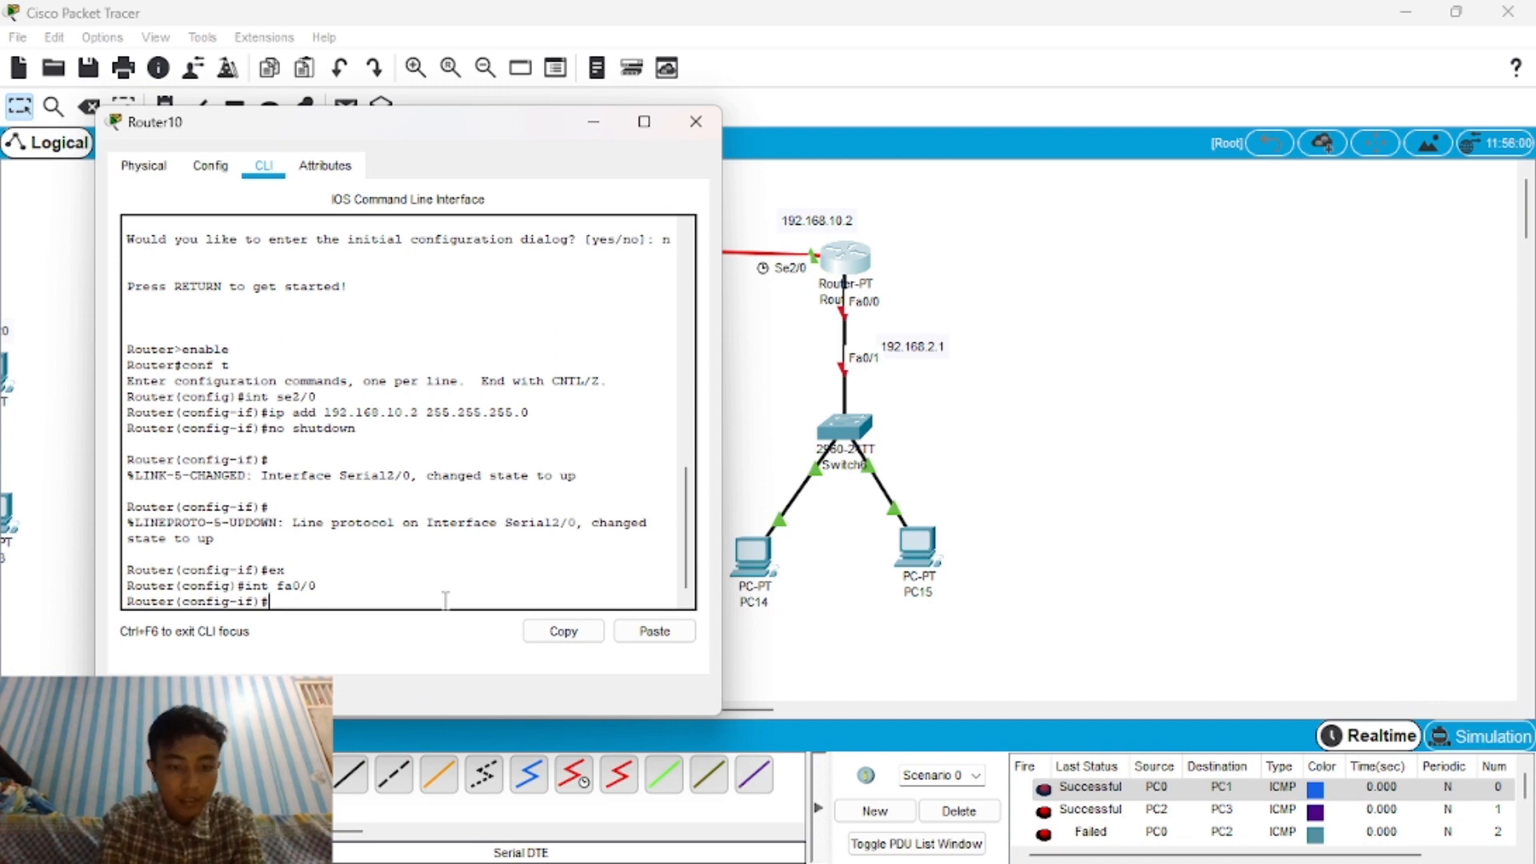
# Assign Router10's fa0/0 interface the IP address 192.168.2.1 with subnet mask 255.255.255.0.
pyautogui.write('ip add')
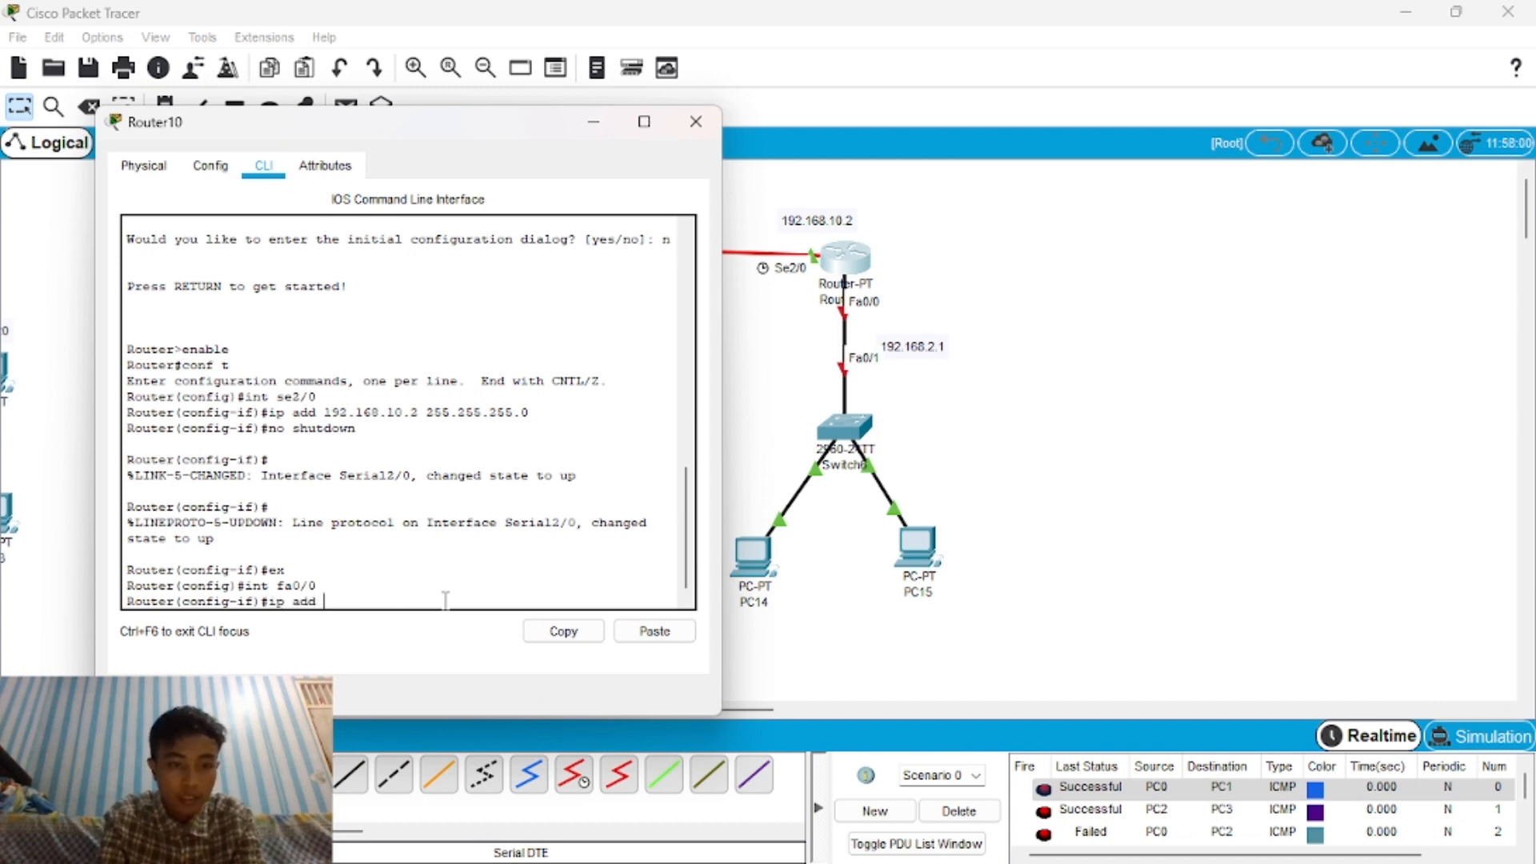
pyautogui.write('r192')
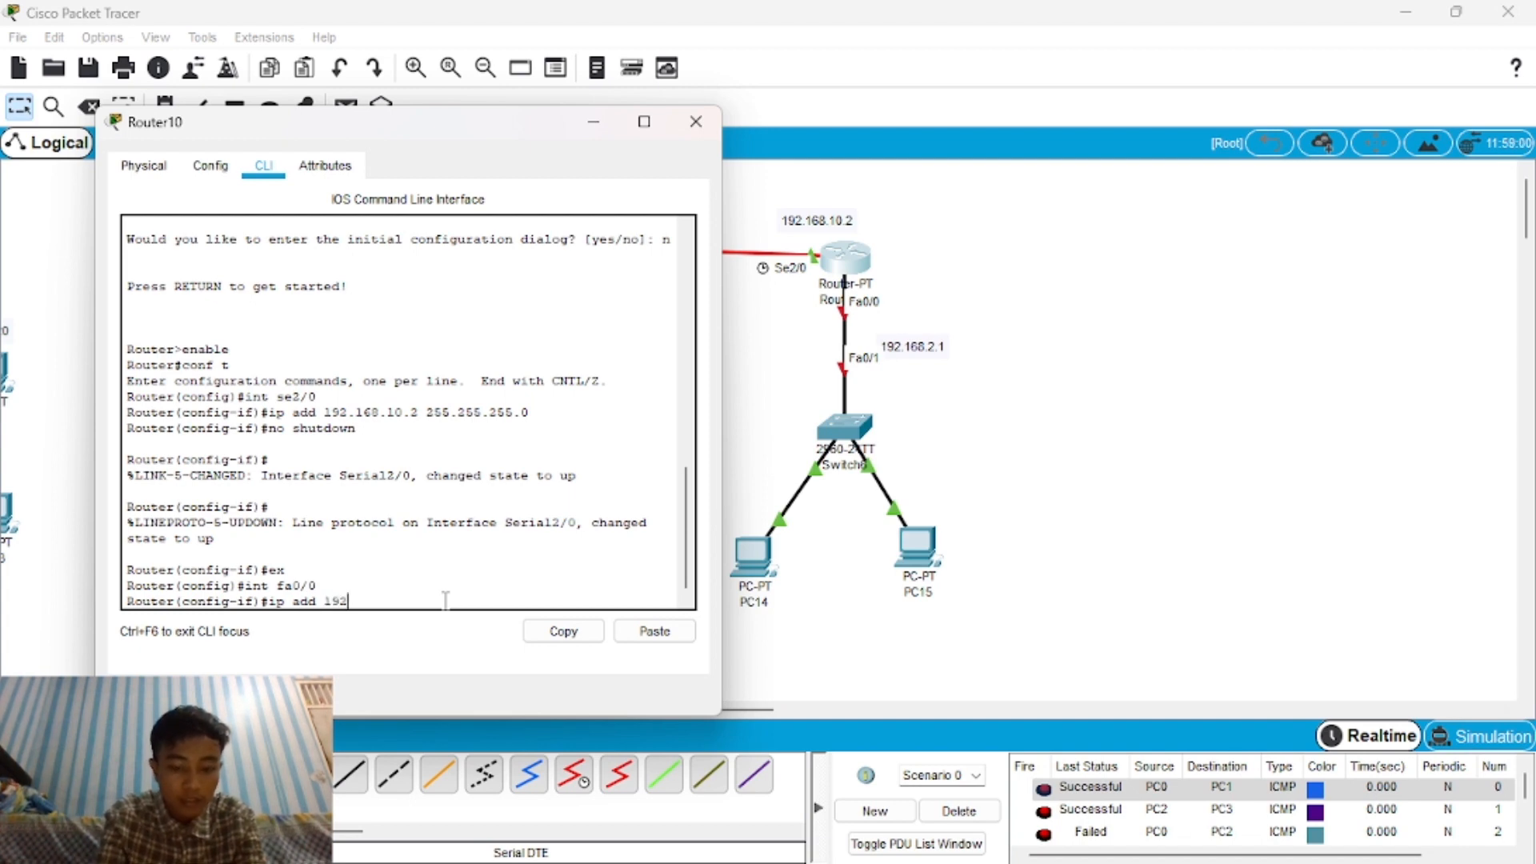
pyautogui.write('.168.2.1')
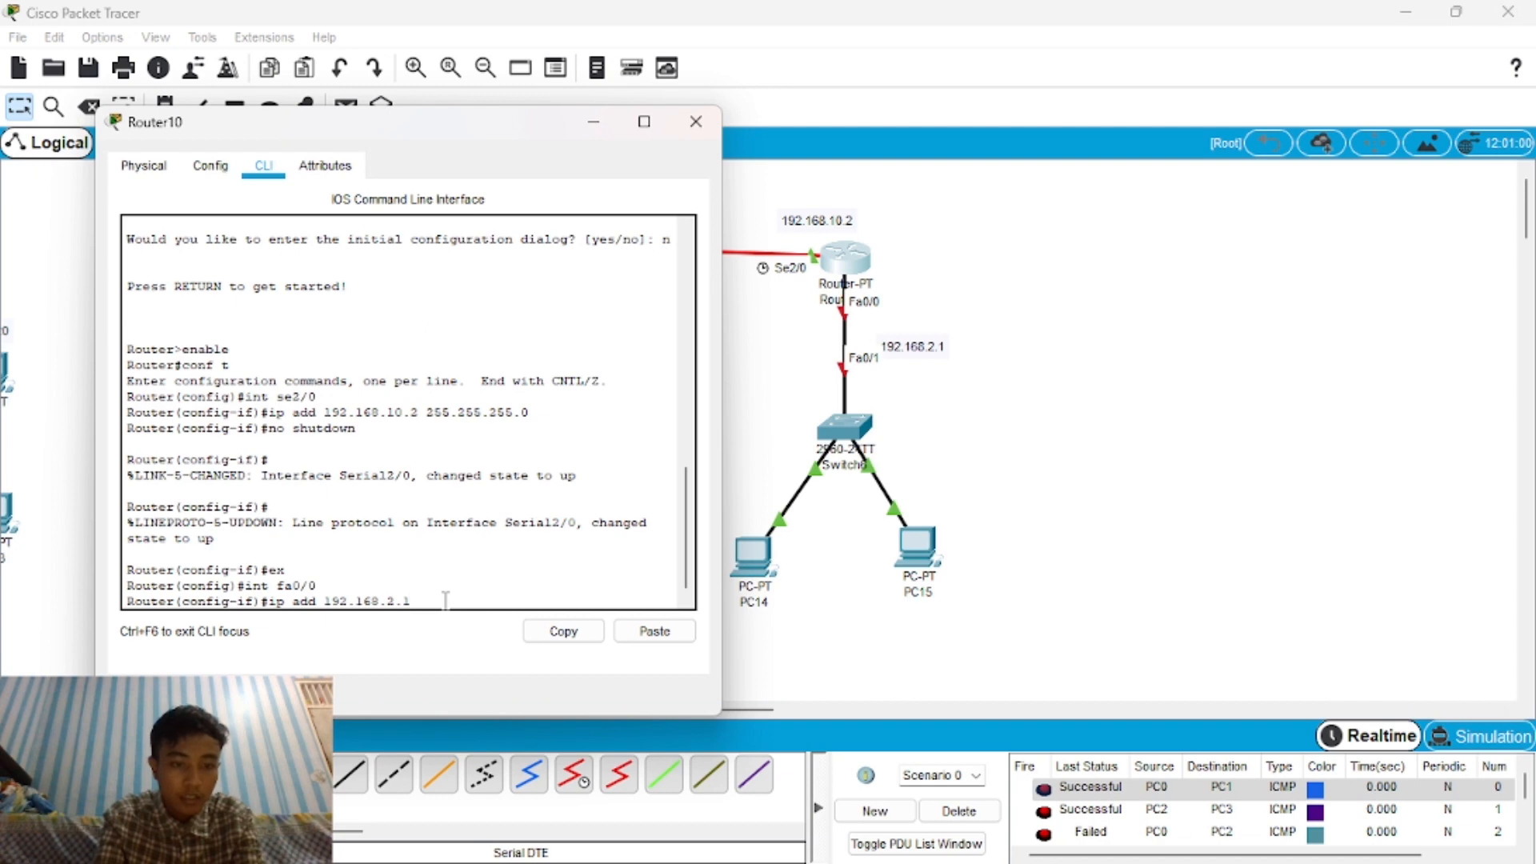
pyautogui.write(' 255.255')
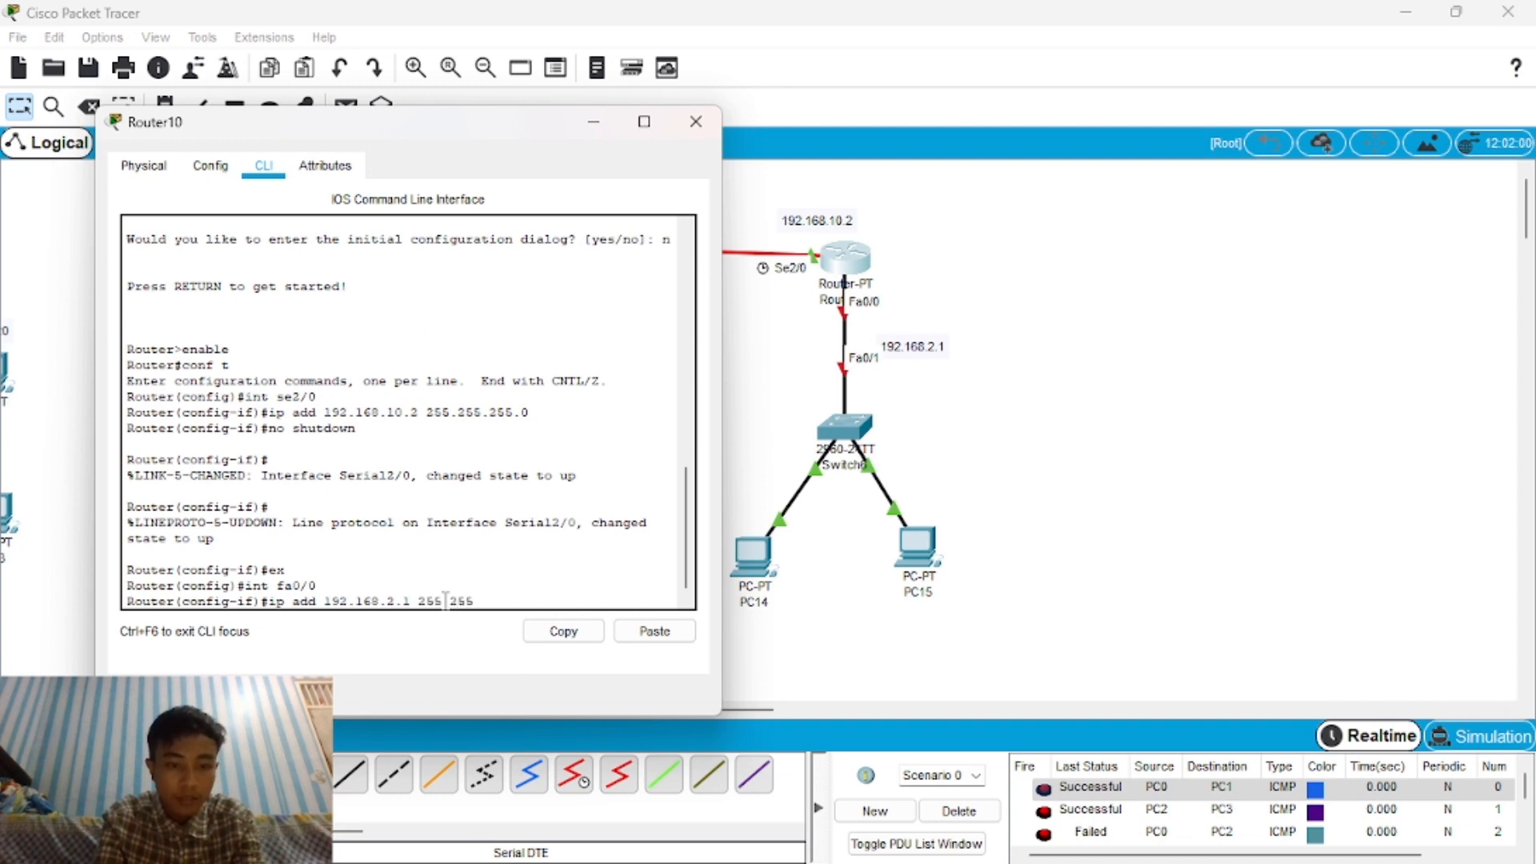
pyautogui.write('.255.0')
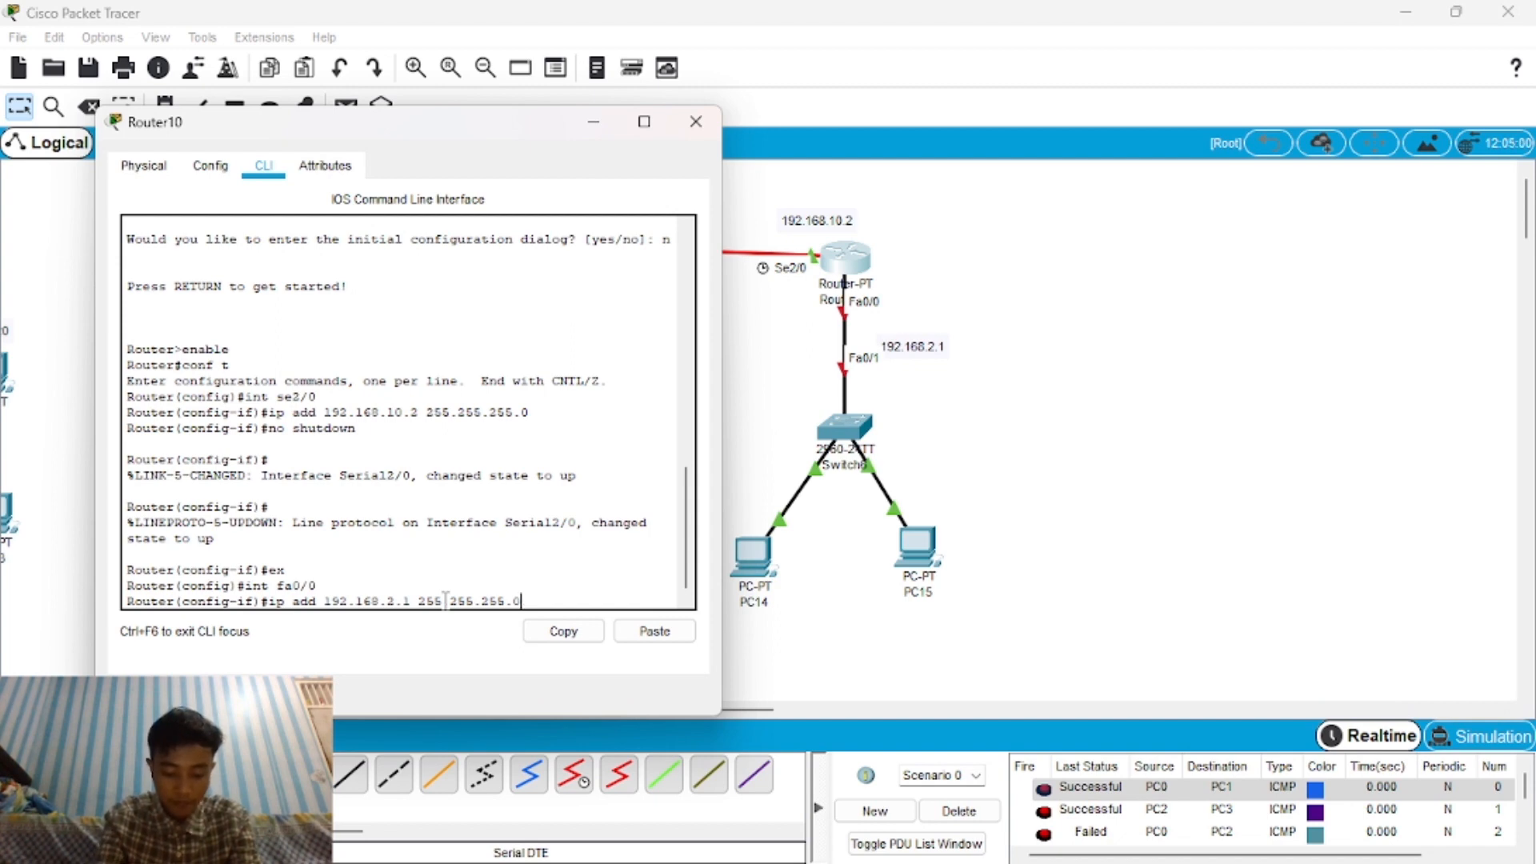
pyautogui.press('Return')
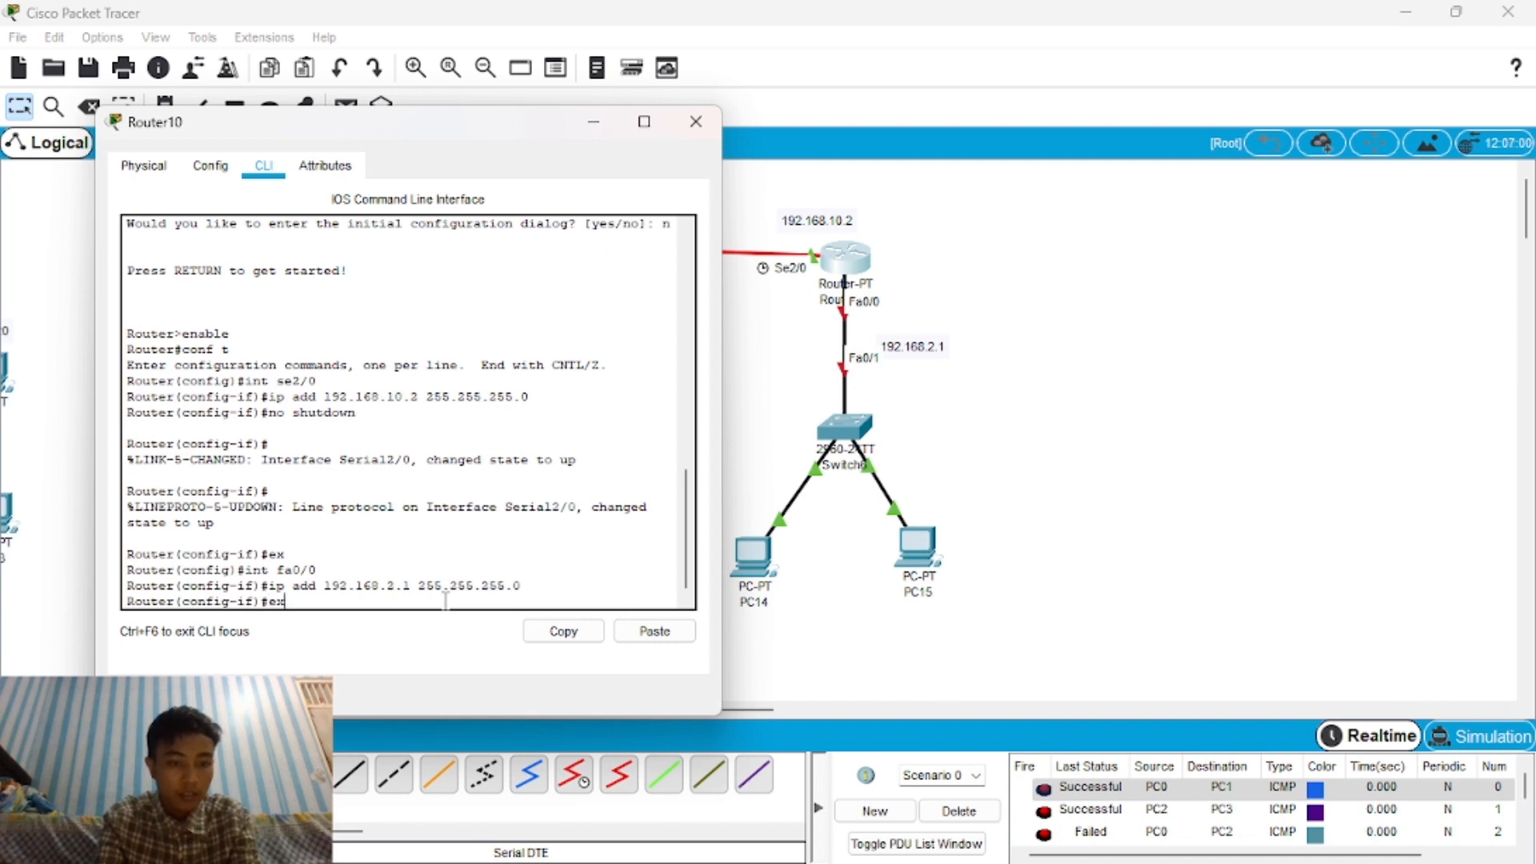
# Enable Router10's fa0/0 interface with no shutdown, exit to global configuration mode and close the router window.
pyautogui.press('BackSpace')
pyautogui.write('no ')
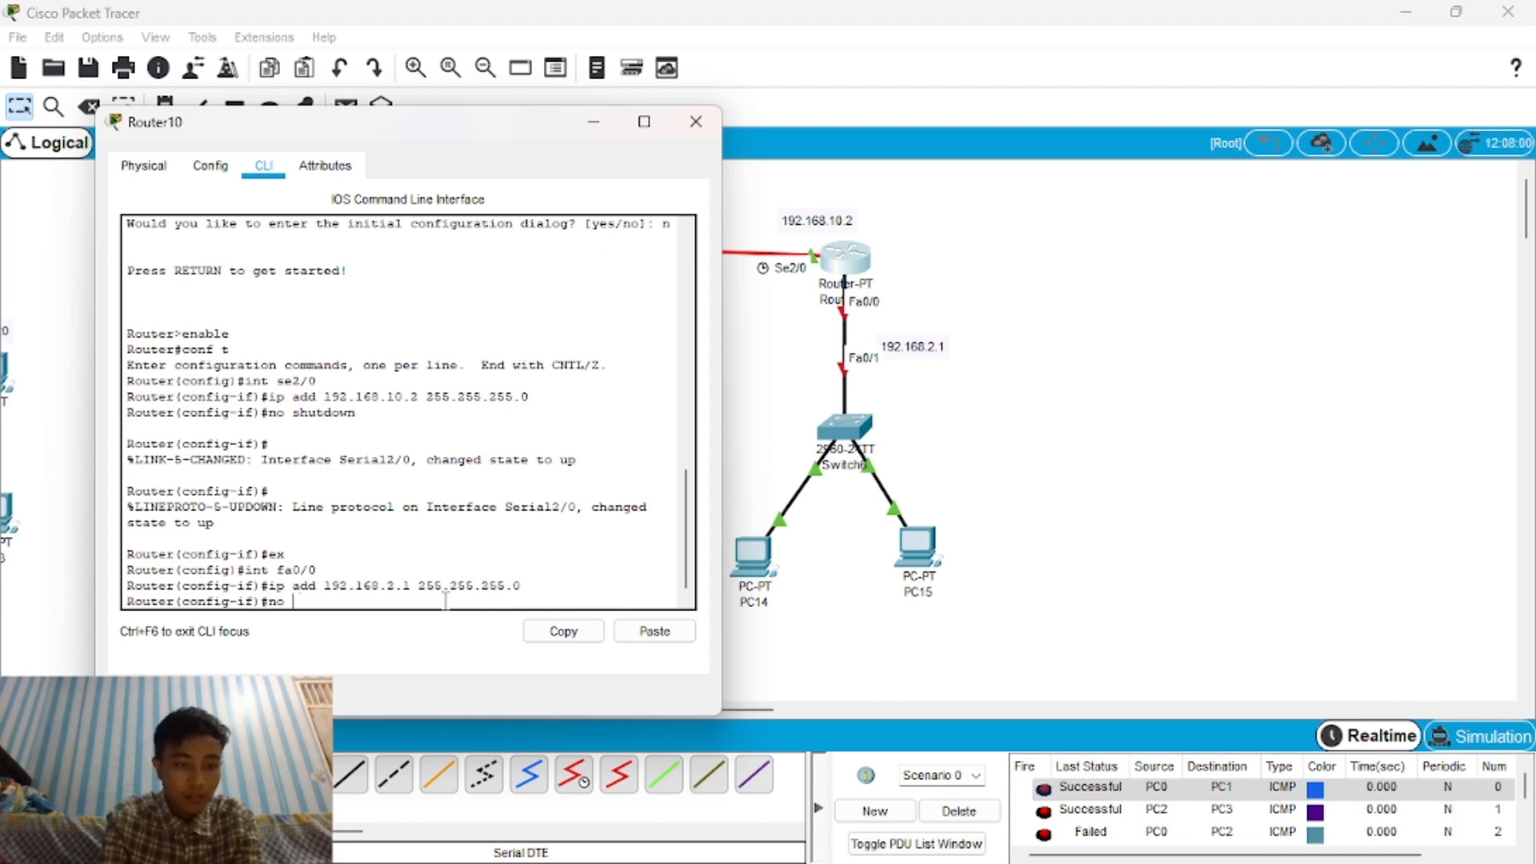
pyautogui.write('shutdown')
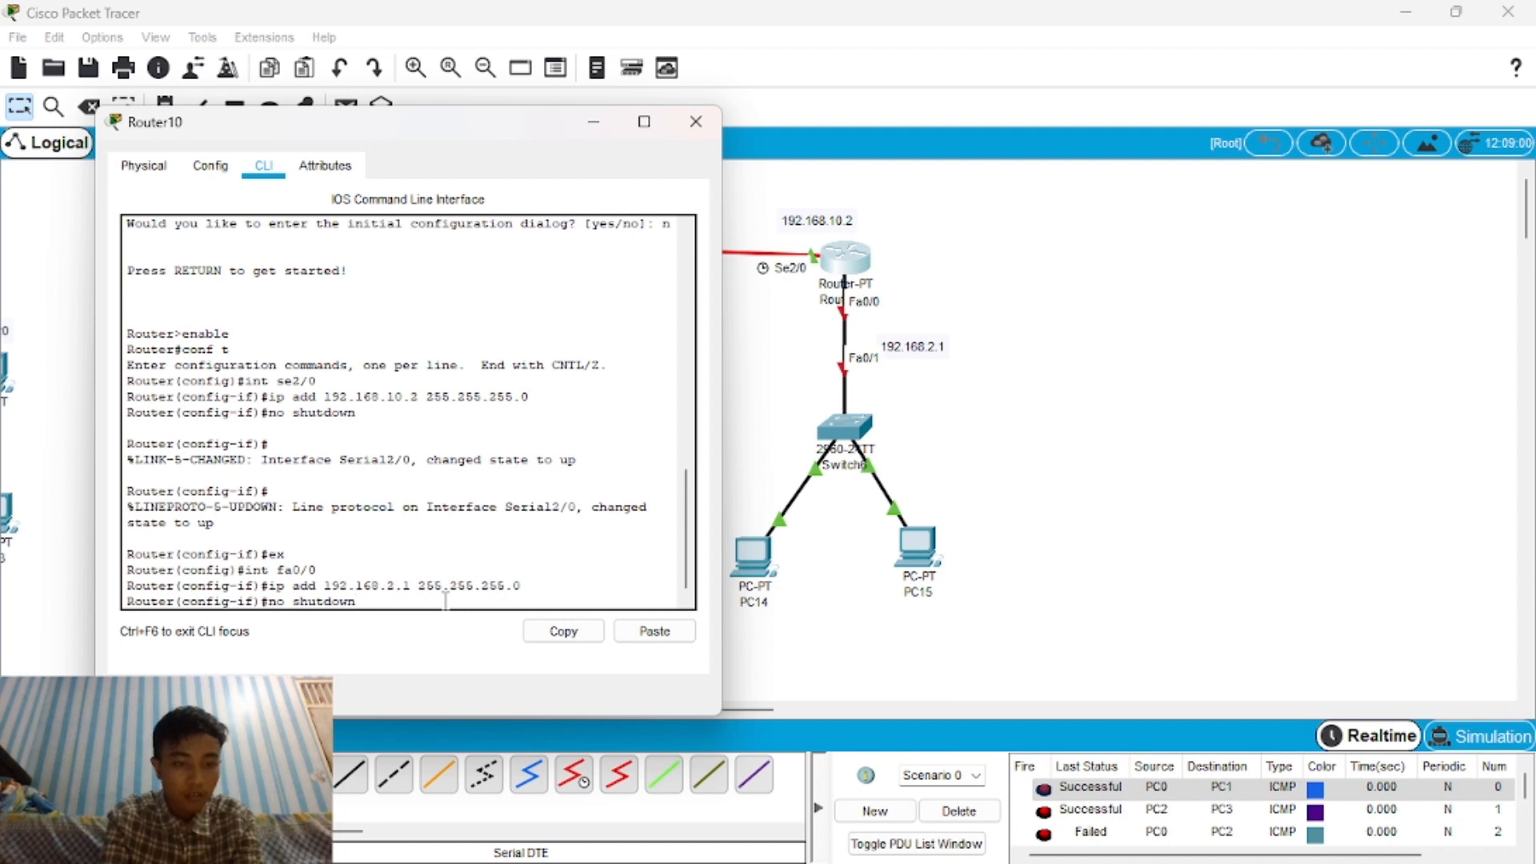
pyautogui.press('Return')
pyautogui.press('Return')
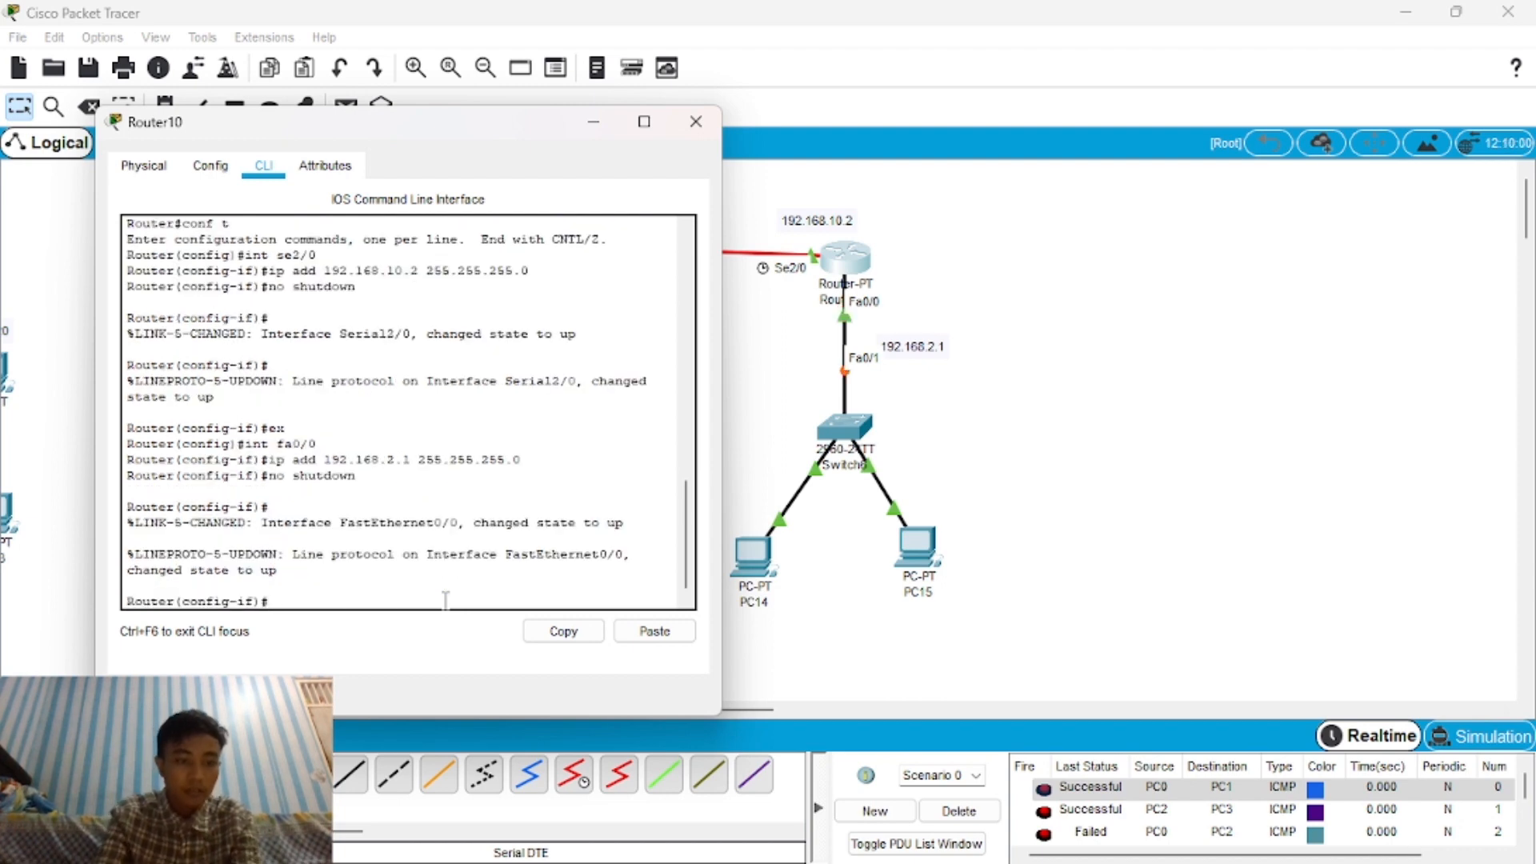
pyautogui.write('ex')
pyautogui.press('Return')
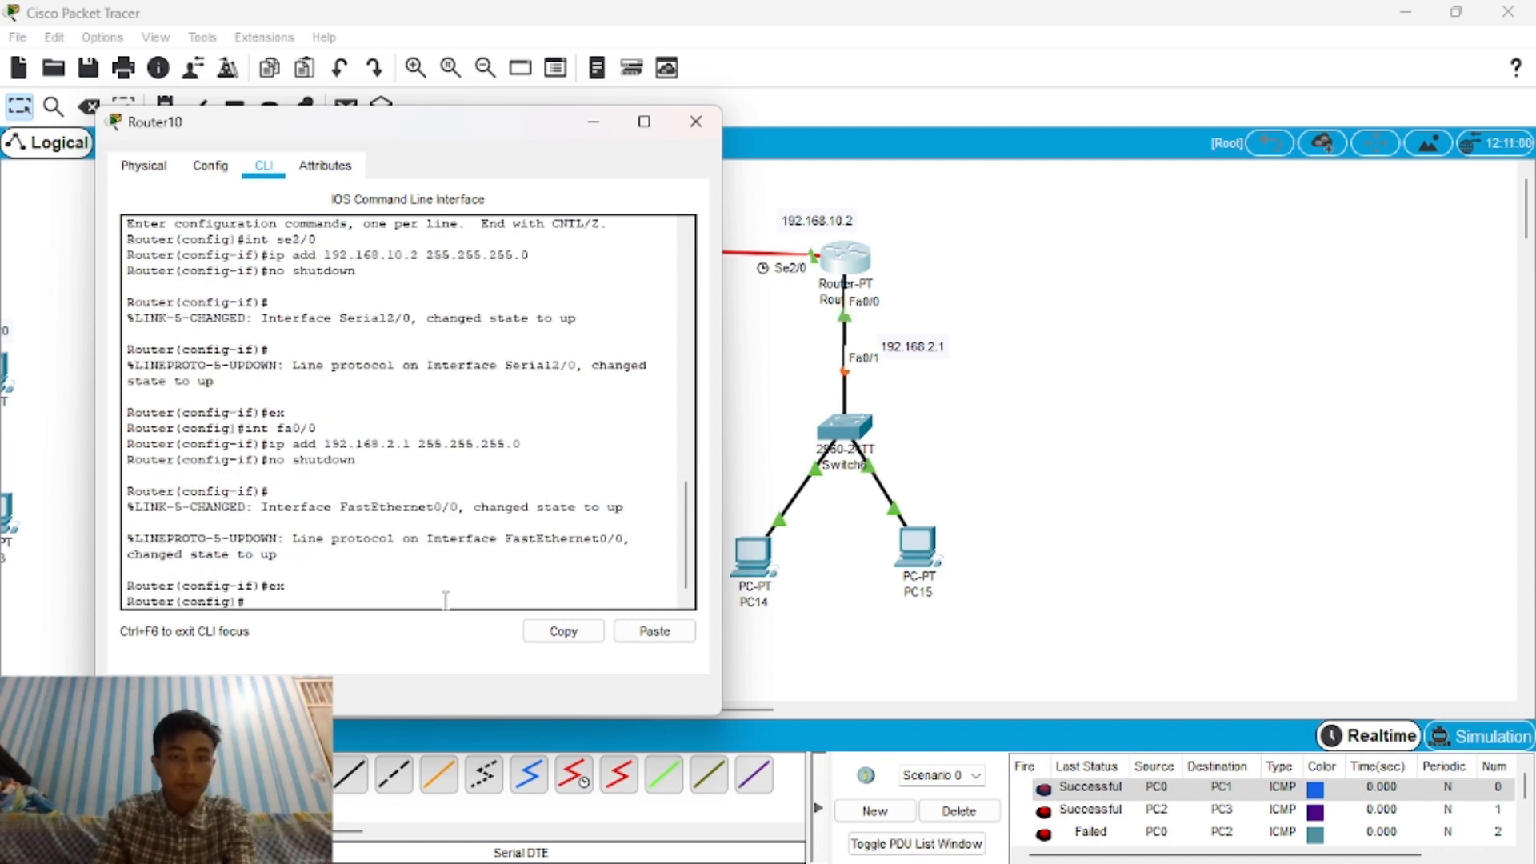
pyautogui.click(695, 121)
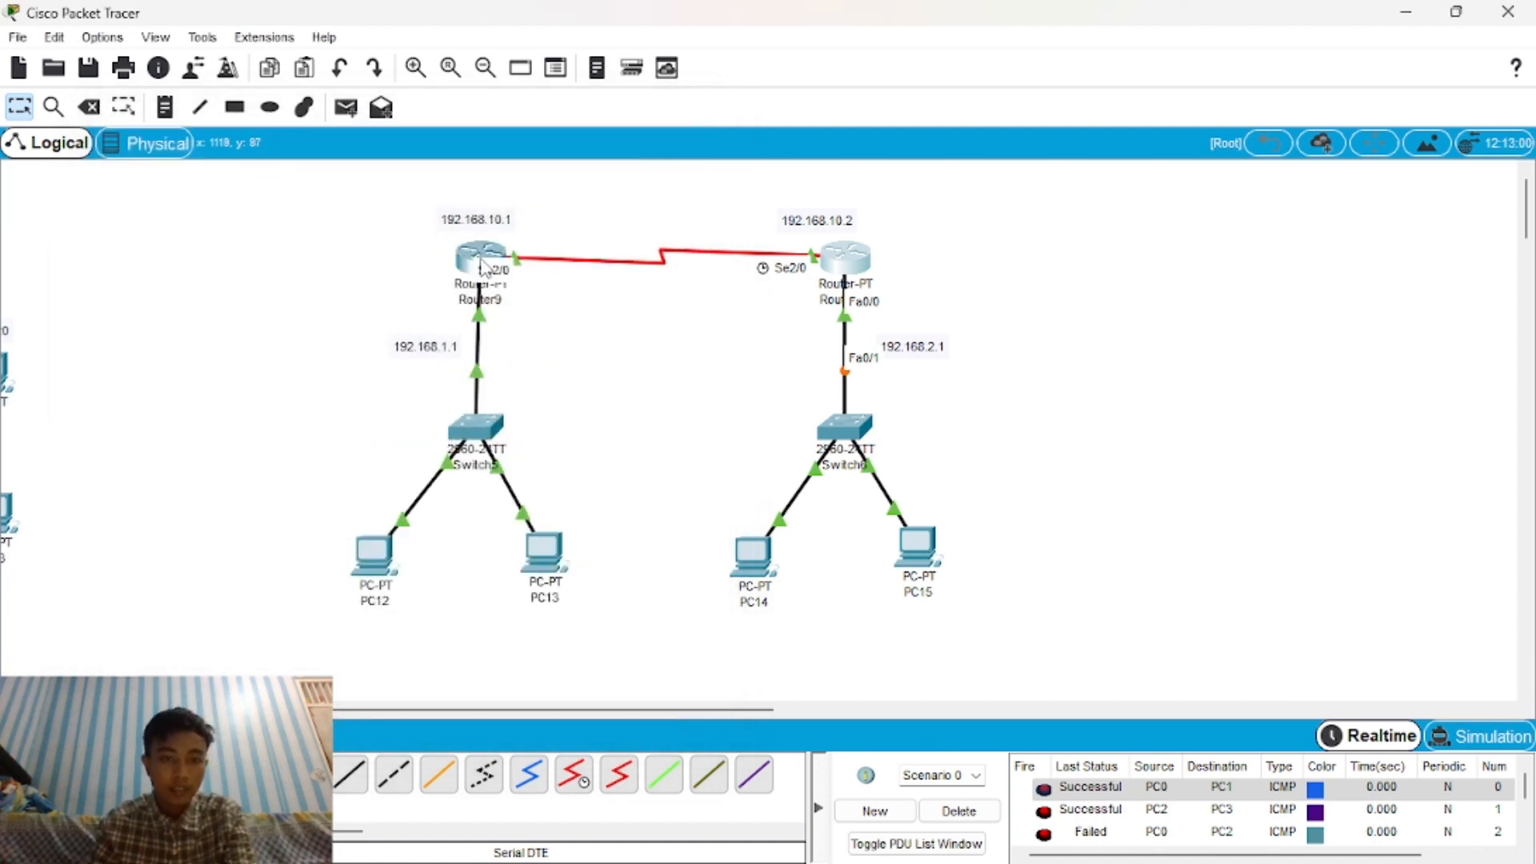
# Open Router9's command line and exit interface configuration to global configuration mode.
pyautogui.click(480, 258)
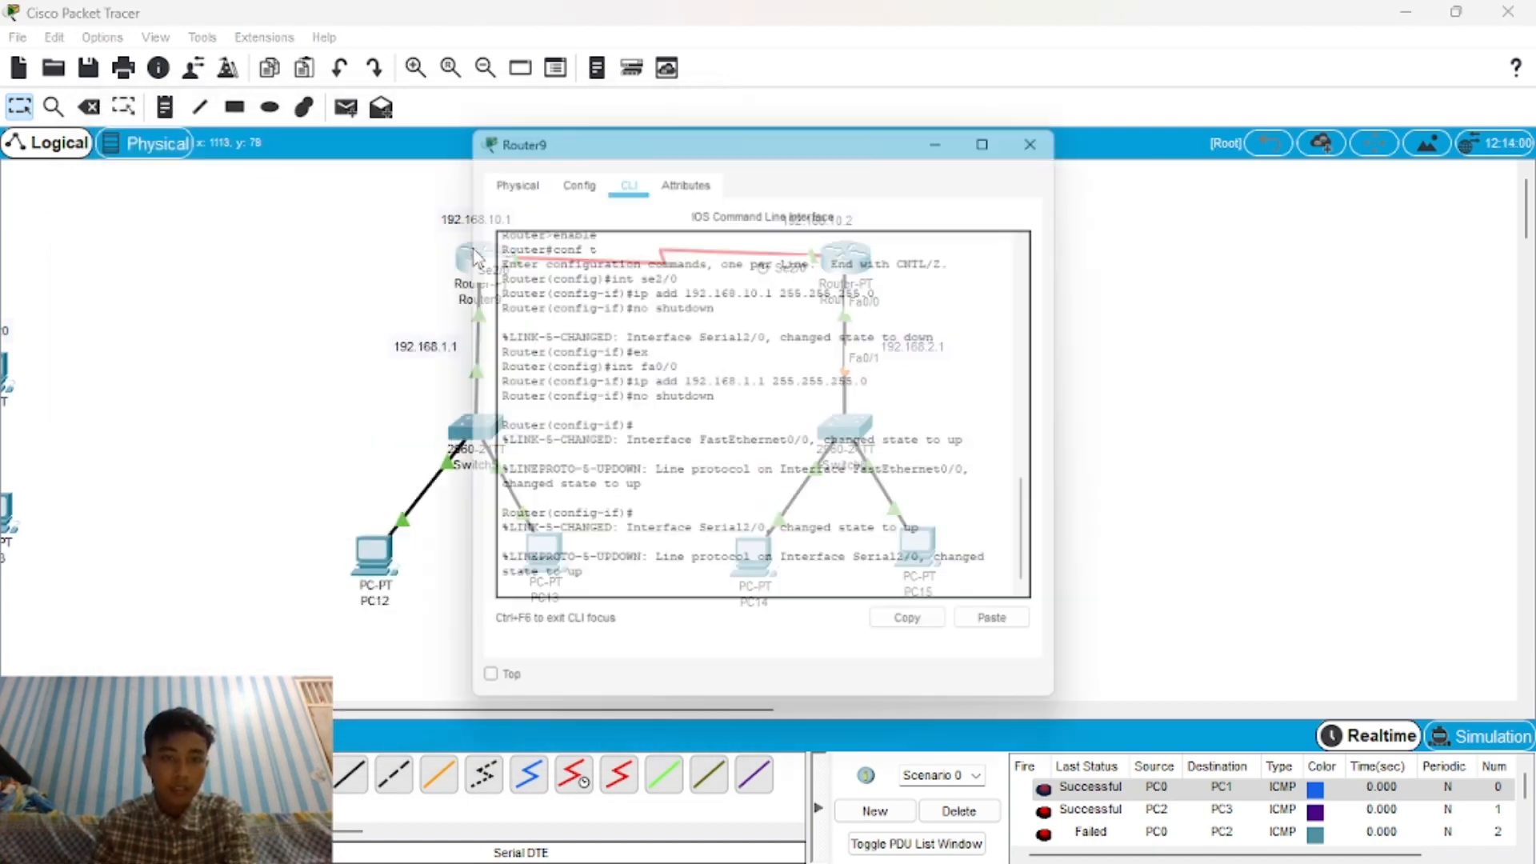
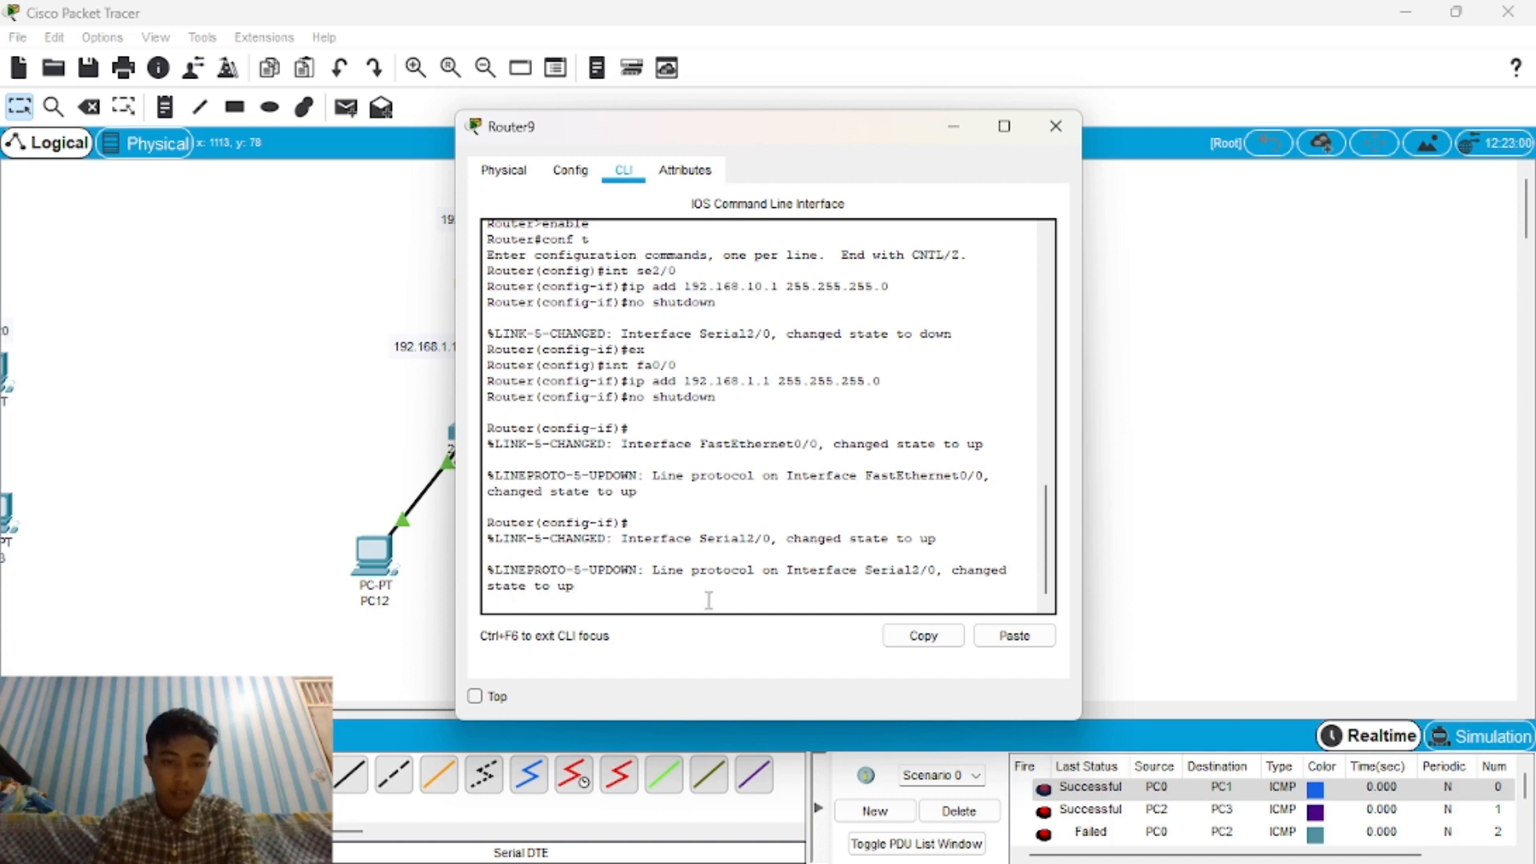
pyautogui.press('Return')
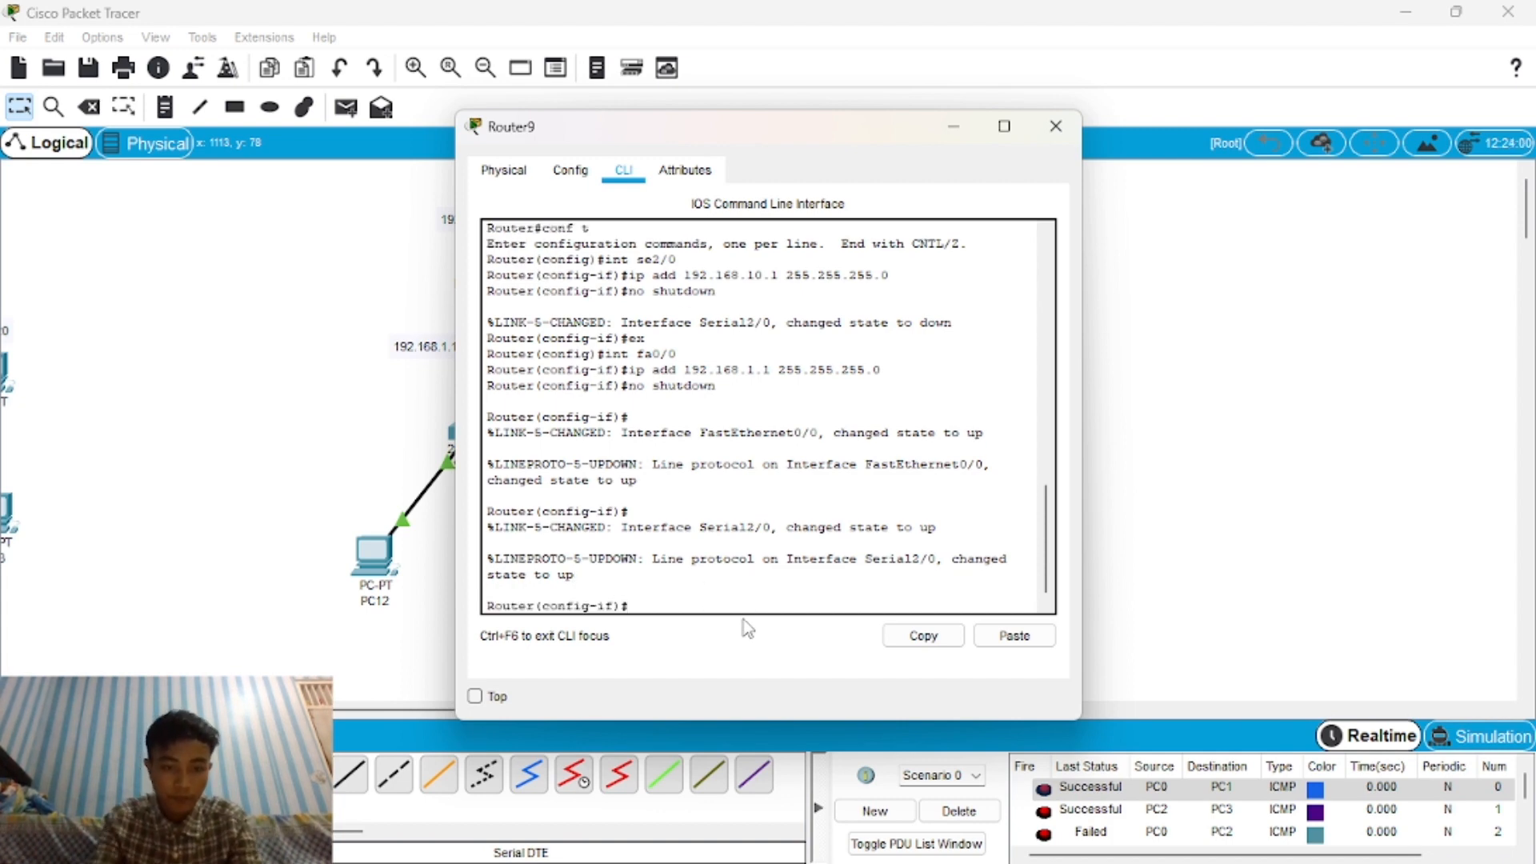
pyautogui.write('ex')
pyautogui.press('Return')
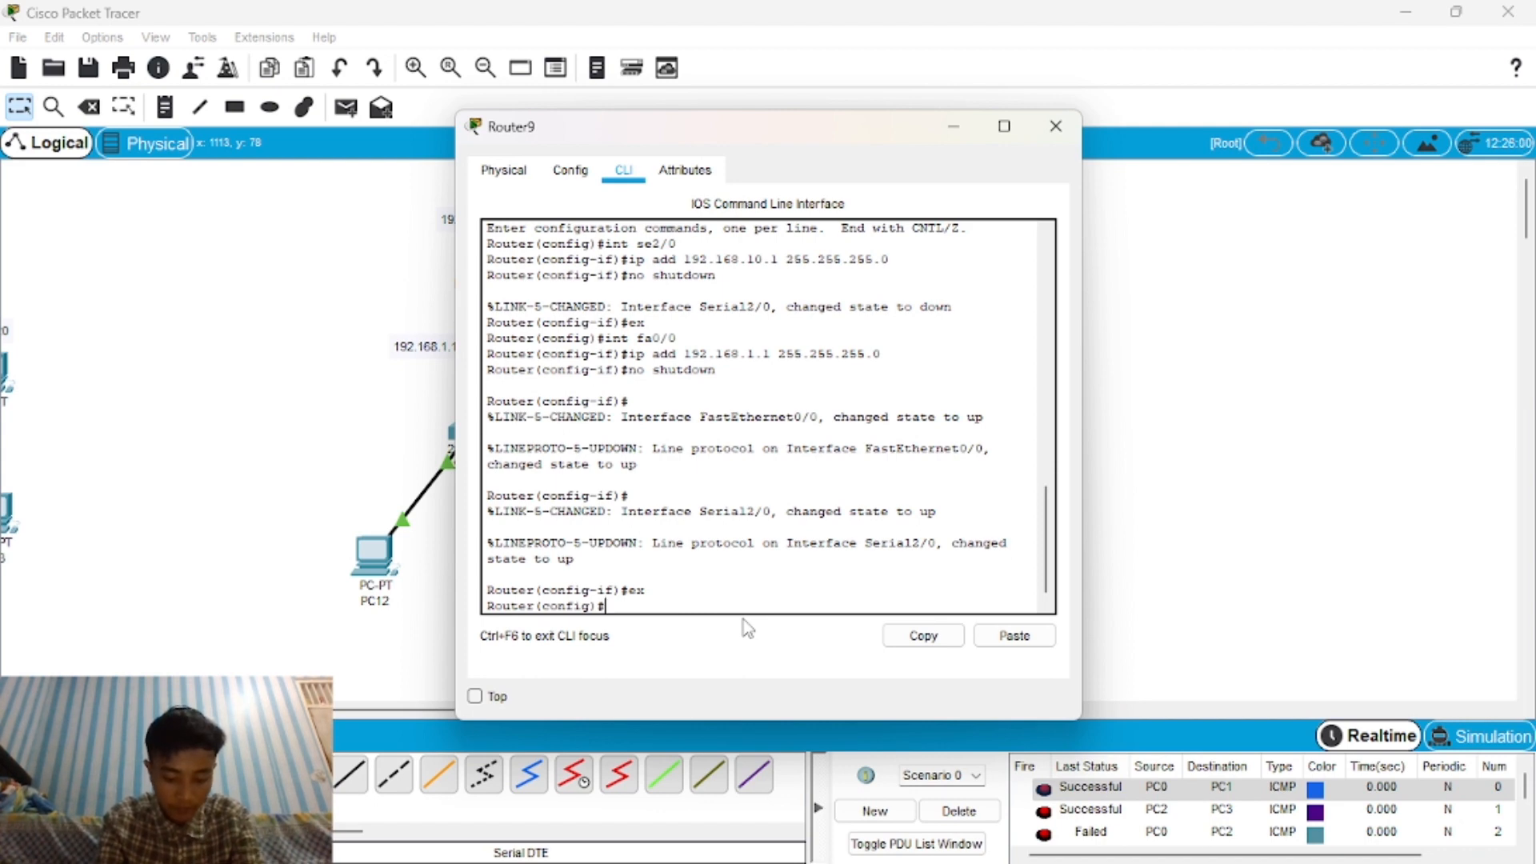
# Add a static route on Router9 to network 192.168.2.0, mask 255.255.255.0, via next hop 192.168.10.2, and close the router window.
pyautogui.write('ip rout')
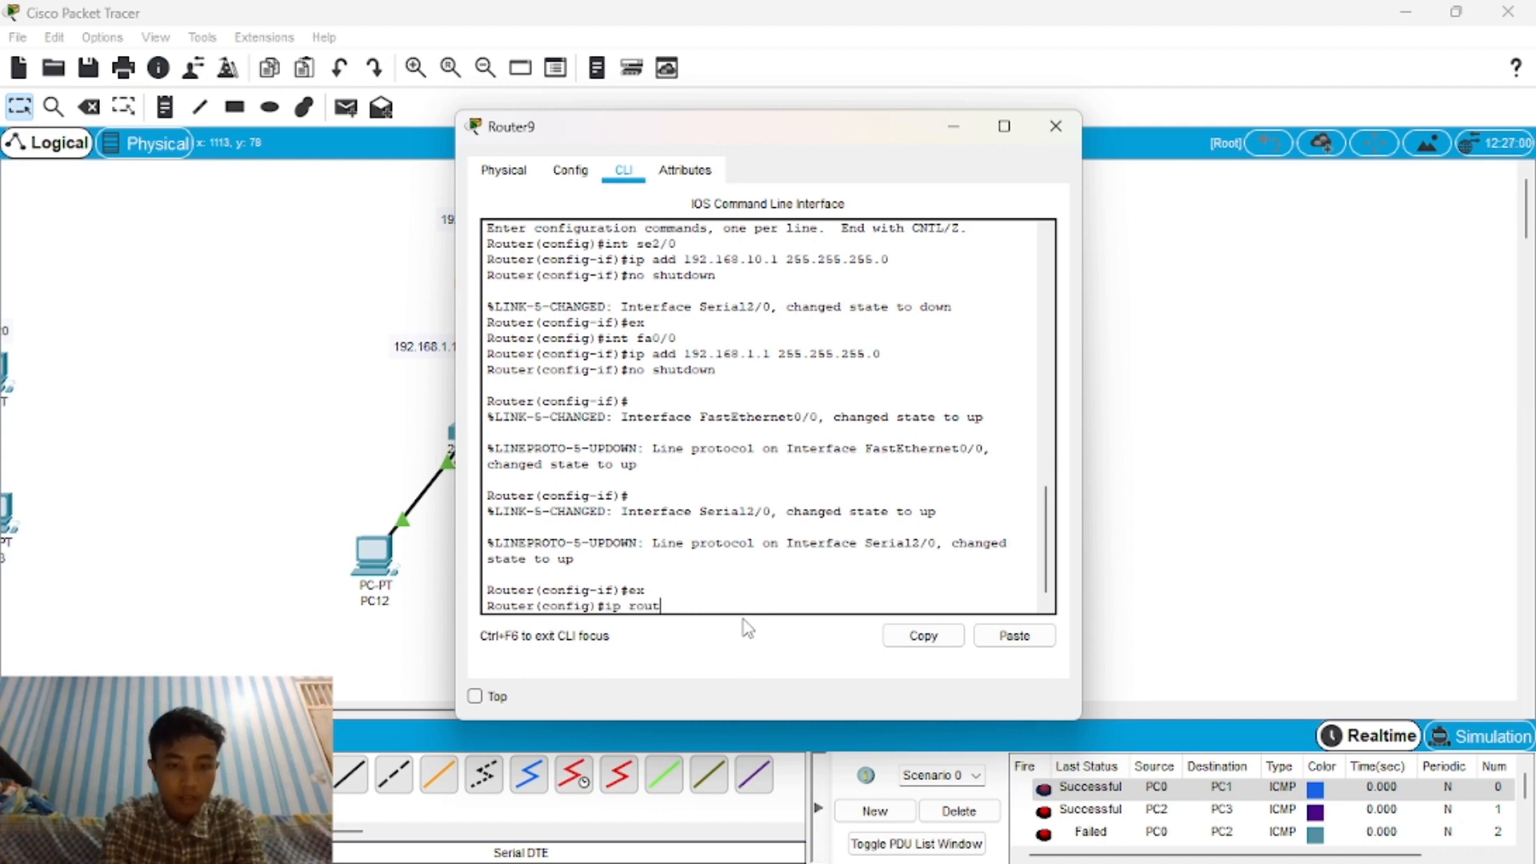
pyautogui.write('e')
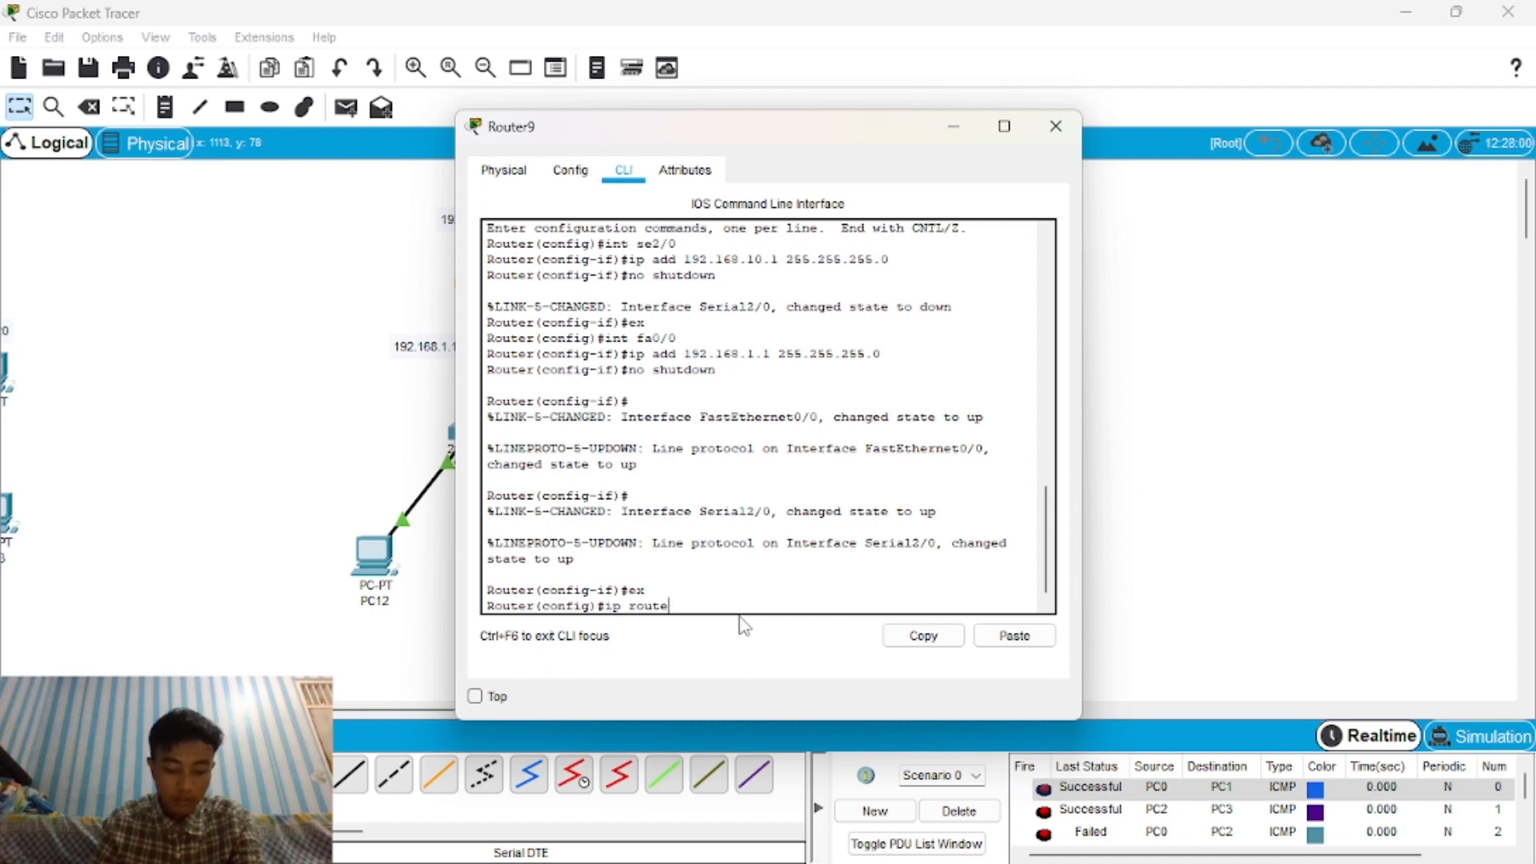
pyautogui.write(' 192')
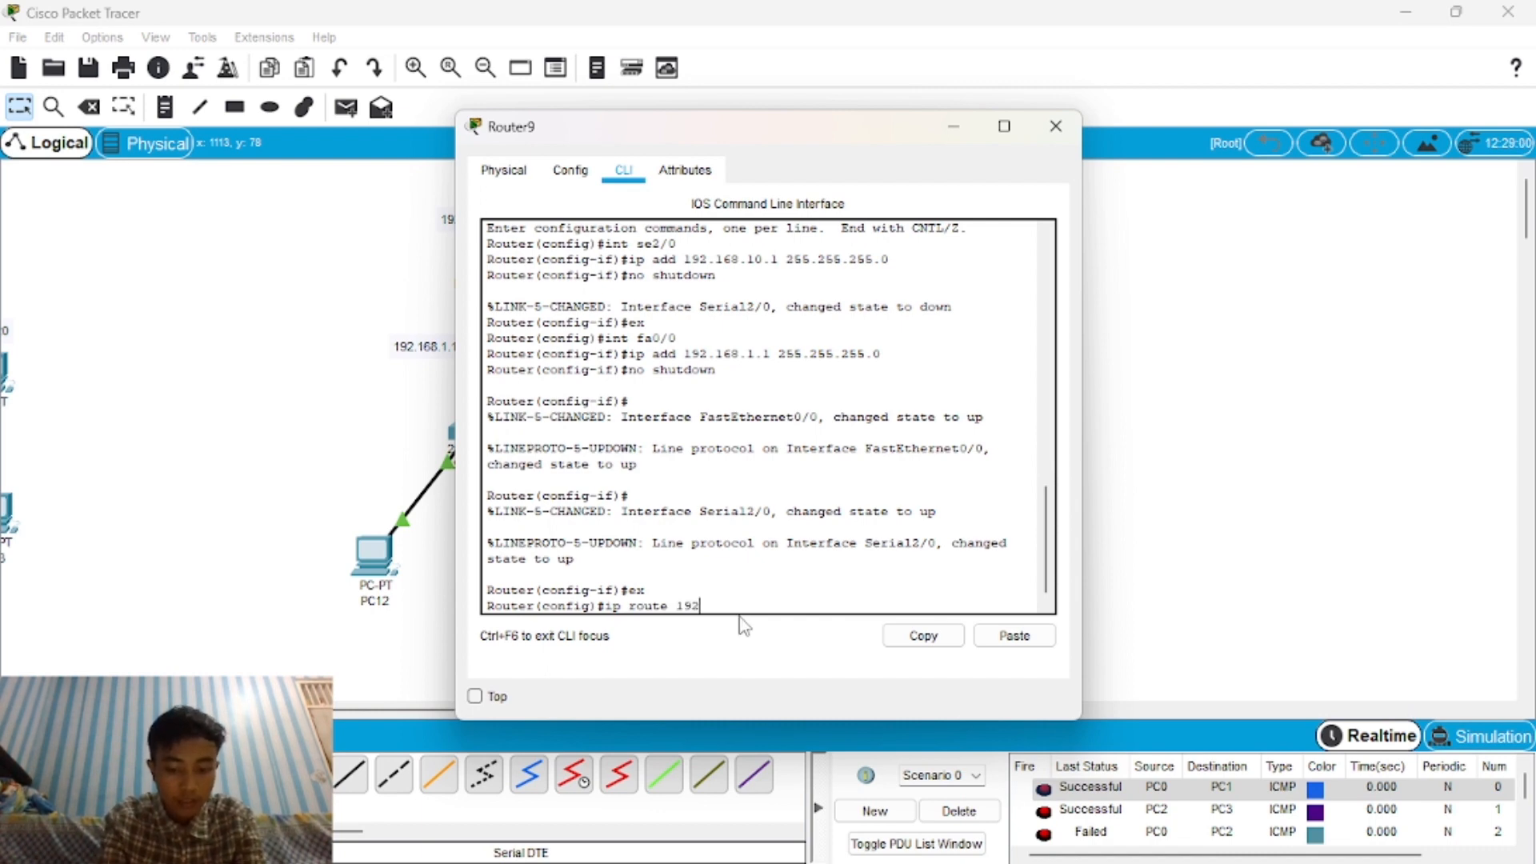
pyautogui.write('.168.')
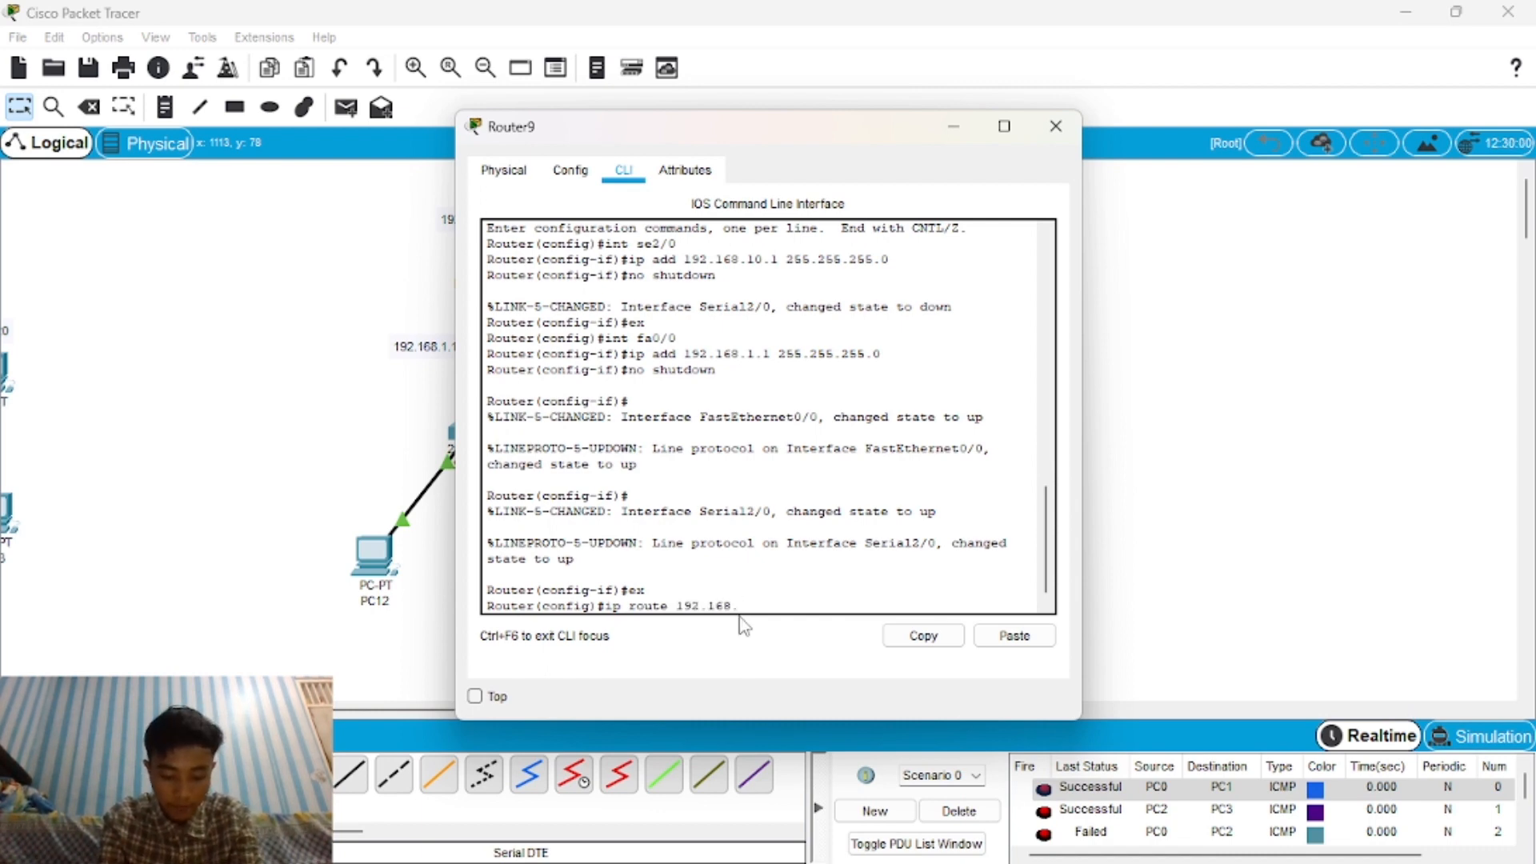
pyautogui.write('2.0')
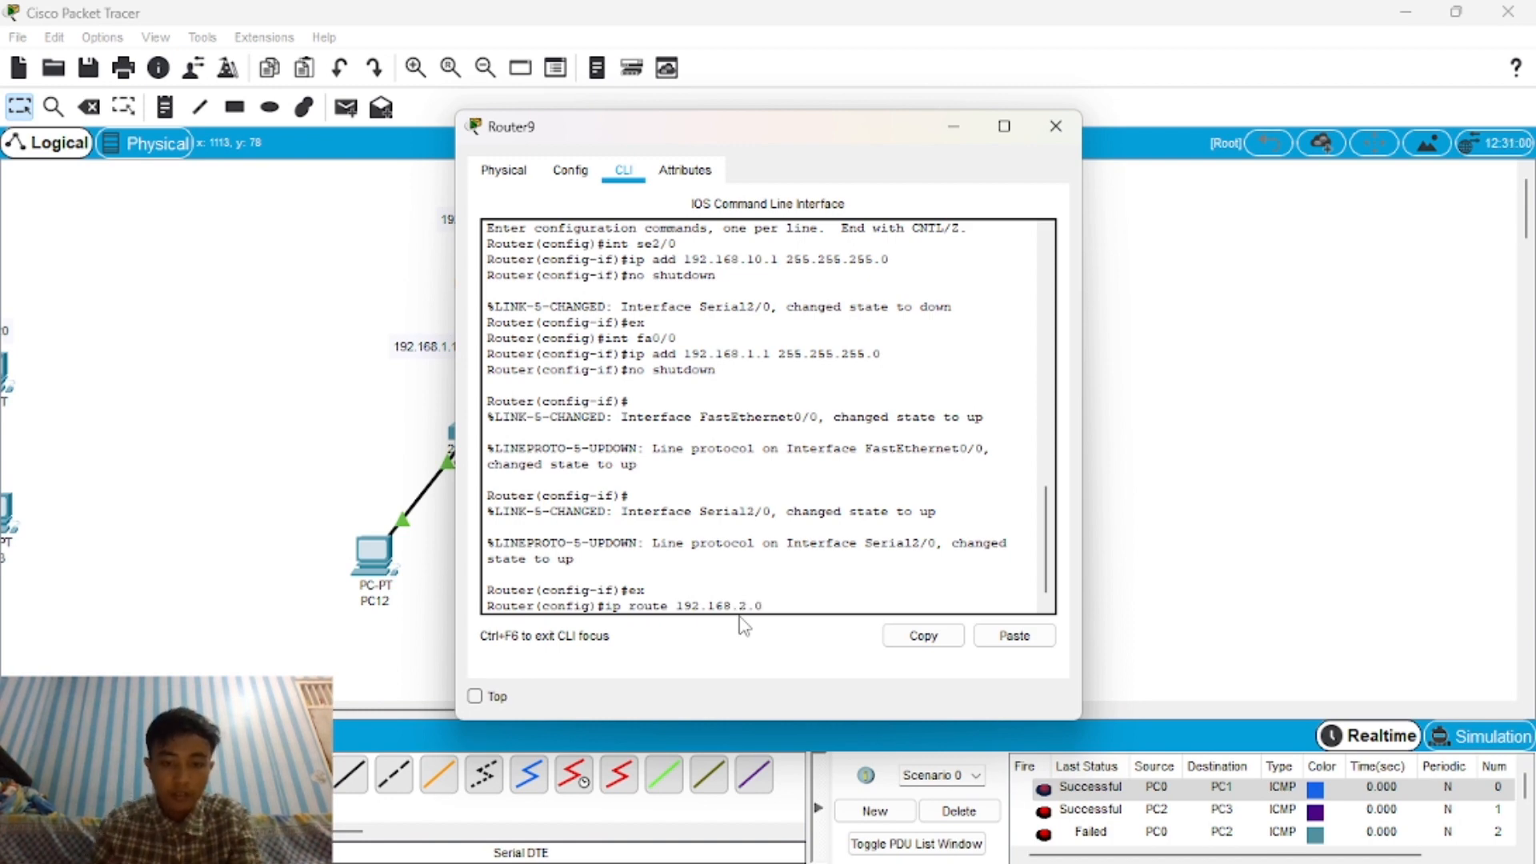
pyautogui.moveTo(751, 131); pyautogui.dragTo(446, 138)
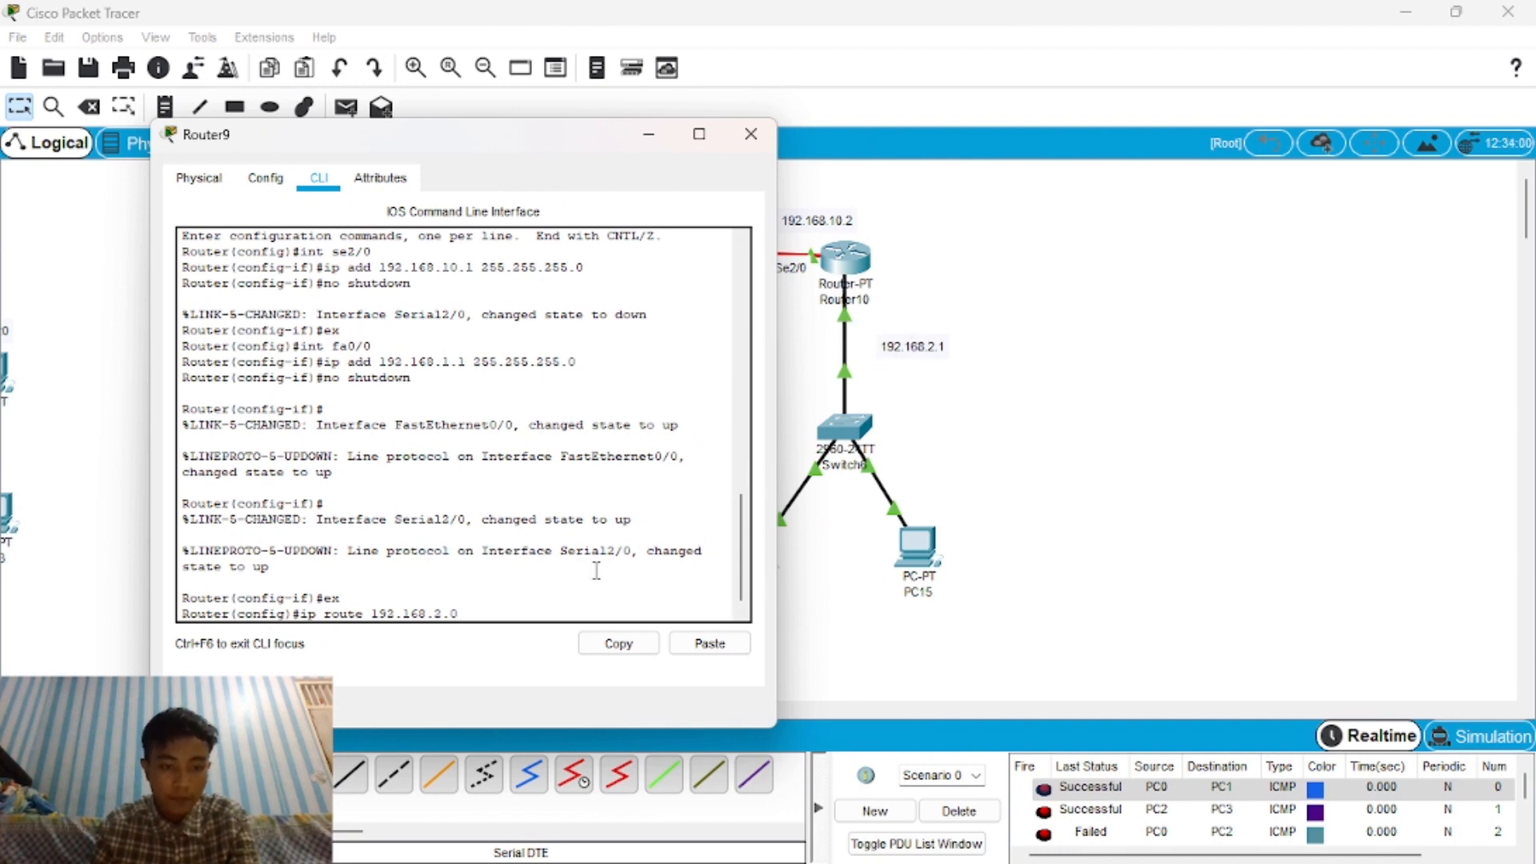
pyautogui.write('255')
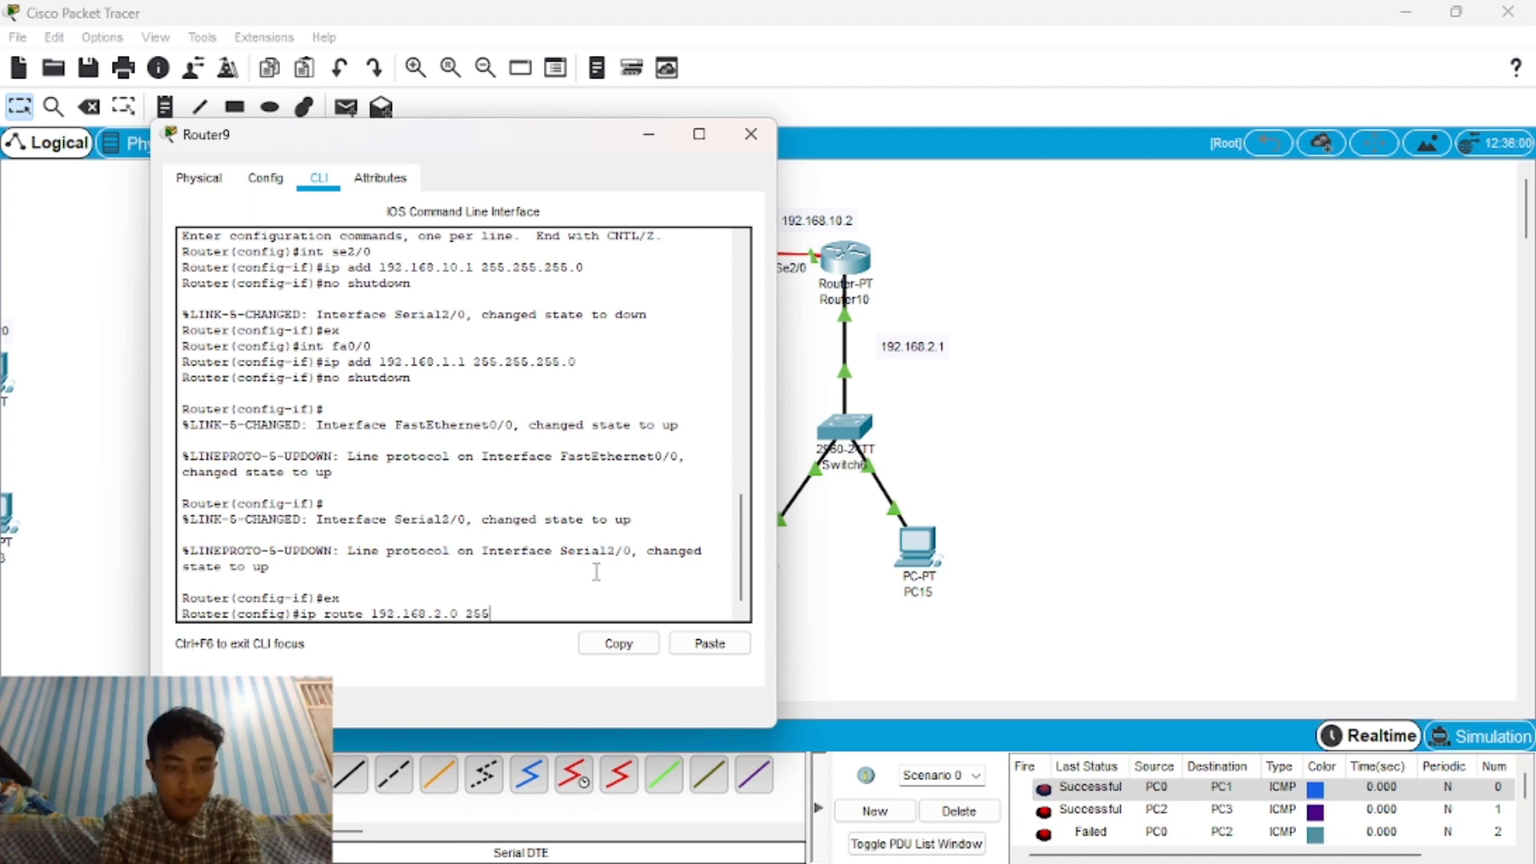
pyautogui.write('.255.255.')
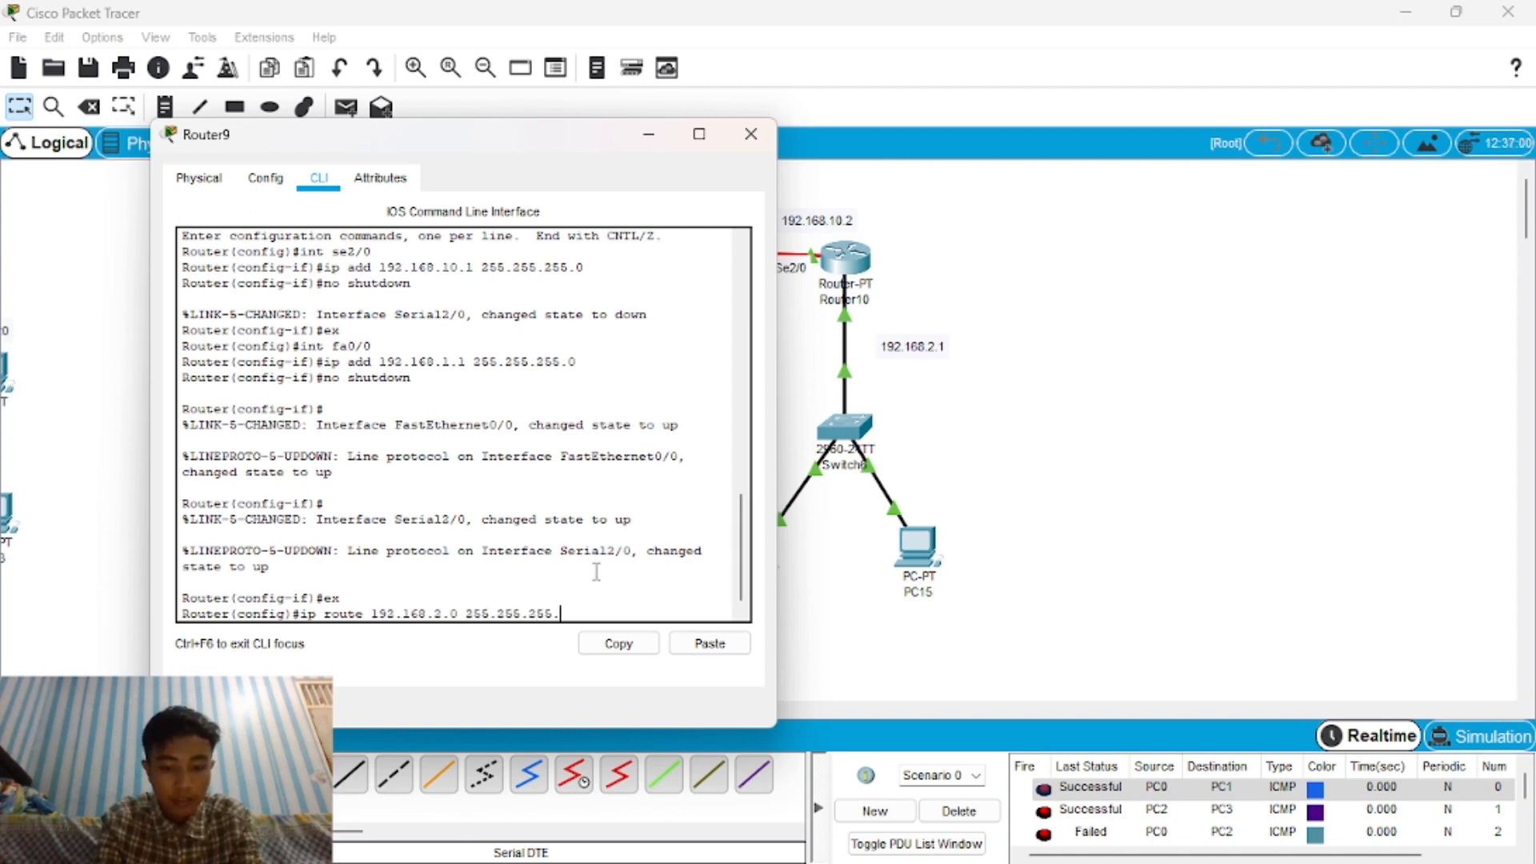
pyautogui.write('0')
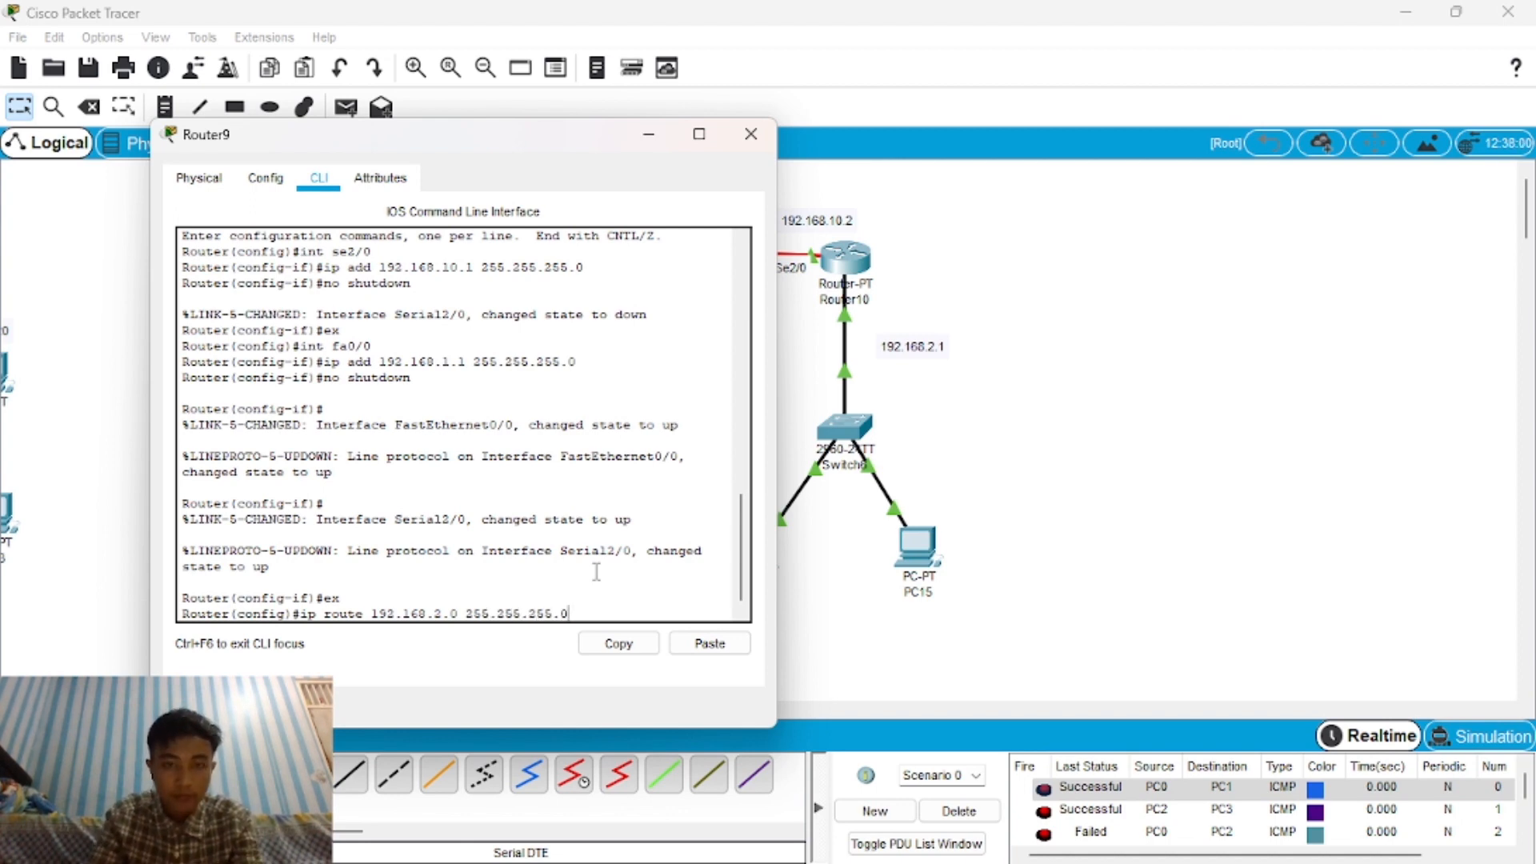
pyautogui.write(' 1')
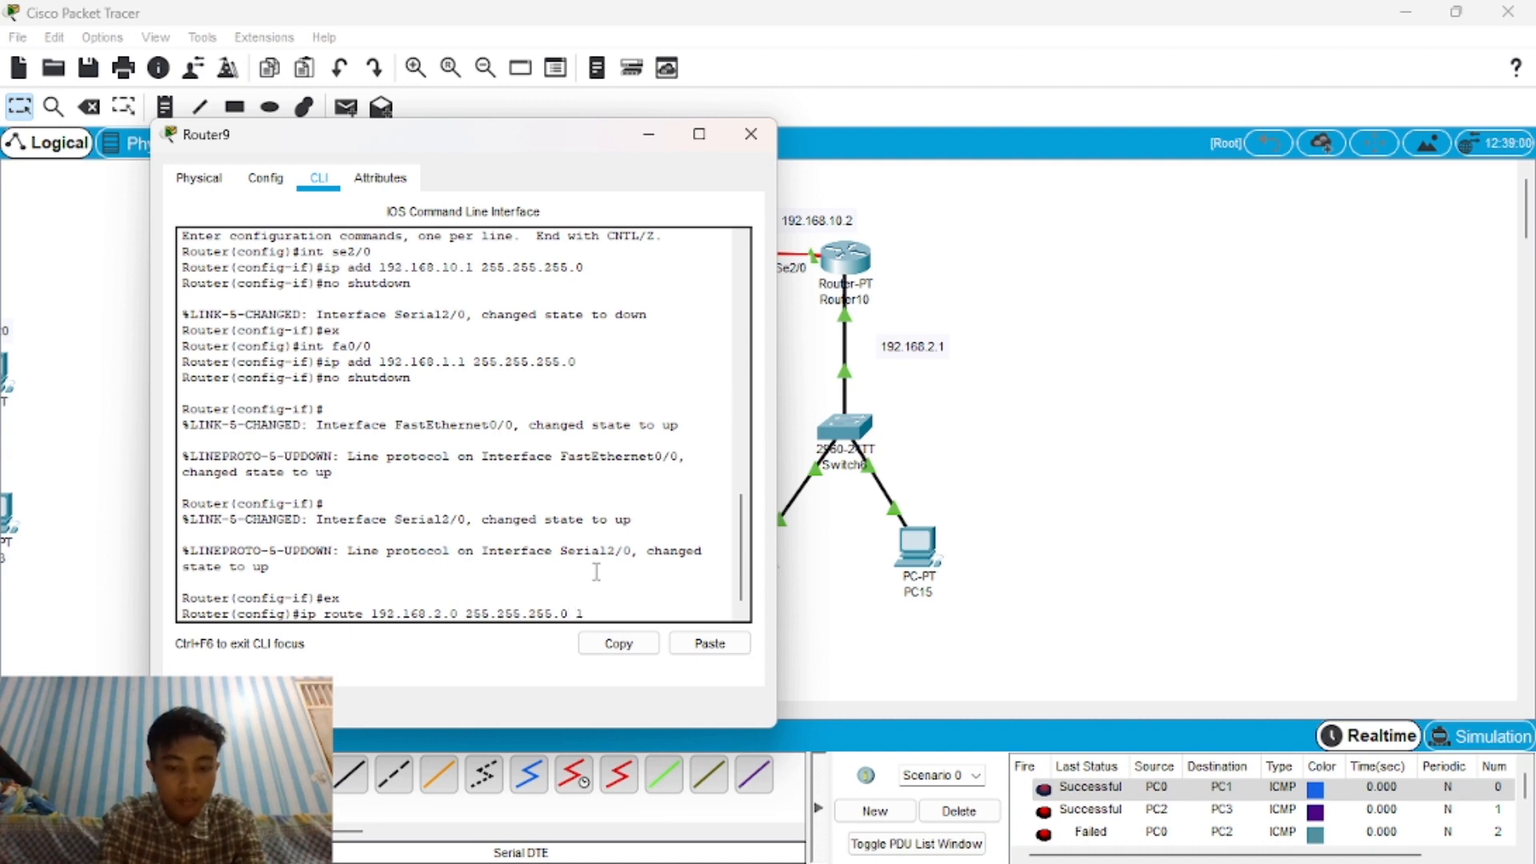
pyautogui.write('92.168')
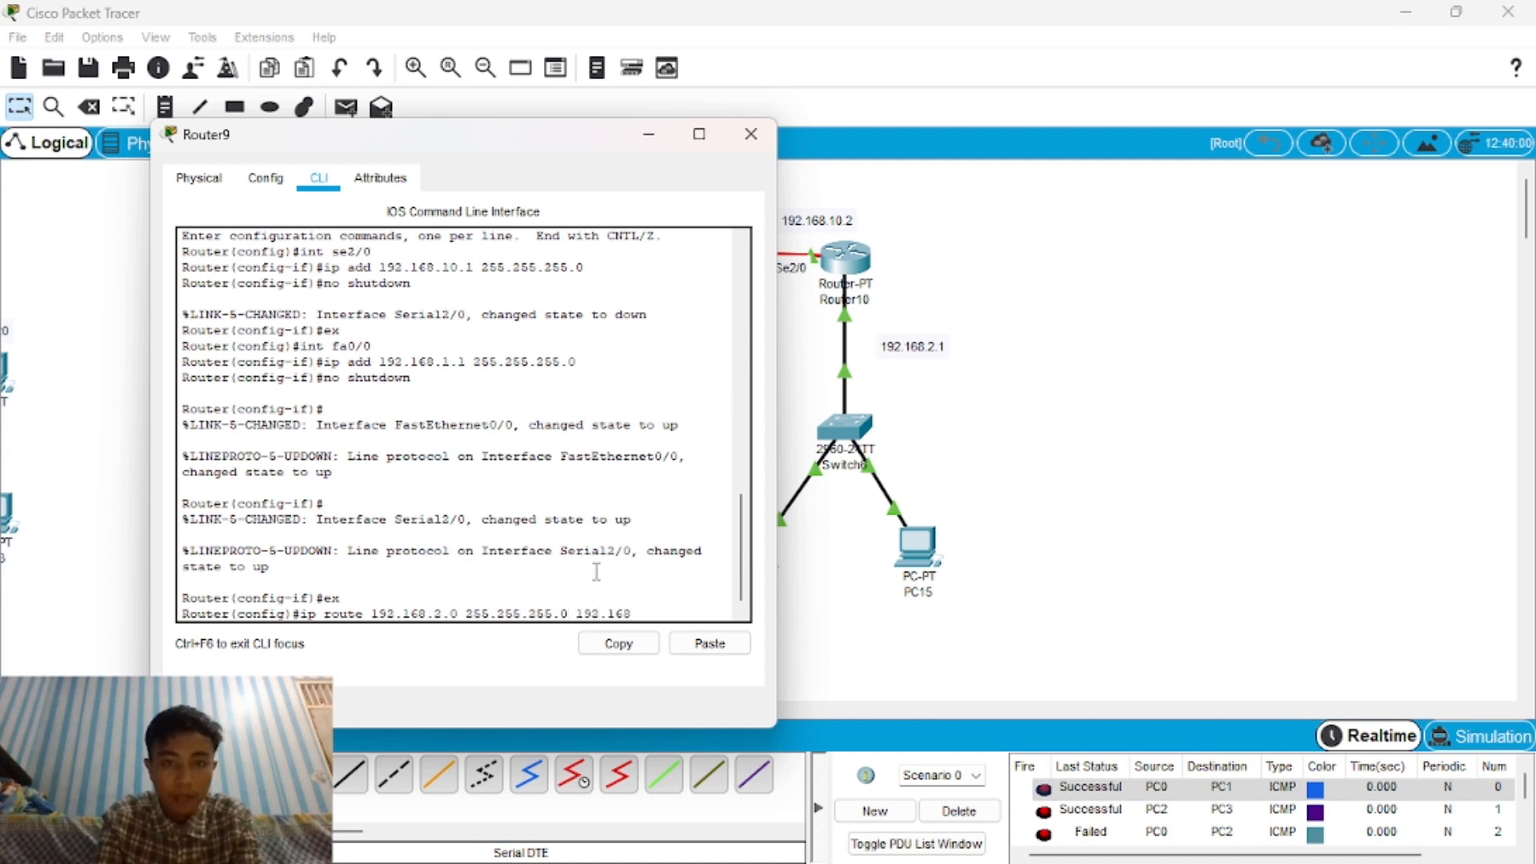
pyautogui.write('.10')
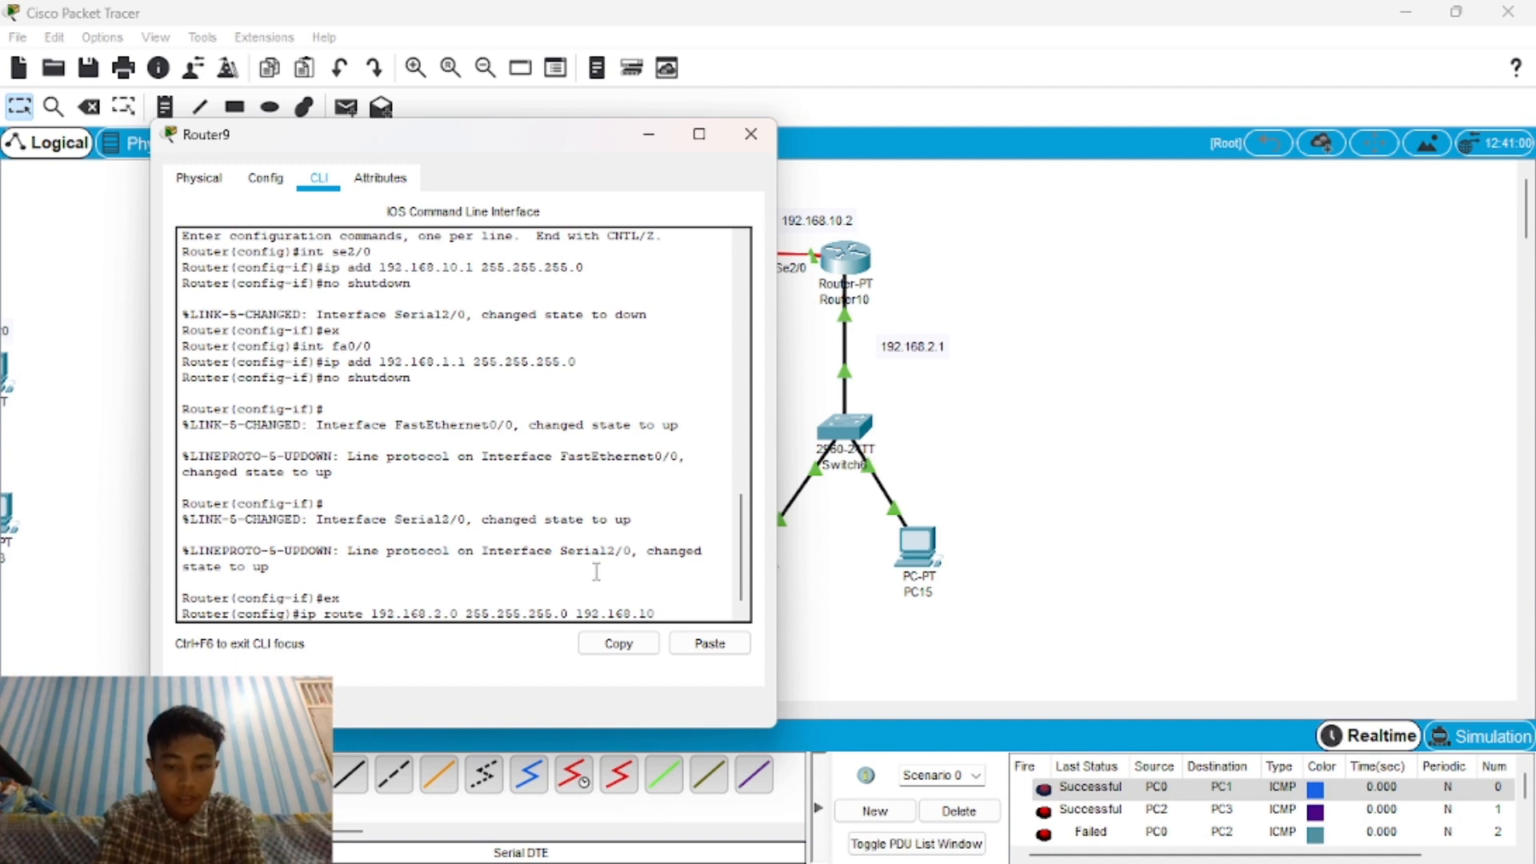
pyautogui.write('.2')
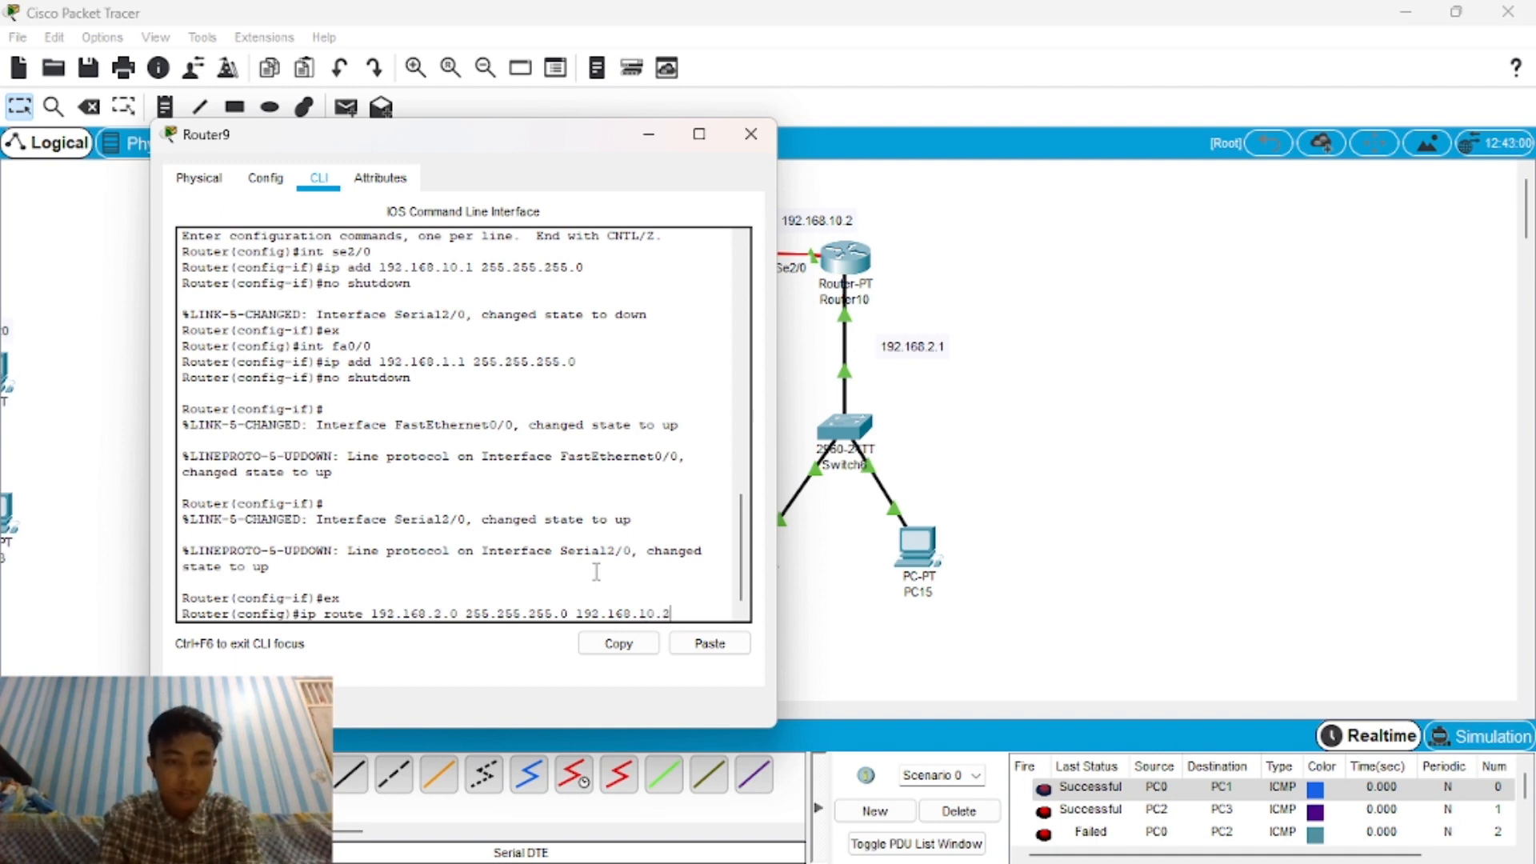
pyautogui.press('Return')
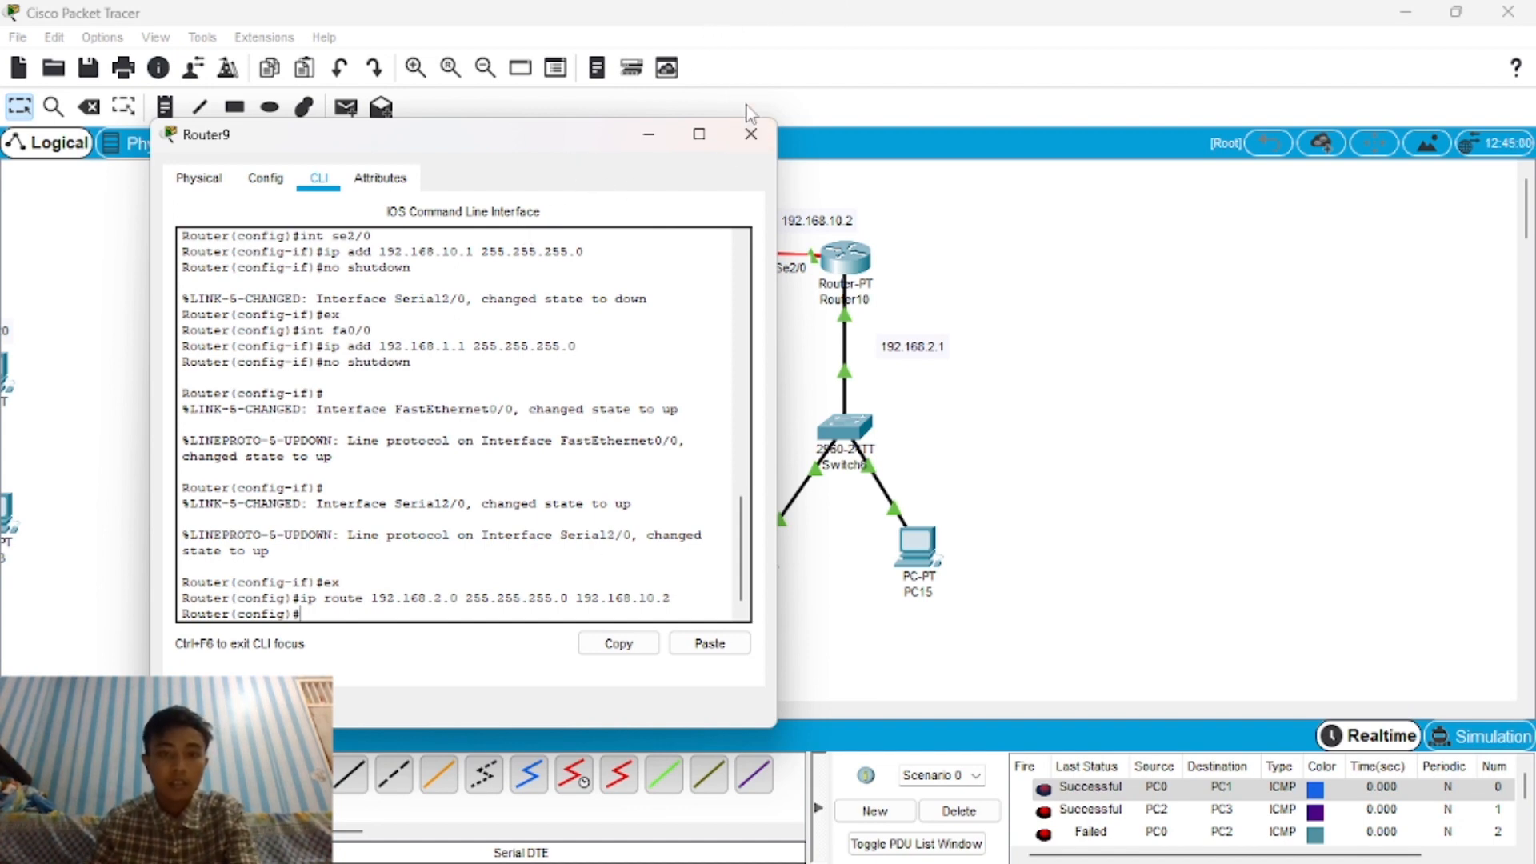
pyautogui.click(738, 130)
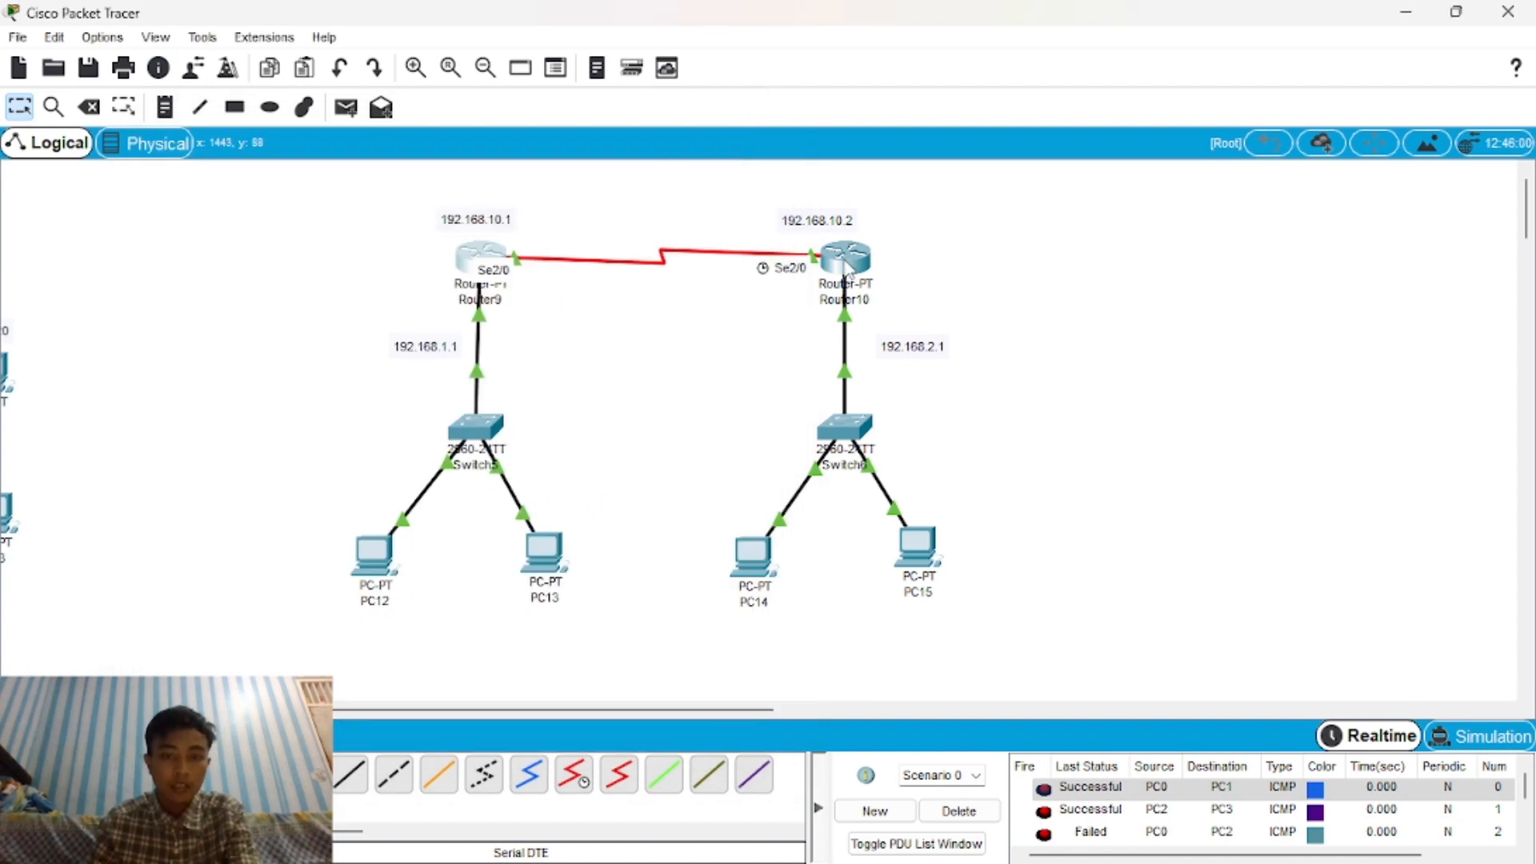
# Add a static route on Router10 to network 192.168.1.0, mask 255.255.255.0, via next hop 192.168.10.1, and close the router window.
pyautogui.click(846, 266)
pyautogui.moveTo(756, 128); pyautogui.dragTo(1056, 124)
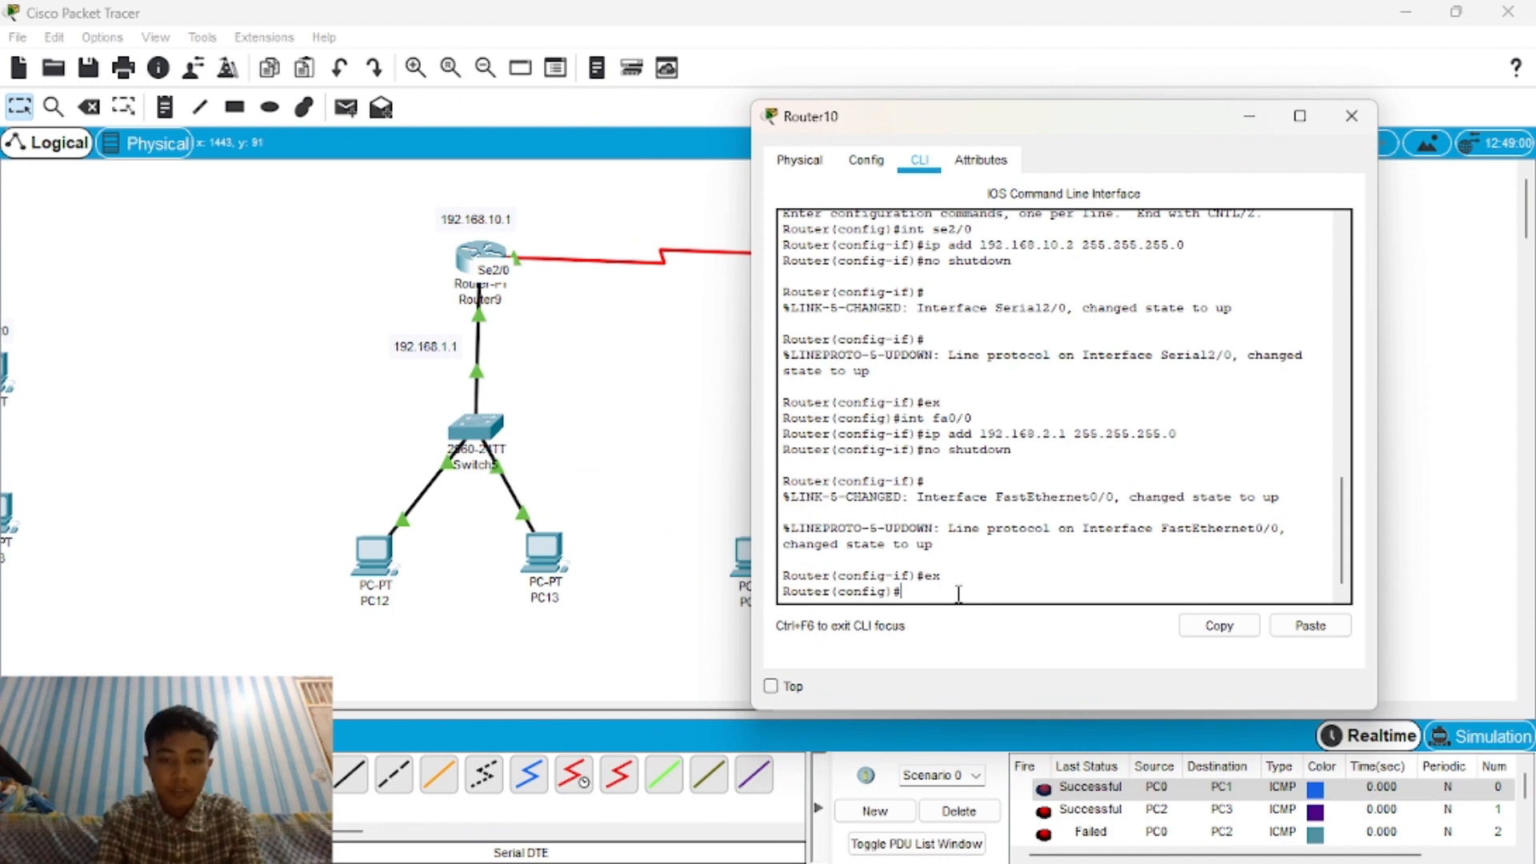
pyautogui.write('ip')
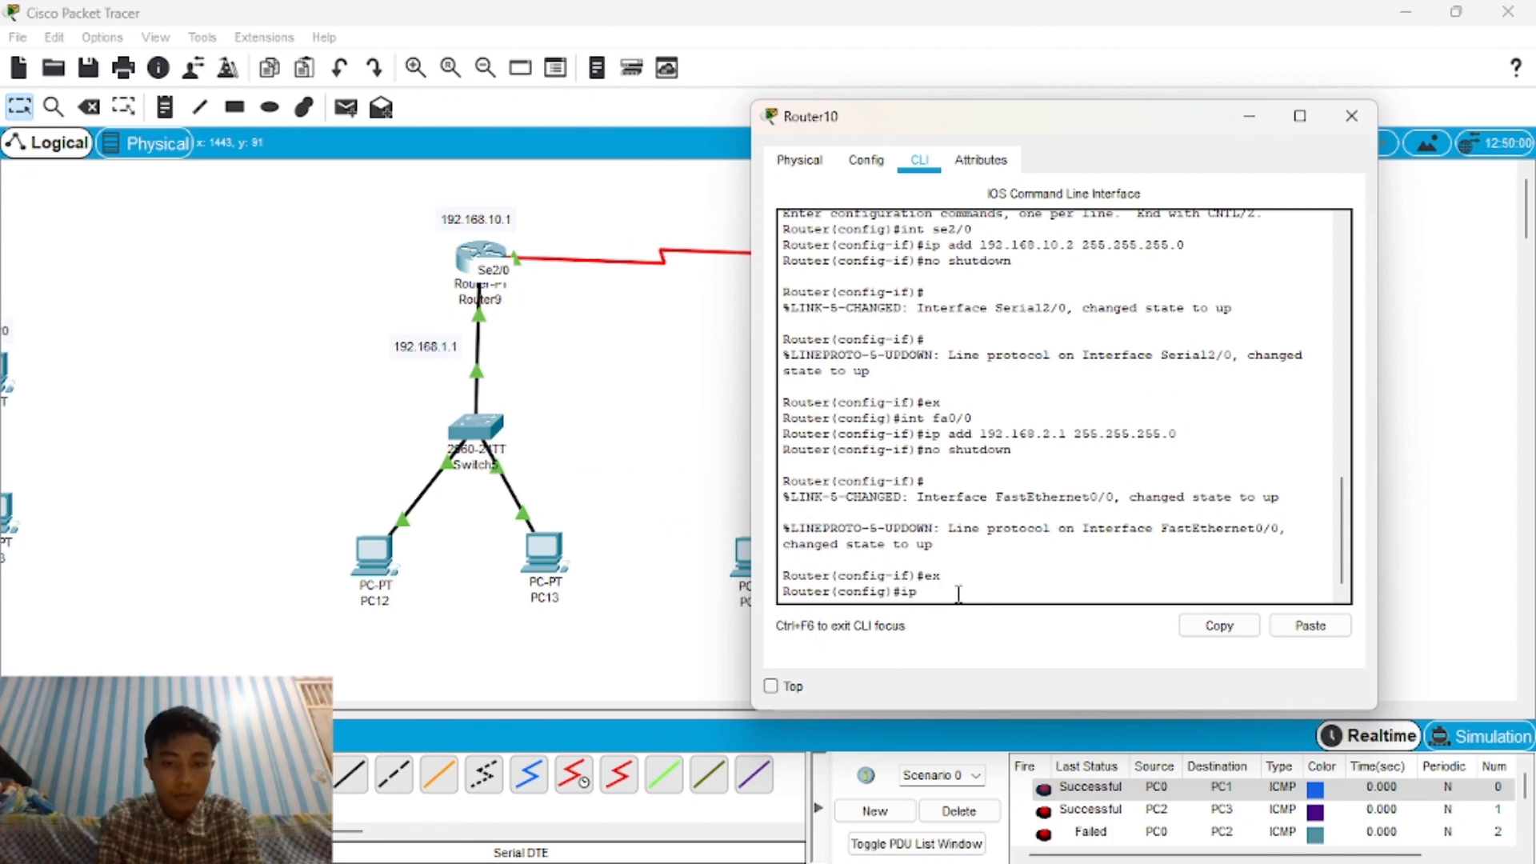
pyautogui.write(' route')
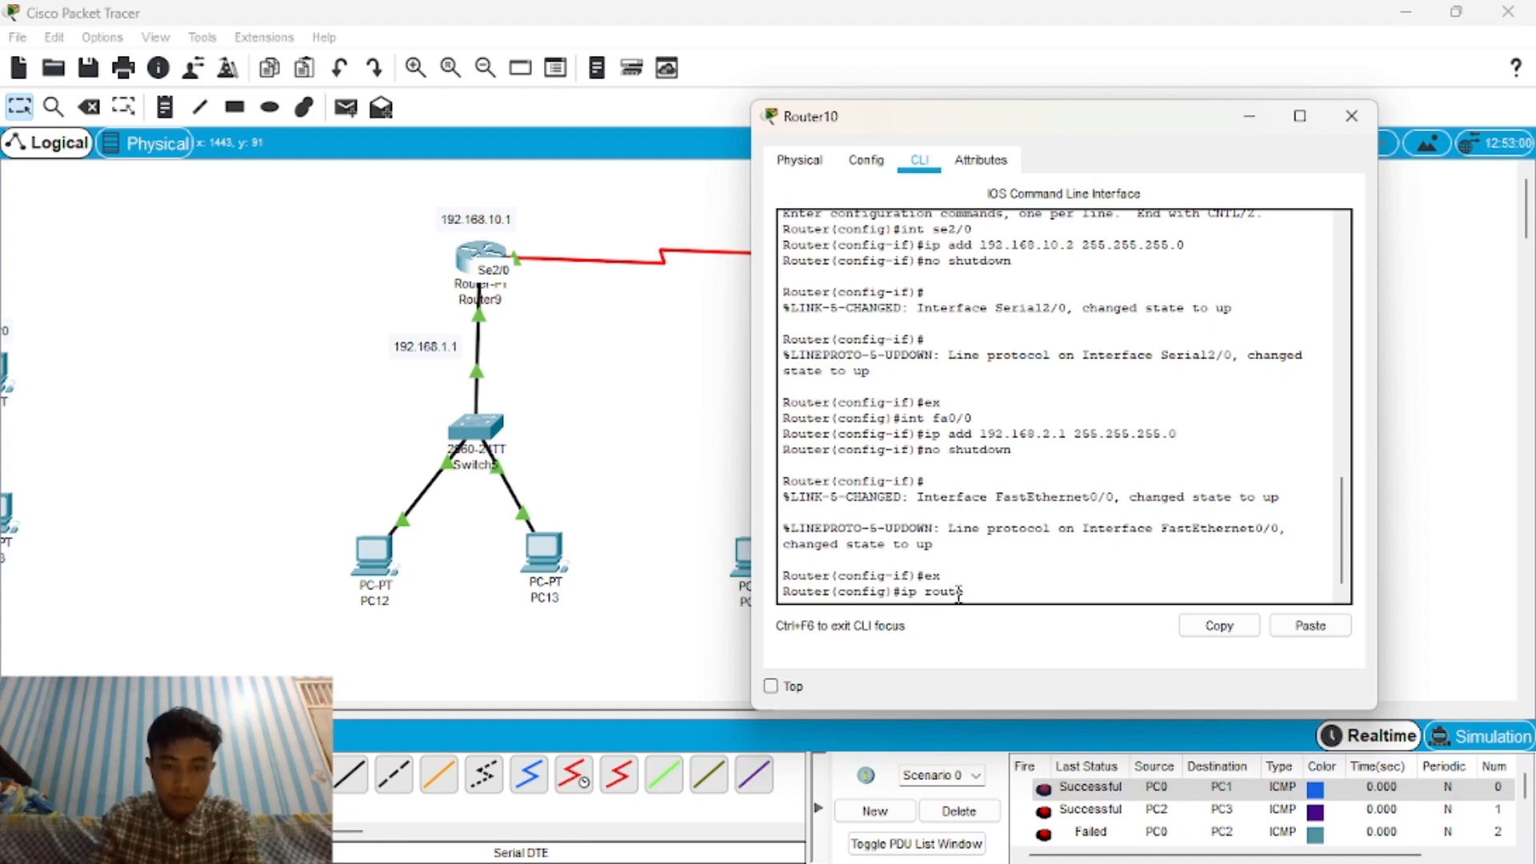
pyautogui.write(' 192.')
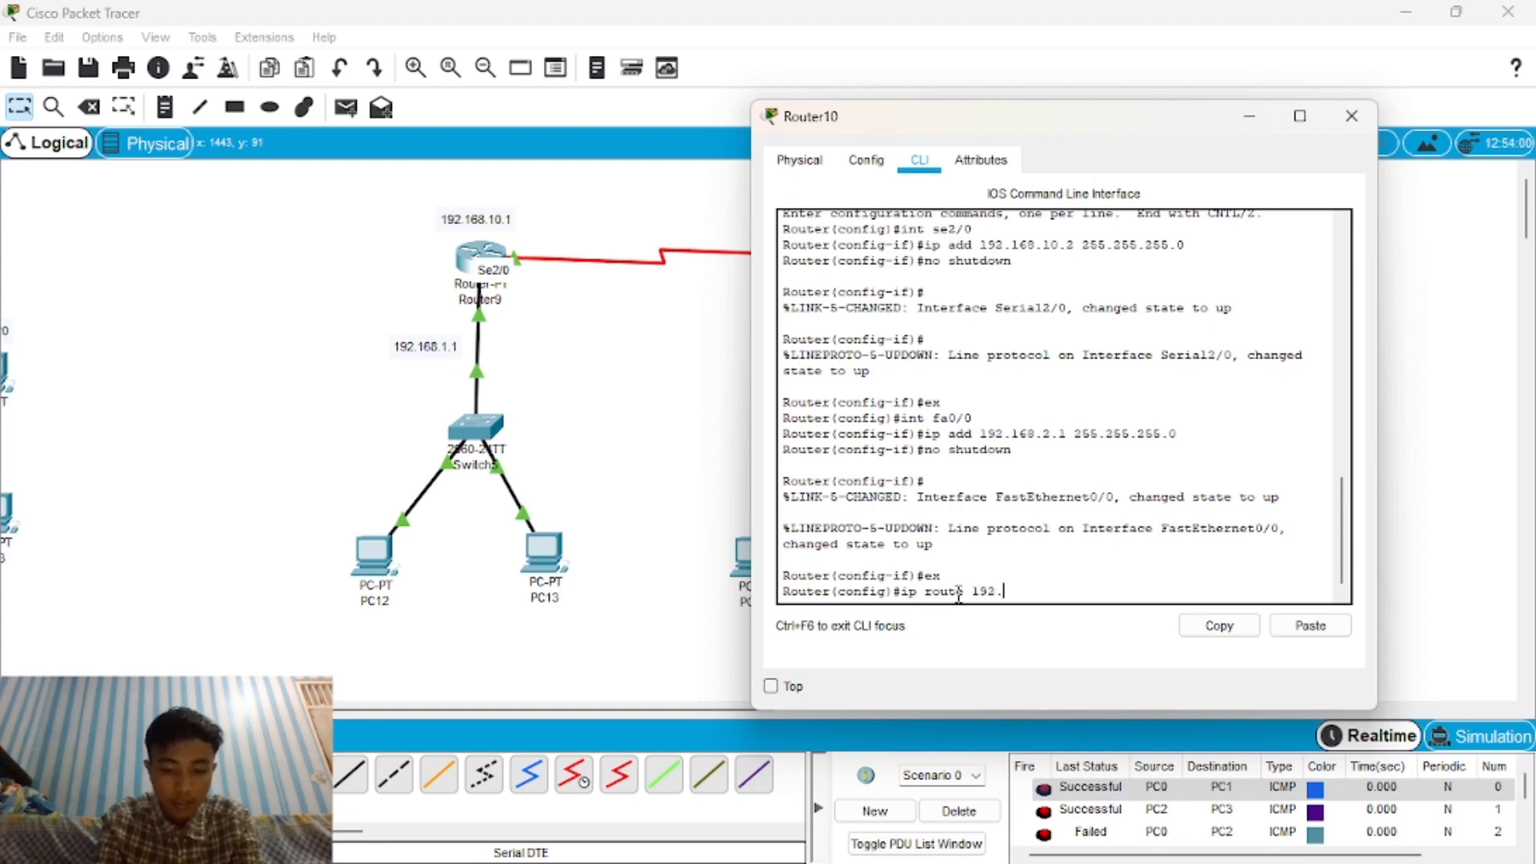
pyautogui.write('168')
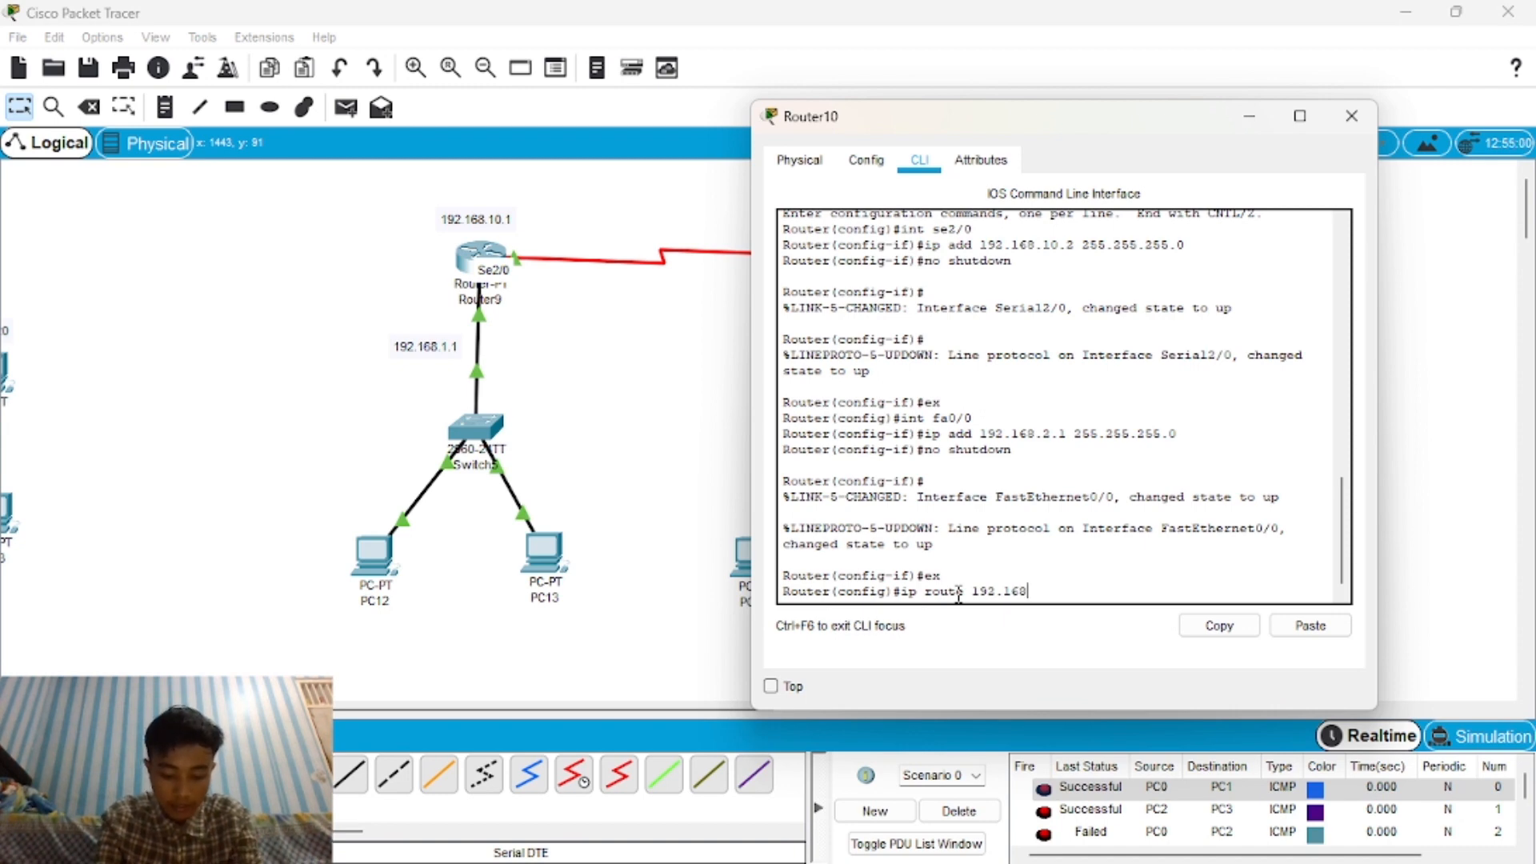
pyautogui.write('.1.')
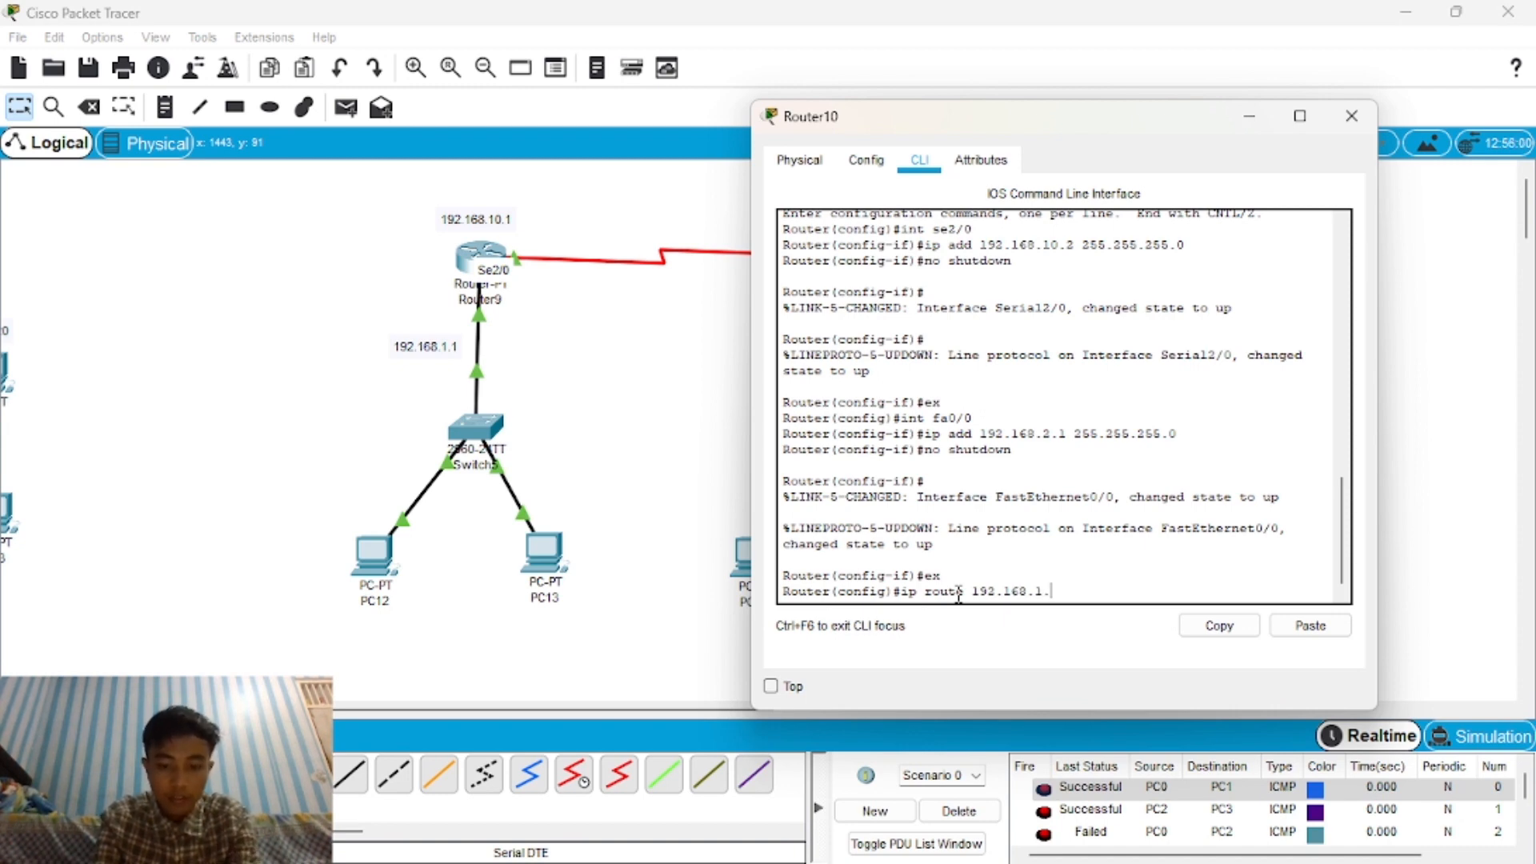
pyautogui.write('0 2555')
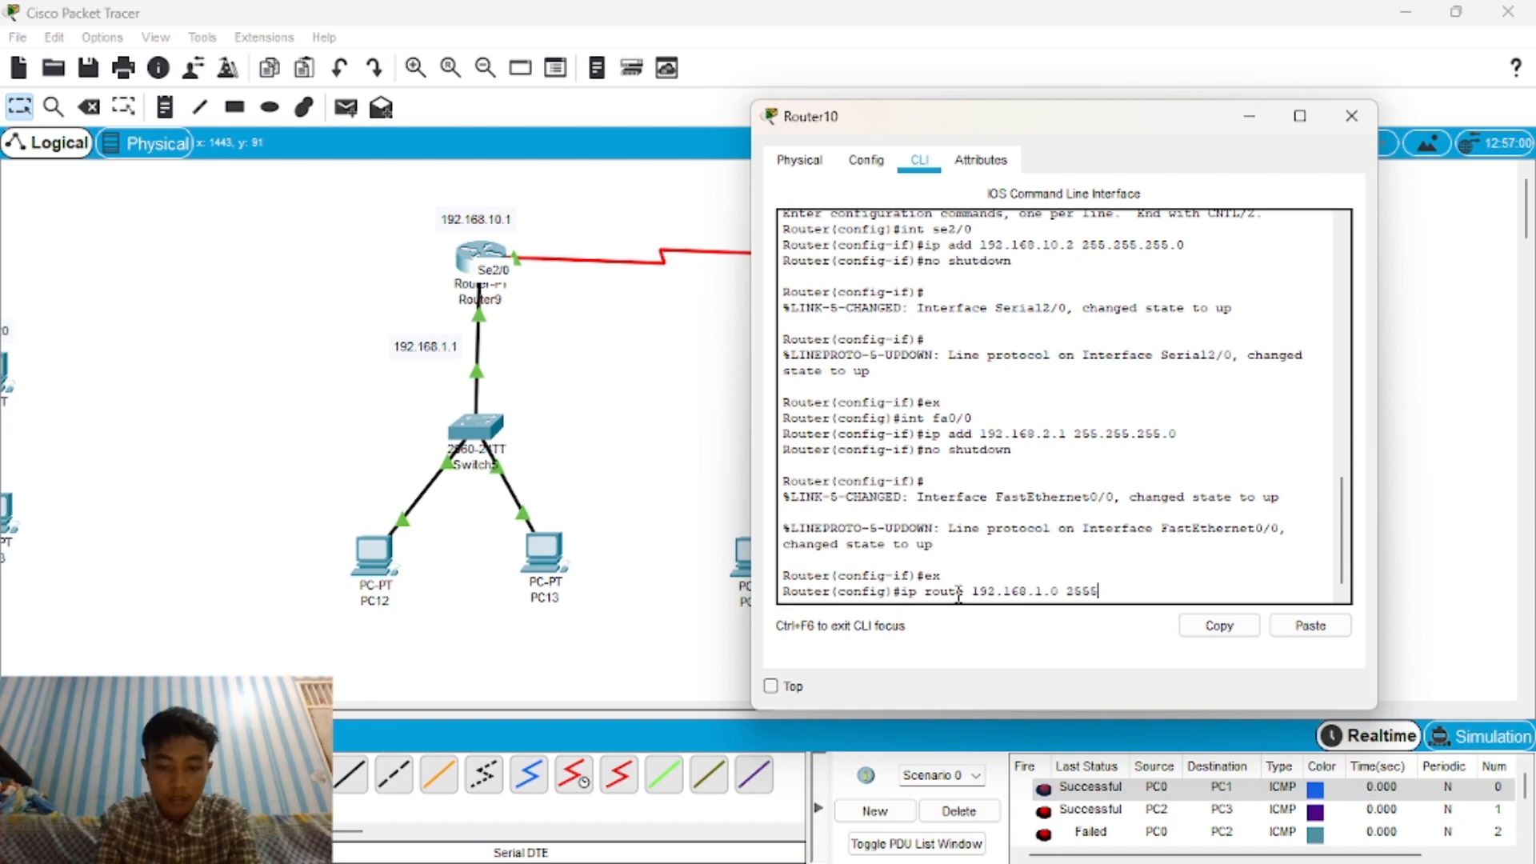
pyautogui.press('BackSpace')
pyautogui.write('.255.2')
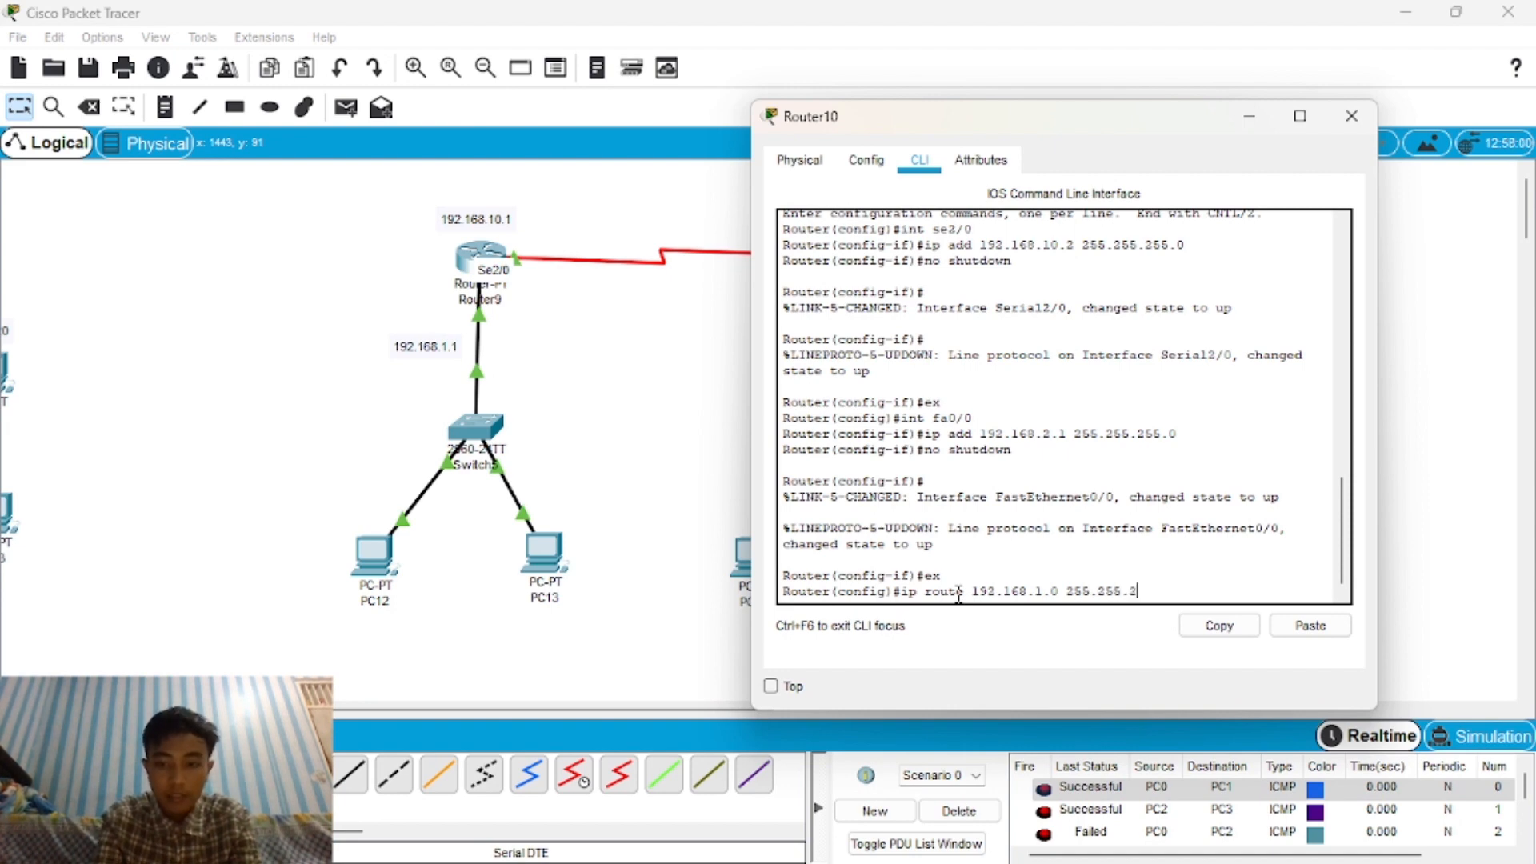
pyautogui.write('55.0')
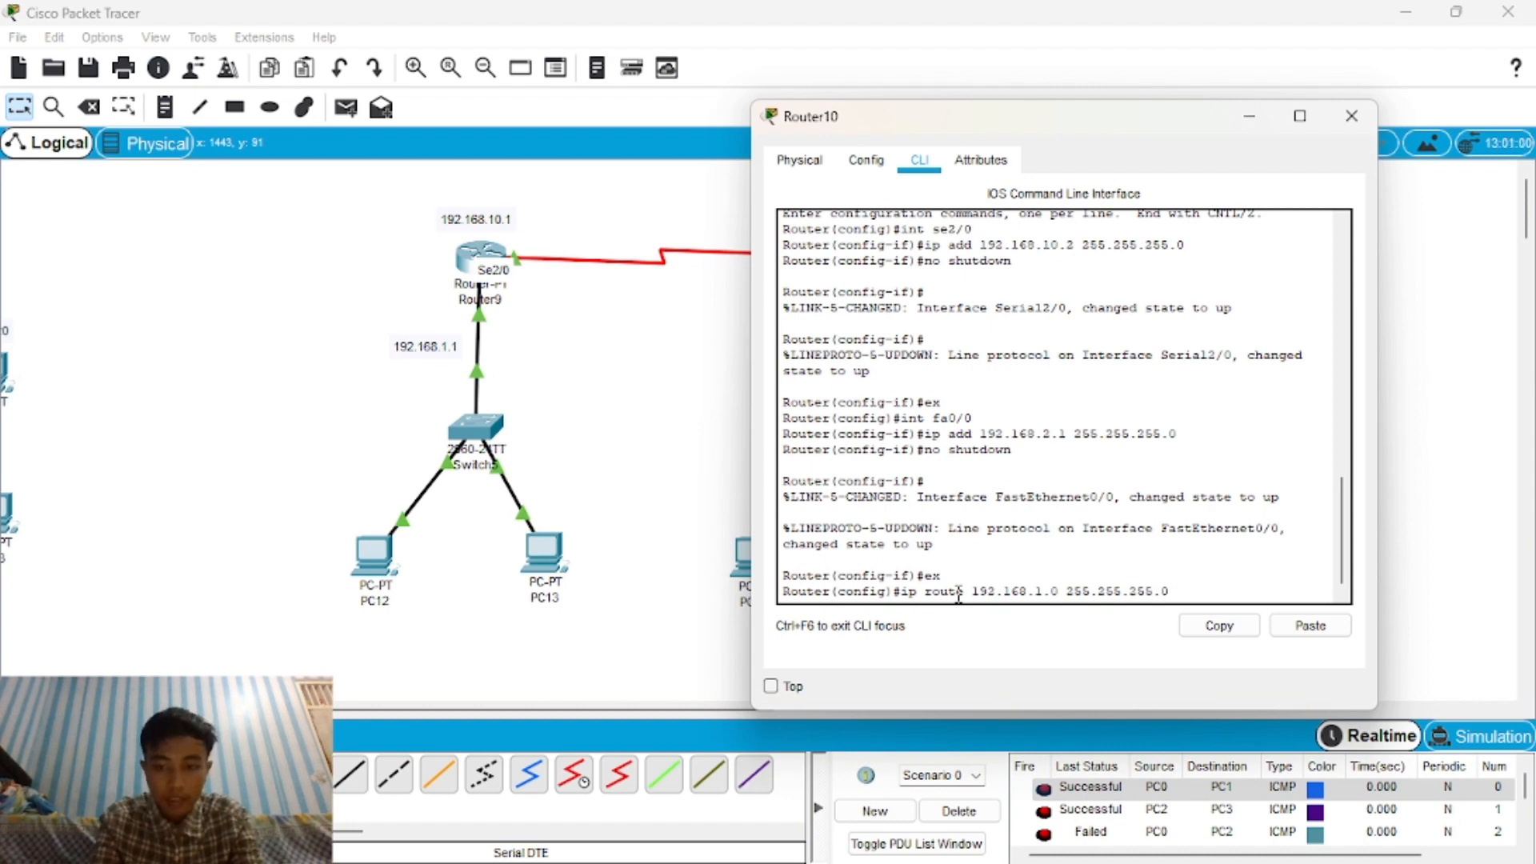
pyautogui.write(' 192.')
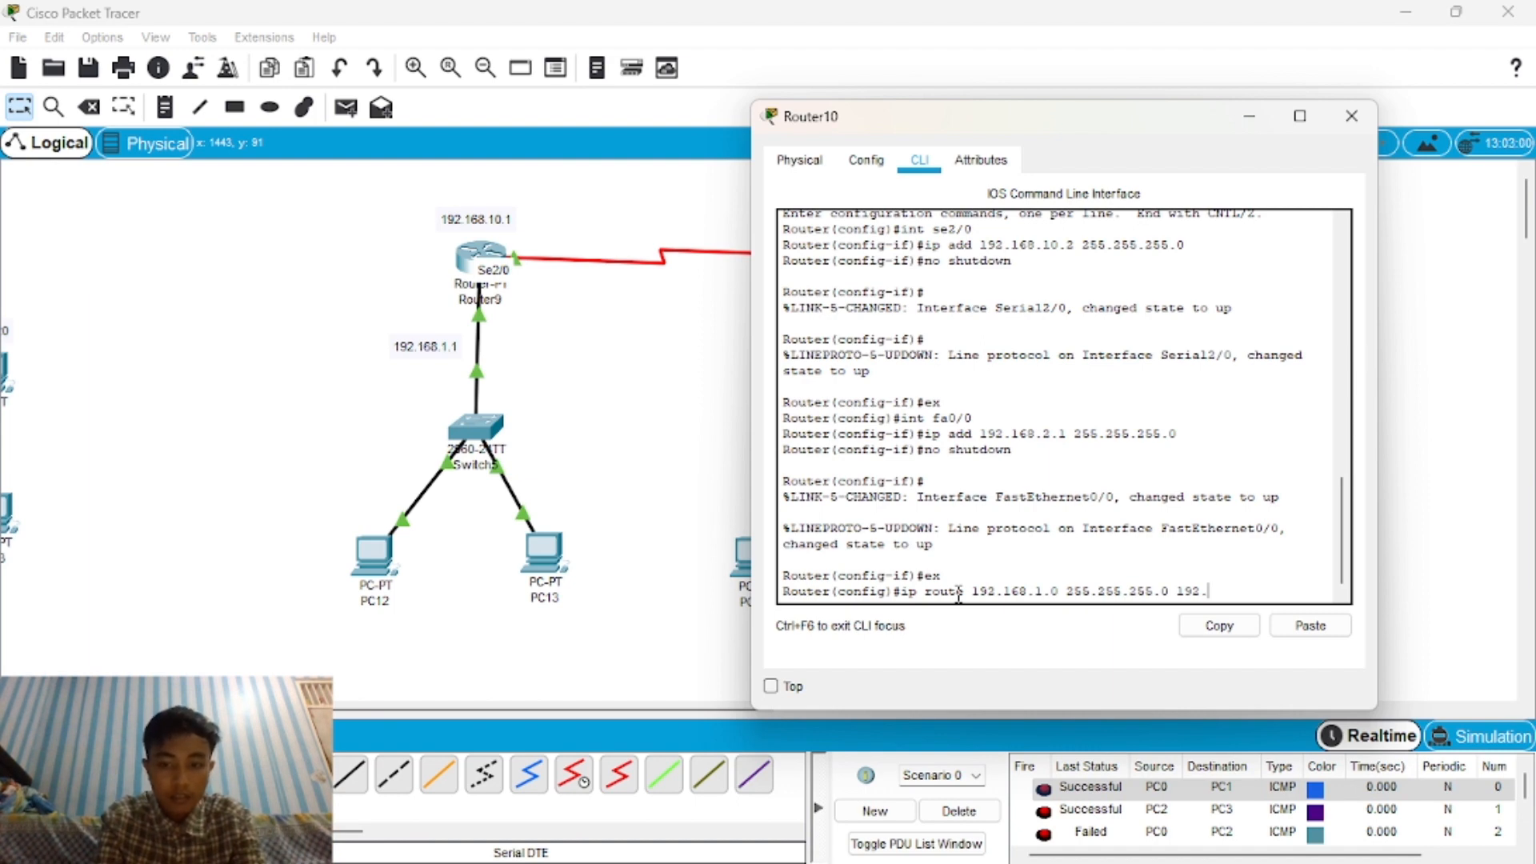
pyautogui.write('168.10.1')
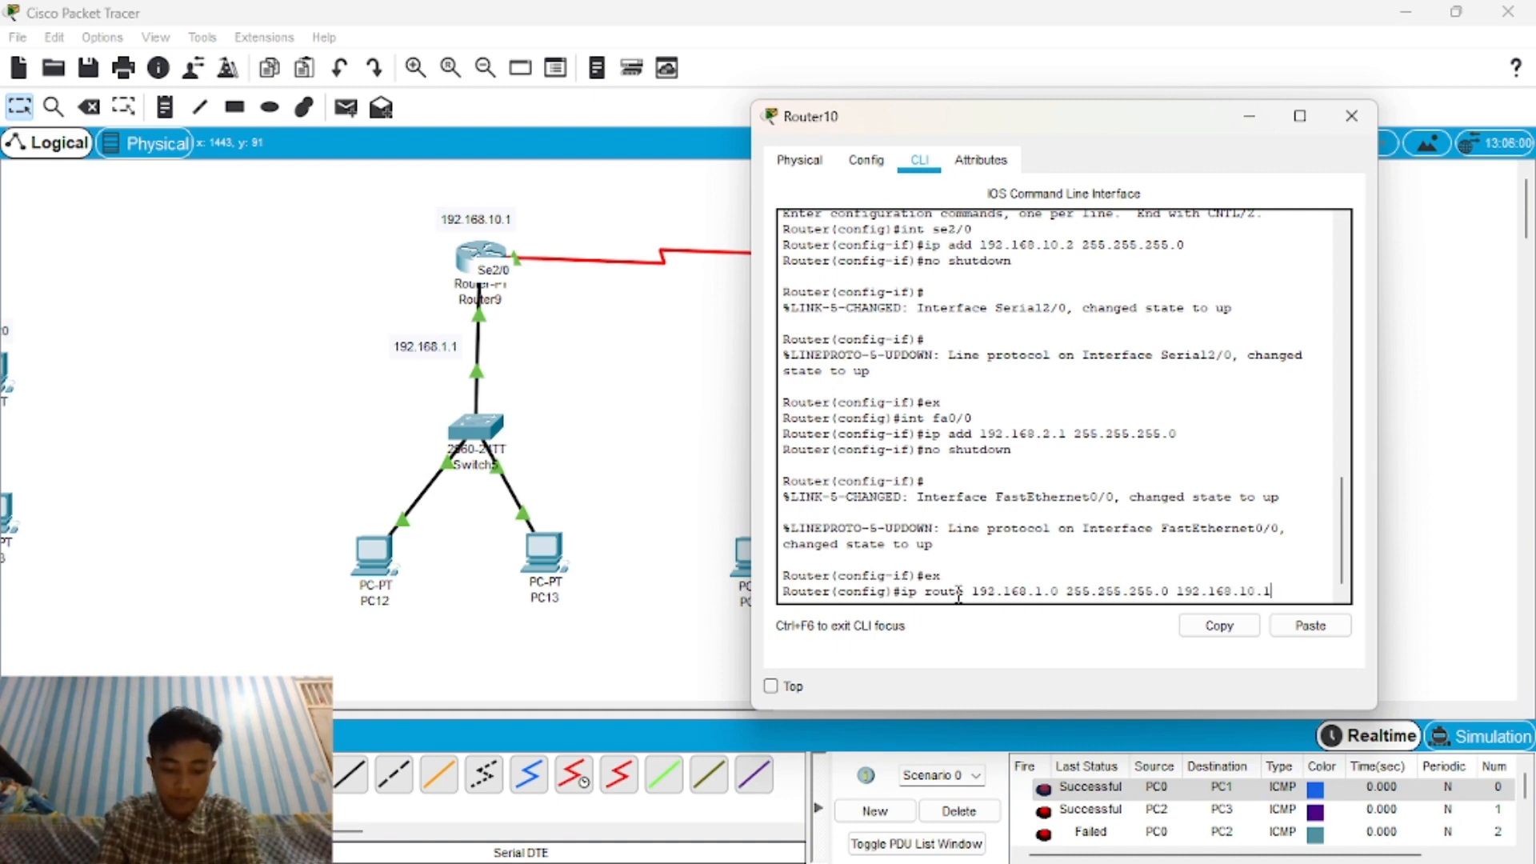
pyautogui.press('Return')
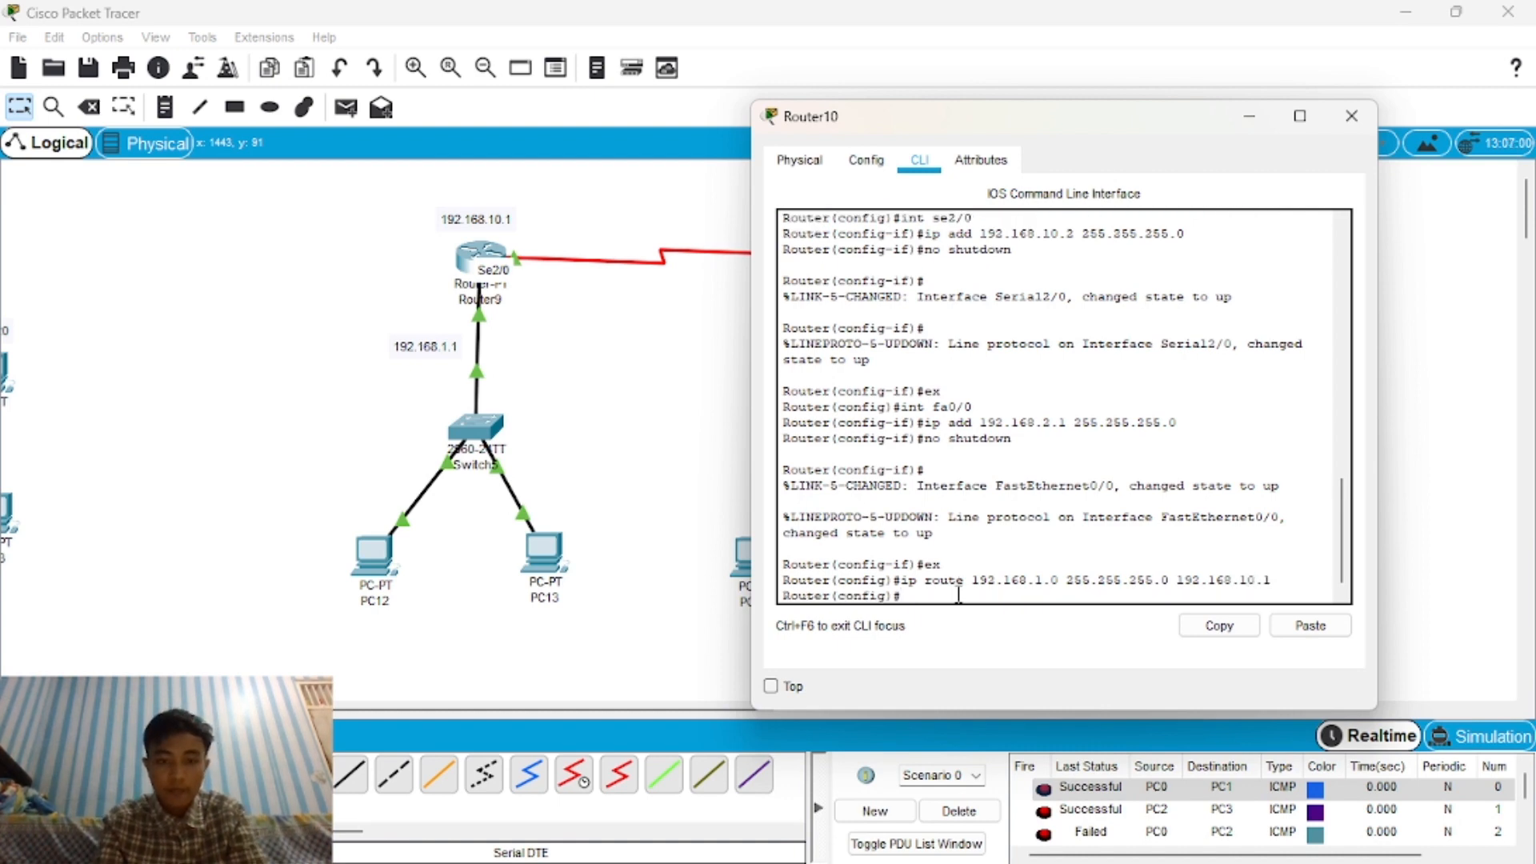
pyautogui.click(1351, 119)
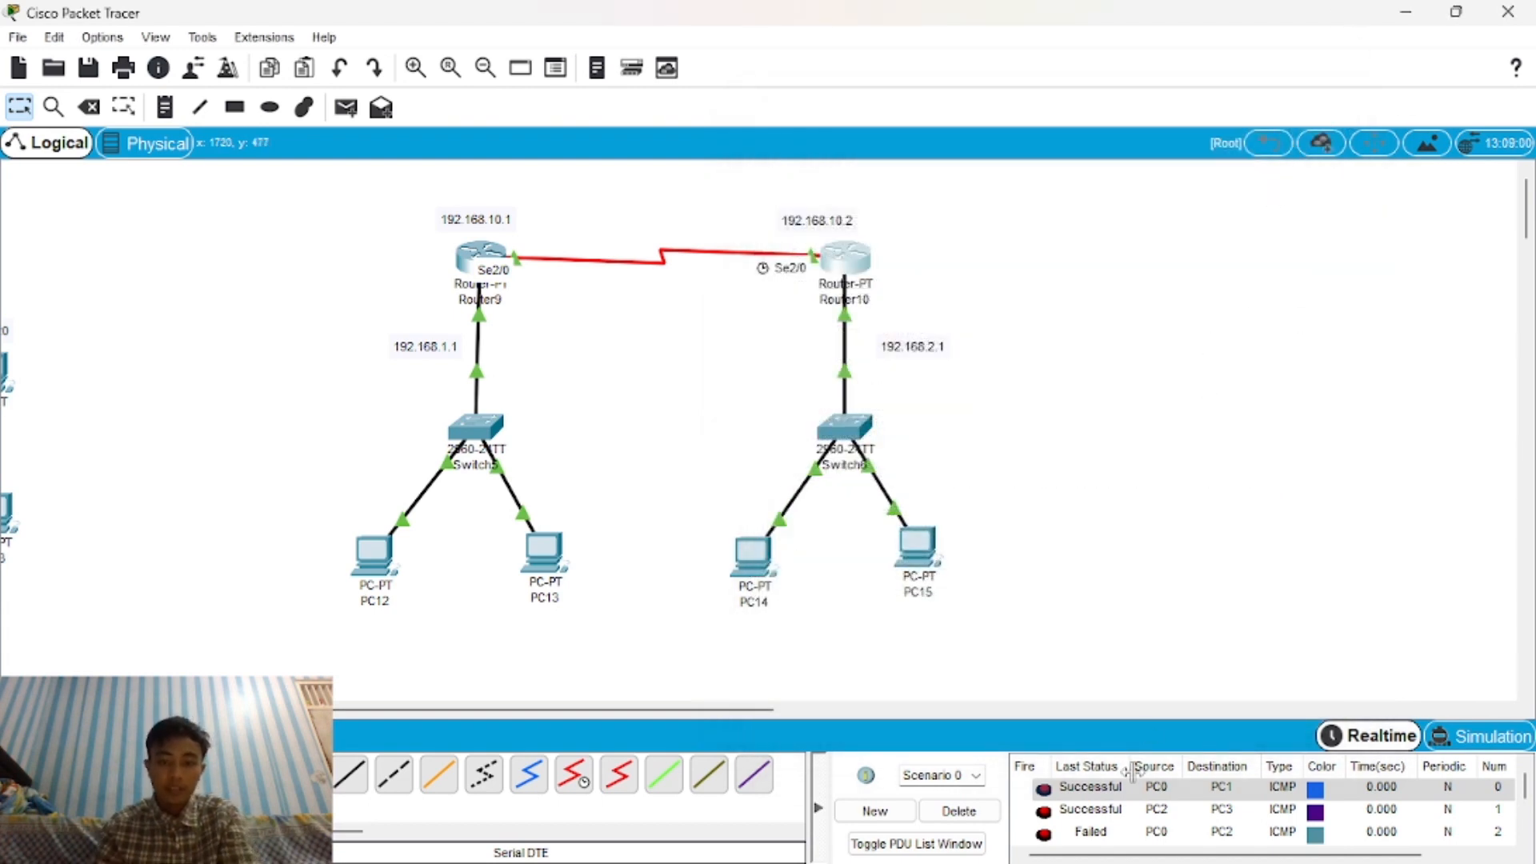
# Clear the old PDU list and test both local networks with simple PDUs from PC12 to PC13 and from PC14 to PC15.
pyautogui.click(958, 810)
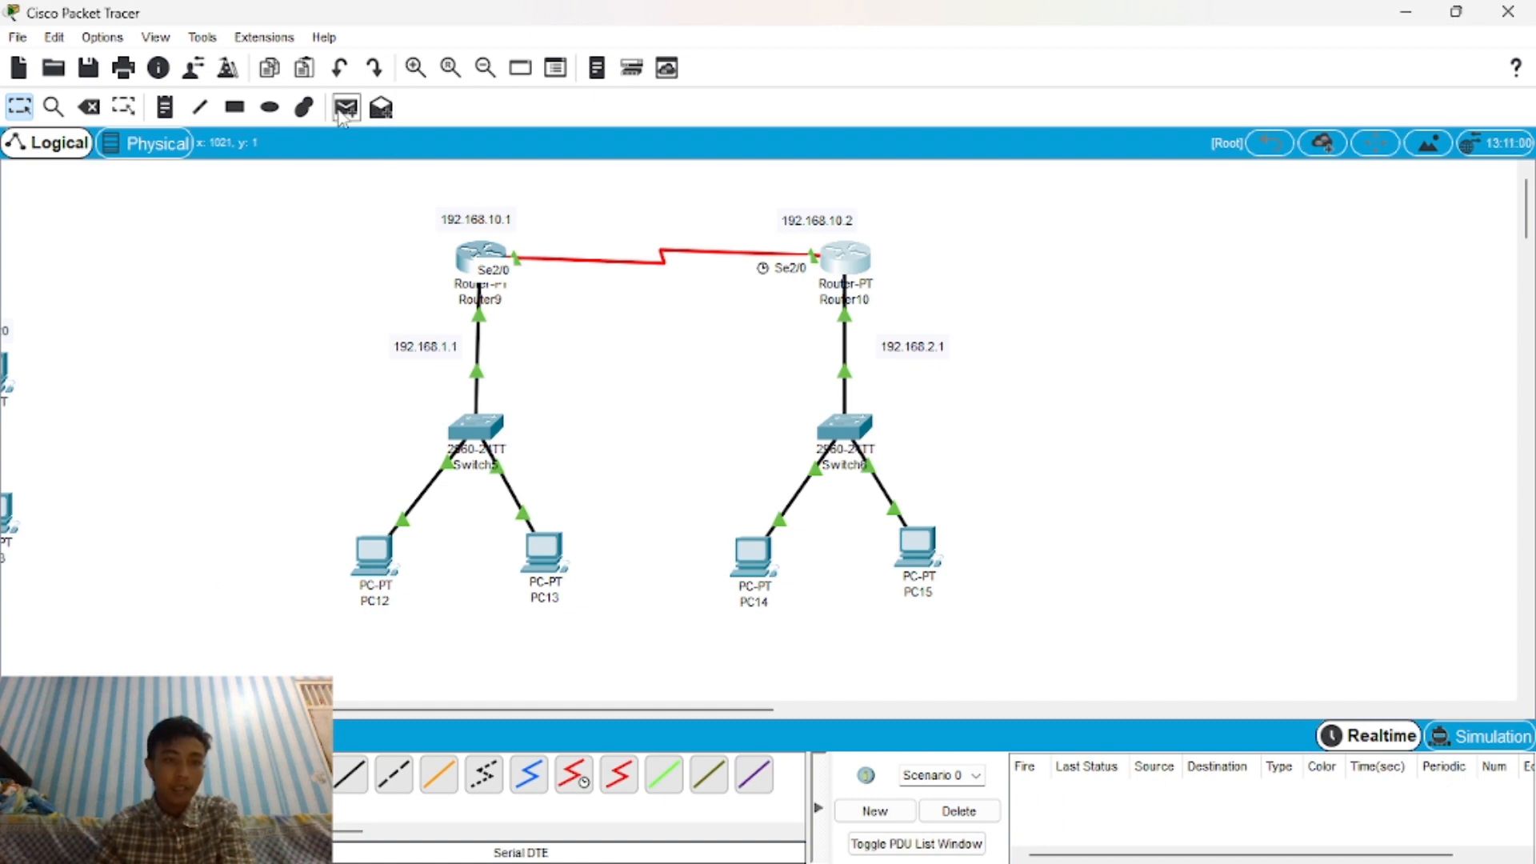
pyautogui.click(344, 113)
pyautogui.click(382, 564)
pyautogui.click(550, 562)
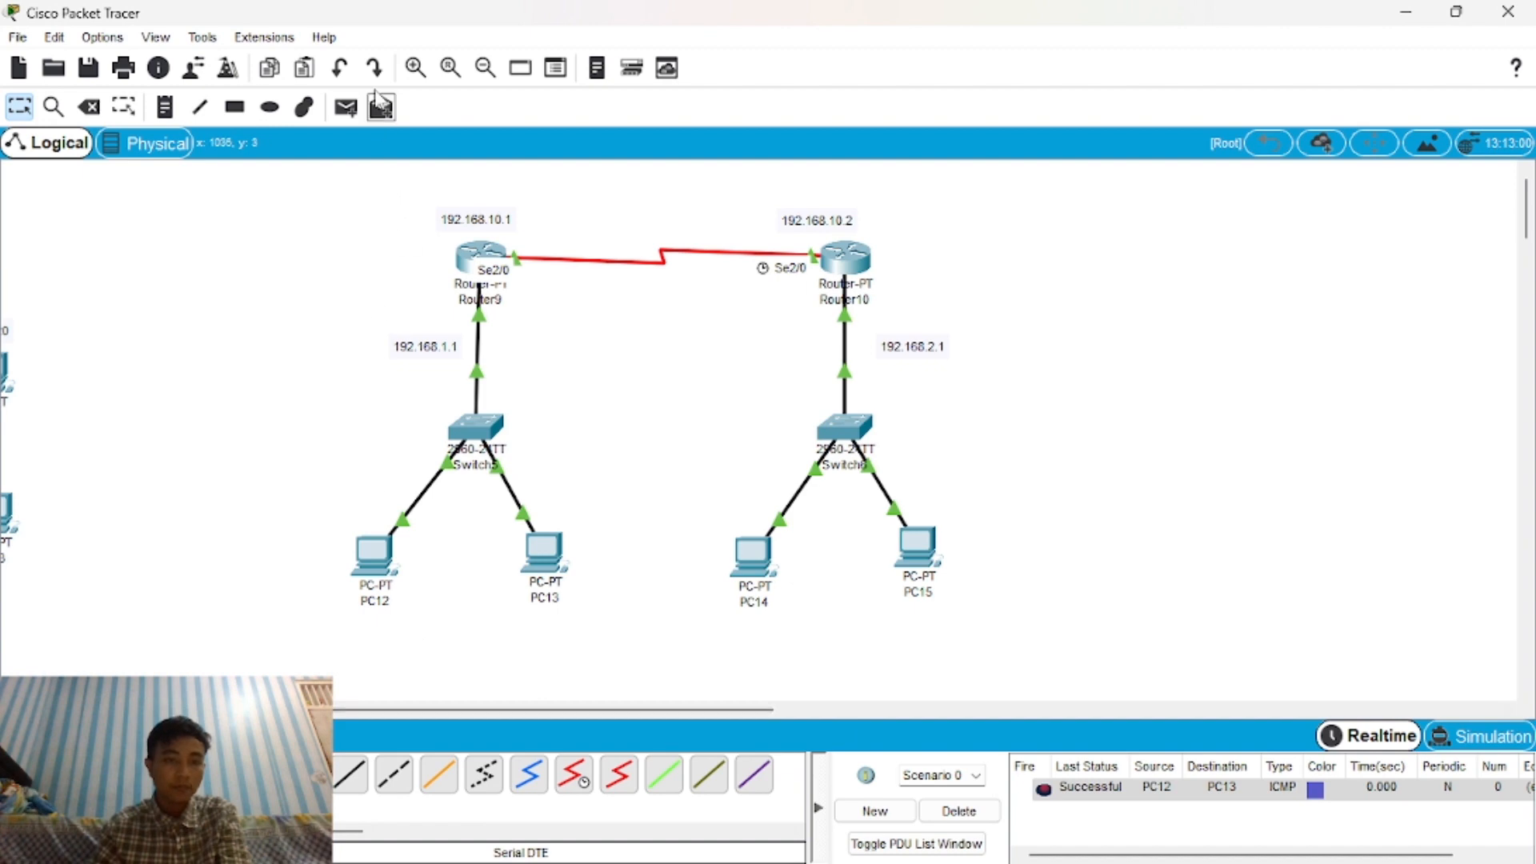
pyautogui.click(345, 106)
pyautogui.click(750, 563)
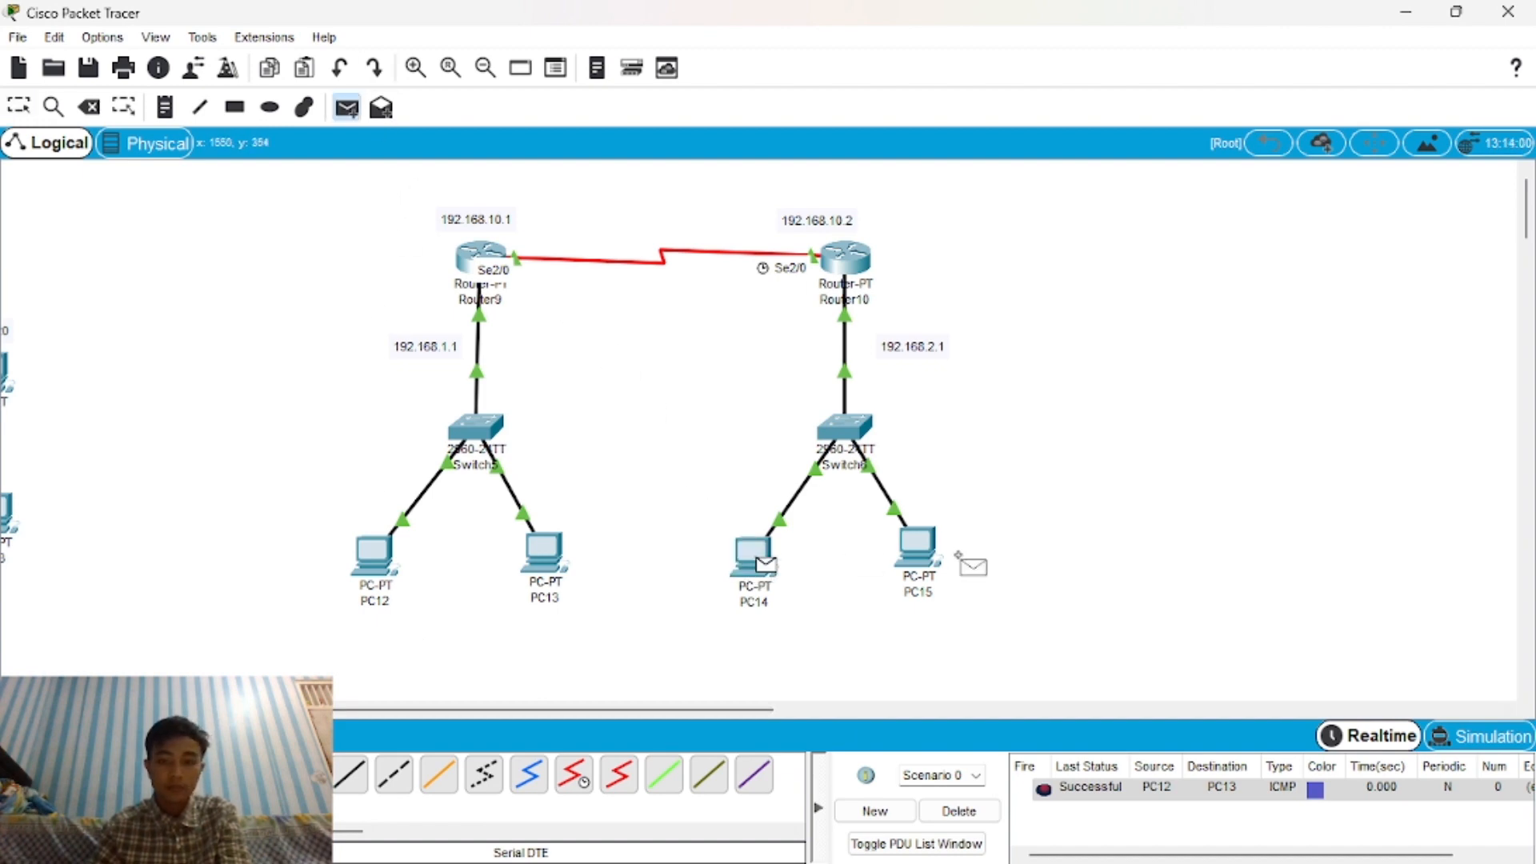
pyautogui.click(920, 552)
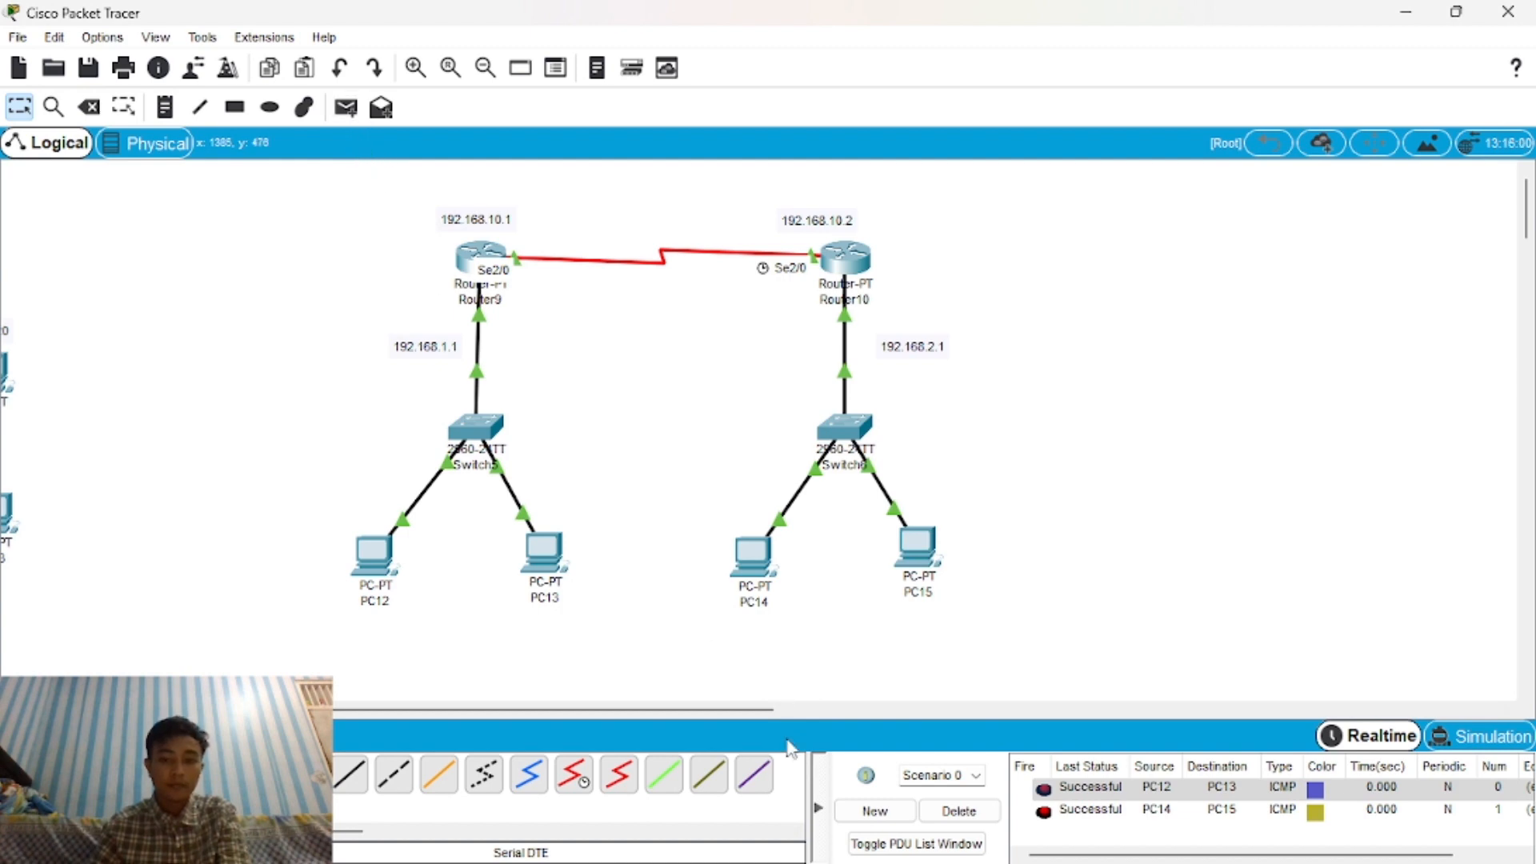
# Clear the PDU list and test the serial link with a simple PDU from Router9 to Router10.
pyautogui.click(959, 811)
pyautogui.click(346, 106)
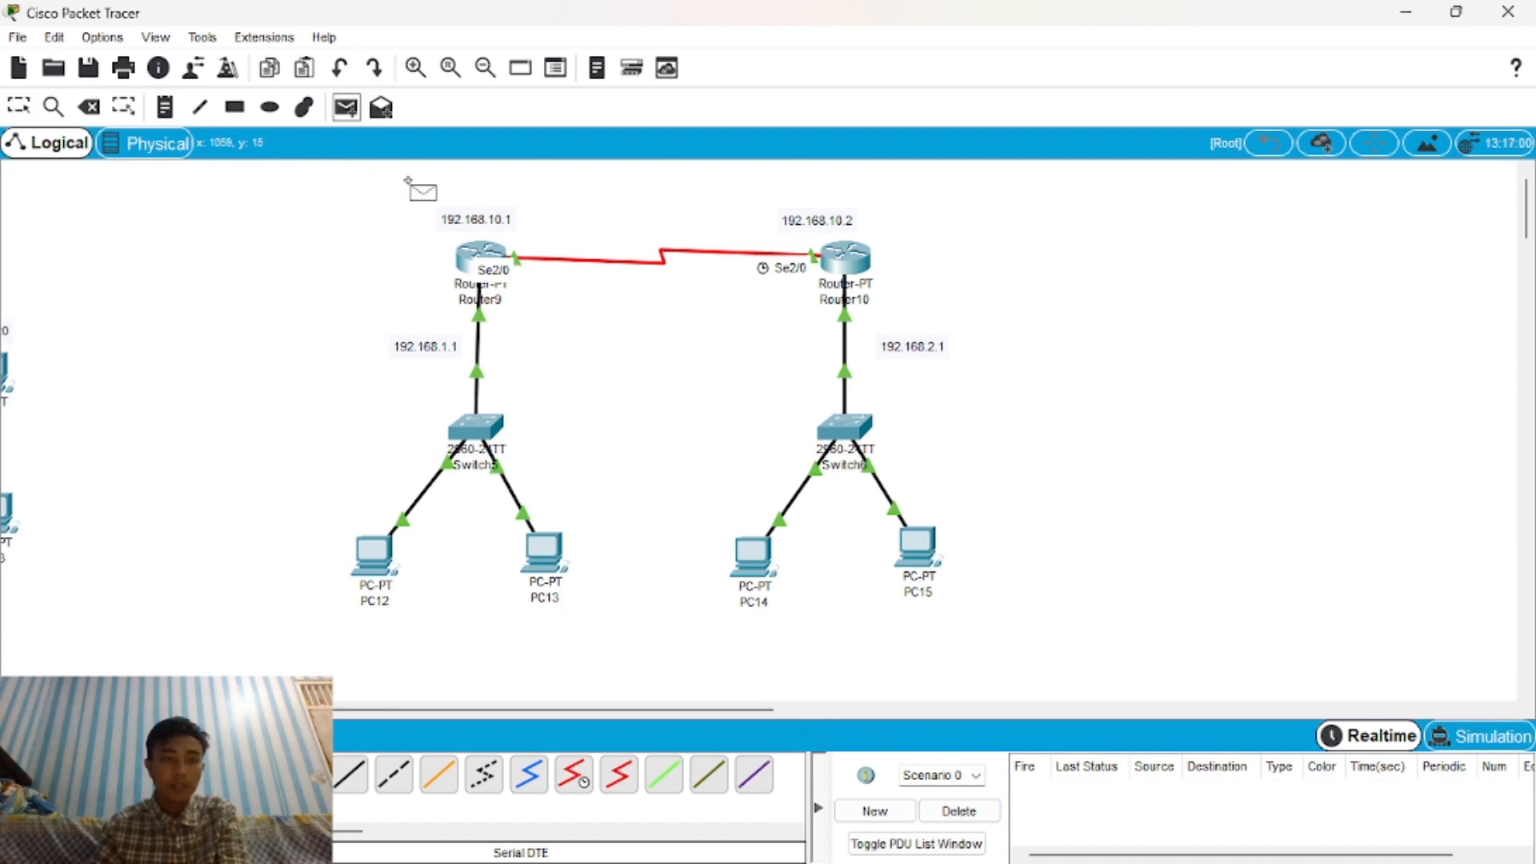
pyautogui.click(504, 262)
pyautogui.click(846, 264)
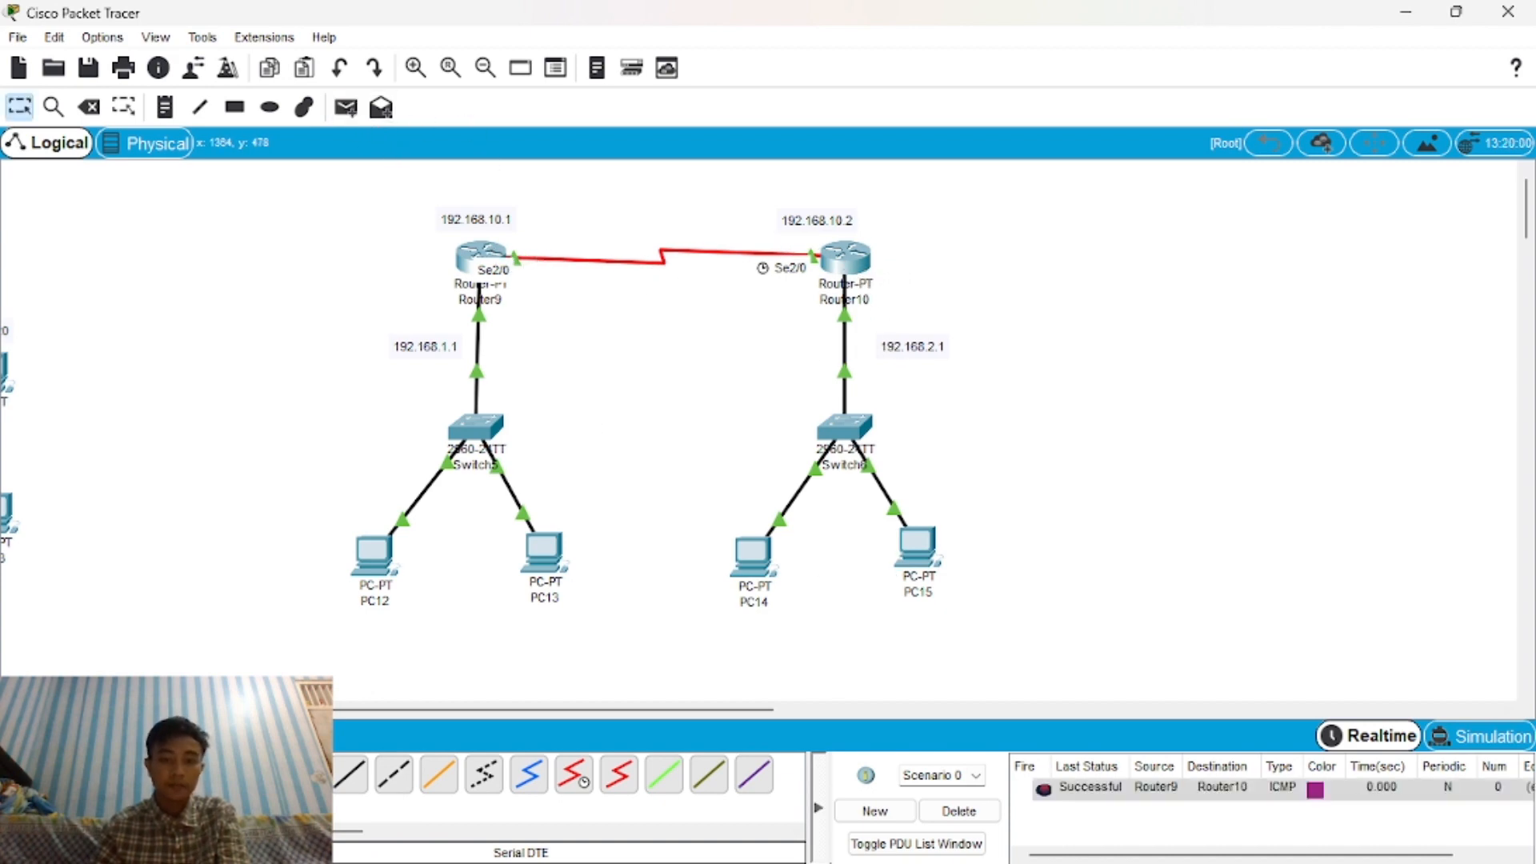
# Clear the PDU list and send a simple PDU from PC13 to PC14 twice to test connectivity between the networks.
pyautogui.click(959, 809)
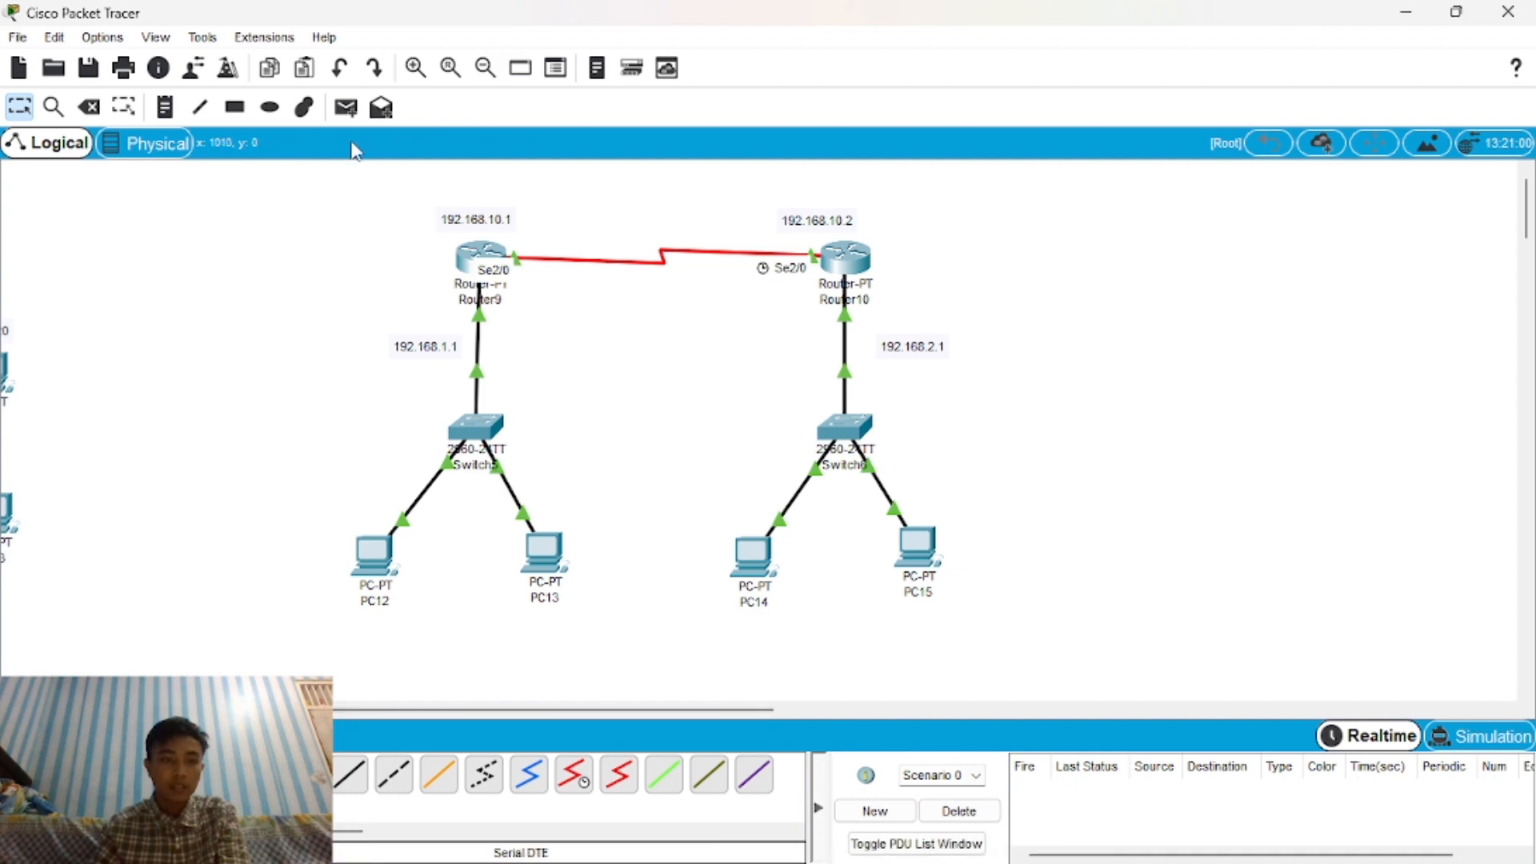
pyautogui.click(346, 107)
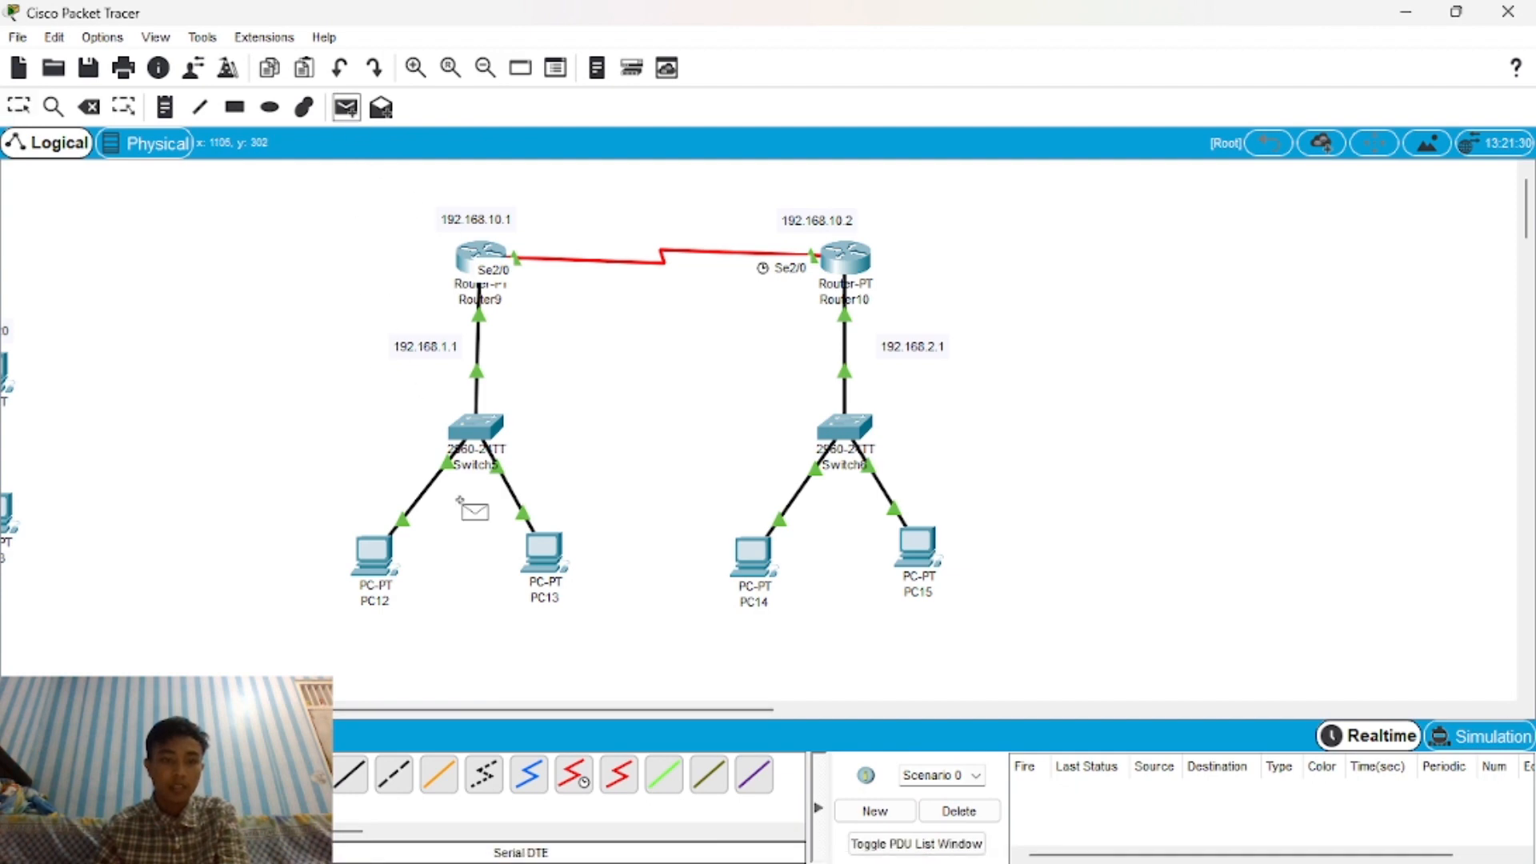
pyautogui.click(543, 554)
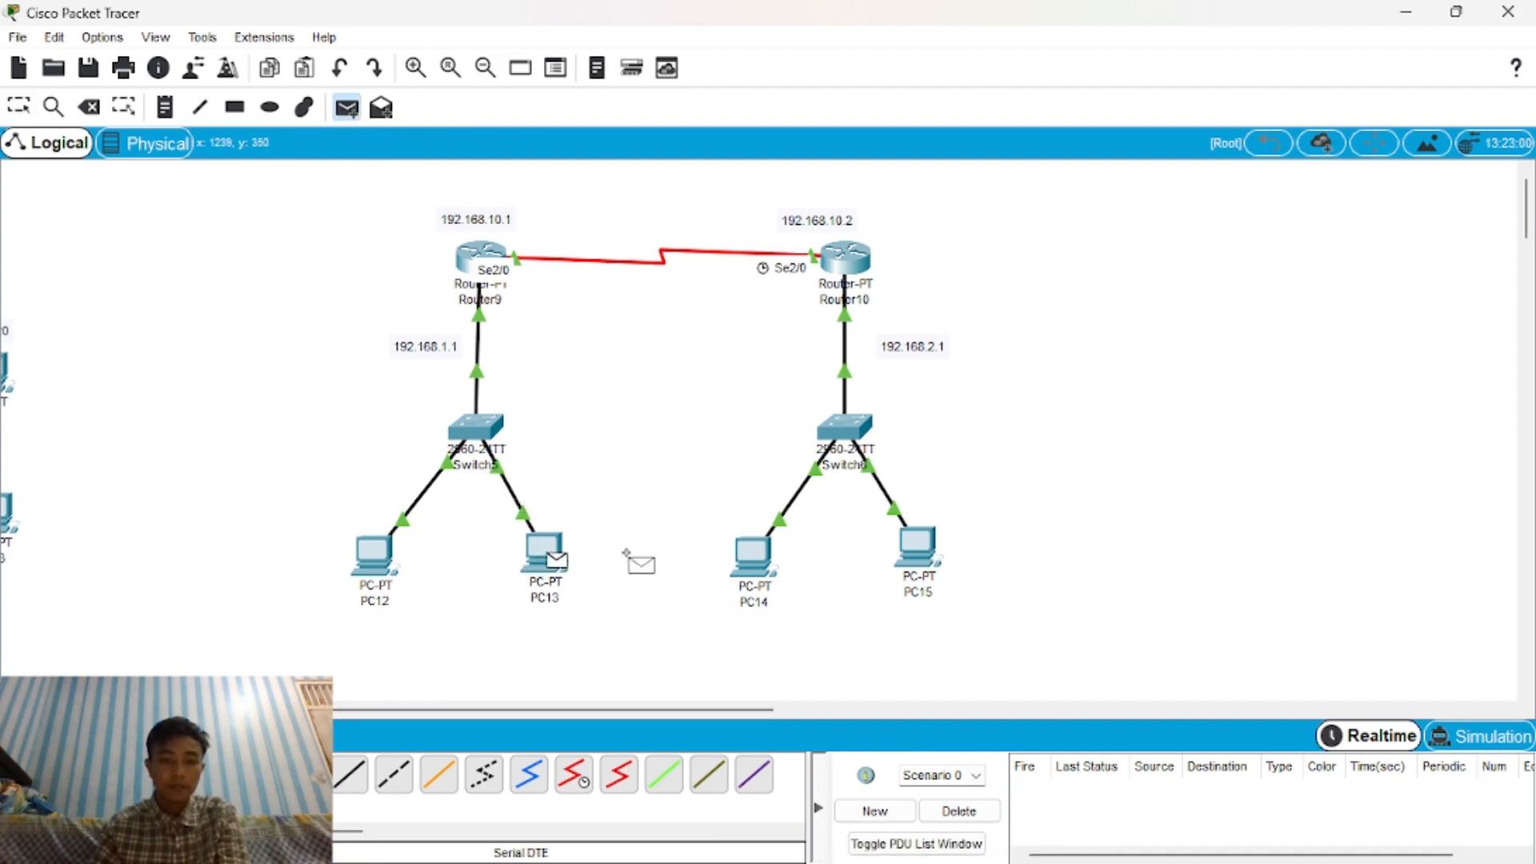
pyautogui.click(756, 579)
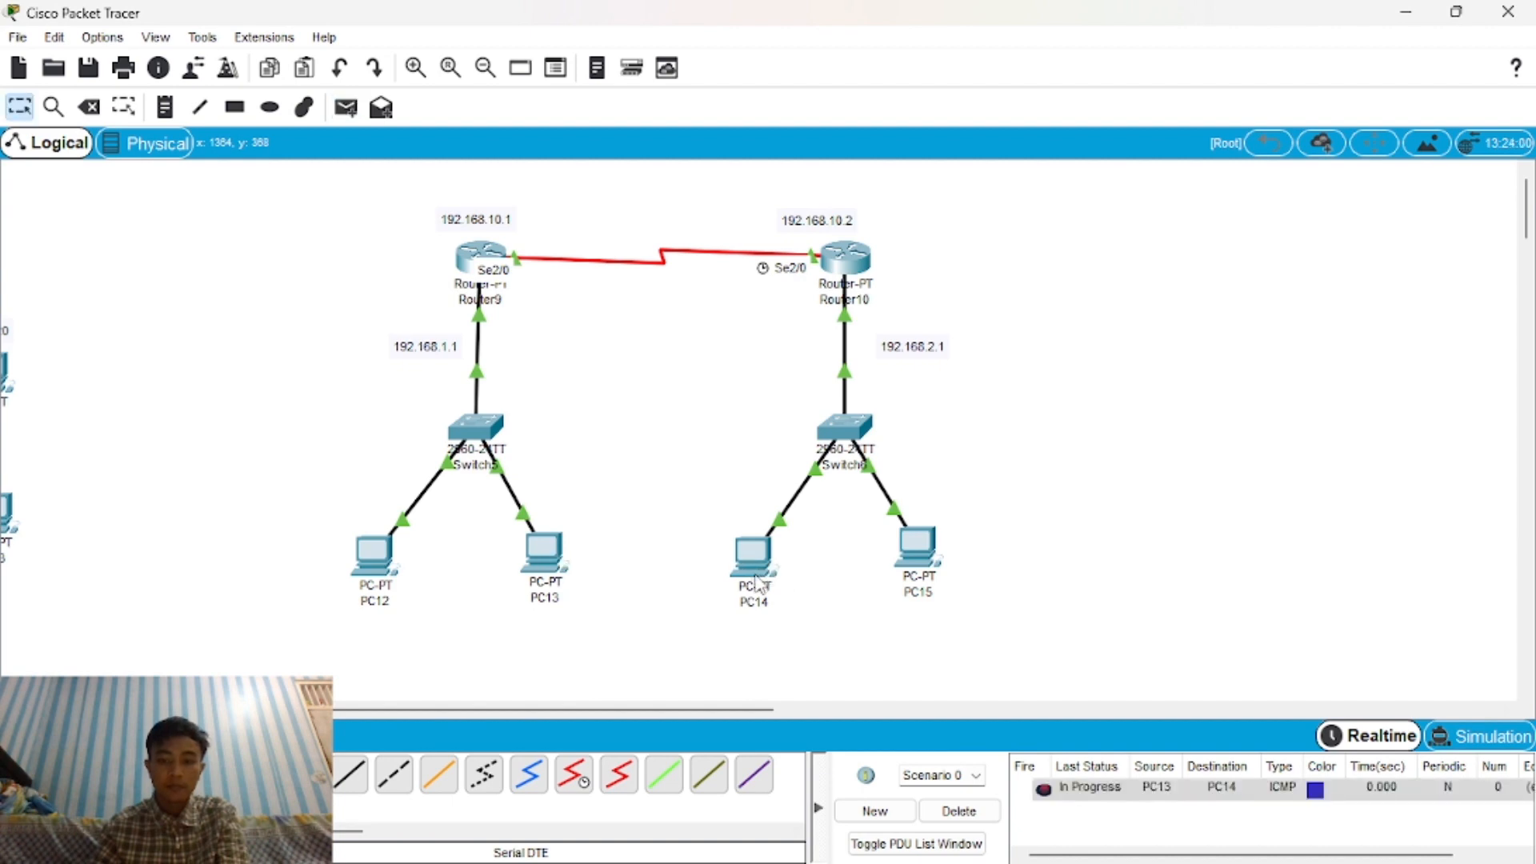
pyautogui.click(345, 107)
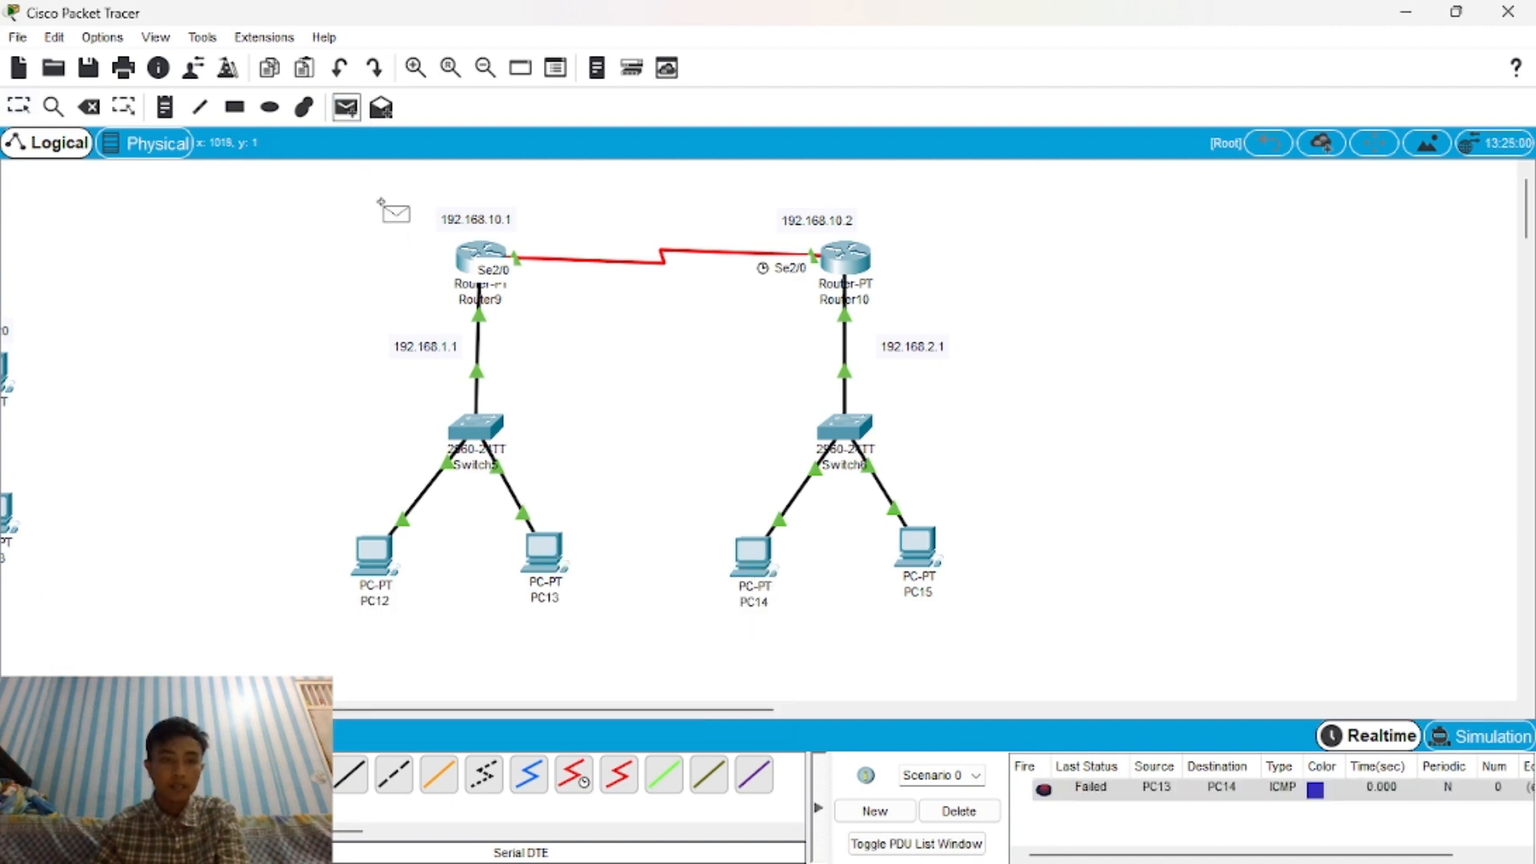
pyautogui.click(544, 548)
pyautogui.click(750, 555)
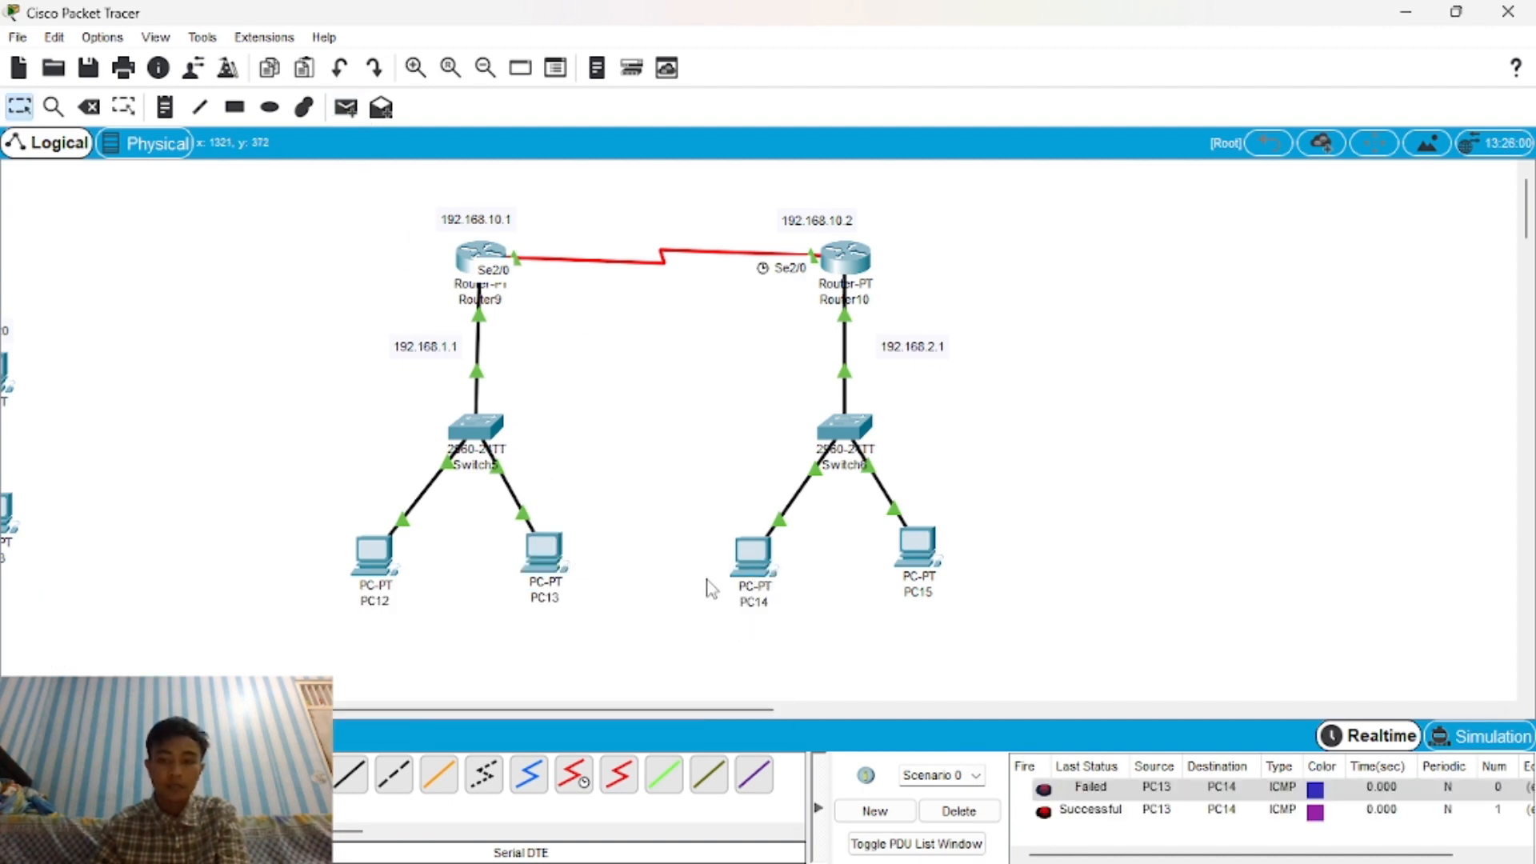
# Clear the PDU list and test connectivity with a simple PDU from PC12 to PC14.
pyautogui.click(959, 810)
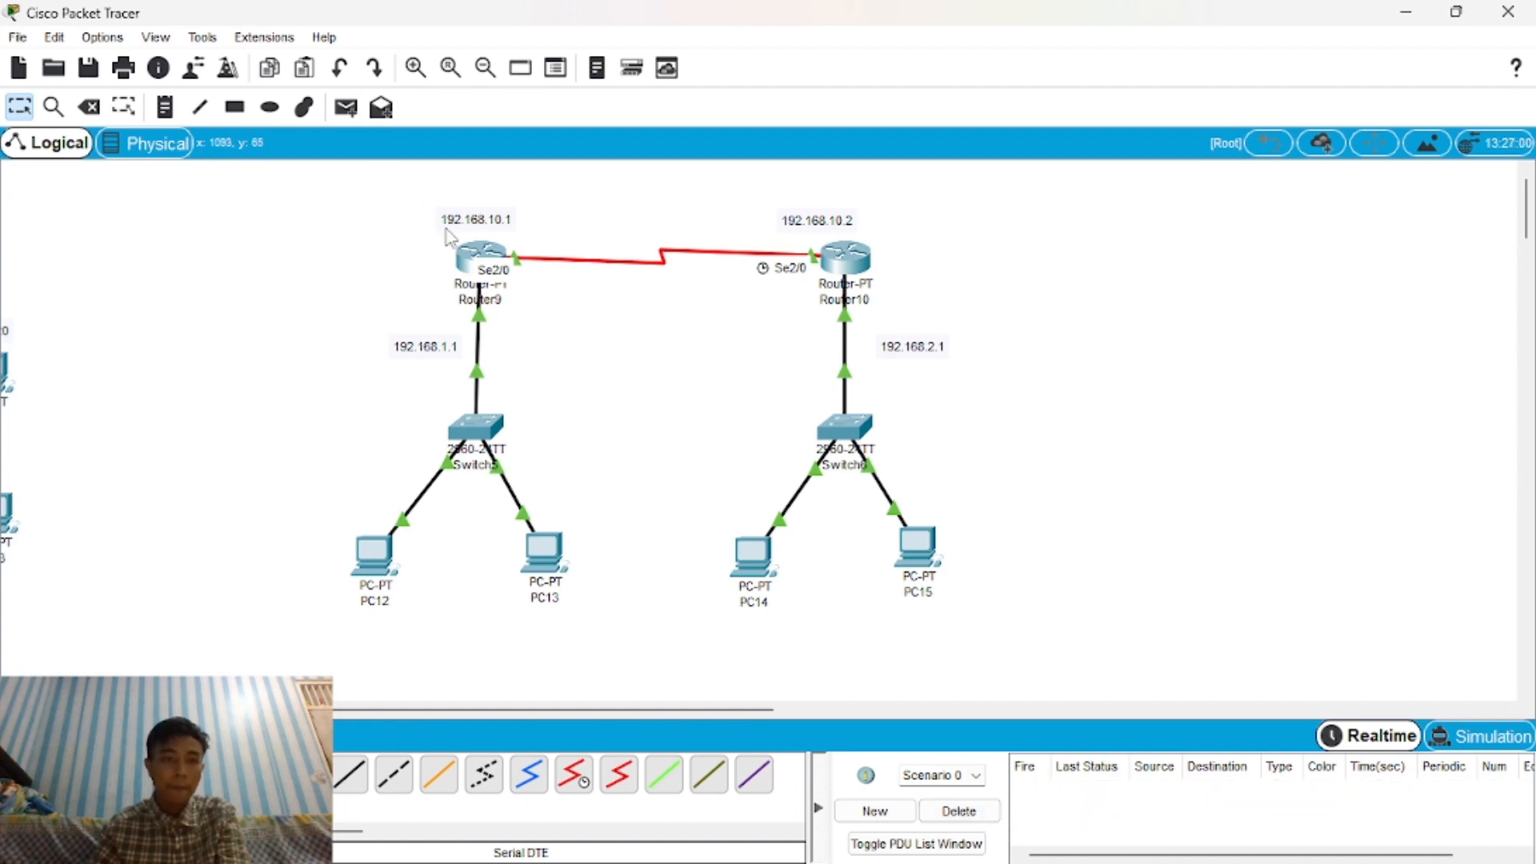
pyautogui.click(346, 112)
pyautogui.click(374, 560)
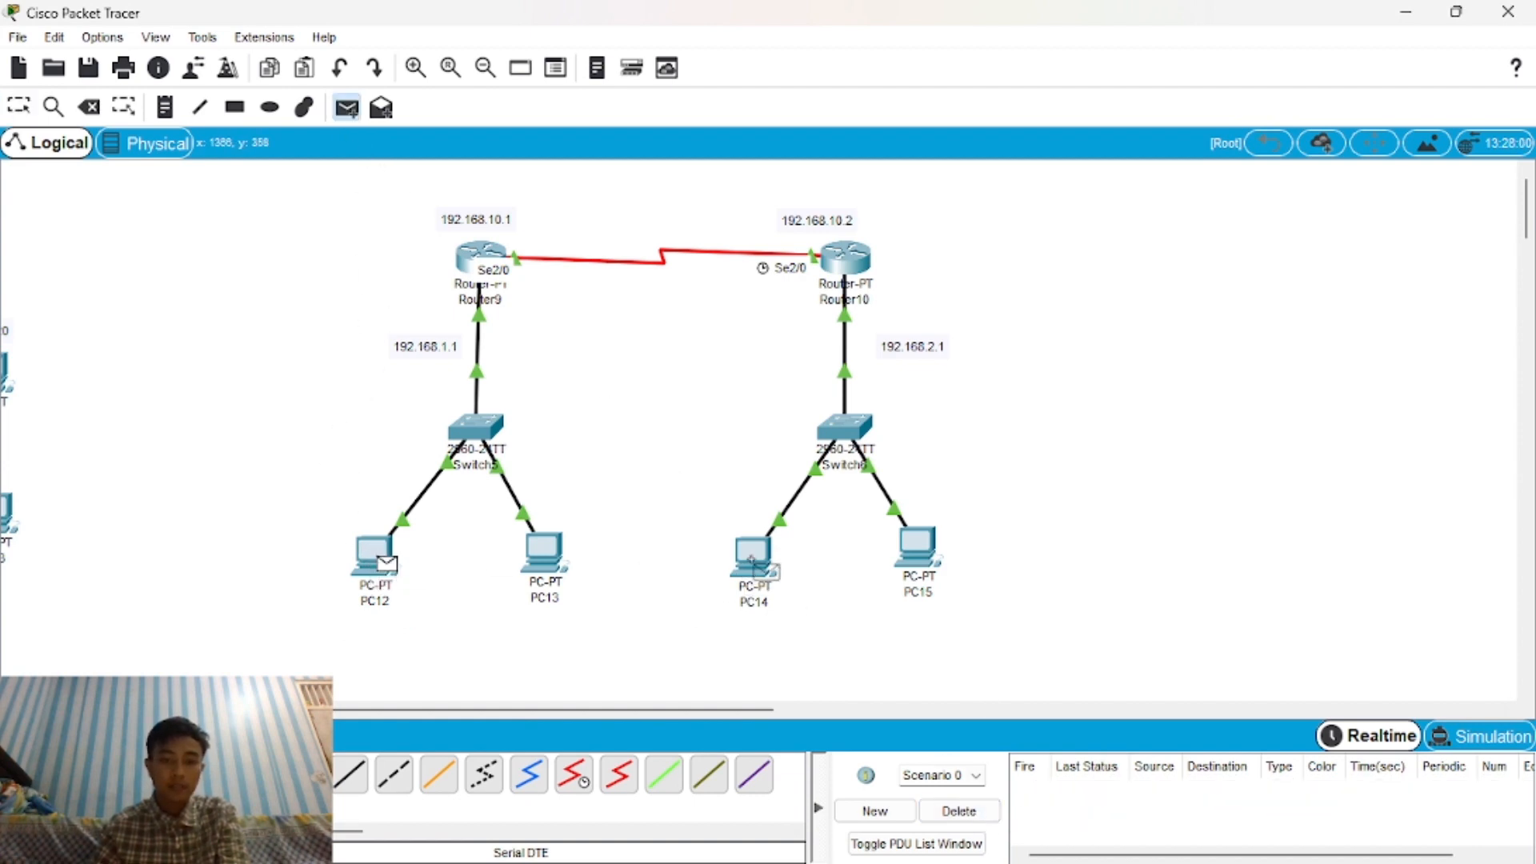
pyautogui.click(756, 560)
# Send a simple PDU from PC13 to PC15 twice to test connectivity between the two PCs.
pyautogui.click(345, 107)
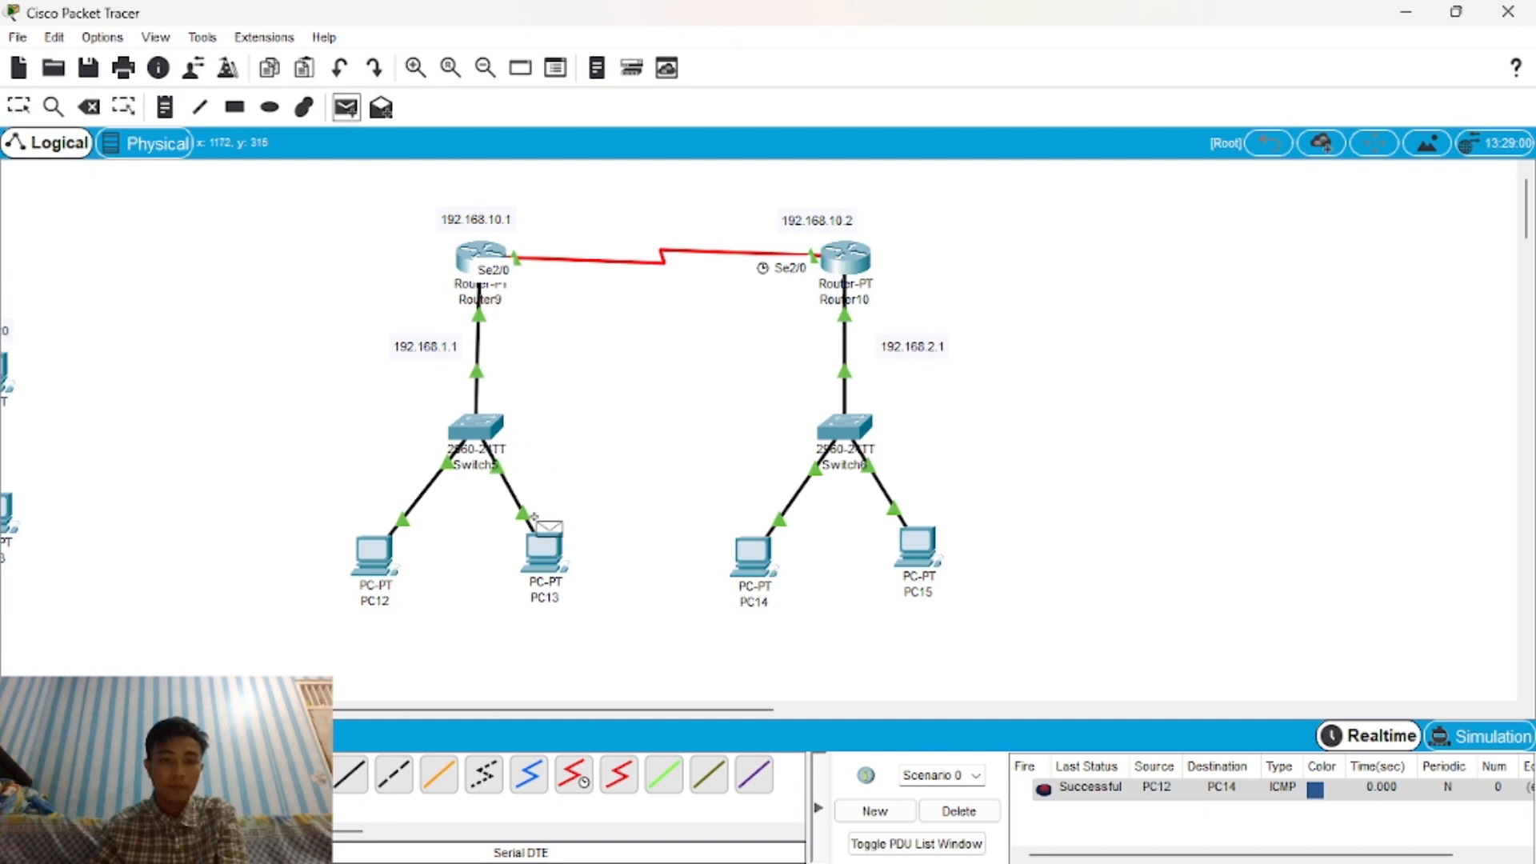
pyautogui.click(544, 552)
pyautogui.click(904, 560)
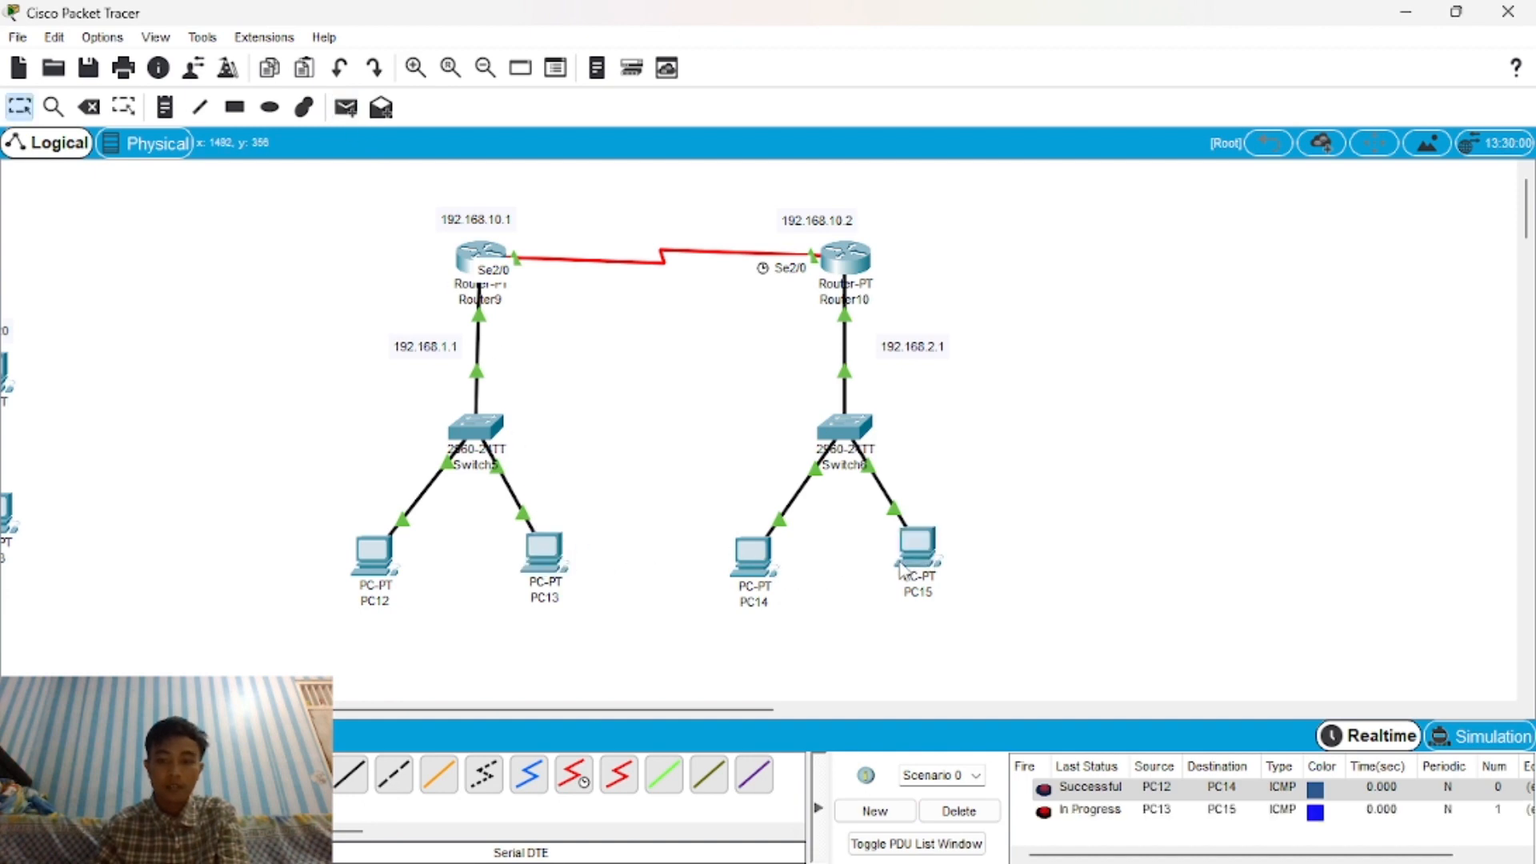
pyautogui.moveTo(901, 569)
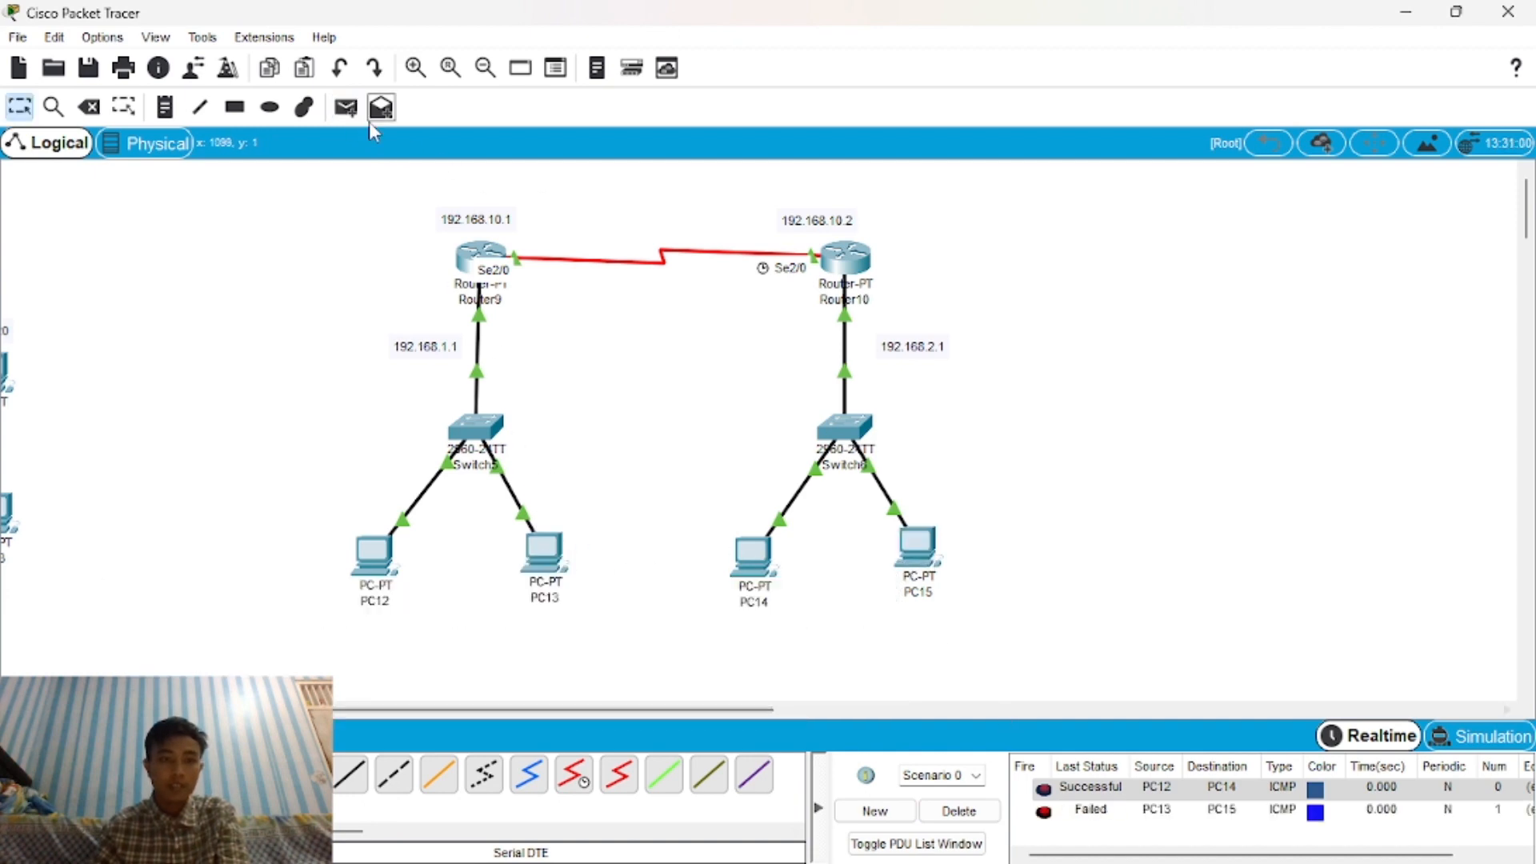
pyautogui.click(544, 551)
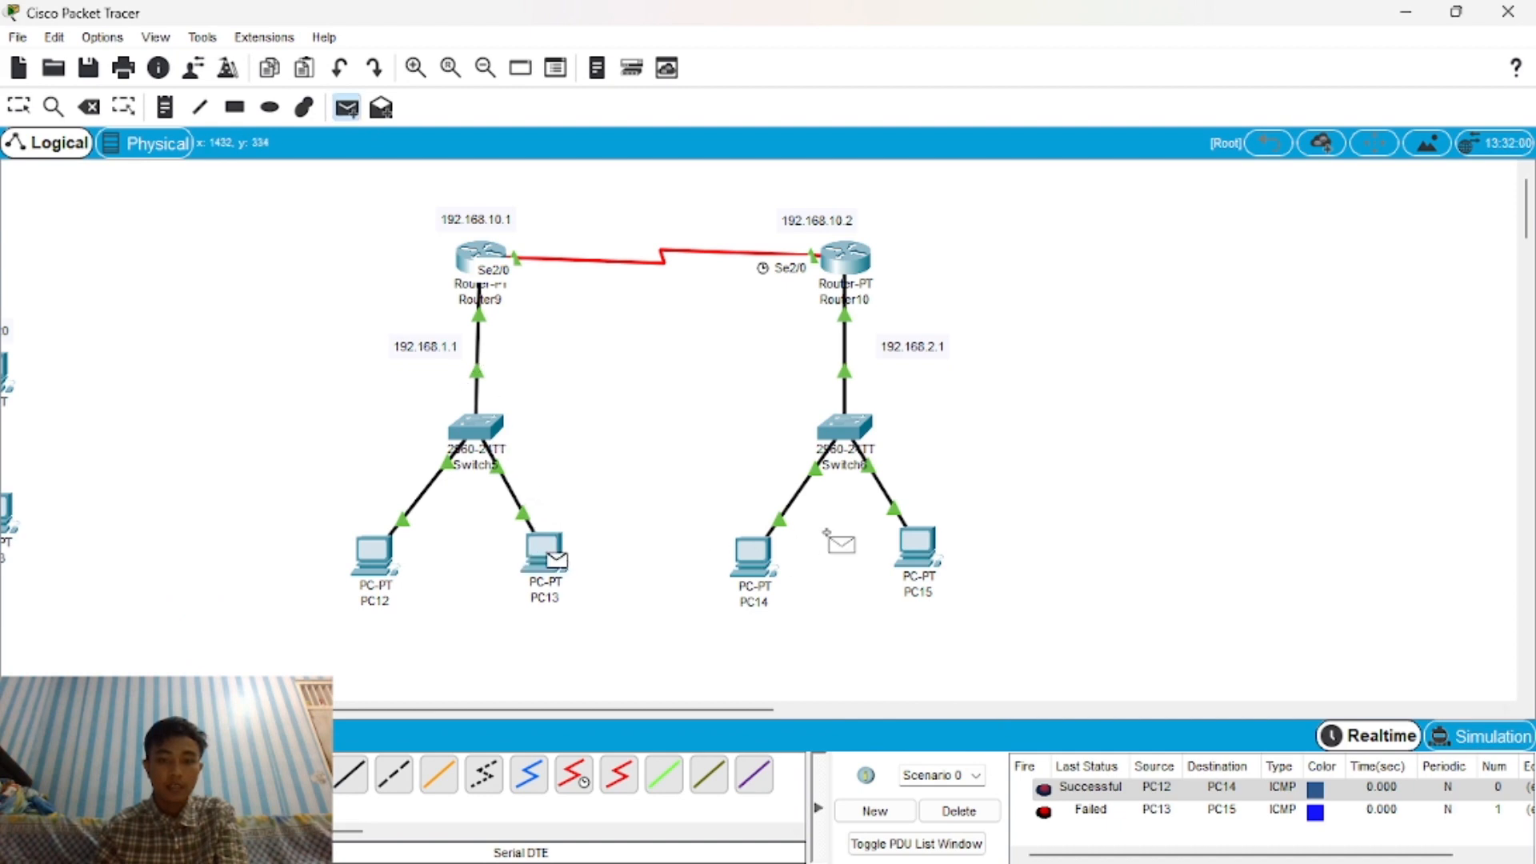
pyautogui.click(918, 548)
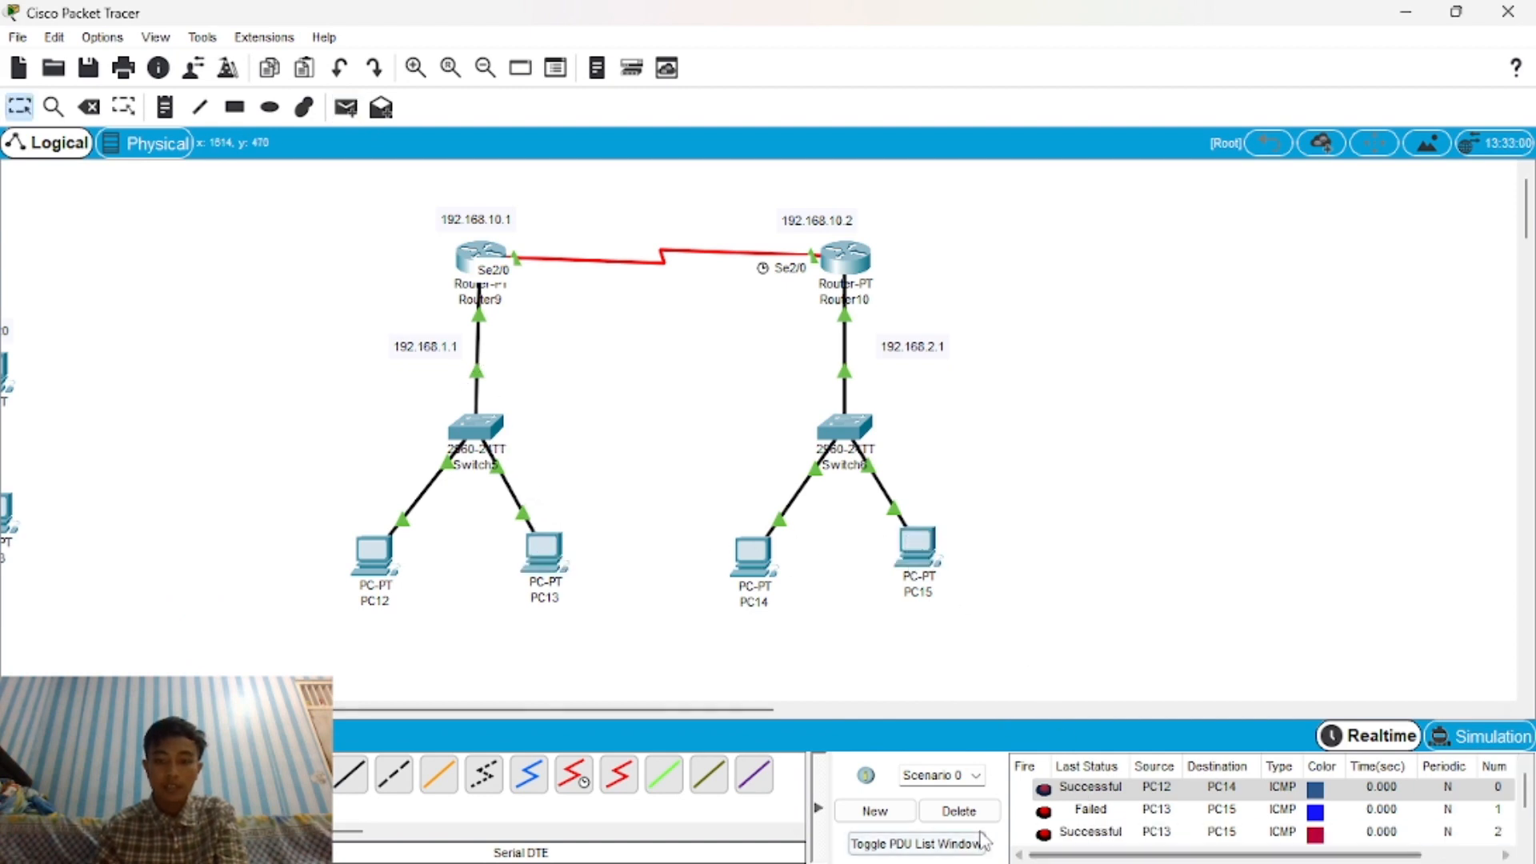
# Clear the PDU list and test connectivity with a simple PDU from PC12 to PC15.
pyautogui.click(960, 811)
pyautogui.click(361, 128)
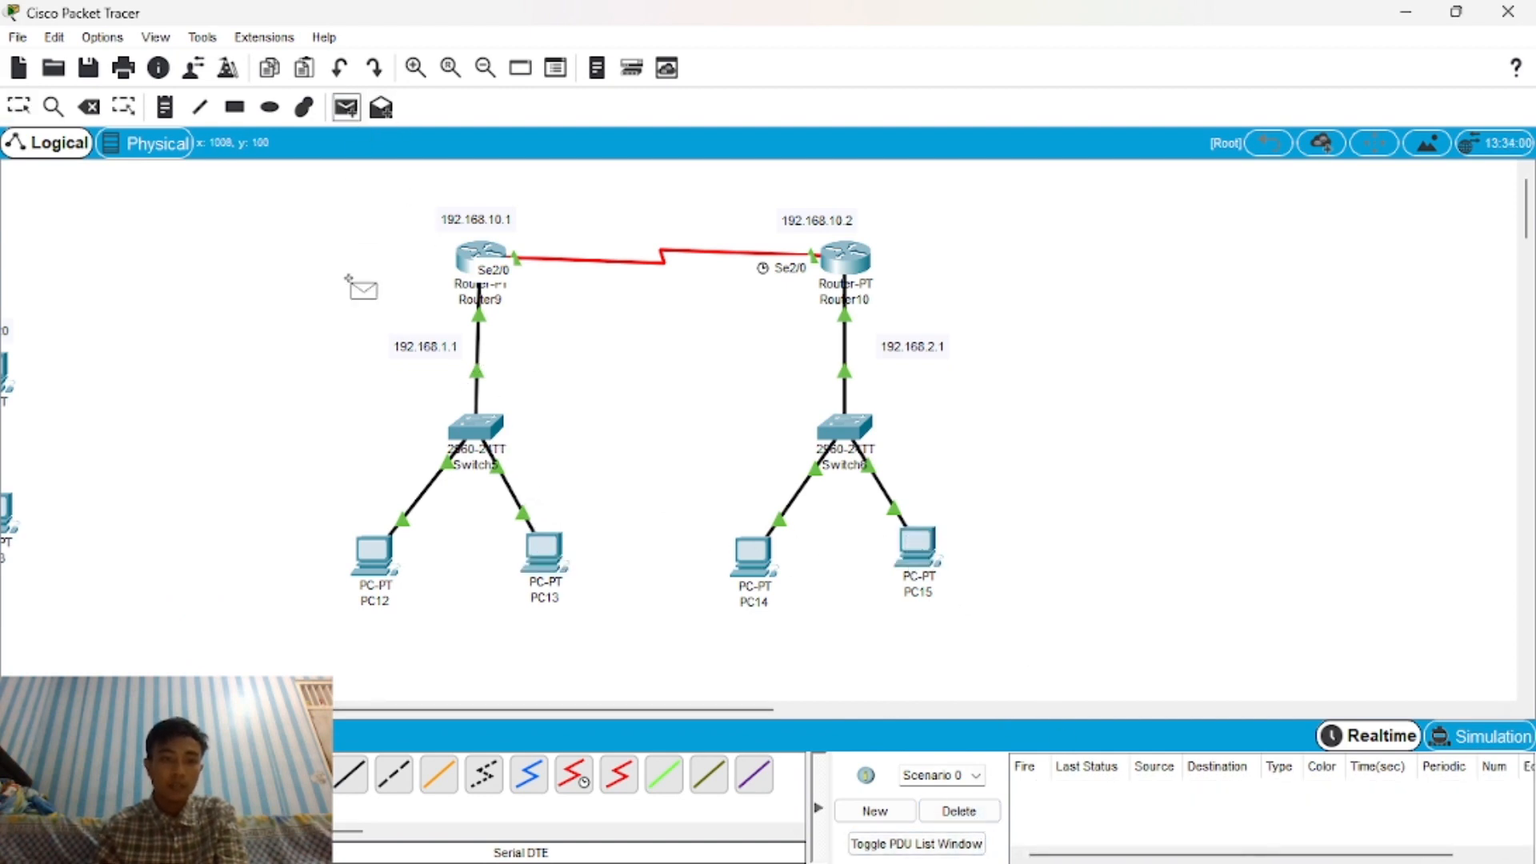
pyautogui.click(385, 558)
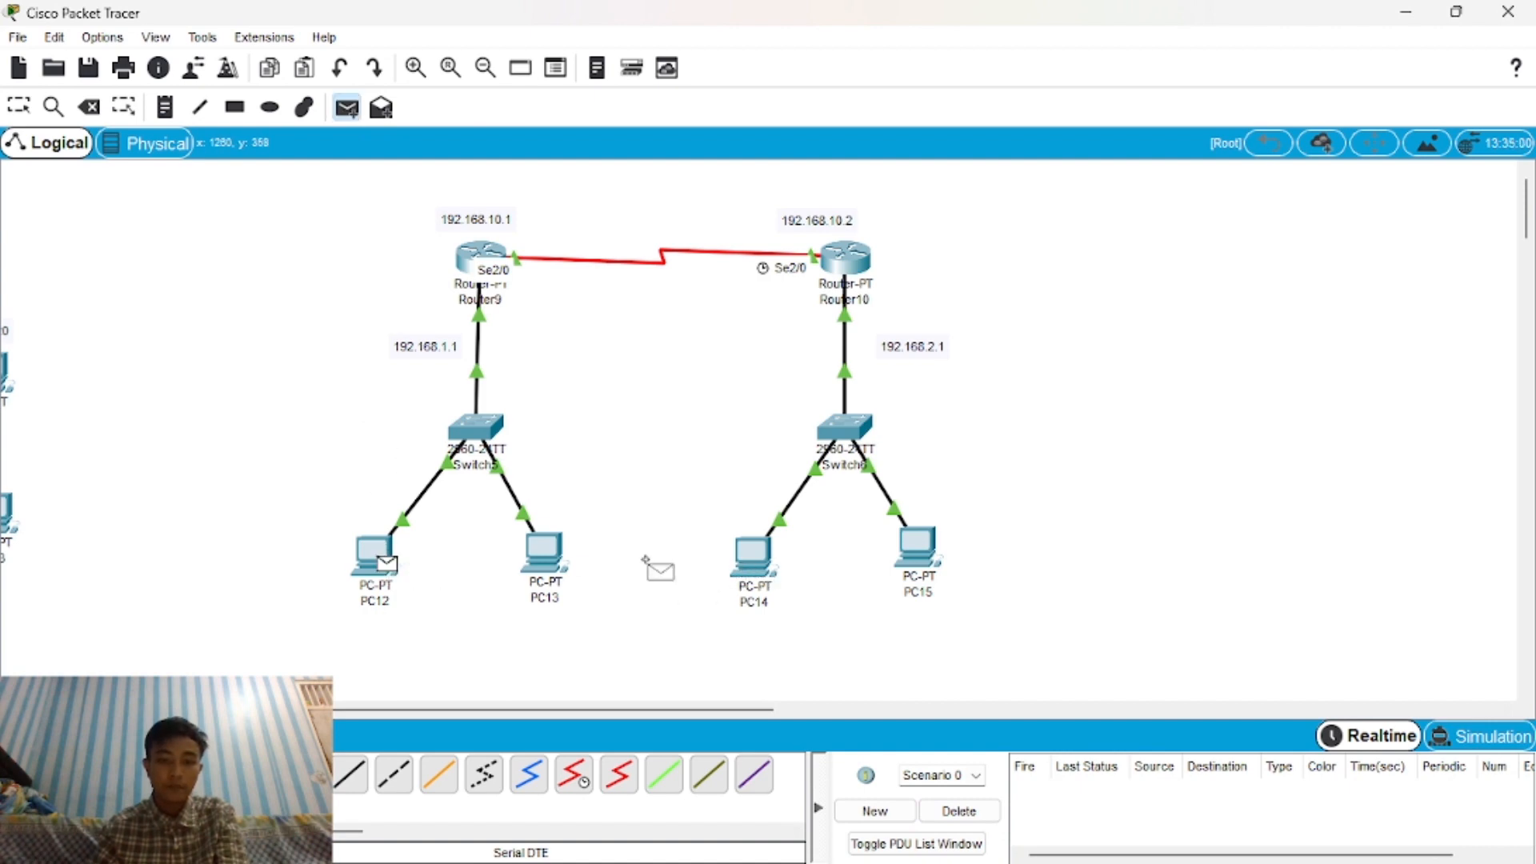
pyautogui.click(921, 552)
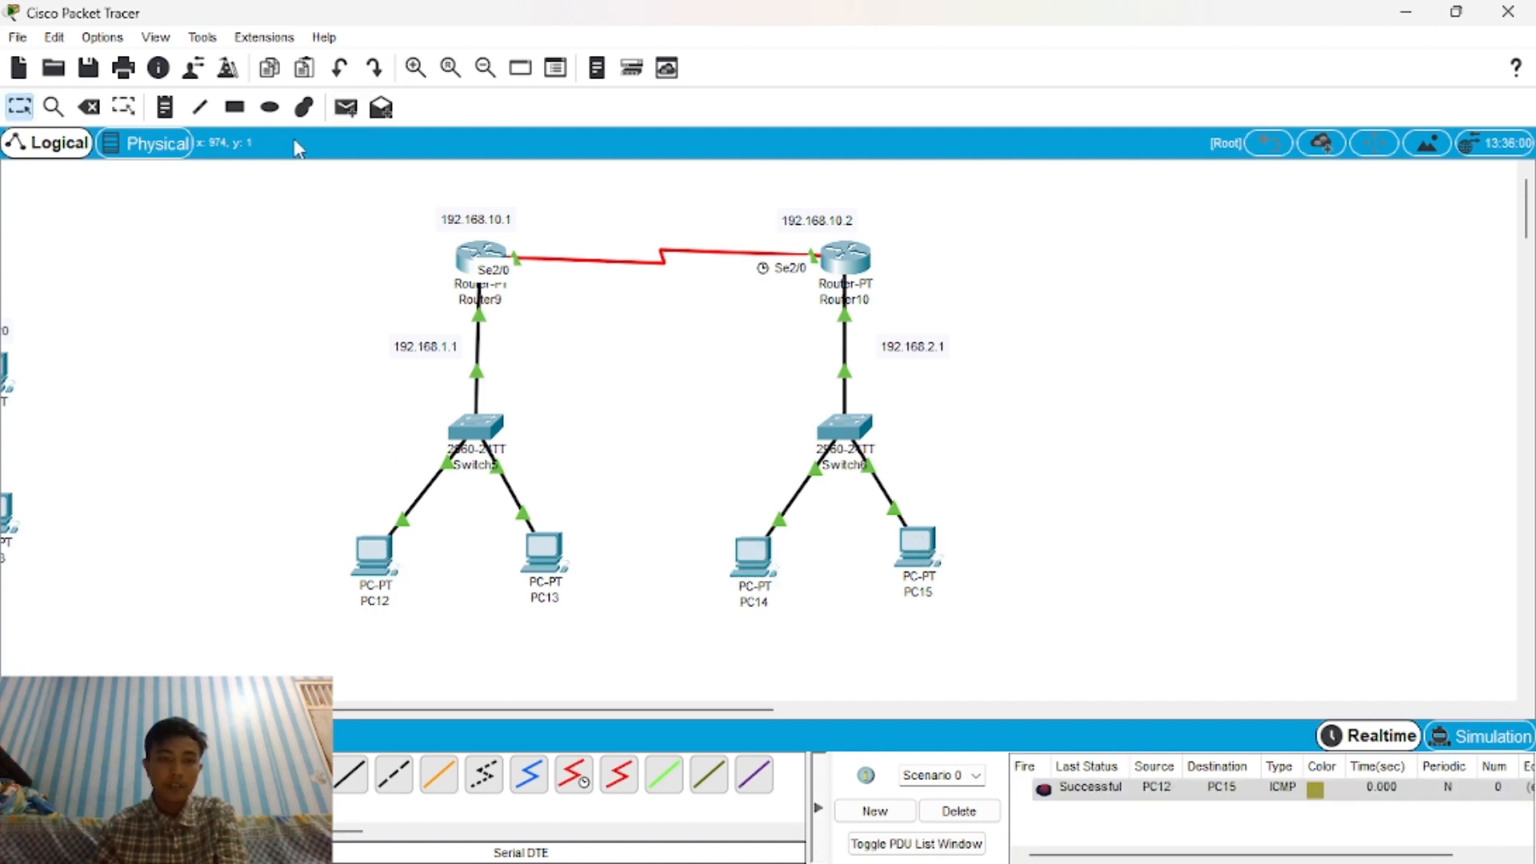
# Test connectivity with a simple PDU from PC13 to PC14, and clear the PDU list.
pyautogui.click(346, 108)
pyautogui.click(544, 564)
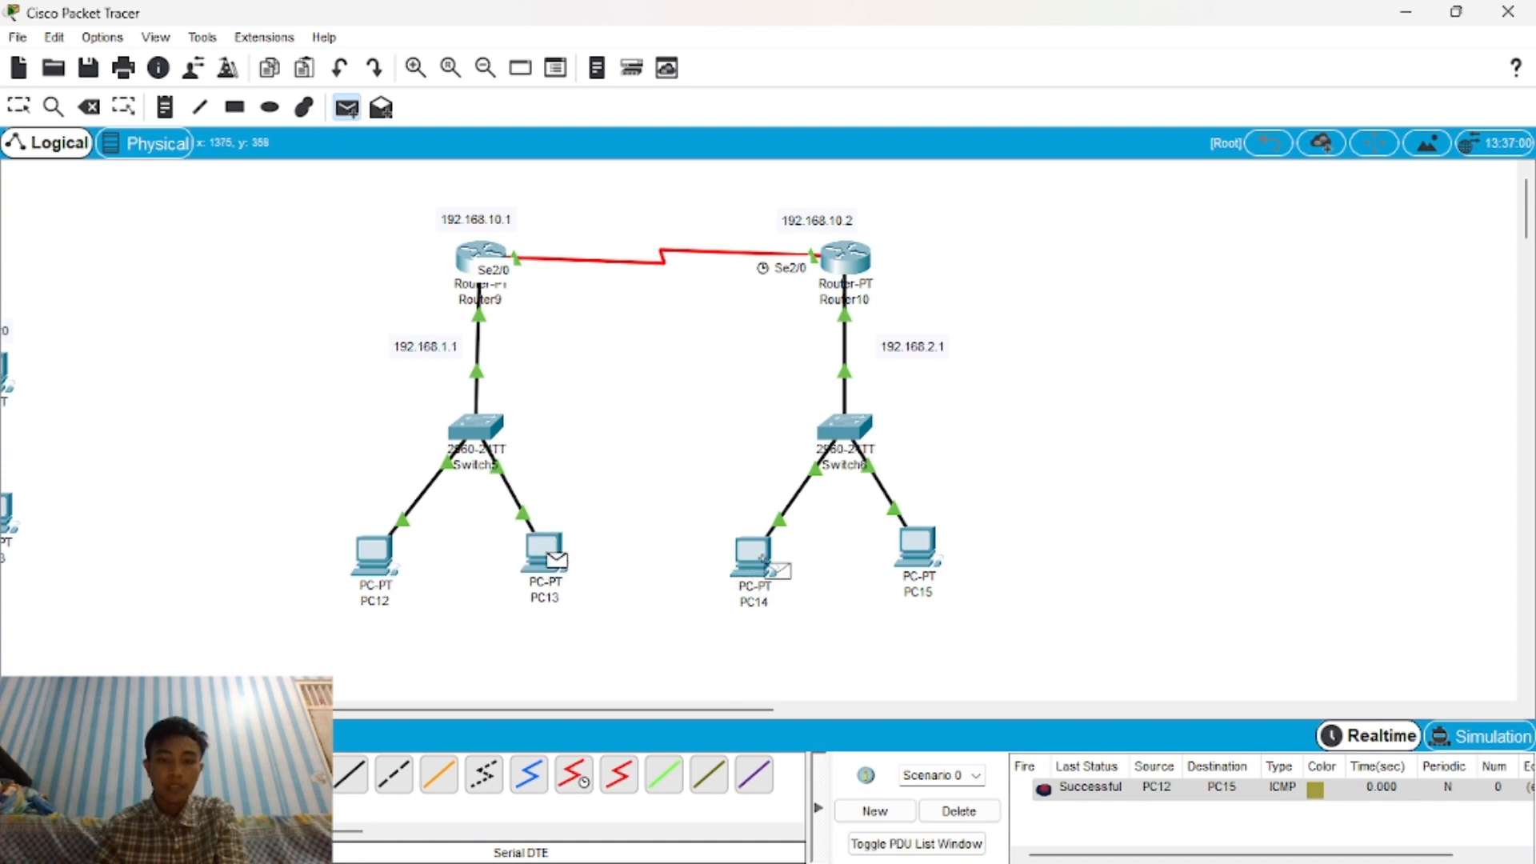
pyautogui.click(755, 552)
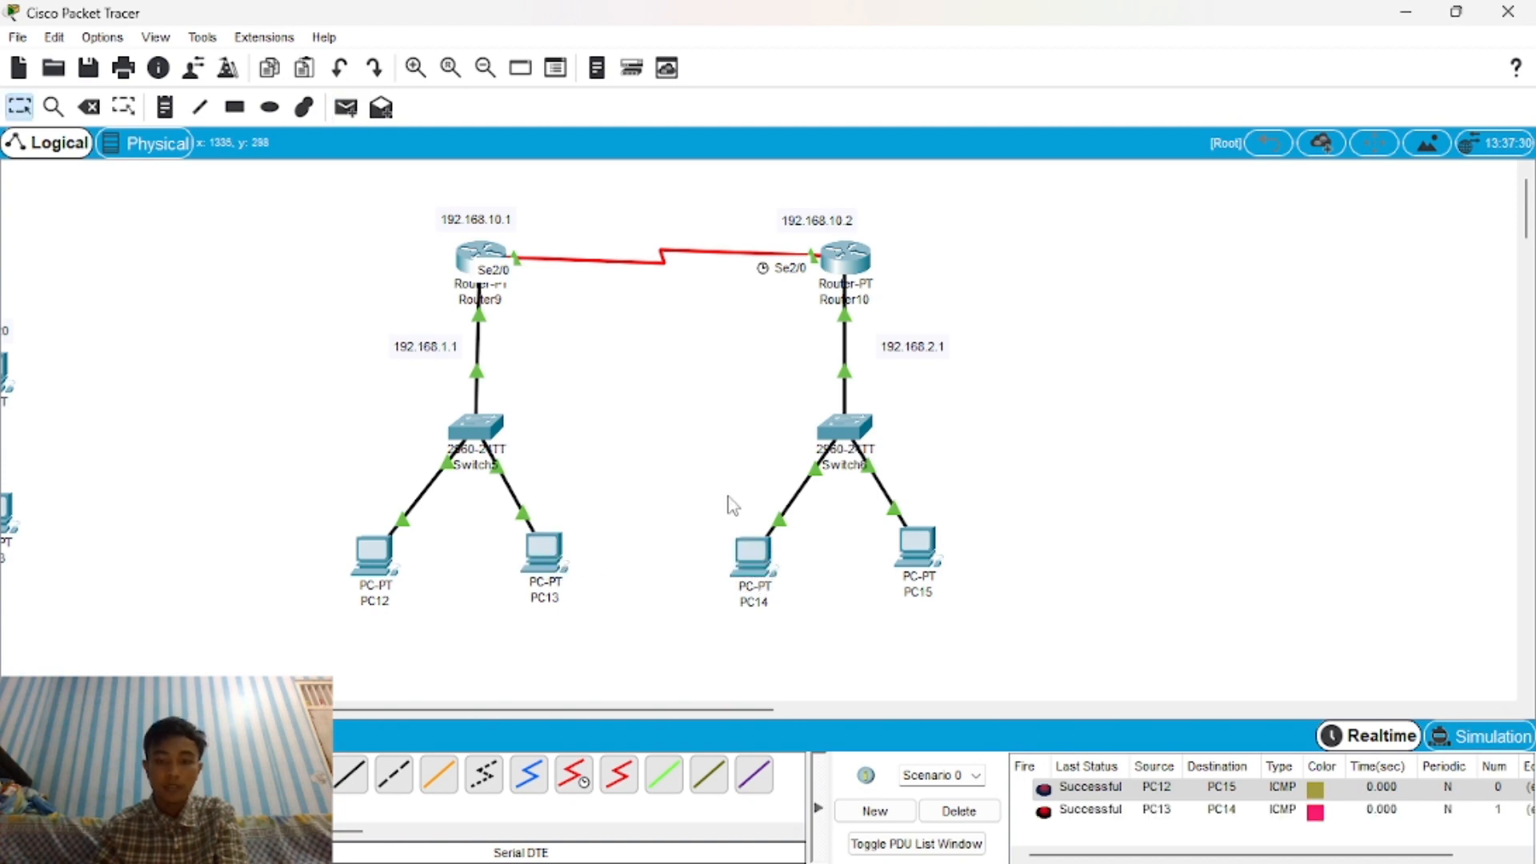
pyautogui.click(960, 811)
pyautogui.press('Delete')
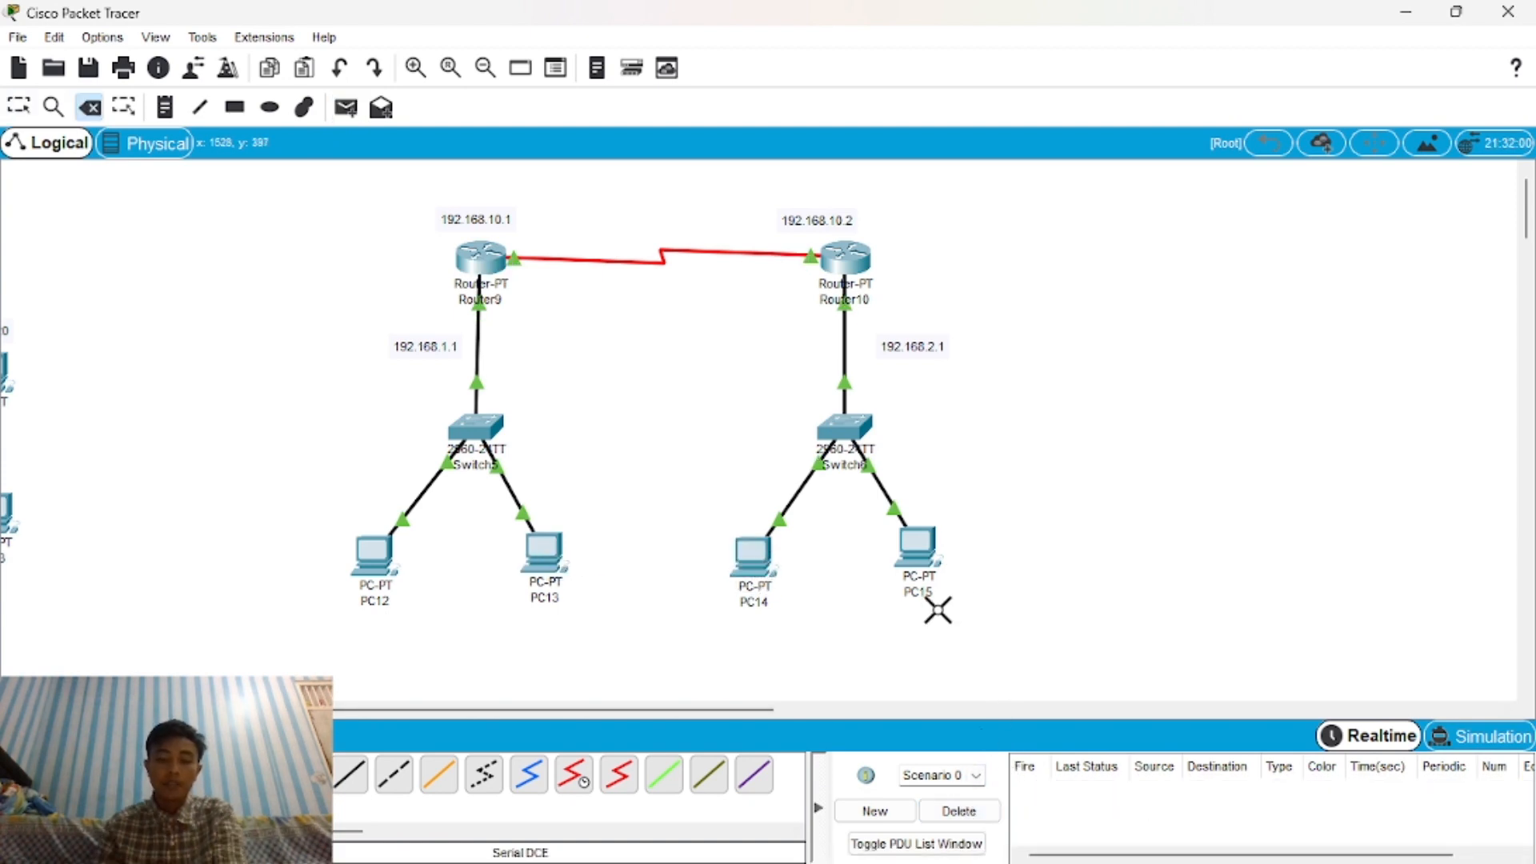
# Place two 2811 routers side by side in an empty area of the workspace beyond the existing topology.
pyautogui.moveTo(740, 709); pyautogui.dragTo(1040, 712)
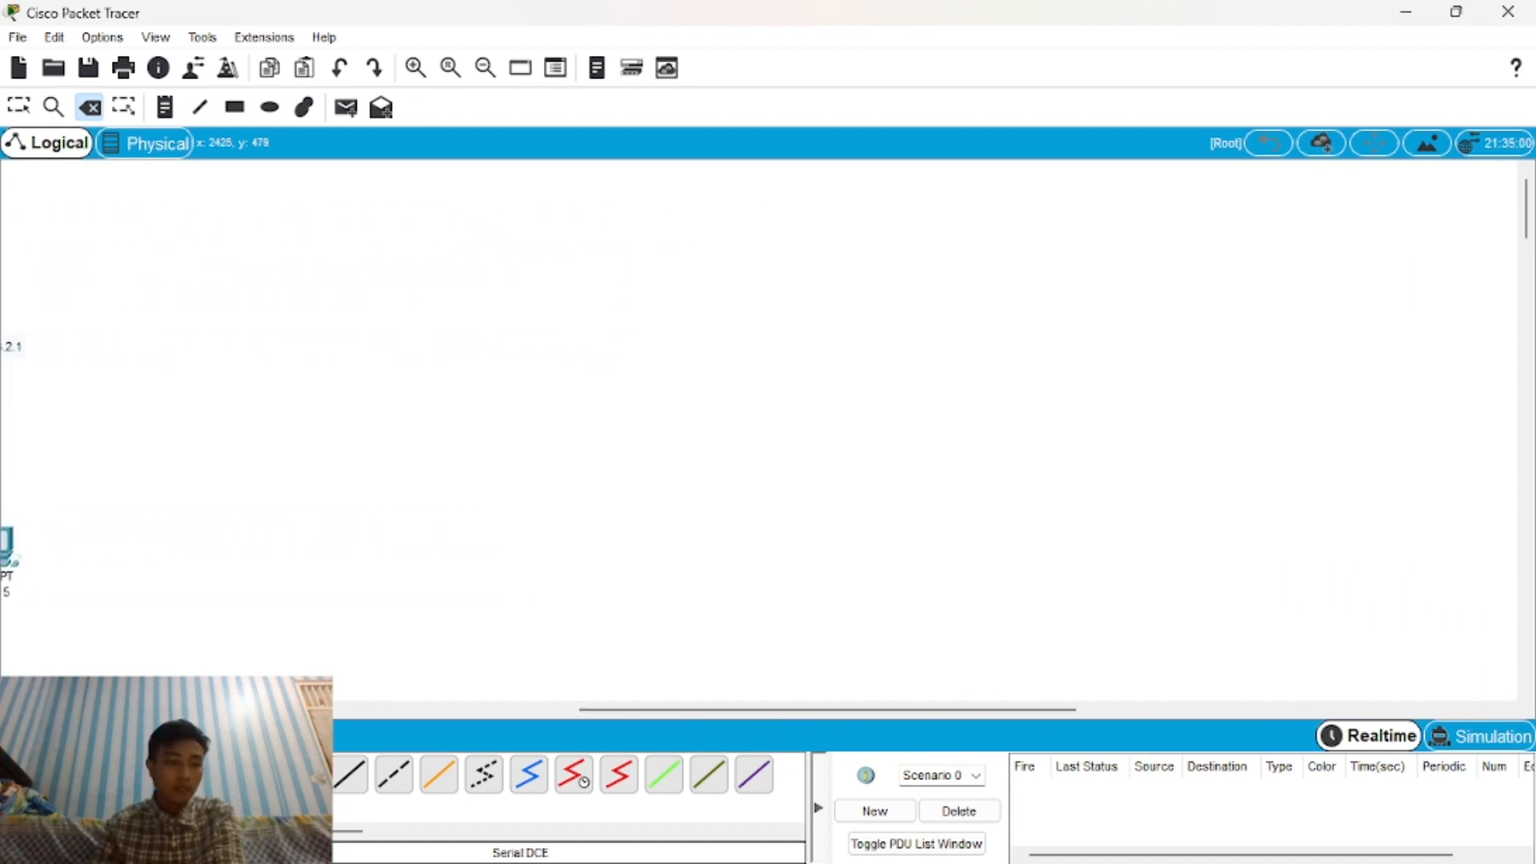
pyautogui.click(22, 772)
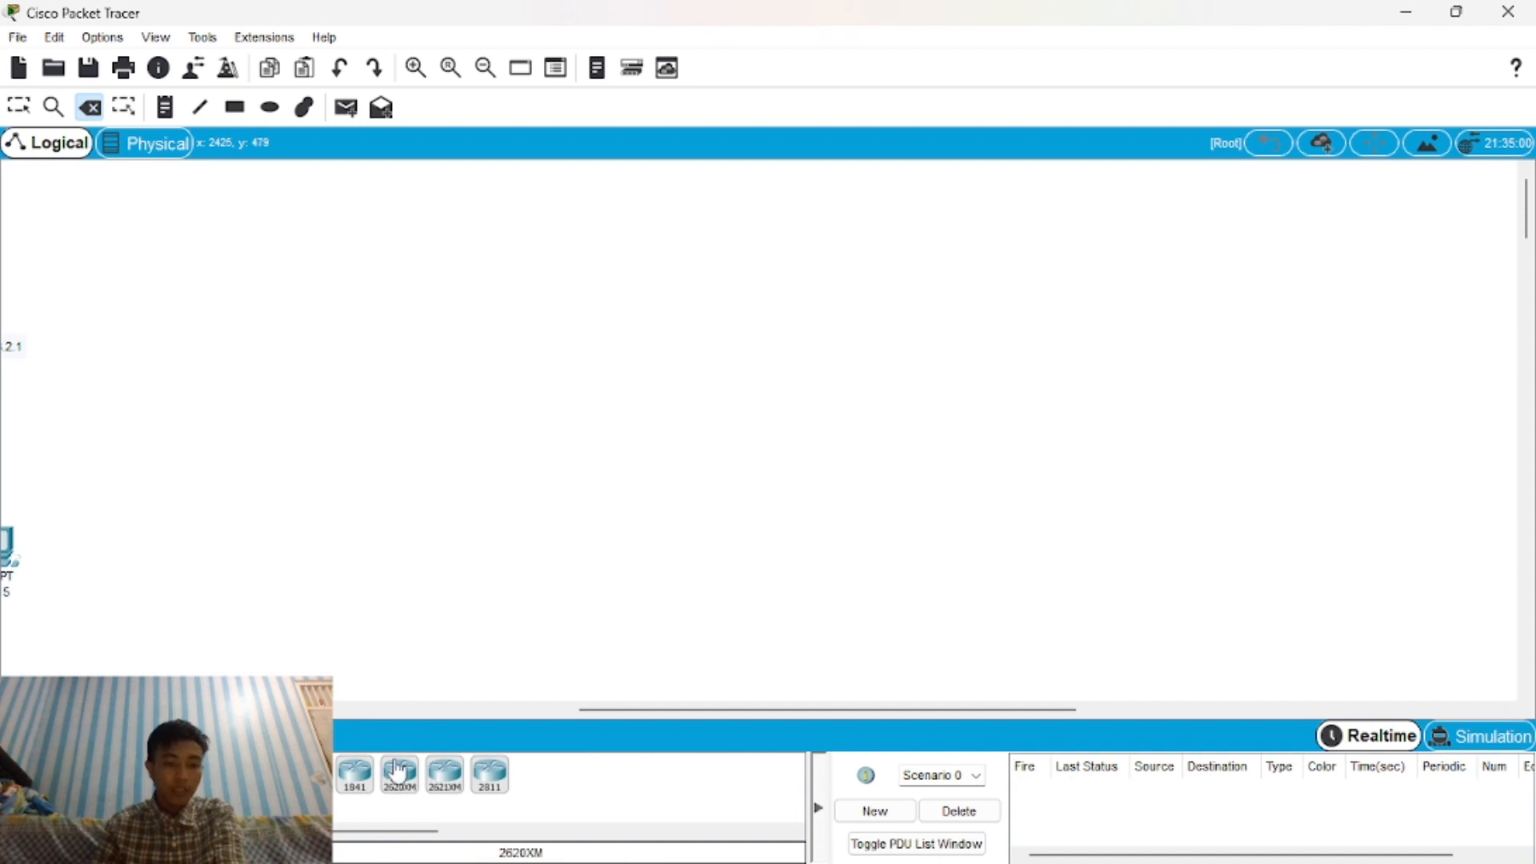
pyautogui.click(489, 774)
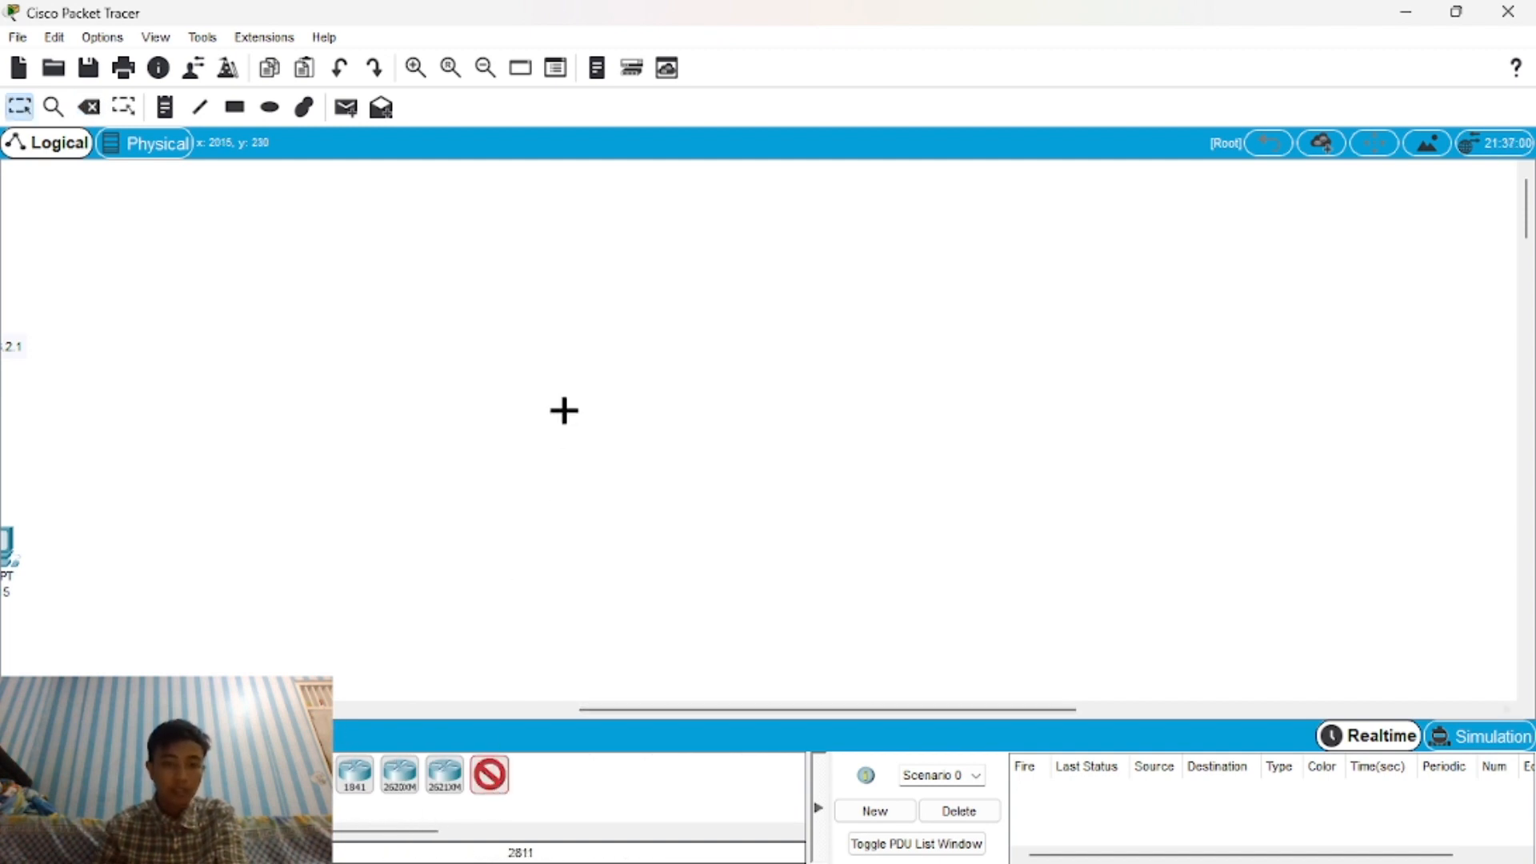
pyautogui.click(511, 289)
pyautogui.click(490, 775)
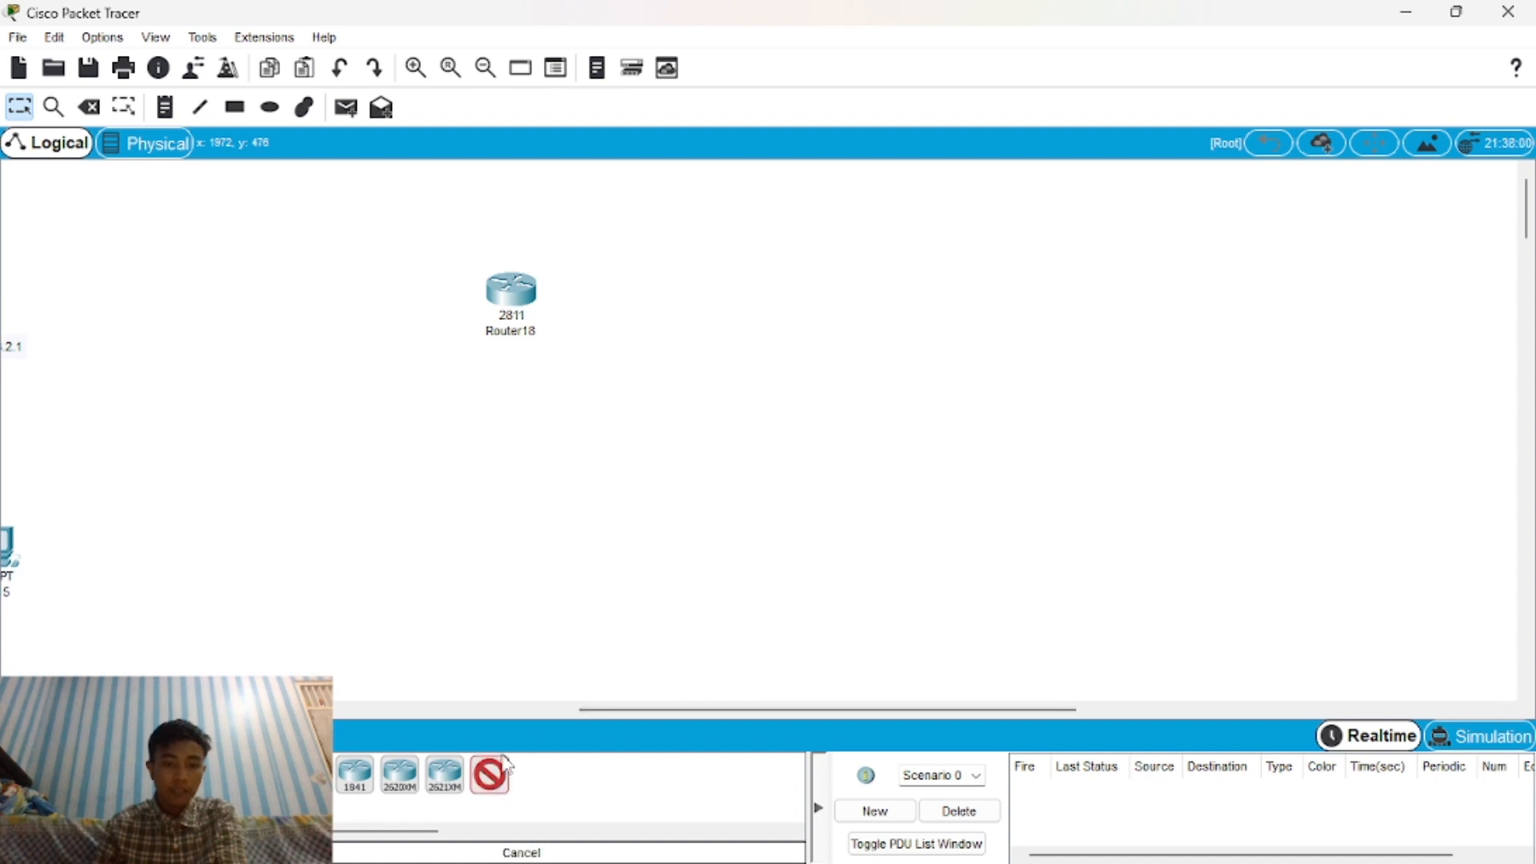
pyautogui.click(930, 280)
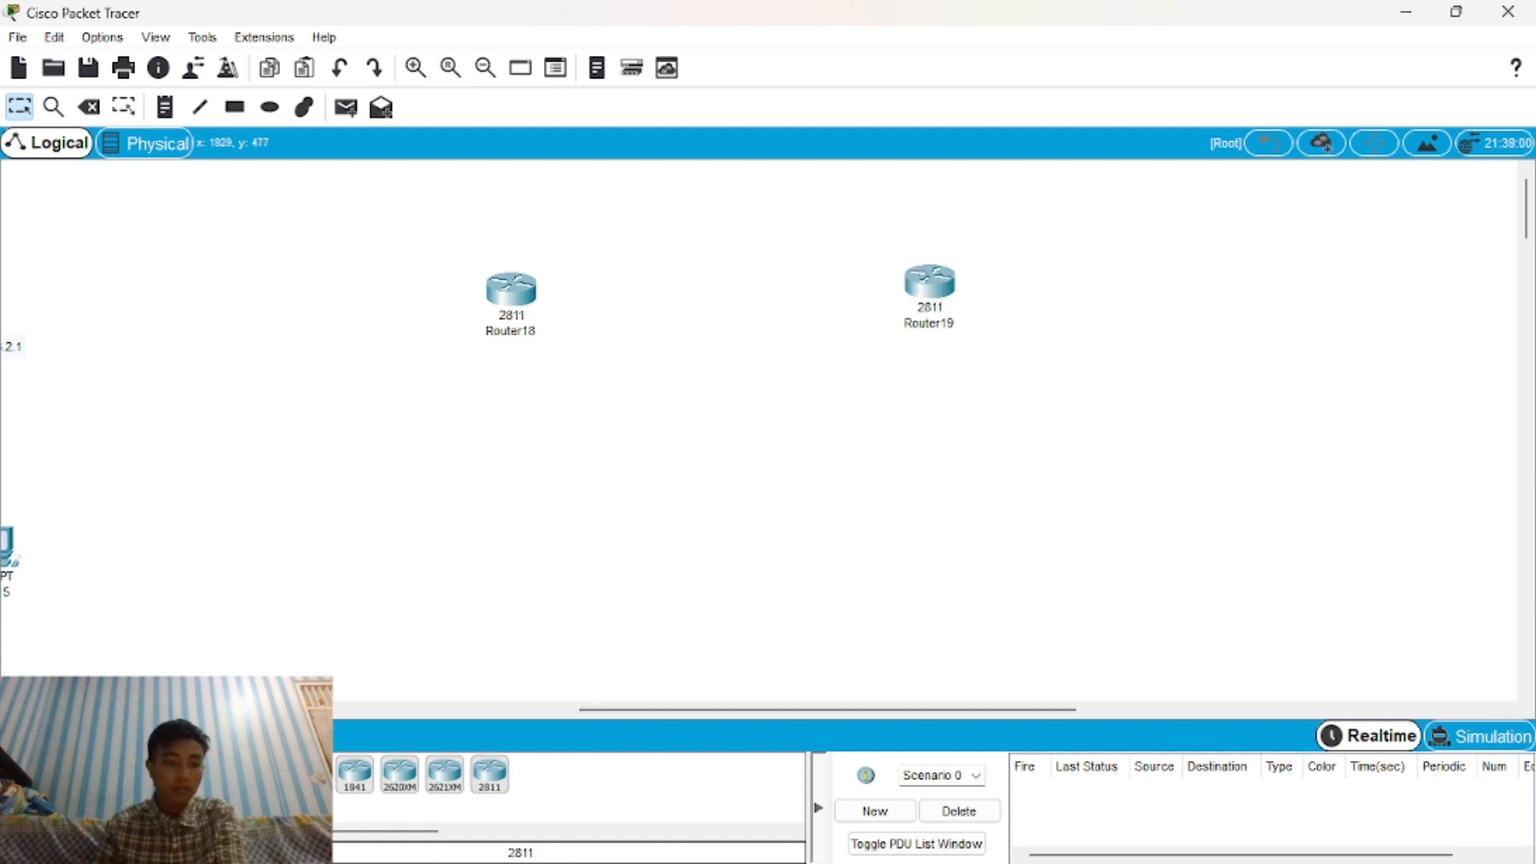
# Place a 2960-24TT switch below each of the two new 2811 routers.
pyautogui.click(58, 828)
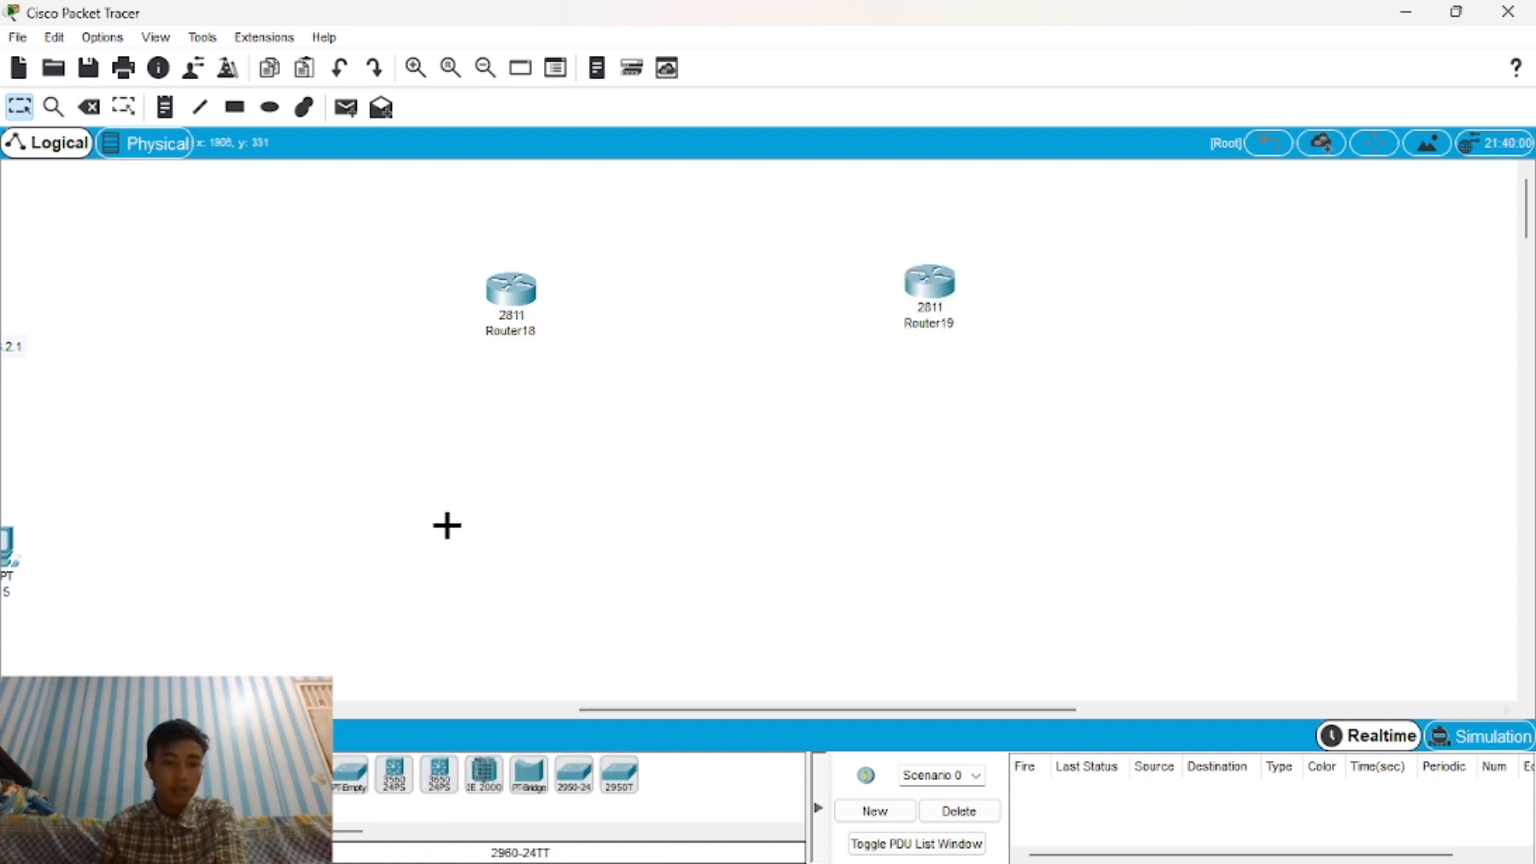
pyautogui.click(495, 422)
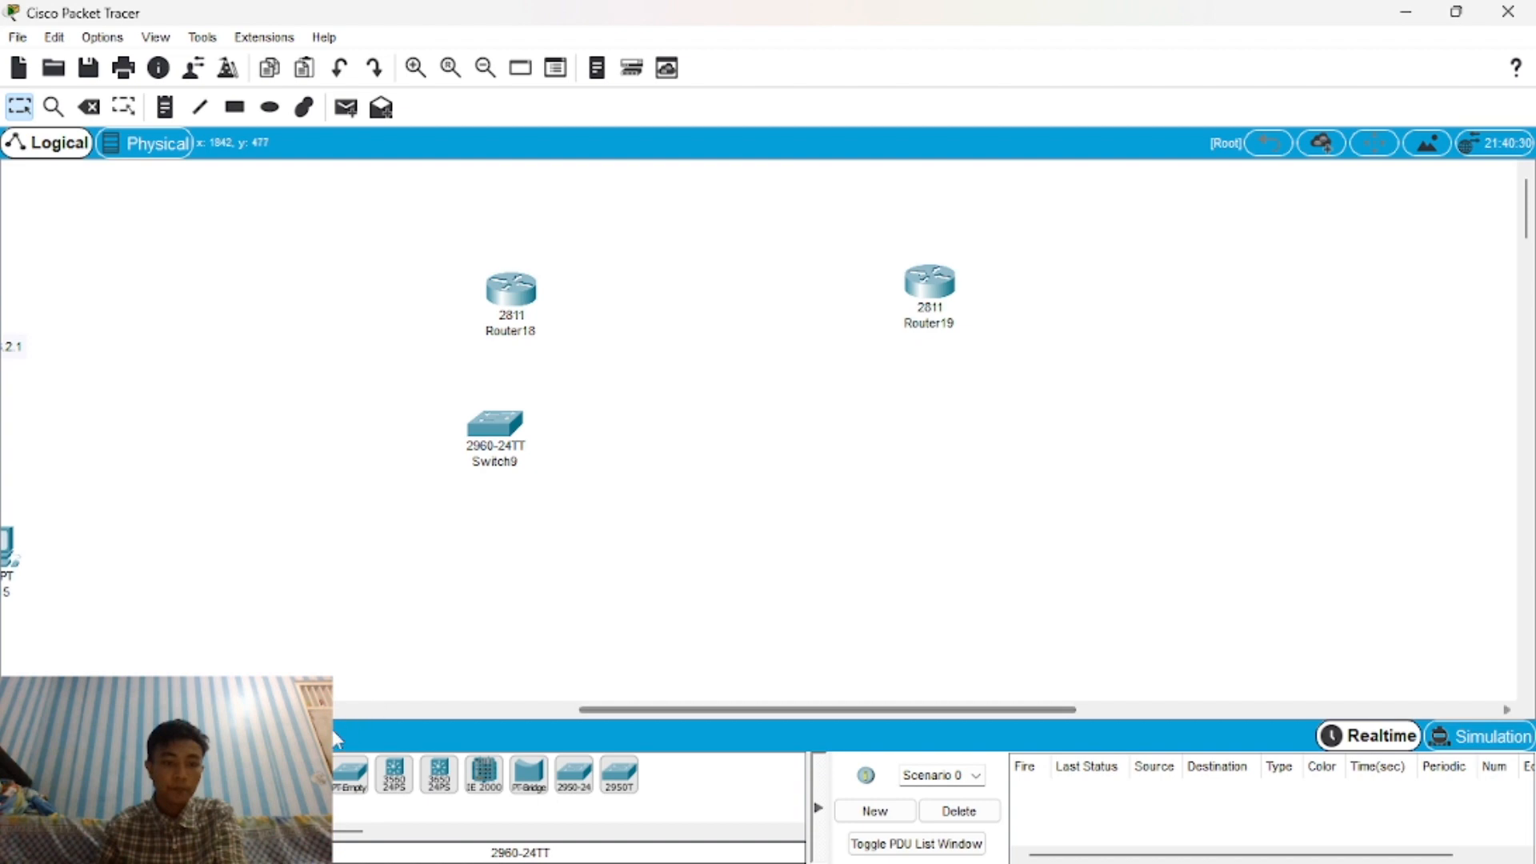
pyautogui.click(958, 446)
# Place six PC-PT computers in a row below the new switches, three under each switch.
pyautogui.click(58, 776)
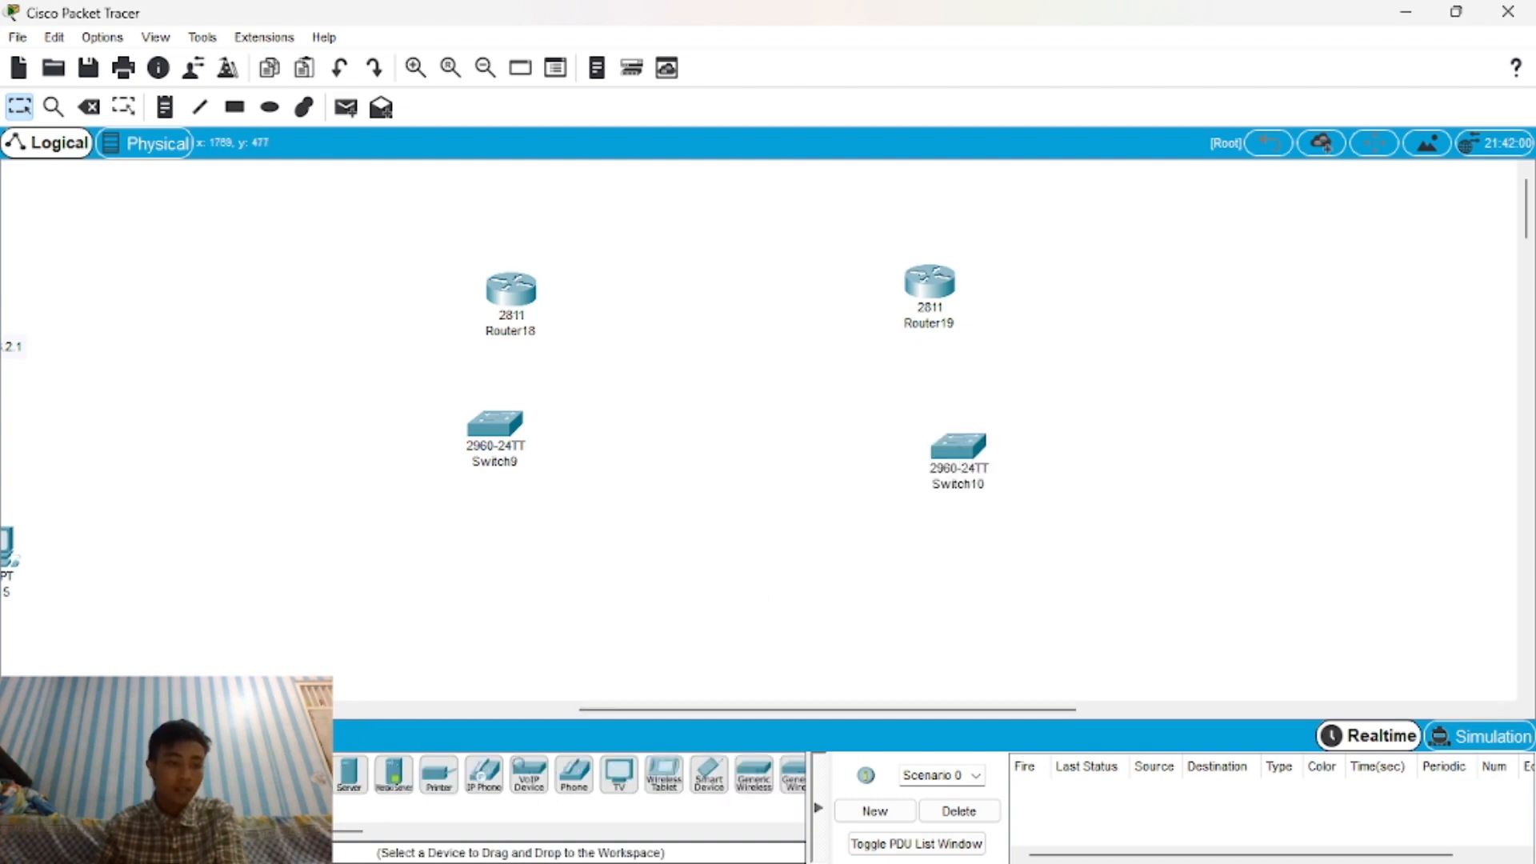
pyautogui.click(259, 774)
pyautogui.click(375, 574)
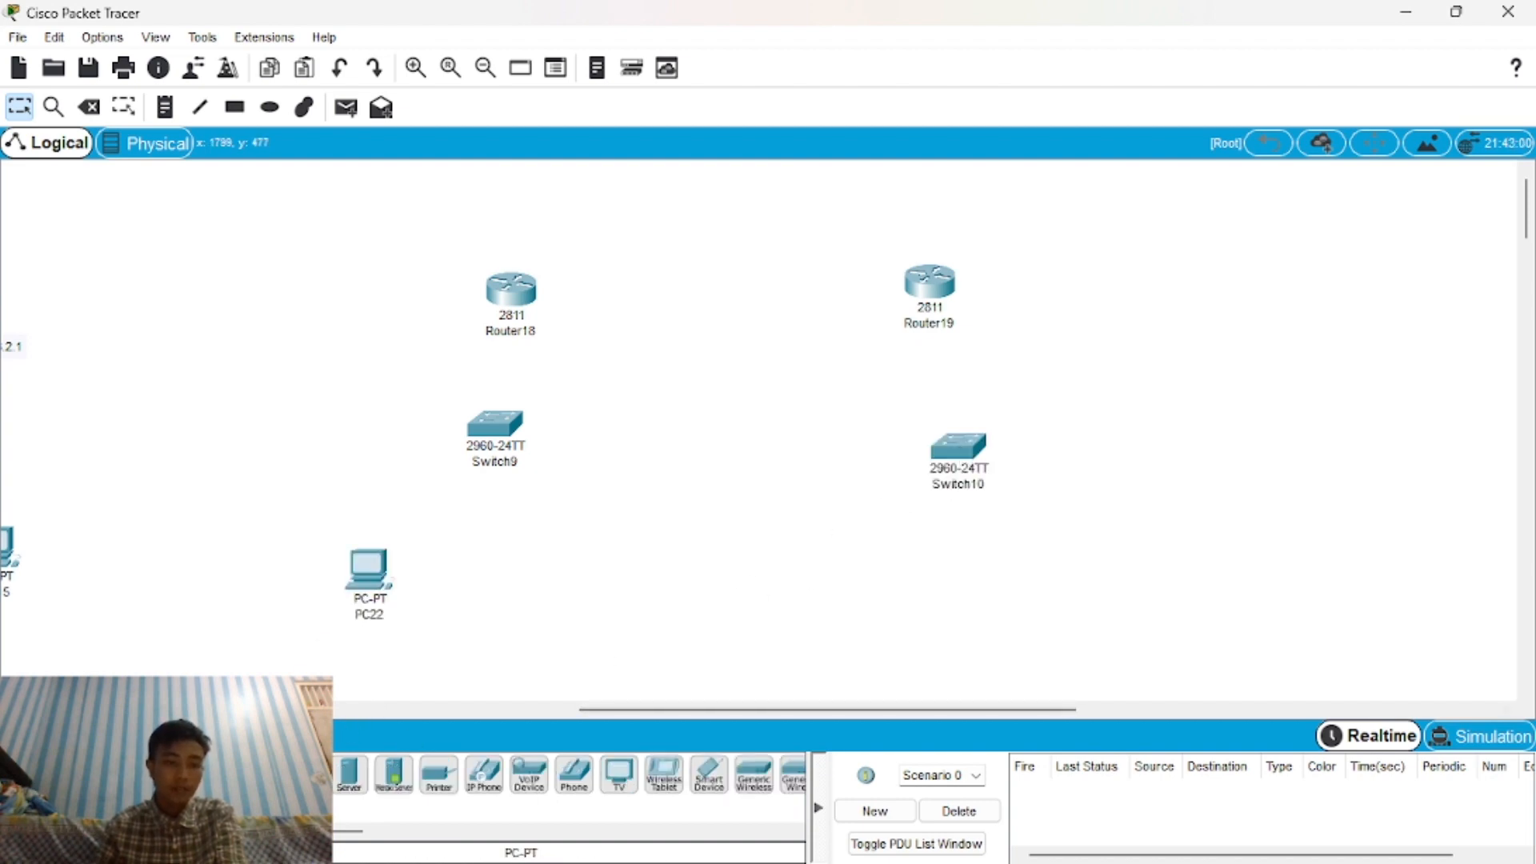
pyautogui.click(509, 555)
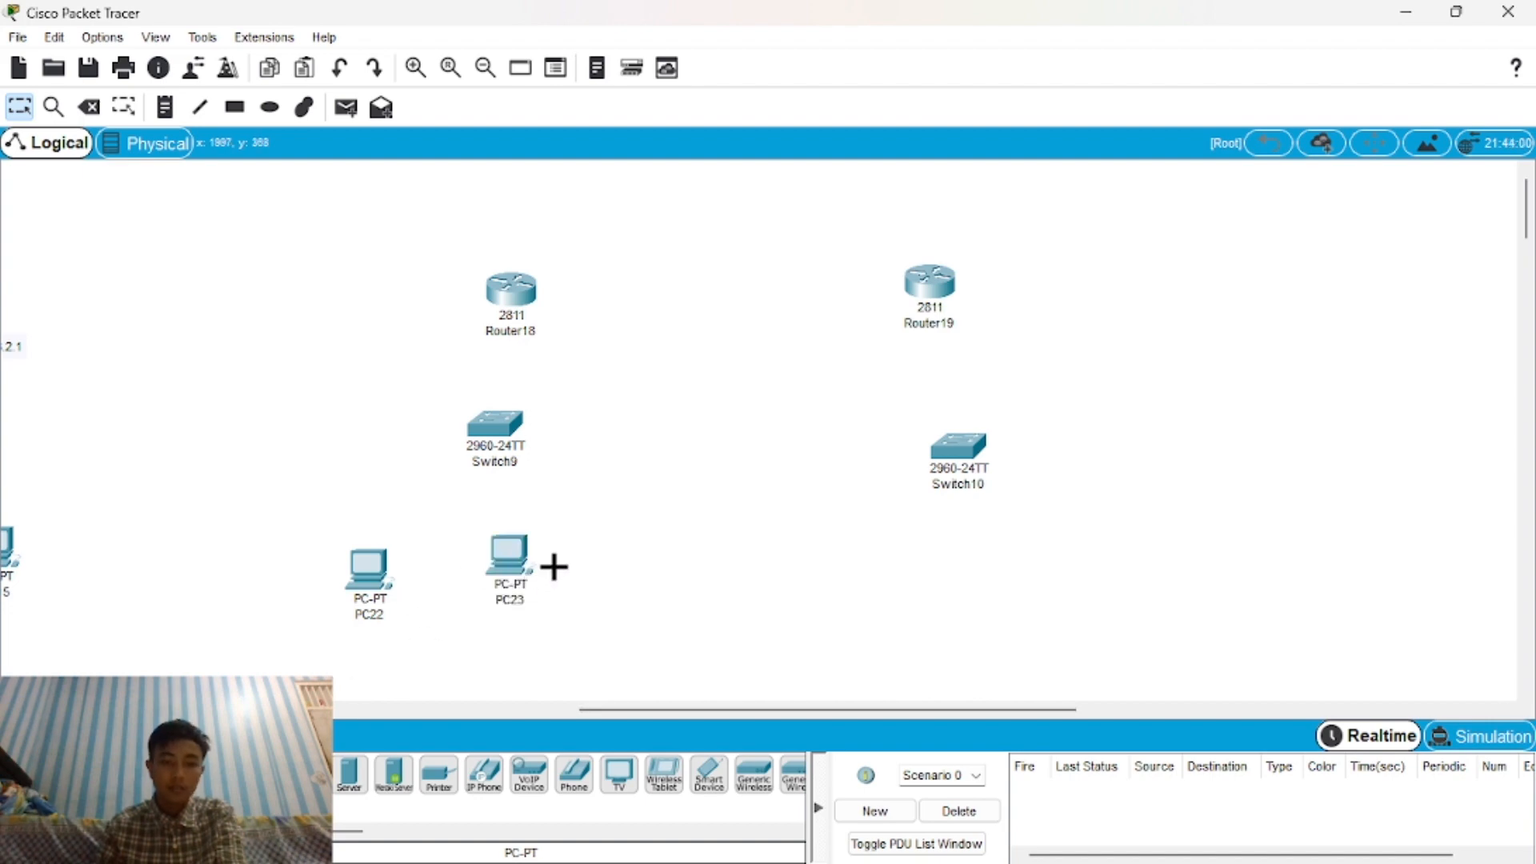
pyautogui.click(625, 566)
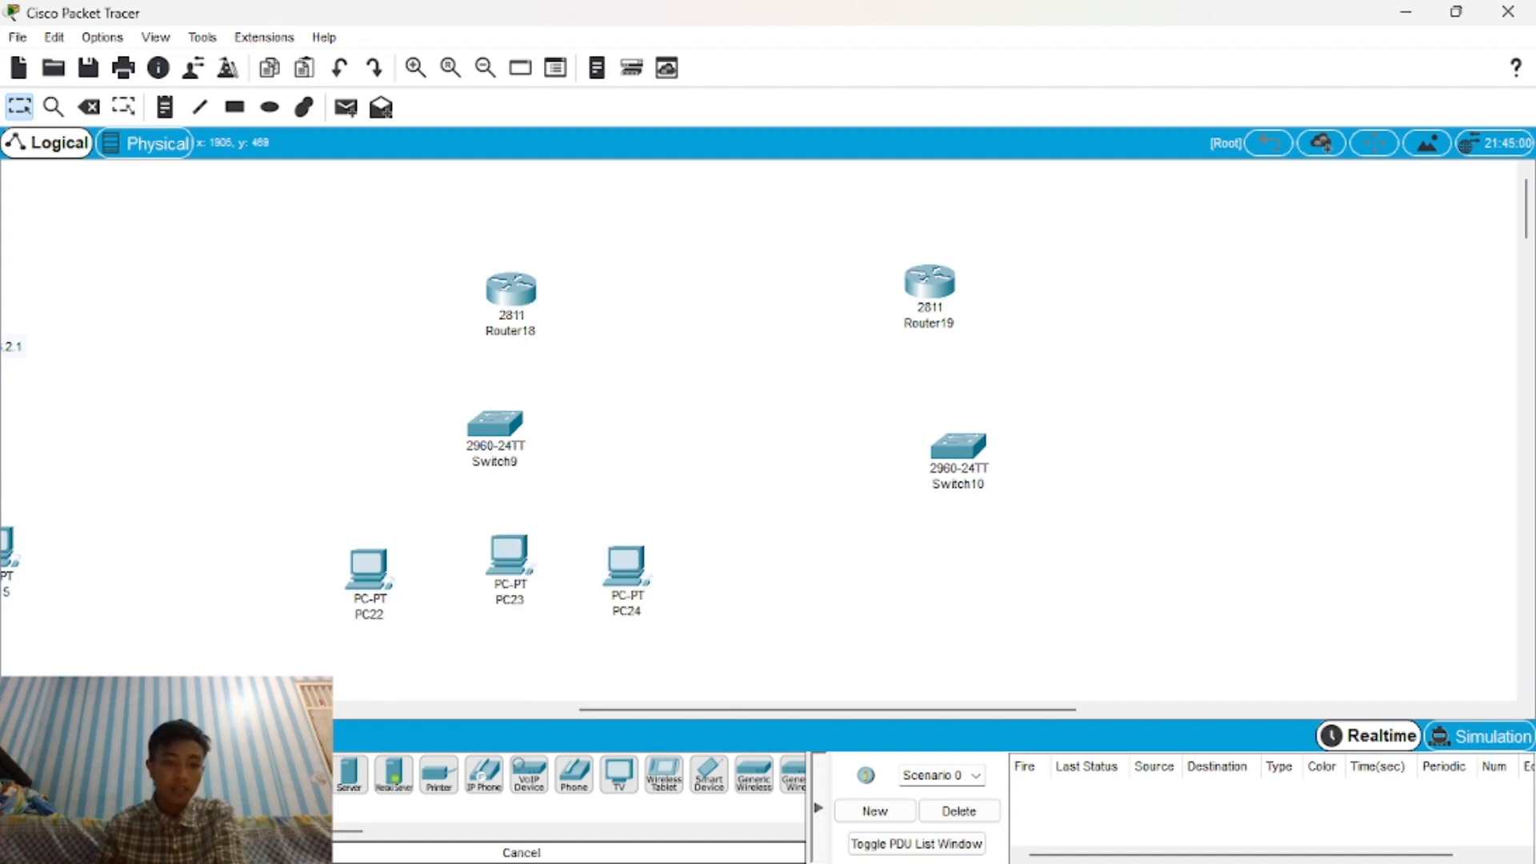
pyautogui.click(891, 569)
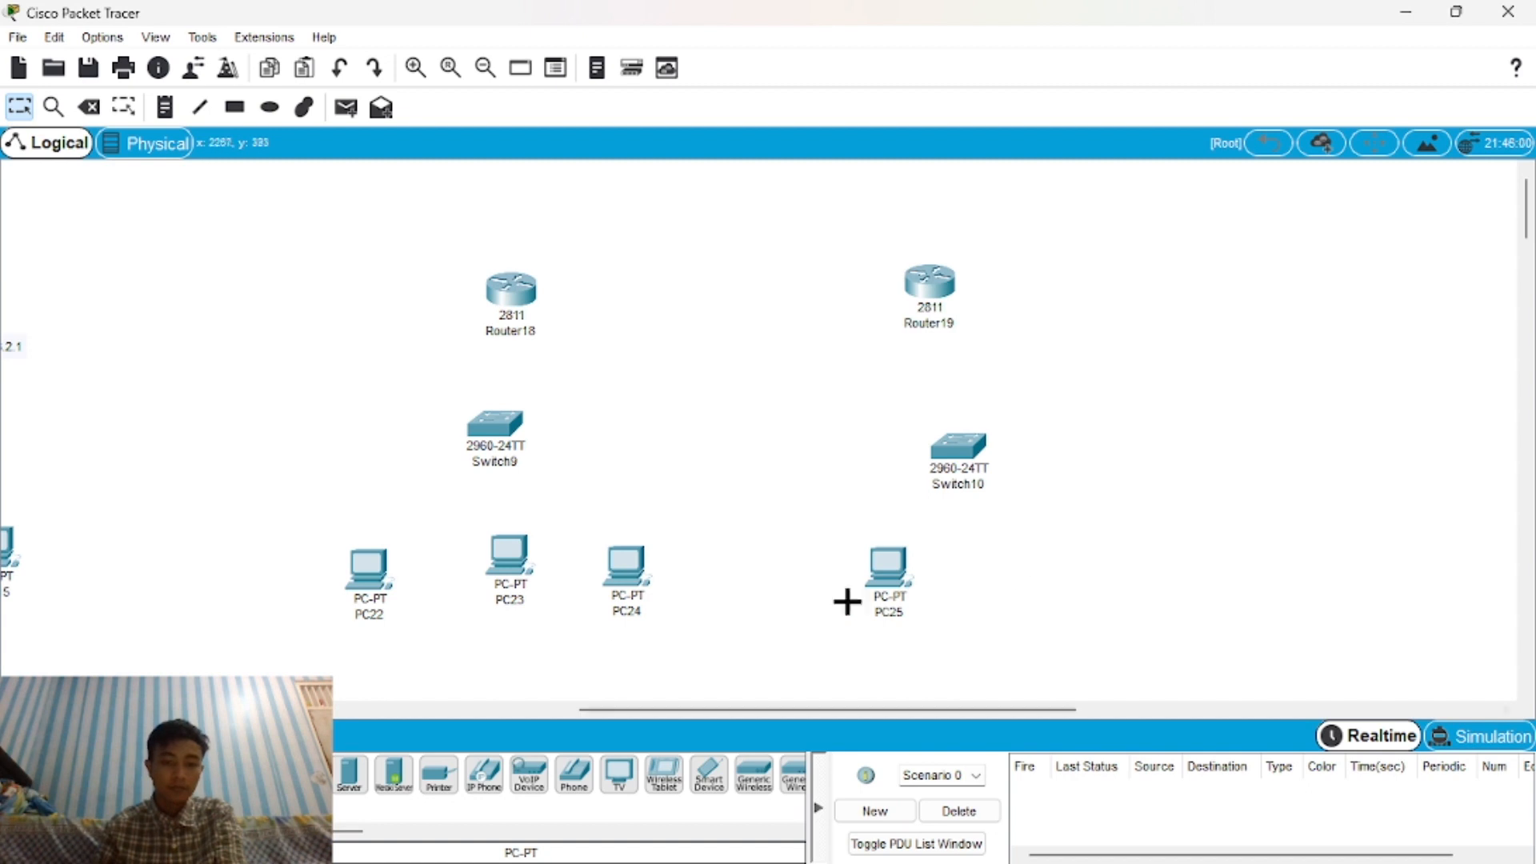
pyautogui.click(989, 572)
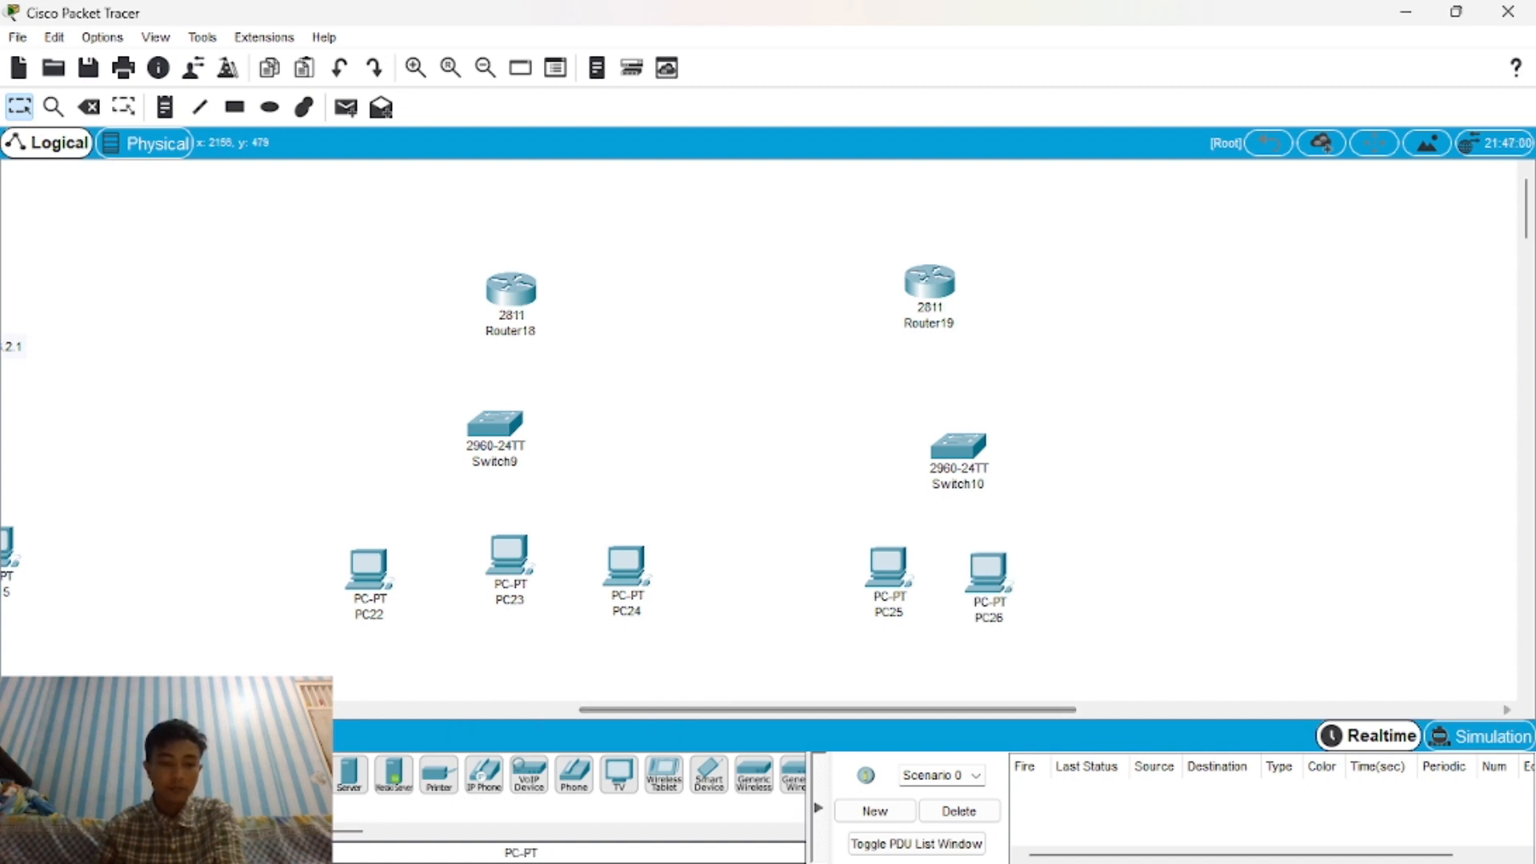
pyautogui.click(1097, 564)
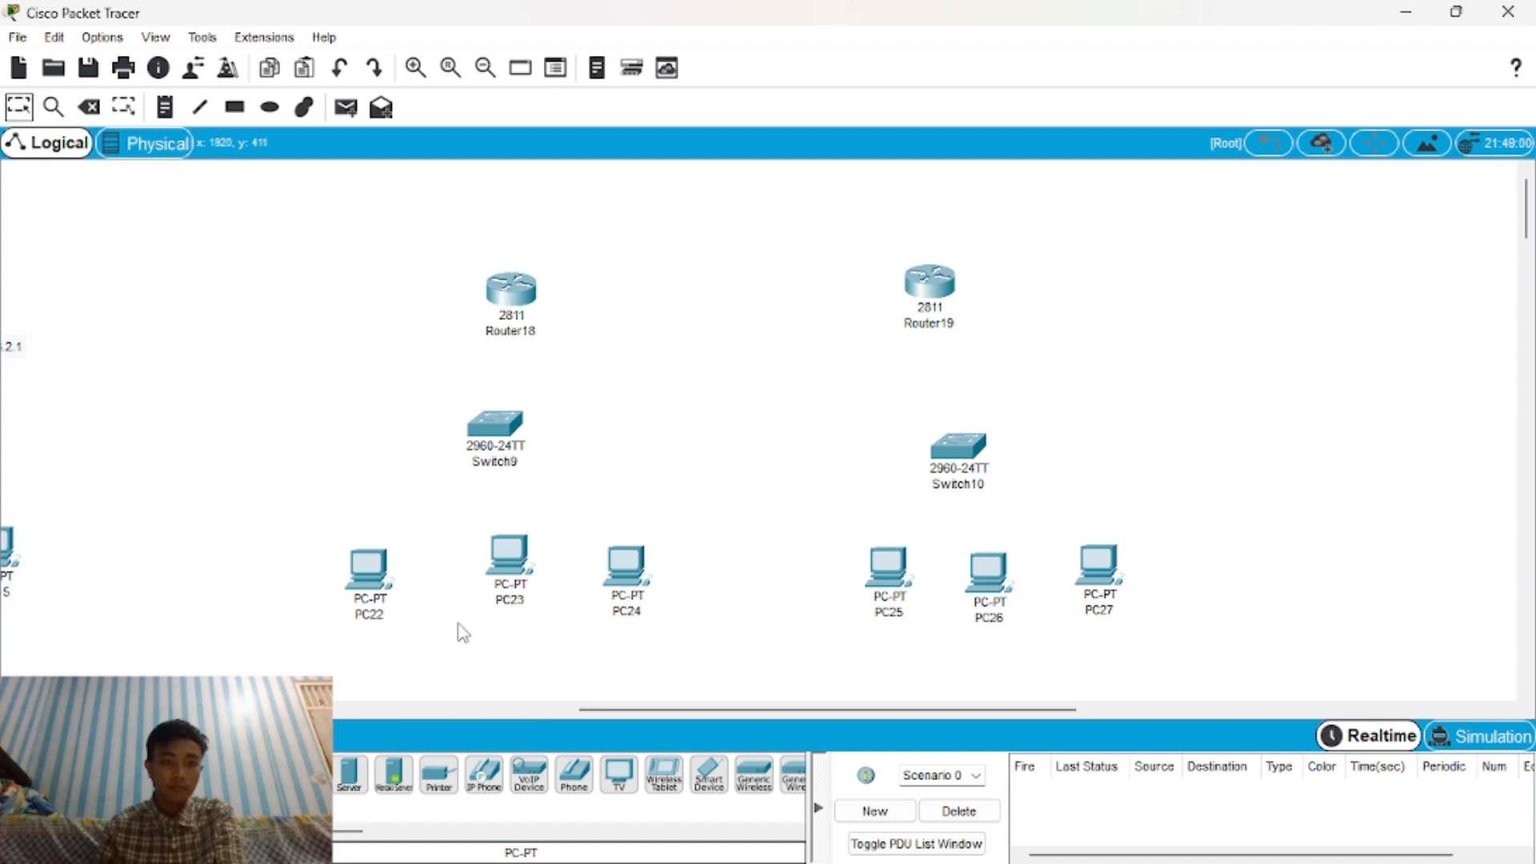
# Tidy the layout by aligning PC23 with its row and spacing Router19, Switch10, PC25, PC26 and PC27 evenly.
pyautogui.moveTo(503, 566); pyautogui.dragTo(494, 580)
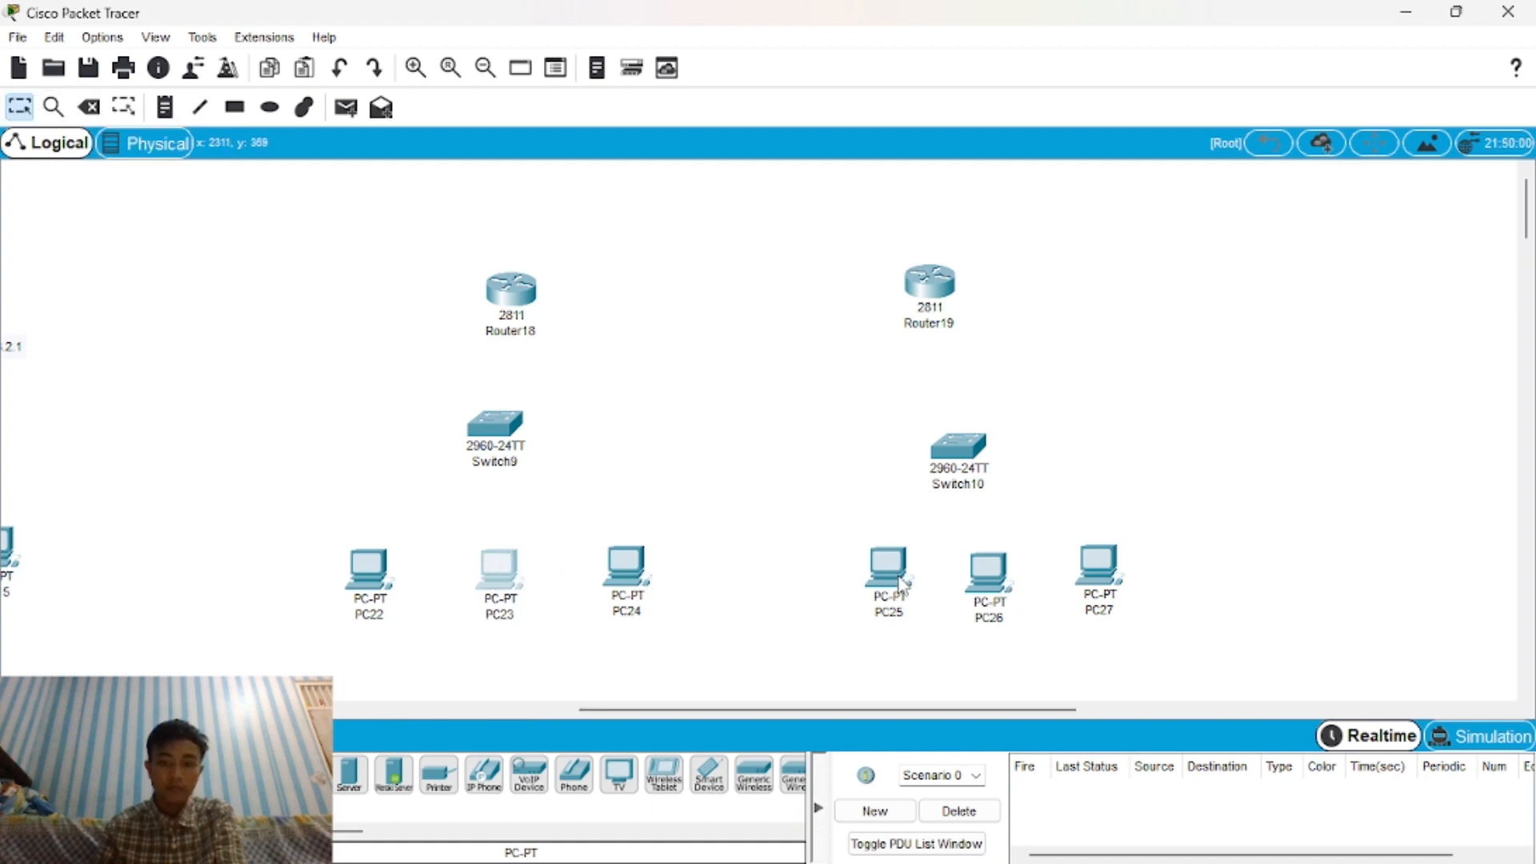
pyautogui.moveTo(902, 584); pyautogui.dragTo(864, 588)
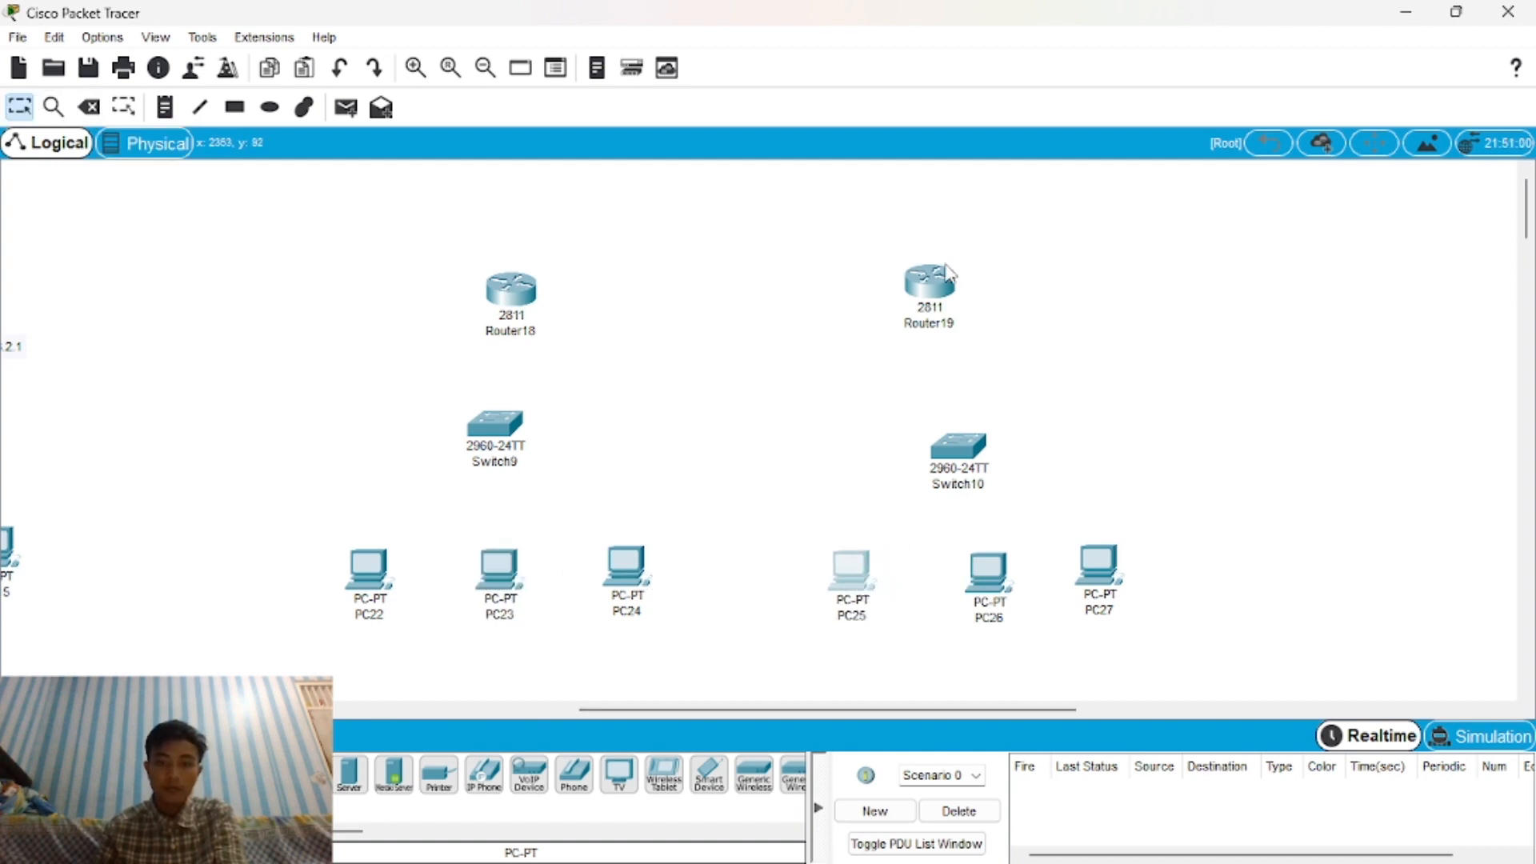
pyautogui.moveTo(949, 274); pyautogui.dragTo(1015, 270)
pyautogui.moveTo(970, 454); pyautogui.dragTo(1007, 425)
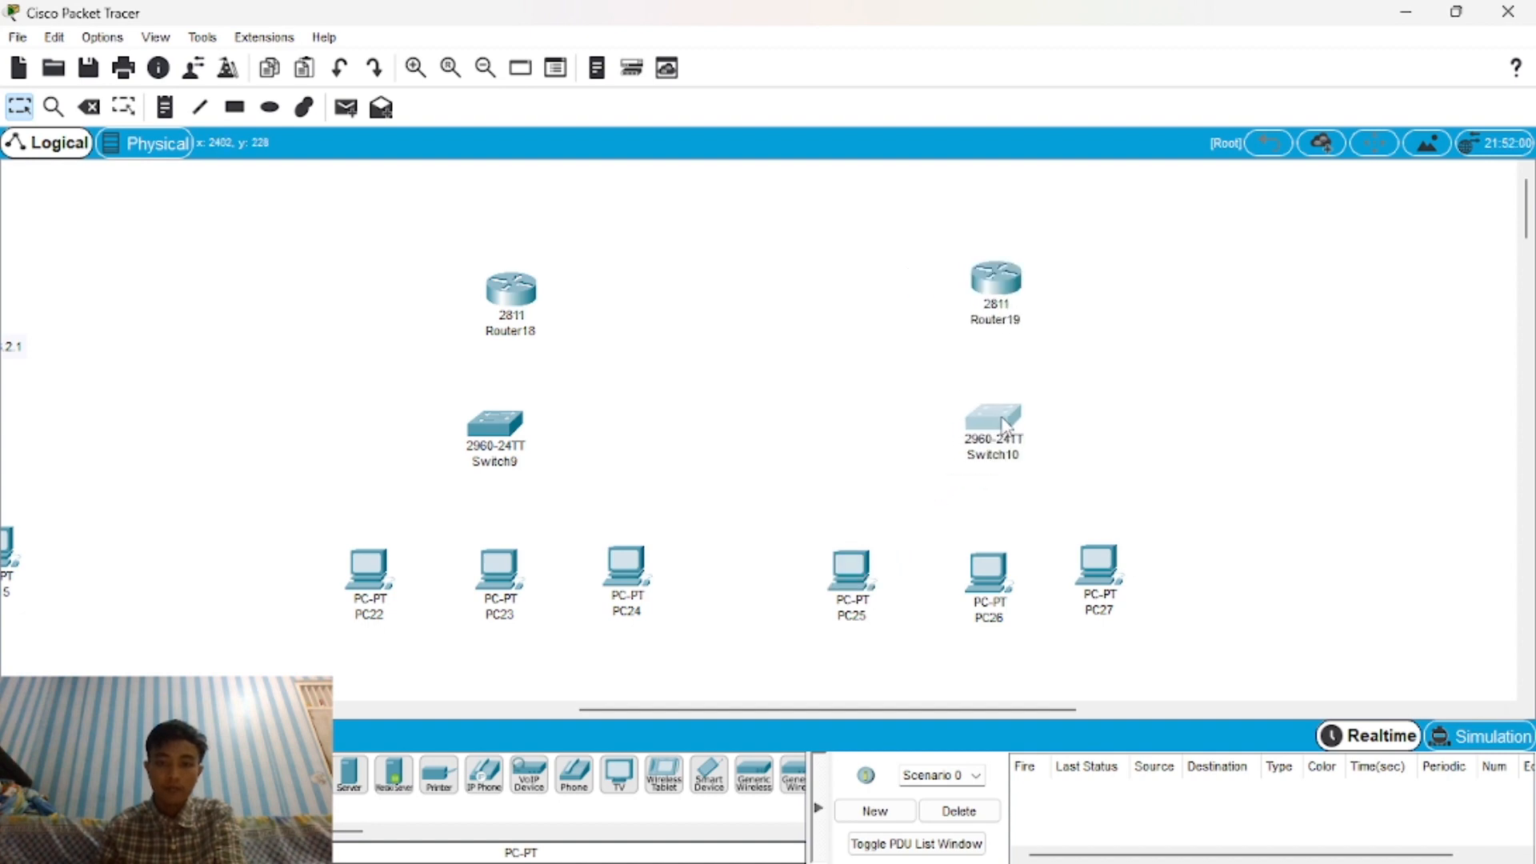
pyautogui.moveTo(1100, 568); pyautogui.dragTo(1139, 575)
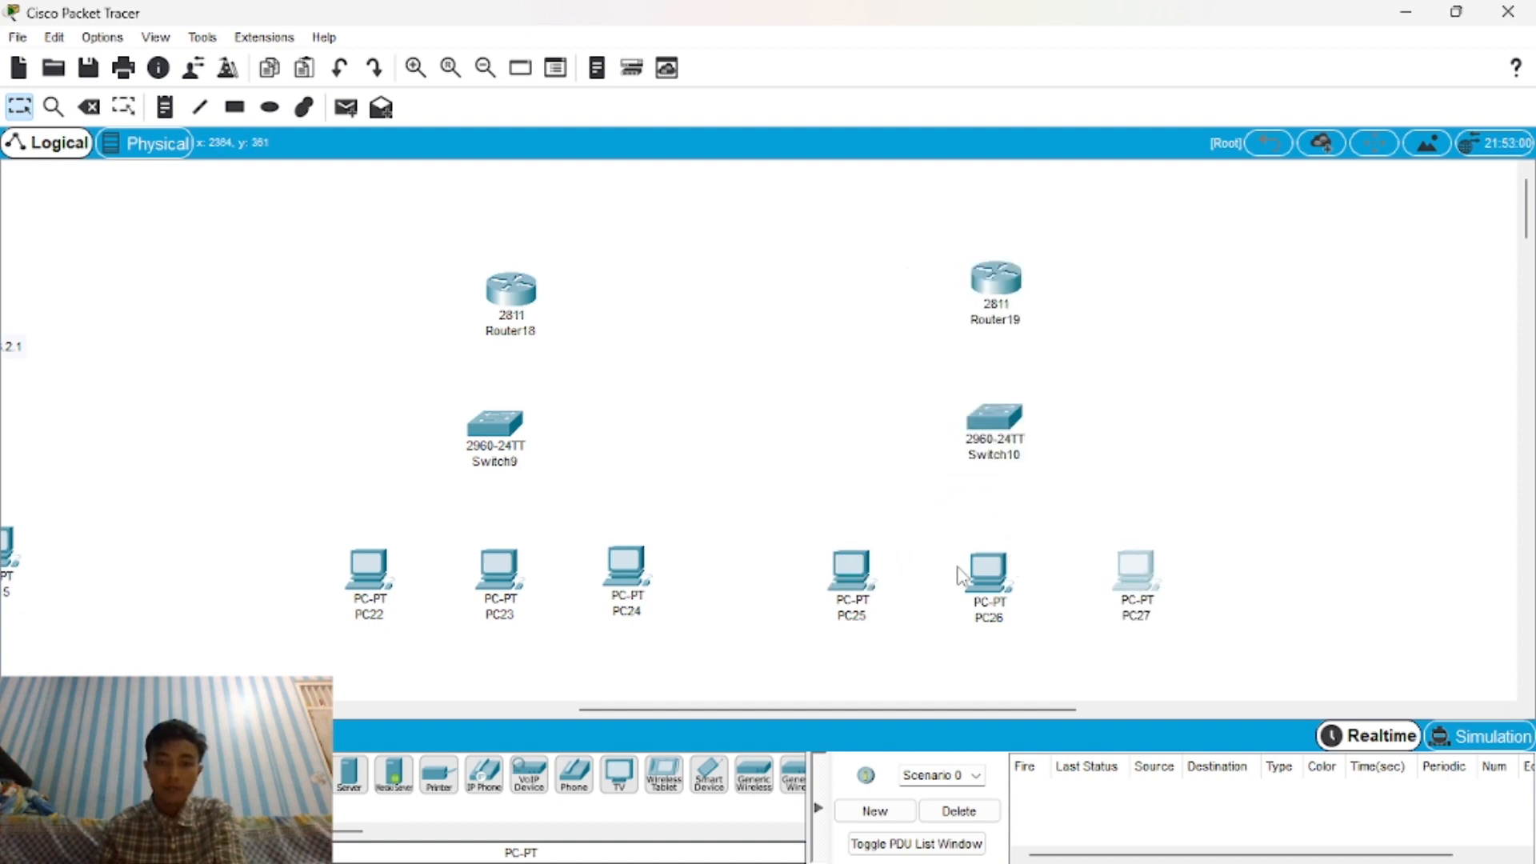
pyautogui.moveTo(958, 570); pyautogui.dragTo(971, 567)
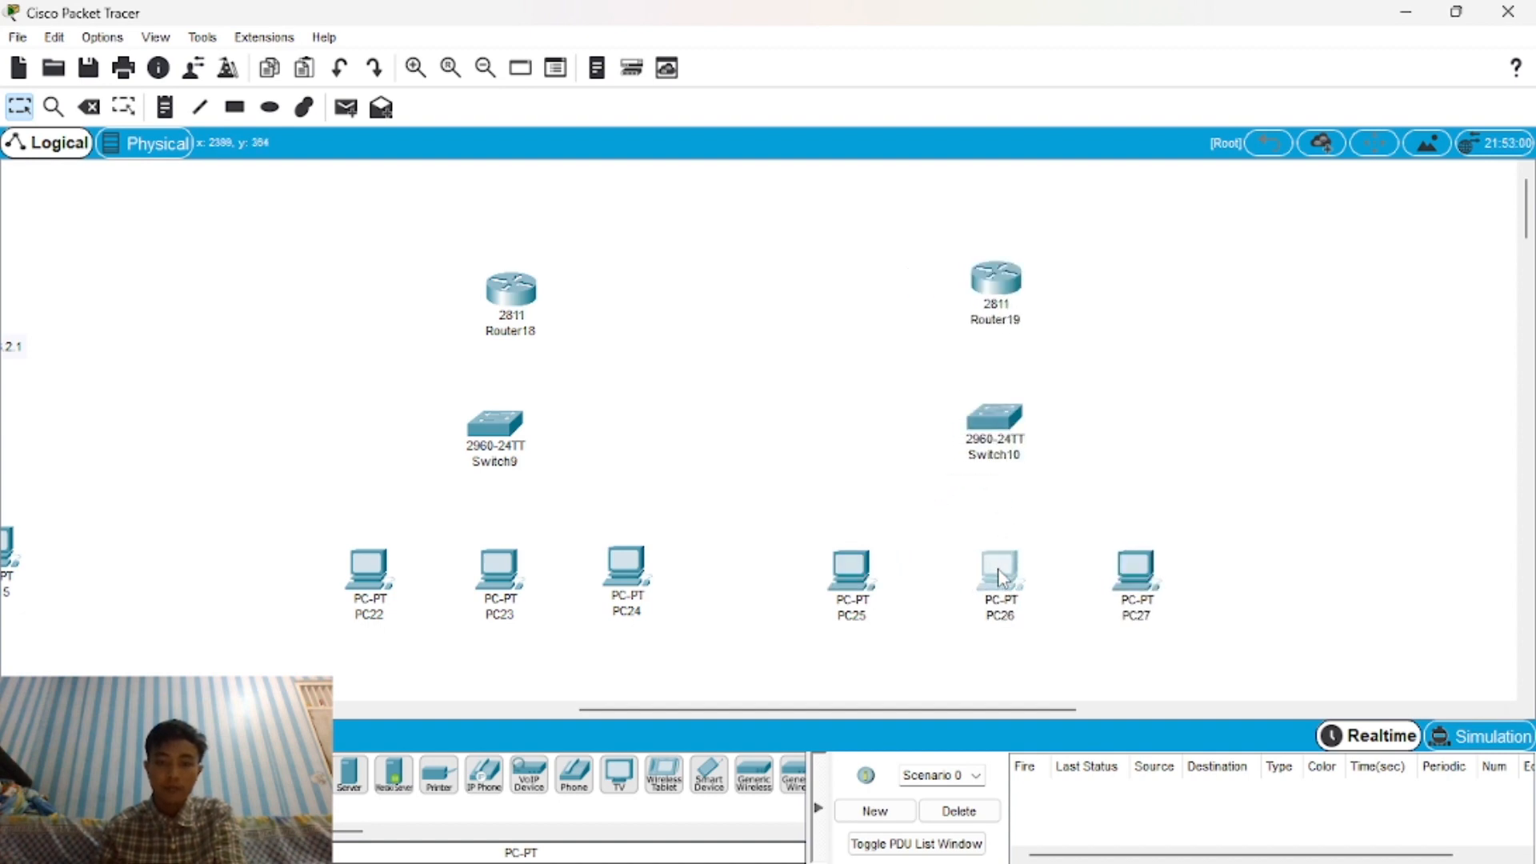
# Install a WIC-1T serial module in Router18's lower slot beside the Ethernet ports, switching the router's power as needed.
pyautogui.click(536, 302)
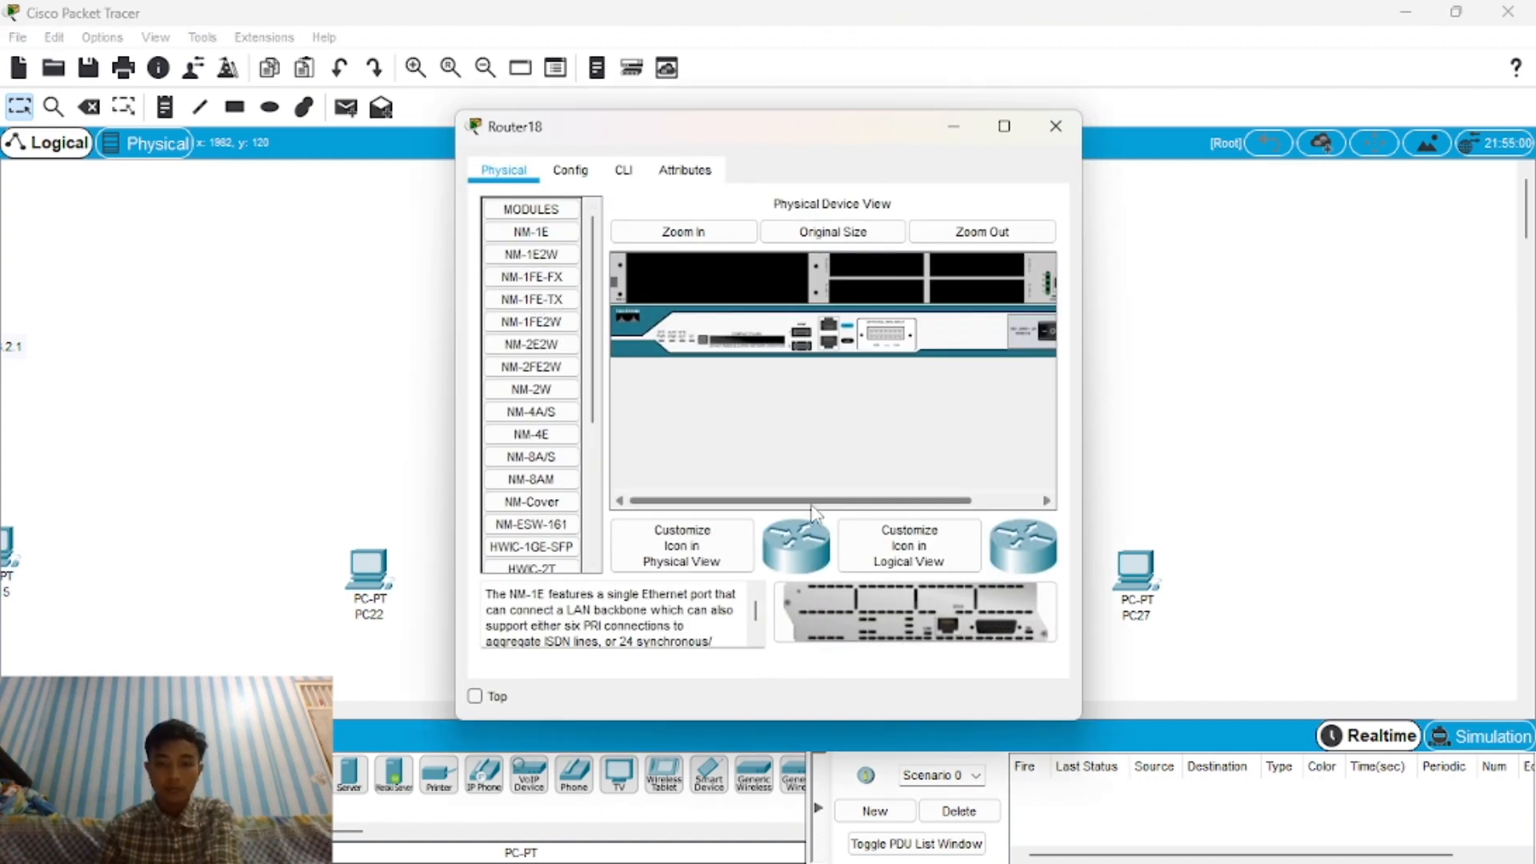
pyautogui.moveTo(812, 503); pyautogui.dragTo(856, 503)
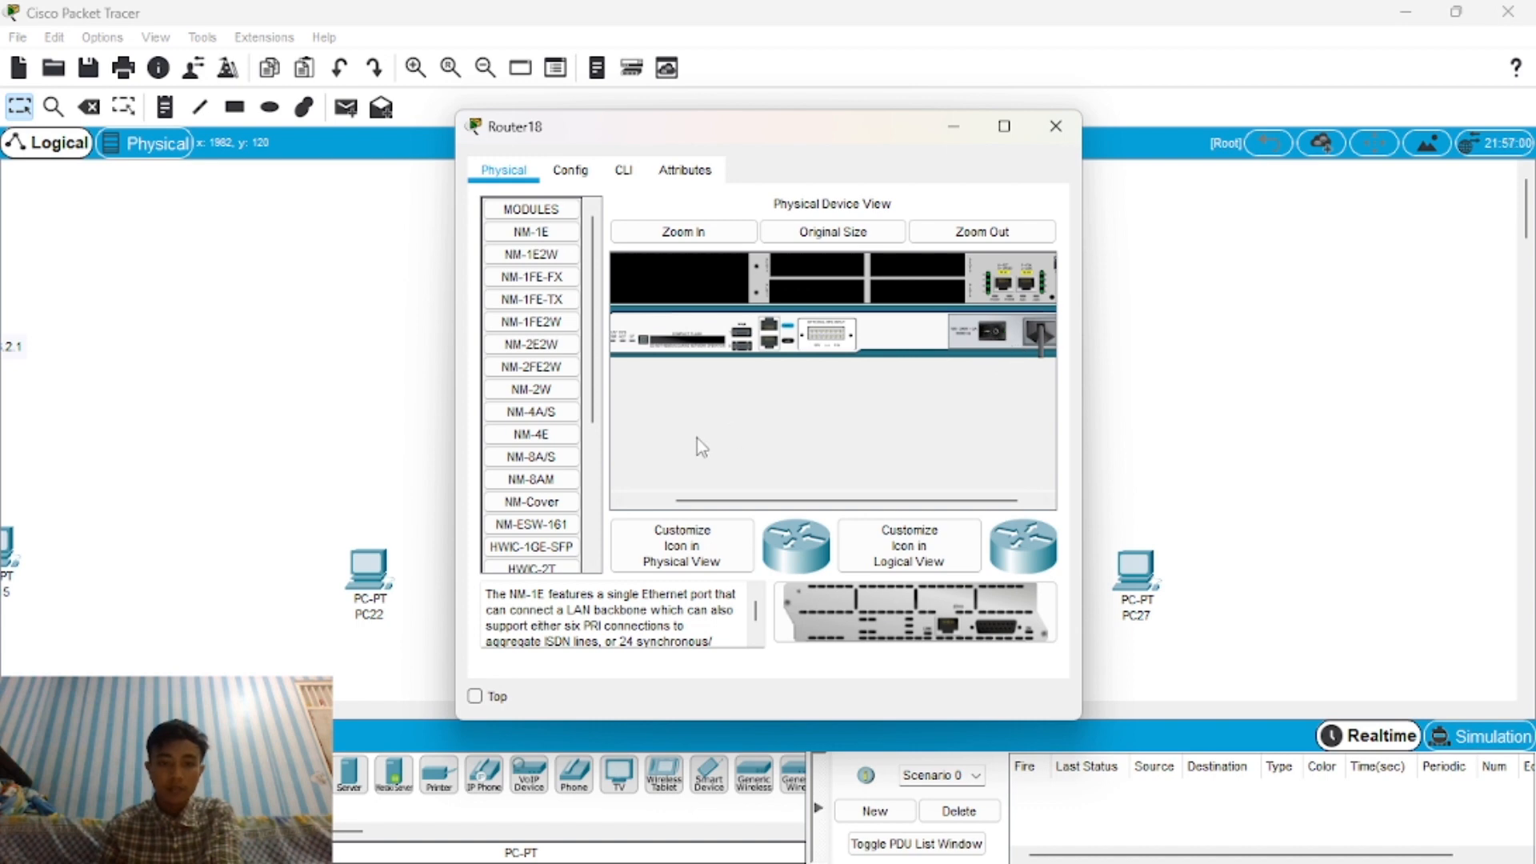
pyautogui.scroll(-4, 528, 480)
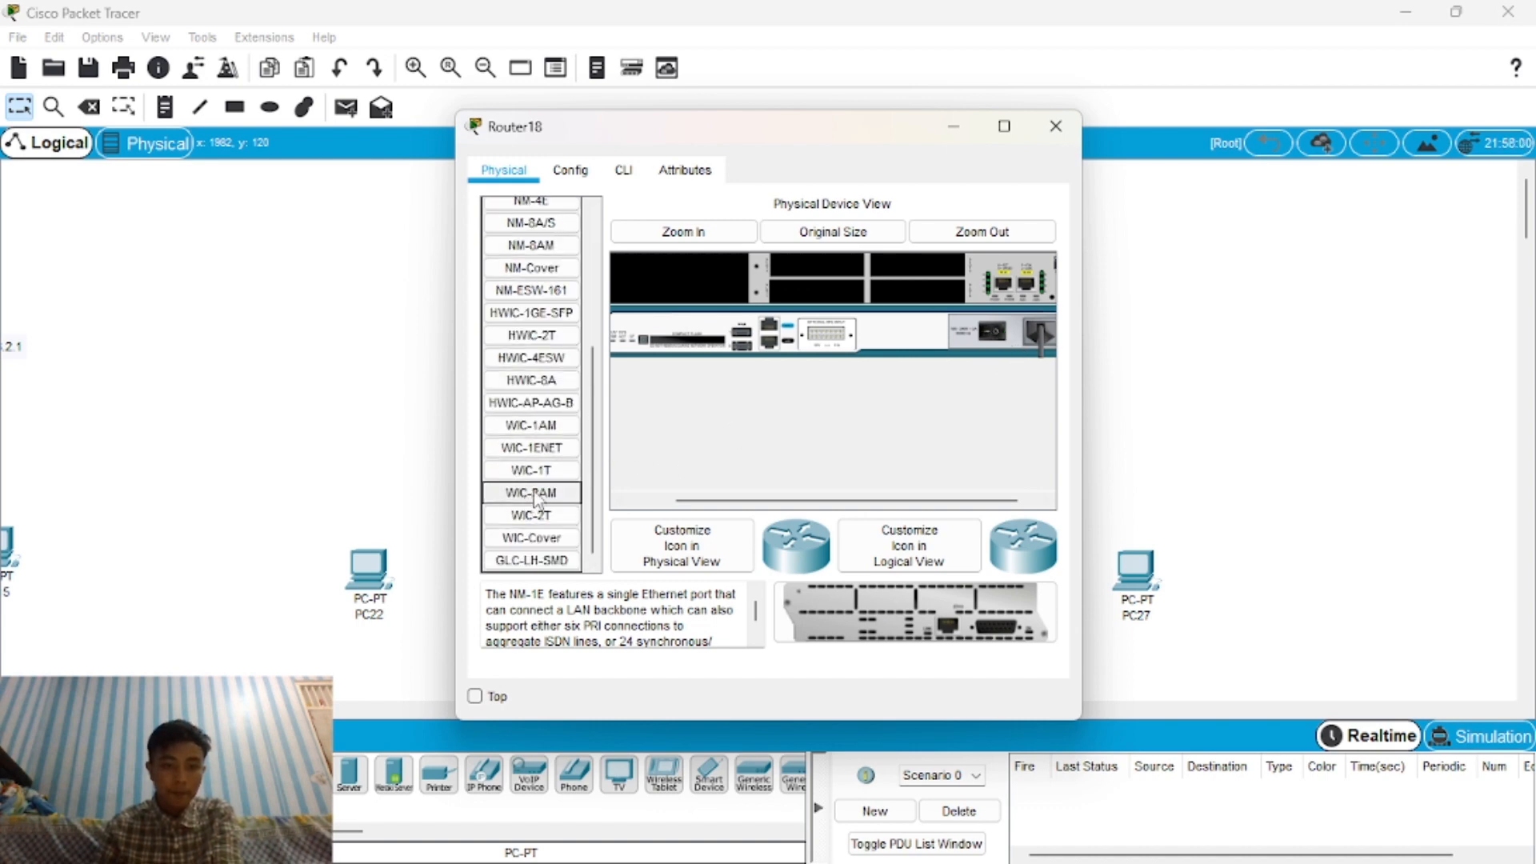
pyautogui.moveTo(545, 480); pyautogui.dragTo(931, 305)
pyautogui.click(1000, 341)
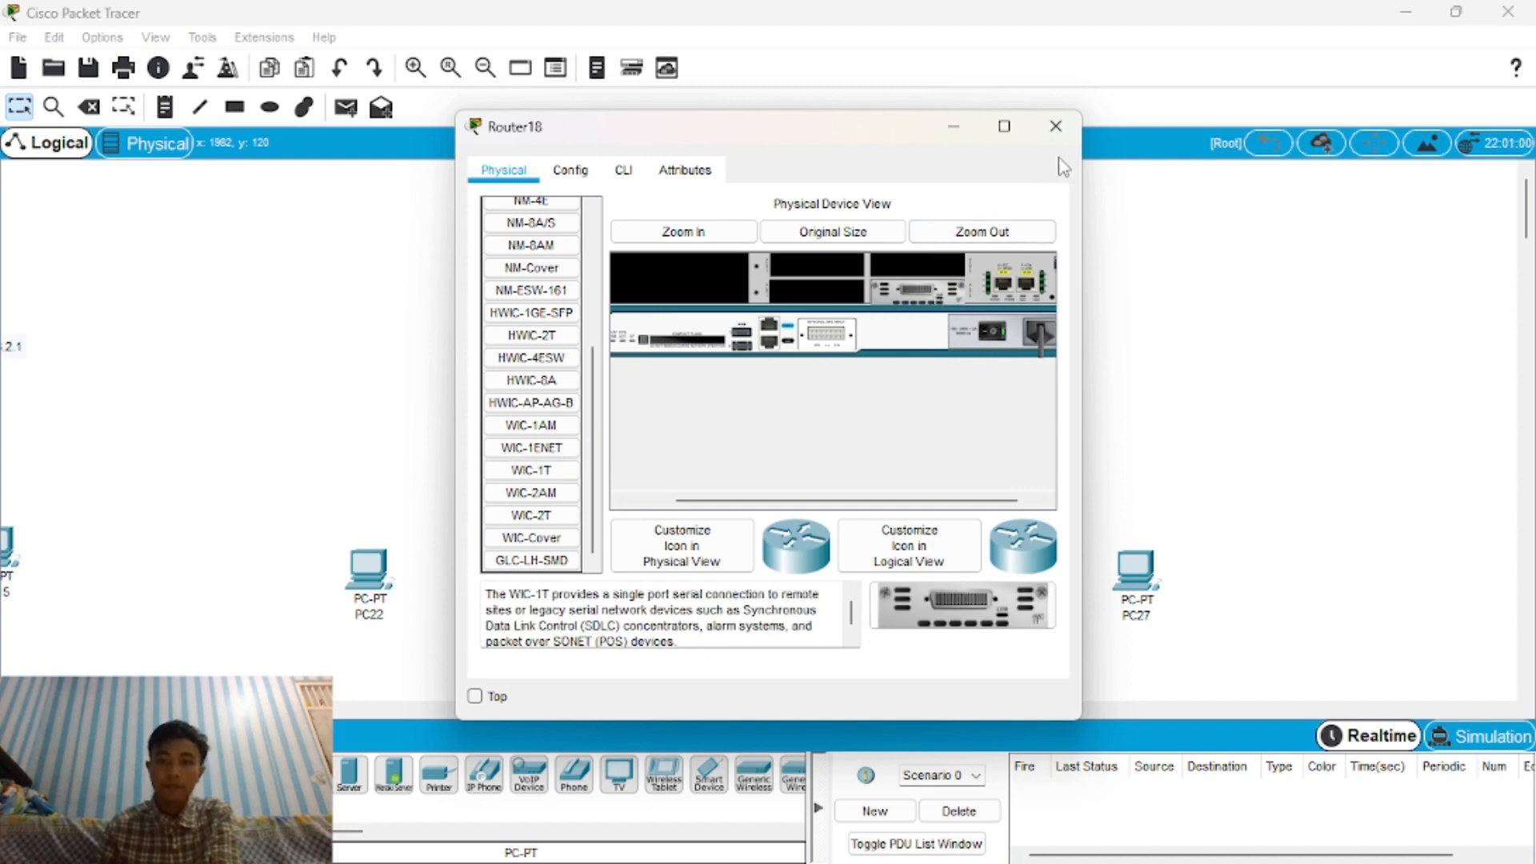
pyautogui.click(1056, 126)
# Install a WIC-1T serial module in the lower slot beside the Ethernet ports of Router19.
pyautogui.click(995, 274)
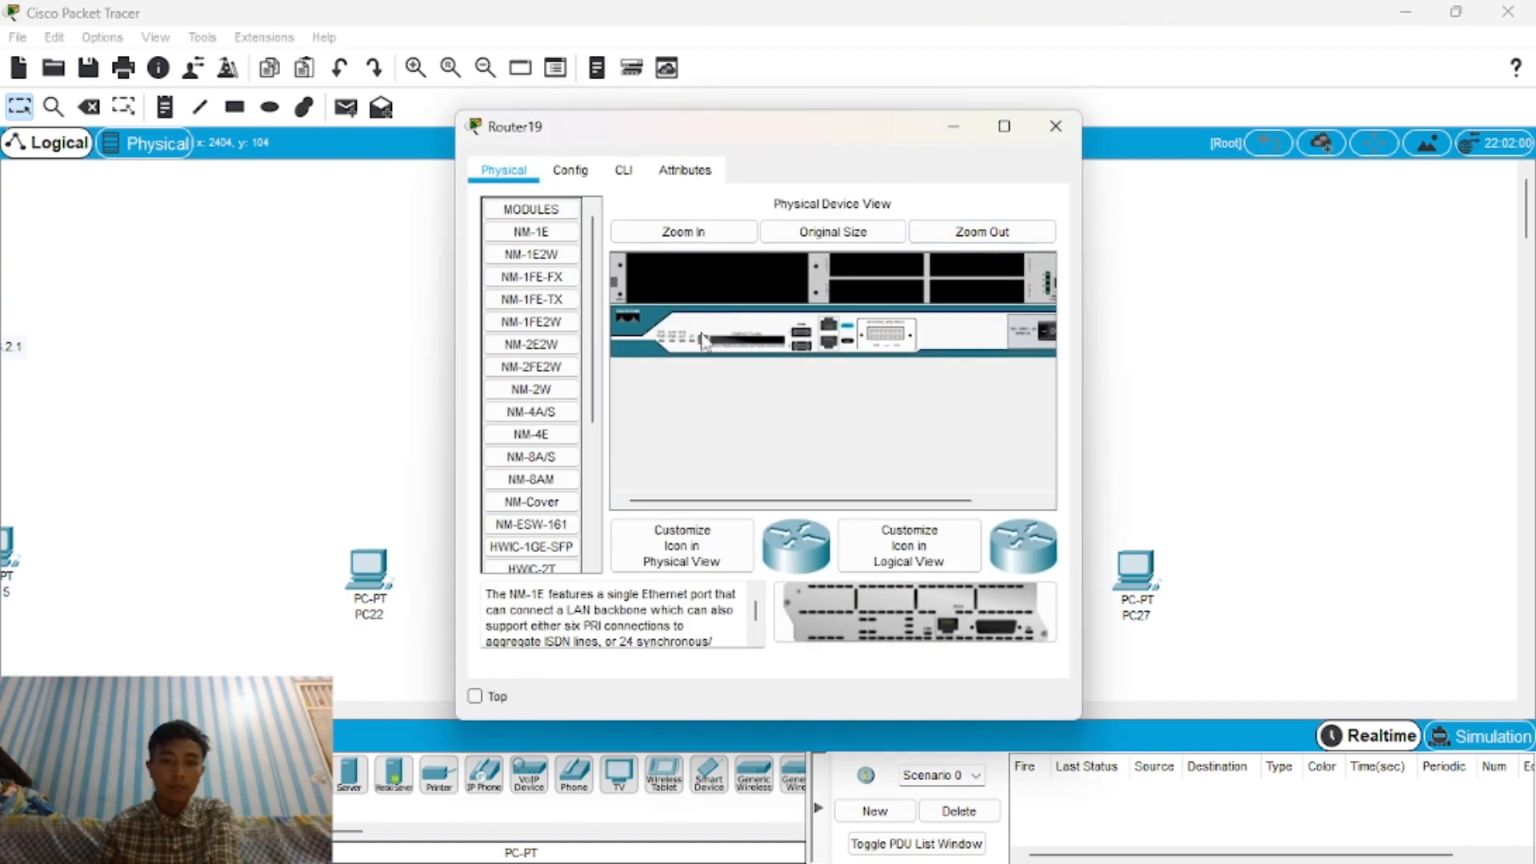
pyautogui.scroll(-4, 574, 483)
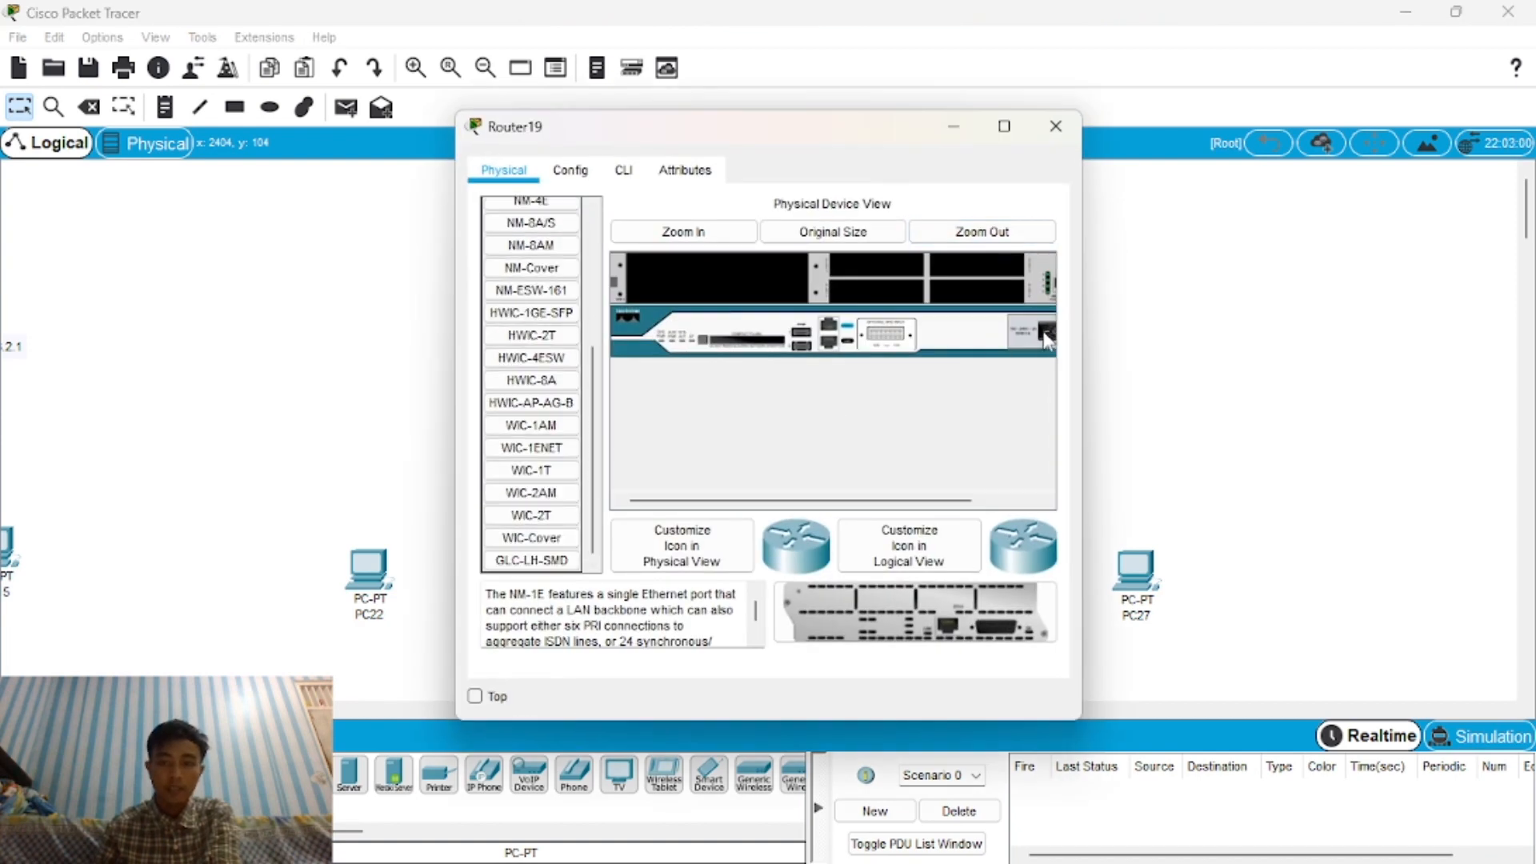
pyautogui.moveTo(514, 471); pyautogui.dragTo(984, 292)
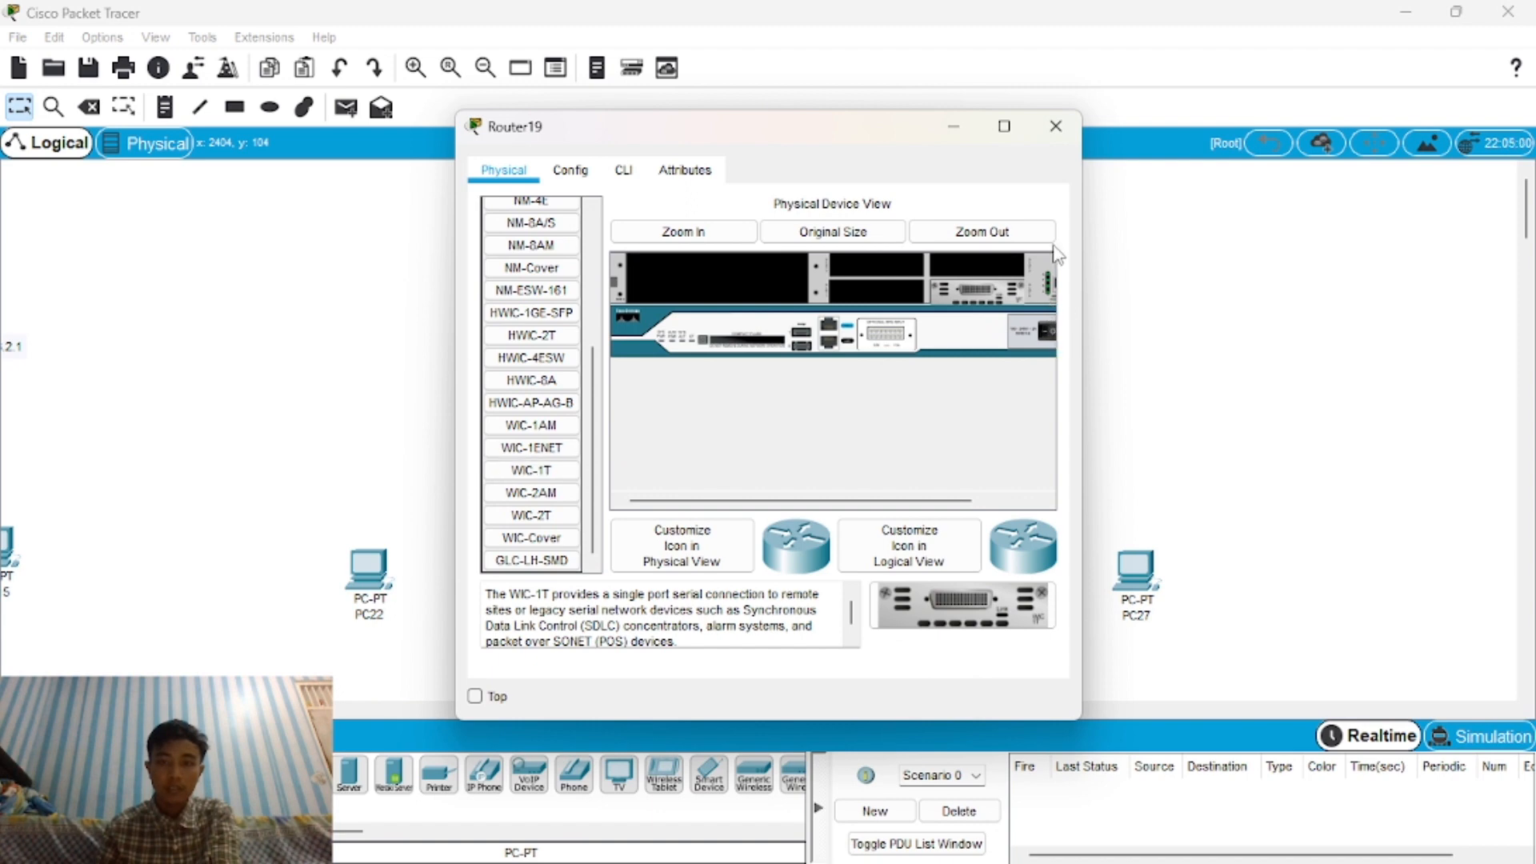
pyautogui.click(1056, 126)
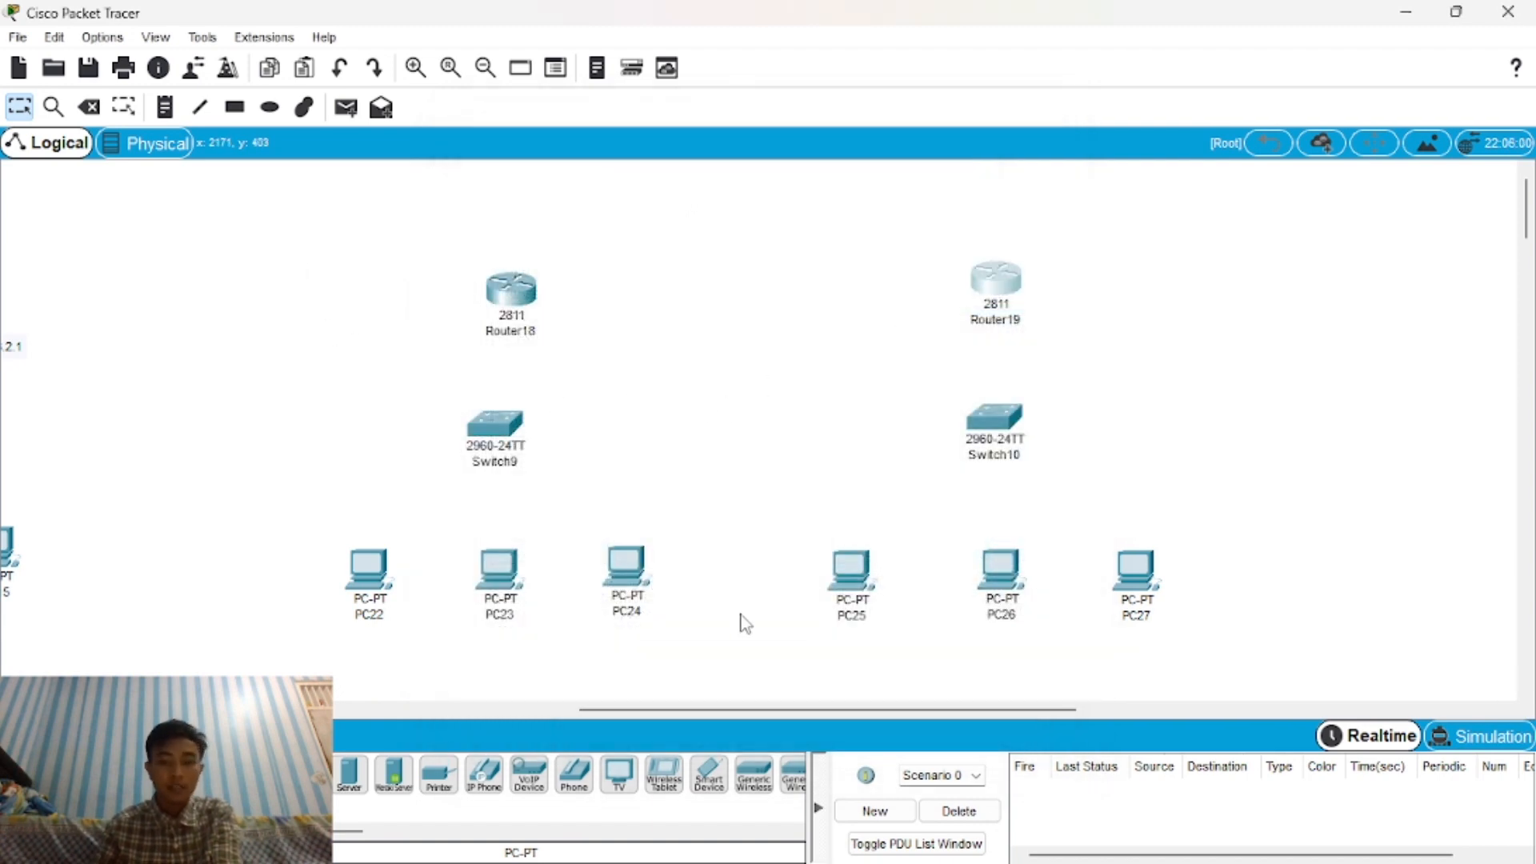
# Connect Serial0/0/0 of Router18 to Serial0/0/0 of Router19 with a Serial DCE cable.
pyautogui.click(137, 775)
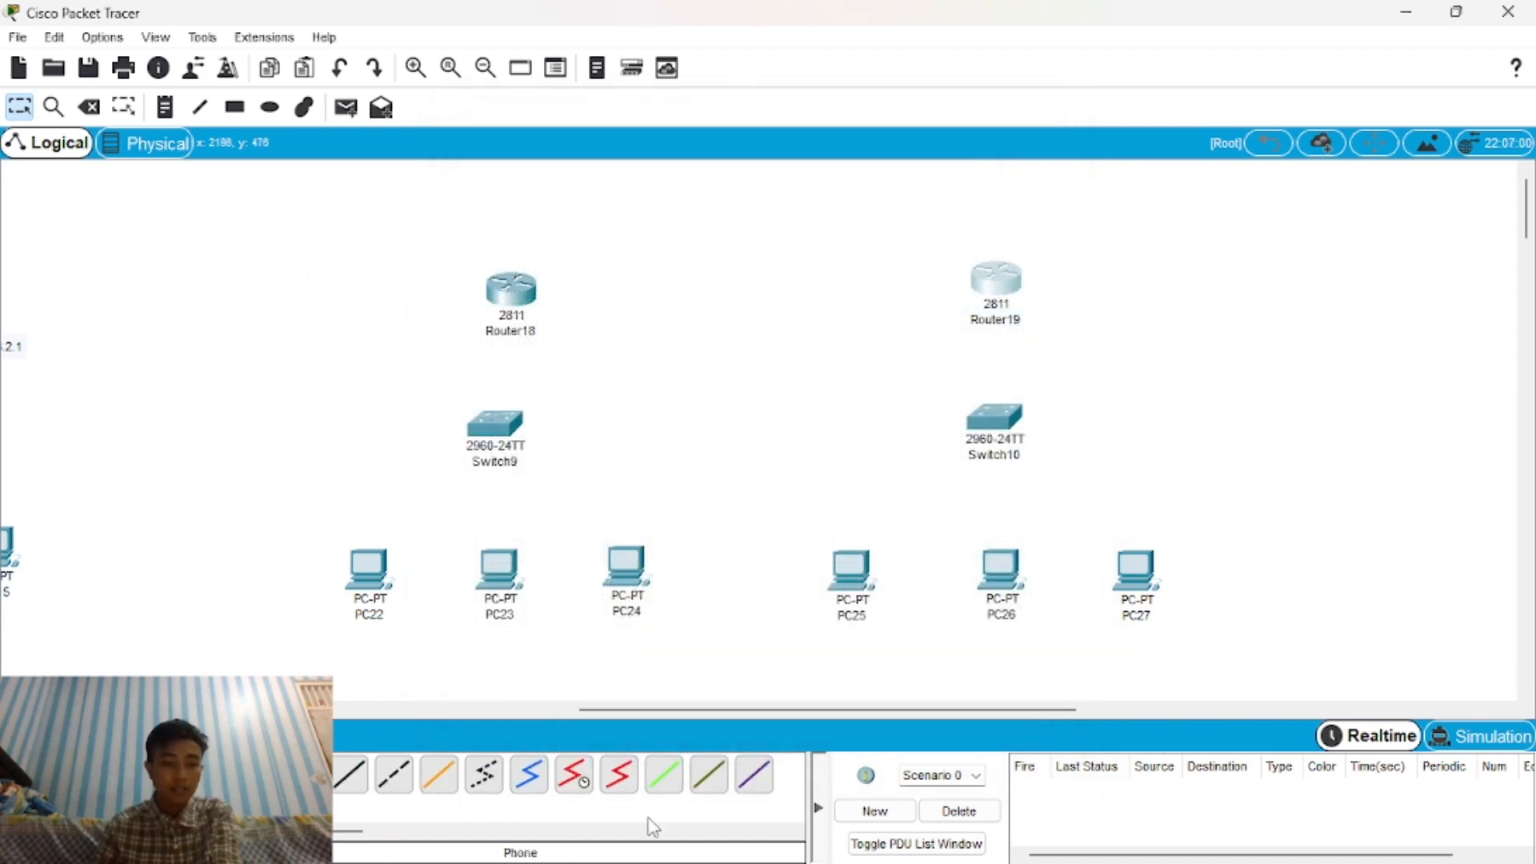
pyautogui.click(580, 790)
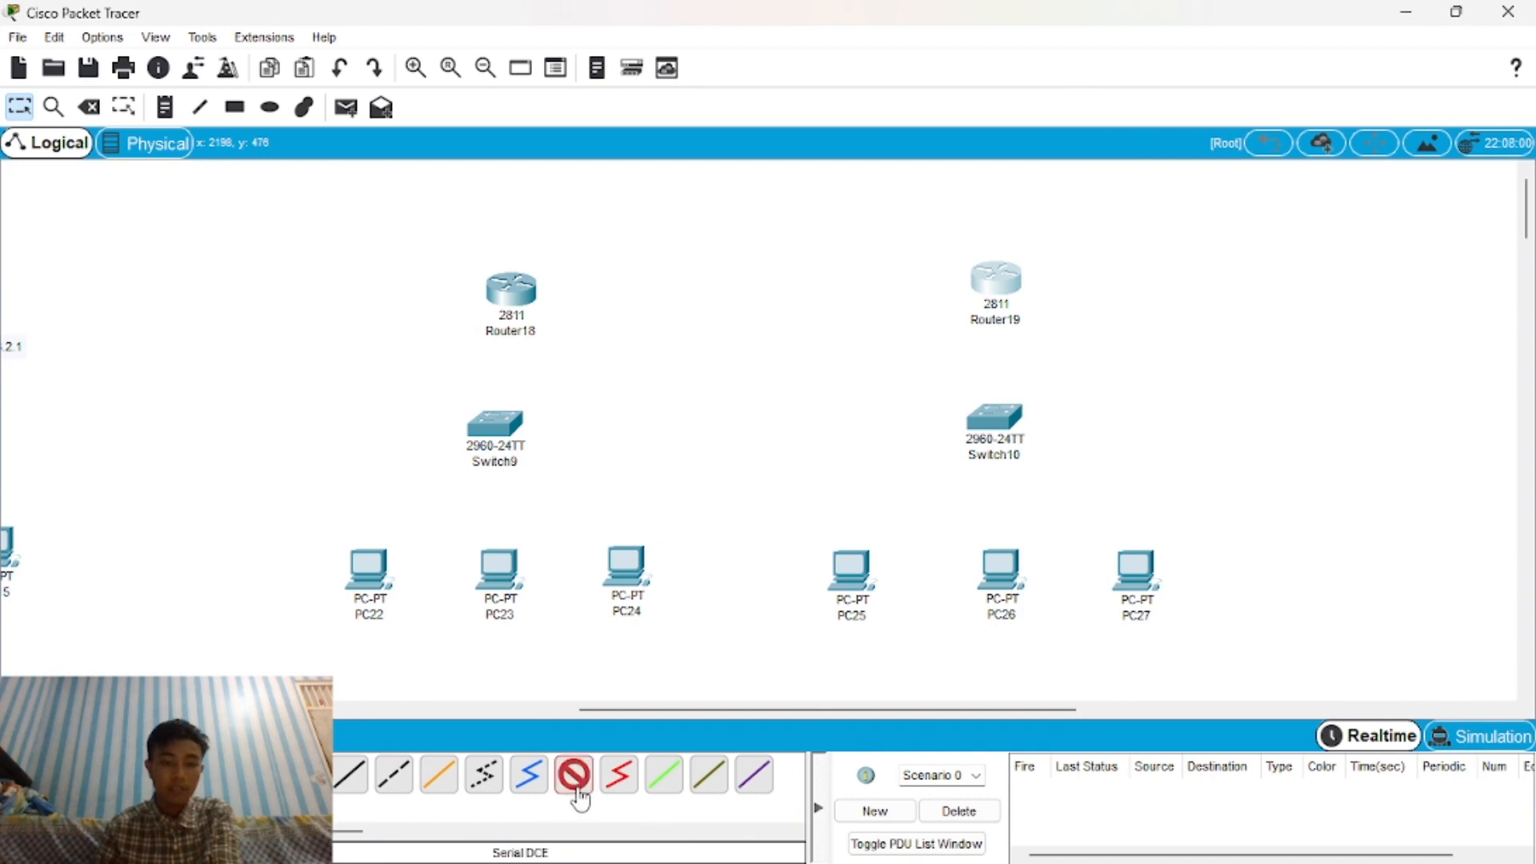
pyautogui.click(528, 296)
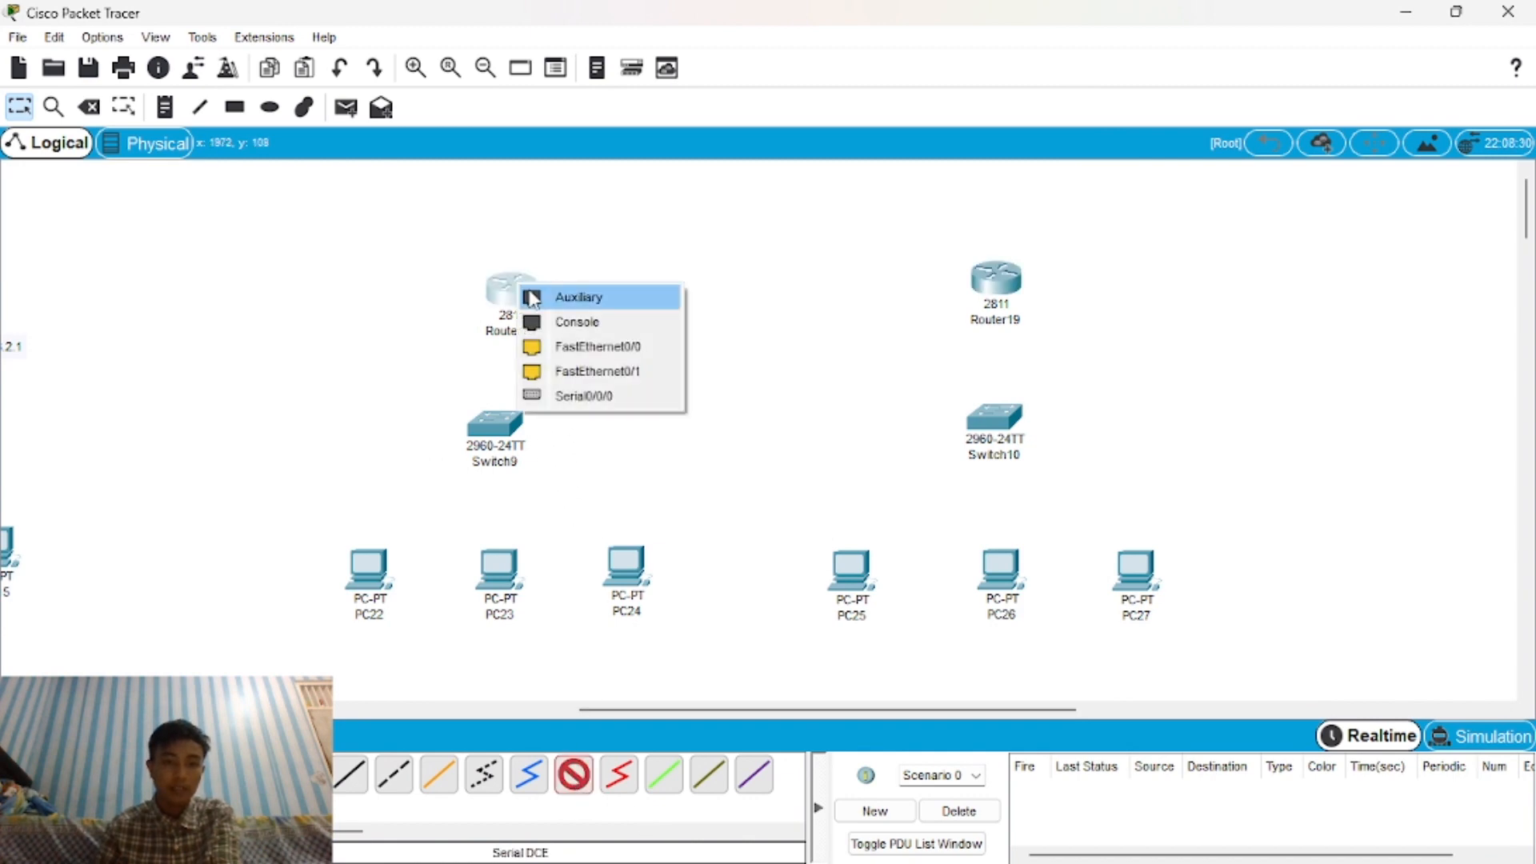
pyautogui.click(576, 392)
pyautogui.click(973, 278)
pyautogui.click(973, 279)
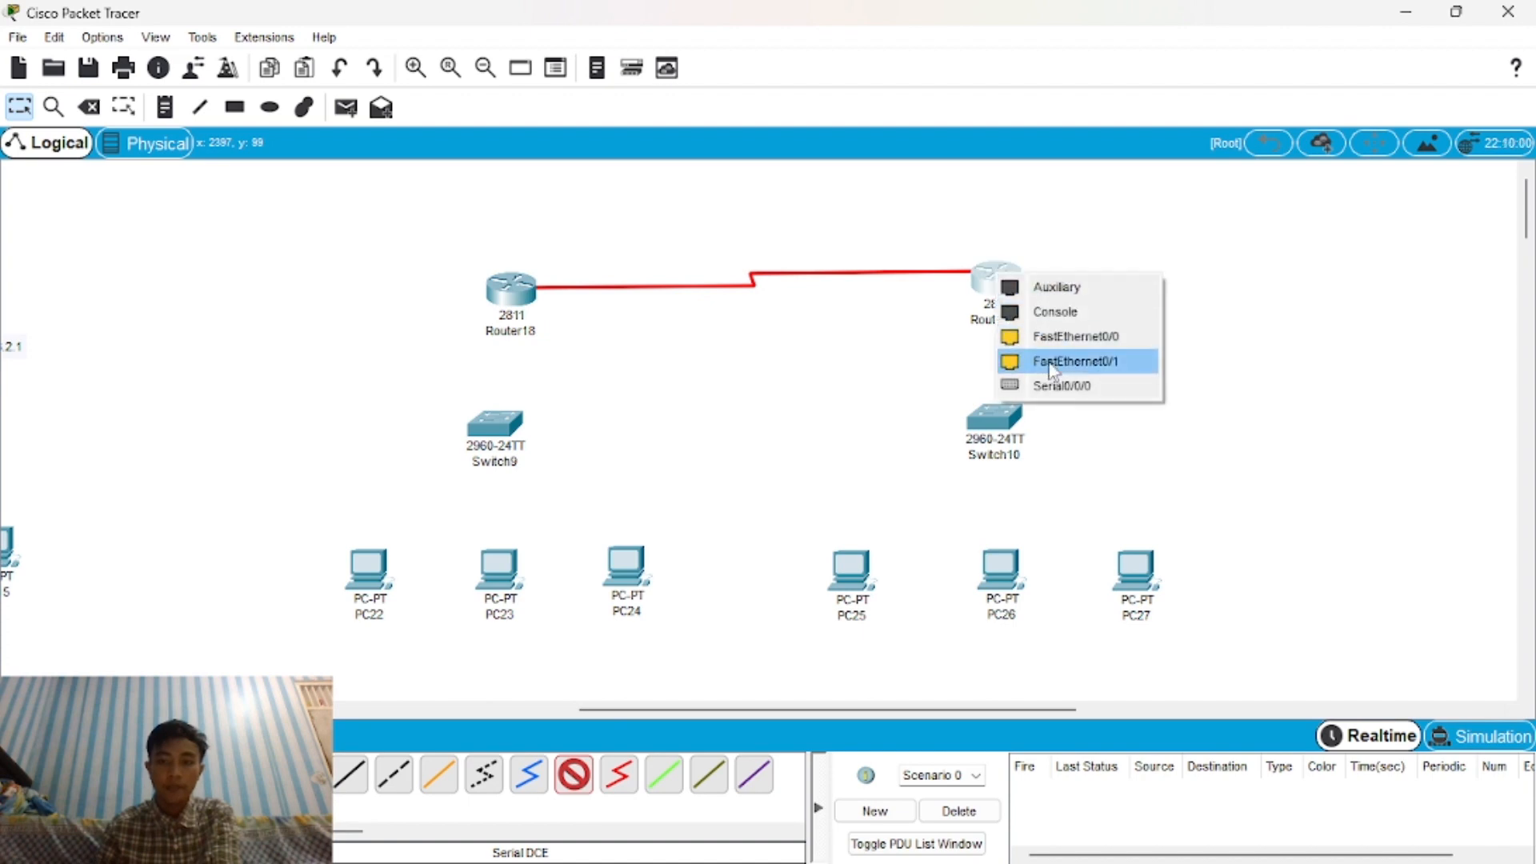
pyautogui.click(1053, 383)
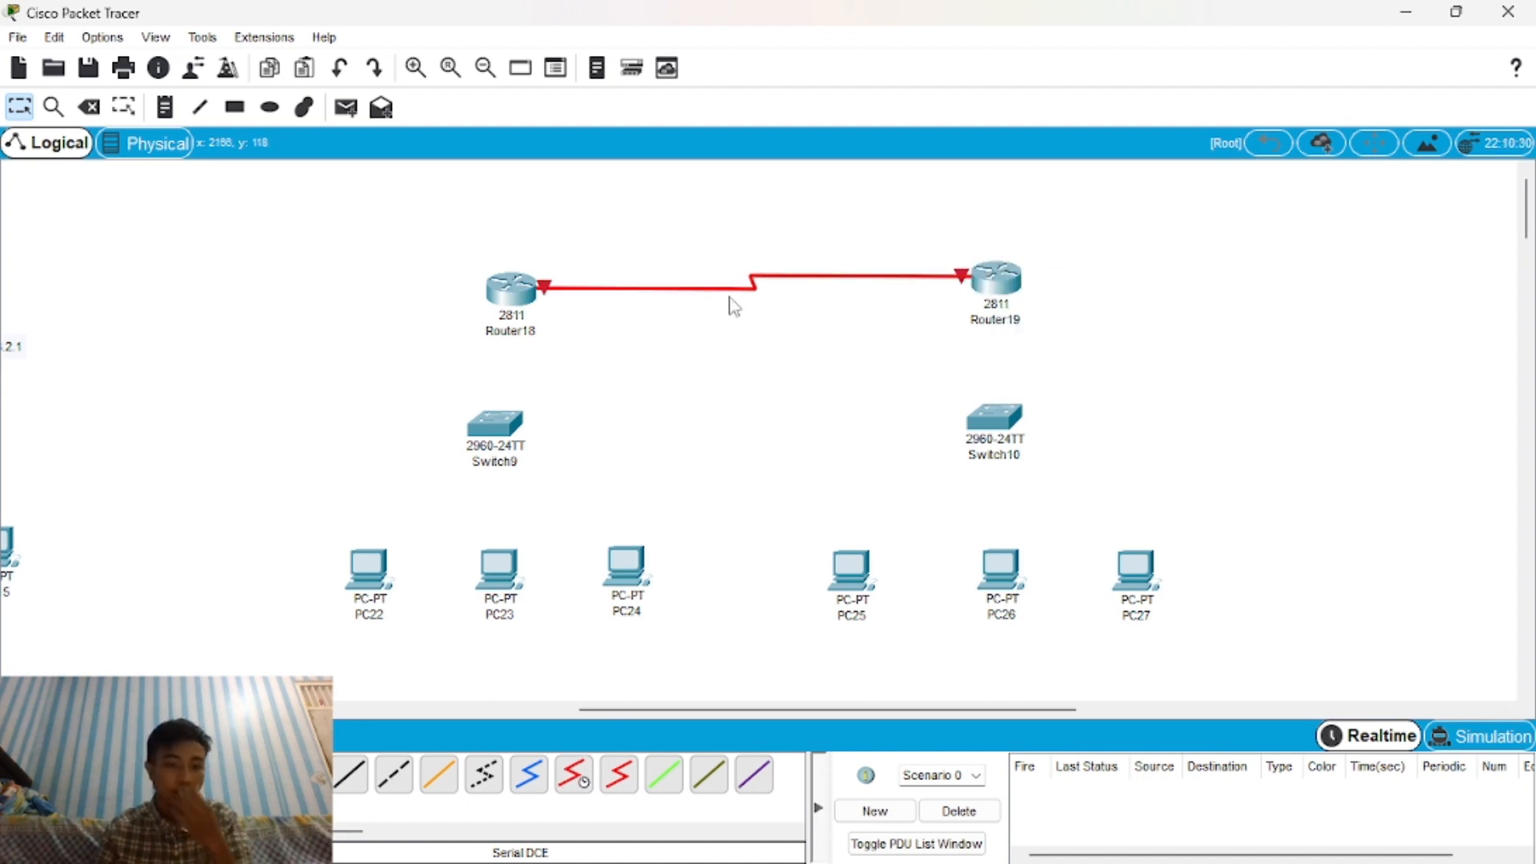
# Connect Switch9's FastEthernet0/1 port to Router18 with a copper straight-through cable.
pyautogui.click(347, 775)
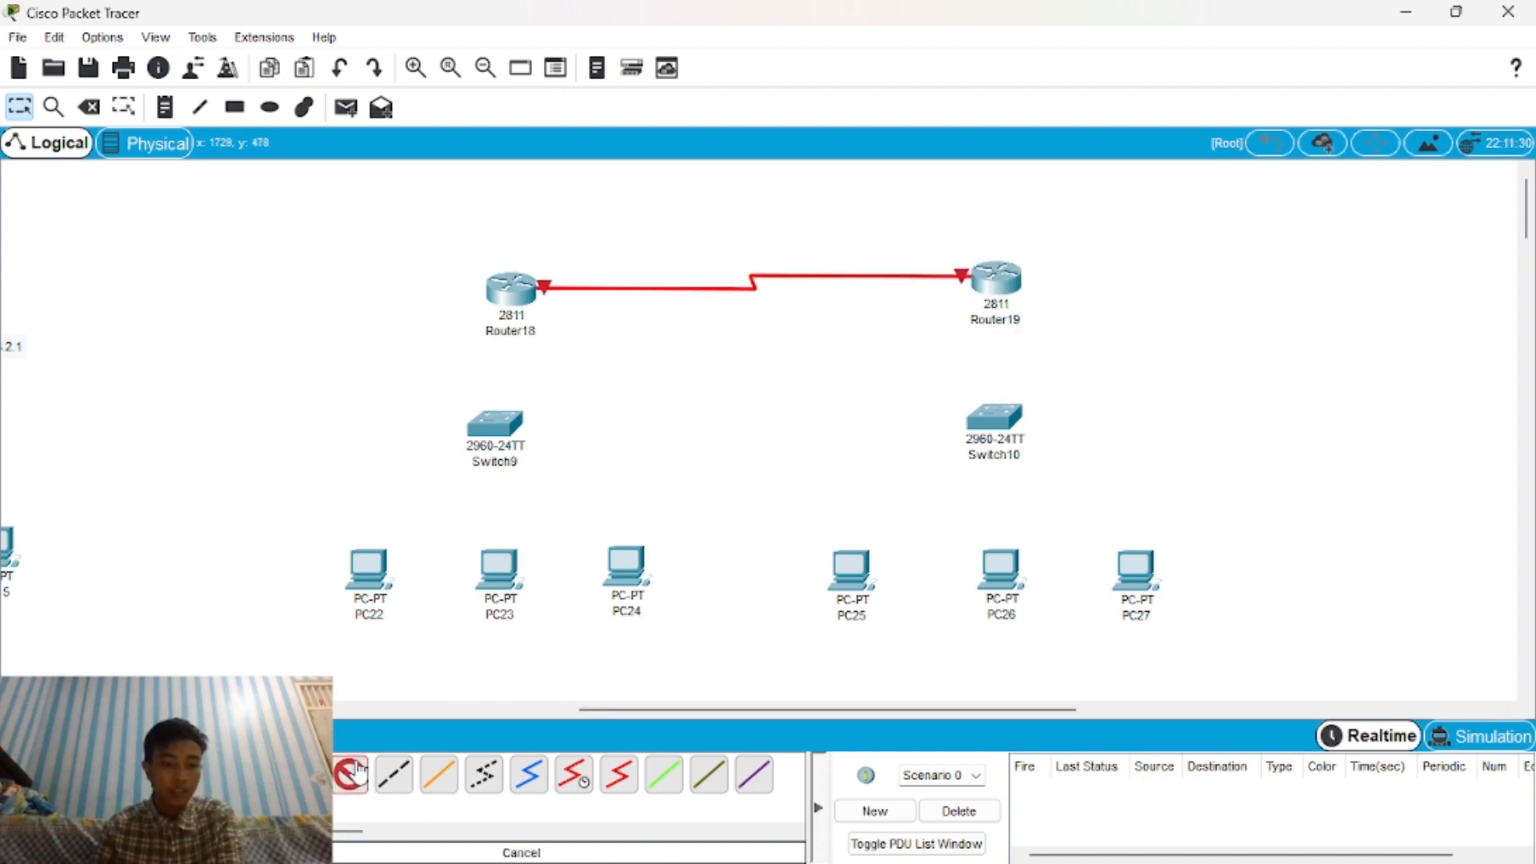
pyautogui.click(506, 424)
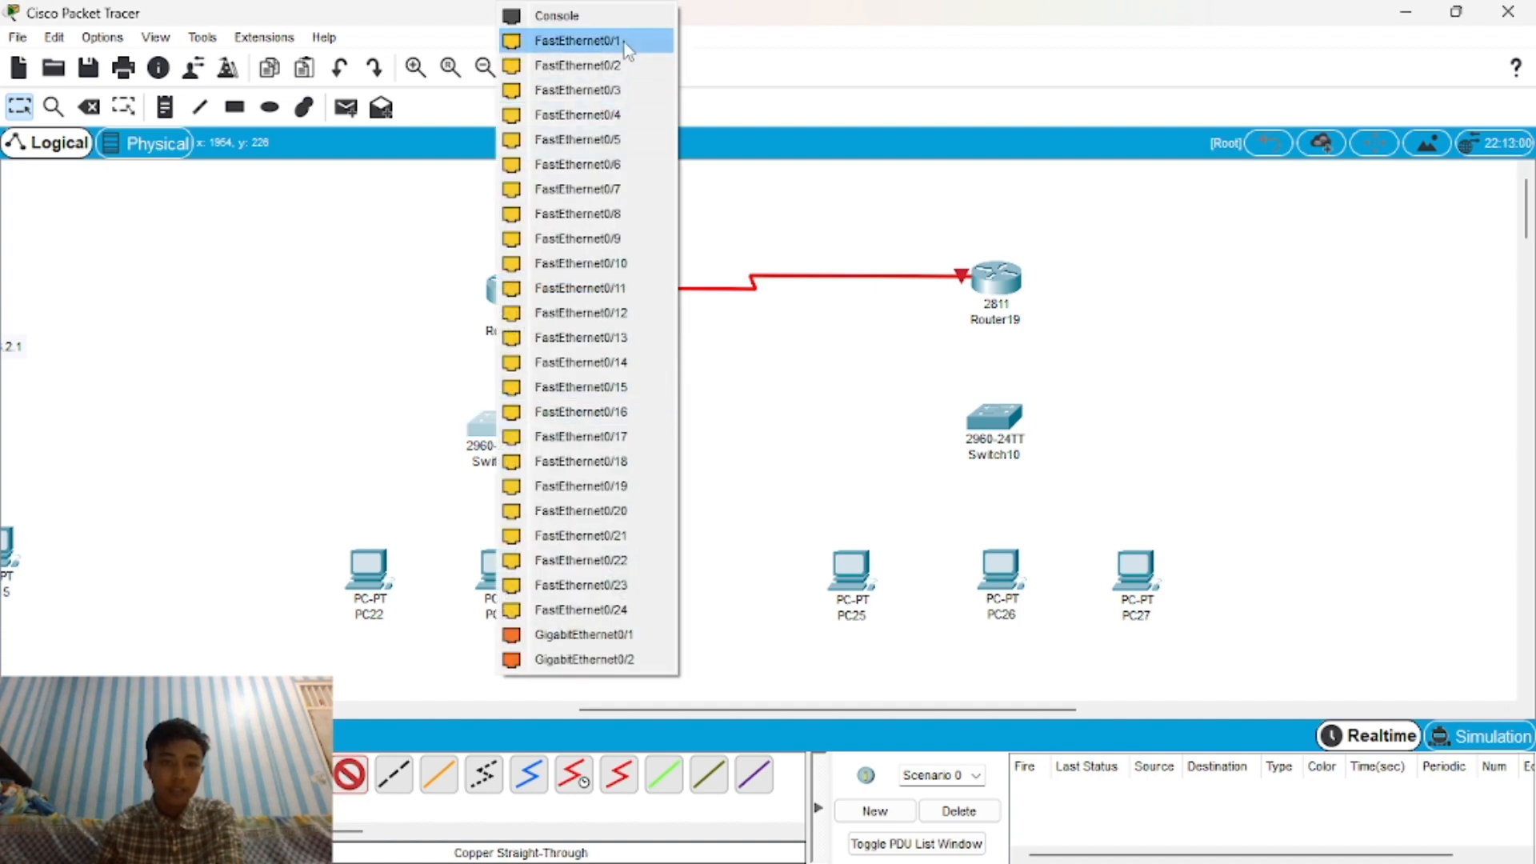
pyautogui.click(624, 40)
pyautogui.click(520, 296)
pyautogui.click(557, 362)
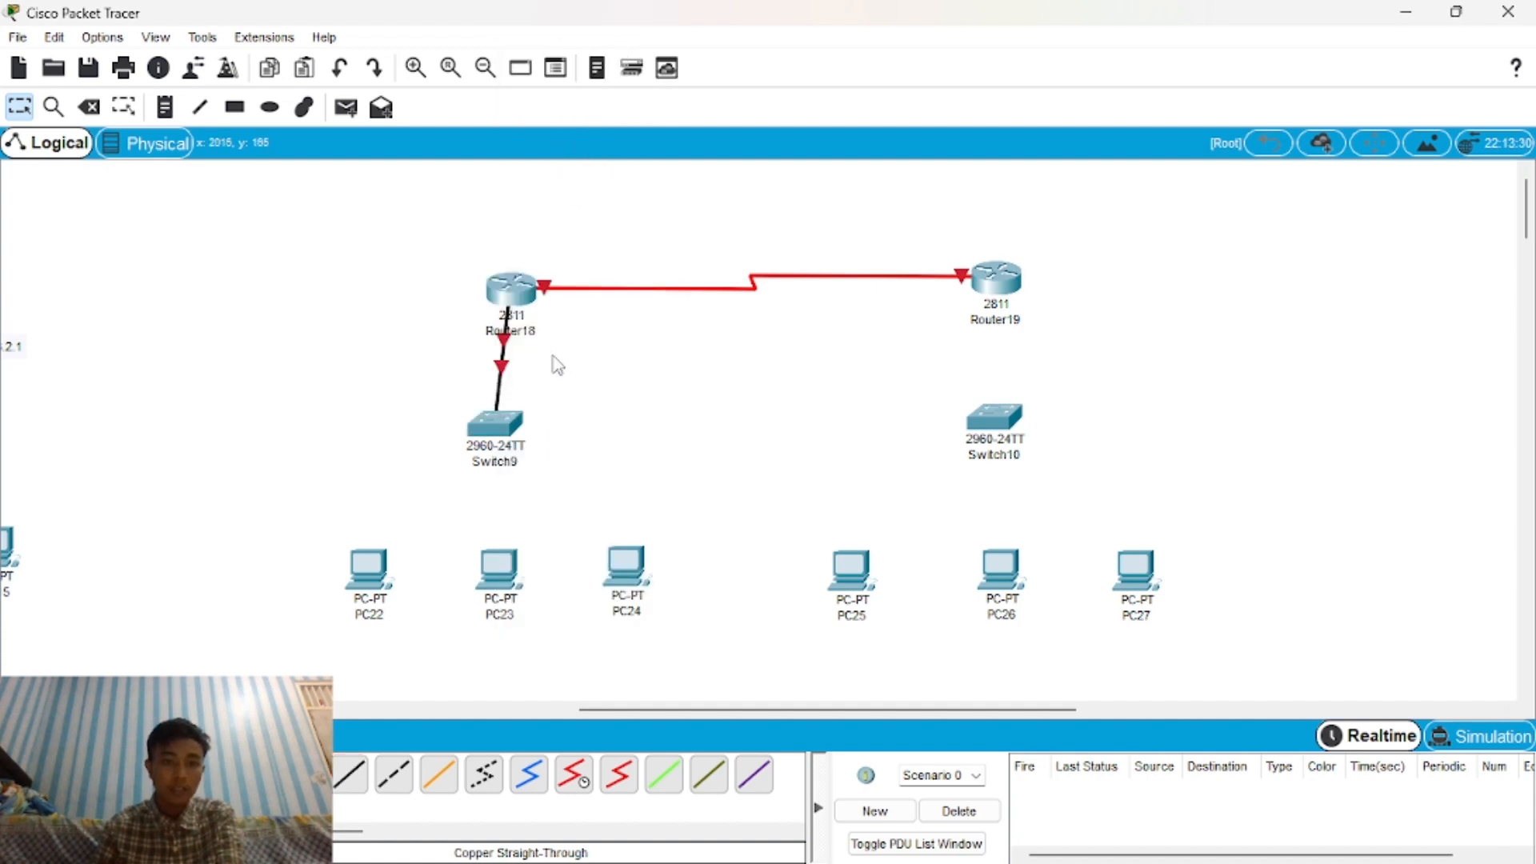
# Connect Switch9's FastEthernet0/2 port to PC22's FastEthernet0 port with a copper straight-through cable.
pyautogui.click(355, 786)
pyautogui.click(498, 424)
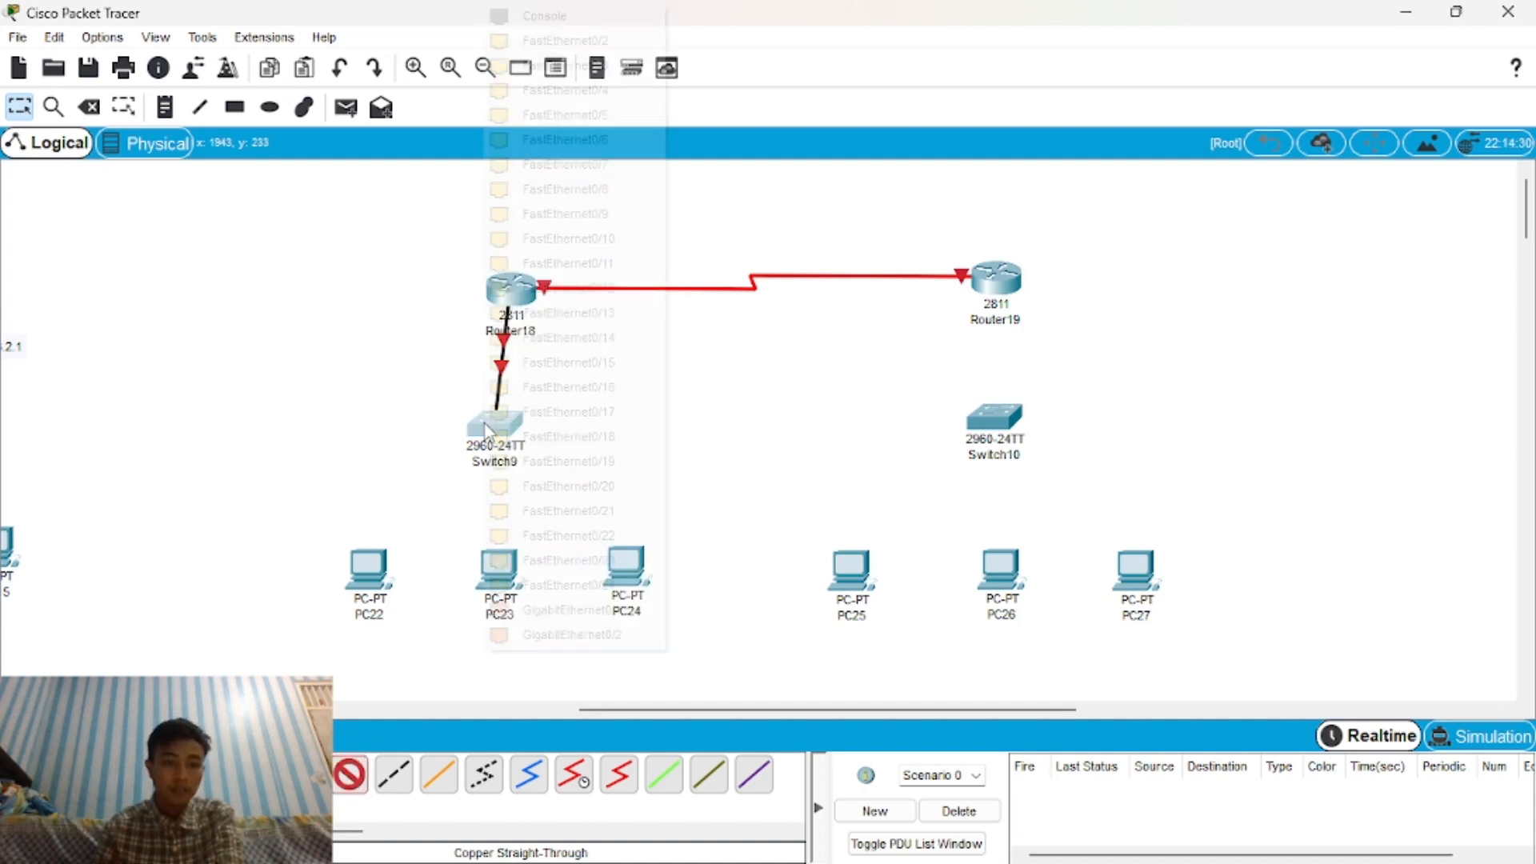
pyautogui.click(577, 44)
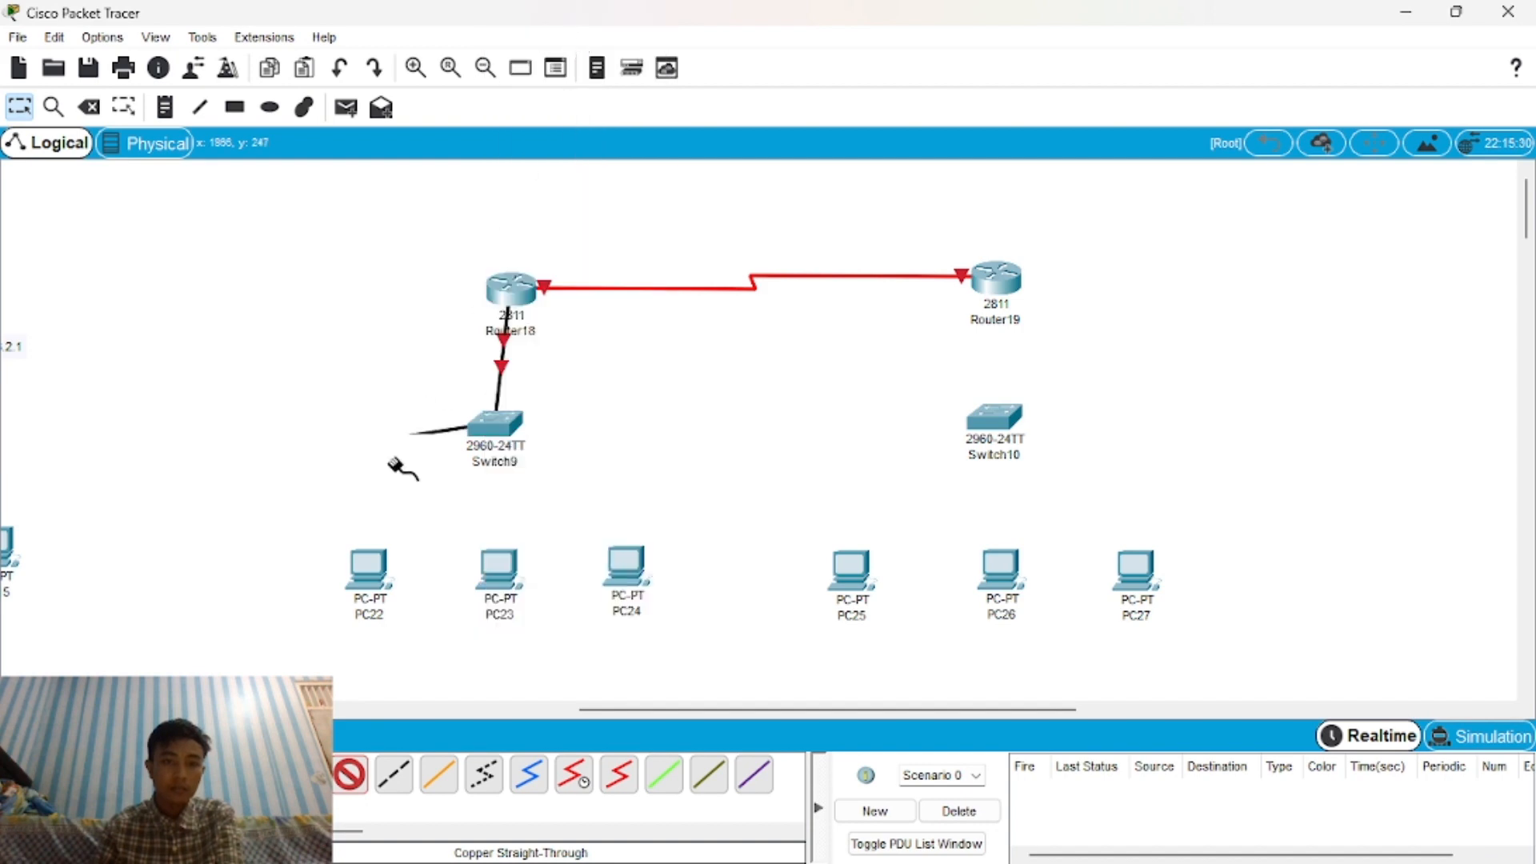
pyautogui.click(368, 569)
pyautogui.click(416, 662)
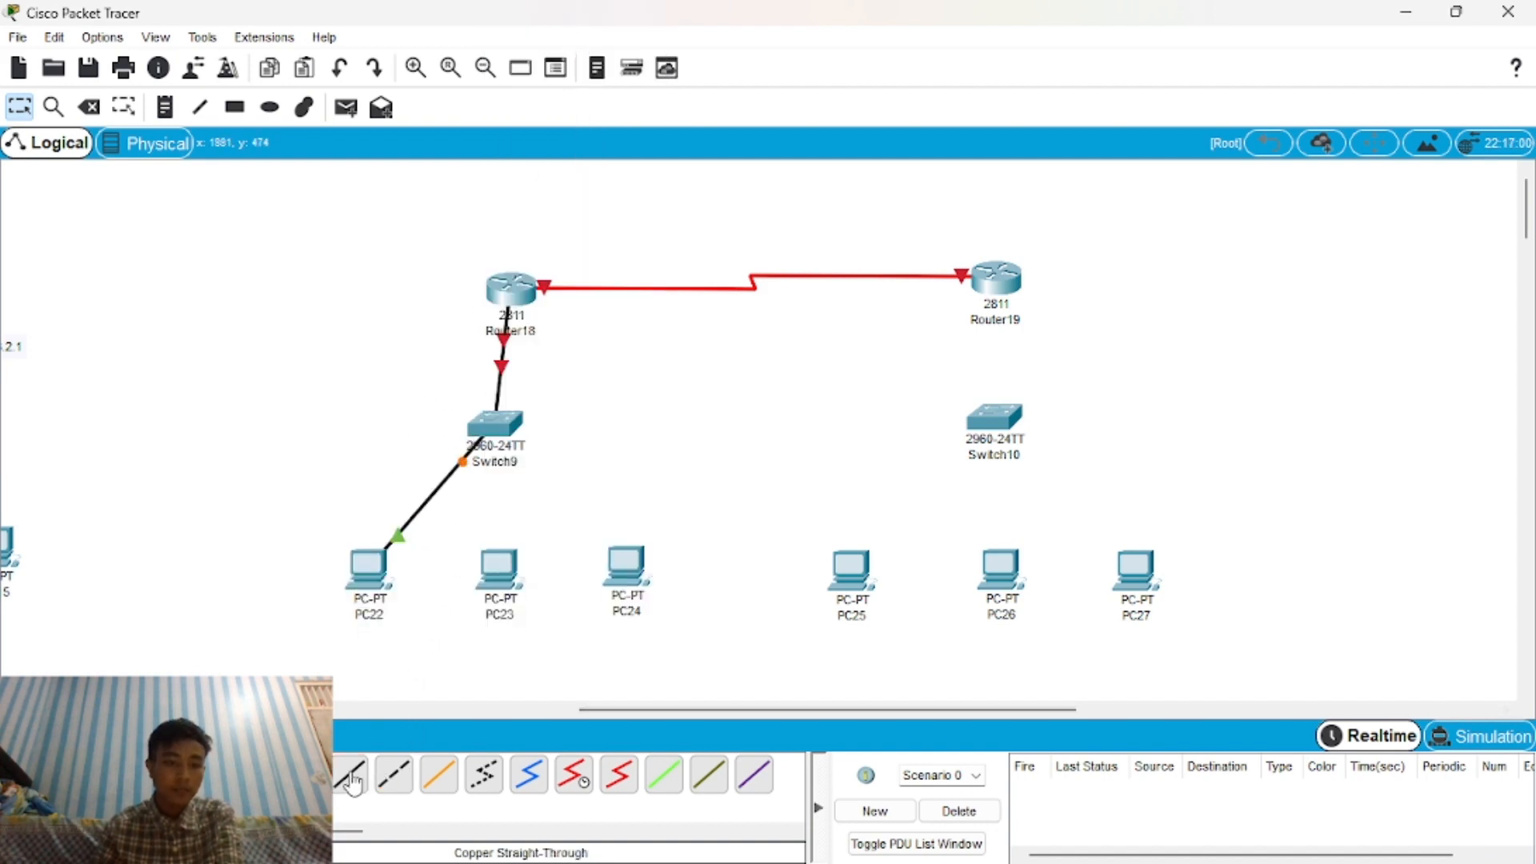
# Connect Switch9's FastEthernet0/3 port to PC23's FastEthernet0 port with a copper straight-through cable.
pyautogui.click(497, 428)
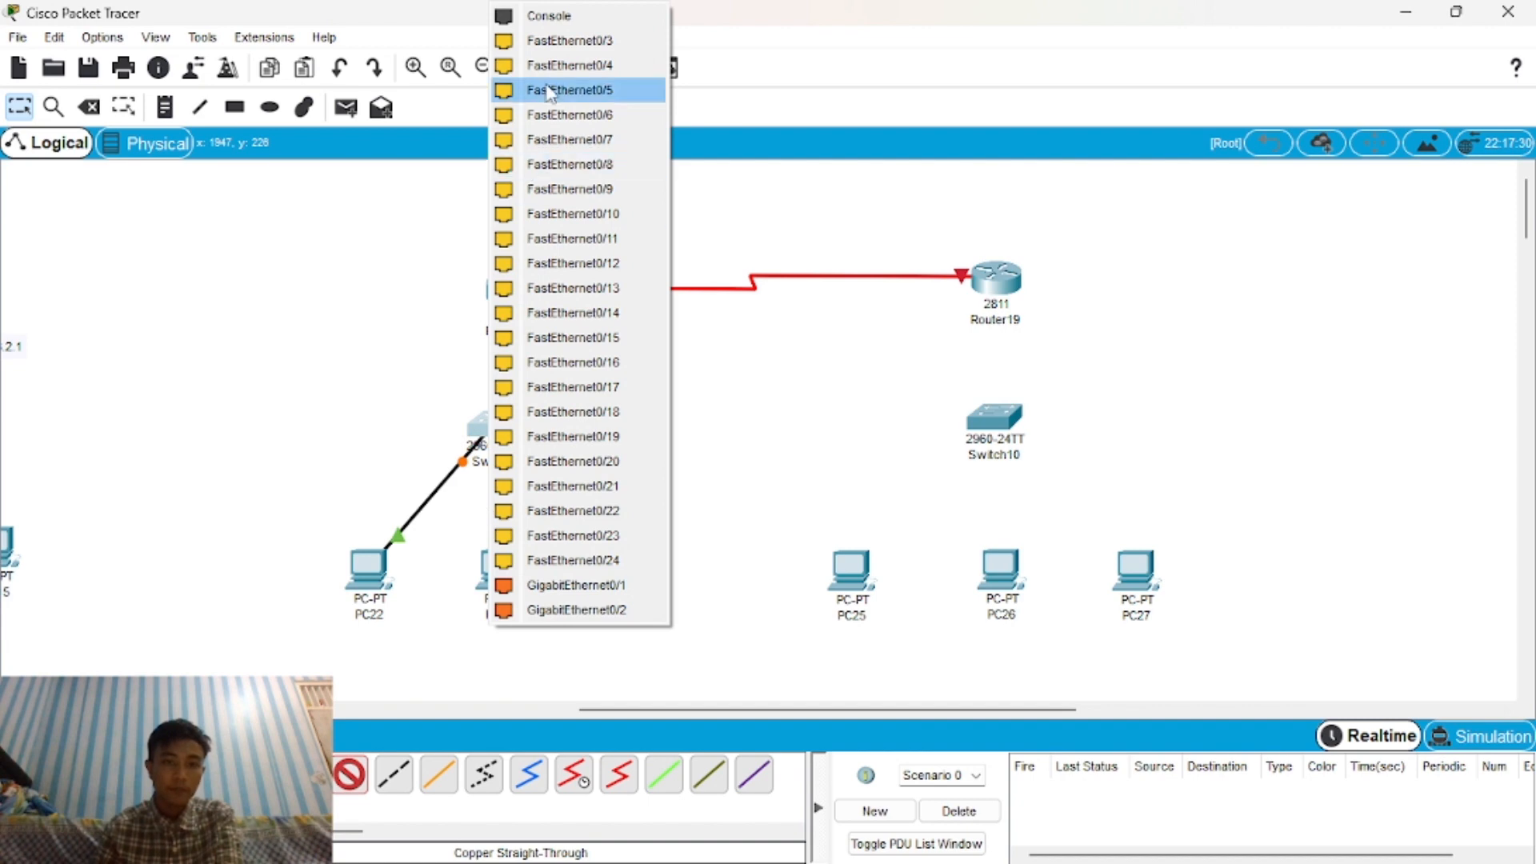
pyautogui.click(566, 38)
pyautogui.click(499, 569)
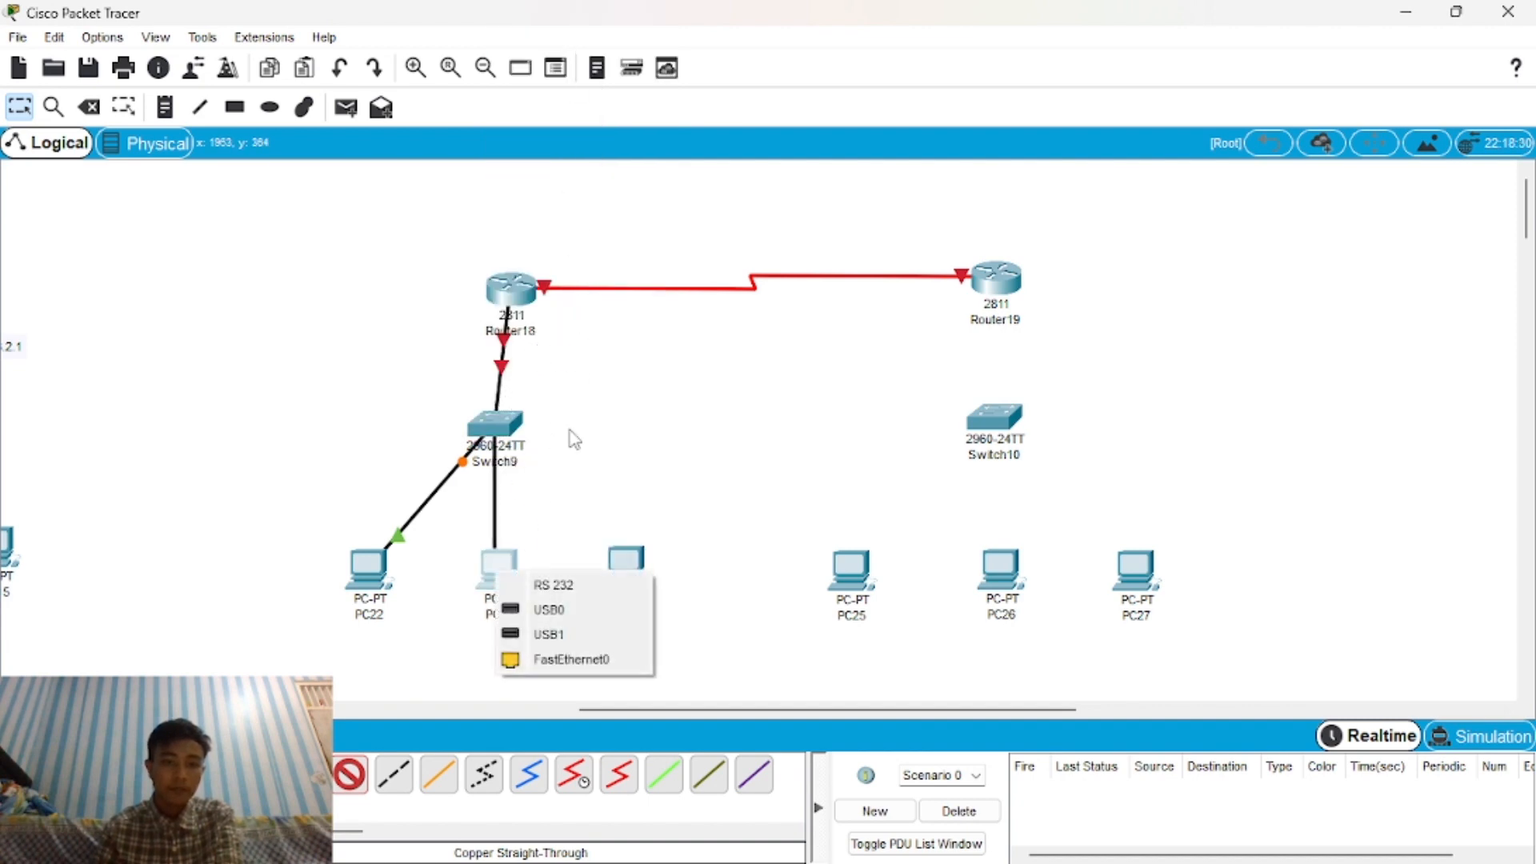
pyautogui.click(521, 658)
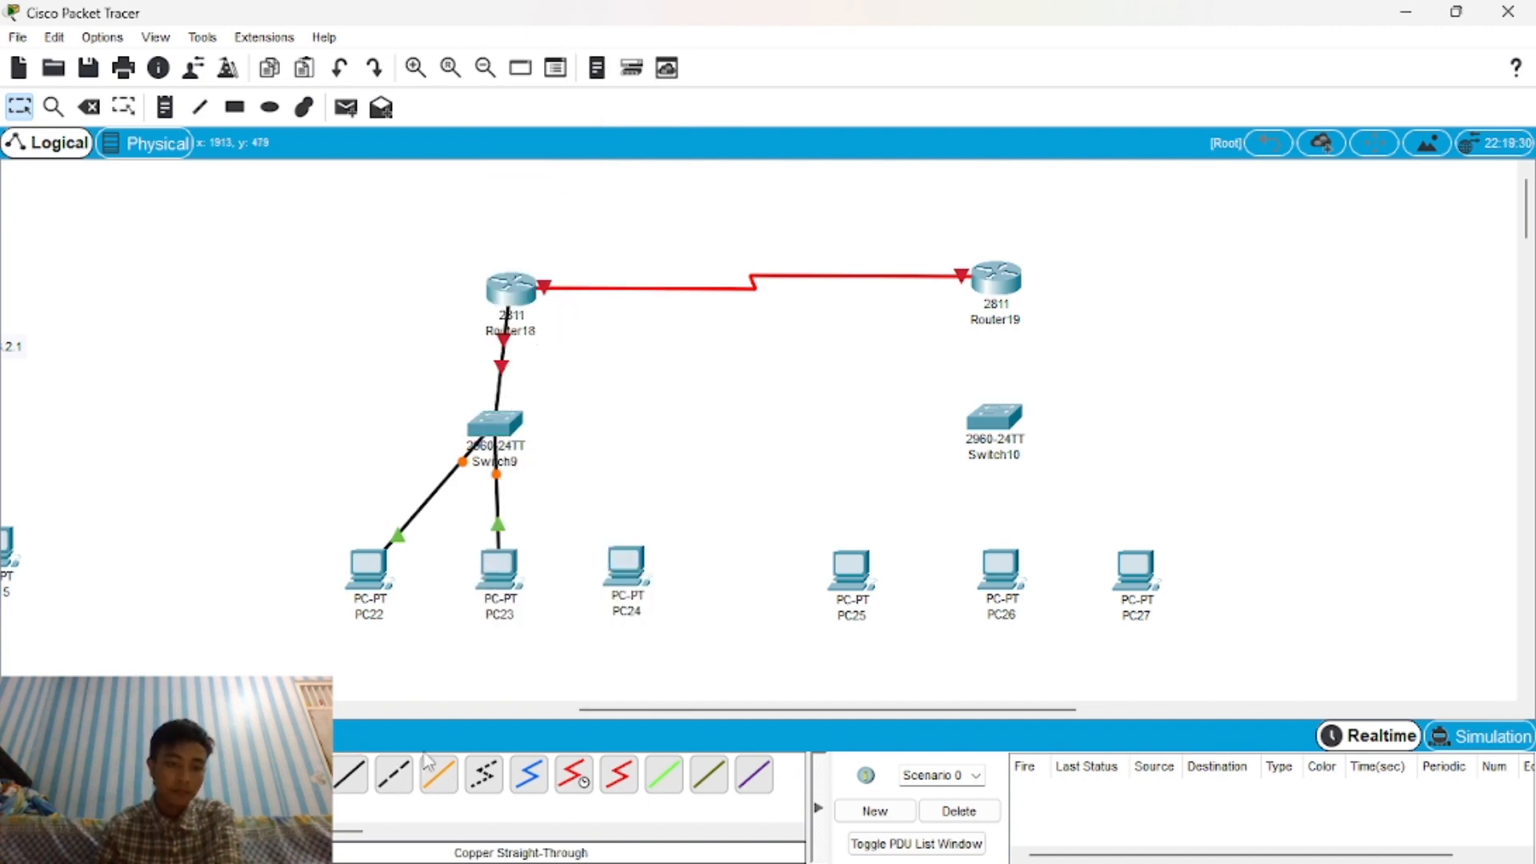
# Connect Switch9's FastEthernet0/4 port to PC24's FastEthernet0 port with a copper straight-through cable.
pyautogui.click(351, 774)
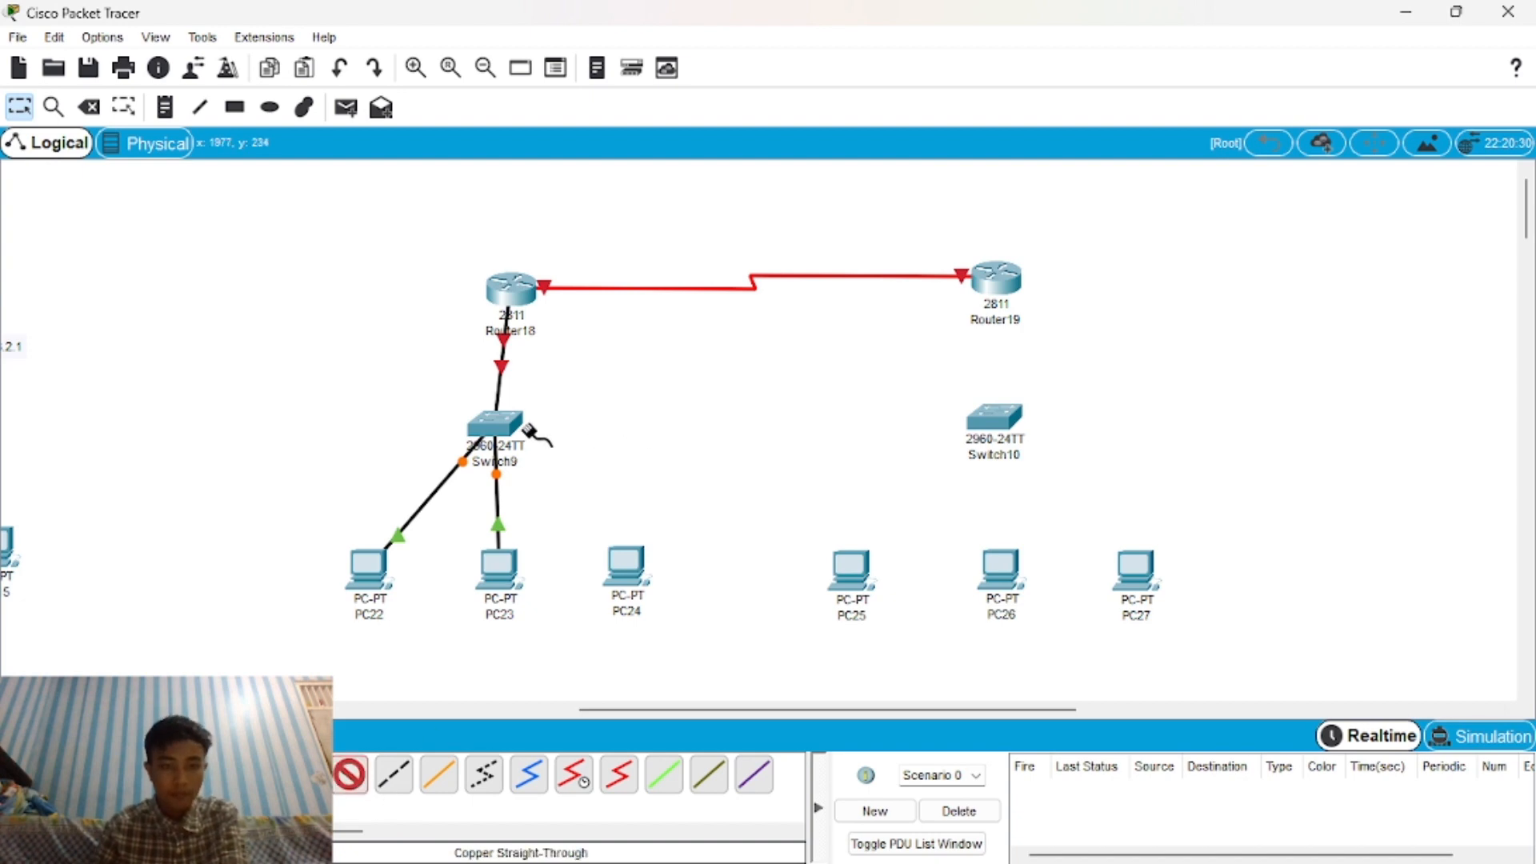
pyautogui.click(494, 428)
pyautogui.click(621, 42)
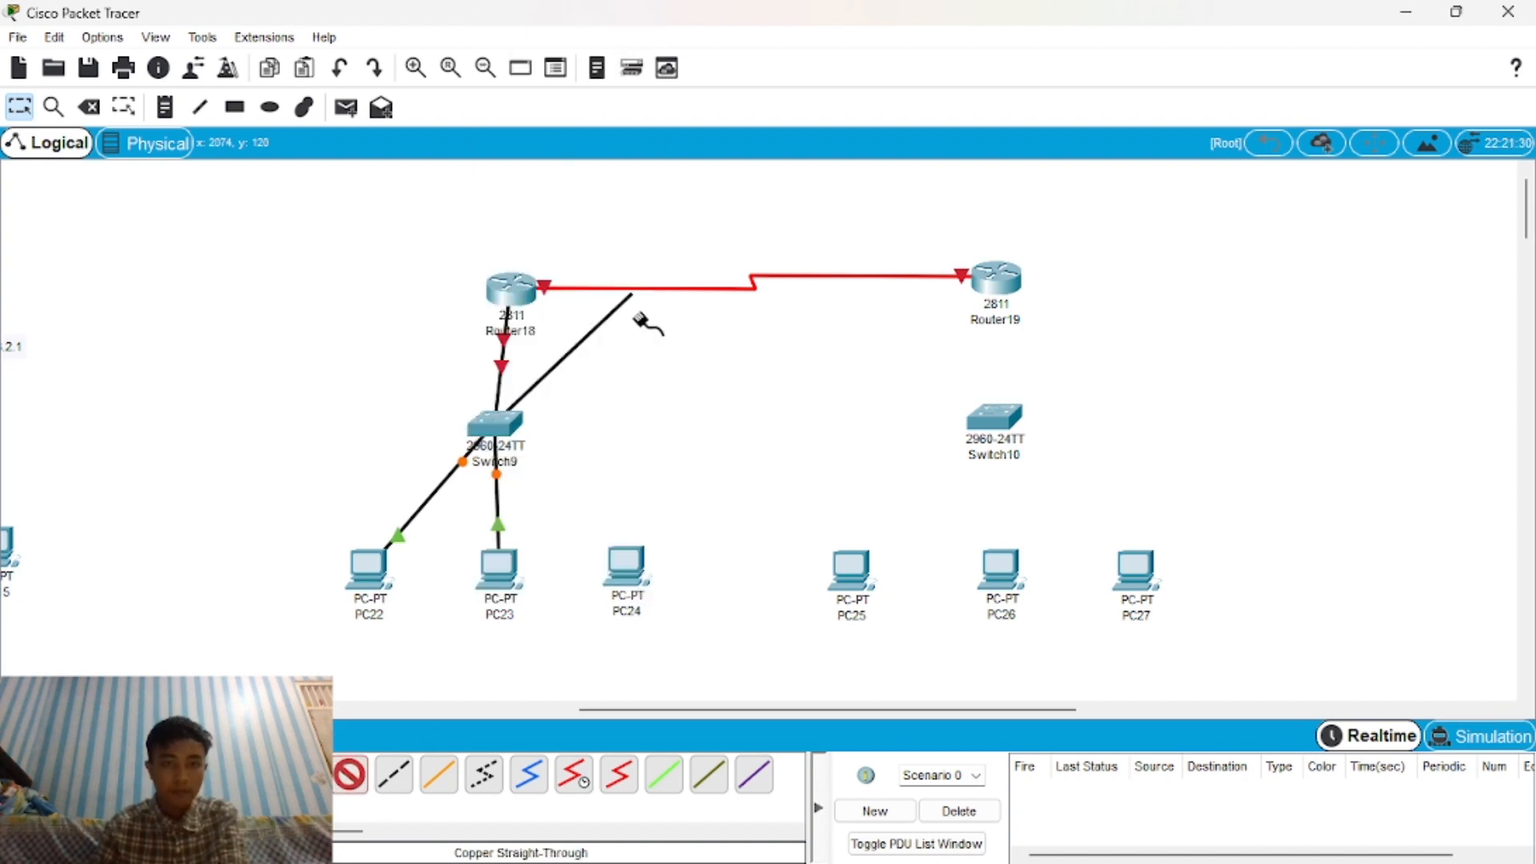
pyautogui.click(632, 568)
pyautogui.click(672, 648)
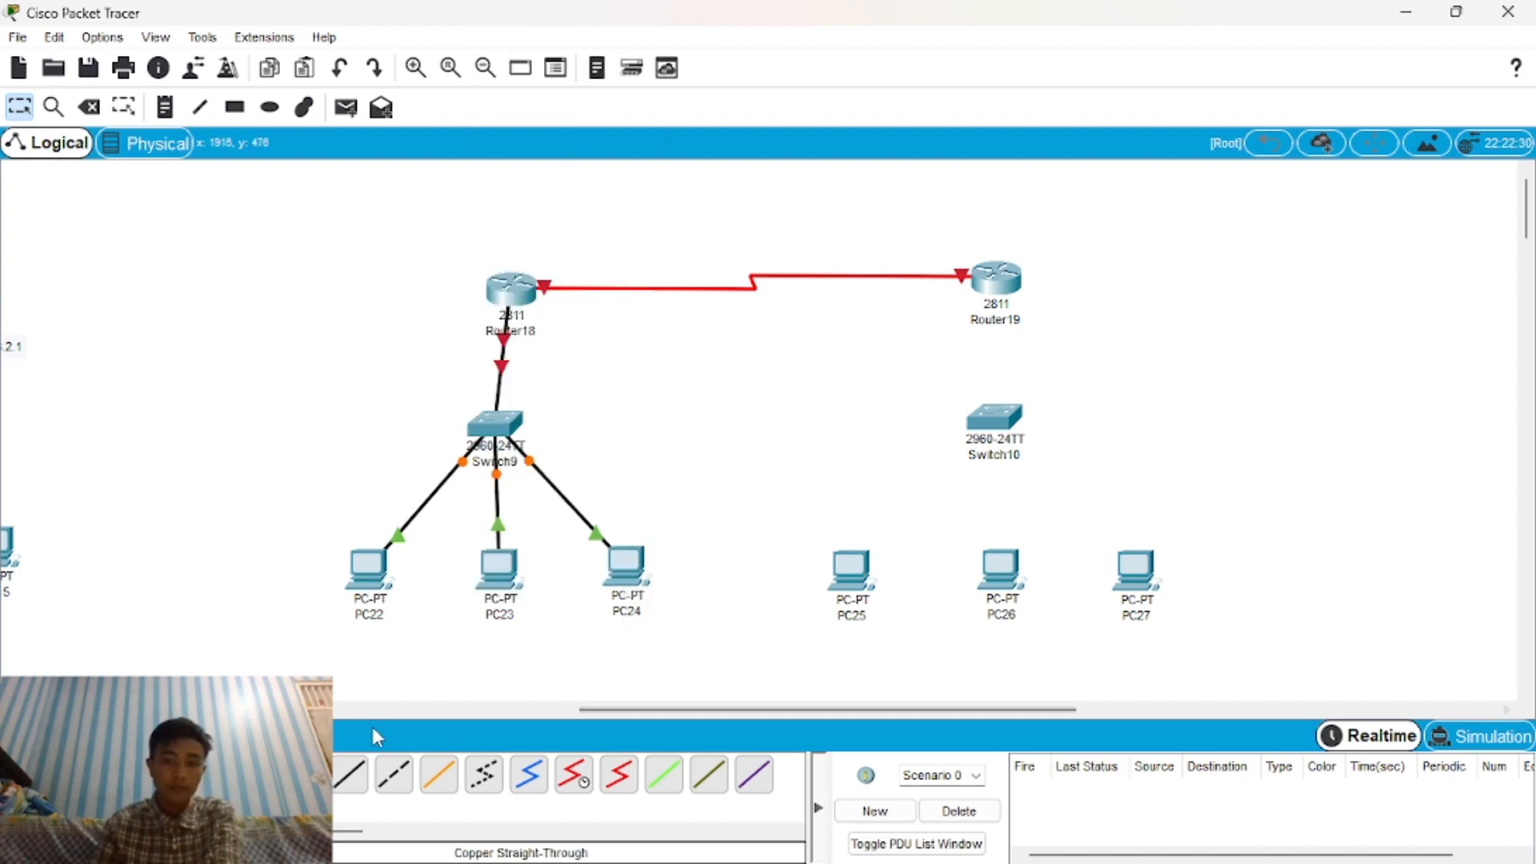
# Connect Switch10's FastEthernet0/1 port to Router19's FastEthernet0/0 port with a copper straight-through cable.
pyautogui.click(359, 783)
pyautogui.click(1000, 417)
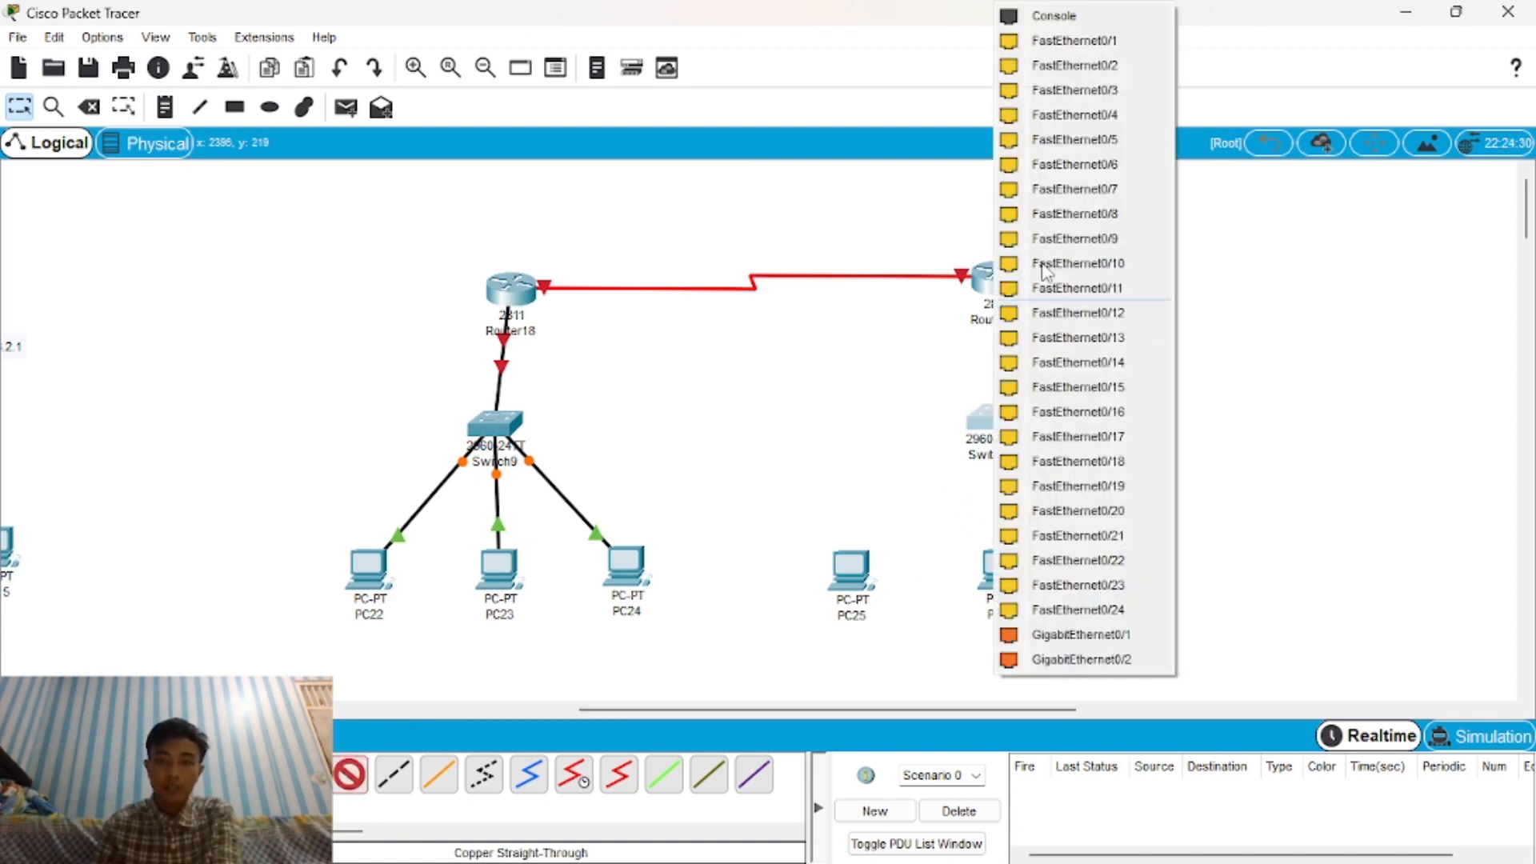
pyautogui.click(1107, 41)
pyautogui.click(1014, 281)
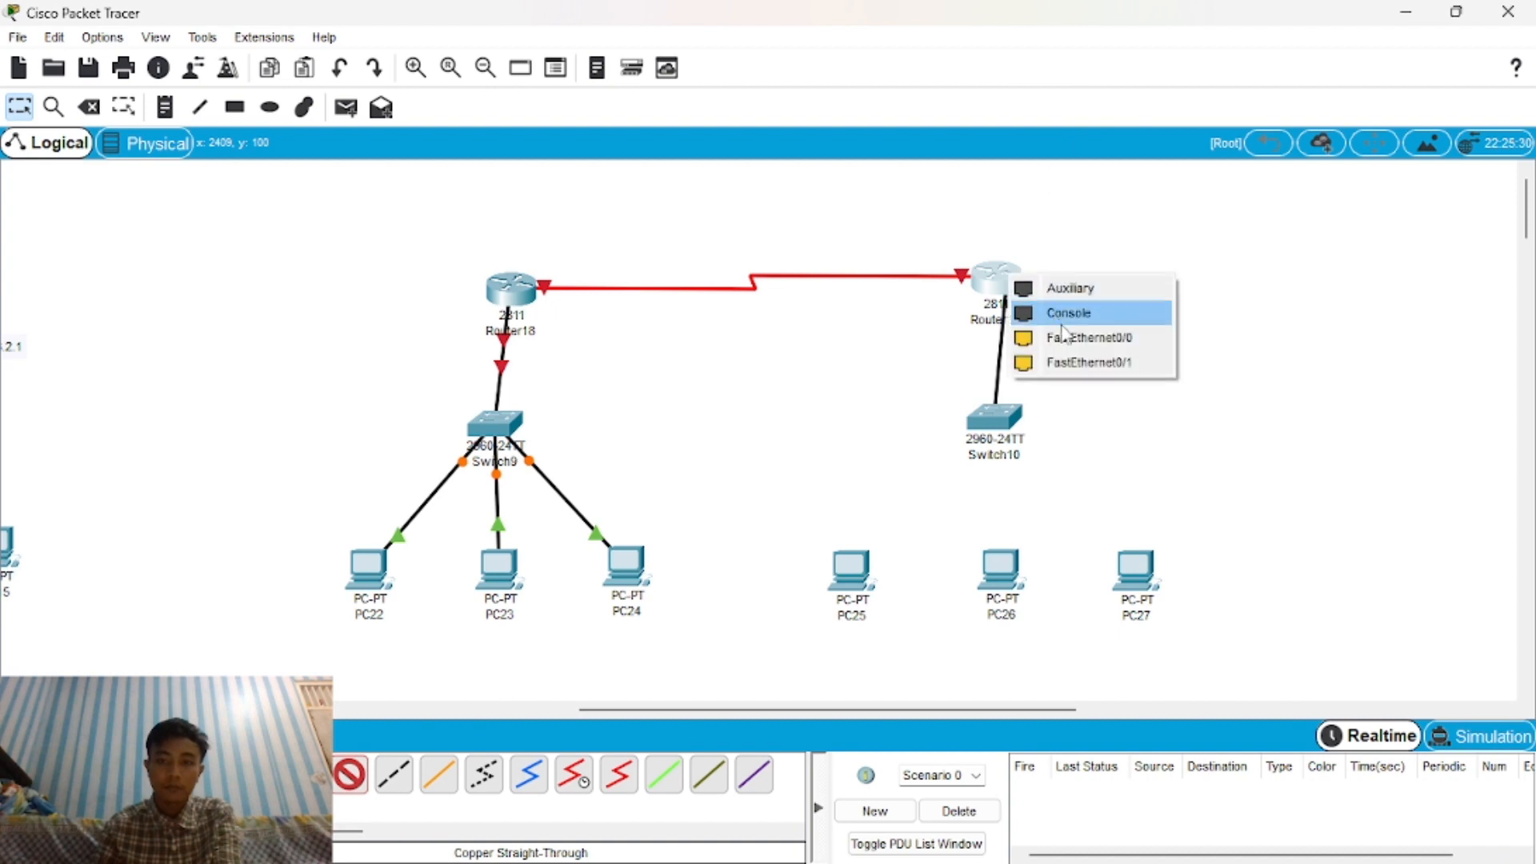
pyautogui.click(1057, 336)
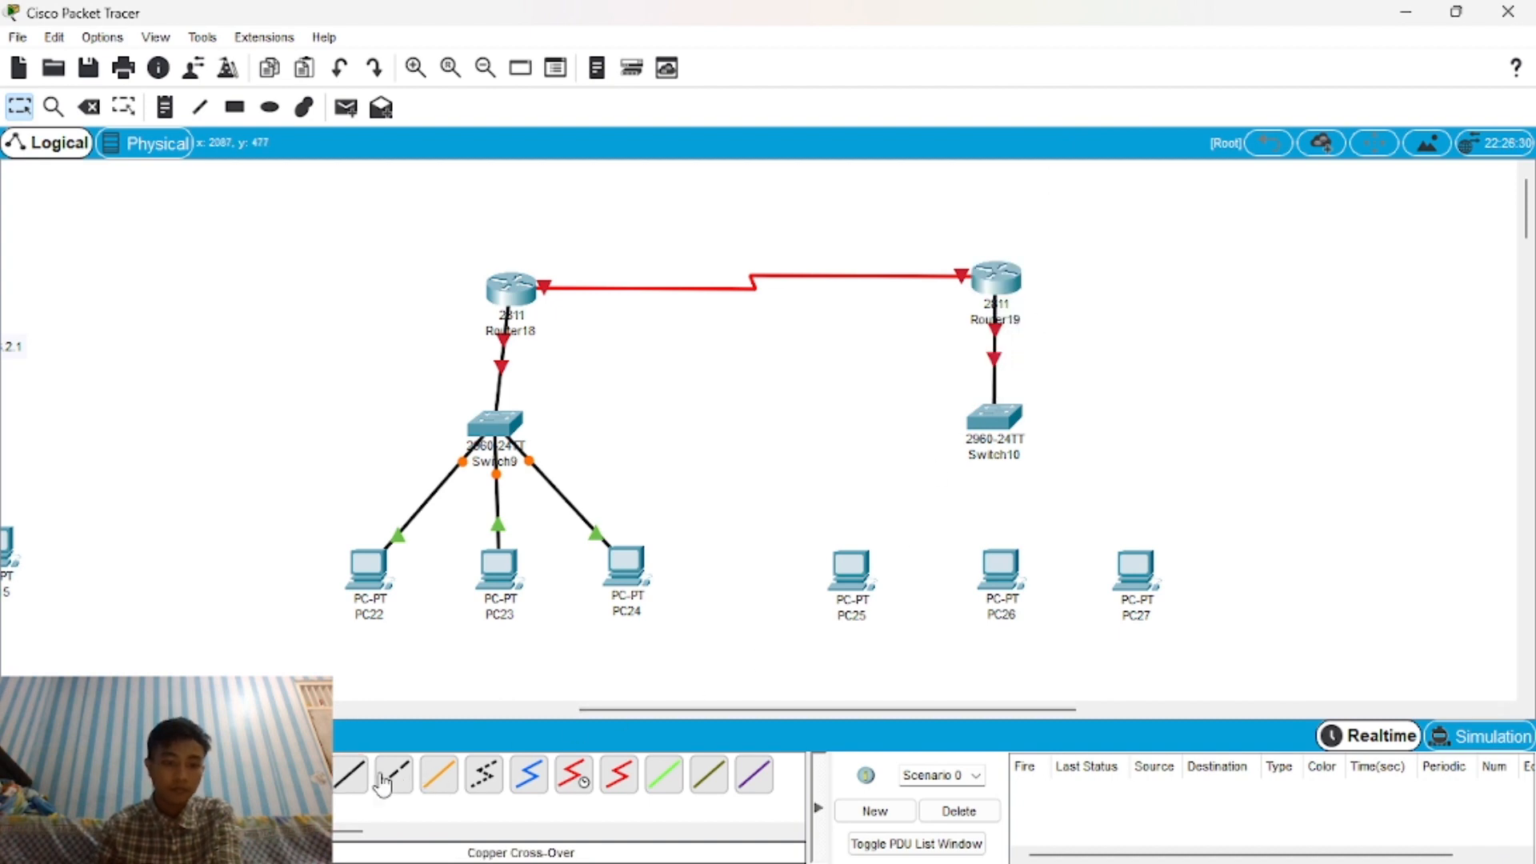
# Connect Switch10's FastEthernet0/2 port to PC25's FastEthernet0 port with a copper straight-through cable.
pyautogui.click(352, 774)
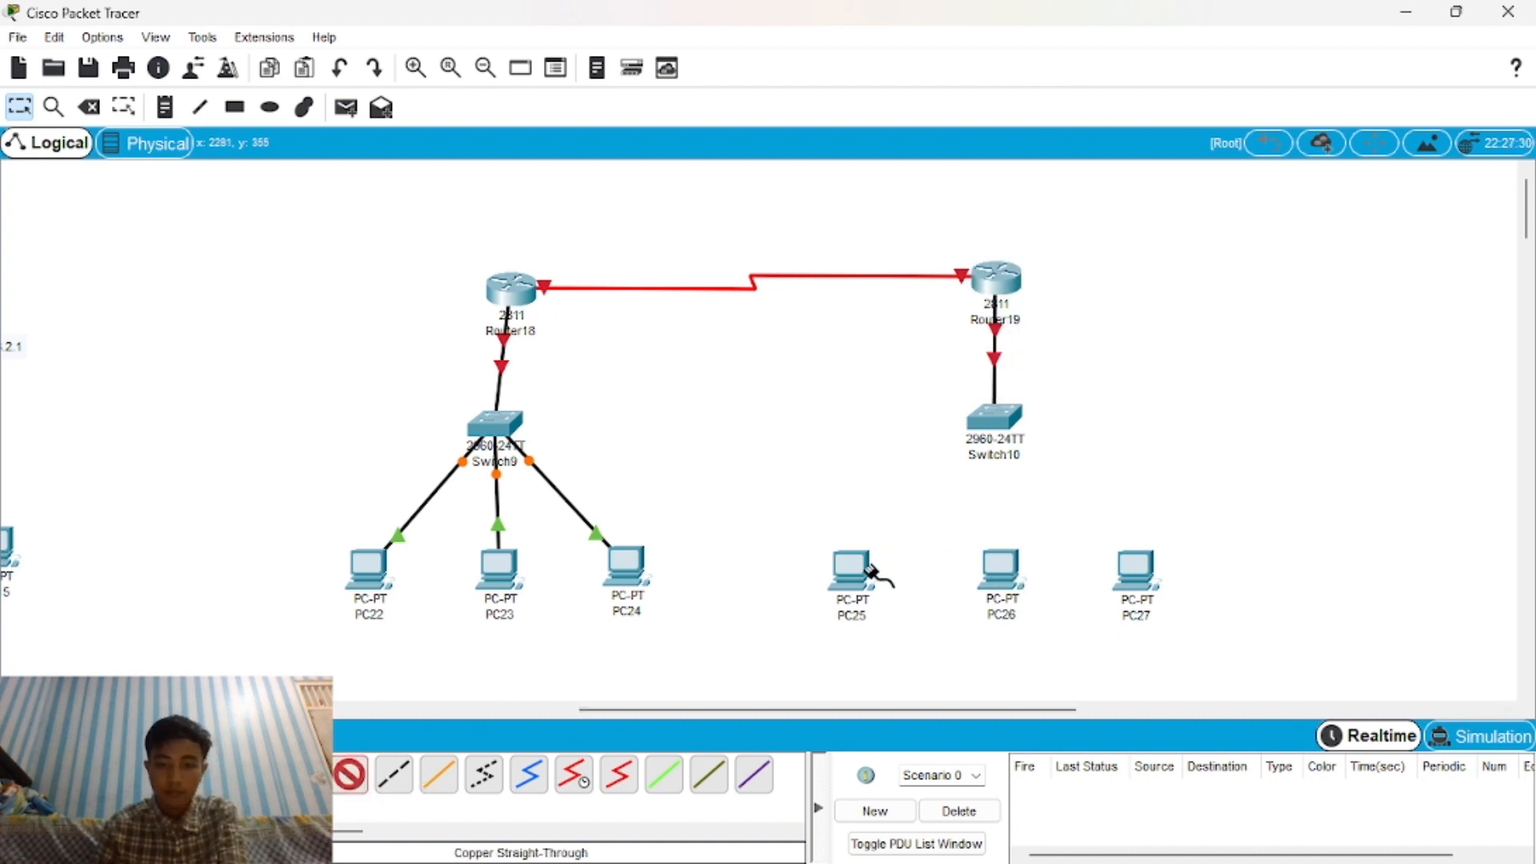
pyautogui.click(994, 420)
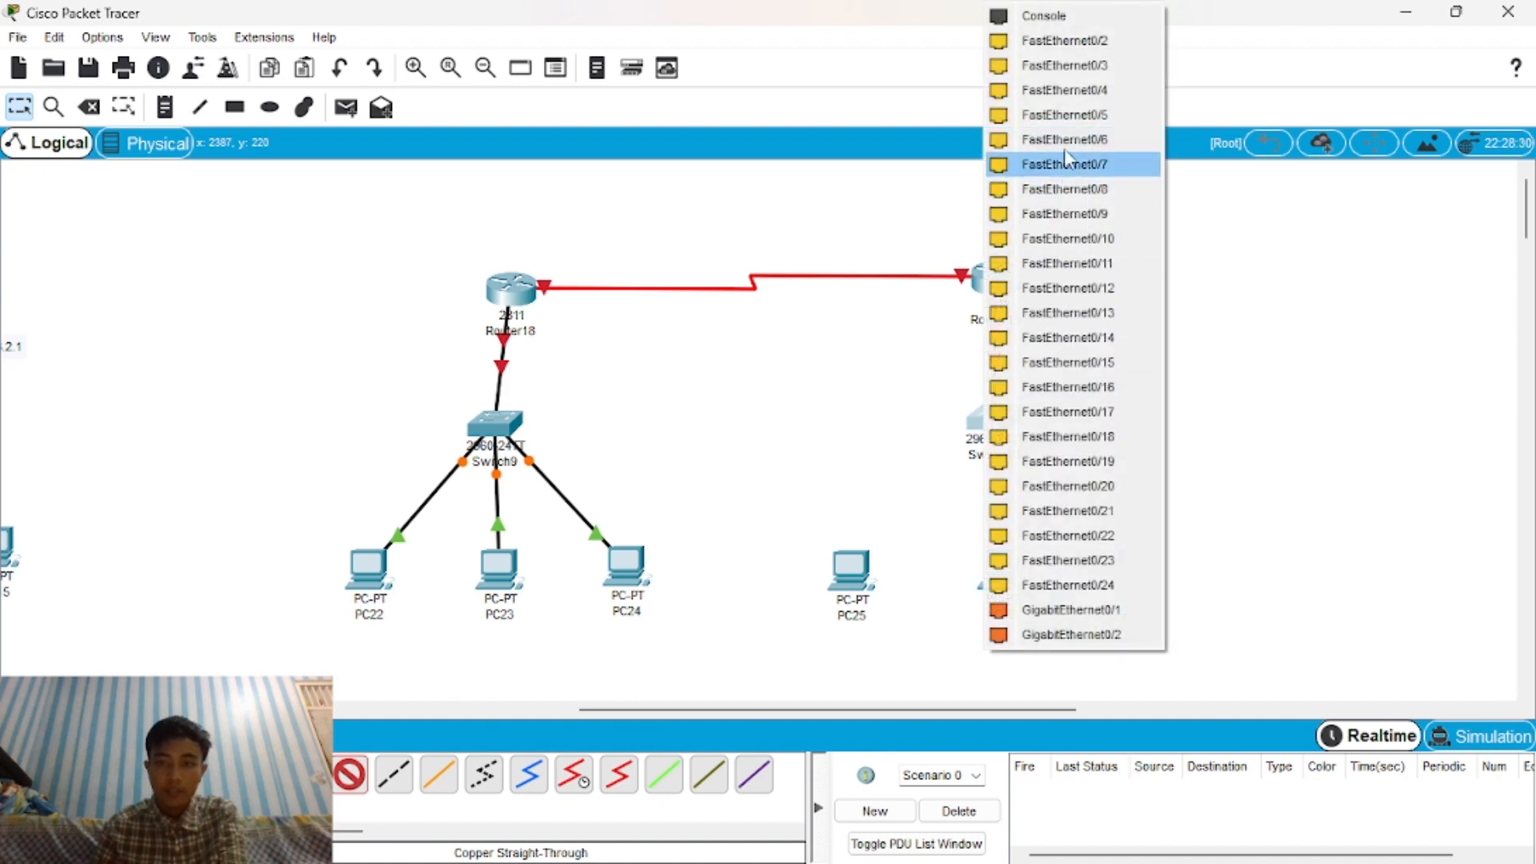
pyautogui.click(1112, 44)
pyautogui.click(864, 574)
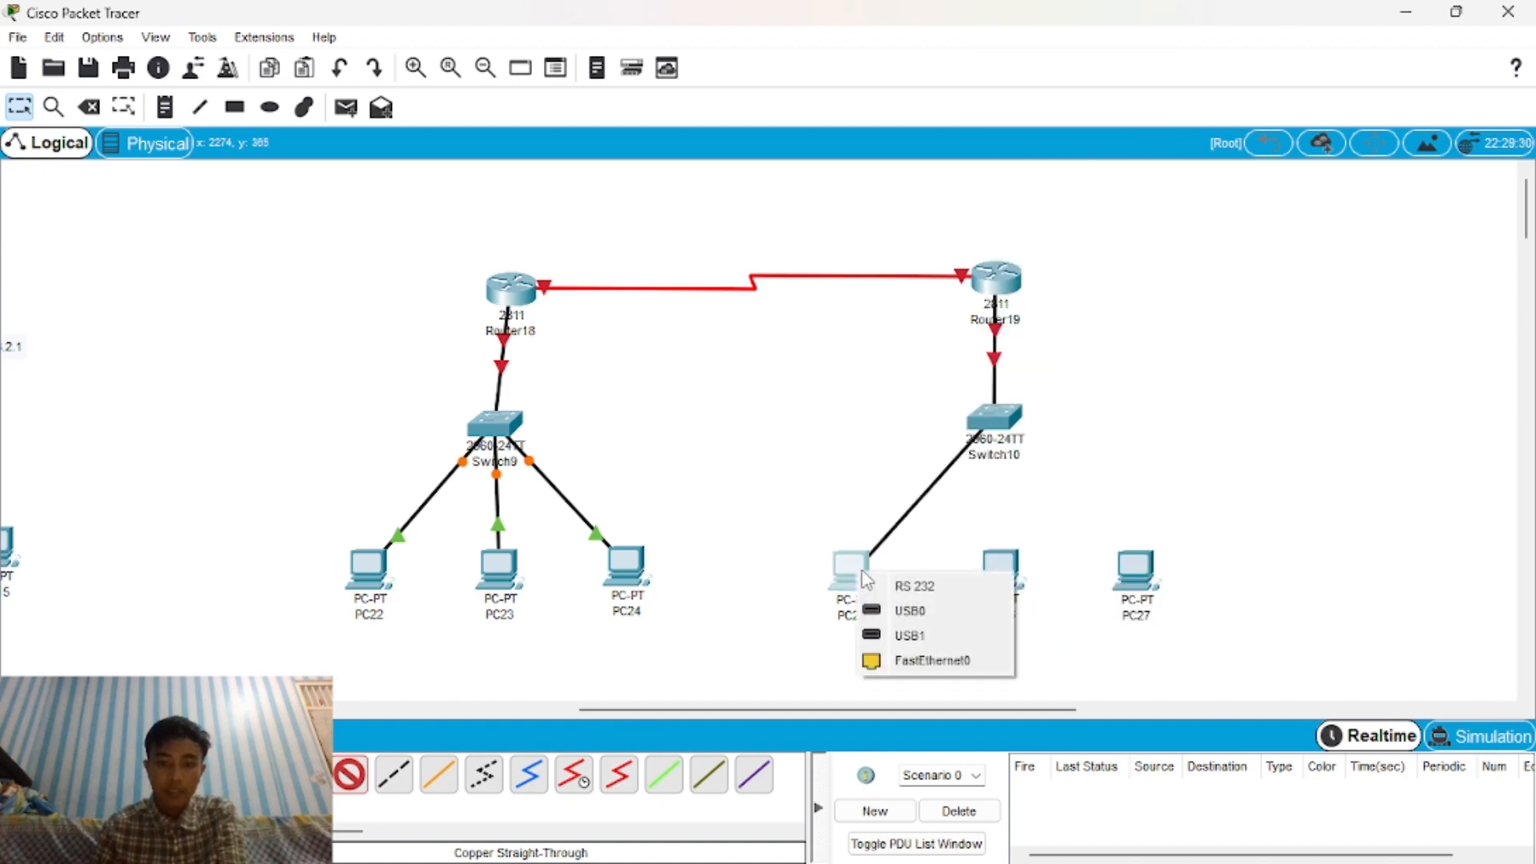
pyautogui.click(880, 661)
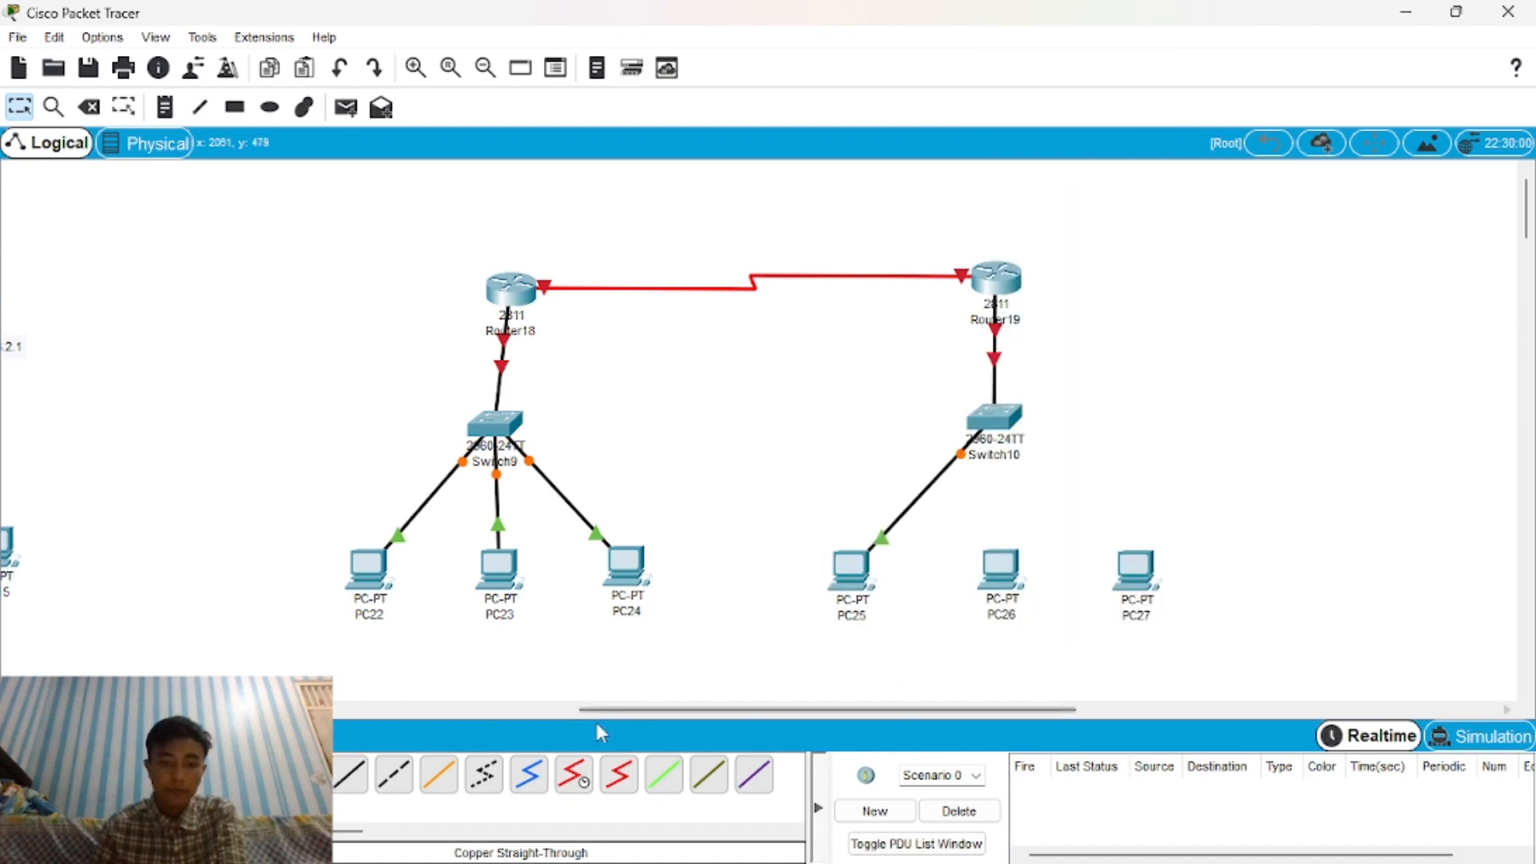
# Connect Switch10's FastEthernet0/3 port to PC26's FastEthernet0 port with a copper straight-through cable.
pyautogui.click(994, 419)
pyautogui.click(1122, 48)
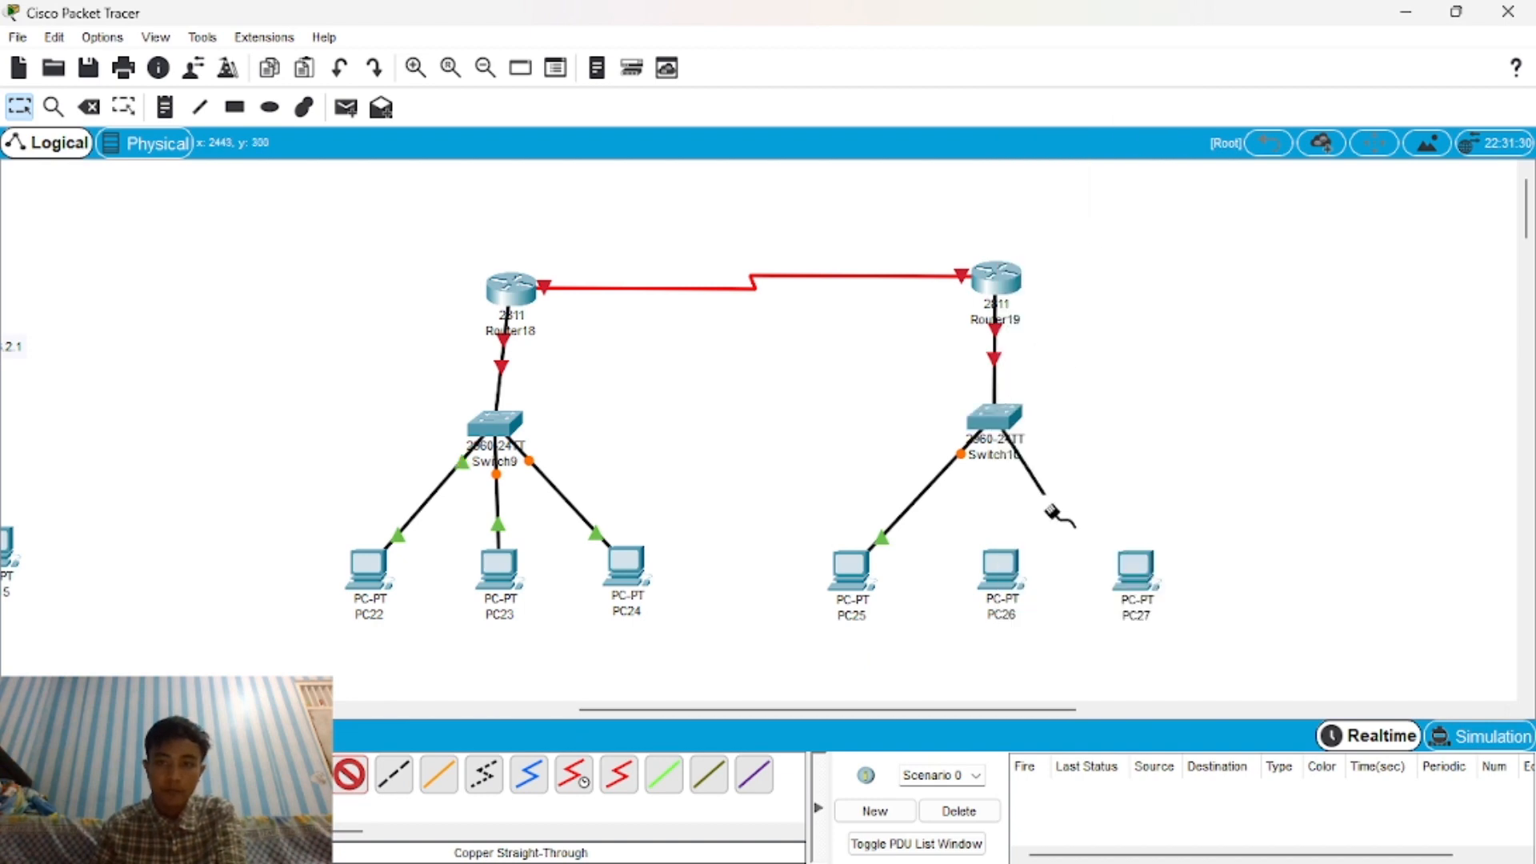
pyautogui.click(1000, 564)
pyautogui.click(1046, 669)
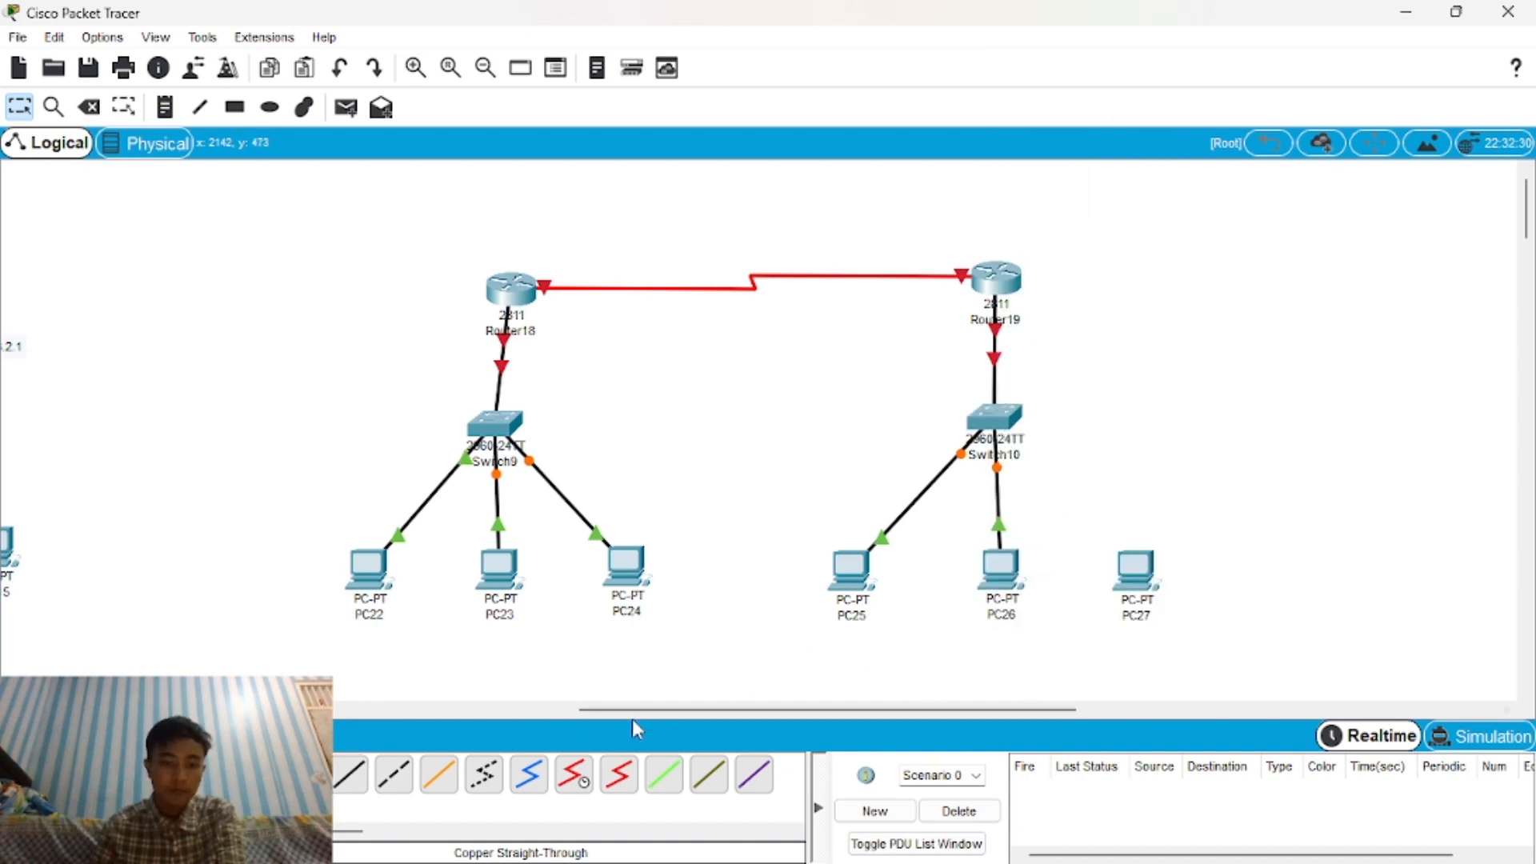
# Connect Switch10's FastEthernet0/4 port to PC27's FastEthernet0 port with a copper straight-through cable.
pyautogui.click(350, 774)
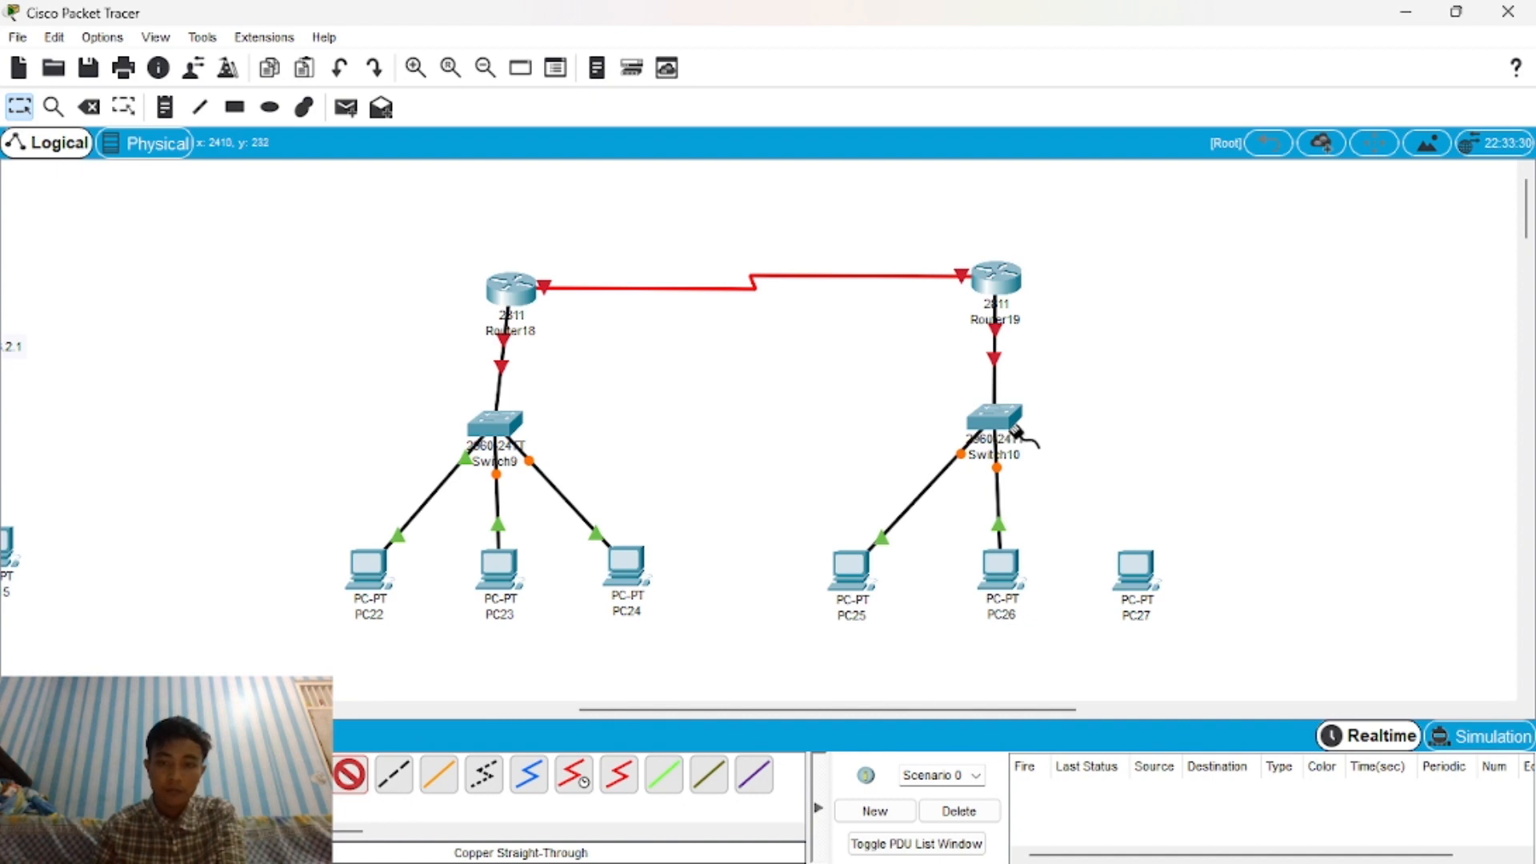
pyautogui.click(1014, 430)
pyautogui.click(1072, 40)
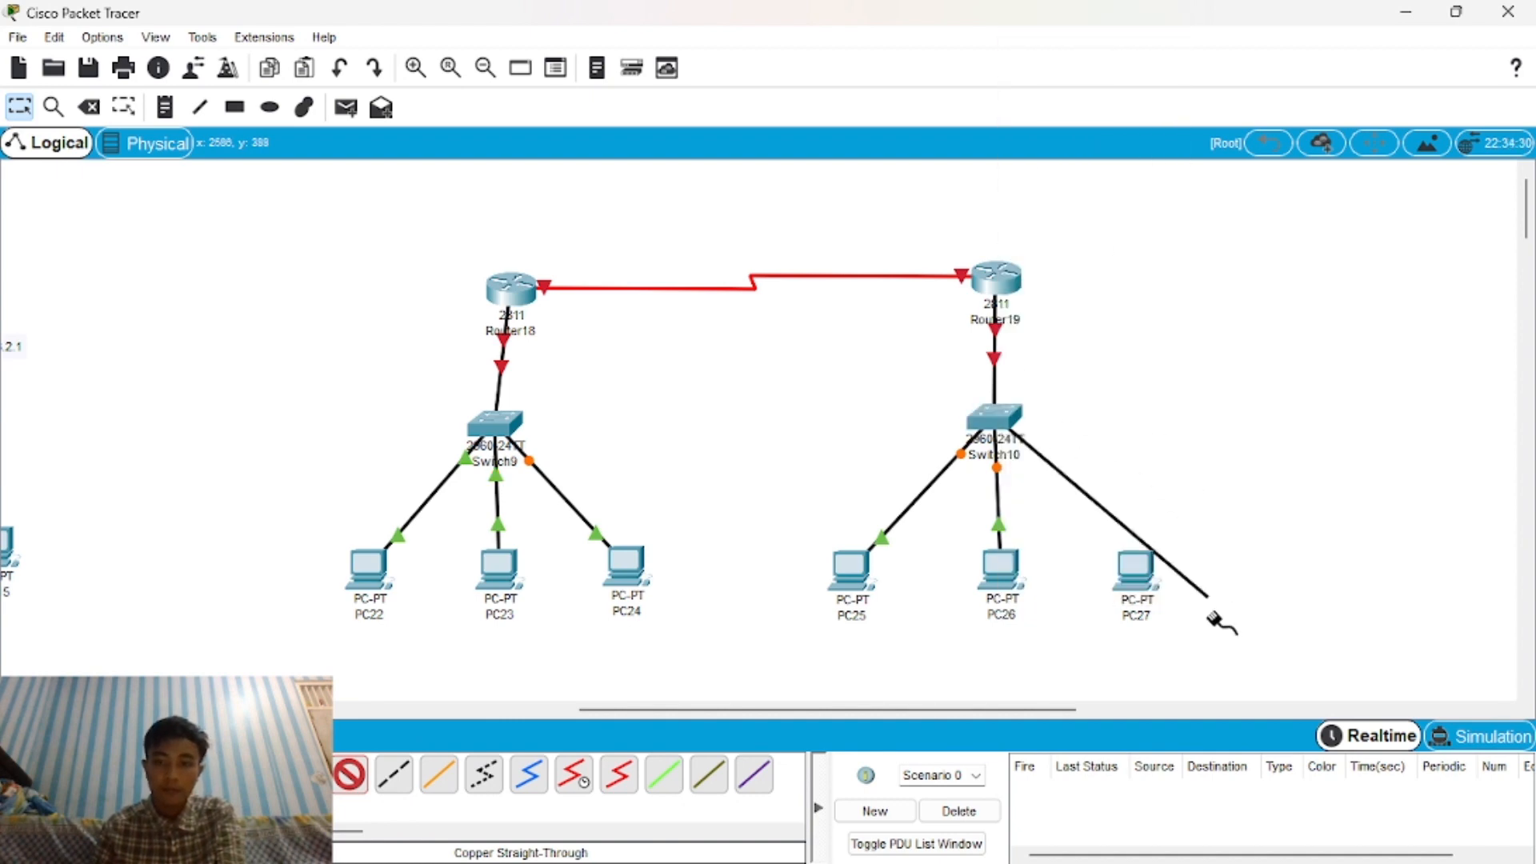
pyautogui.click(1135, 568)
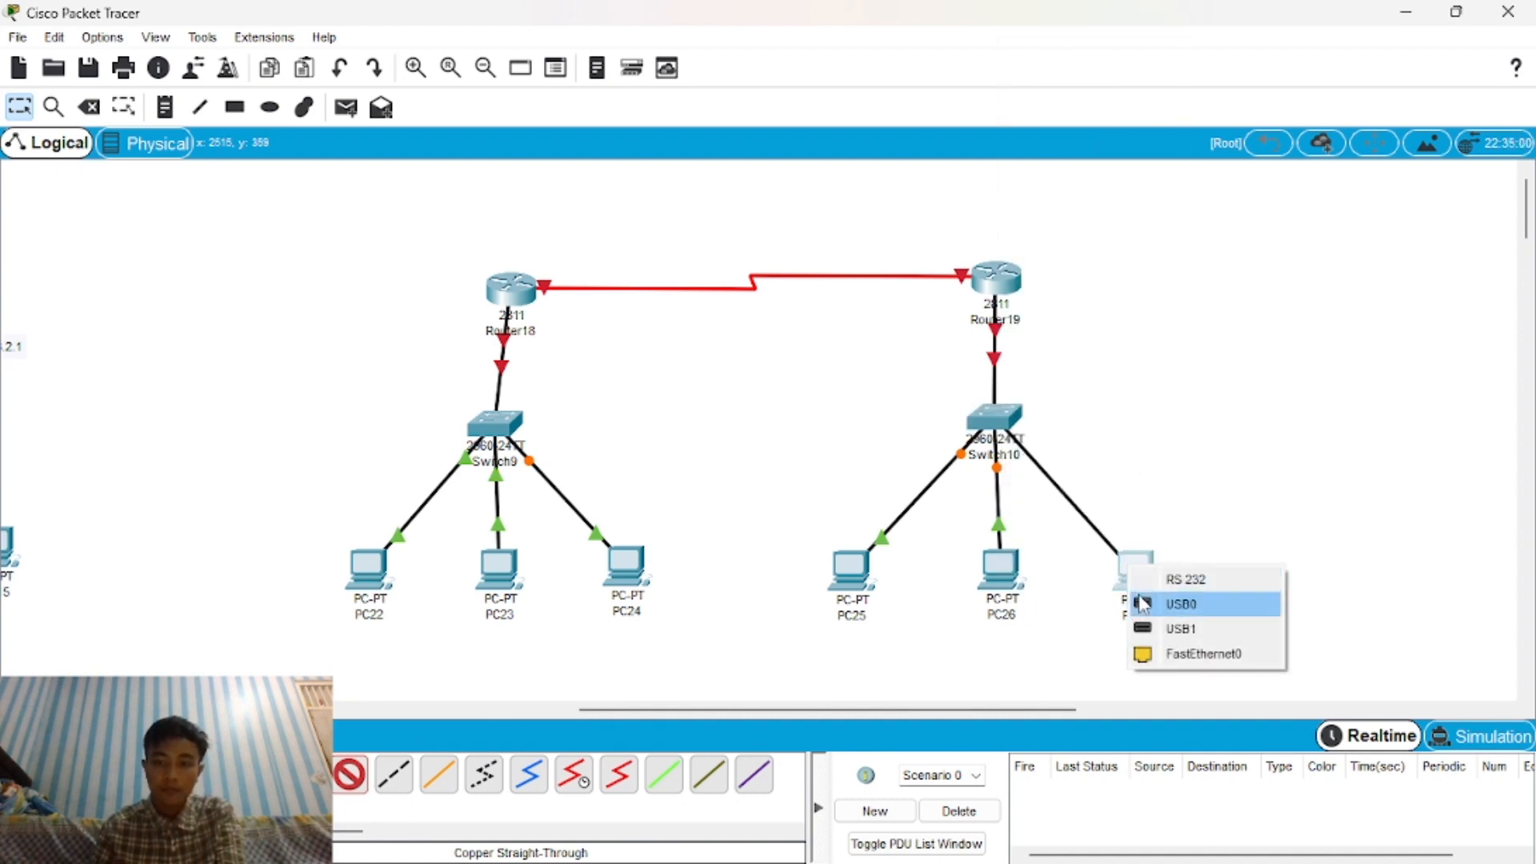
pyautogui.click(1162, 655)
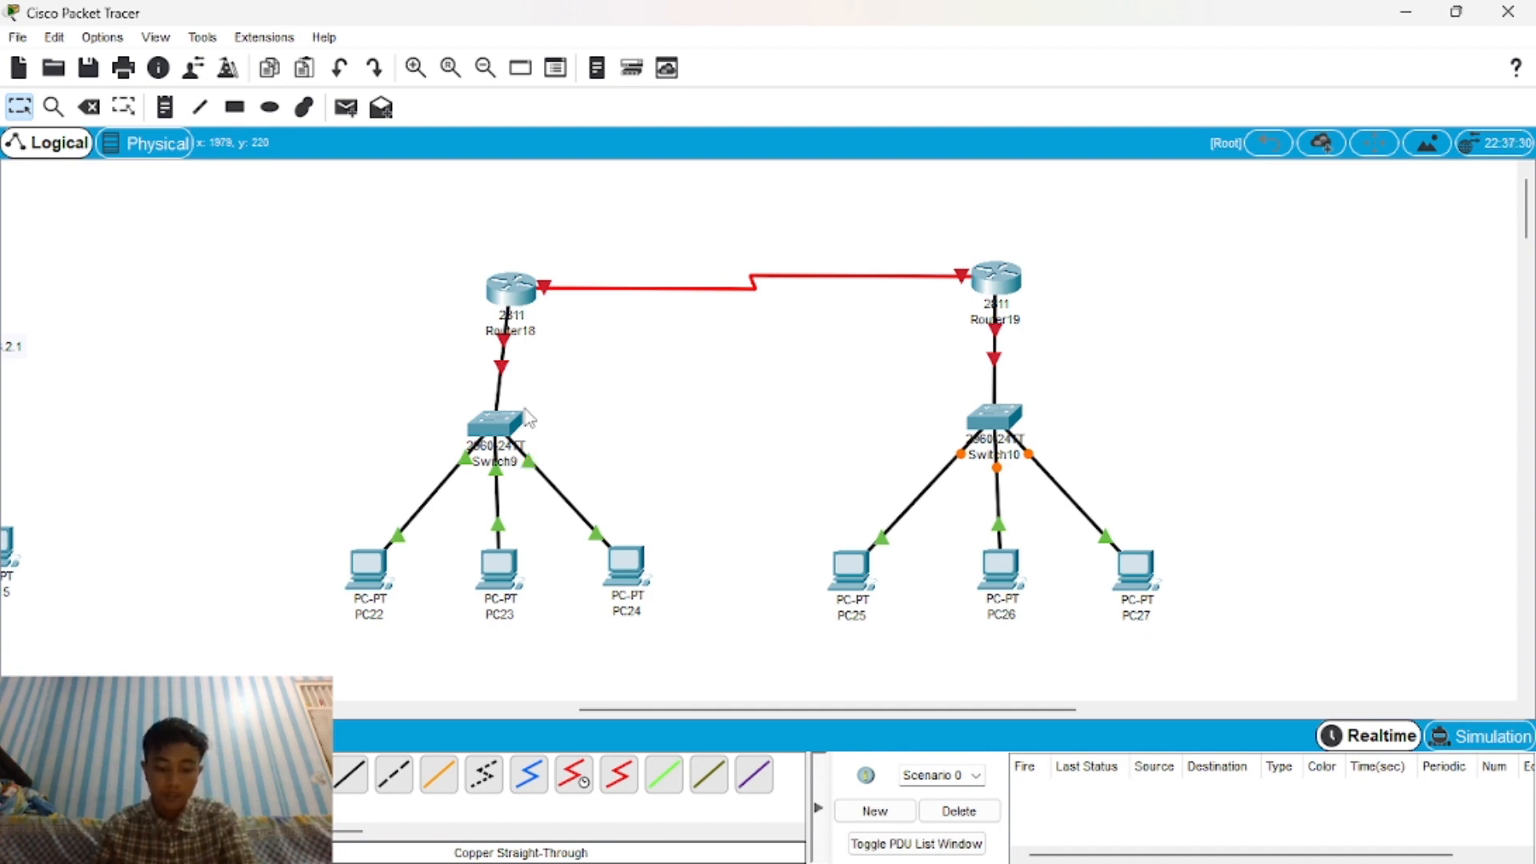
# Place a text note reading 192.168.20.1/24 just above Router18.
pyautogui.click(164, 106)
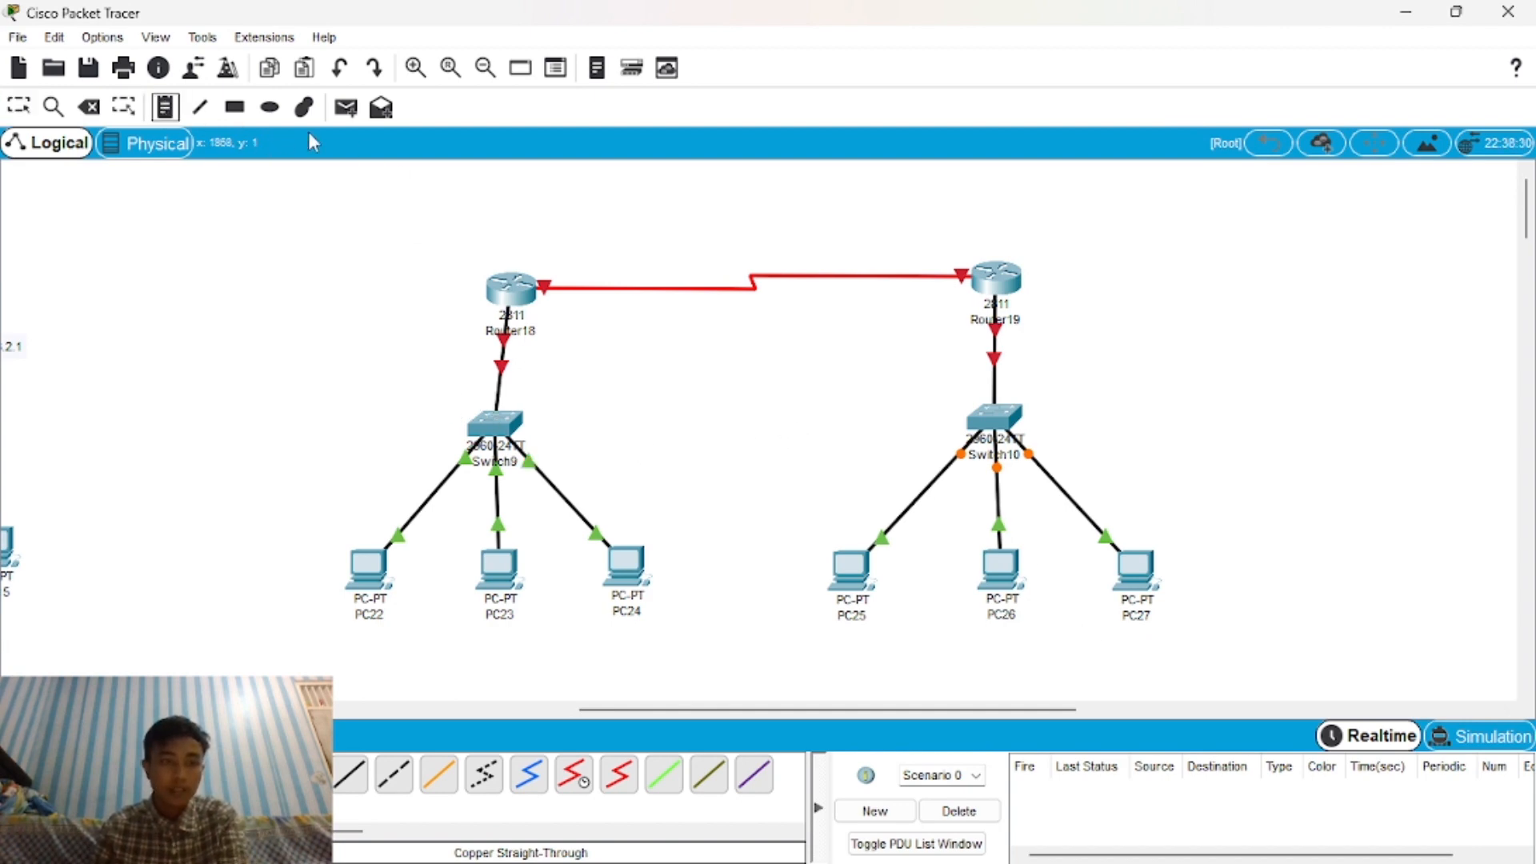
pyautogui.click(502, 242)
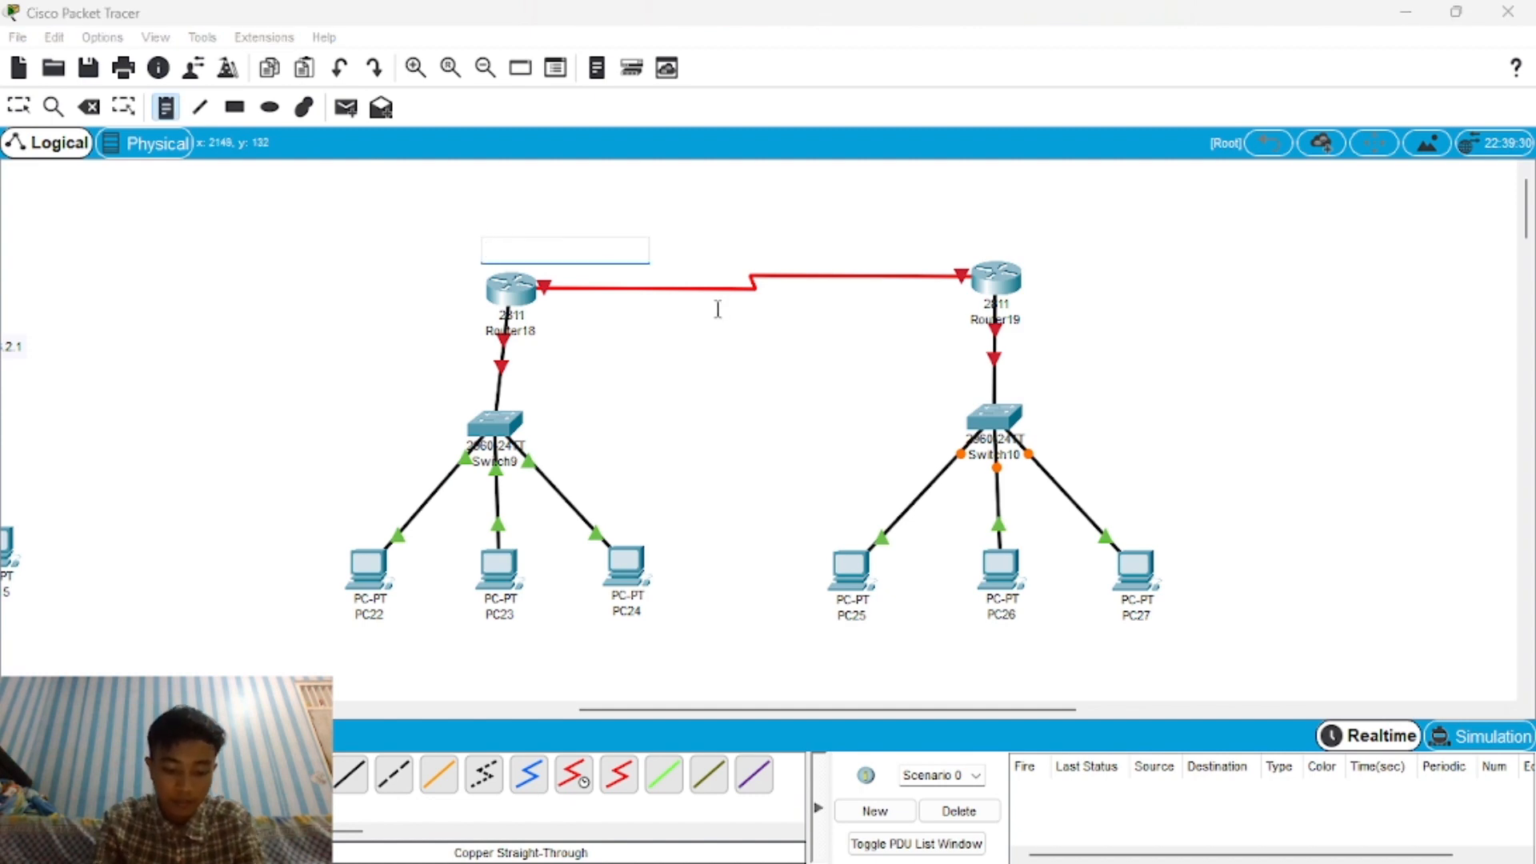
pyautogui.write('192.168.20.1/24')
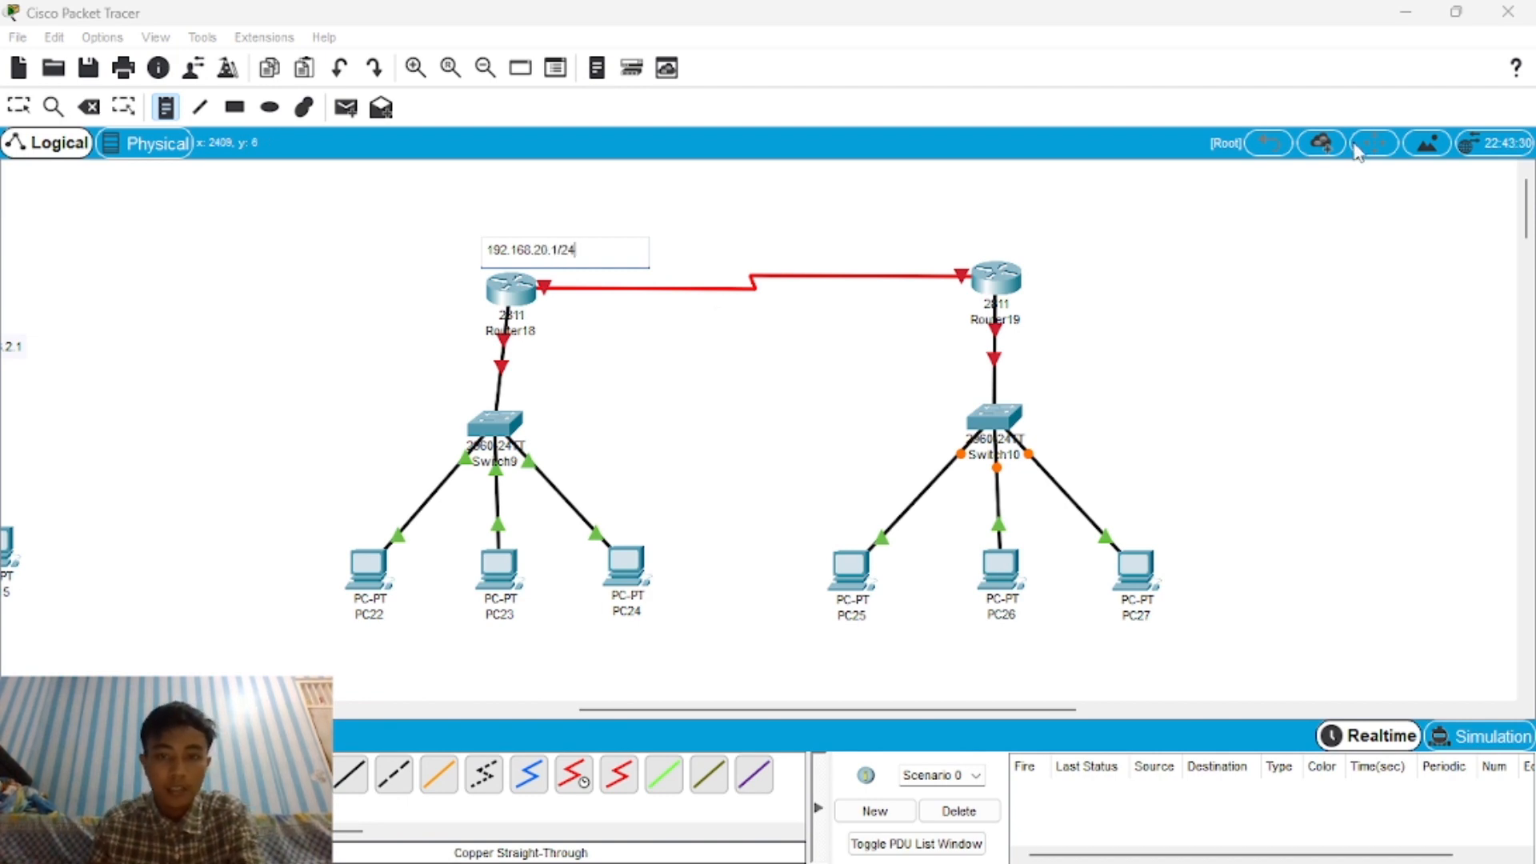
# Add a note 192.168.20.2/24 above Router19 and a note 192.168.30.1/24 beside the link between Router19 and Switch10.
pyautogui.click(967, 245)
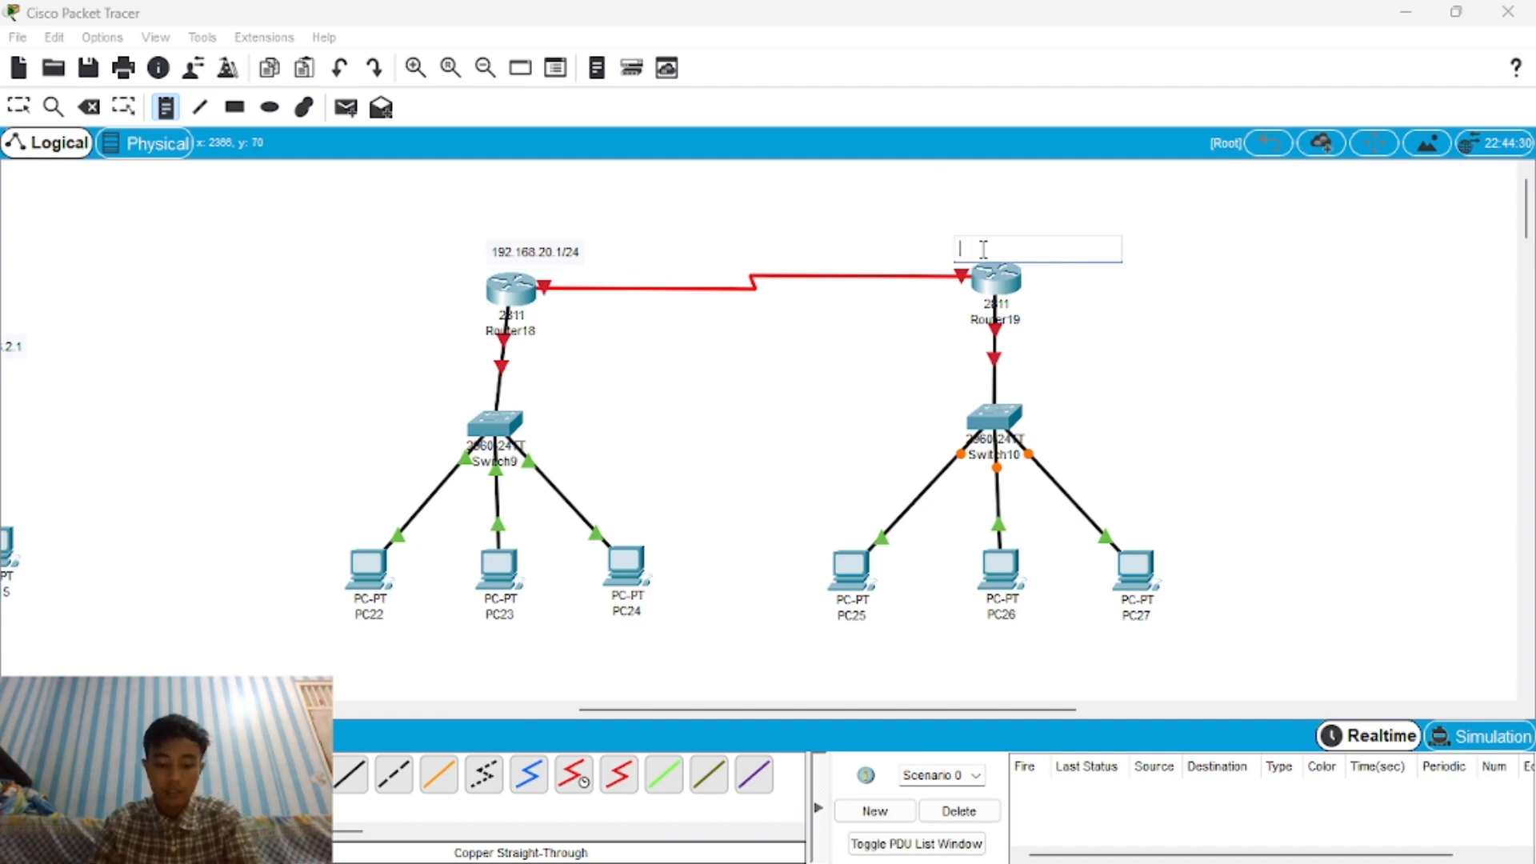
pyautogui.write('192.168.20.2/24')
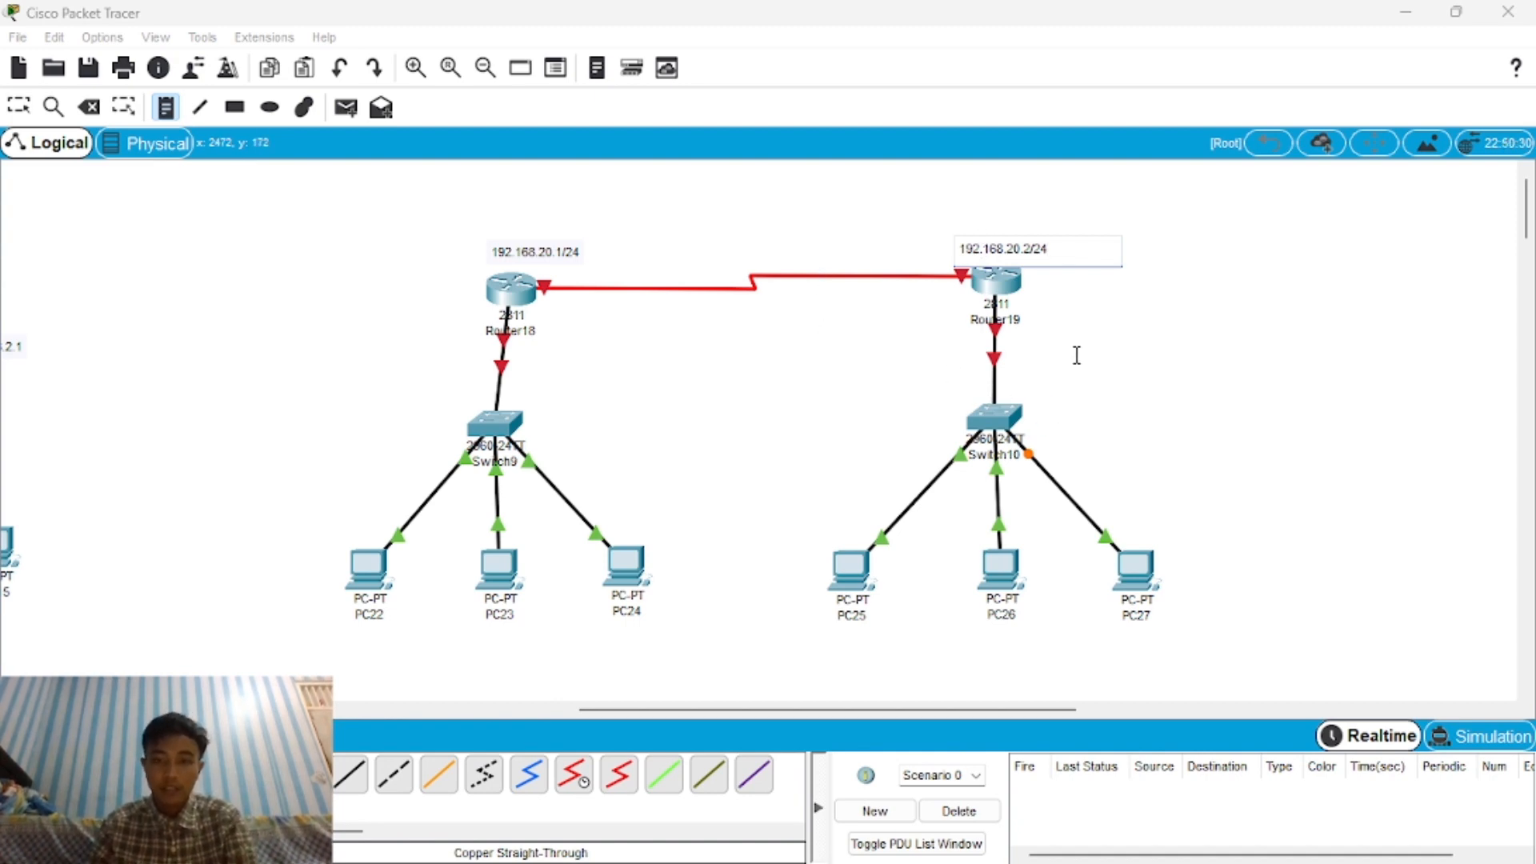
pyautogui.click(1047, 346)
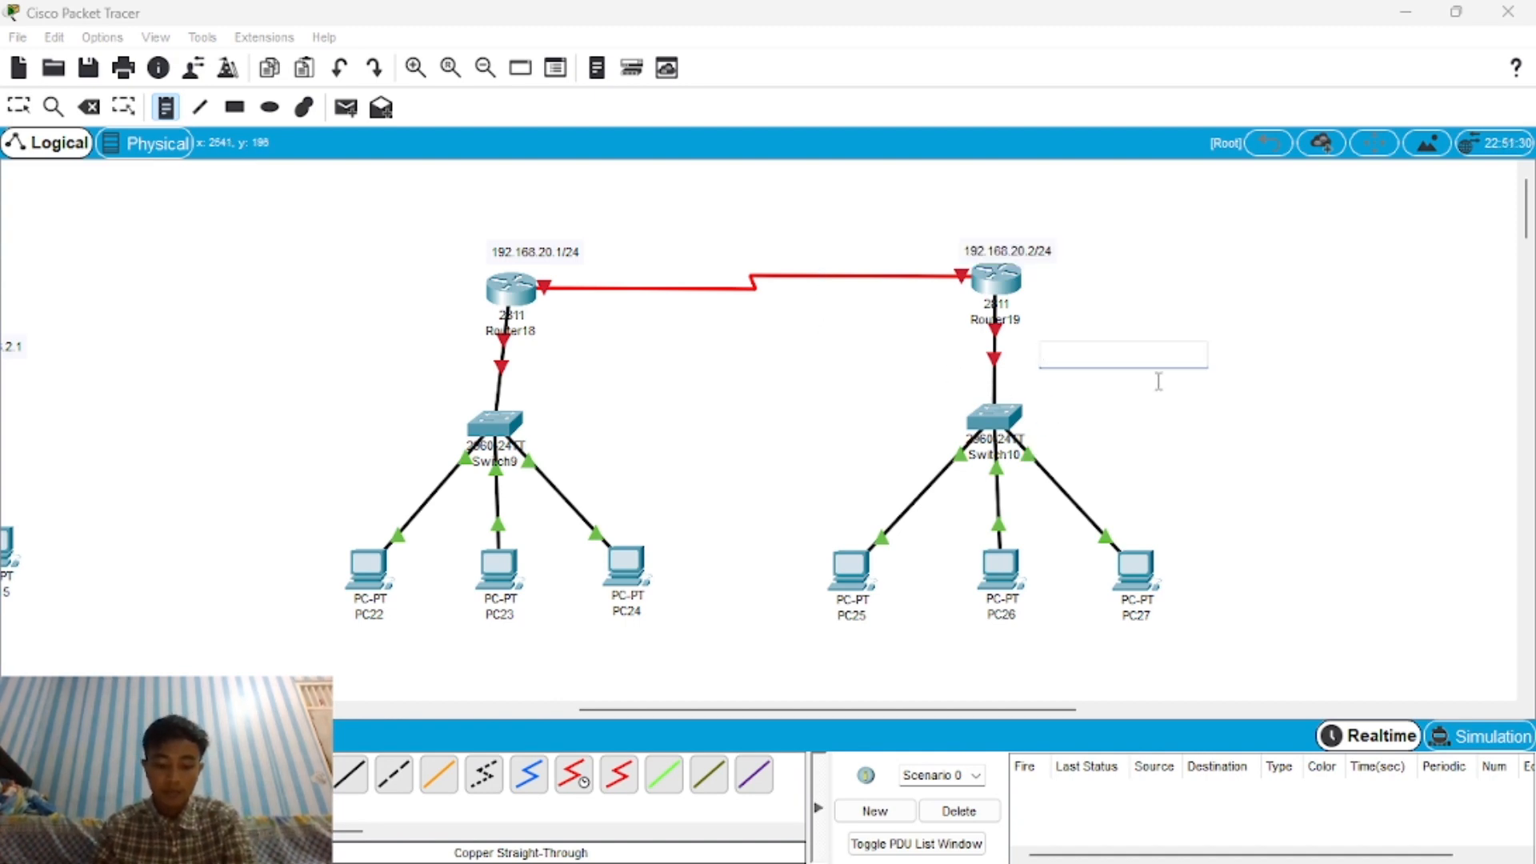
pyautogui.write('192.168.30.1/24')
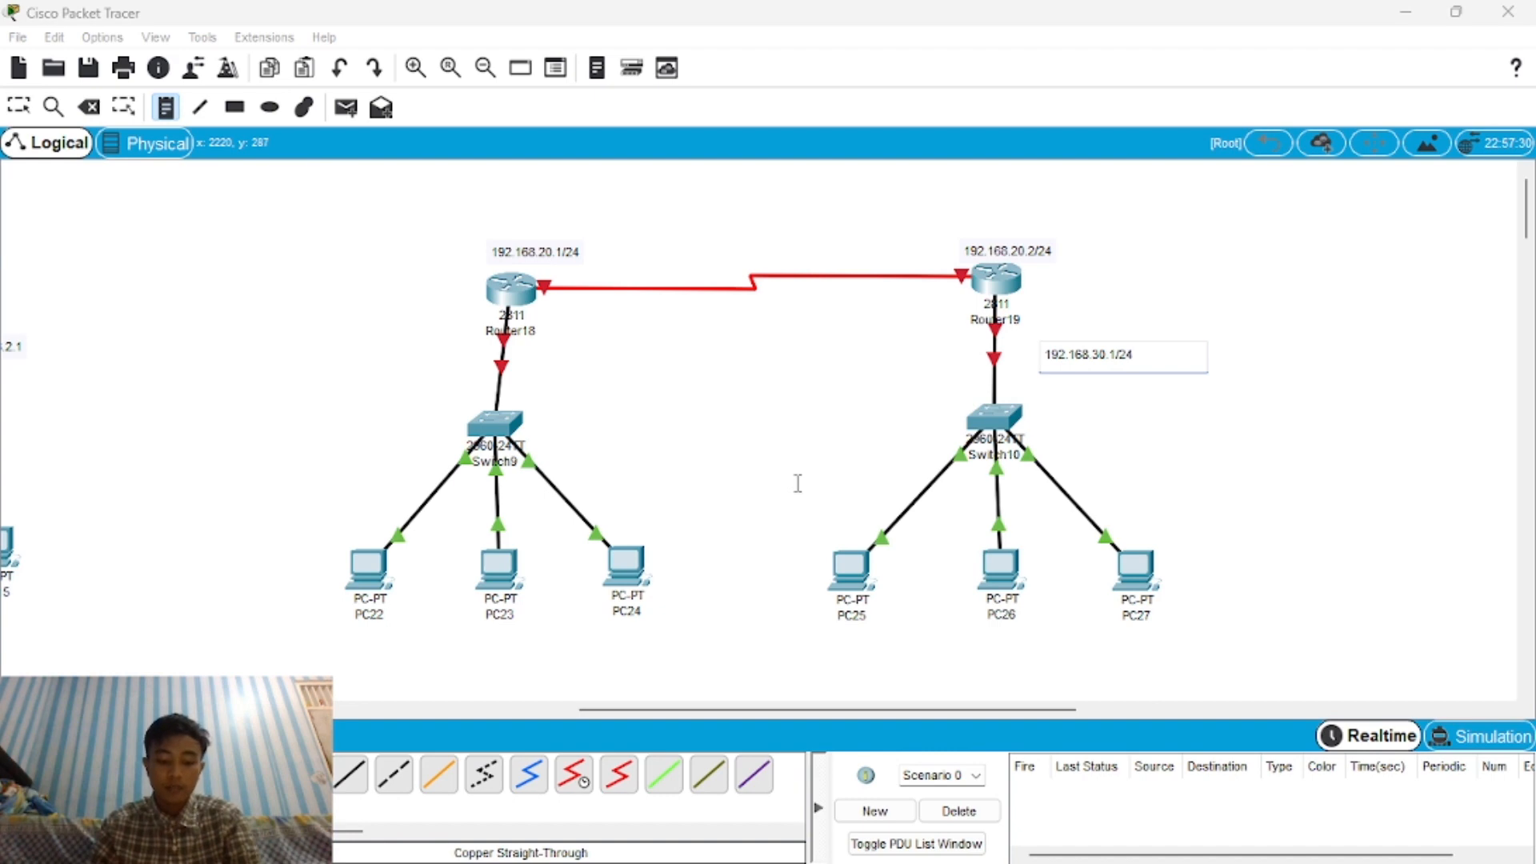
# Add a note reading 192.168.10.1/24 beside the link between Router18 and Switch9.
pyautogui.click(376, 341)
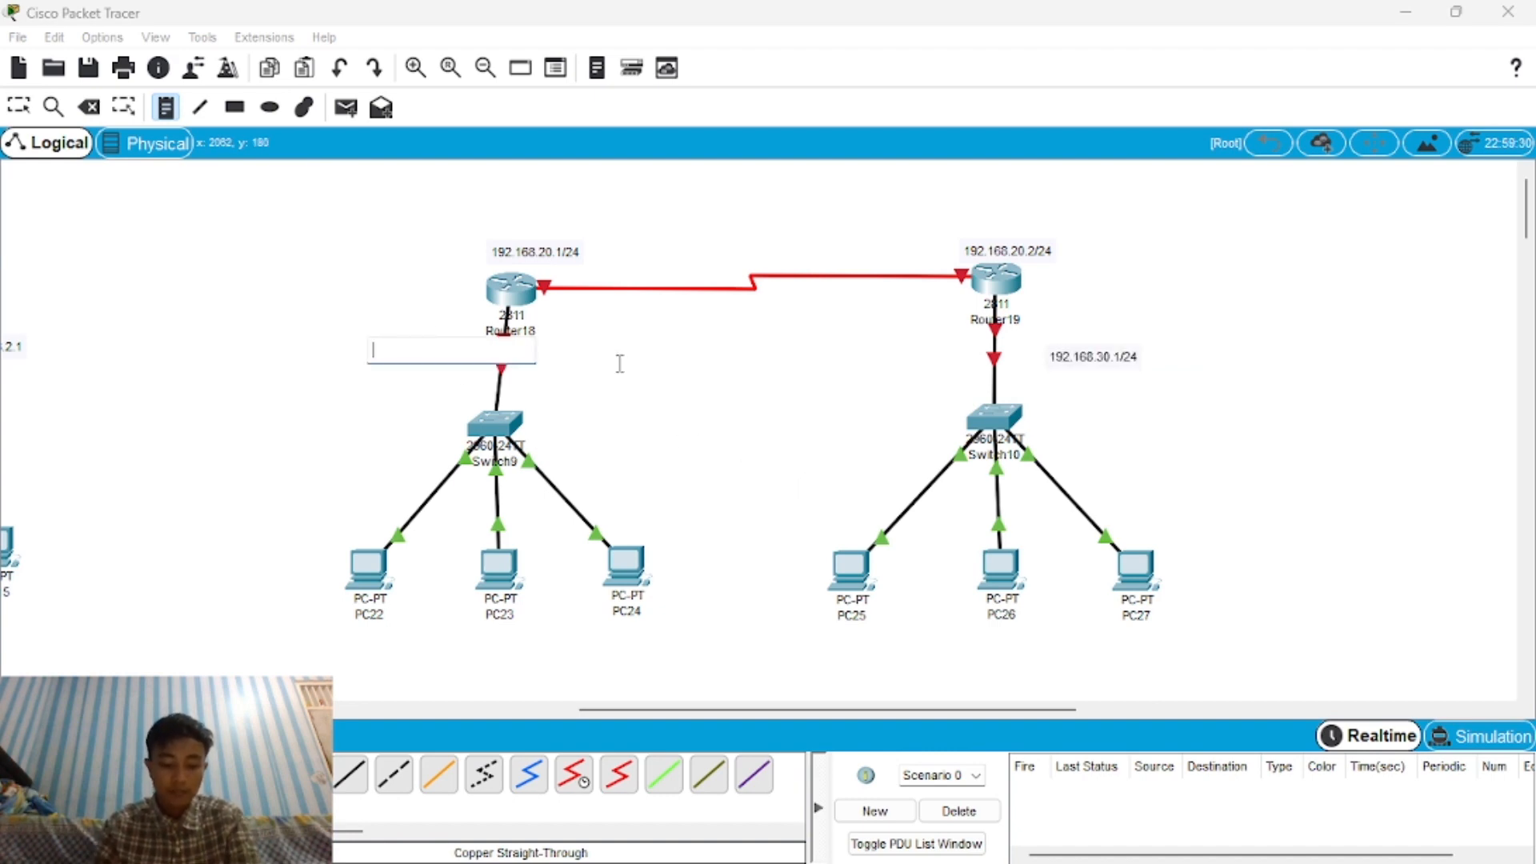
pyautogui.write('192.168.')
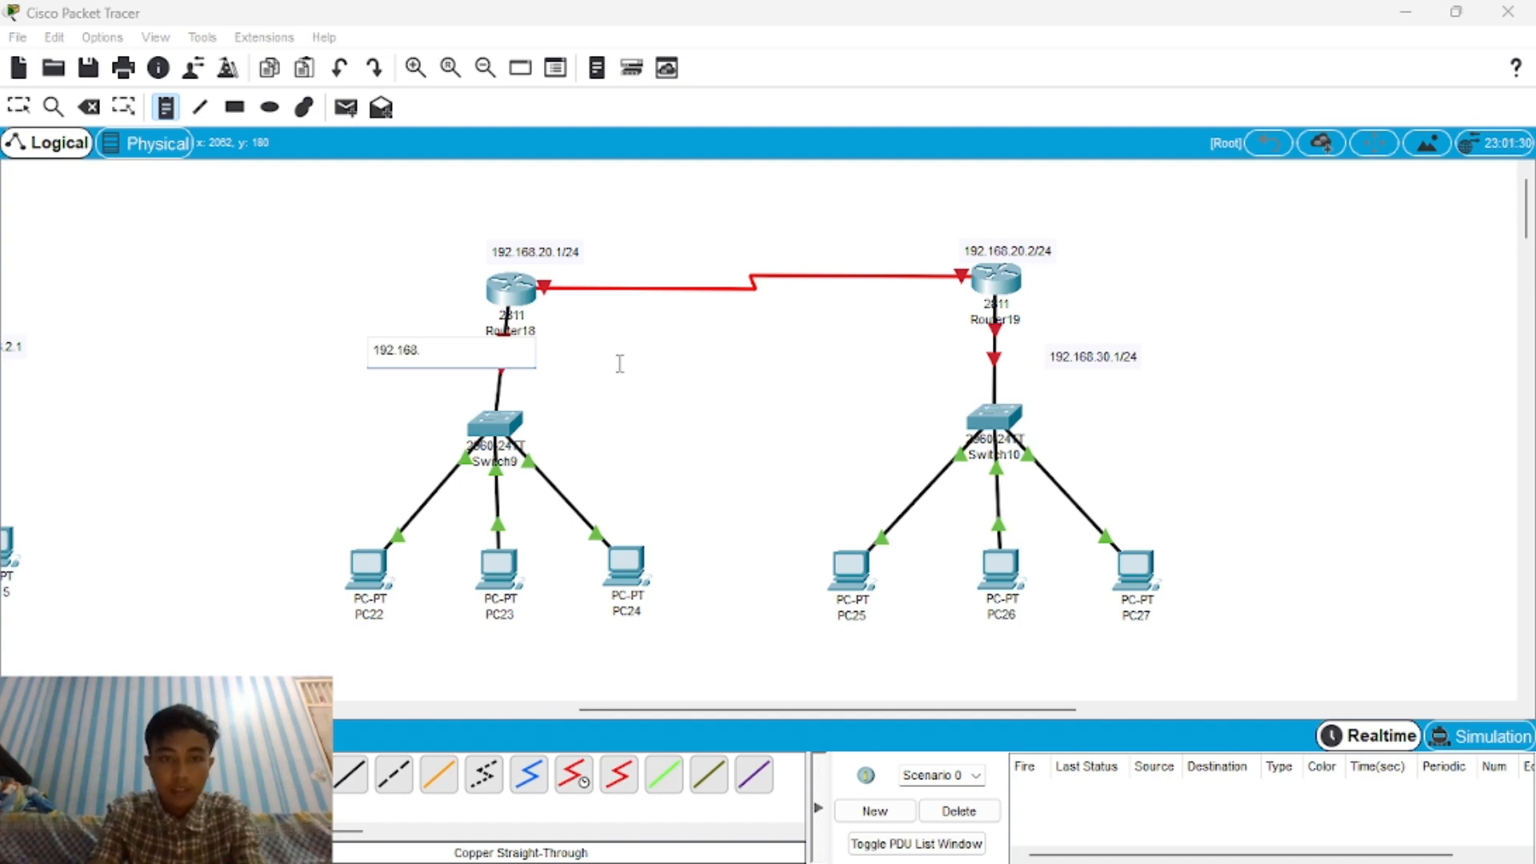
pyautogui.write('19')
pyautogui.press('BackSpace')
pyautogui.write('0')
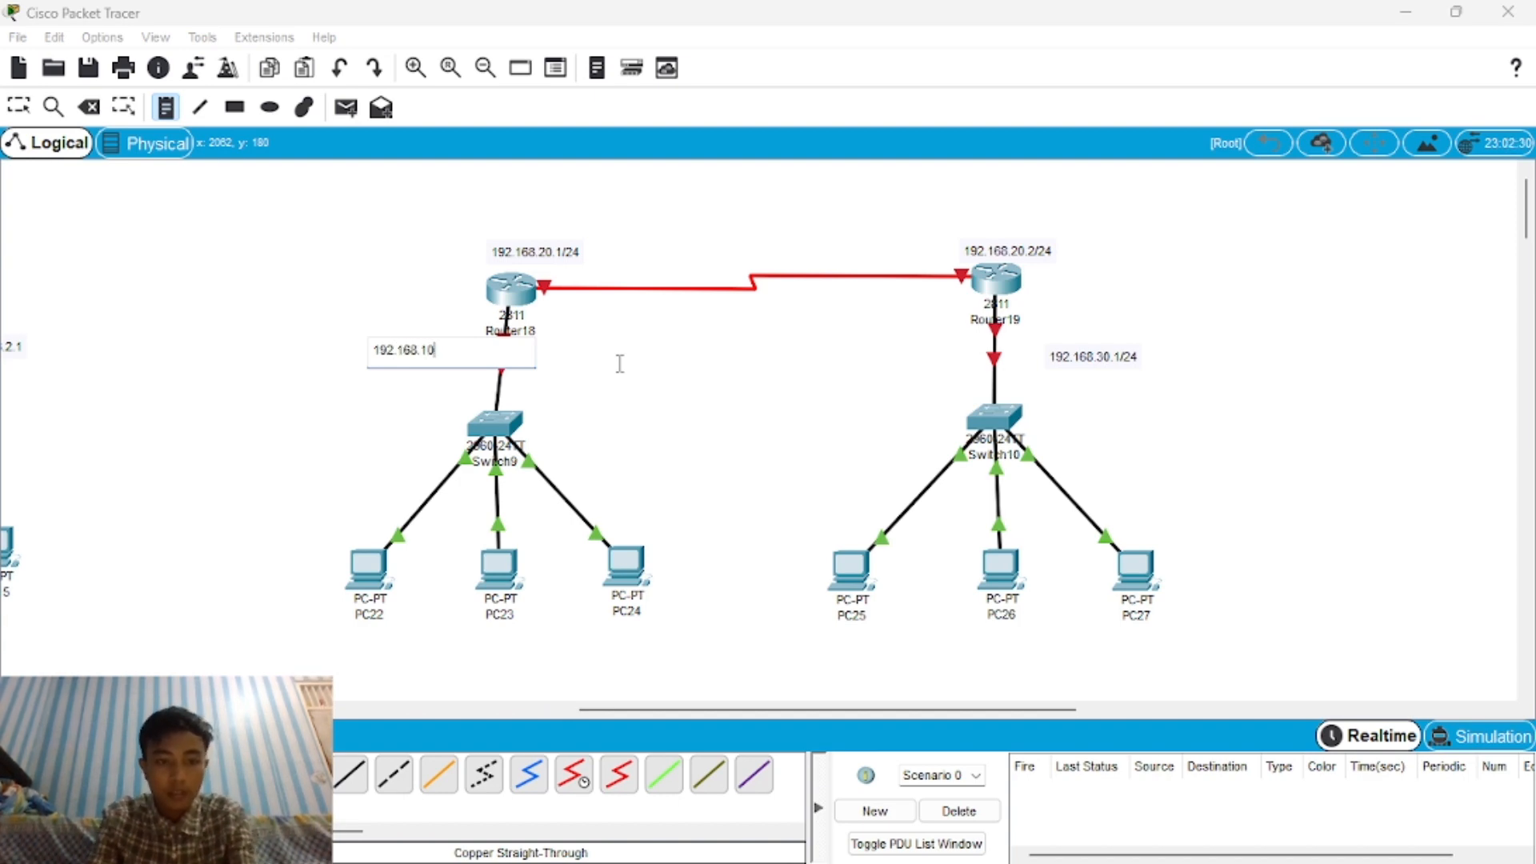
pyautogui.write('.1')
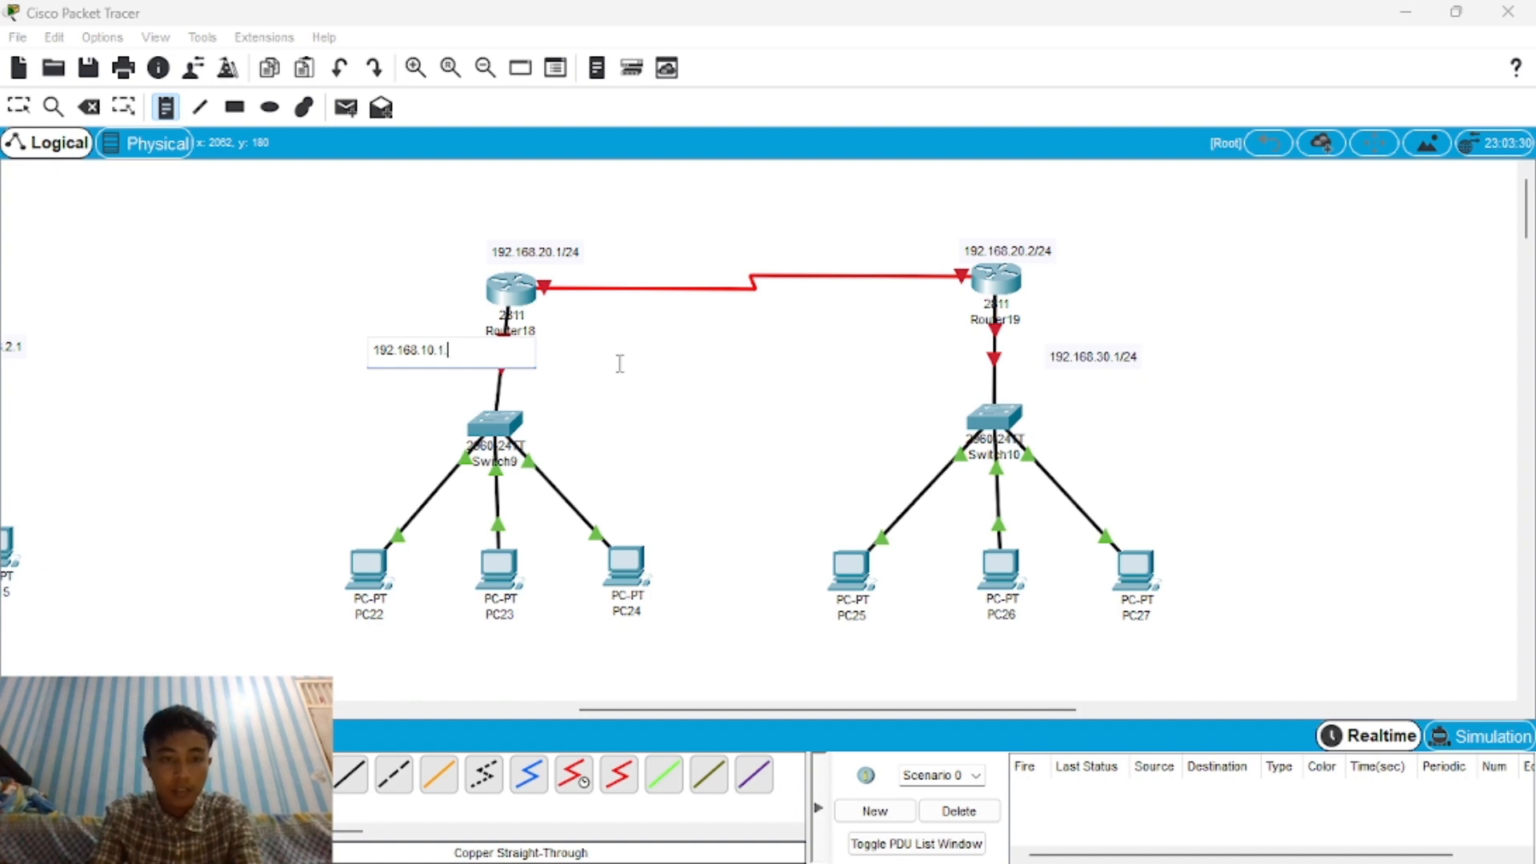
pyautogui.write('/24')
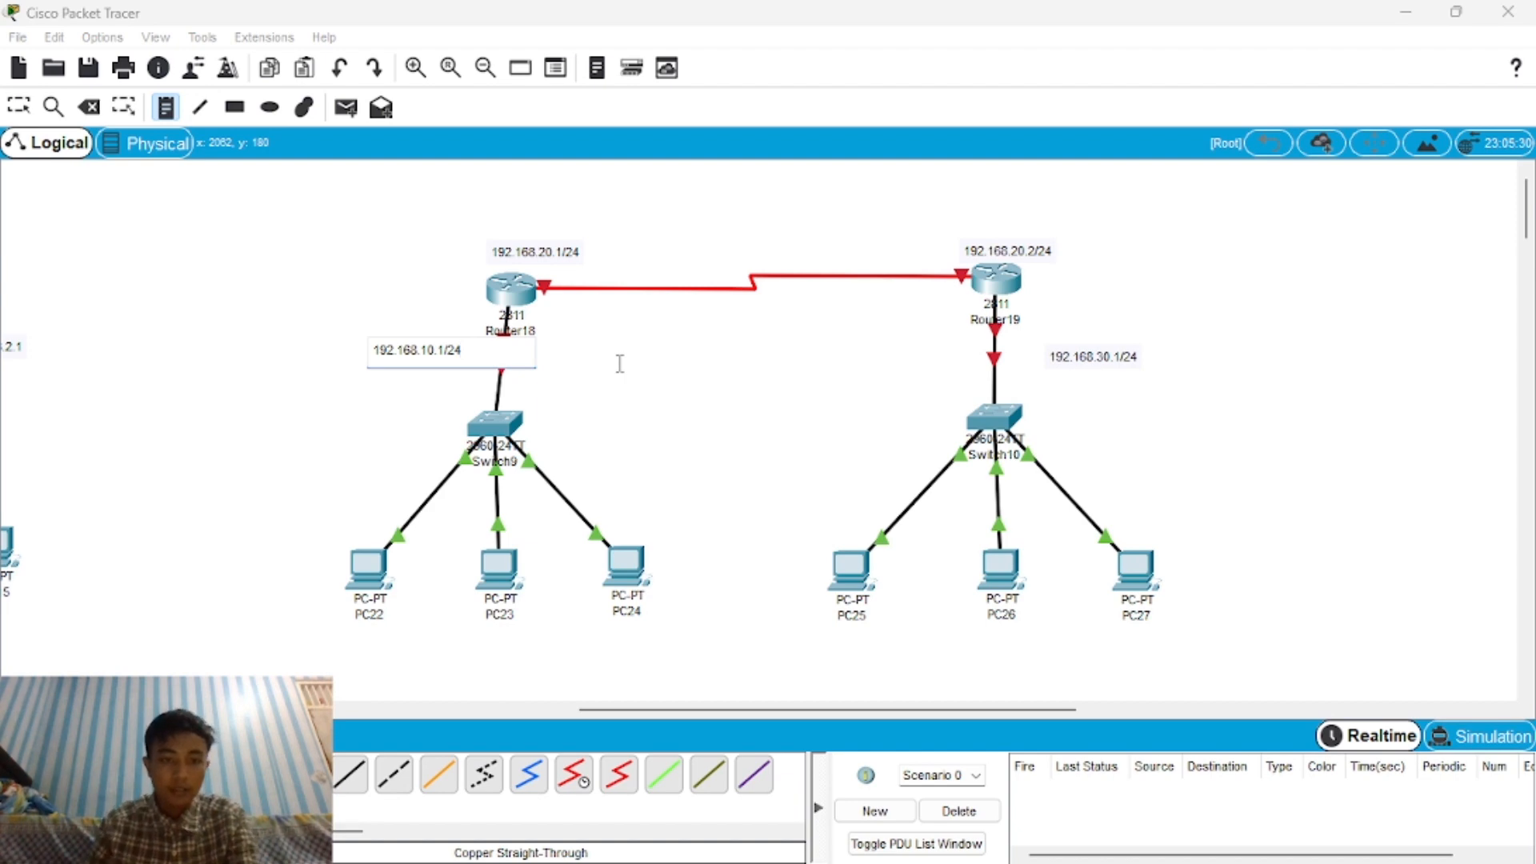
pyautogui.click(18, 106)
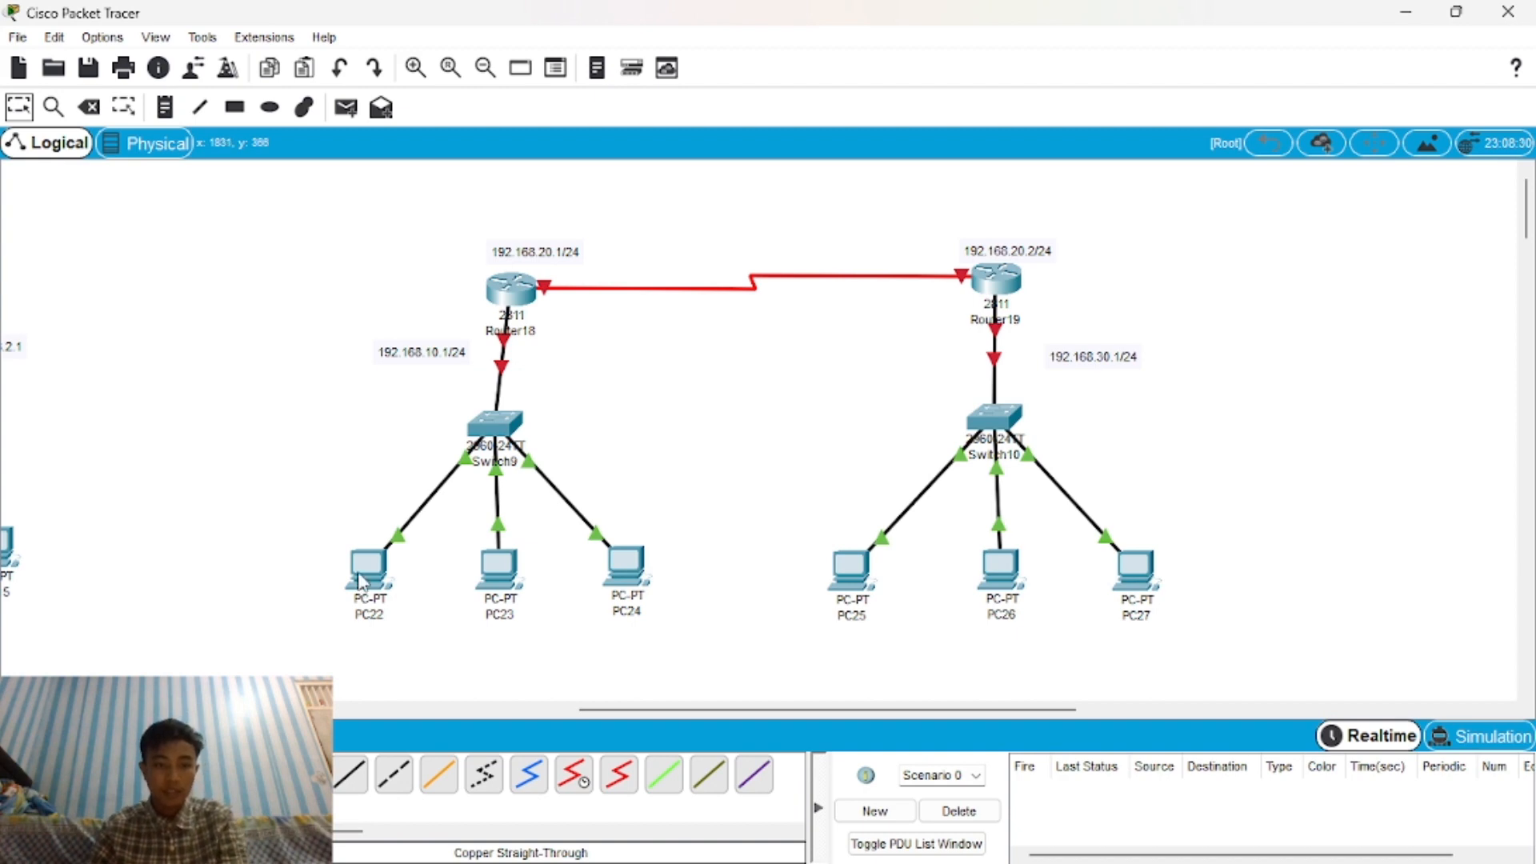
# Give PC22 the static IP address 192.168.10.2 with subnet mask 255.255.255.0.
pyautogui.moveTo(360, 582)
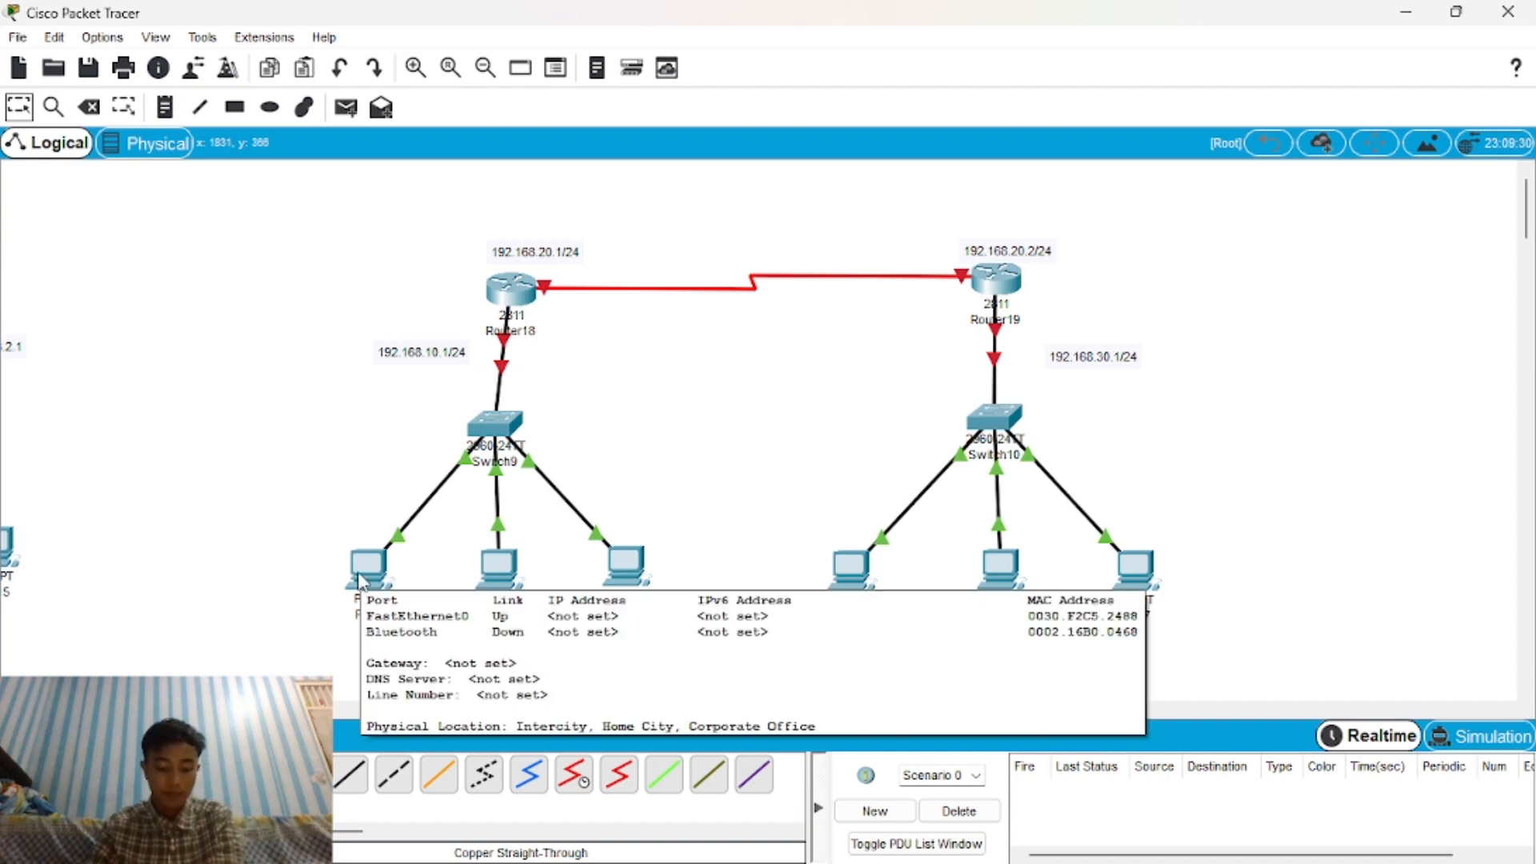
pyautogui.click(360, 582)
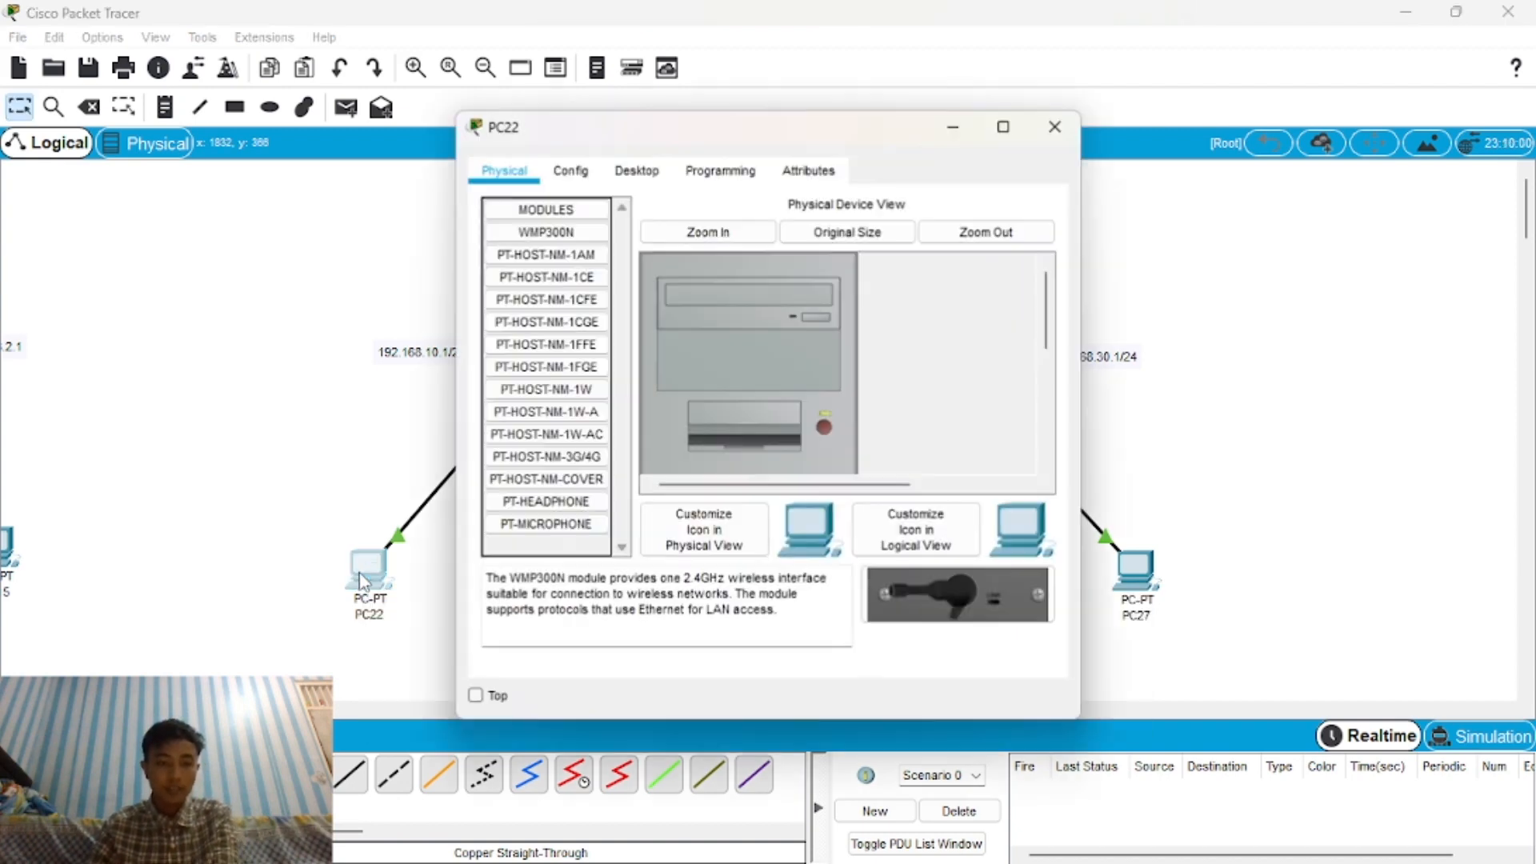
pyautogui.click(634, 169)
pyautogui.click(577, 266)
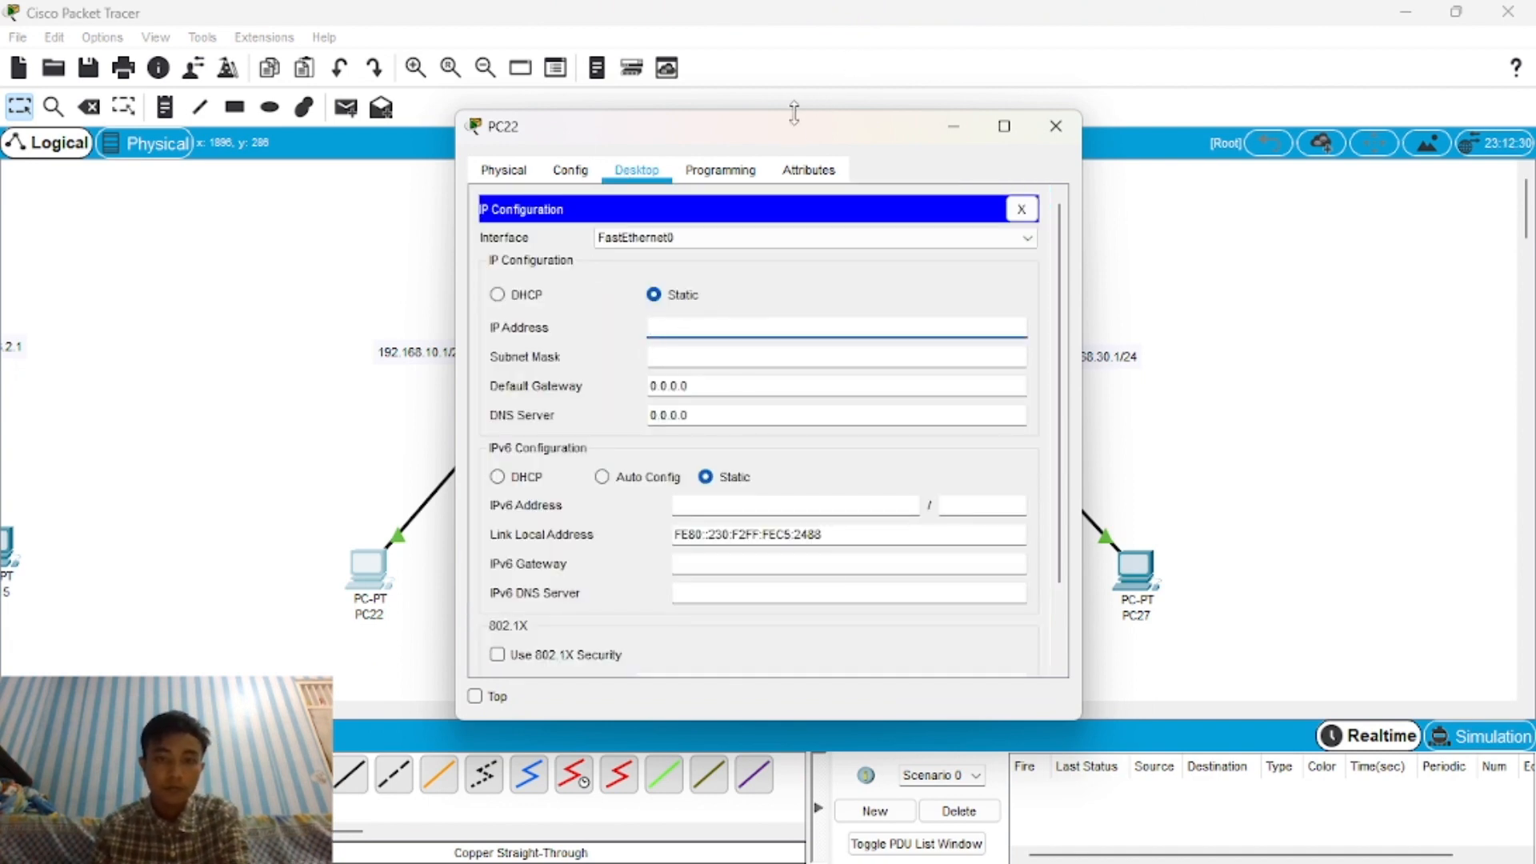
pyautogui.moveTo(794, 130); pyautogui.dragTo(1024, 116)
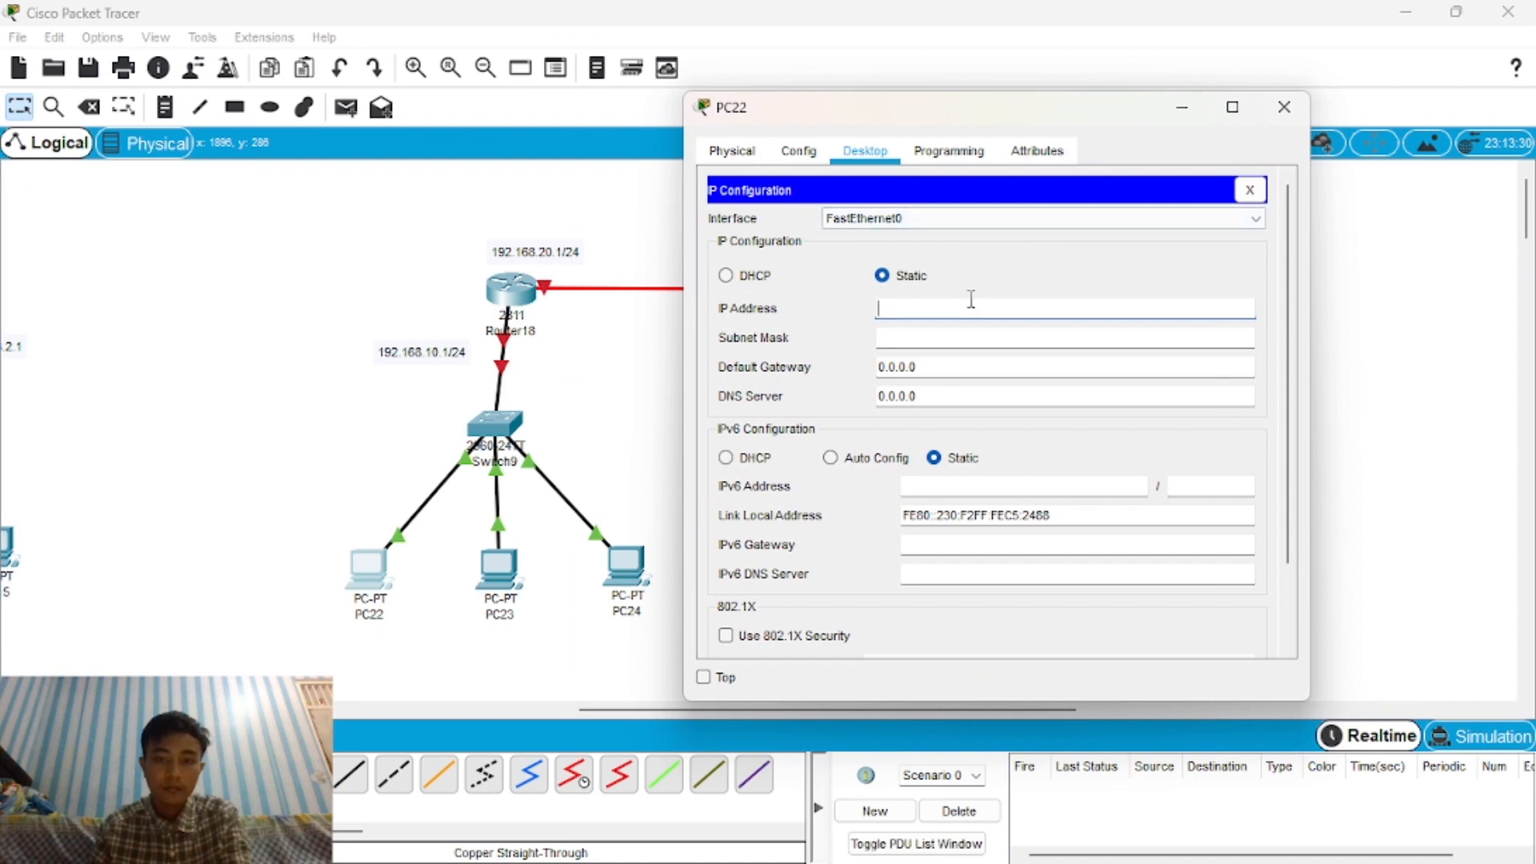
pyautogui.write('192')
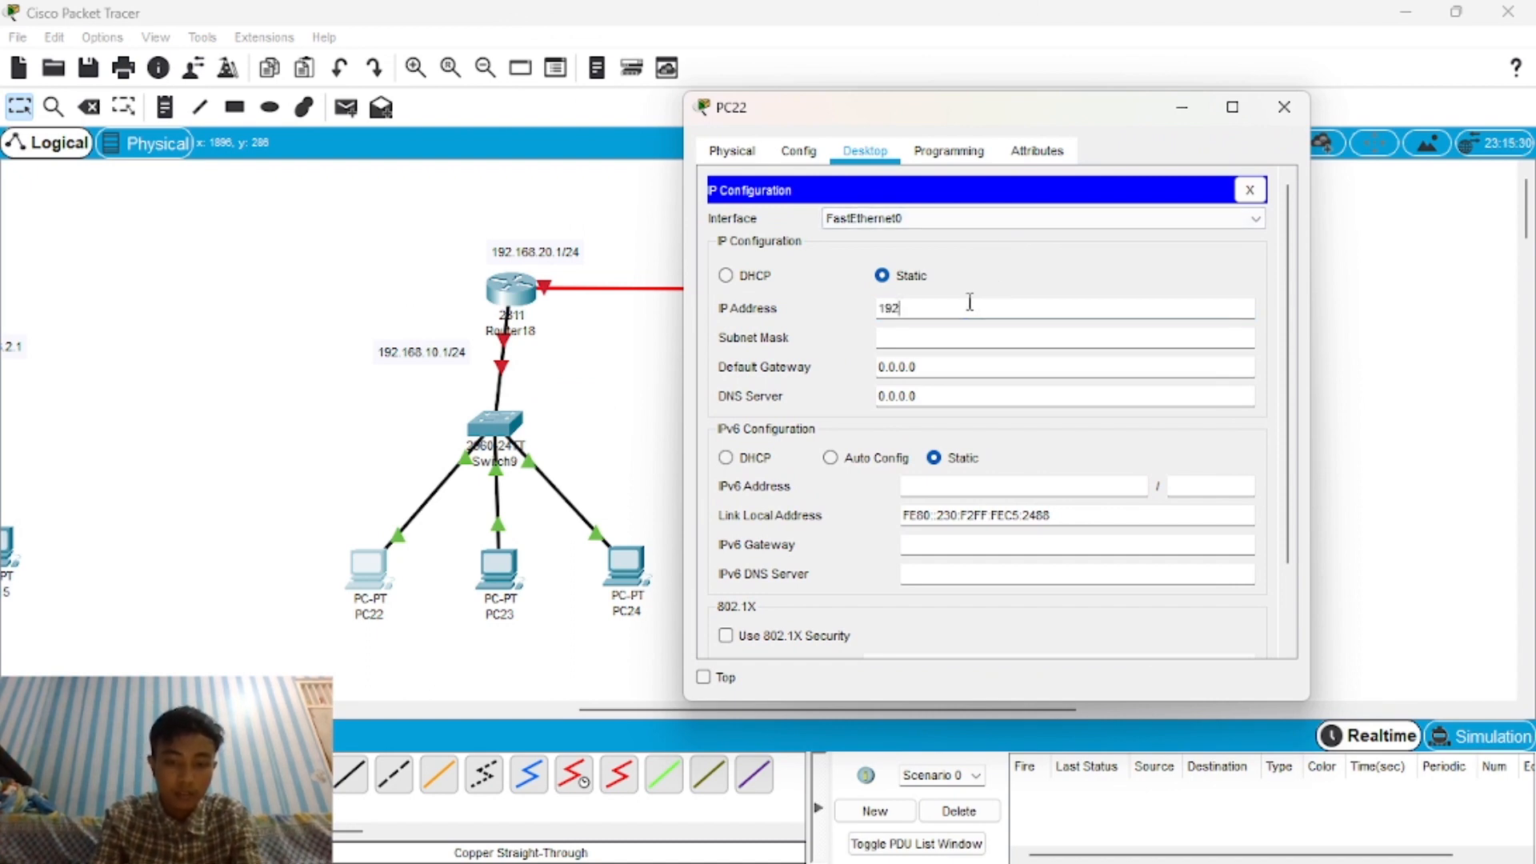
pyautogui.write('.1')
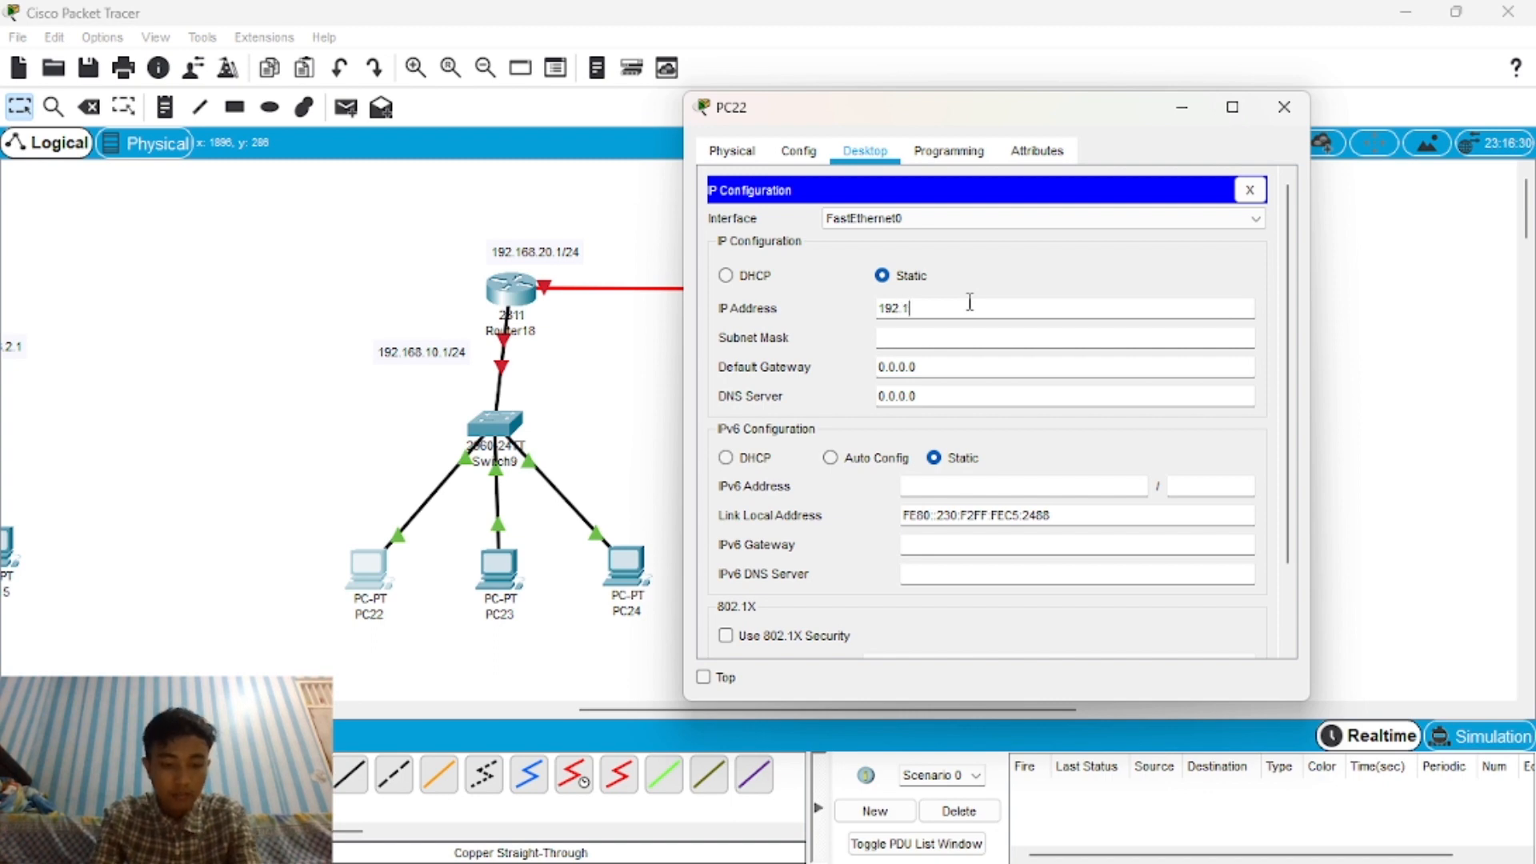
pyautogui.write('68.')
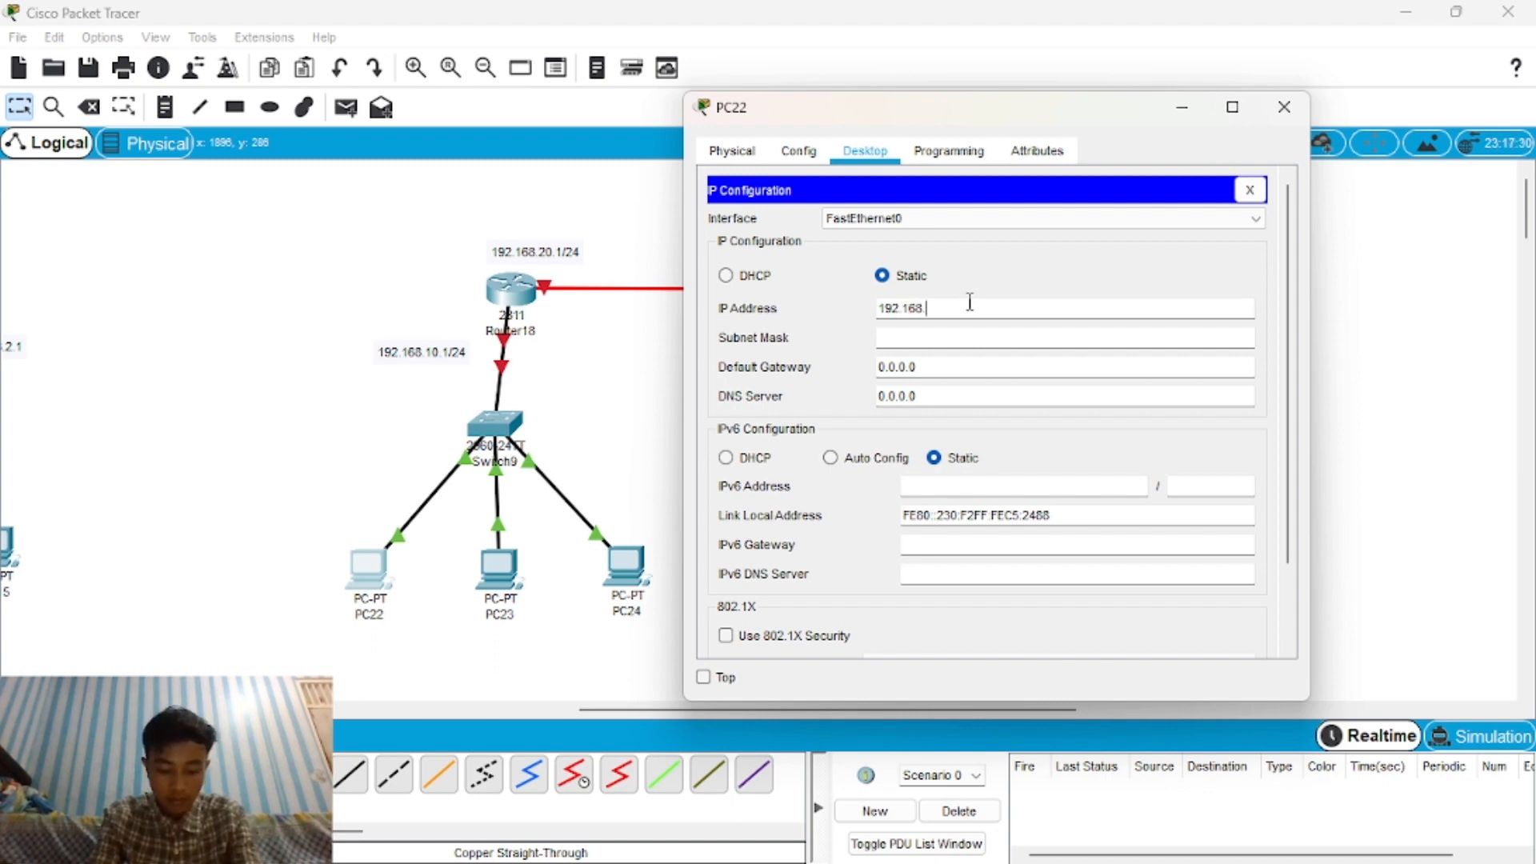
pyautogui.write('10.2')
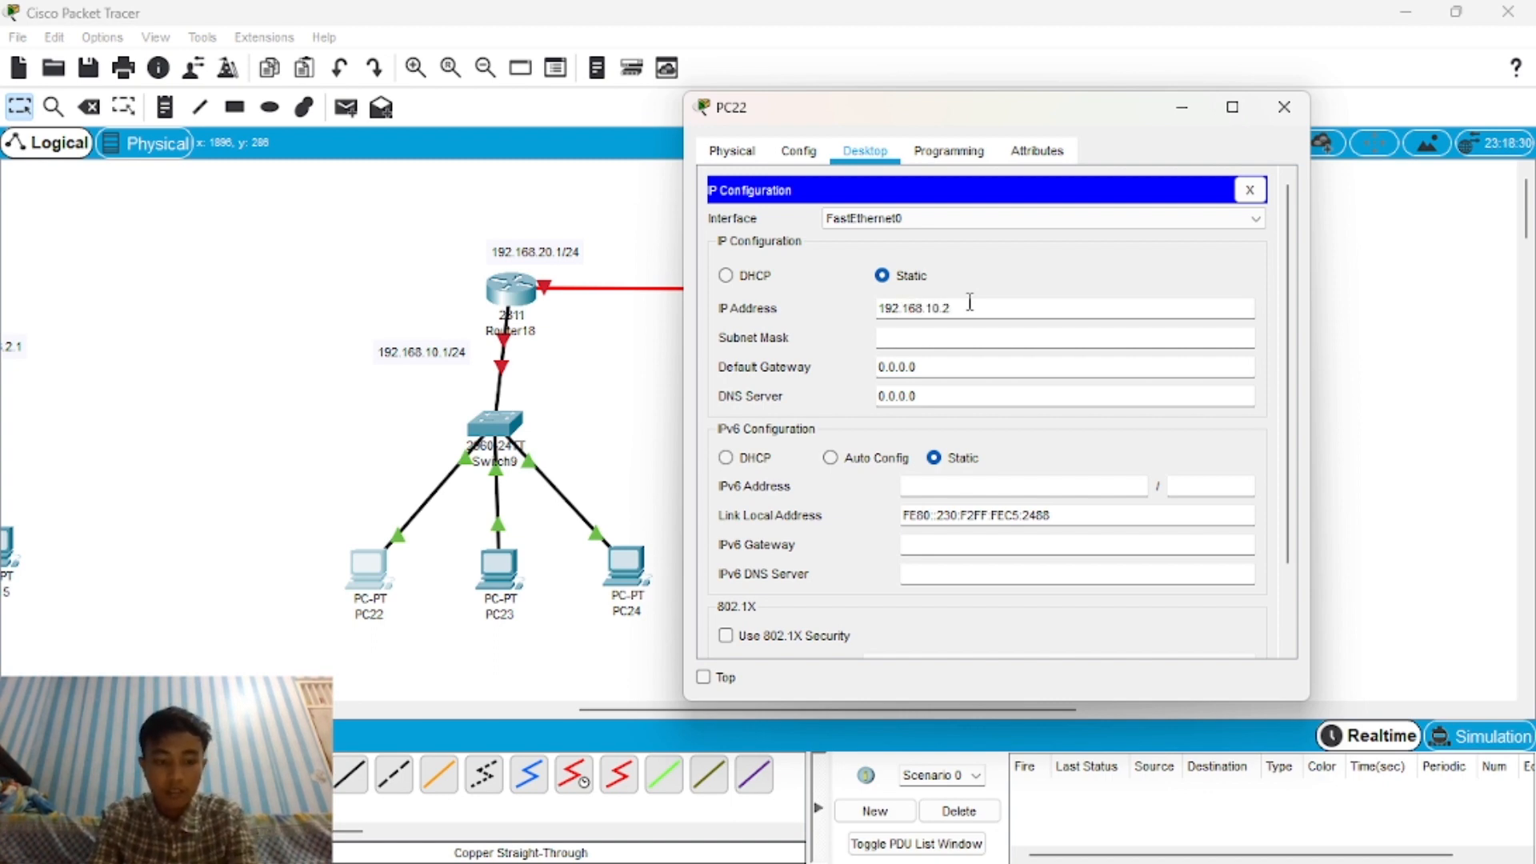
pyautogui.press('Tab')
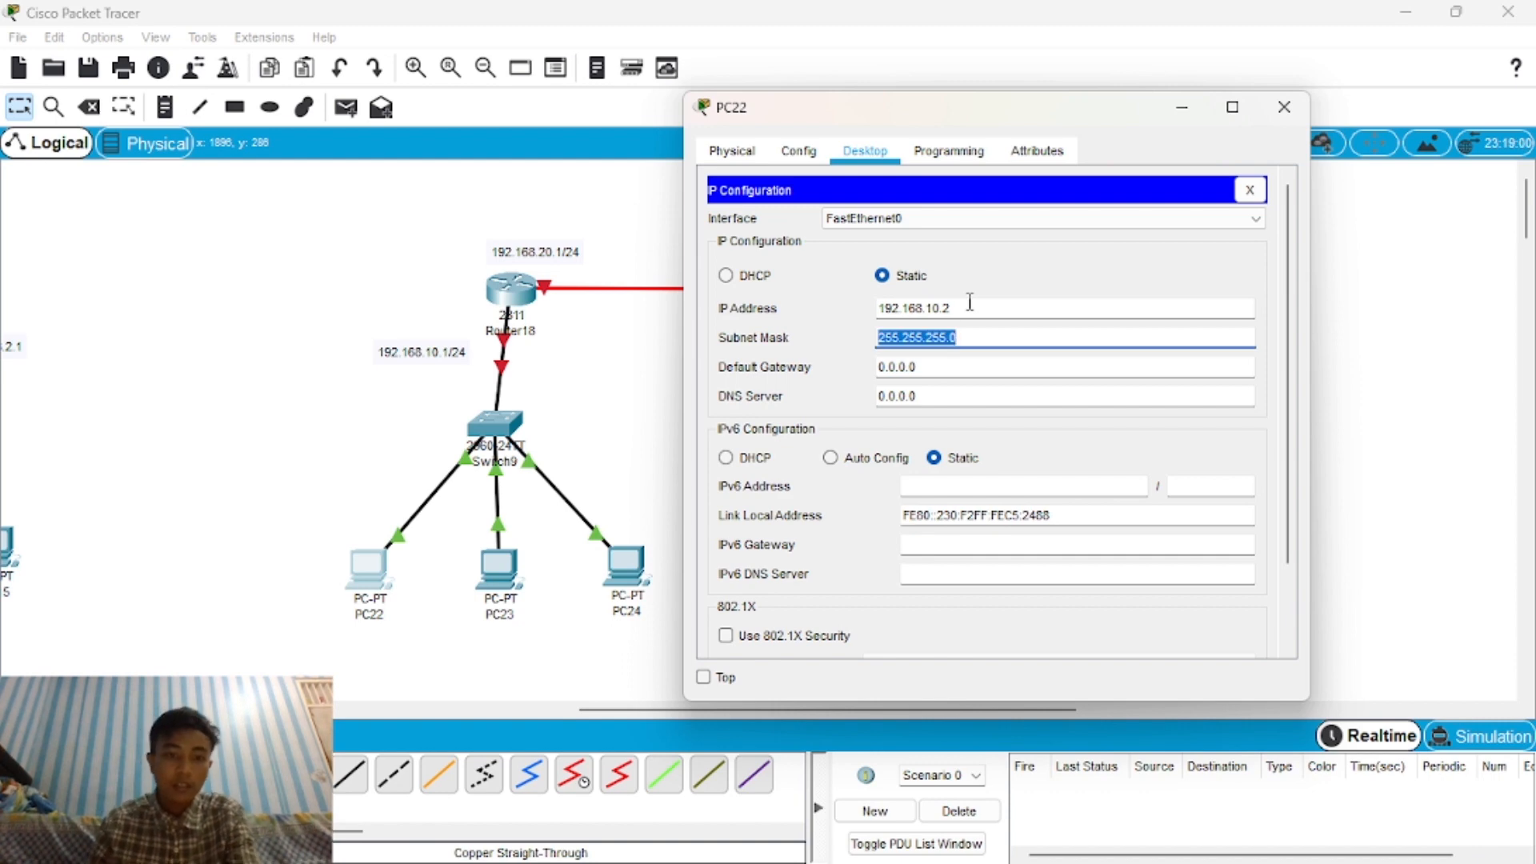
pyautogui.click(963, 359)
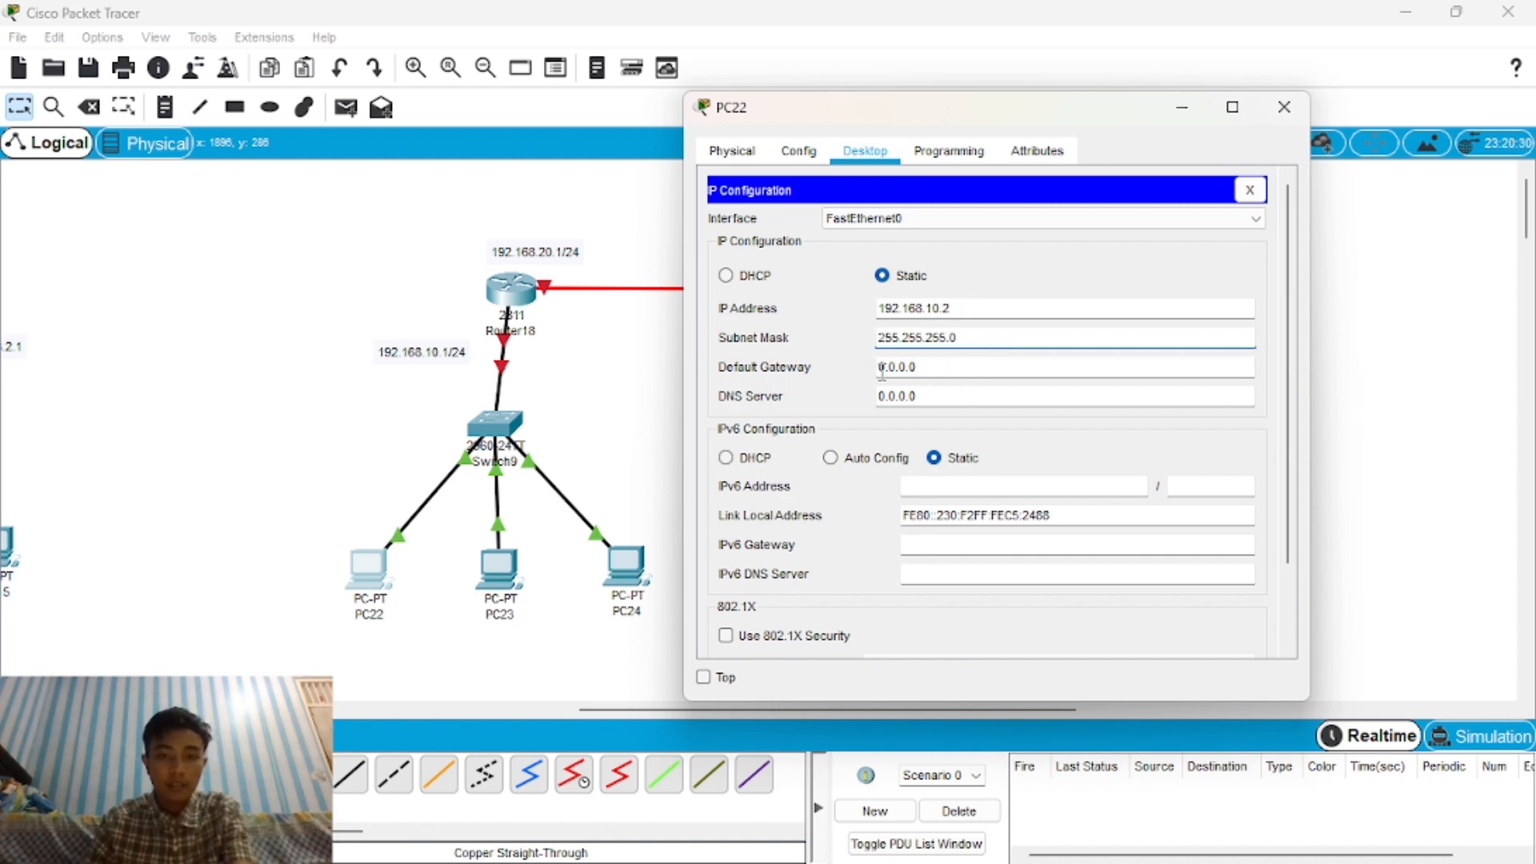
pyautogui.doubleClick(880, 368)
pyautogui.click(952, 364)
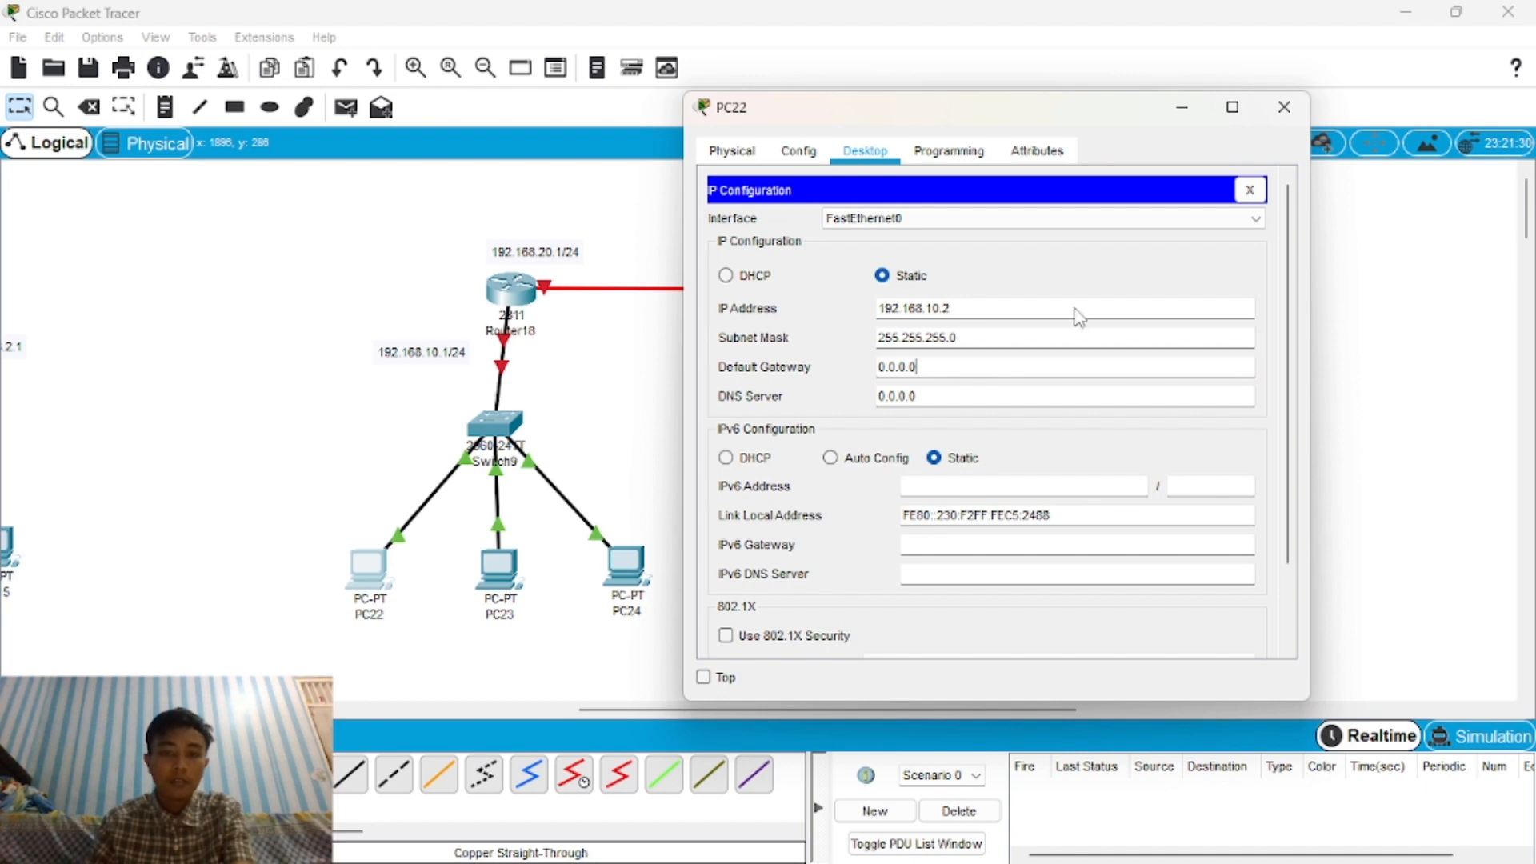
pyautogui.click(1280, 109)
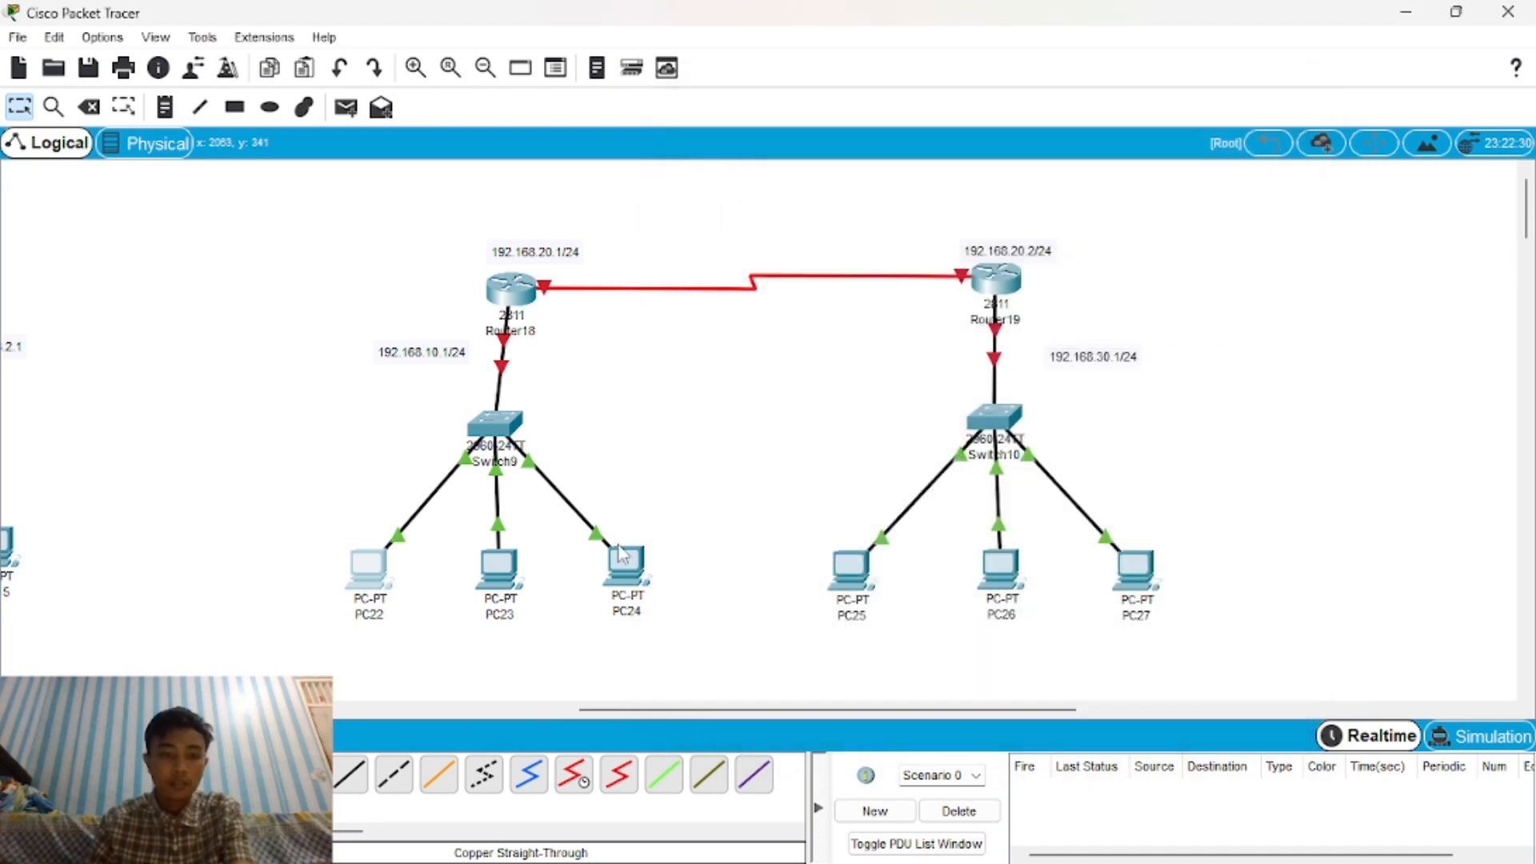
# Give PC23 the static IP address 192.168.10.3 with subnet mask 255.255.255.0.
pyautogui.click(499, 569)
pyautogui.click(570, 169)
pyautogui.click(637, 170)
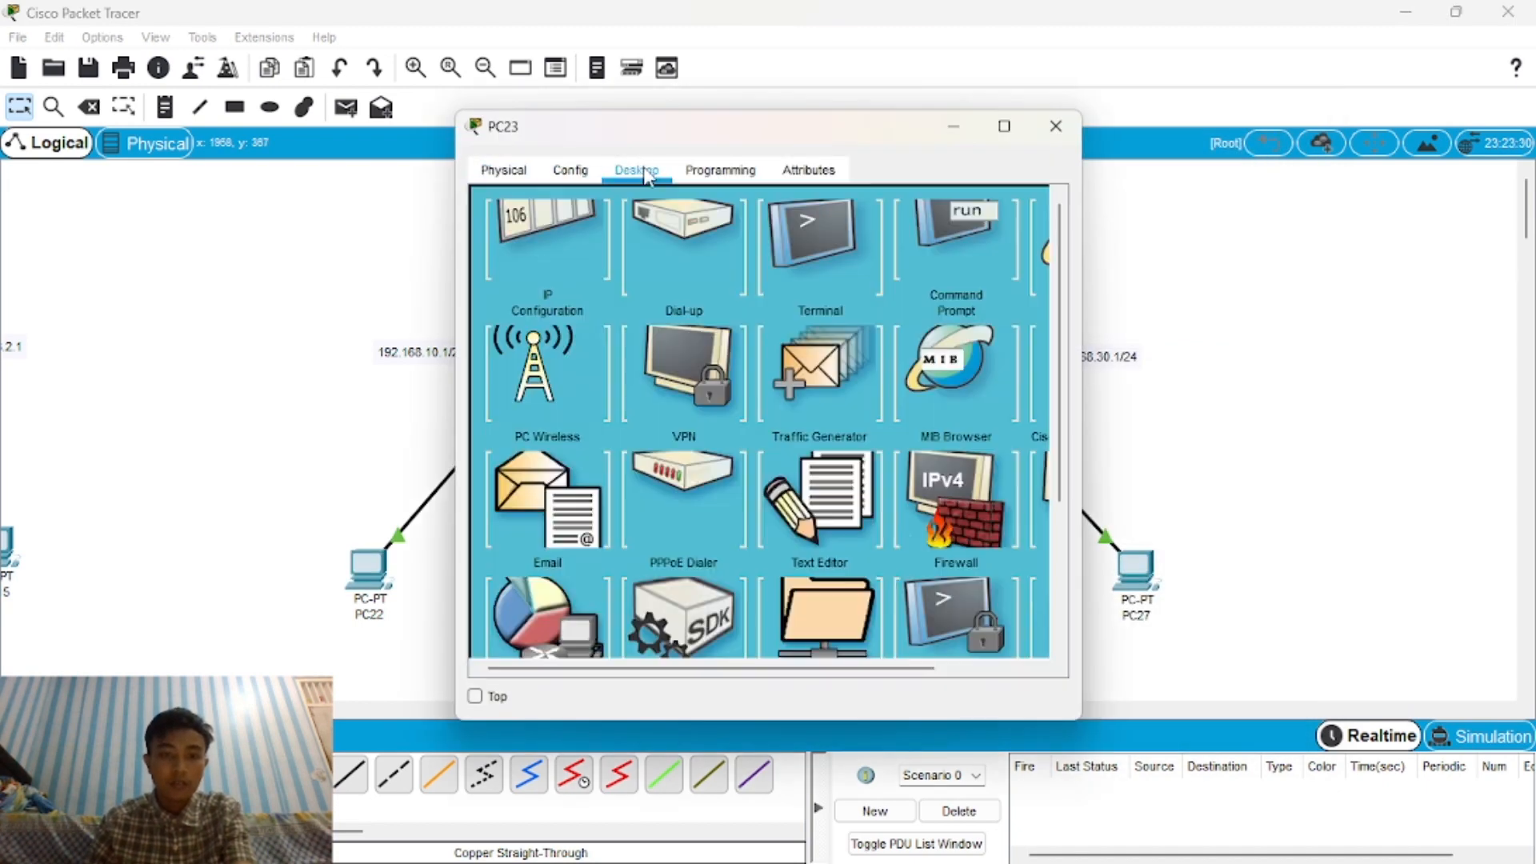
pyautogui.click(549, 293)
pyautogui.click(686, 326)
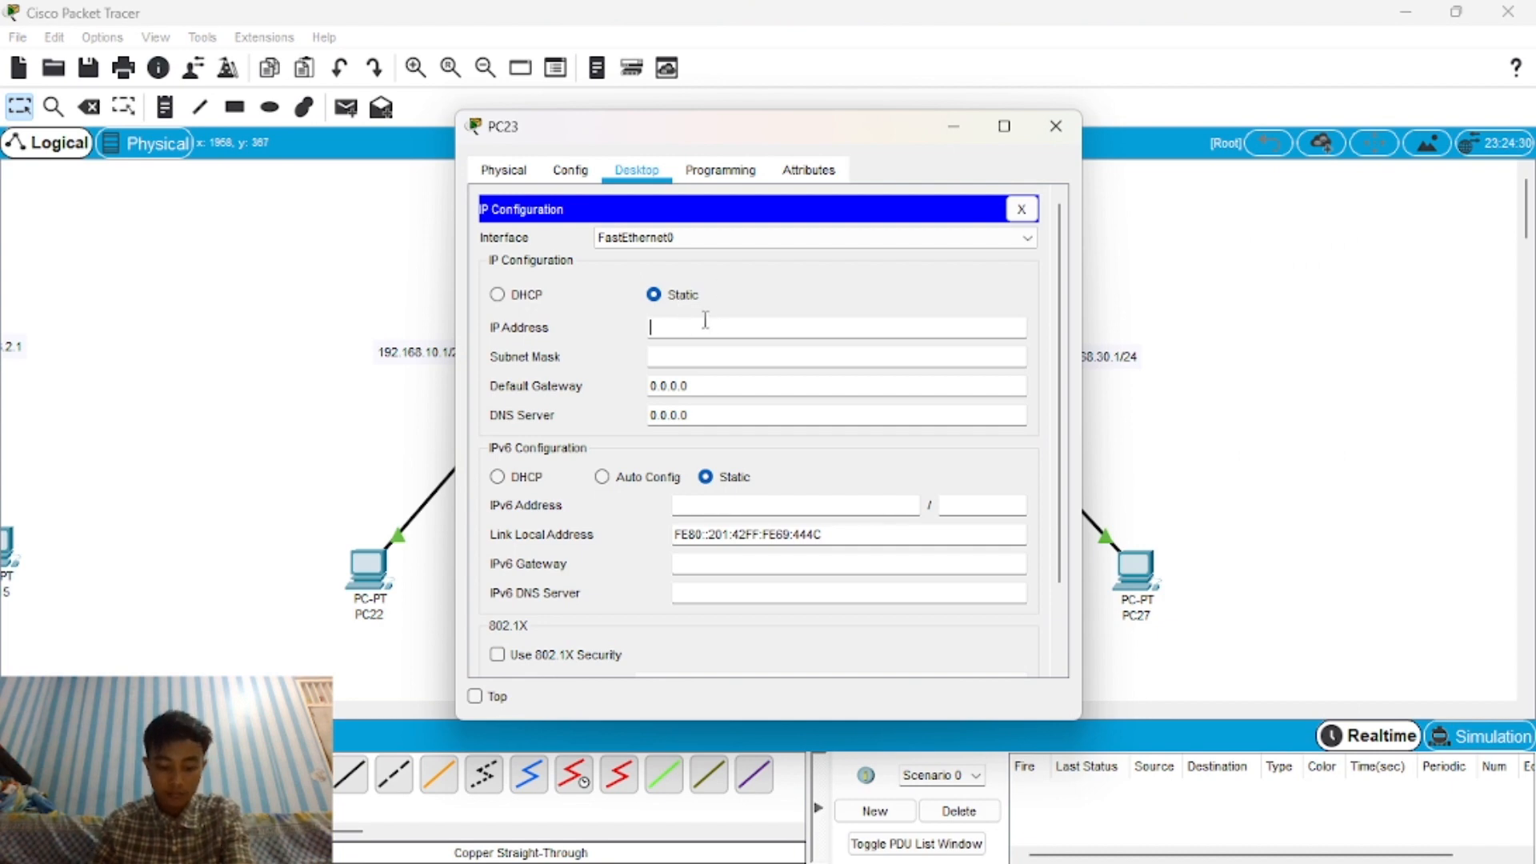
pyautogui.write('19')
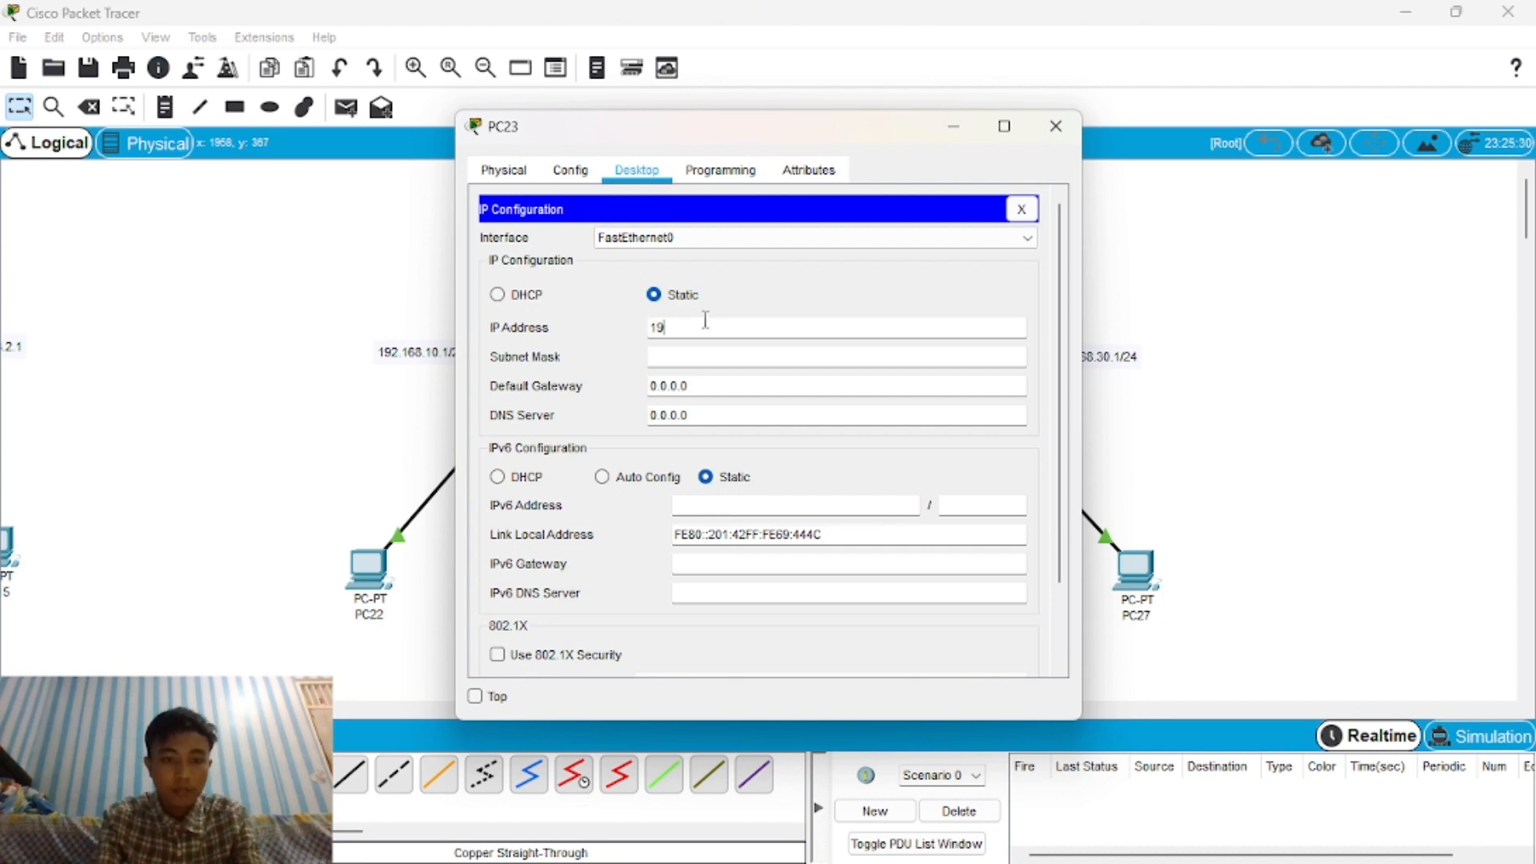
pyautogui.write('2.168')
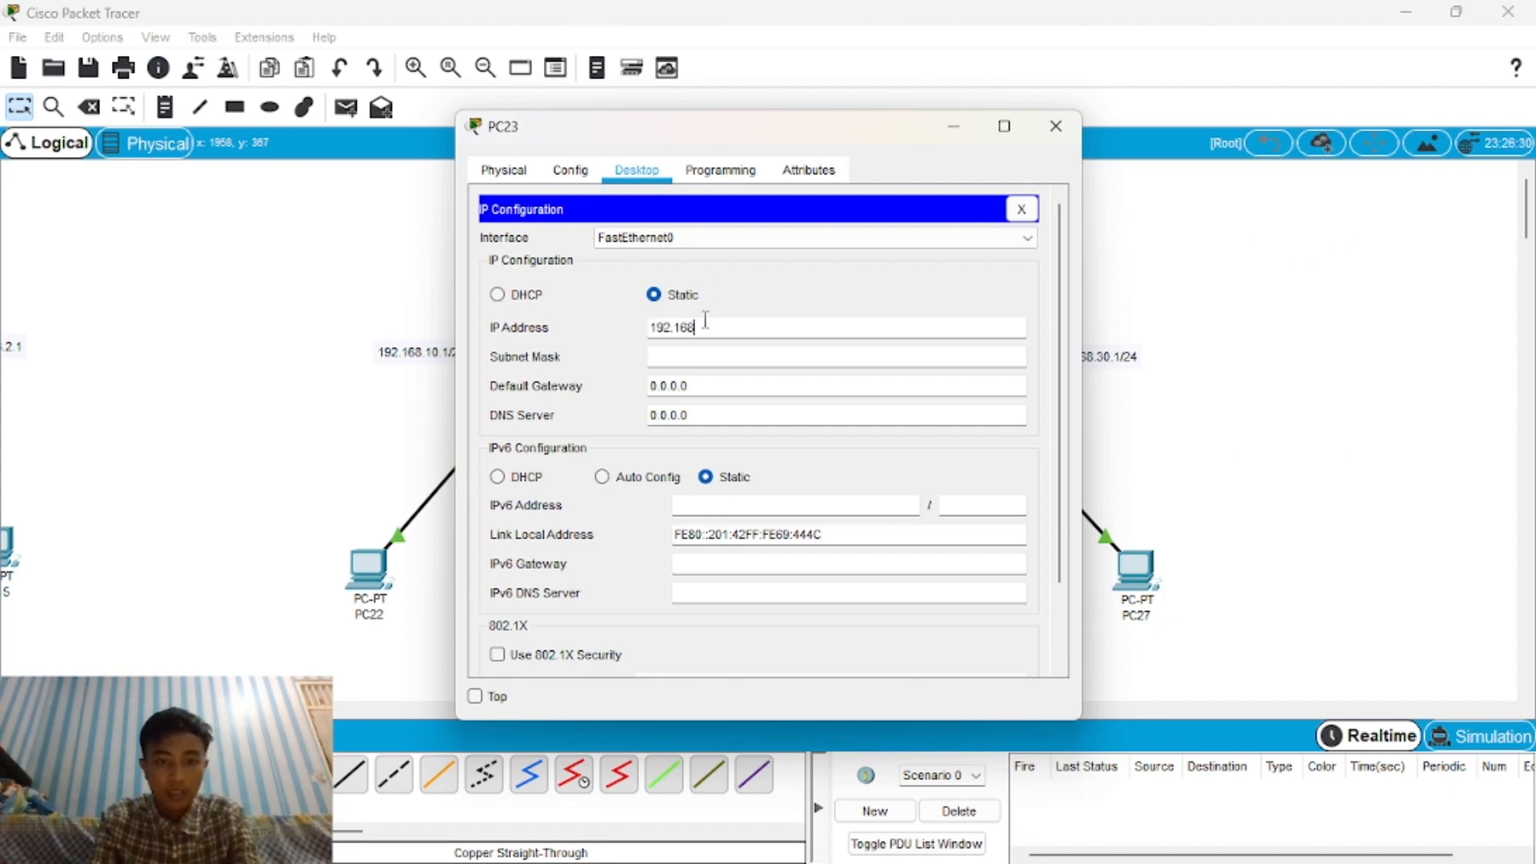
pyautogui.write('.10')
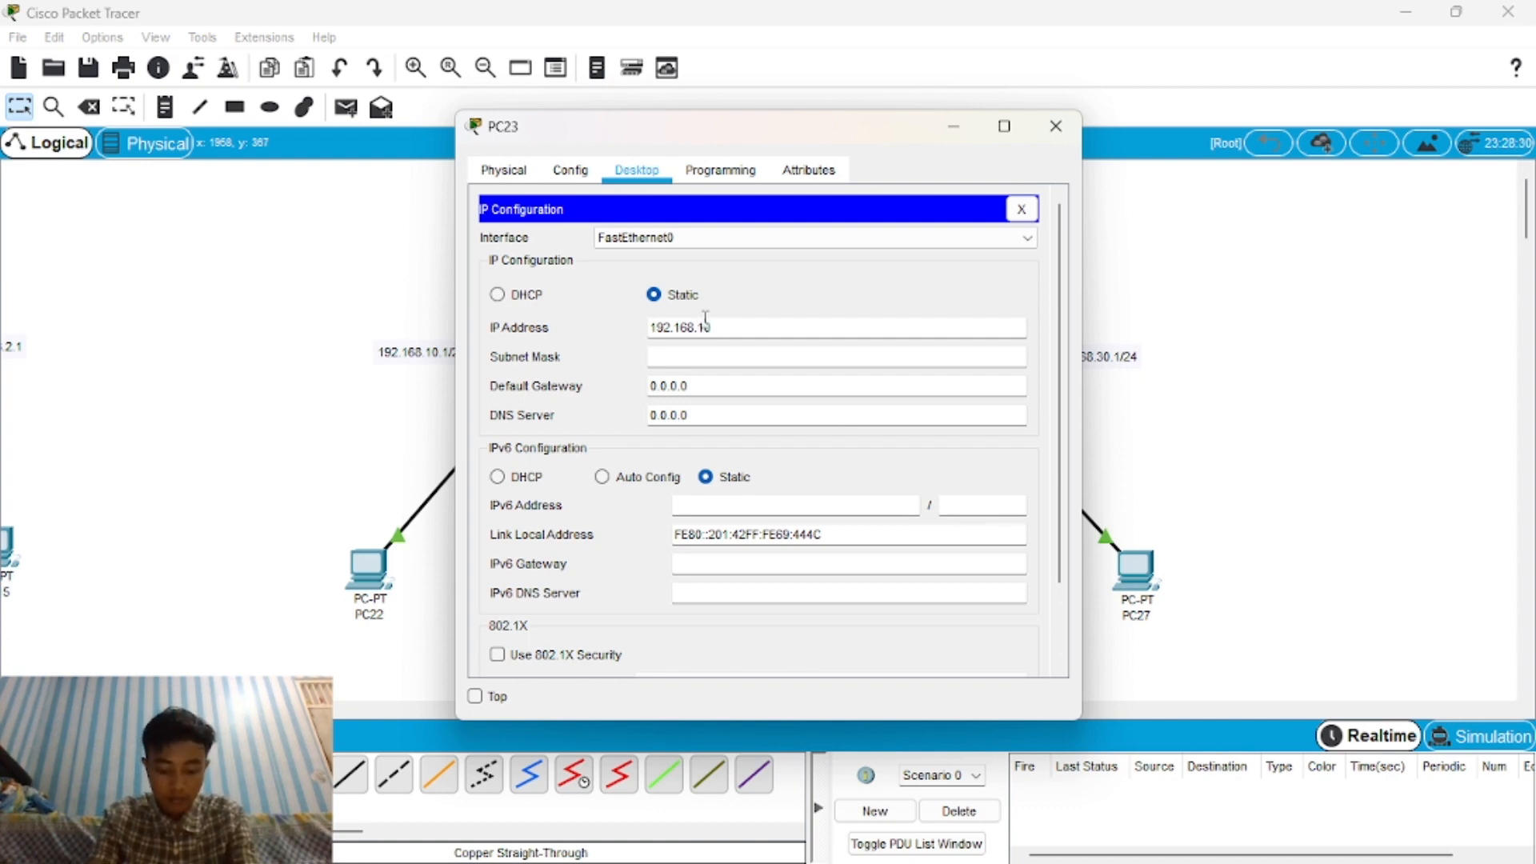
pyautogui.write('.3')
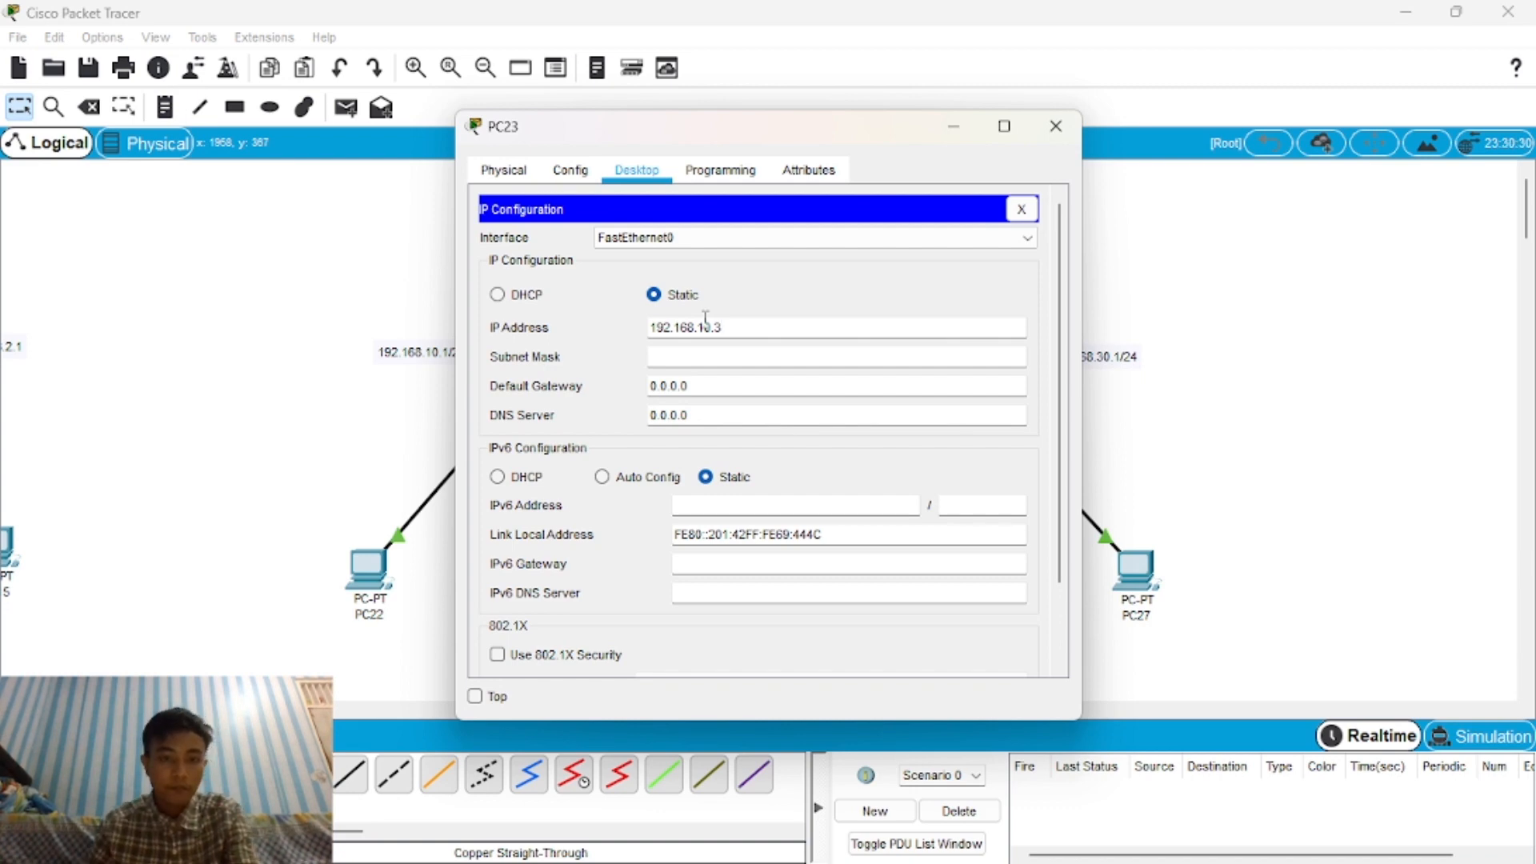
pyautogui.click(709, 356)
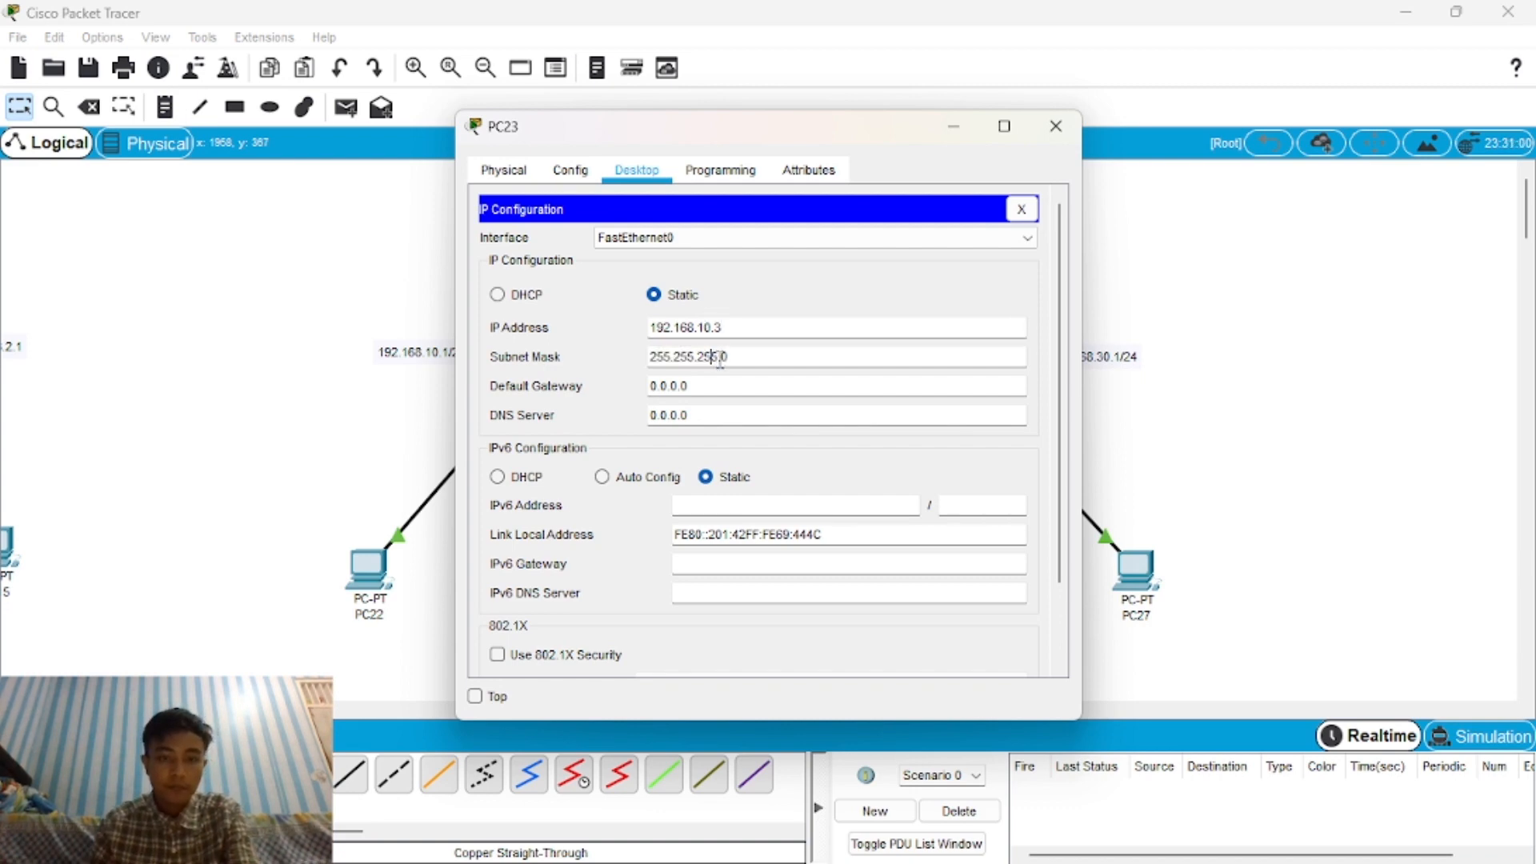
pyautogui.click(1042, 132)
# Give PC24 the static IP address 192.168.10.4 with subnet mask 255.255.255.0.
pyautogui.click(648, 570)
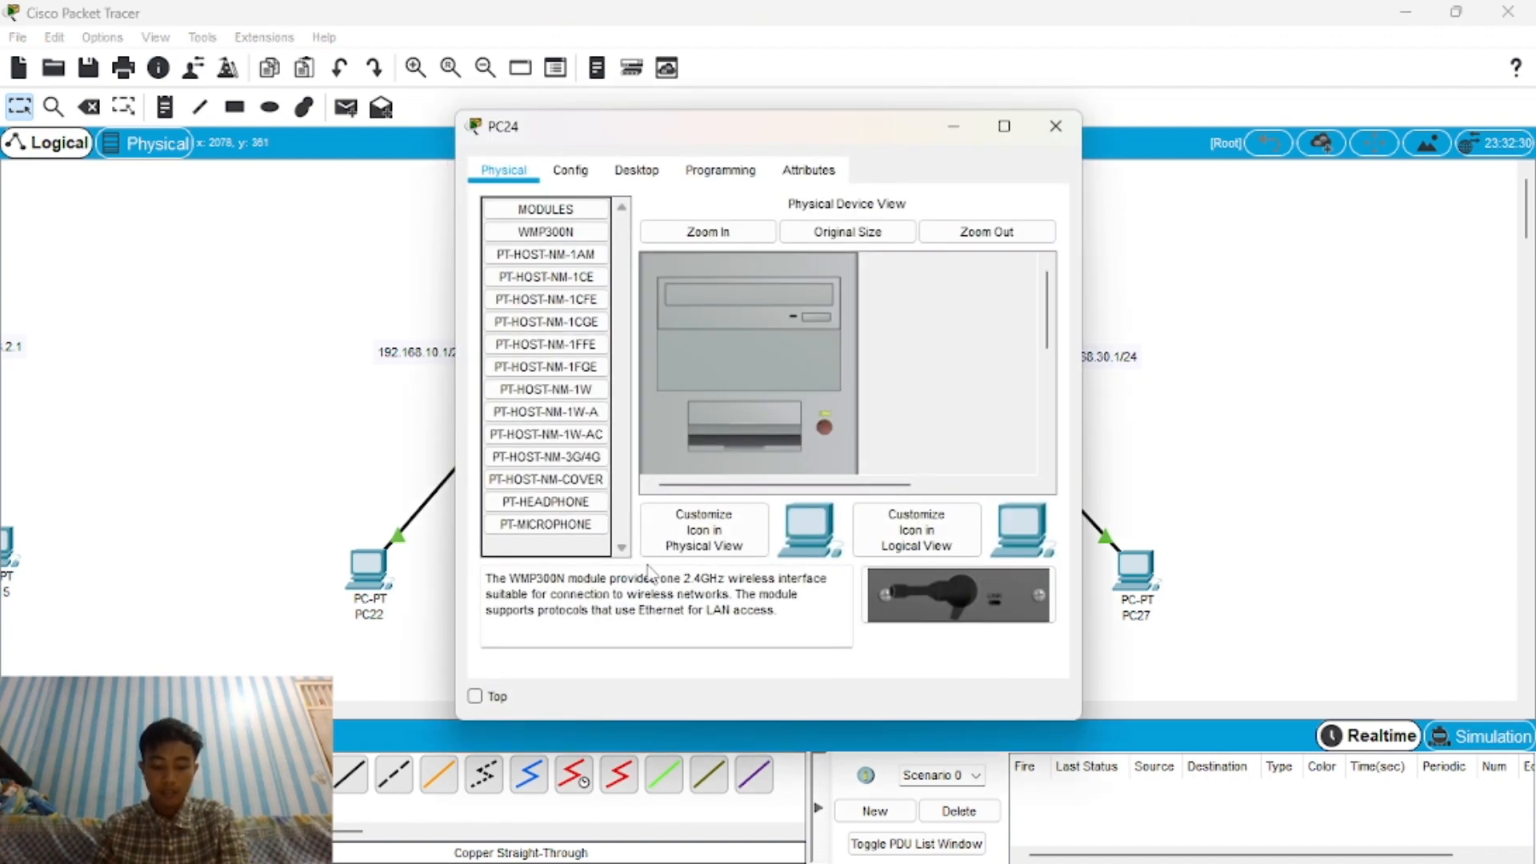
pyautogui.click(636, 168)
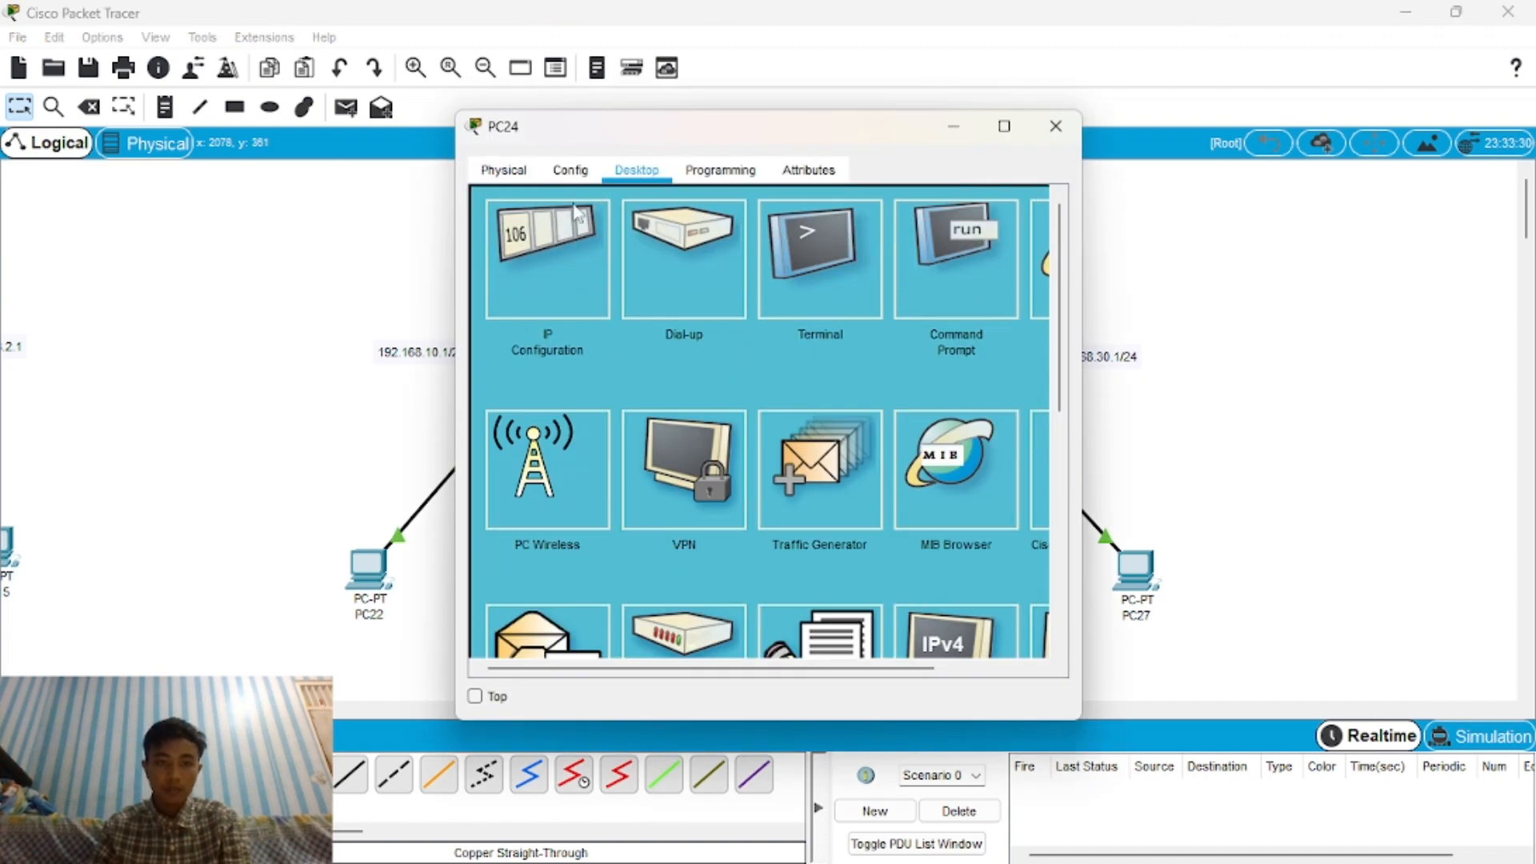
pyautogui.click(574, 213)
pyautogui.click(744, 328)
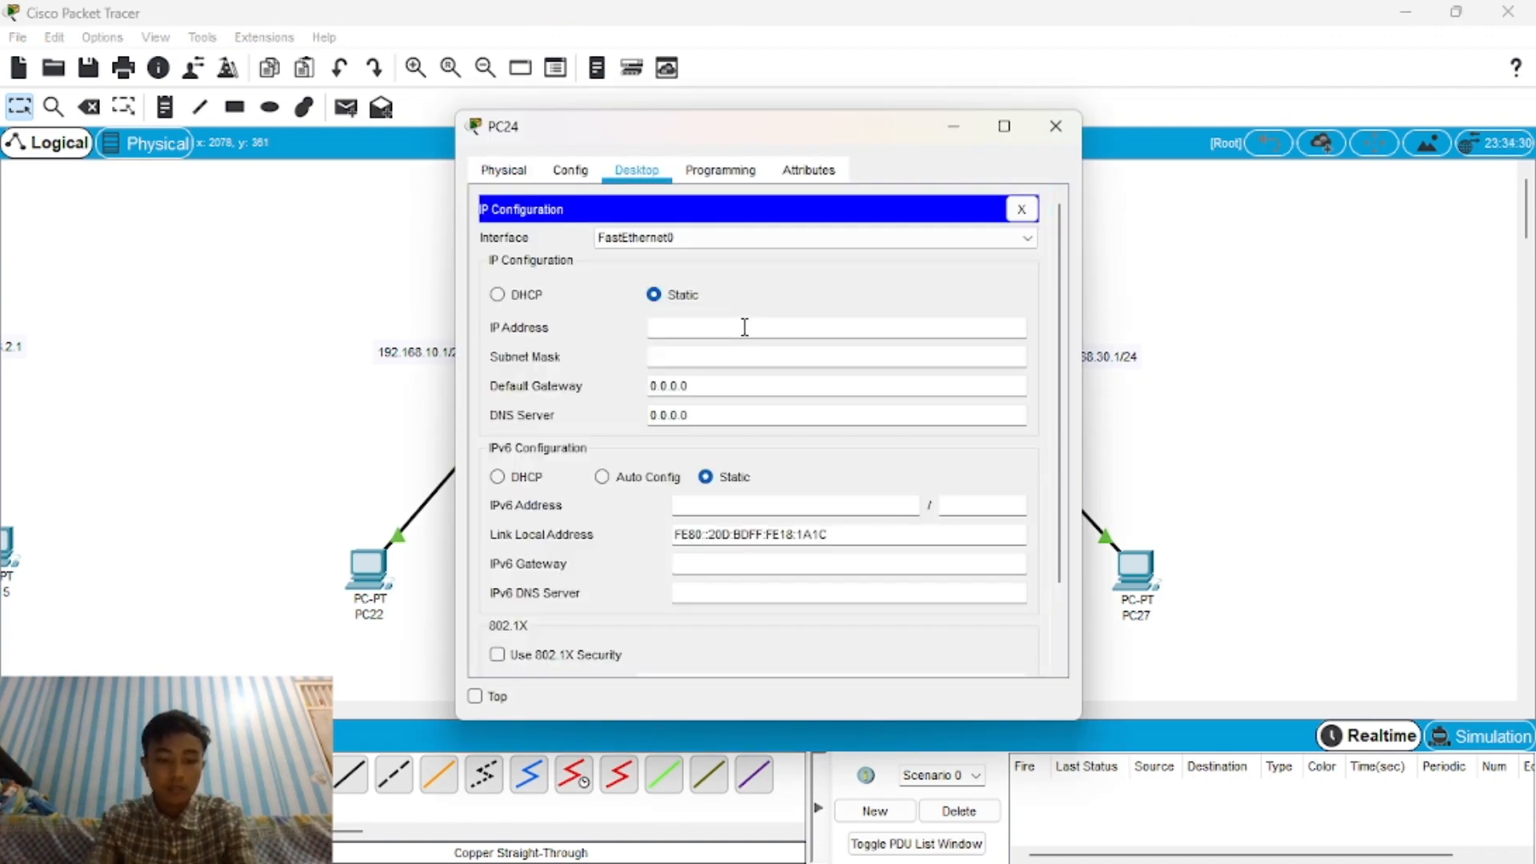
pyautogui.write('192.168')
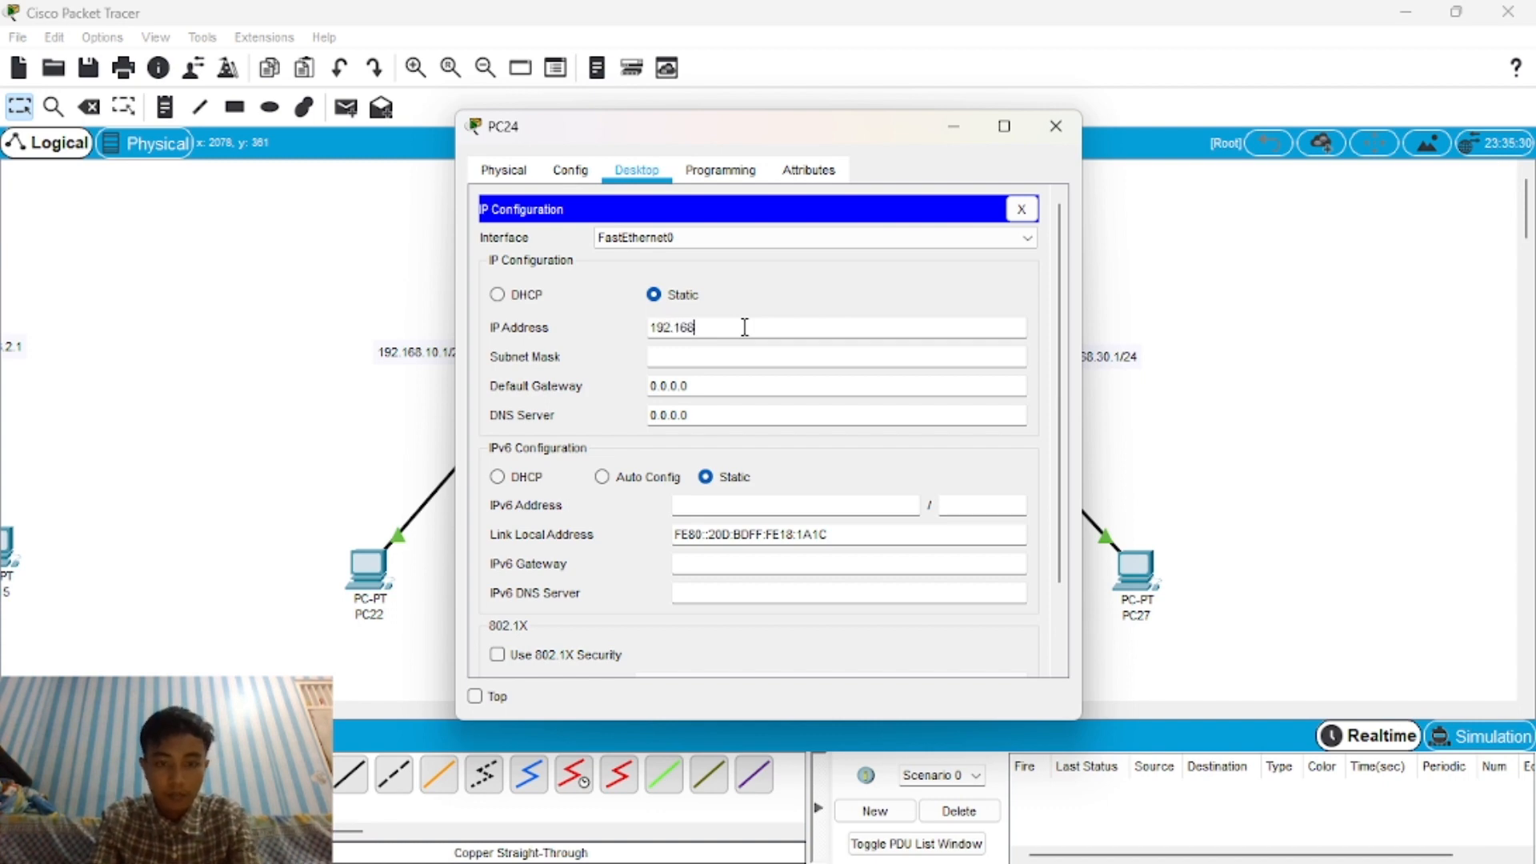
pyautogui.write('.10.4')
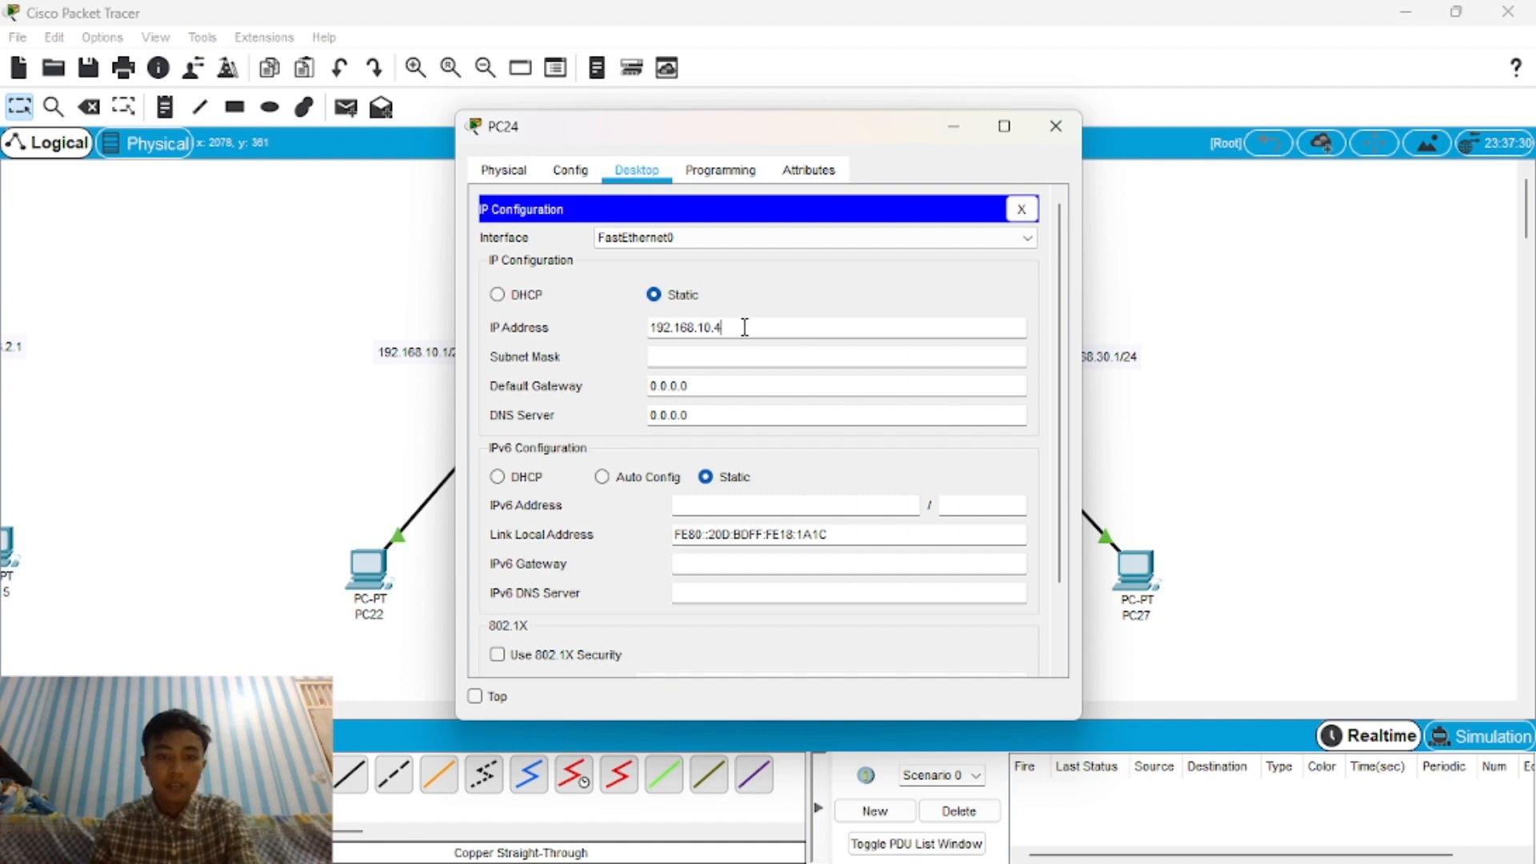
pyautogui.click(751, 356)
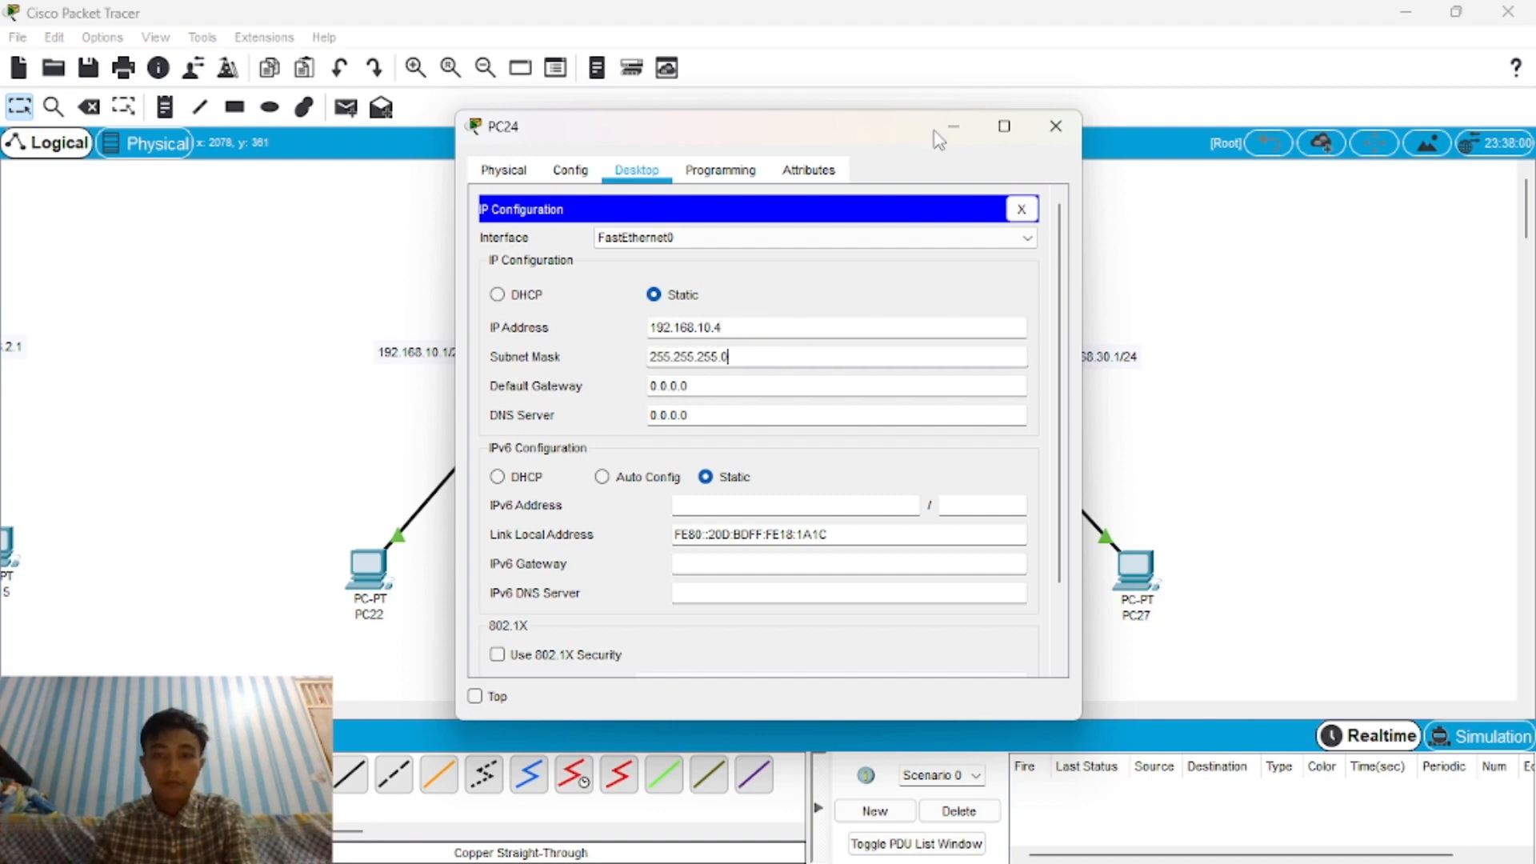
pyautogui.click(1056, 127)
# Give PC25 the static IP address 192.168.30.2 with subnet mask 255.255.255.0.
pyautogui.click(851, 571)
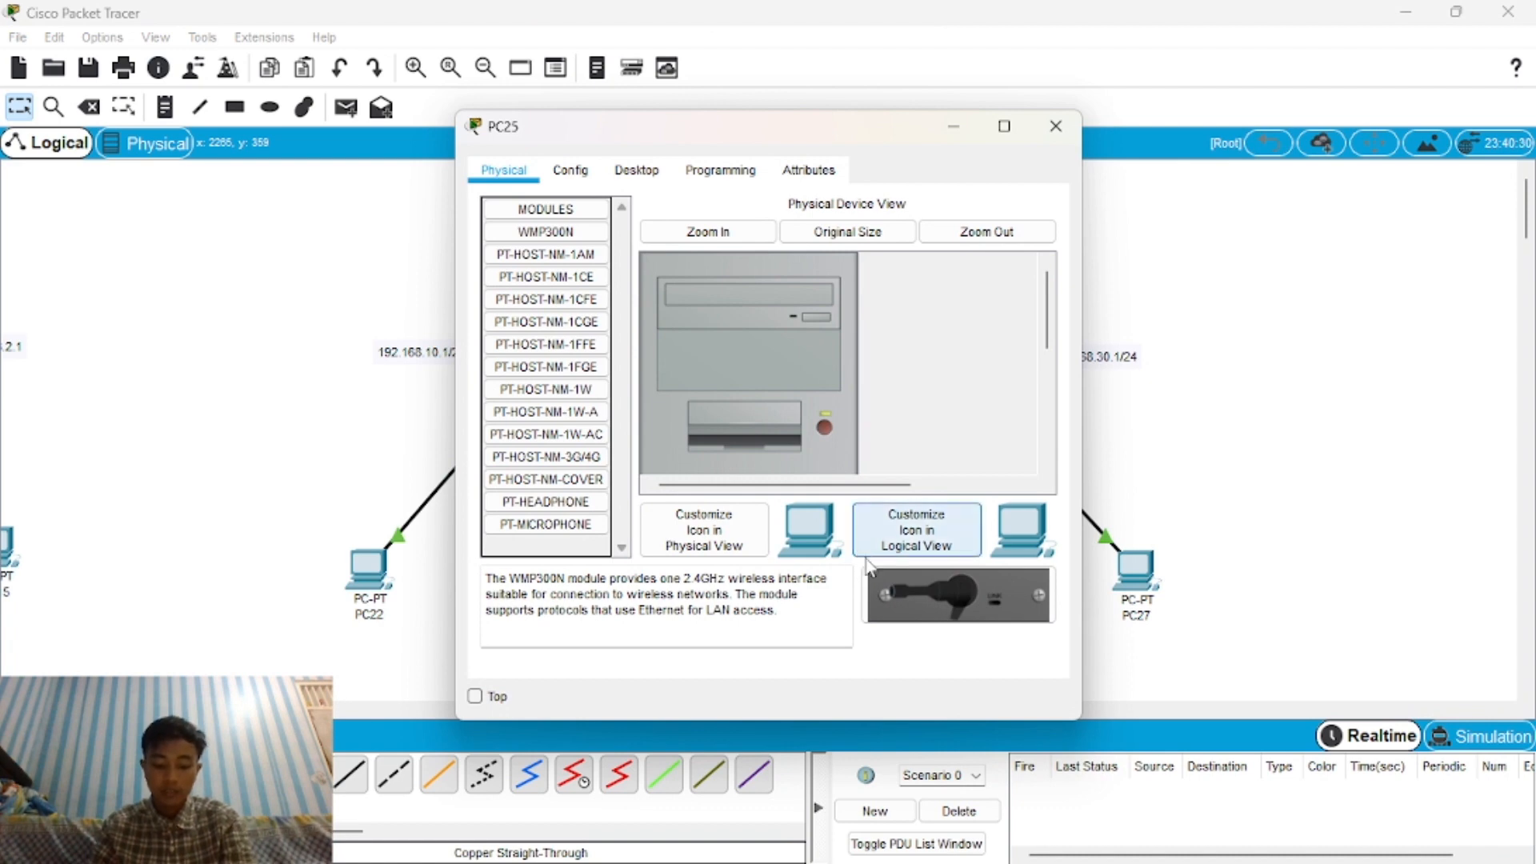
pyautogui.click(1056, 126)
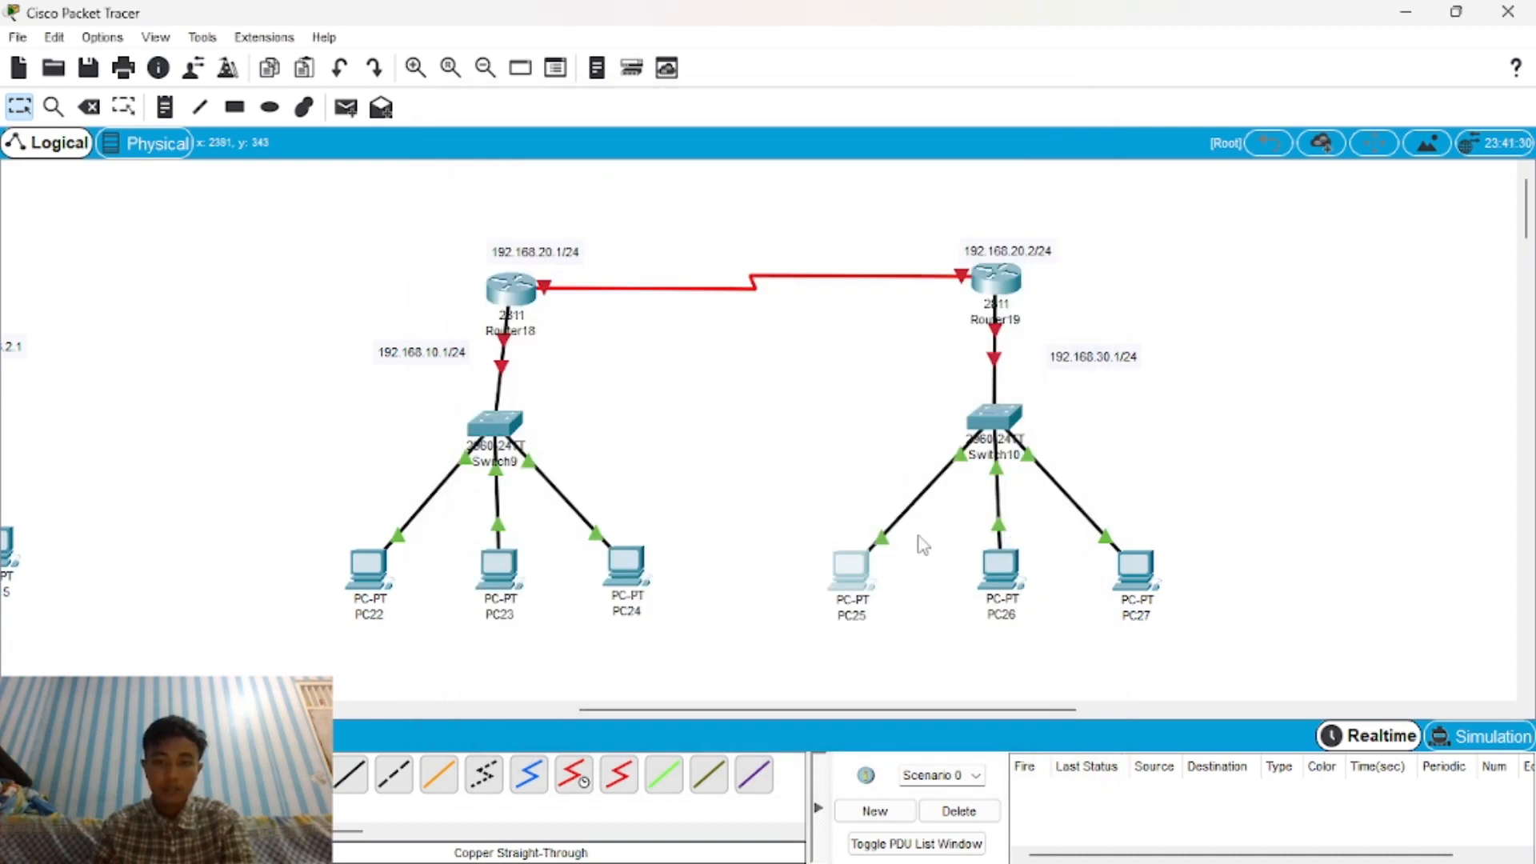
pyautogui.click(851, 571)
pyautogui.click(637, 170)
pyautogui.click(578, 317)
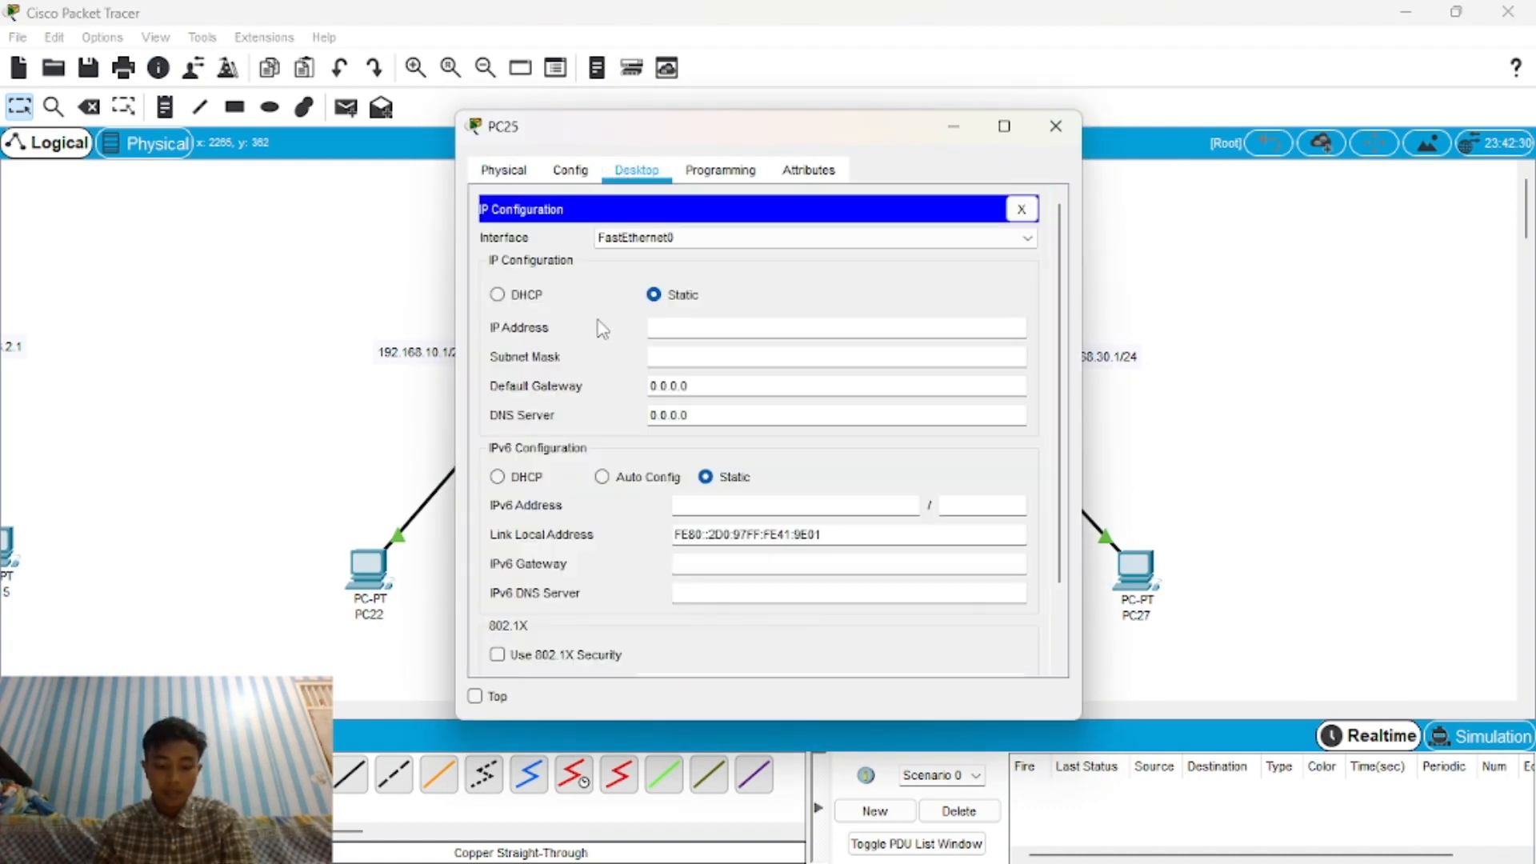
pyautogui.click(716, 327)
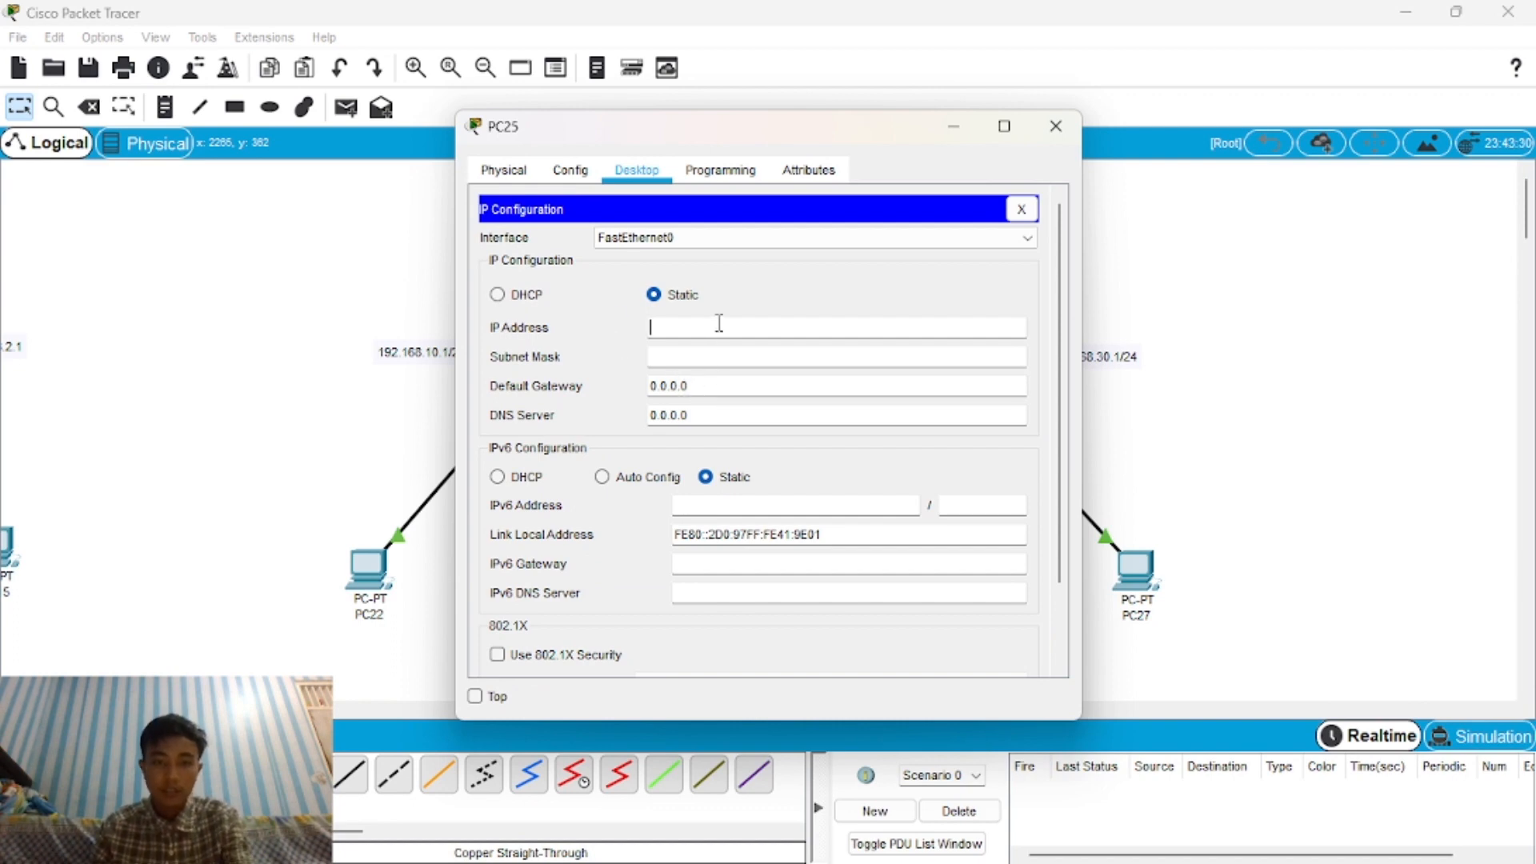
pyautogui.write('192.1')
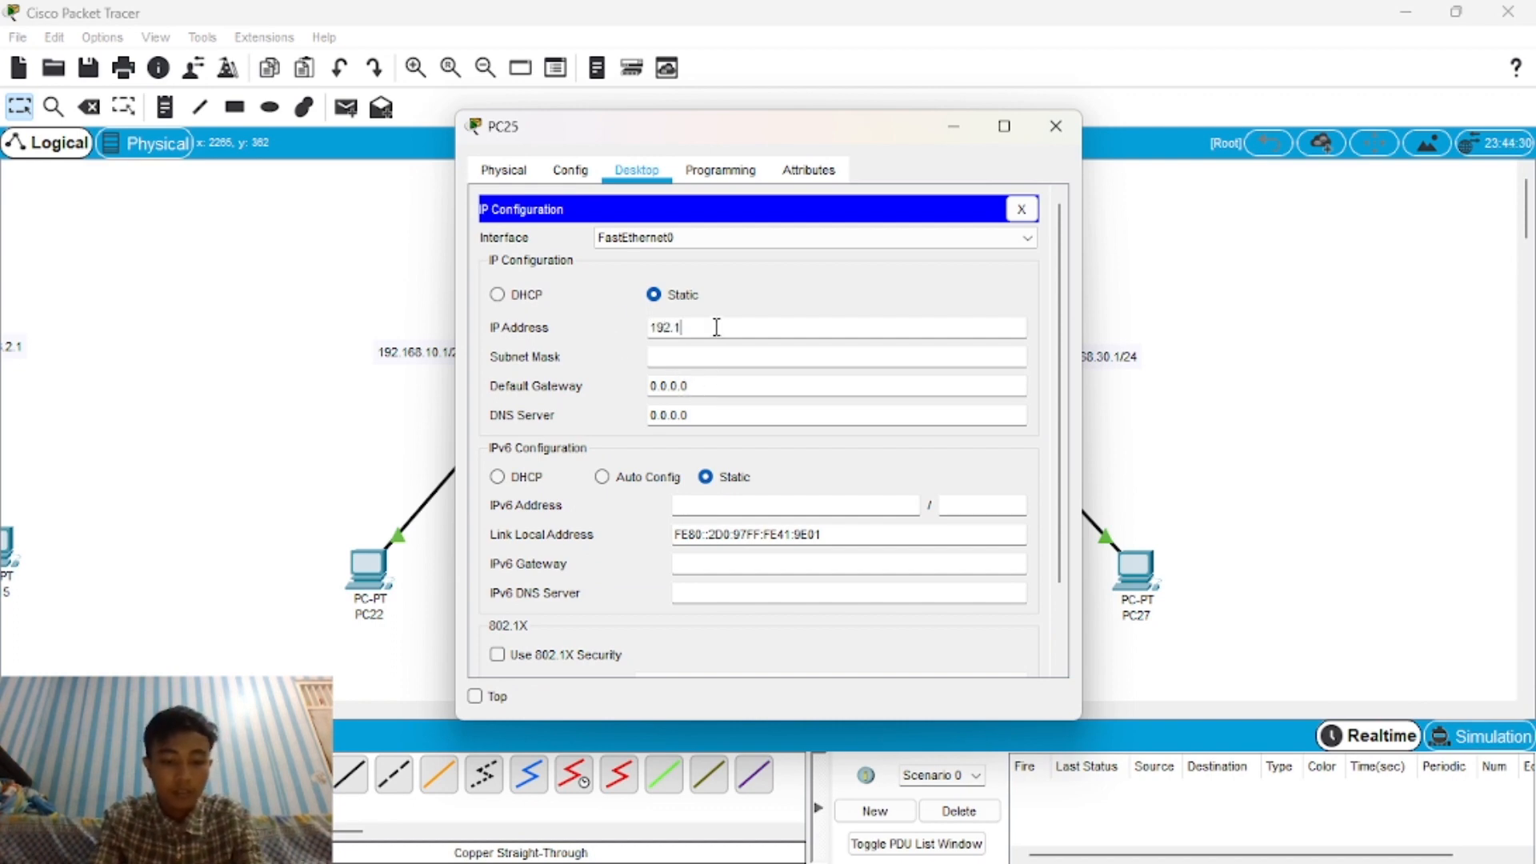
pyautogui.write('68.30.')
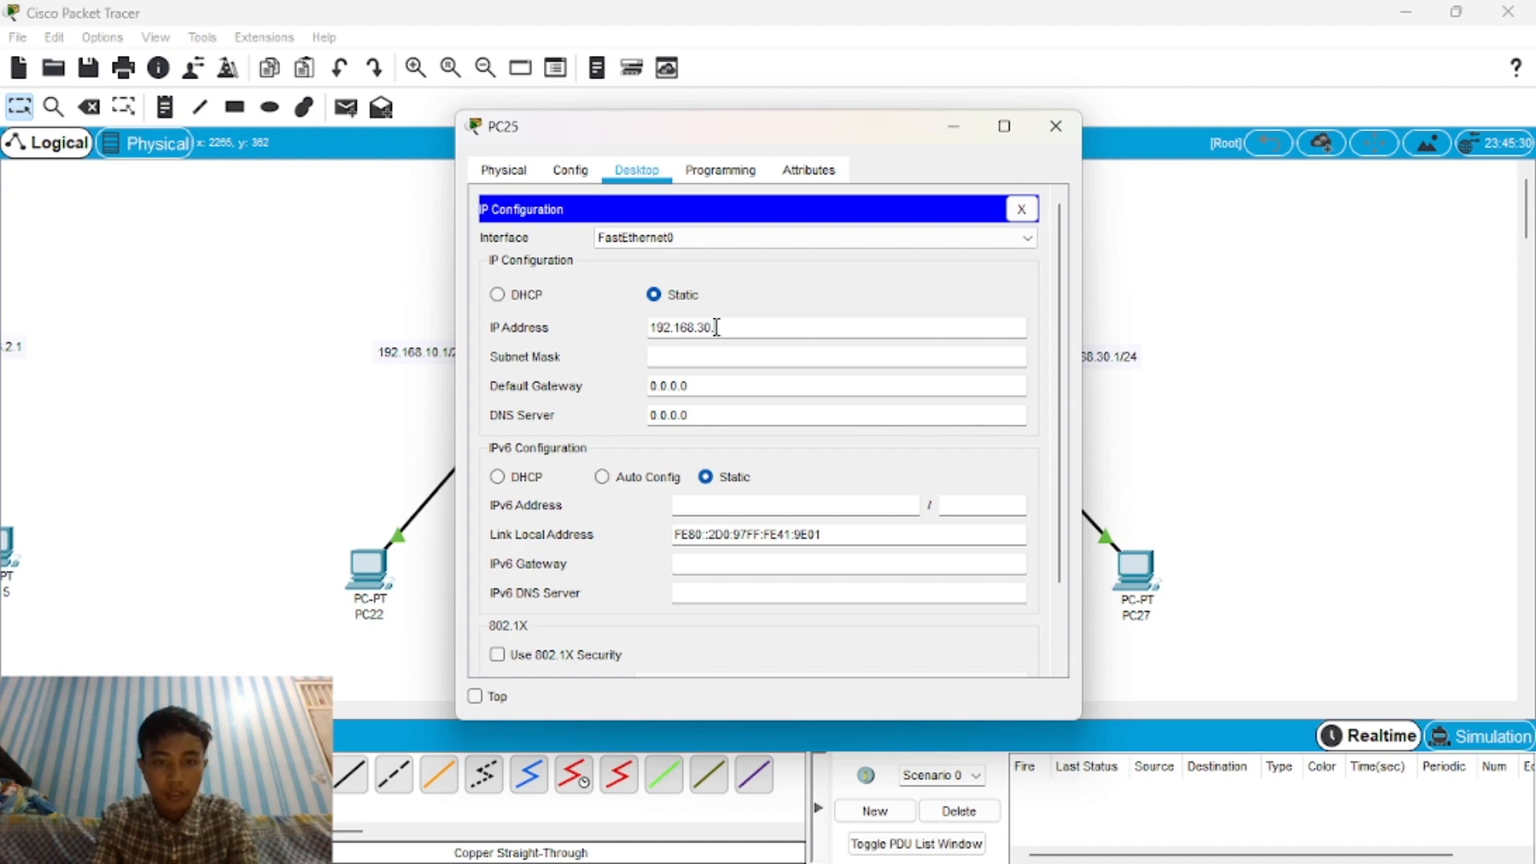
pyautogui.write('2')
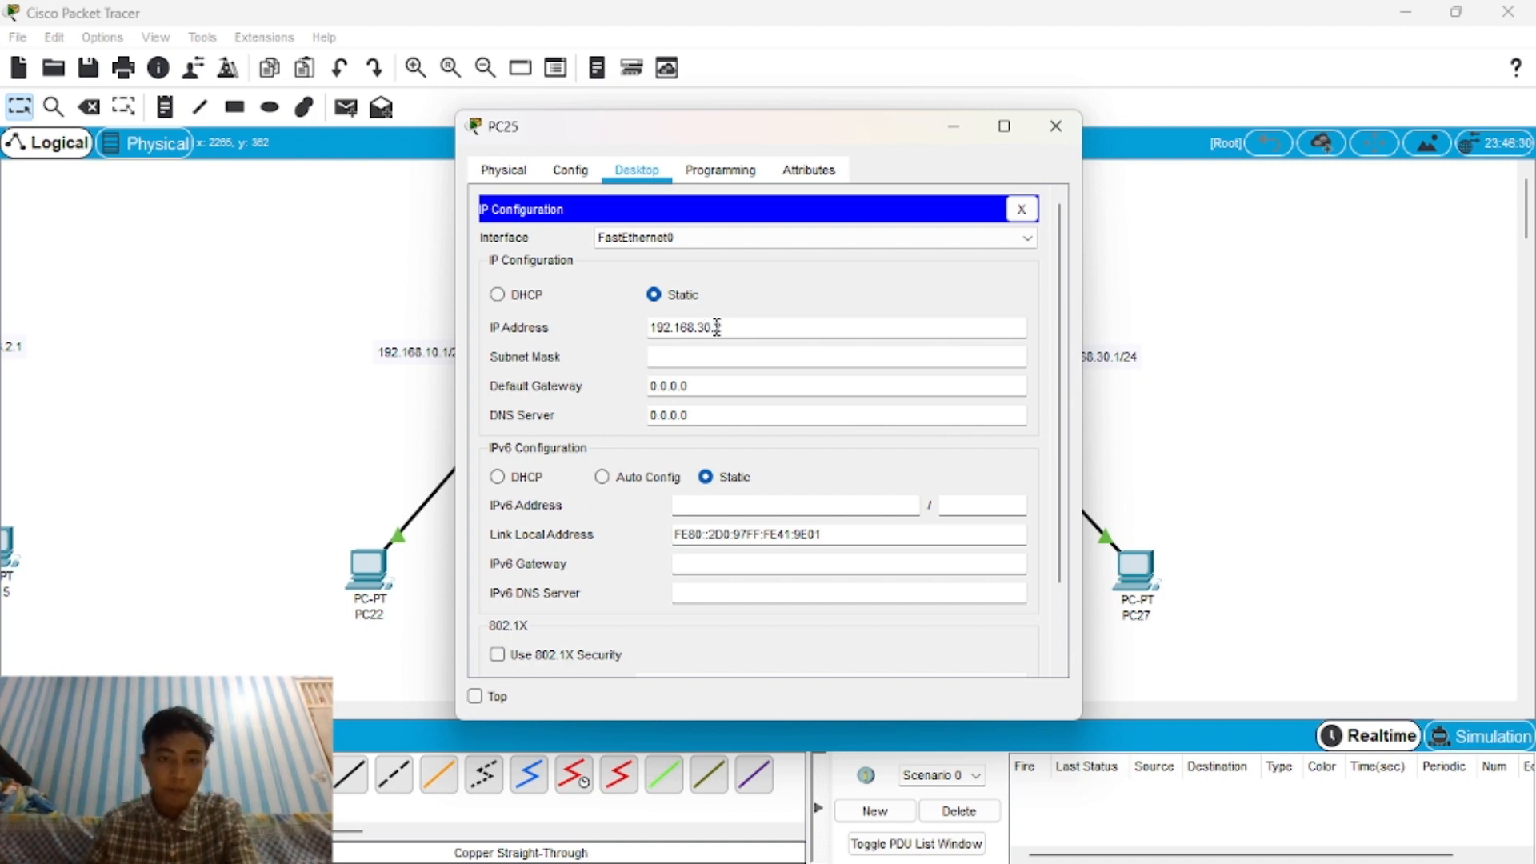
pyautogui.click(723, 357)
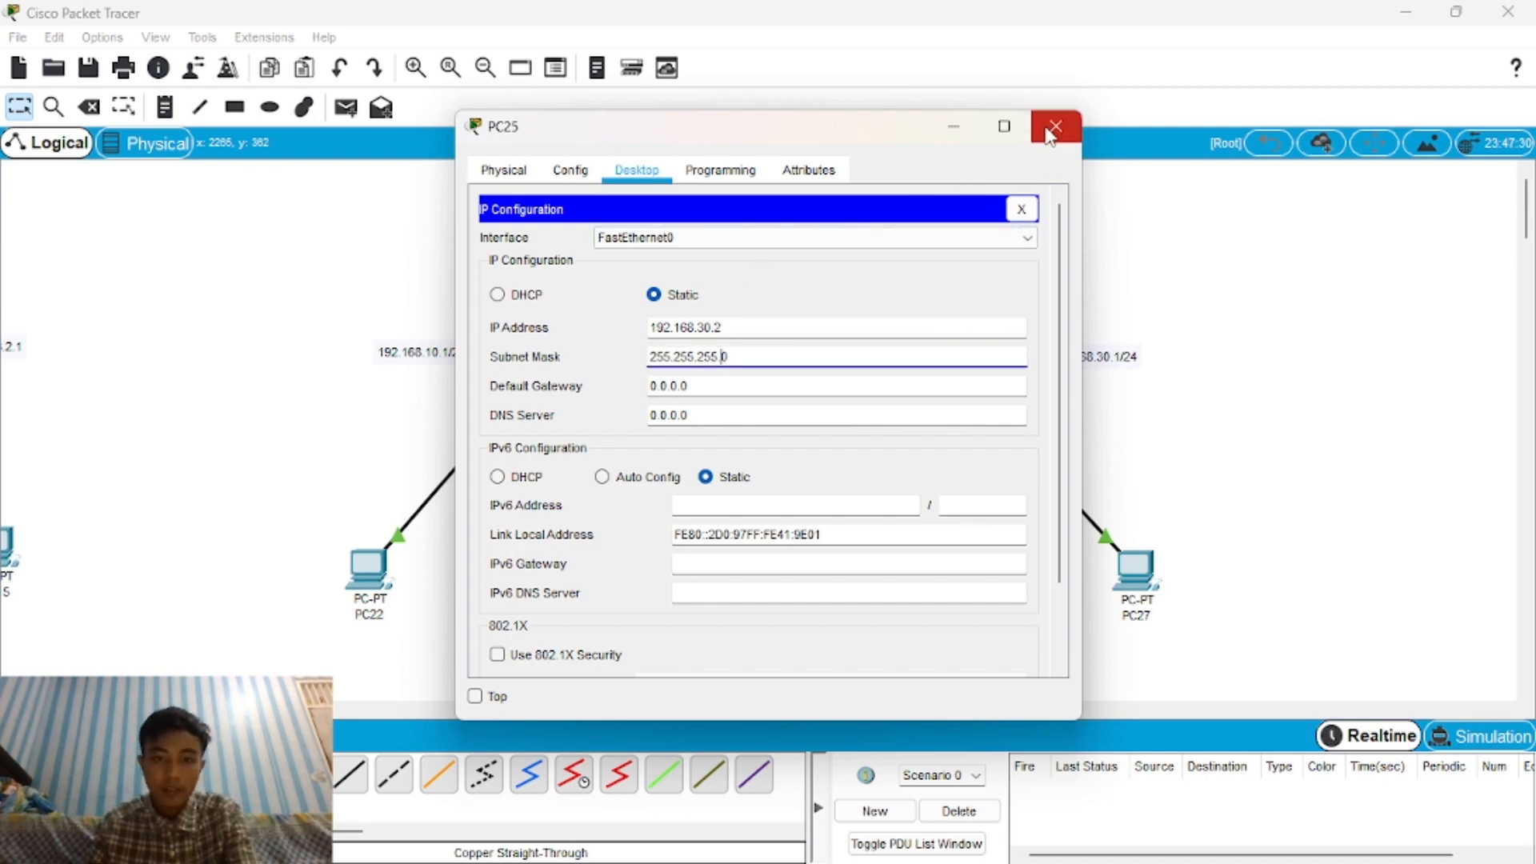
pyautogui.click(1056, 126)
# Give PC26 the static IP address 192.168.30.3 with the default subnet mask.
pyautogui.click(990, 562)
pyautogui.click(637, 170)
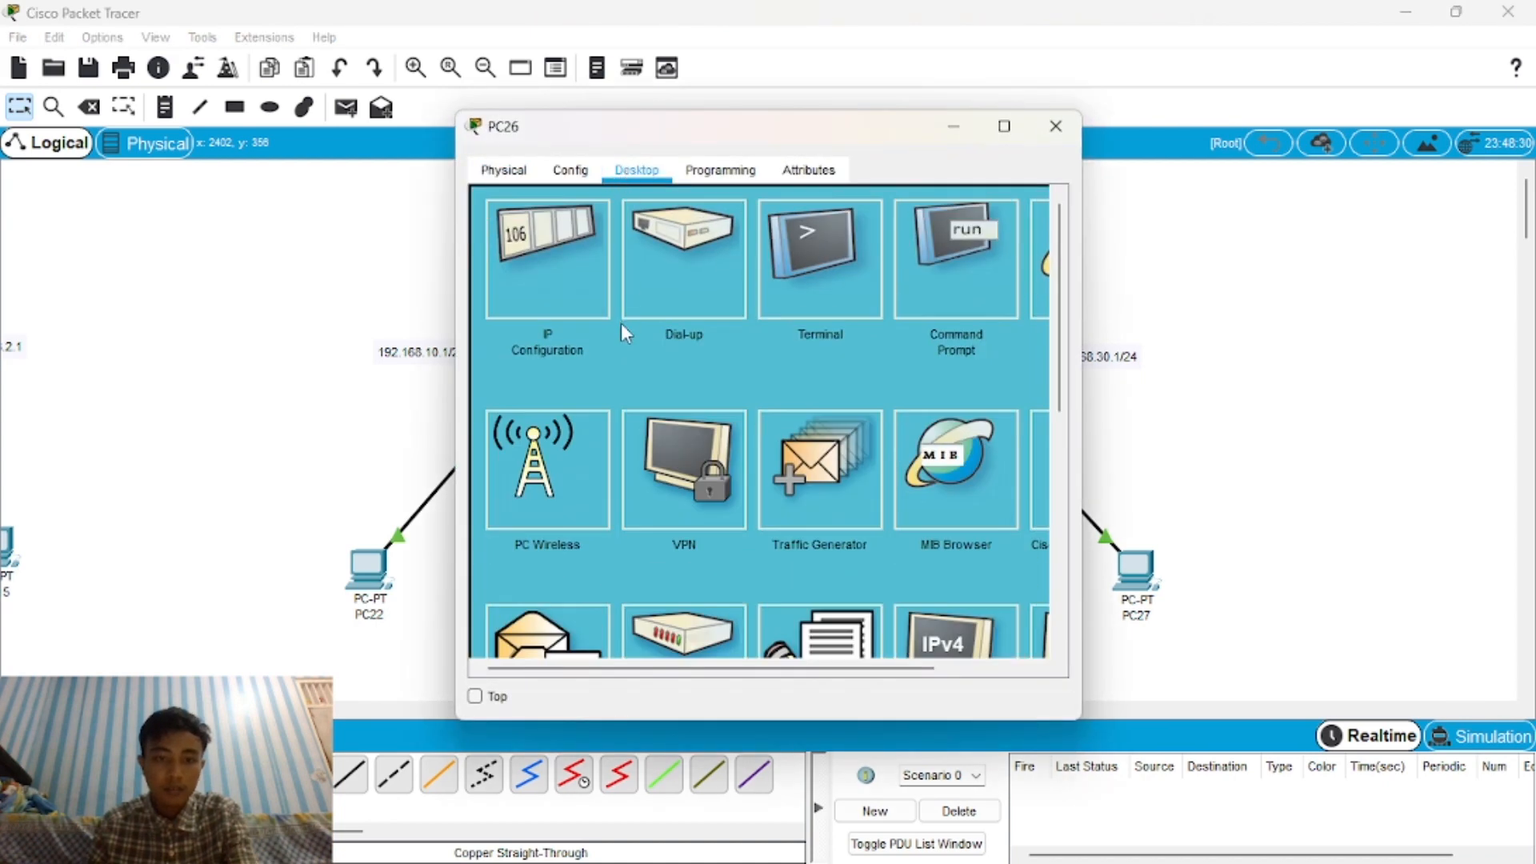
pyautogui.click(621, 323)
pyautogui.click(795, 335)
pyautogui.write('1')
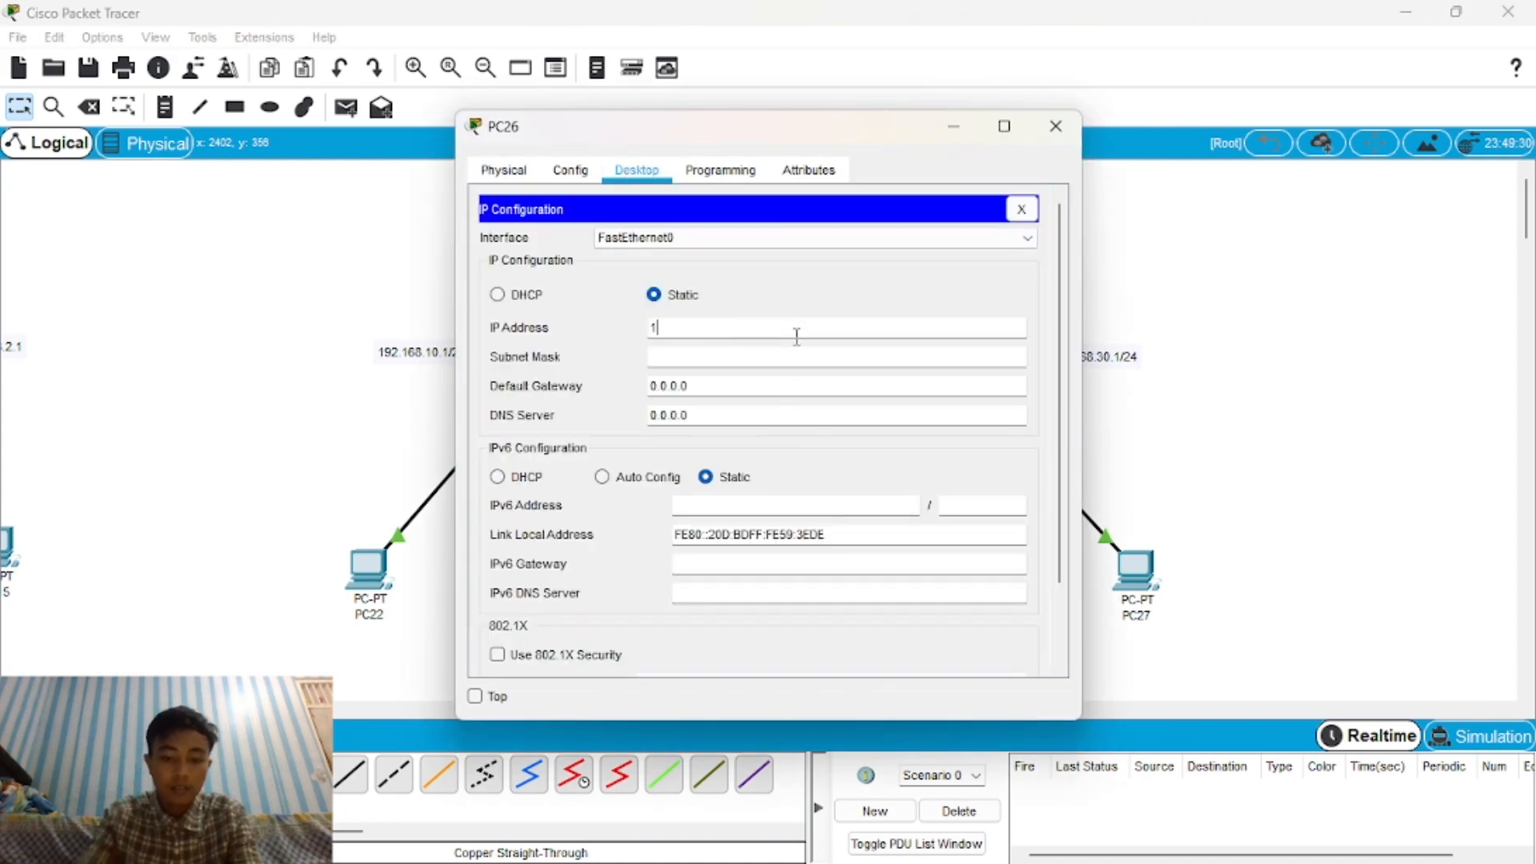
pyautogui.write('92.168.30.3')
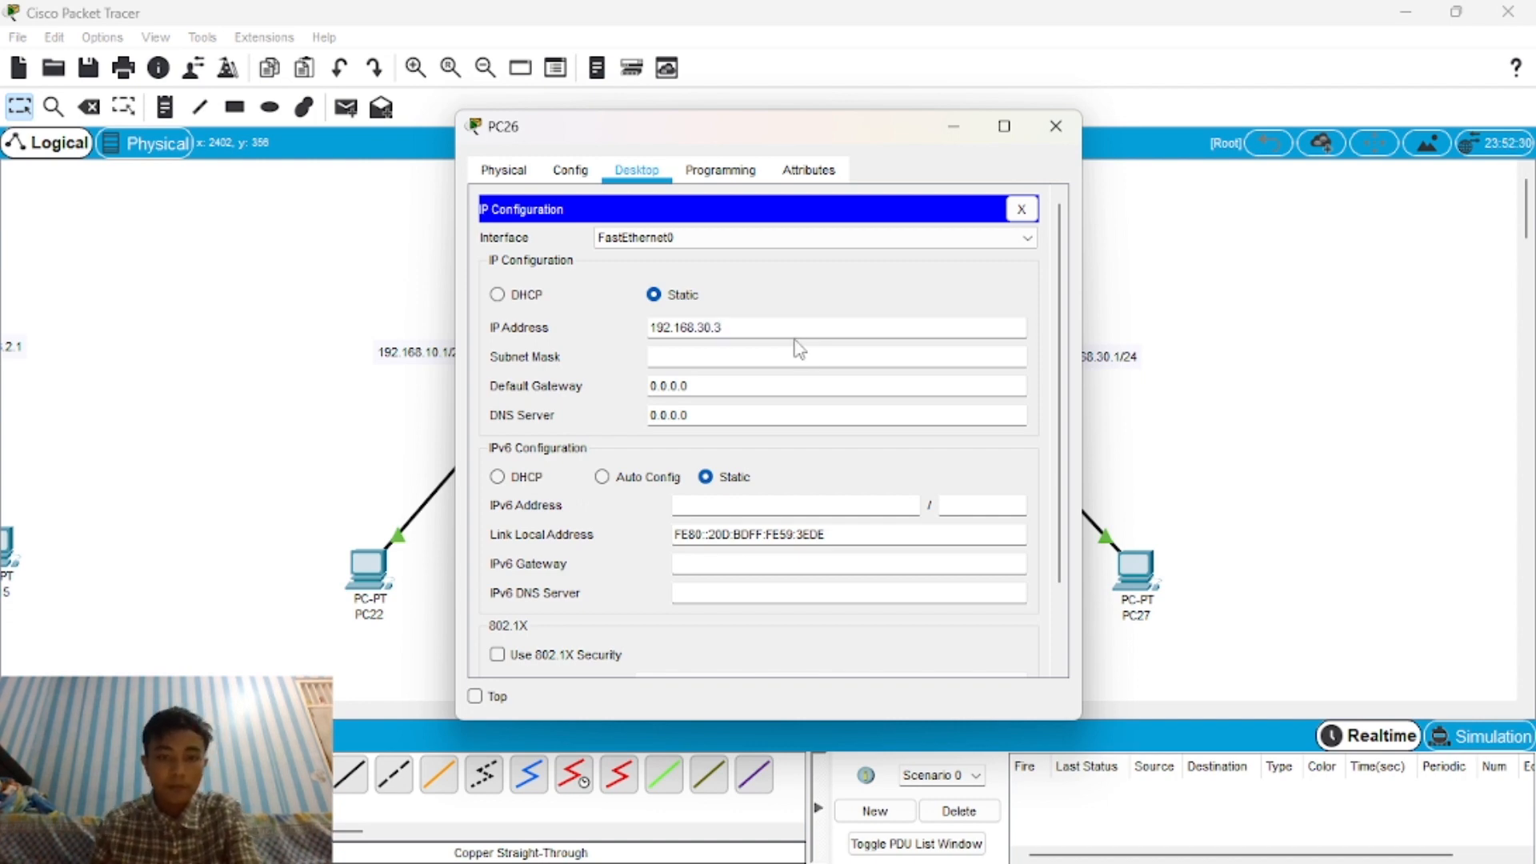
pyautogui.click(808, 358)
pyautogui.click(1055, 126)
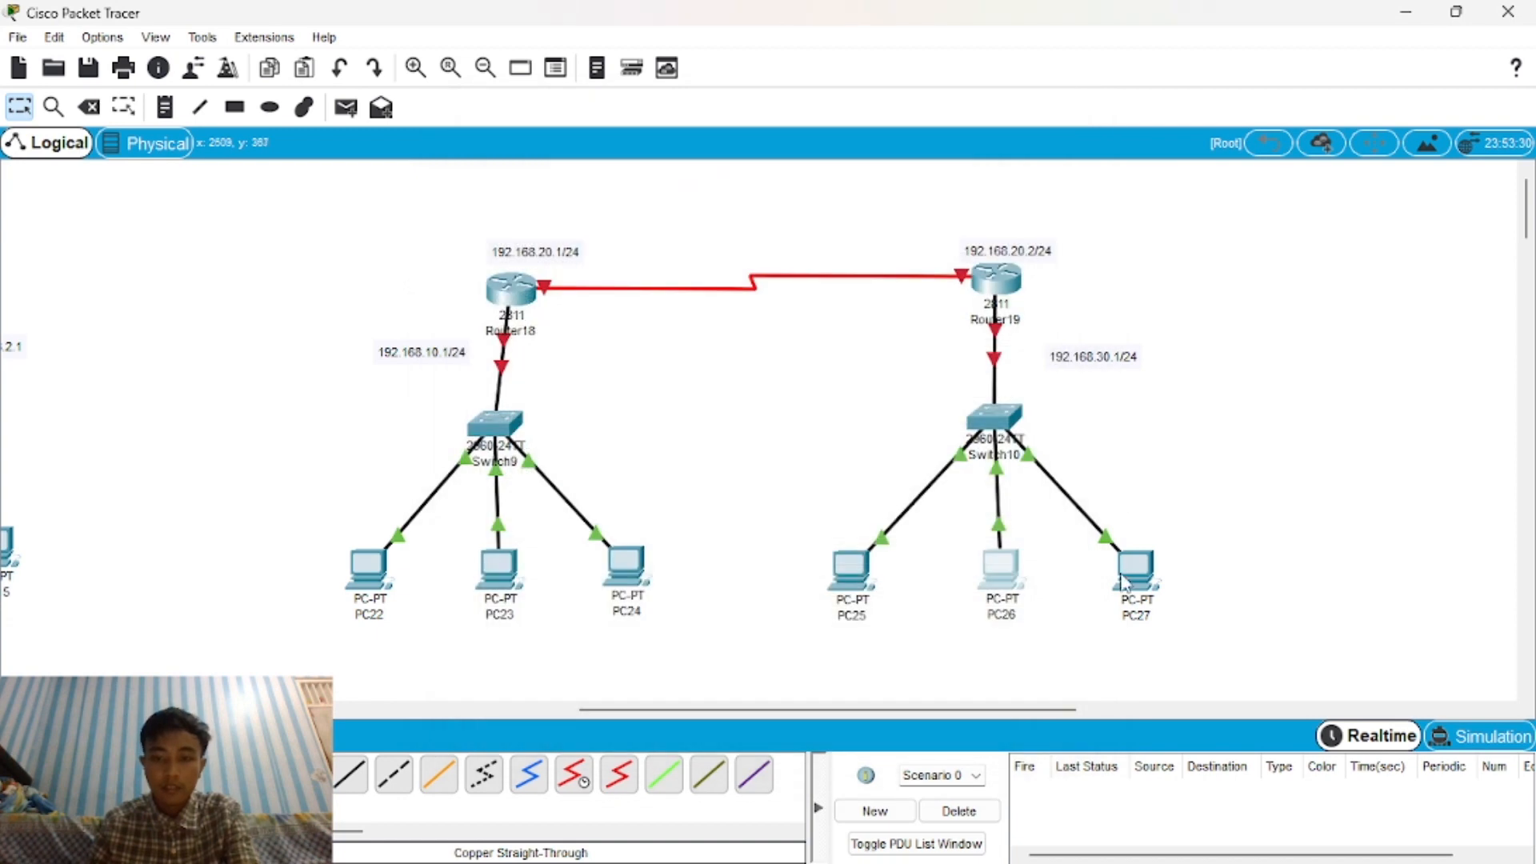
# Give PC27 the static IP address 192.168.30.4 with subnet mask 255.255.255.0.
pyautogui.click(1135, 569)
pyautogui.click(637, 170)
pyautogui.click(594, 226)
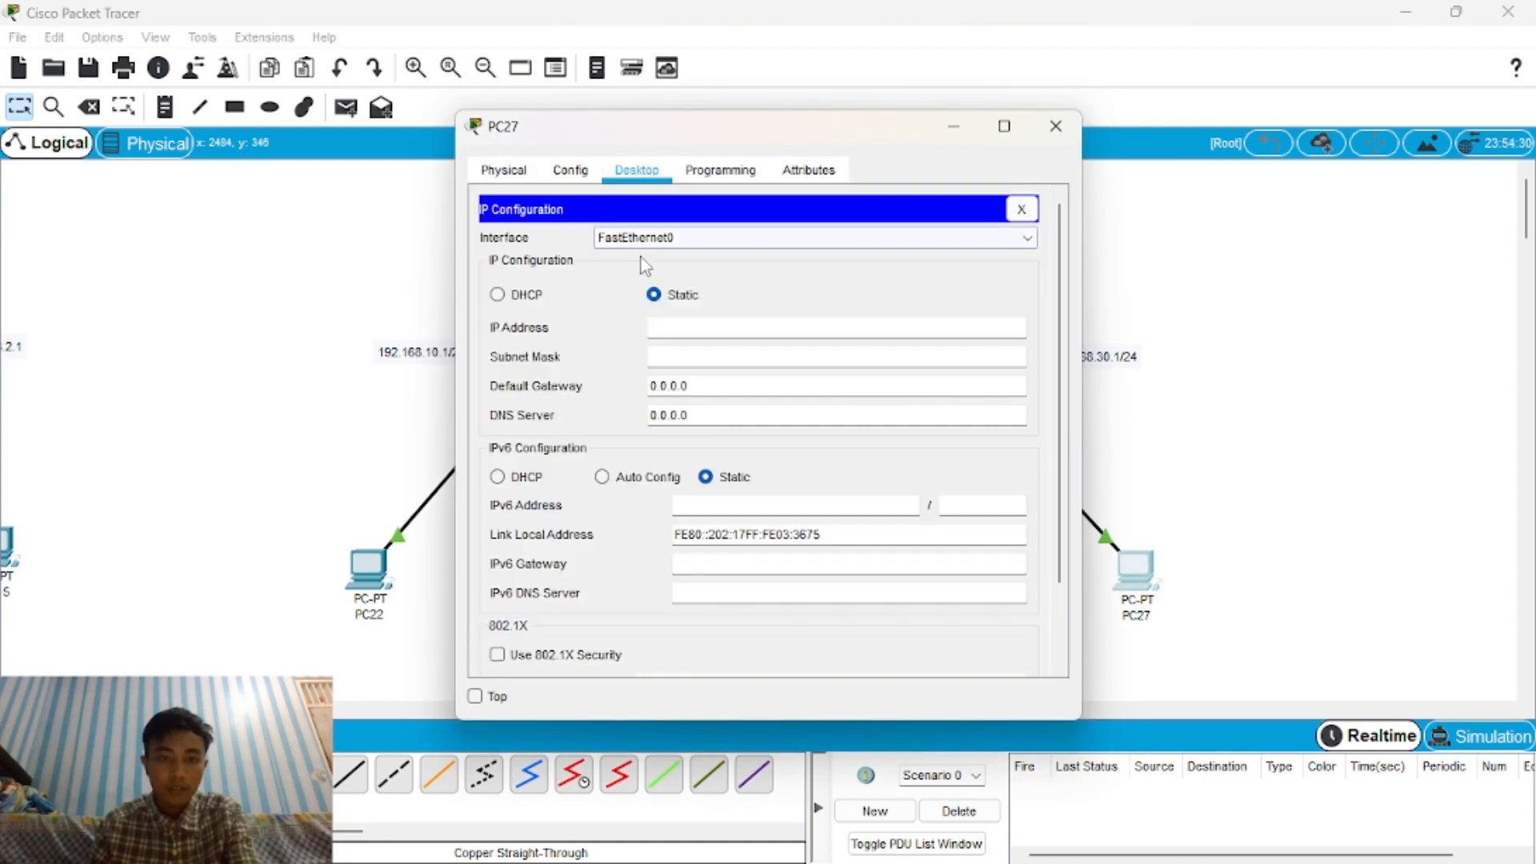
pyautogui.click(672, 320)
pyautogui.write('192.168.')
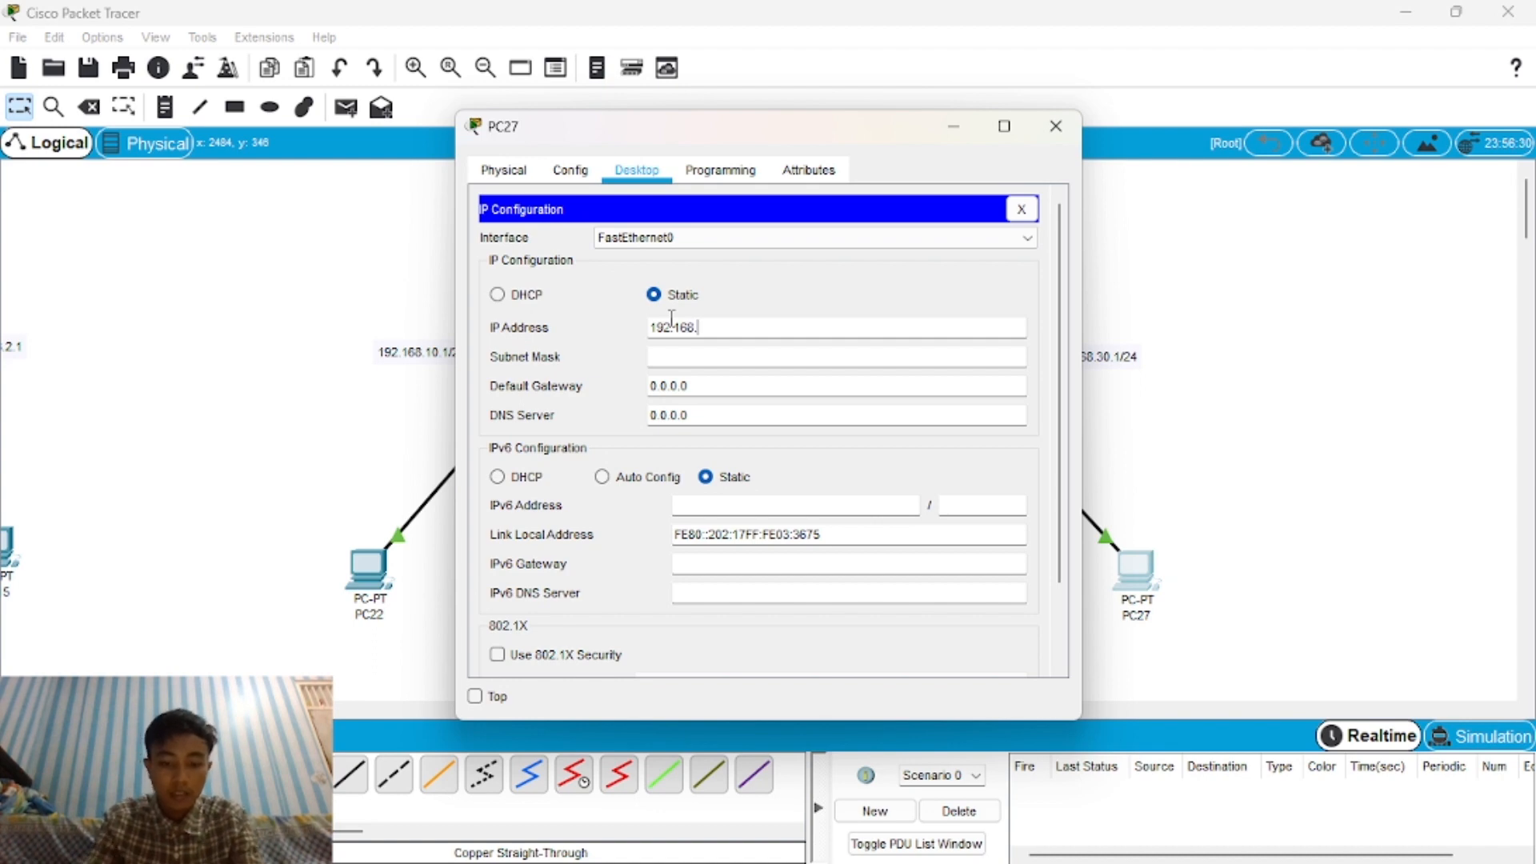
pyautogui.write('30.4')
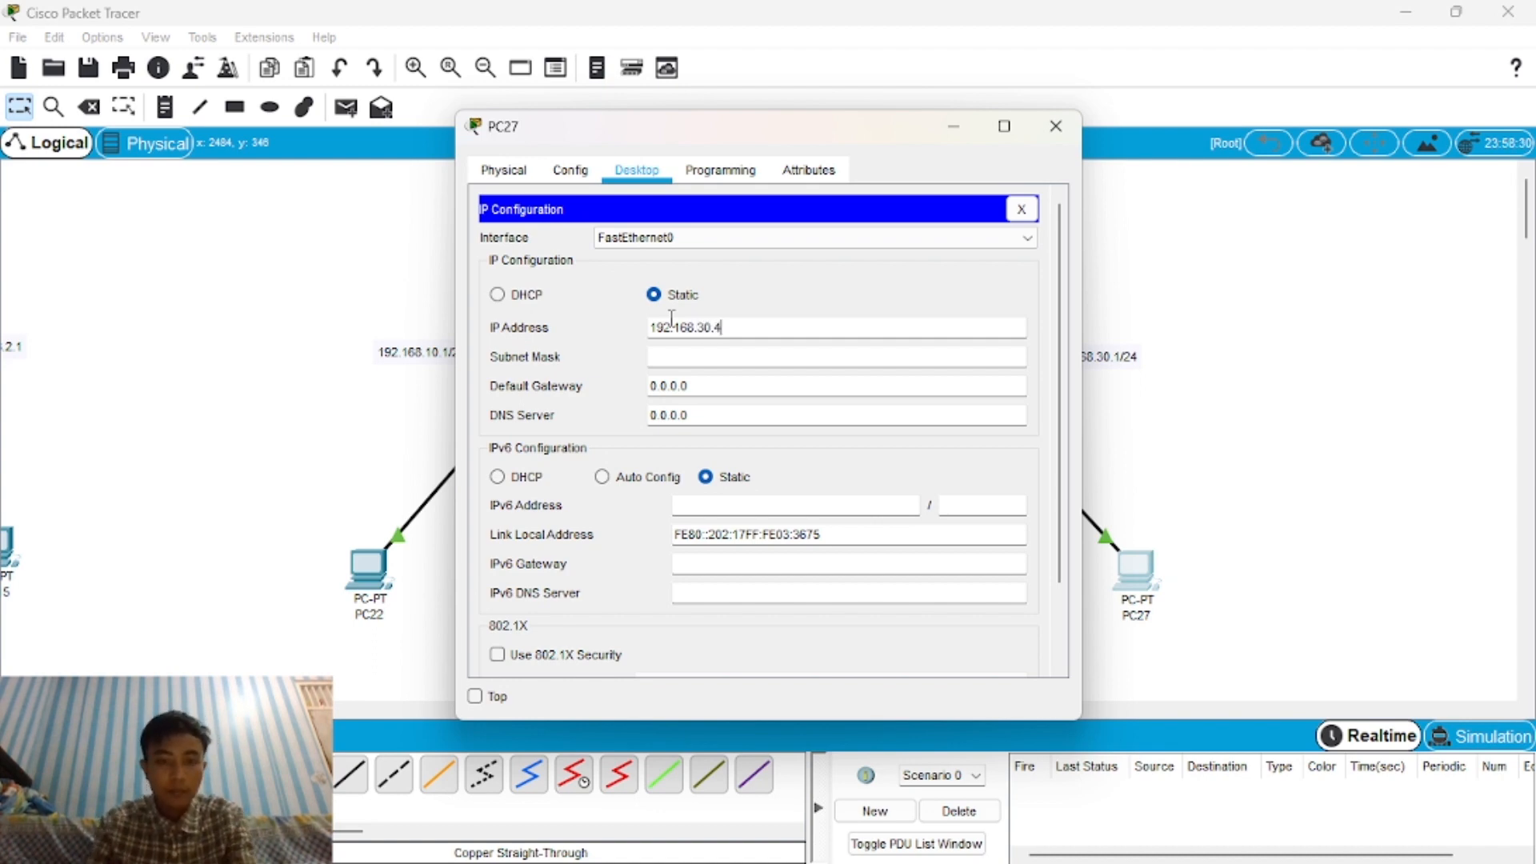
pyautogui.click(745, 354)
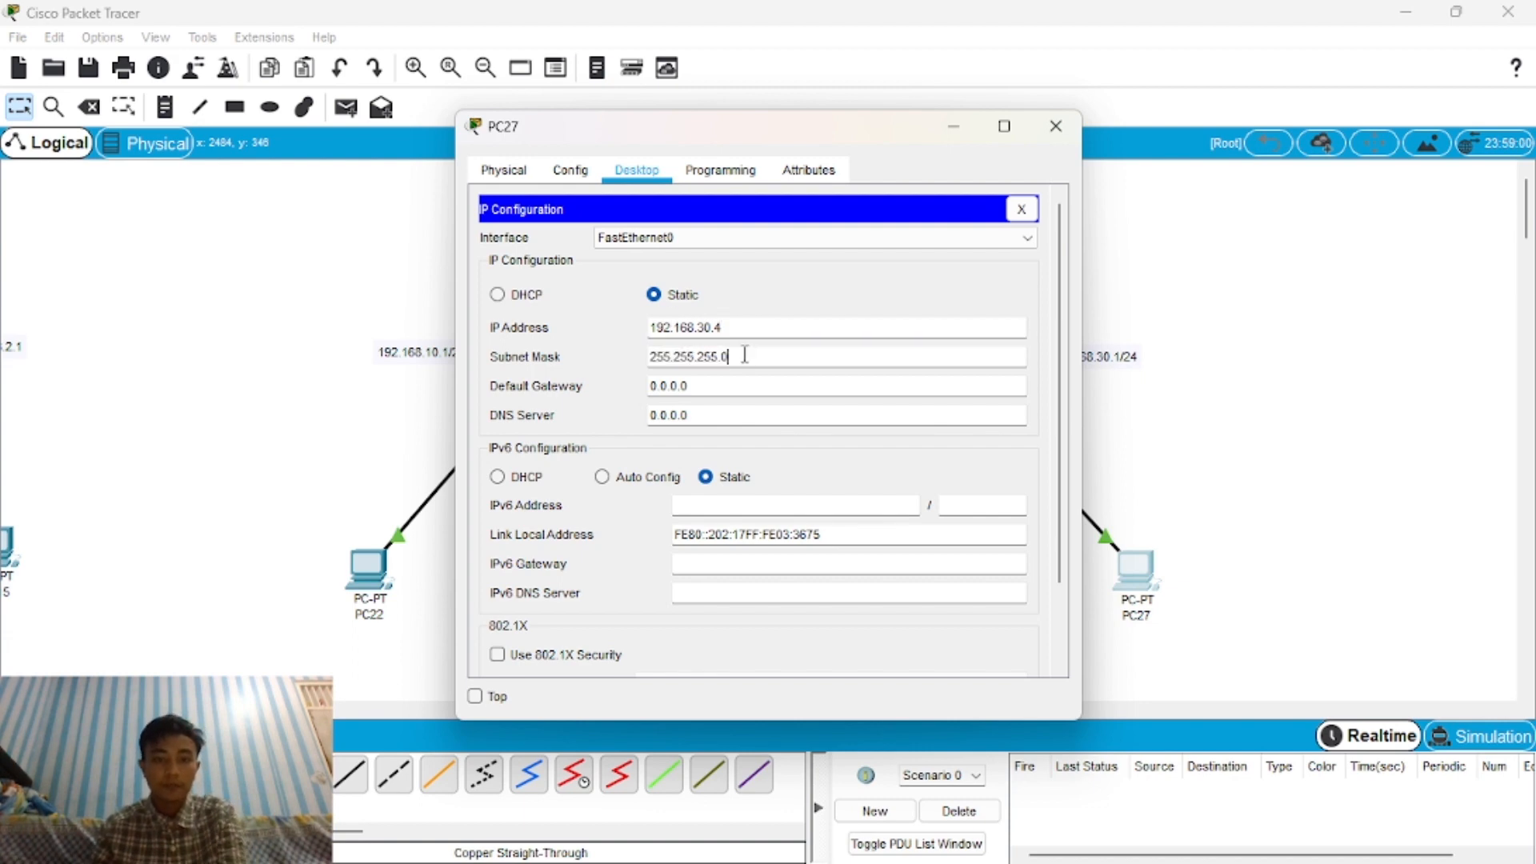
pyautogui.click(1057, 130)
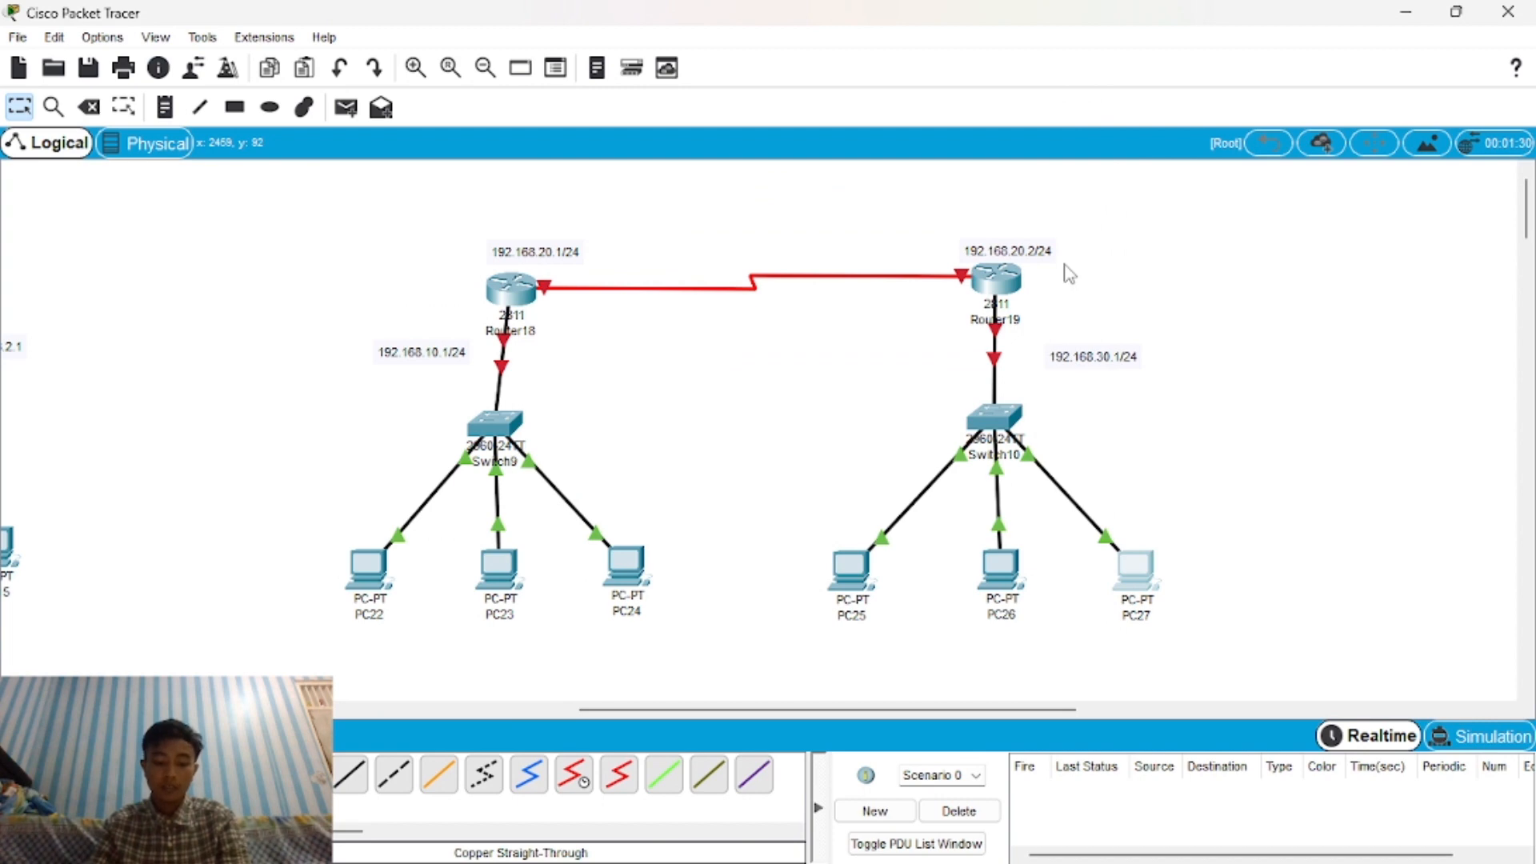
# Open Router18's command line beside the topology and answer no to the initial configuration dialog to reach the router prompt.
pyautogui.click(521, 296)
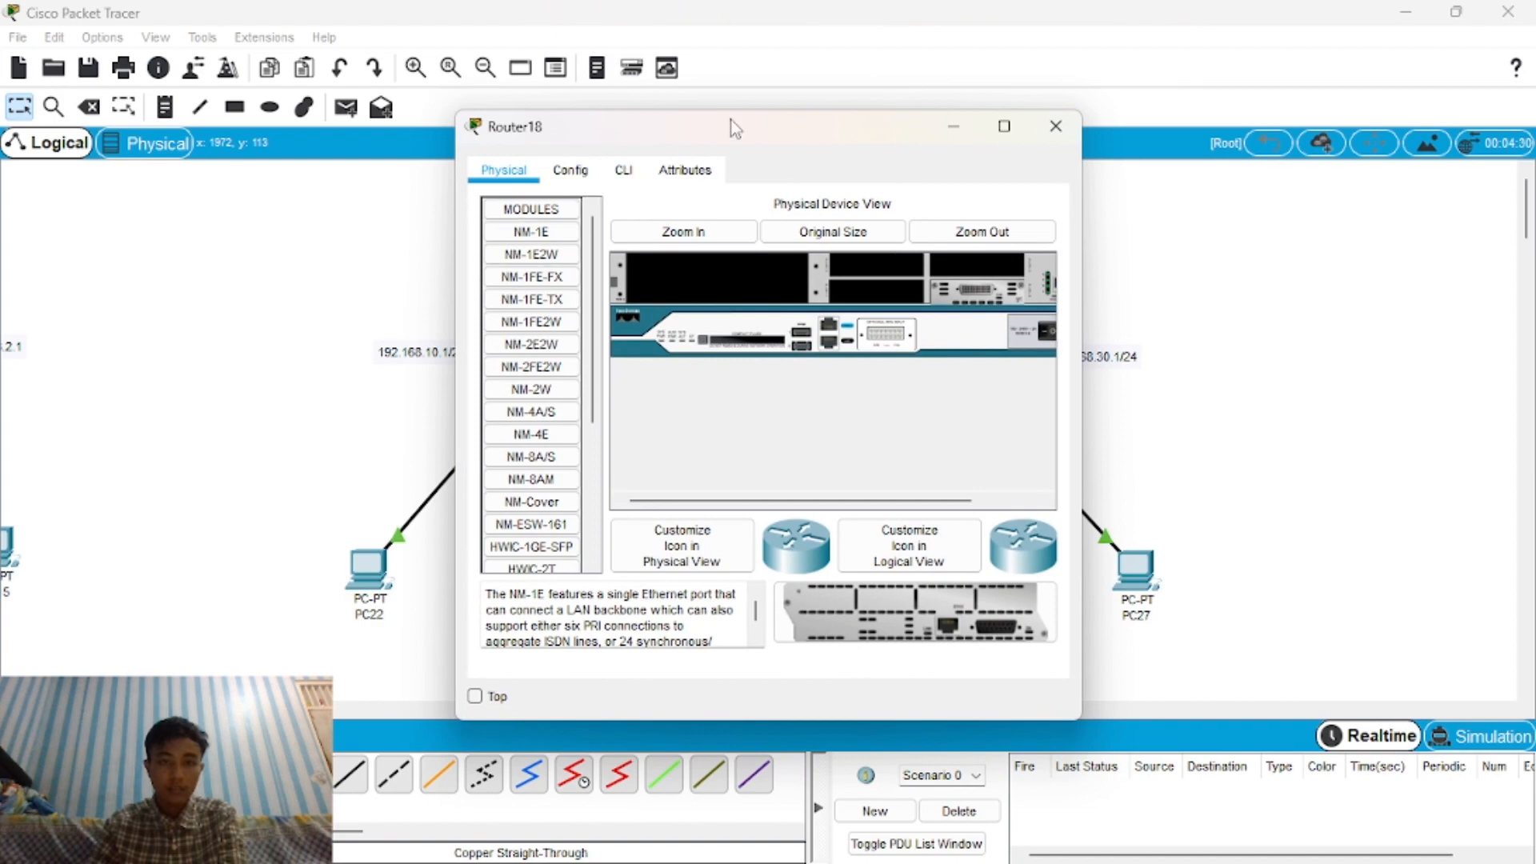
pyautogui.moveTo(736, 128); pyautogui.dragTo(1098, 150)
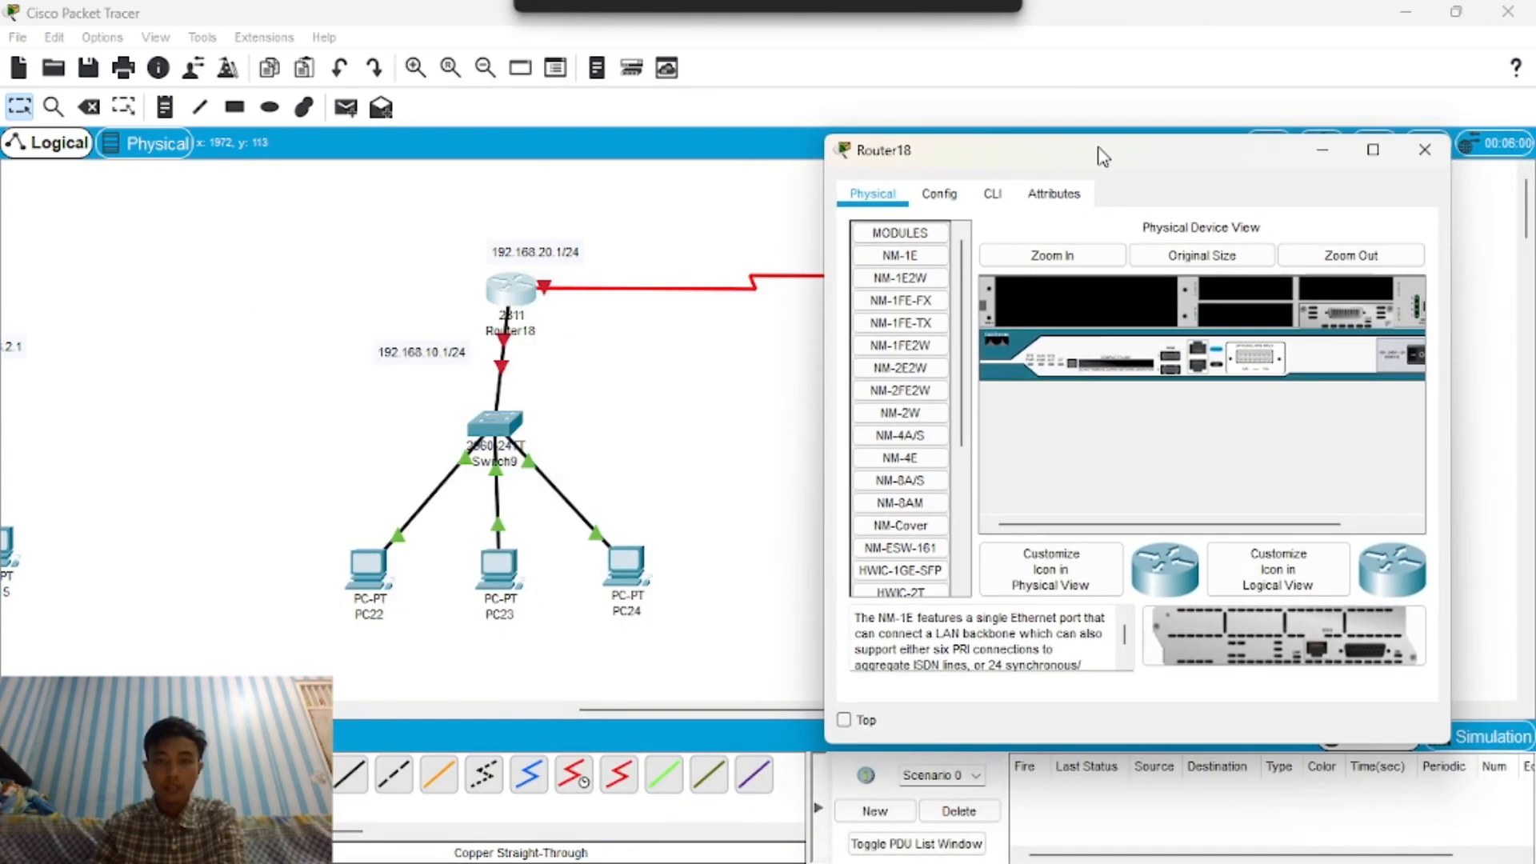
pyautogui.click(988, 197)
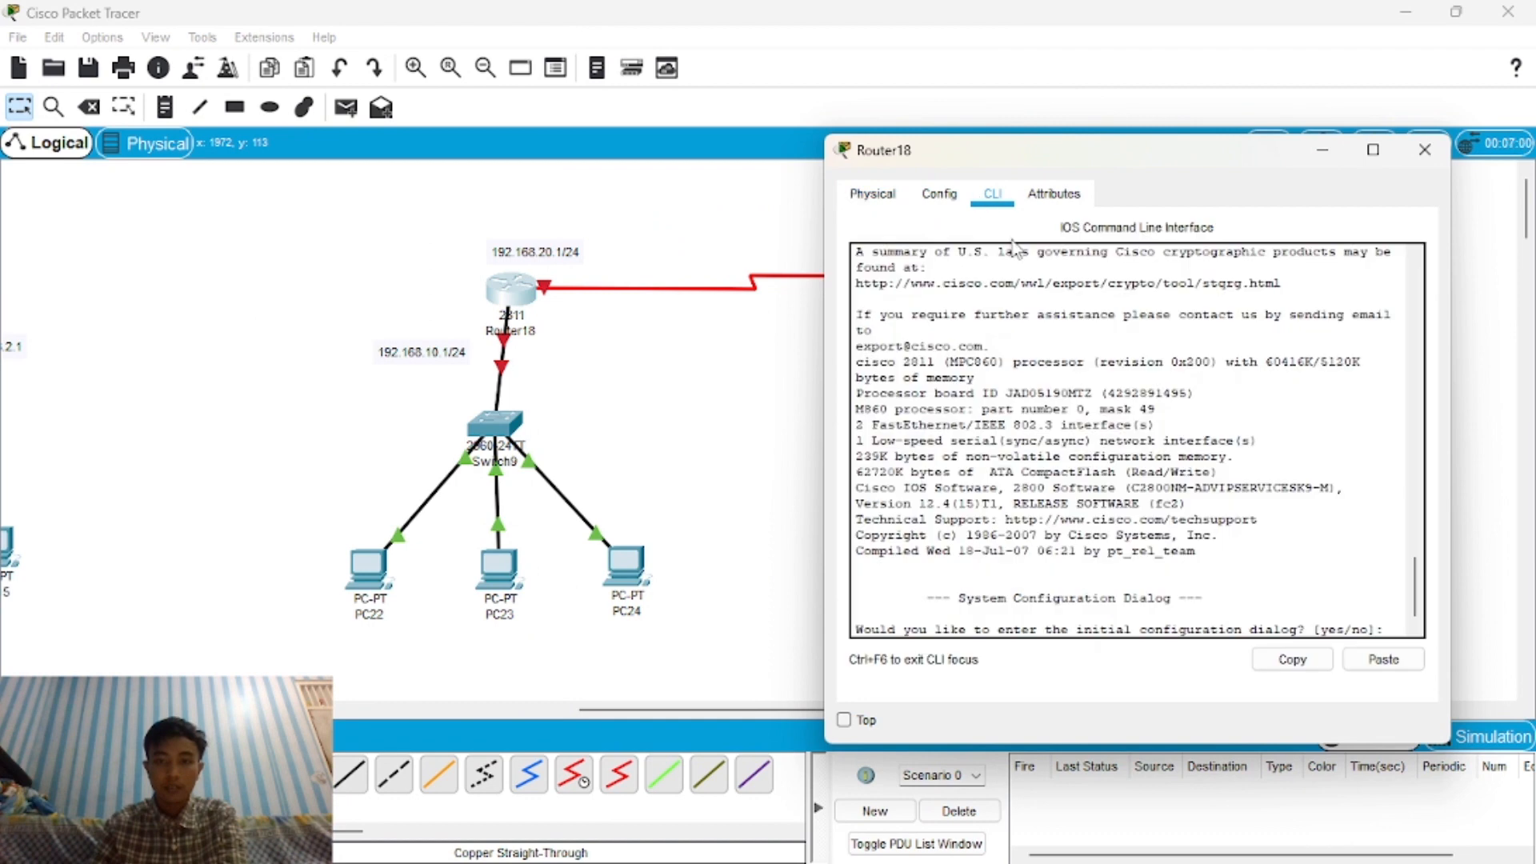
pyautogui.click(1392, 620)
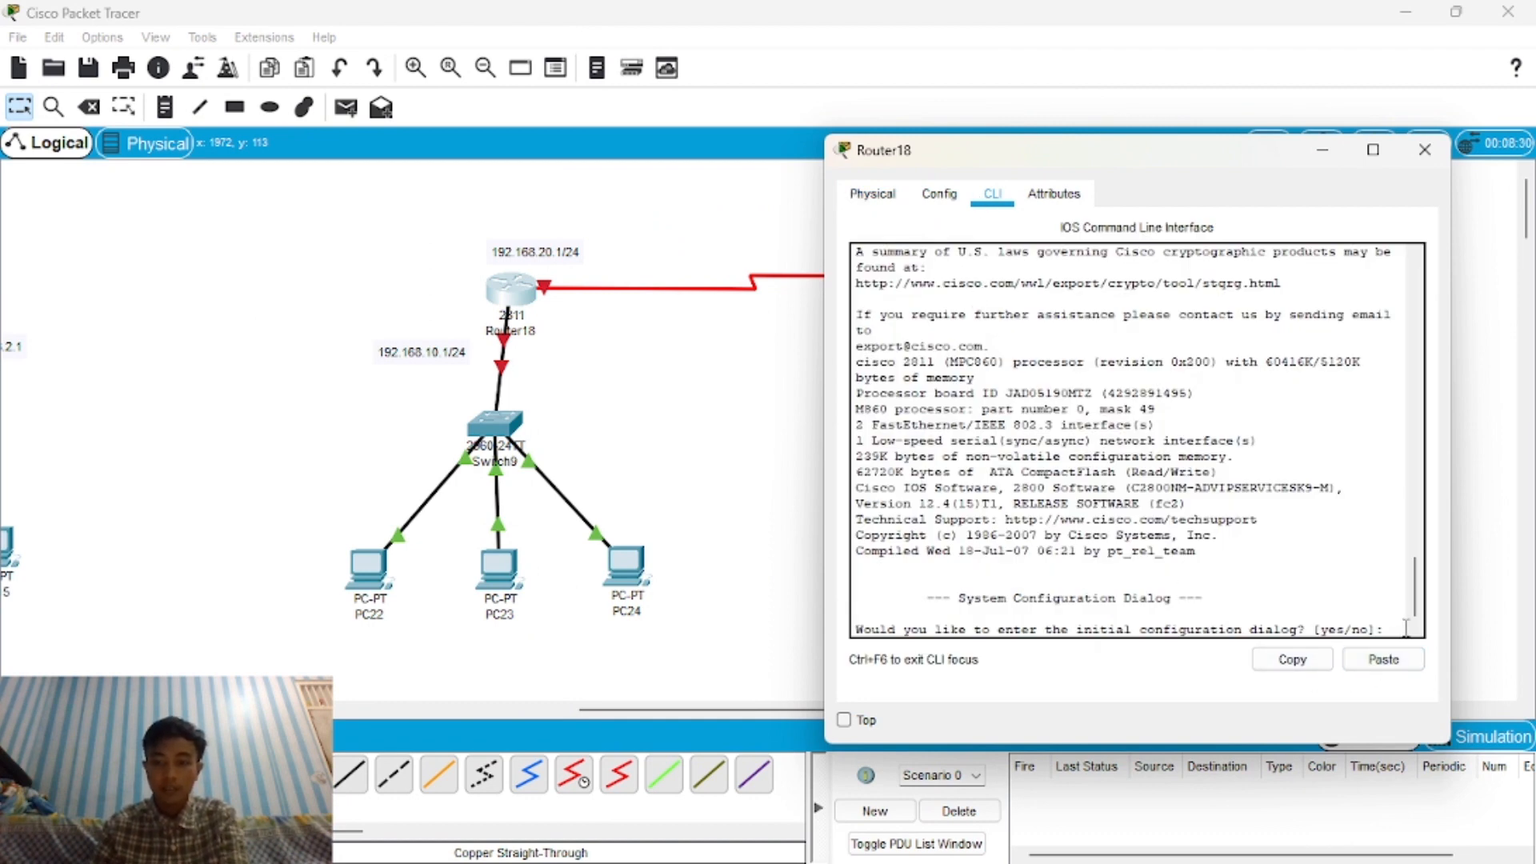
pyautogui.write('no')
pyautogui.press('Return')
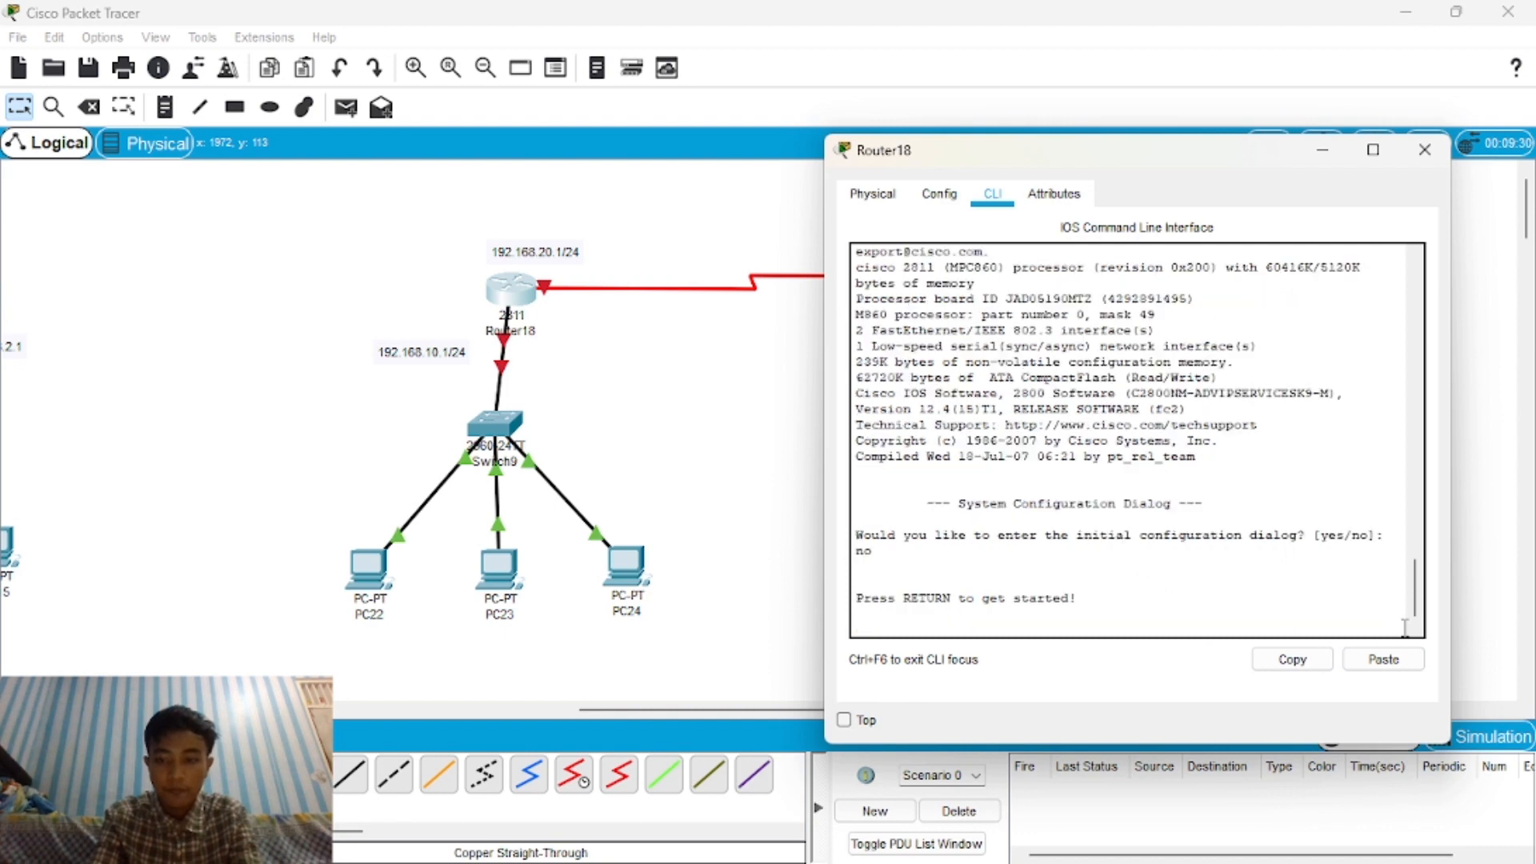
pyautogui.press('Return')
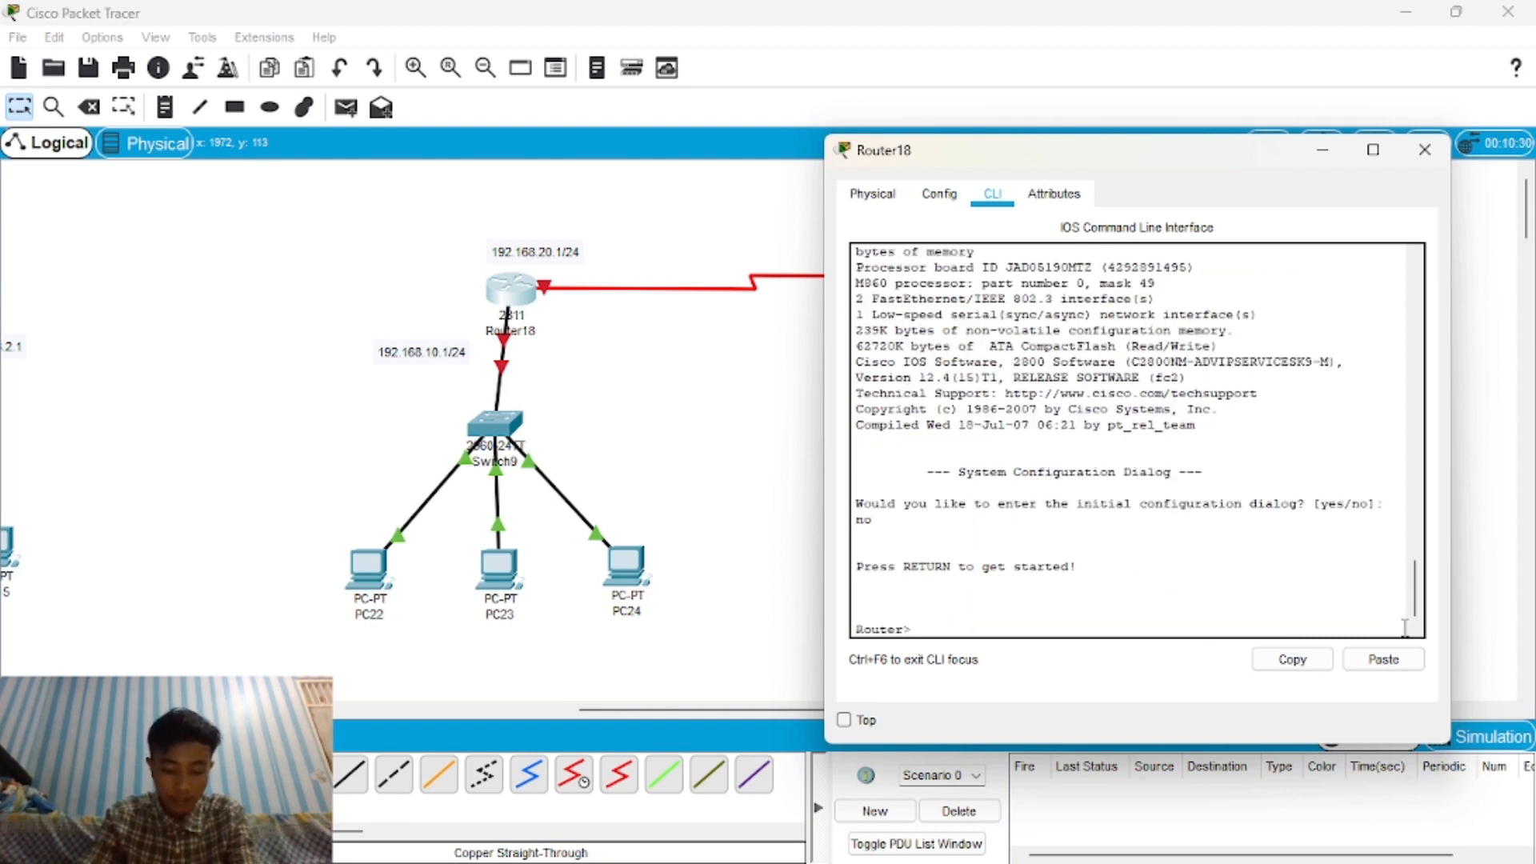
# Enter privileged mode on Router18 with enable and global configuration mode with conf t.
pyautogui.write('enable')
pyautogui.press('Return')
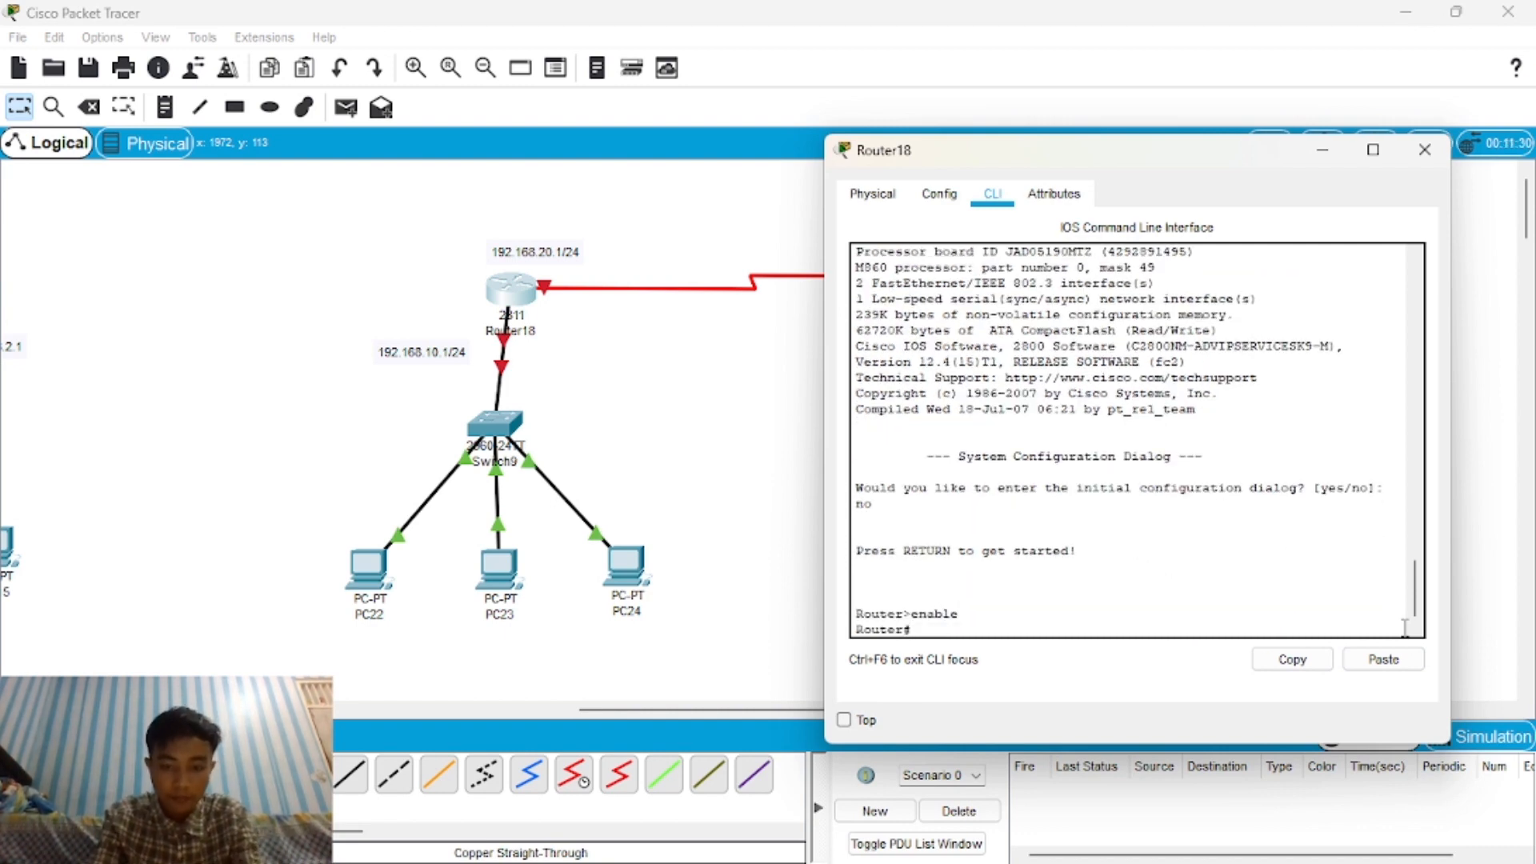
pyautogui.write('con')
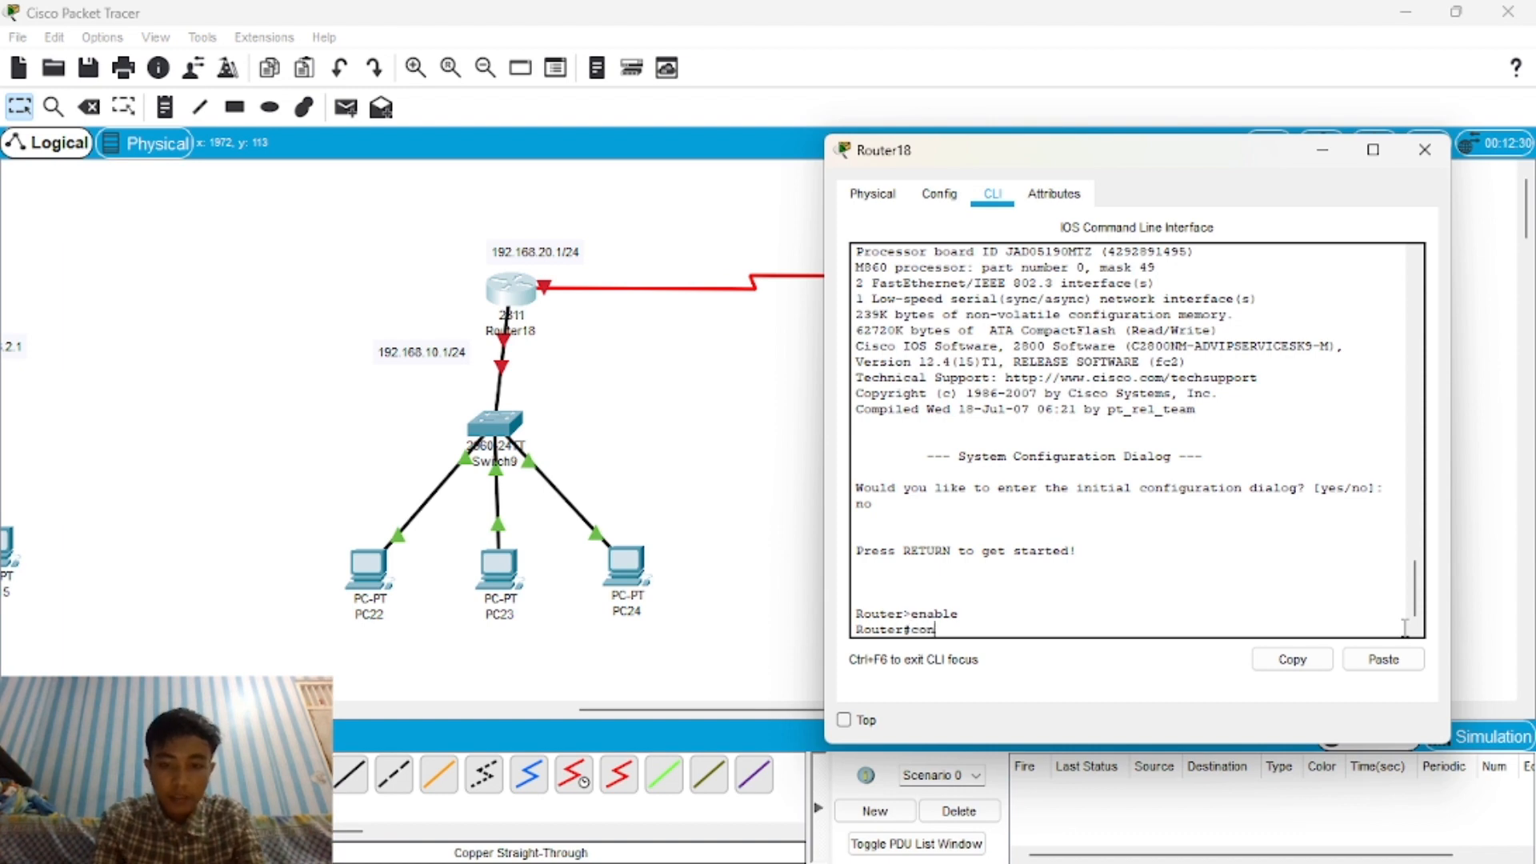
pyautogui.write('t')
pyautogui.press('BackSpace')
pyautogui.write('f t')
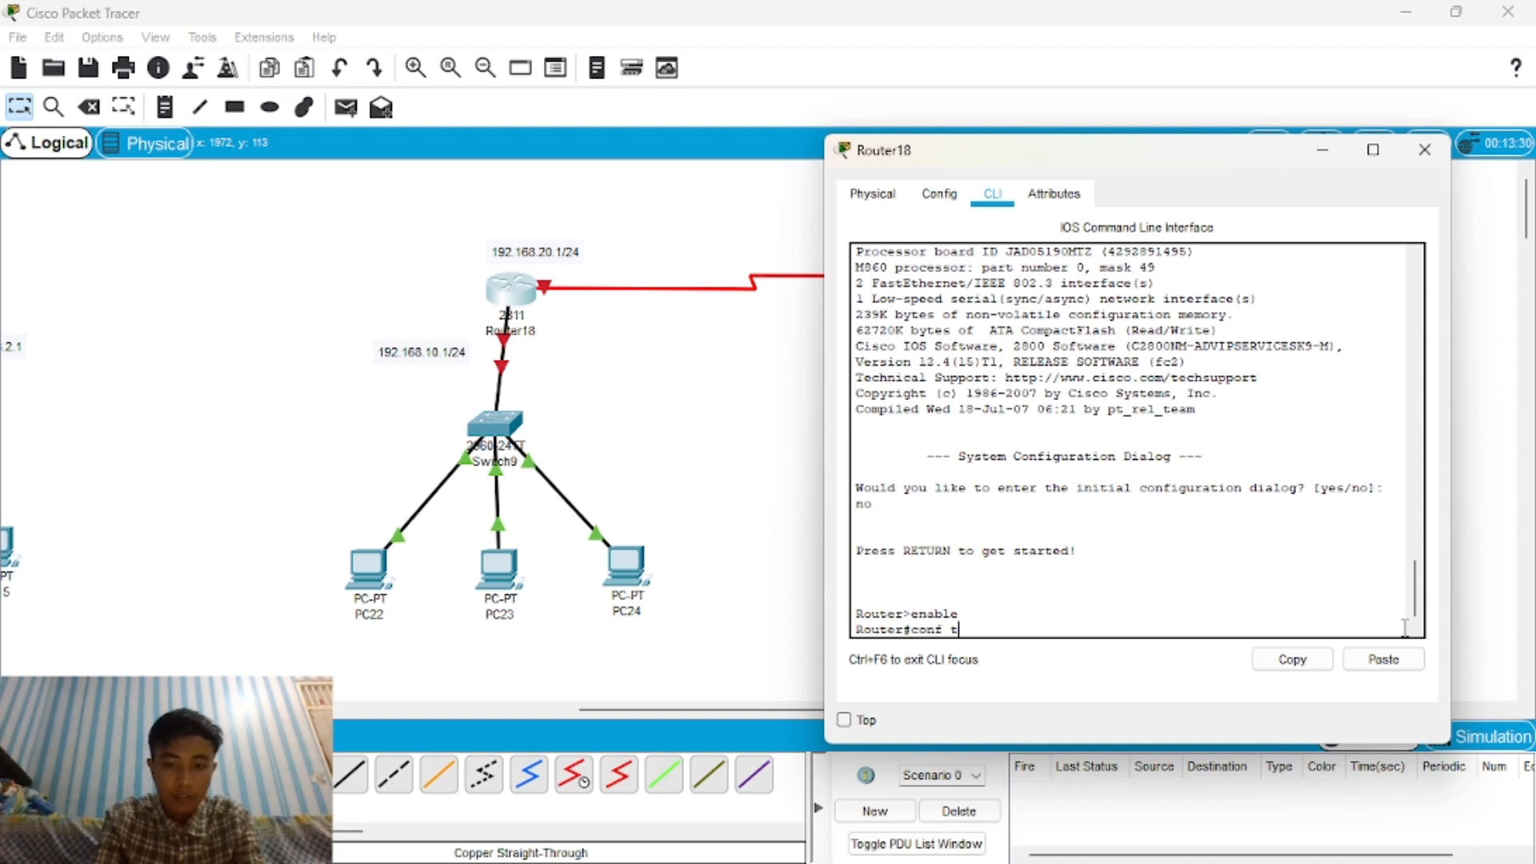
pyautogui.press('Return')
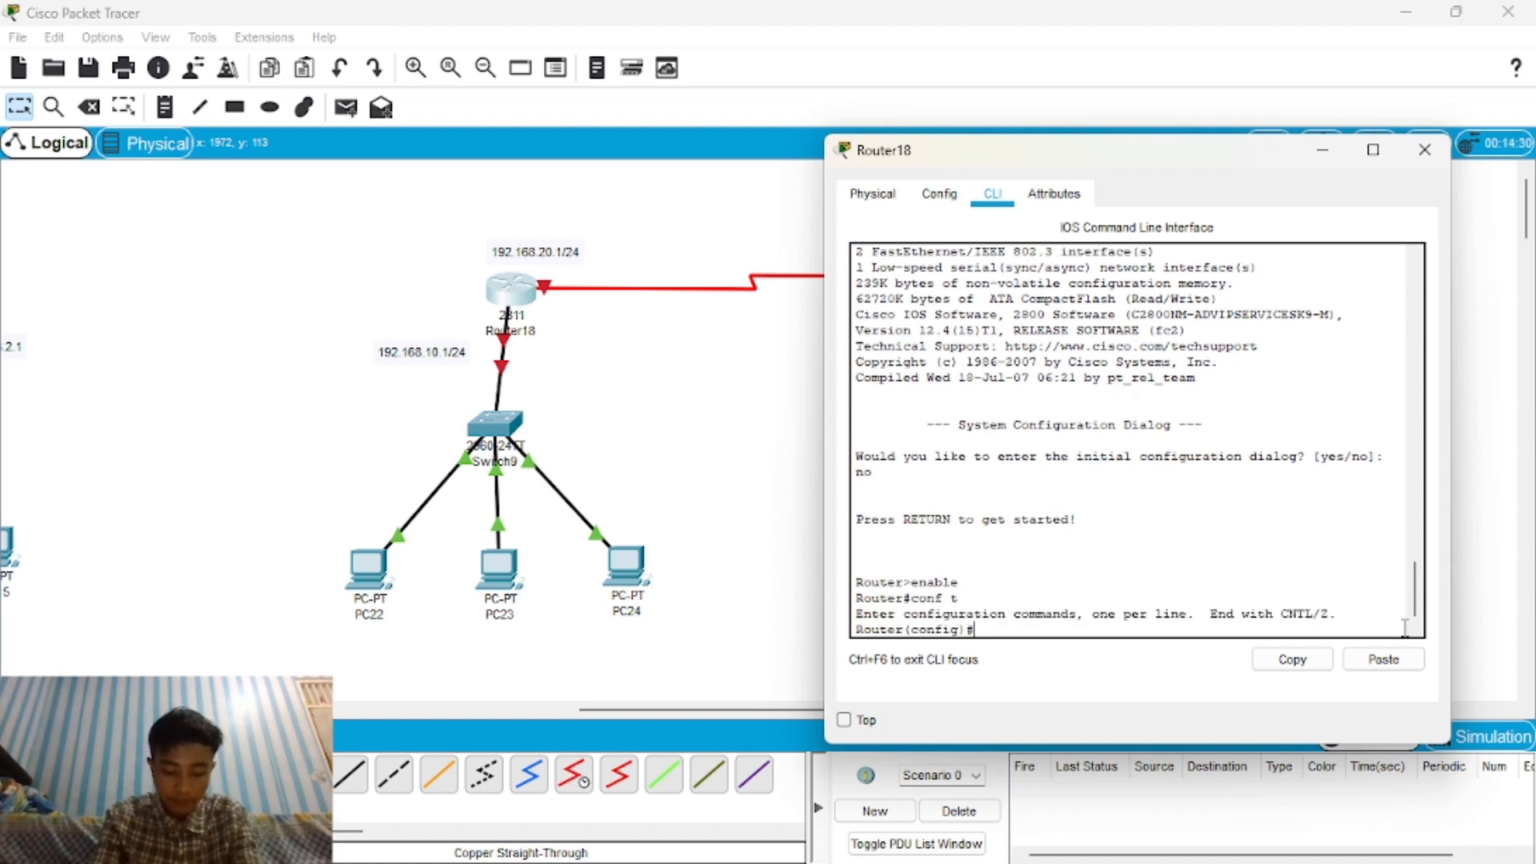
# Check the serial port label on Router18's link in the topology and enter interface configuration with int se0/0/0 in its command line.
pyautogui.write('inter')
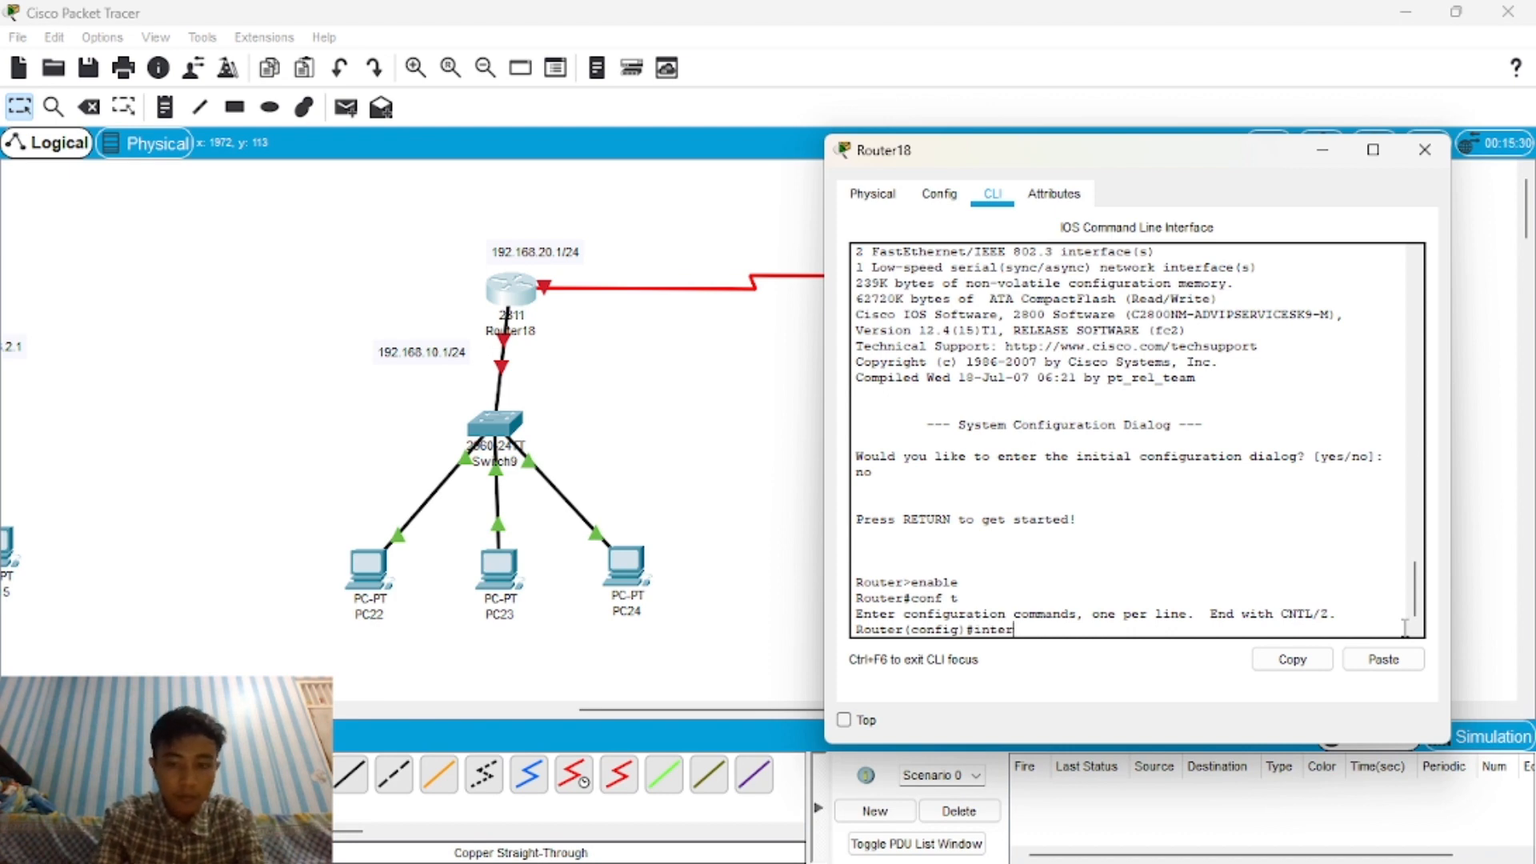
pyautogui.press('BackSpace')
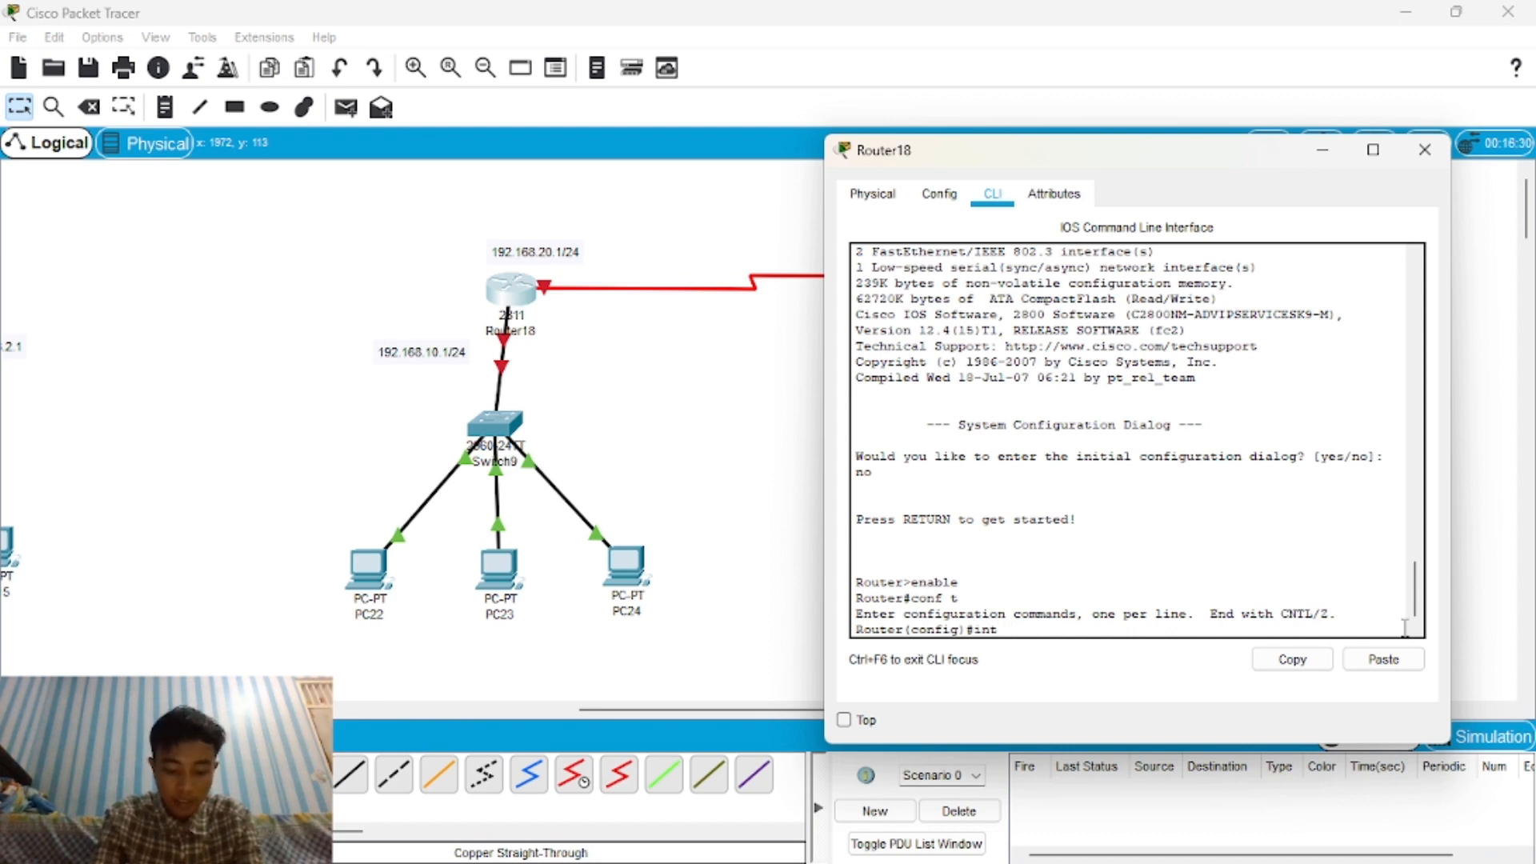
pyautogui.write('se')
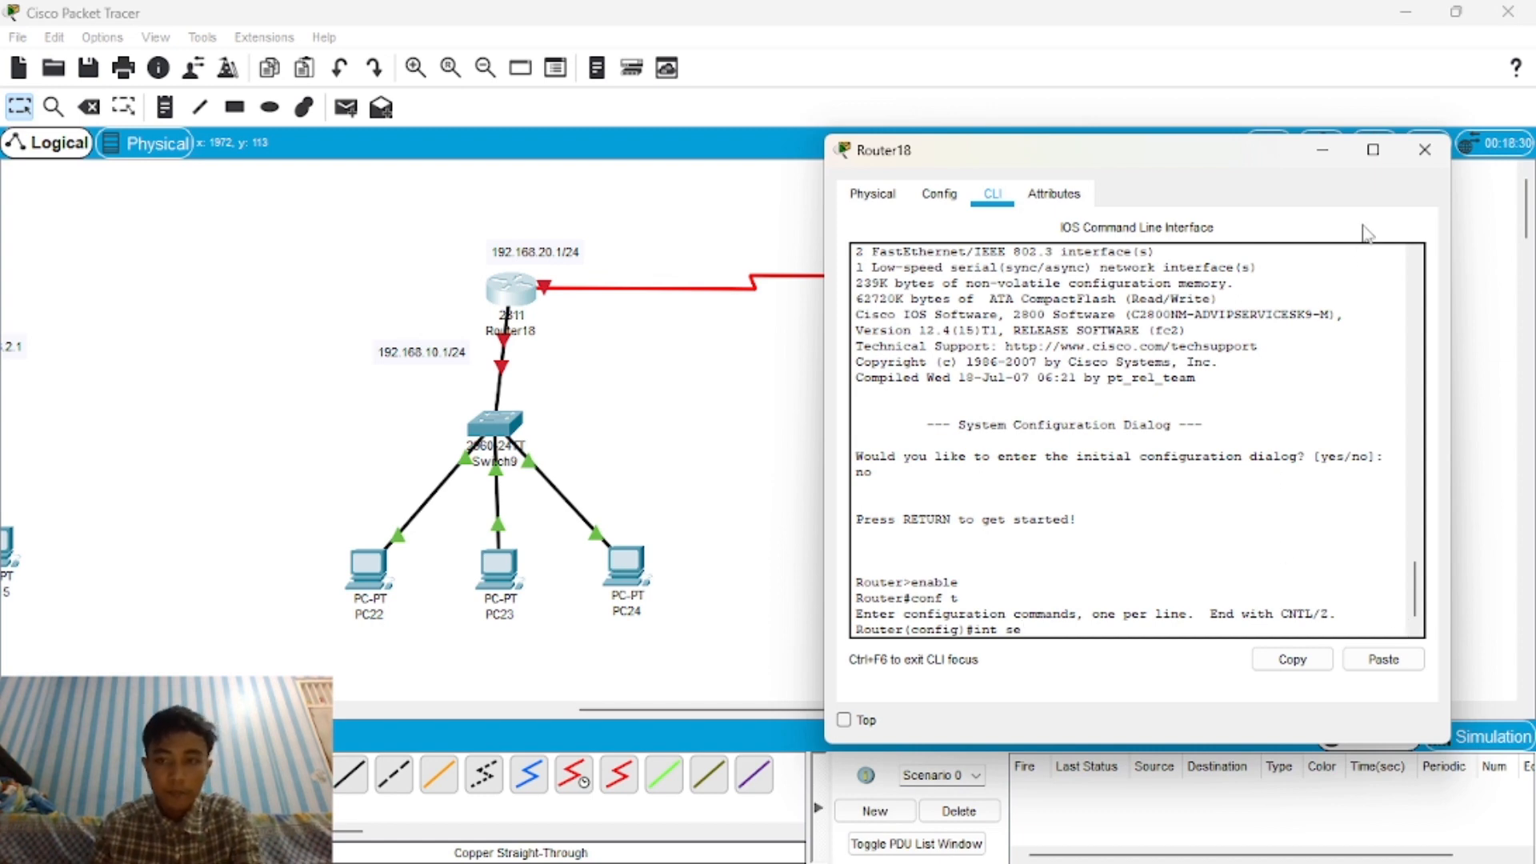
pyautogui.click(1324, 159)
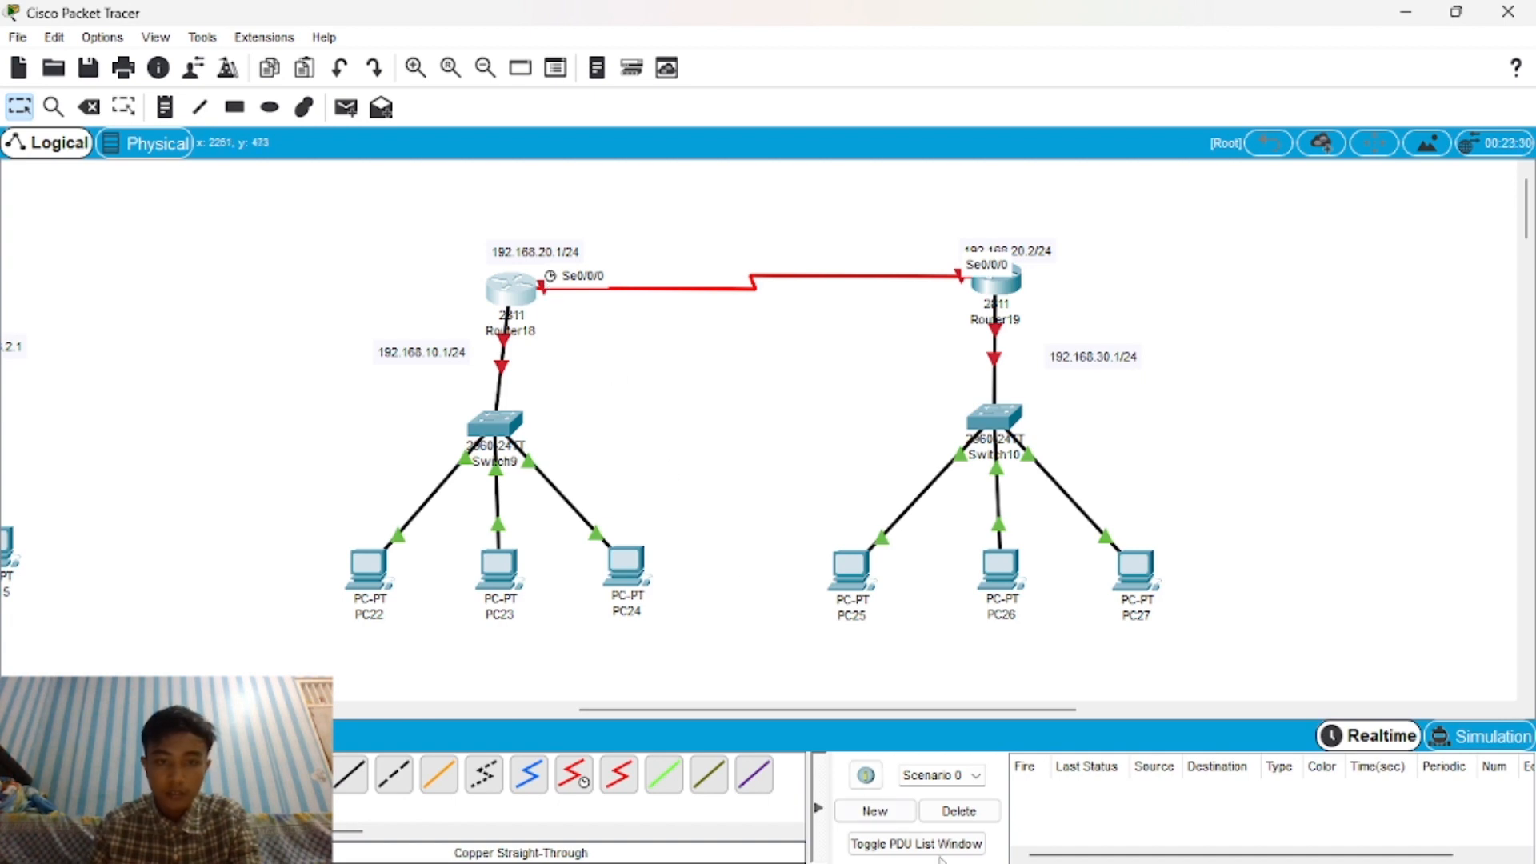
pyautogui.moveTo(1064, 836)
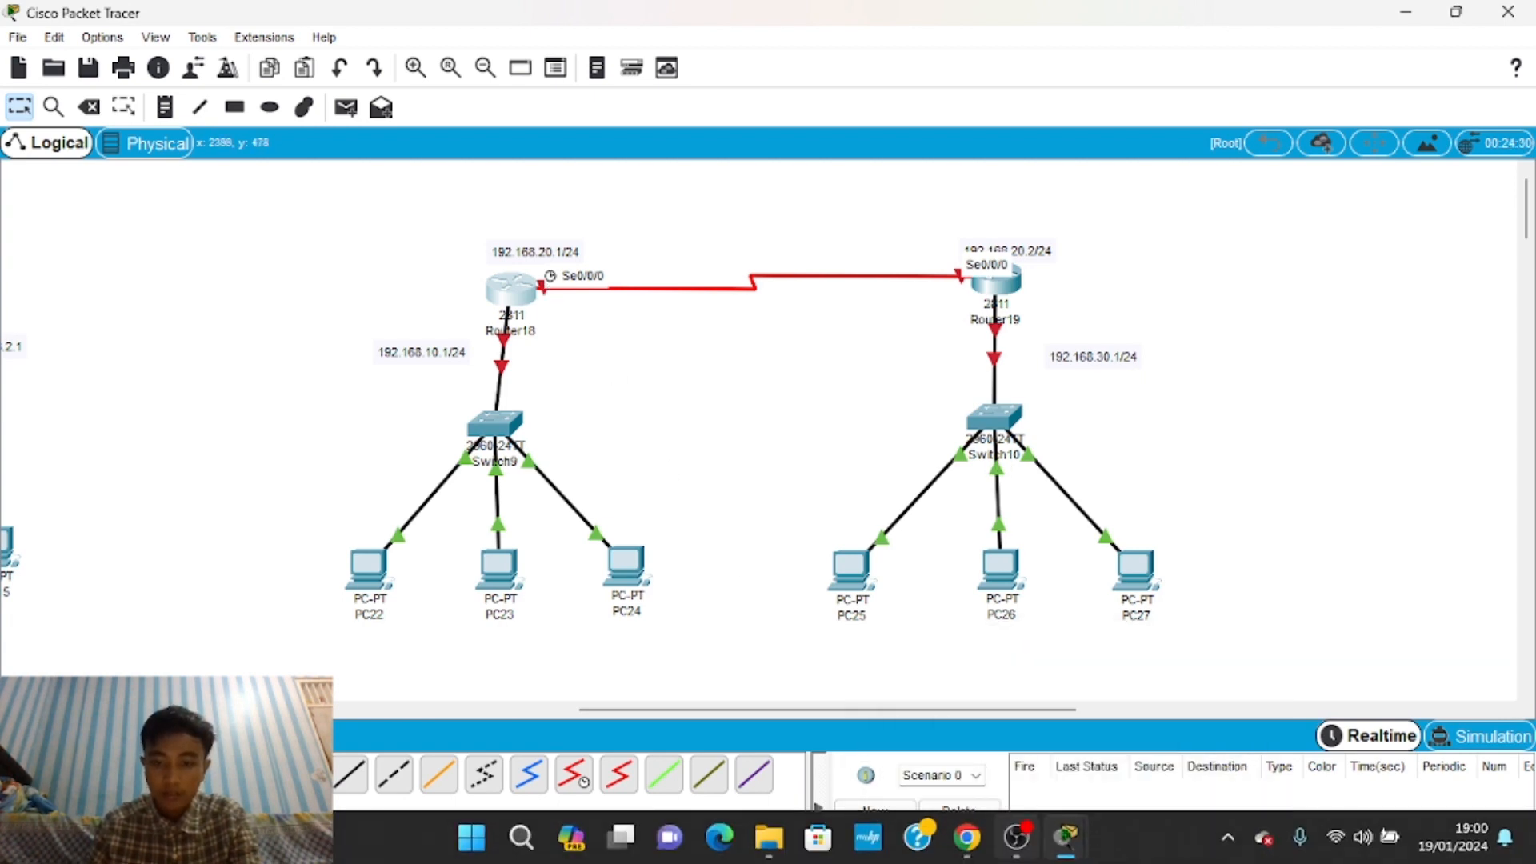
pyautogui.click(1155, 760)
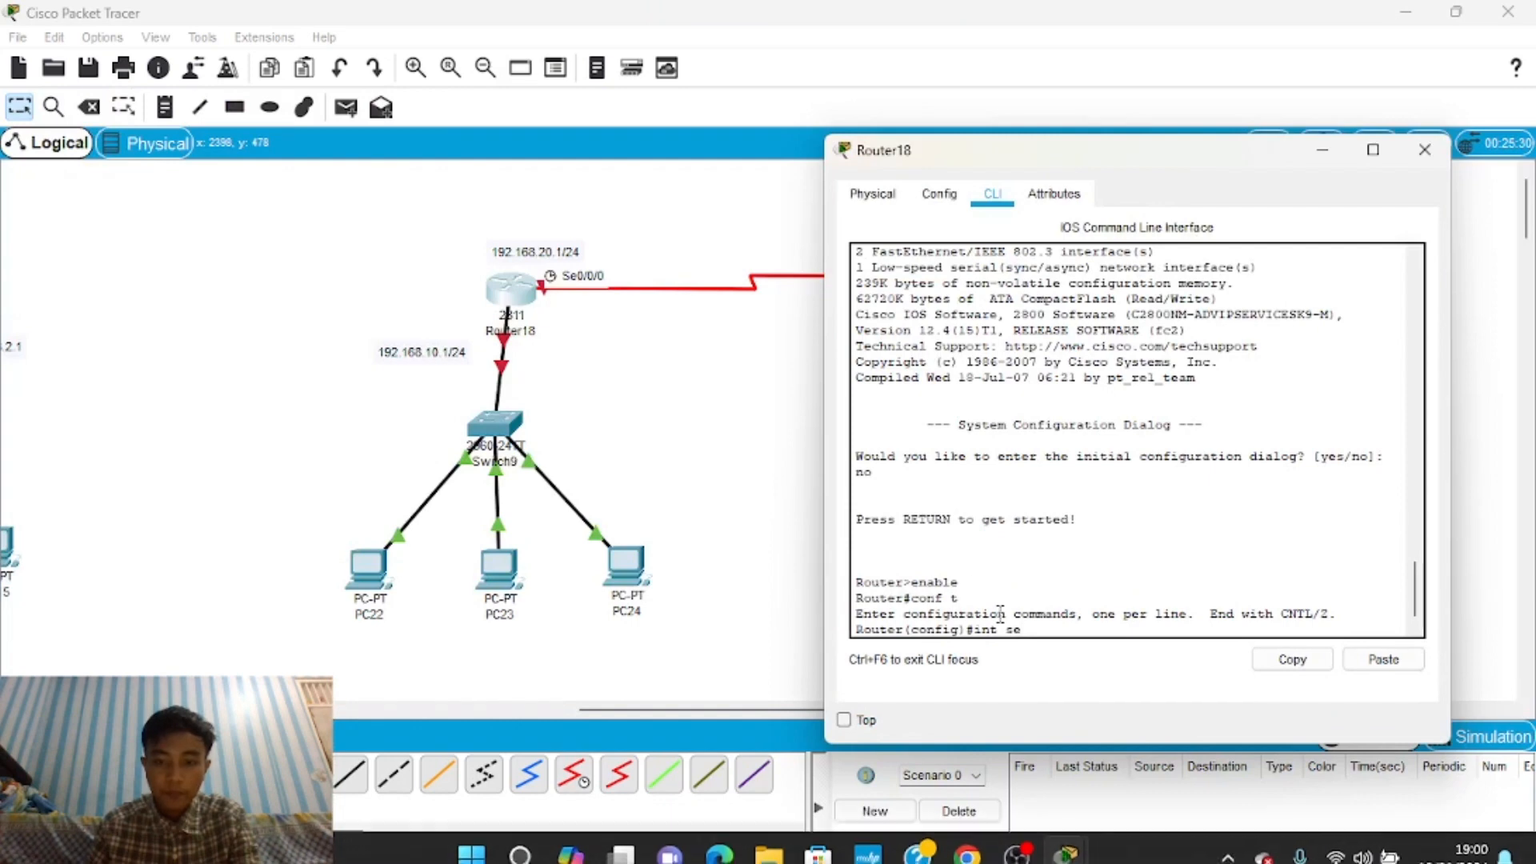
pyautogui.write('0/')
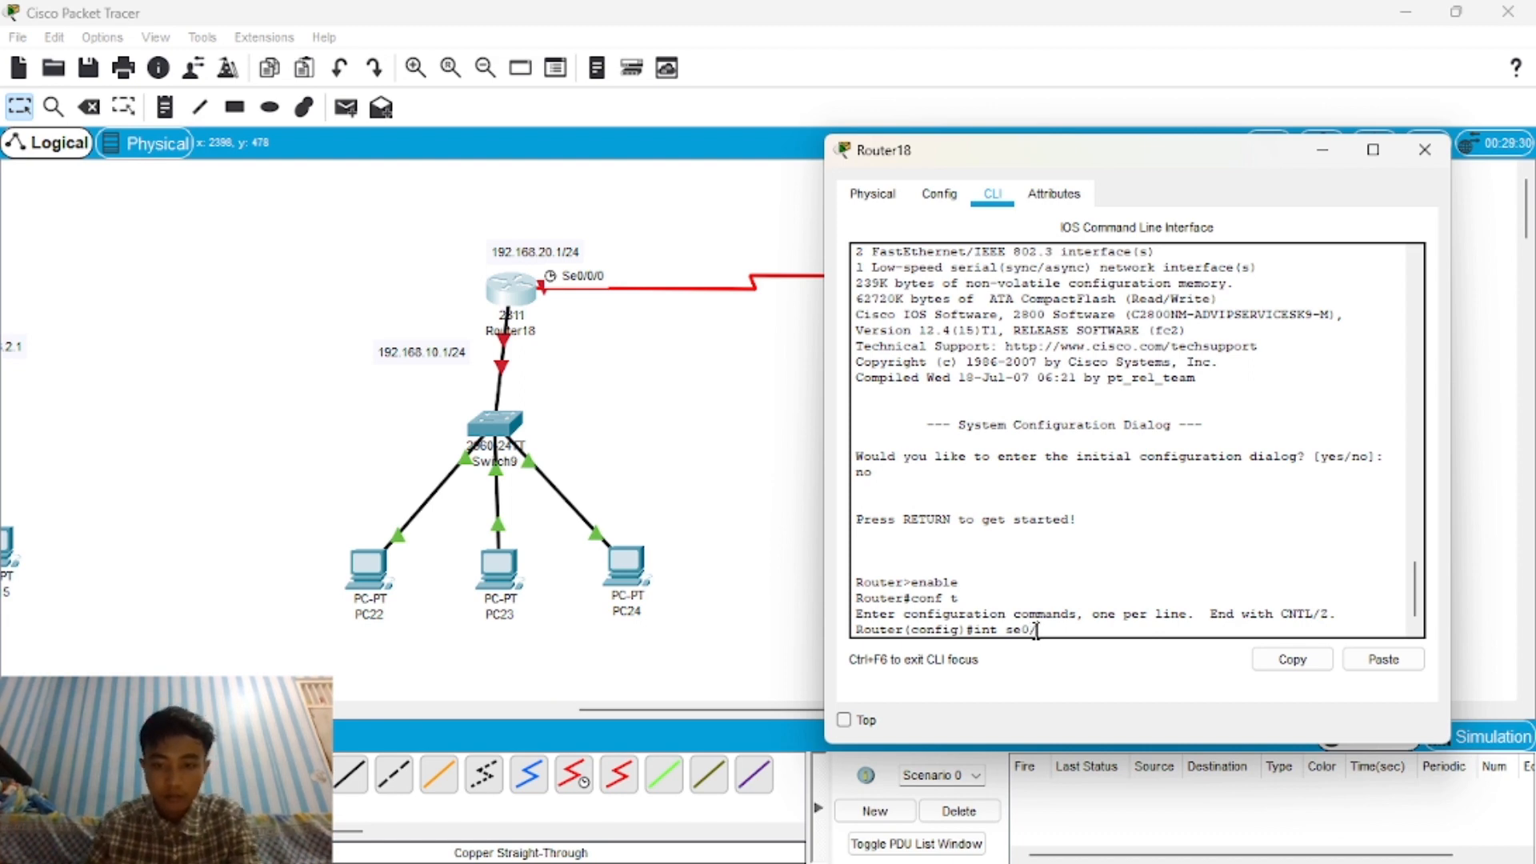
pyautogui.write('0/0')
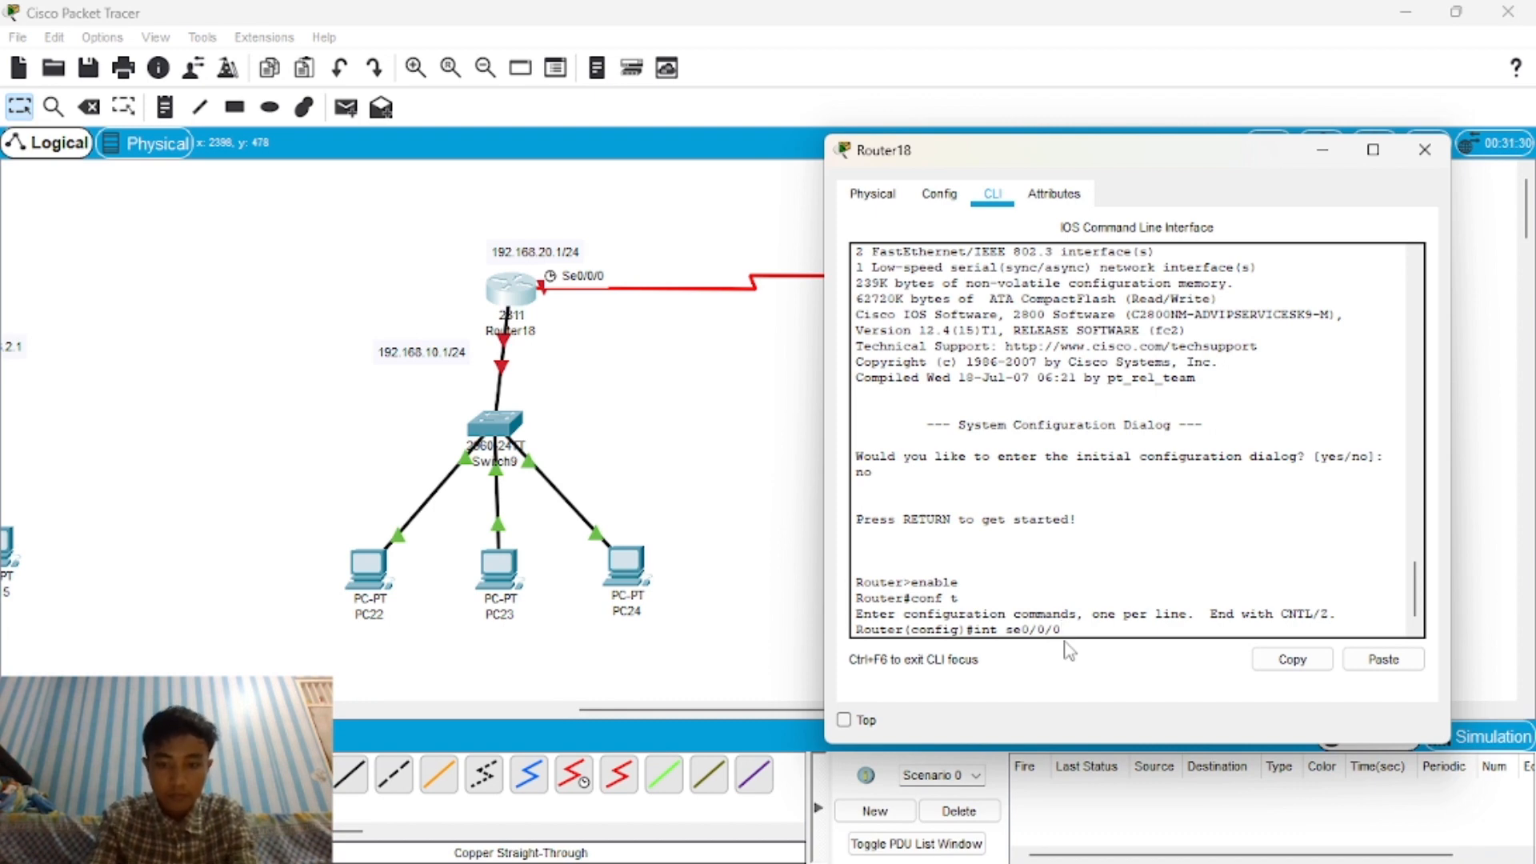
pyautogui.press('Return')
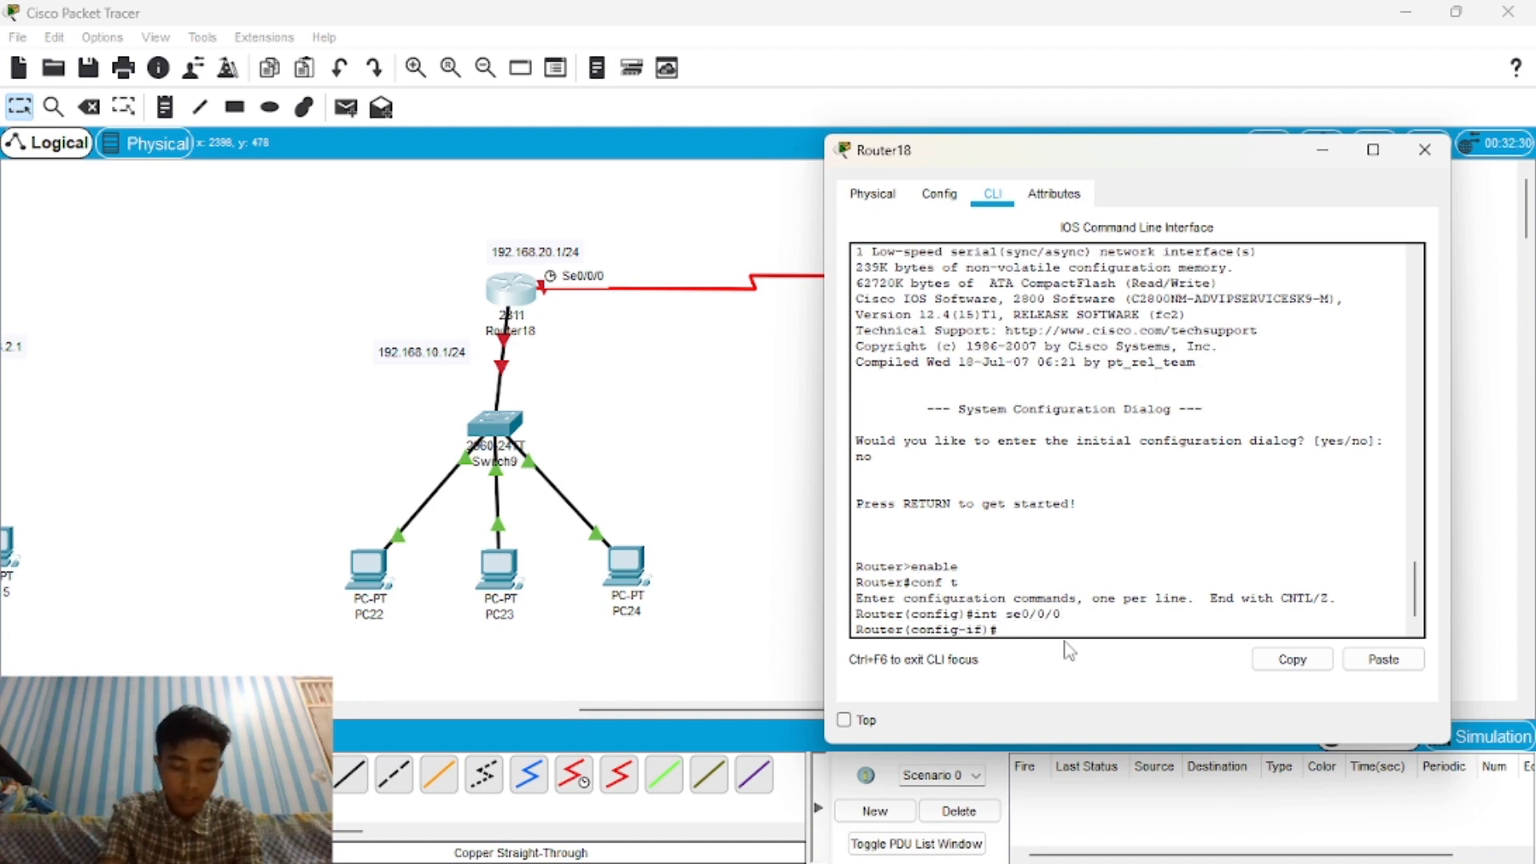
# Assign 192.168.20.1 with mask 255.255.255.0 to Router18's serial interface and enable it with no shutdown.
pyautogui.write('ip add ')
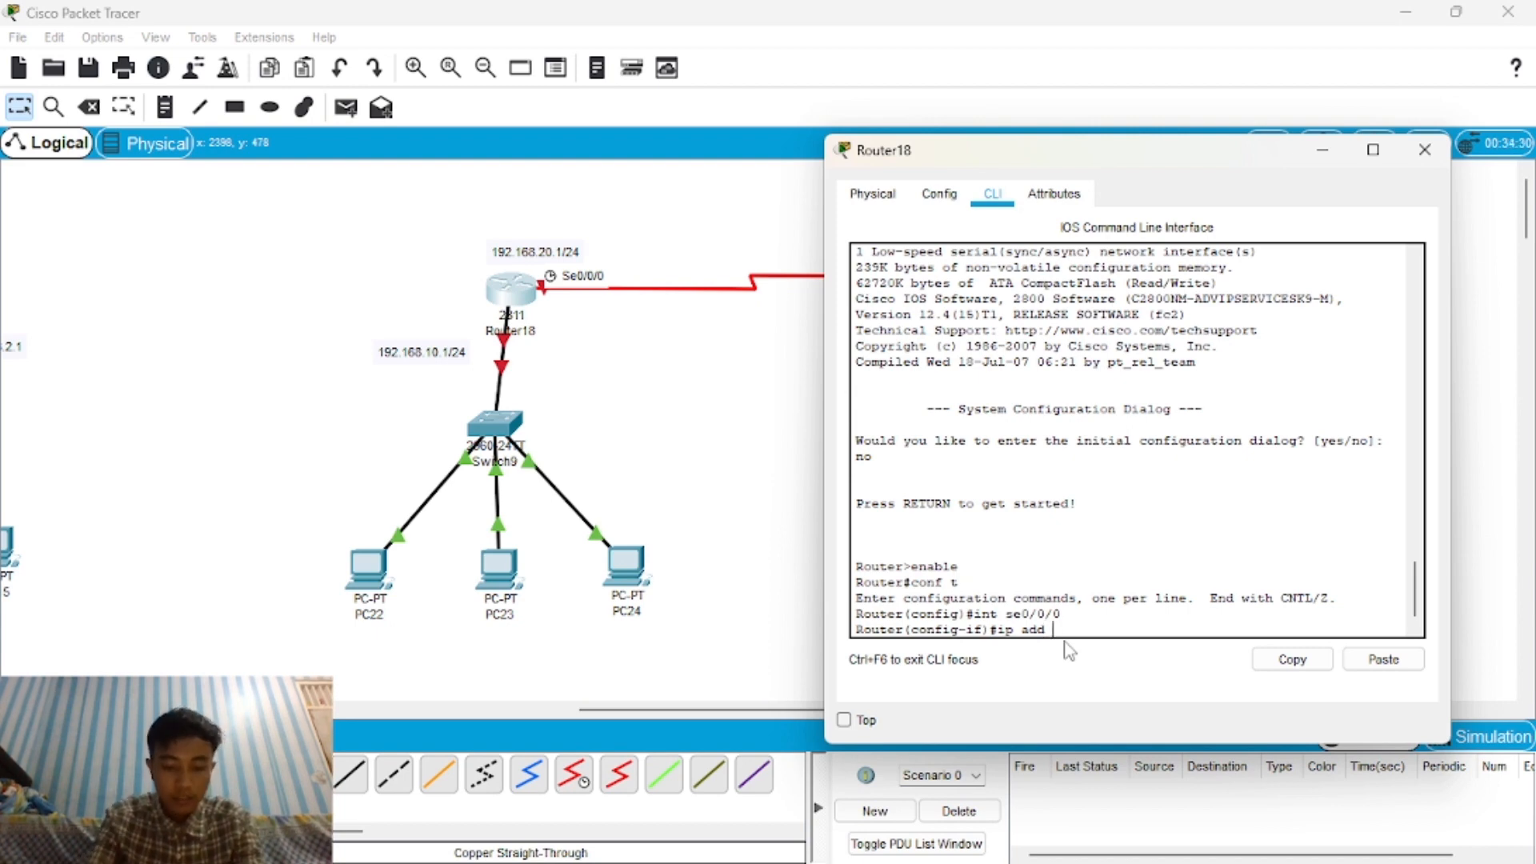
pyautogui.write('192.1')
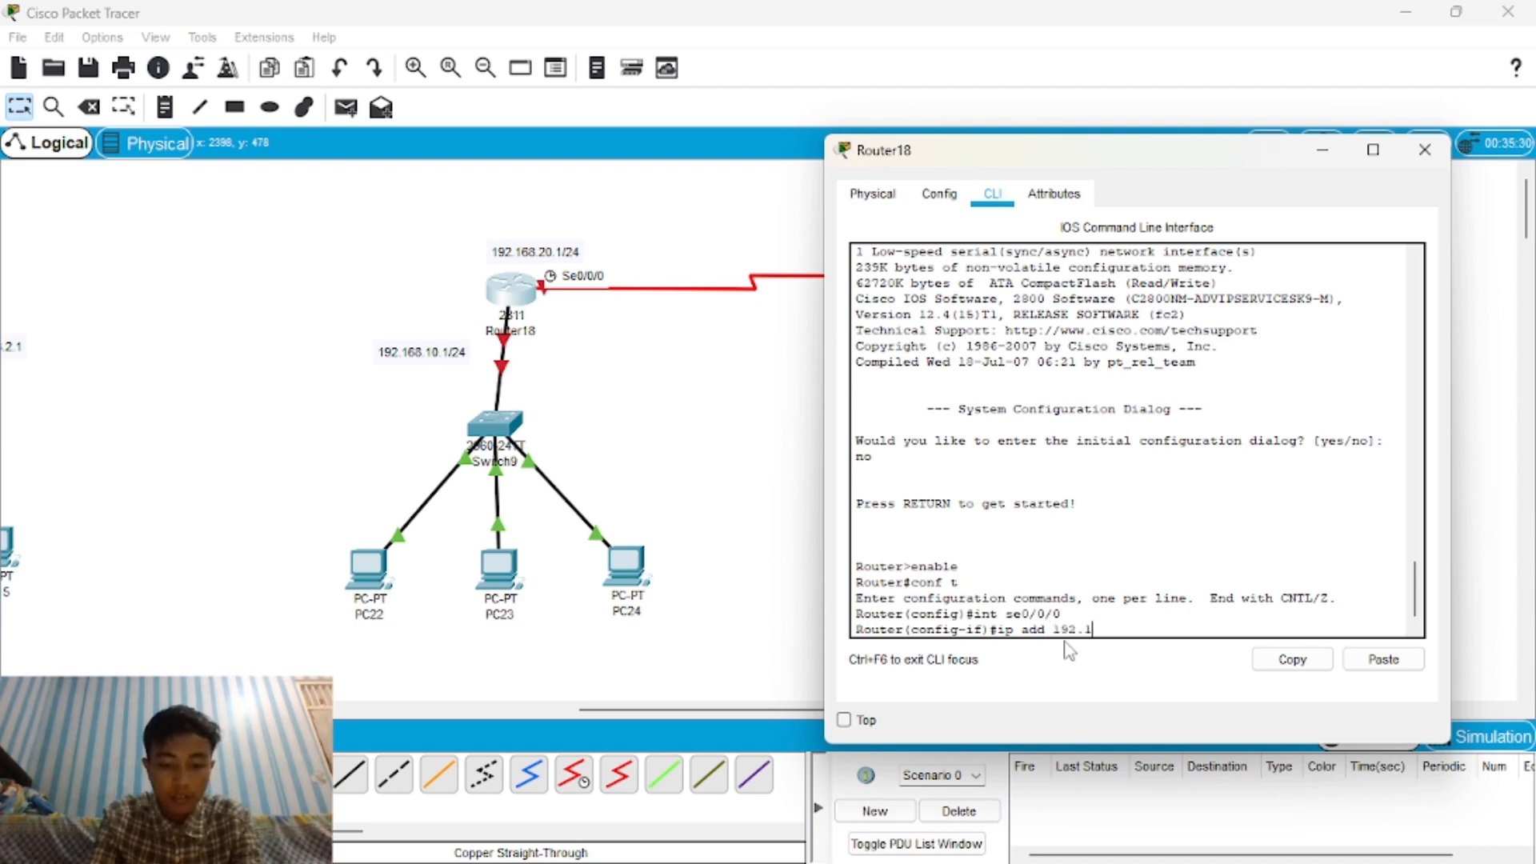
pyautogui.write('68.')
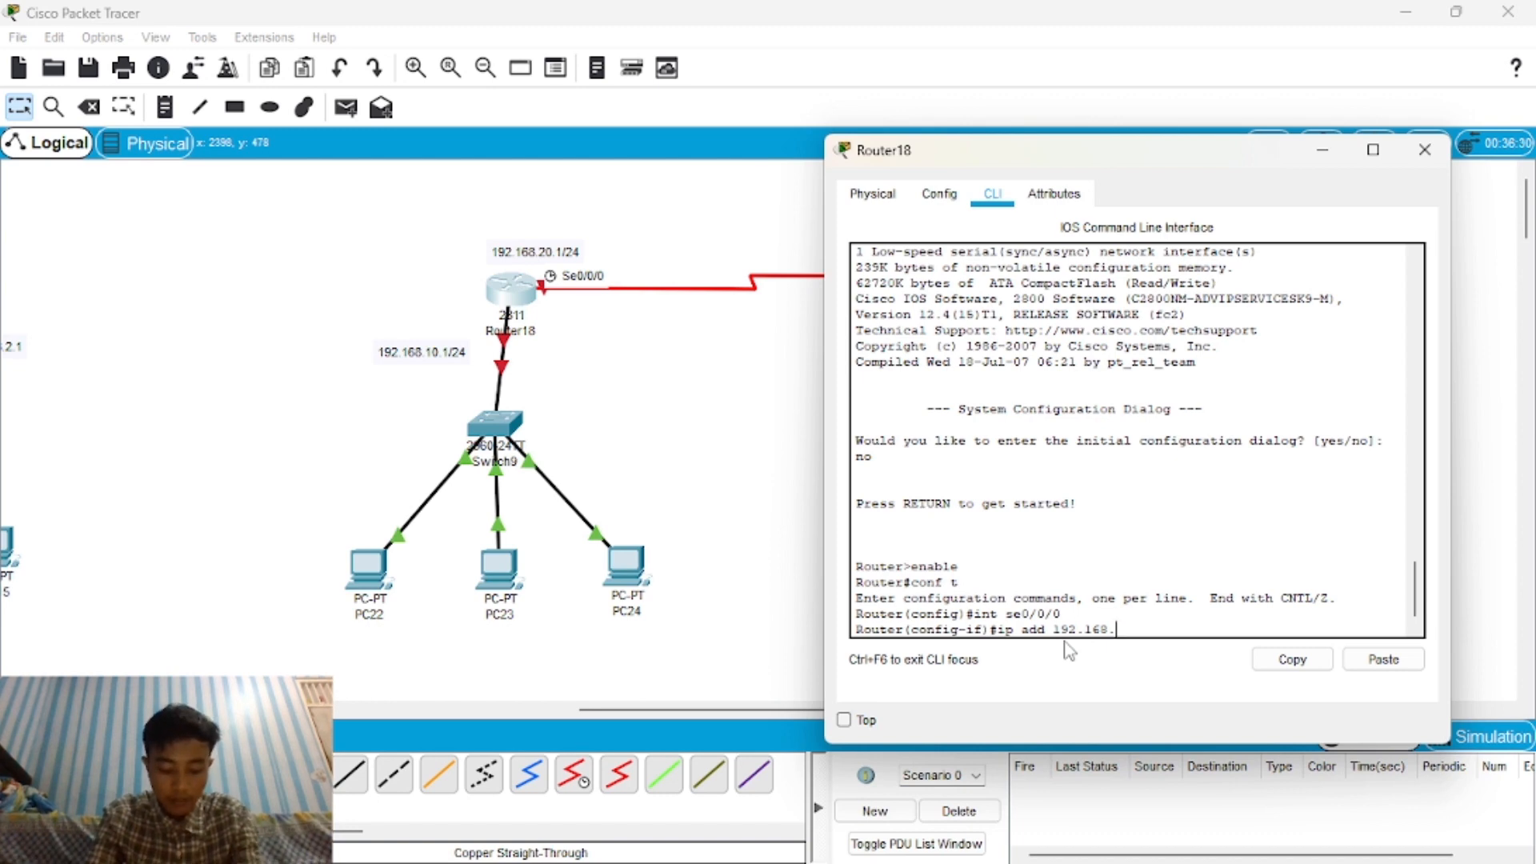
pyautogui.write('20')
pyautogui.write('.1')
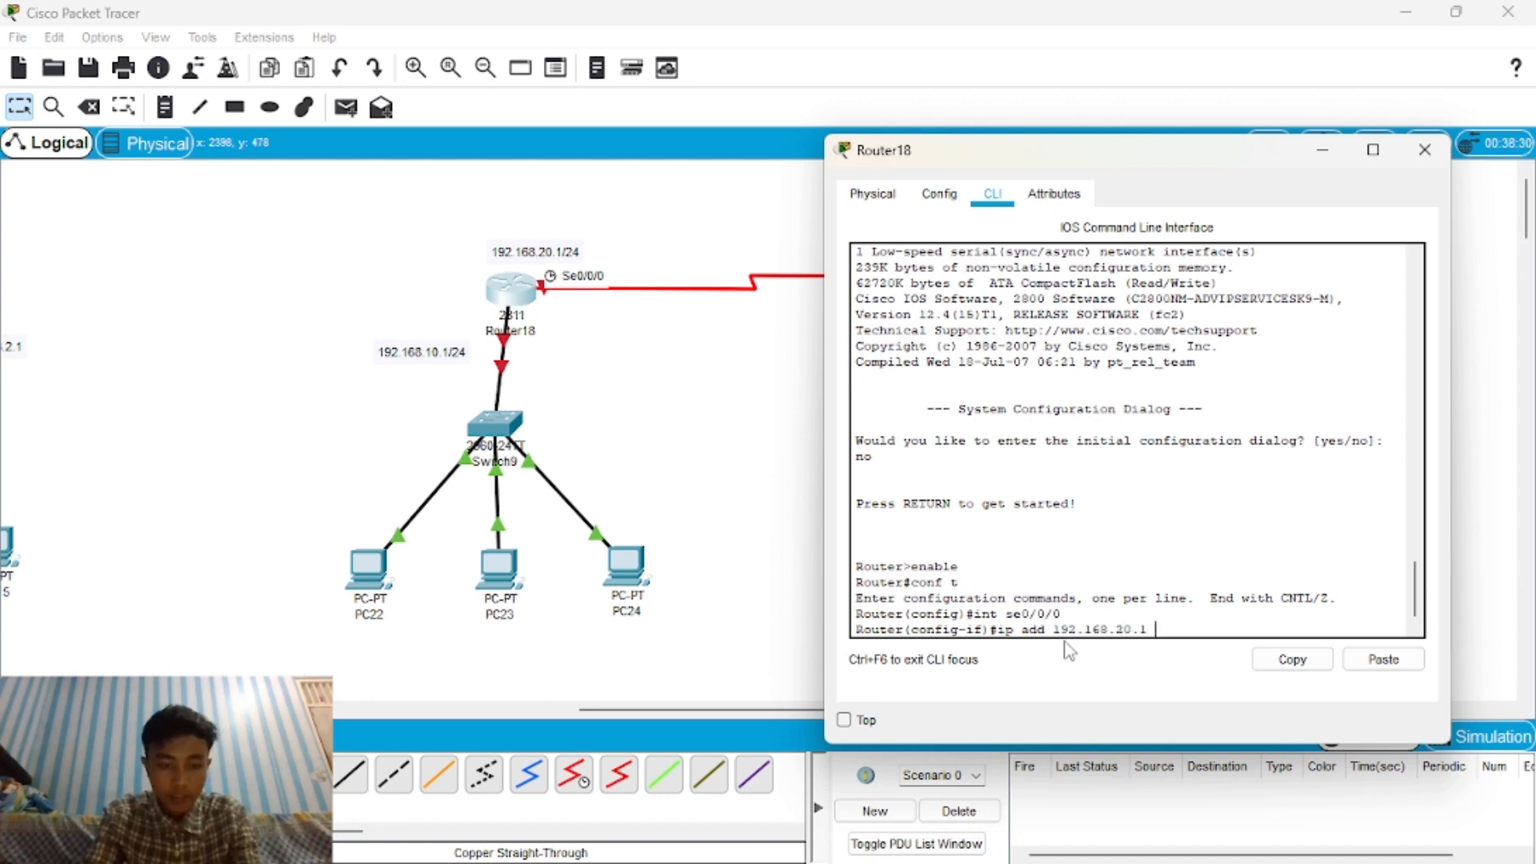
pyautogui.write(' 255.255')
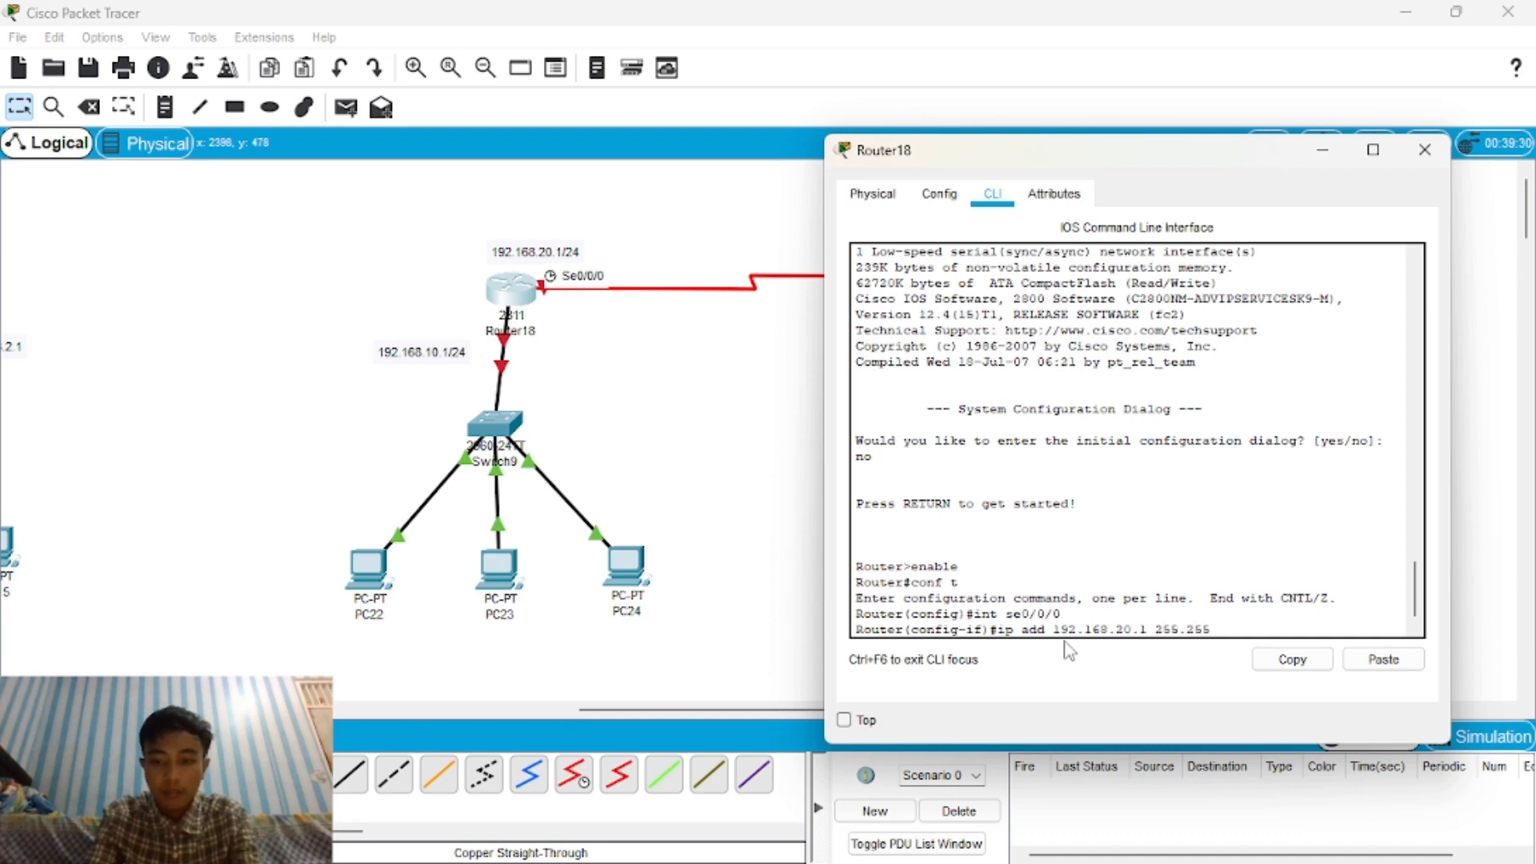
pyautogui.write('.255')
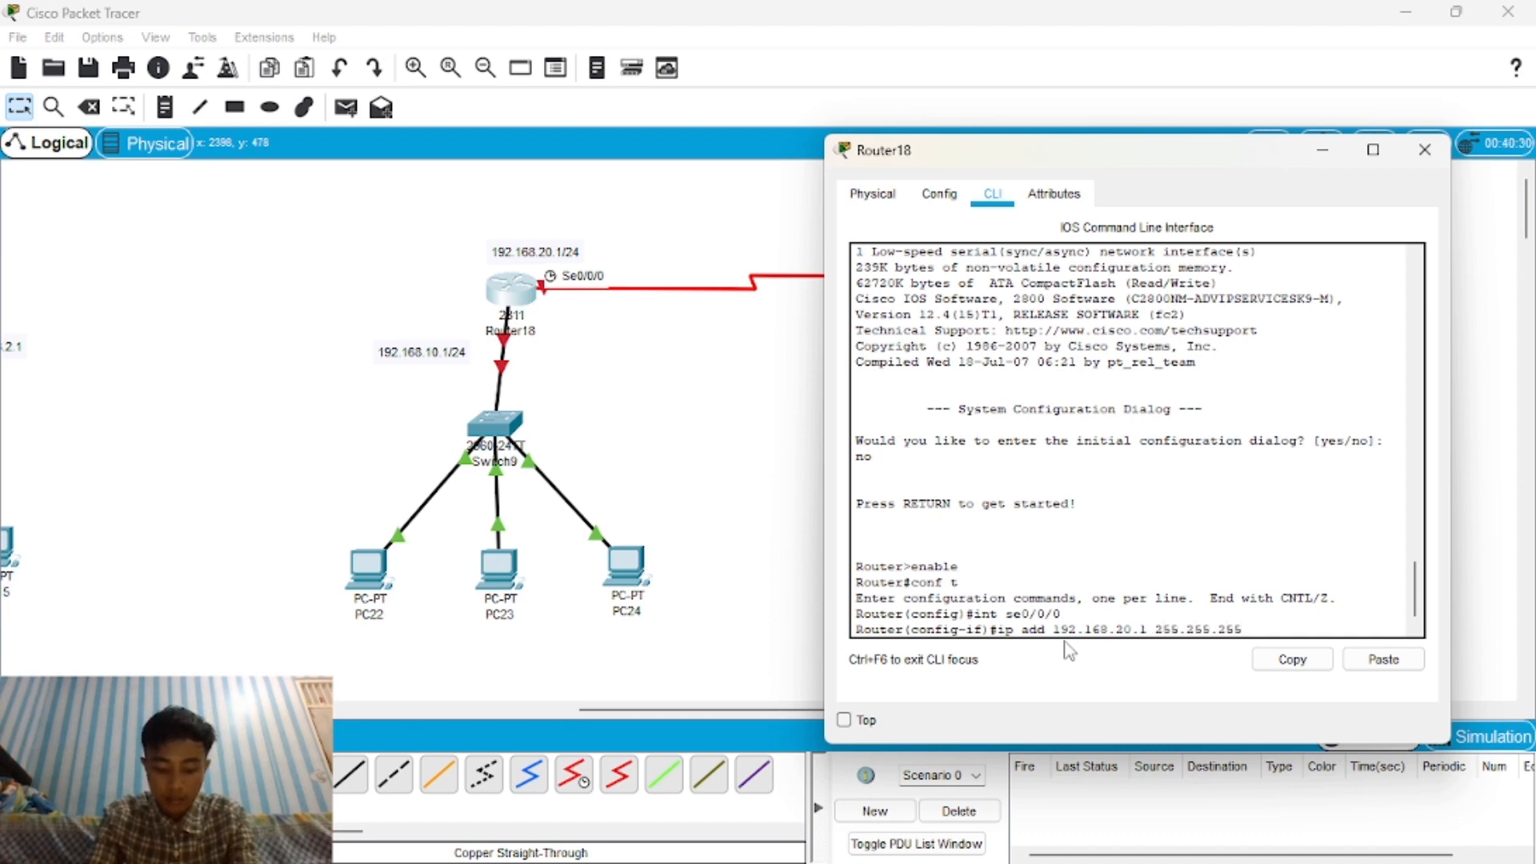
pyautogui.write('.0')
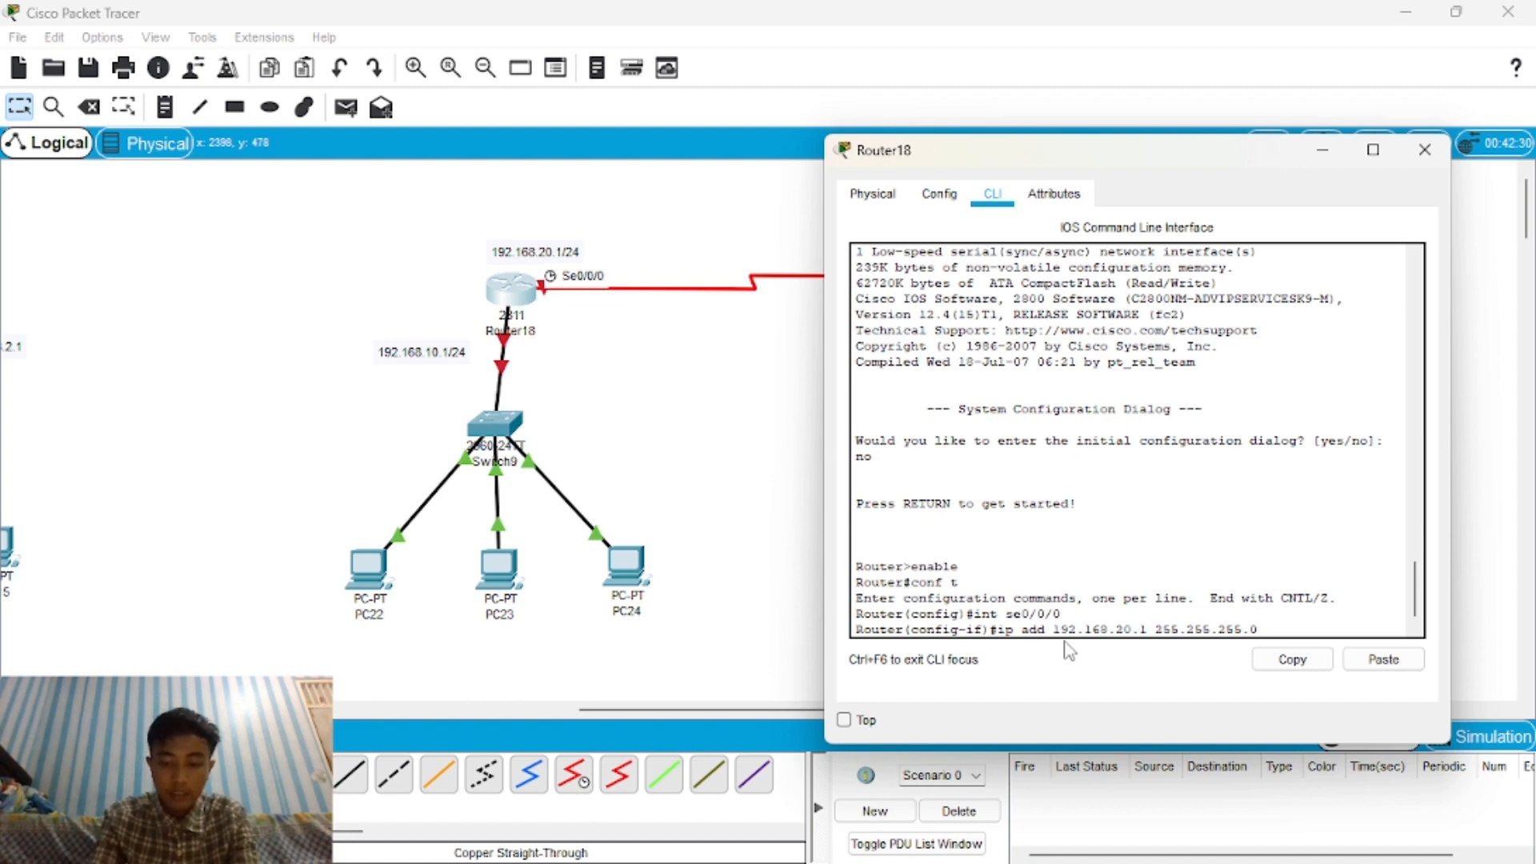
pyautogui.press('Return')
pyautogui.write('no s')
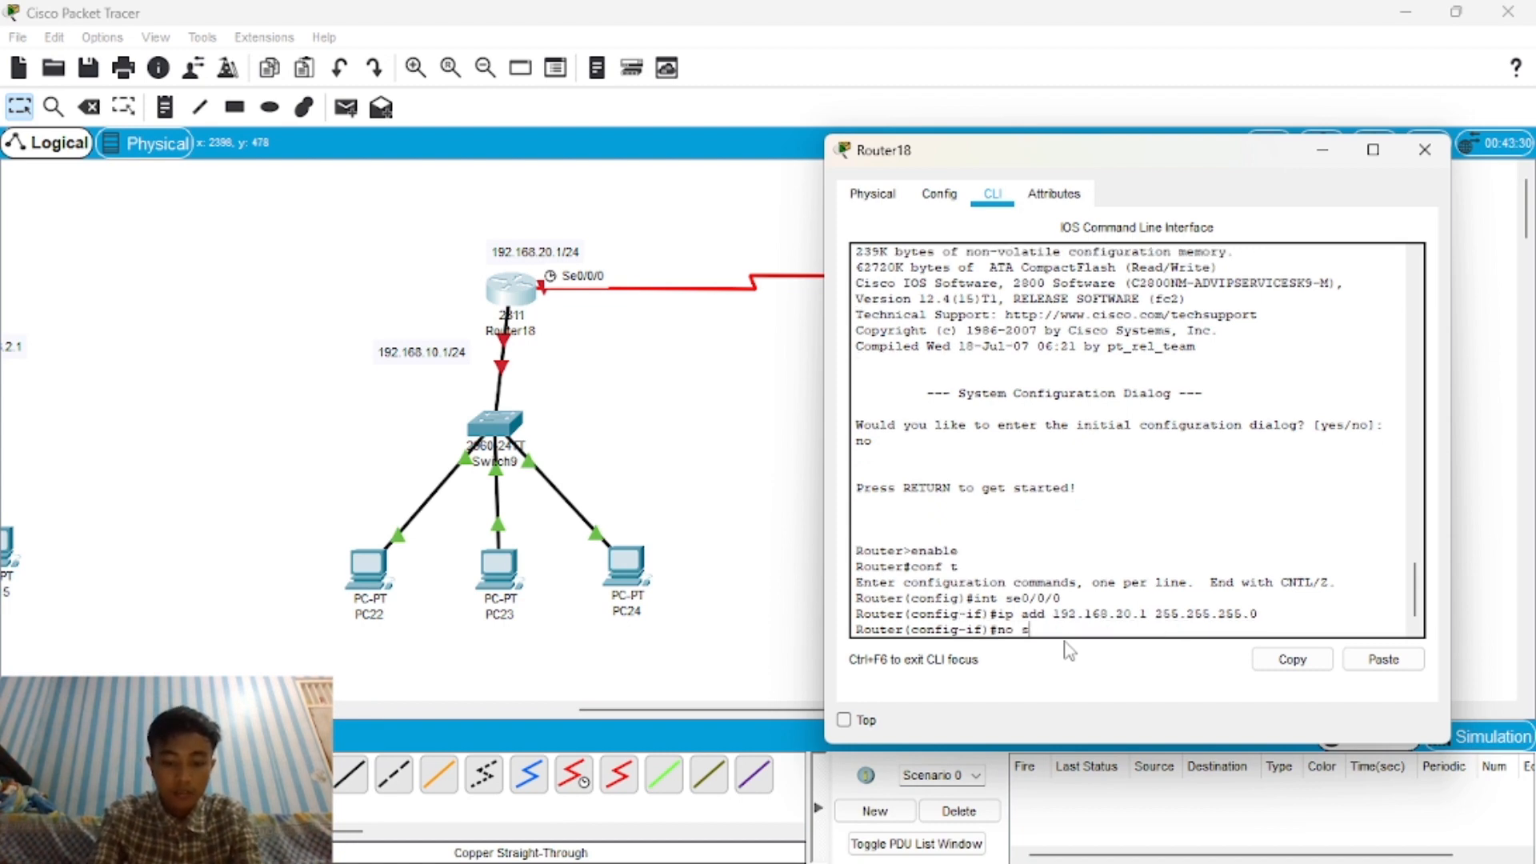
pyautogui.write('hutdown')
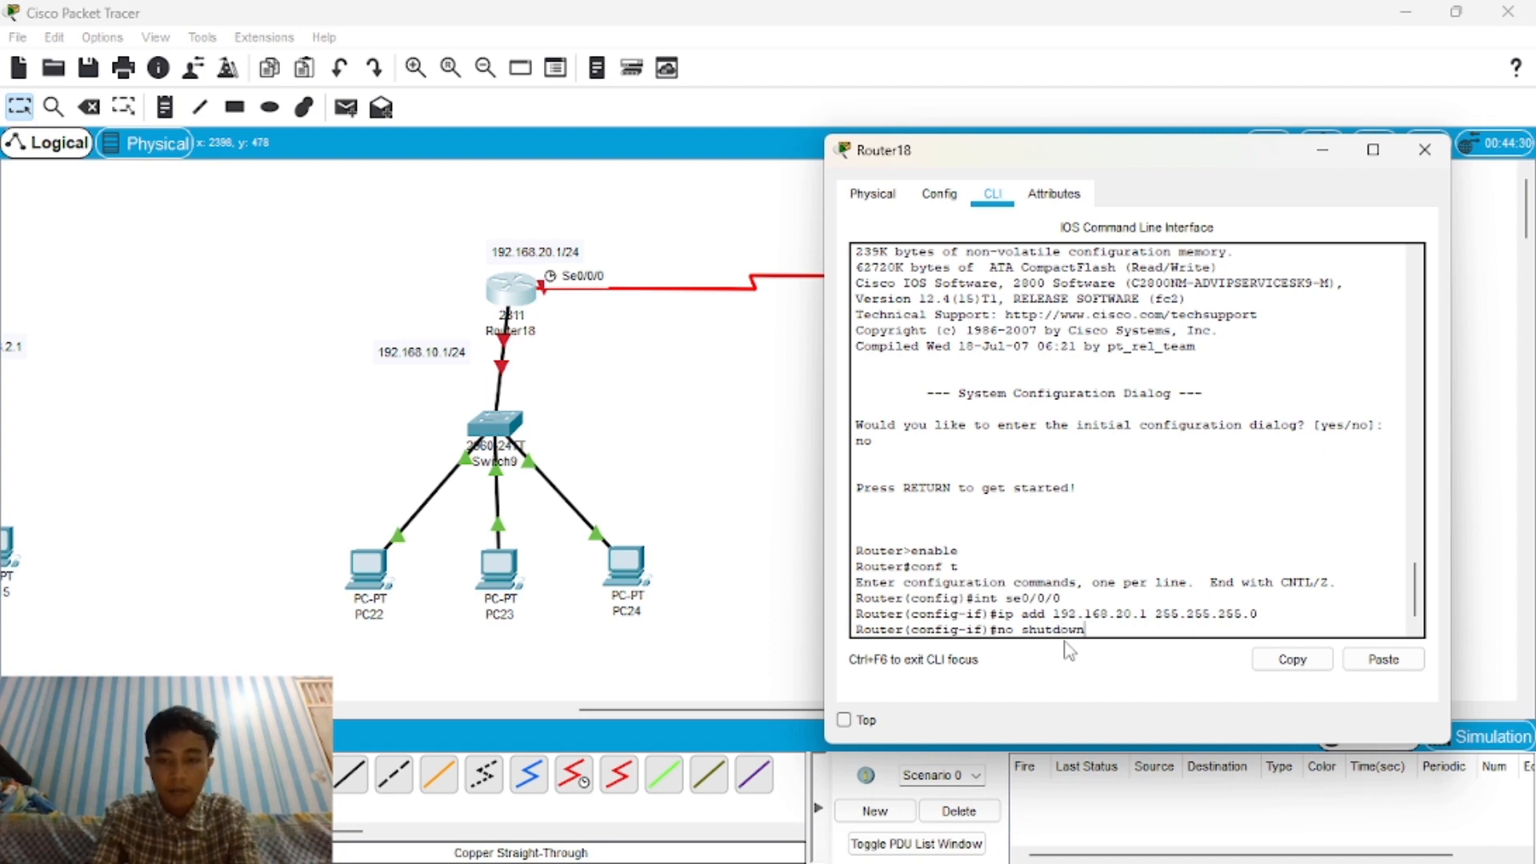
pyautogui.press('Return')
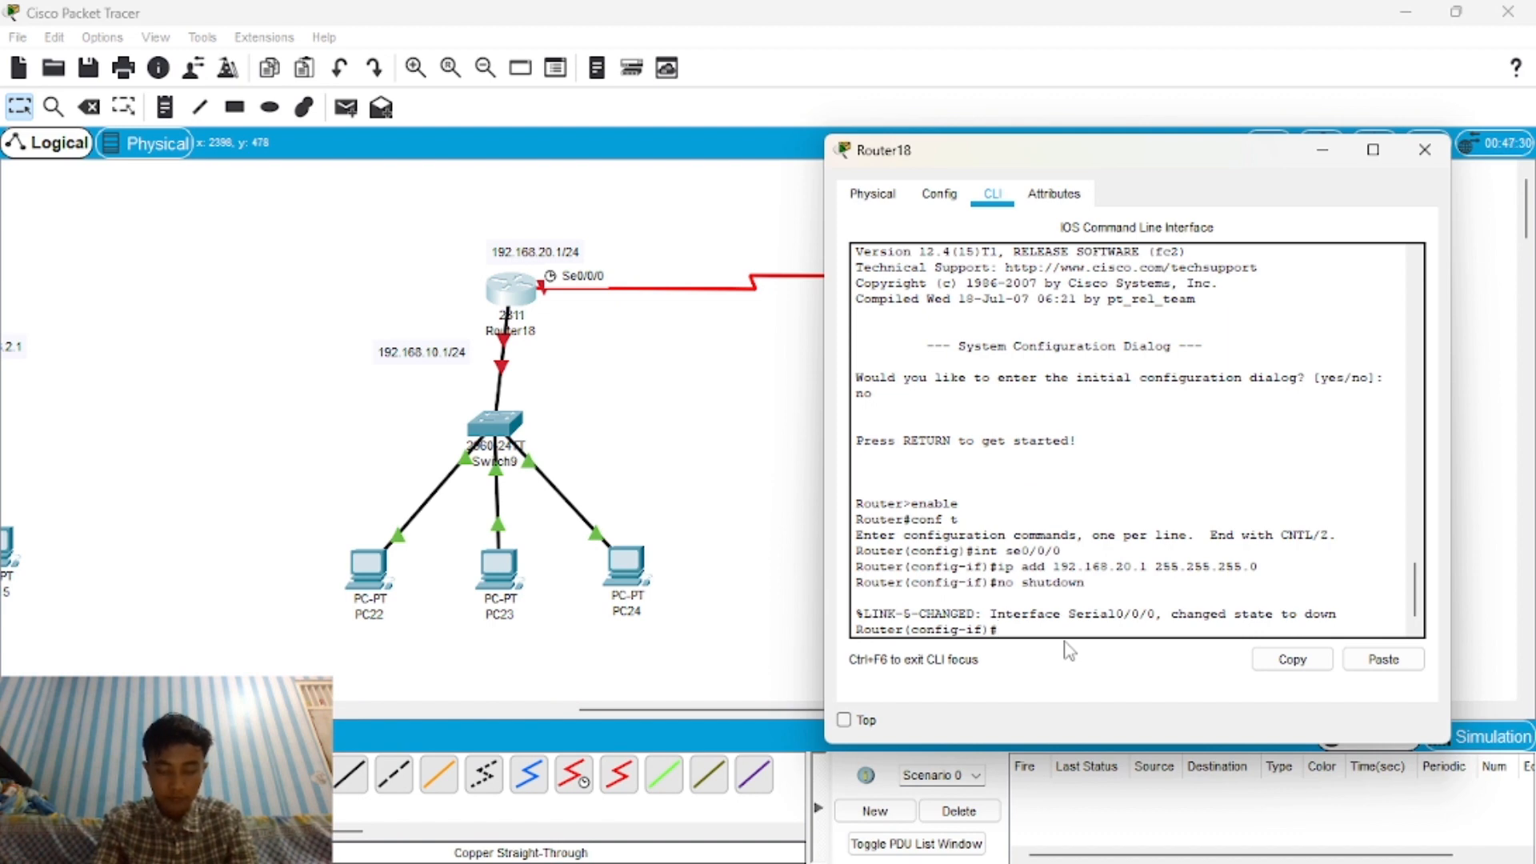
# Switch Router18's command line to the FastEthernet interface configuration with int fa0/0.
pyautogui.write('e')
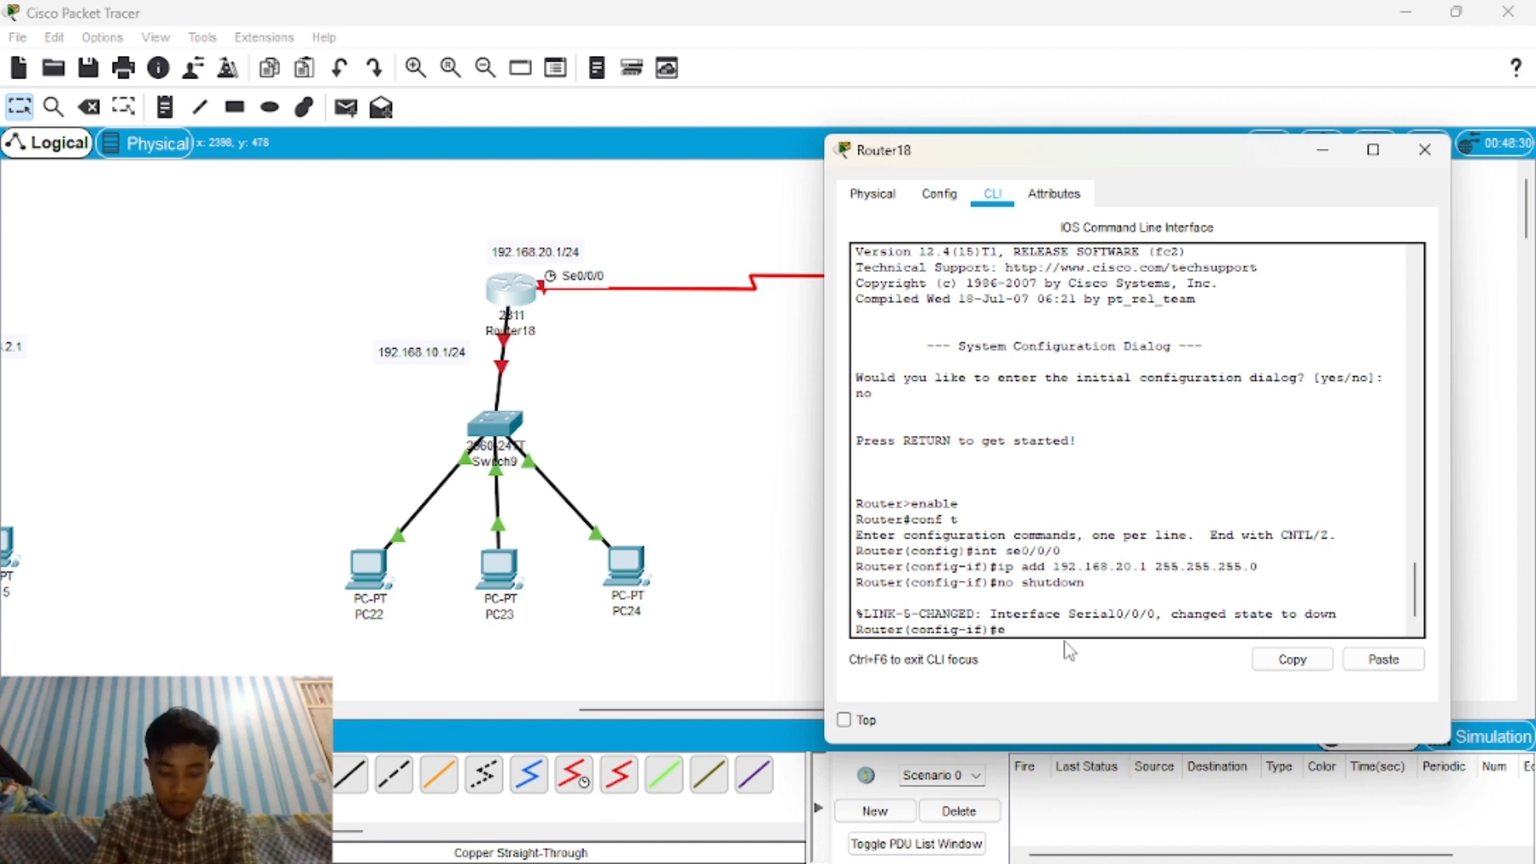
pyautogui.press('BackSpace')
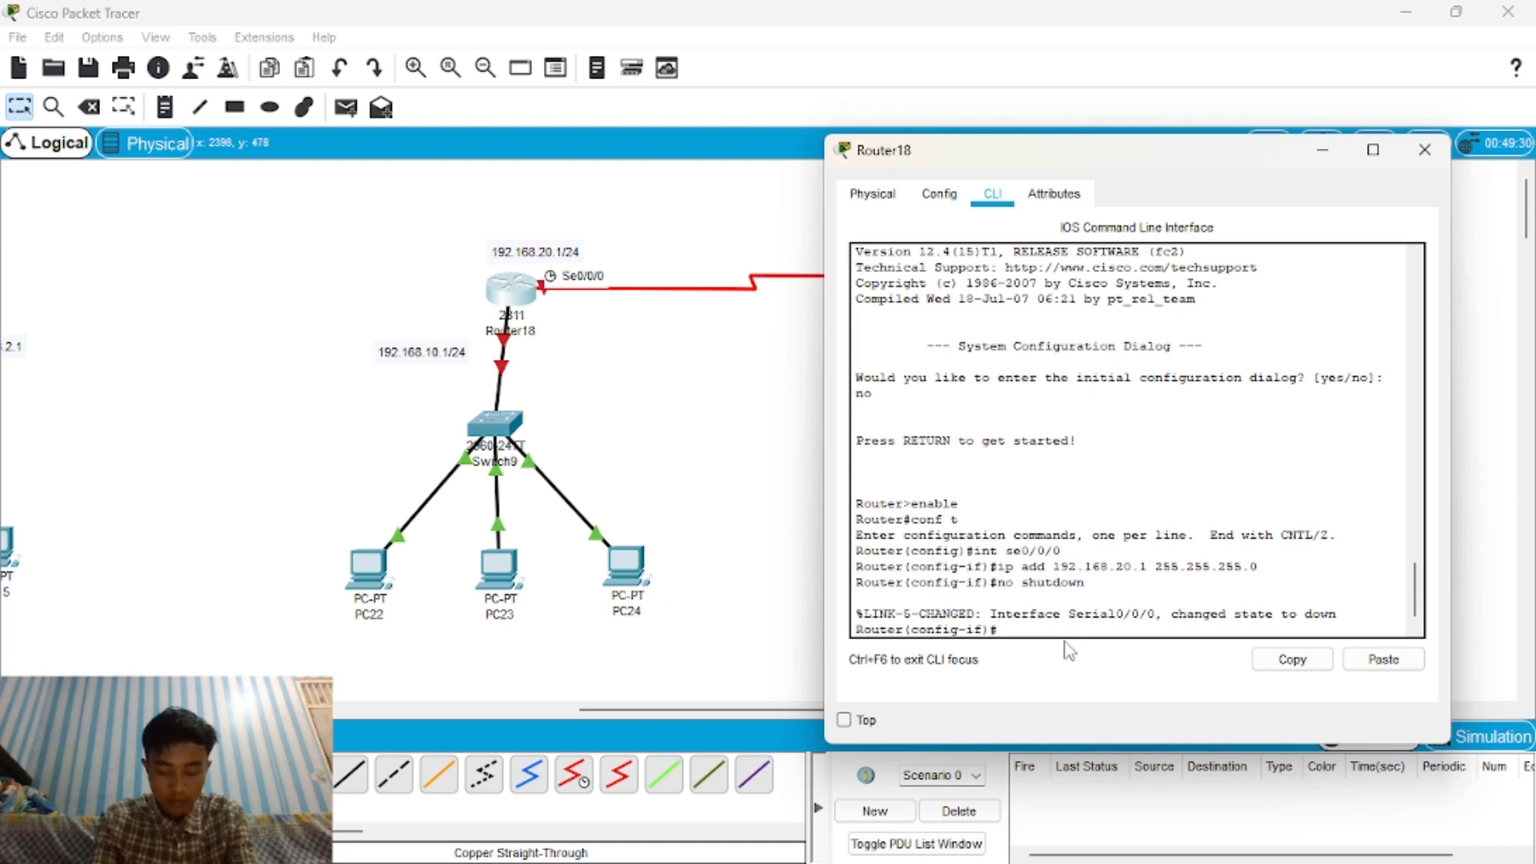
pyautogui.write('int')
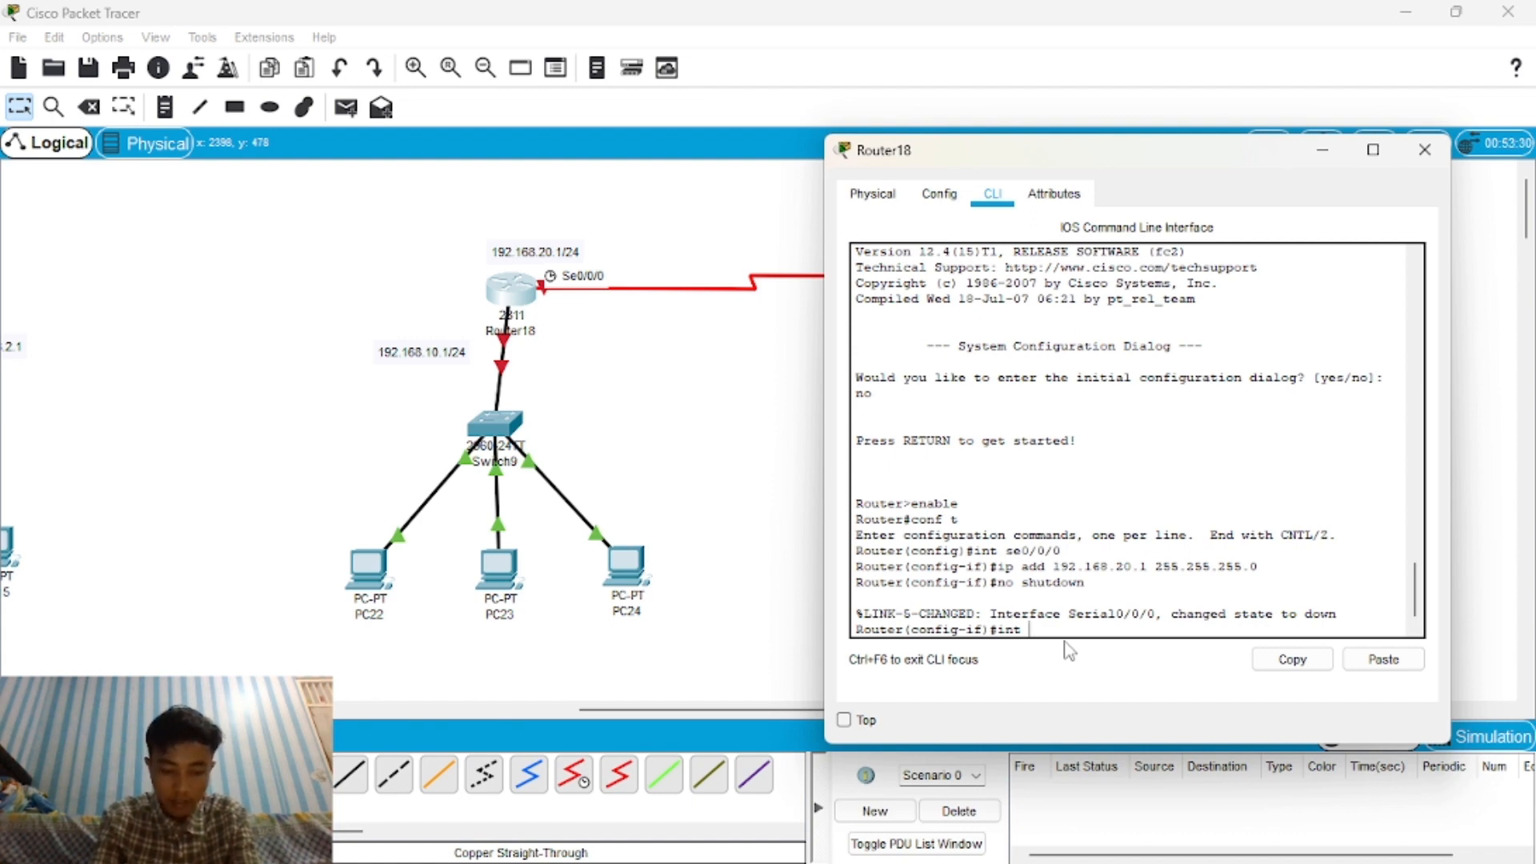
pyautogui.write('fa')
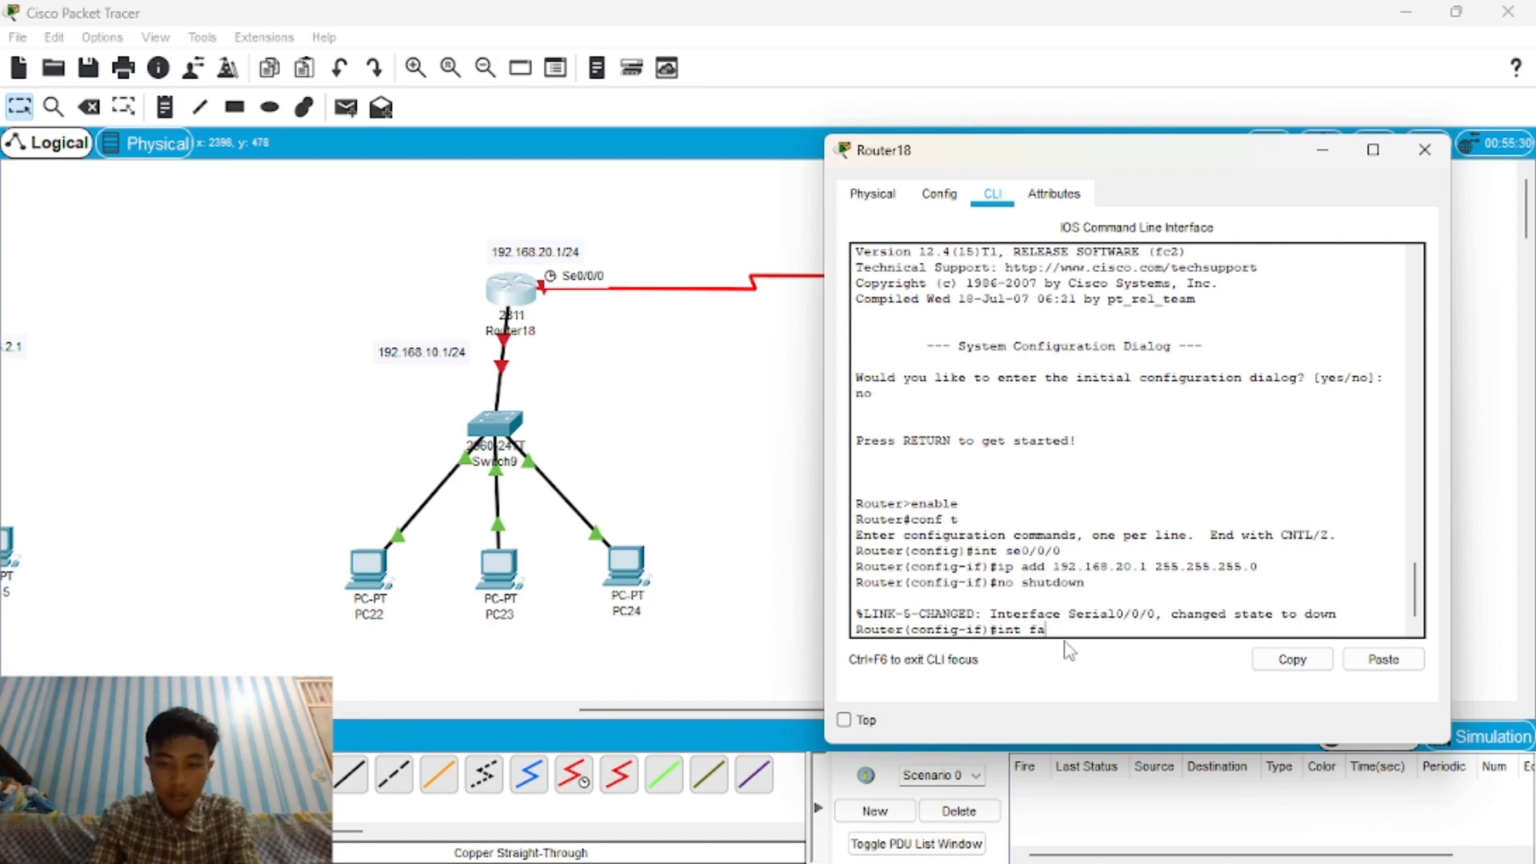
pyautogui.write('0/0')
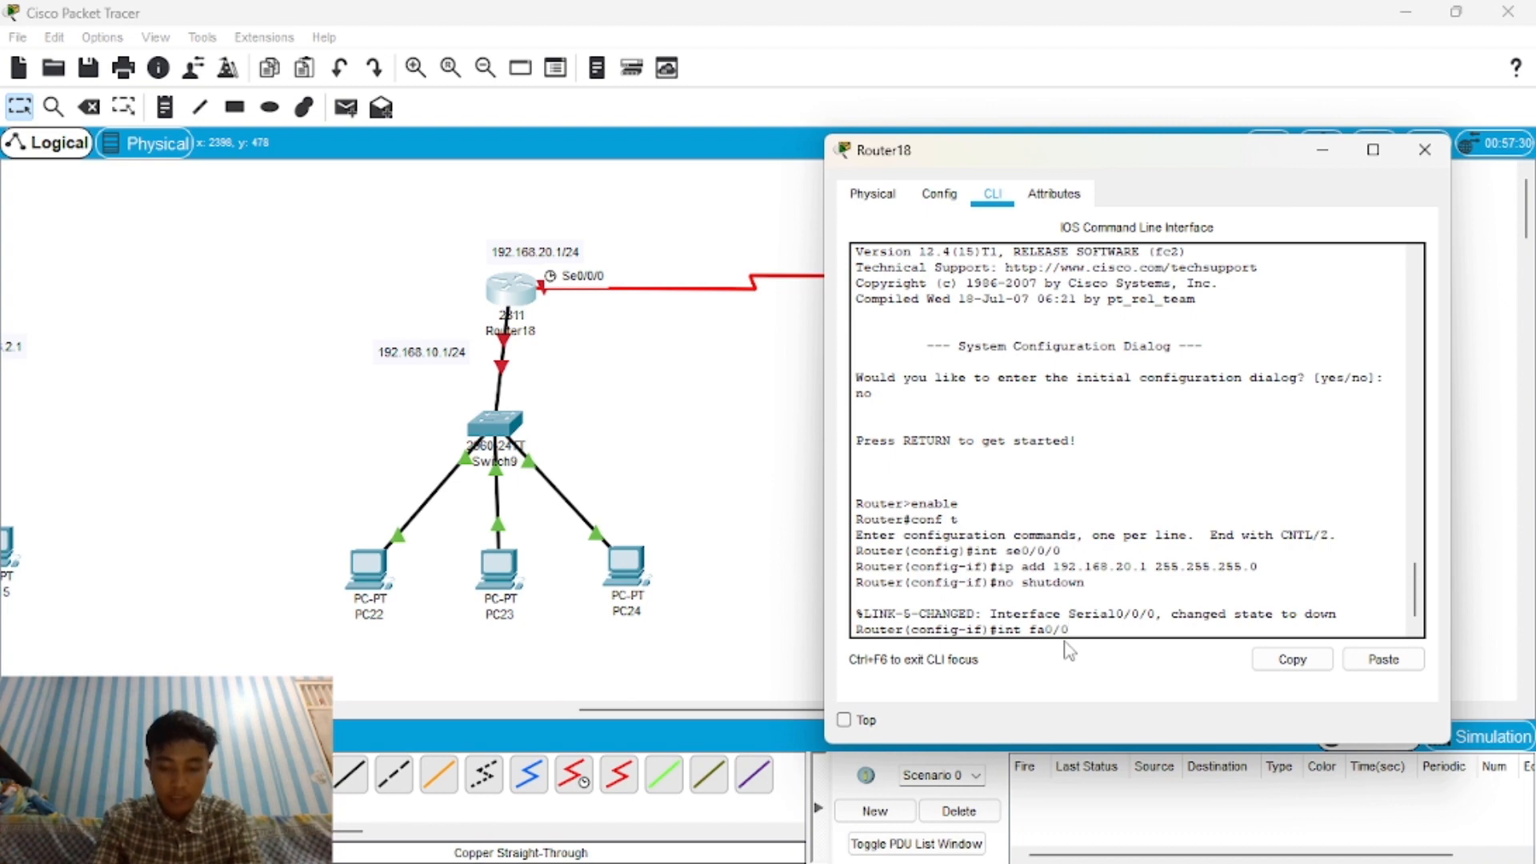
pyautogui.press('Return')
# Assign 192.168.10.1 with mask 255.255.255.0 to Router18's fa0/0 interface and enable it with no shutdown.
pyautogui.write('ip ad')
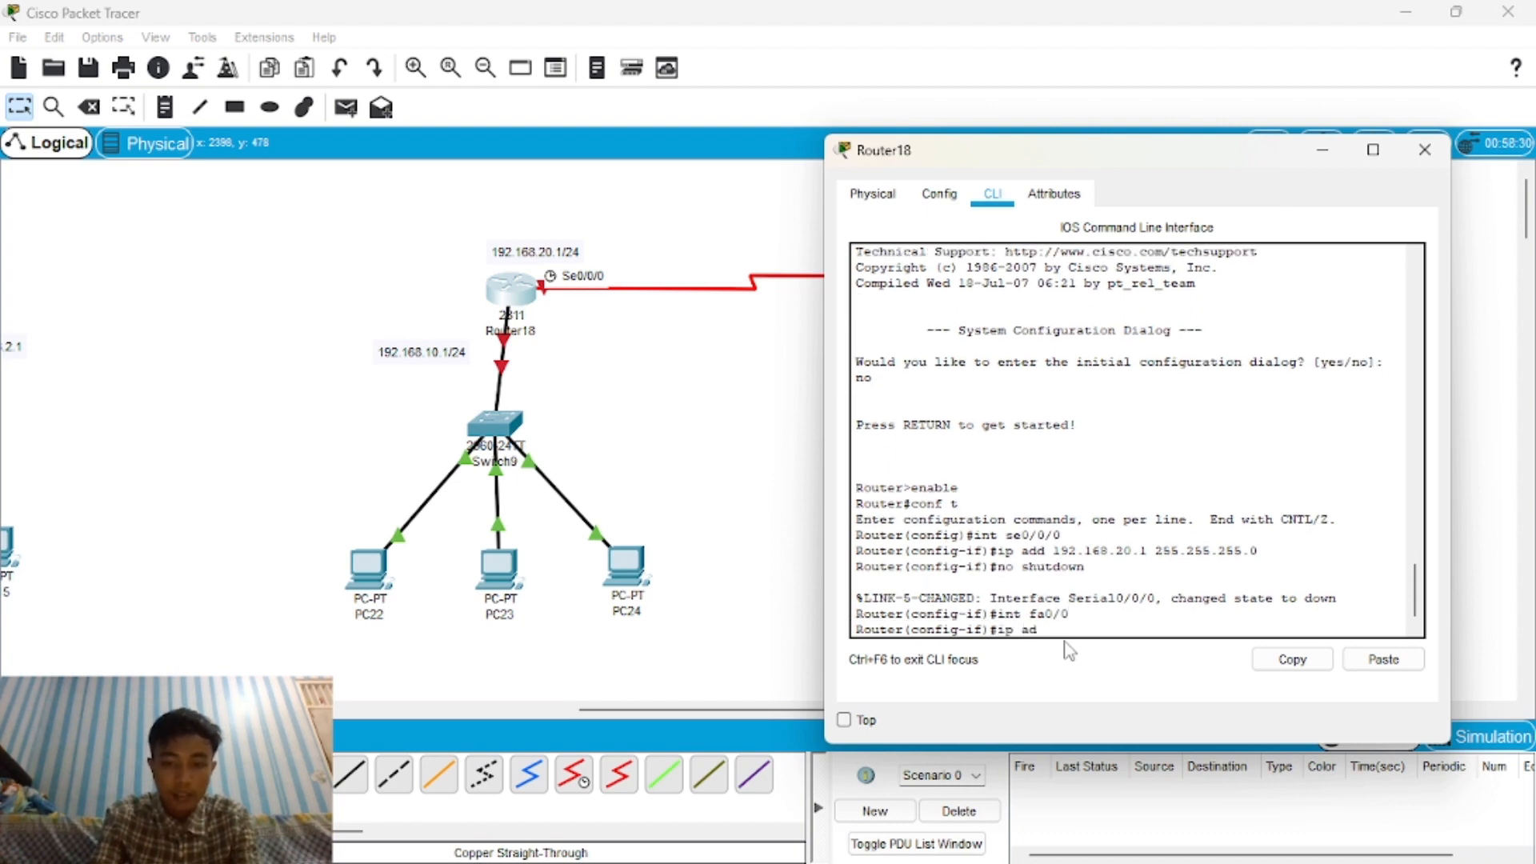
pyautogui.write('d')
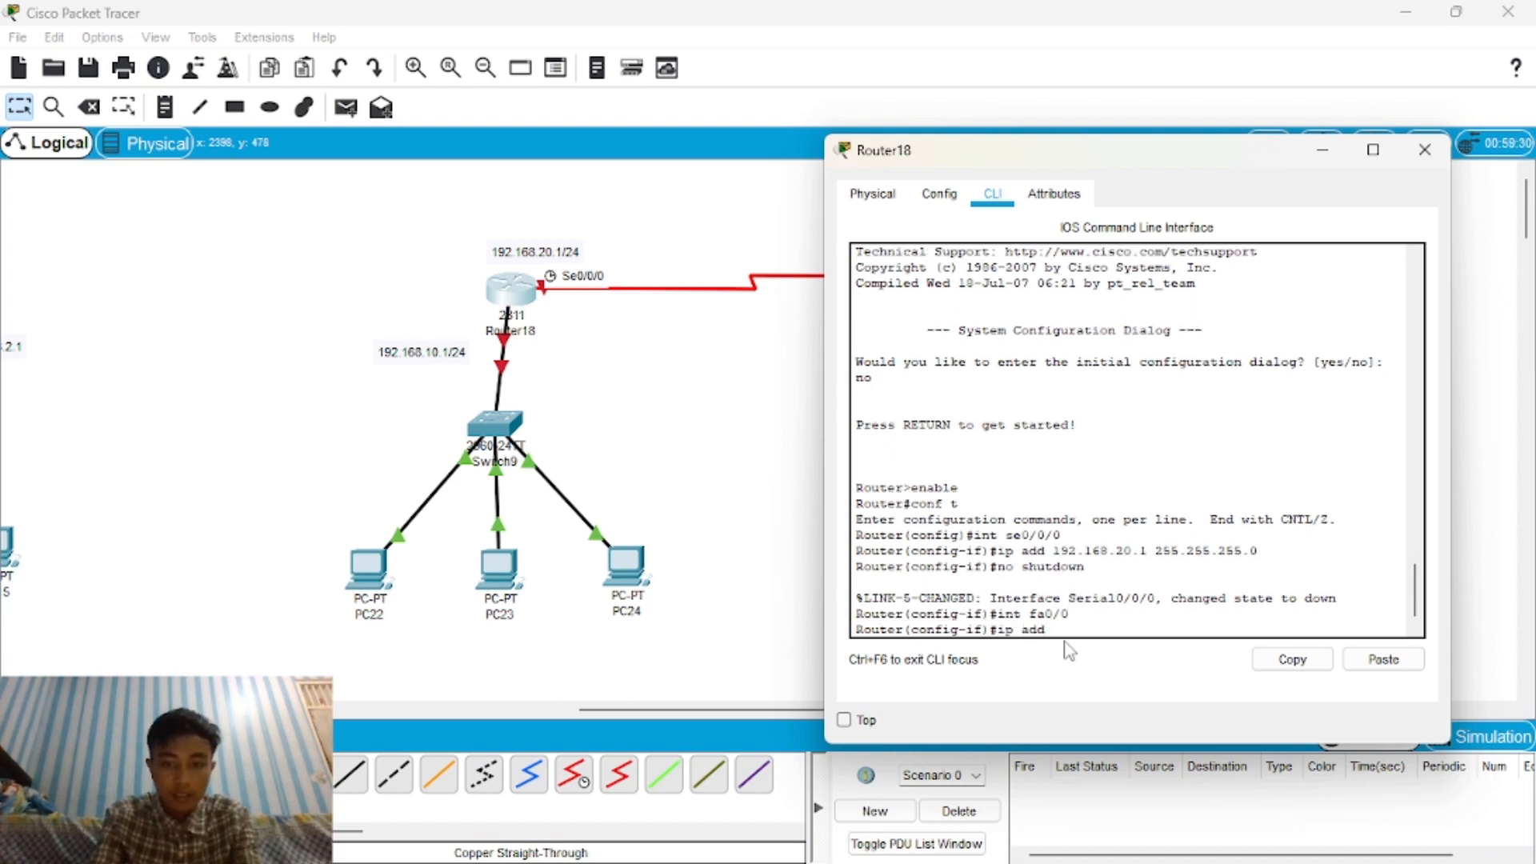
pyautogui.write(' 192.168')
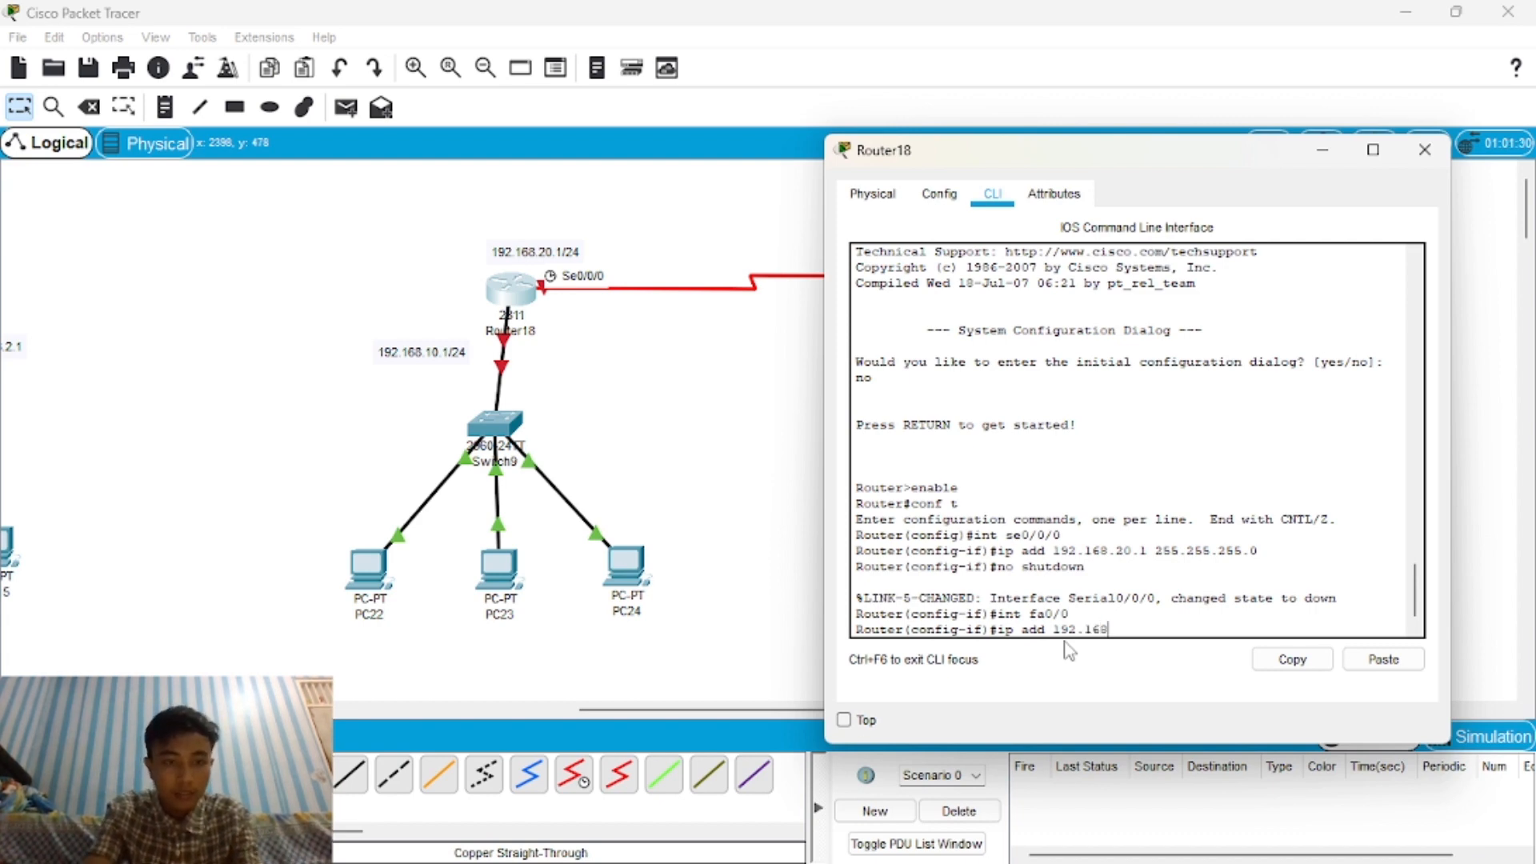
pyautogui.write('.10.')
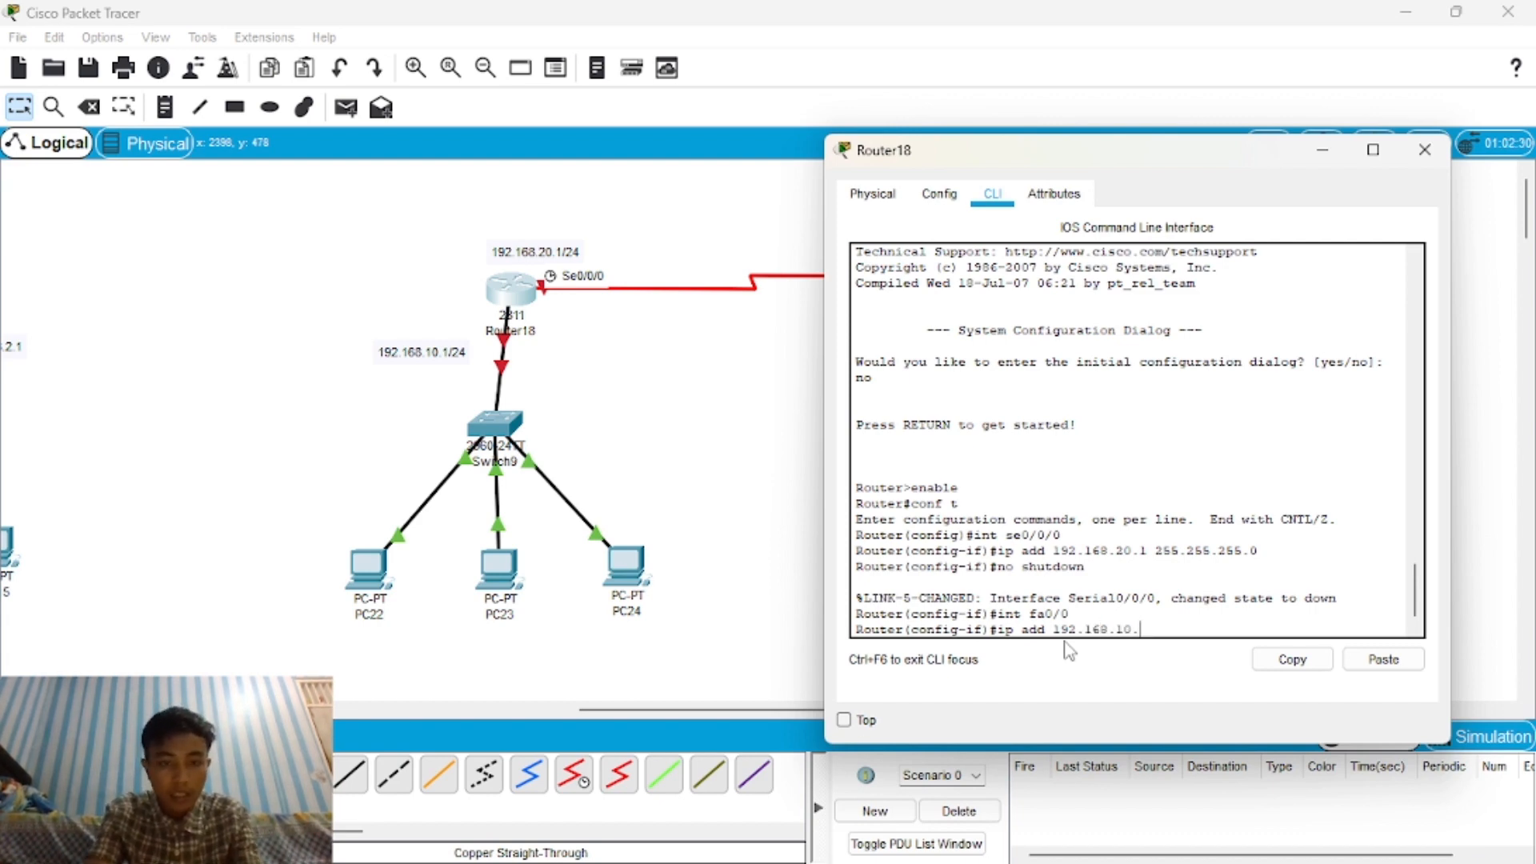
pyautogui.write('1')
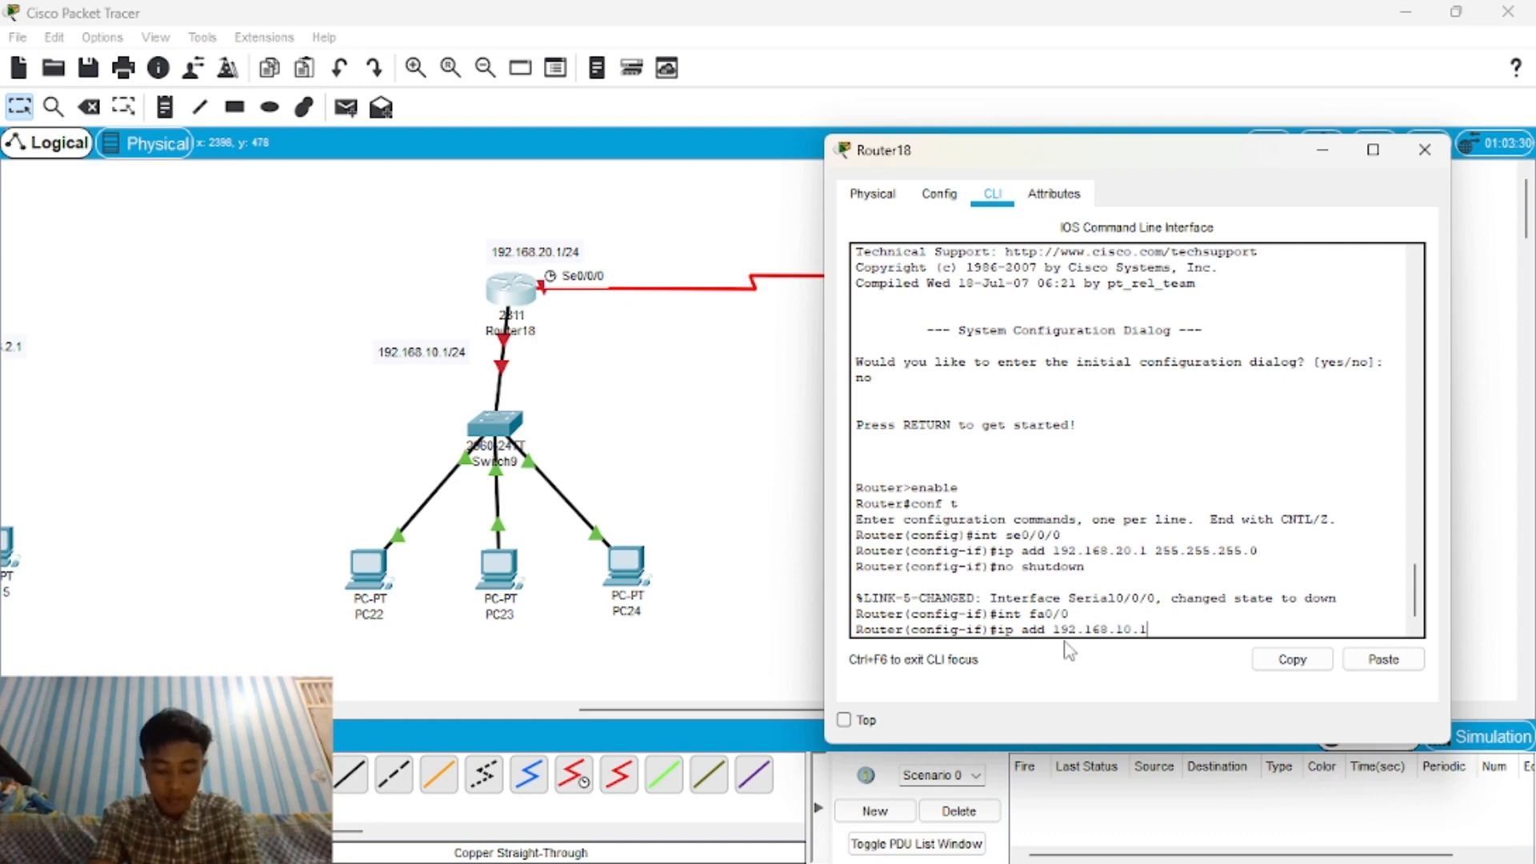
pyautogui.write(' 2')
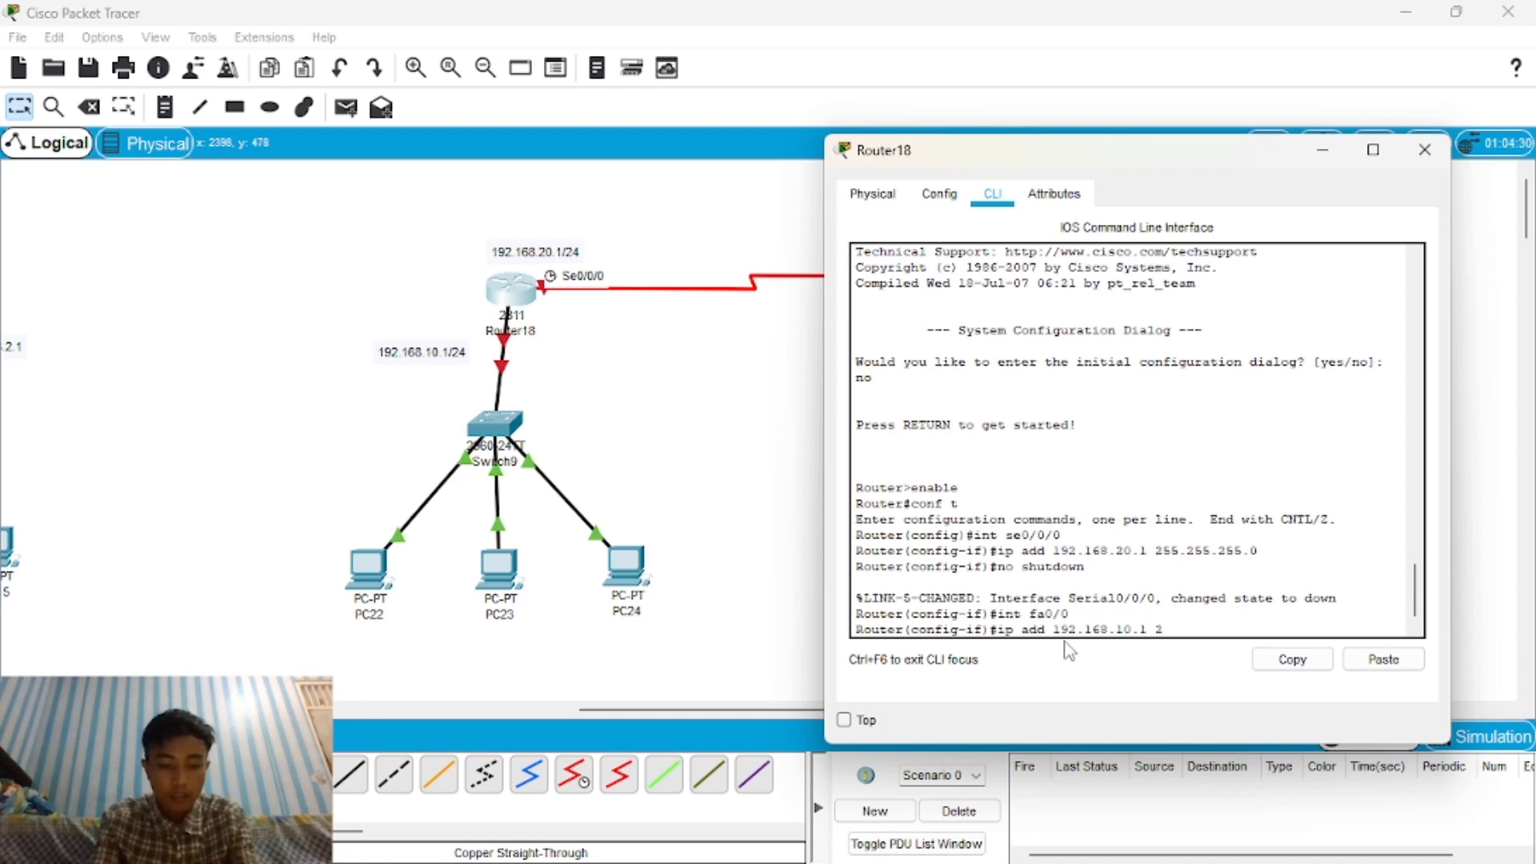
pyautogui.write('55.255')
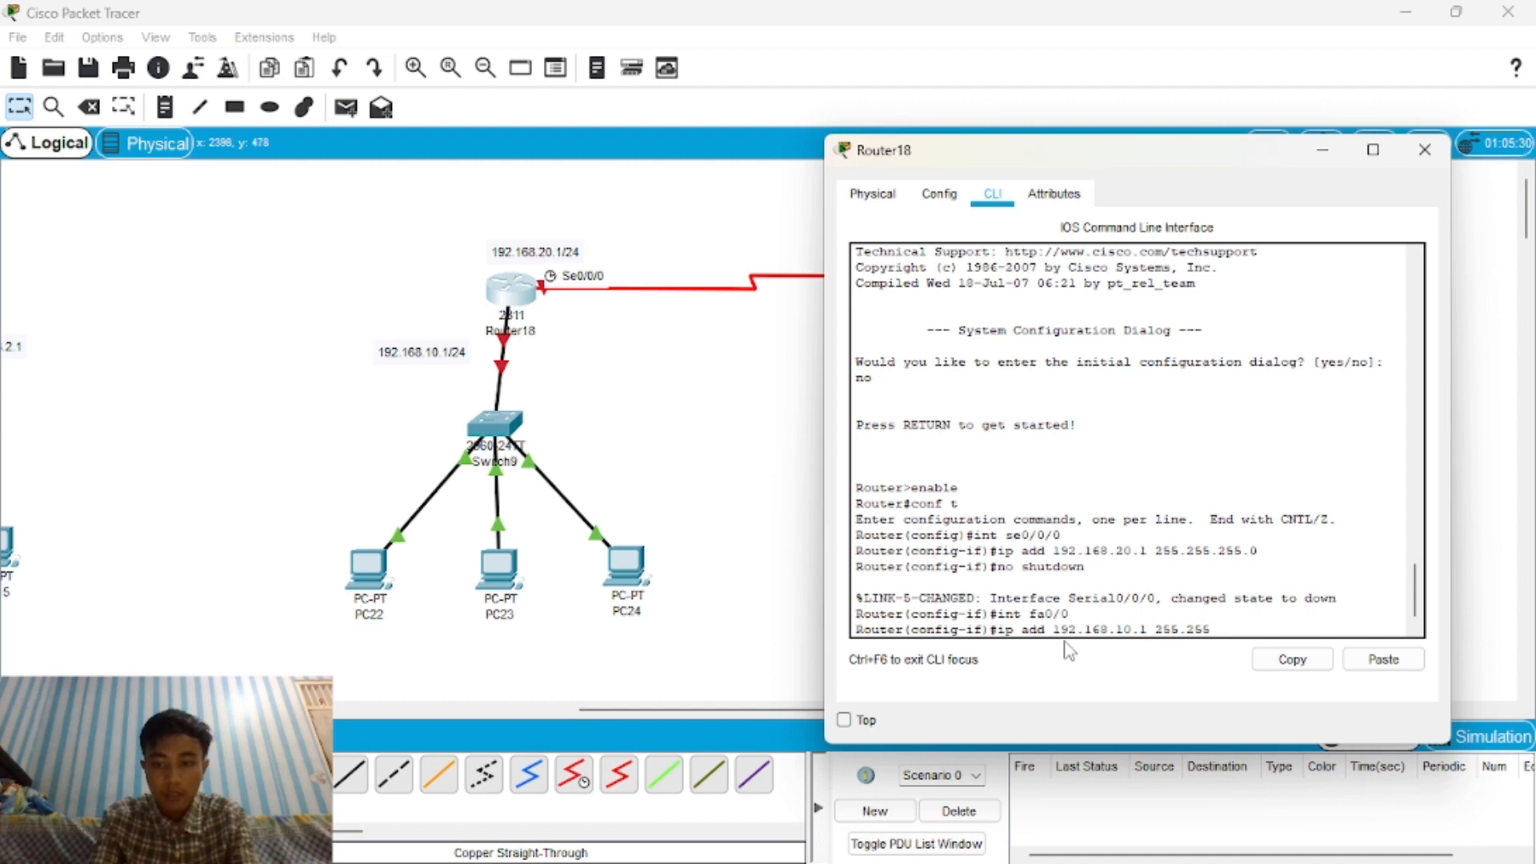
pyautogui.write('.255.')
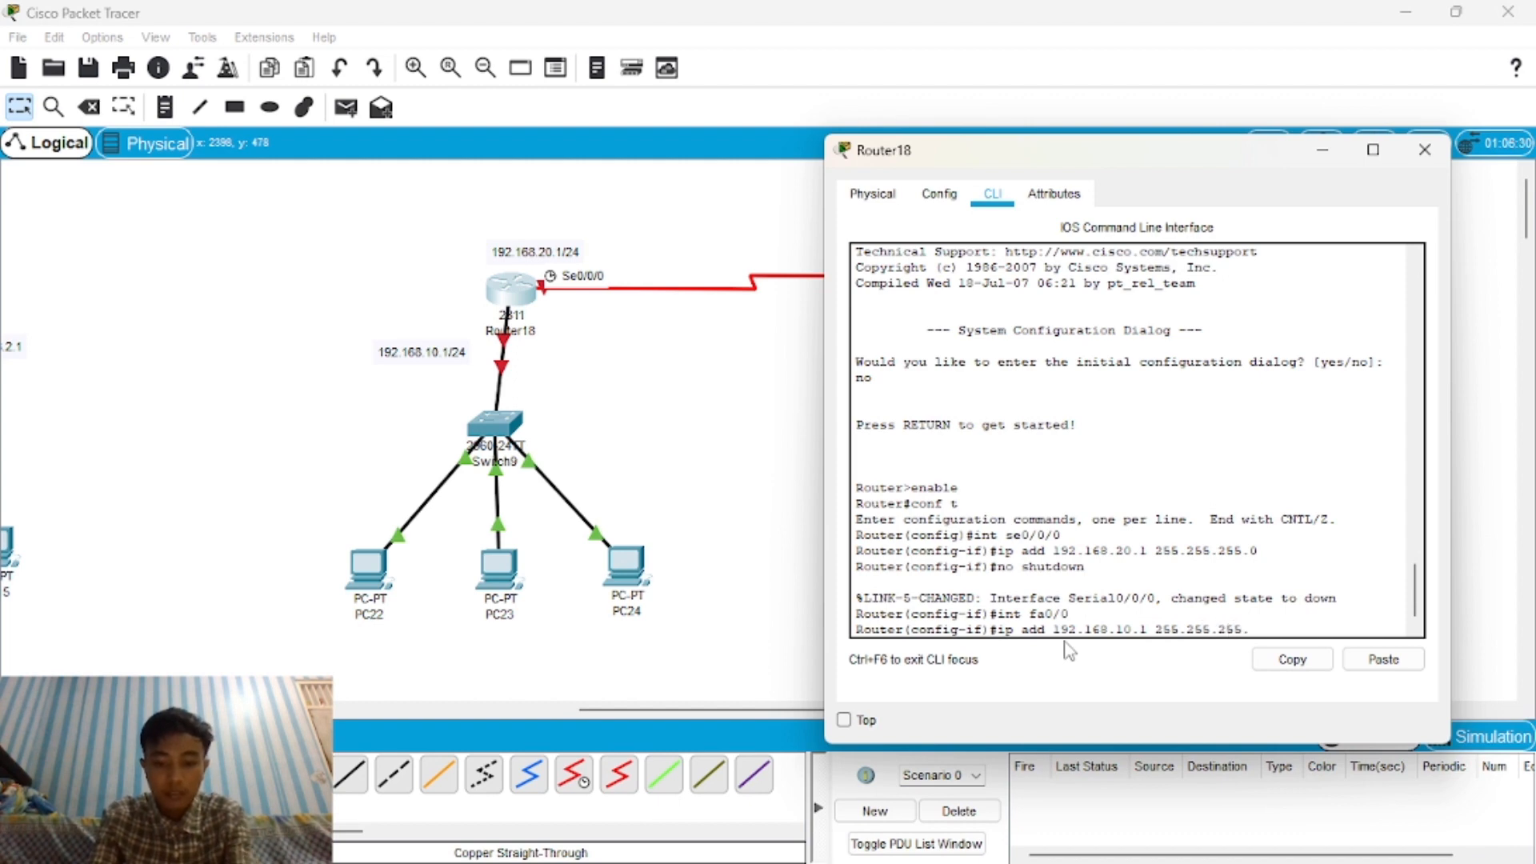
pyautogui.write('0')
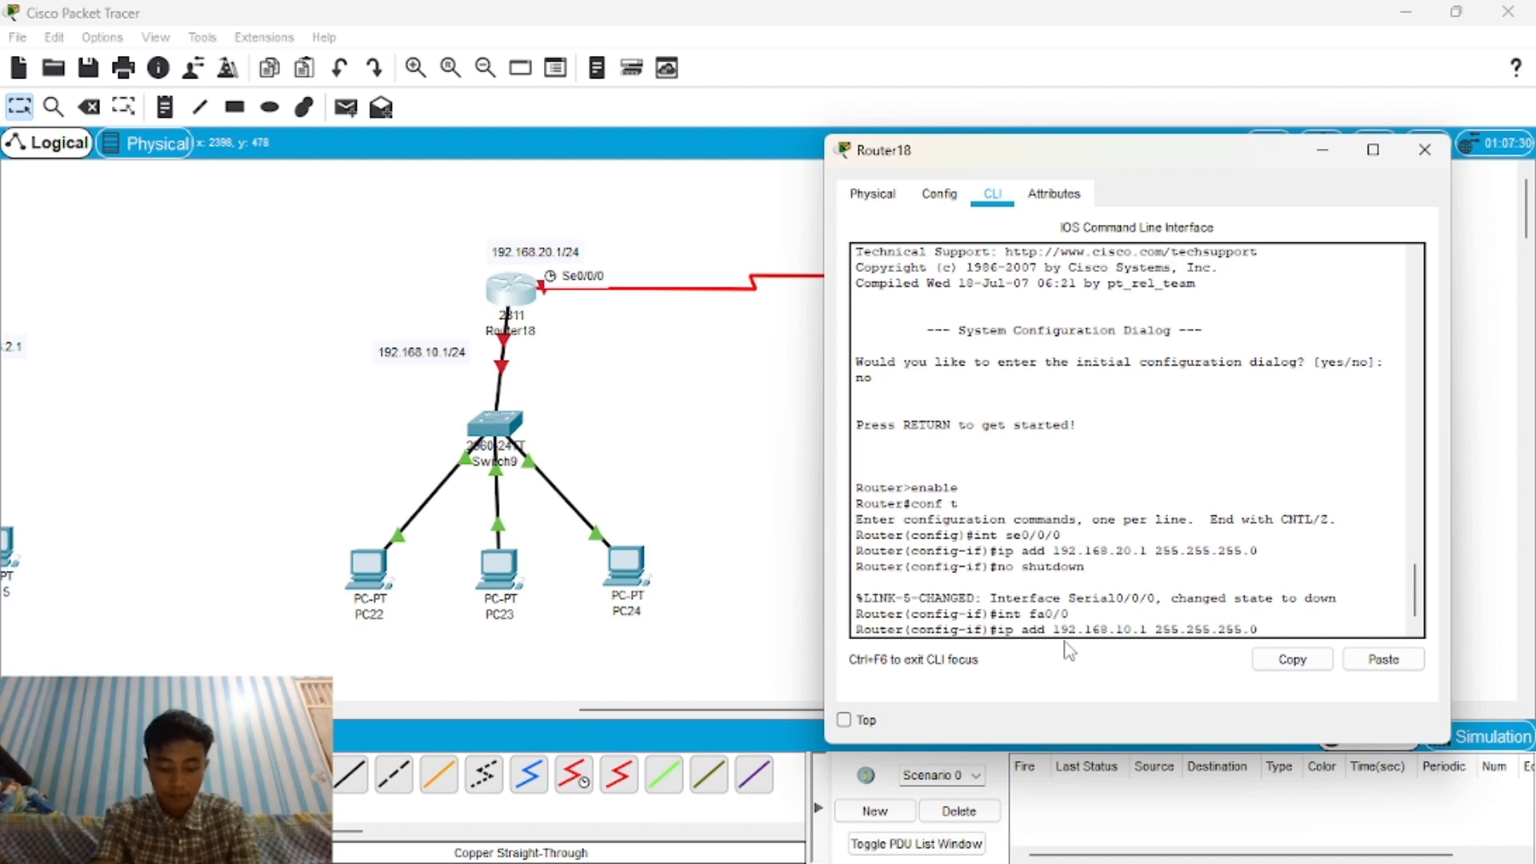
pyautogui.press('Return')
pyautogui.write('no ')
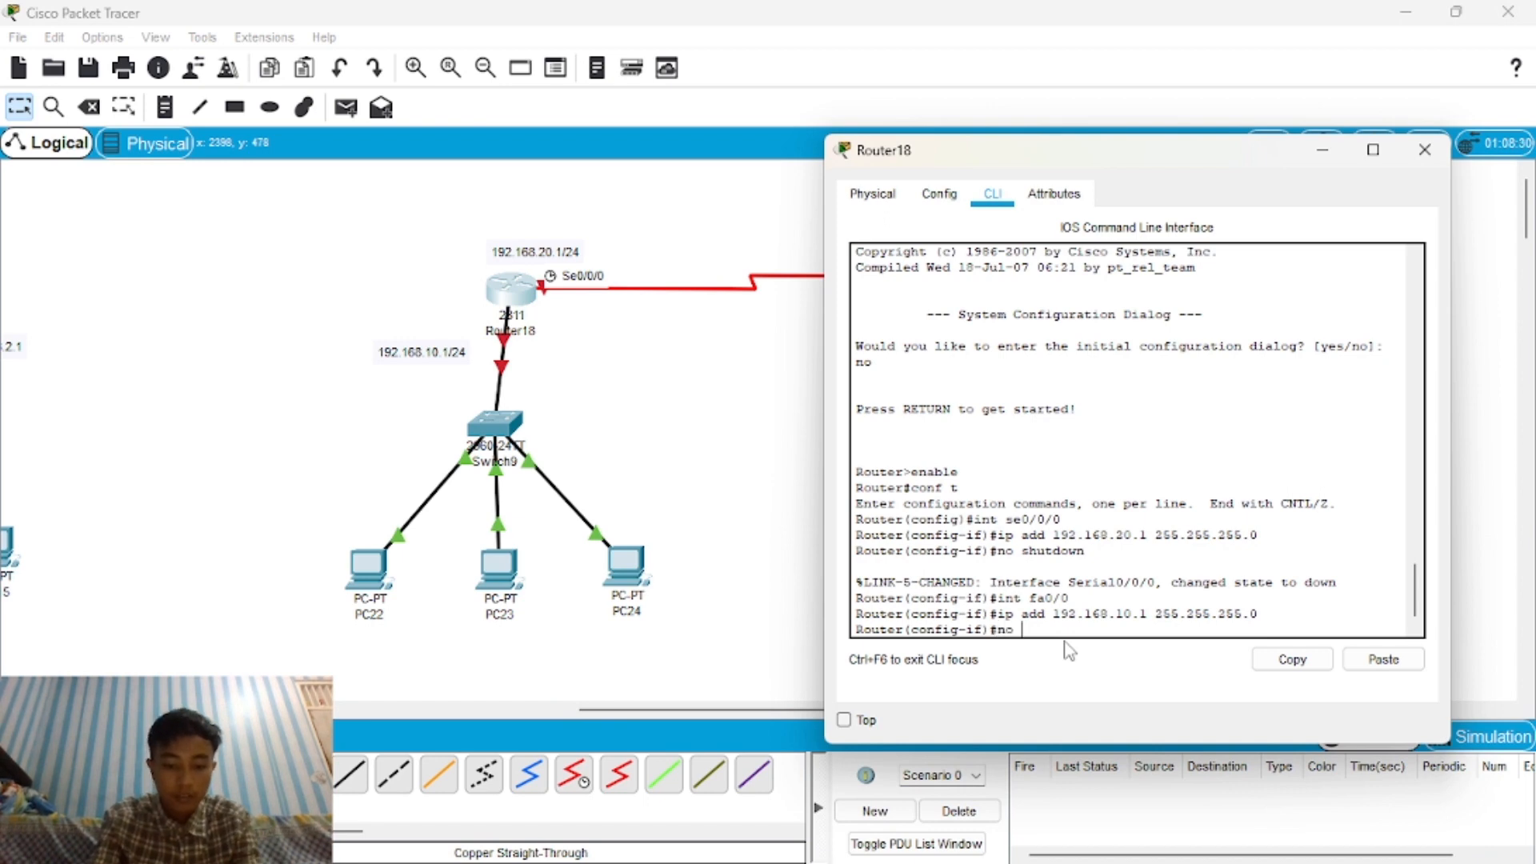
pyautogui.write('shutdown')
pyautogui.press('Return')
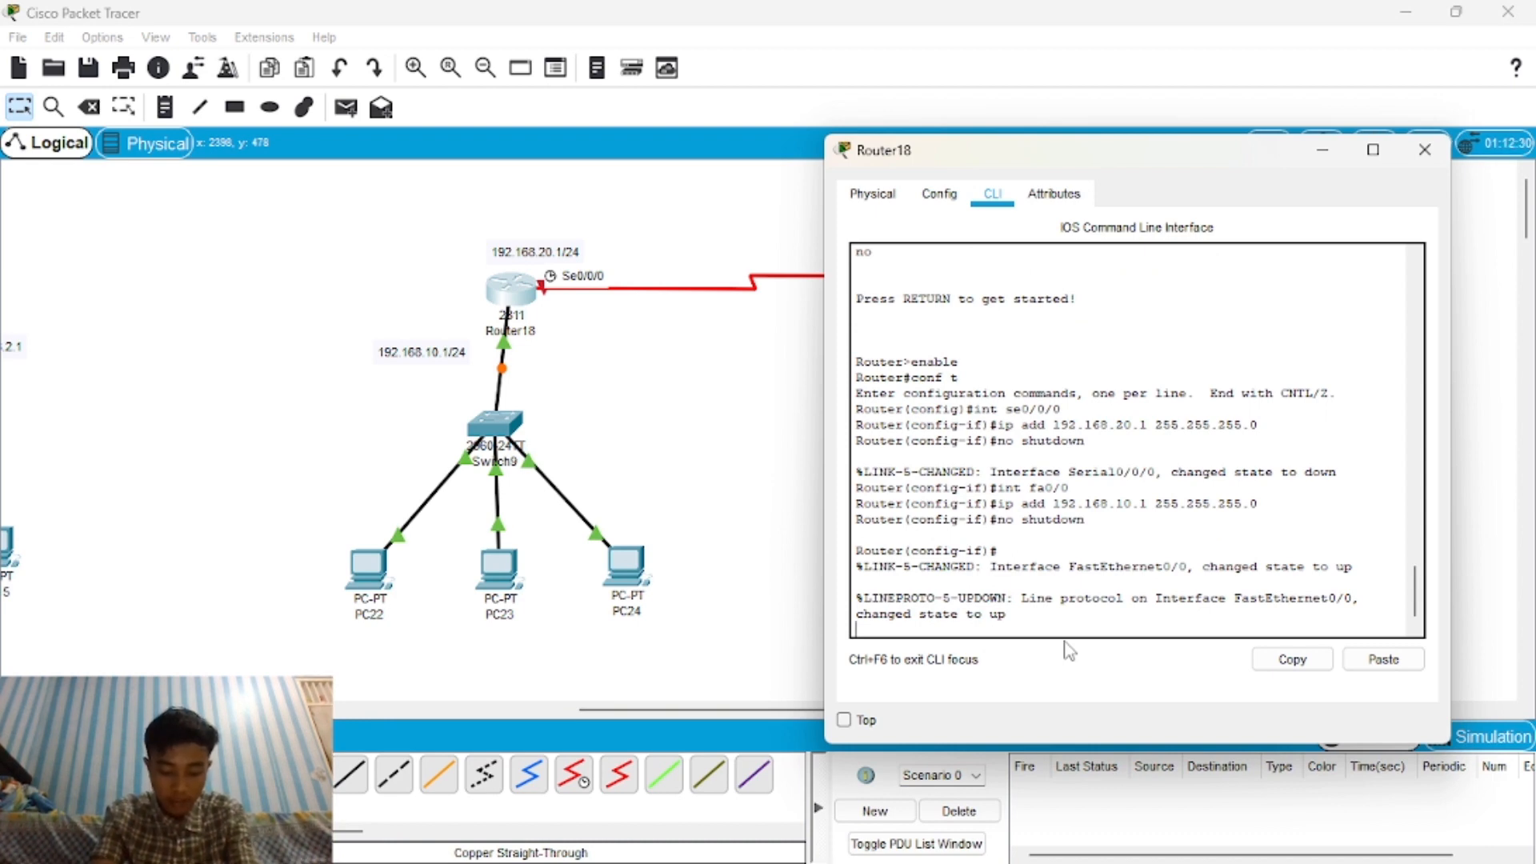
# Exit interface configuration on Router18 and add a default route with ip route 0.0.0.0 0.0.0.0 192.168.20.2.
pyautogui.press('Return')
pyautogui.write('ex')
pyautogui.press('Return')
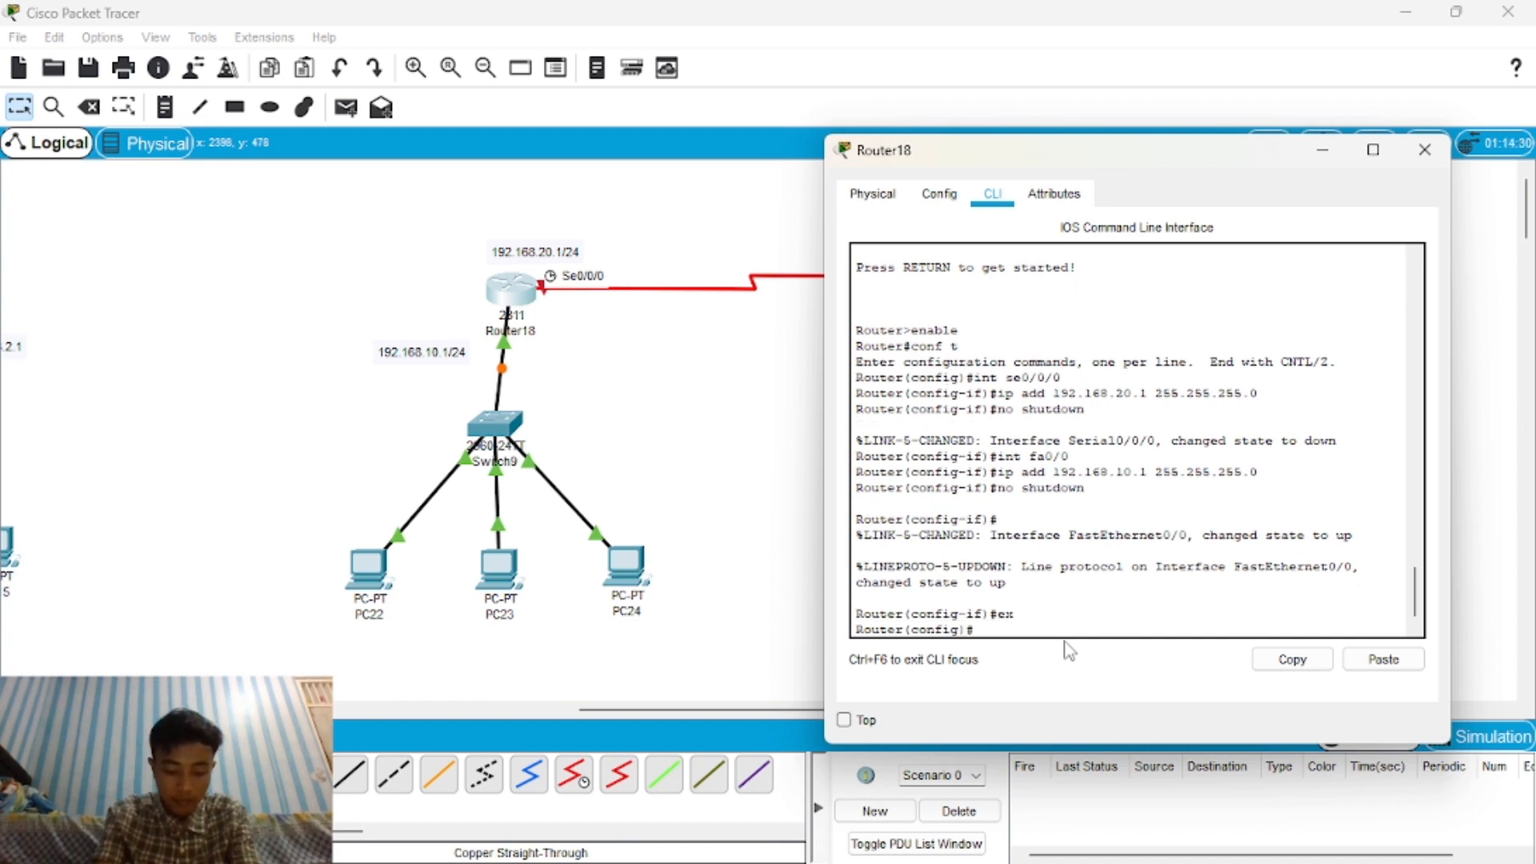
pyautogui.write('ip rout')
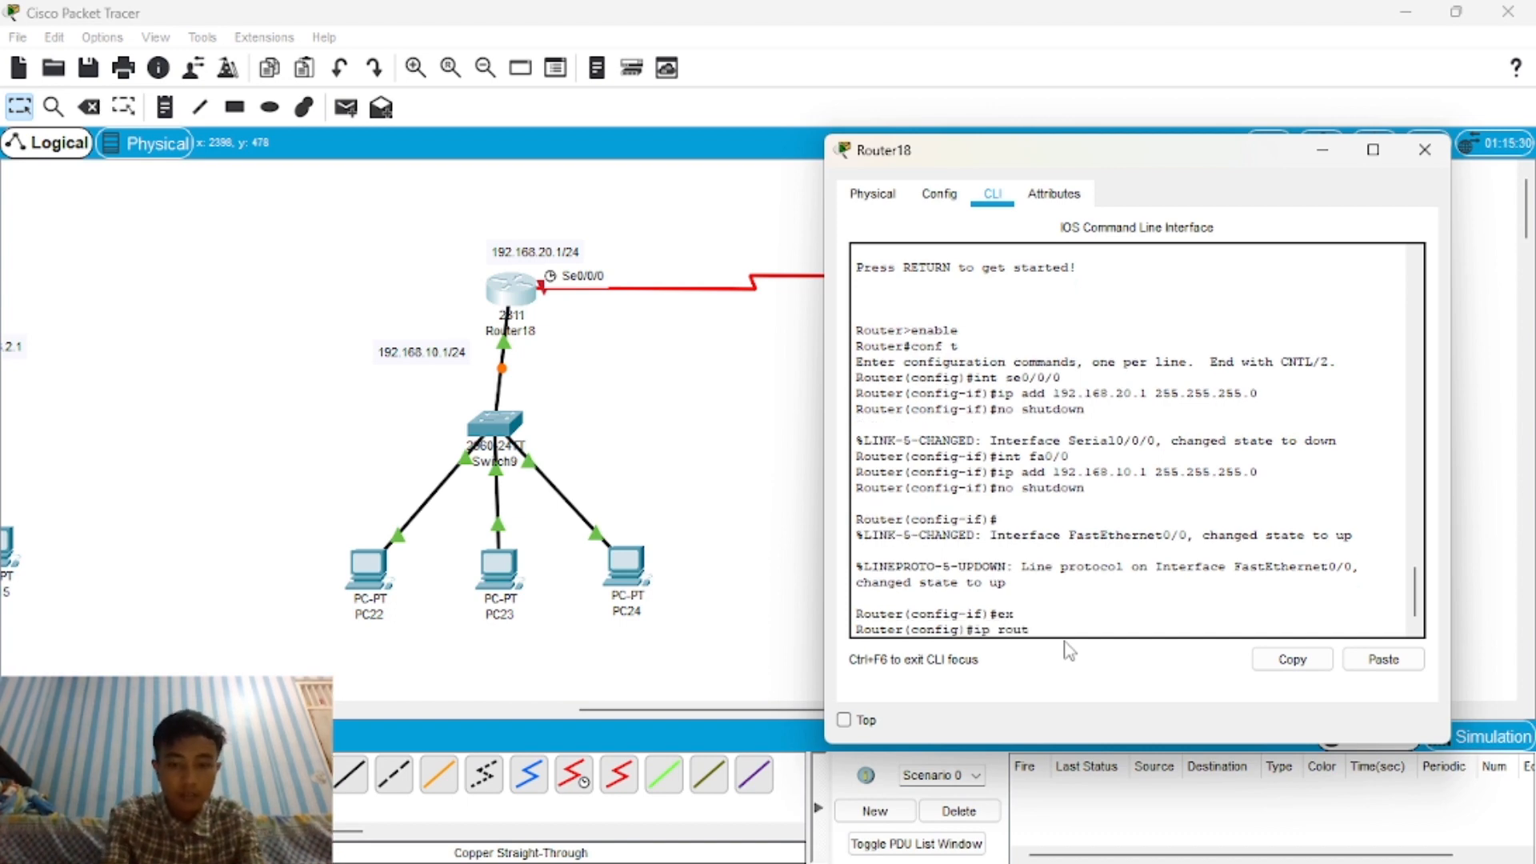
pyautogui.write('e')
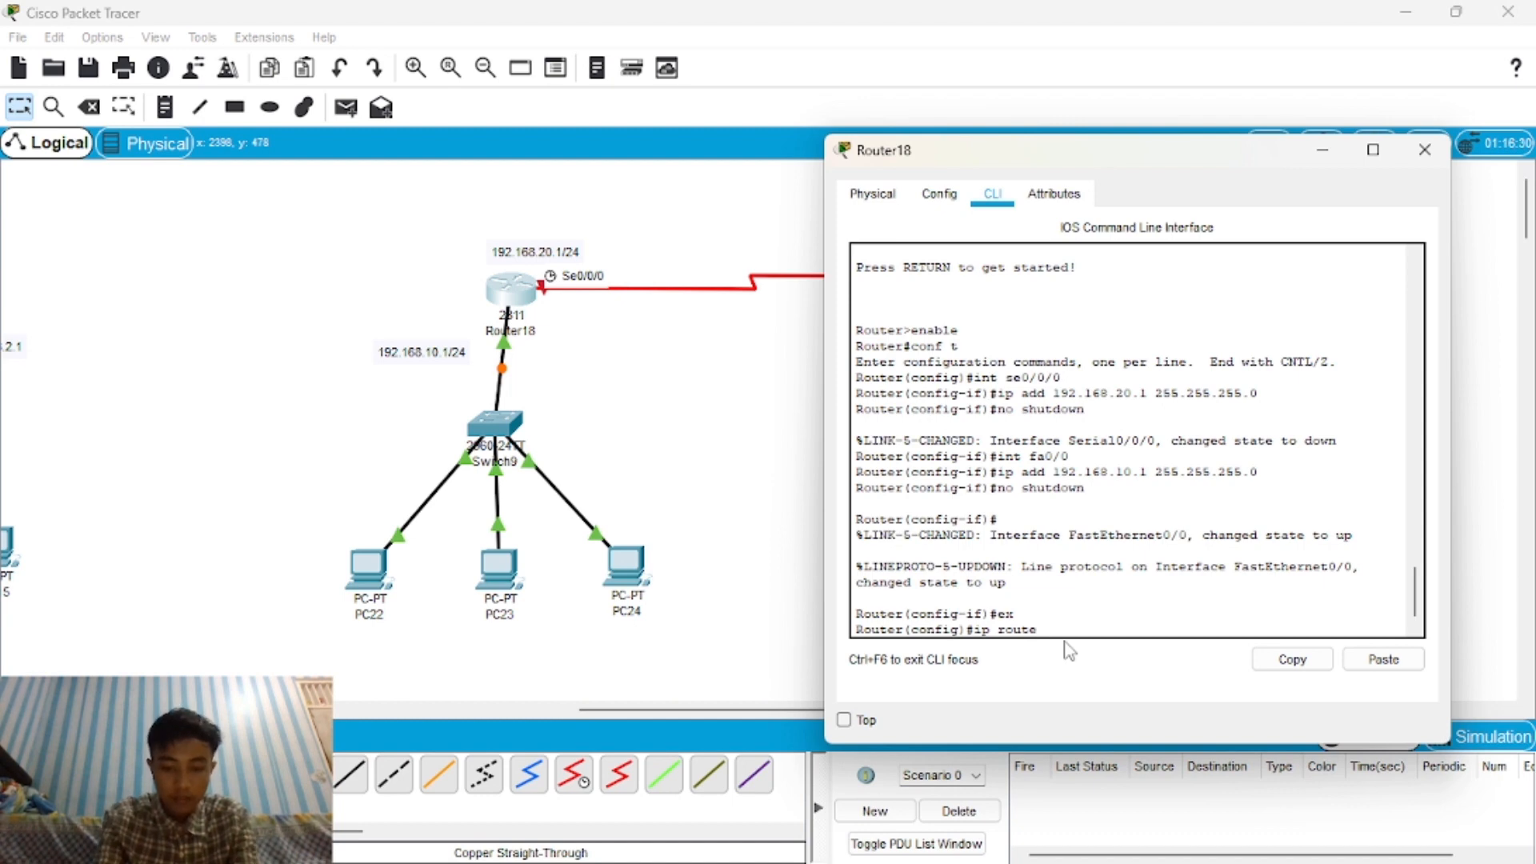
pyautogui.write(' 0.0.0.0 ')
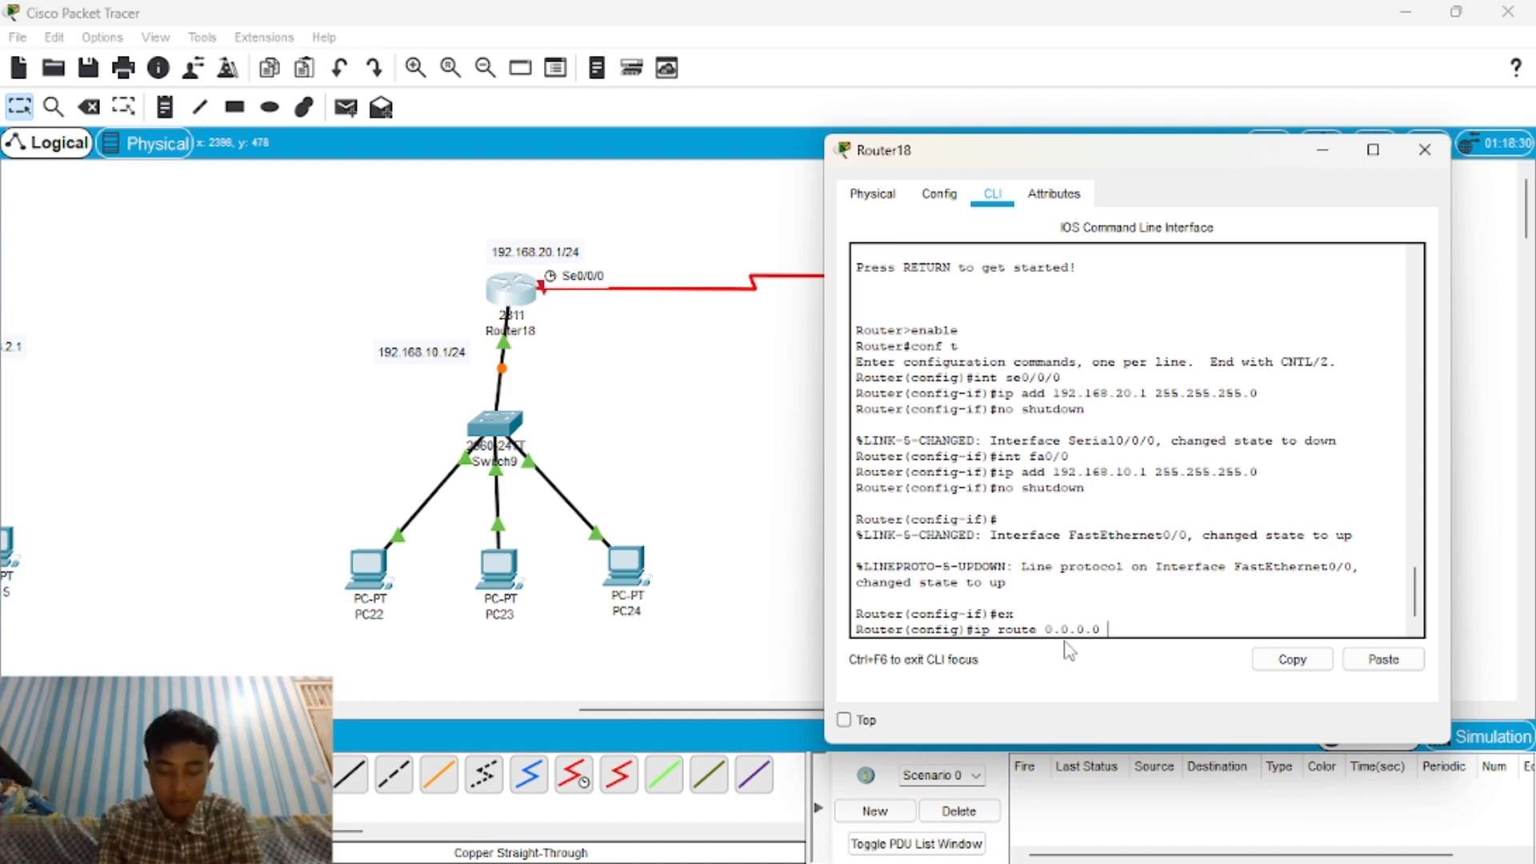
pyautogui.write('0.0.0.')
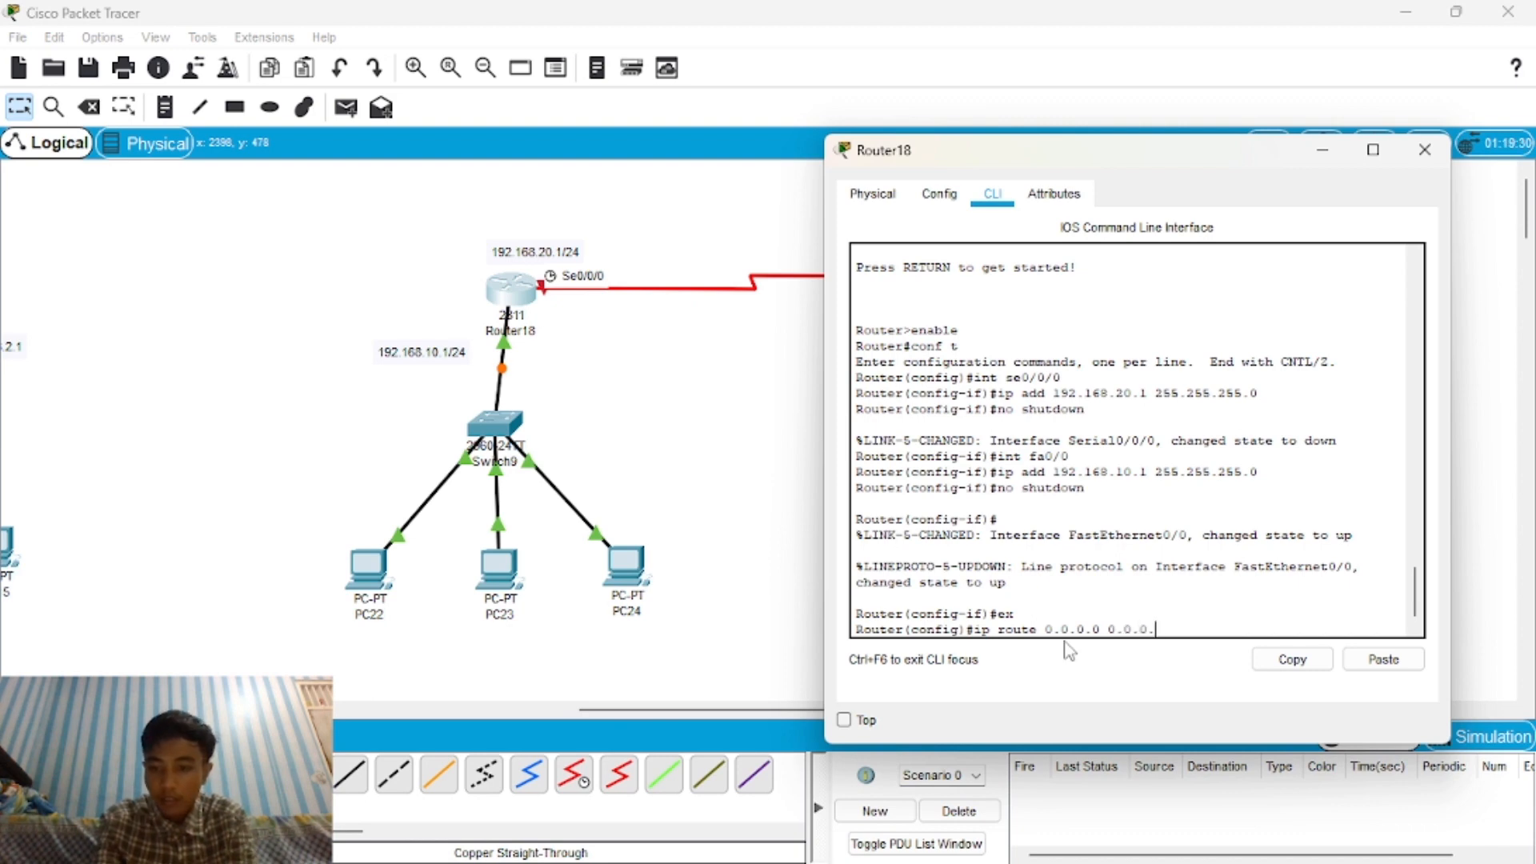
pyautogui.write('0')
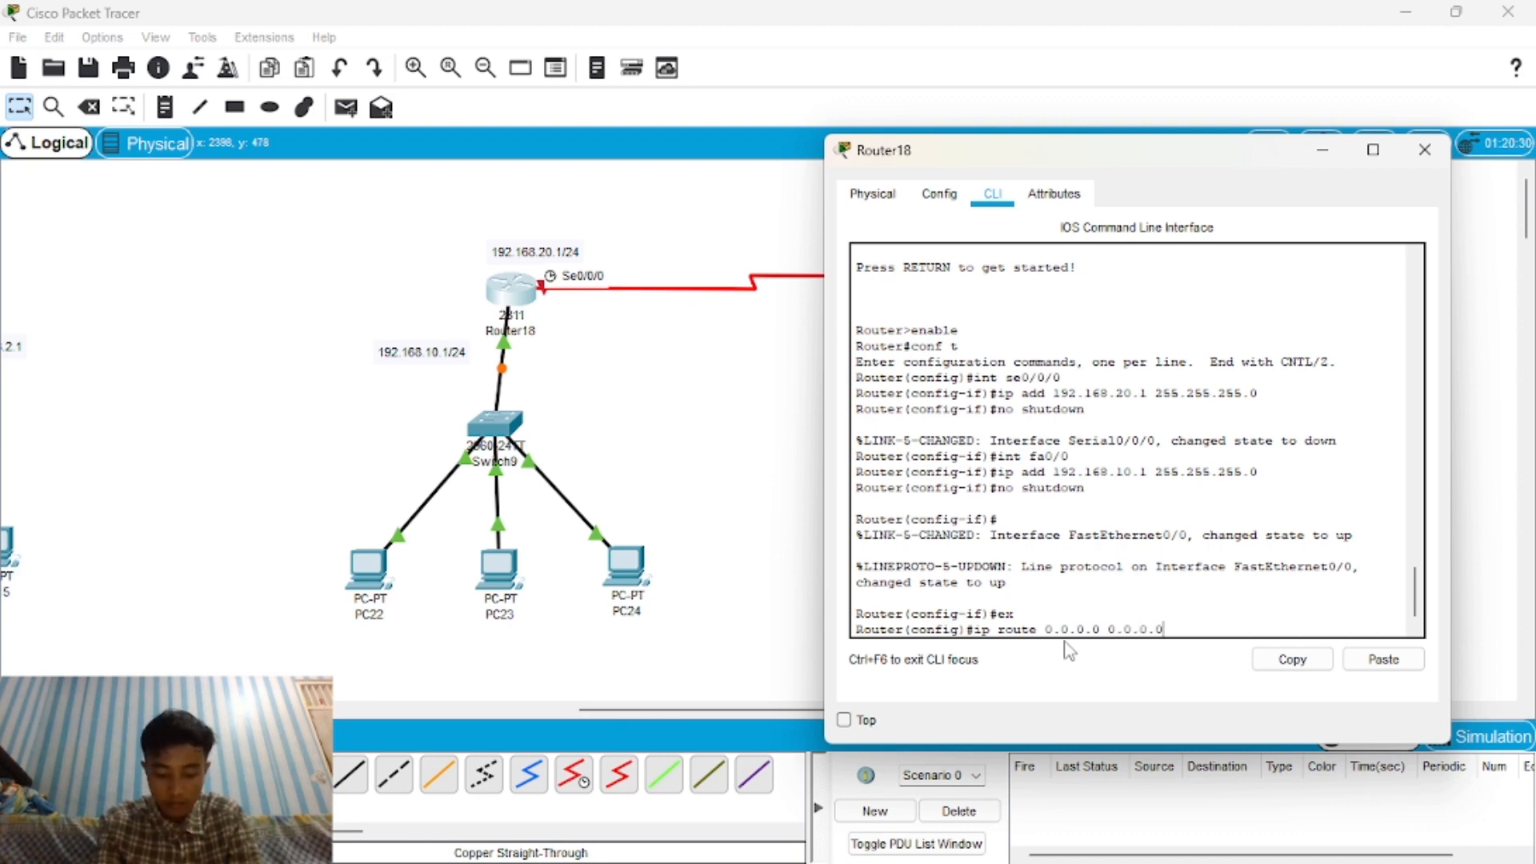
pyautogui.write(' 192')
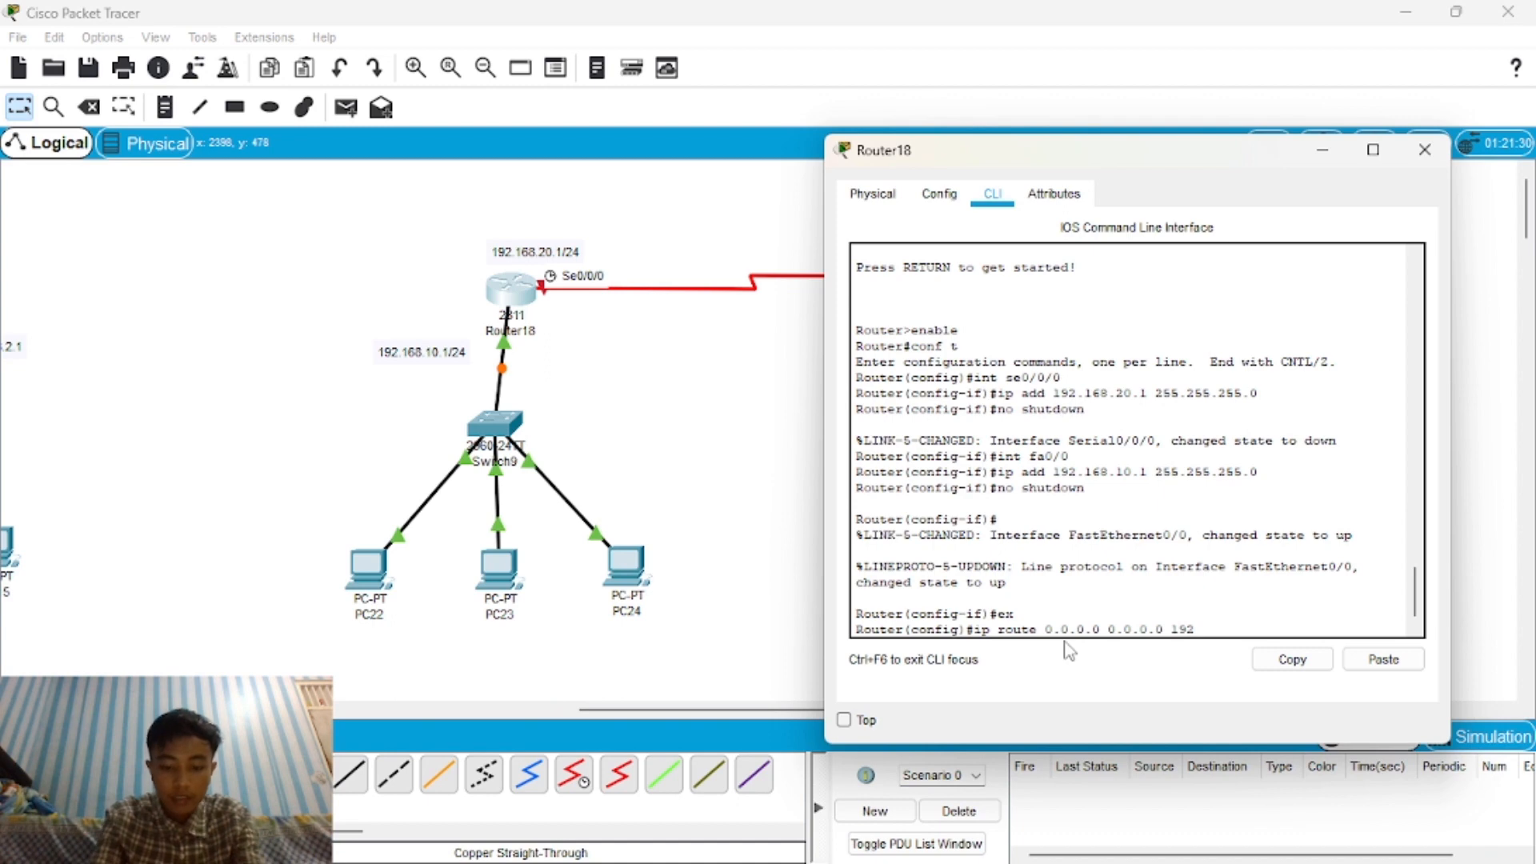
pyautogui.write('.168')
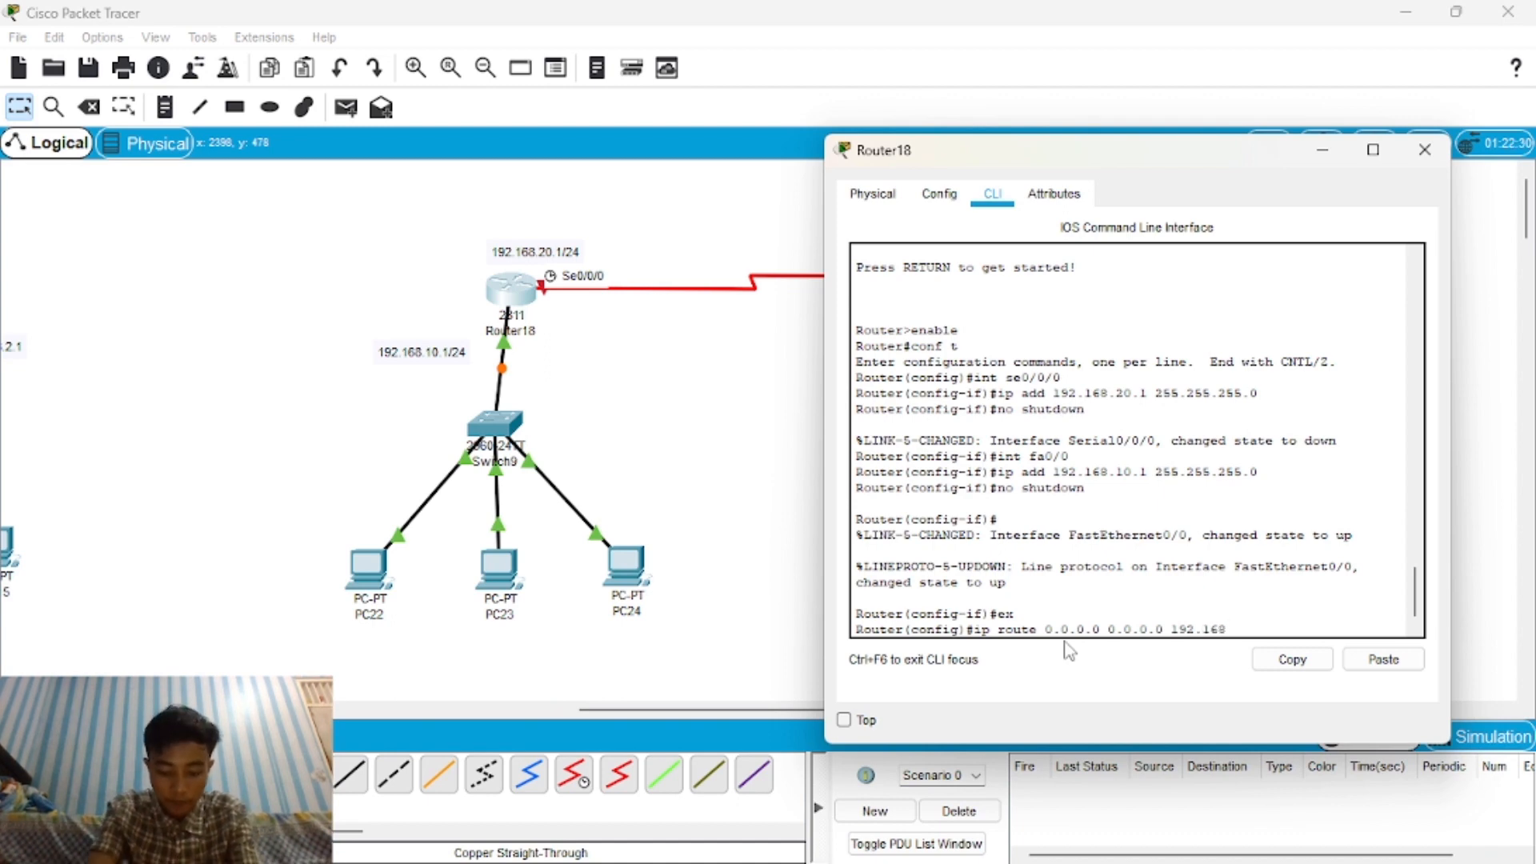
pyautogui.write('.20.')
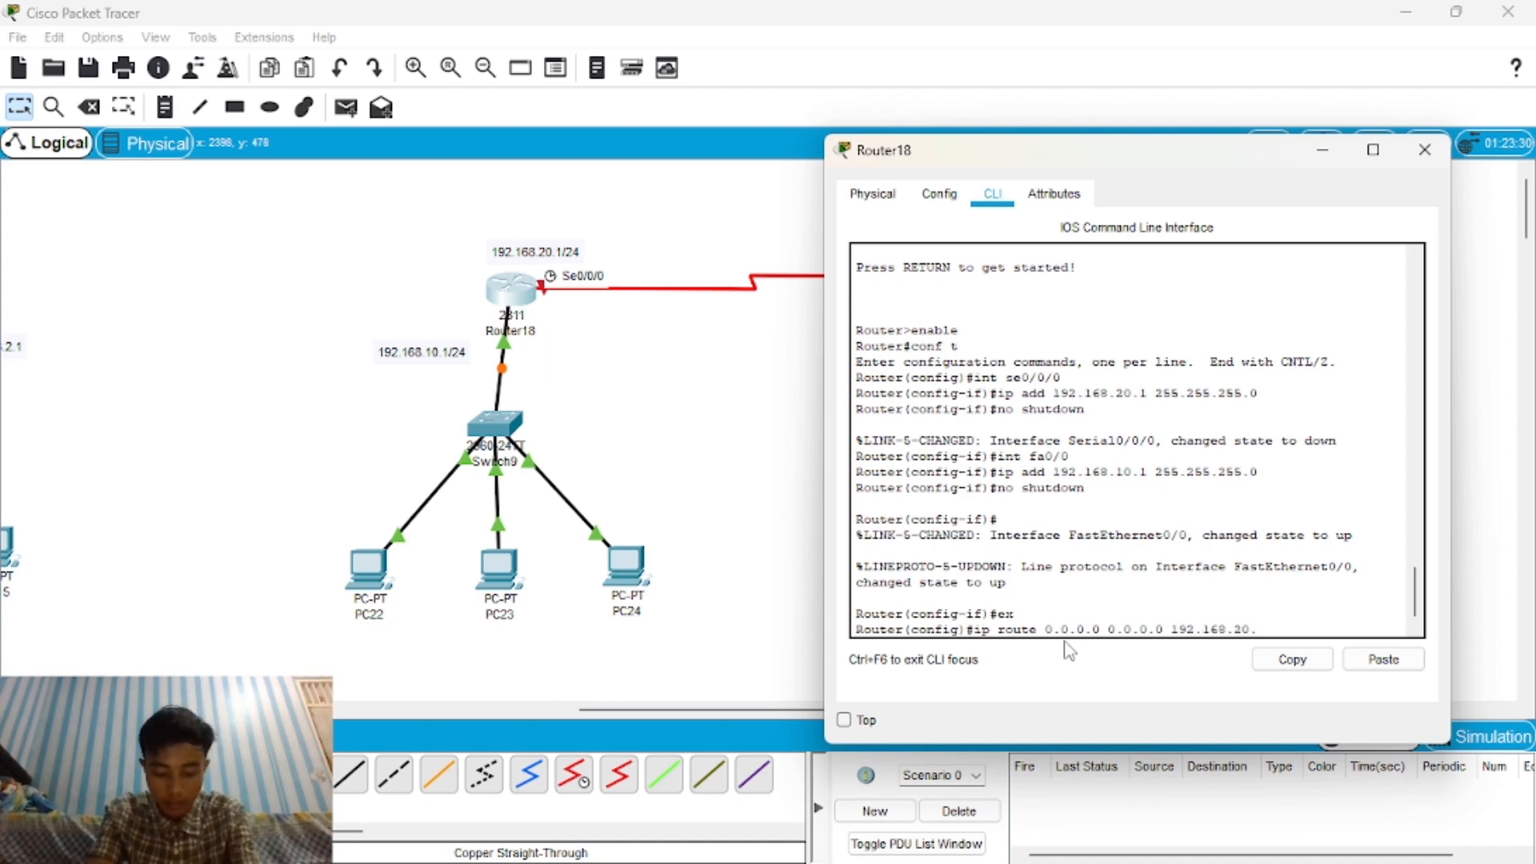
pyautogui.write('2')
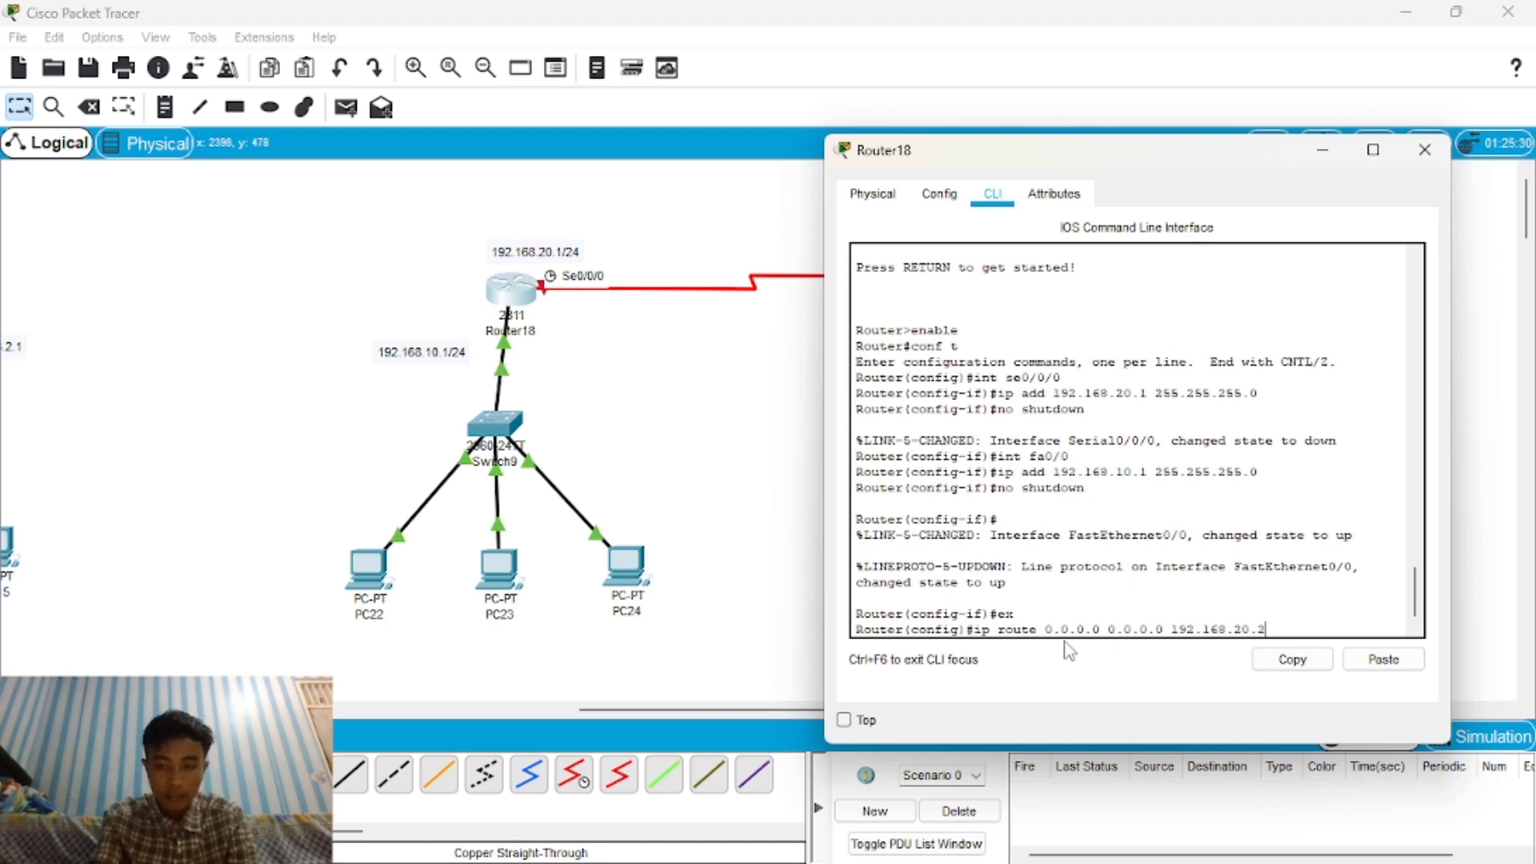
pyautogui.press('Return')
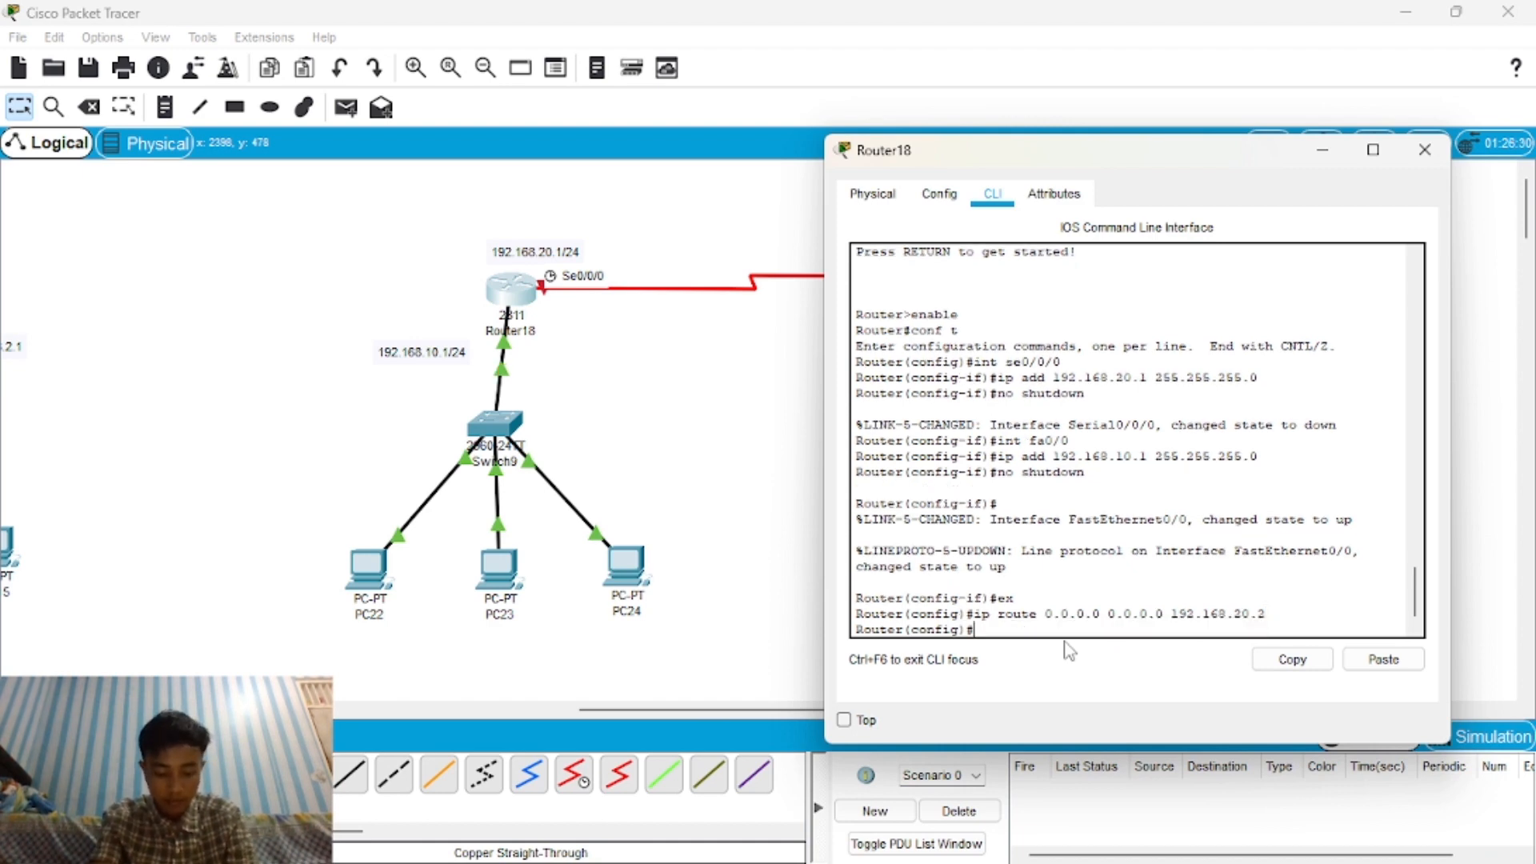
# Exit Router18's global configuration mode and minimize its window.
pyautogui.write('exit')
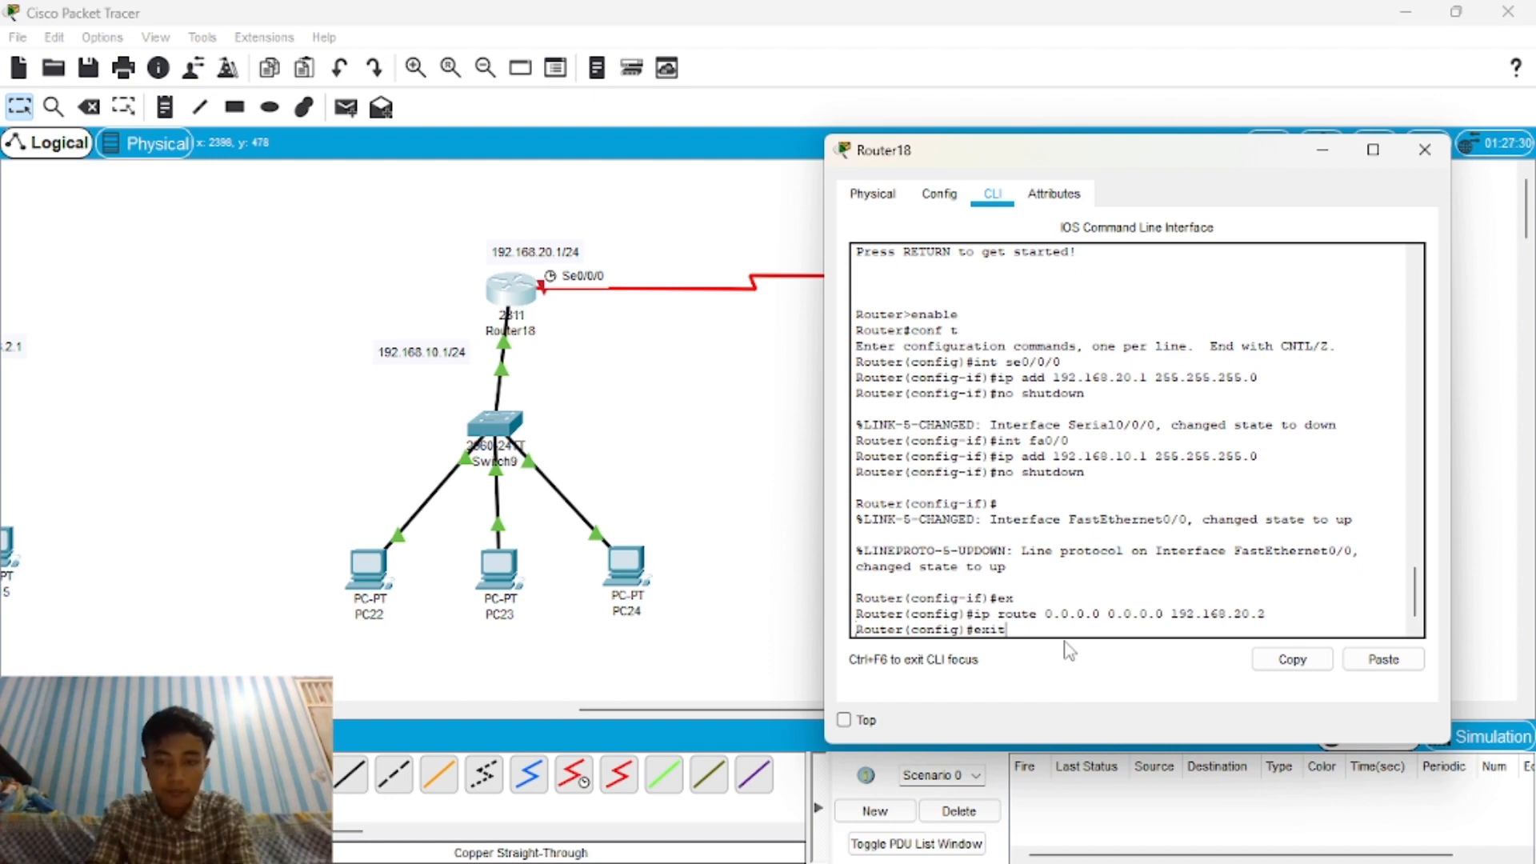
pyautogui.press('Return')
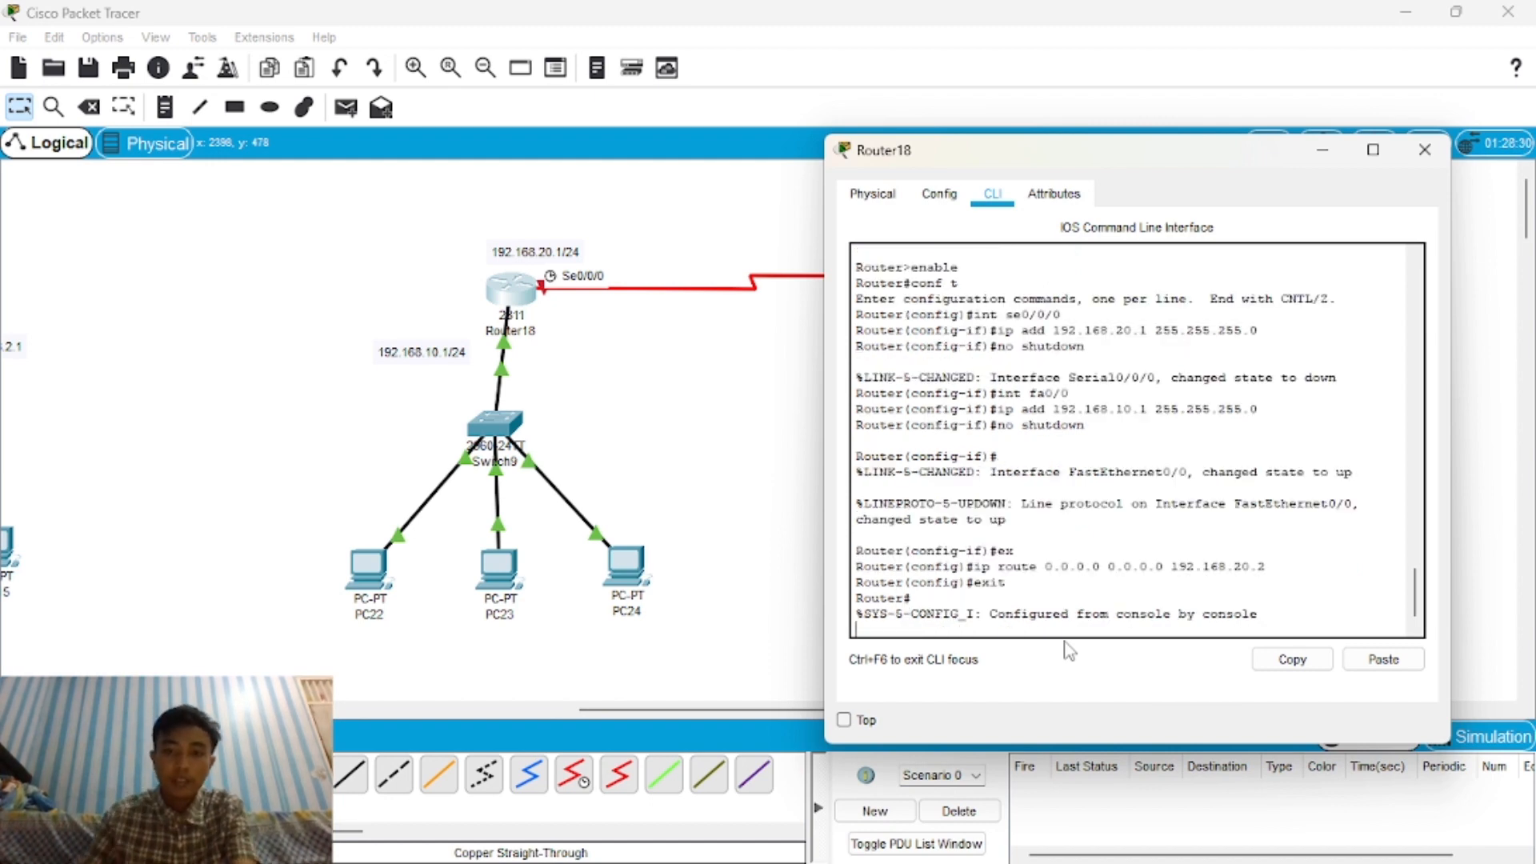
pyautogui.click(1328, 153)
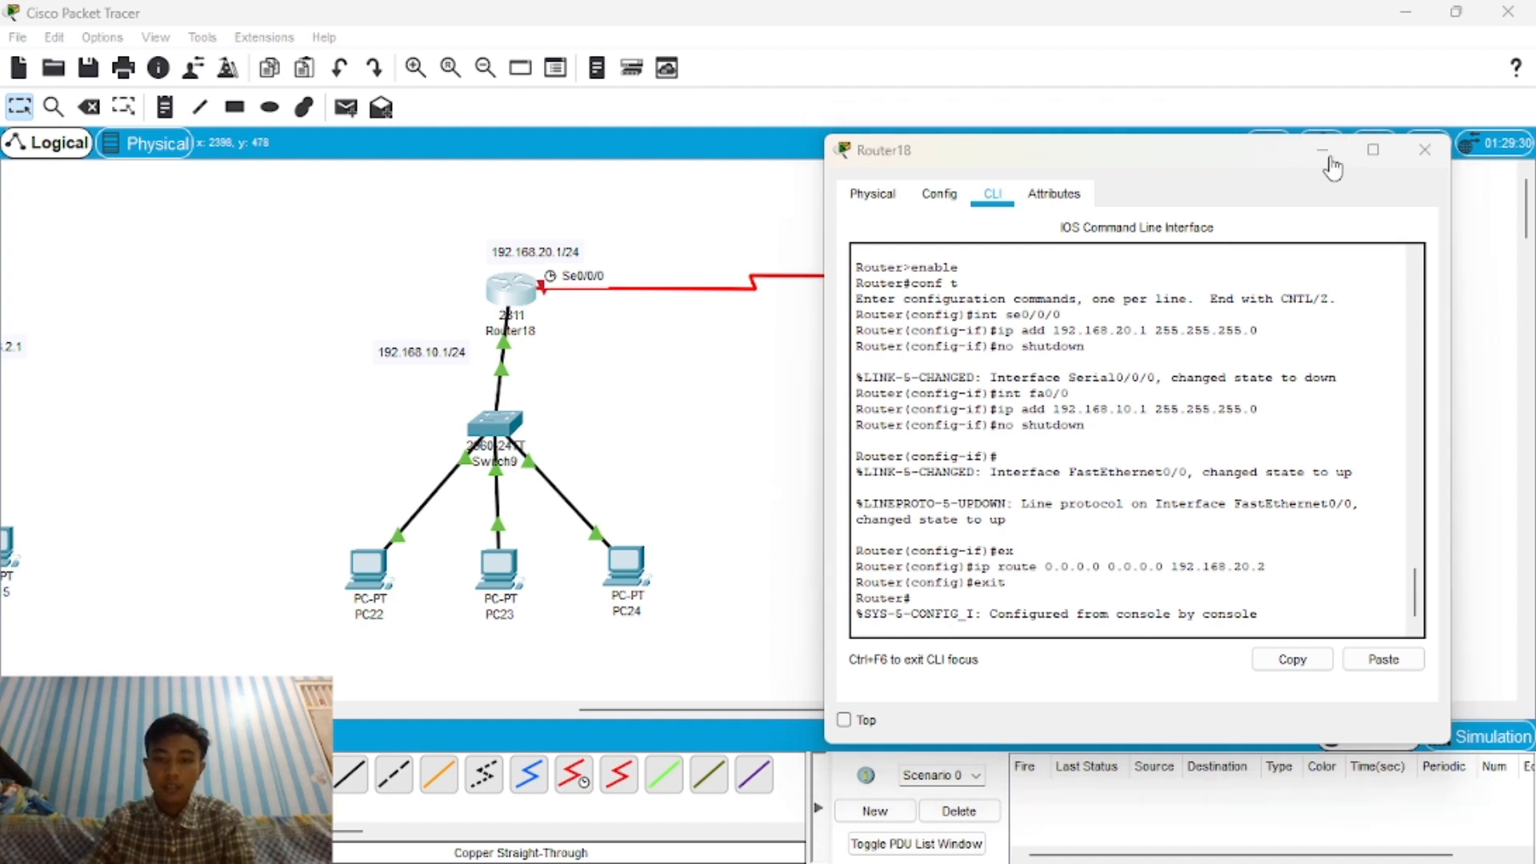
# Open Router19's command line and answer no to the initial configuration dialog to reach the router prompt.
pyautogui.click(998, 284)
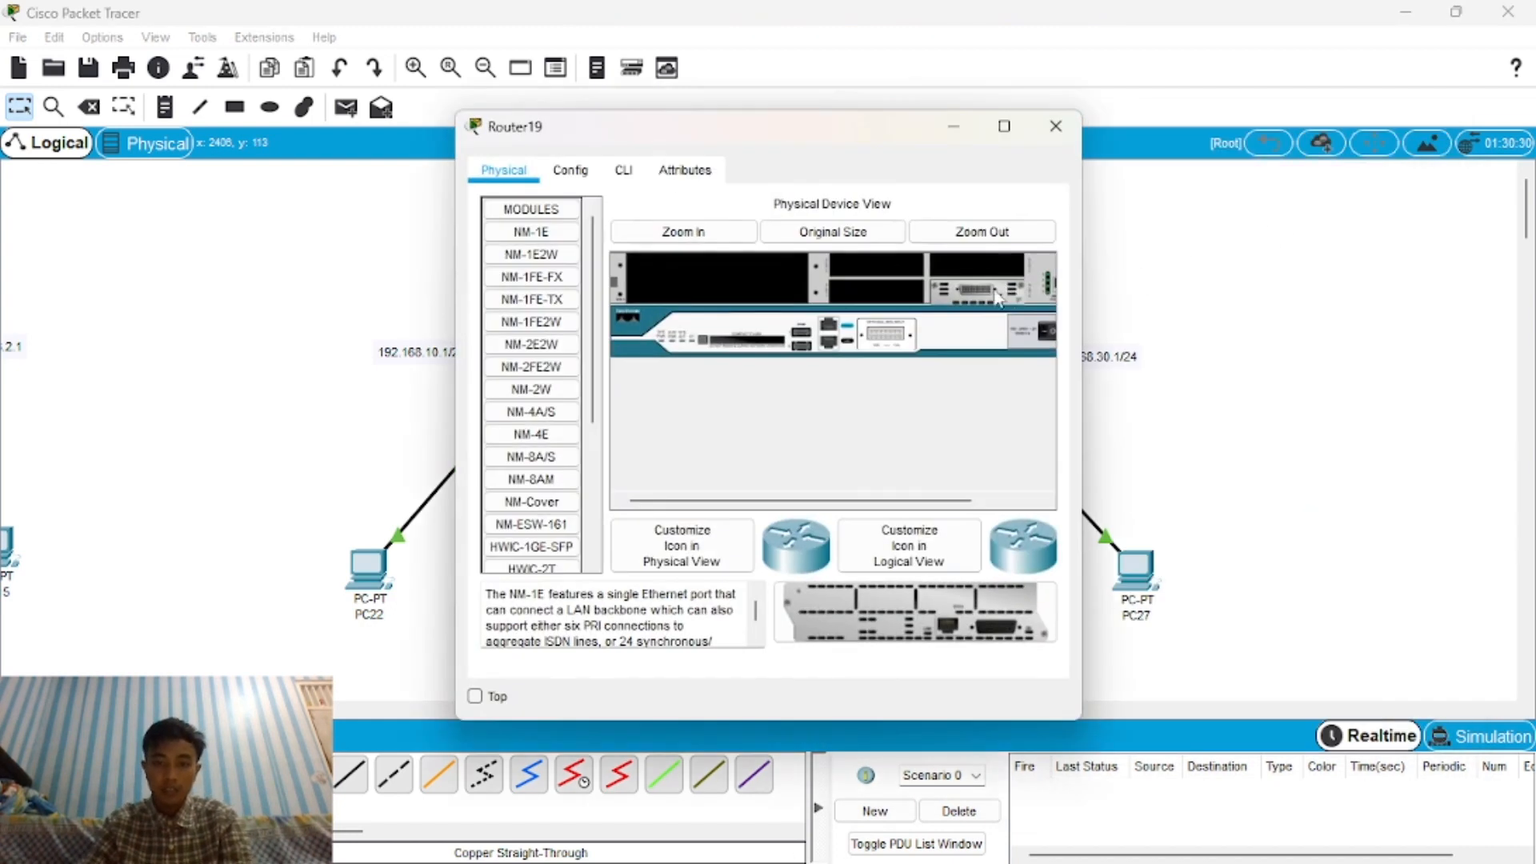
pyautogui.click(625, 171)
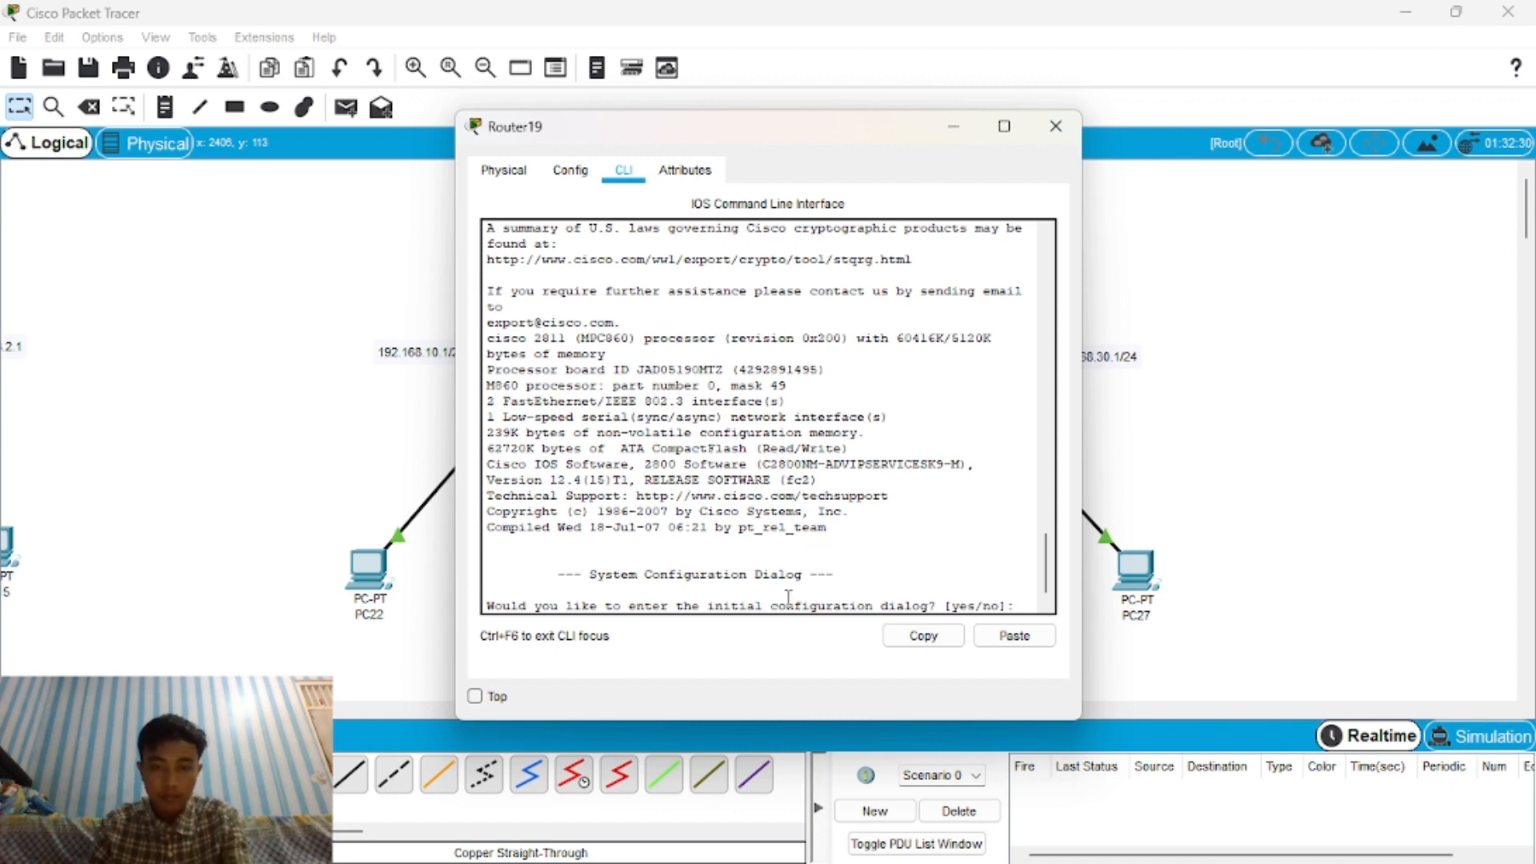
pyautogui.write('n')
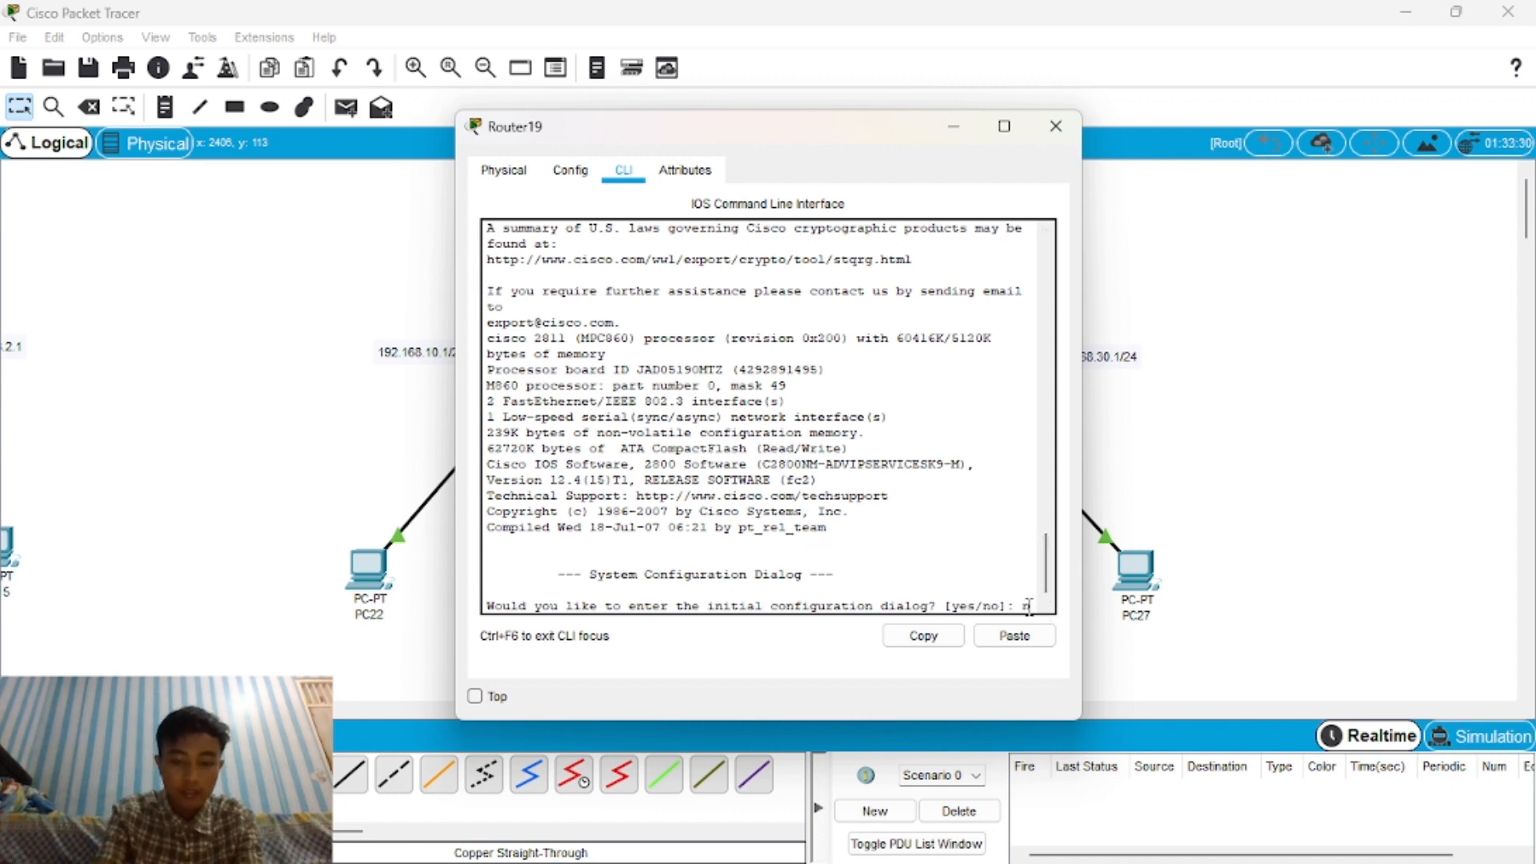
pyautogui.write('o')
pyautogui.press('Return')
pyautogui.press('Return')
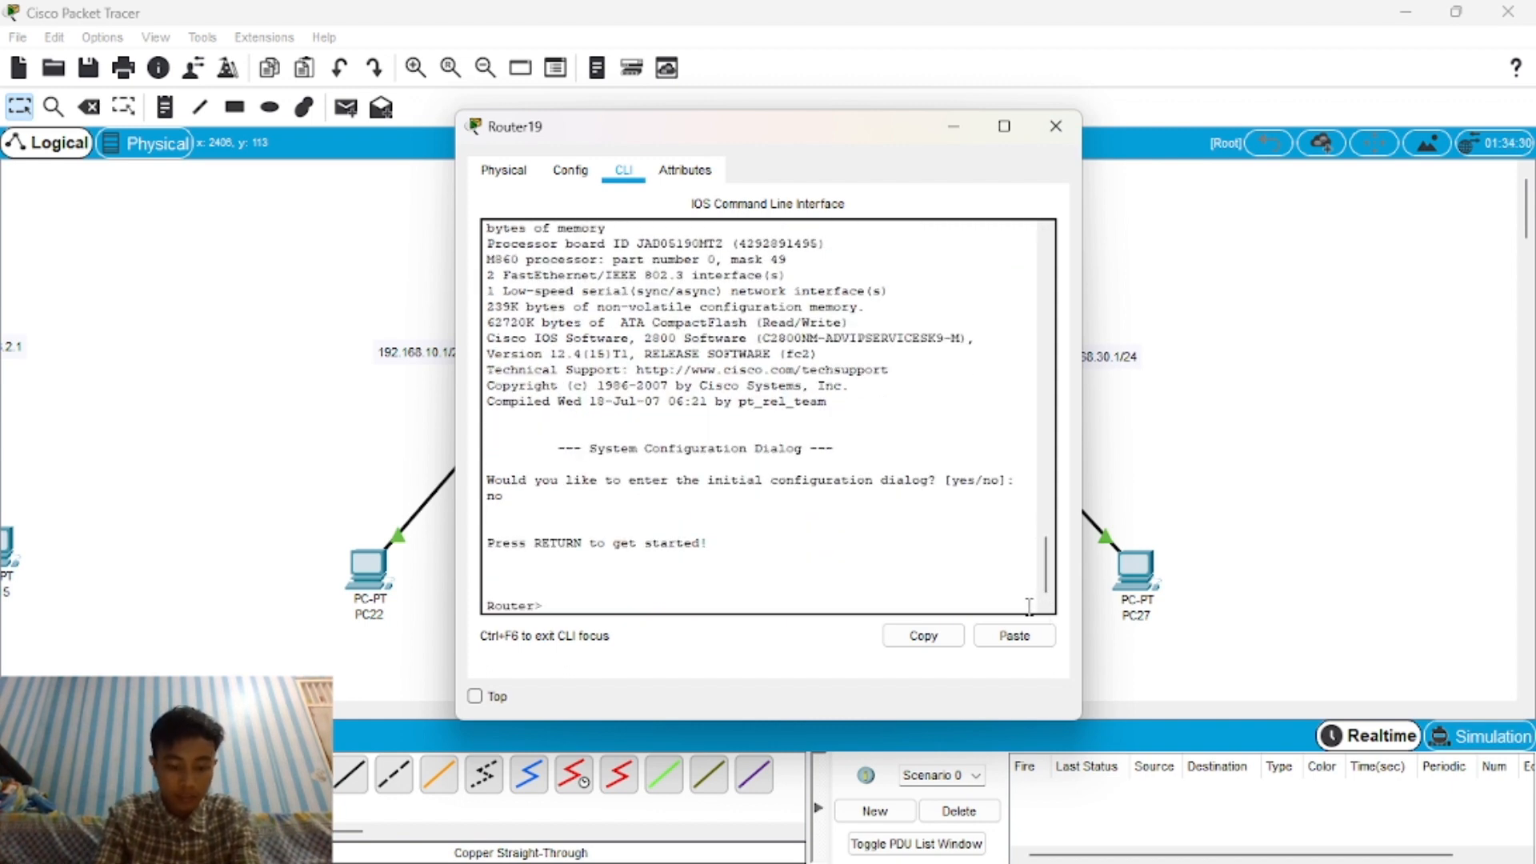
# Enter privileged mode with enable and global configuration mode with conf t on Router19.
pyautogui.write('enable')
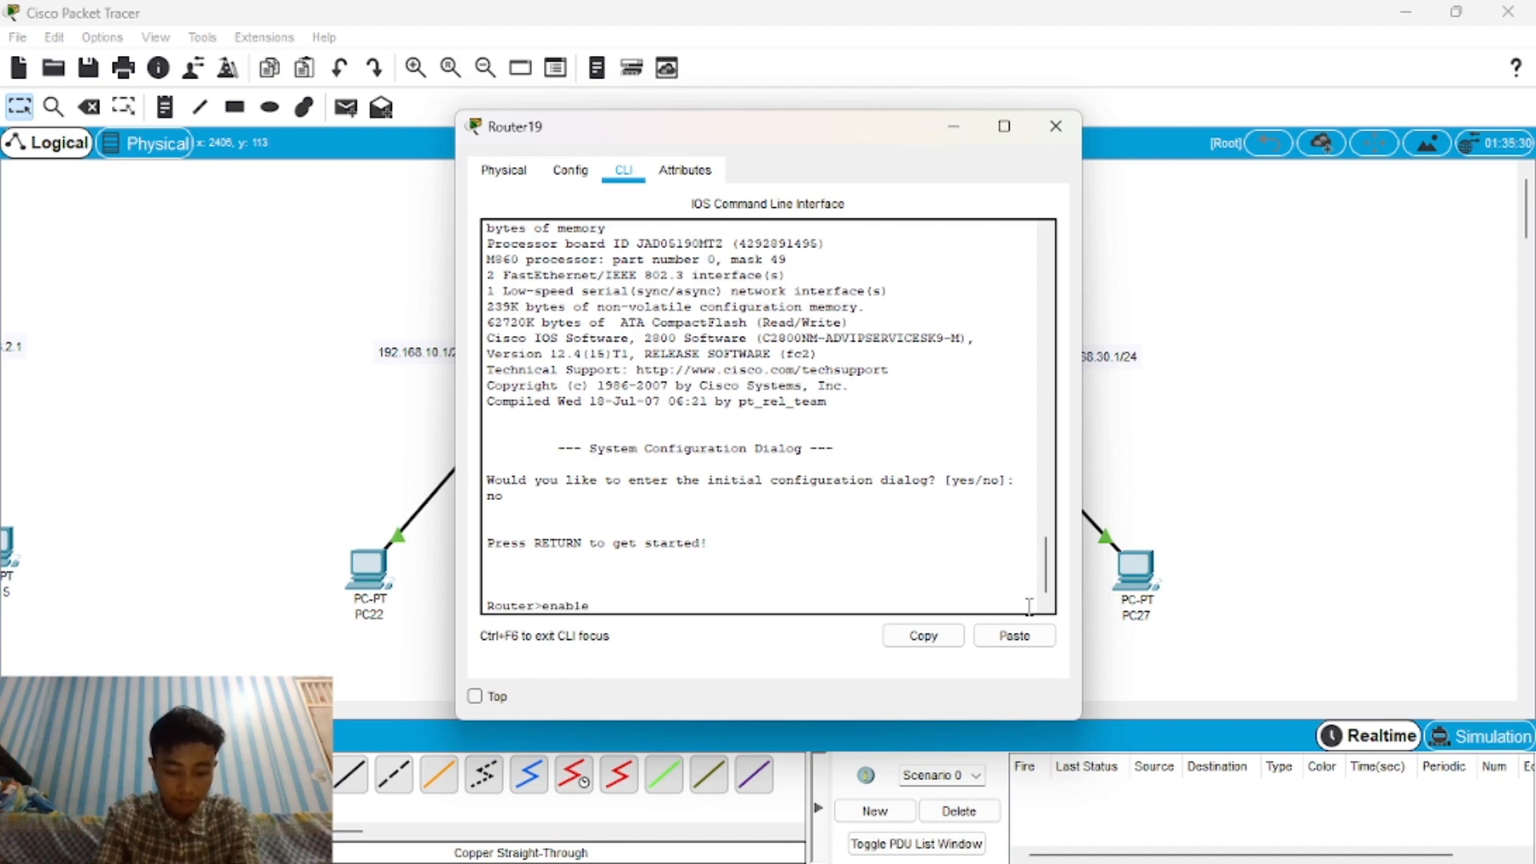
pyautogui.press('Return')
pyautogui.write('c')
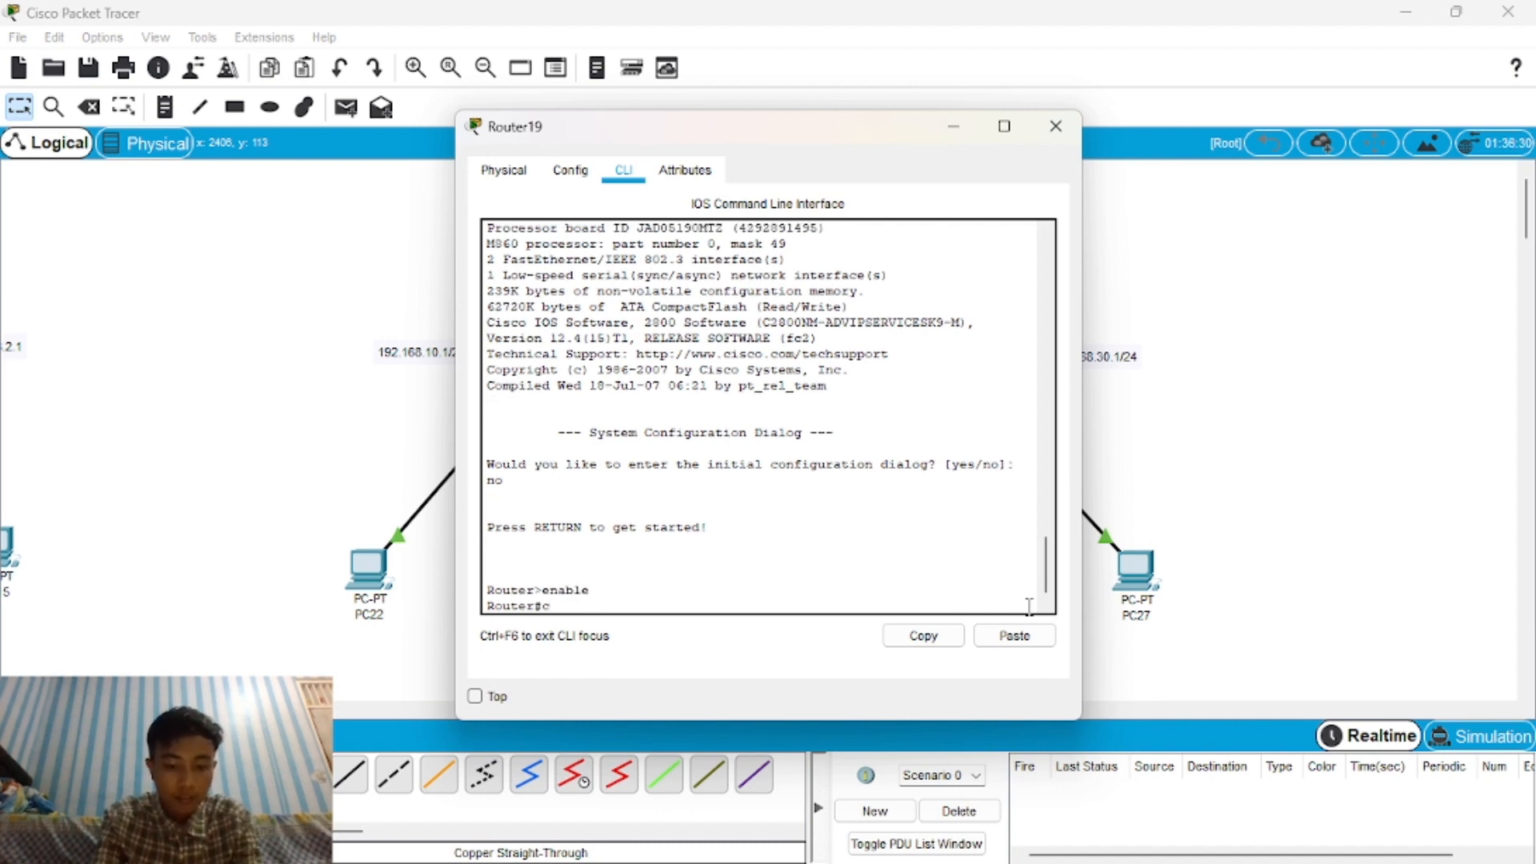
pyautogui.write('onf t')
pyautogui.press('Return')
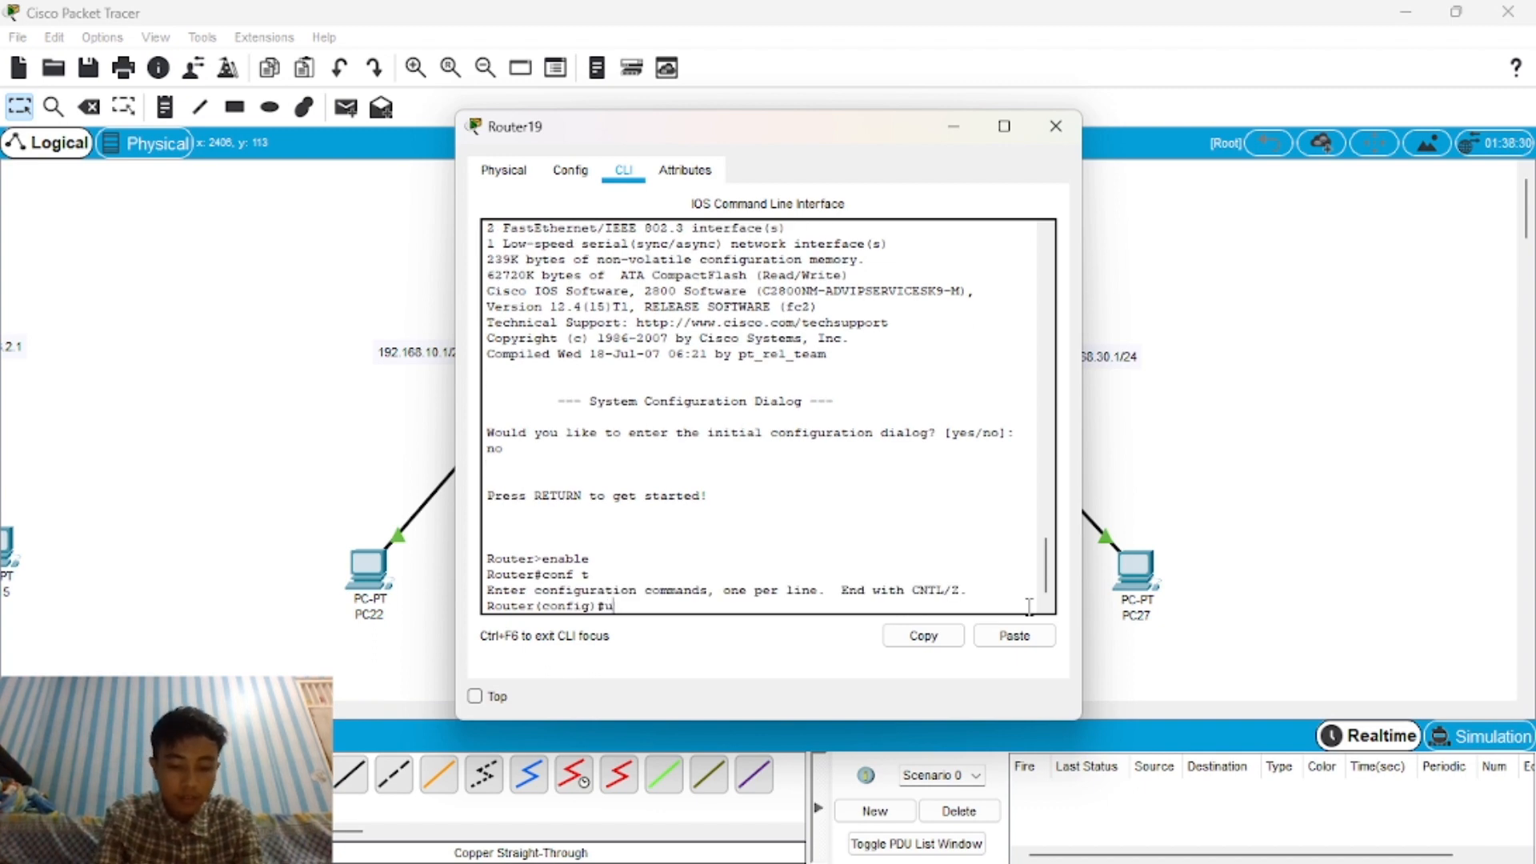
# Enter Router19's serial interface configuration with int se0/0/0.
pyautogui.write('int s')
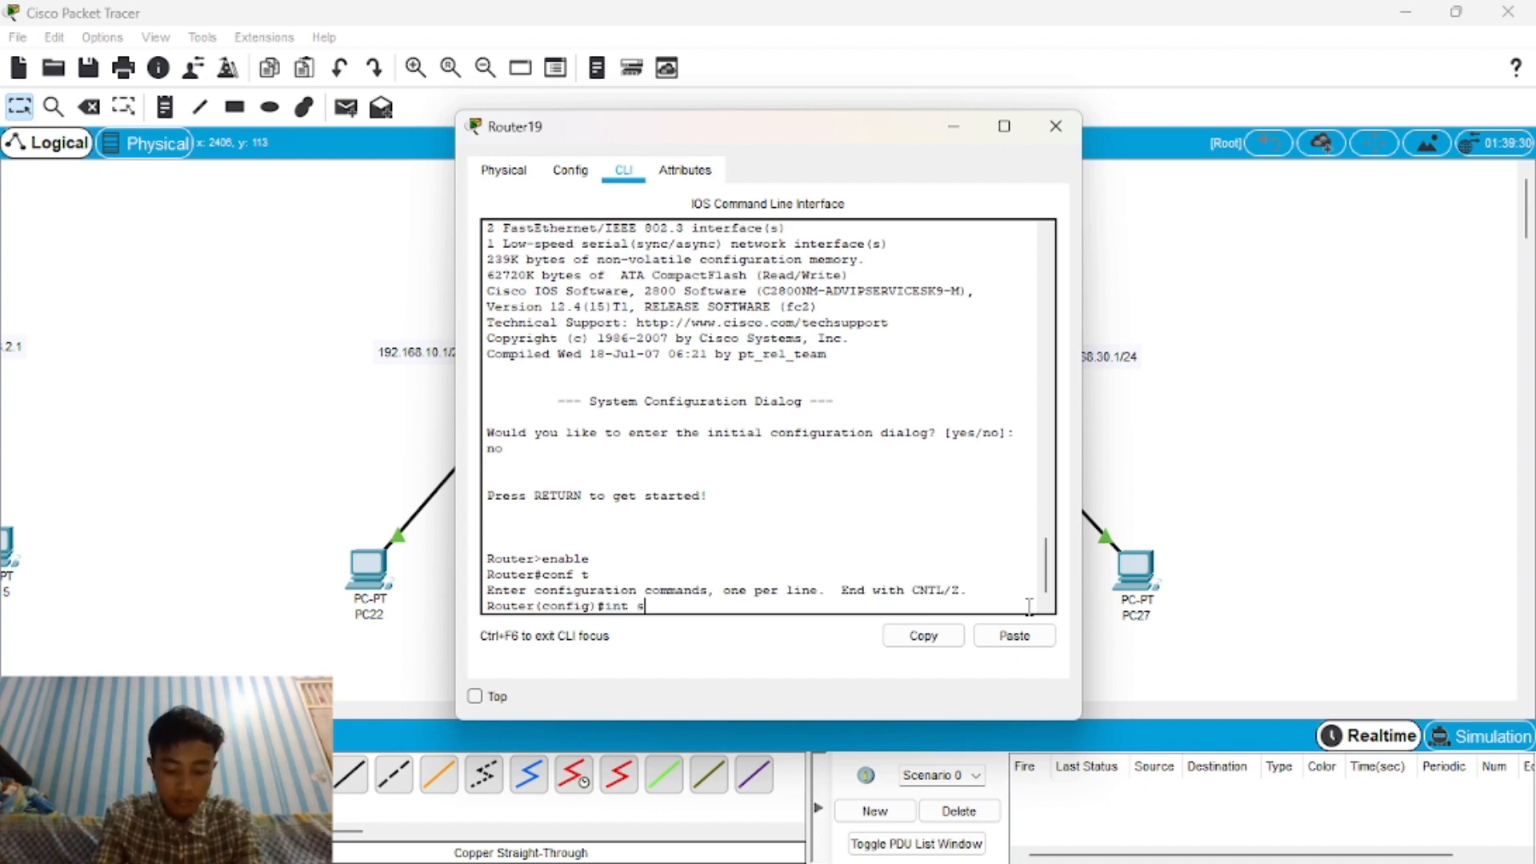
pyautogui.write('e0')
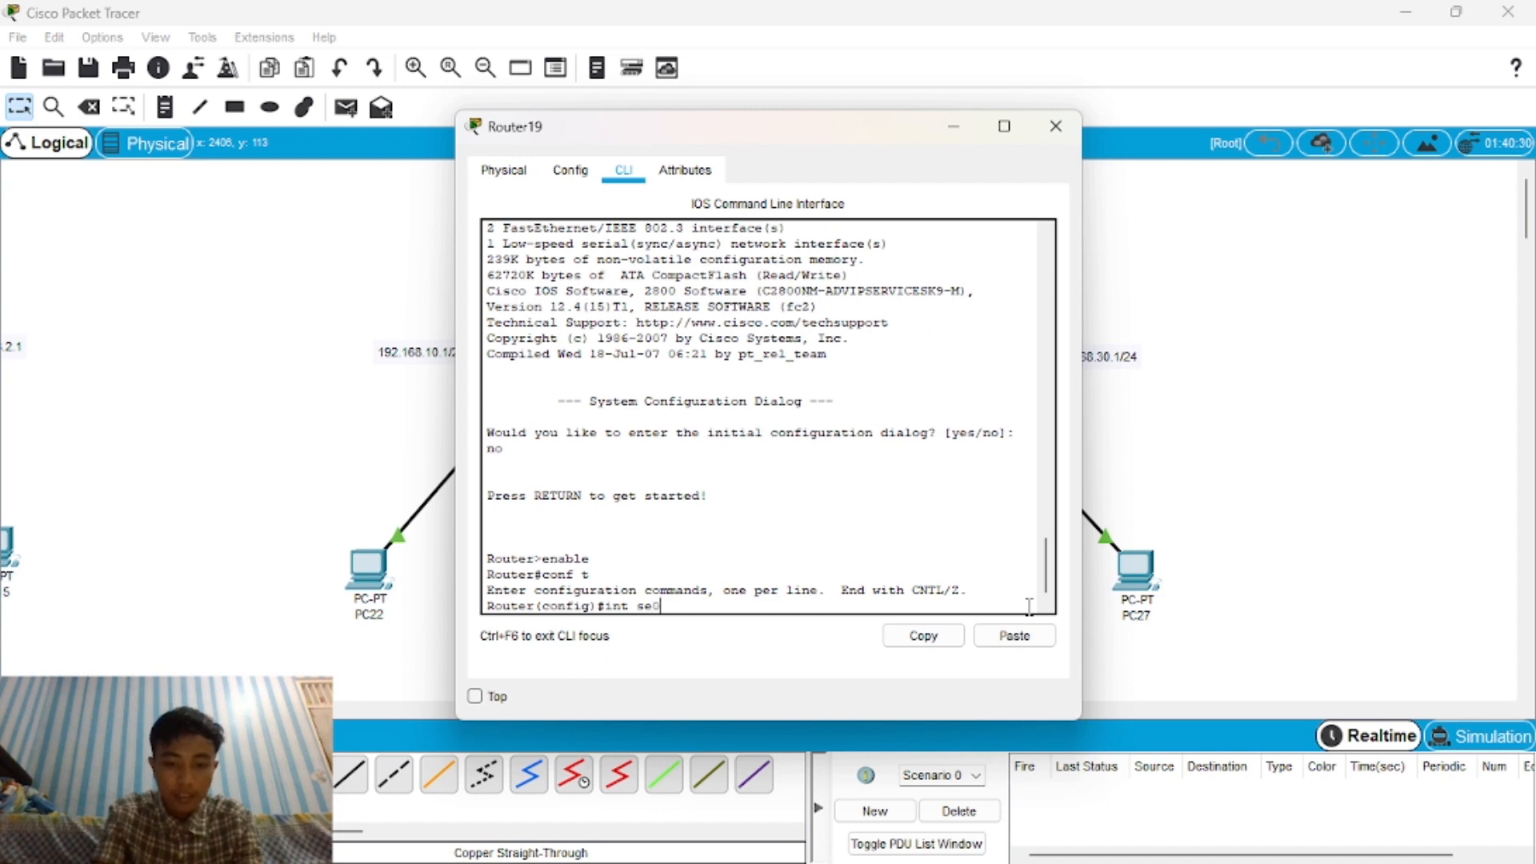
pyautogui.write('/0/0')
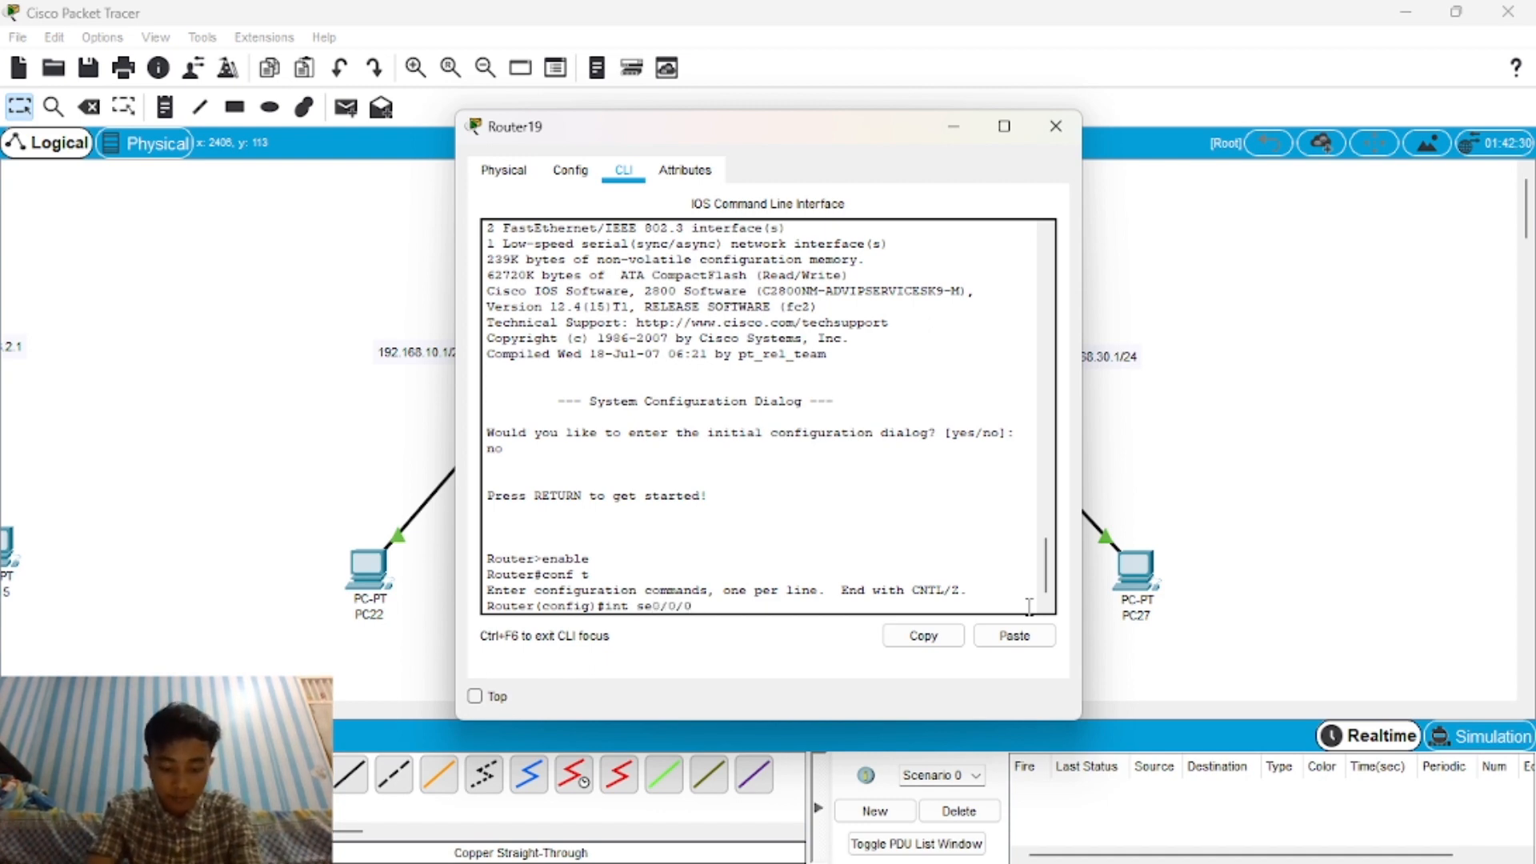
pyautogui.press('Return')
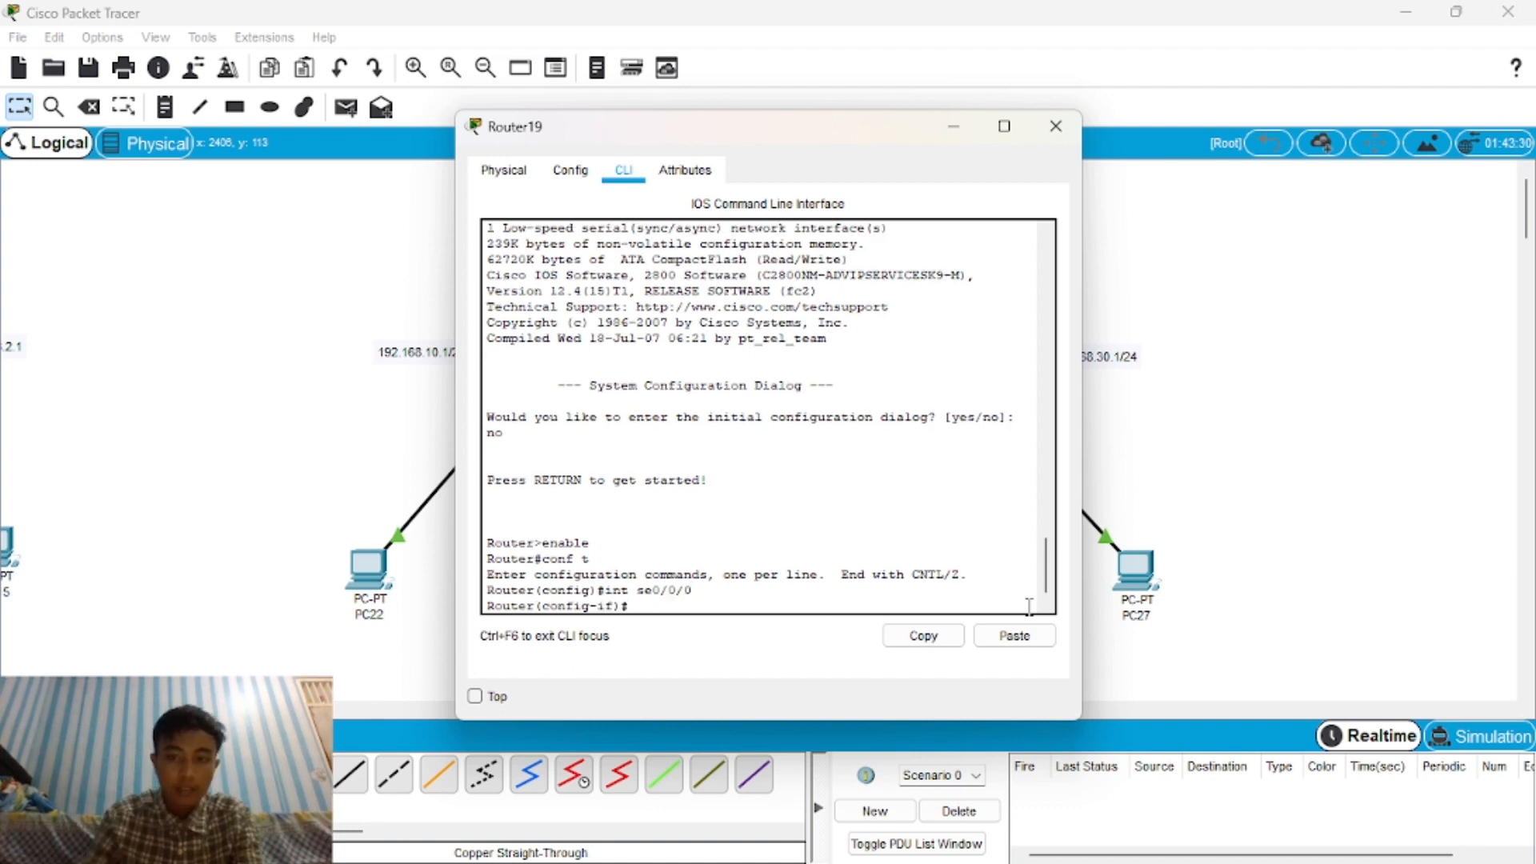
# Move the Router19 window off its topology labels and submit 192.168.20.2 255.255.255.0 at the serial interface prompt.
pyautogui.moveTo(766, 115); pyautogui.dragTo(625, 123)
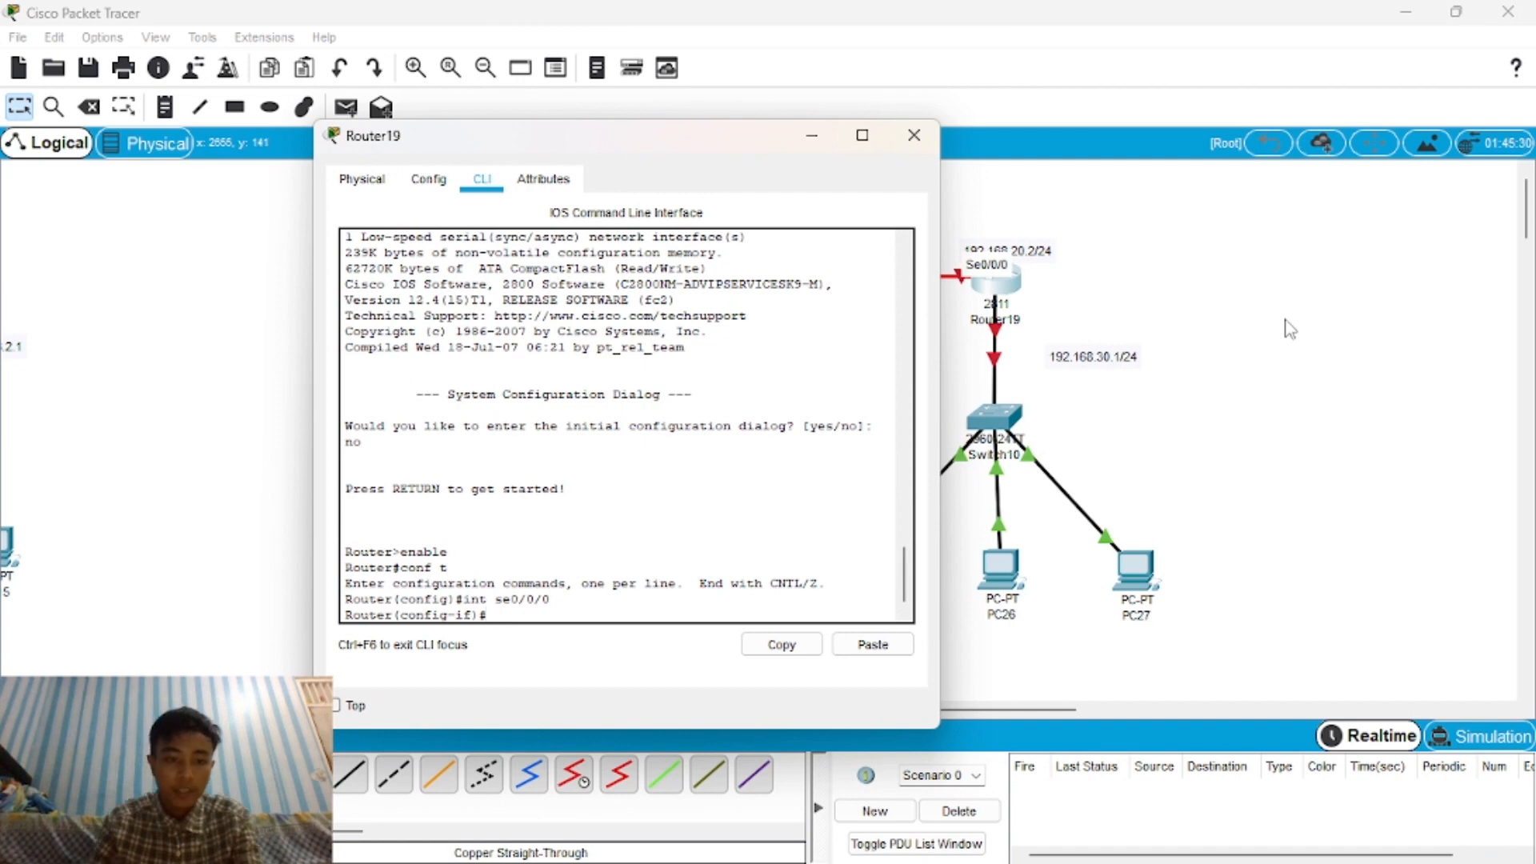
pyautogui.write('192.168.')
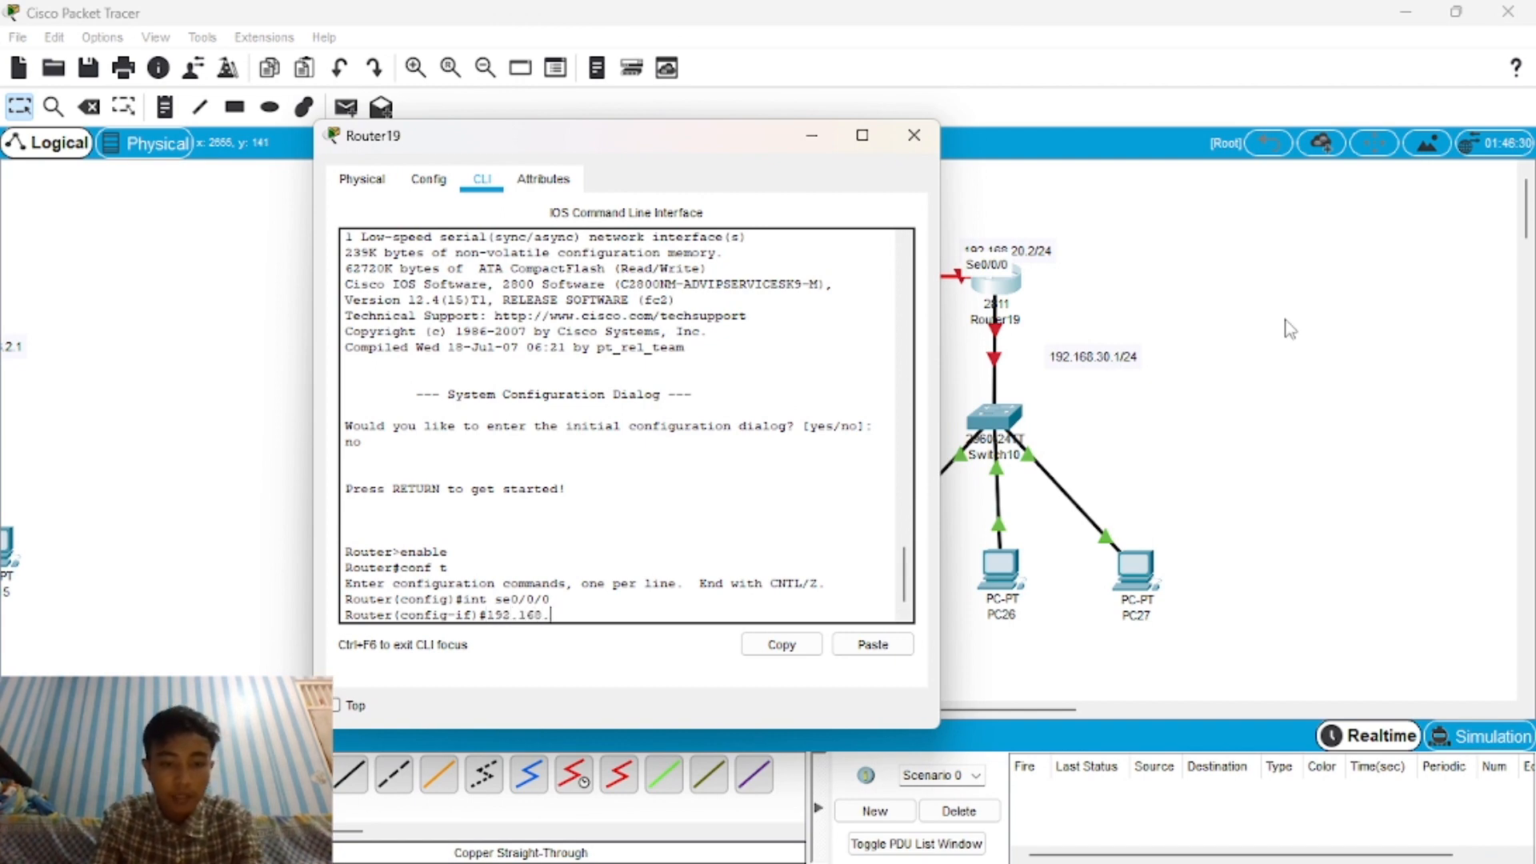
pyautogui.write('20.')
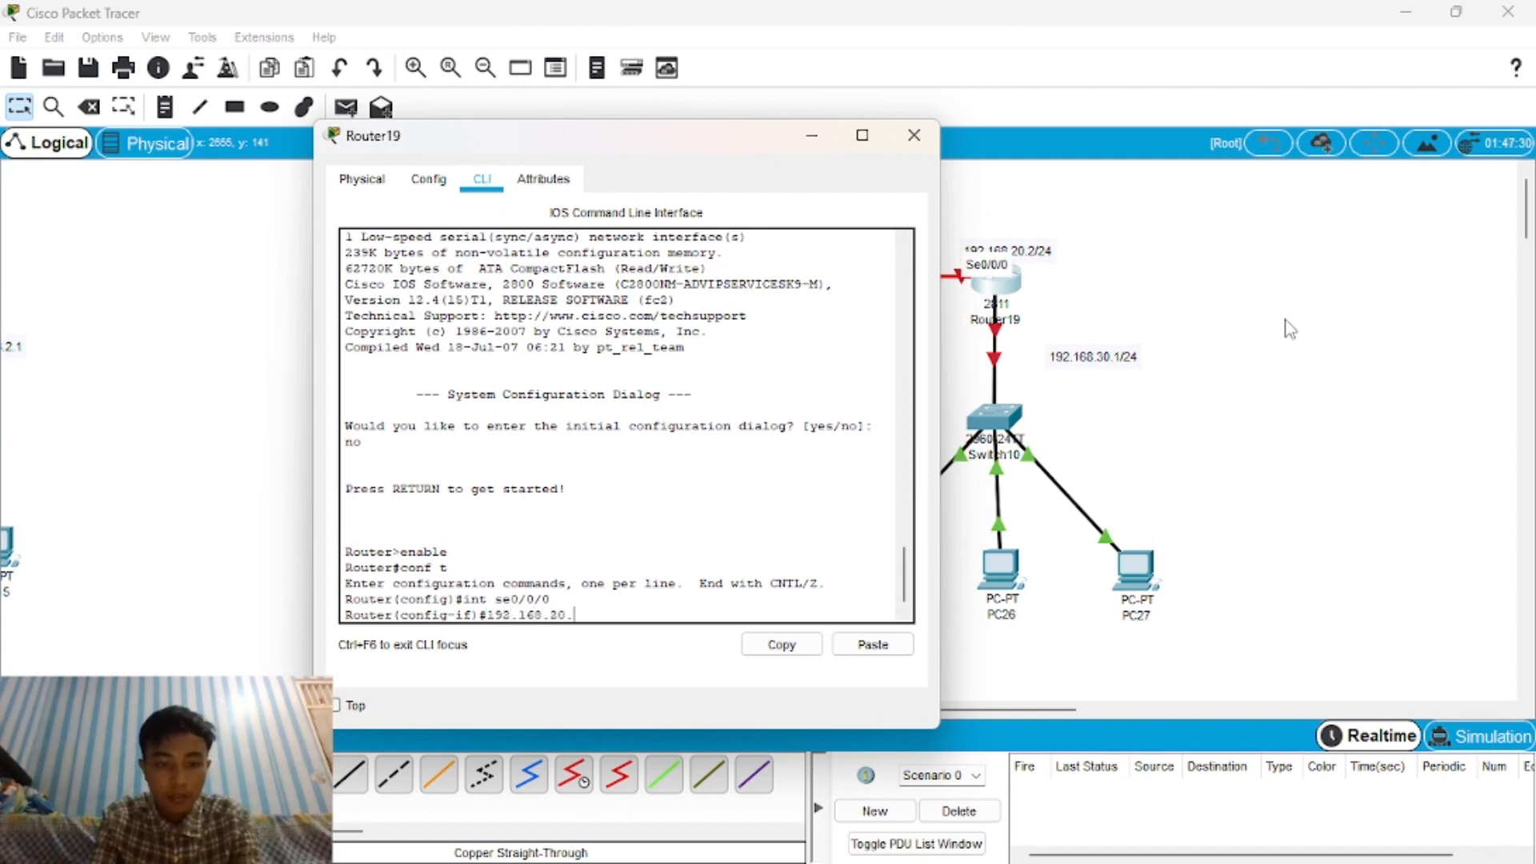
pyautogui.write('3')
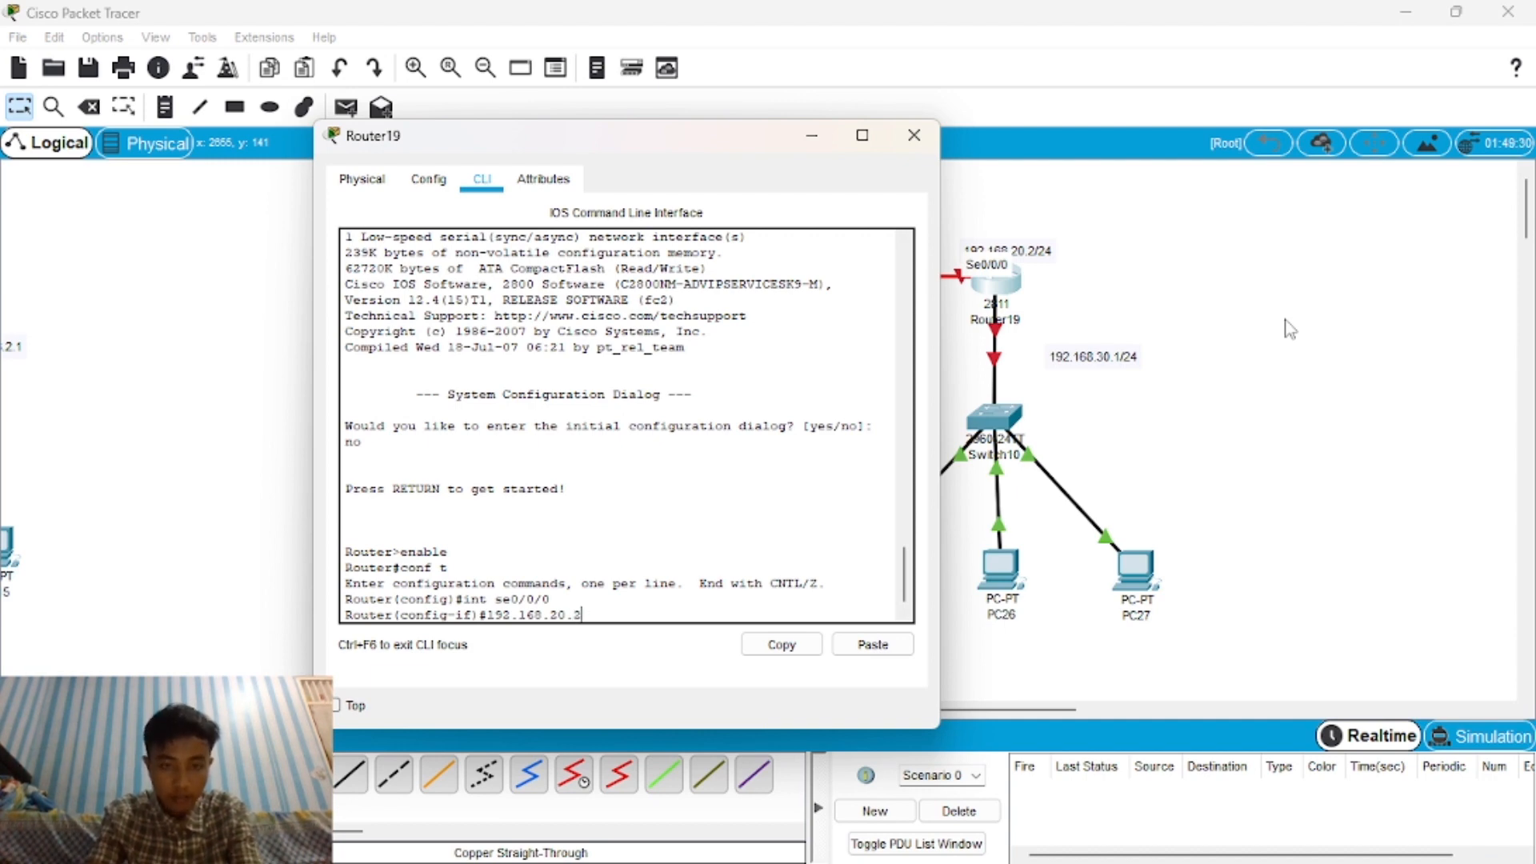
pyautogui.write(' 2555.')
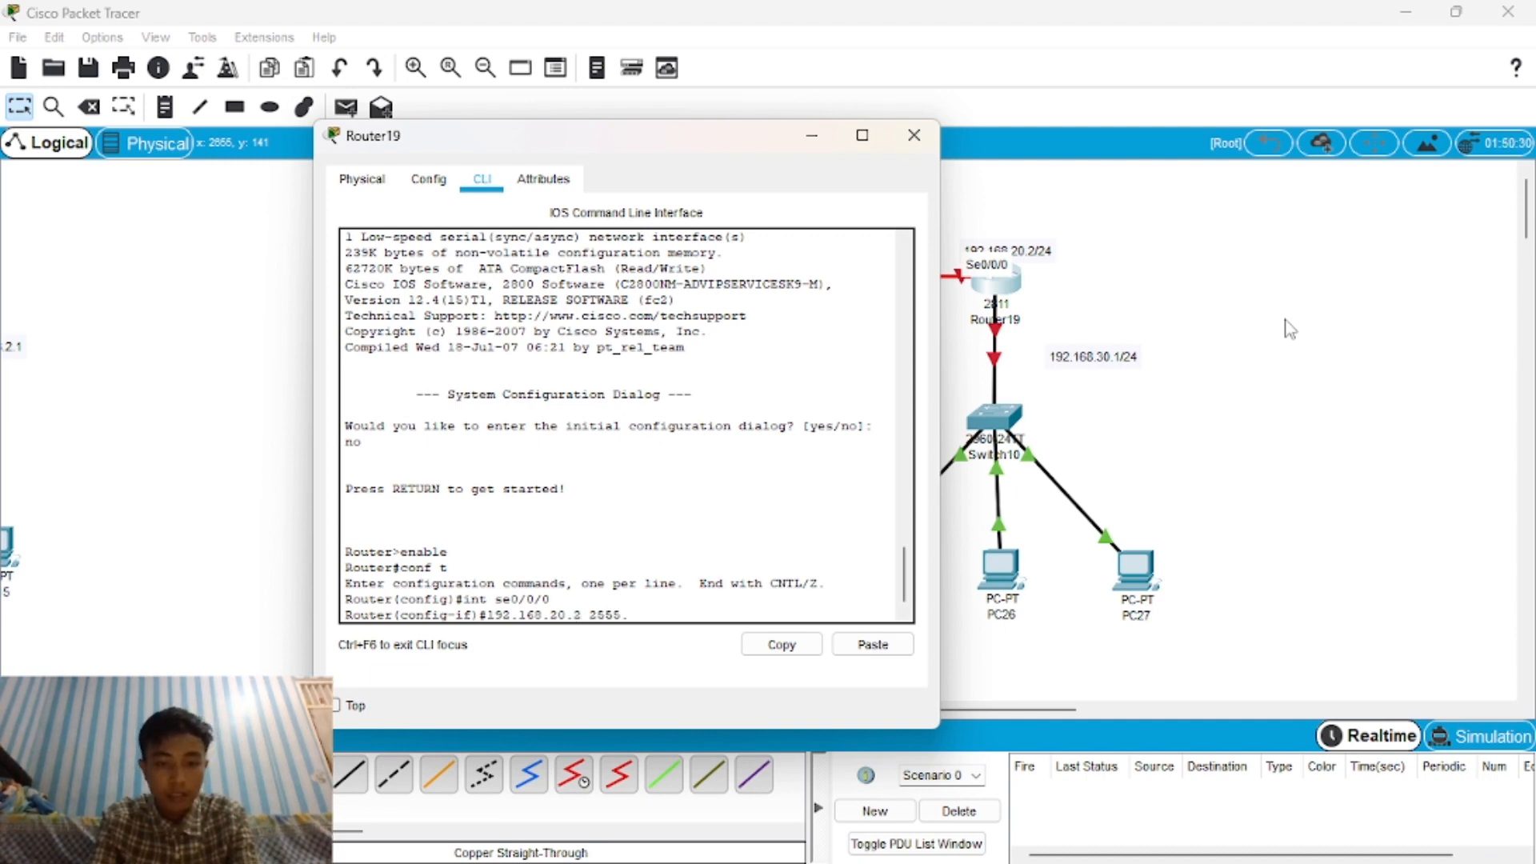
pyautogui.press('BackSpace')
pyautogui.press('BackSpace')
pyautogui.write('.255.255.0')
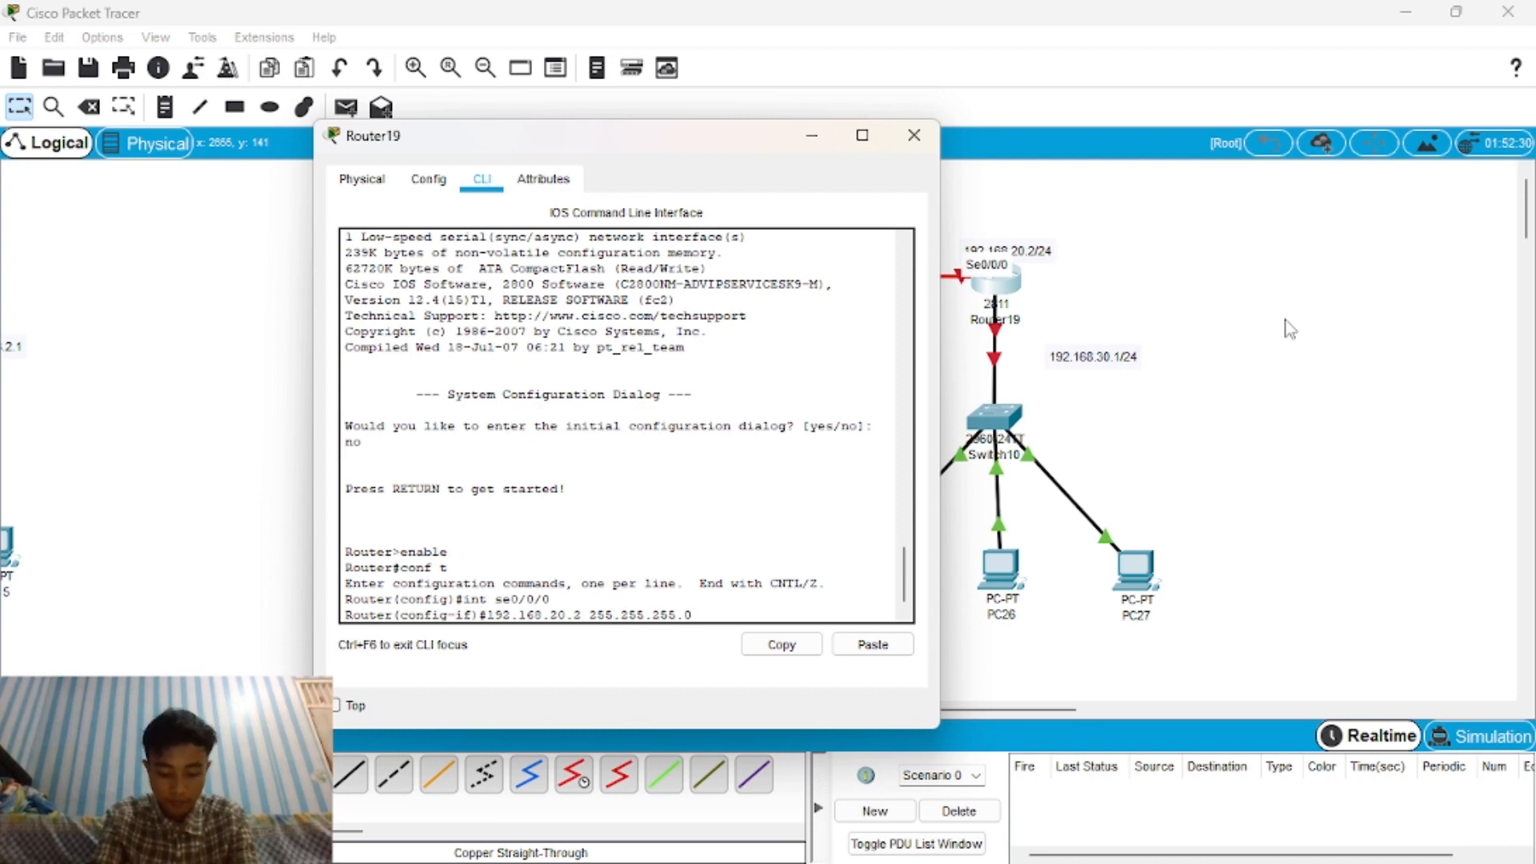
pyautogui.press('Return')
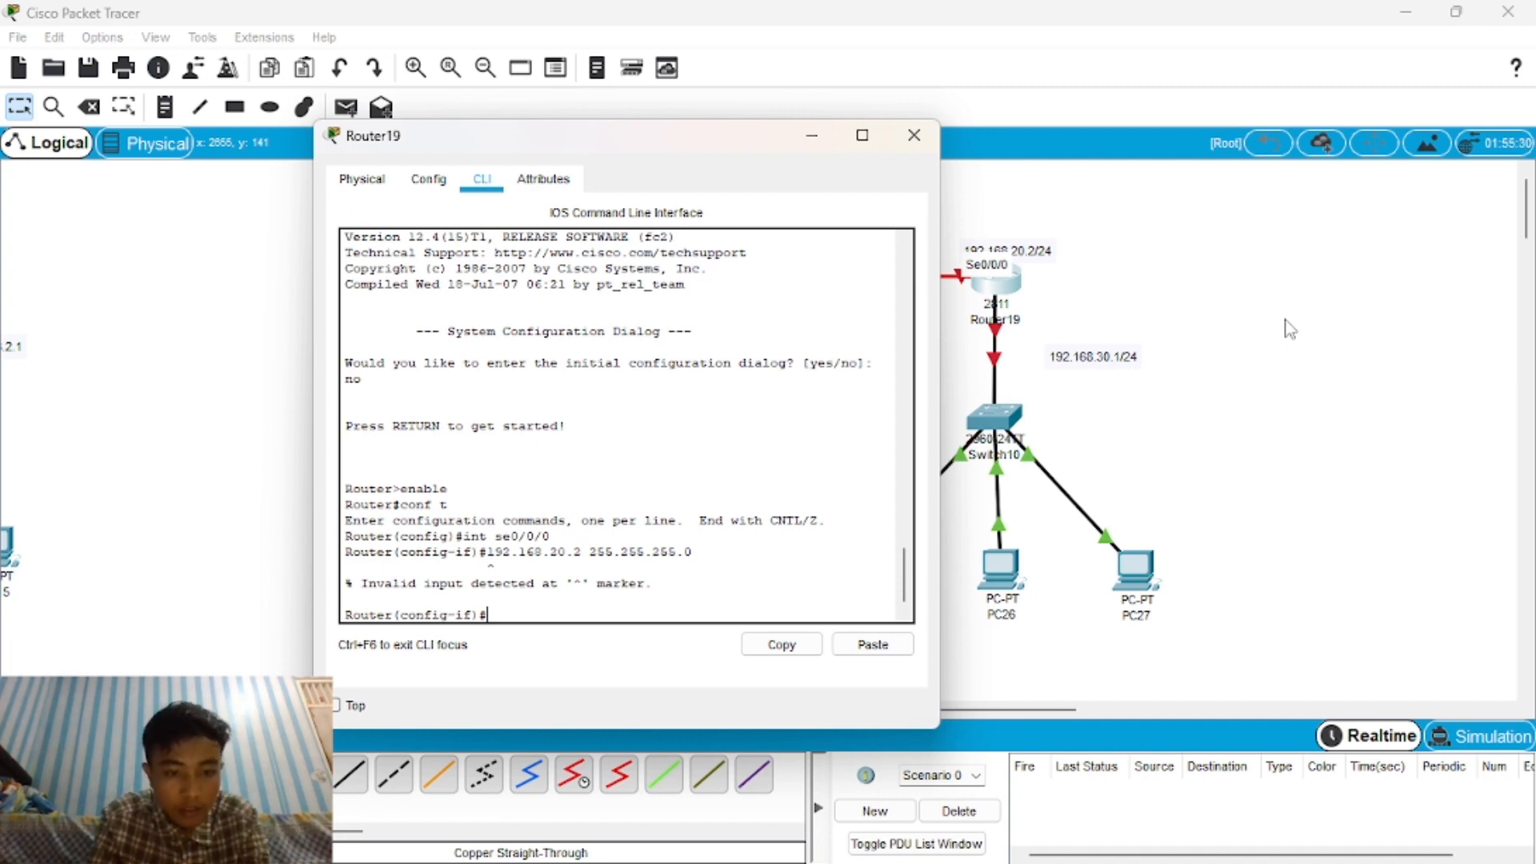
# Recall the last command and prefix it with ip add to assign 192.168.20.2 with mask 255.255.255.0 to Router19's se0/0/0.
pyautogui.press('Up')
pyautogui.press('Left')
pyautogui.press('Left')
pyautogui.press('Left')
pyautogui.press('Left')
pyautogui.press('Left')
pyautogui.press('Left')
pyautogui.press('Left')
pyautogui.press('Left')
pyautogui.press('Left')
pyautogui.press('Left')
pyautogui.press('Left')
pyautogui.press('Left')
pyautogui.press('Left')
pyautogui.press('Left')
pyautogui.press('Left')
pyautogui.press('Left')
pyautogui.press('Left')
pyautogui.press('Left')
pyautogui.press('Left')
pyautogui.press('Left')
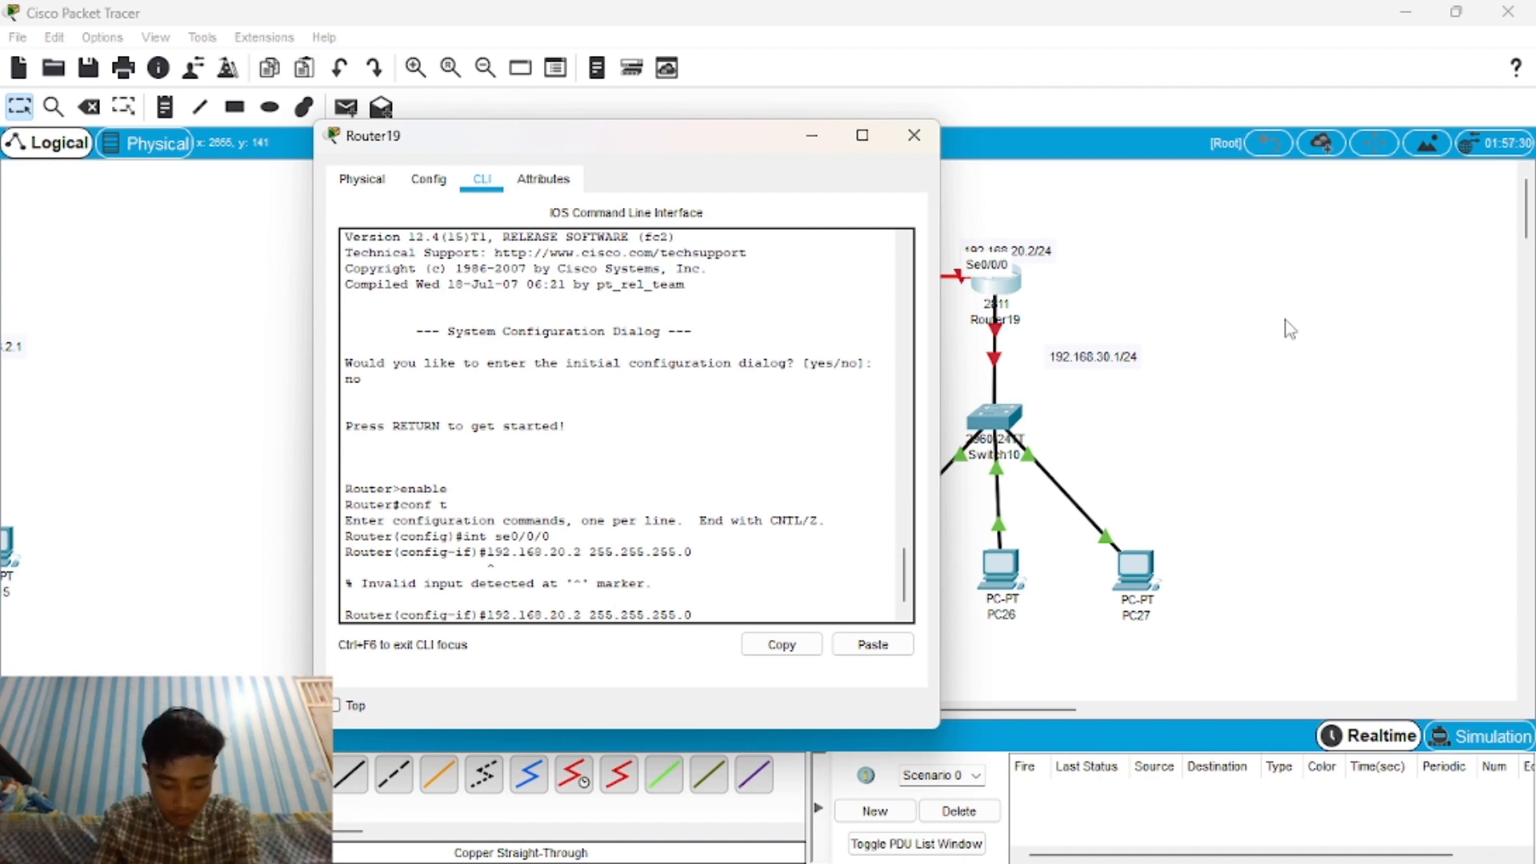
pyautogui.write('ad')
pyautogui.press('BackSpace')
pyautogui.press('BackSpace')
pyautogui.write('ip add')
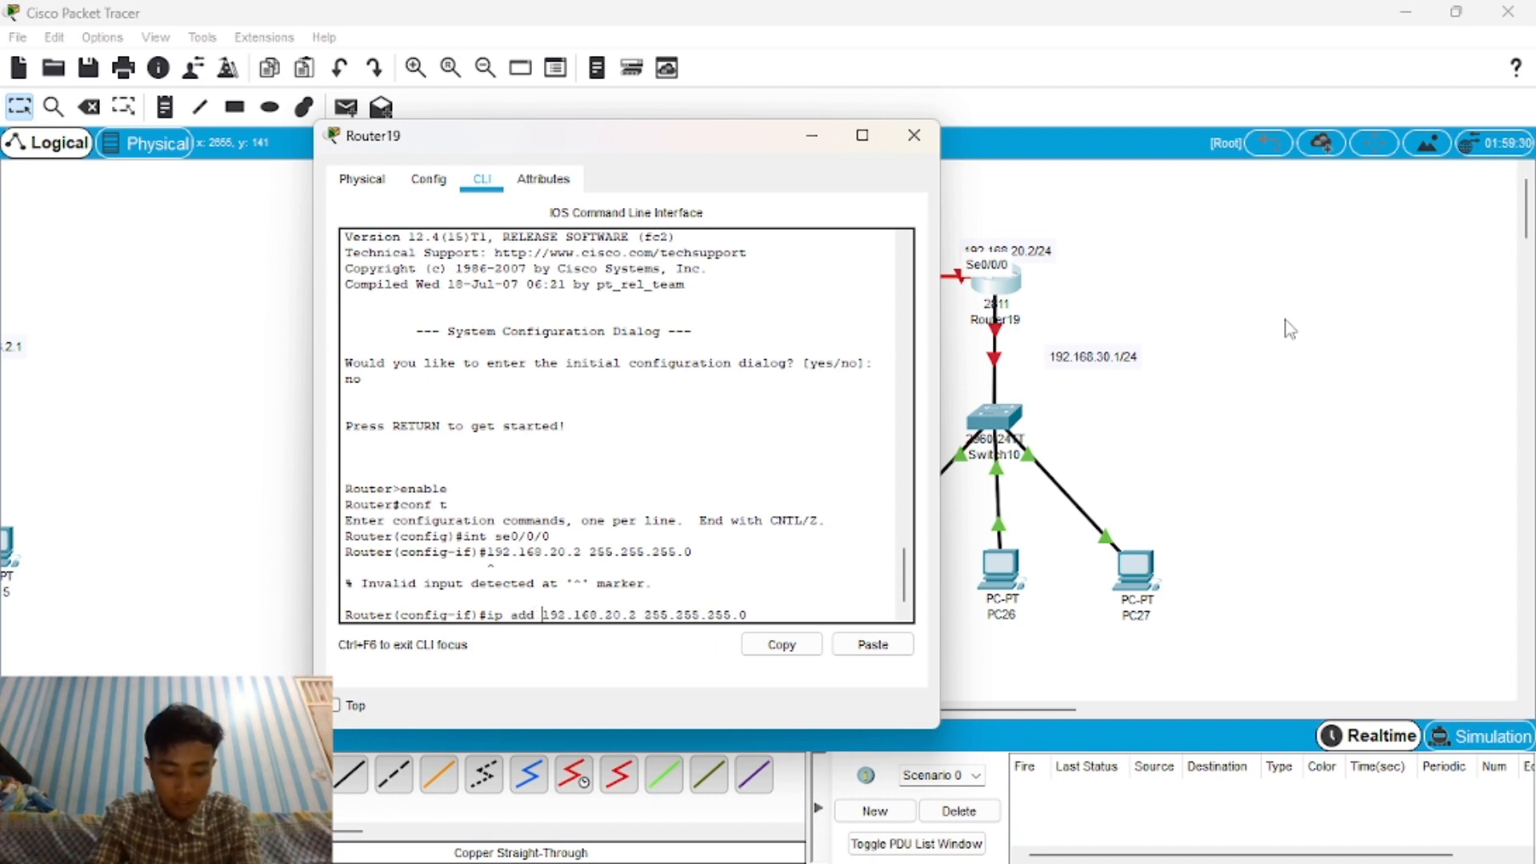
pyautogui.press('Return')
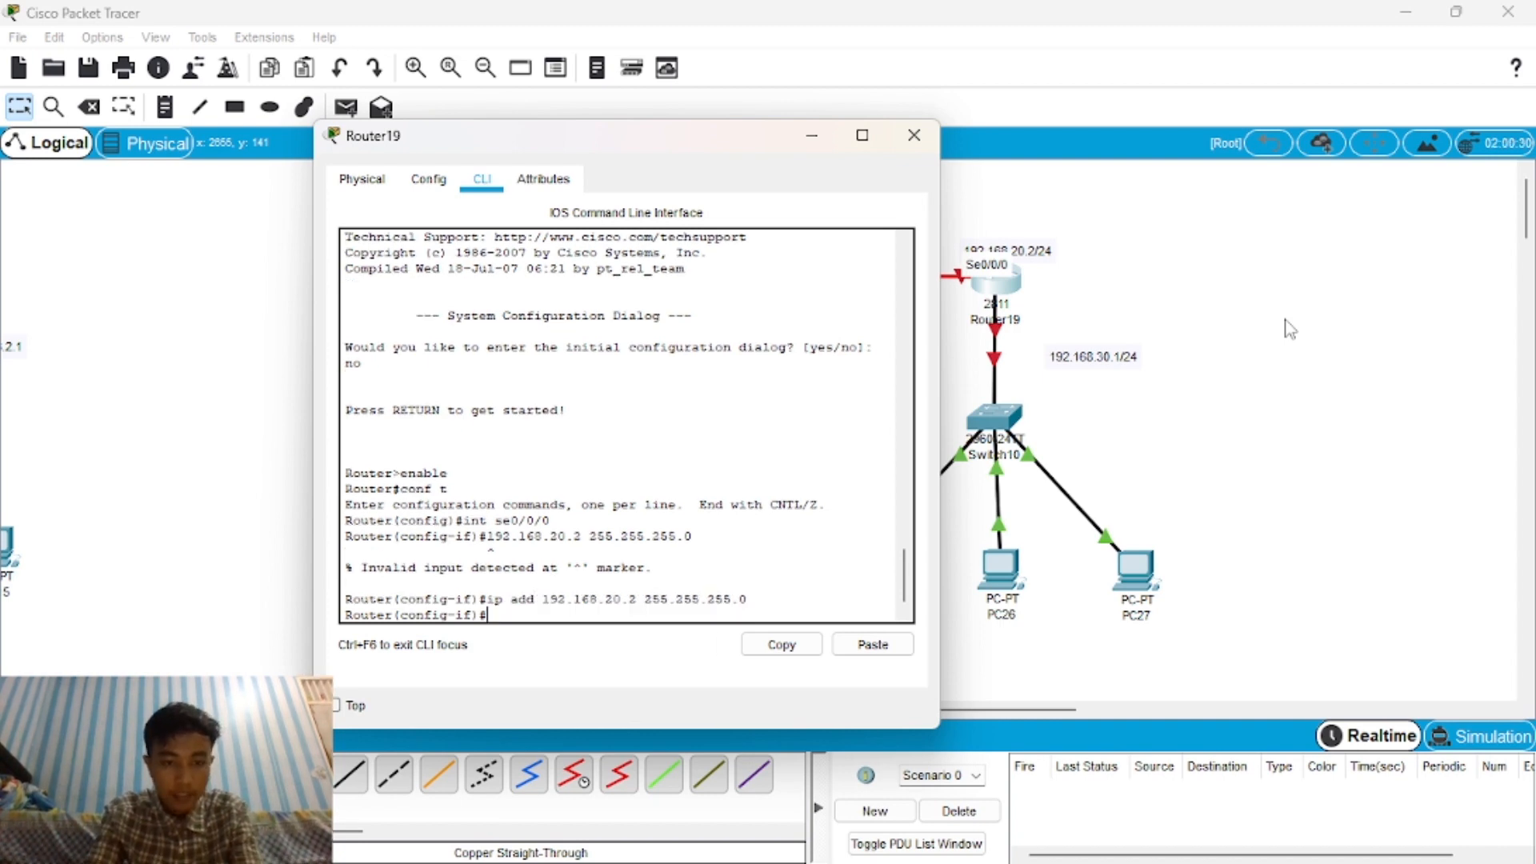
# Enable Router19's se0/0/0 interface with no shutdown.
pyautogui.write('no')
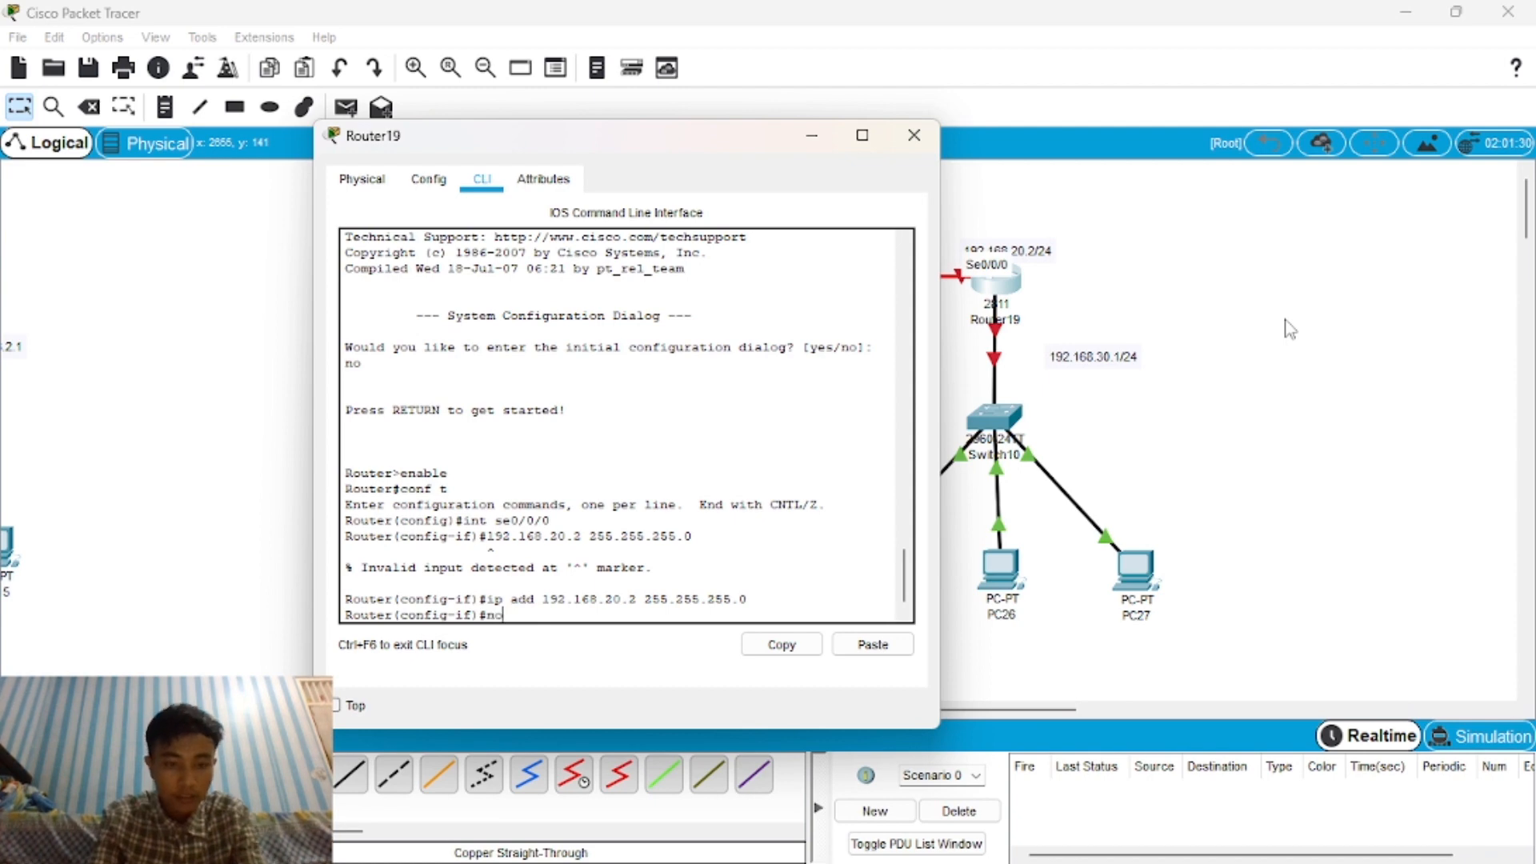
pyautogui.write(' shutdown')
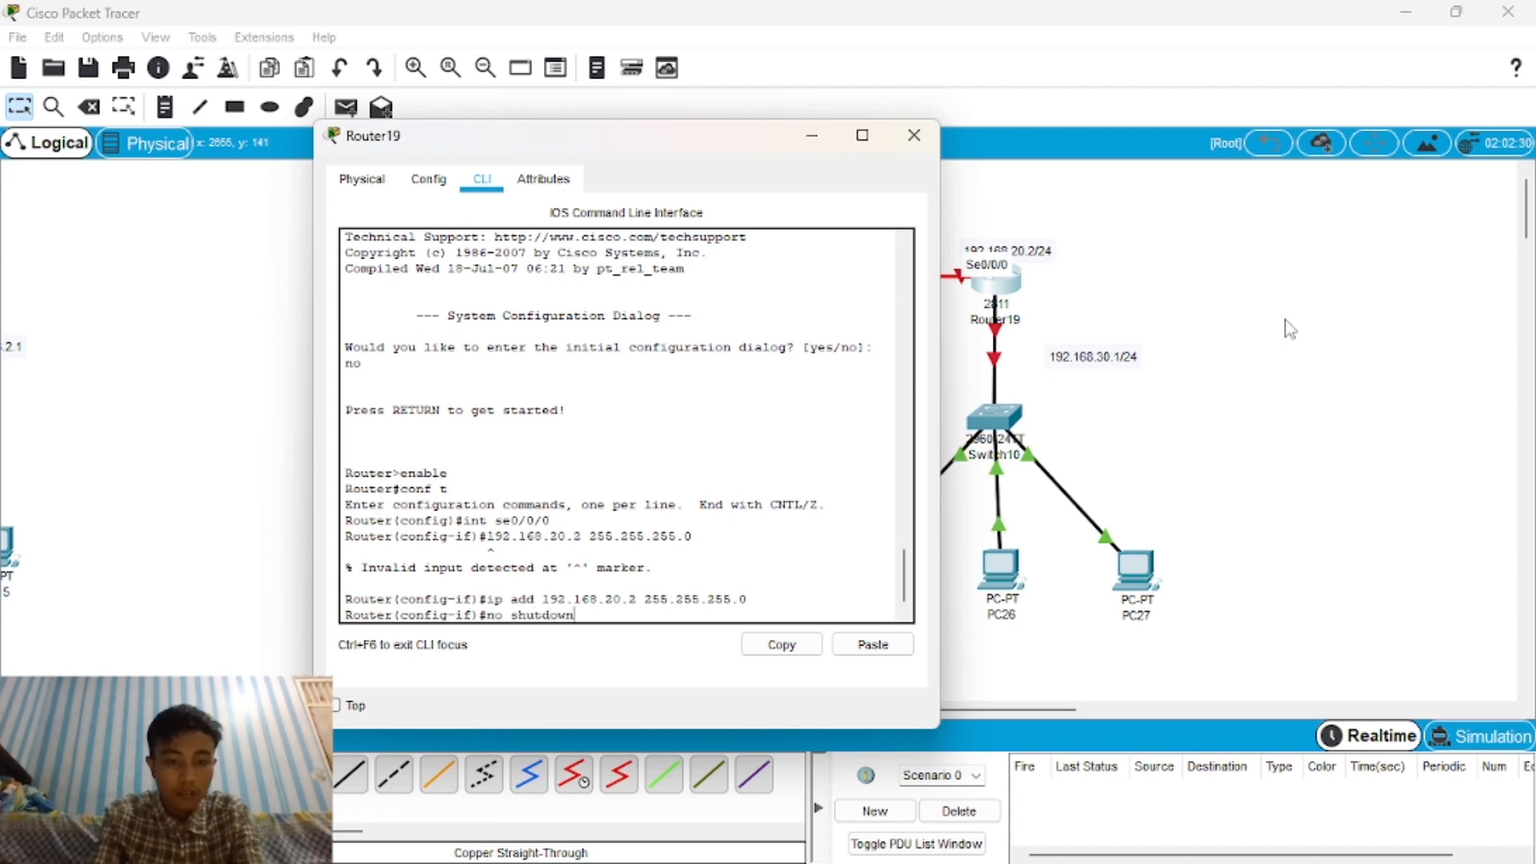
pyautogui.press('Return')
pyautogui.press('Return')
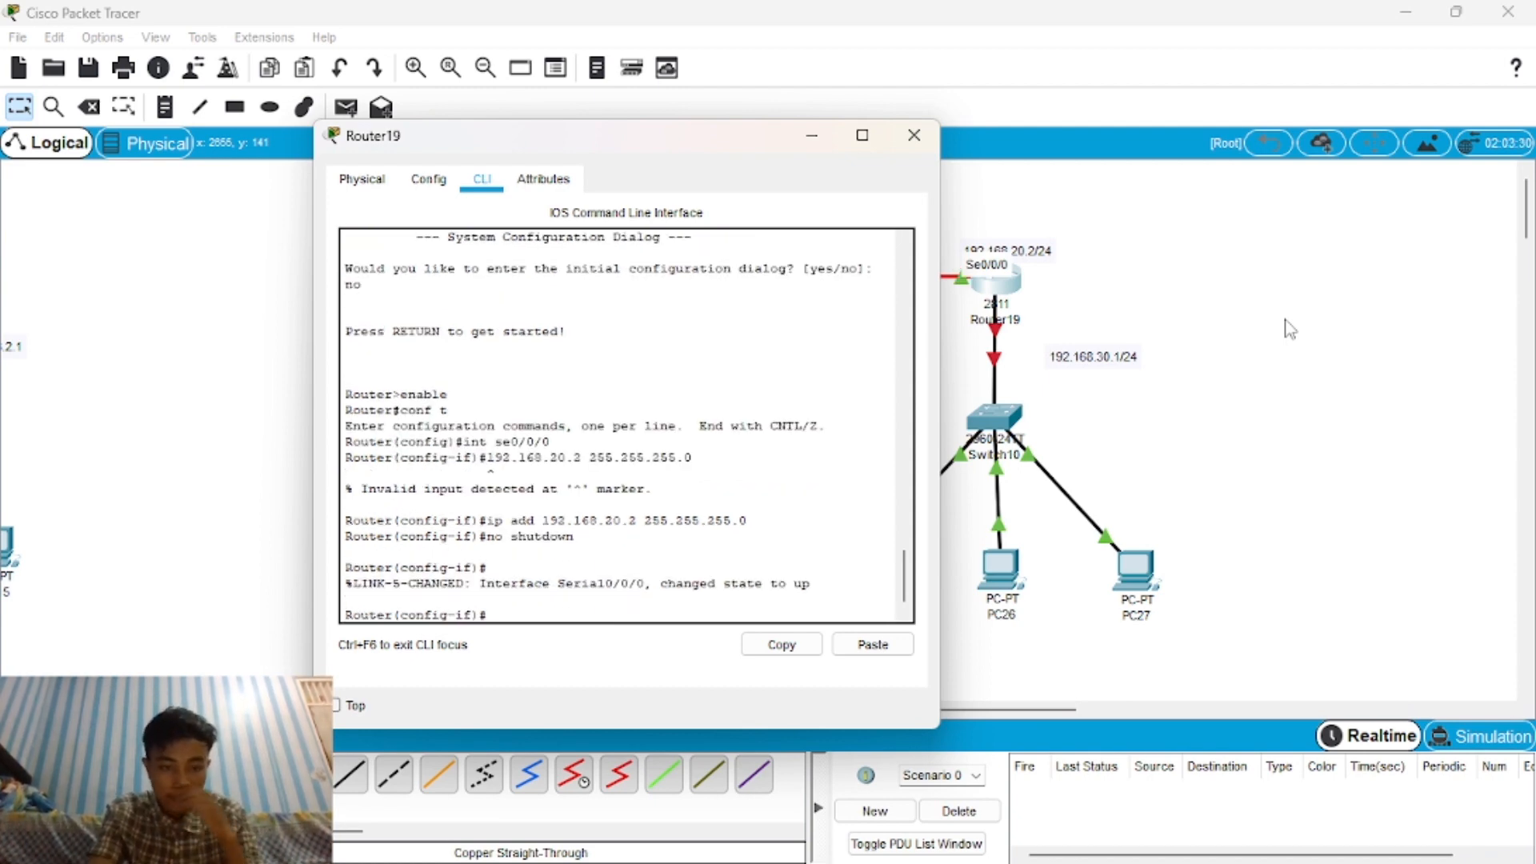
# Enter configuration of Router19's FastEthernet interface with int fa0/0.
pyautogui.write('e')
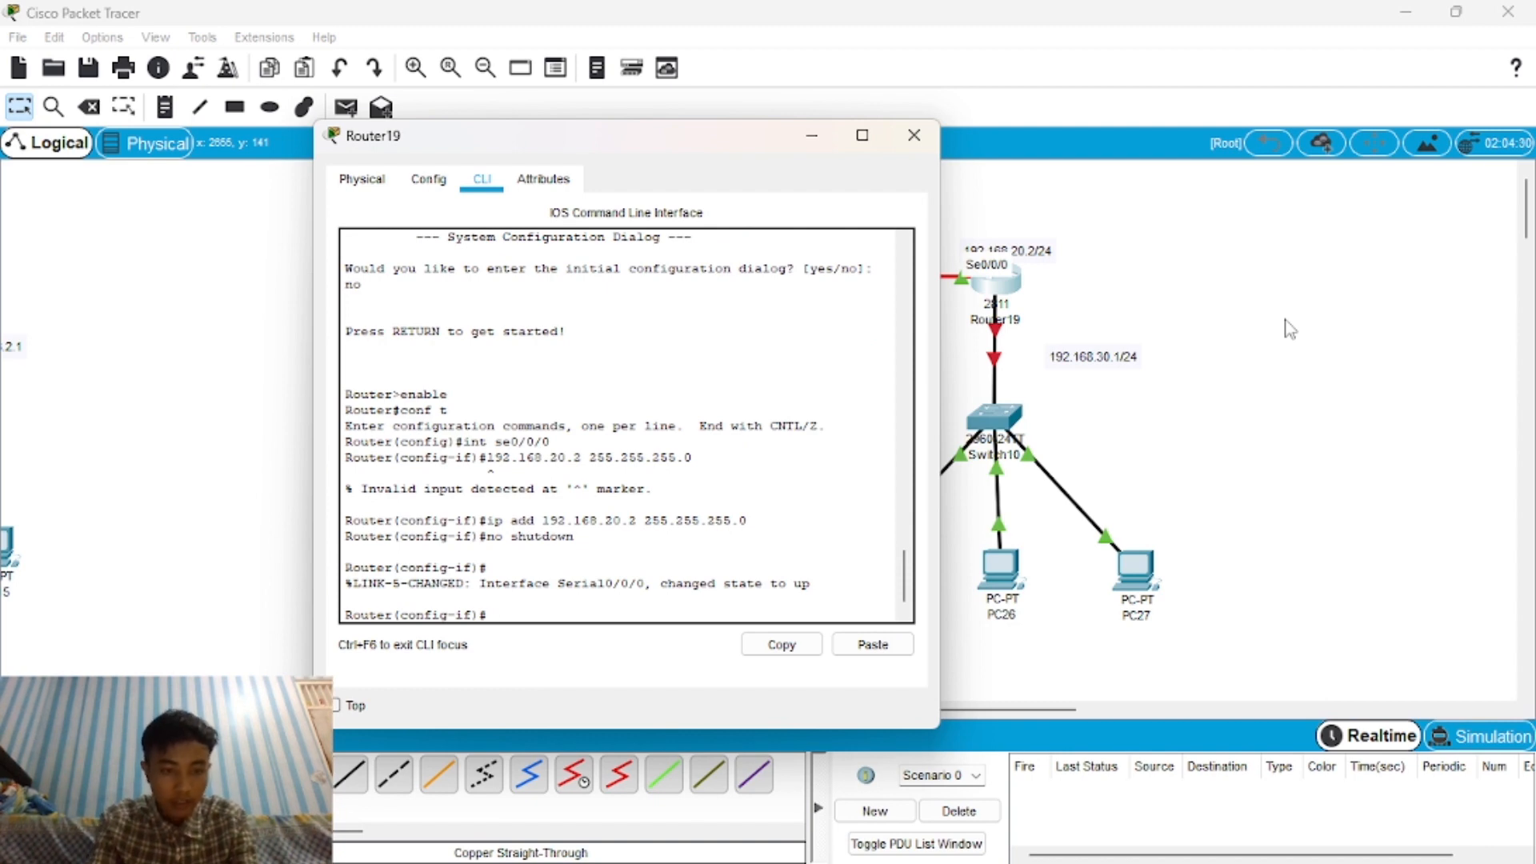
pyautogui.press('BackSpace')
pyautogui.write('int')
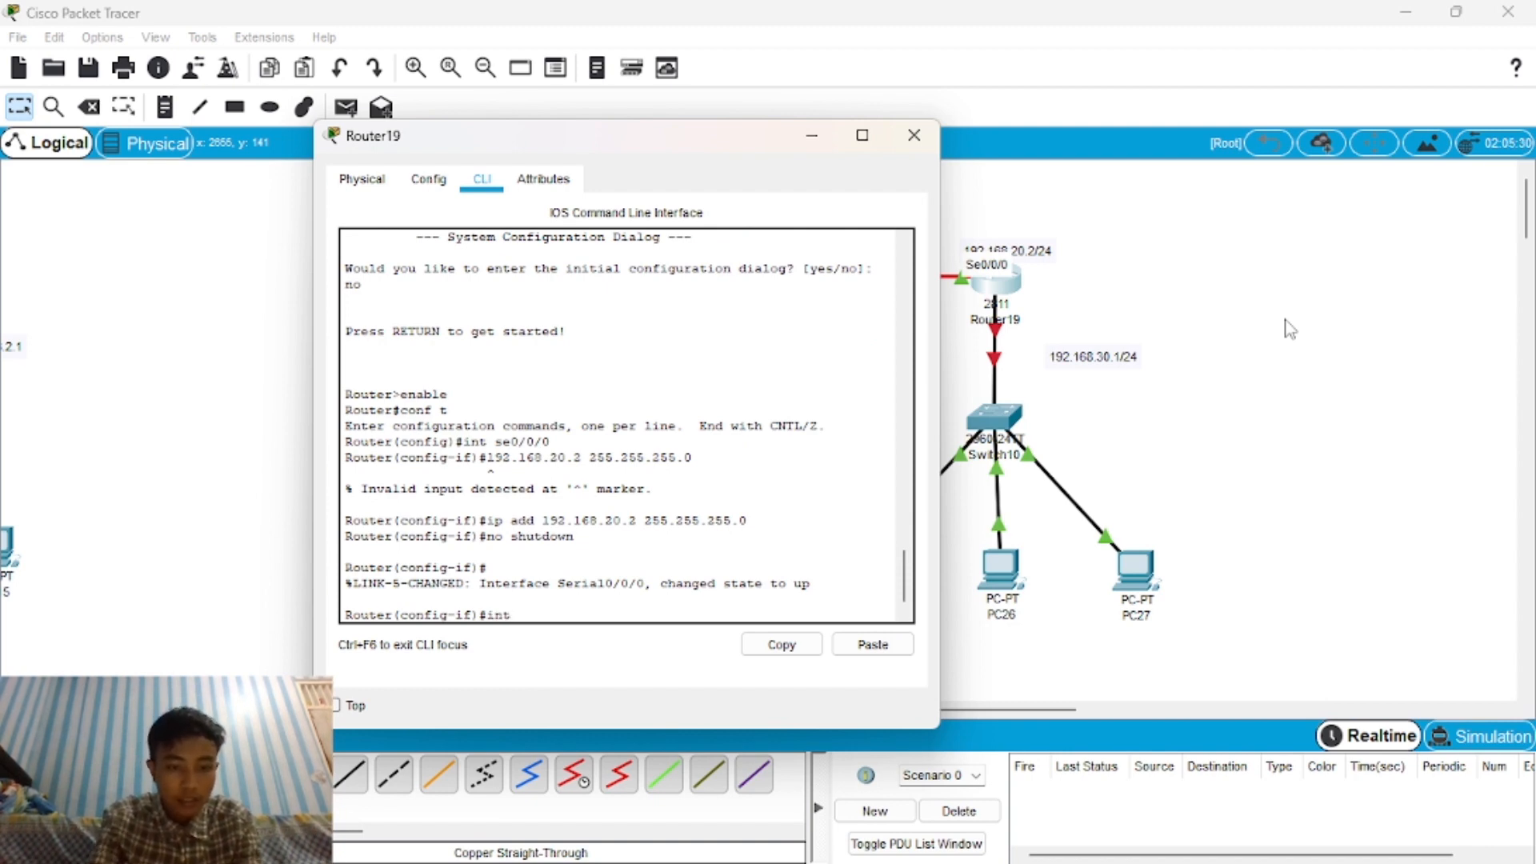
pyautogui.write(' fa0/0')
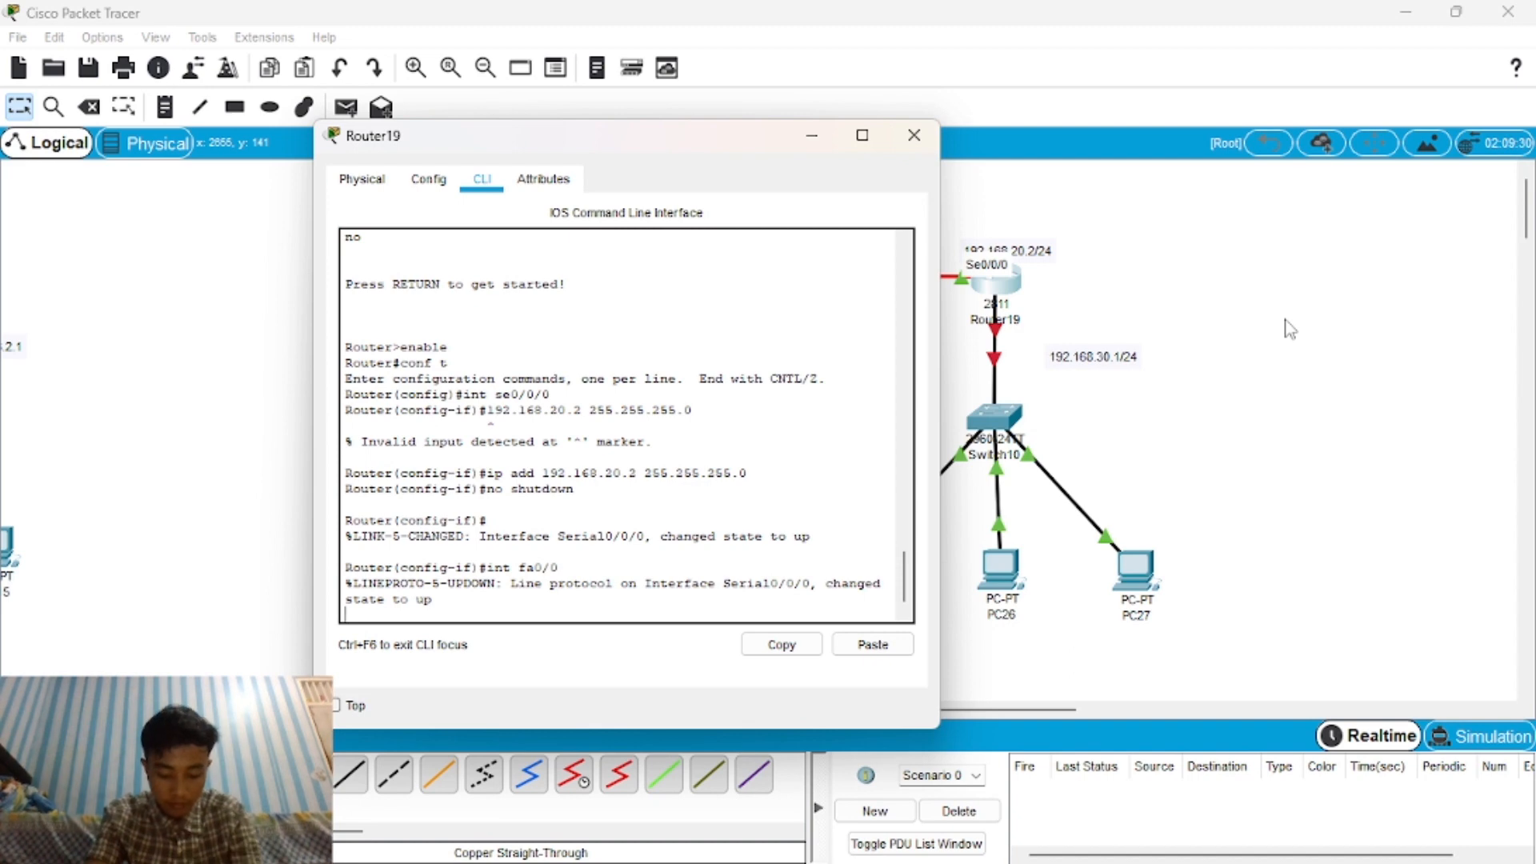
pyautogui.press('Return')
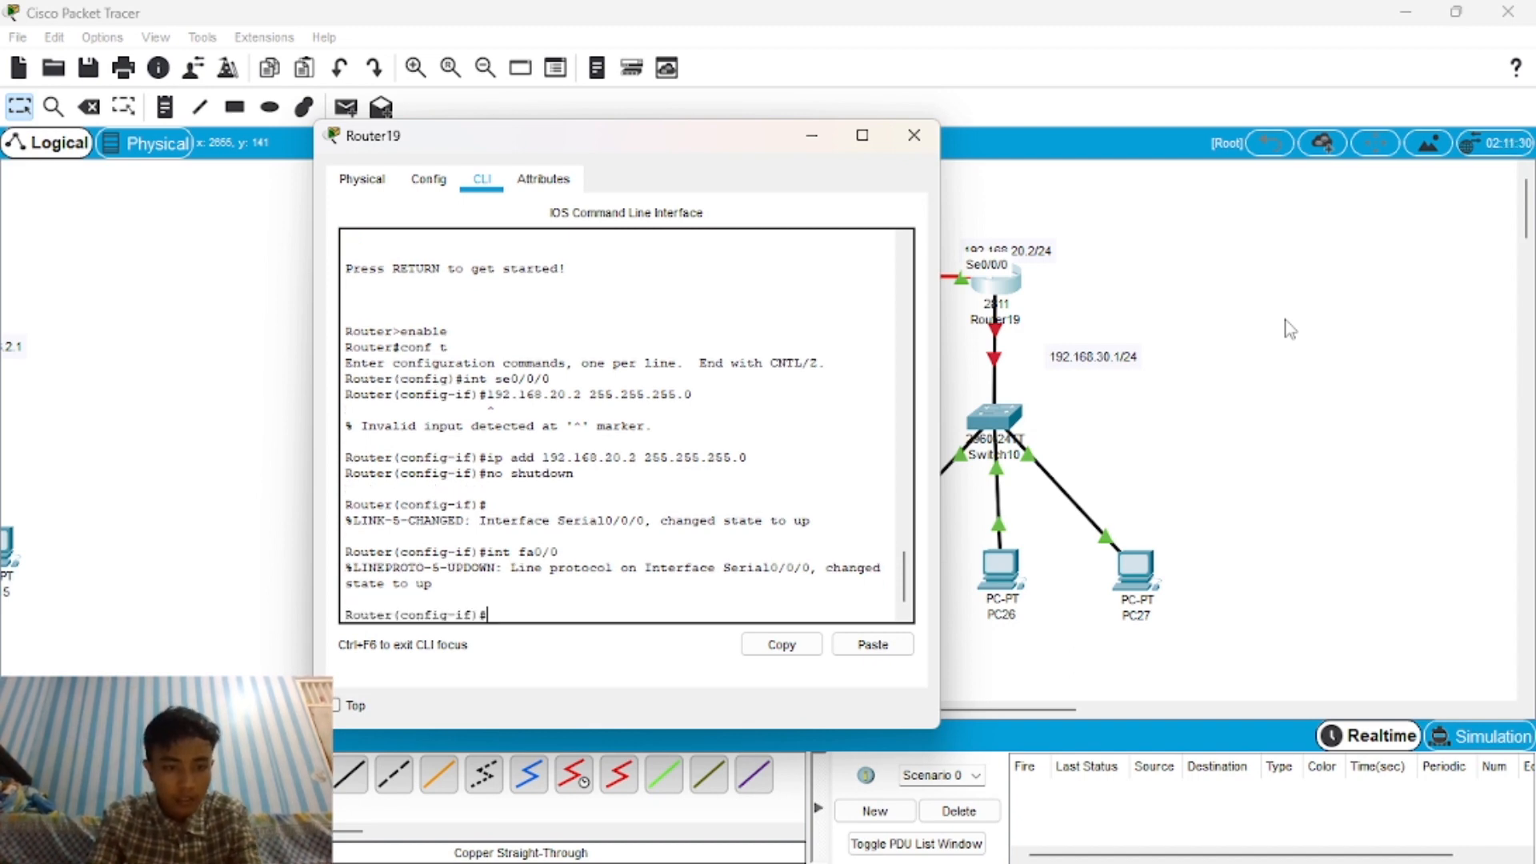
pyautogui.write('int')
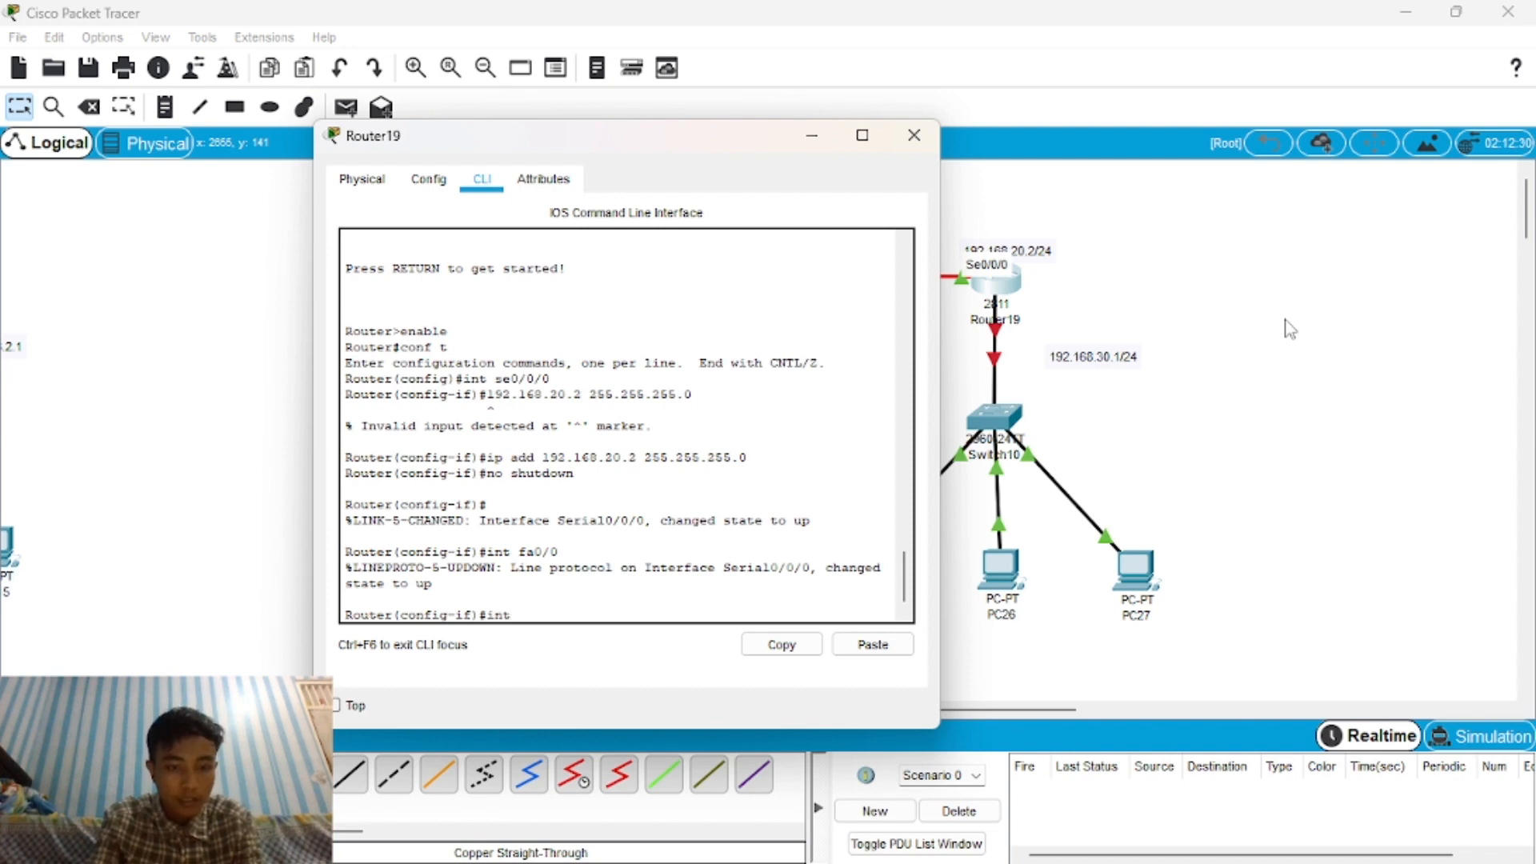
pyautogui.write(' fa0/0')
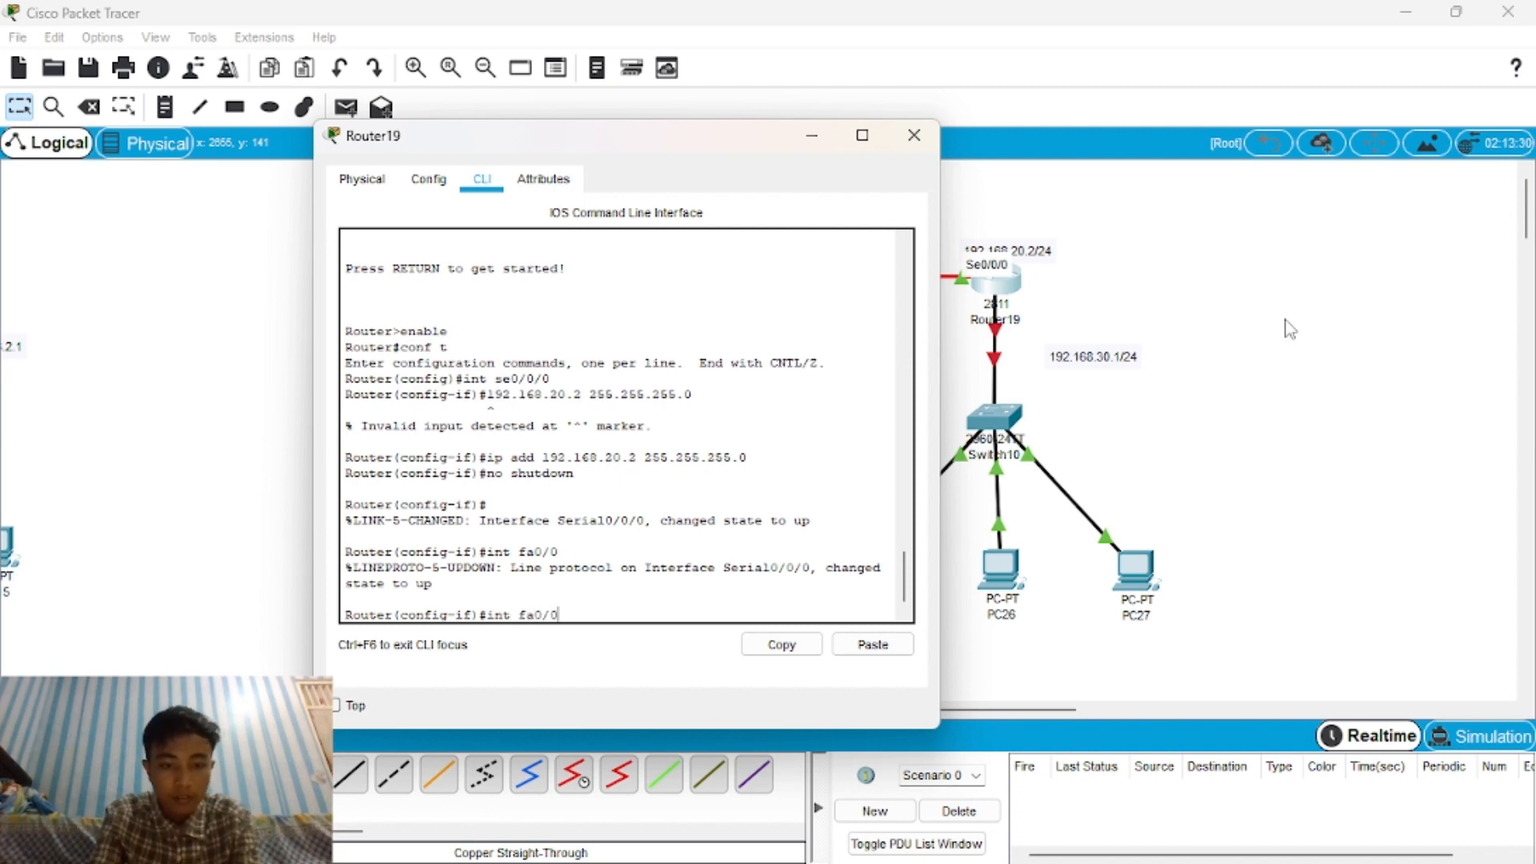
pyautogui.press('Return')
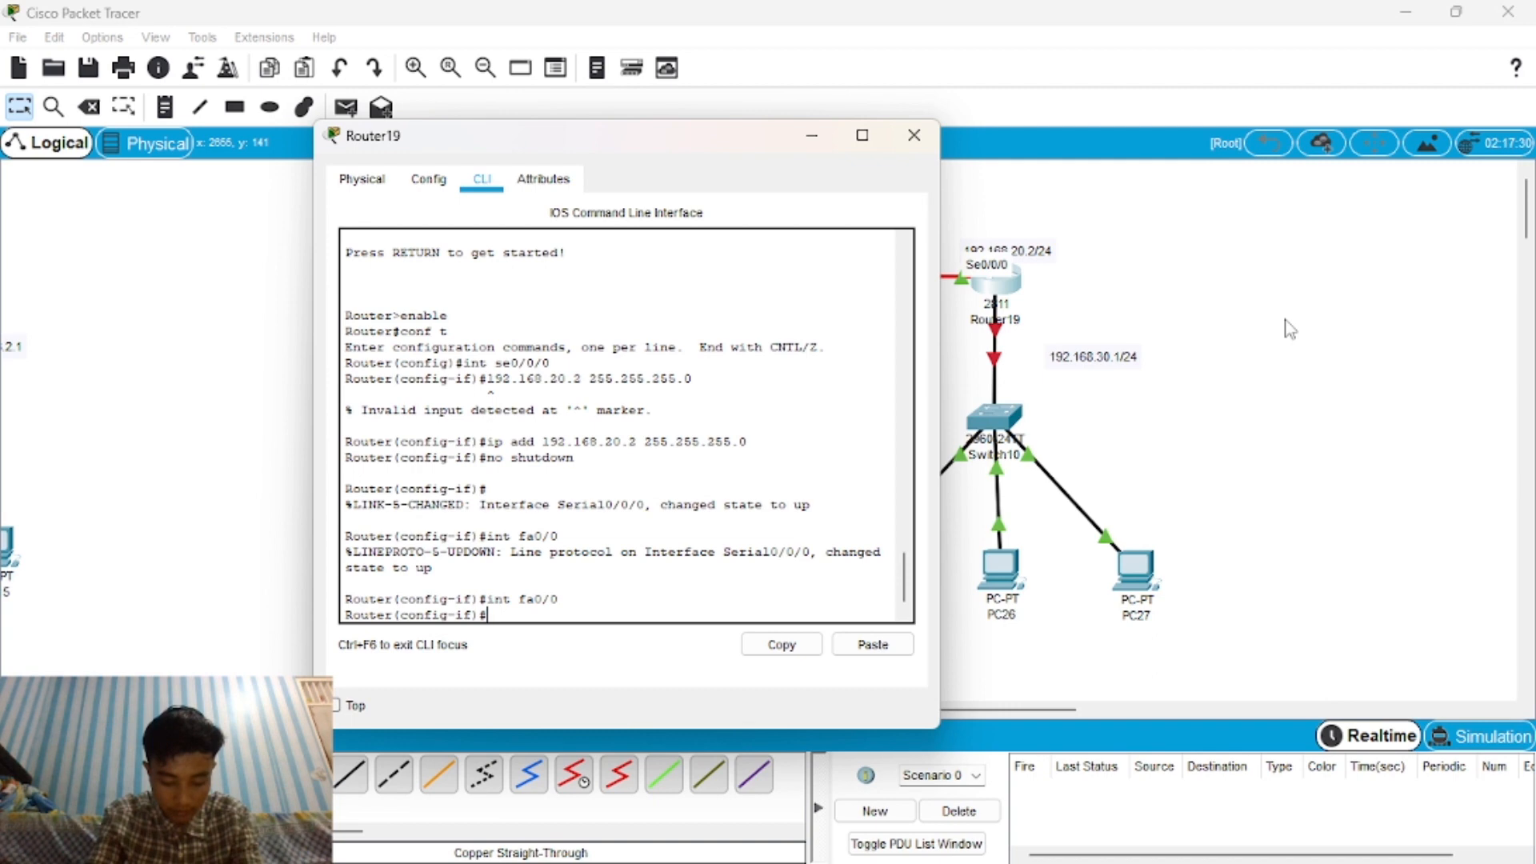
# Assign 192.168.30.1 with mask 255.255.255.0 to Router19's fa0/0 using ip add, and enable the interface with no shutdown.
pyautogui.write('l')
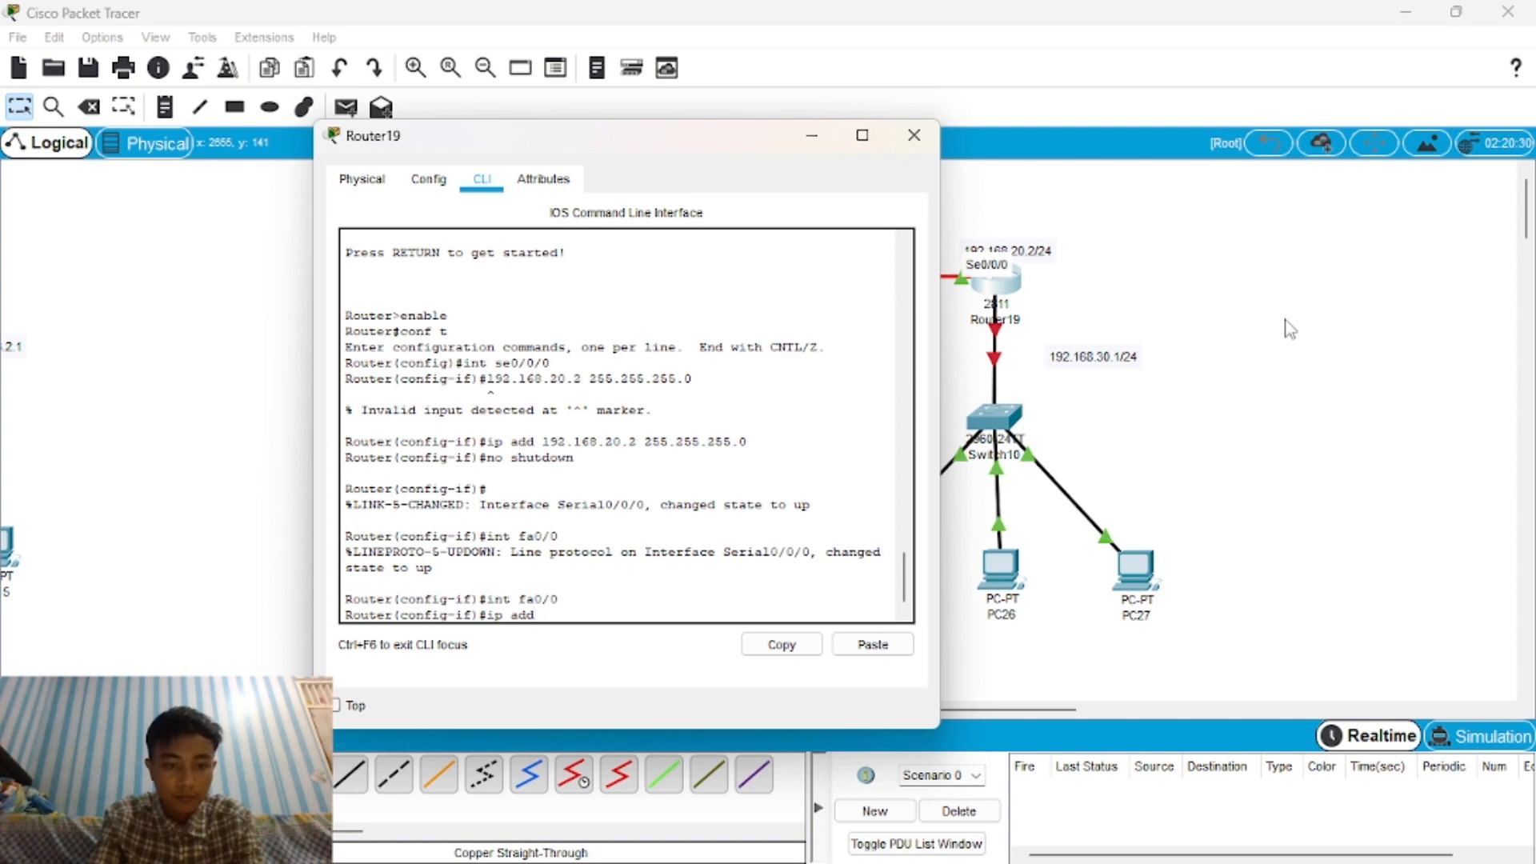
pyautogui.write('192.168.')
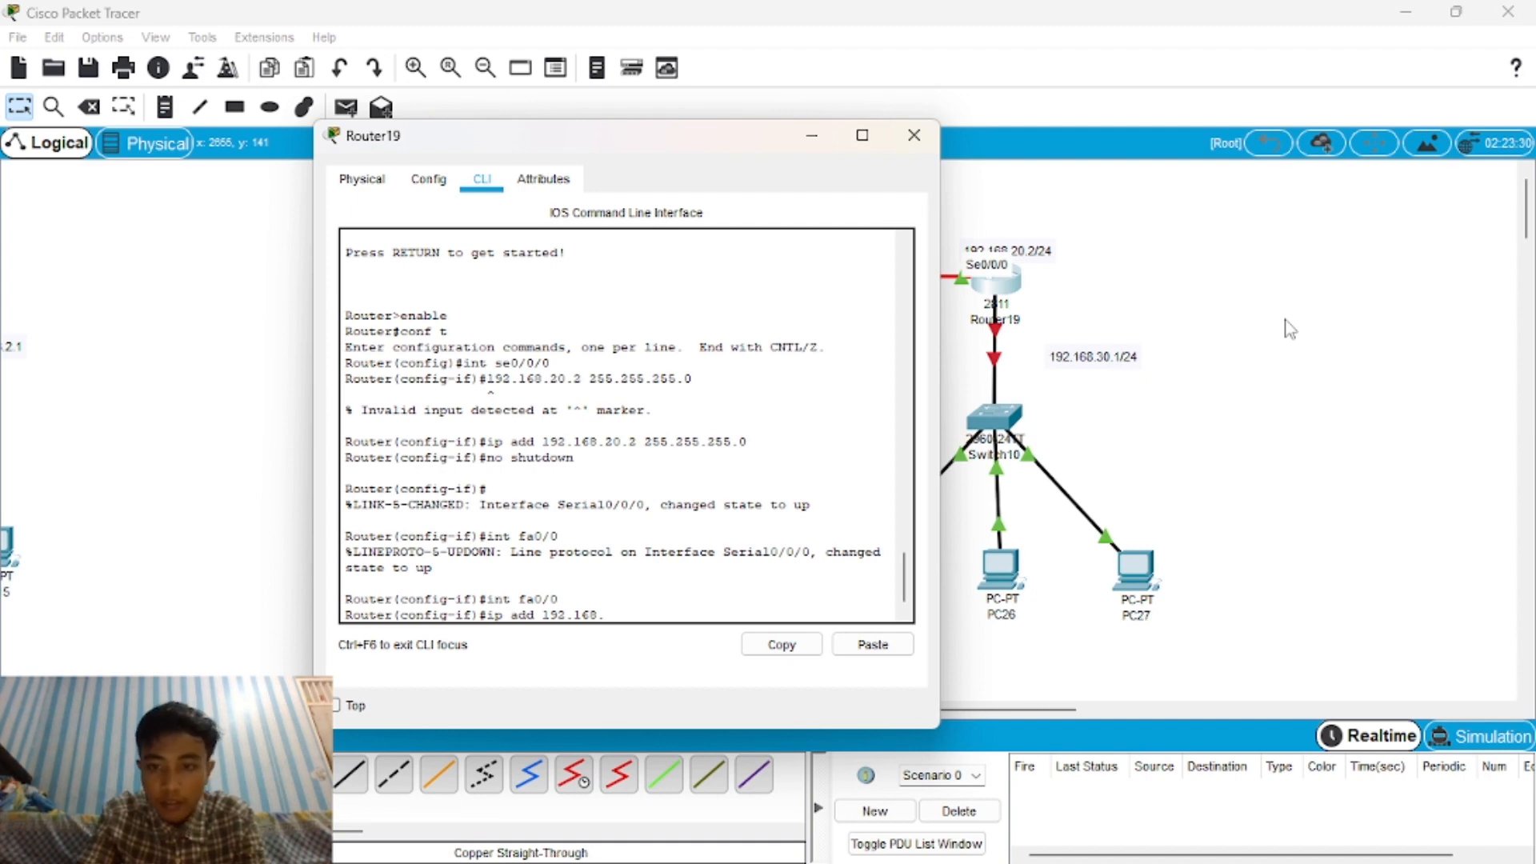
pyautogui.write('30.1')
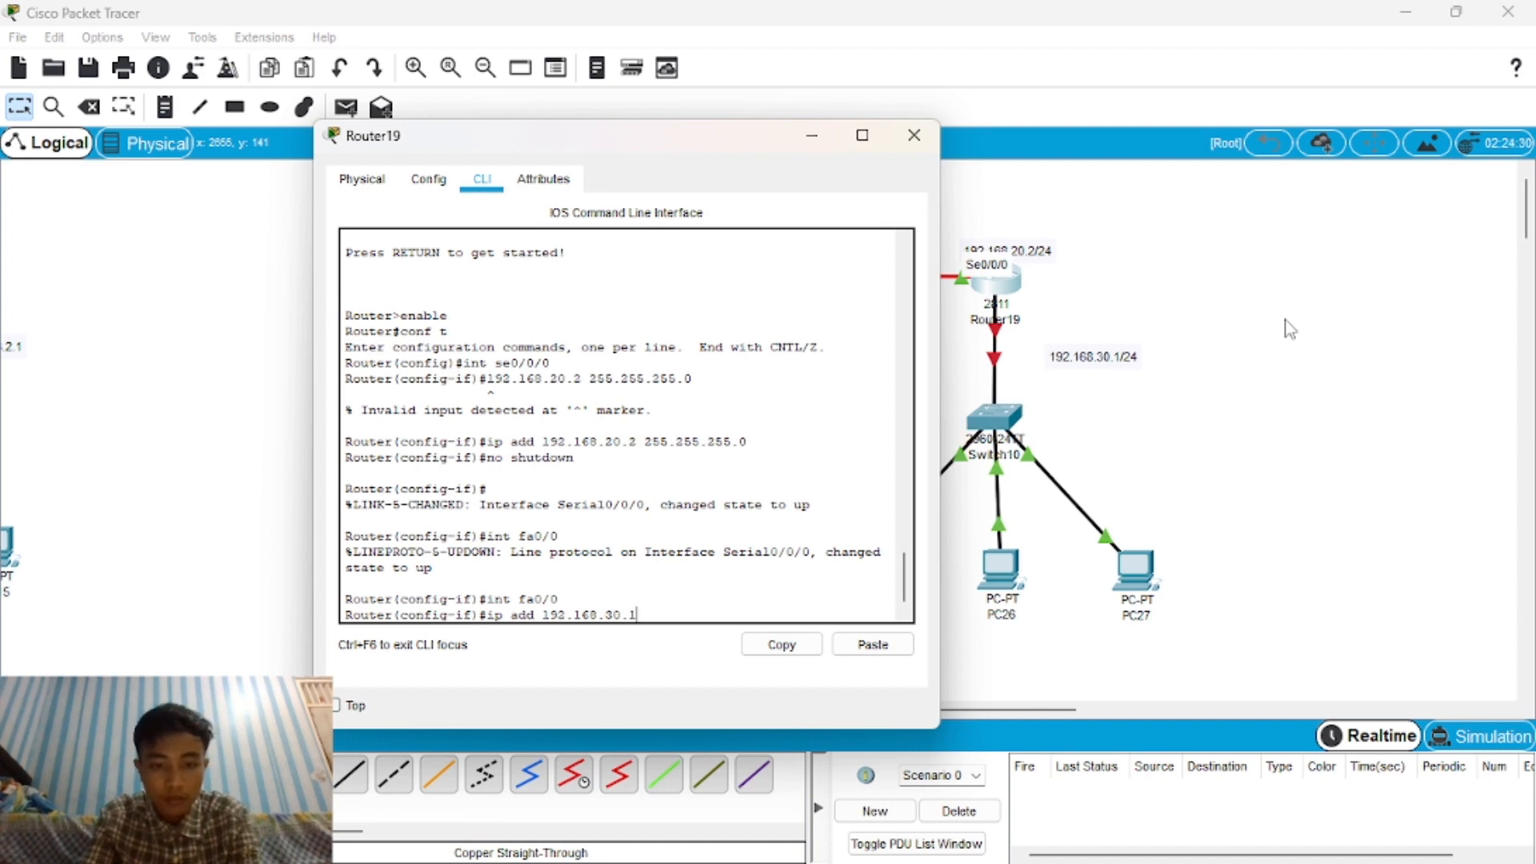
pyautogui.write(' 255.255.255.0')
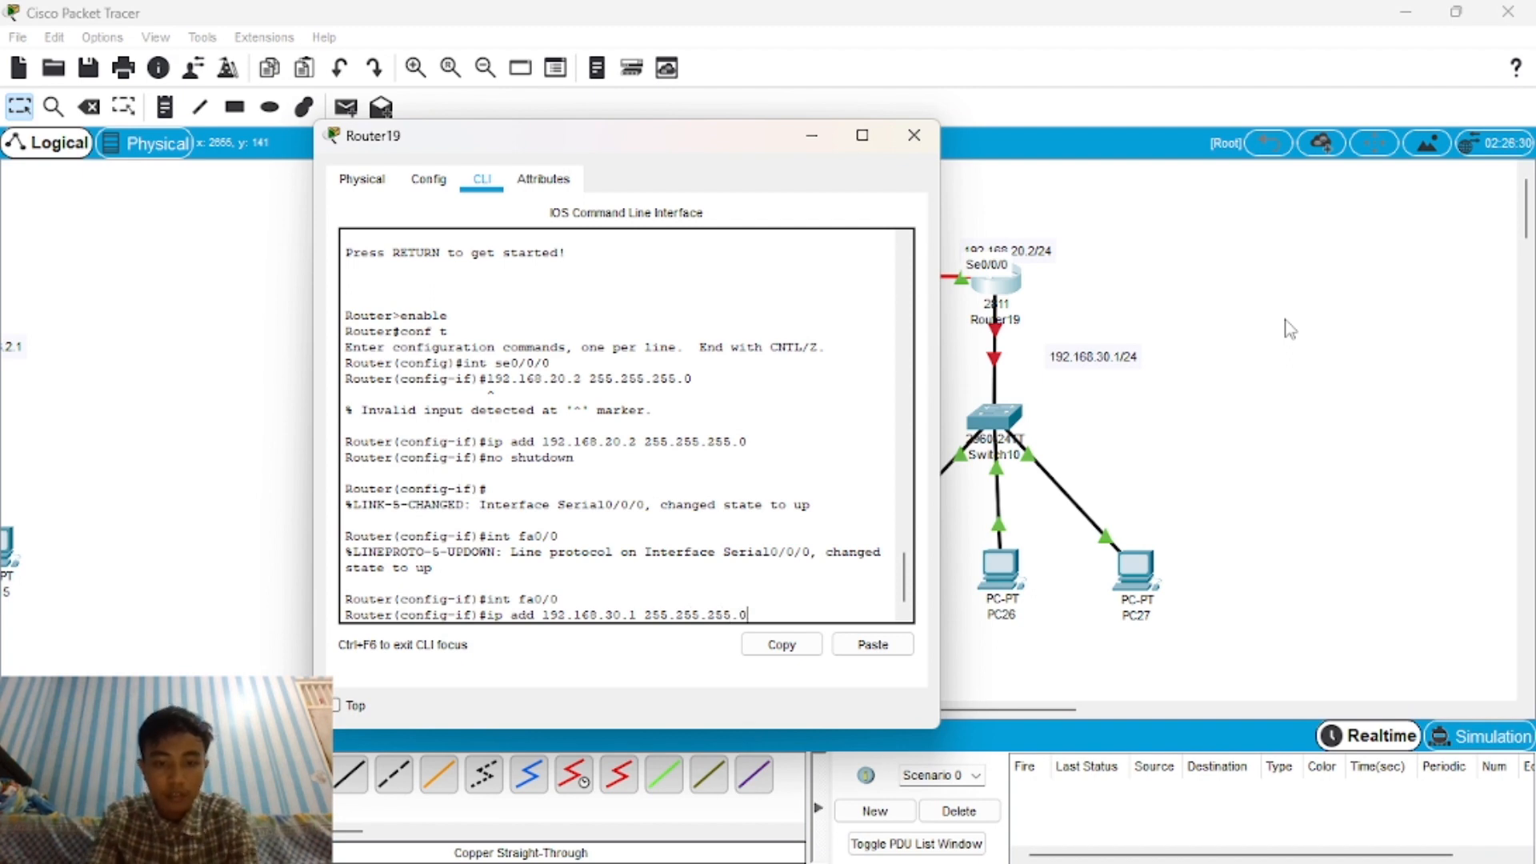
pyautogui.press('Return')
pyautogui.write('no')
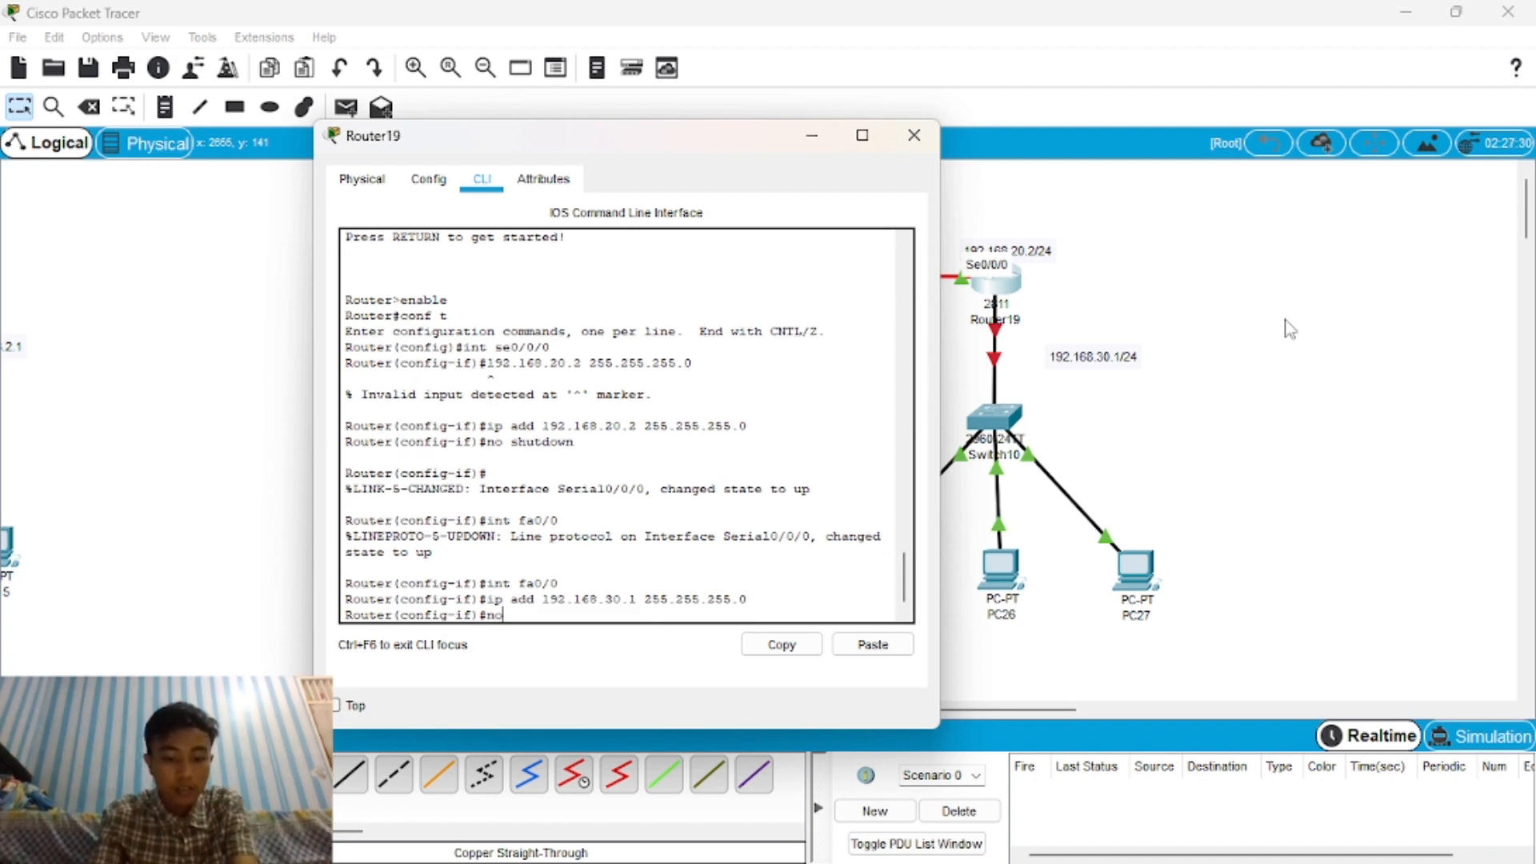
pyautogui.write(' shut')
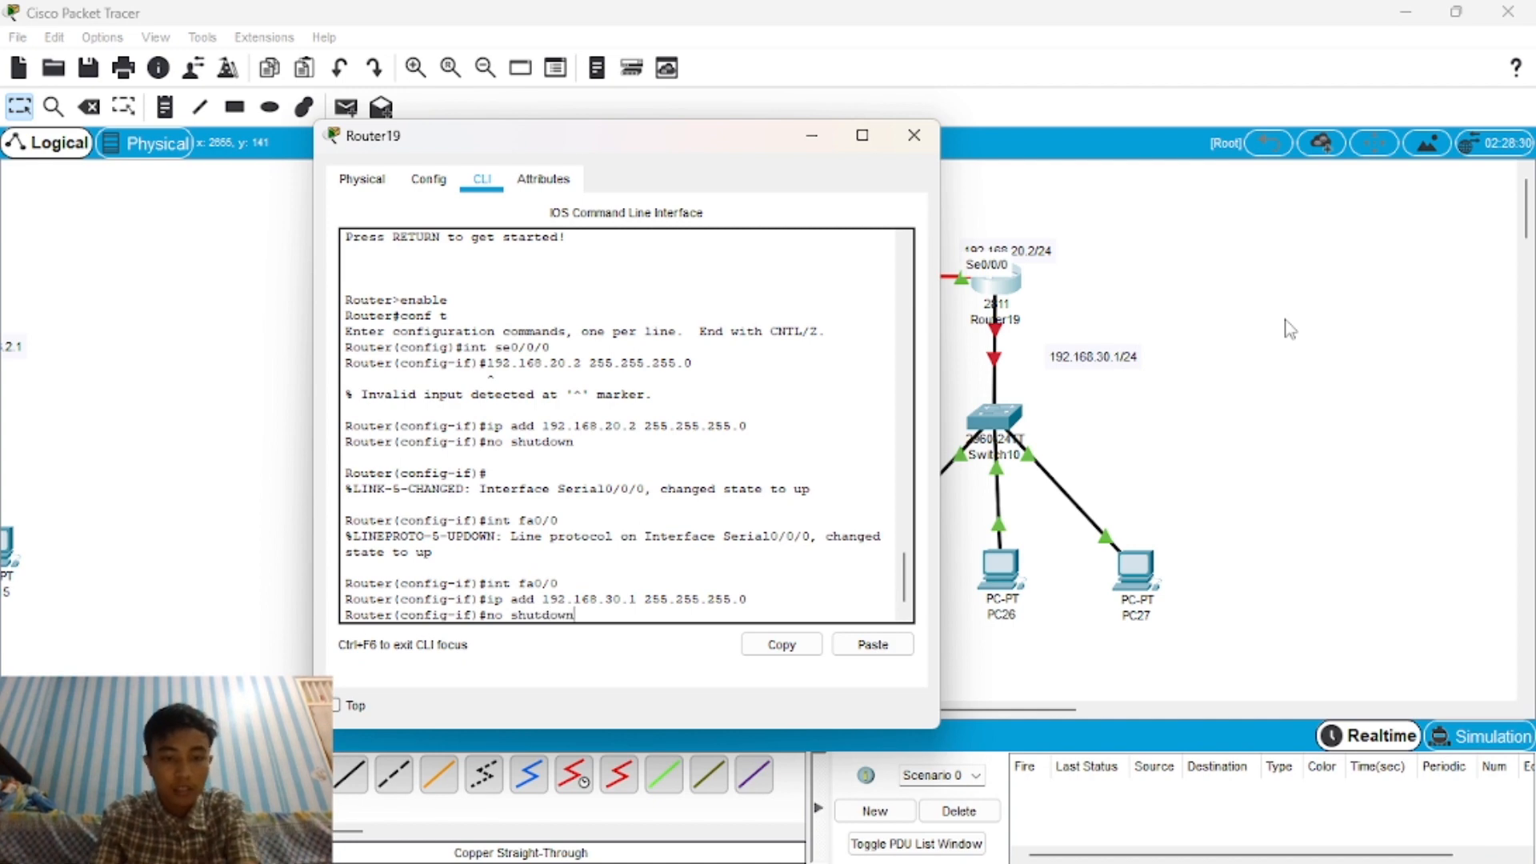
pyautogui.write('down')
pyautogui.press('Return')
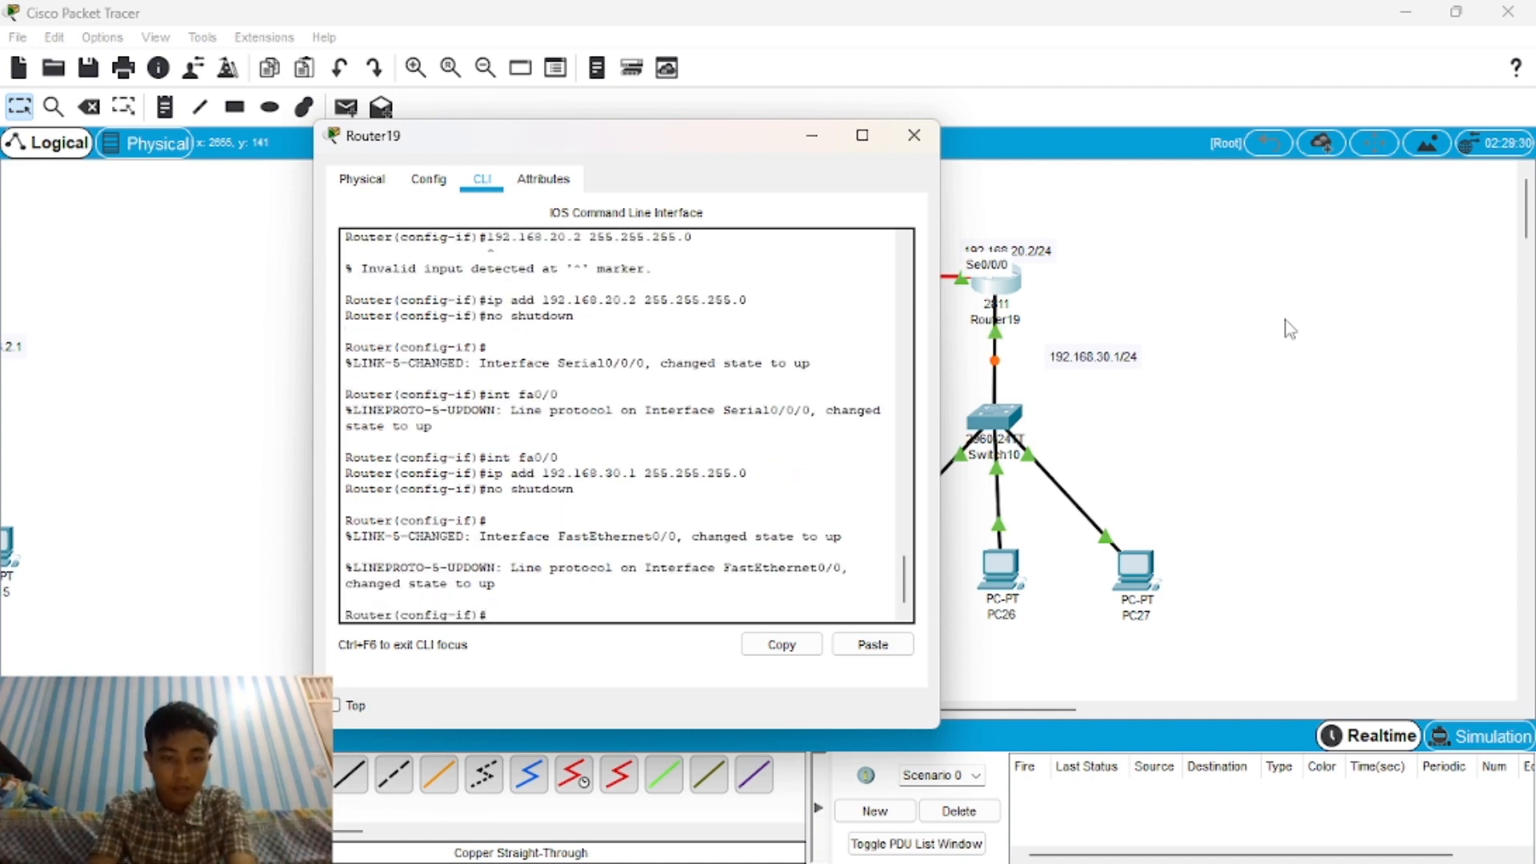
# Return to global configuration mode with ex and add Router19's default route with ip route 0.0.0.0 0.0.0.0 192.168.20.1.
pyautogui.write('exx')
pyautogui.press('Return')
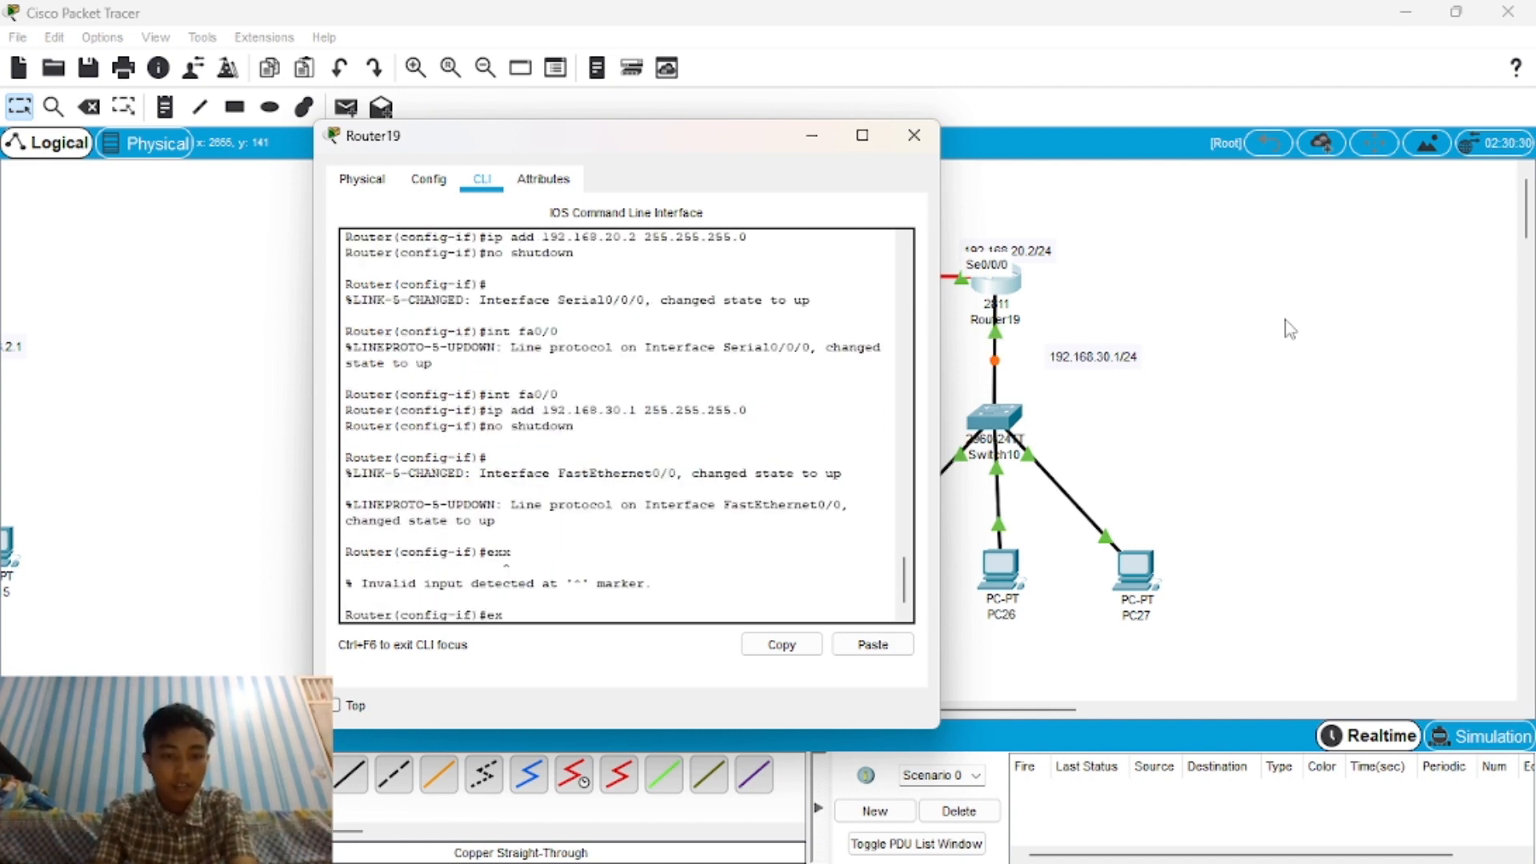
pyautogui.write('ex')
pyautogui.press('Return')
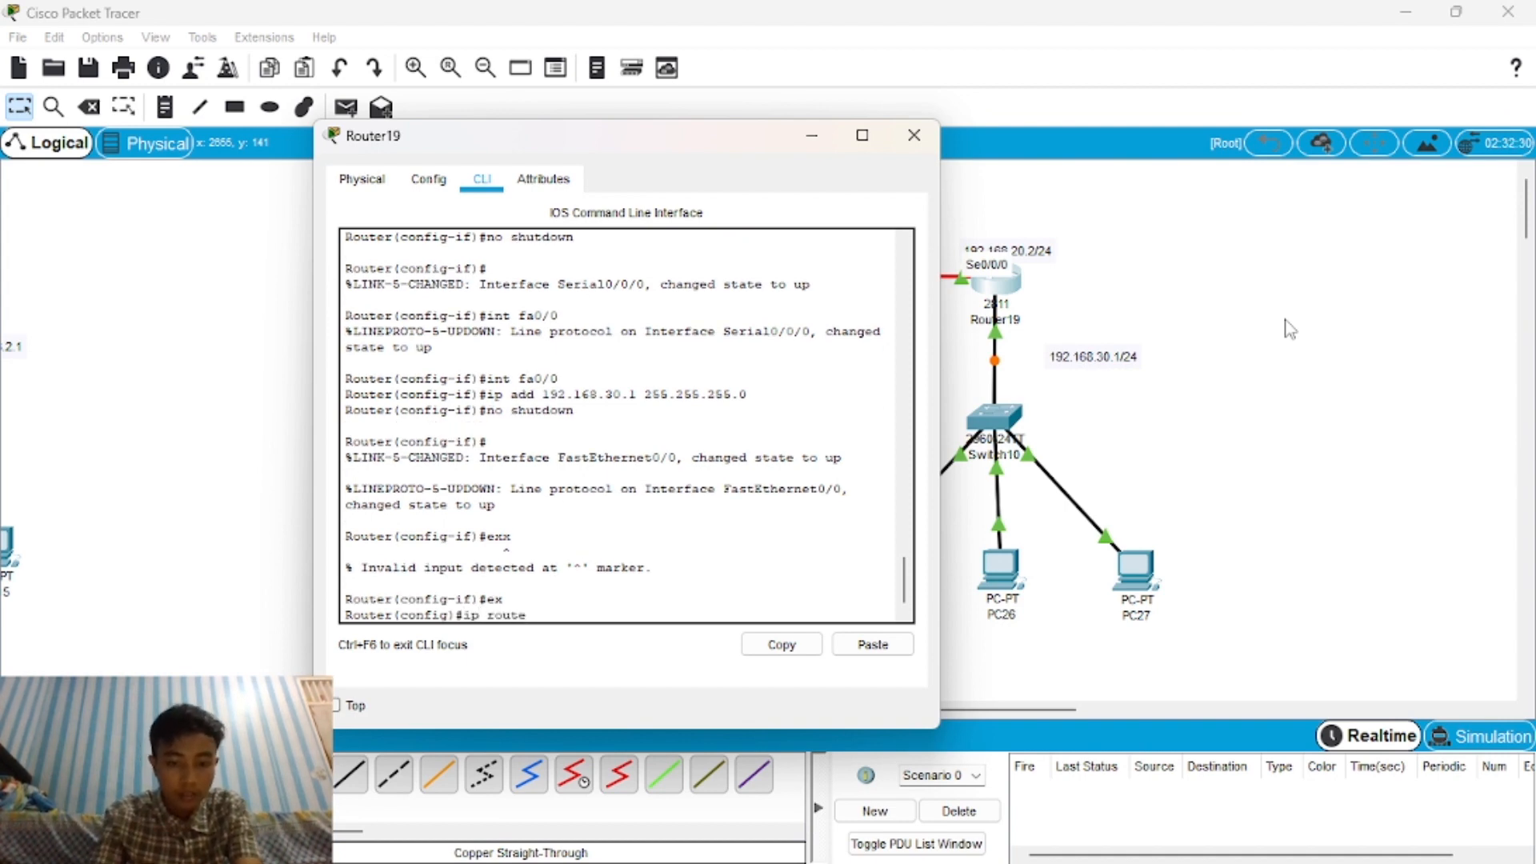
pyautogui.write('ip route 0.0.0.0')
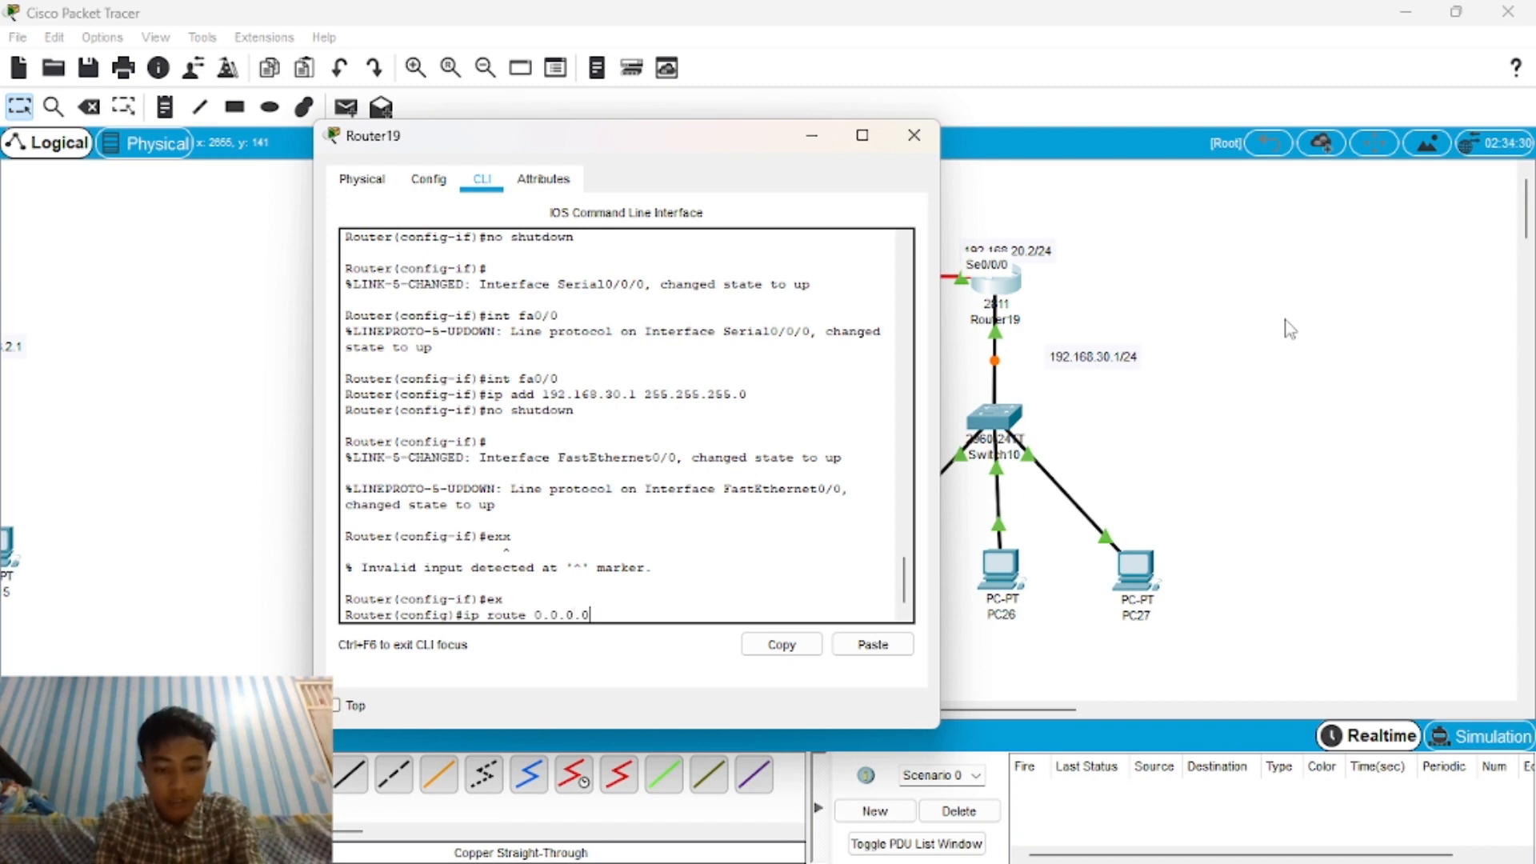
pyautogui.write(' 0.0.')
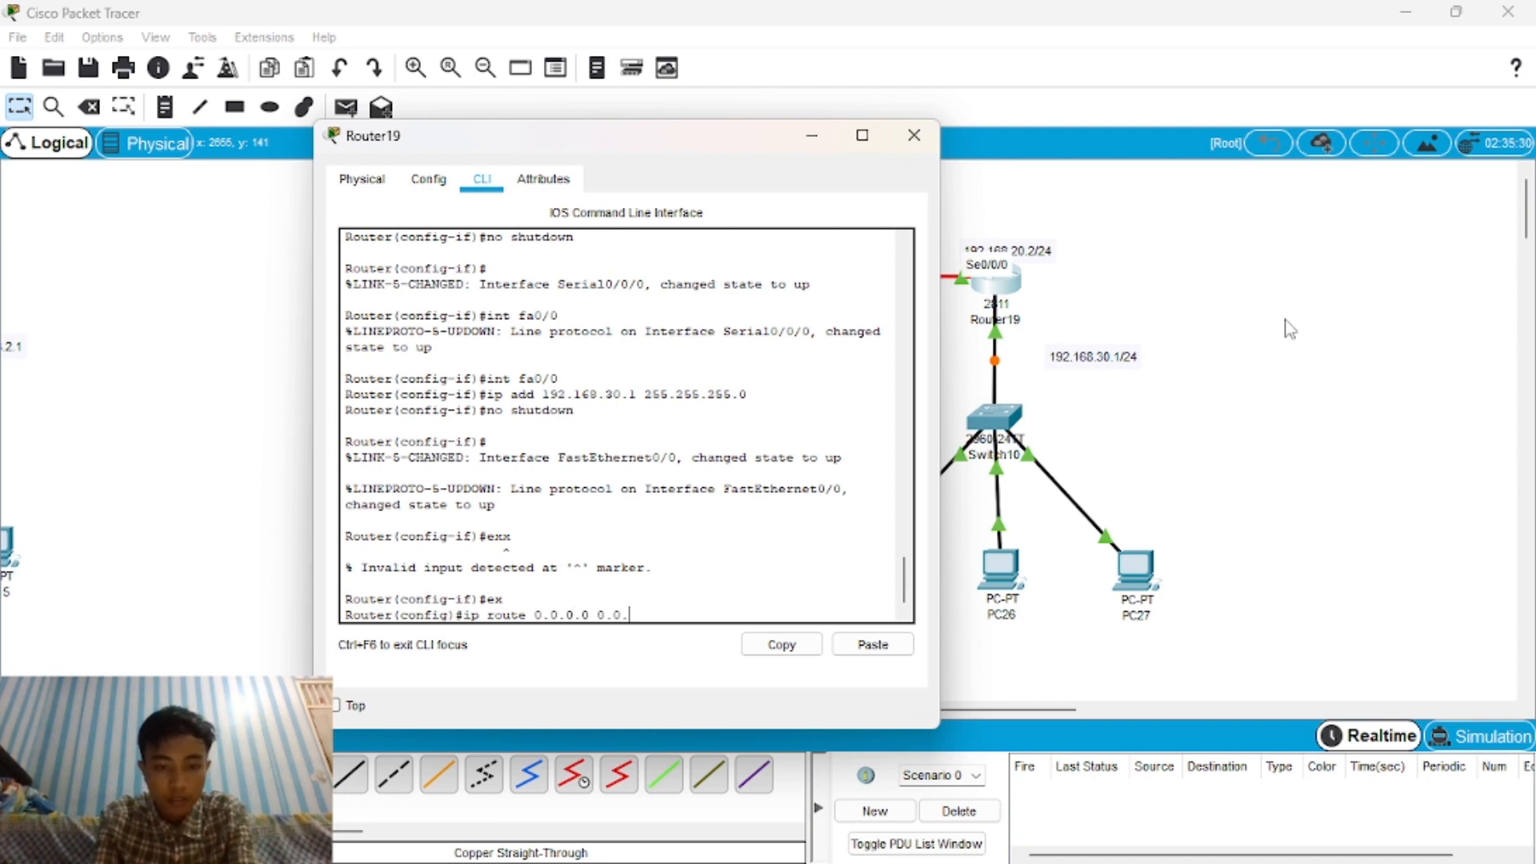
pyautogui.write('0.0 192.168.20.1')
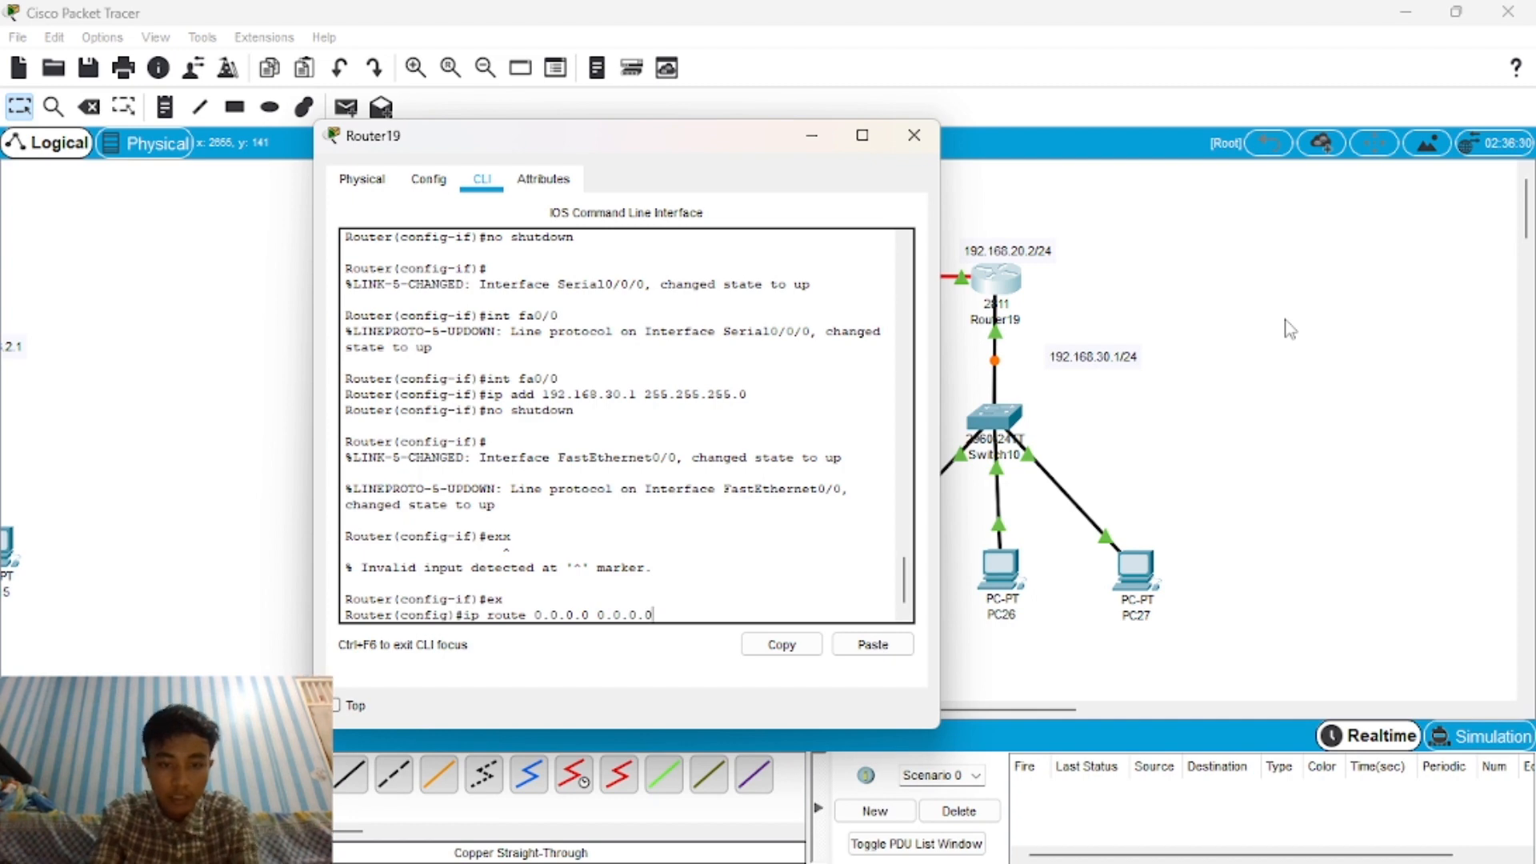
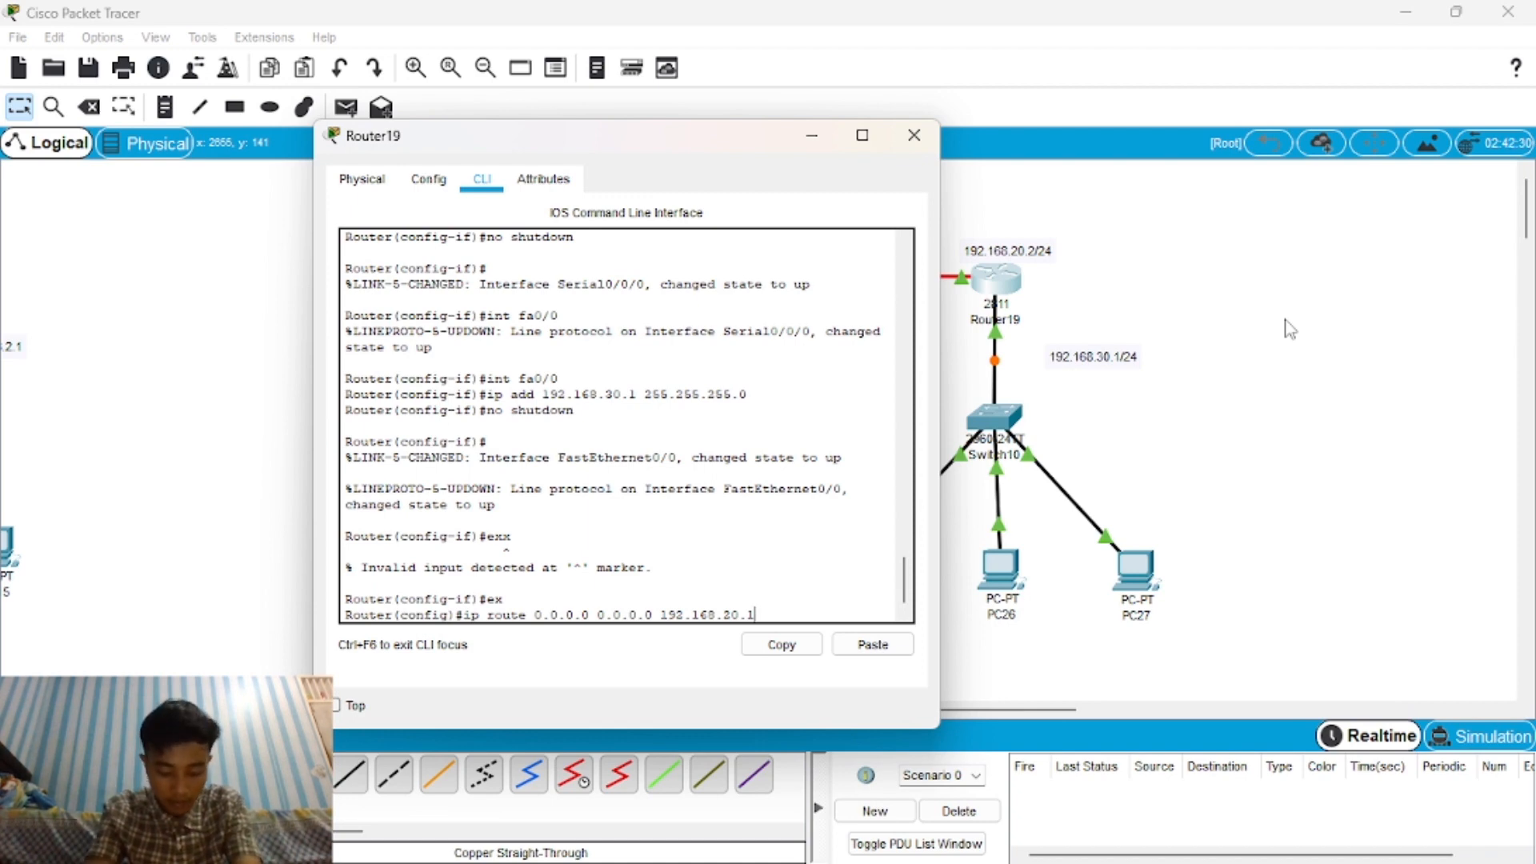
pyautogui.press('Return')
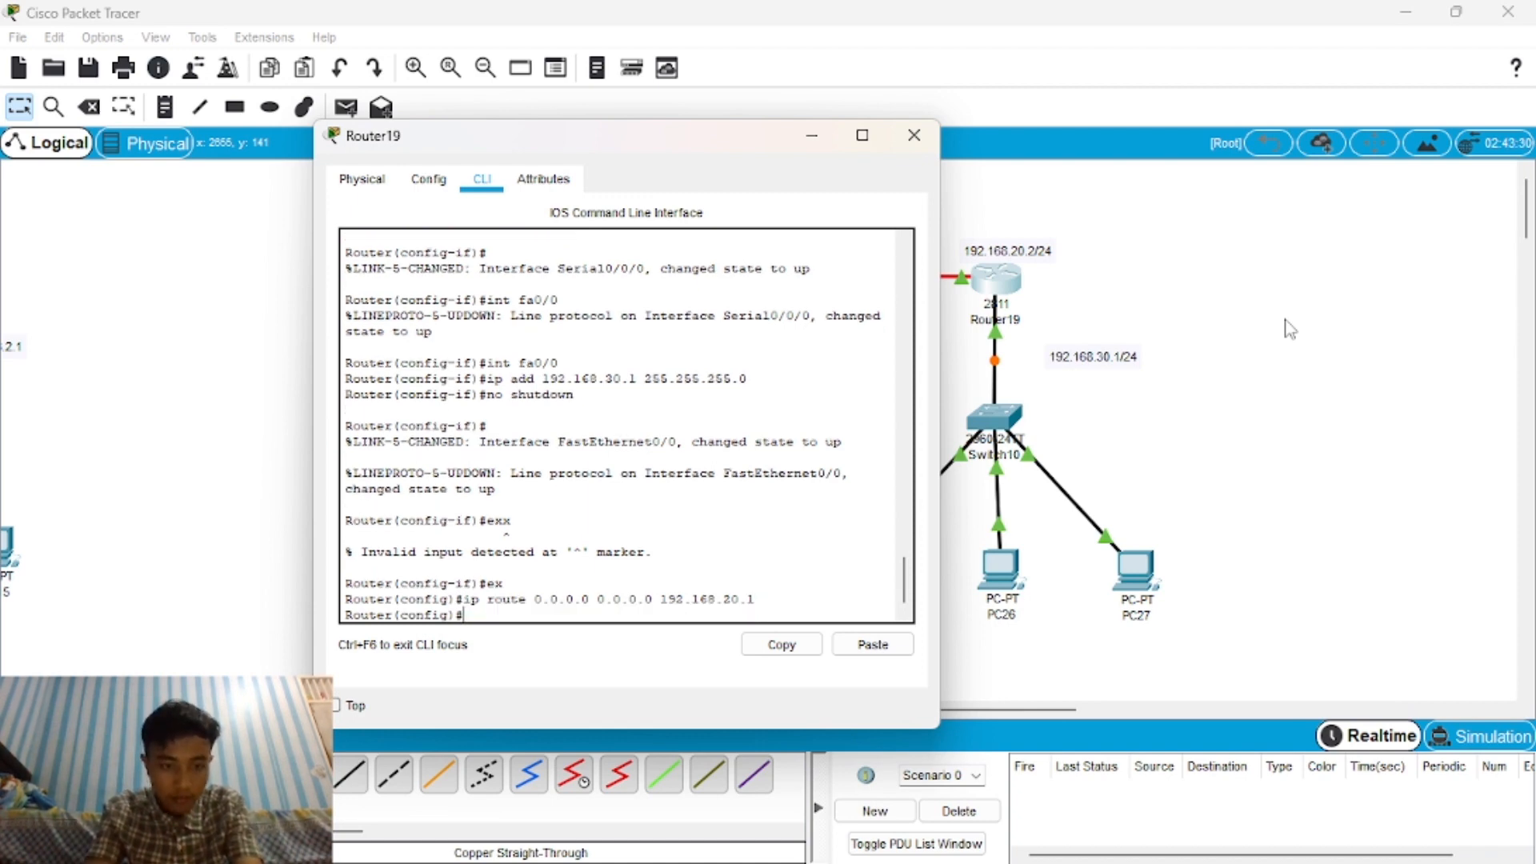
# Exit global configuration mode with ex and close the Router19 window.
pyautogui.write('ex')
pyautogui.press('Return')
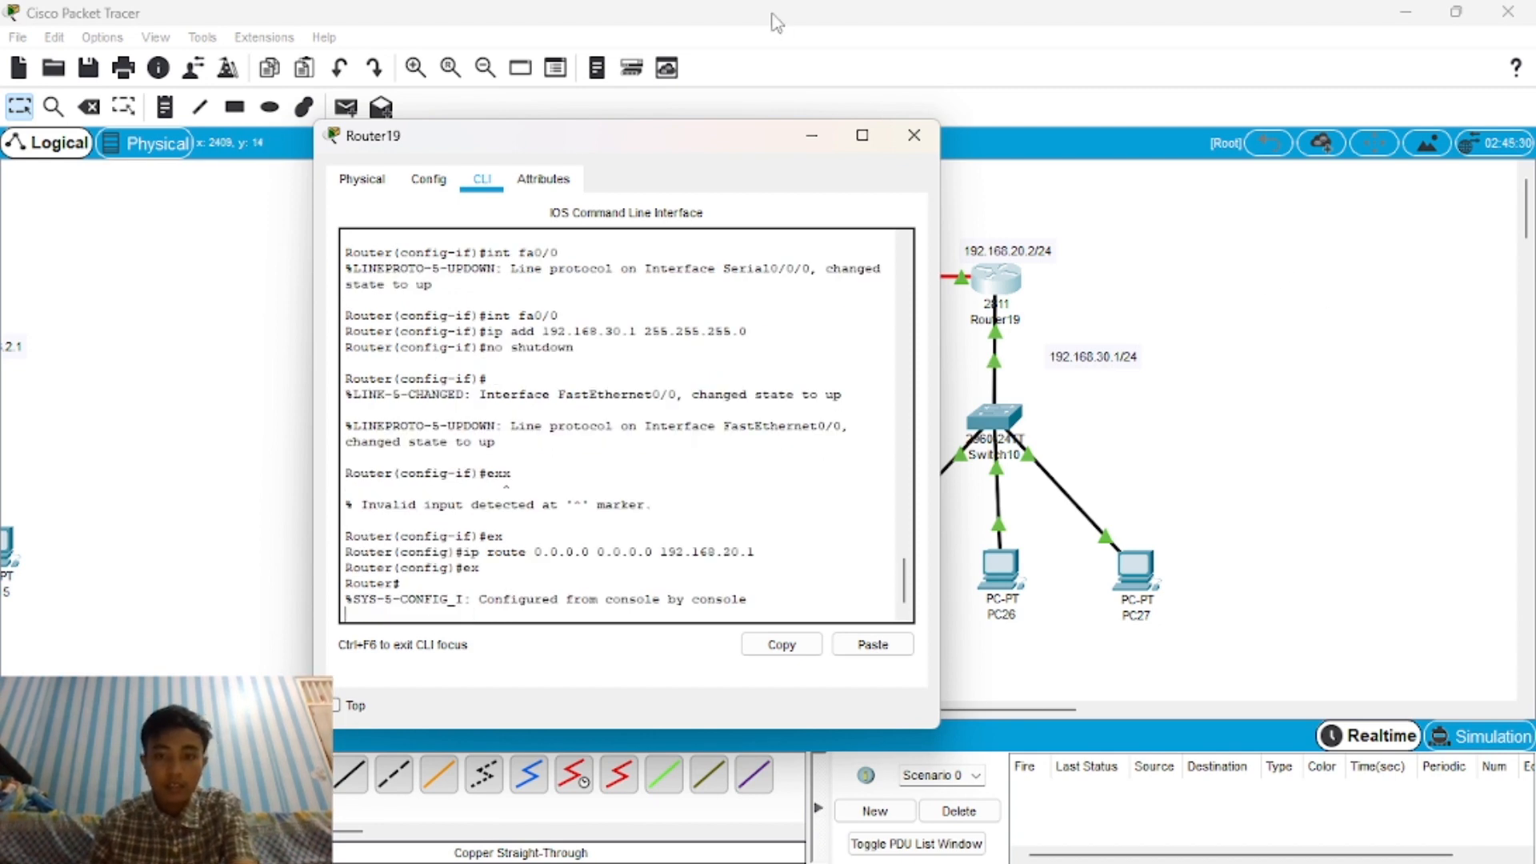
pyautogui.click(912, 137)
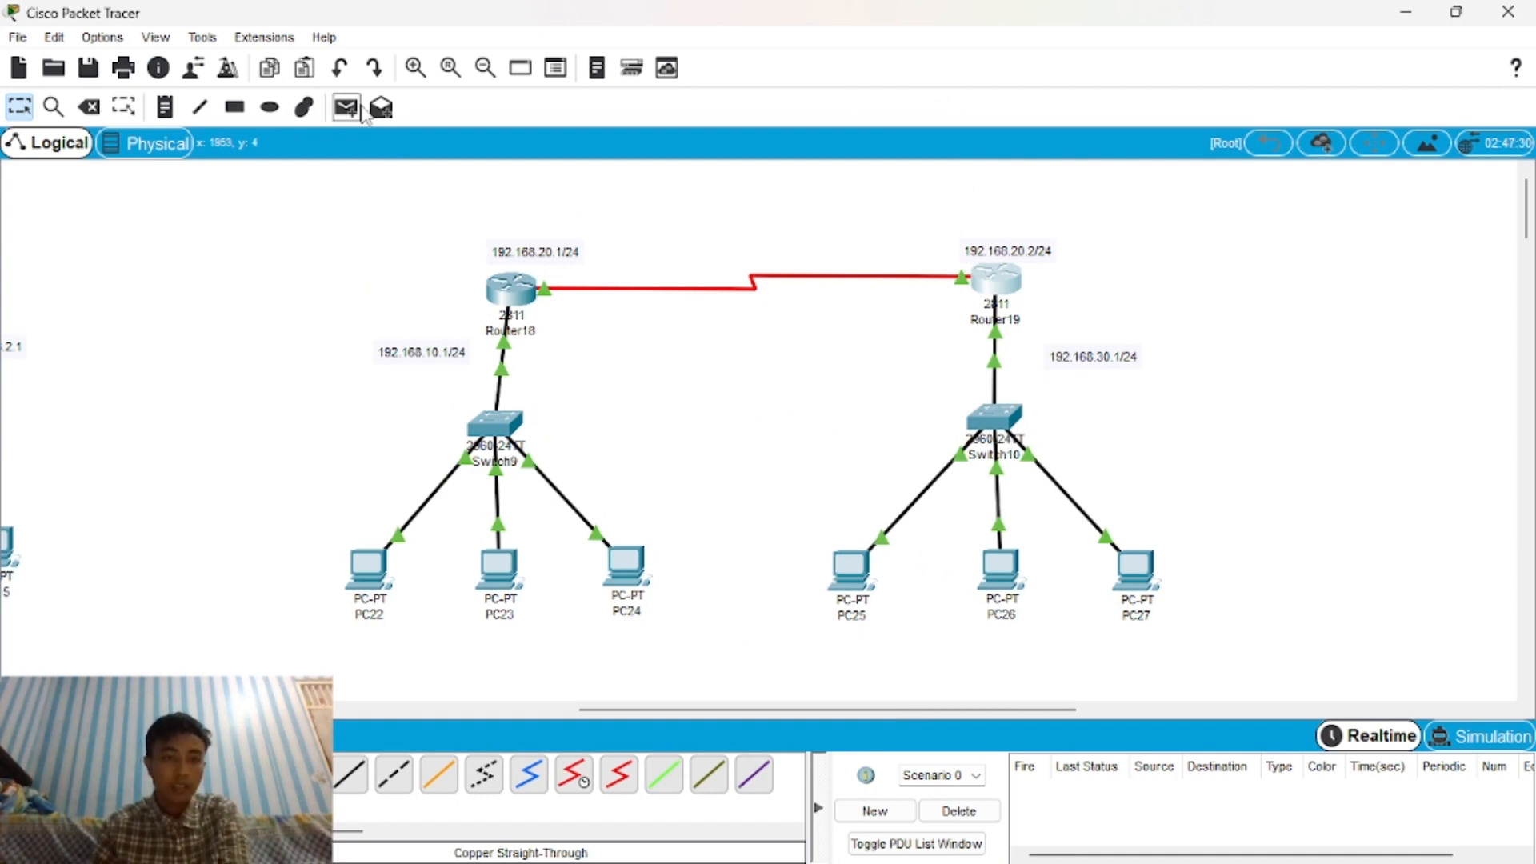
# Test Router18's LAN by sending simple PDUs from PC22 to PC23 and from PC23 to PC24.
pyautogui.click(346, 107)
pyautogui.click(370, 578)
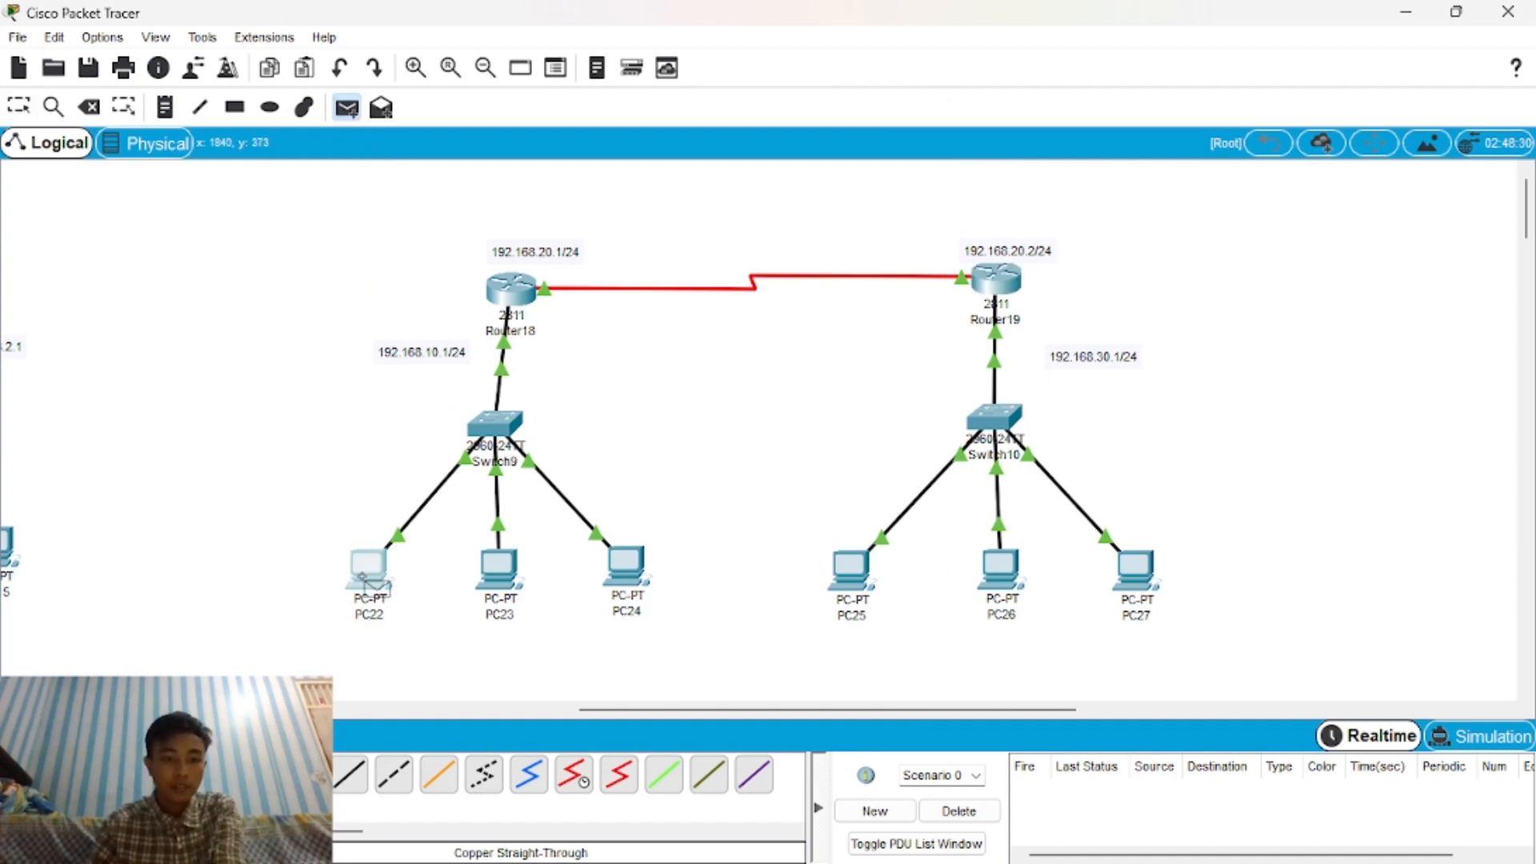
pyautogui.click(501, 584)
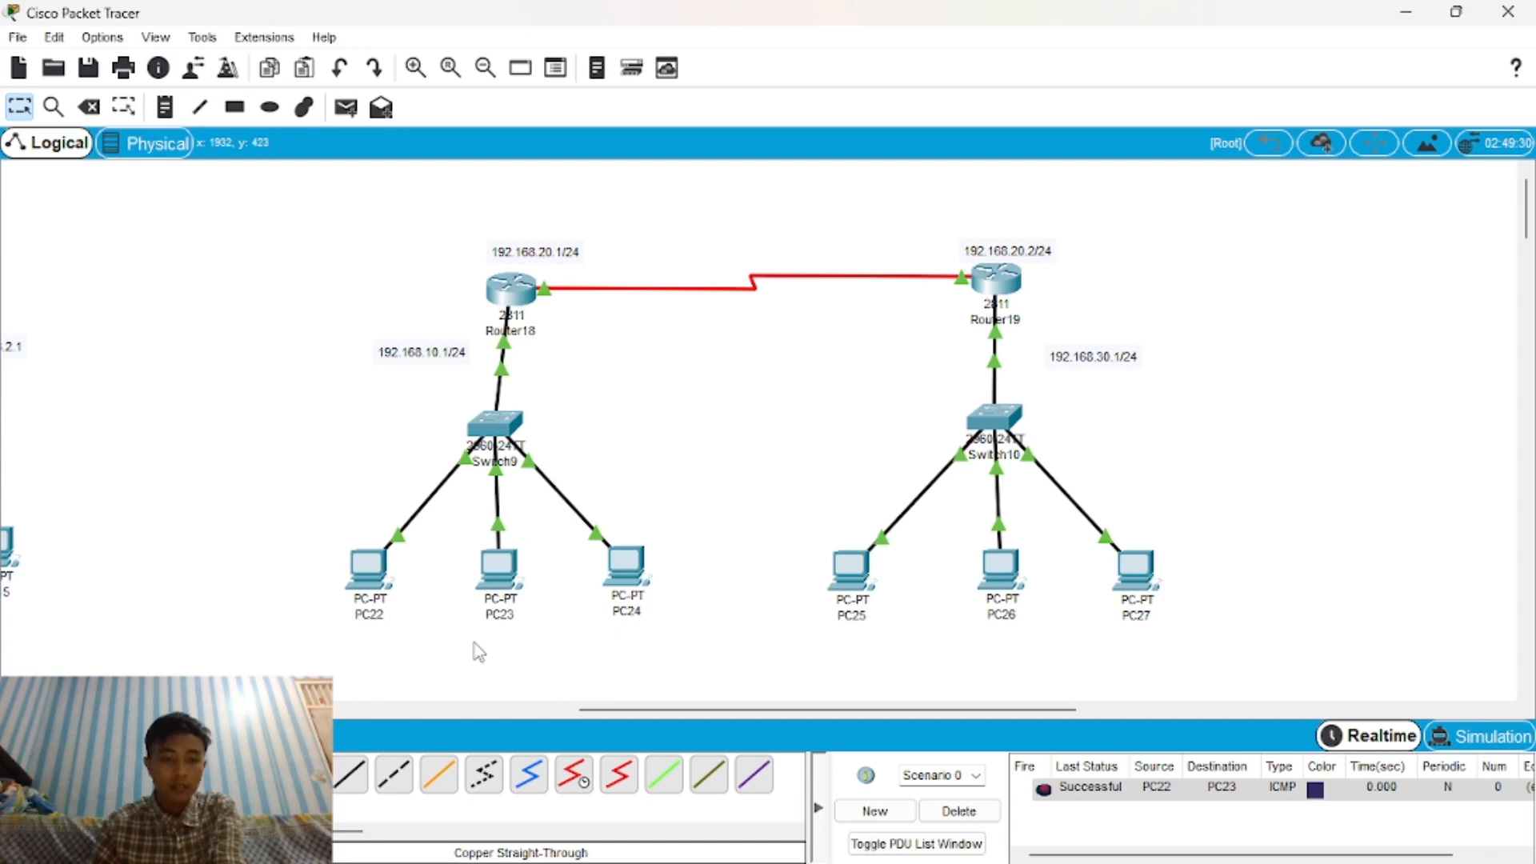
pyautogui.click(347, 107)
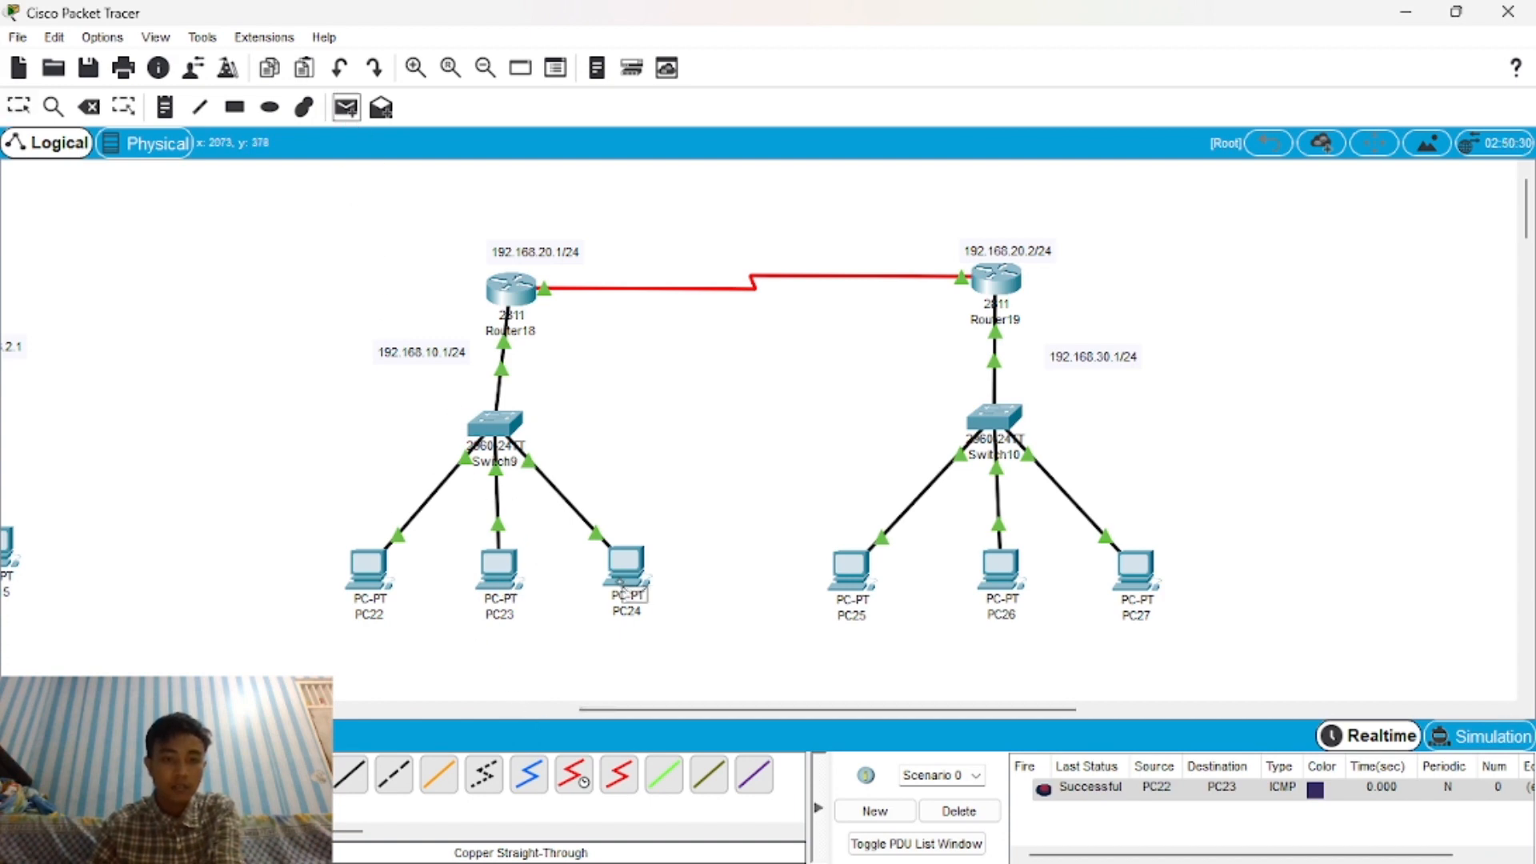
pyautogui.click(500, 580)
pyautogui.click(625, 578)
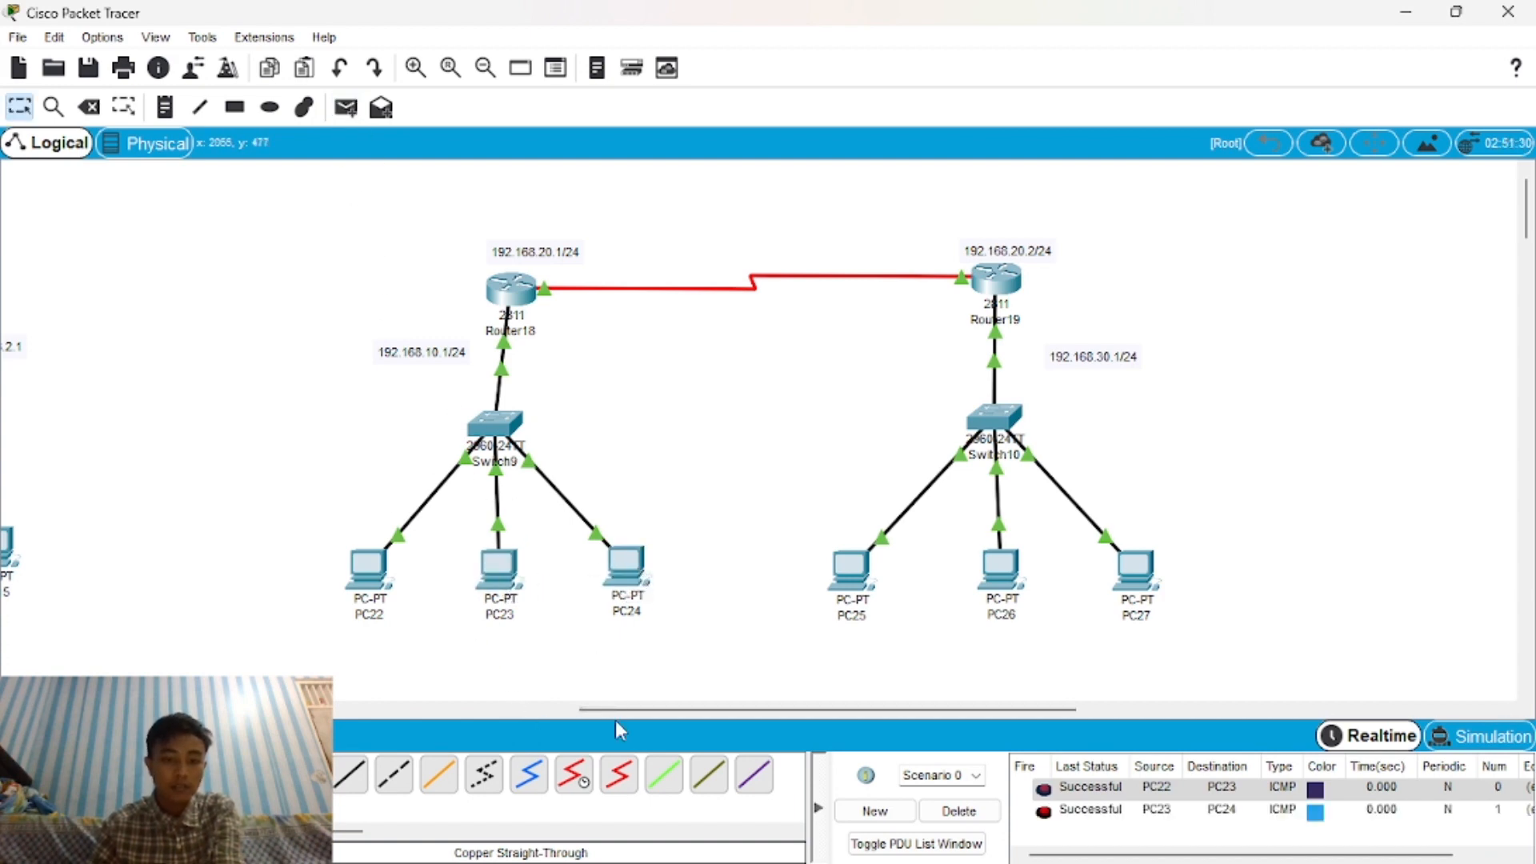
# Test Router19's LAN by sending a simple PDU from PC25 to PC26.
pyautogui.click(347, 107)
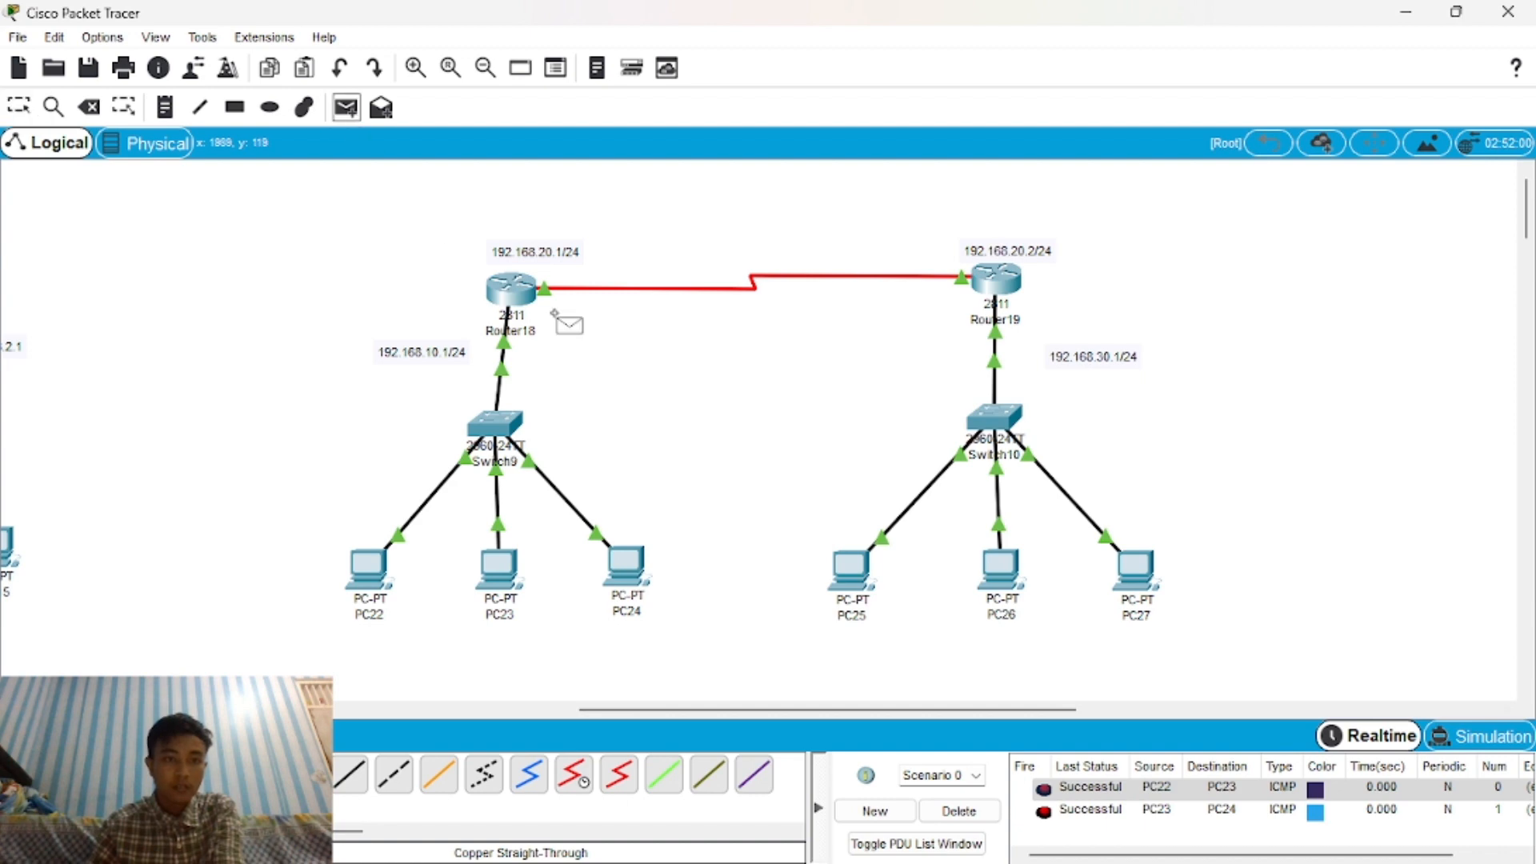
pyautogui.click(846, 570)
pyautogui.click(1002, 578)
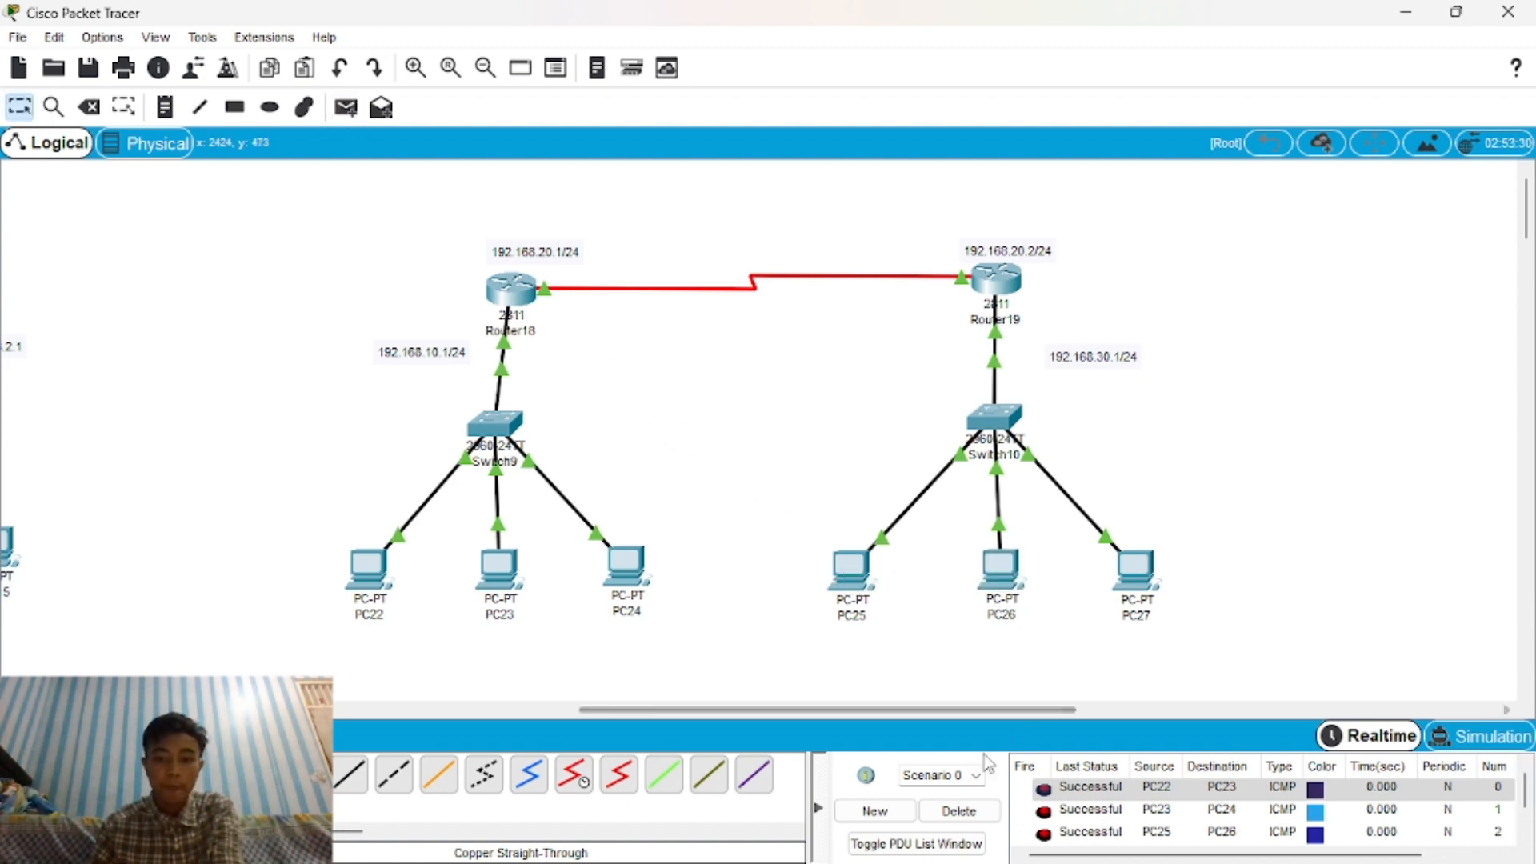
# Delete the current scenario's test PDUs and send a simple PDU from PC26 to PC27.
pyautogui.click(959, 810)
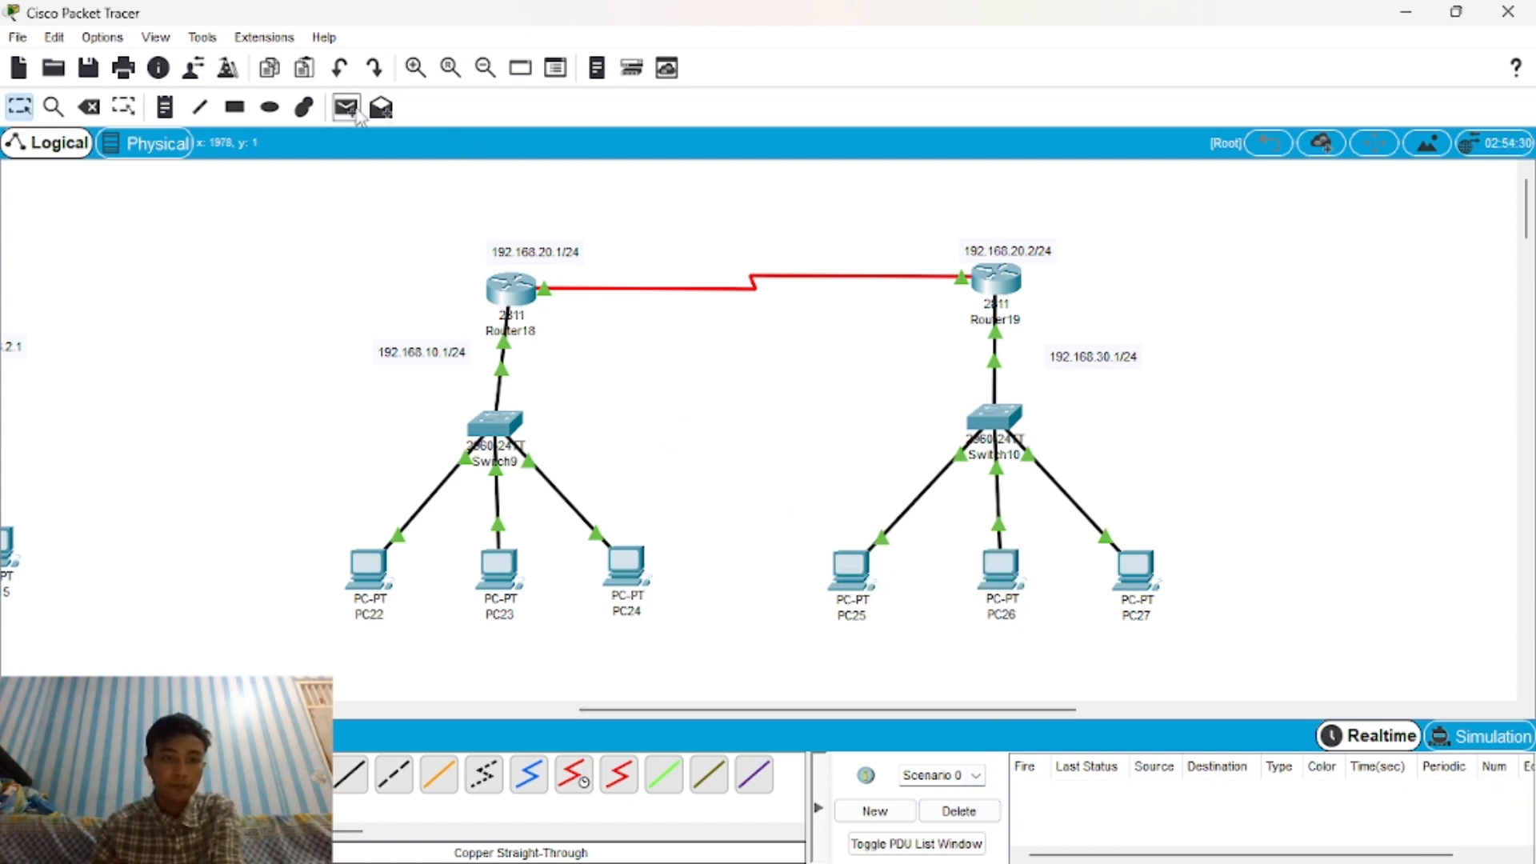
pyautogui.click(356, 115)
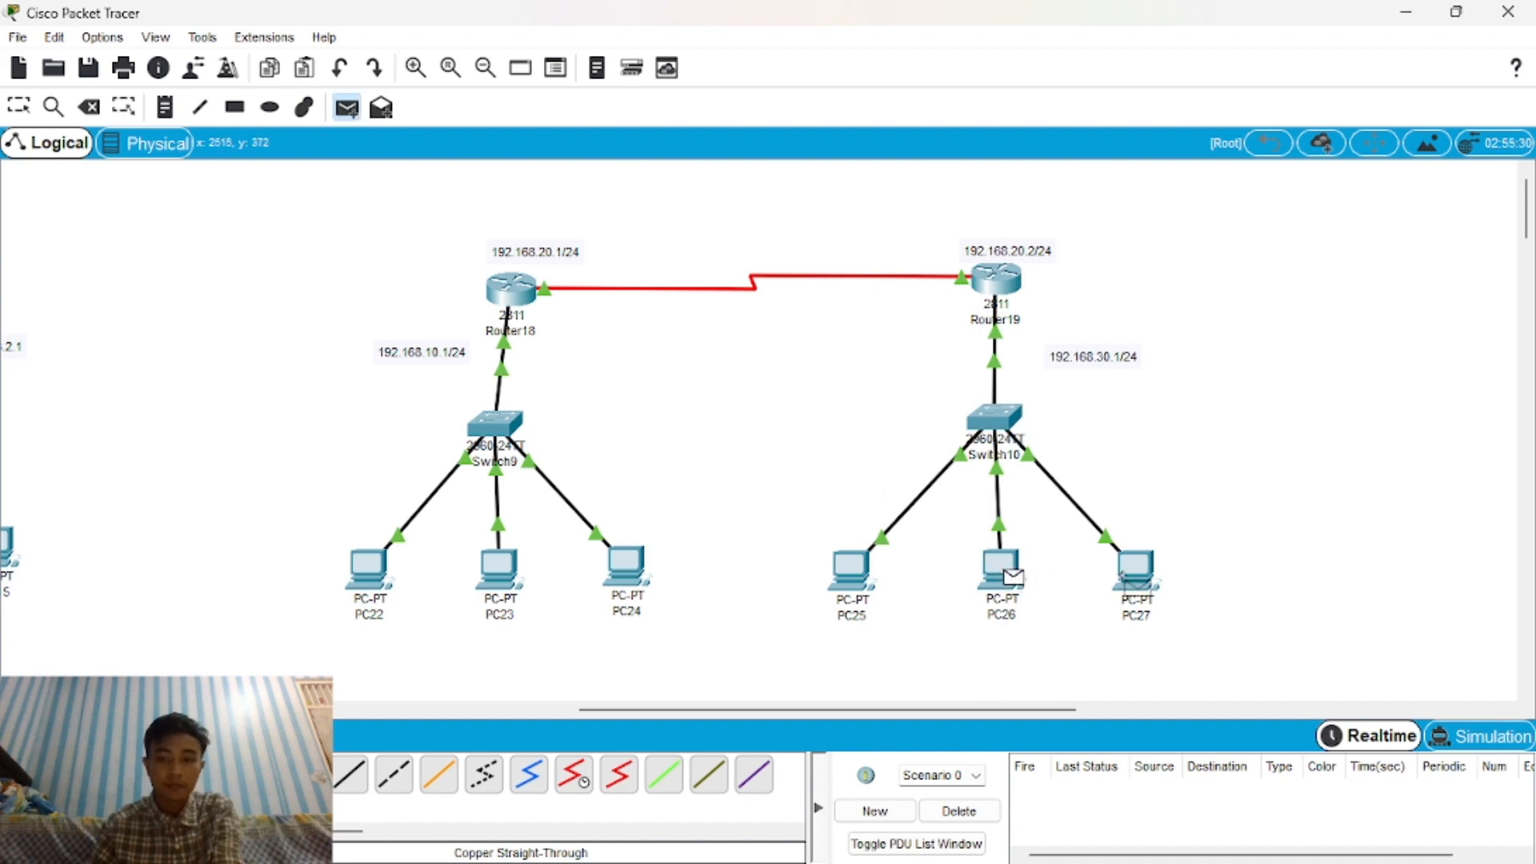
pyautogui.click(1131, 583)
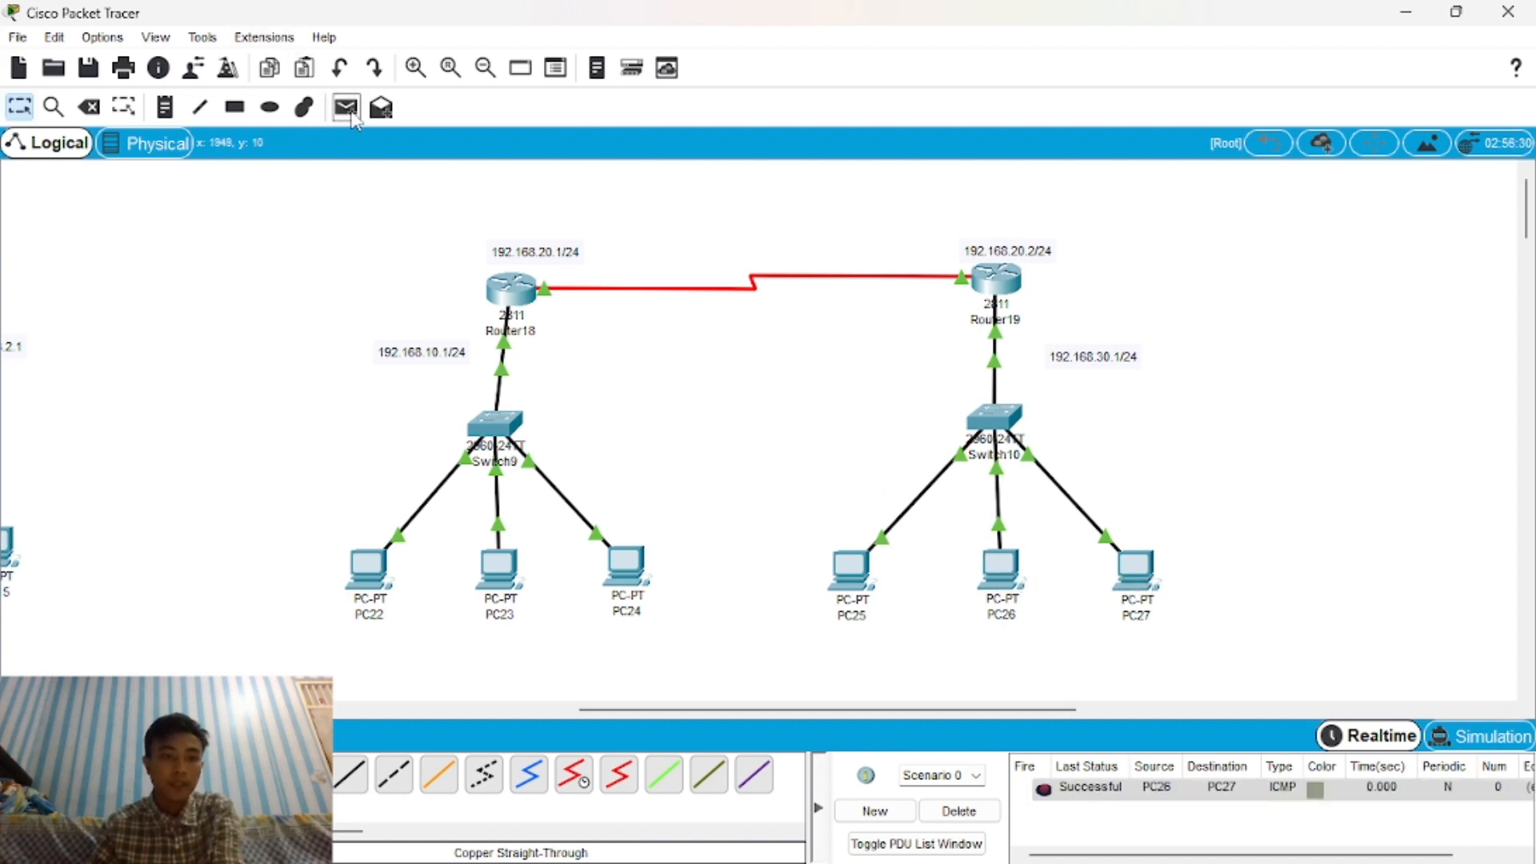
# Test the serial link between the routers by sending a simple PDU from Router18 to Router19.
pyautogui.click(353, 116)
pyautogui.click(512, 290)
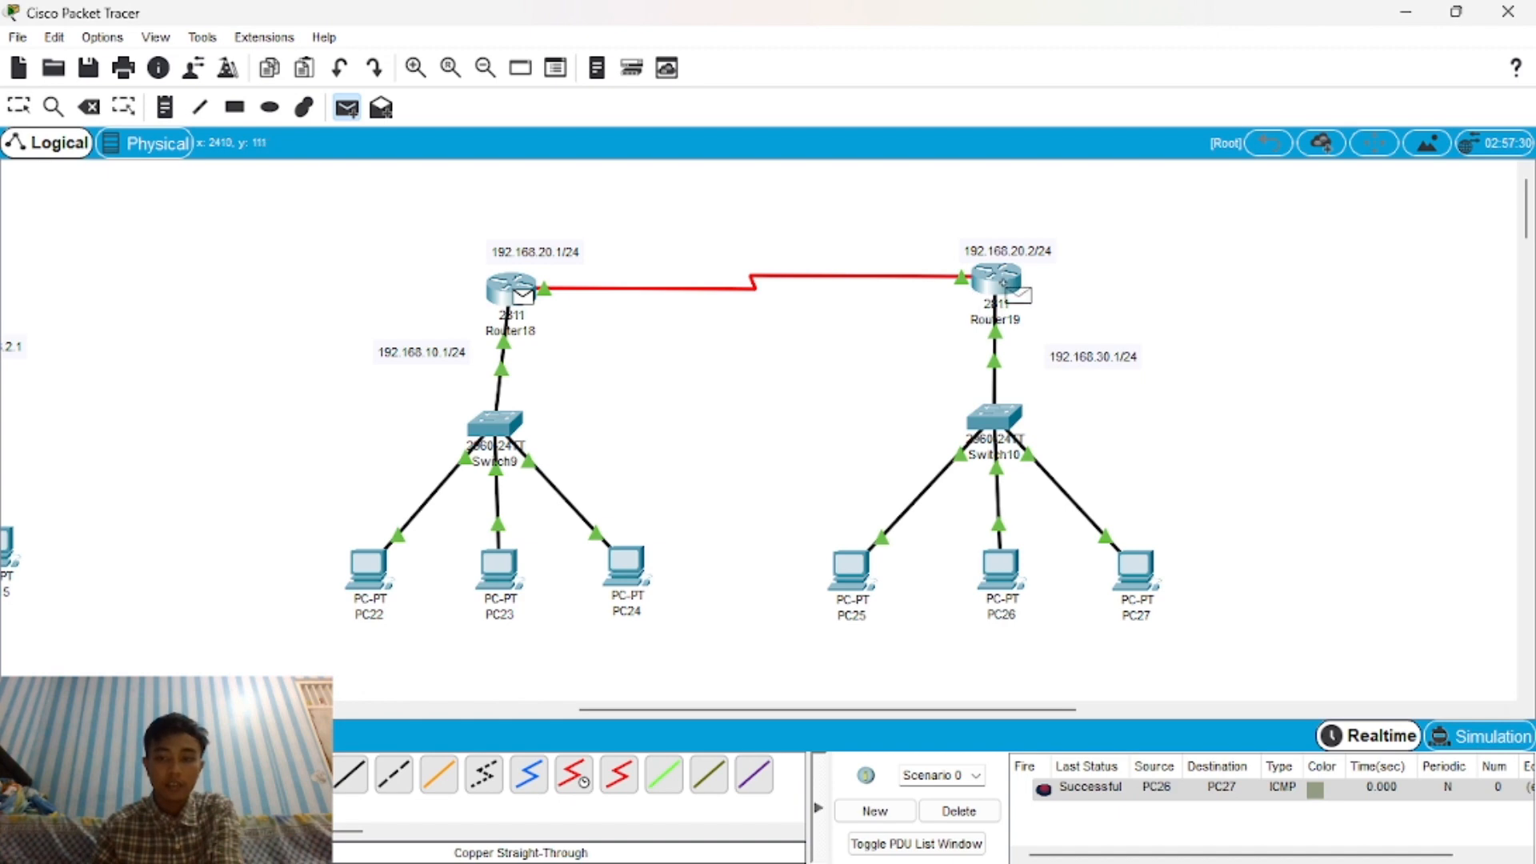
pyautogui.click(1002, 282)
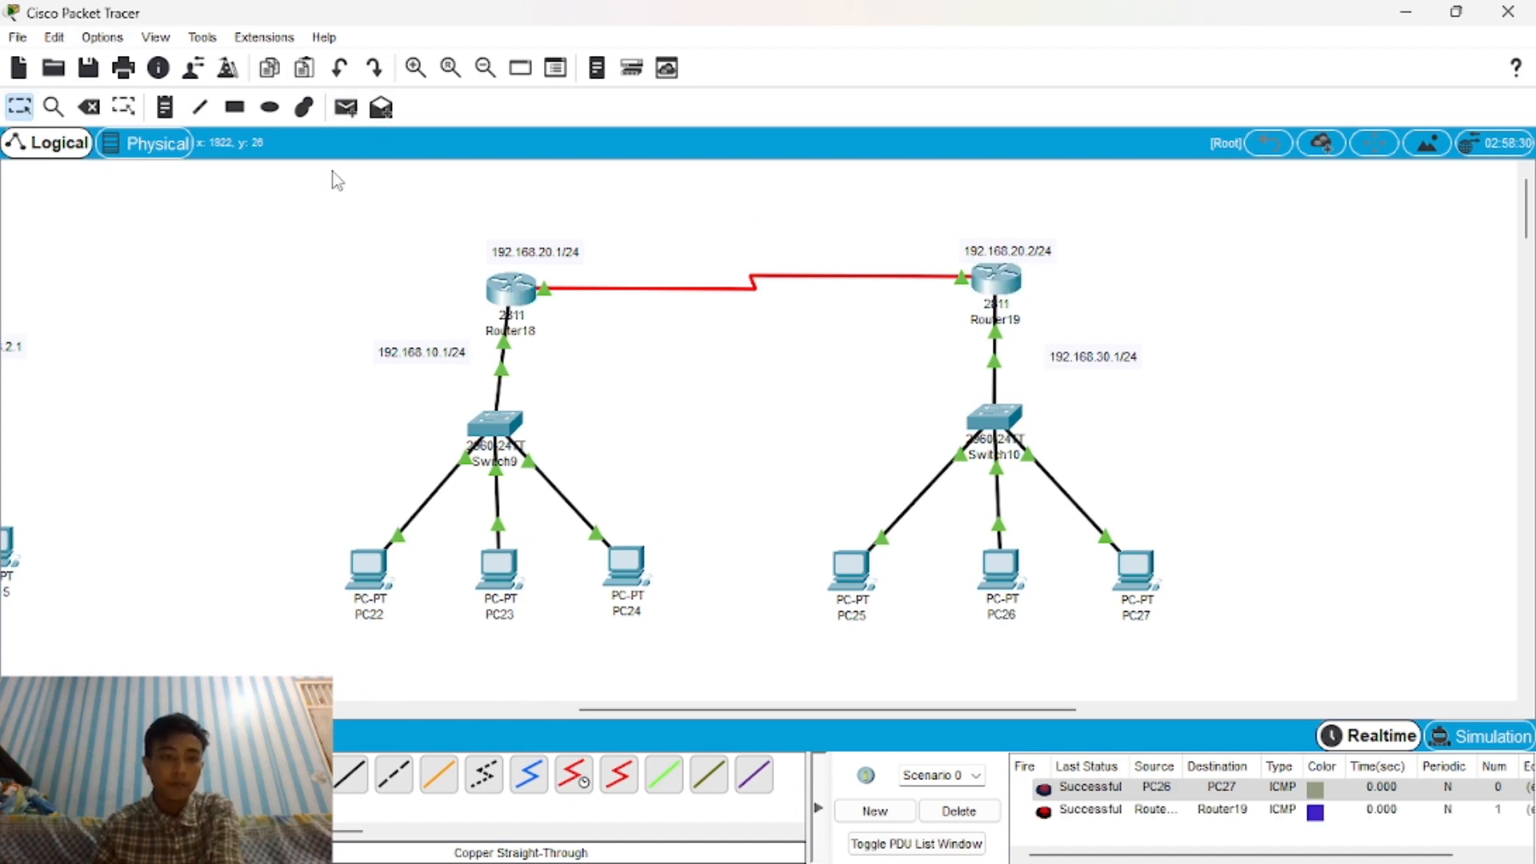
# Delete the current scenario's test PDUs and send a simple PDU from PC24 to PC25 twice.
pyautogui.click(943, 813)
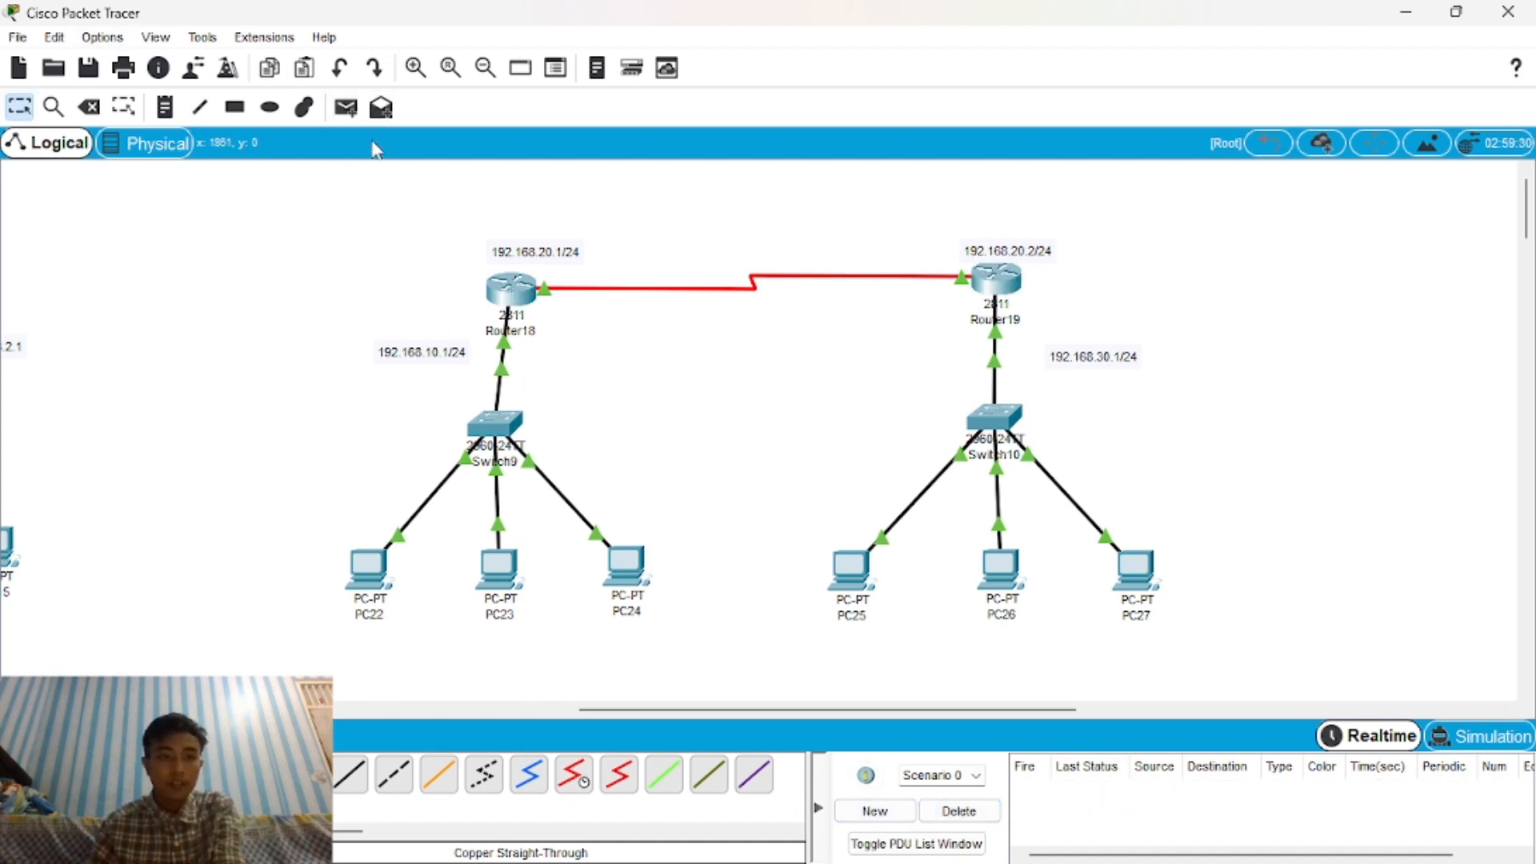
pyautogui.click(347, 107)
pyautogui.click(630, 581)
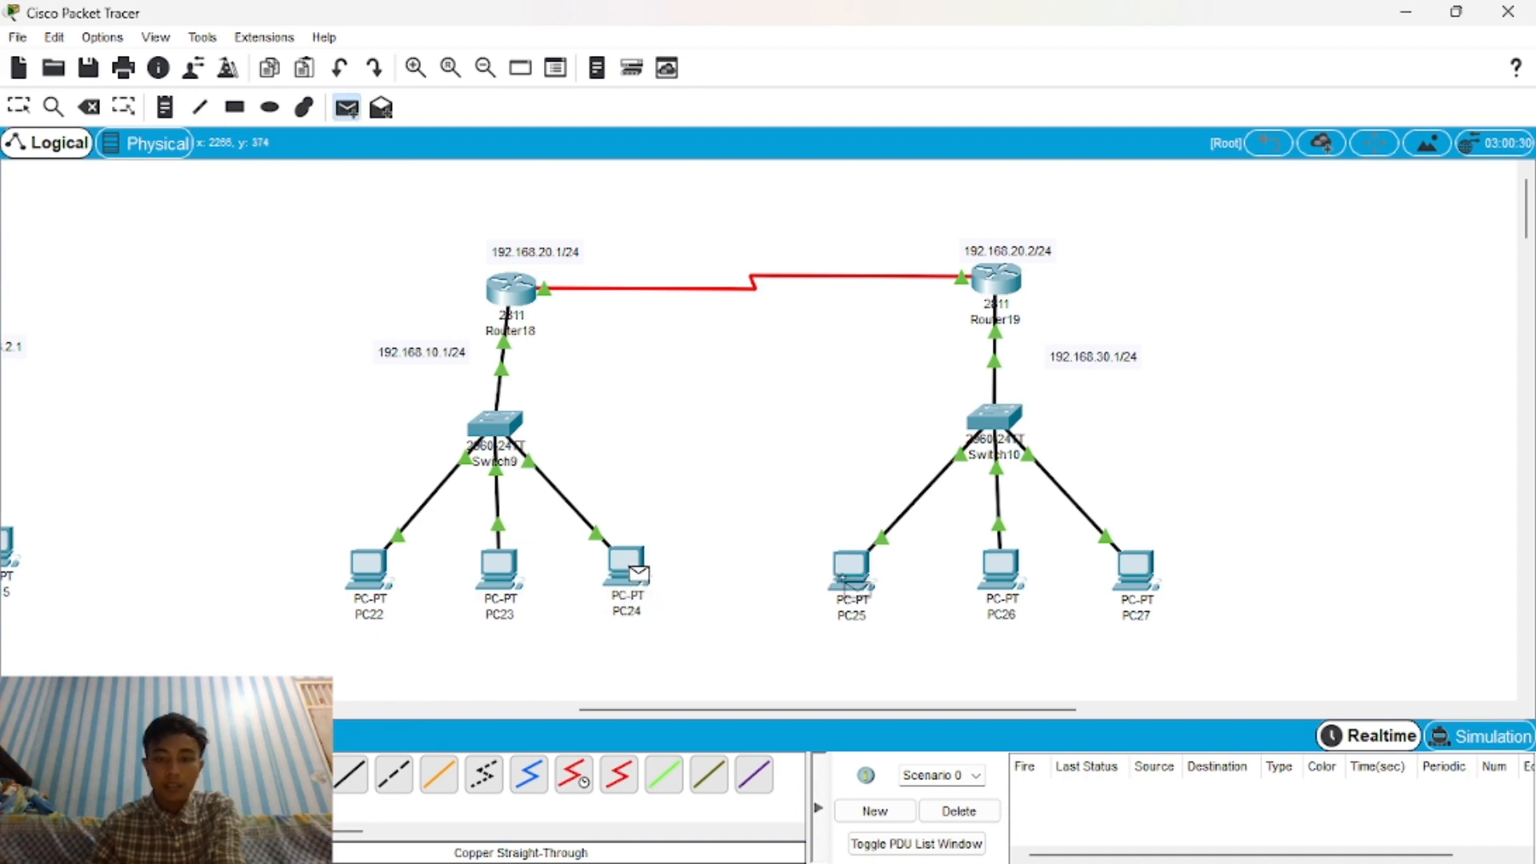
pyautogui.click(849, 584)
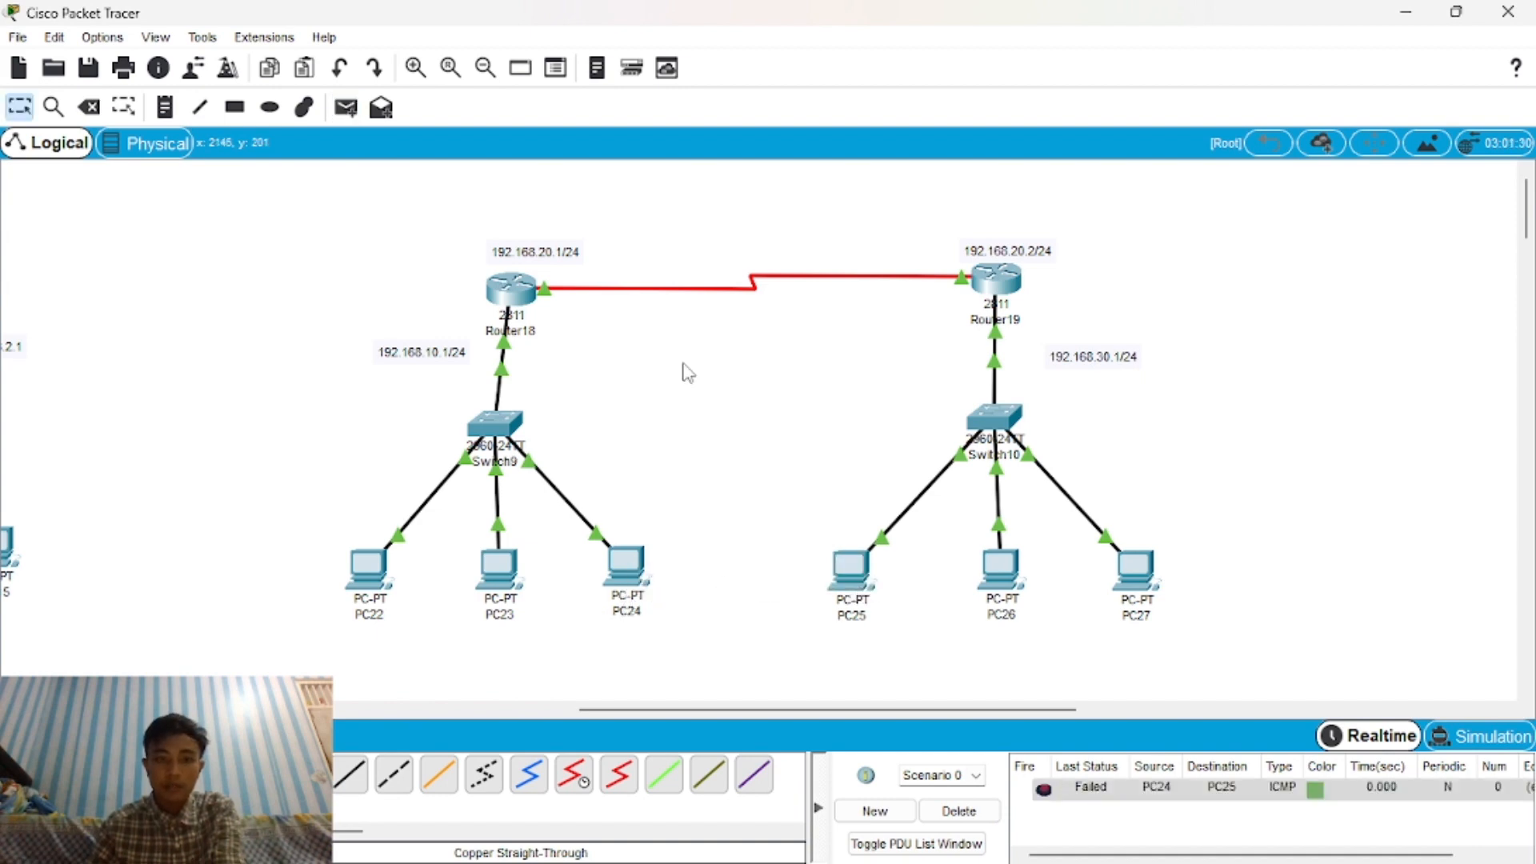
pyautogui.click(345, 107)
pyautogui.click(624, 587)
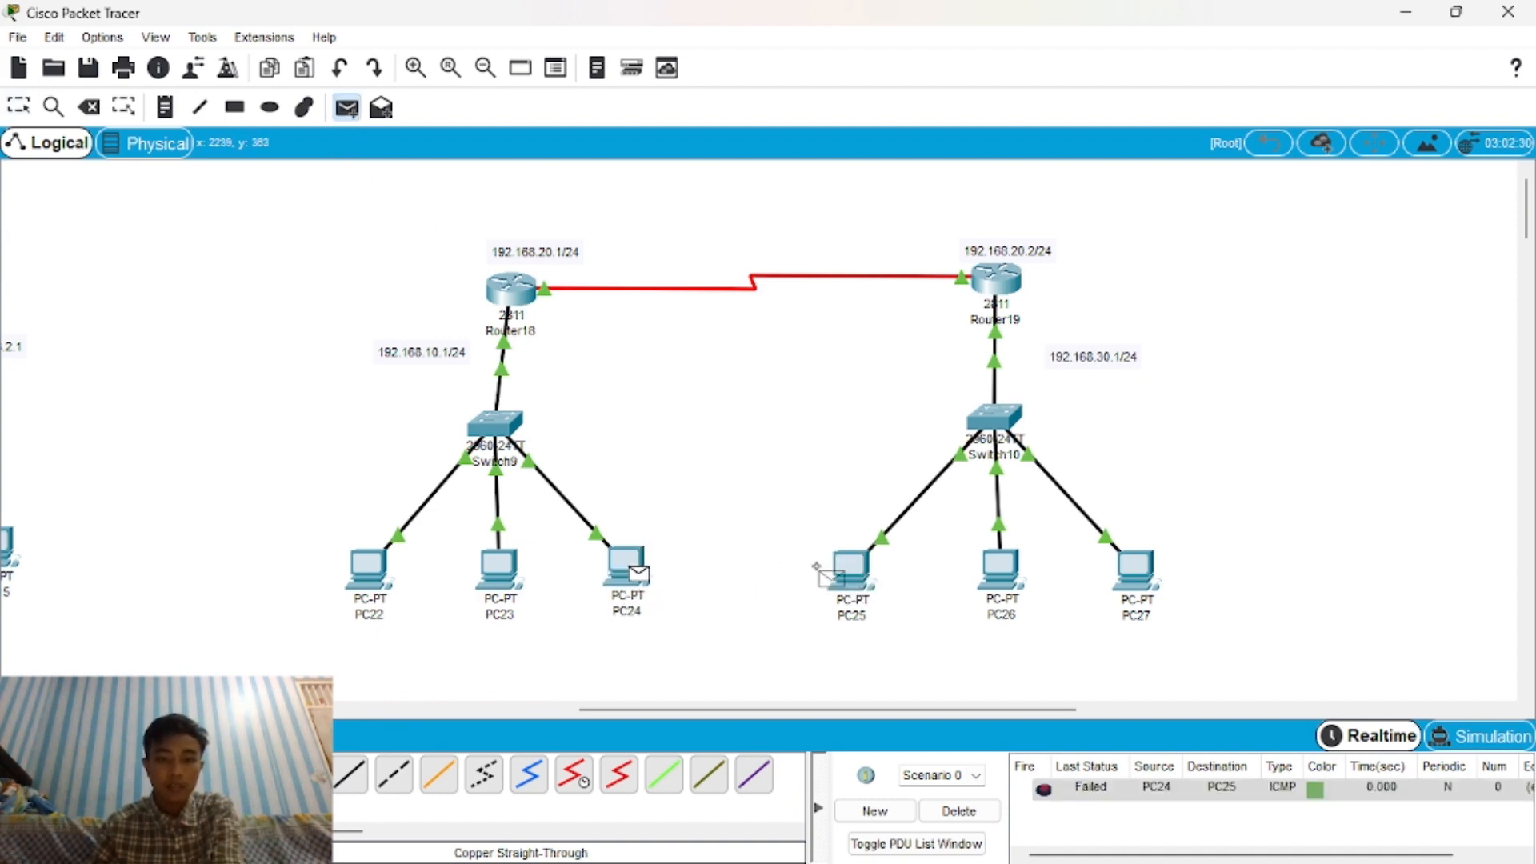
pyautogui.click(849, 584)
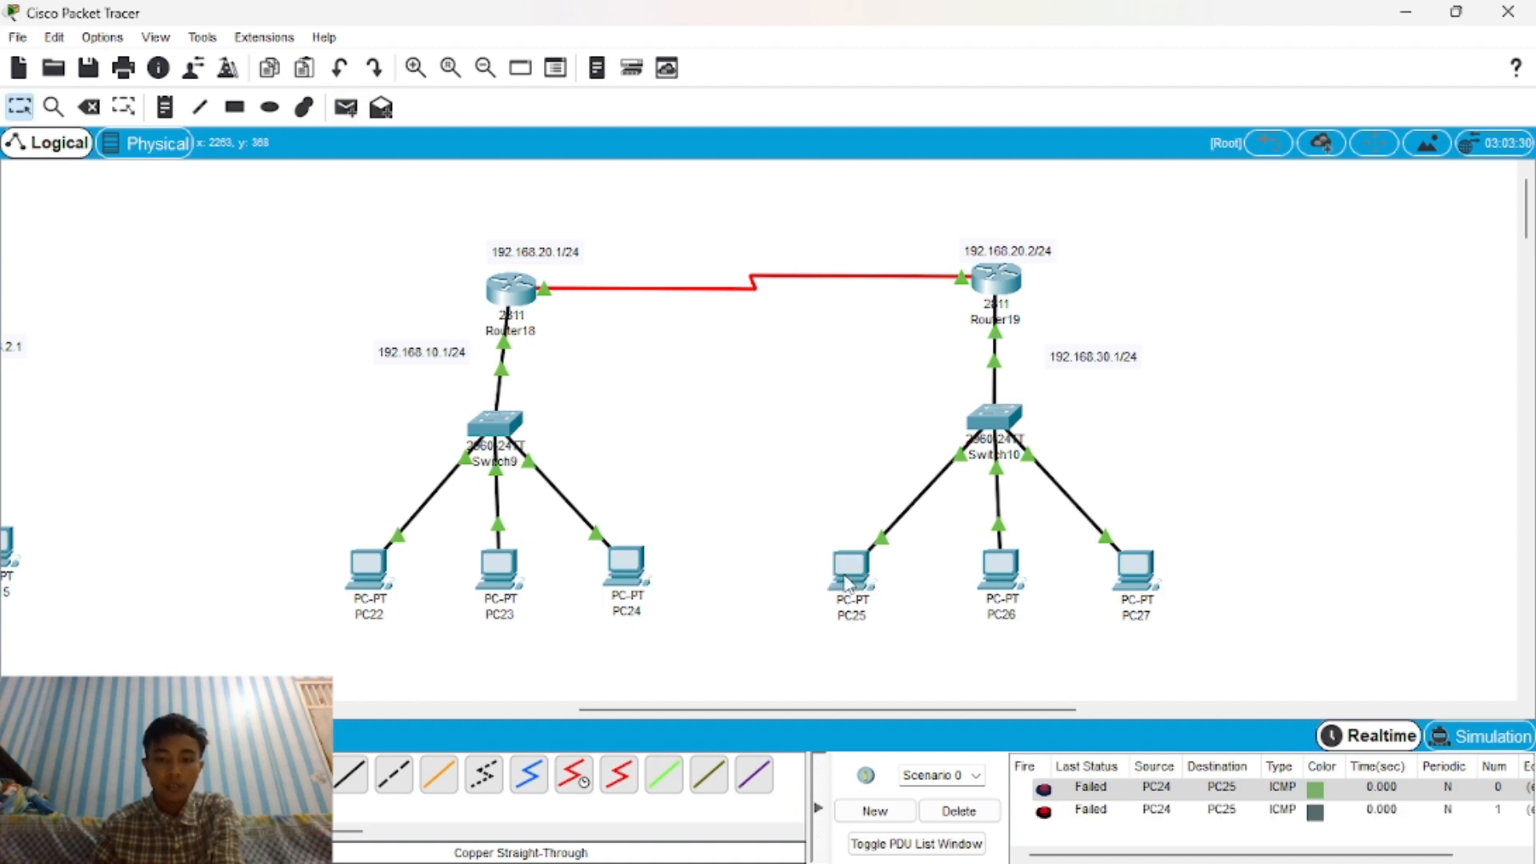
# Set PC22's default gateway to 192.168.10.1 in its IP configuration and close its window.
pyautogui.click(370, 570)
pyautogui.click(524, 262)
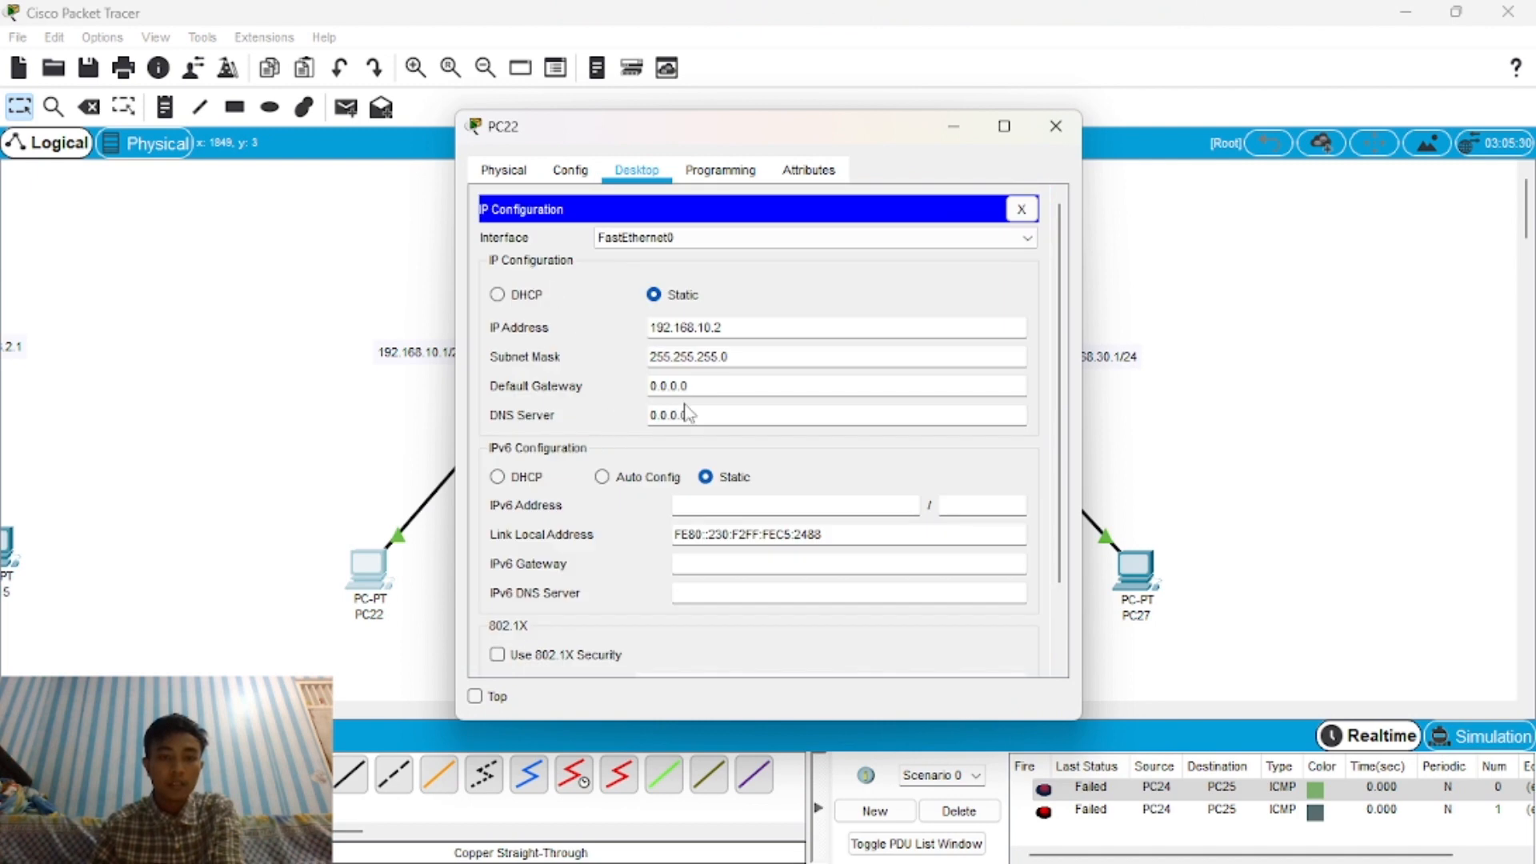
pyautogui.moveTo(742, 140); pyautogui.dragTo(1004, 136)
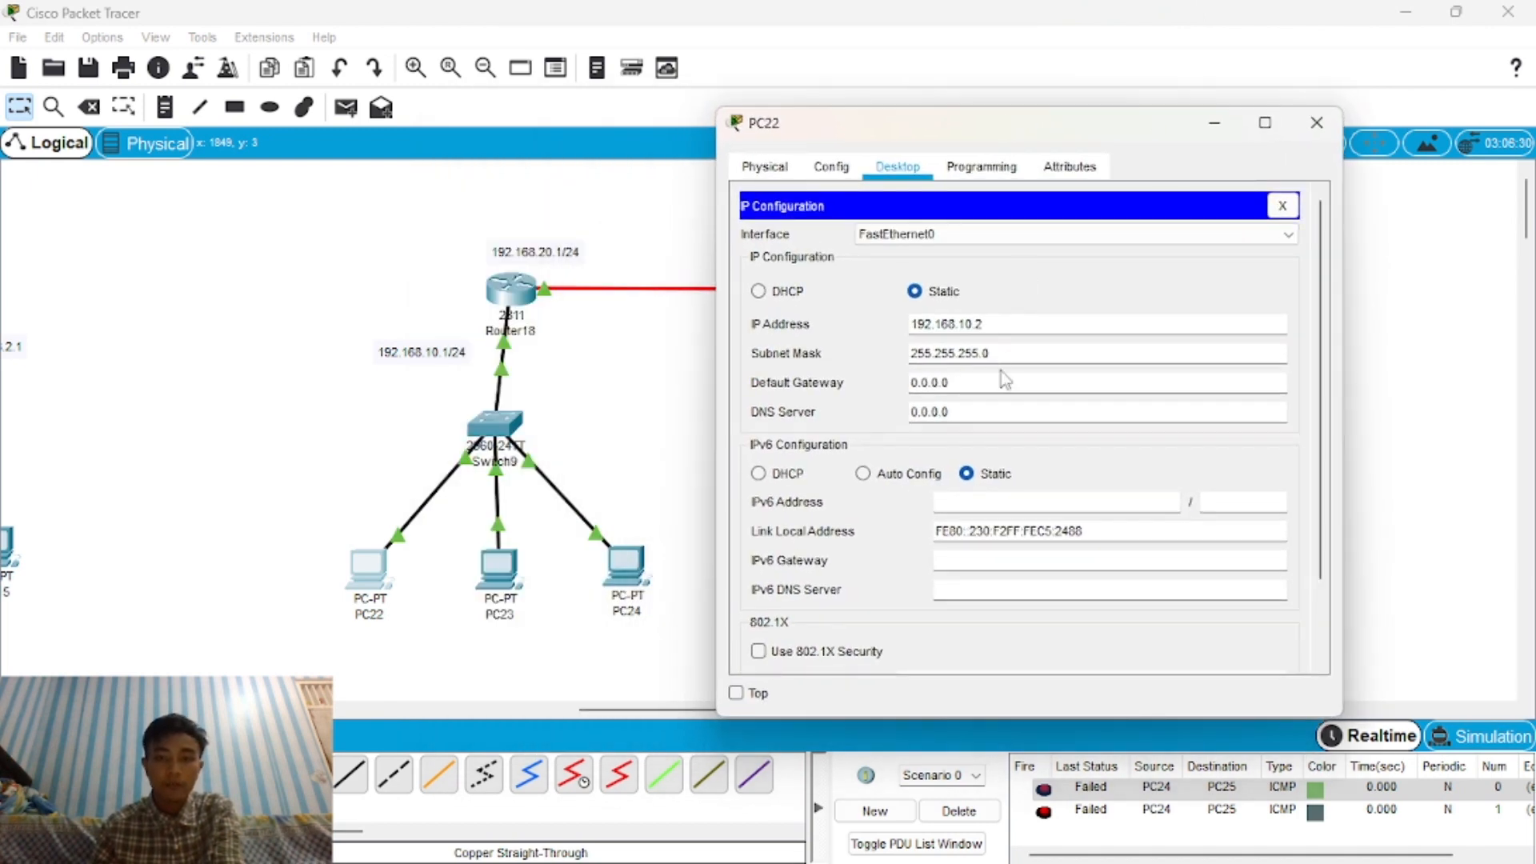
pyautogui.doubleClick(922, 381)
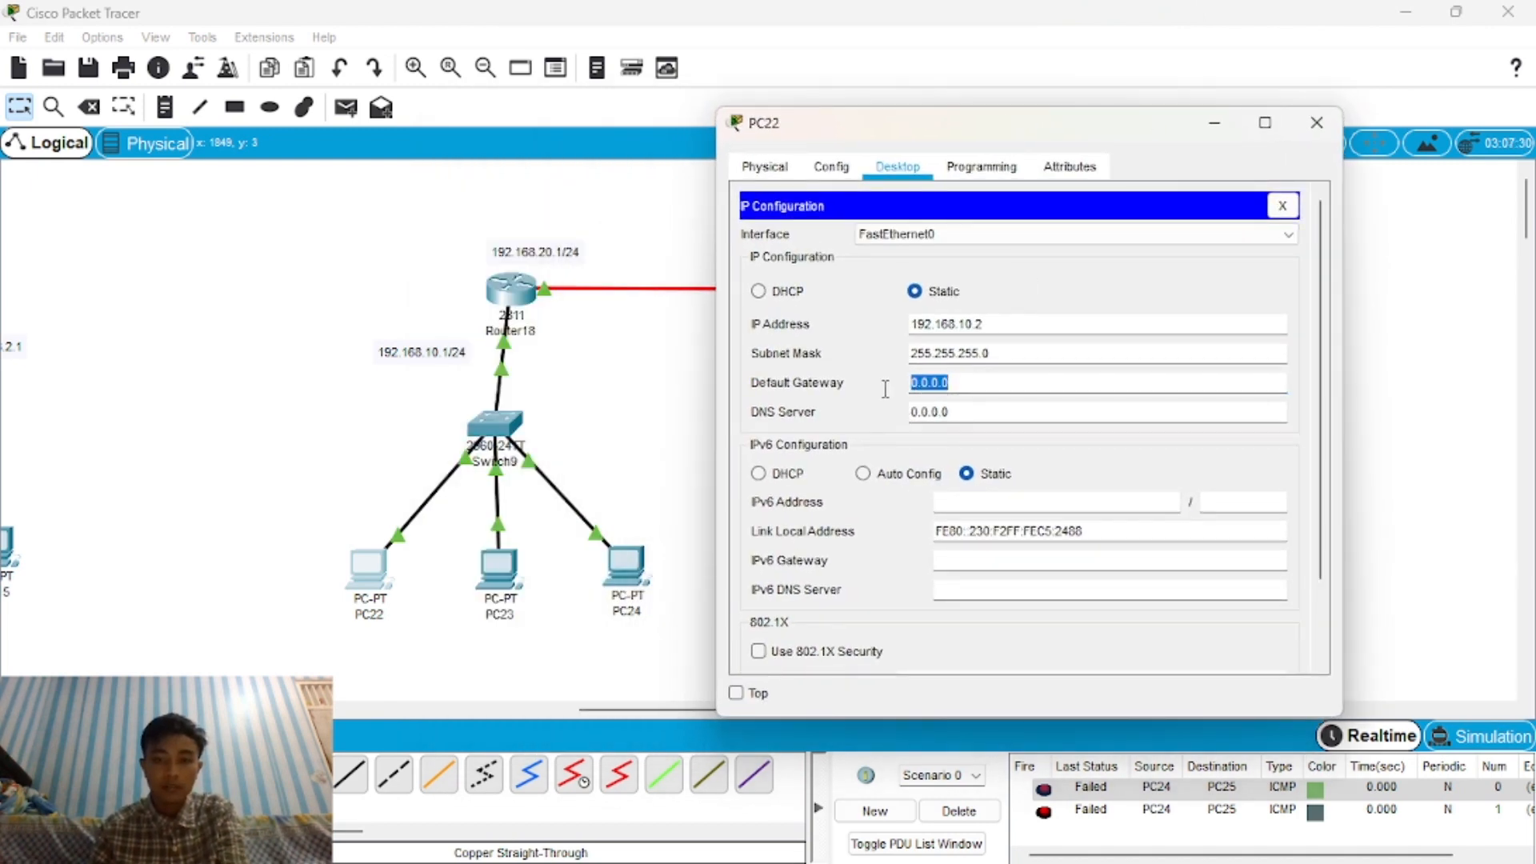
pyautogui.write('192.168.1')
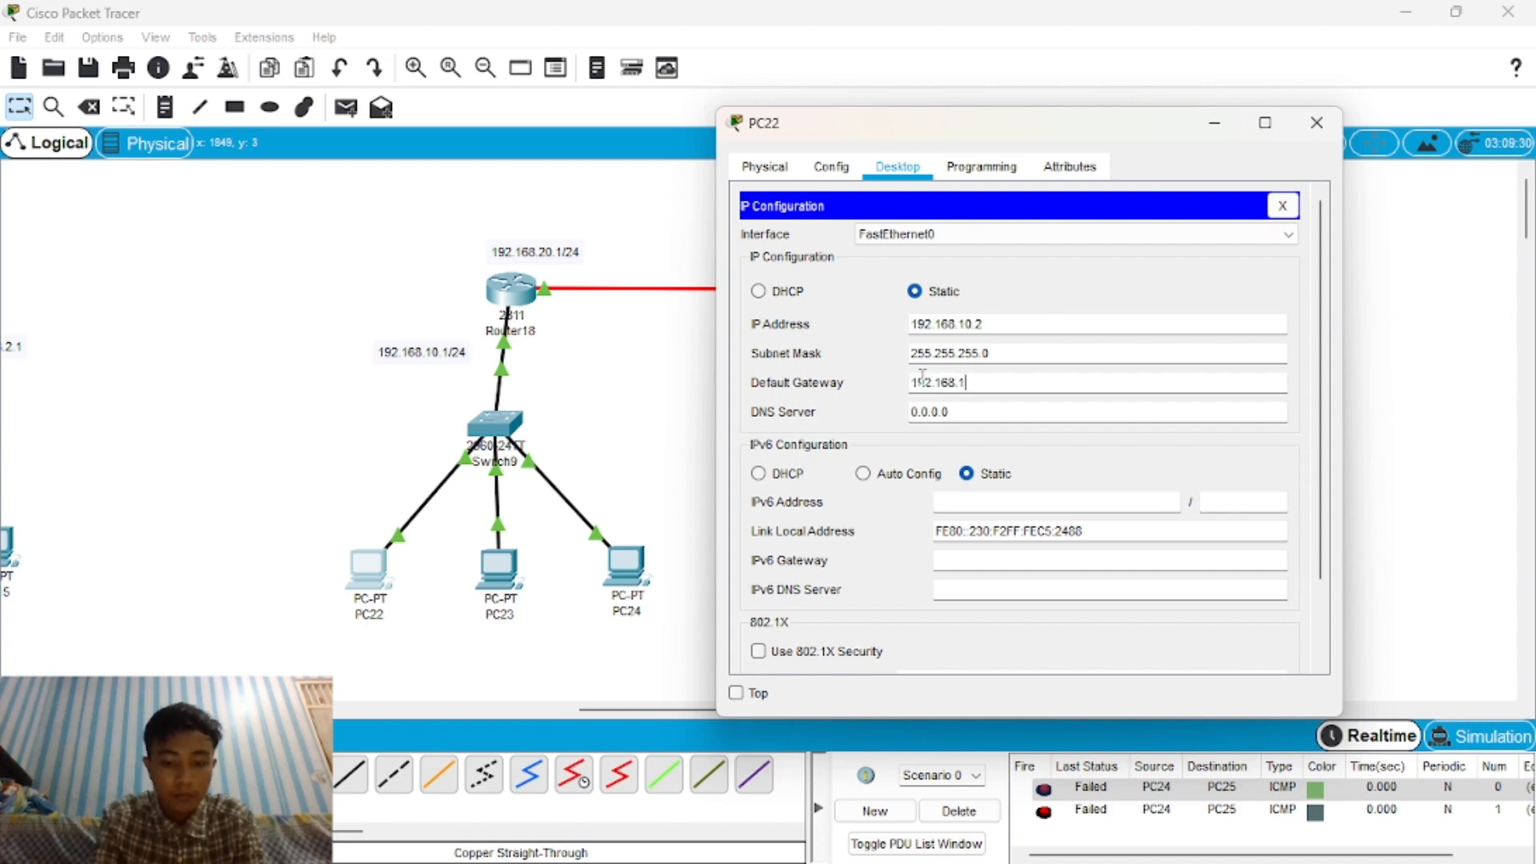
pyautogui.write('0.1')
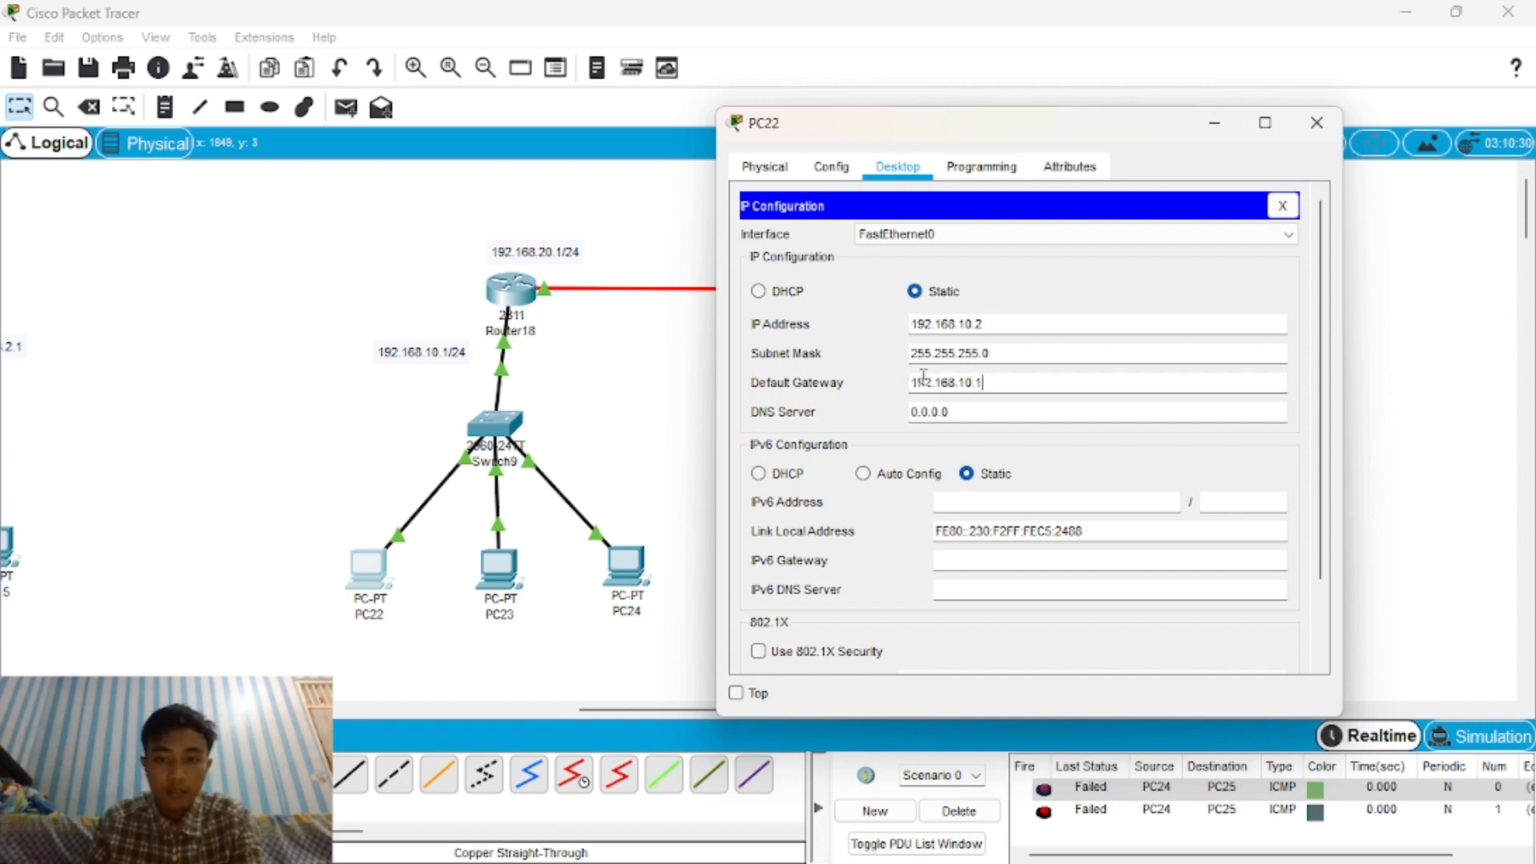
pyautogui.click(1317, 122)
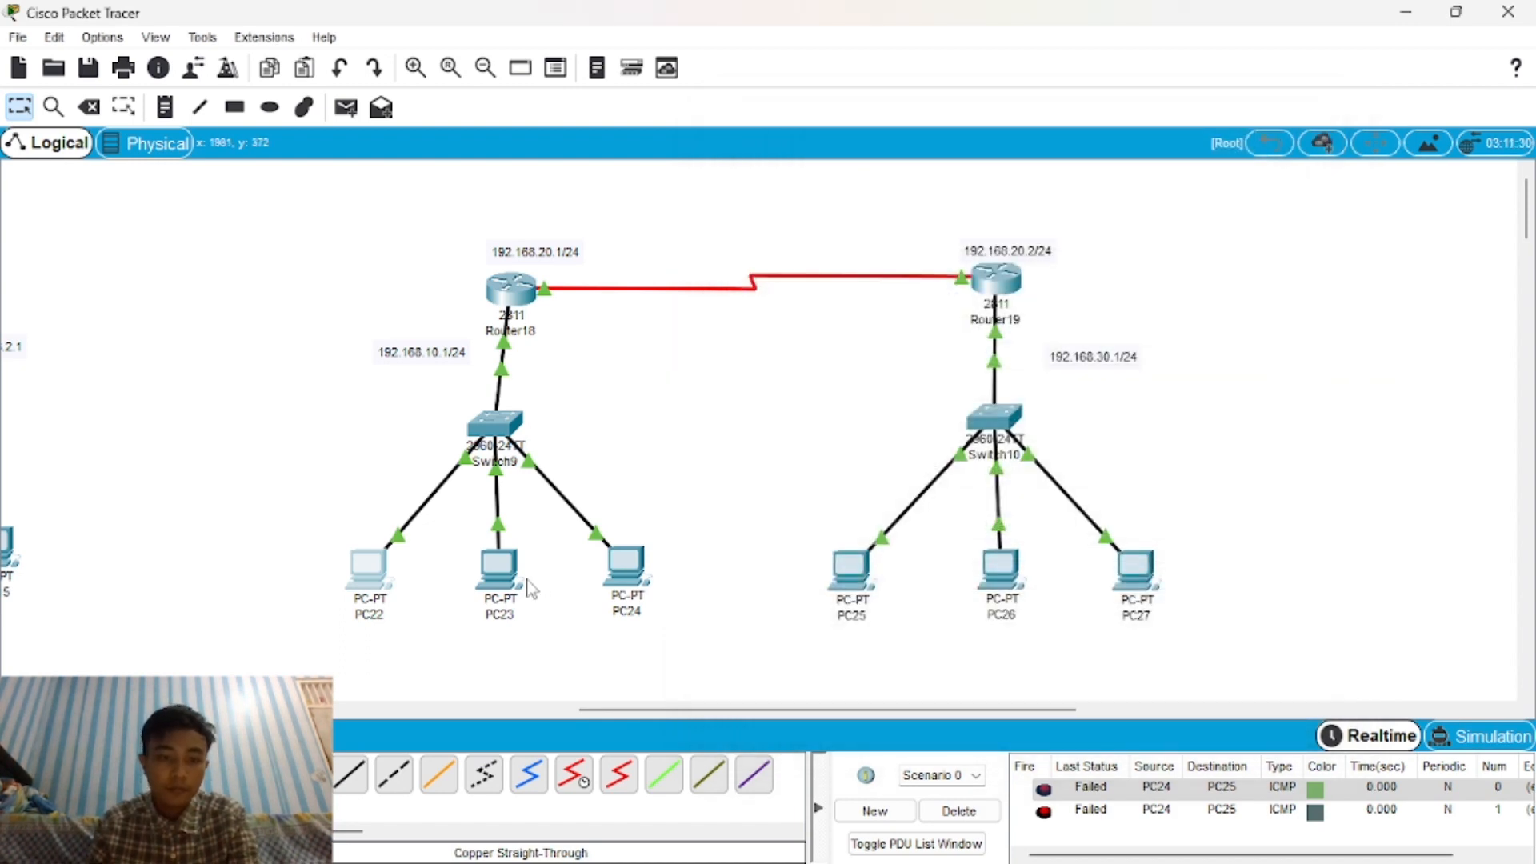
# Set PC23's default gateway to 192.168.10.1 in its IP configuration and close its window.
pyautogui.click(498, 568)
pyautogui.click(575, 266)
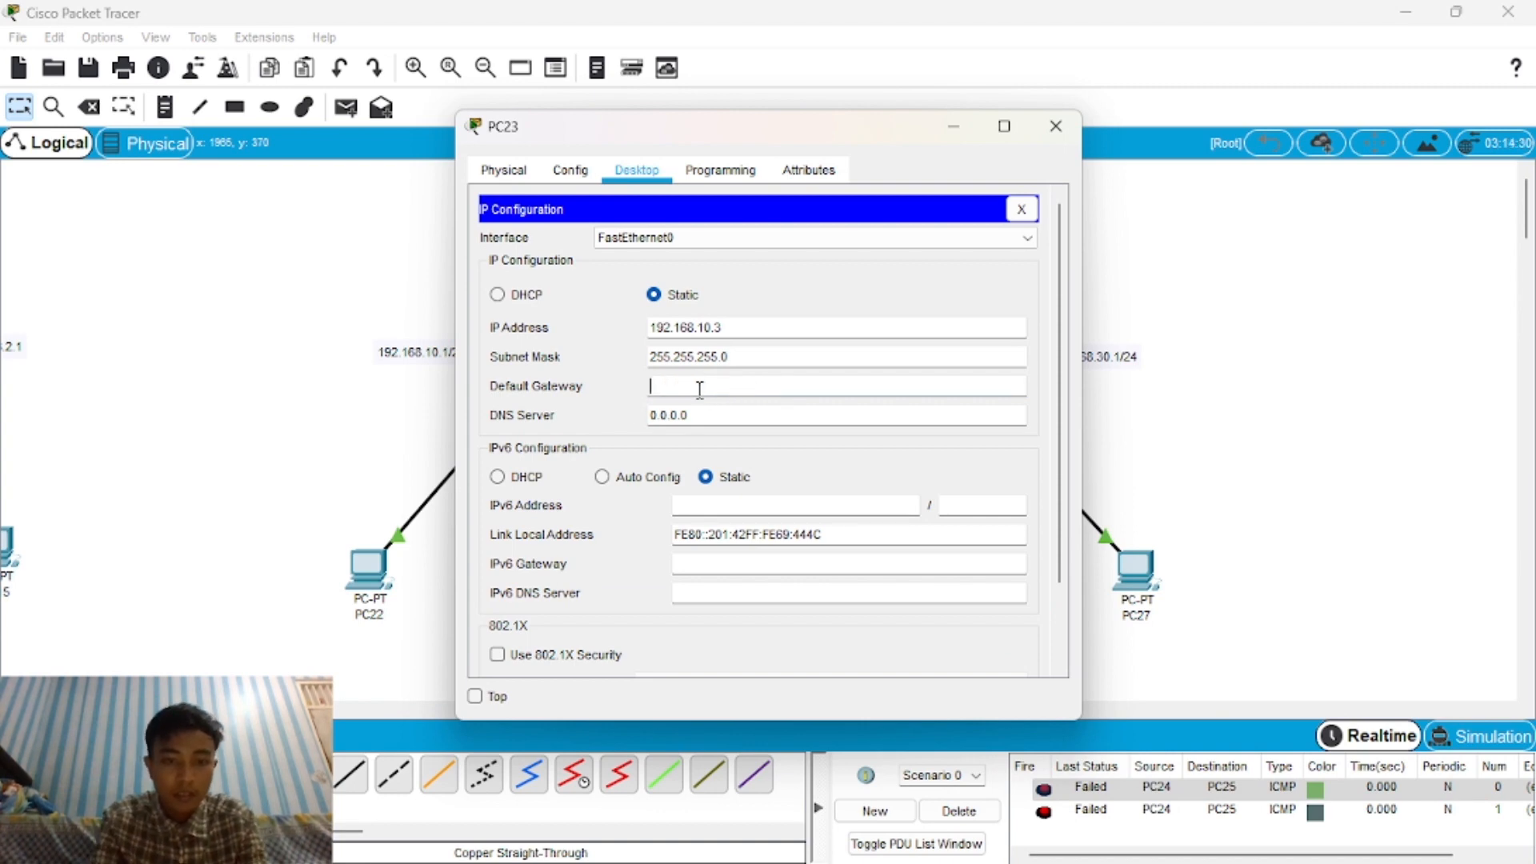
pyautogui.write('2.168.10.1')
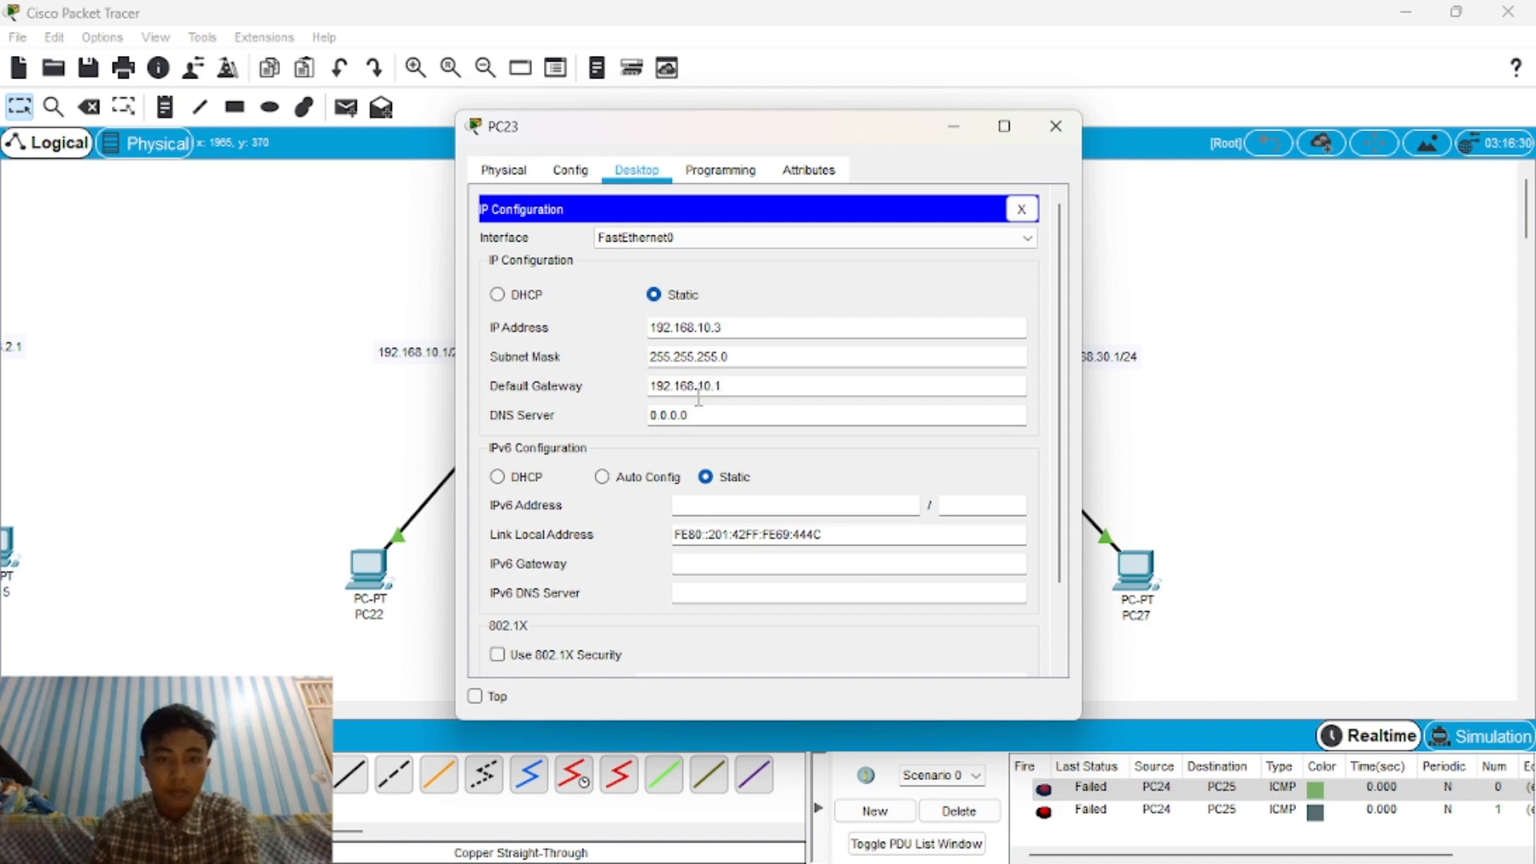
pyautogui.click(1056, 126)
# Set PC24's default gateway to 192.168.10.1 in its IP configuration and close its window.
pyautogui.click(625, 564)
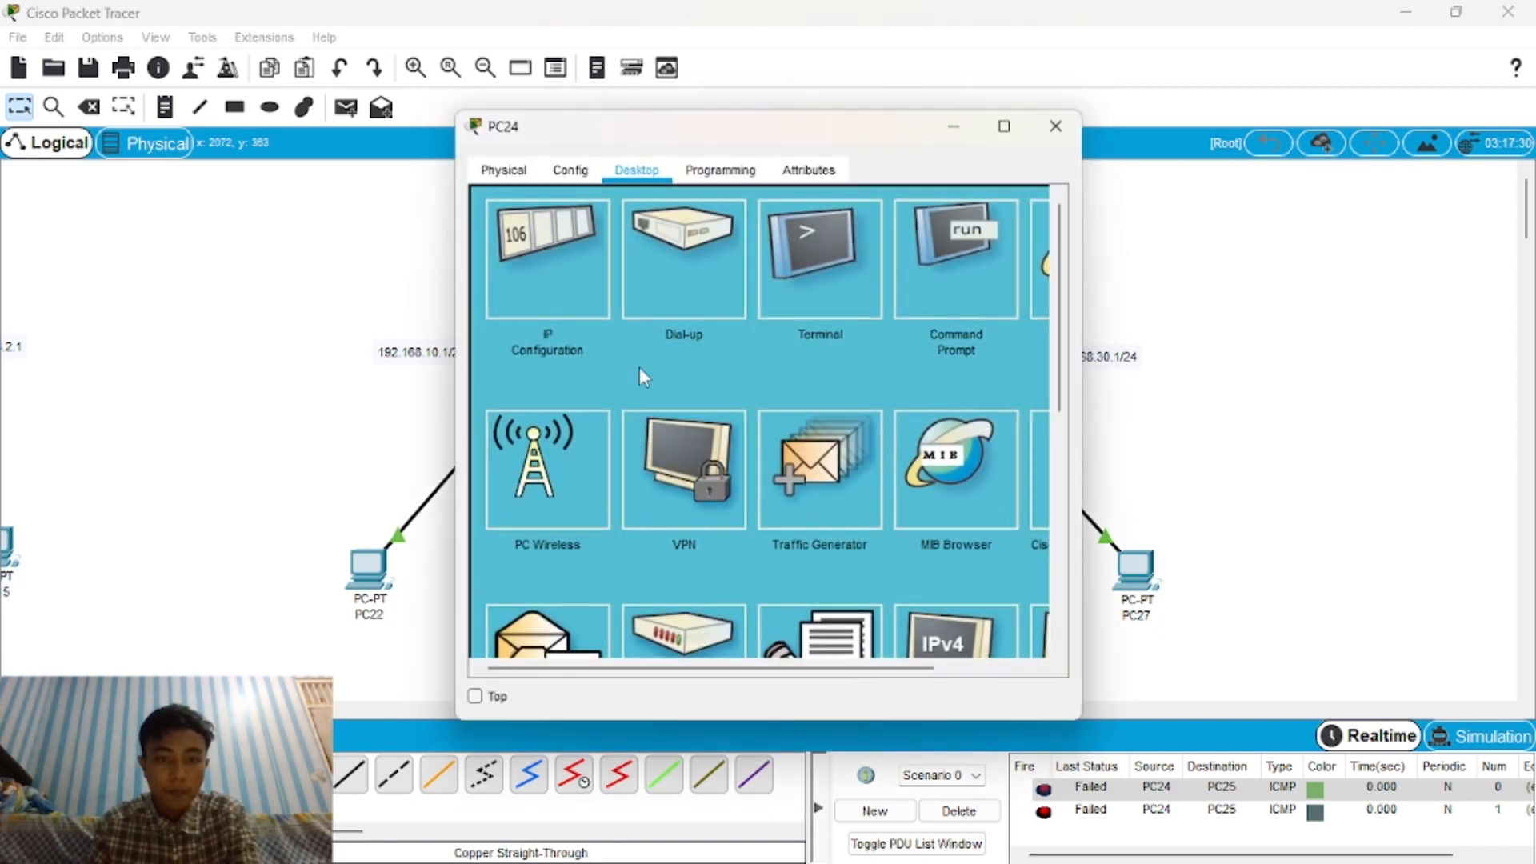
pyautogui.click(596, 310)
pyautogui.tripleClick(720, 387)
pyautogui.write('192.168.10.1')
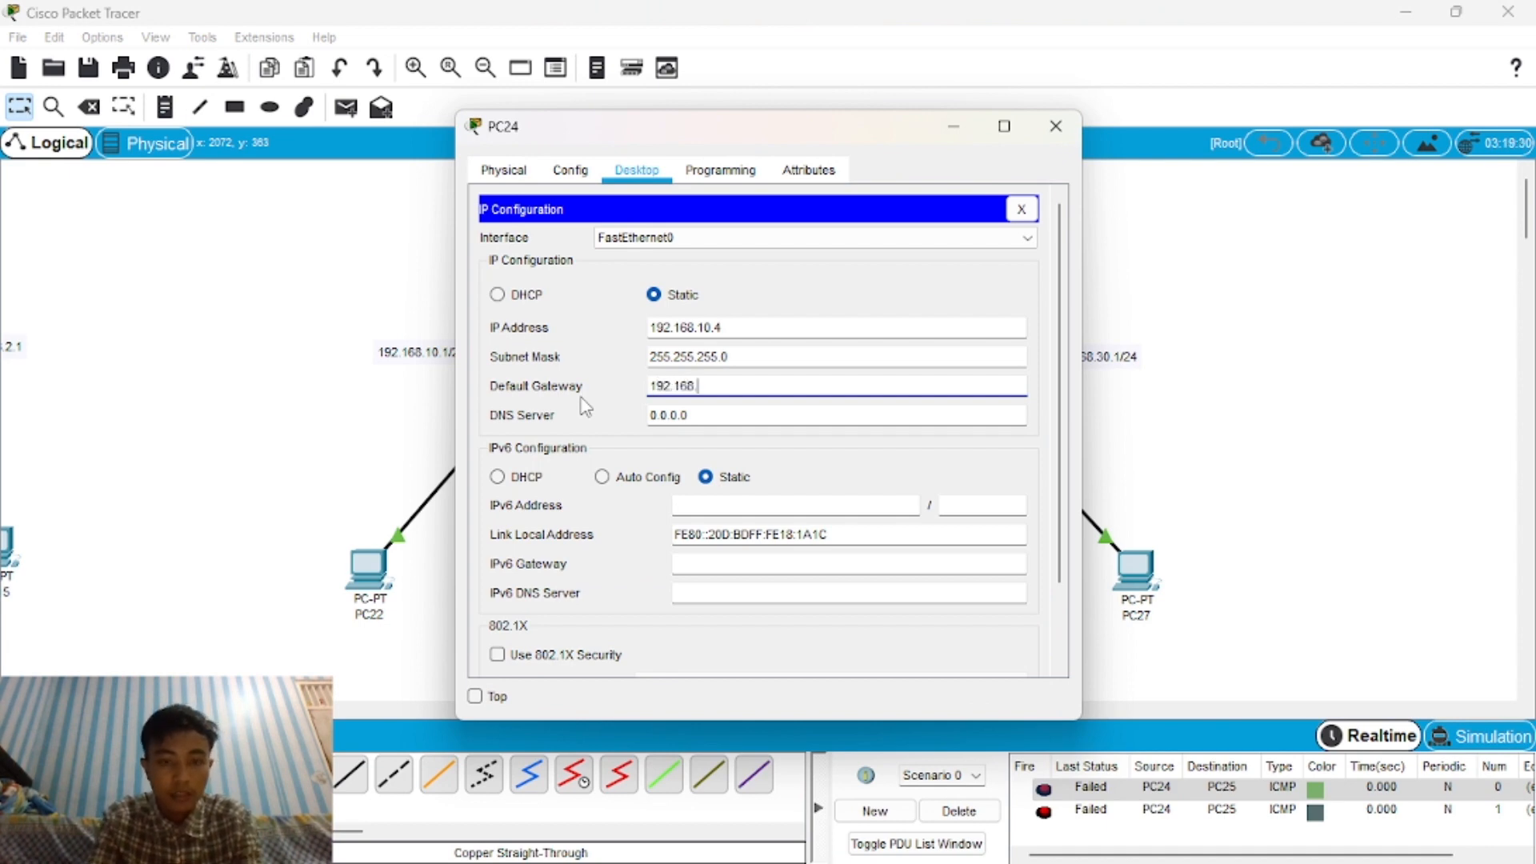
pyautogui.click(1056, 125)
# Set PC25's default gateway to 192.168.30.1 in its IP configuration and close its window.
pyautogui.click(868, 568)
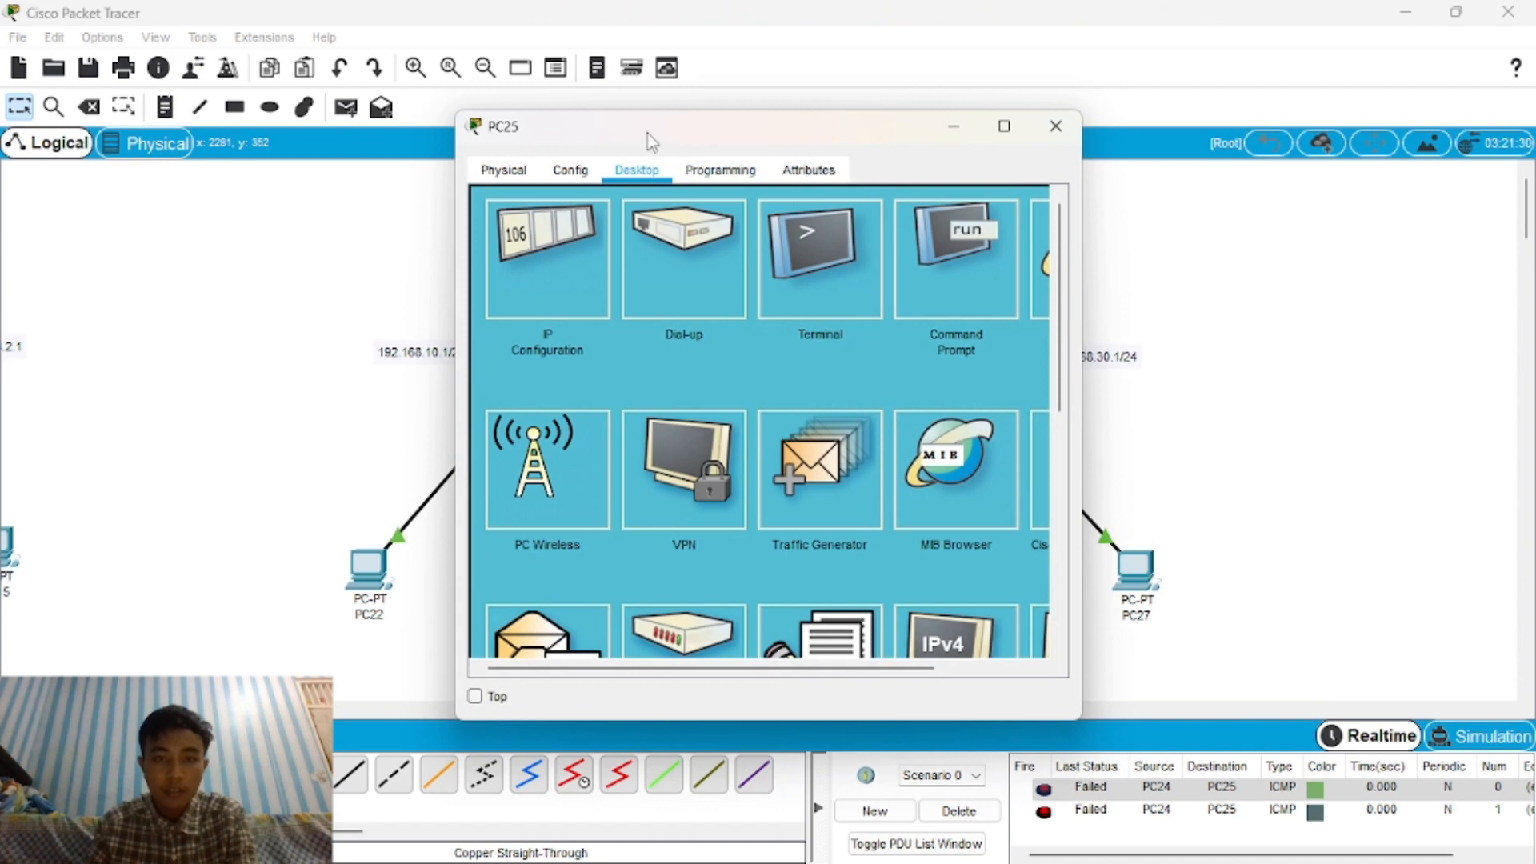
pyautogui.moveTo(648, 138); pyautogui.dragTo(405, 144)
pyautogui.click(352, 276)
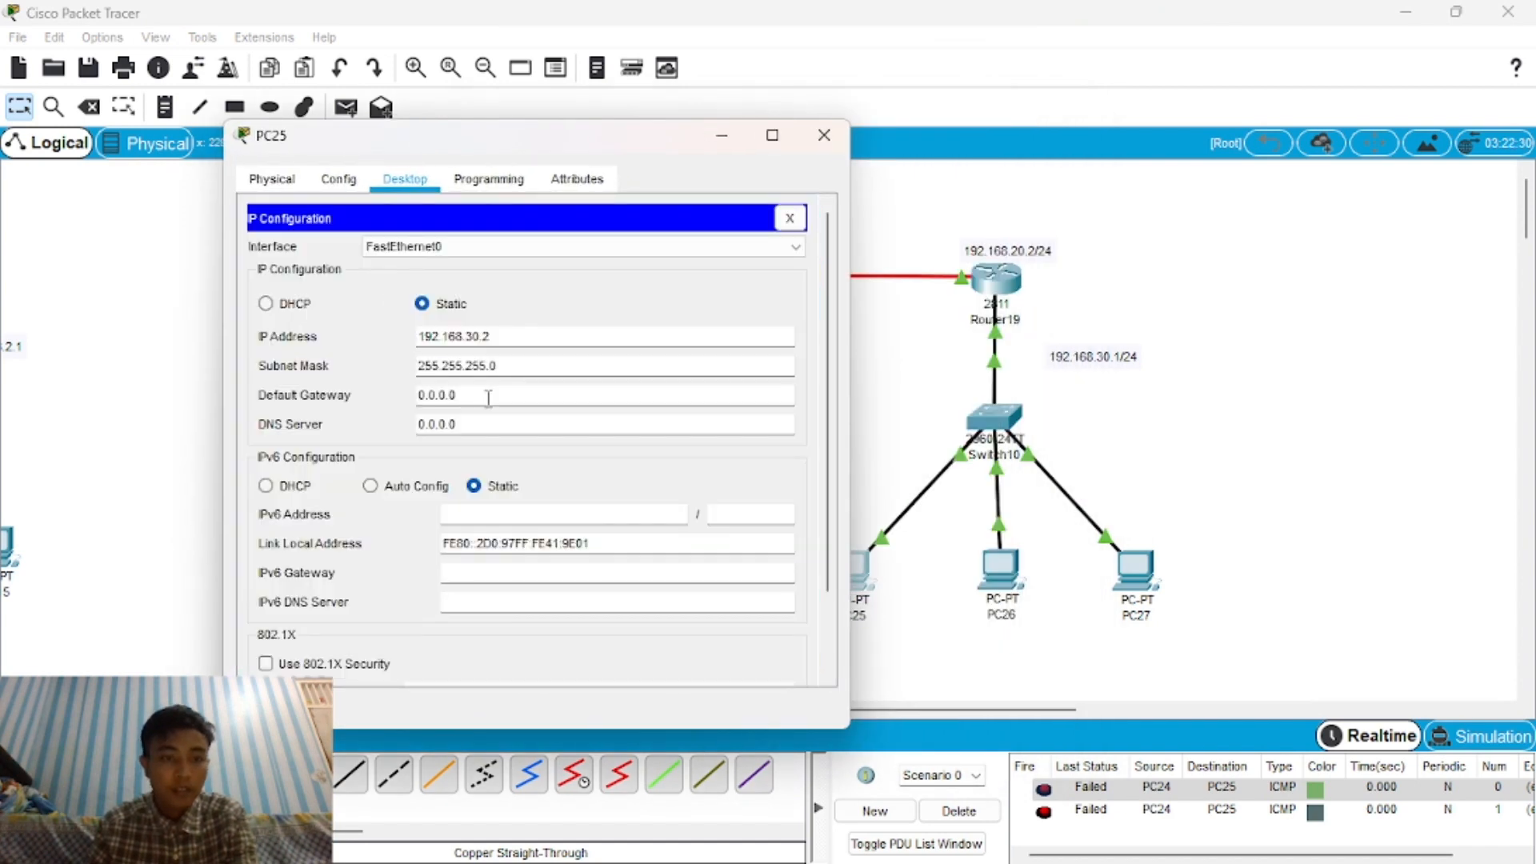
pyautogui.moveTo(488, 398); pyautogui.dragTo(384, 400)
pyautogui.write('192.168.30.1')
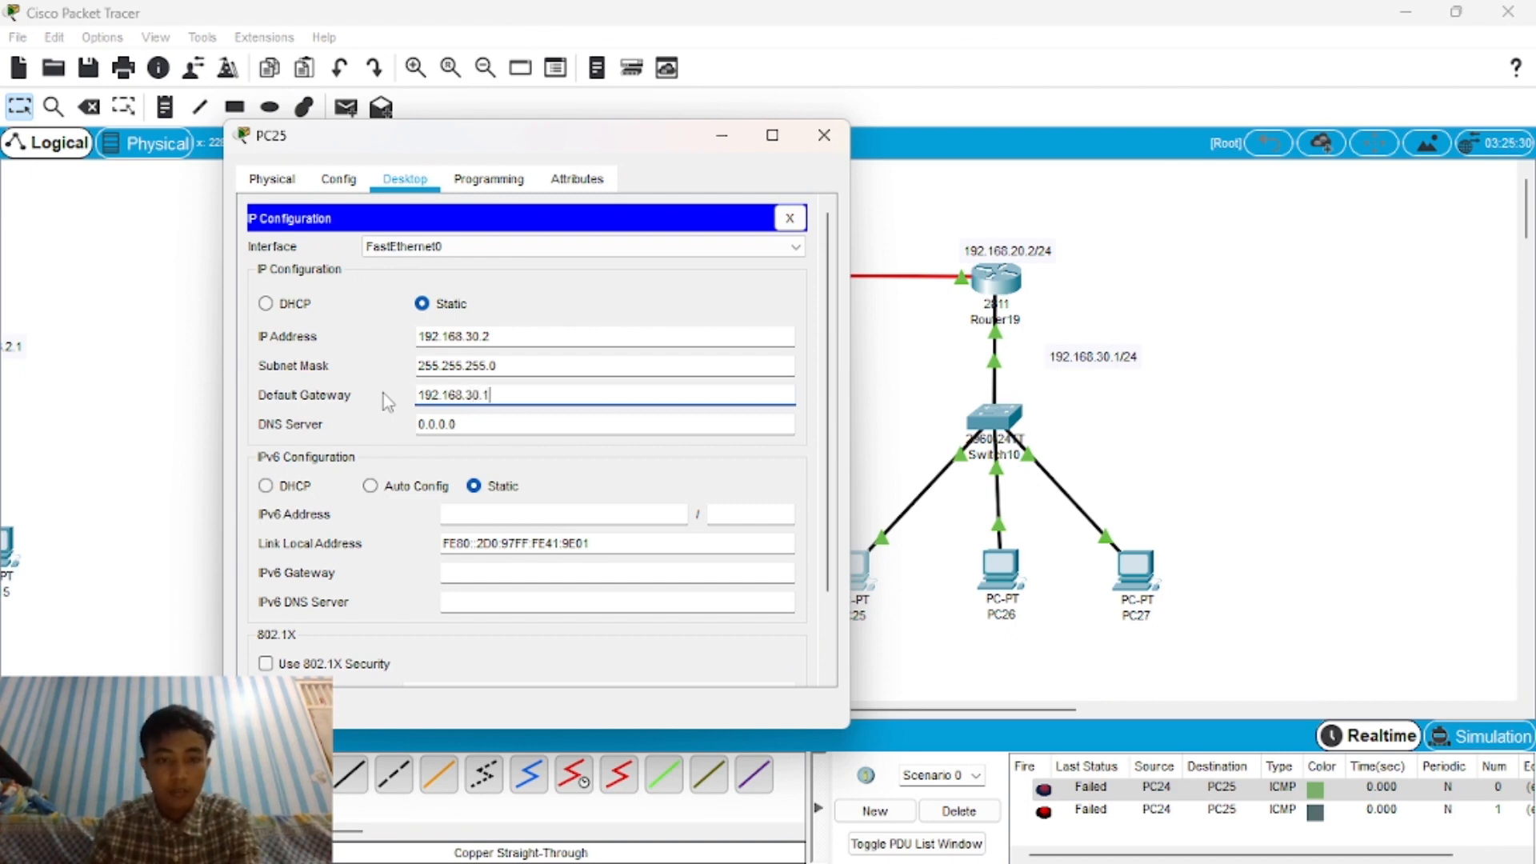
pyautogui.click(824, 134)
# Set PC26's default gateway to 192.168.30.1 in its IP configuration and close its window.
pyautogui.click(1010, 569)
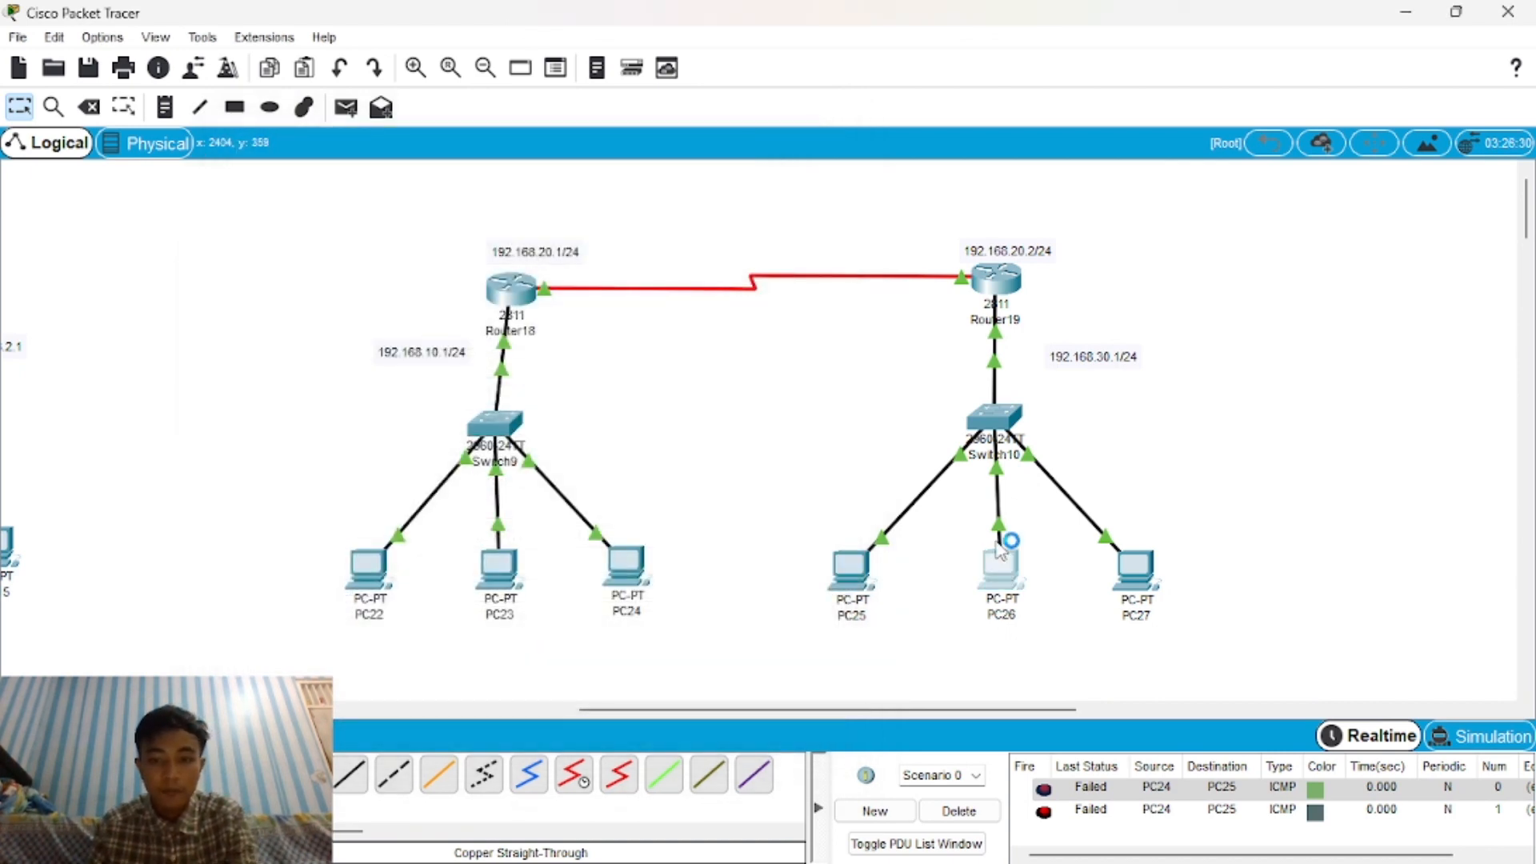
pyautogui.click(580, 352)
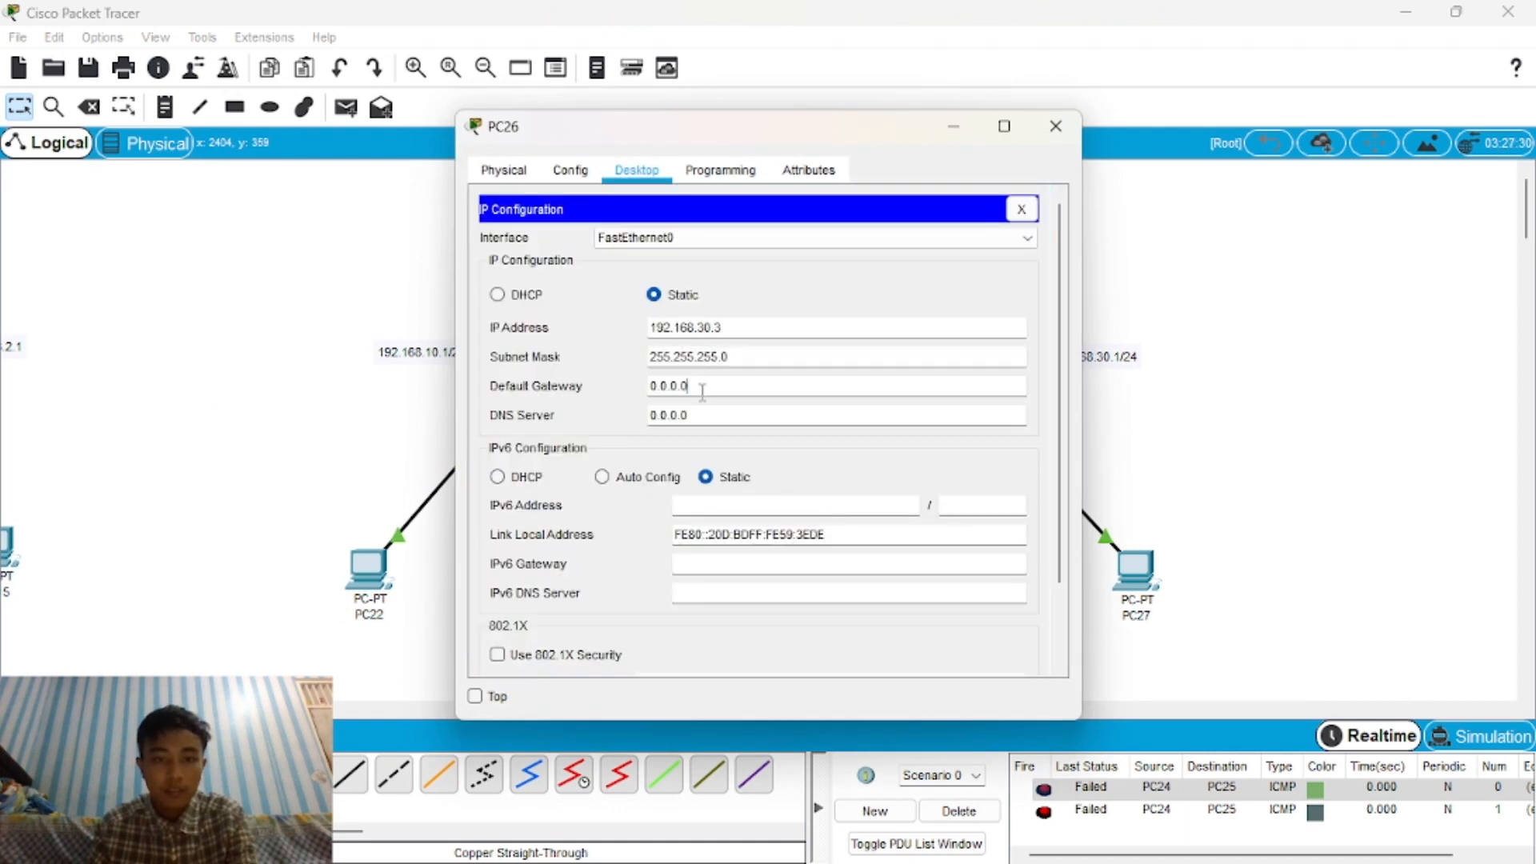
pyautogui.moveTo(702, 391); pyautogui.dragTo(620, 405)
pyautogui.write('192.')
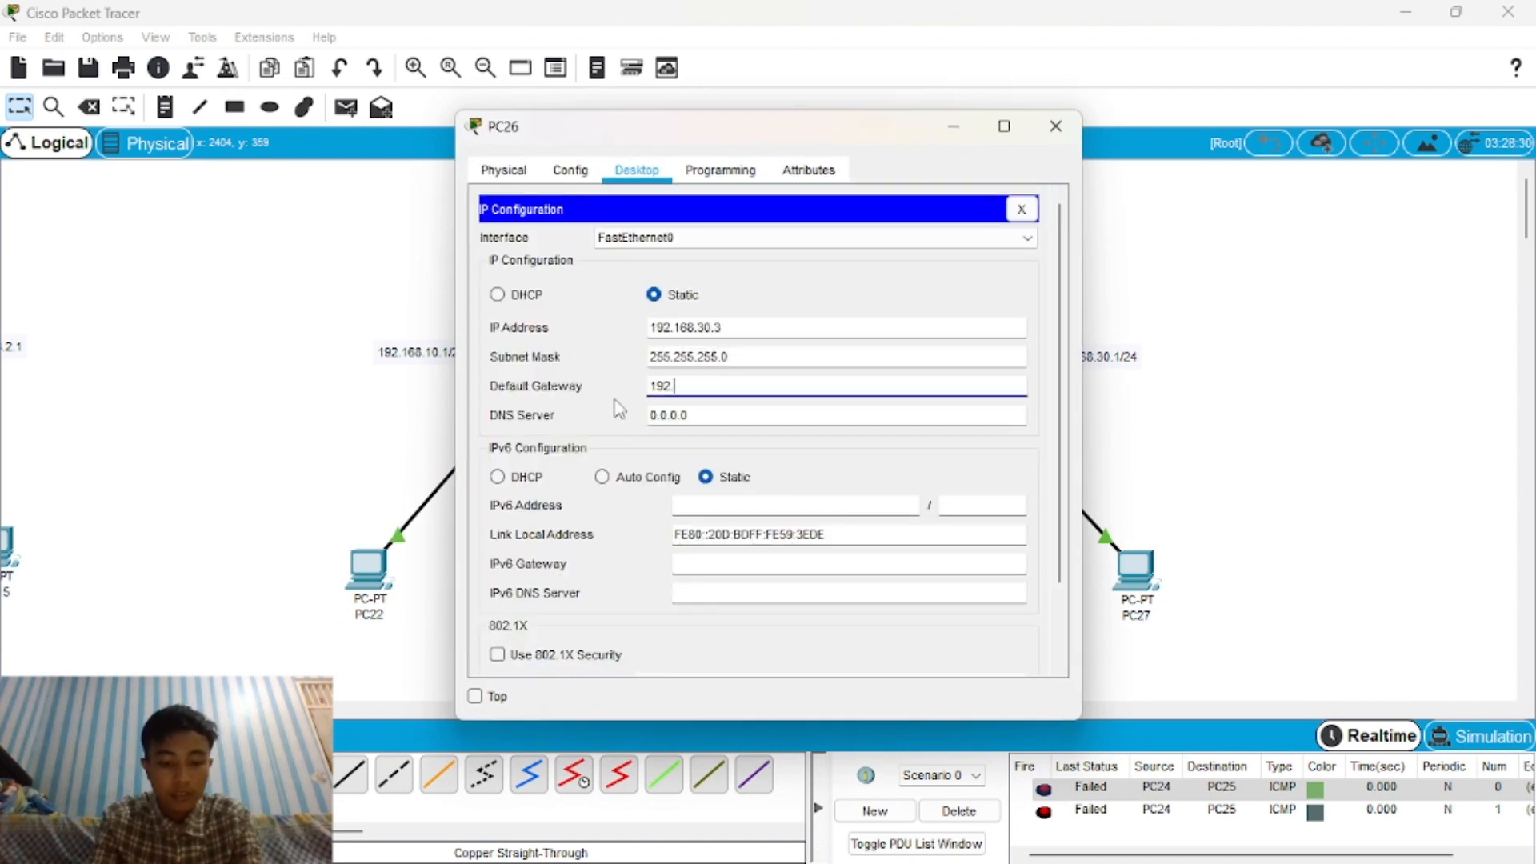
pyautogui.write('168.30.1')
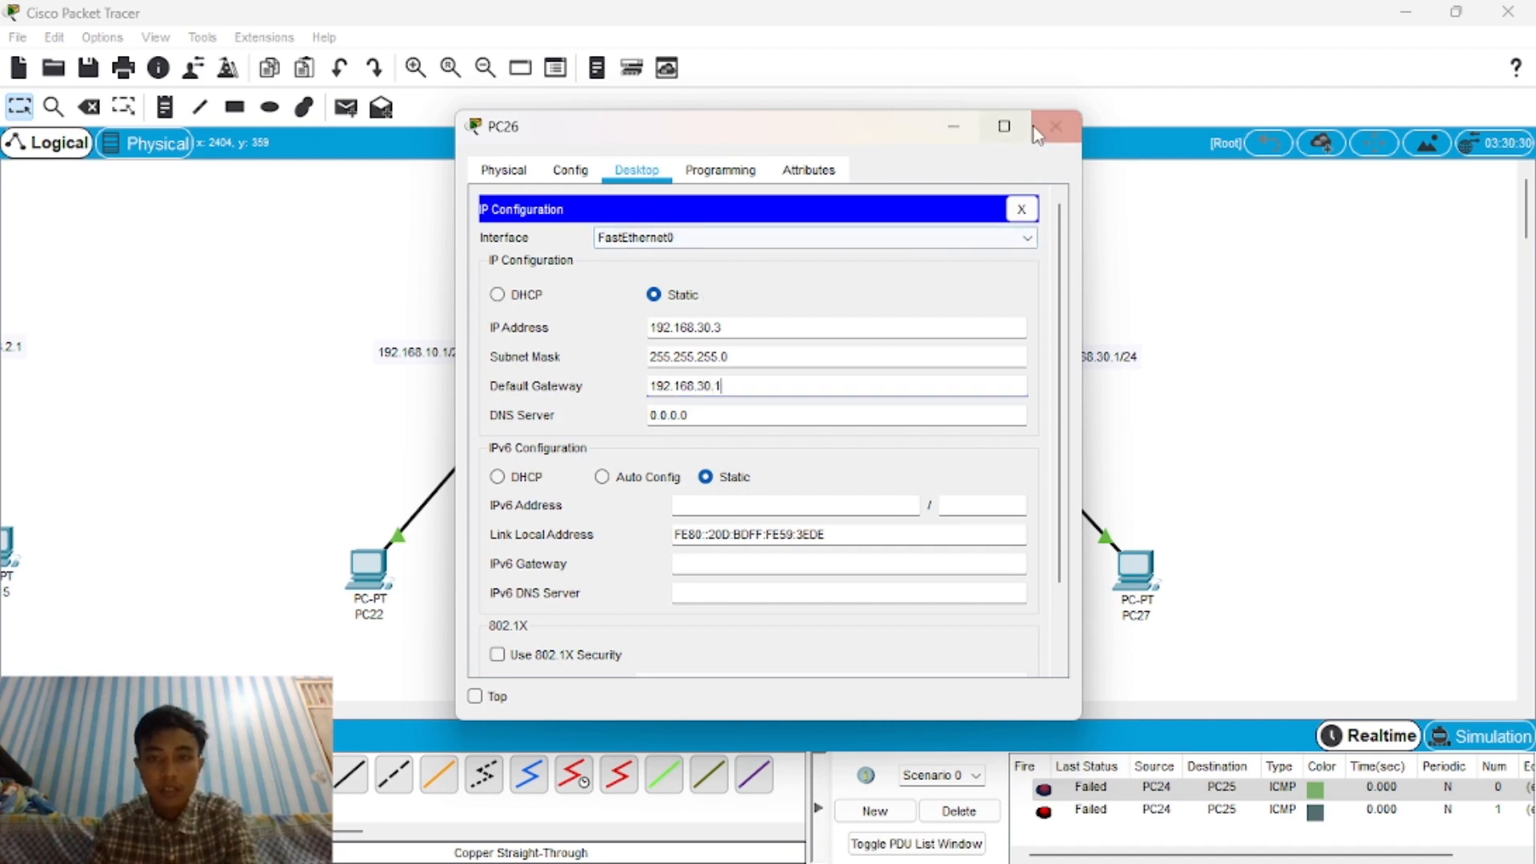
pyautogui.click(1056, 126)
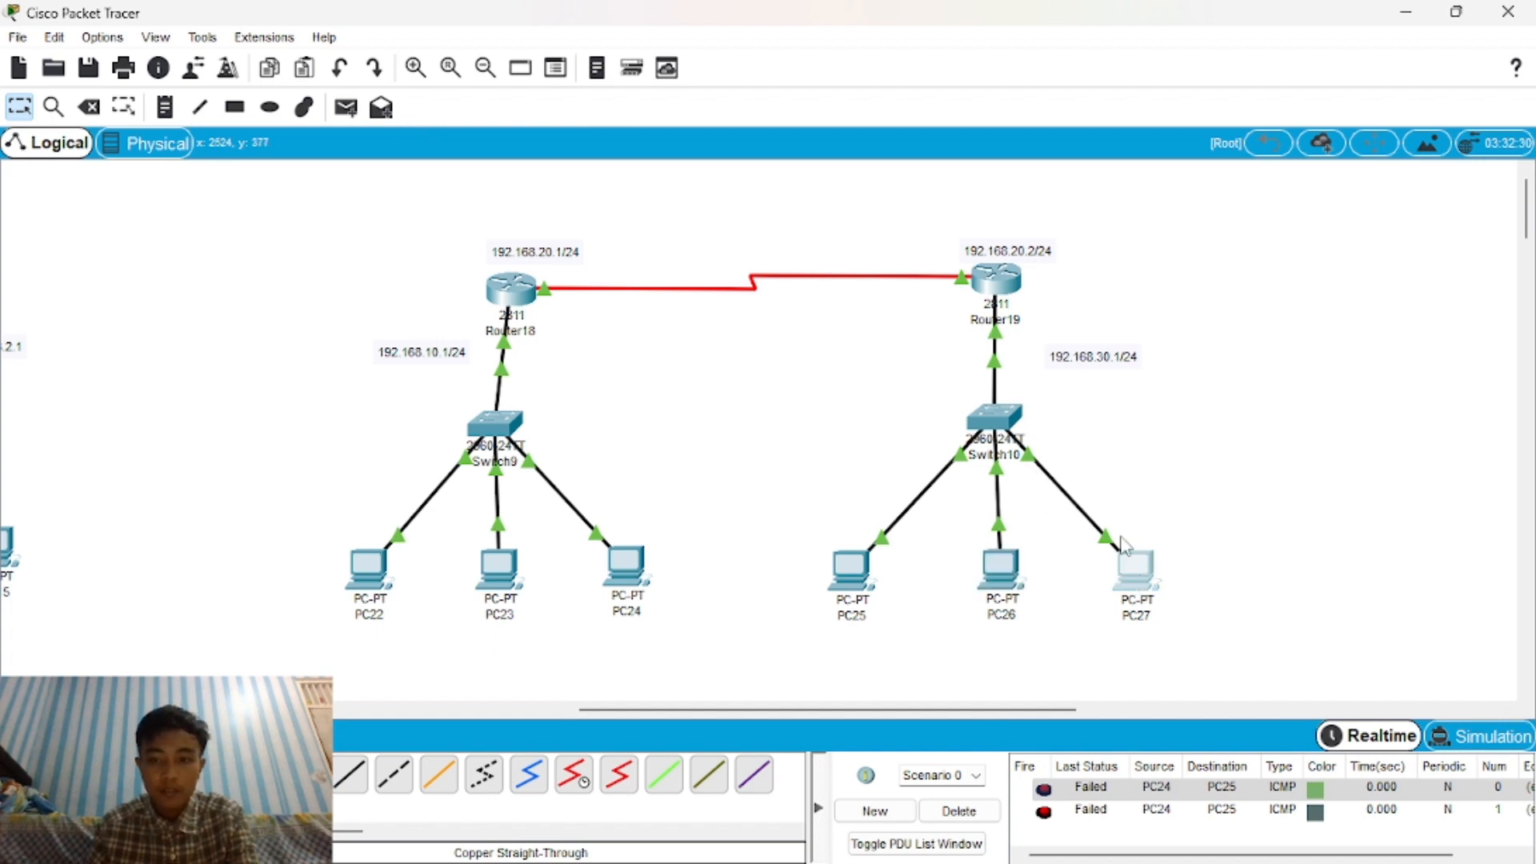
# Set PC27's default gateway to 192.168.30.1 in its IP configuration and close its window.
pyautogui.click(1136, 570)
pyautogui.click(592, 248)
pyautogui.moveTo(677, 386); pyautogui.dragTo(648, 386)
pyautogui.write('192')
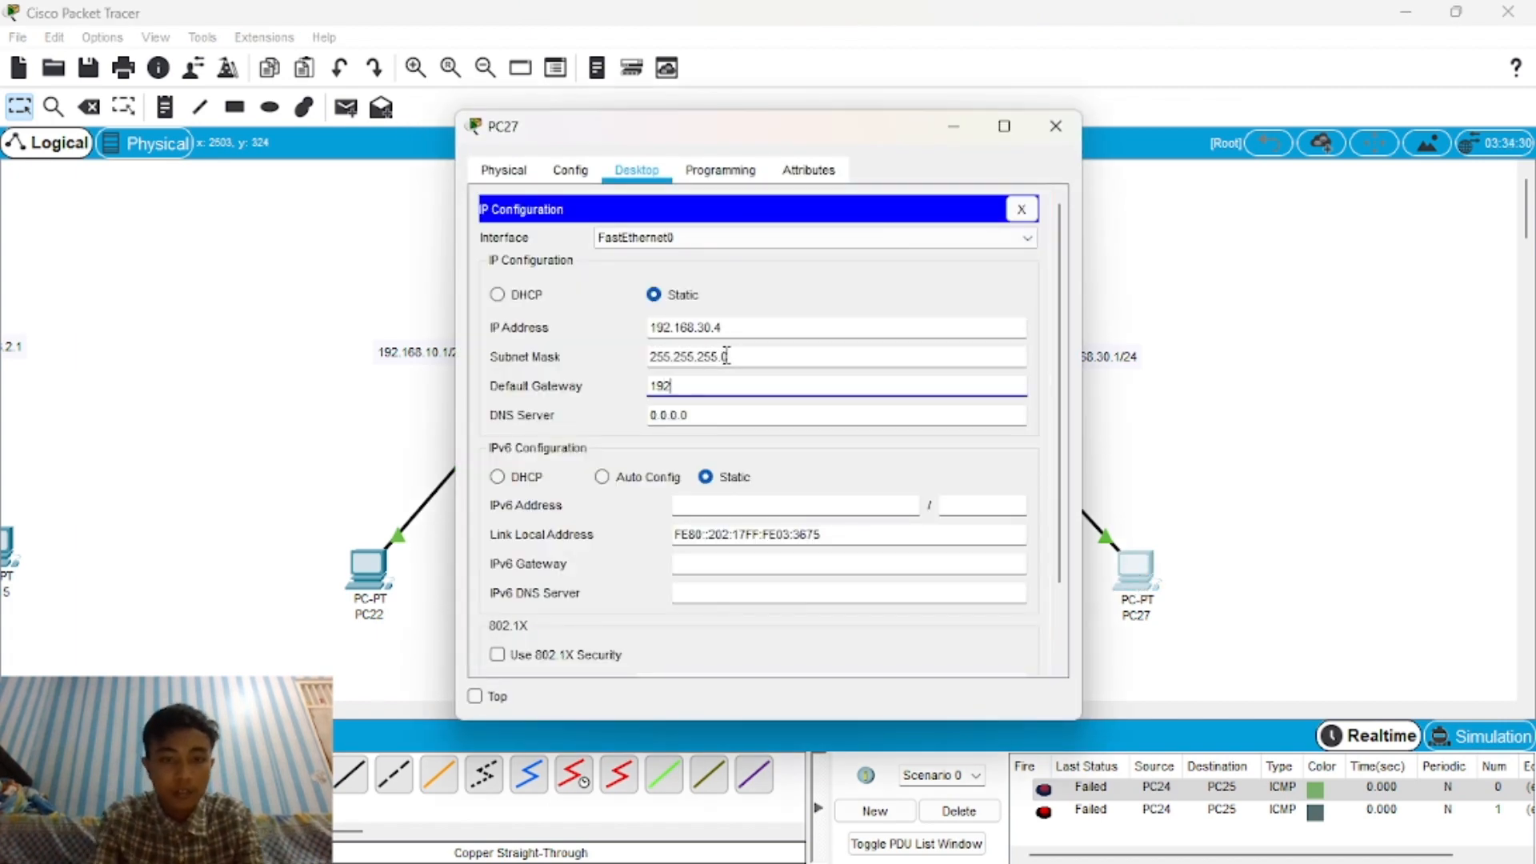
pyautogui.write('.168.3')
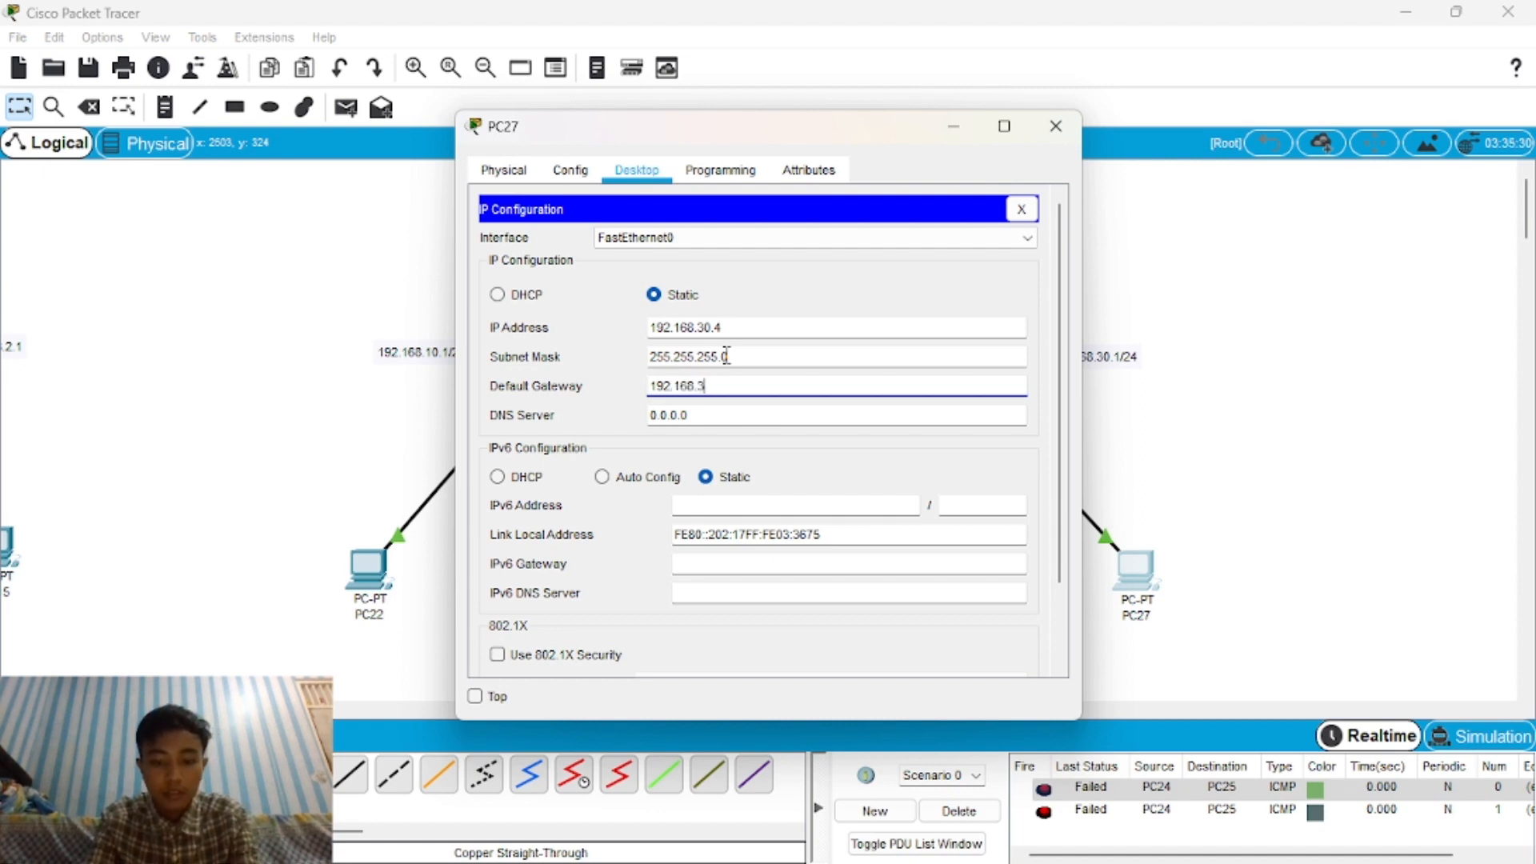
pyautogui.write('0.1')
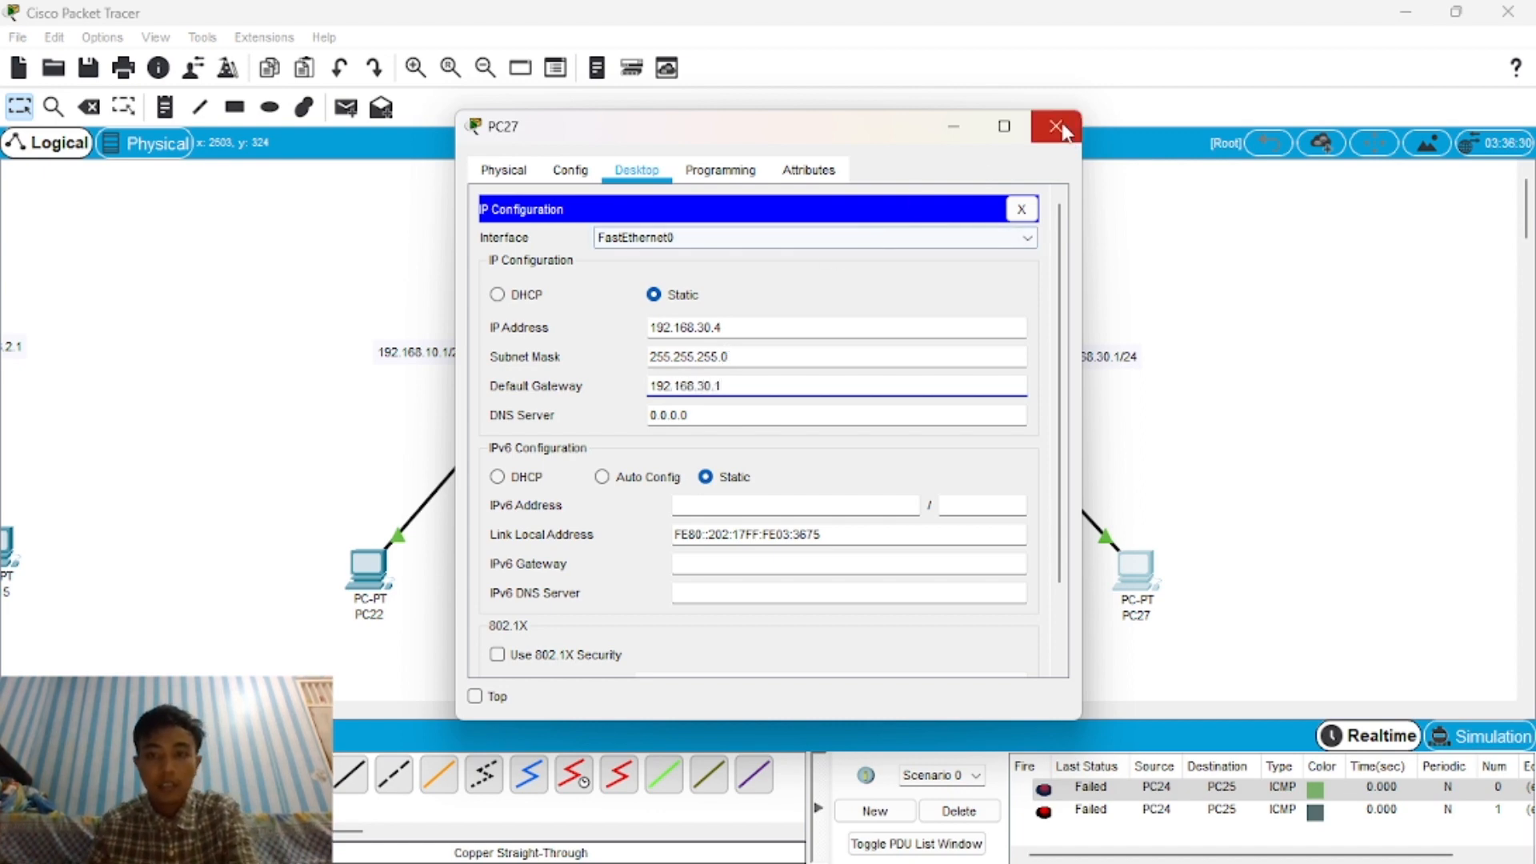
pyautogui.click(1058, 128)
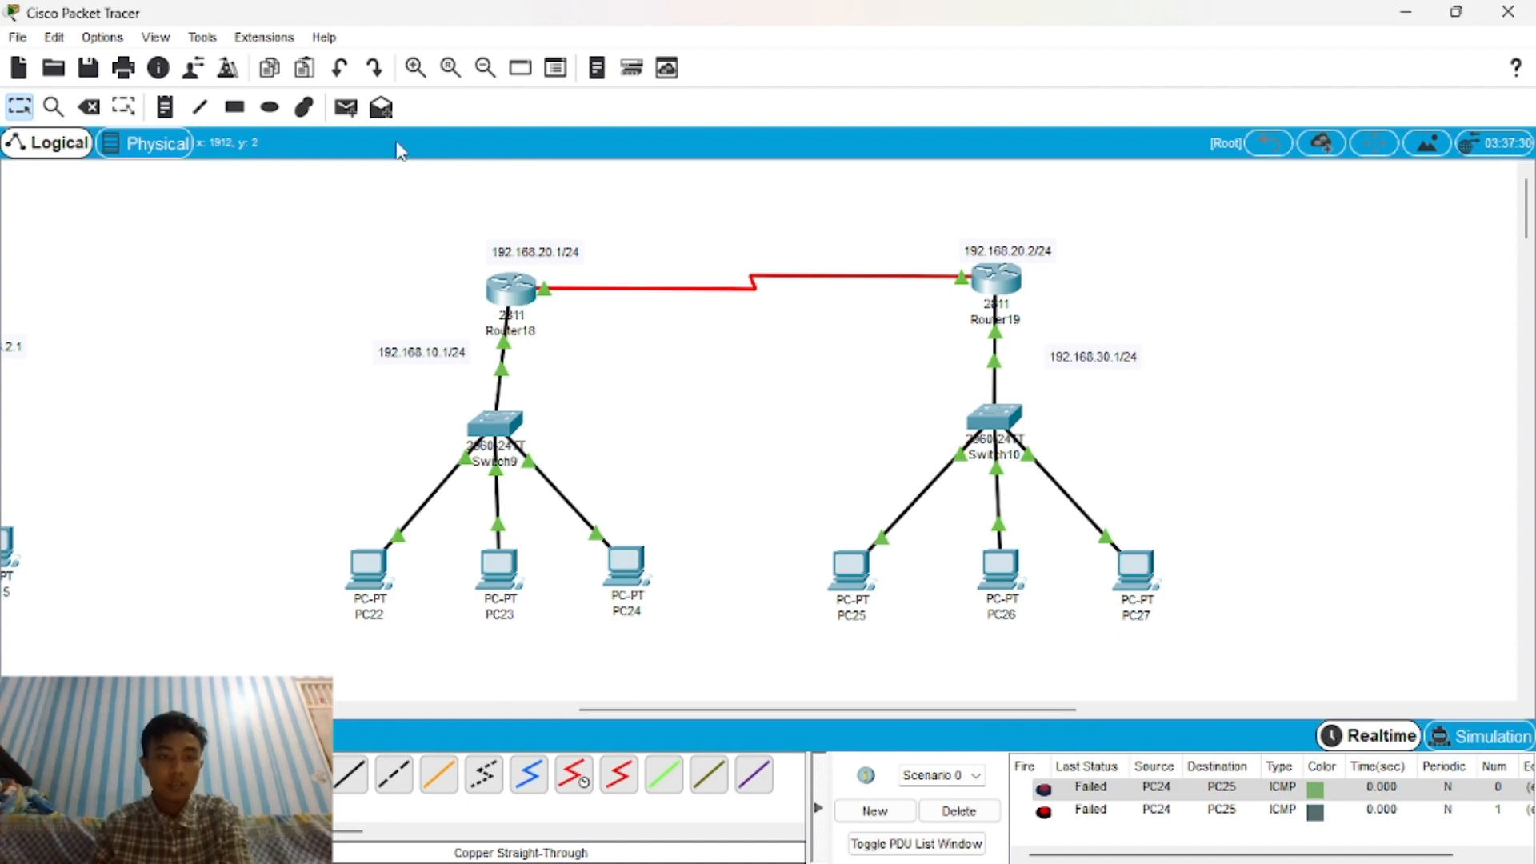
# Clear the existing test PDUs and retest routing between the LANs with two simple PDUs from PC24 to PC25.
pyautogui.click(348, 109)
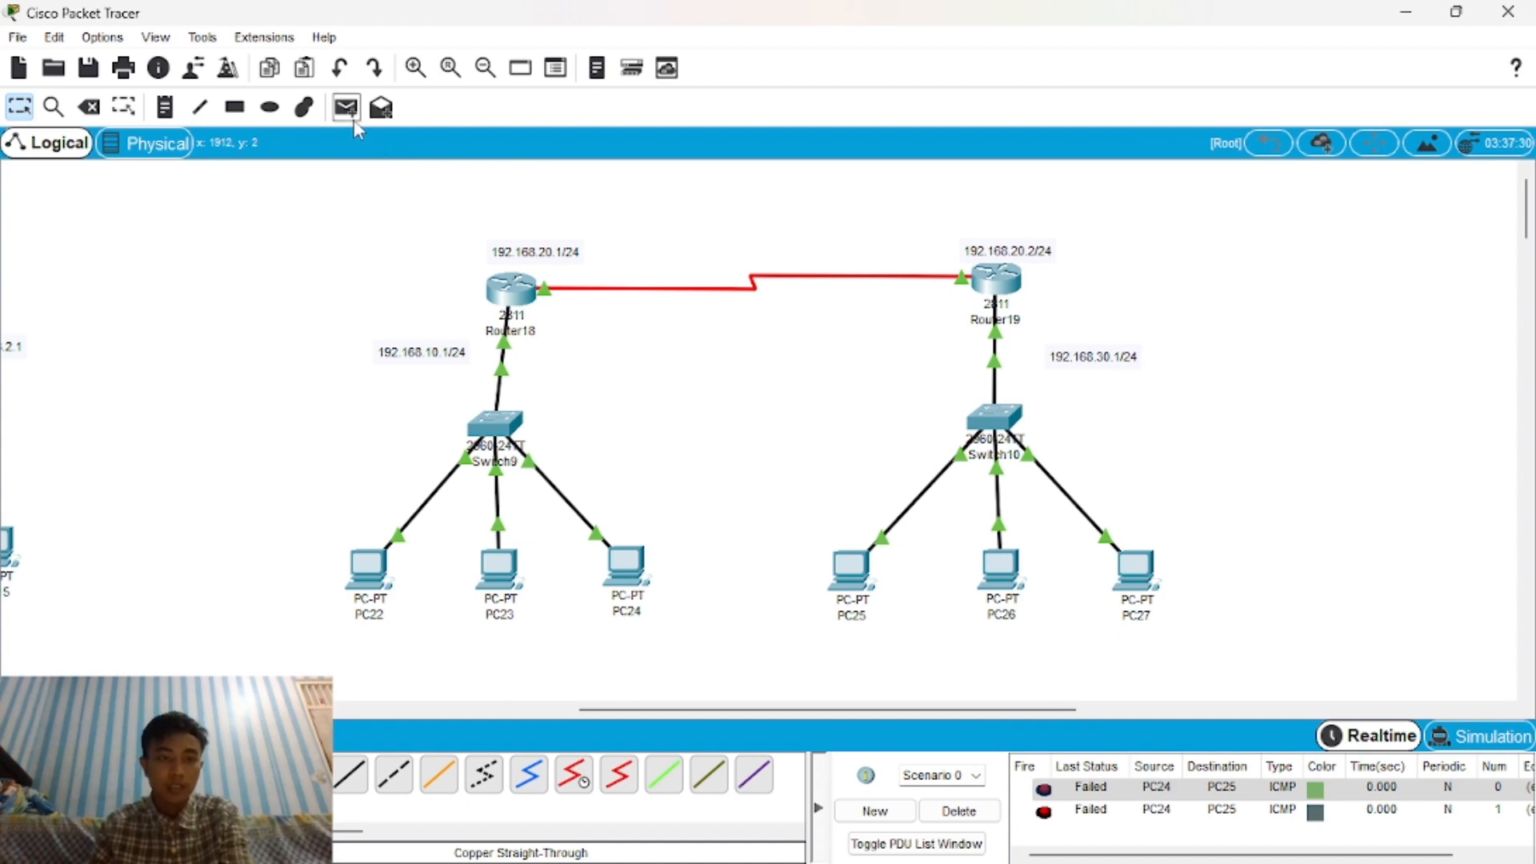
pyautogui.click(956, 806)
pyautogui.click(628, 571)
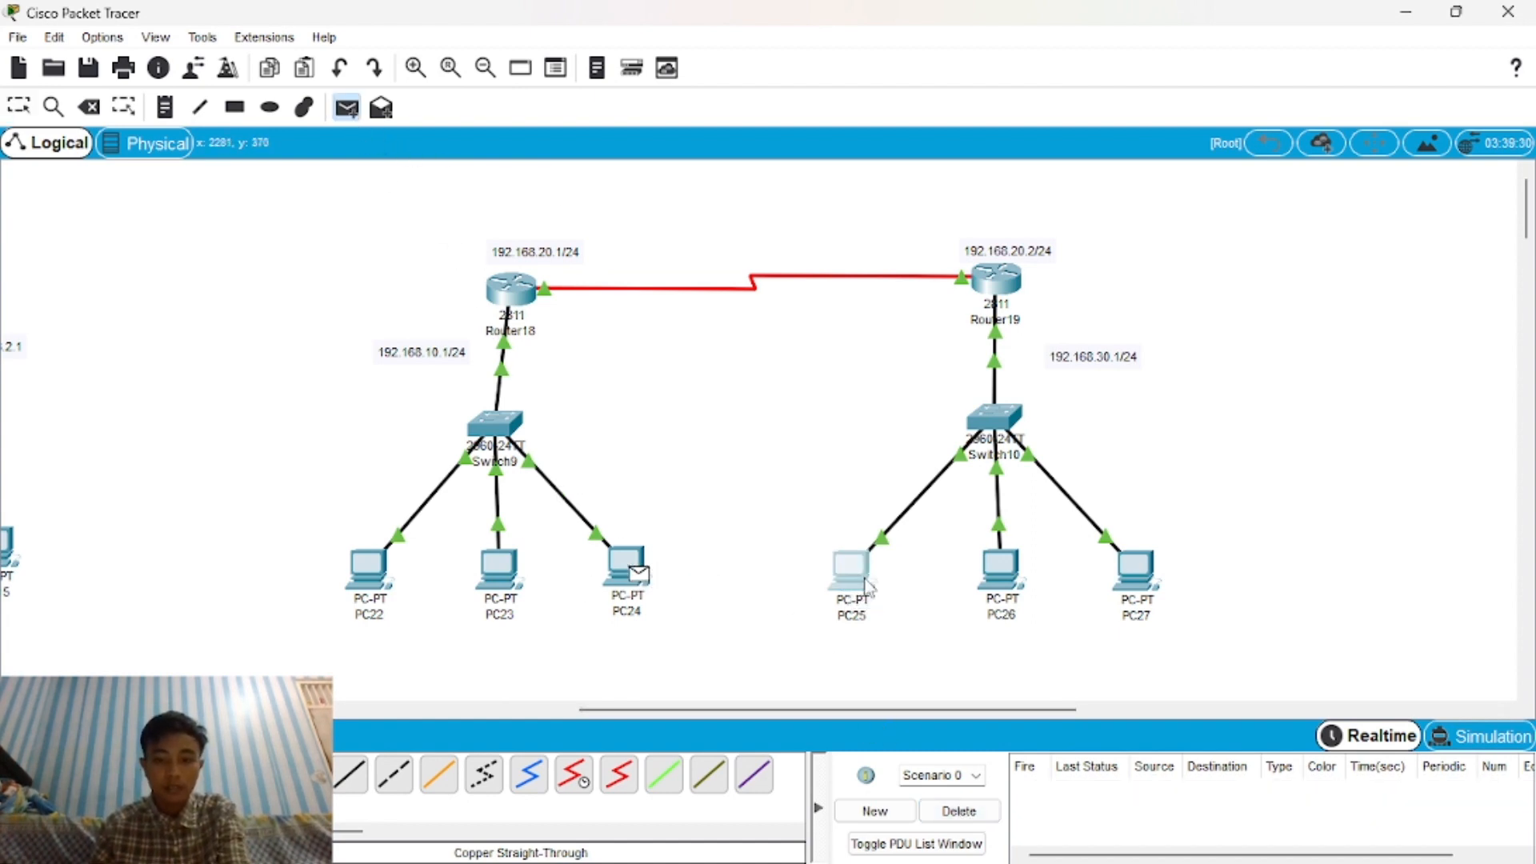
pyautogui.click(851, 569)
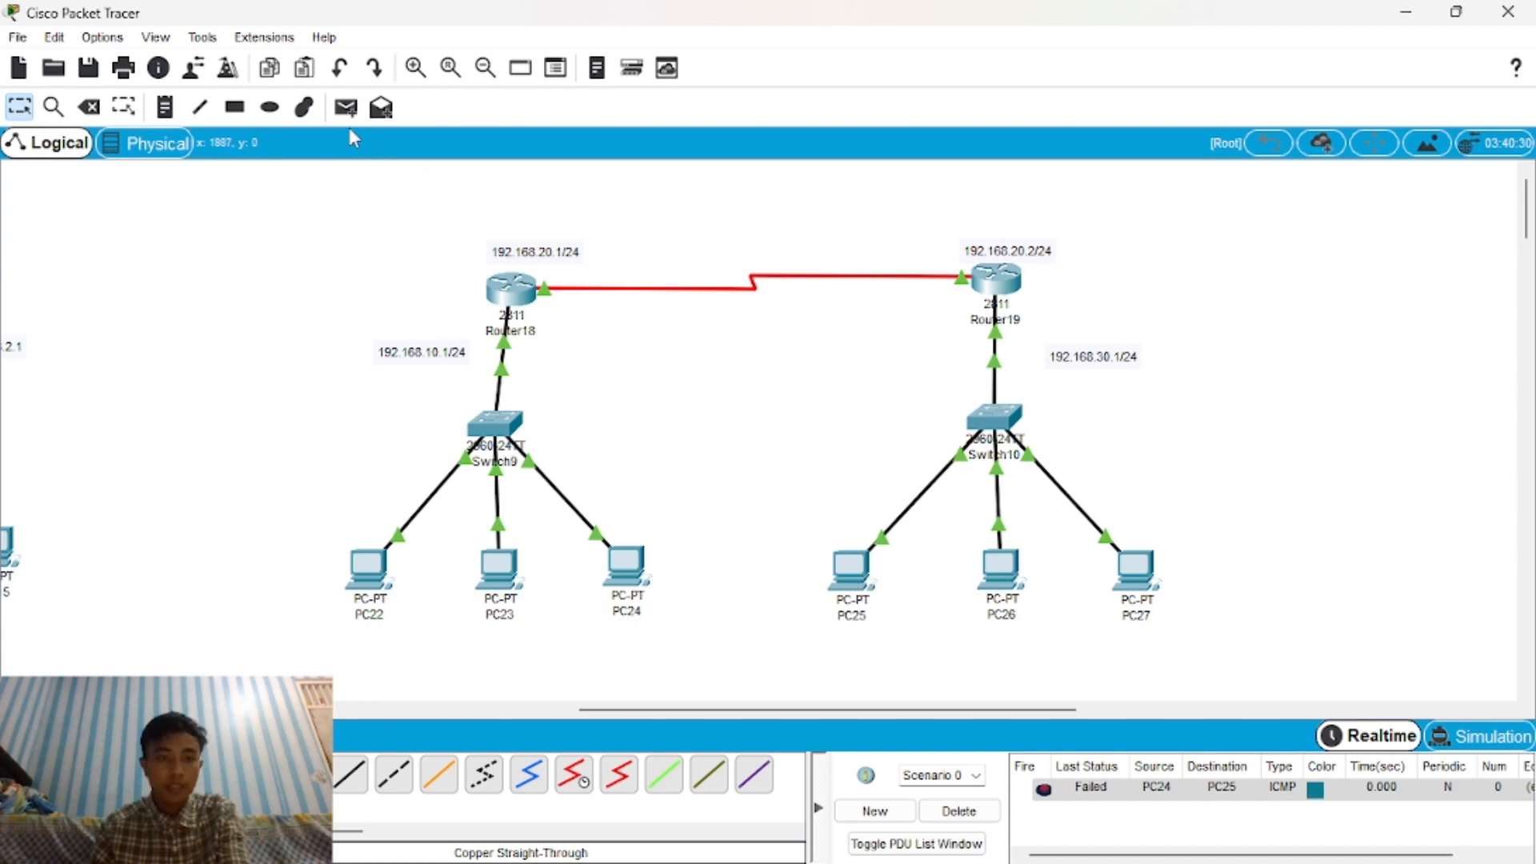
pyautogui.click(346, 107)
pyautogui.click(626, 576)
pyautogui.click(851, 580)
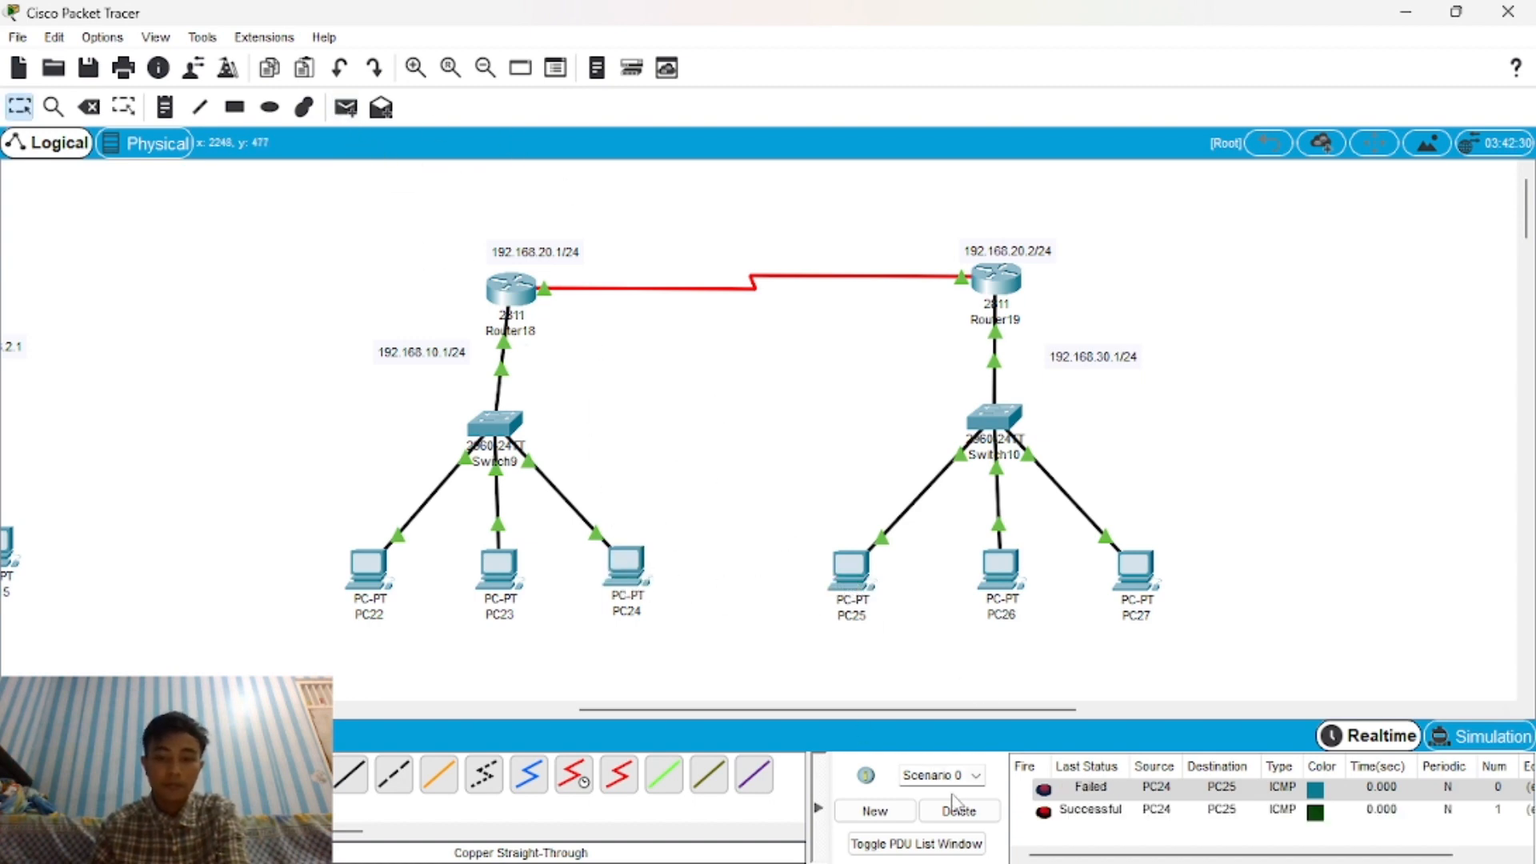
# Delete the scenario's test PDUs and send one new simple PDU from PC24 to PC25.
pyautogui.click(957, 809)
pyautogui.click(346, 108)
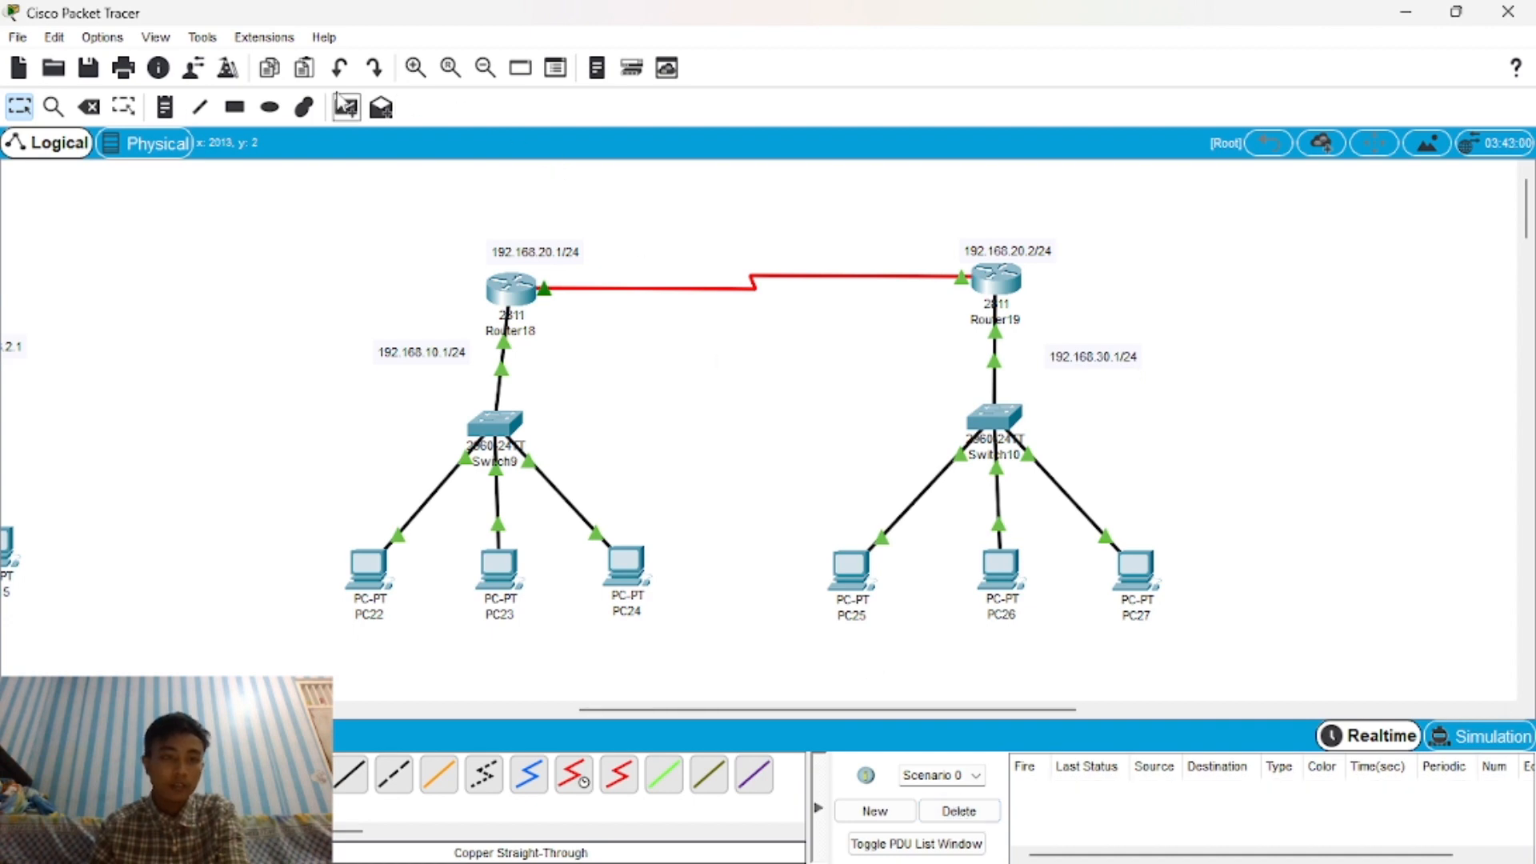
pyautogui.click(628, 560)
pyautogui.click(853, 590)
# Test routing between the LANs with a simple PDU from PC23 to PC26.
pyautogui.click(345, 108)
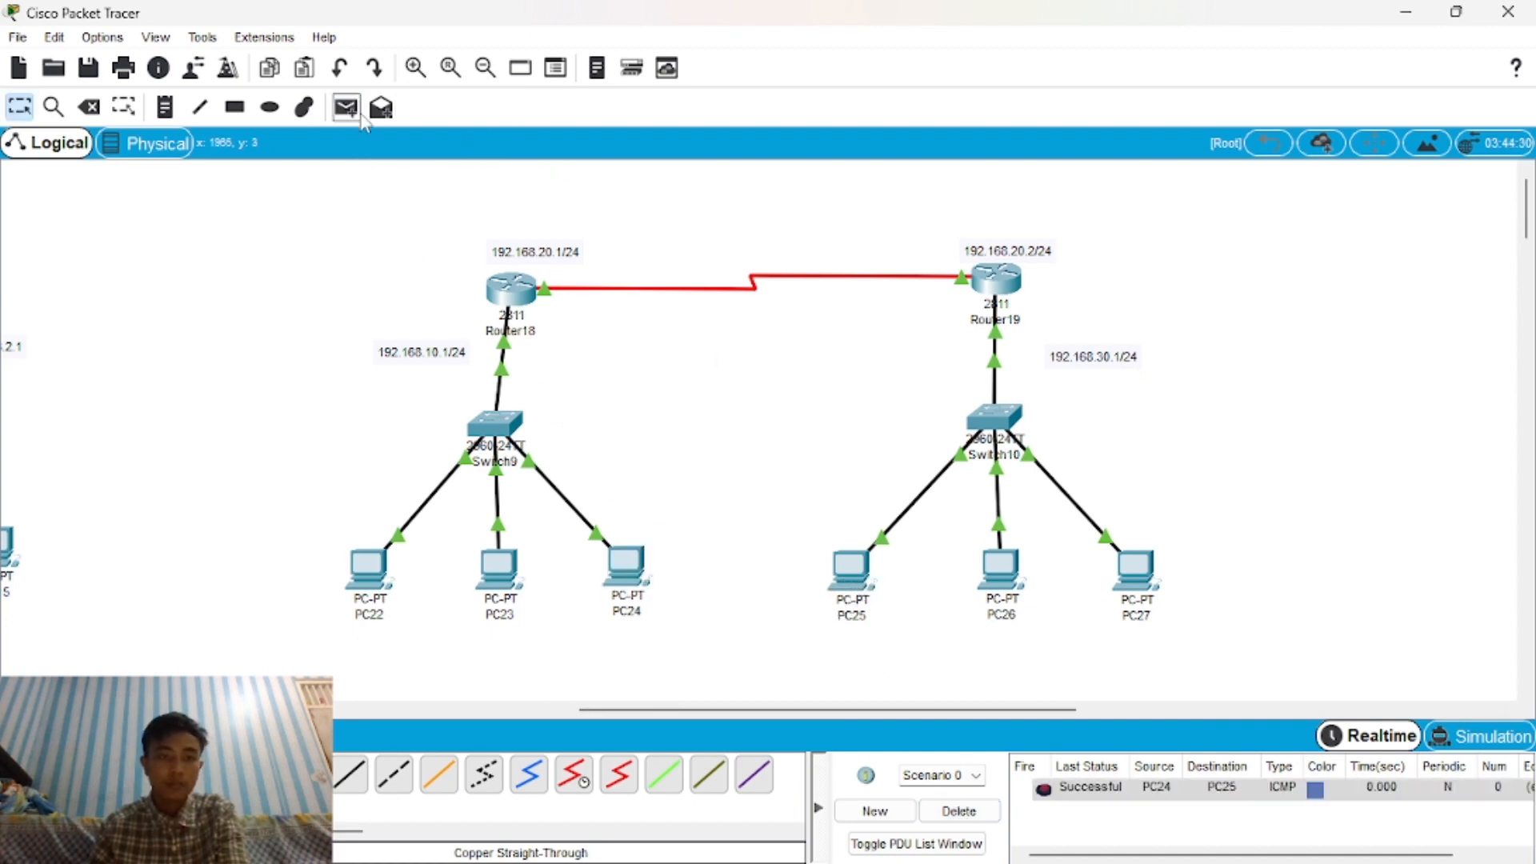
pyautogui.click(500, 567)
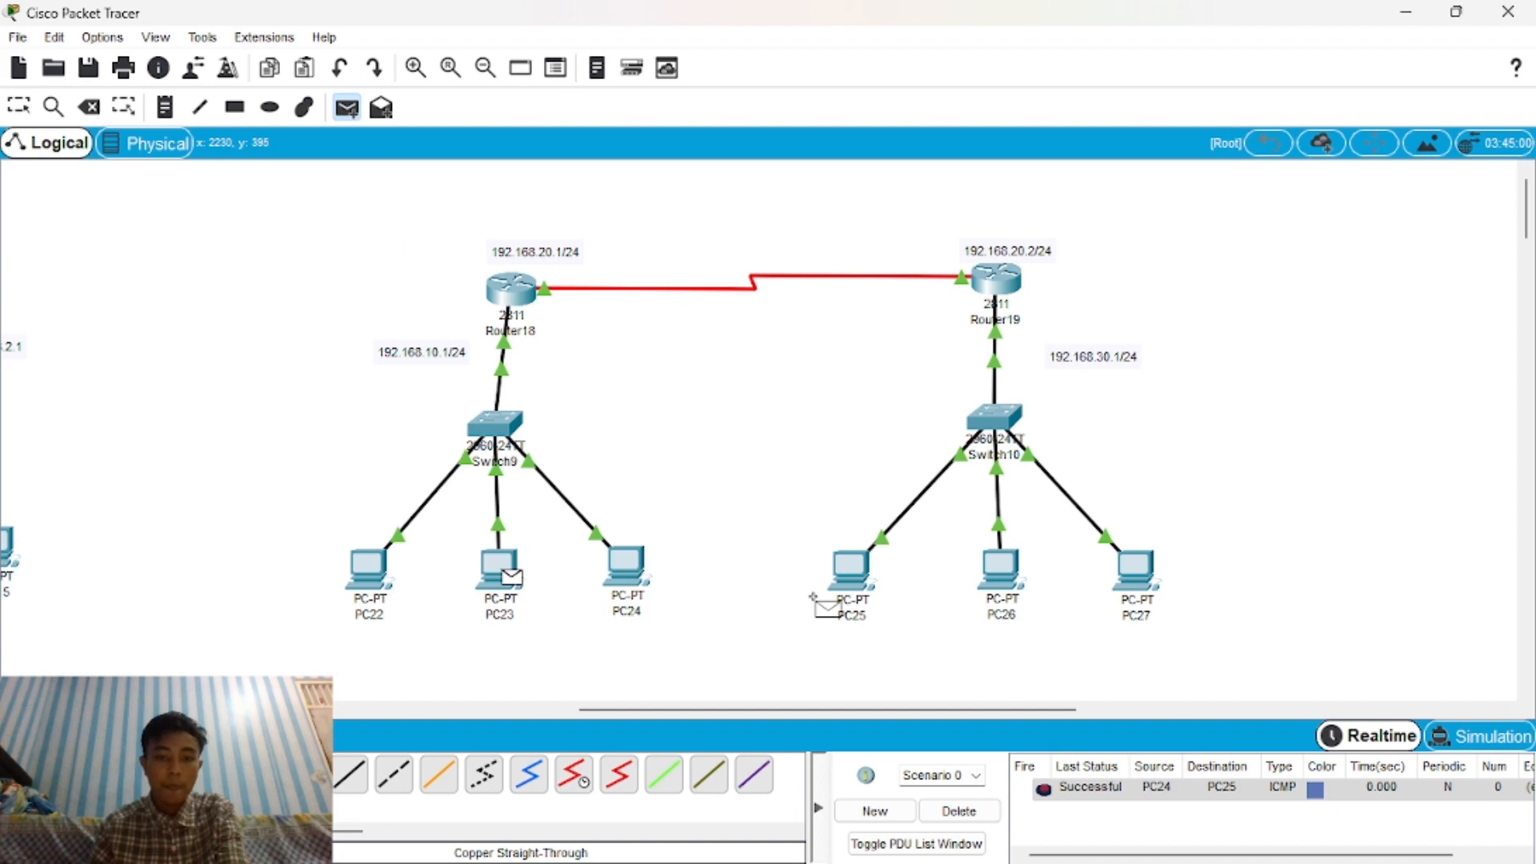
pyautogui.click(996, 566)
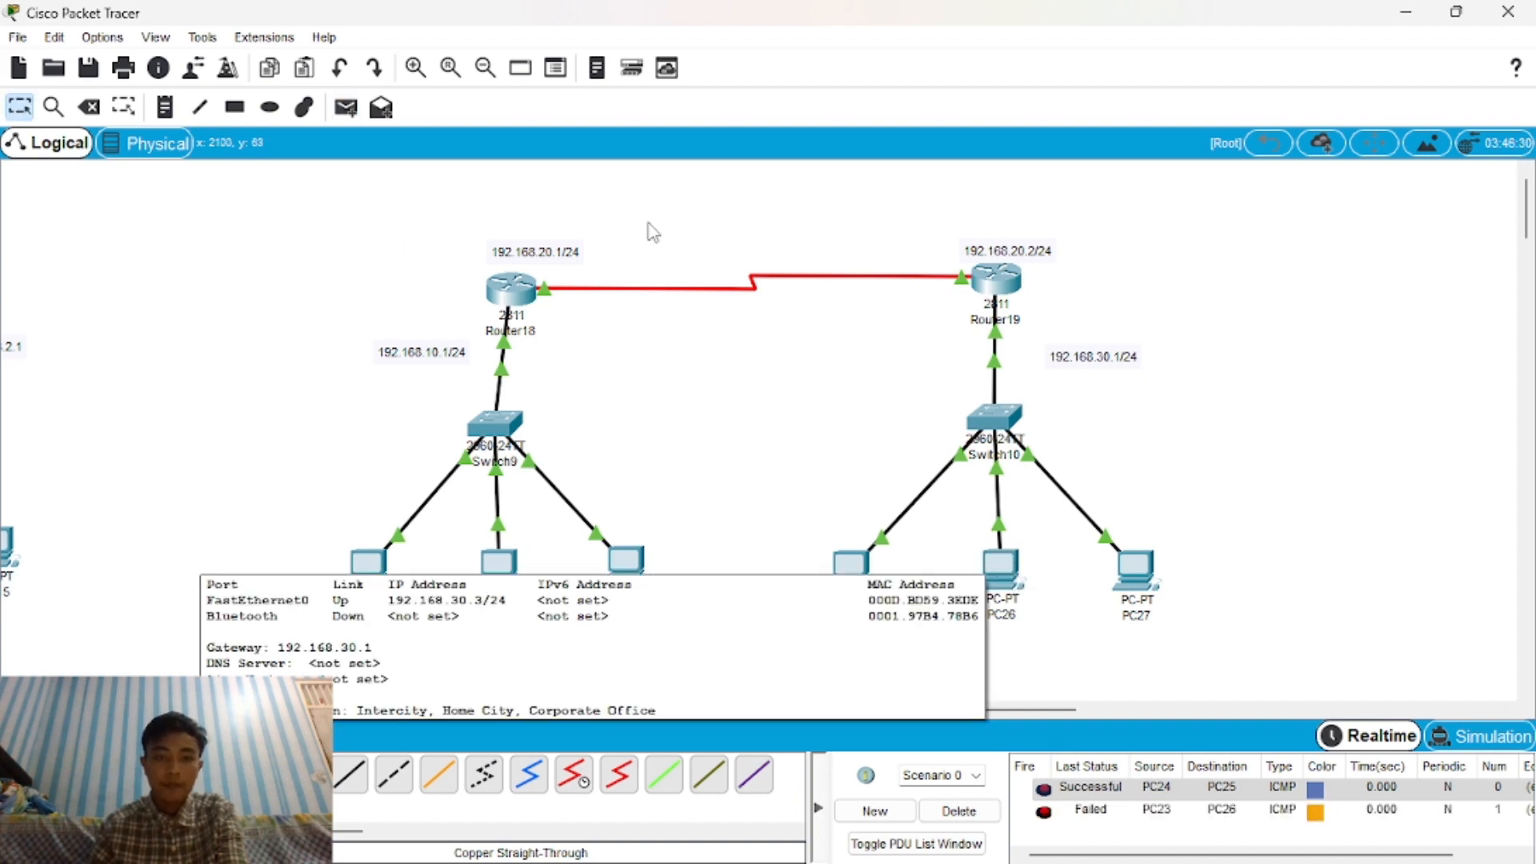
# Clear the scenario's test PDUs and send a new simple PDU from PC23 to PC26.
pyautogui.click(992, 812)
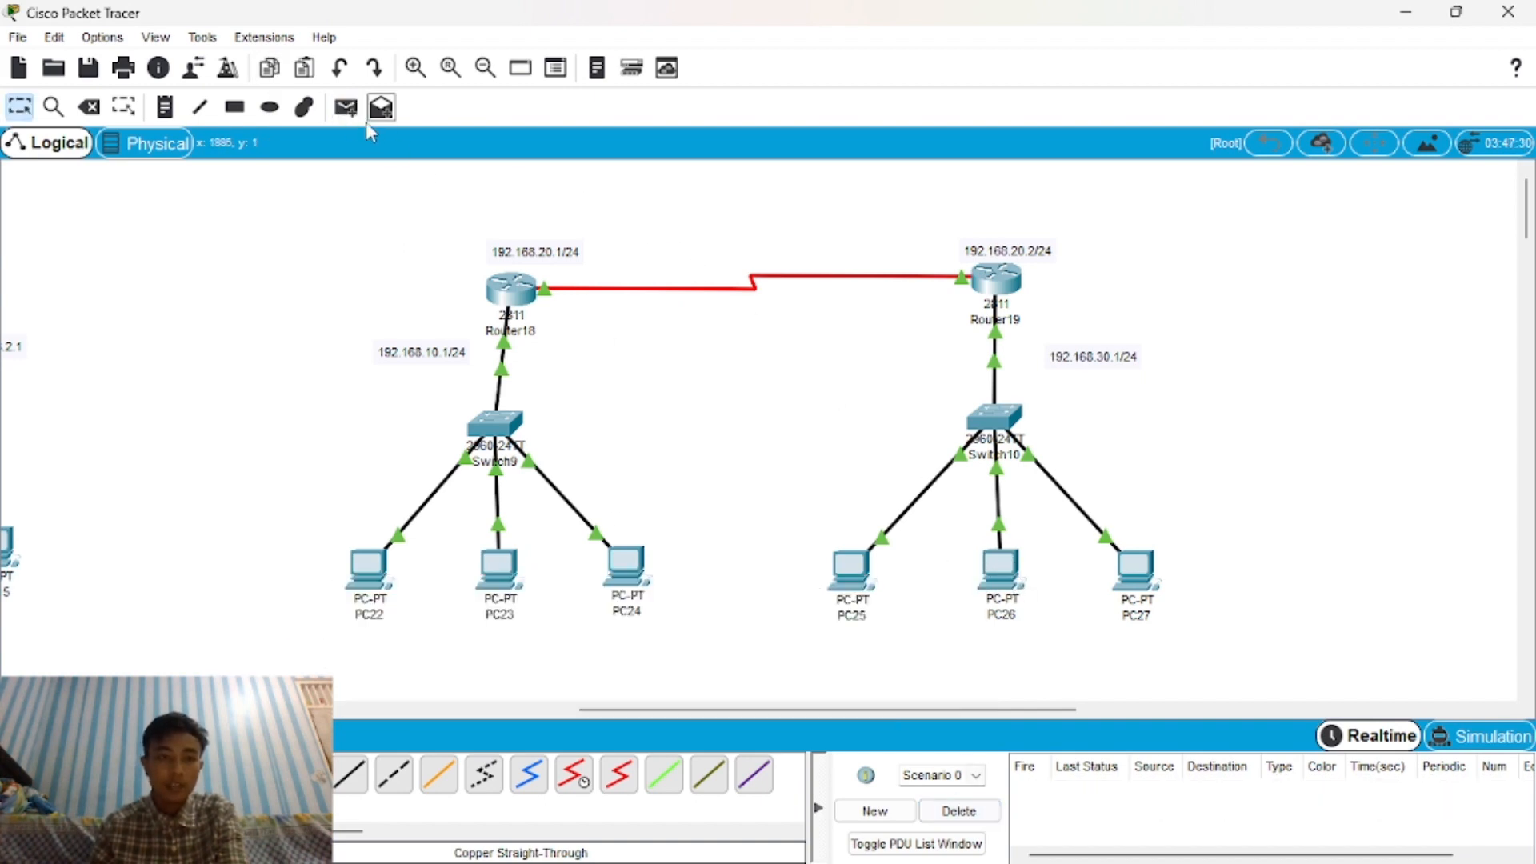
pyautogui.click(346, 107)
pyautogui.click(502, 562)
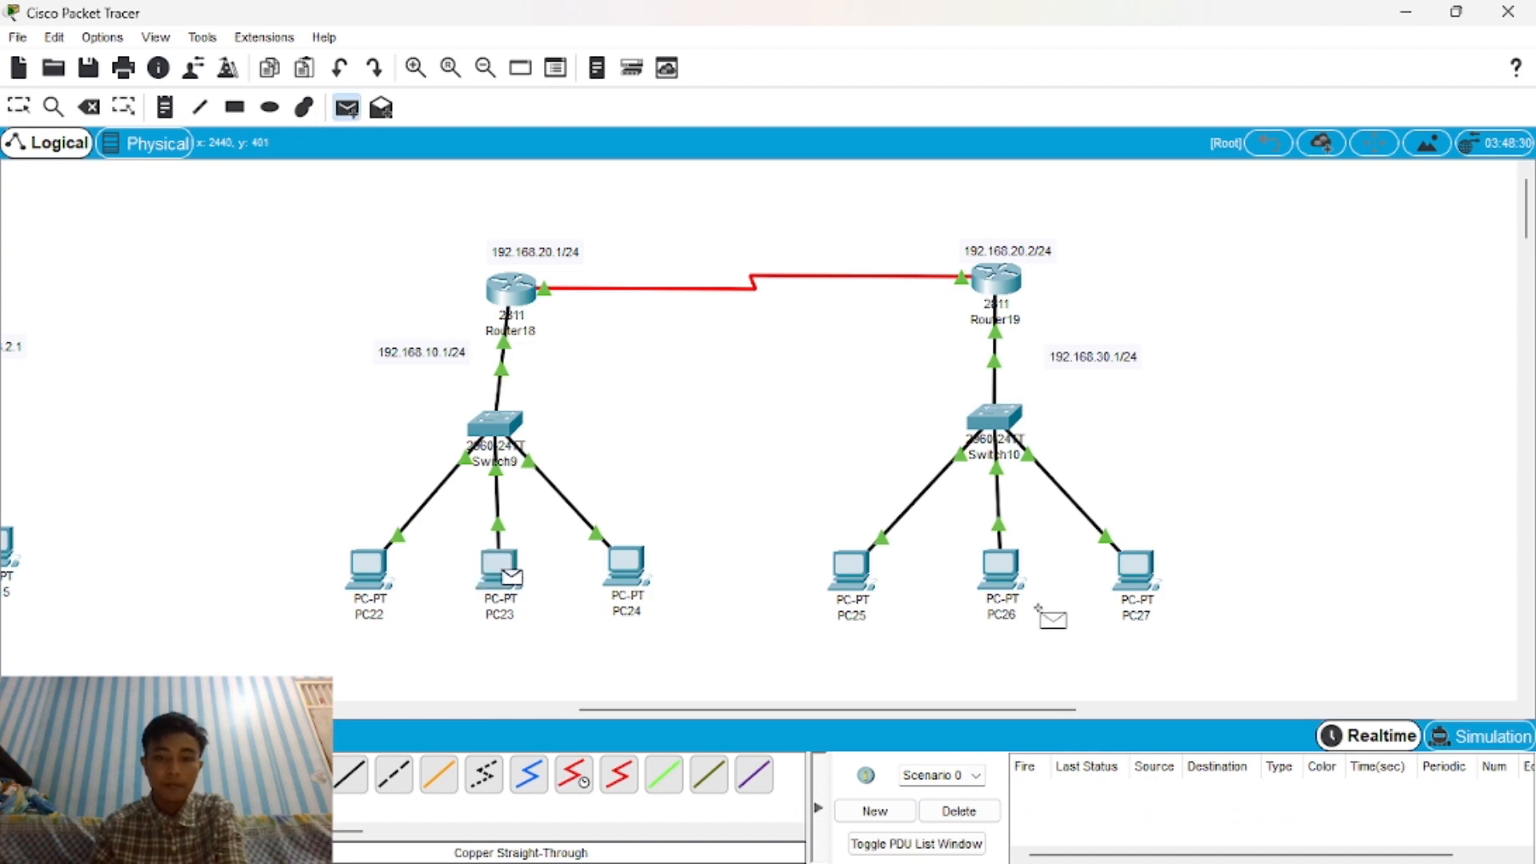
pyautogui.click(1000, 568)
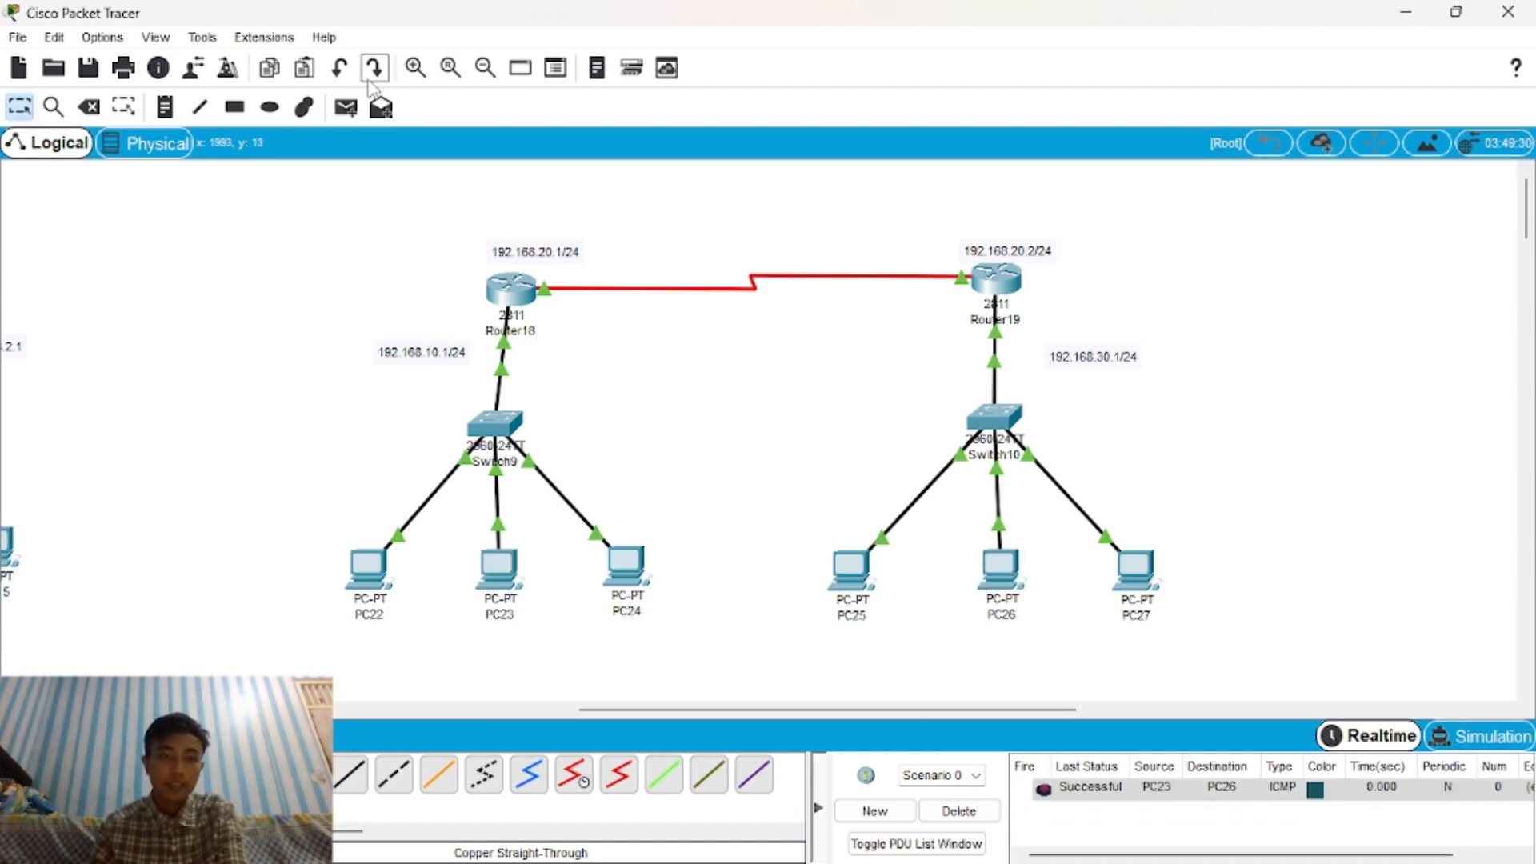
# Test connectivity between PC22 and PC27 with two simple PDUs sent from PC22.
pyautogui.click(346, 107)
pyautogui.click(373, 569)
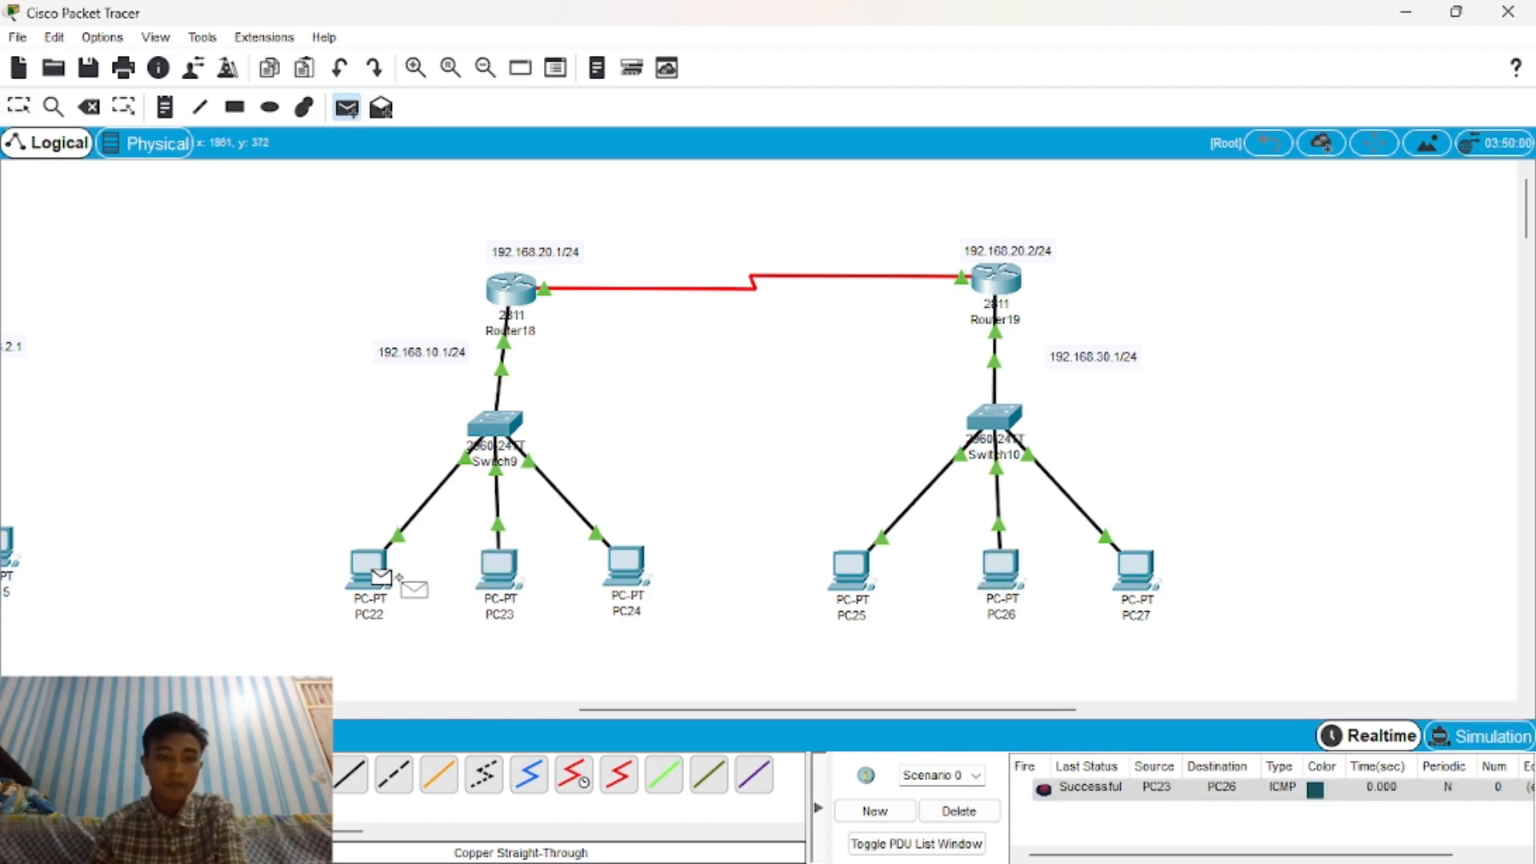
pyautogui.click(1132, 580)
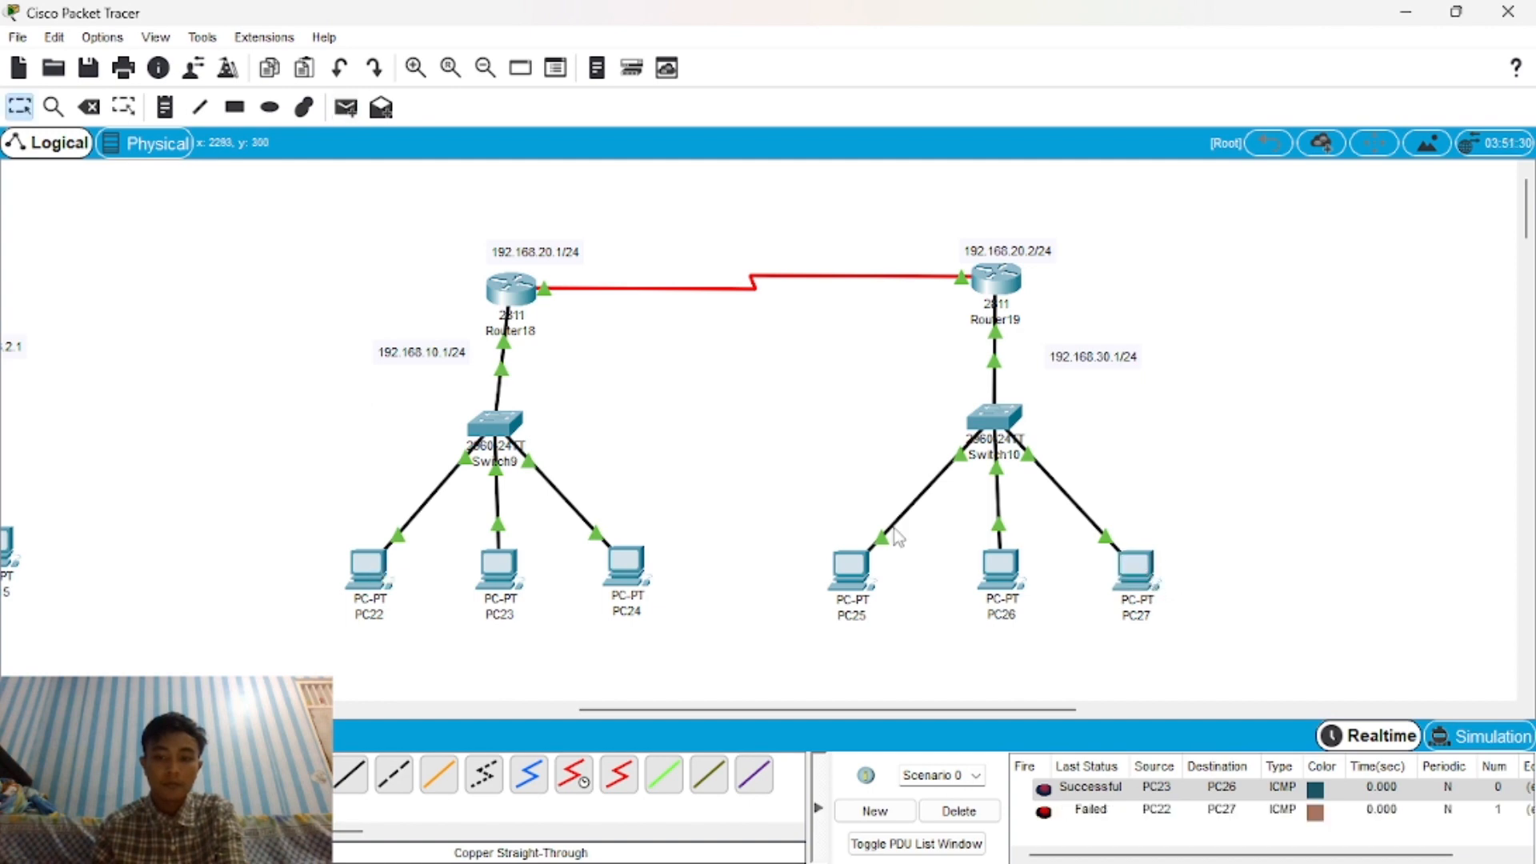
pyautogui.click(345, 107)
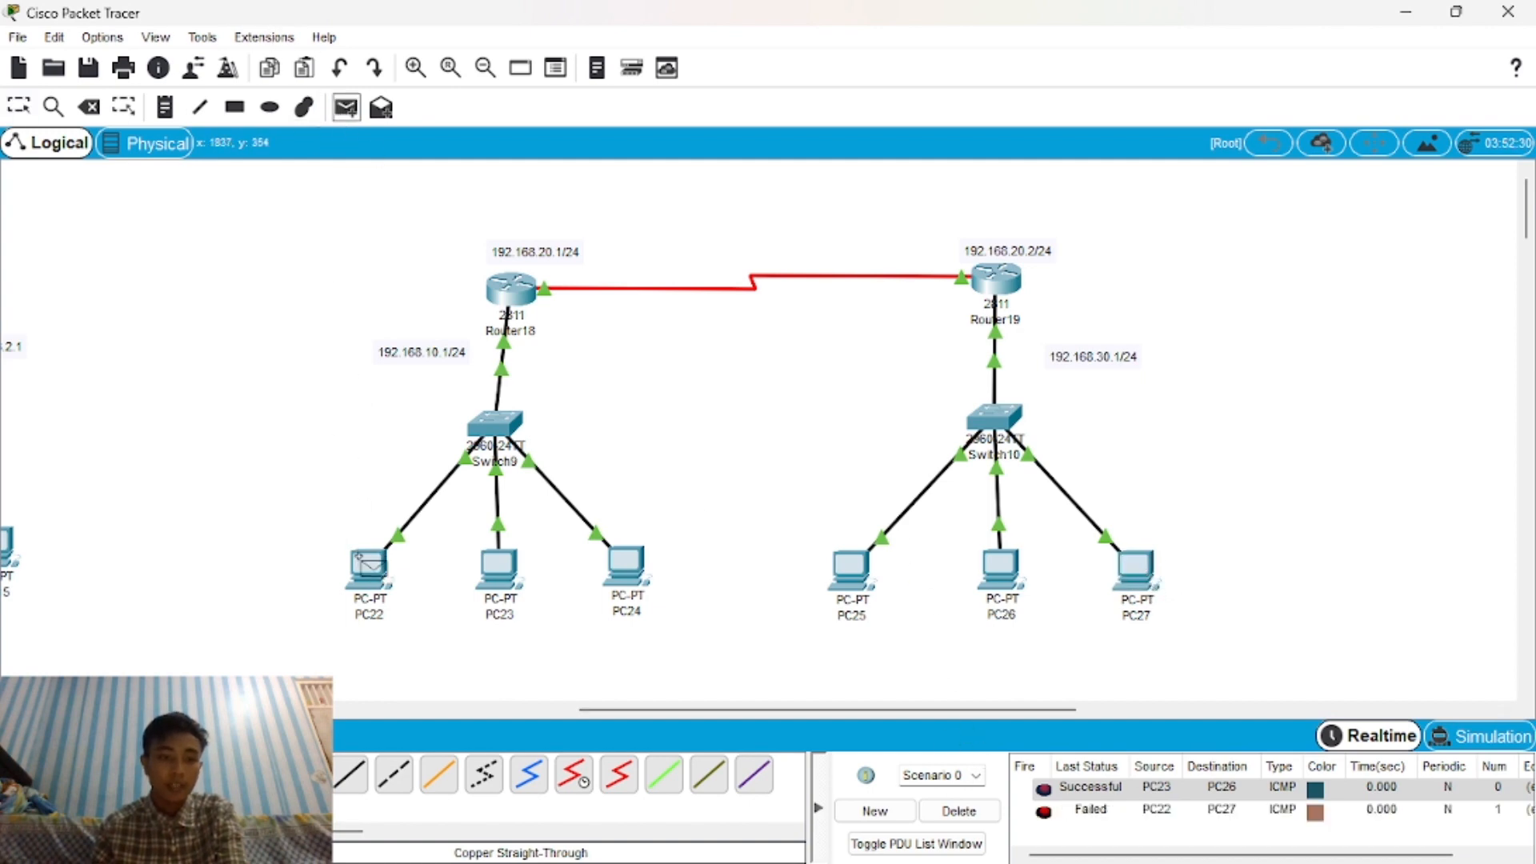
pyautogui.click(372, 570)
pyautogui.click(1132, 574)
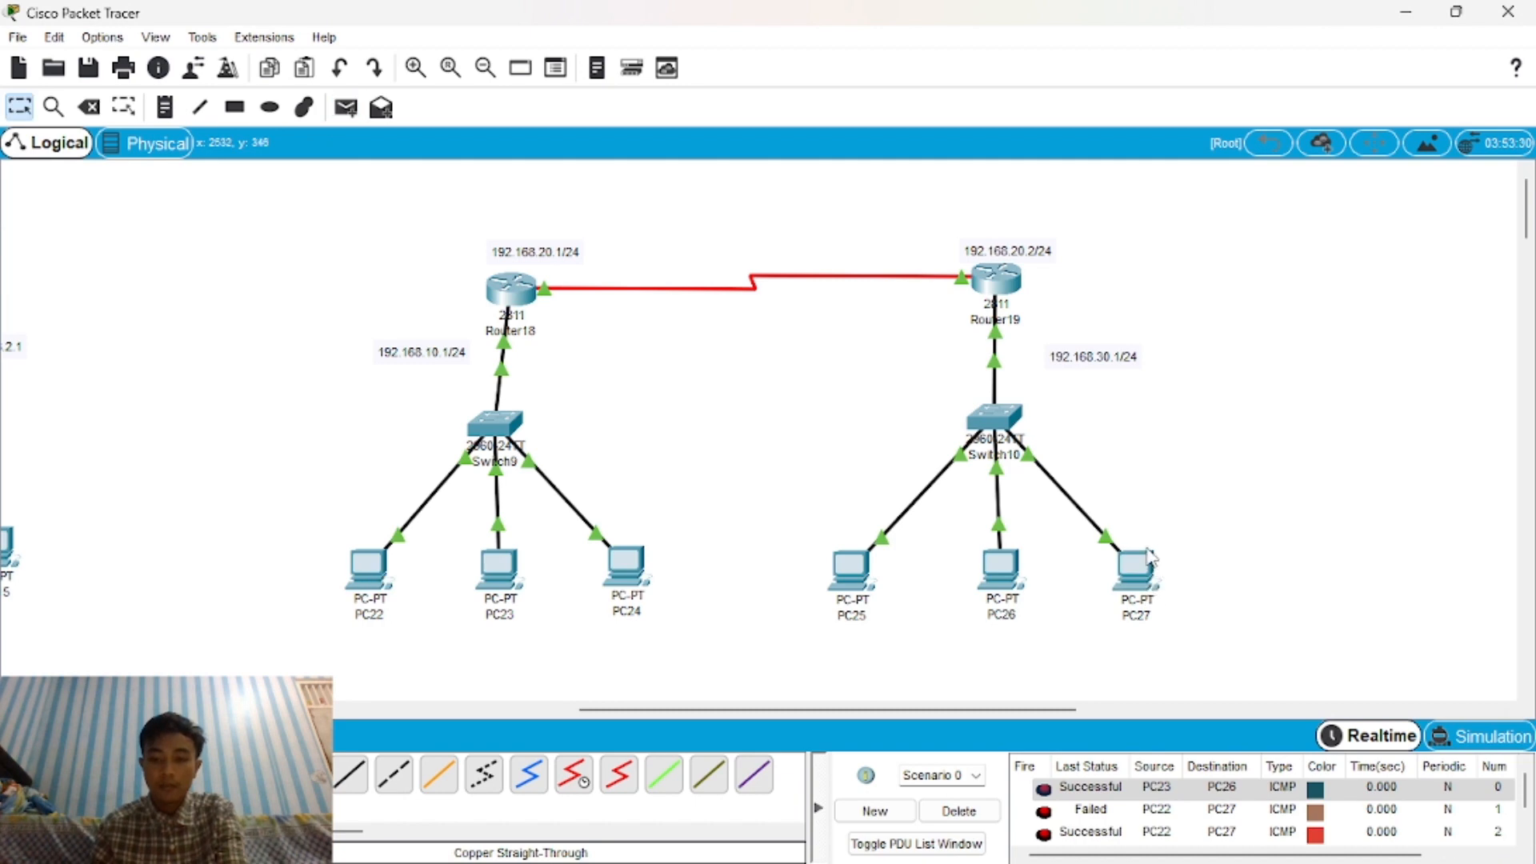
# Delete the scenario's test PDUs and send a simple PDU from PC24 to PC25.
pyautogui.click(976, 824)
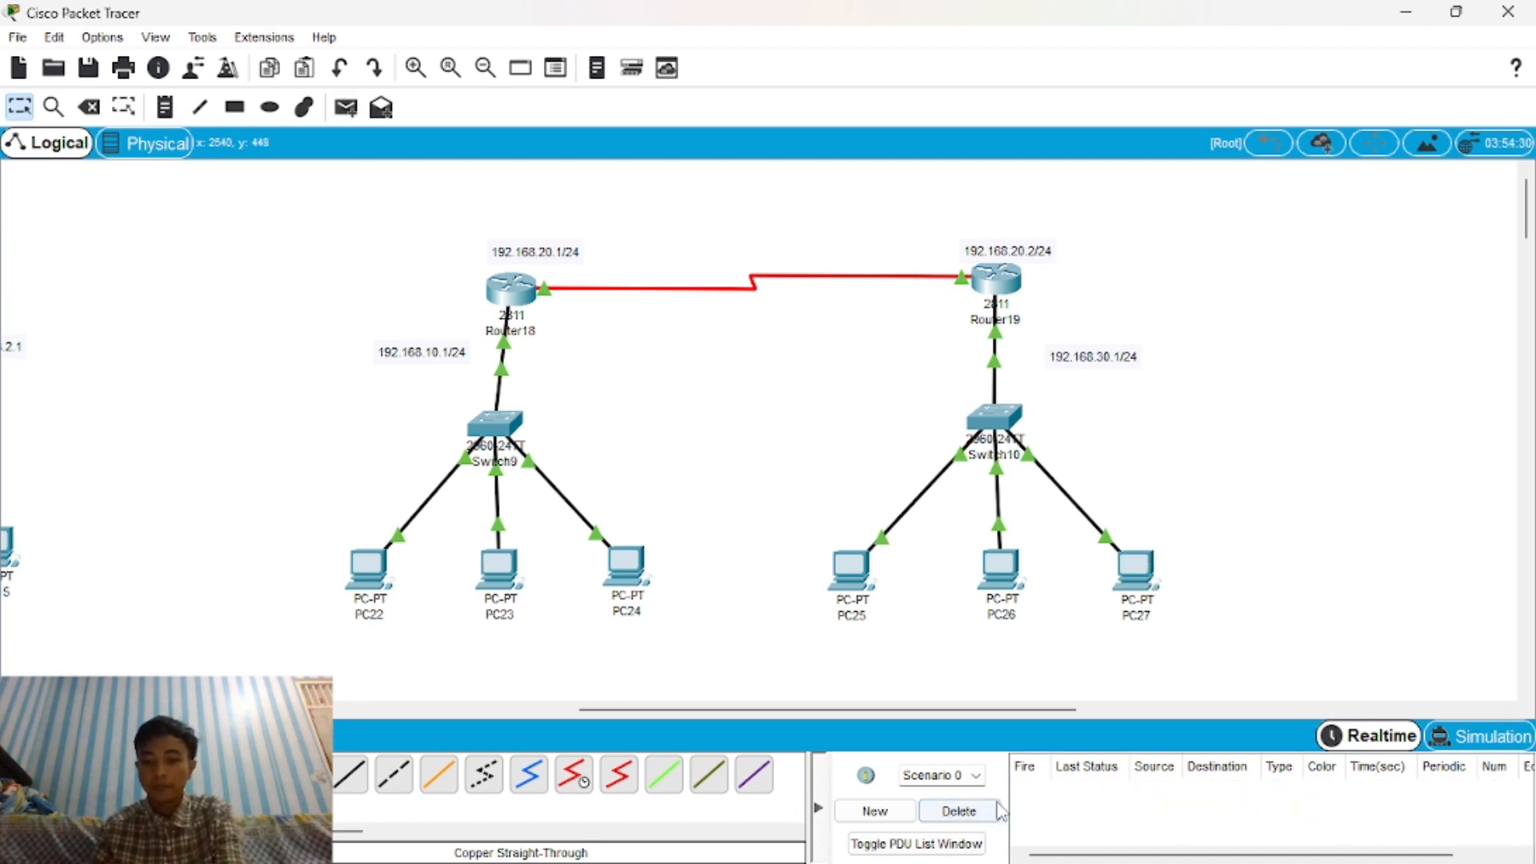
pyautogui.click(348, 119)
pyautogui.click(626, 564)
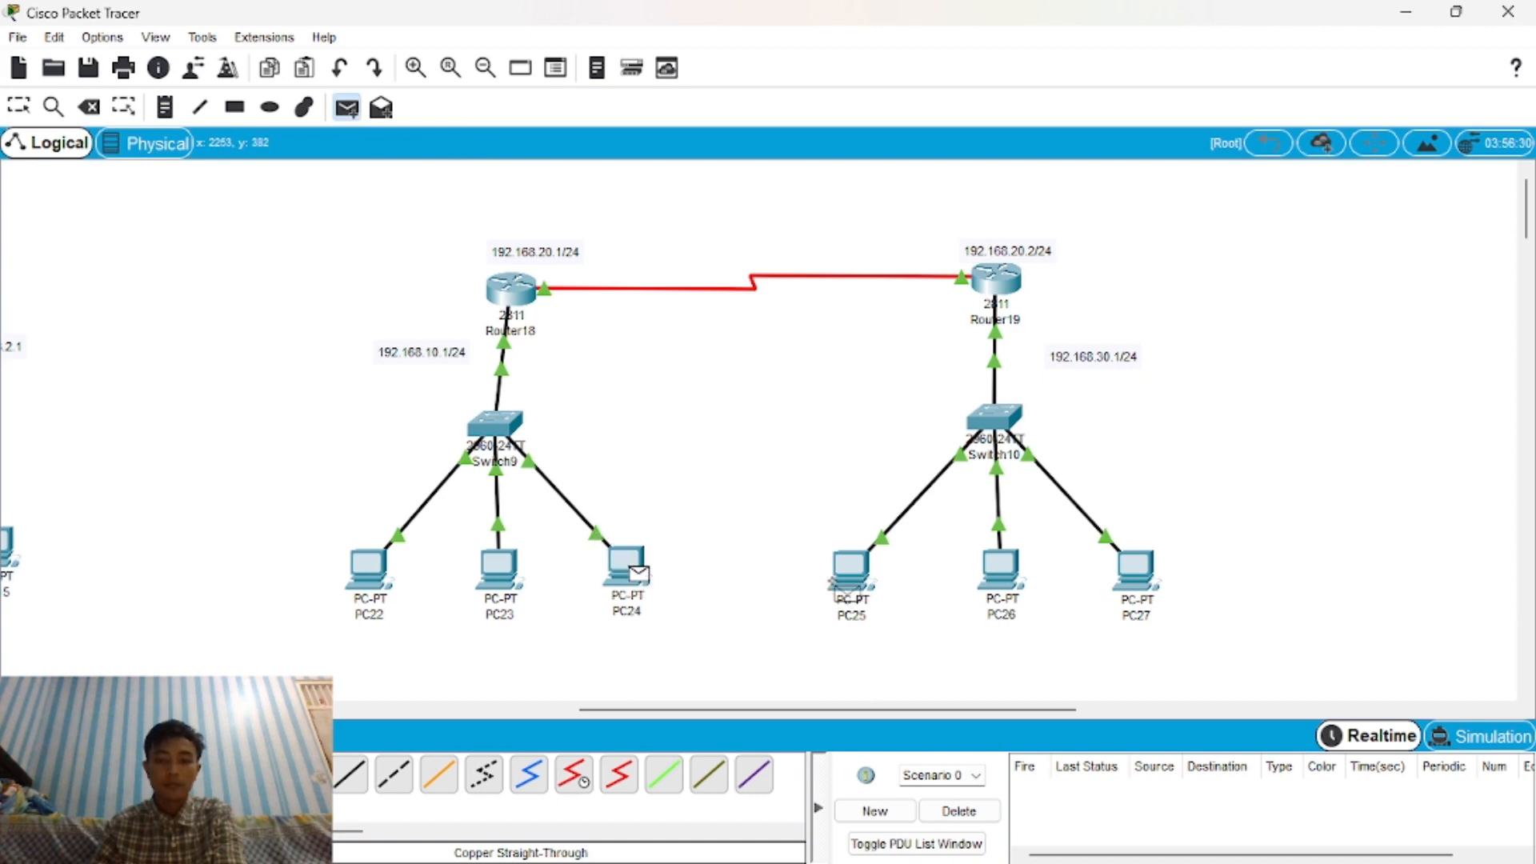
pyautogui.click(840, 588)
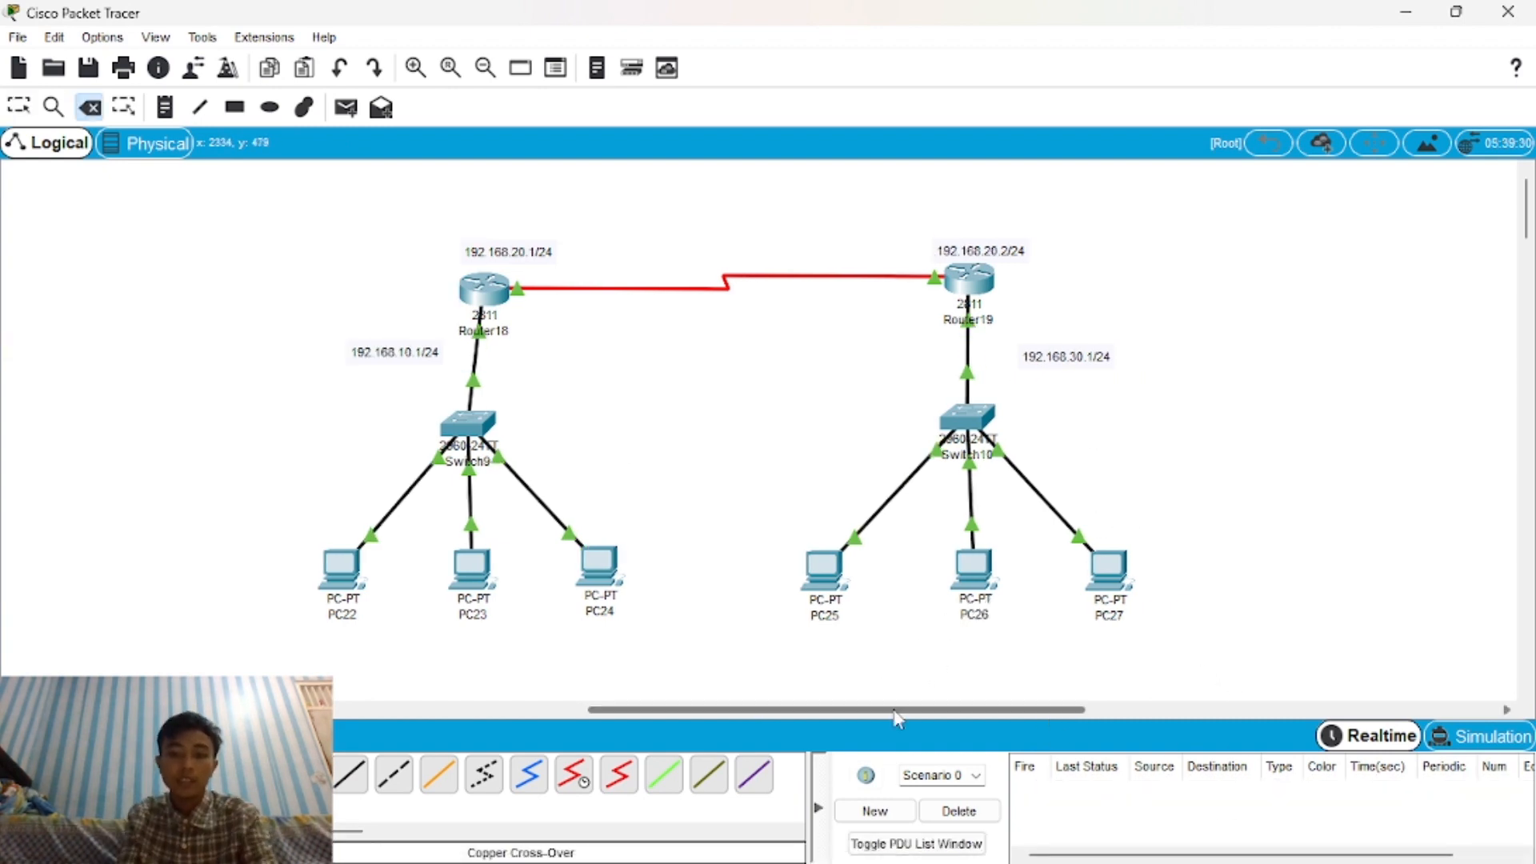
# Place two Router-PT routers side by side in the empty workspace beyond PC27.
pyautogui.moveTo(893, 709); pyautogui.dragTo(1245, 662)
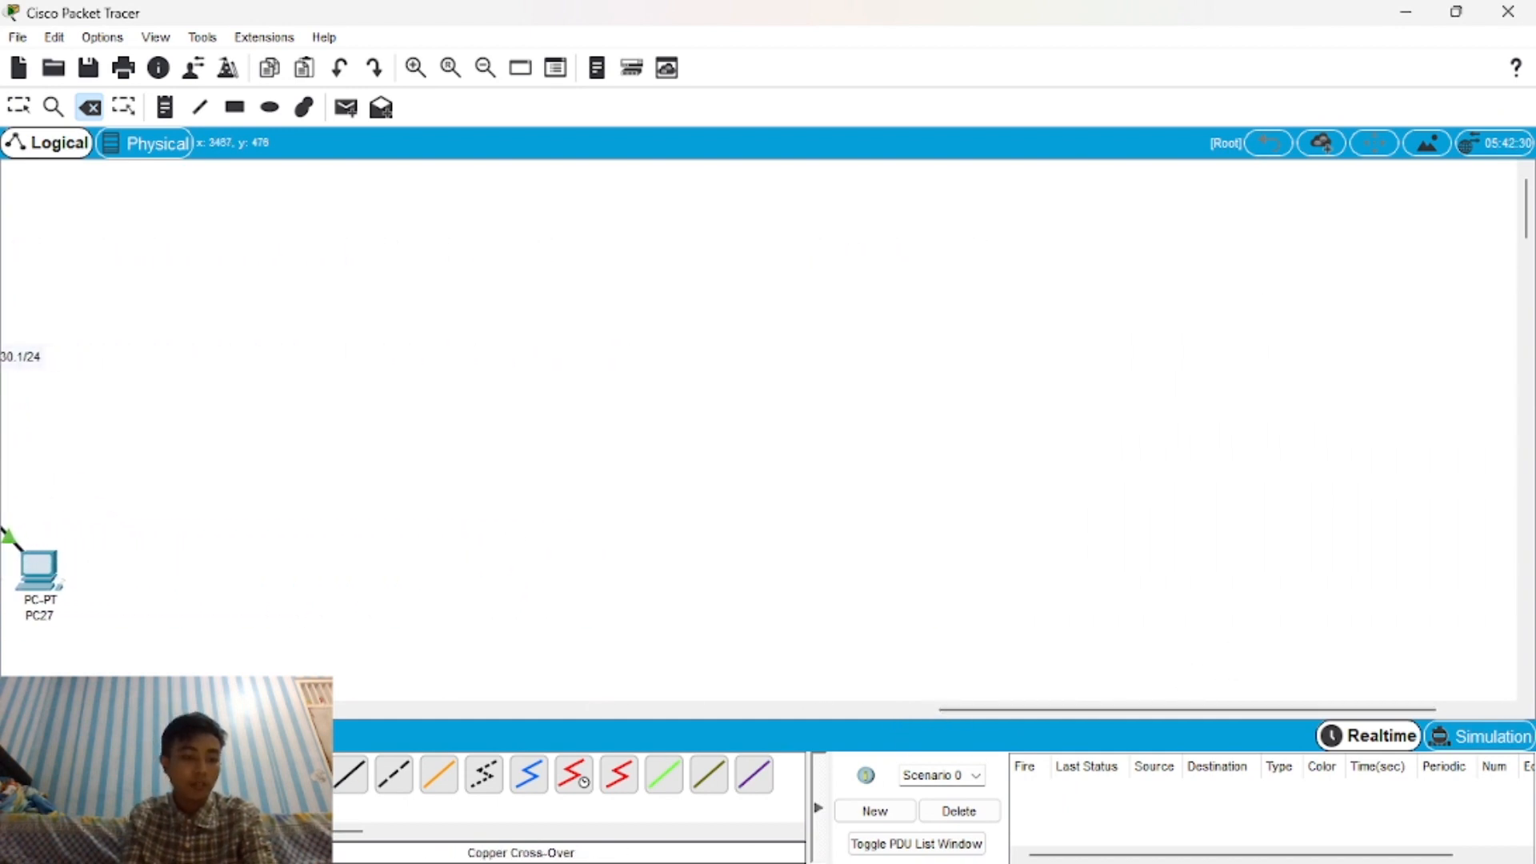
pyautogui.click(20, 774)
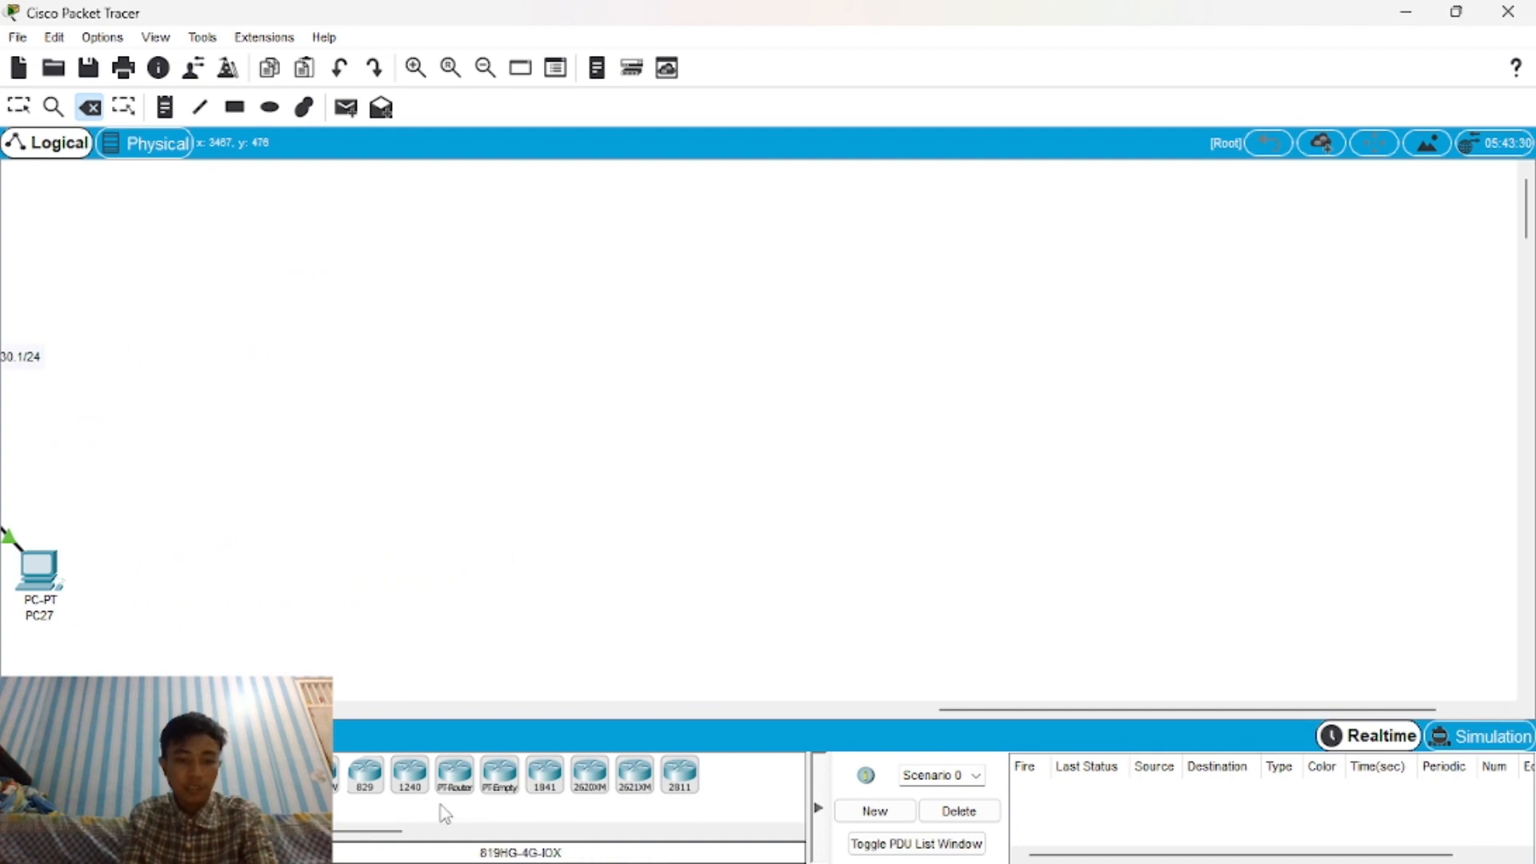
pyautogui.click(462, 784)
pyautogui.click(523, 358)
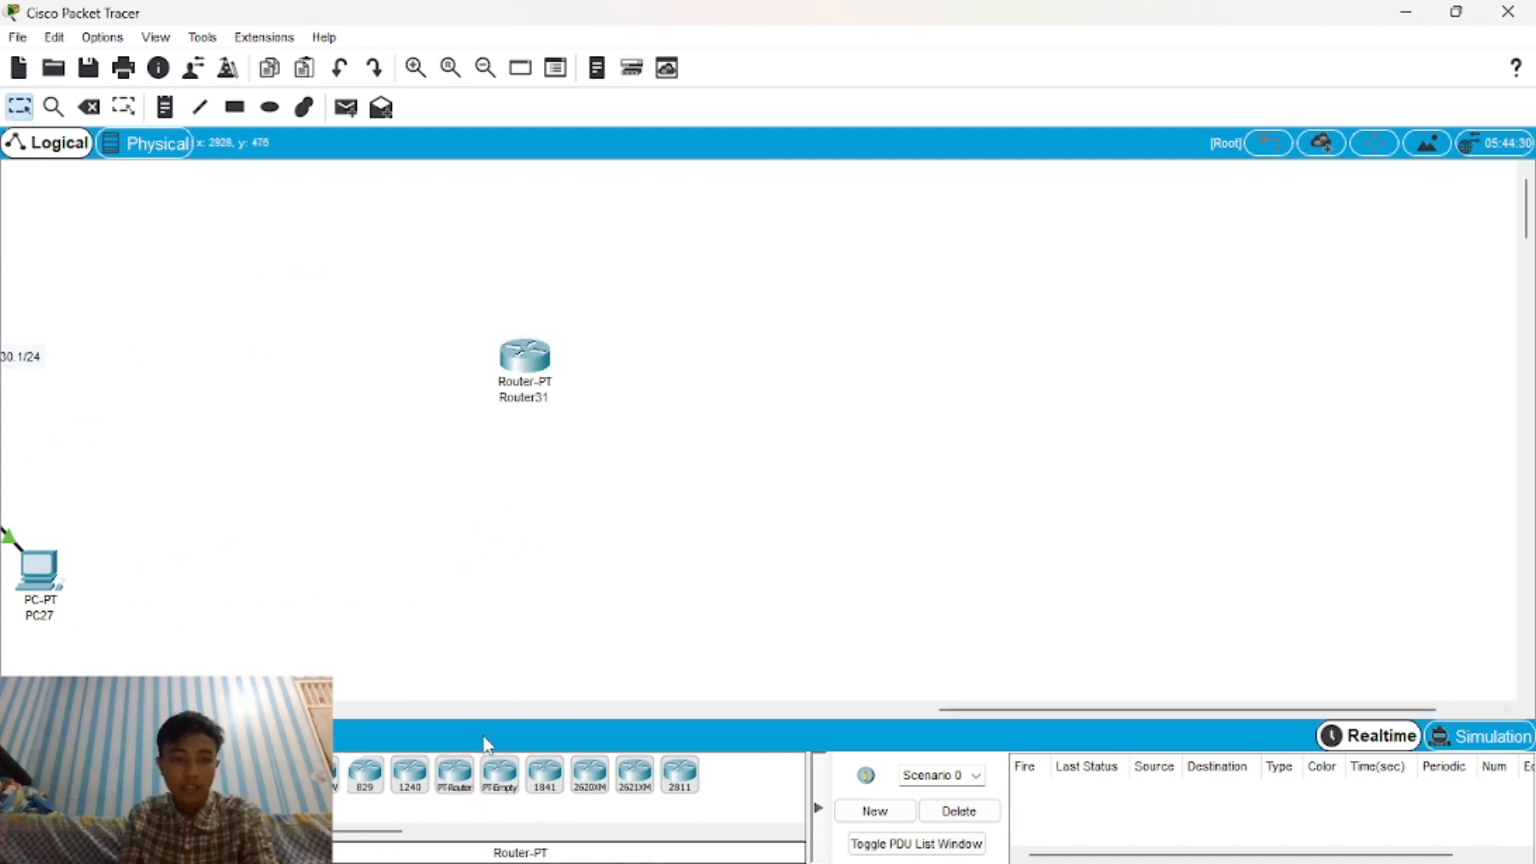
pyautogui.click(454, 774)
pyautogui.click(894, 358)
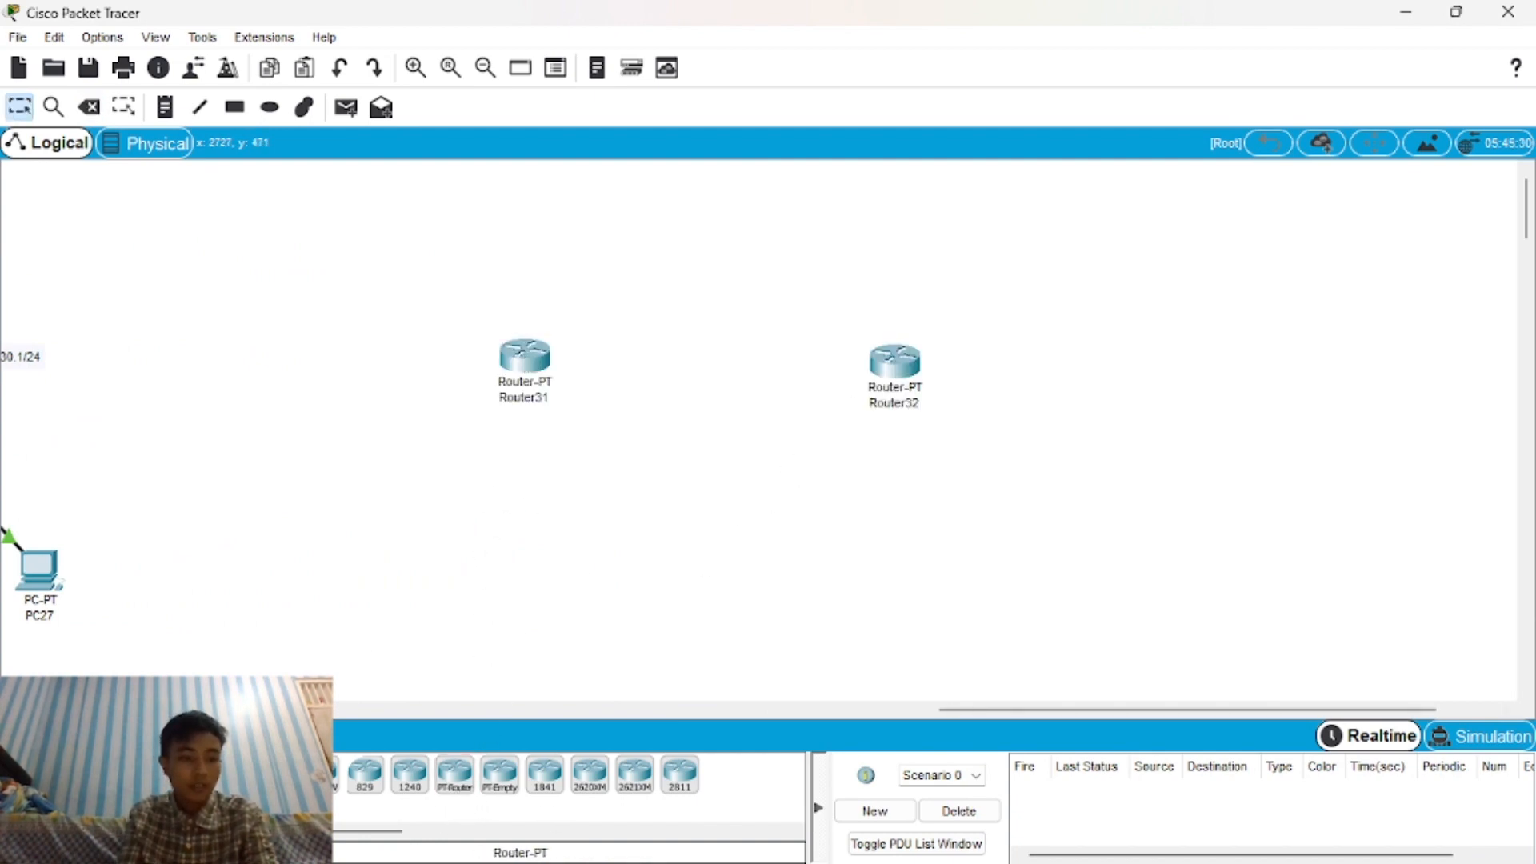
# Place a PC below each of the two new routers and align the two PCs at about the same height.
pyautogui.click(63, 773)
pyautogui.click(260, 774)
pyautogui.click(528, 584)
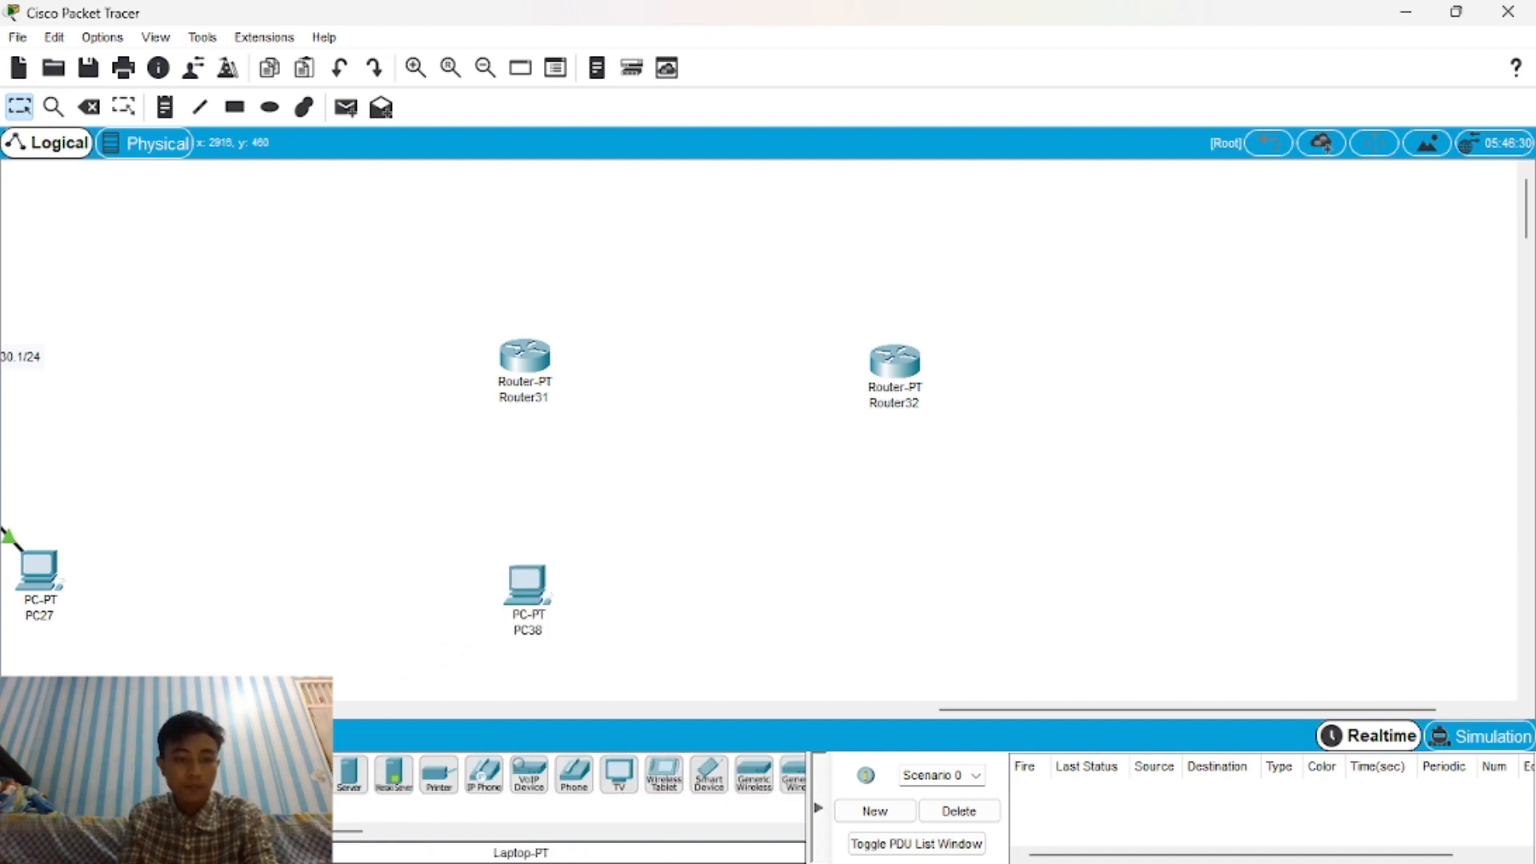
pyautogui.click(260, 774)
pyautogui.click(897, 558)
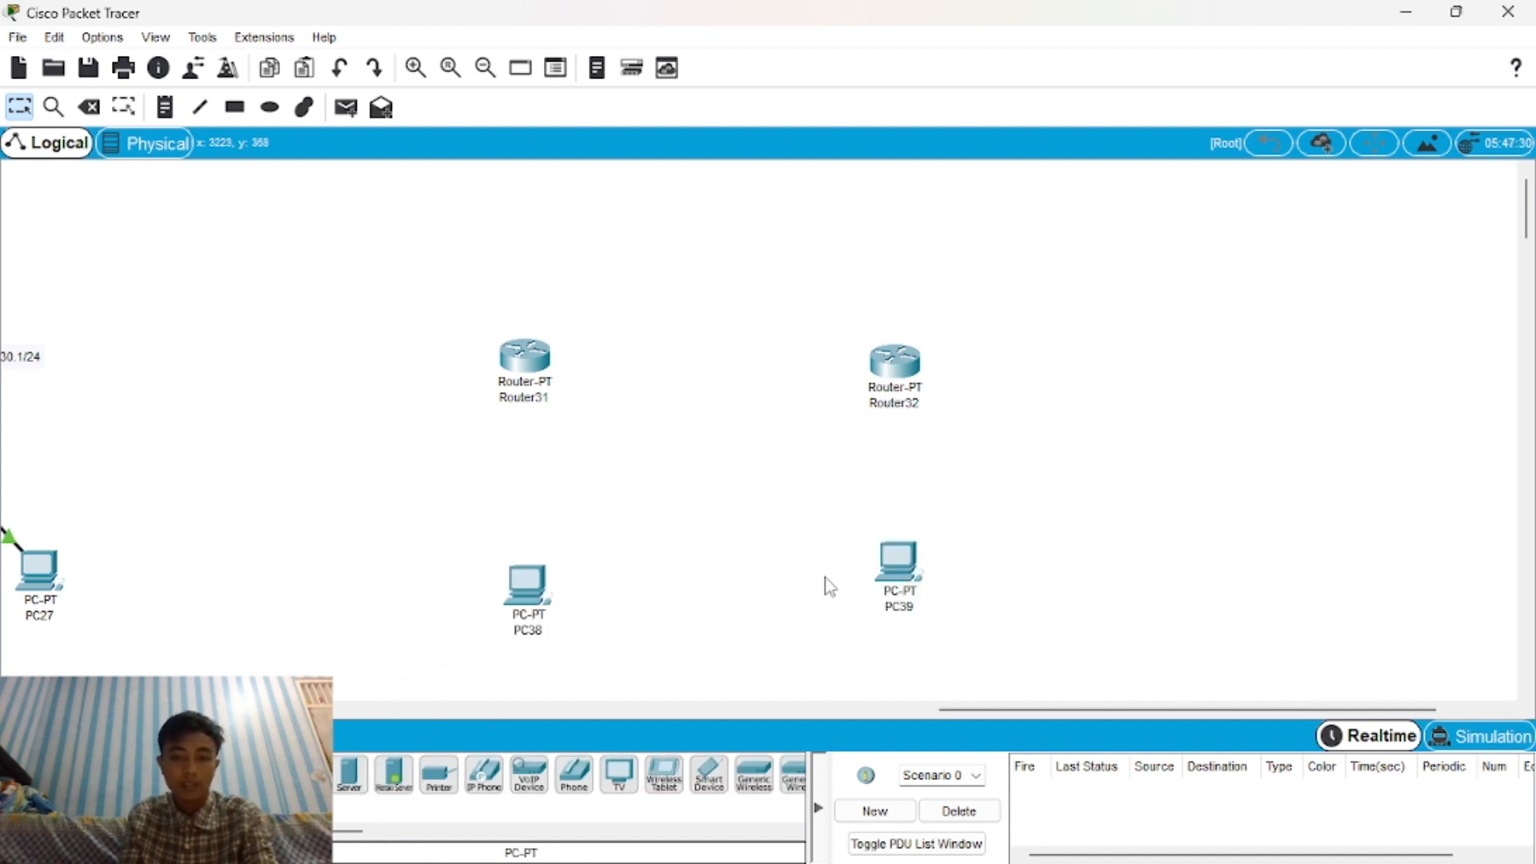
pyautogui.moveTo(536, 584); pyautogui.dragTo(526, 565)
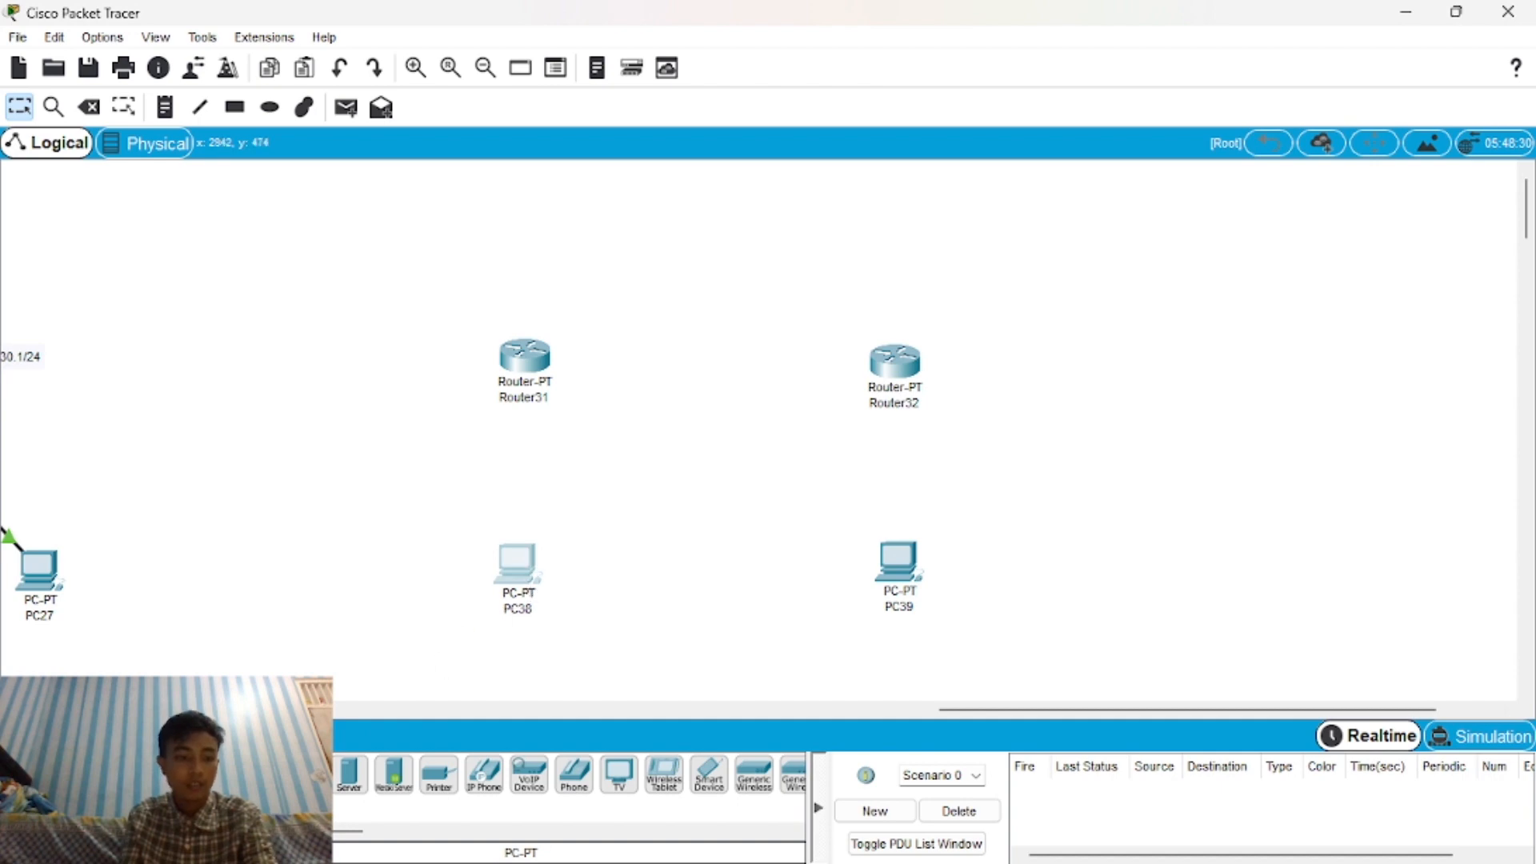
# Connect Router31's Serial2/0 to Router32's Serial2/0 with a Serial DCE cable.
pyautogui.click(152, 774)
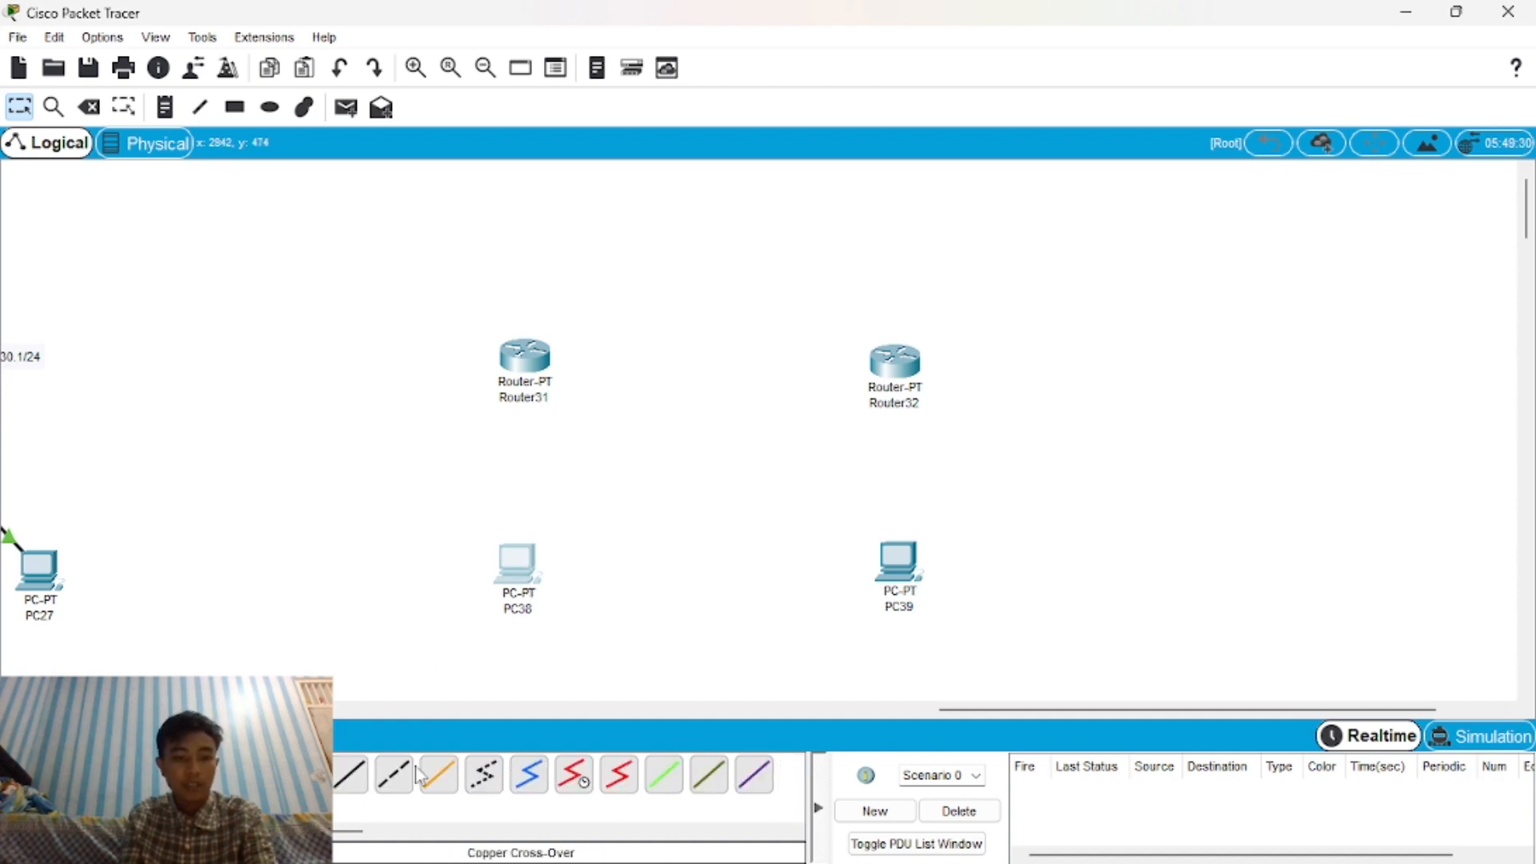
pyautogui.click(576, 788)
pyautogui.click(524, 357)
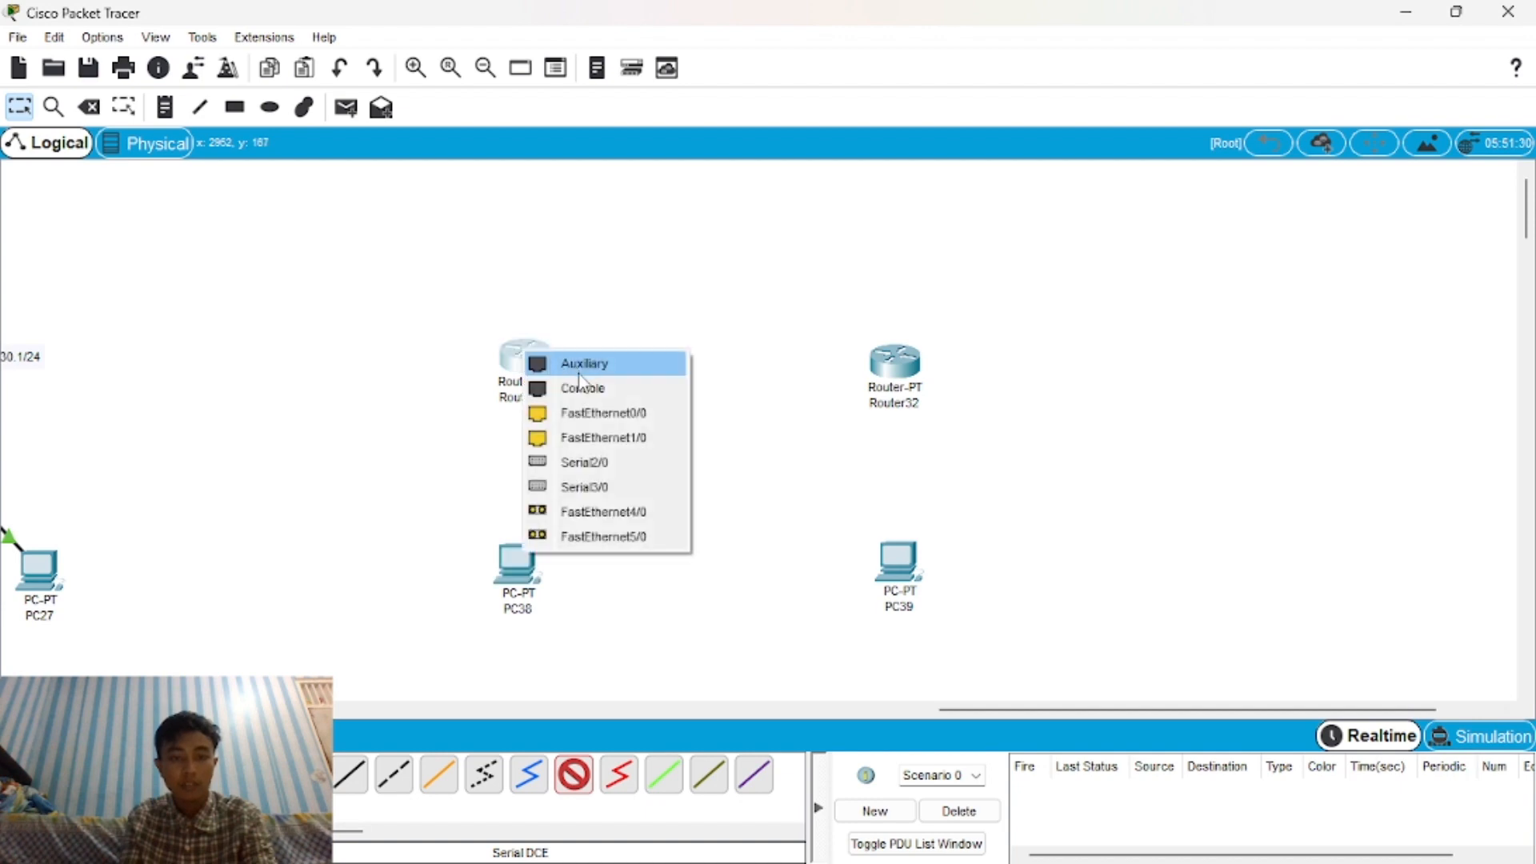
pyautogui.click(600, 471)
pyautogui.click(893, 366)
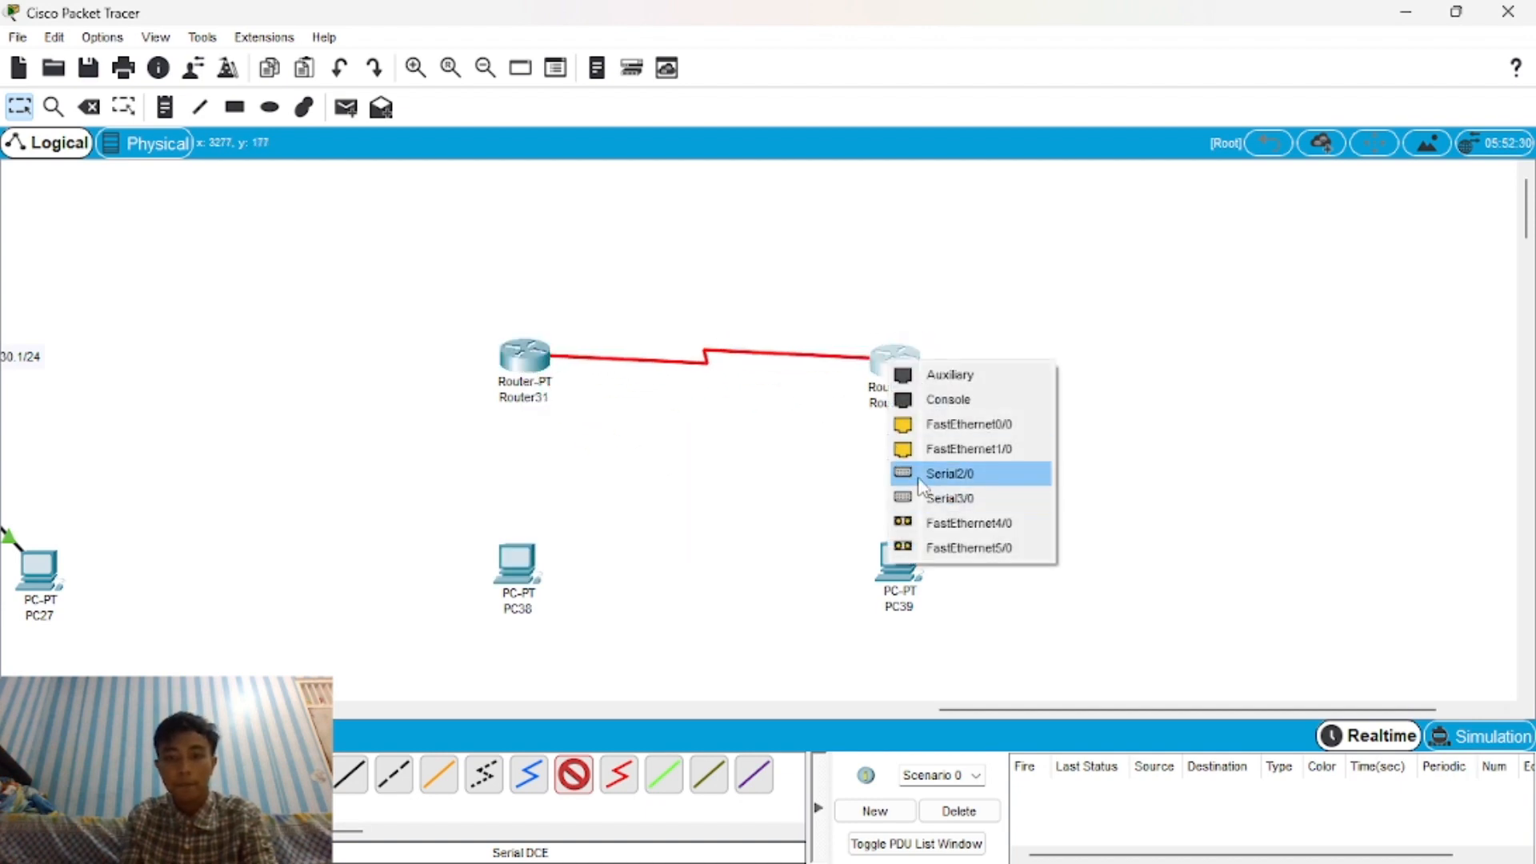
pyautogui.click(944, 473)
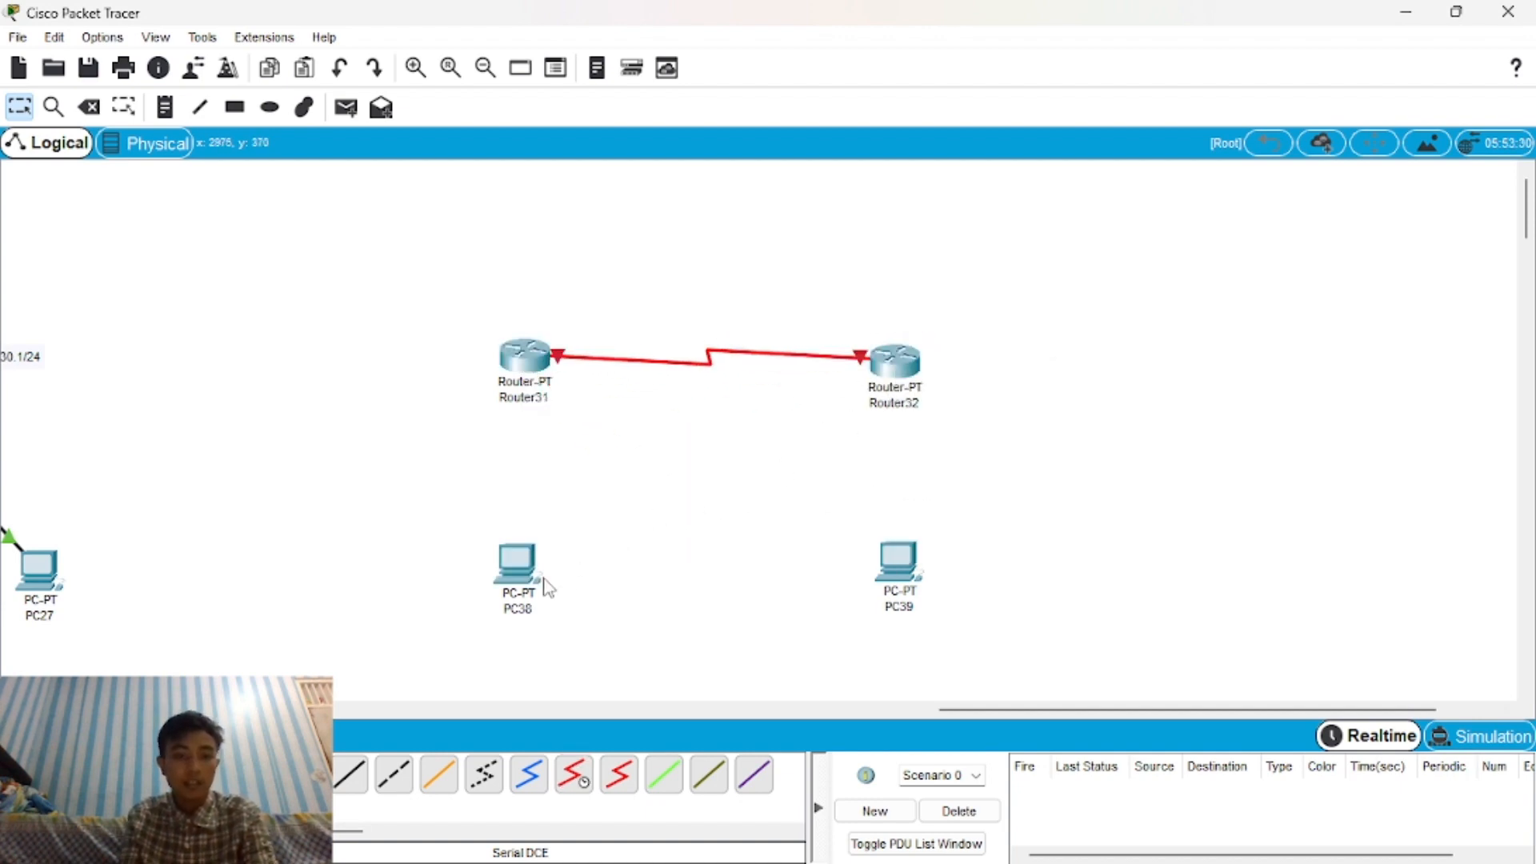
# Connect Router31's FastEthernet0/0 to PC38's FastEthernet0 with a copper cross-over cable.
pyautogui.click(393, 777)
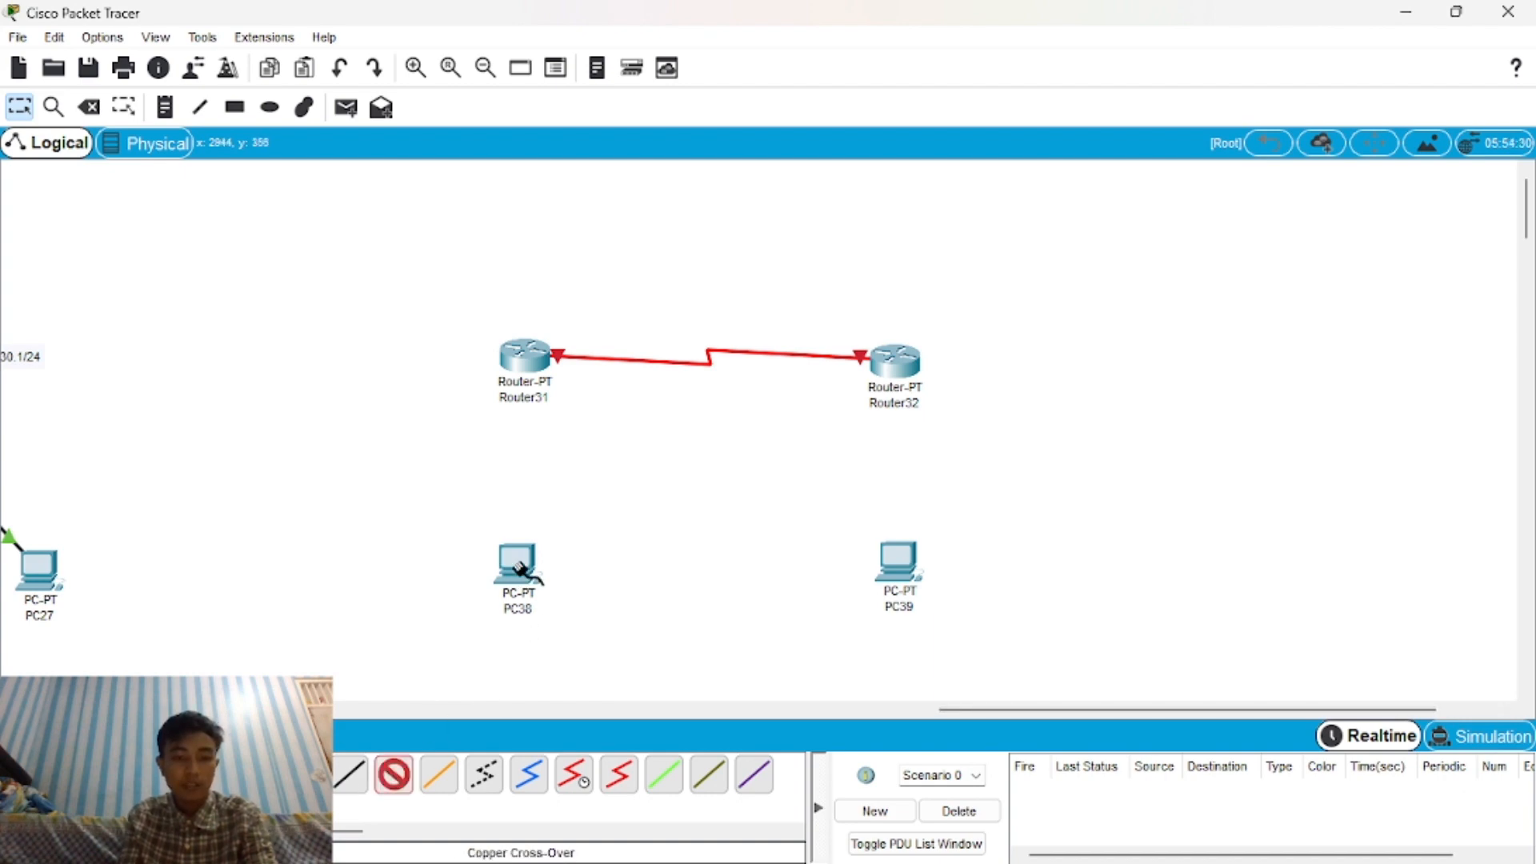
pyautogui.click(397, 787)
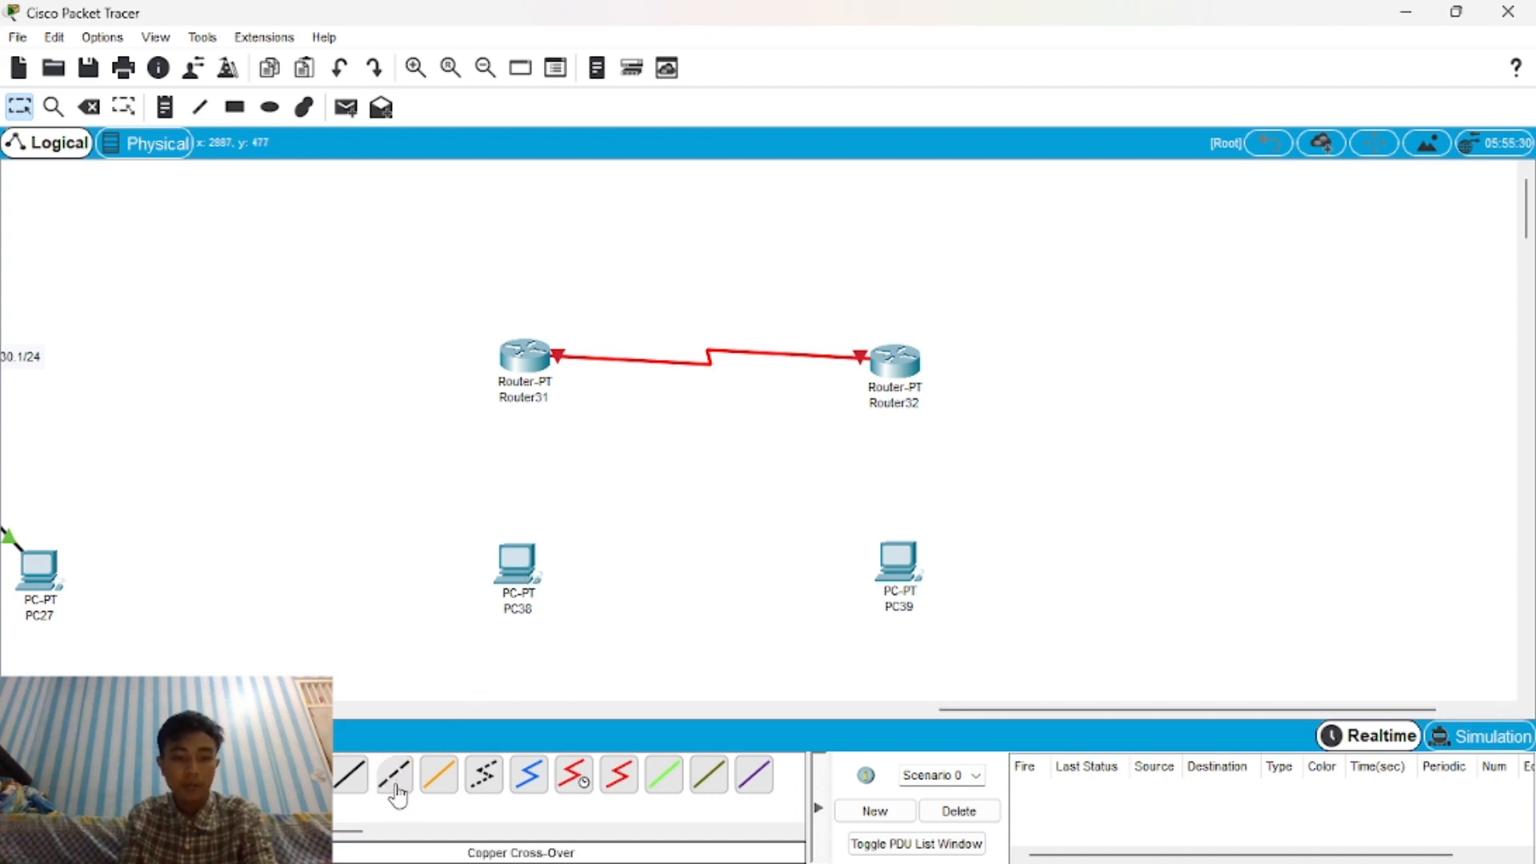
pyautogui.click(397, 792)
pyautogui.click(532, 367)
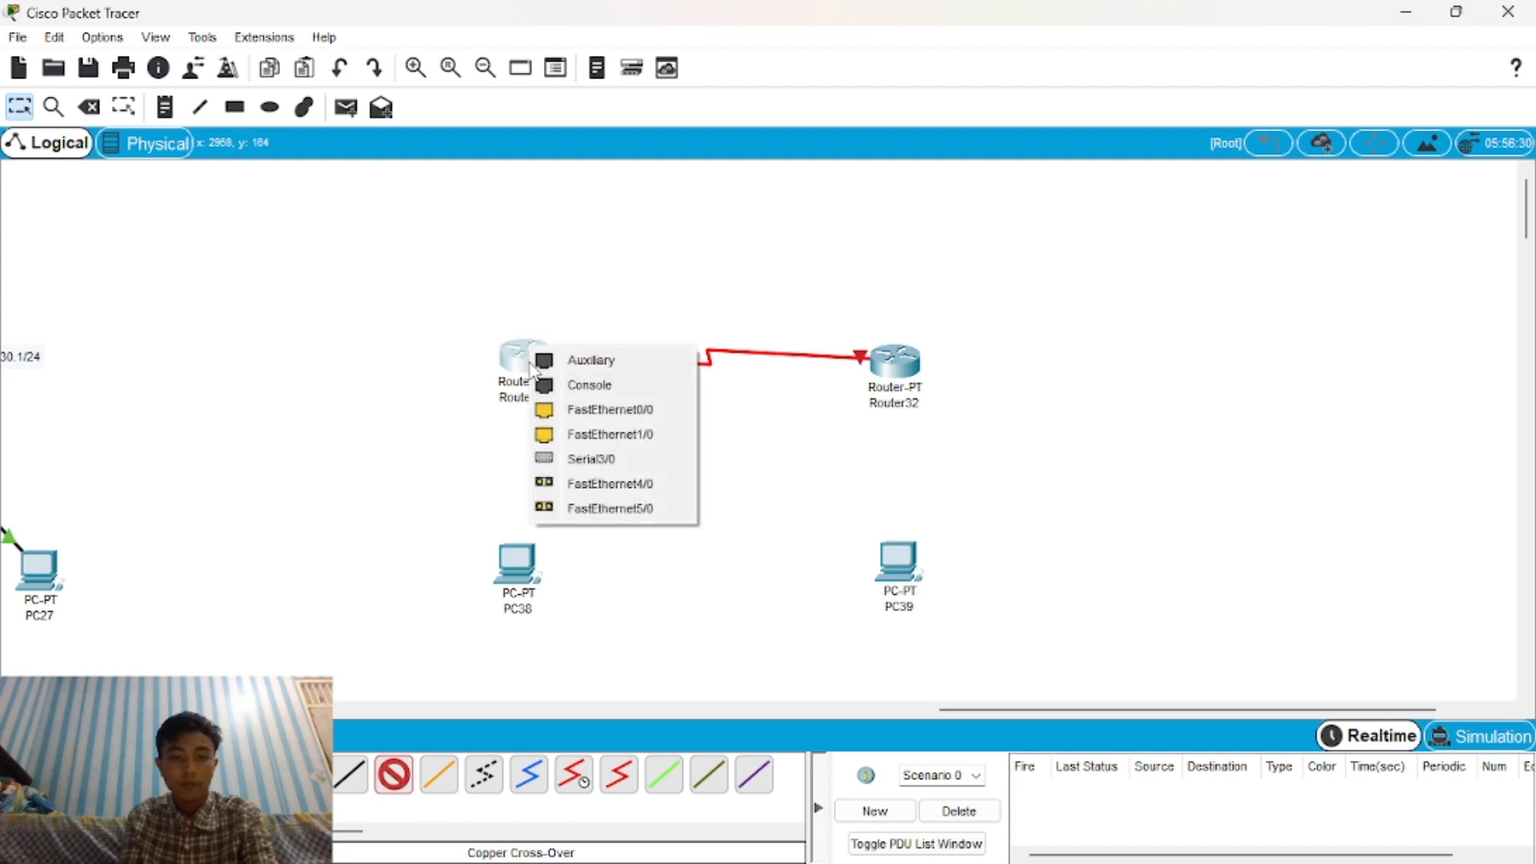
pyautogui.click(599, 409)
pyautogui.click(516, 563)
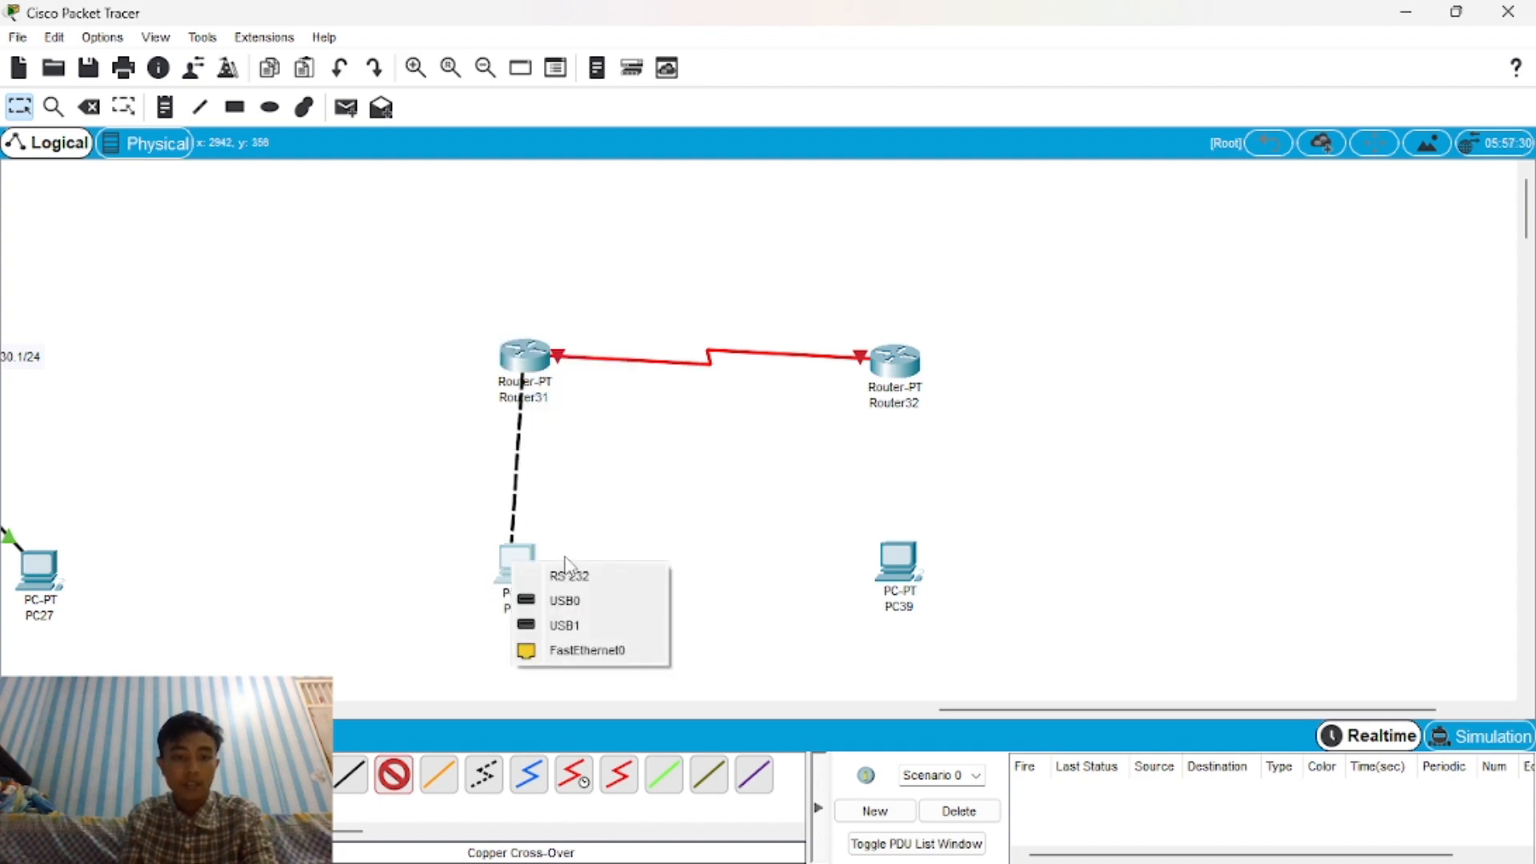
pyautogui.click(573, 652)
# Connect Router32's FastEthernet0/0 to PC39's FastEthernet0 with a copper cross-over cable.
pyautogui.click(395, 773)
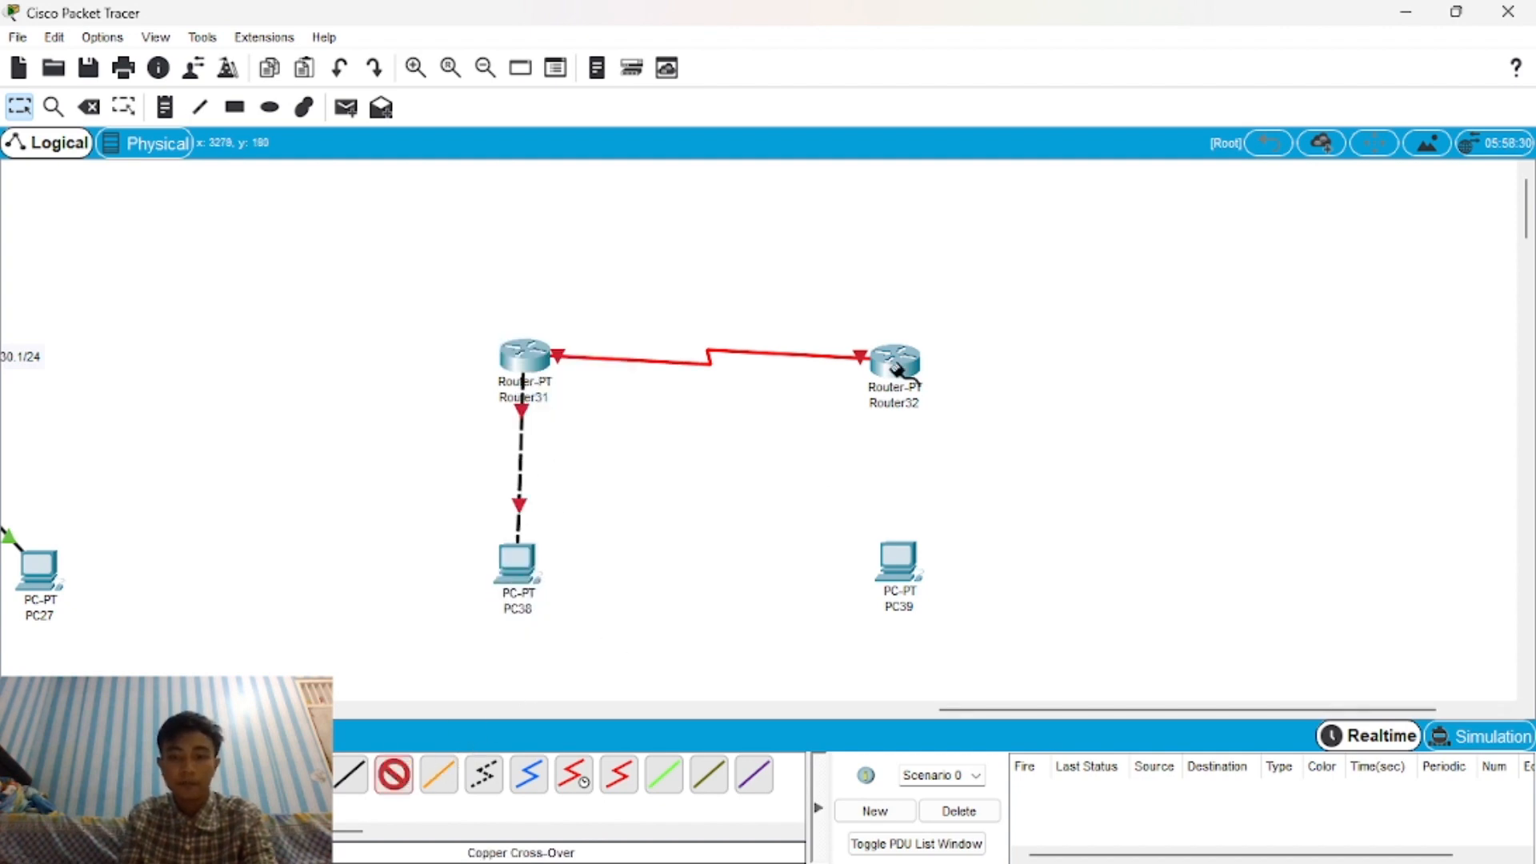
pyautogui.click(896, 368)
pyautogui.click(928, 419)
pyautogui.click(904, 567)
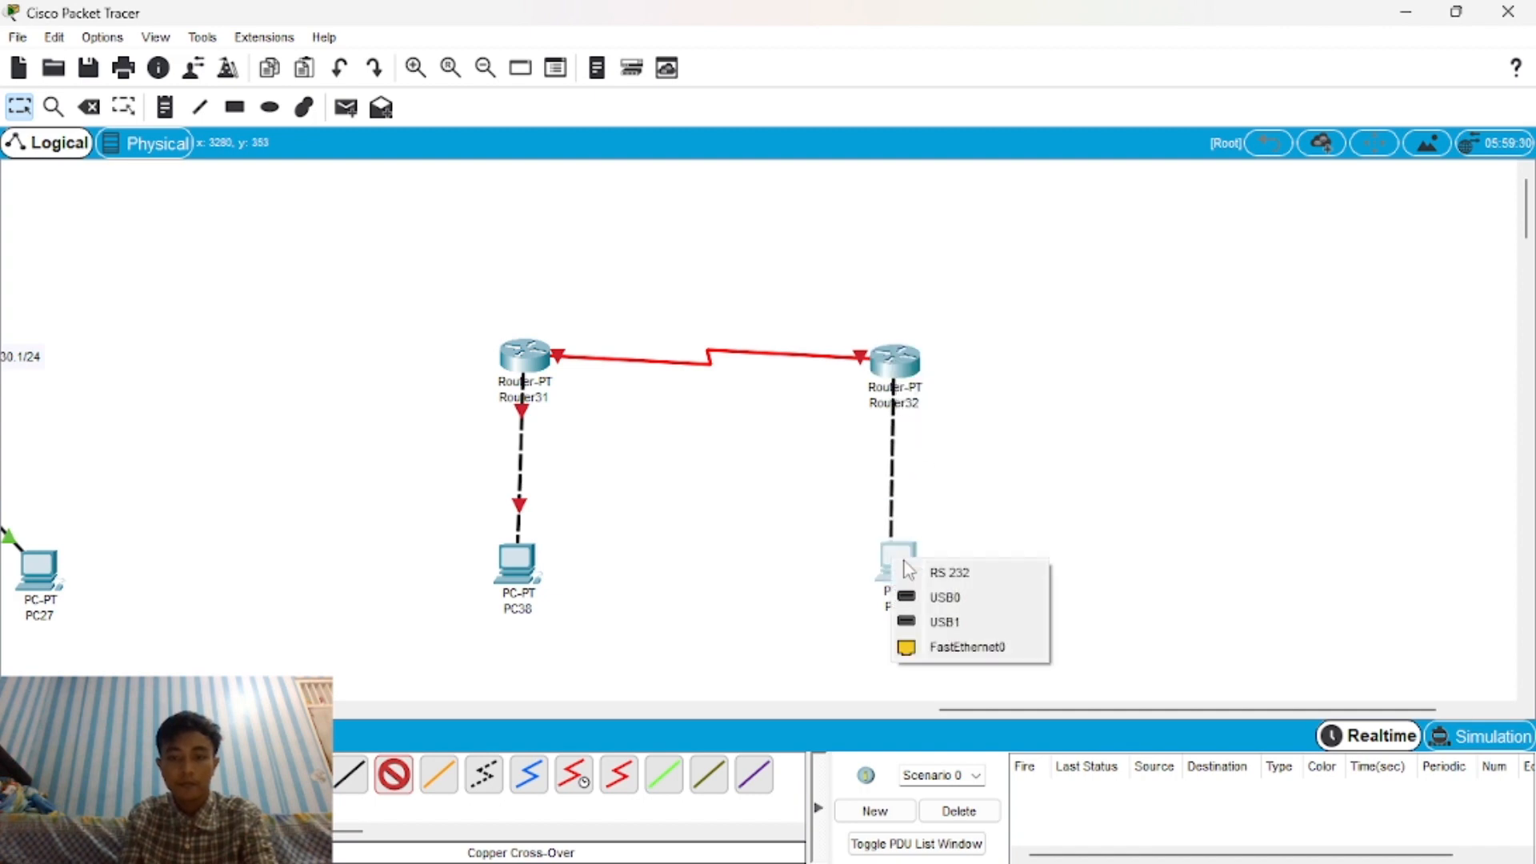
pyautogui.click(938, 648)
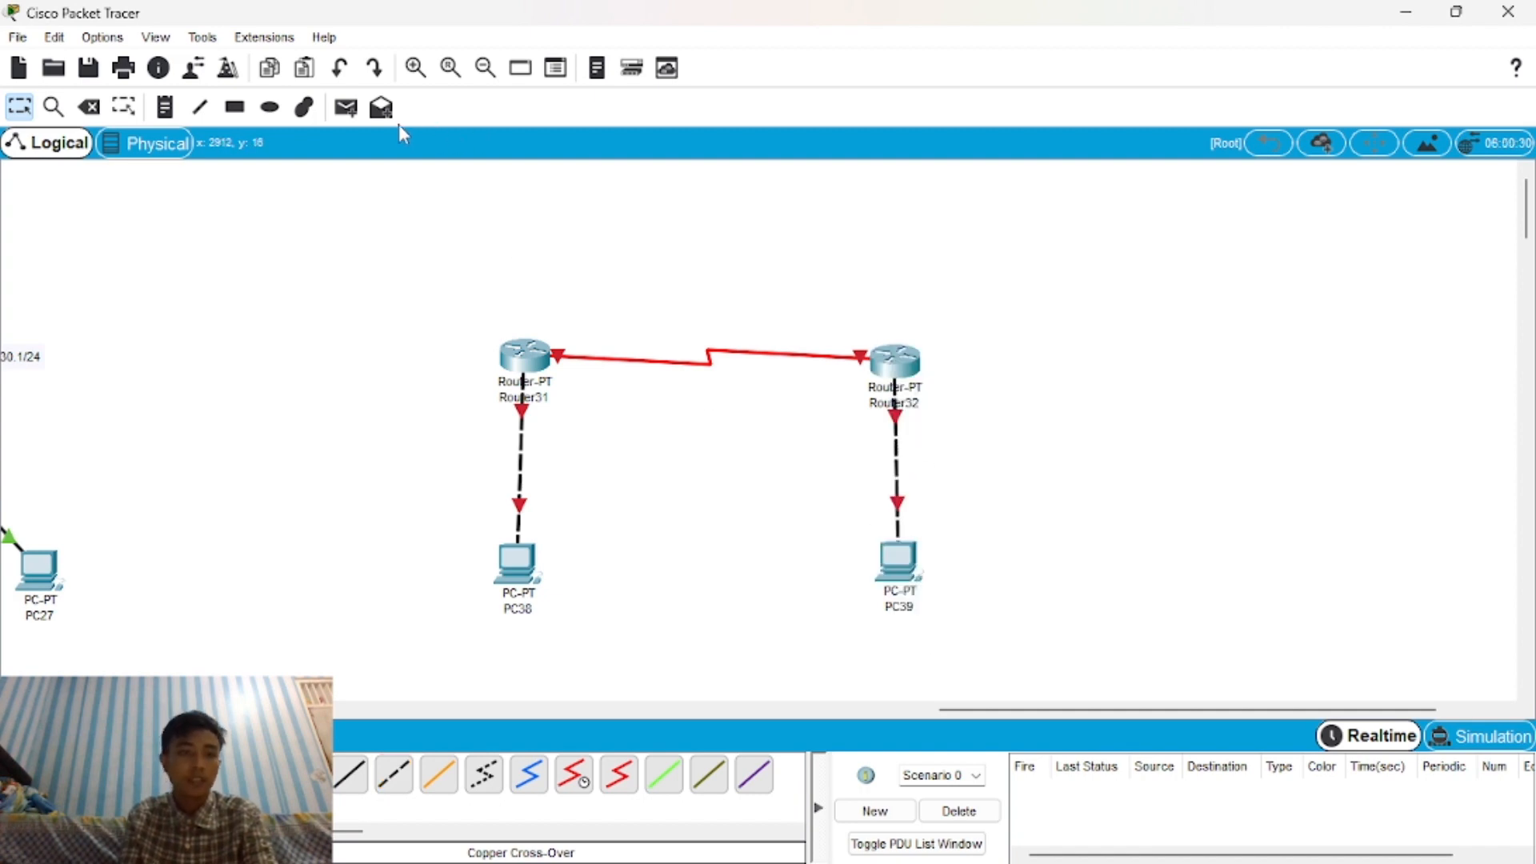
# Add a text note reading 10.10.10.1 just above Router31.
pyautogui.click(165, 112)
pyautogui.click(485, 304)
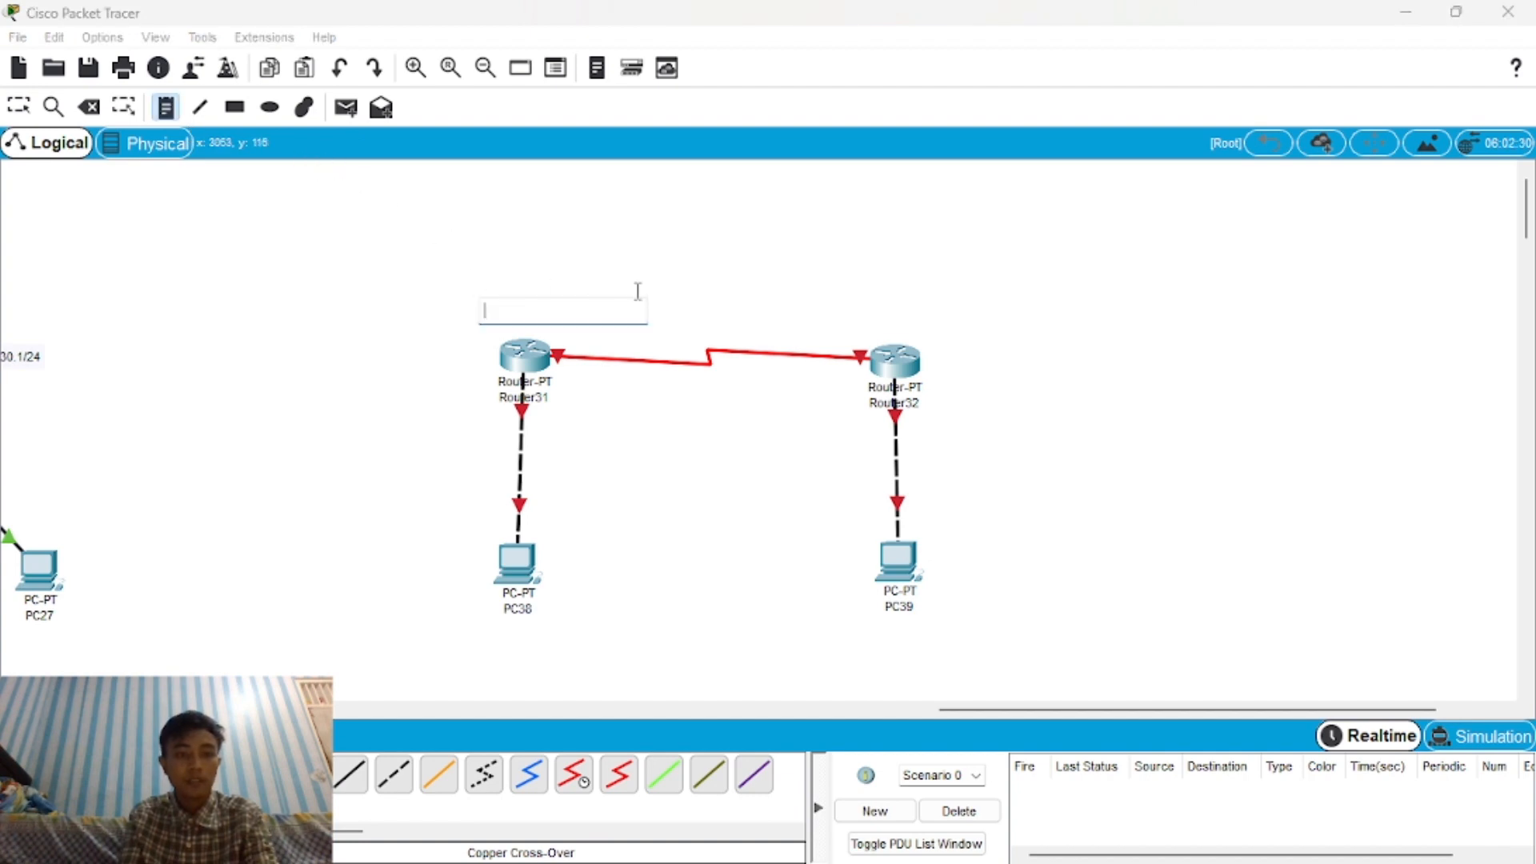
pyautogui.write('10')
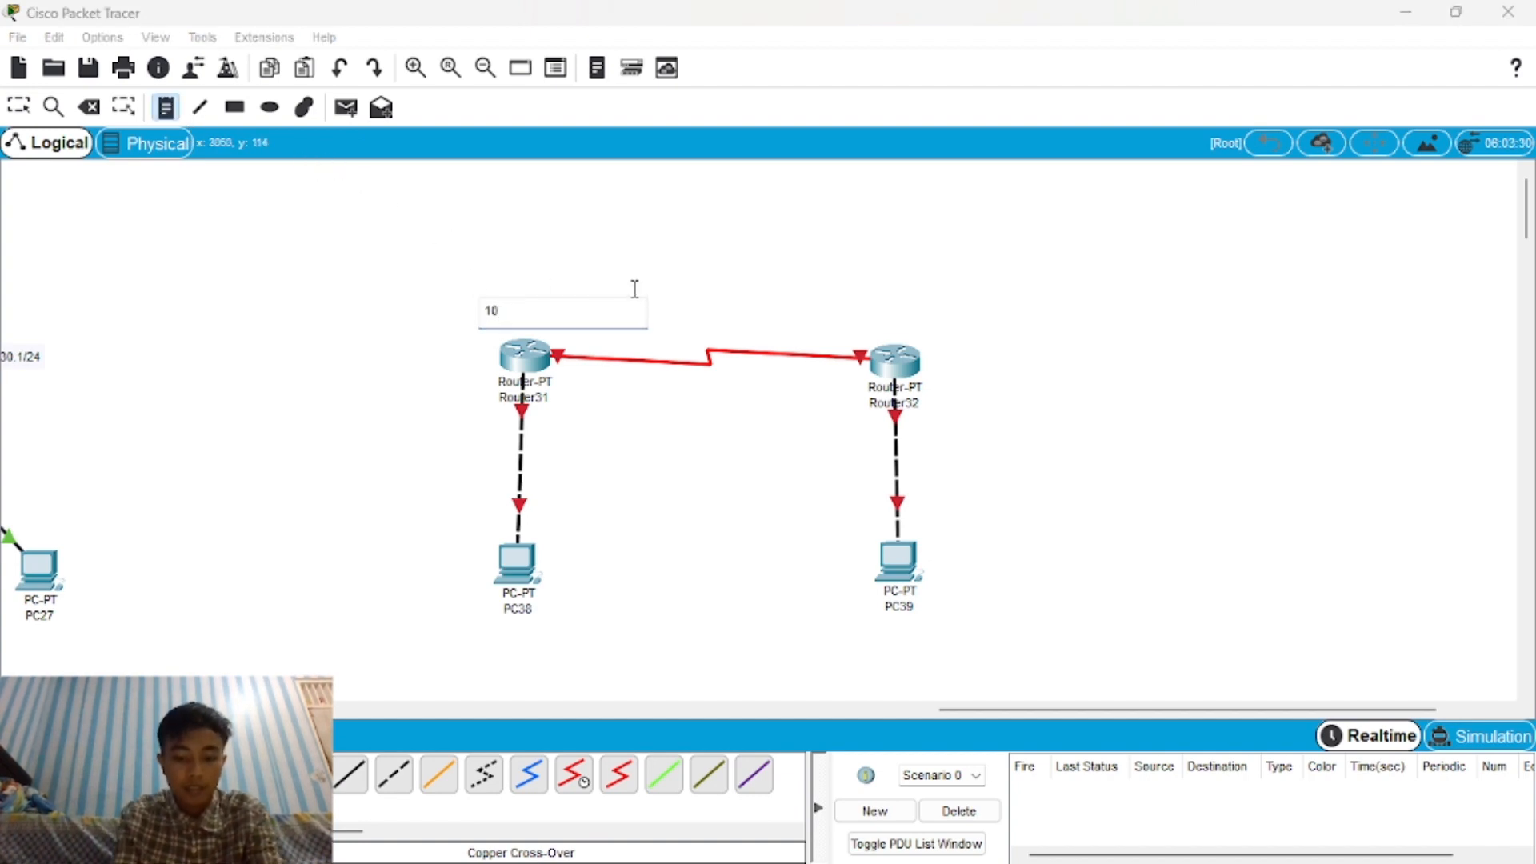
pyautogui.write('.10.10')
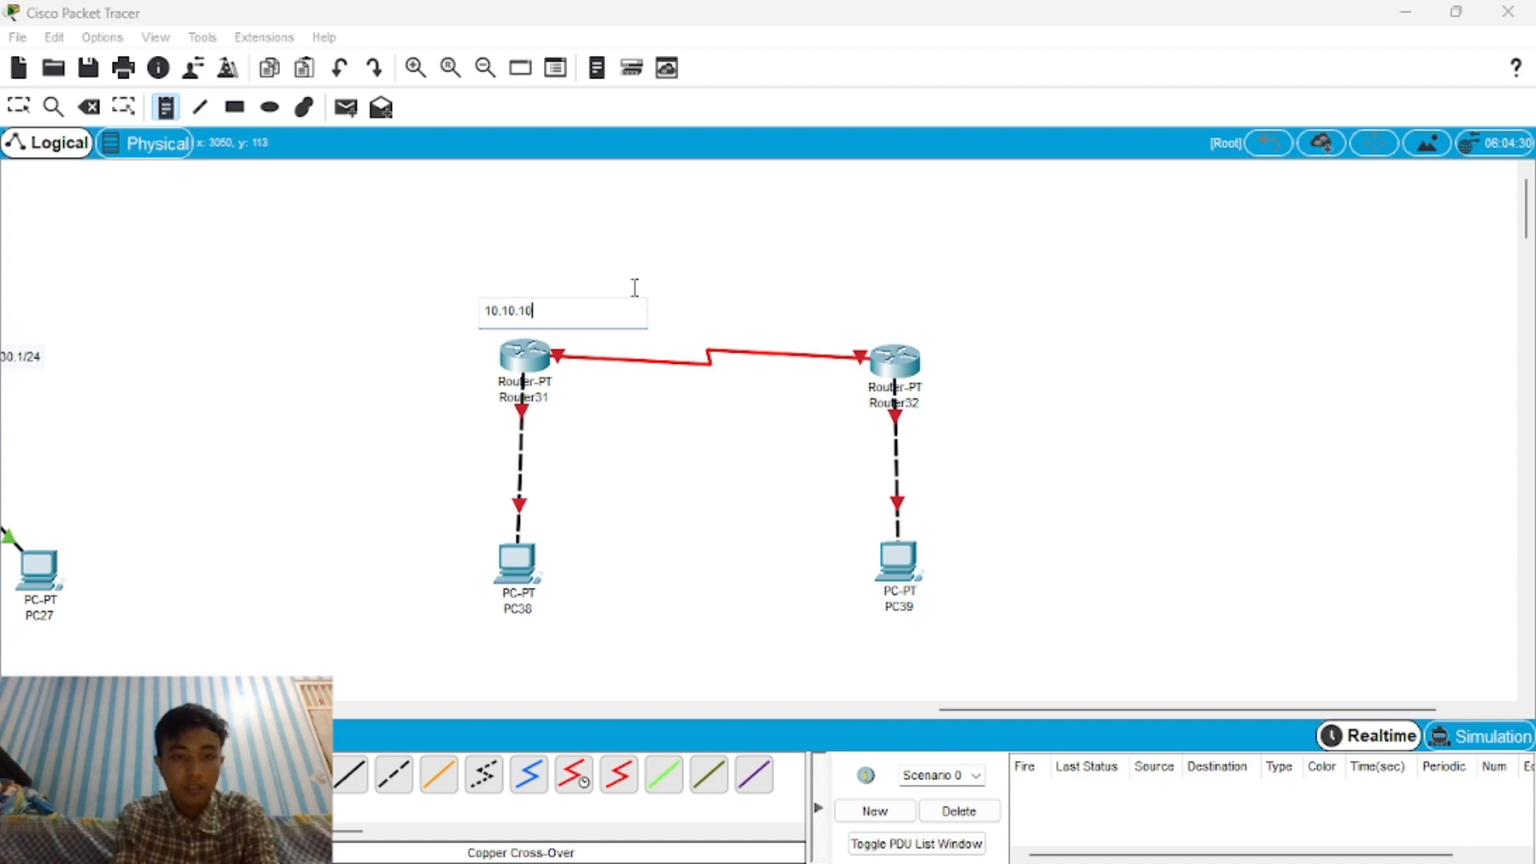
pyautogui.write('.1')
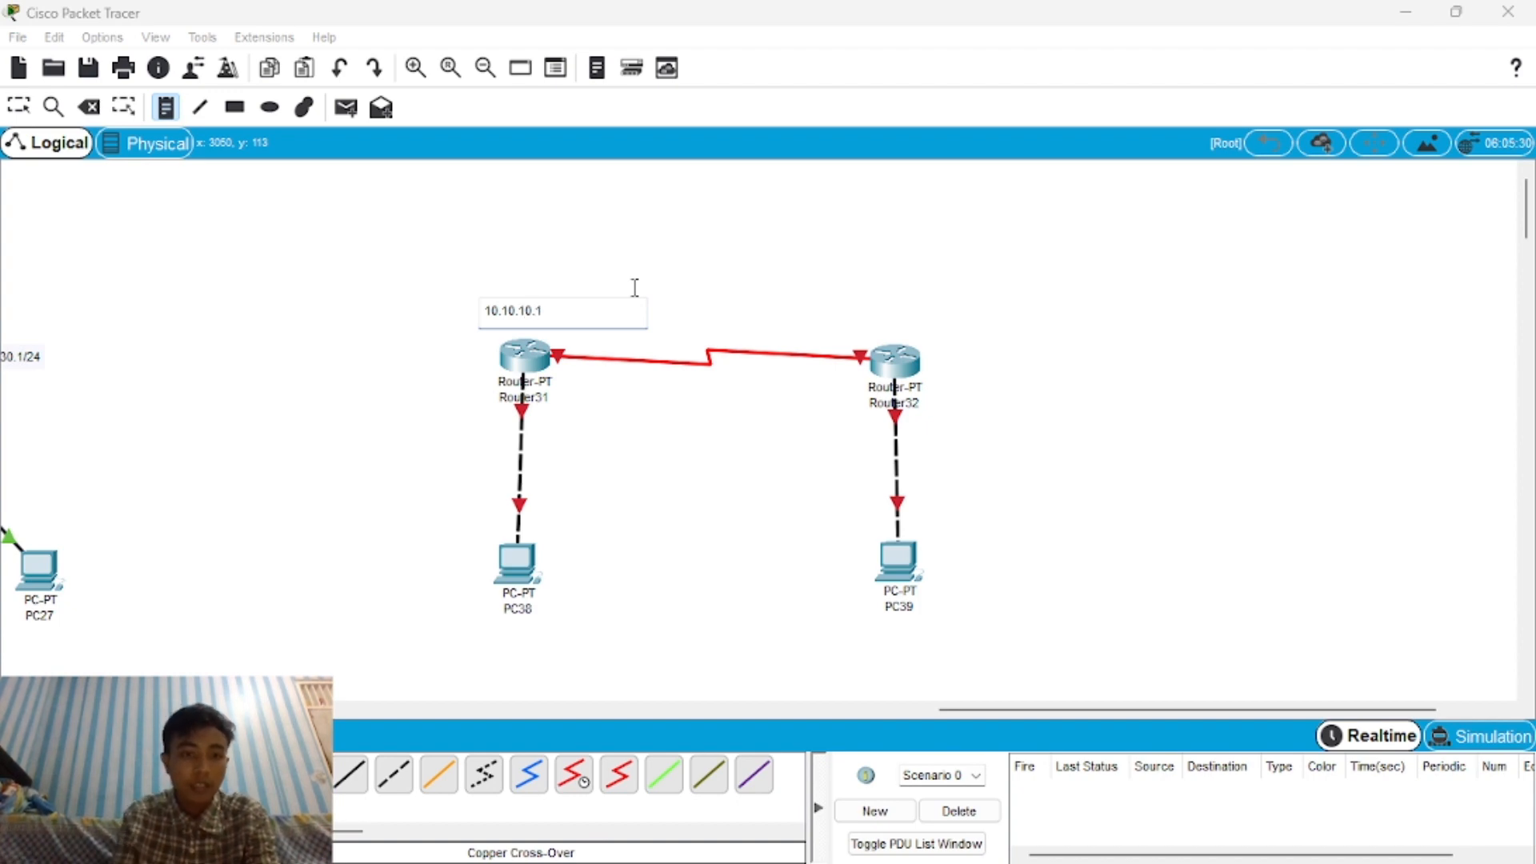
# Add a text note reading 10.10.10.2 just above Router32.
pyautogui.click(841, 313)
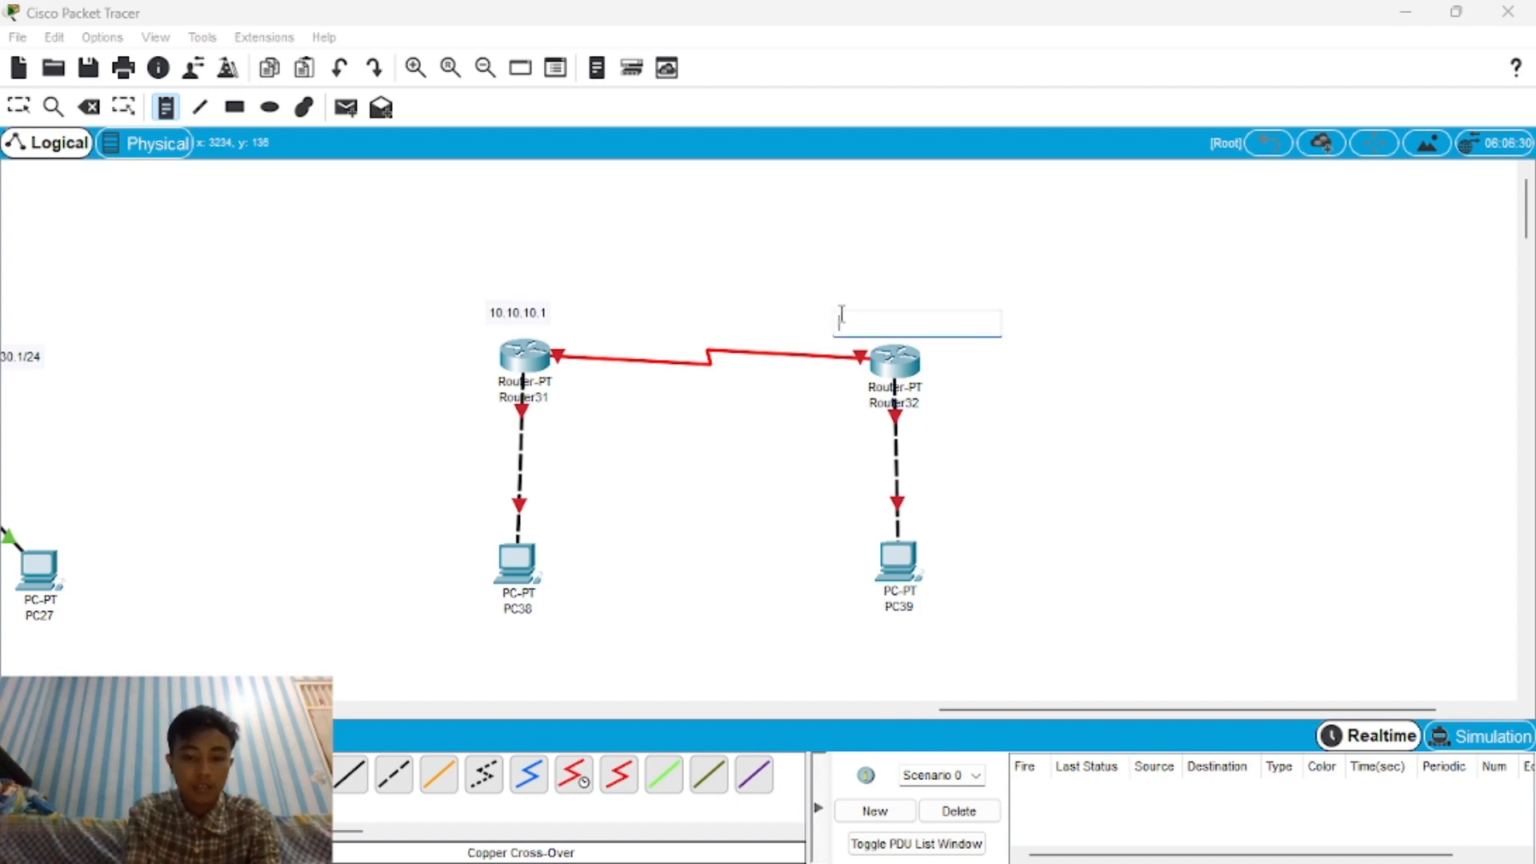
pyautogui.write('10.10.10')
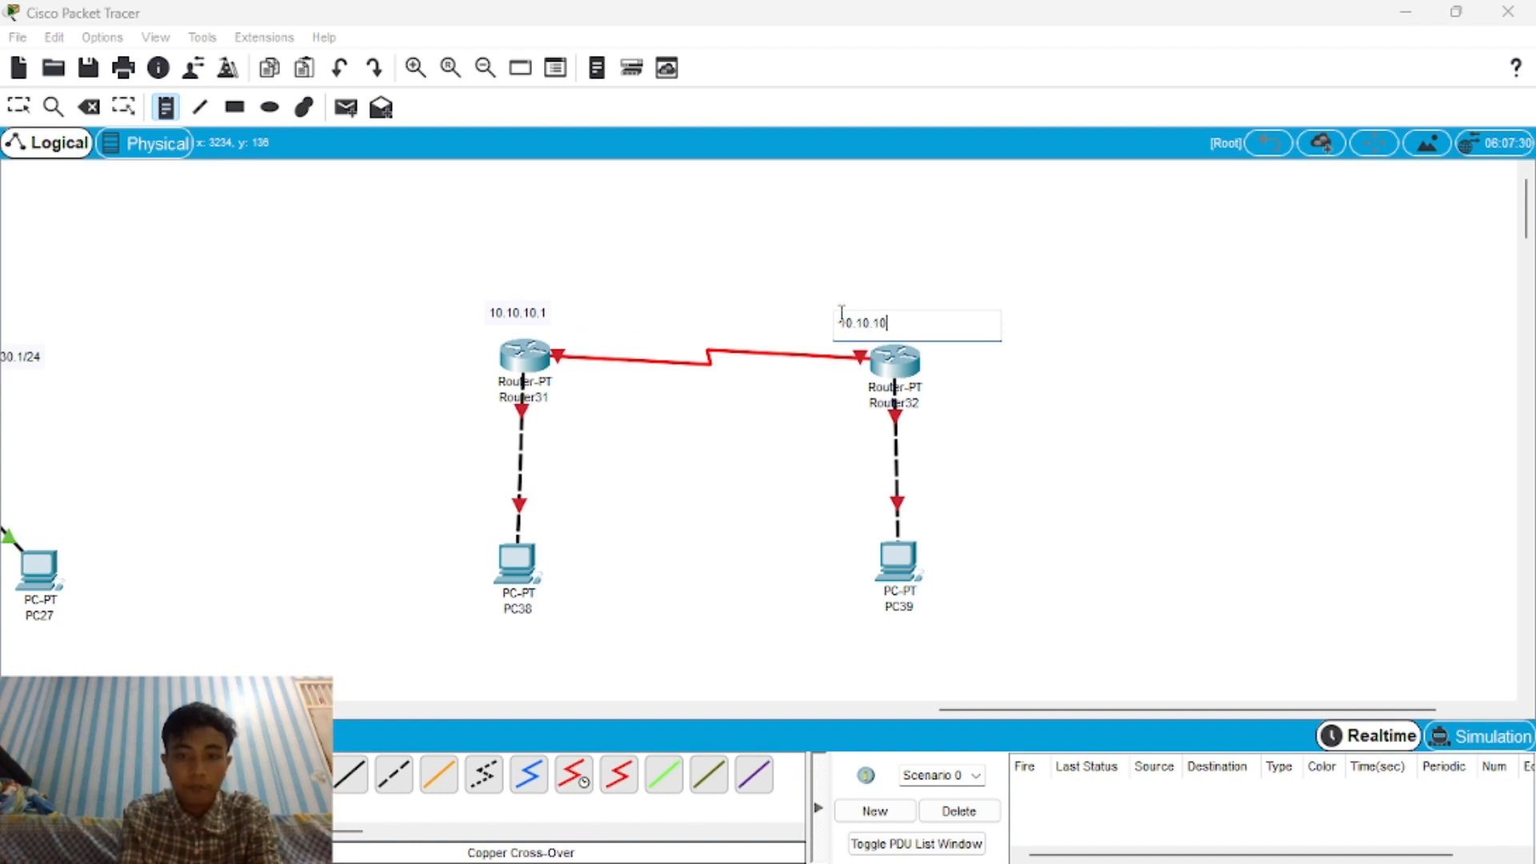
pyautogui.write('.2')
pyautogui.click(1092, 420)
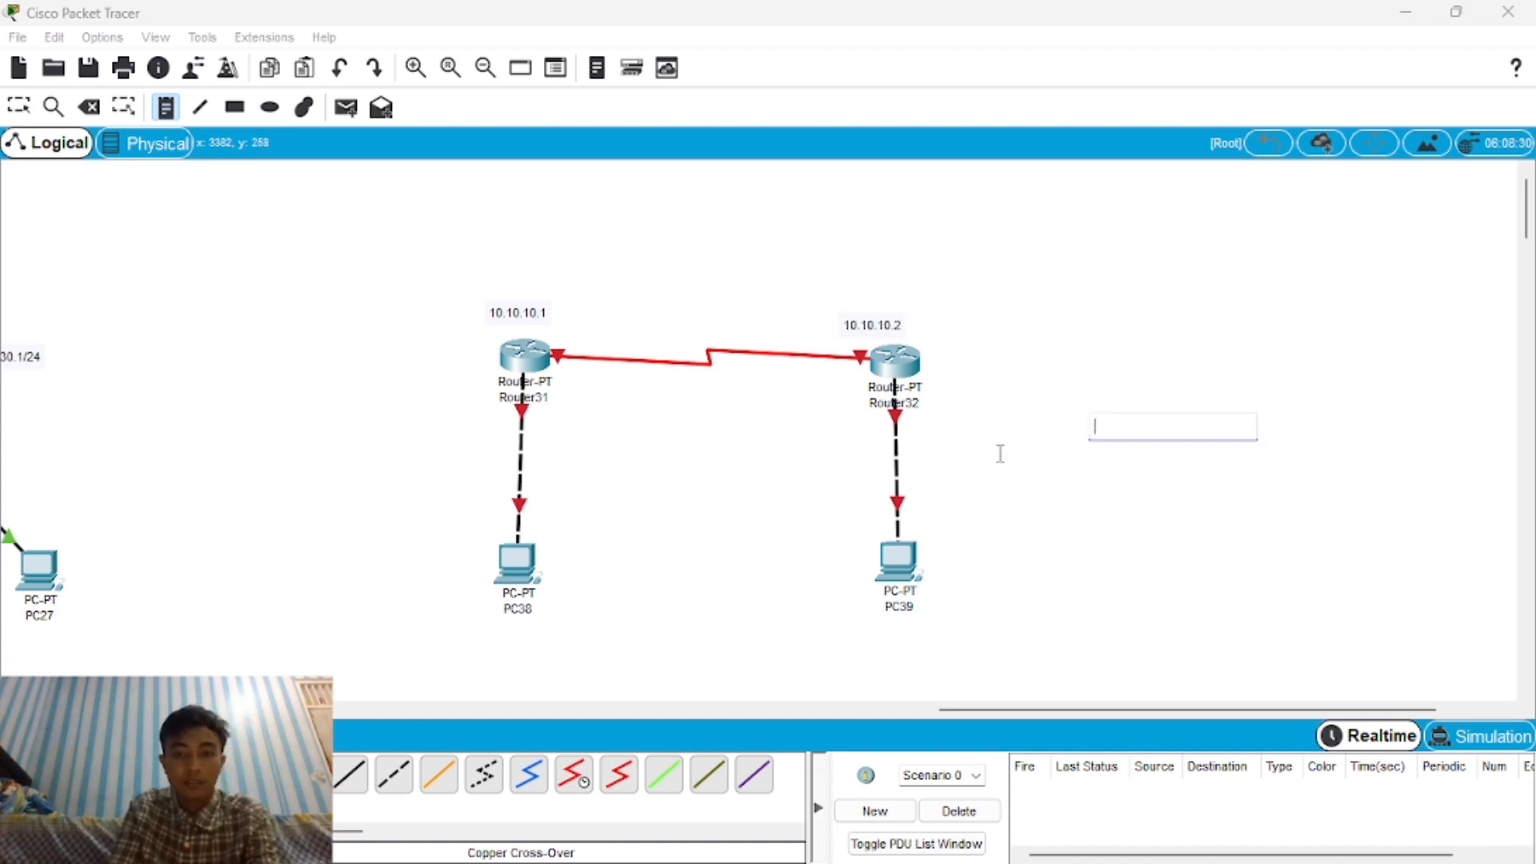
# Nudge PC38 directly beneath Router31 and move PC39 slightly up beneath Router32.
pyautogui.click(31, 110)
pyautogui.moveTo(514, 557); pyautogui.dragTo(524, 555)
pyautogui.moveTo(901, 596); pyautogui.dragTo(906, 584)
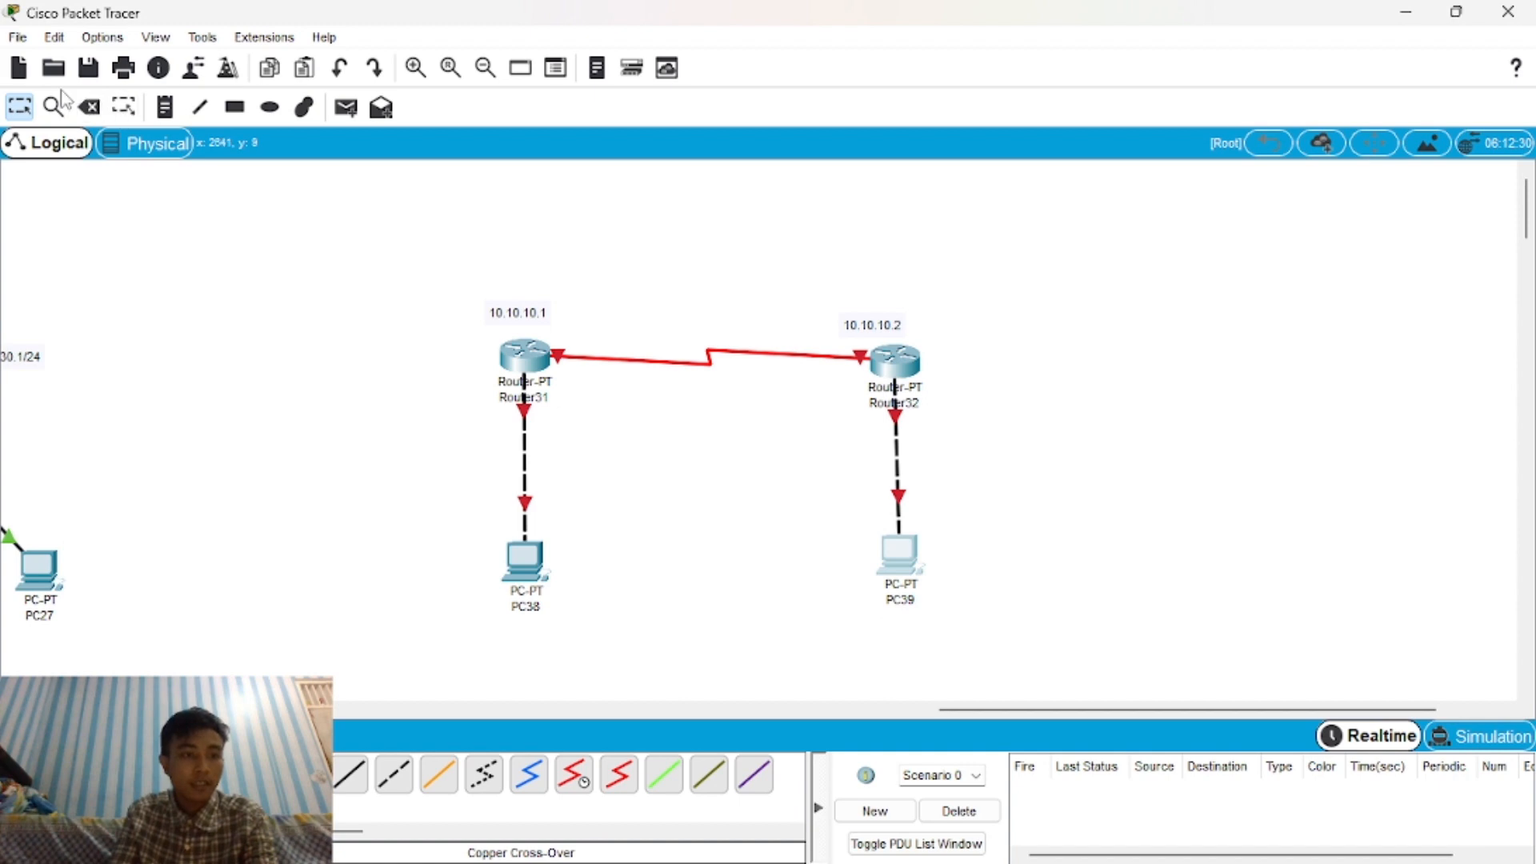
# Add a text note reading 192.168.10.1 below PC38.
pyautogui.click(165, 106)
pyautogui.click(496, 633)
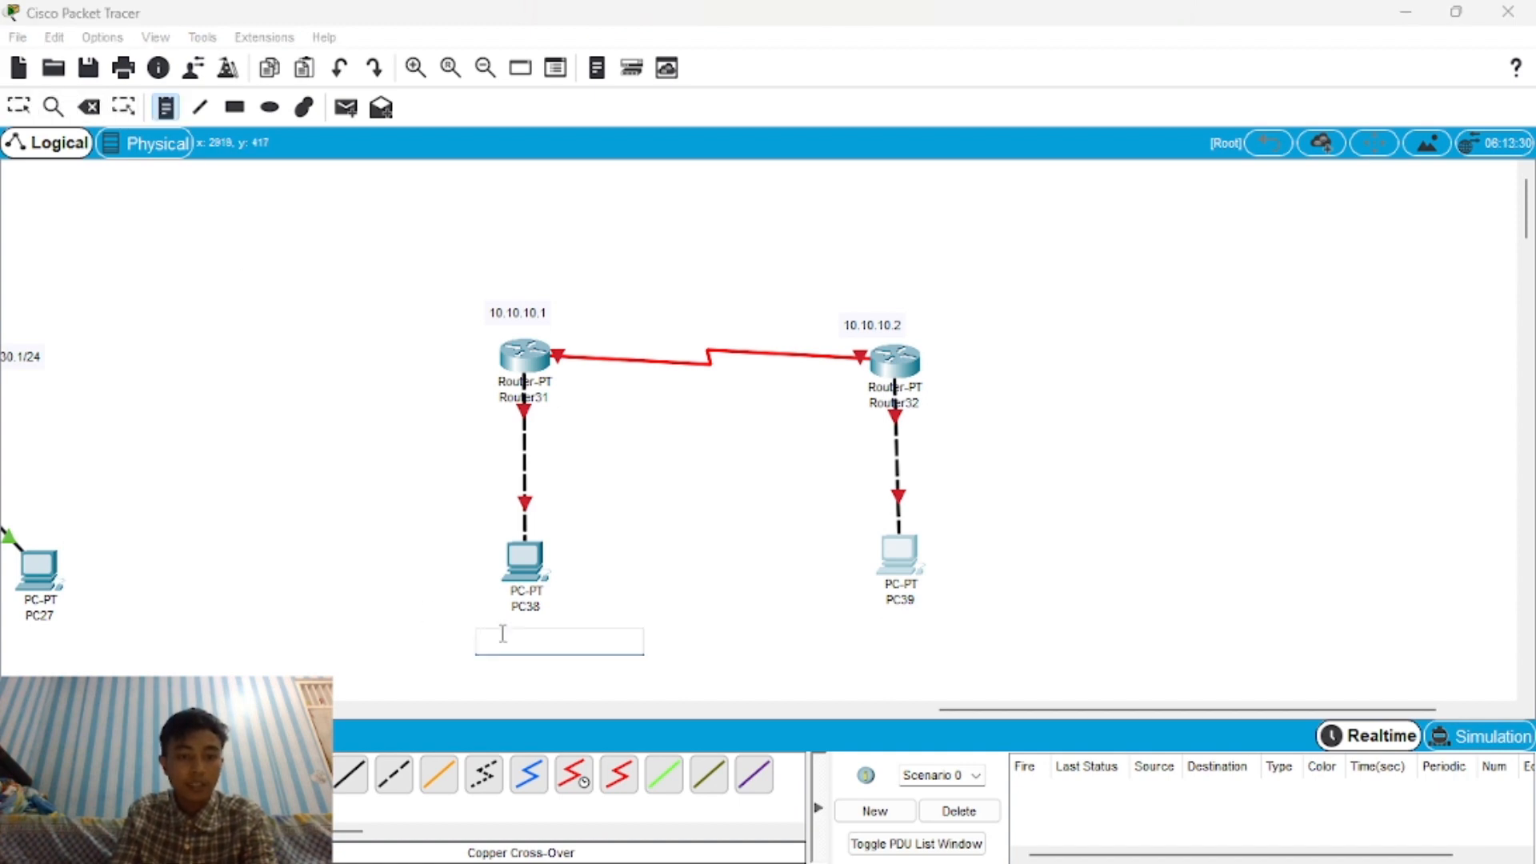
pyautogui.write('192.168.10.1')
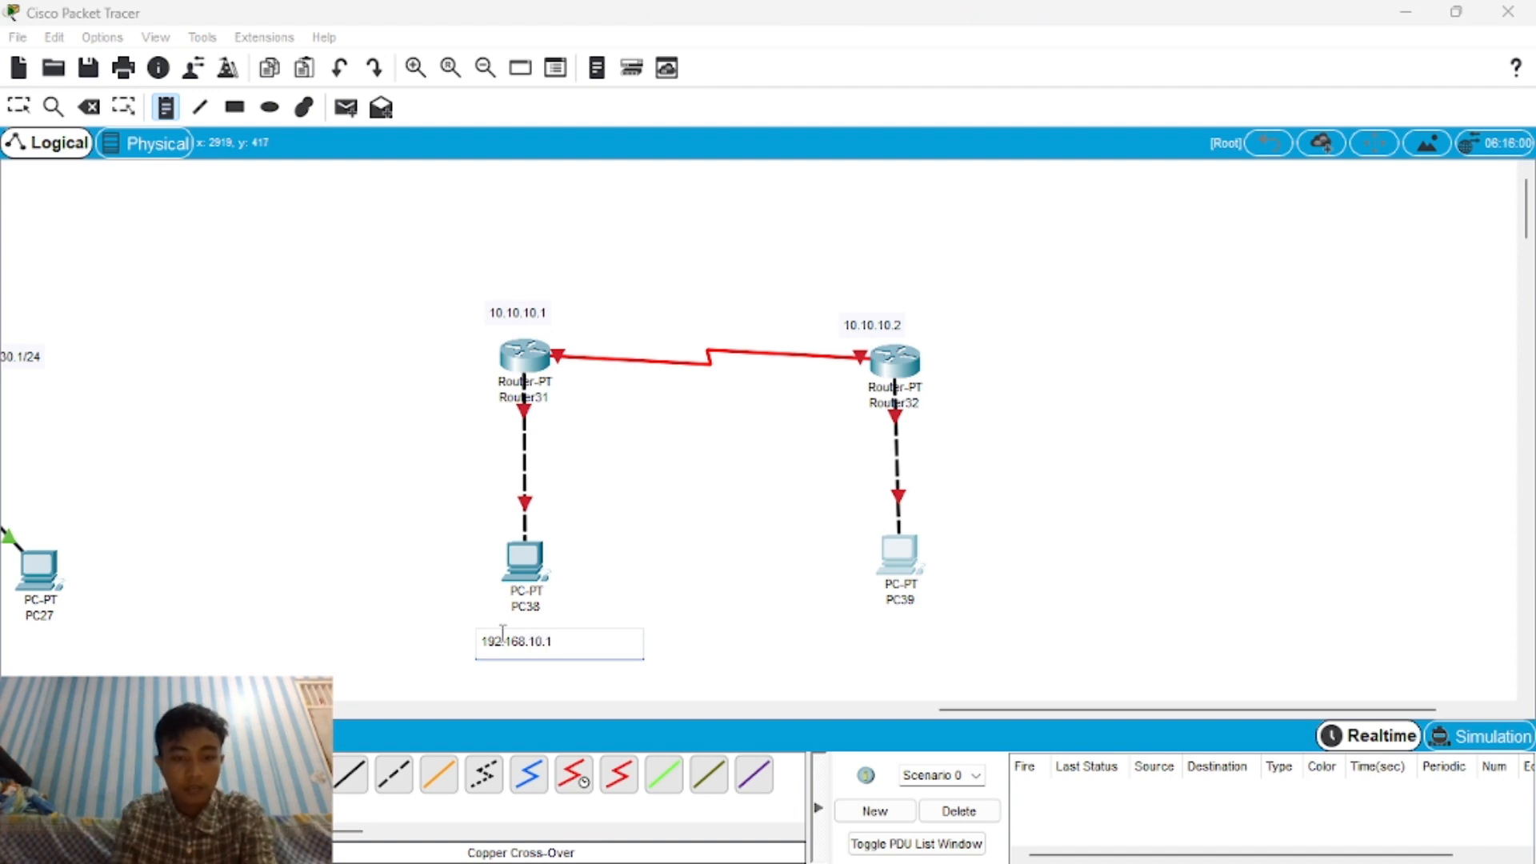
# Add a text note reading 172.16.10.1 below PC39.
pyautogui.click(861, 640)
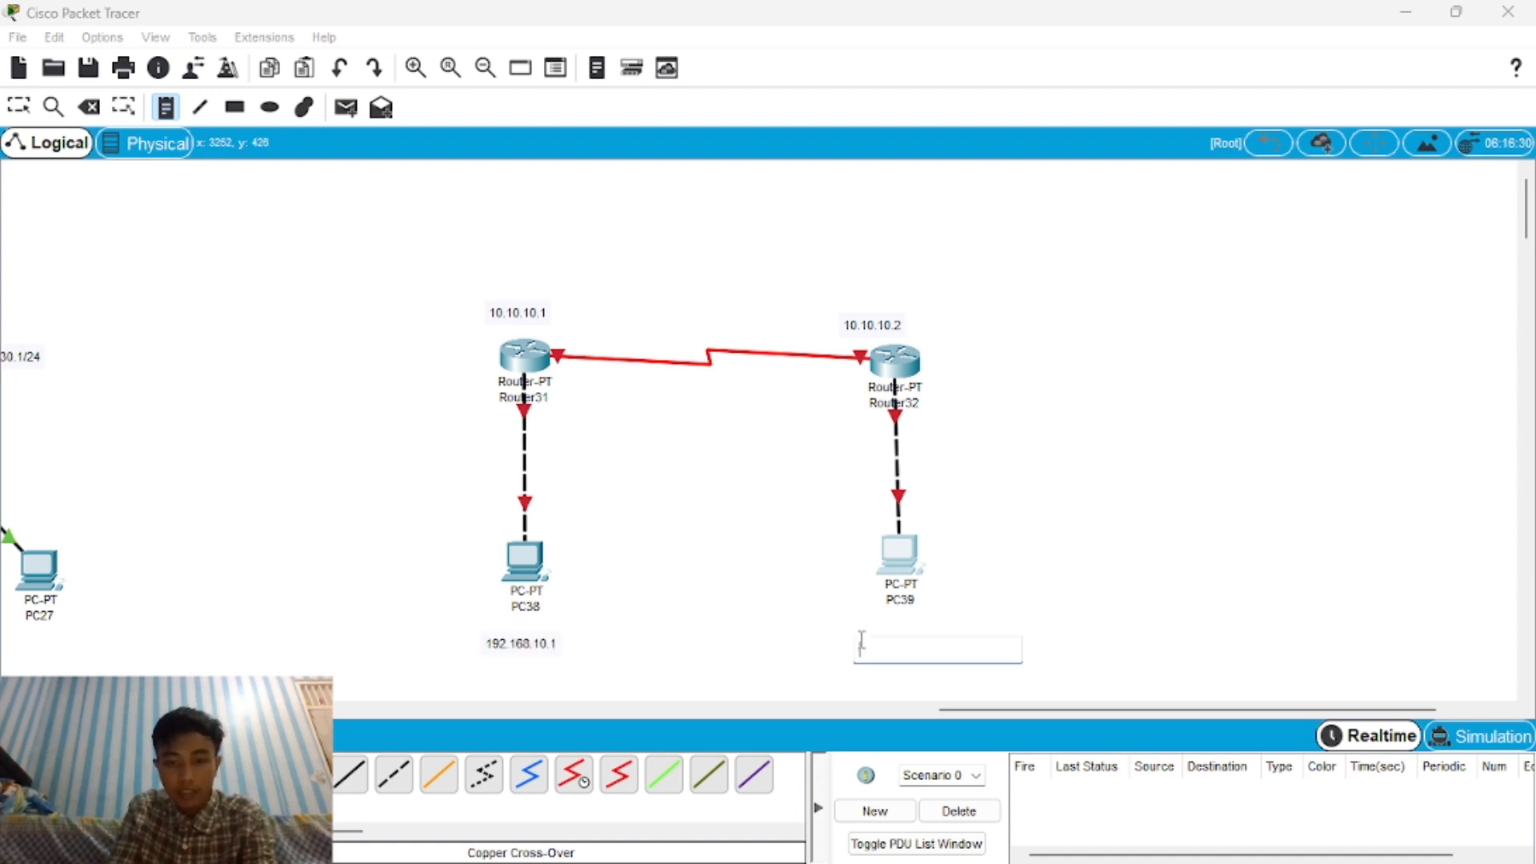
pyautogui.write('172')
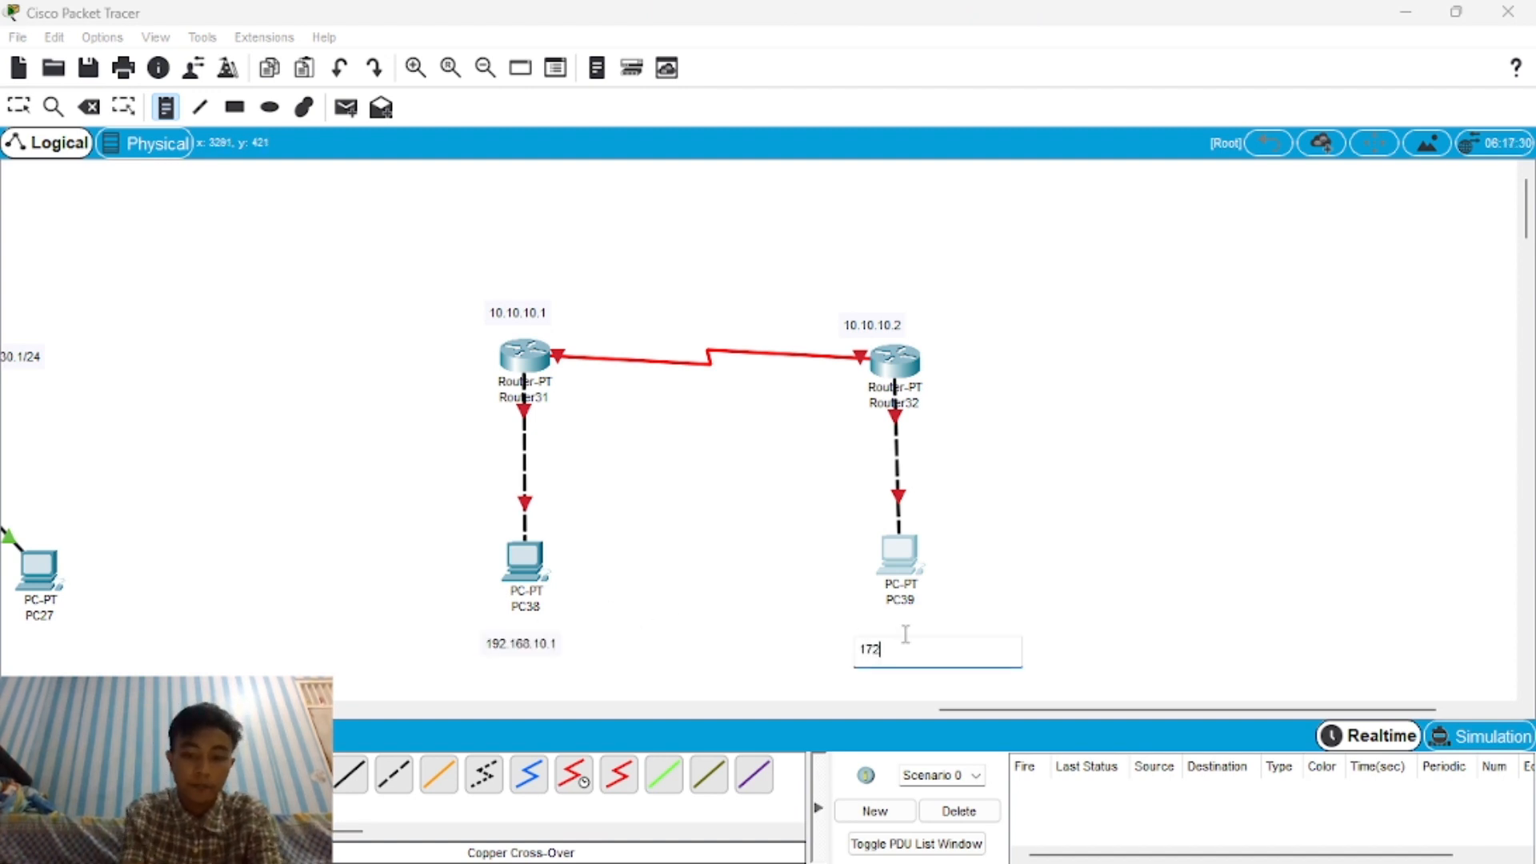
pyautogui.write('.16.10')
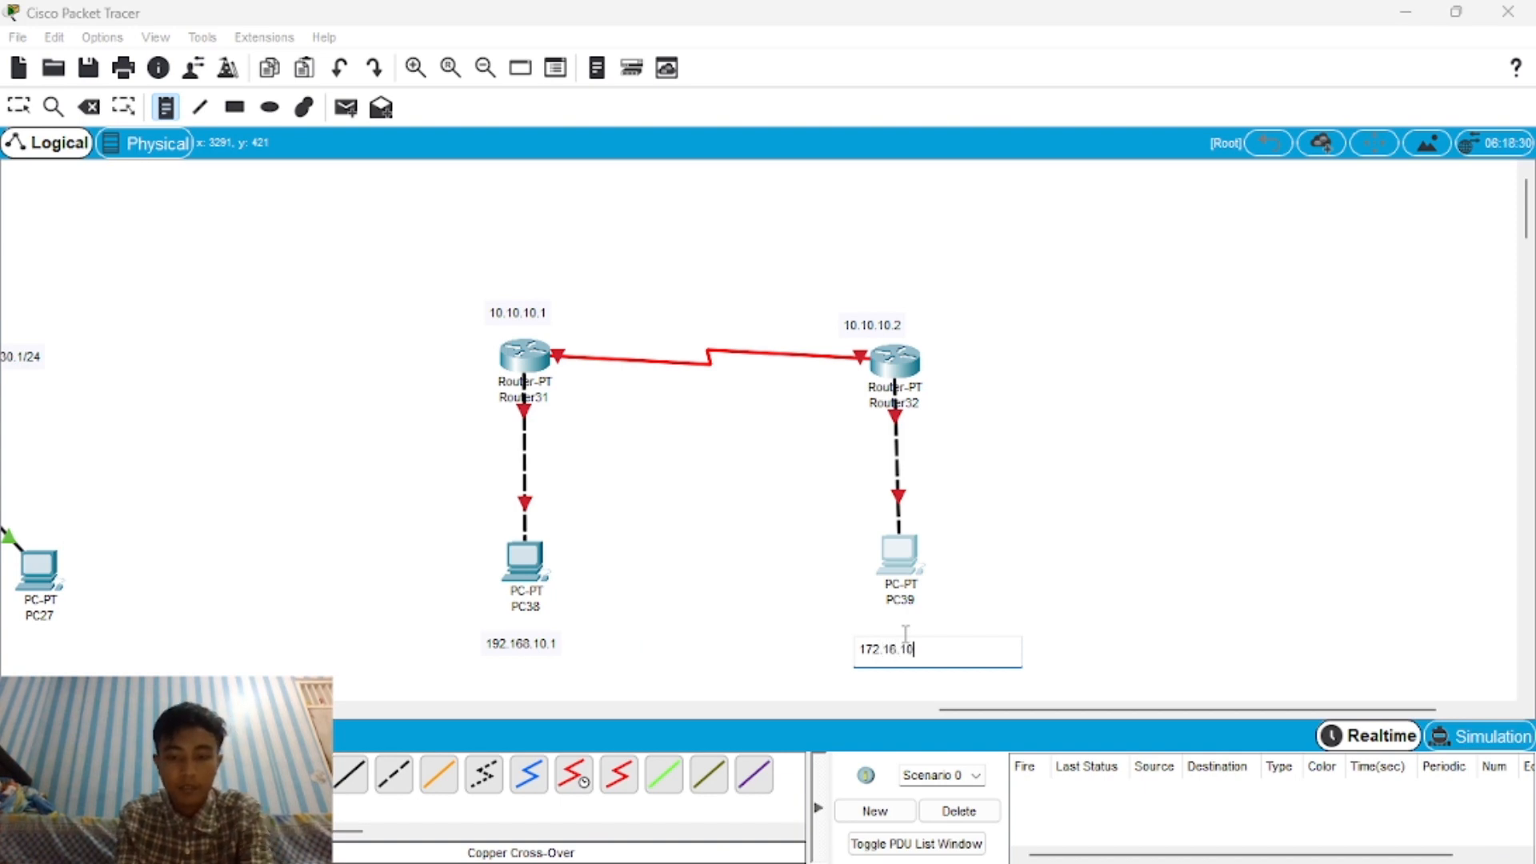
pyautogui.write('.1')
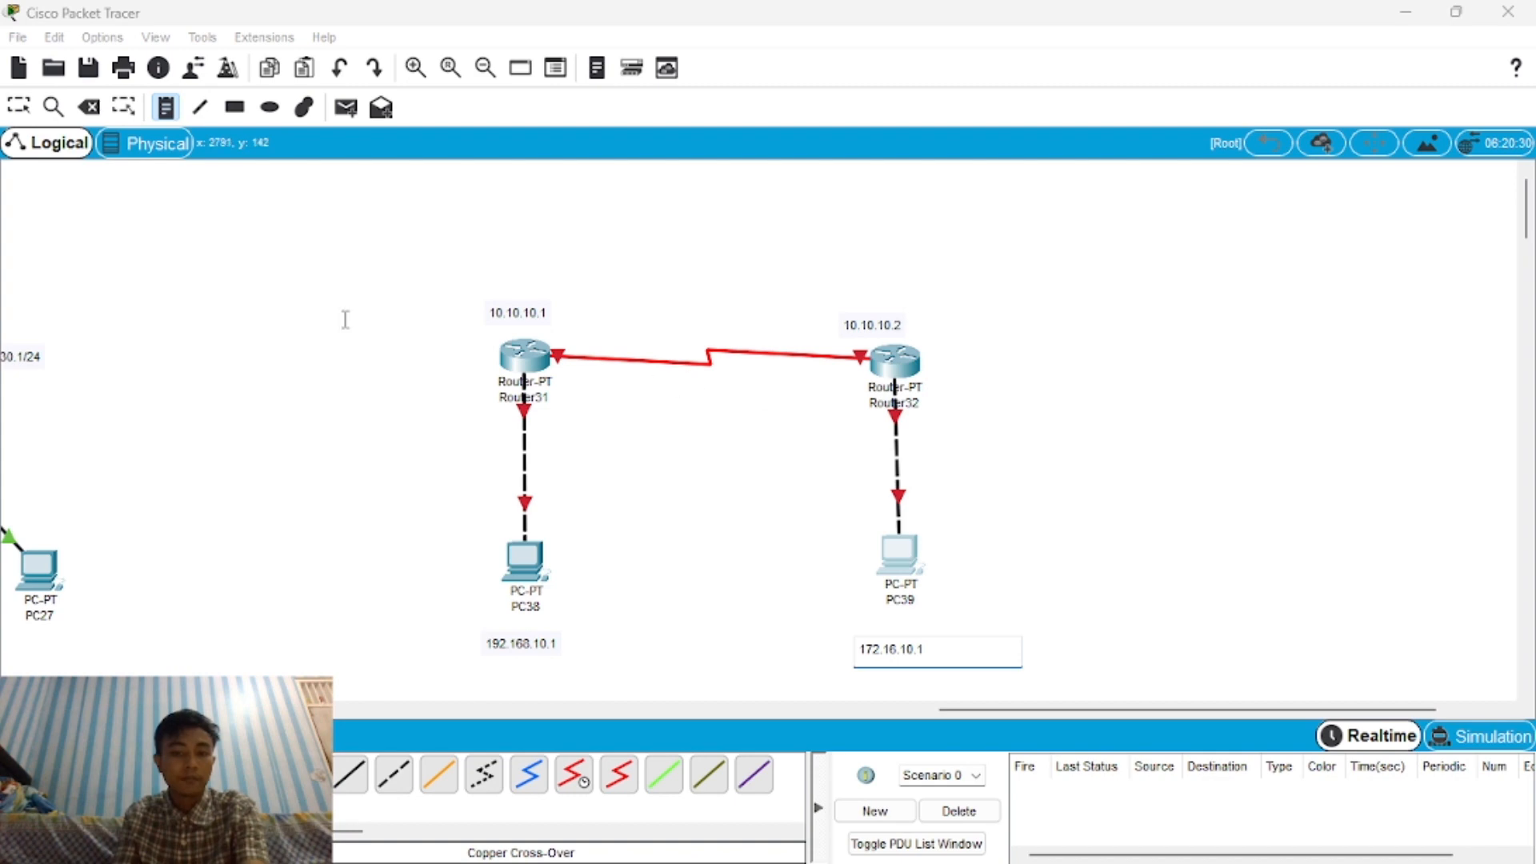
# Raise the 172.16.10.1 note to about the height of PC38's note and realign PC39 beneath Router32.
pyautogui.click(28, 108)
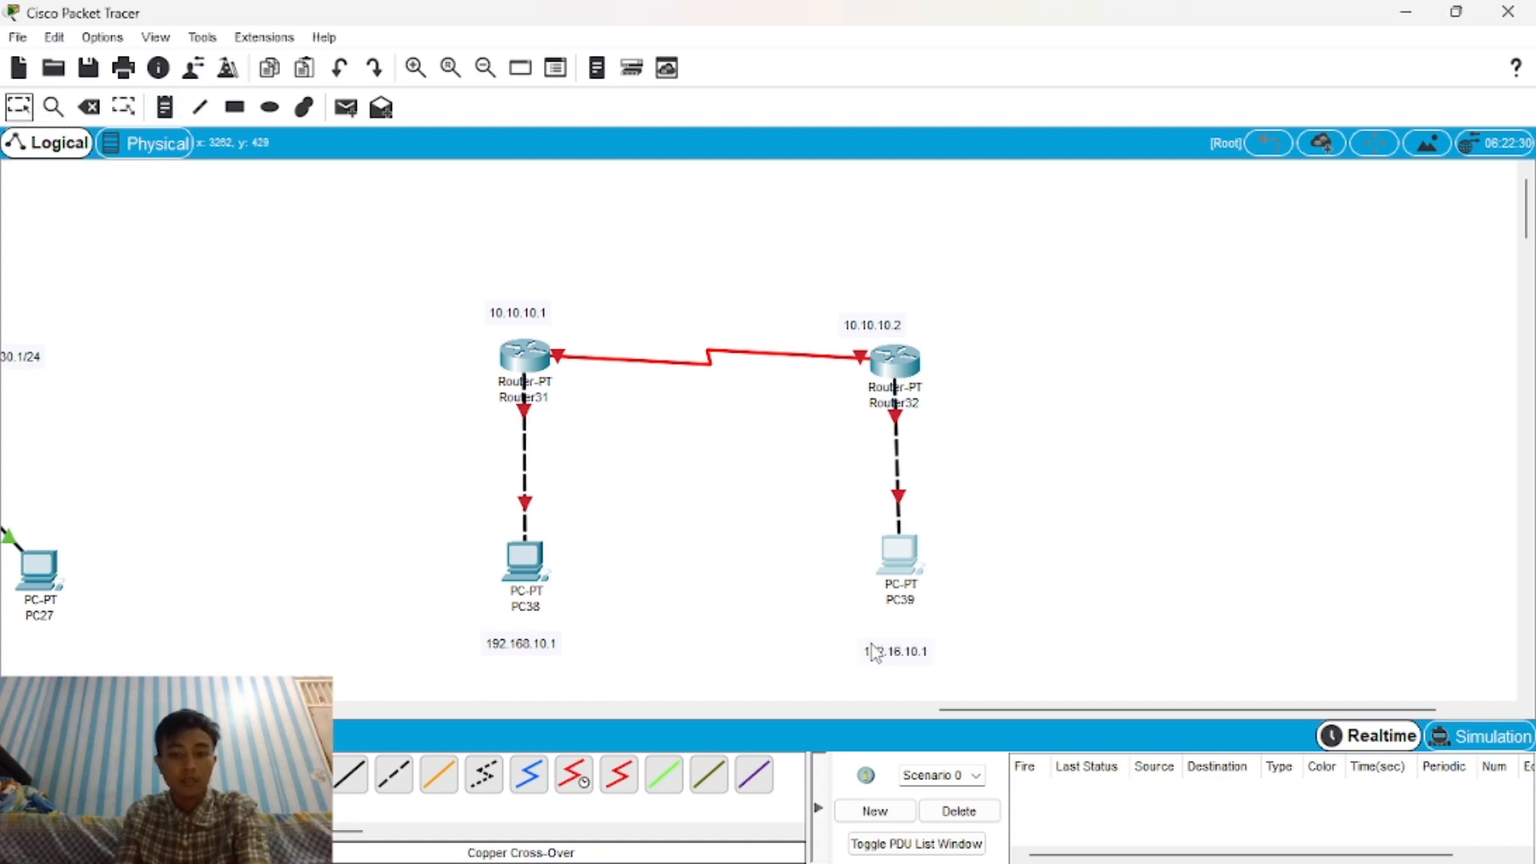
pyautogui.moveTo(874, 654); pyautogui.dragTo(876, 643)
pyautogui.moveTo(899, 567); pyautogui.dragTo(908, 568)
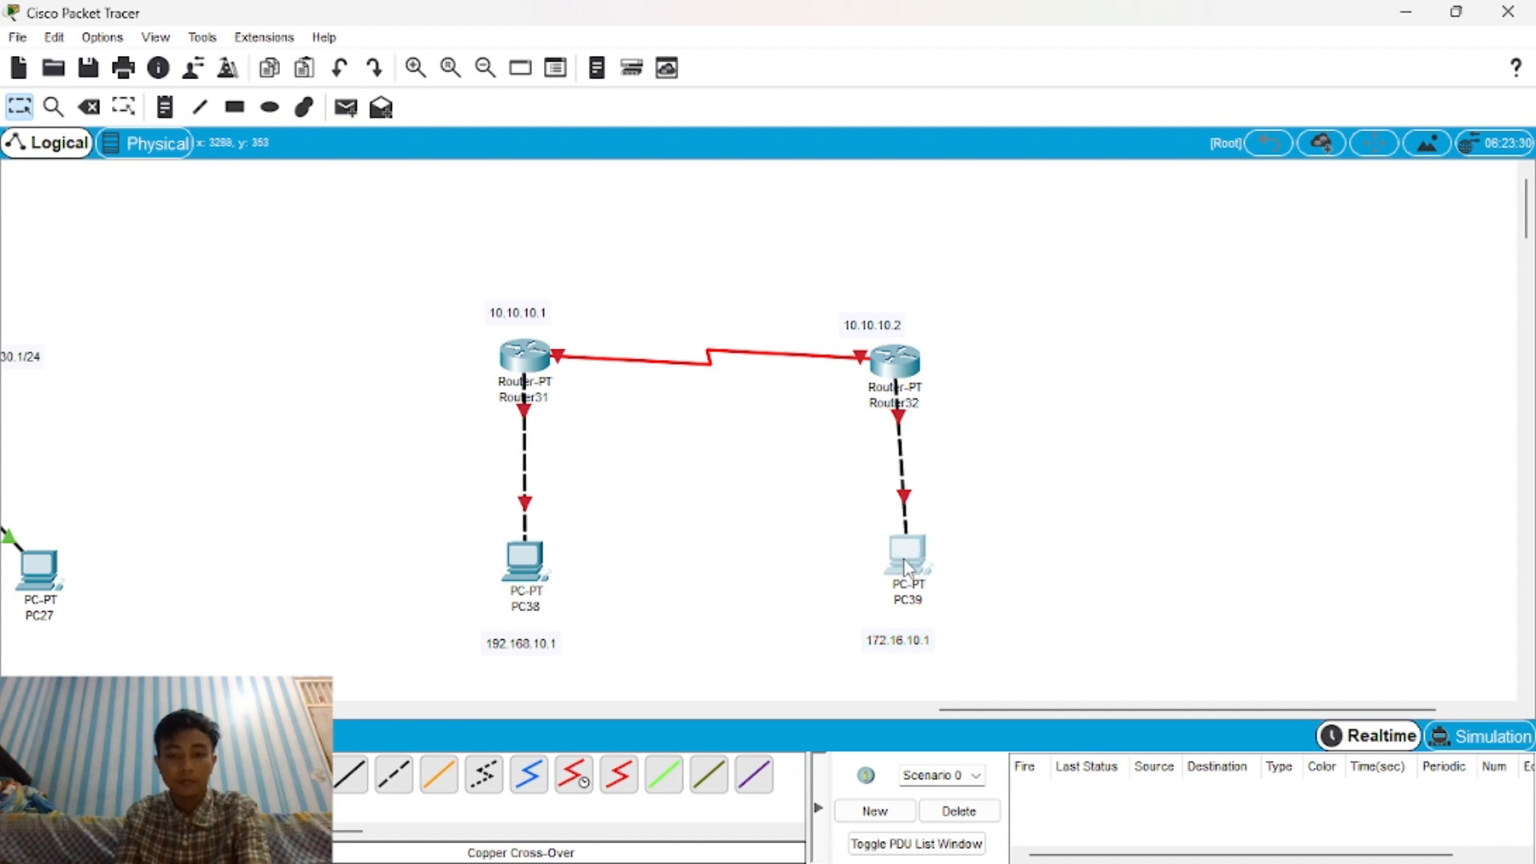
# Give PC38 the static IP address 192.168.10.1 with subnet mask 255.255.255.0.
pyautogui.click(524, 564)
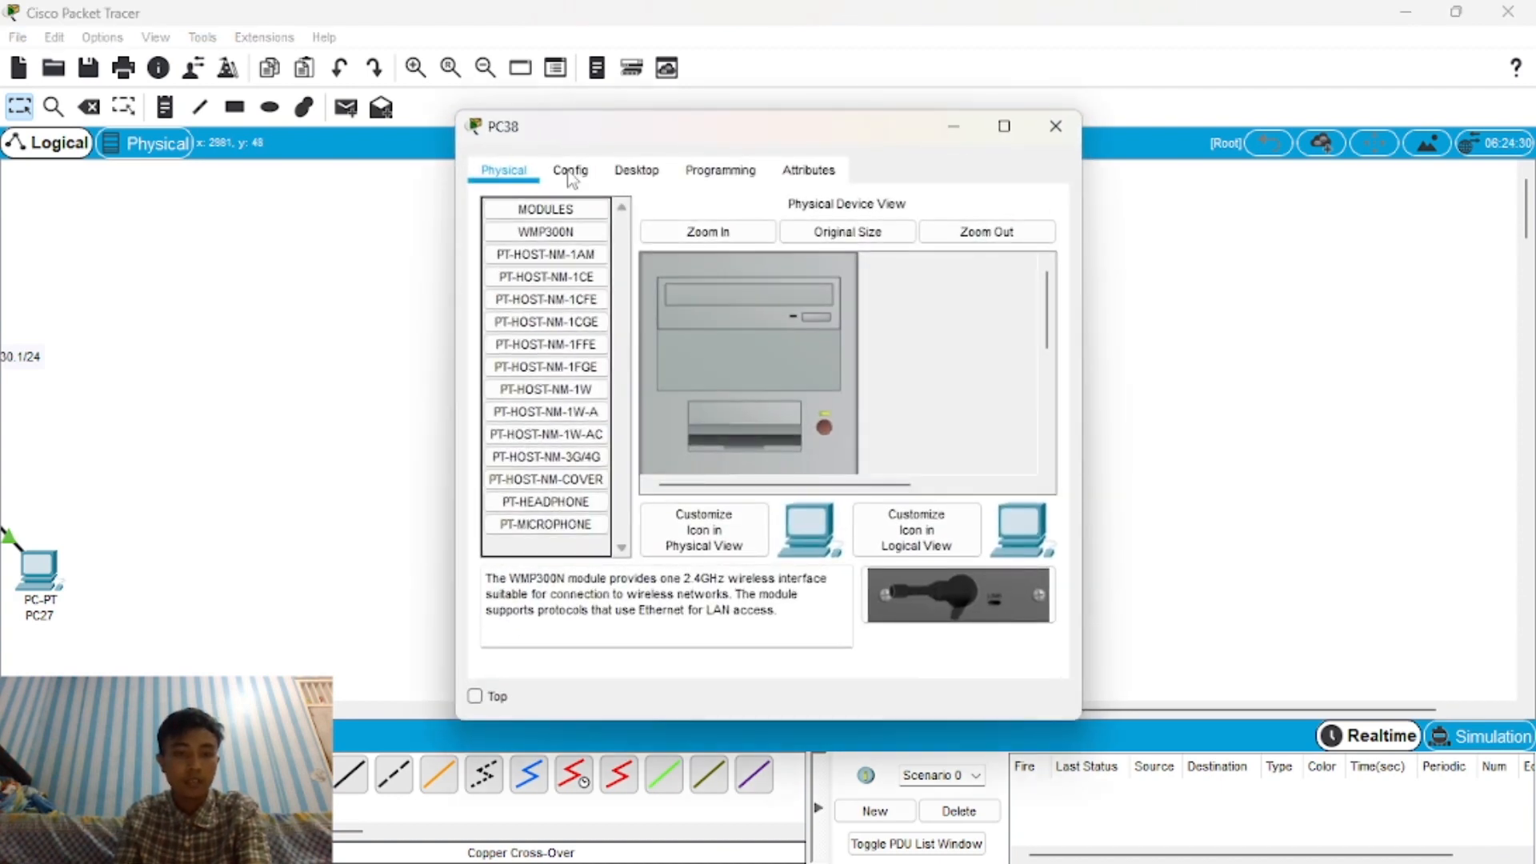
pyautogui.click(637, 170)
pyautogui.click(564, 243)
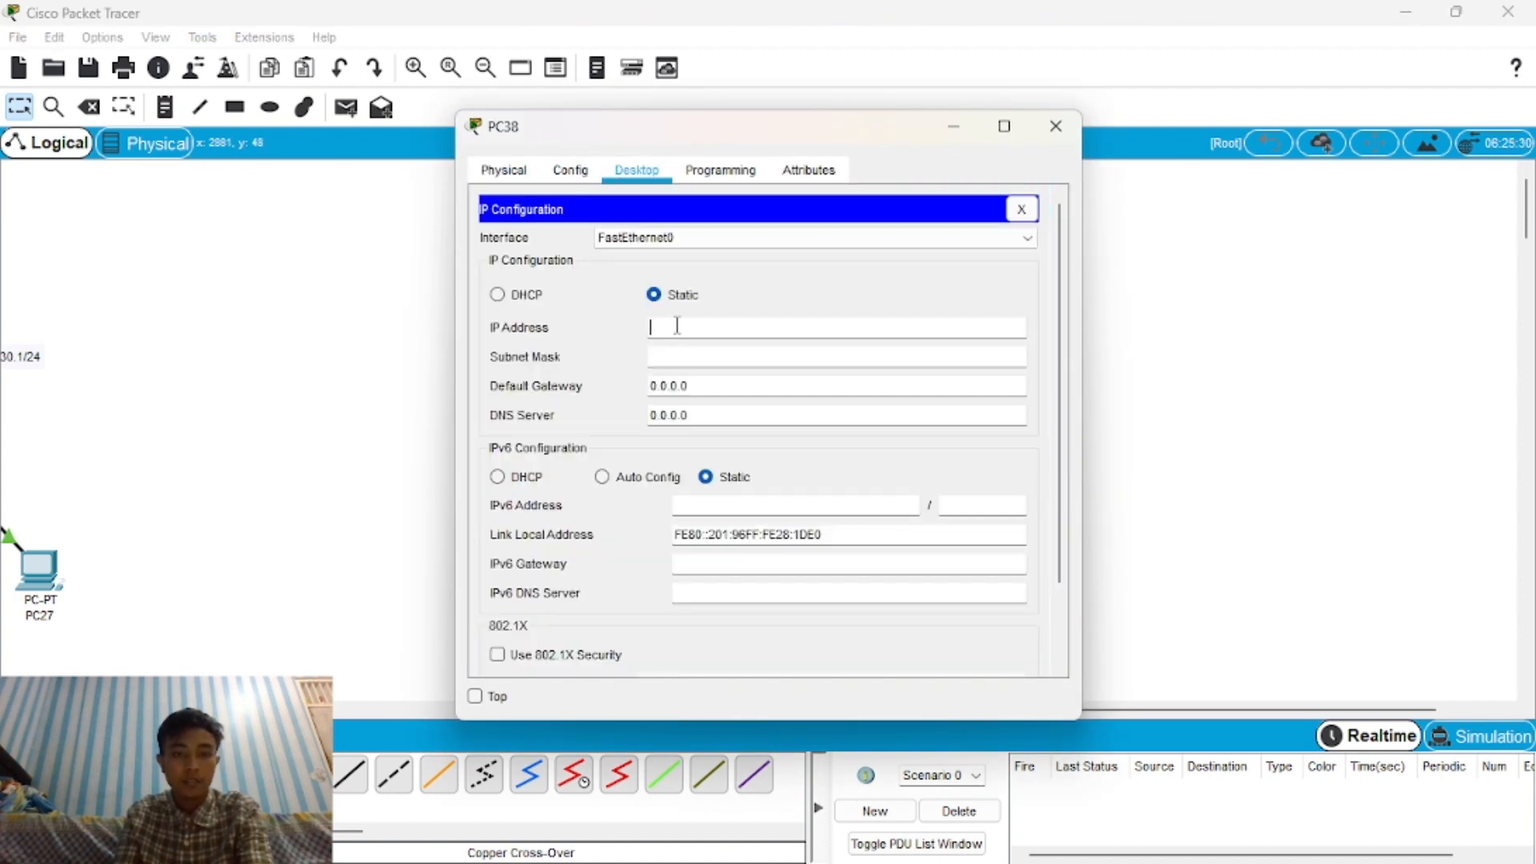
pyautogui.write('192.168.10.')
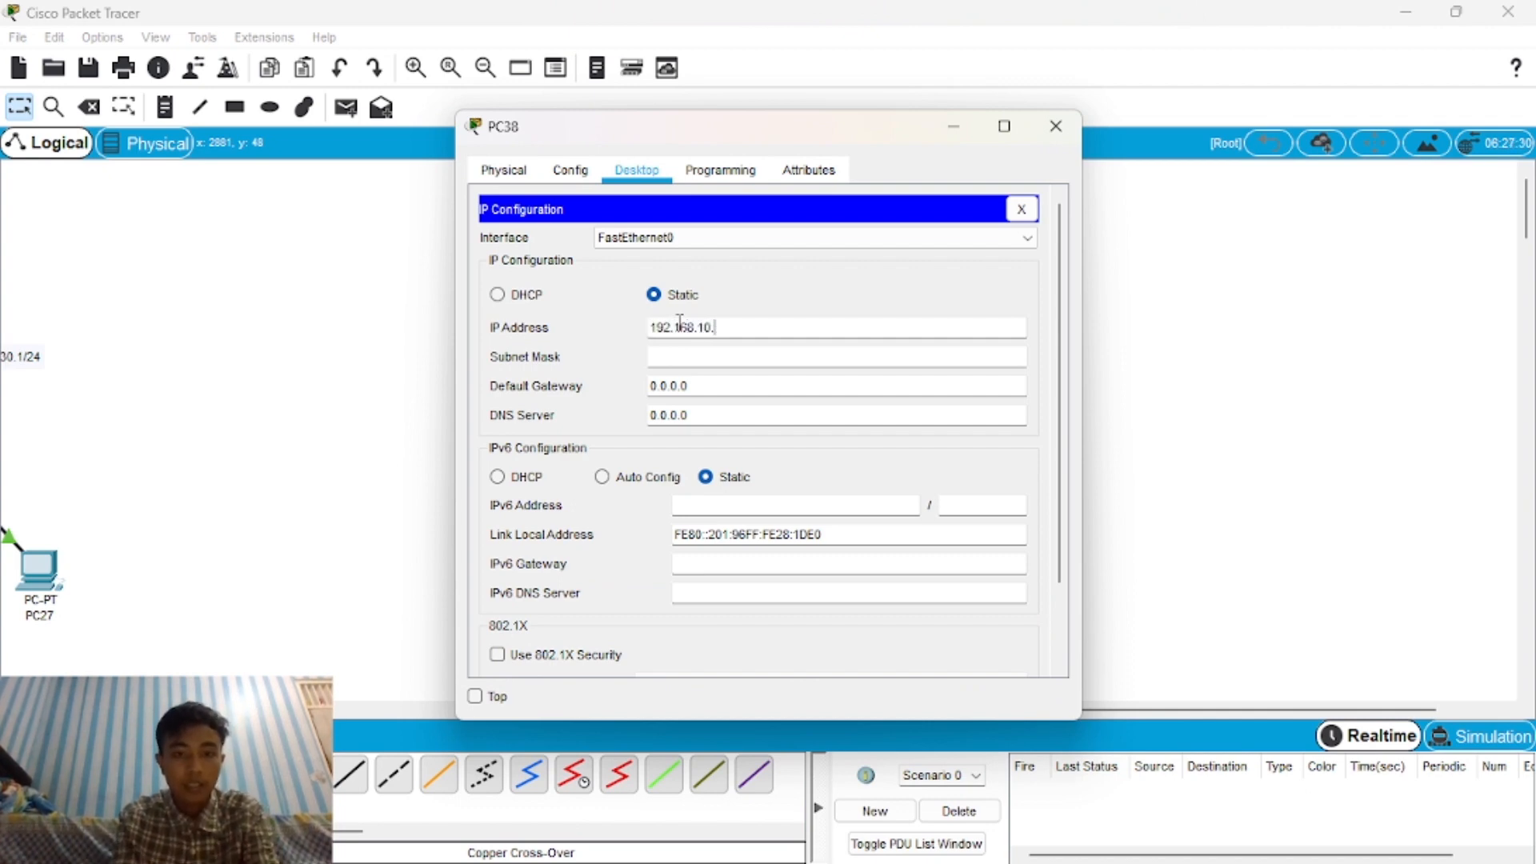
pyautogui.write('1')
pyautogui.press('Tab')
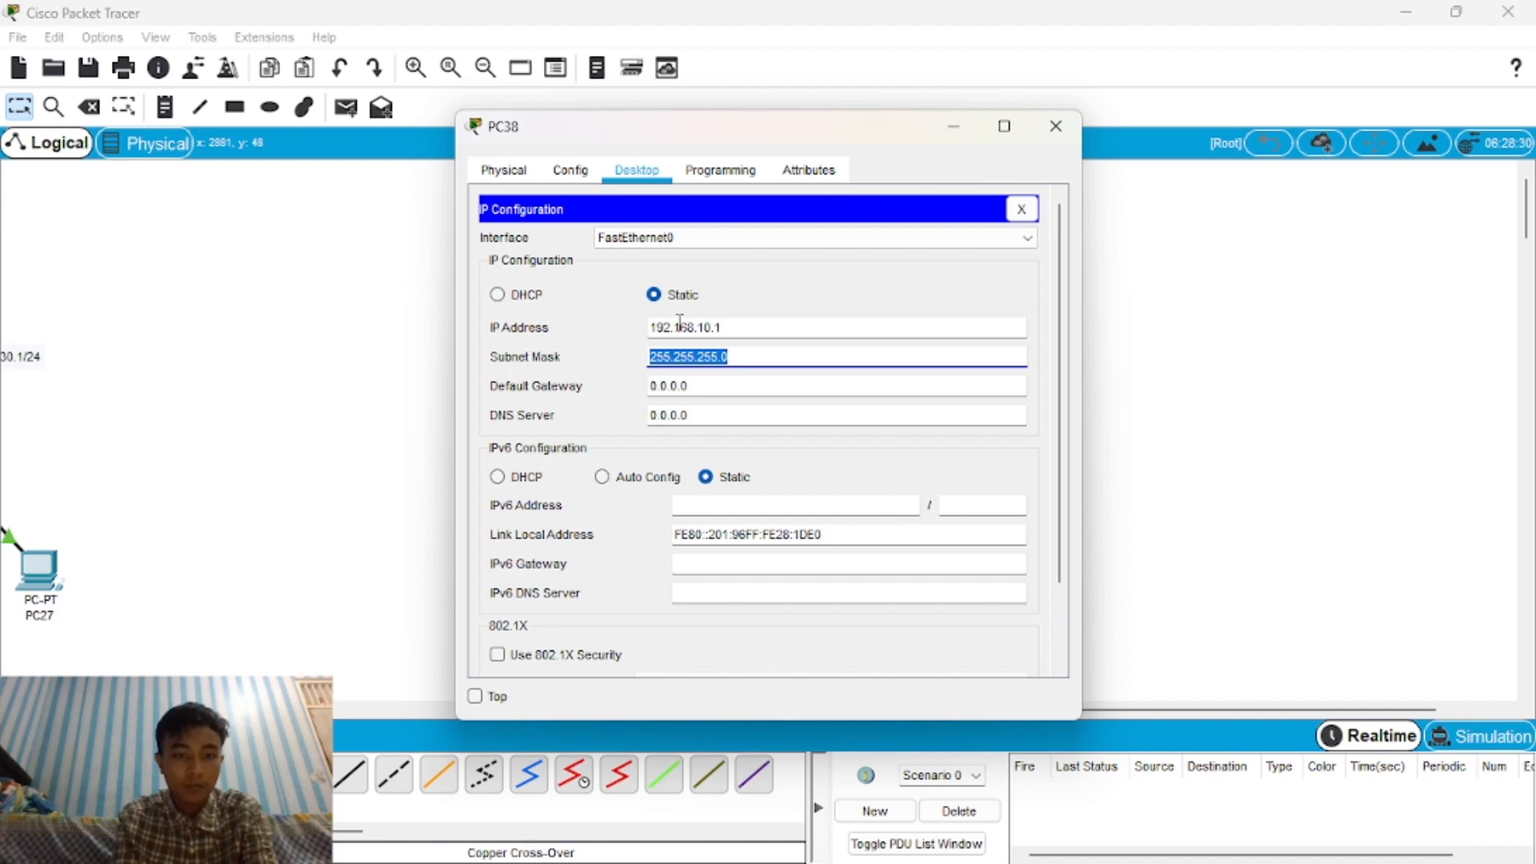
# Set PC38's default gateway to 192.168.10.254 and close its configuration window.
pyautogui.press('Tab')
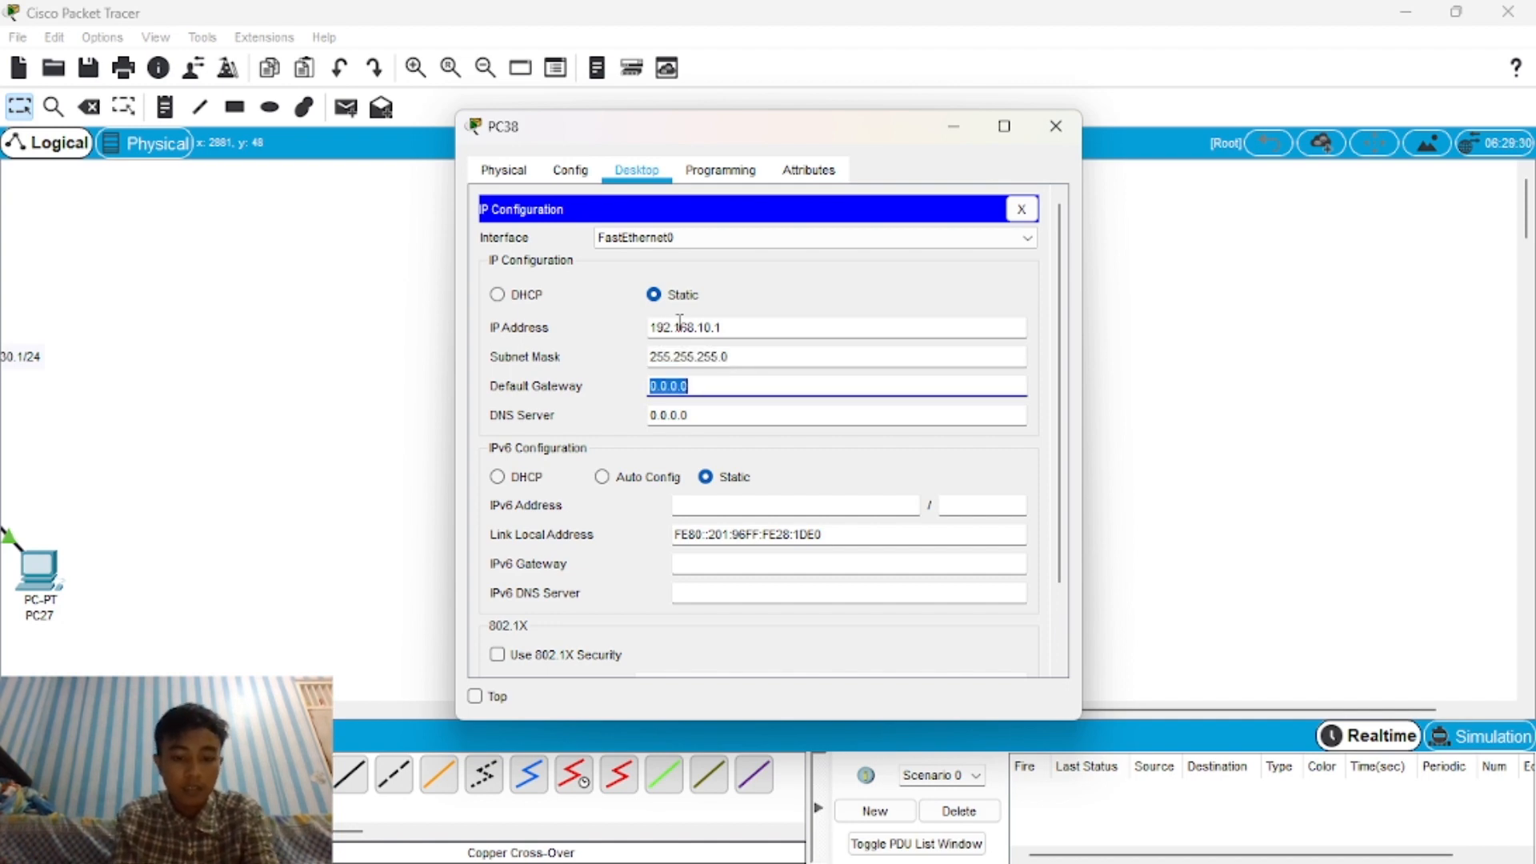
pyautogui.write('192.168.')
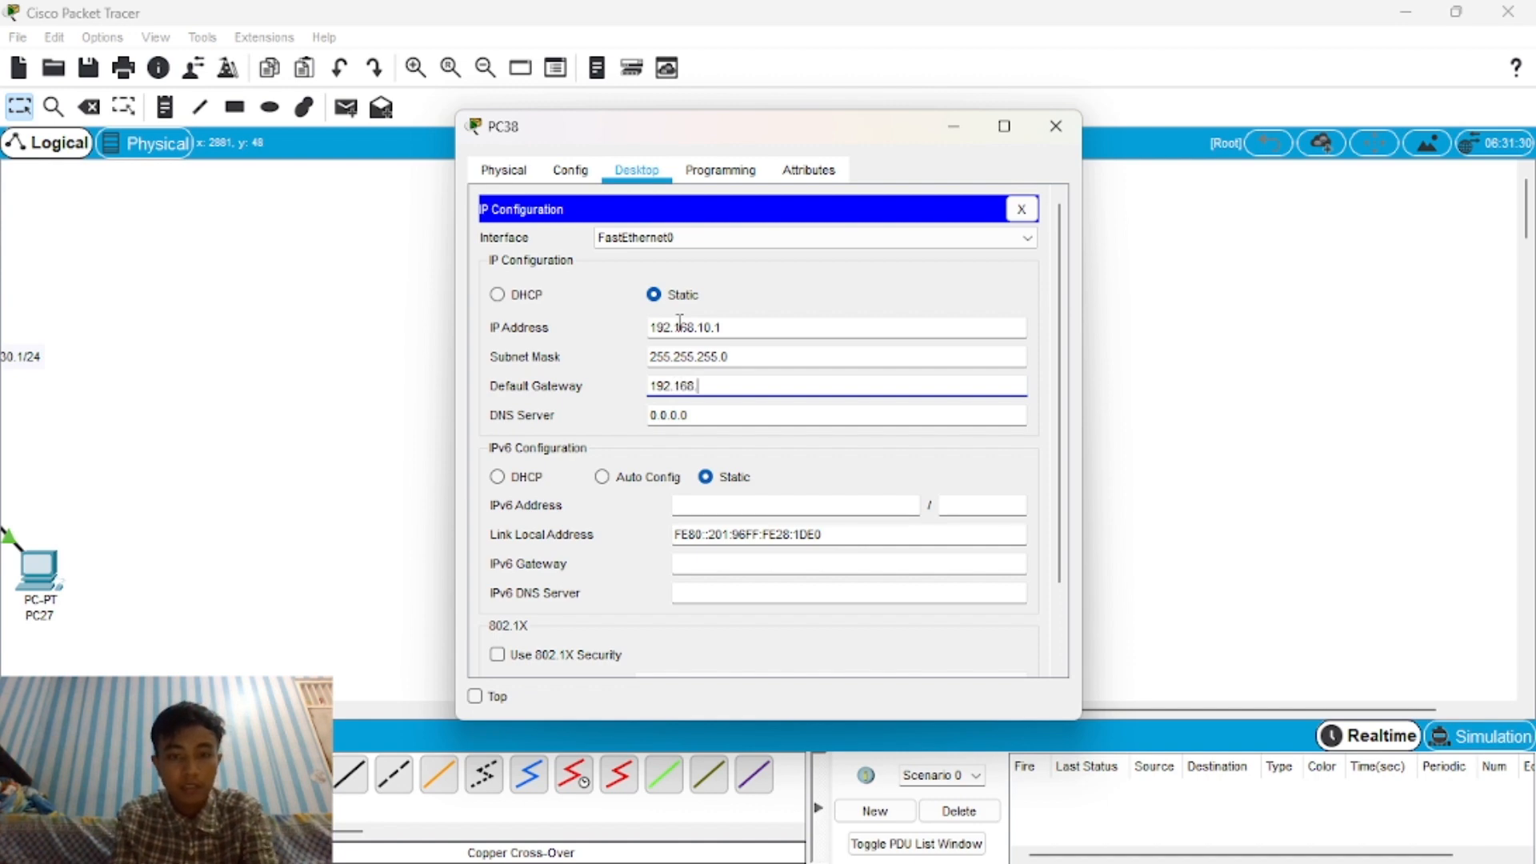
pyautogui.write('10.25')
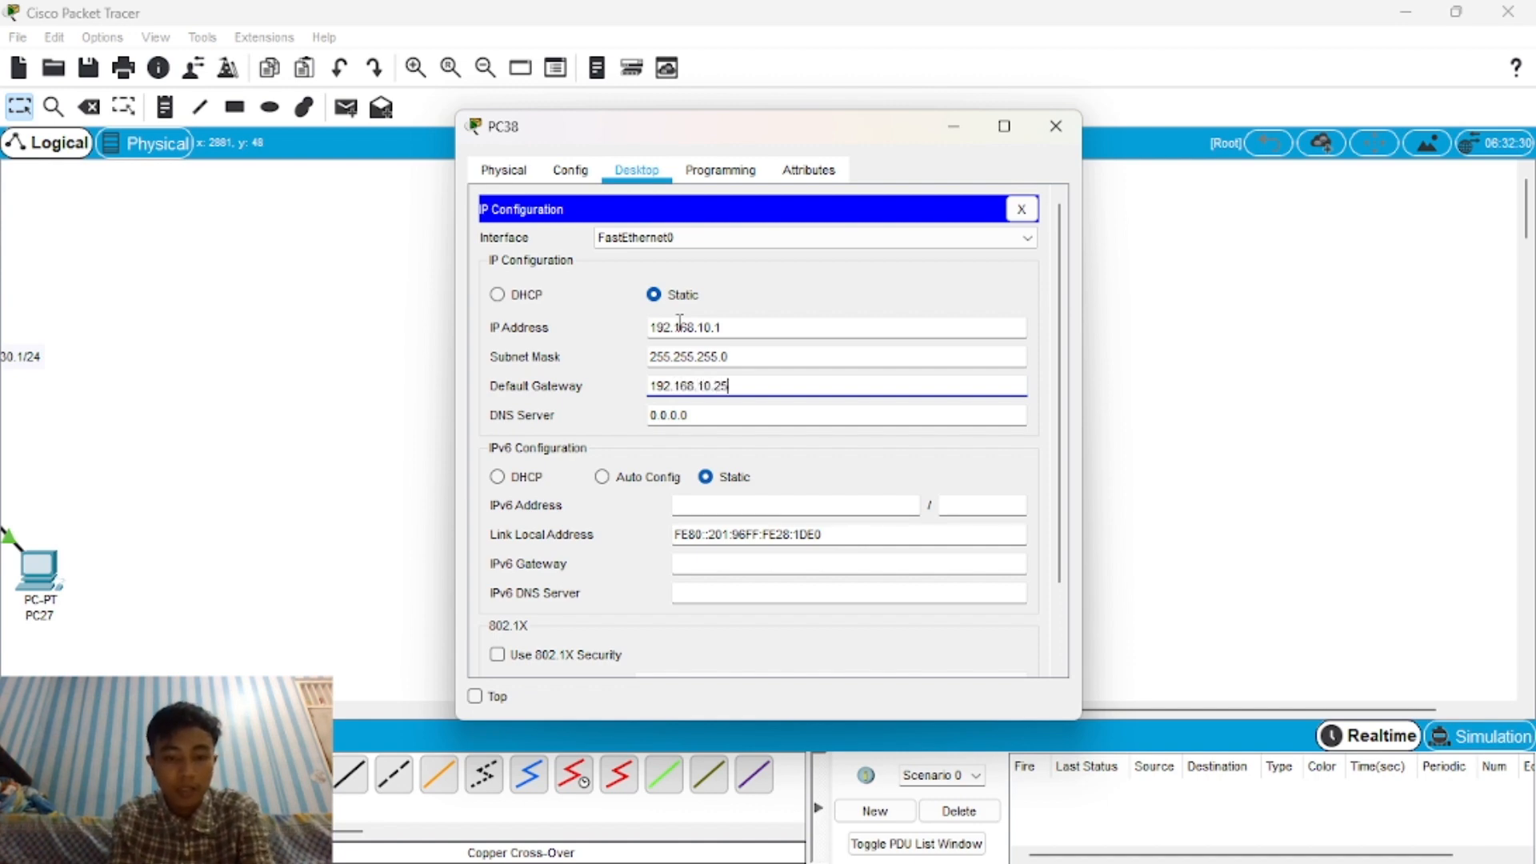
pyautogui.write('4')
pyautogui.click(1056, 125)
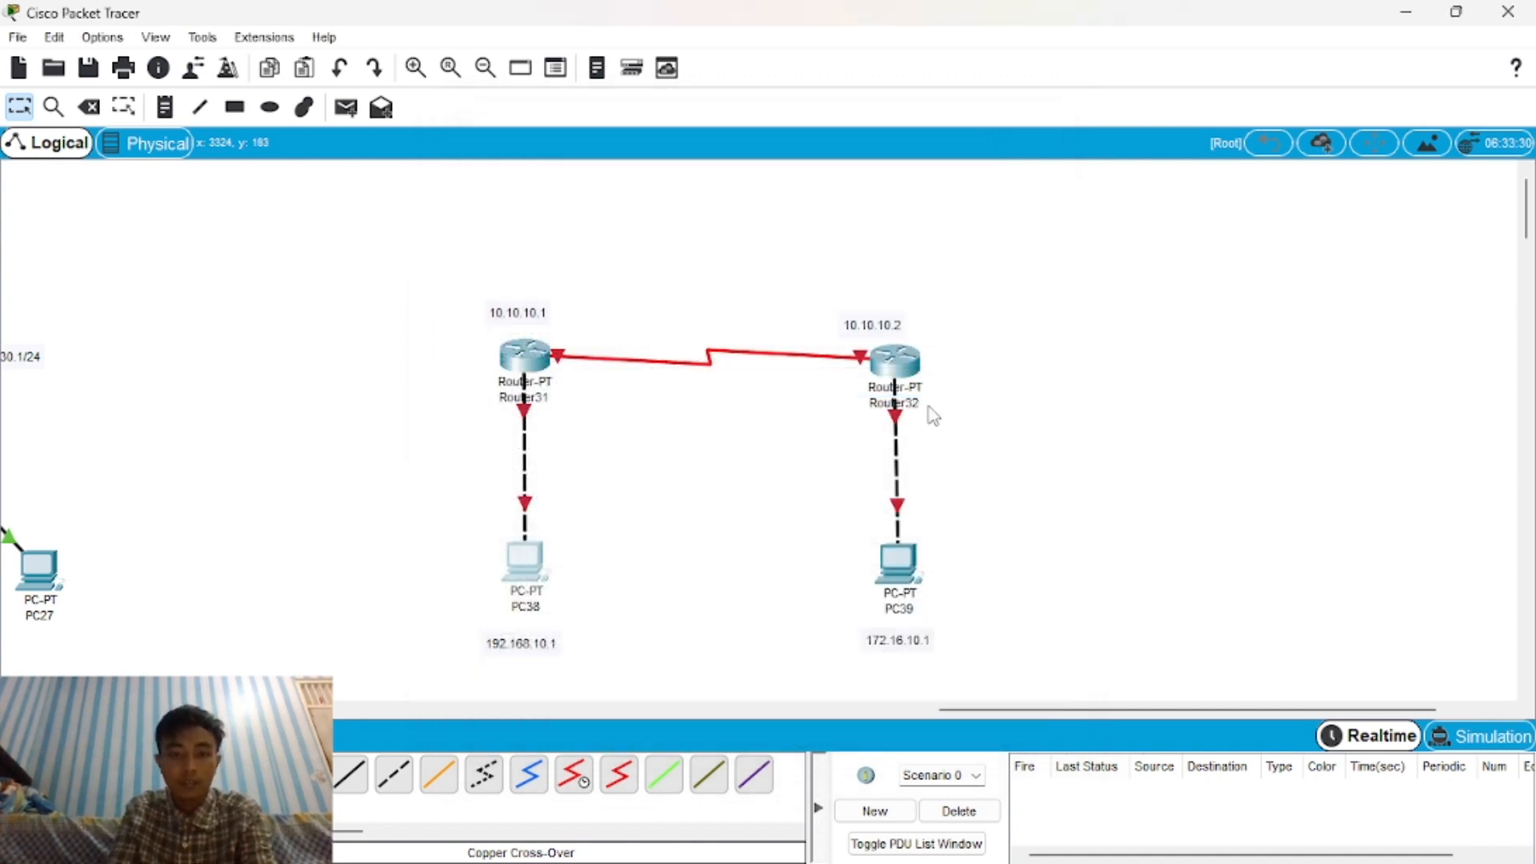
# Give PC39 the static IP address 172.16.10.1 with subnet mask 255.255.0.0.
pyautogui.click(897, 560)
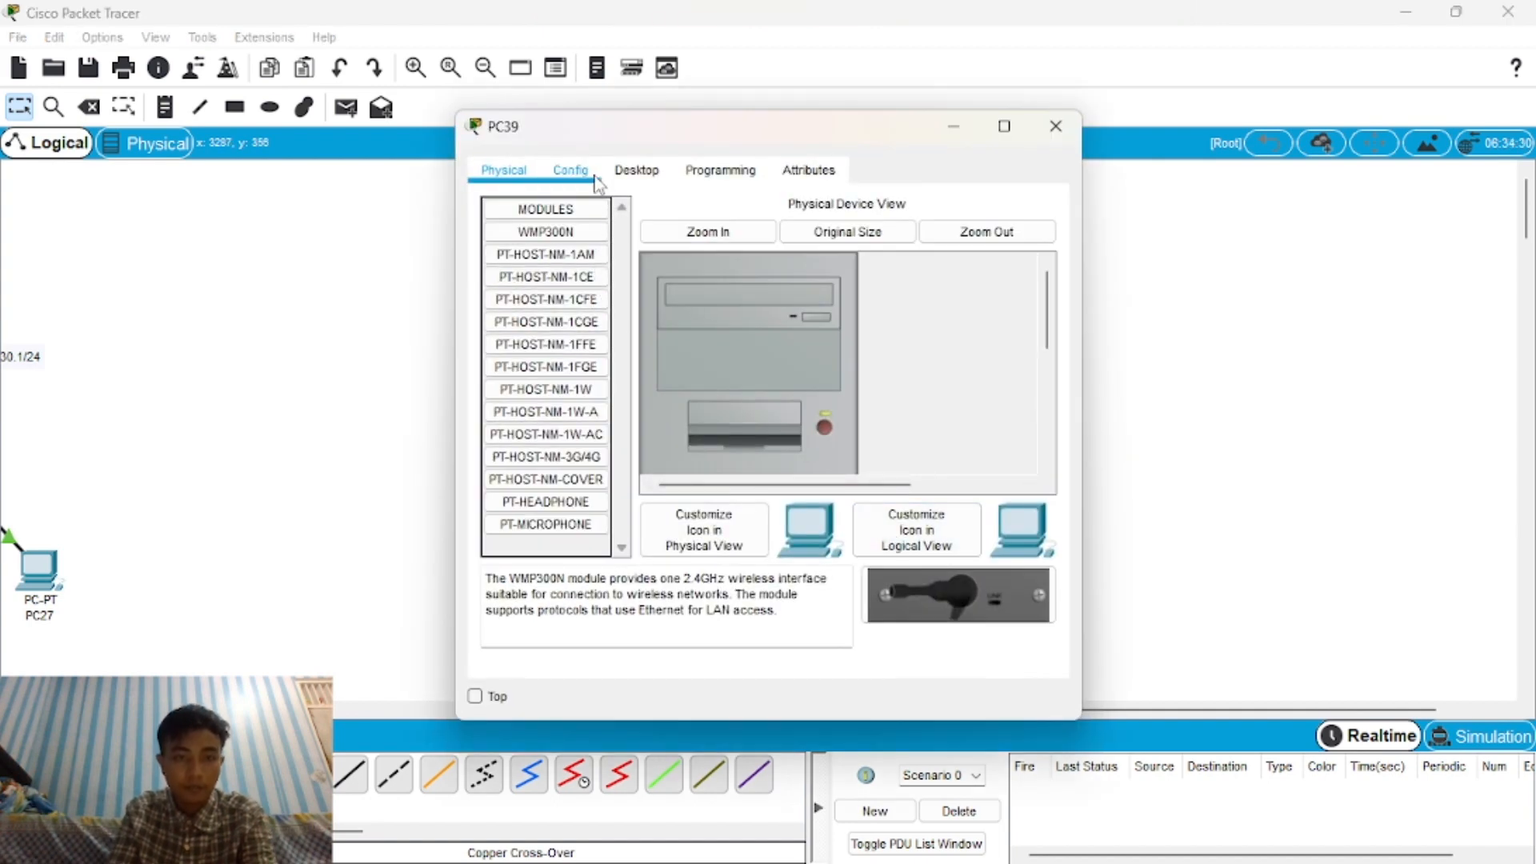
pyautogui.click(636, 173)
pyautogui.click(592, 254)
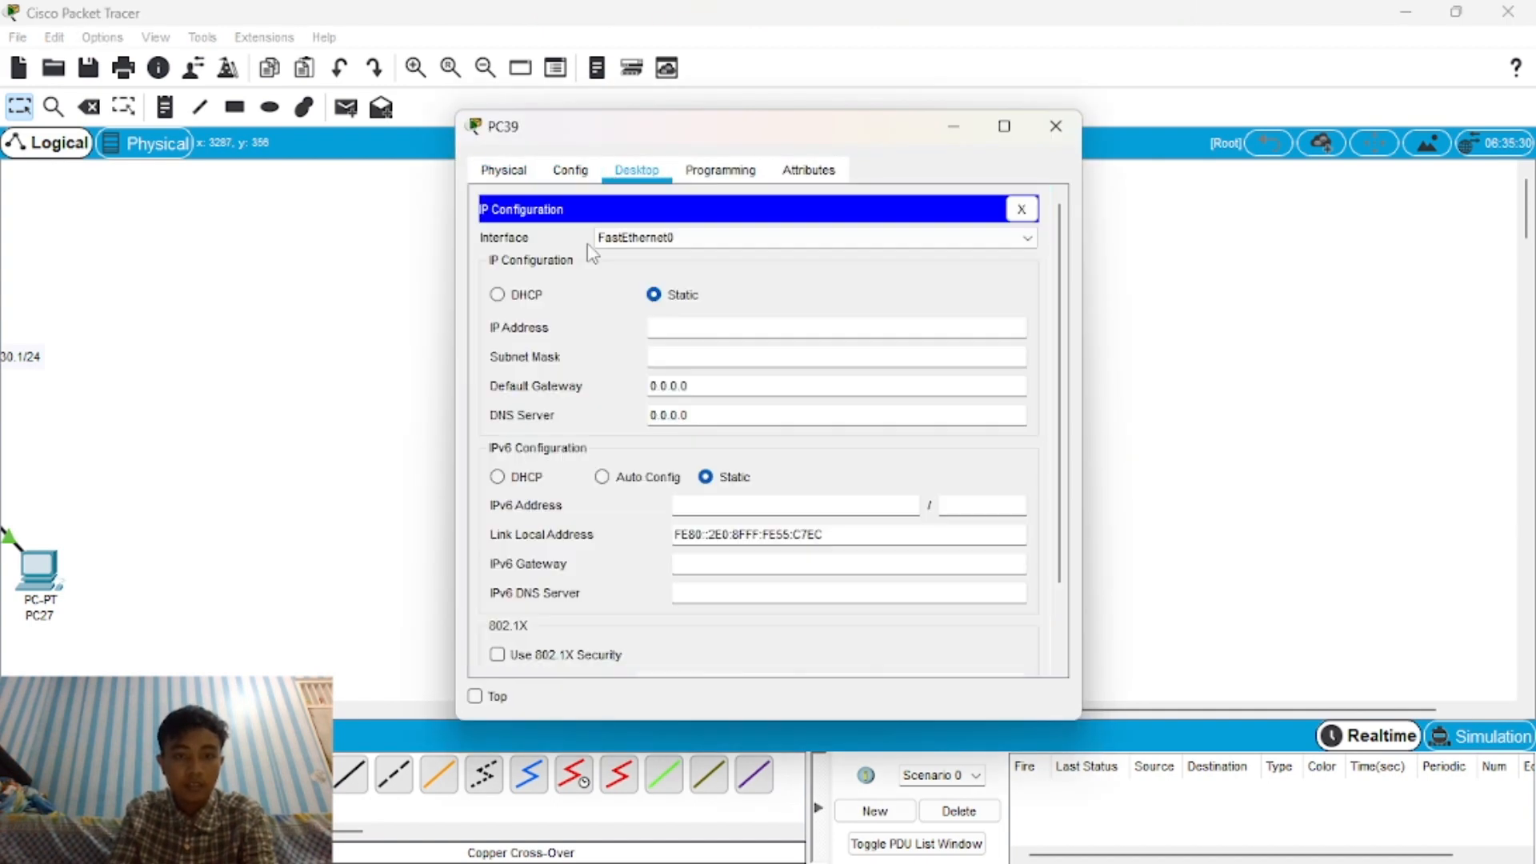
pyautogui.moveTo(771, 130); pyautogui.dragTo(435, 145)
pyautogui.click(401, 340)
pyautogui.write('172')
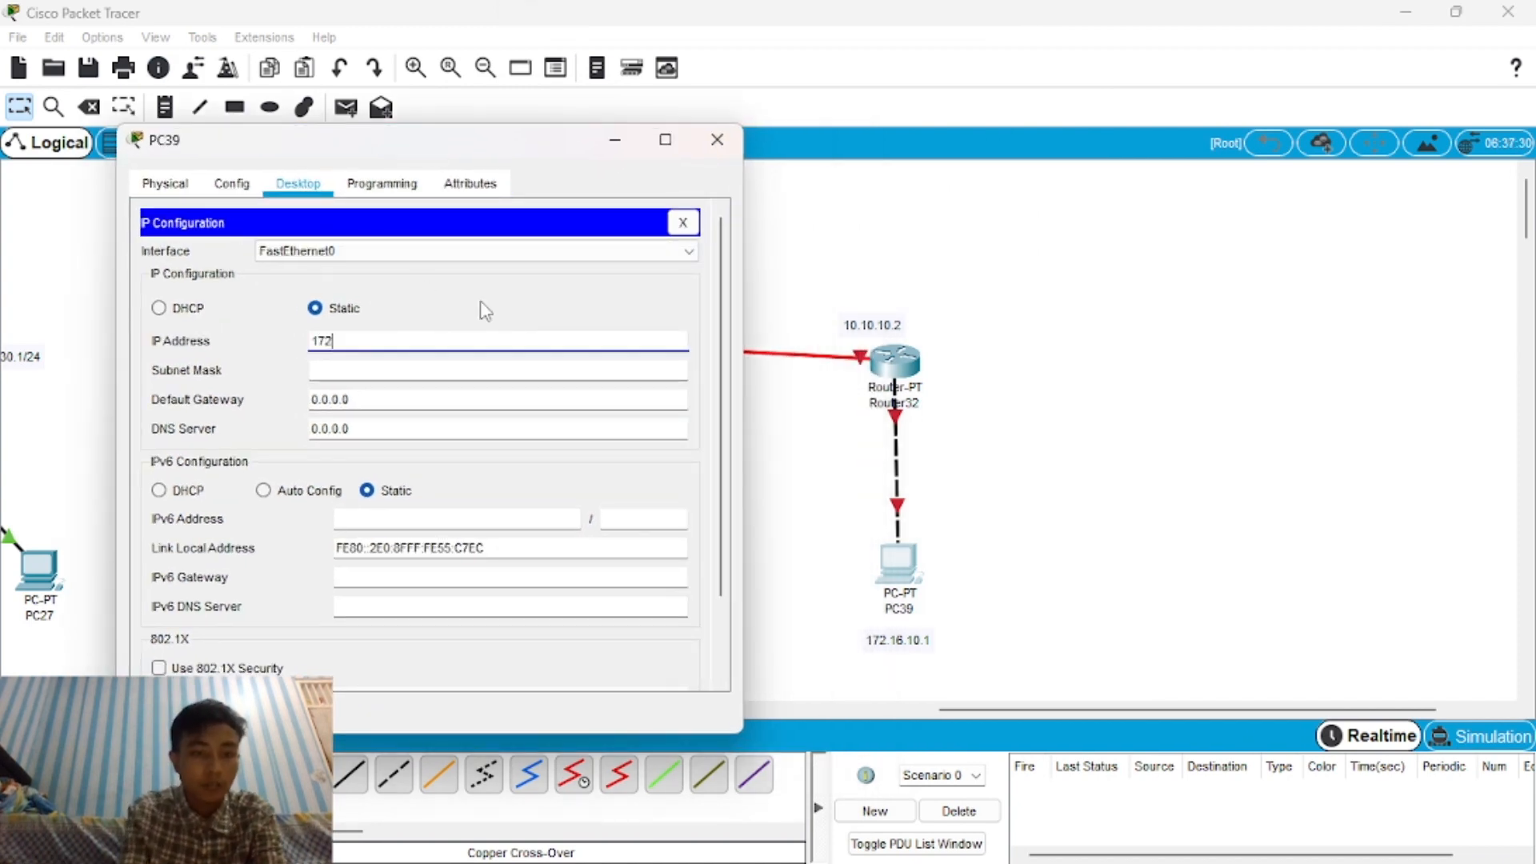
pyautogui.write('.168')
pyautogui.press('BackSpace')
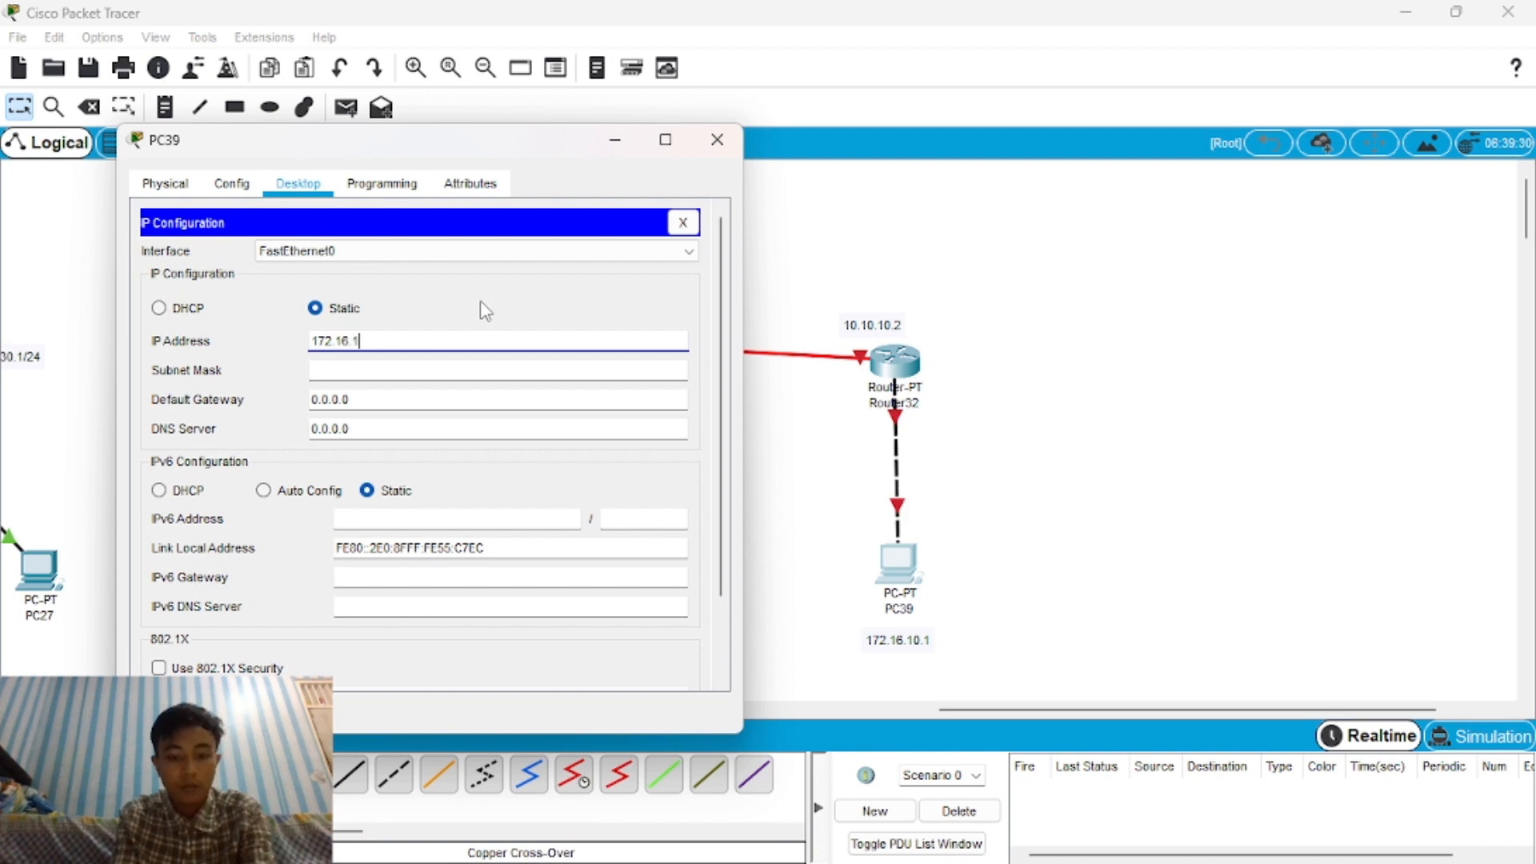
pyautogui.write('.10.1')
pyautogui.press('Tab')
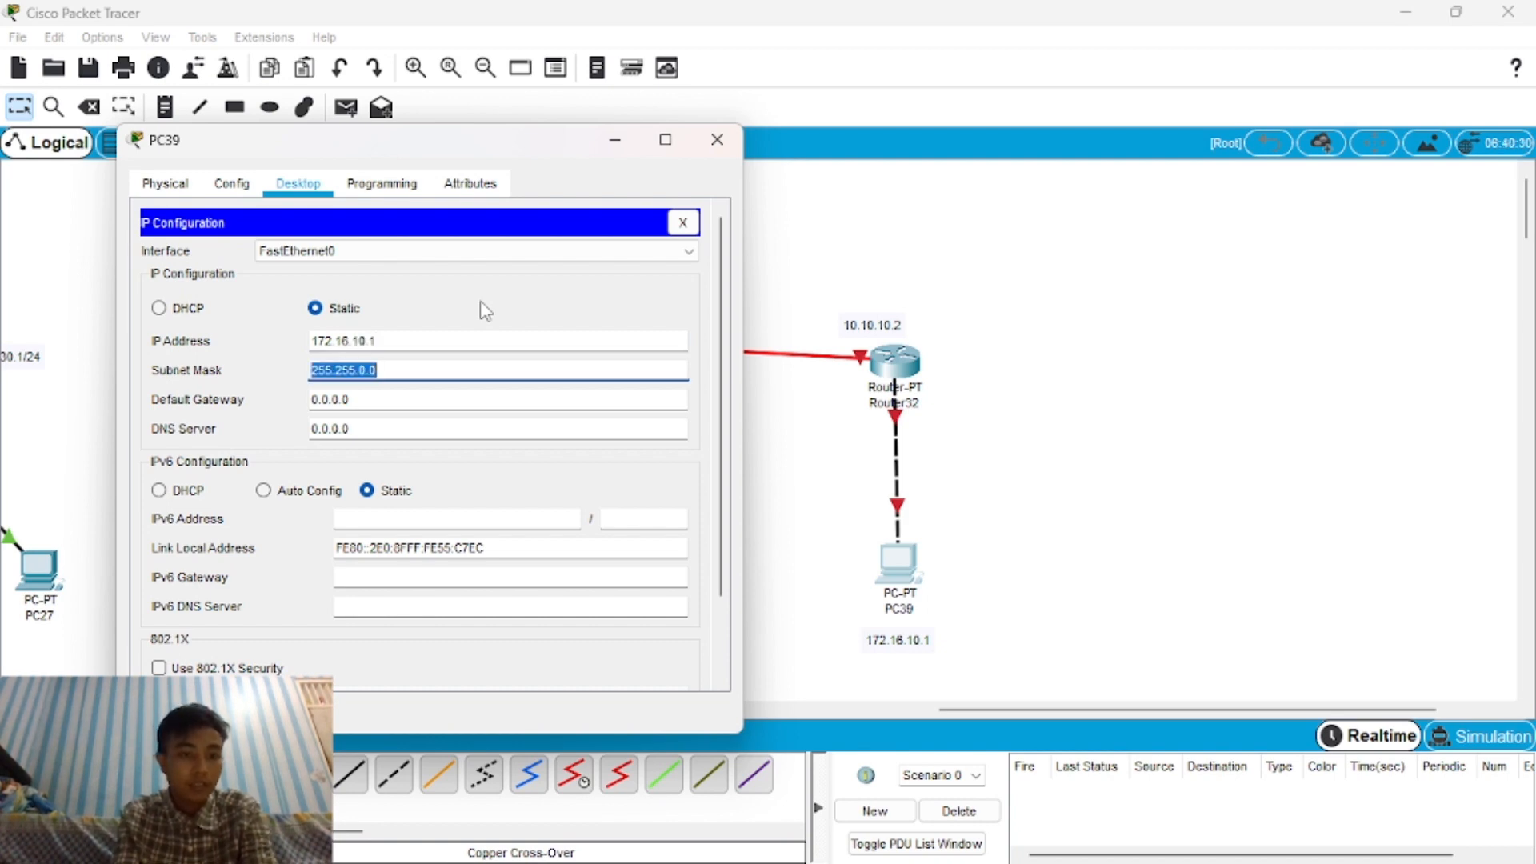
# Set PC39's default gateway to 172.16.10.254 and close its configuration window.
pyautogui.press('Tab')
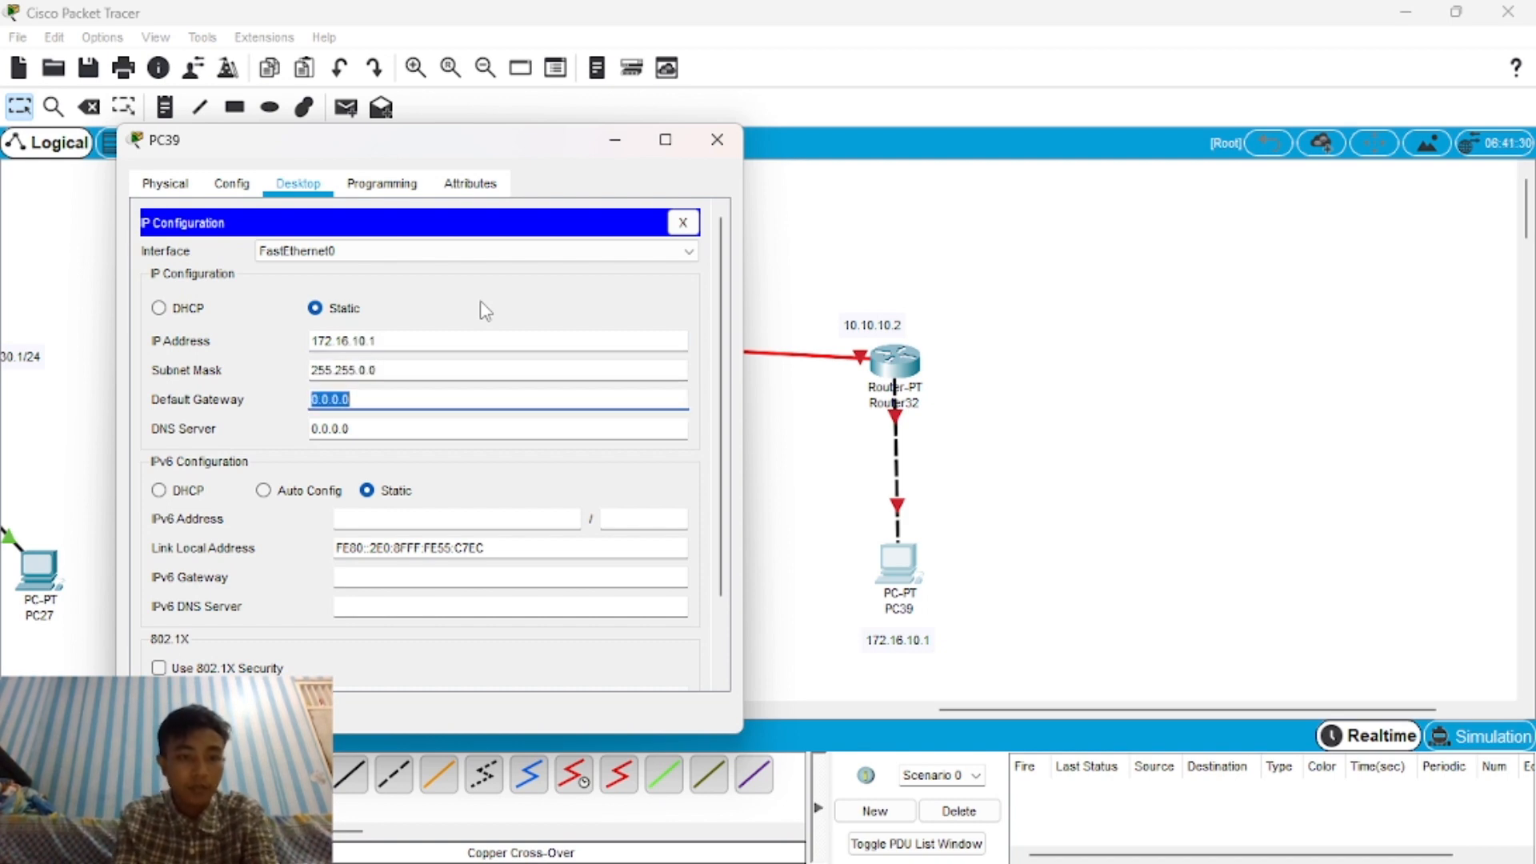
pyautogui.write('172.16.10')
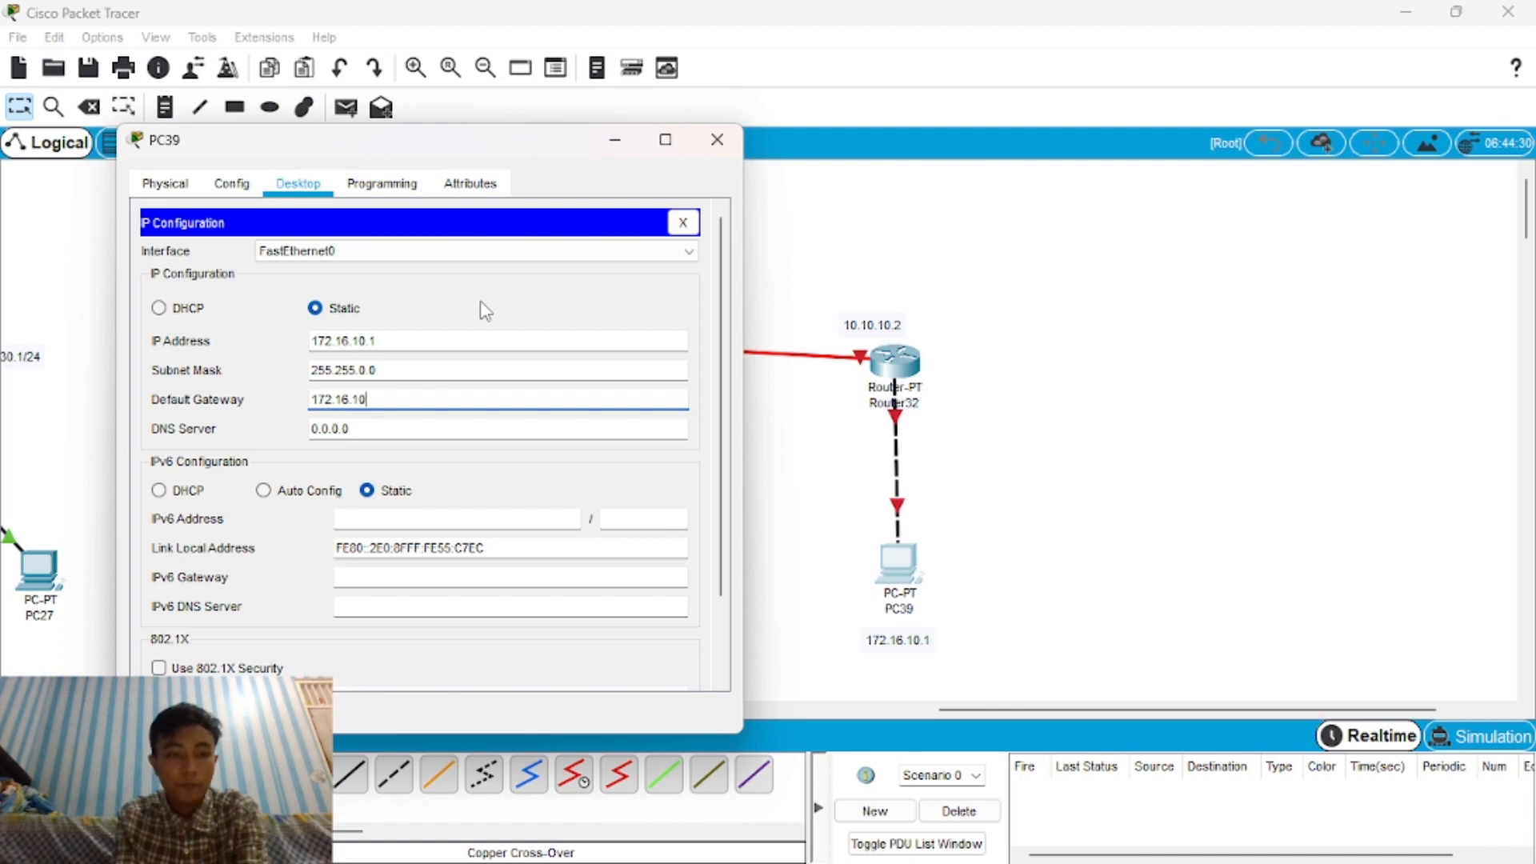
pyautogui.write('.25')
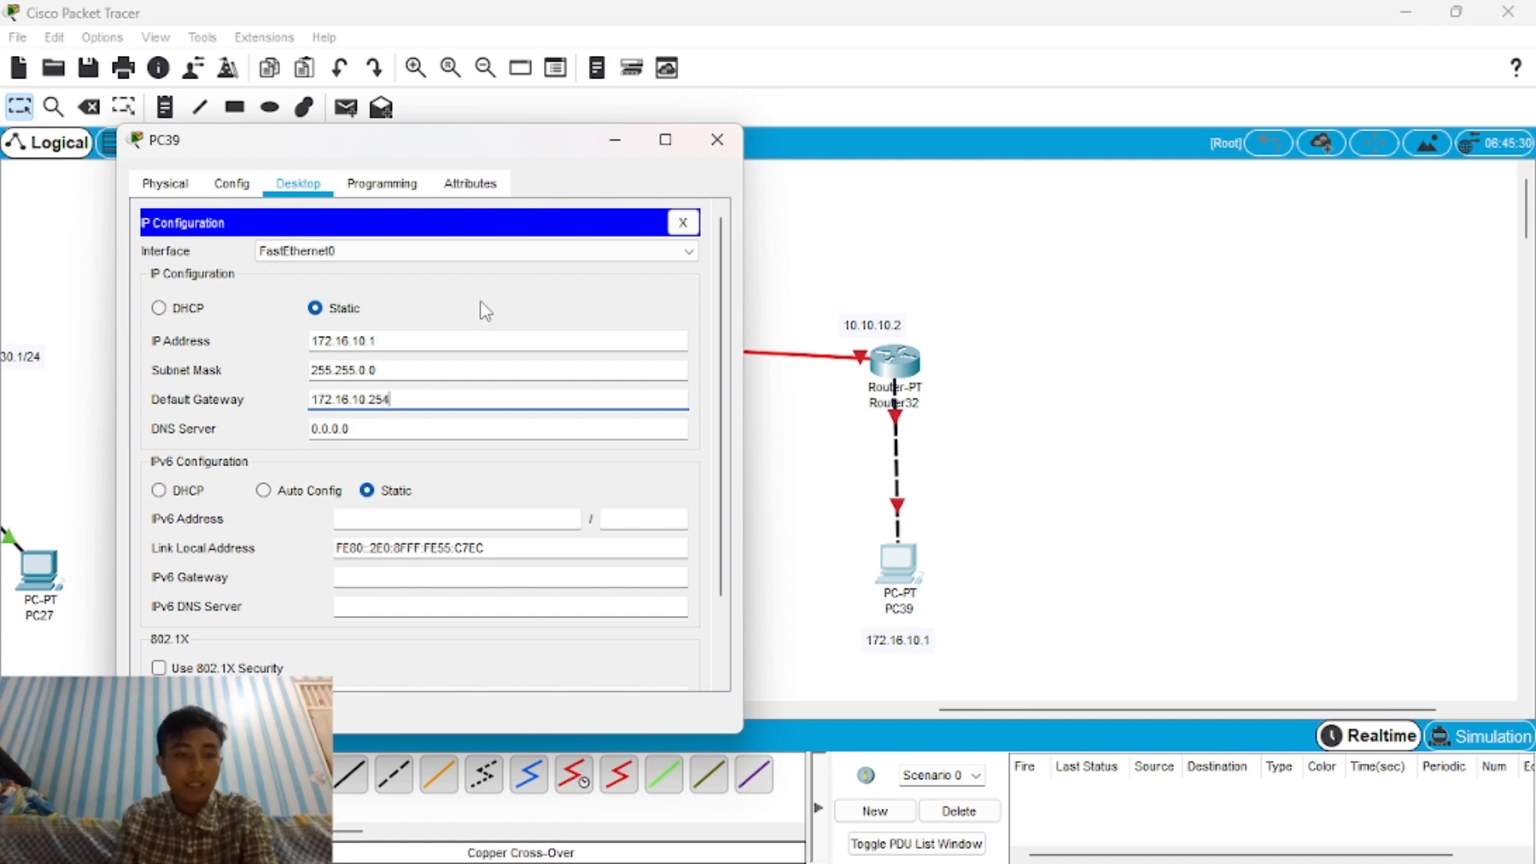
pyautogui.write('4')
pyautogui.click(708, 140)
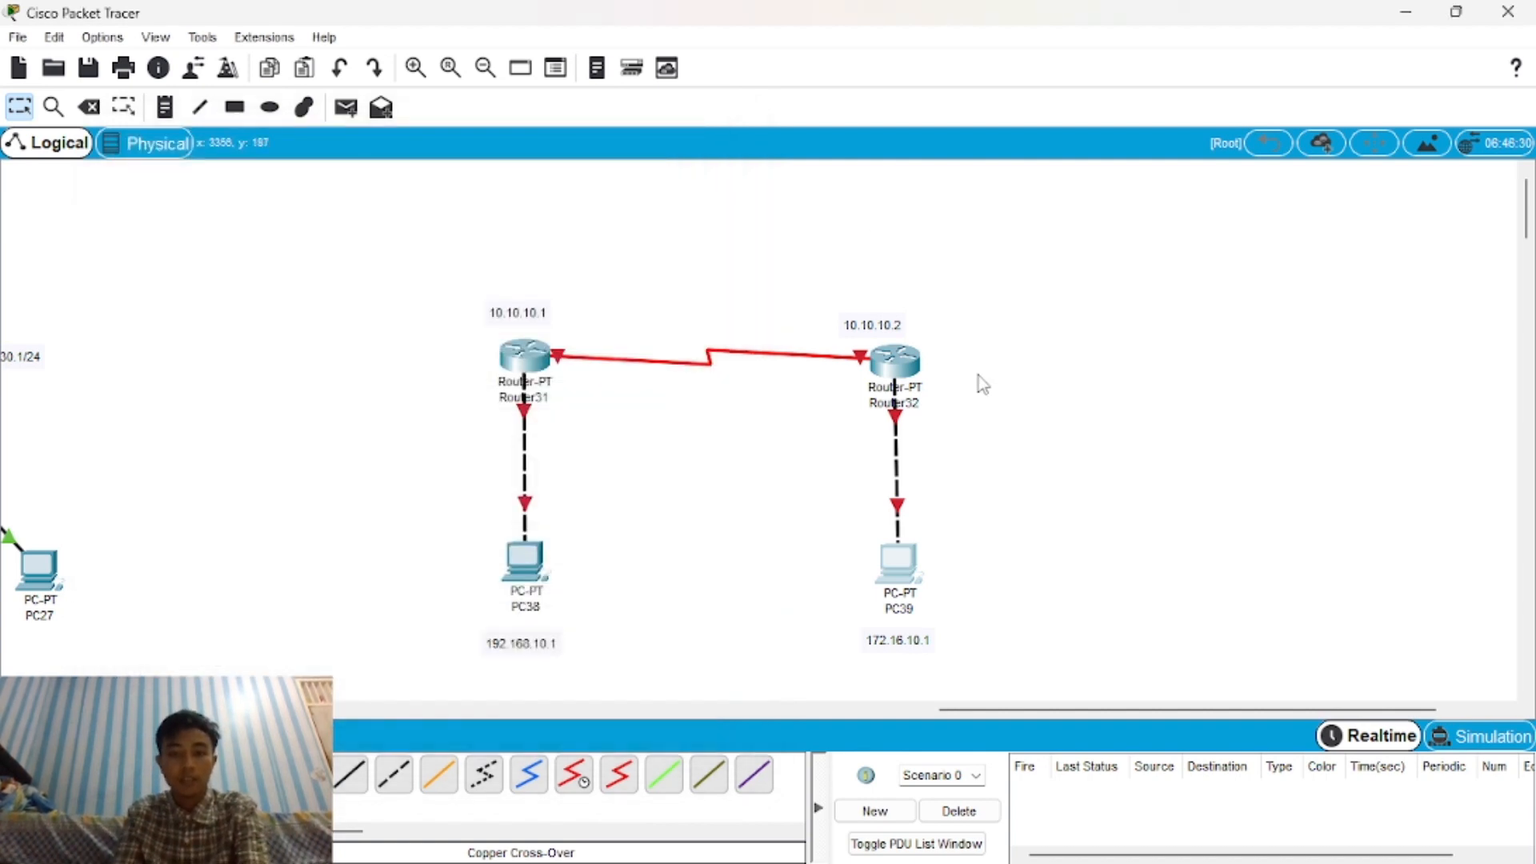
# Give Router31's FastEthernet0/0 the IP address 192.168.10.254 with subnet mask 255.255.255.0 and enable the port.
pyautogui.click(543, 365)
pyautogui.click(592, 179)
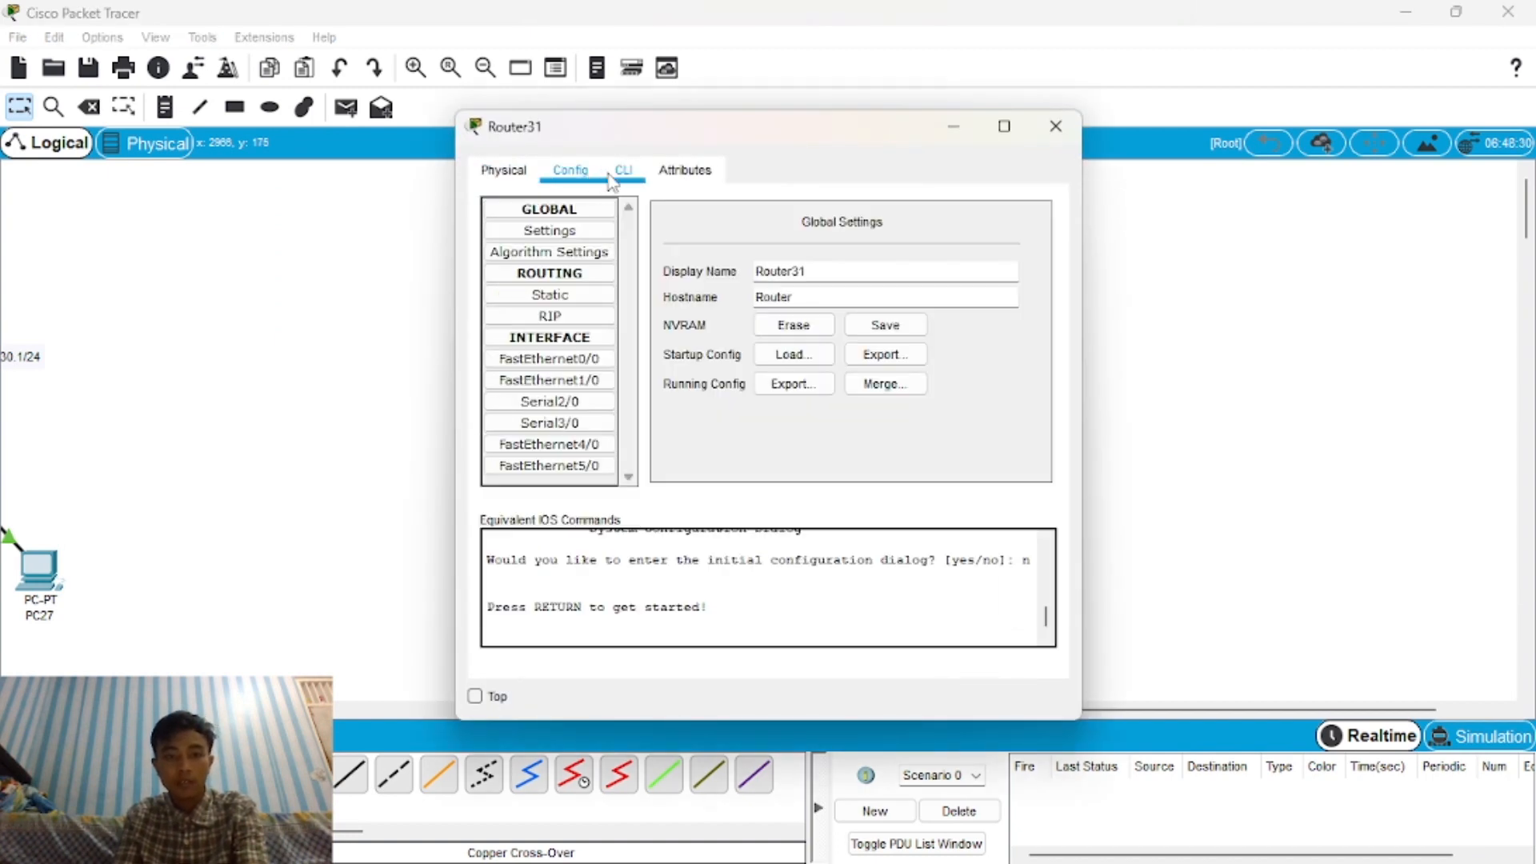
pyautogui.click(574, 362)
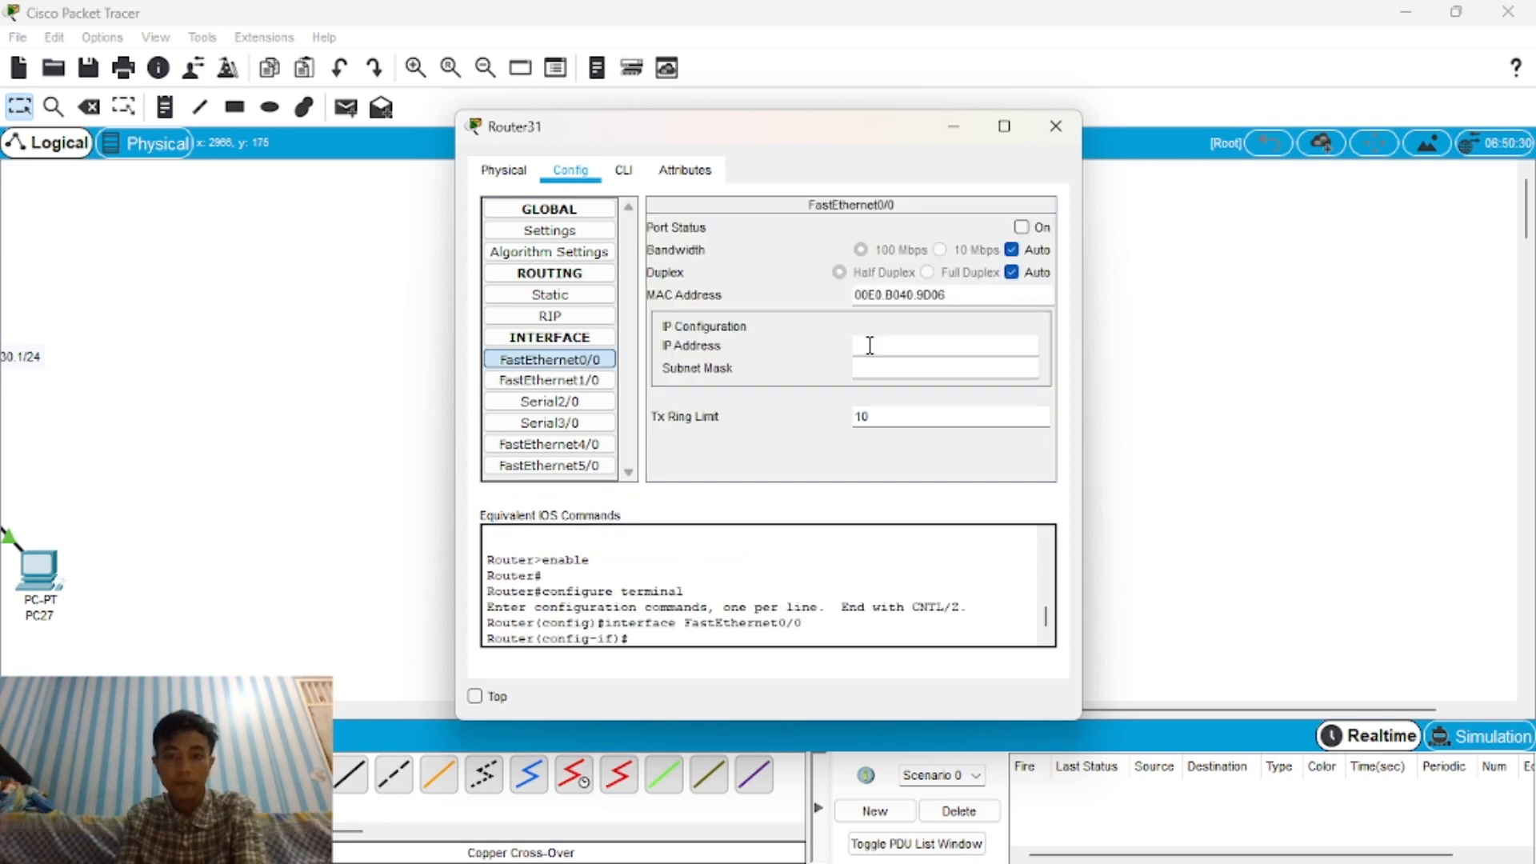
pyautogui.moveTo(800, 133); pyautogui.dragTo(1076, 137)
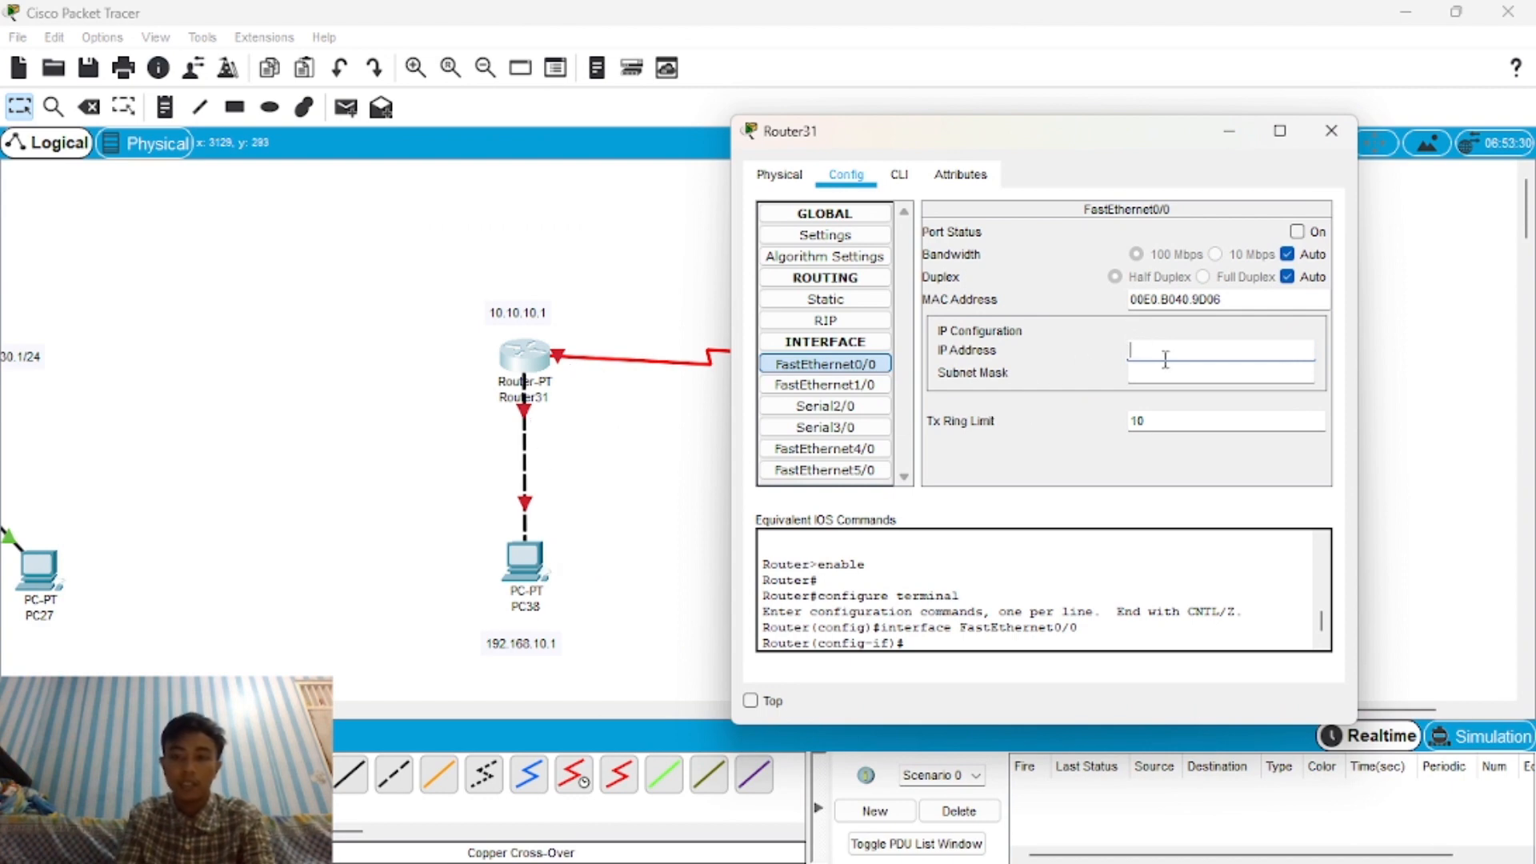
pyautogui.write('192.1')
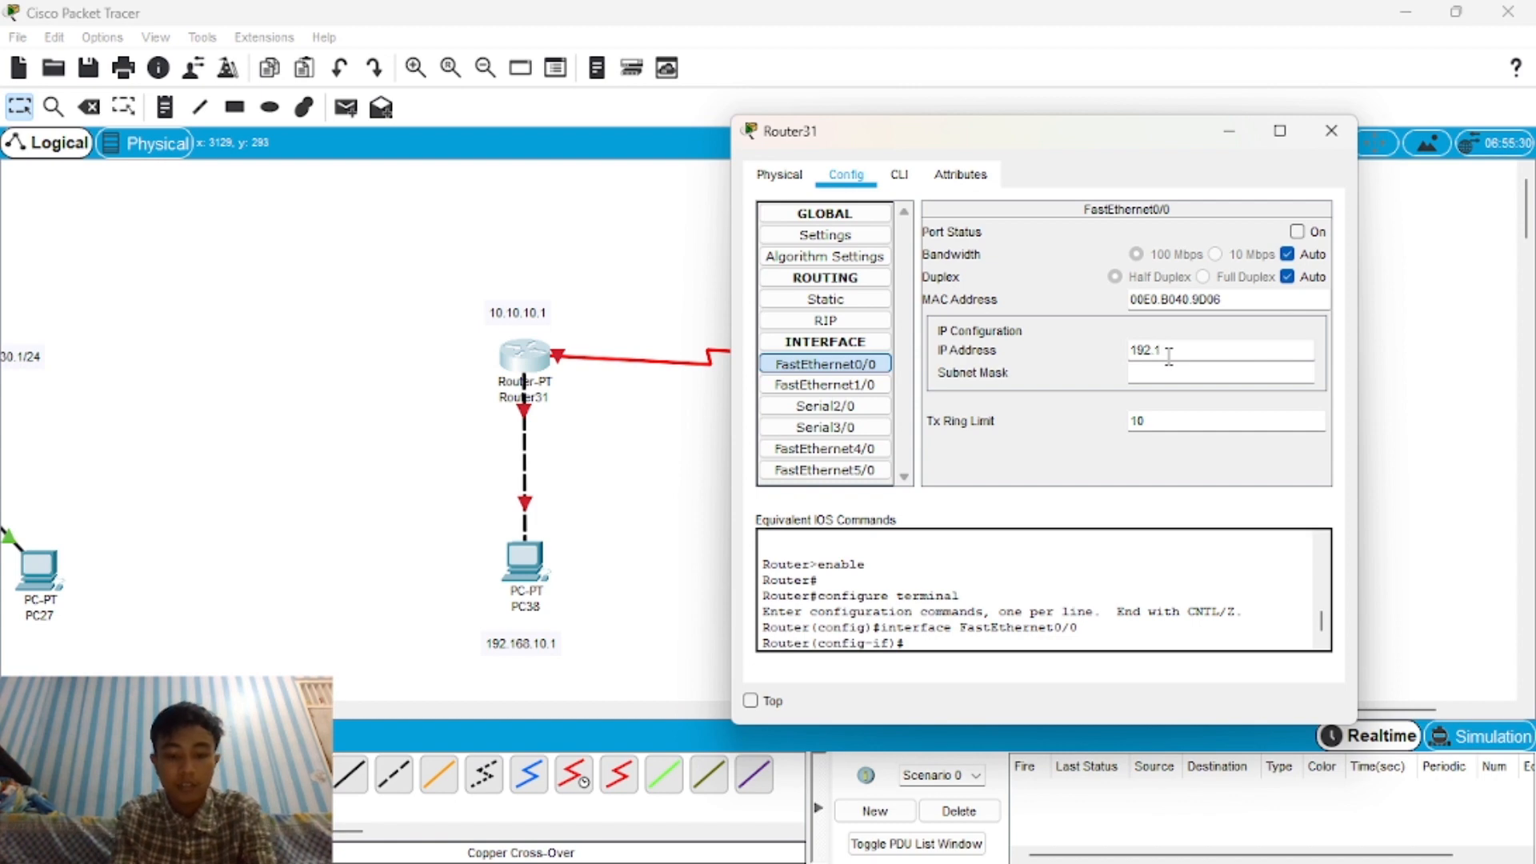
pyautogui.write('68.')
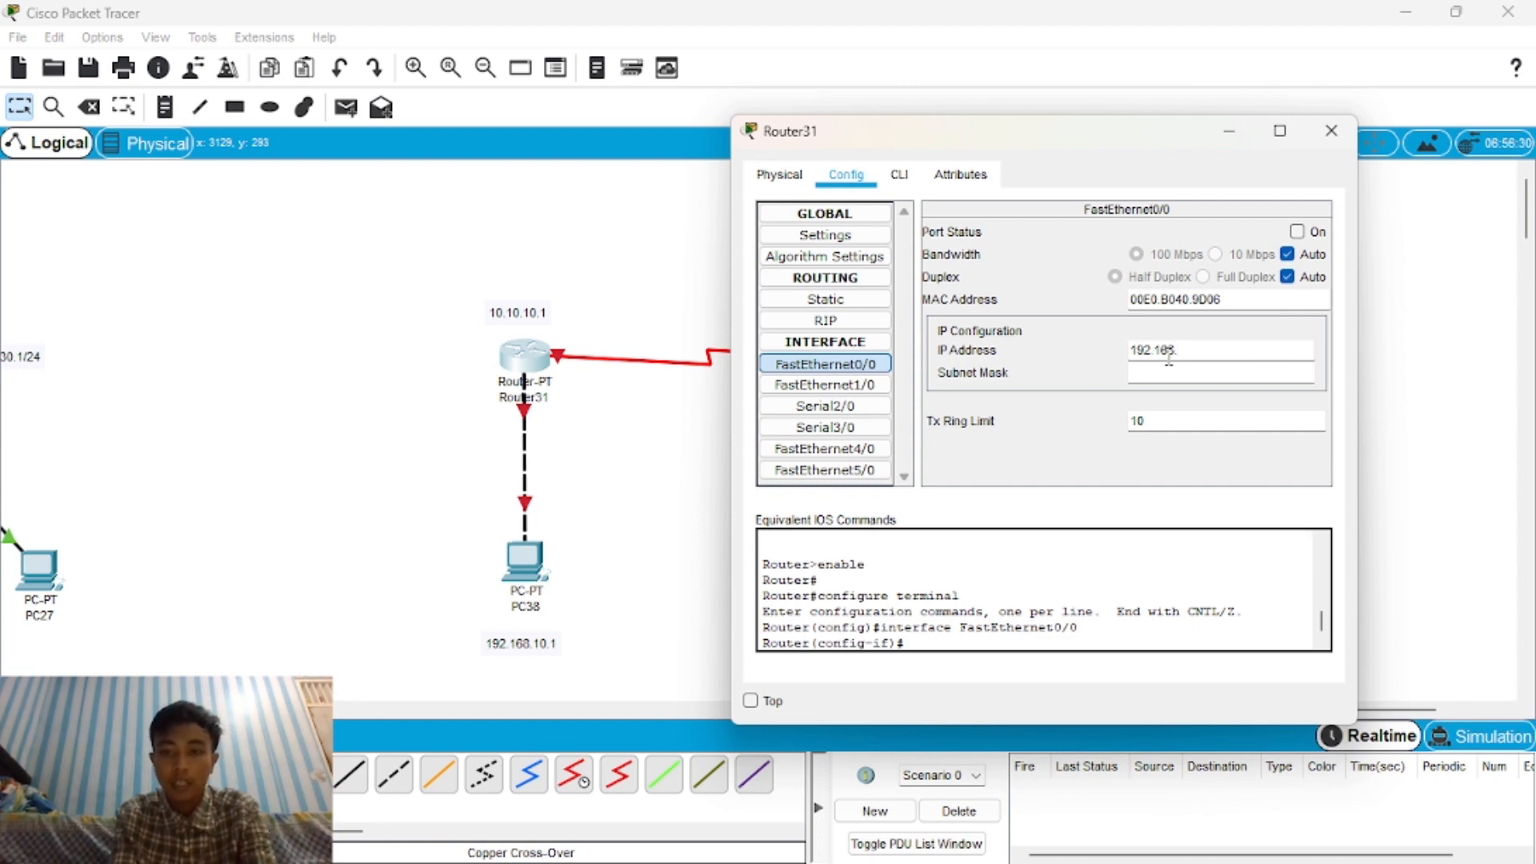
pyautogui.write('10.25')
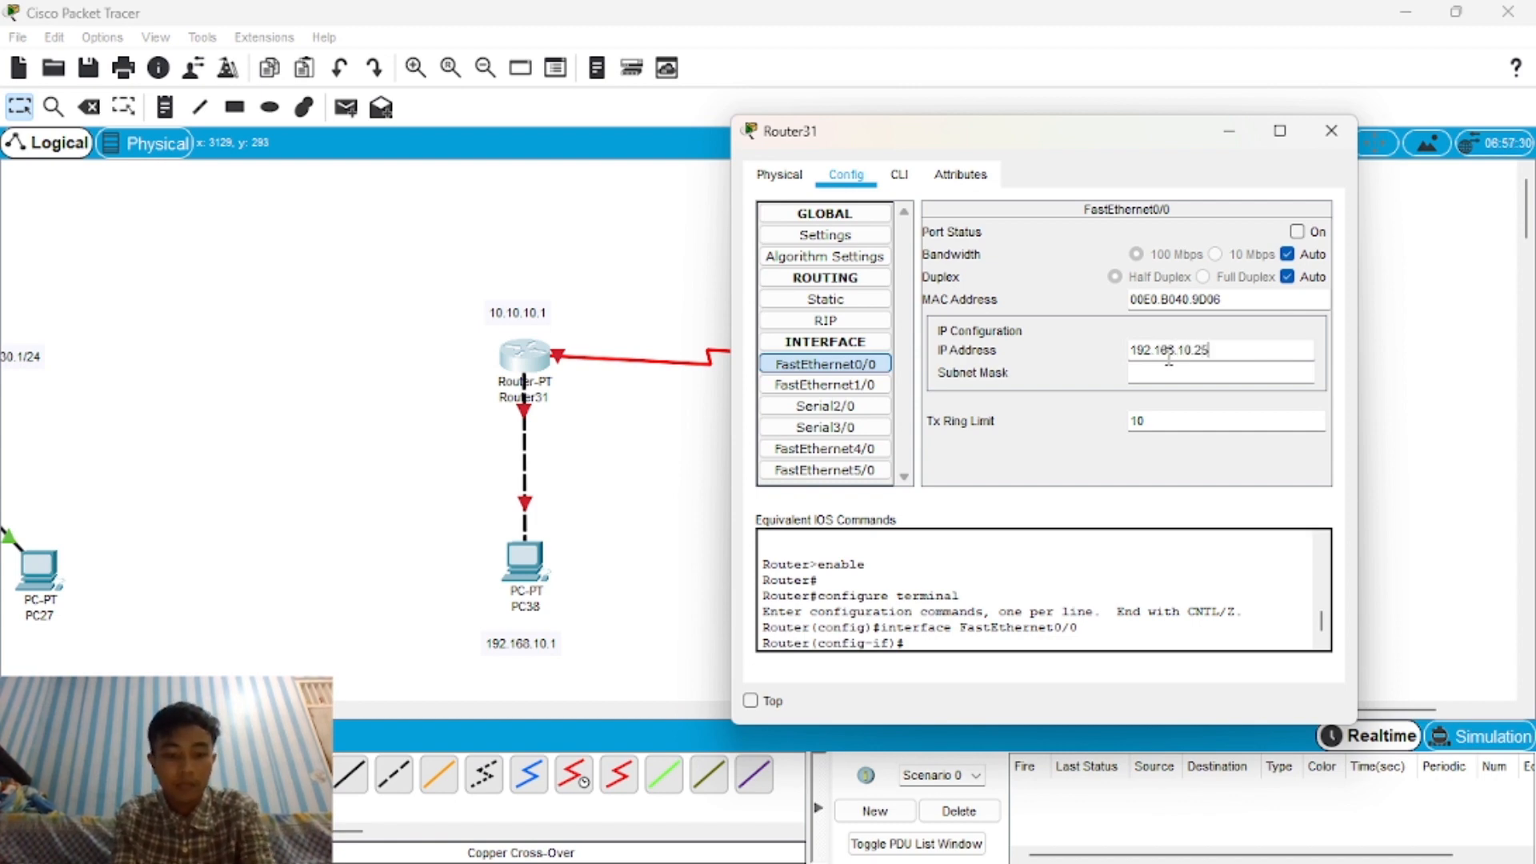
pyautogui.write('4')
pyautogui.press('Tab')
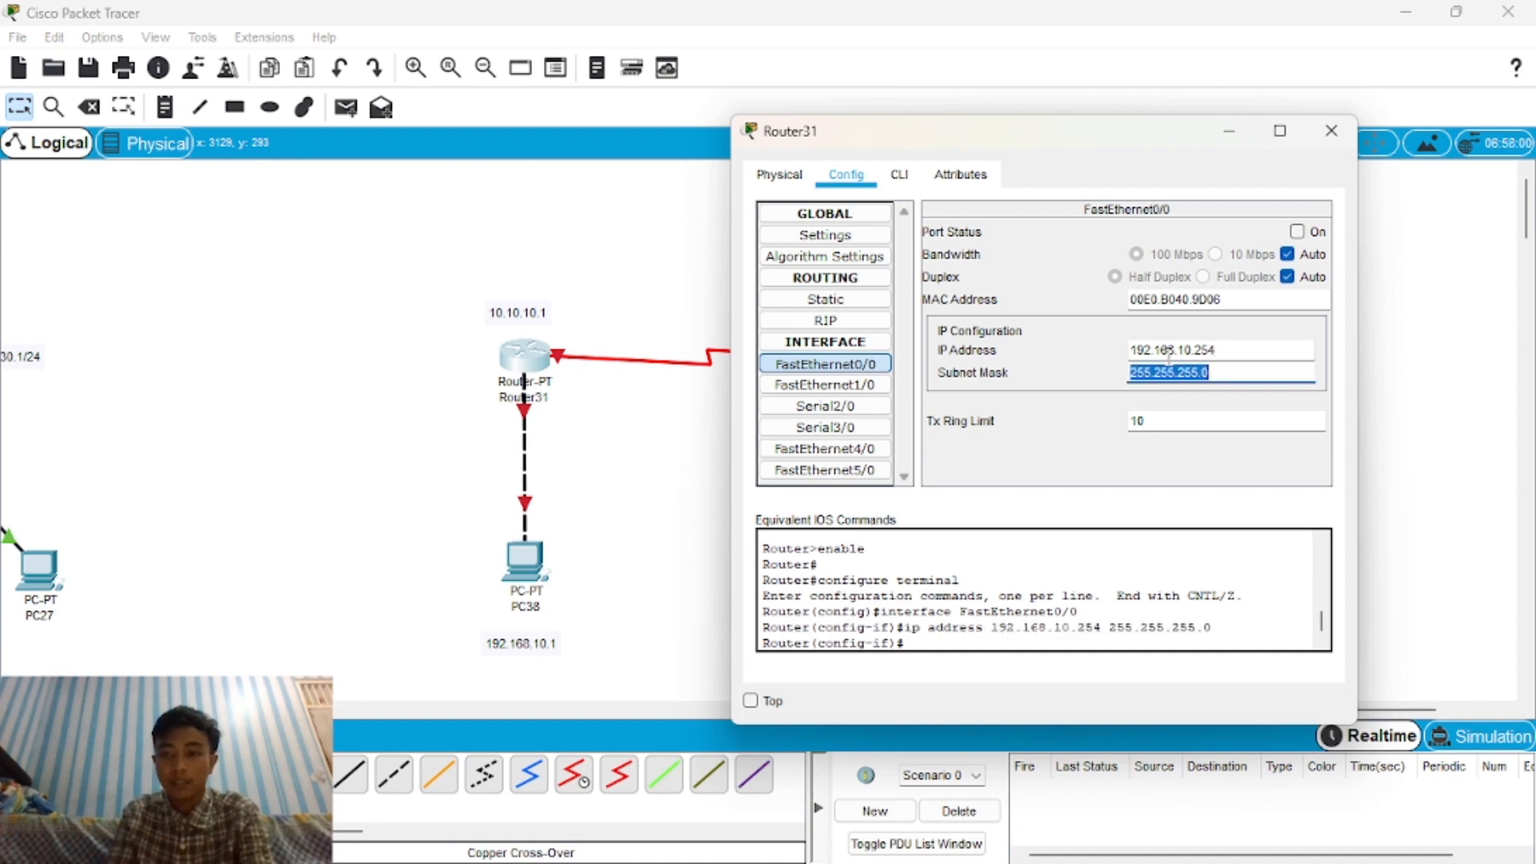
pyautogui.click(1296, 232)
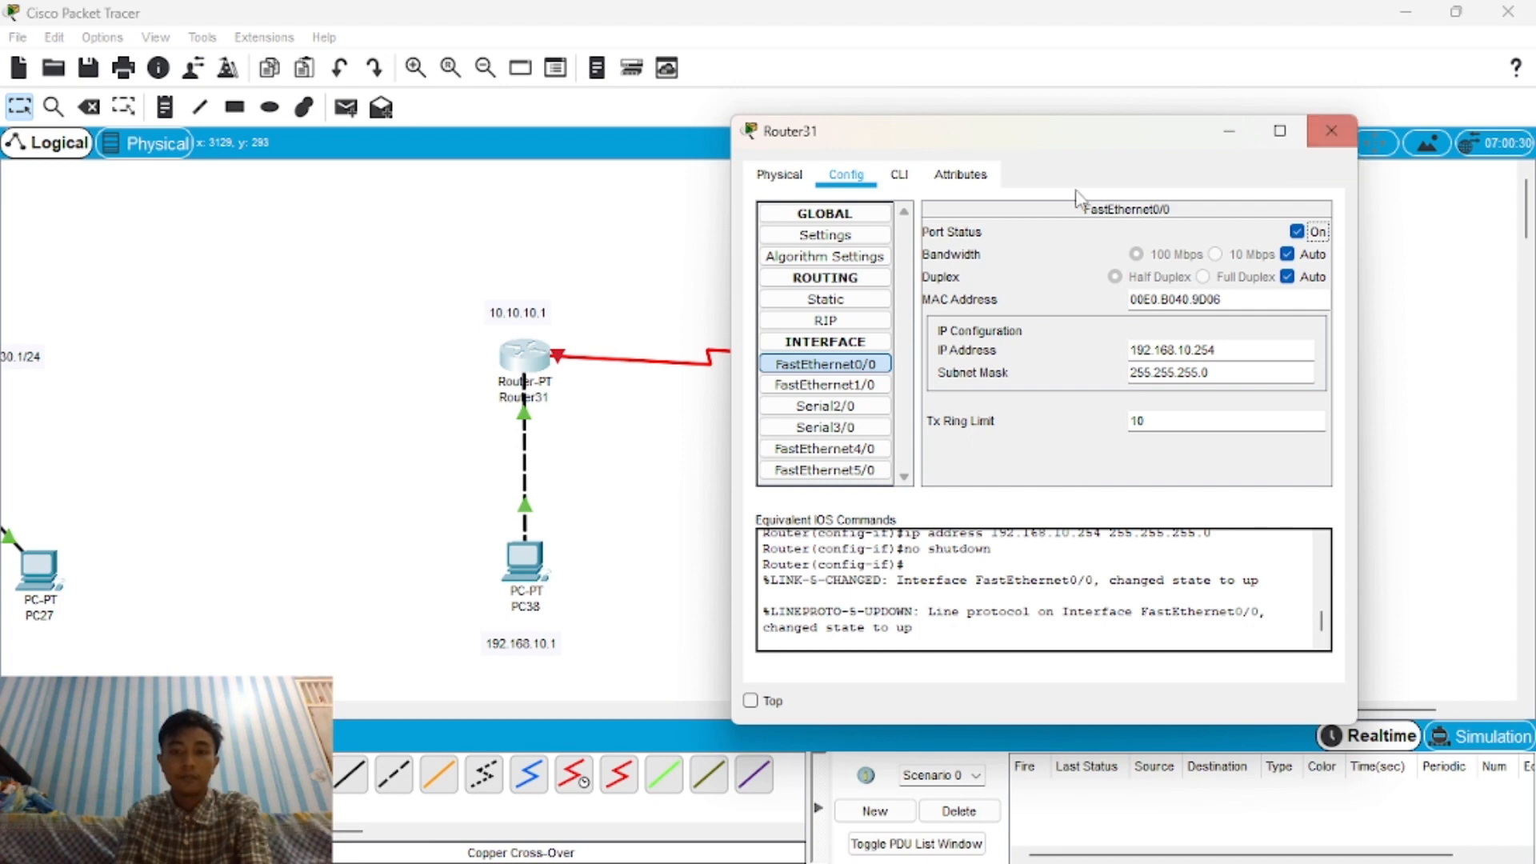
# Give Router31's Serial2/0 the IP address 10.10.10.1 with mask 255.0.0.0, enable the port and close the router's window.
pyautogui.click(857, 411)
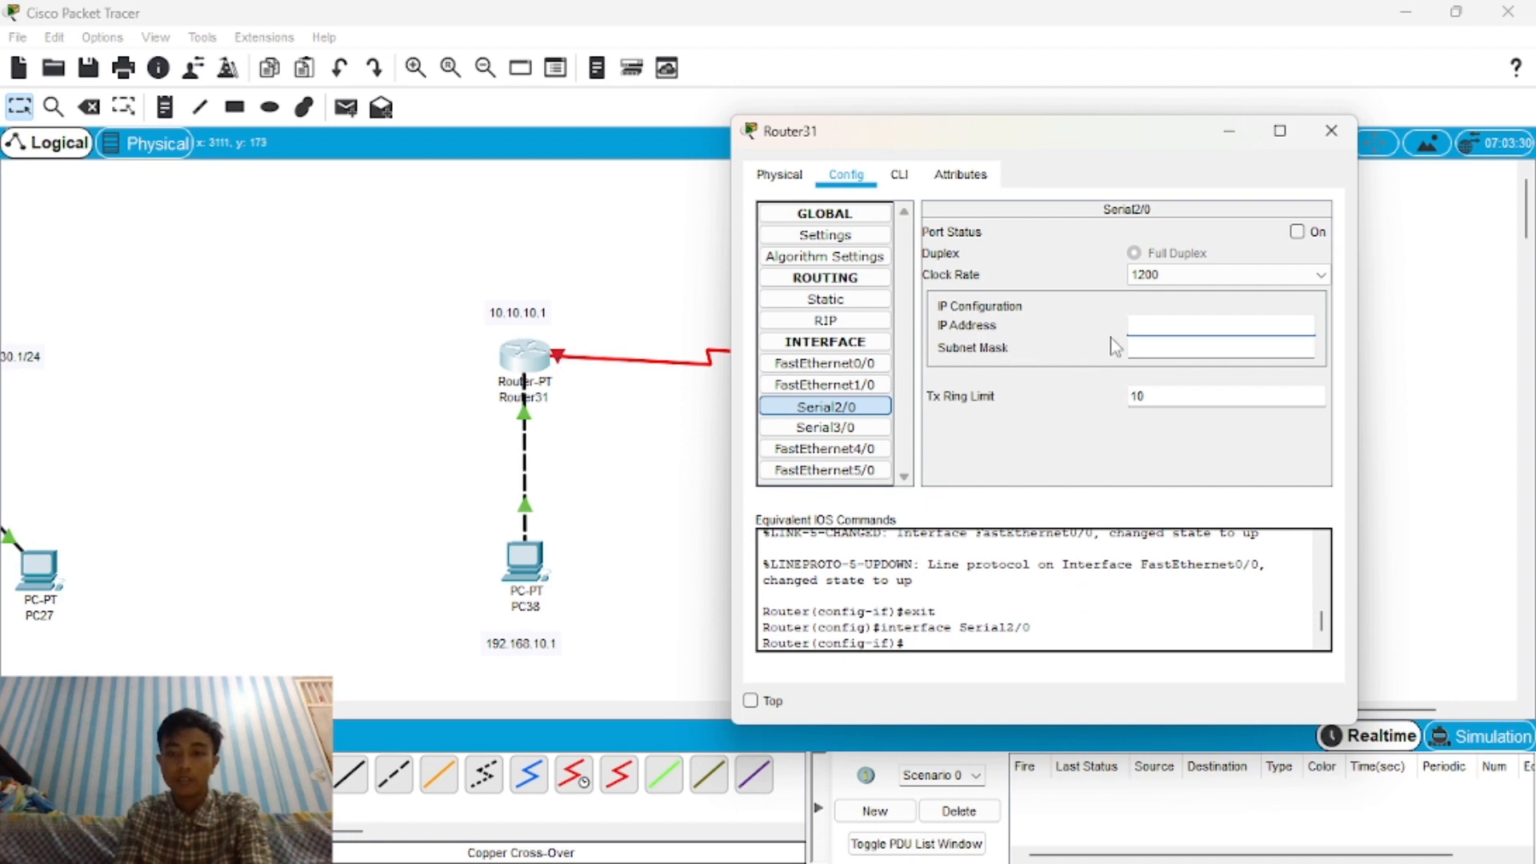
pyautogui.write('1')
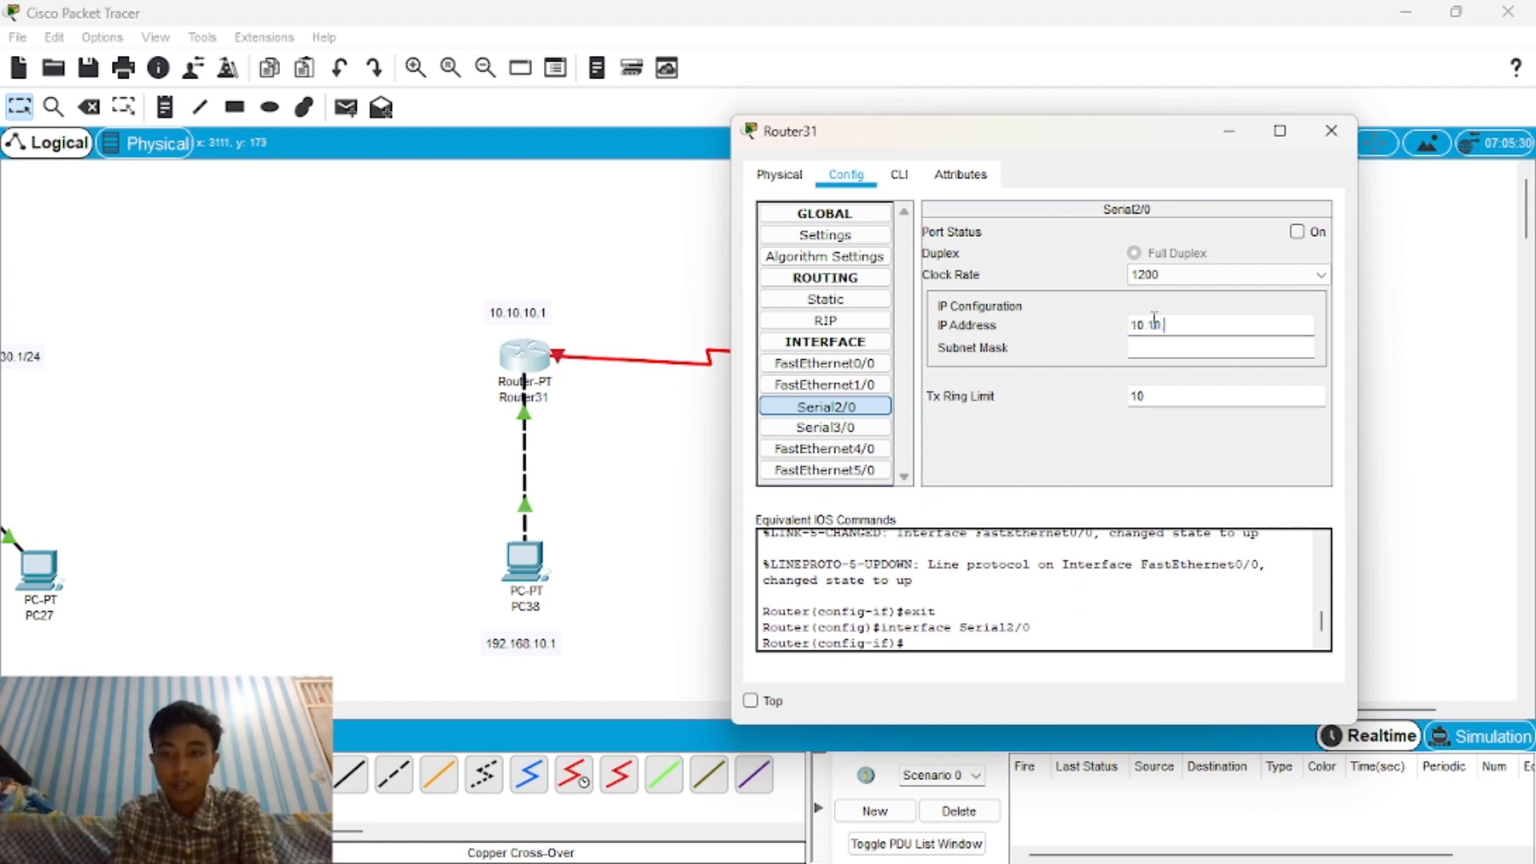
pyautogui.write('0.10.10.1')
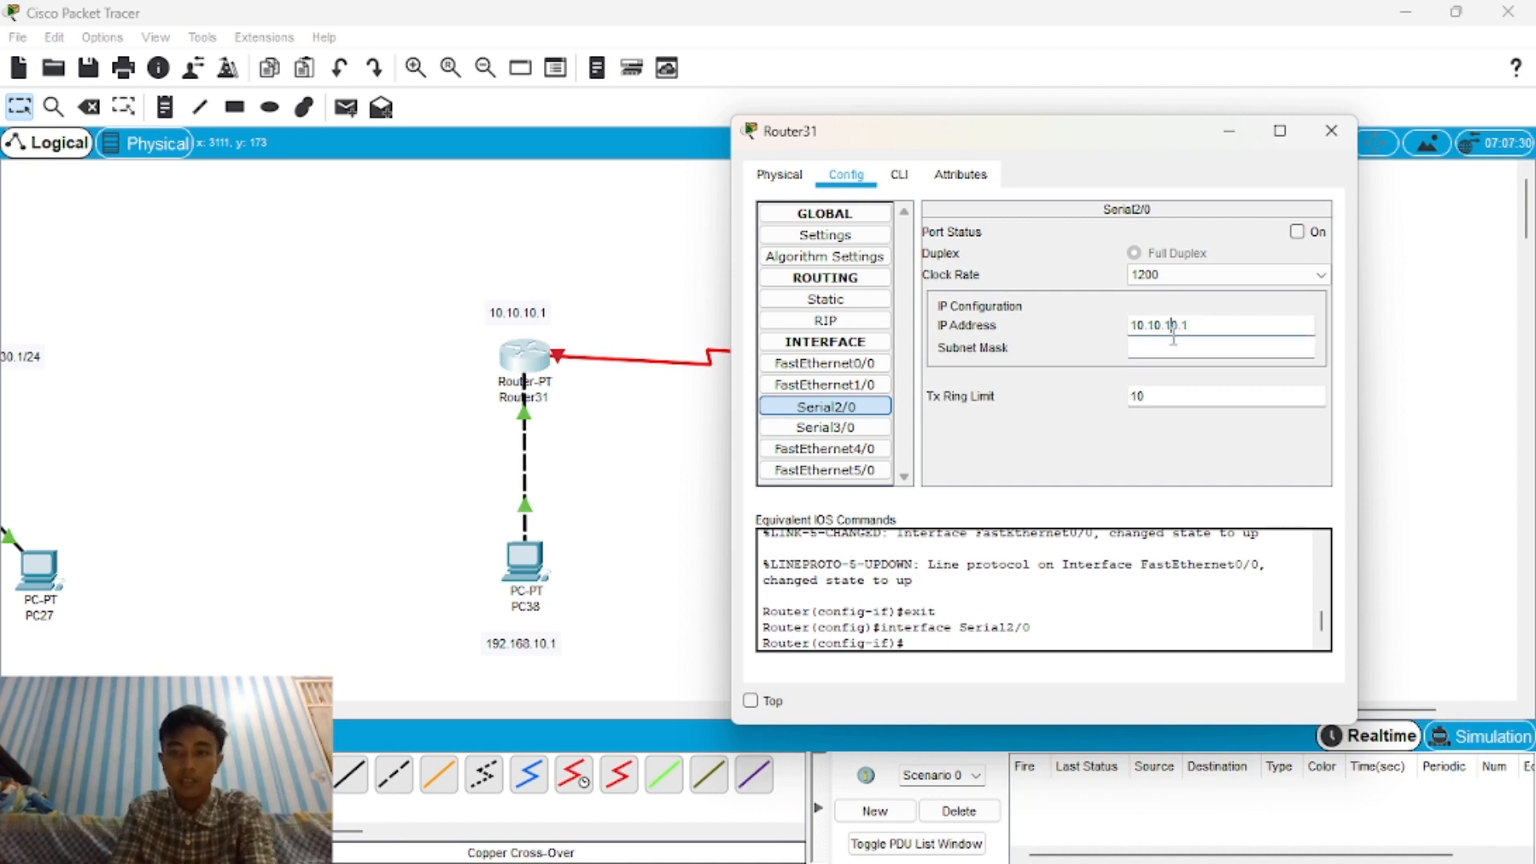
pyautogui.click(1174, 347)
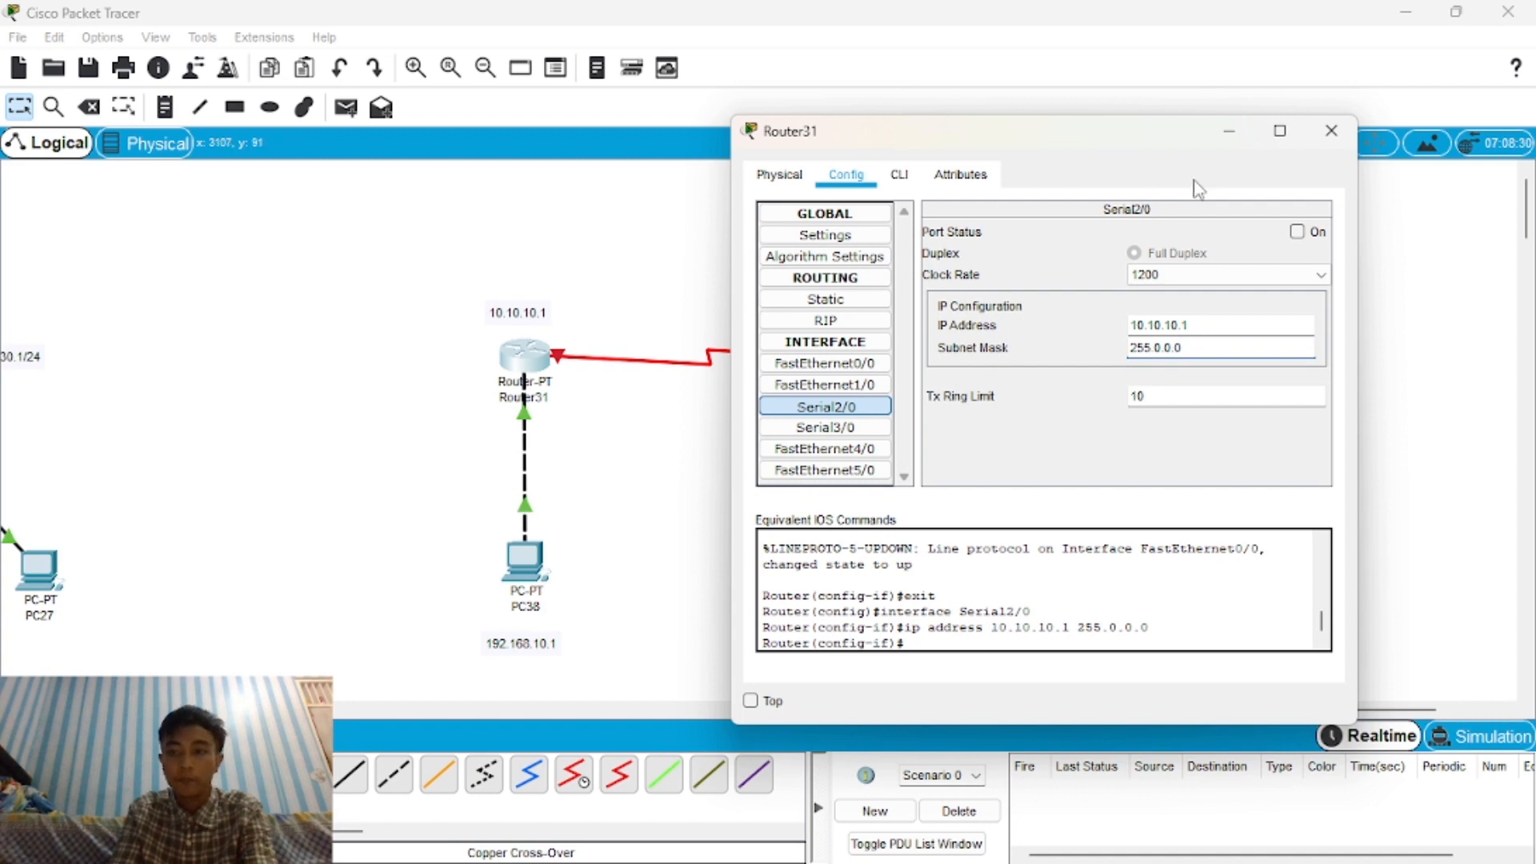
pyautogui.click(1297, 232)
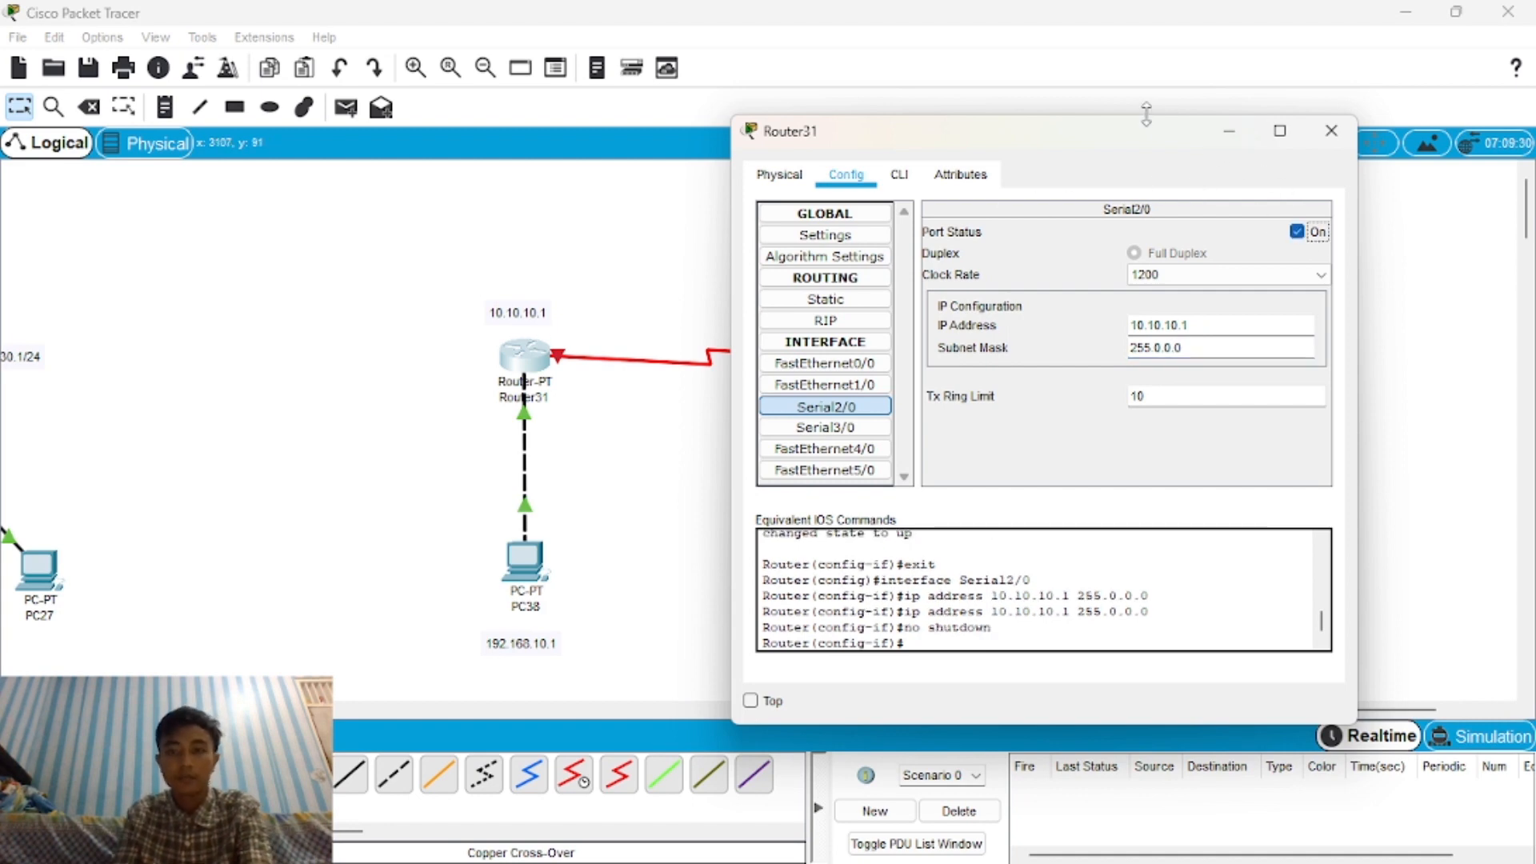
pyautogui.moveTo(1144, 143); pyautogui.dragTo(565, 187)
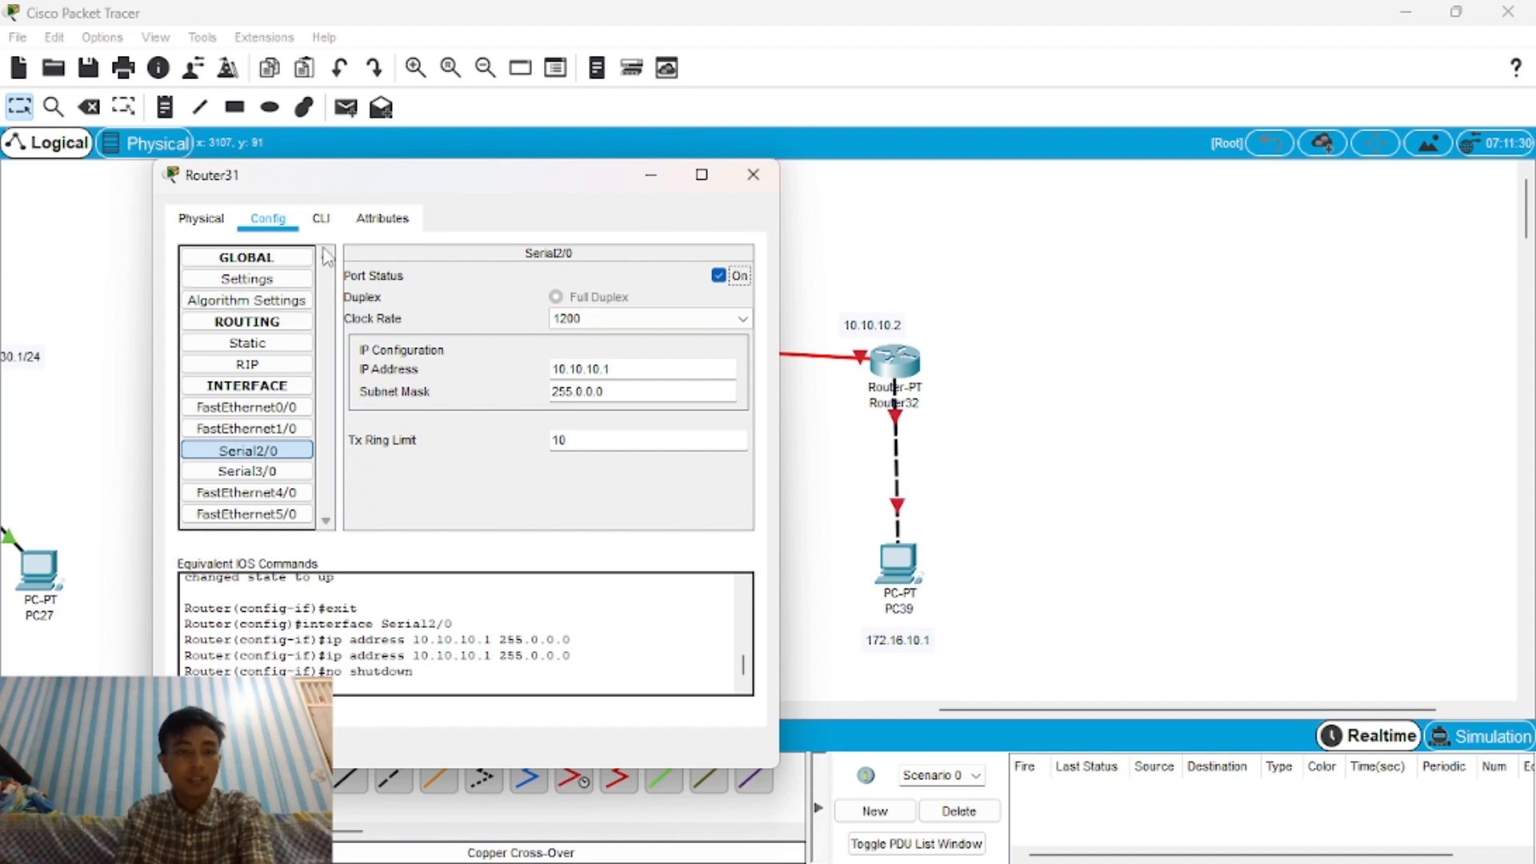
pyautogui.click(753, 174)
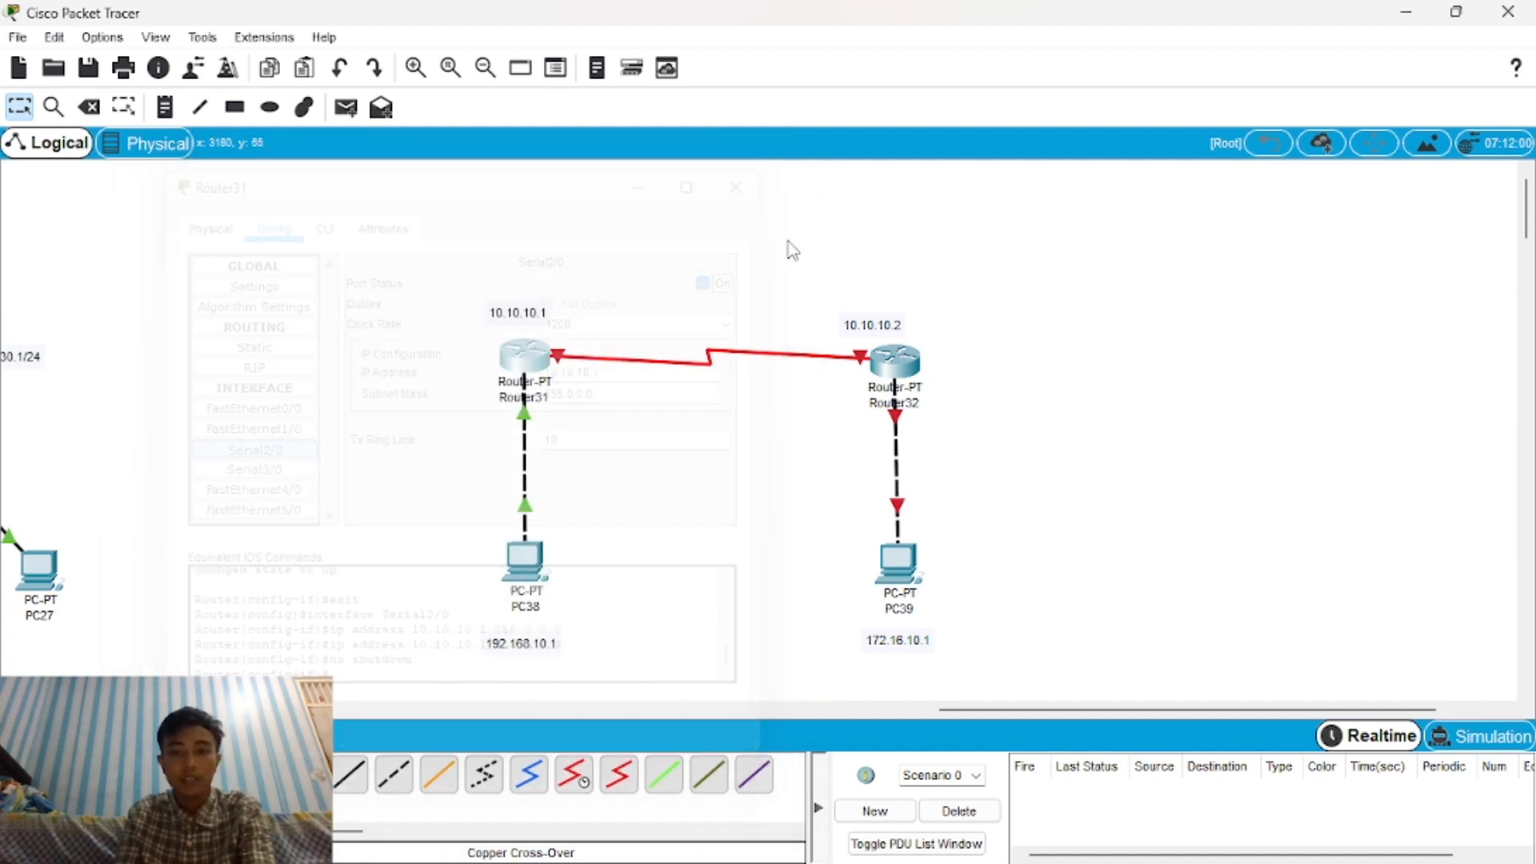
# Give Router32's FastEthernet0/0 the IP address 172.16.10.254 with subnet mask 255.255.0.0 and enable the port.
pyautogui.click(896, 340)
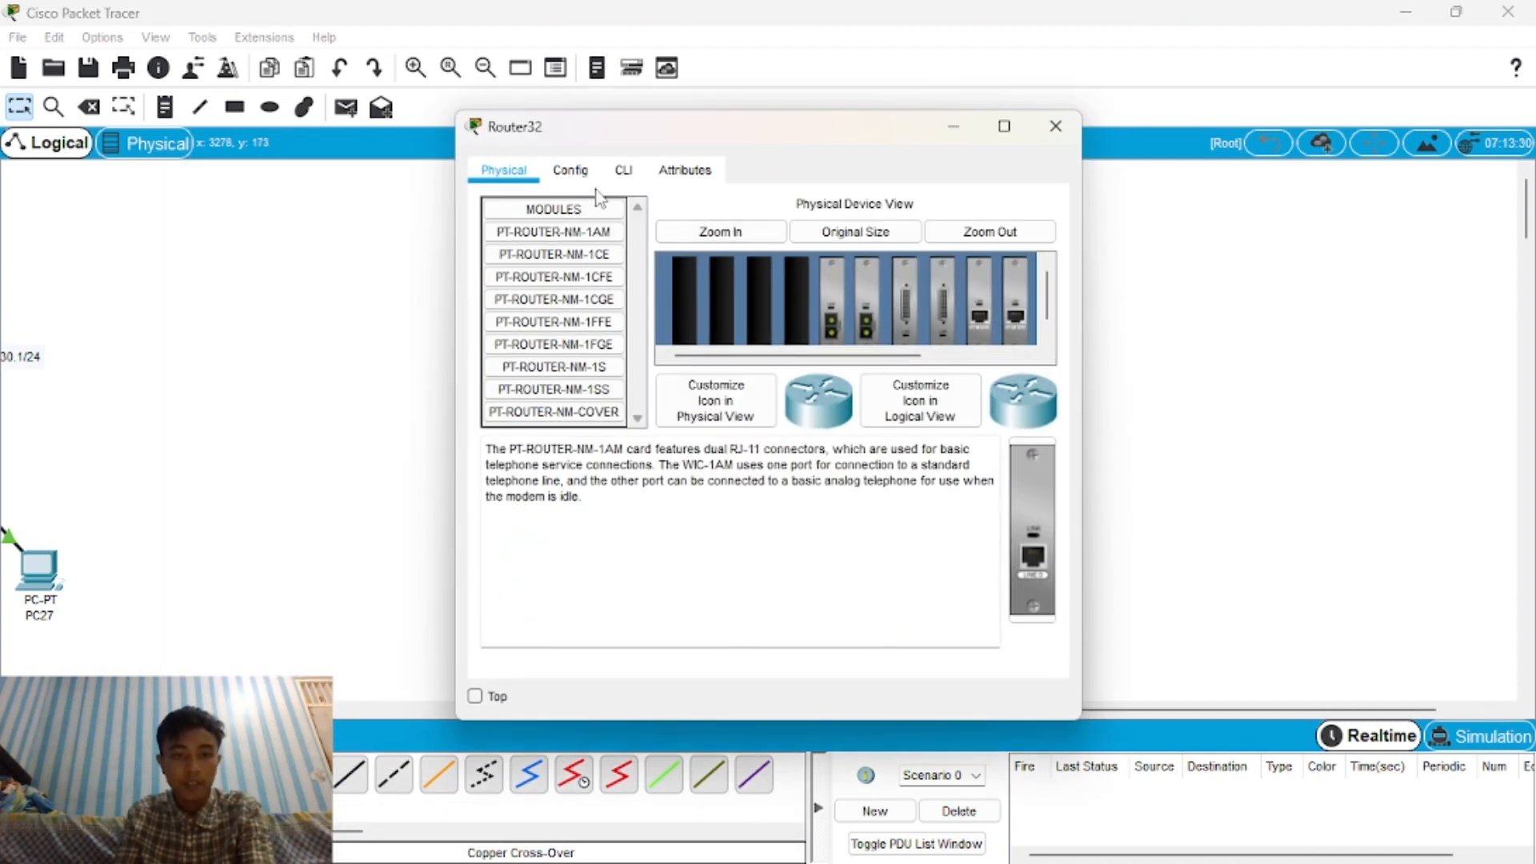
pyautogui.click(620, 171)
pyautogui.click(574, 171)
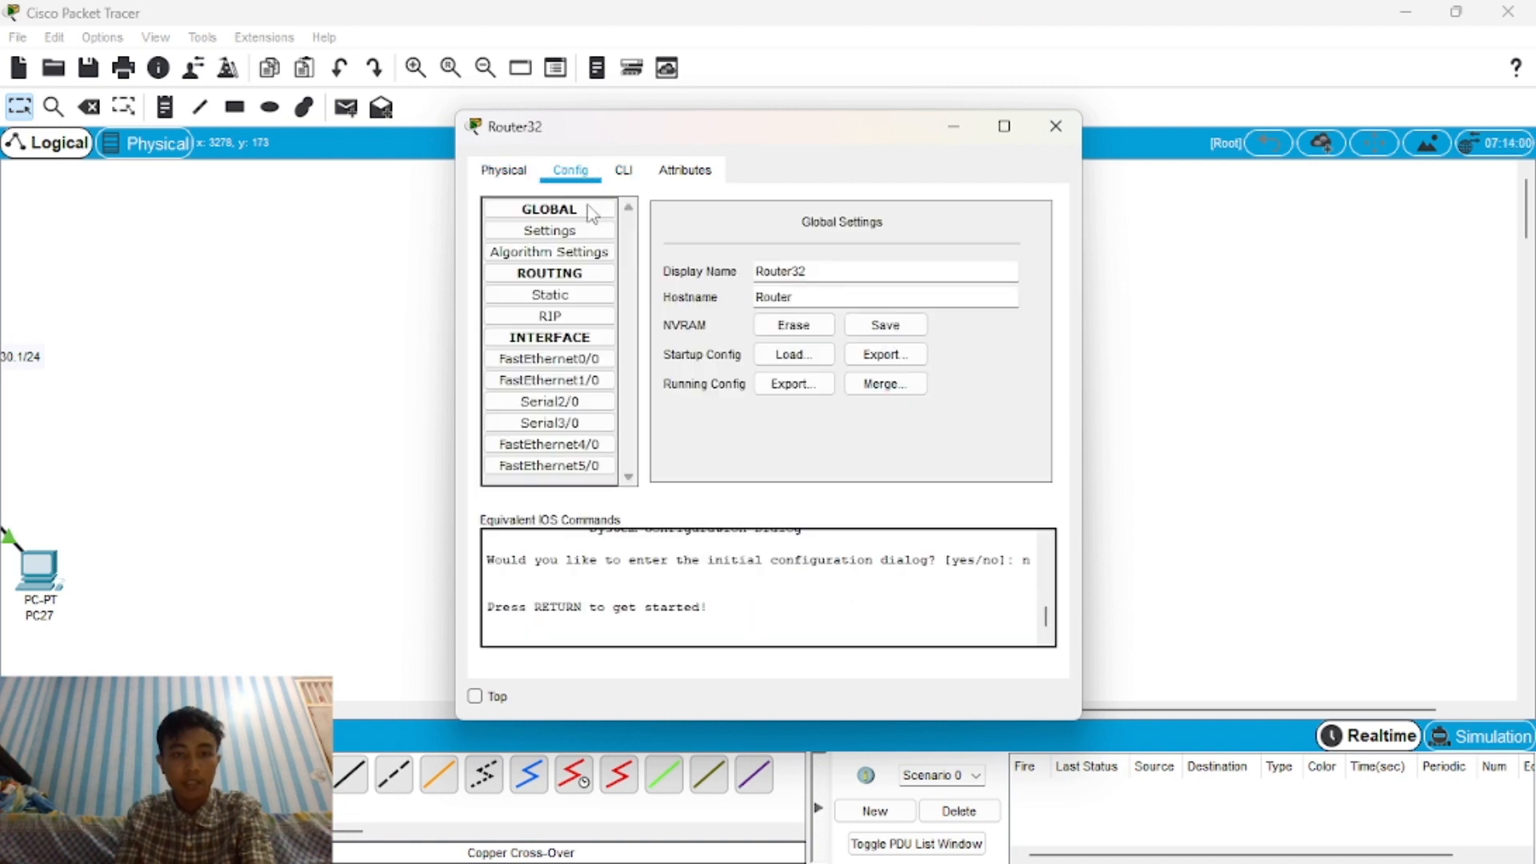
pyautogui.click(574, 360)
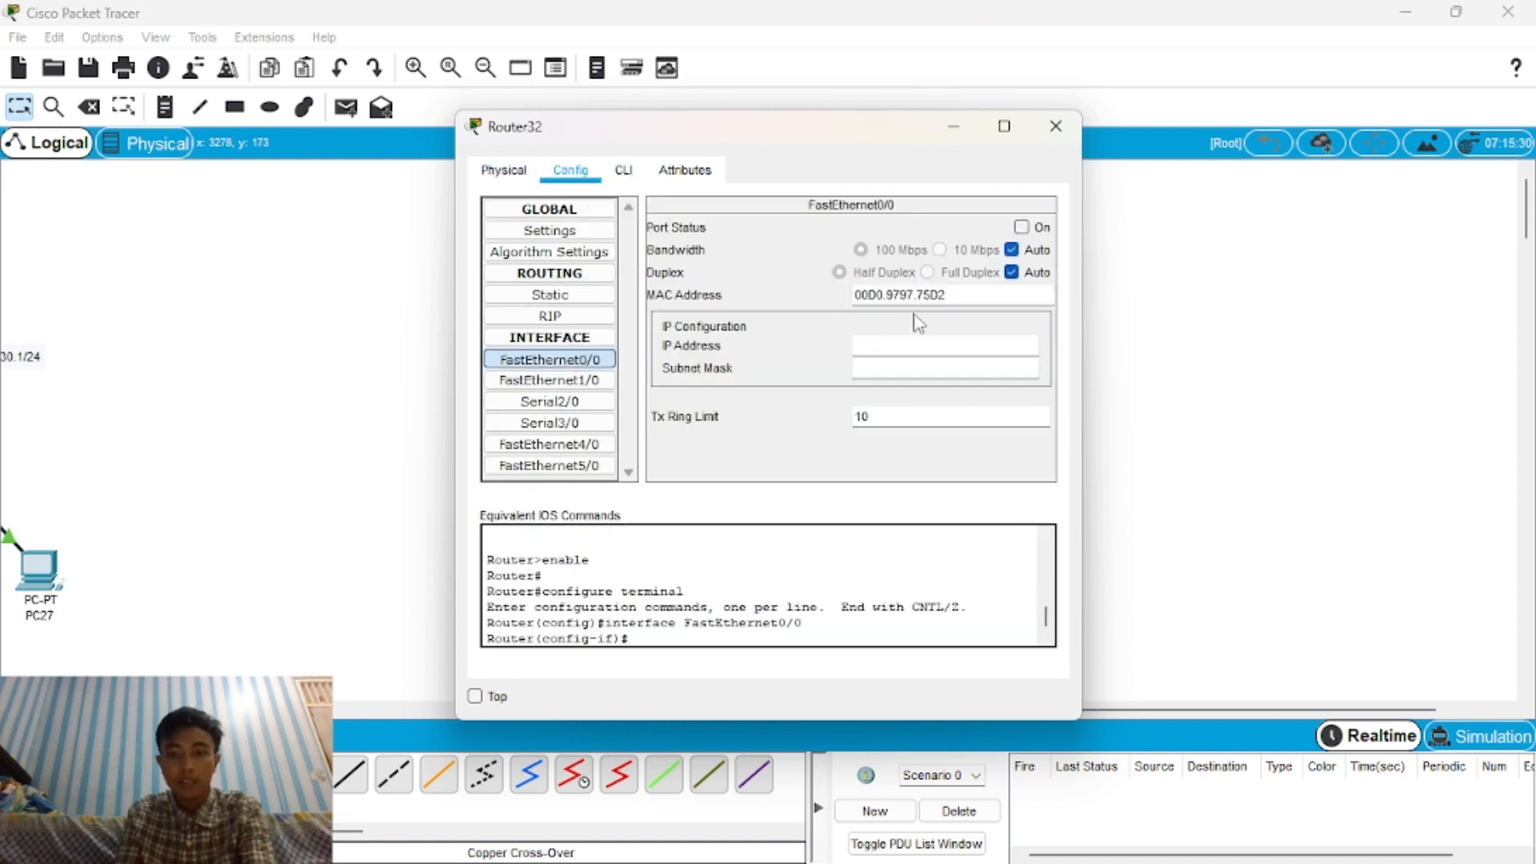
pyautogui.click(898, 345)
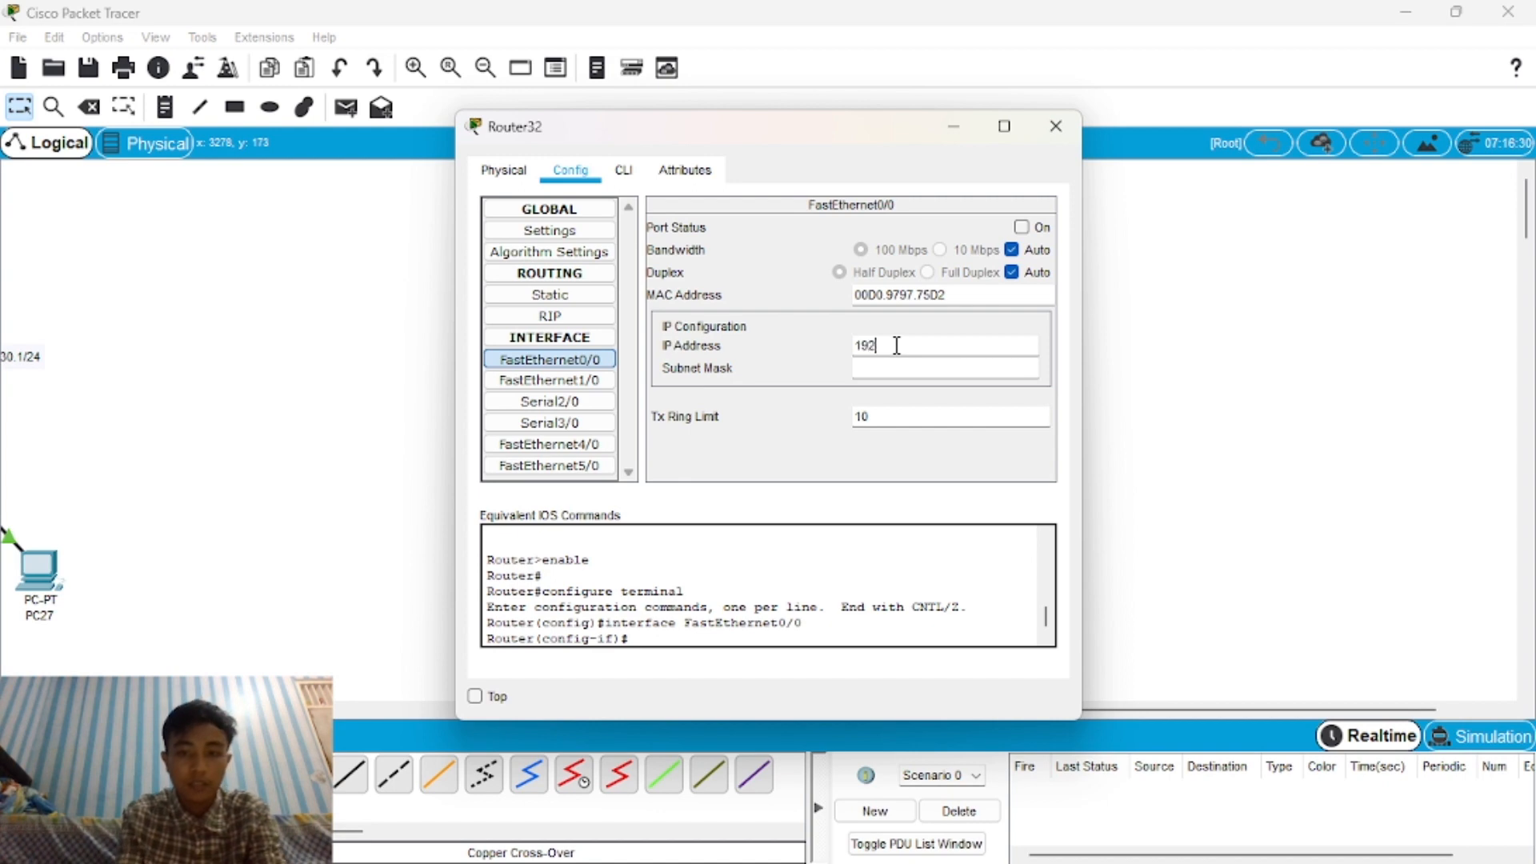
pyautogui.press('BackSpace')
pyautogui.press('BackSpace')
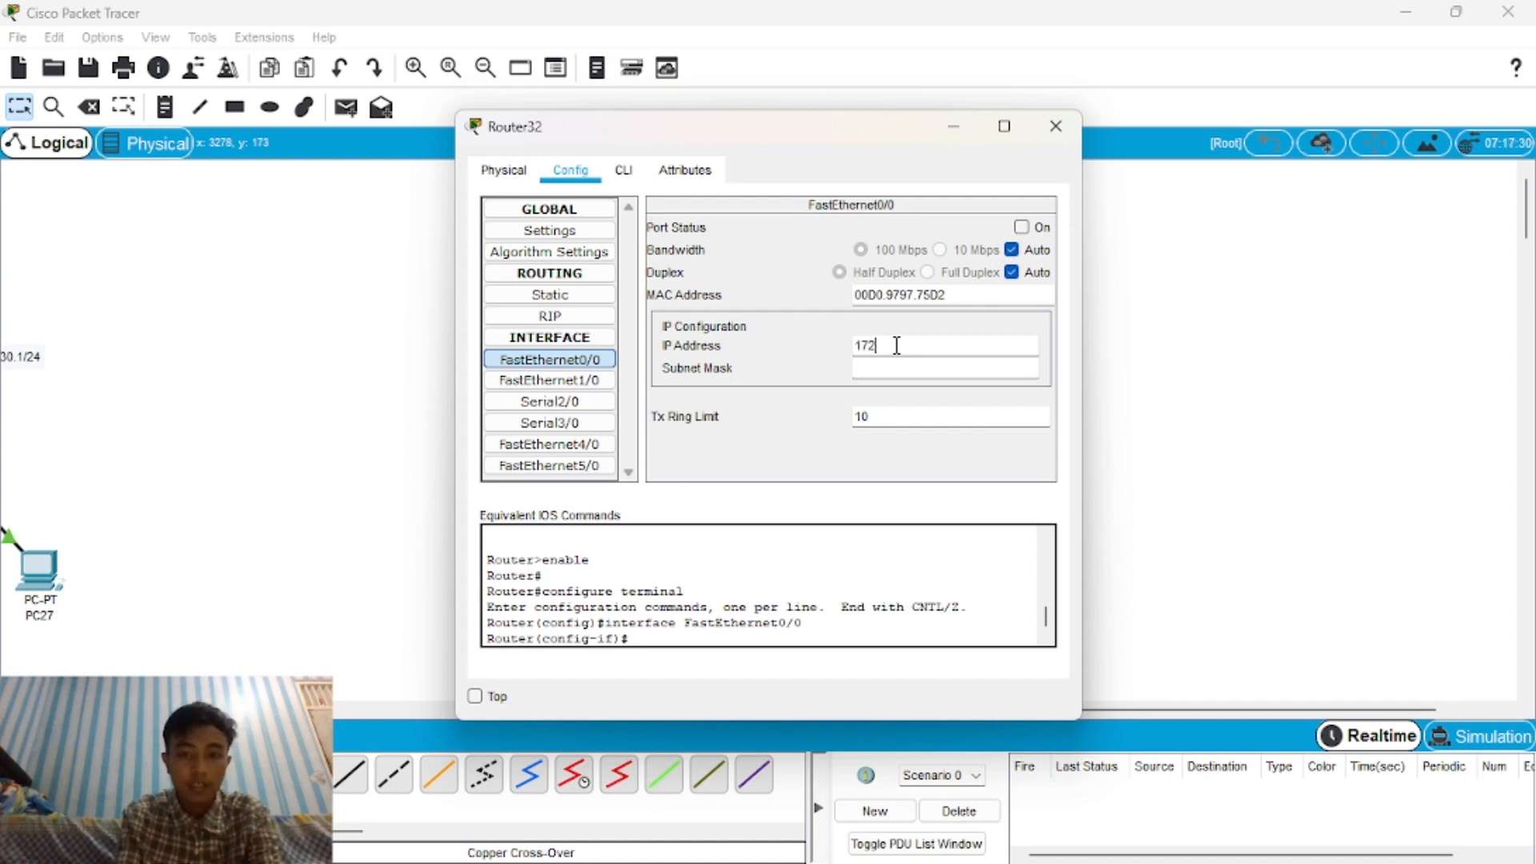
pyautogui.write('72.16.')
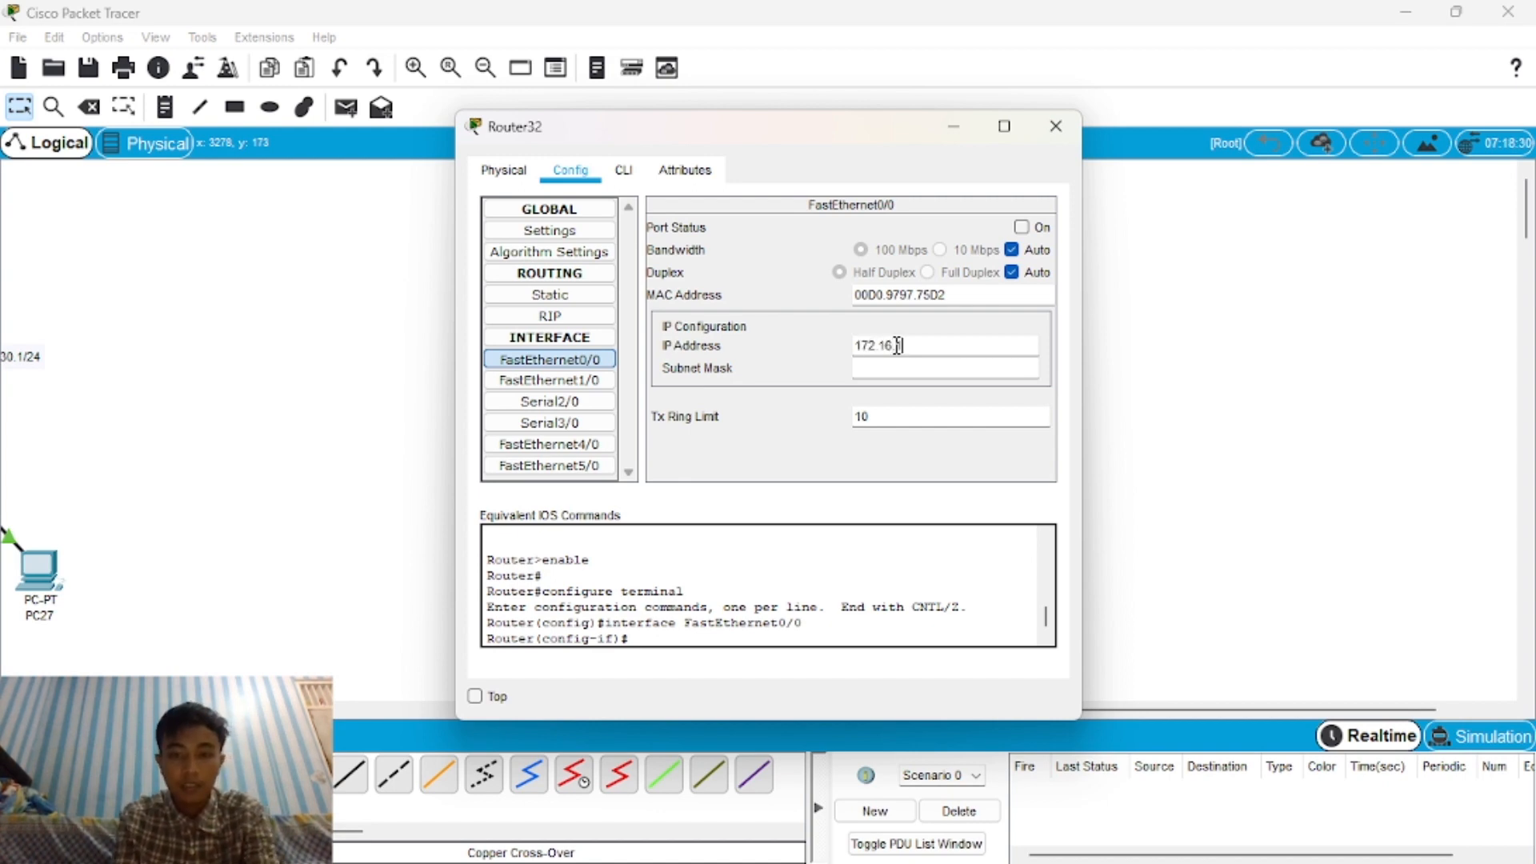
pyautogui.write('0.1')
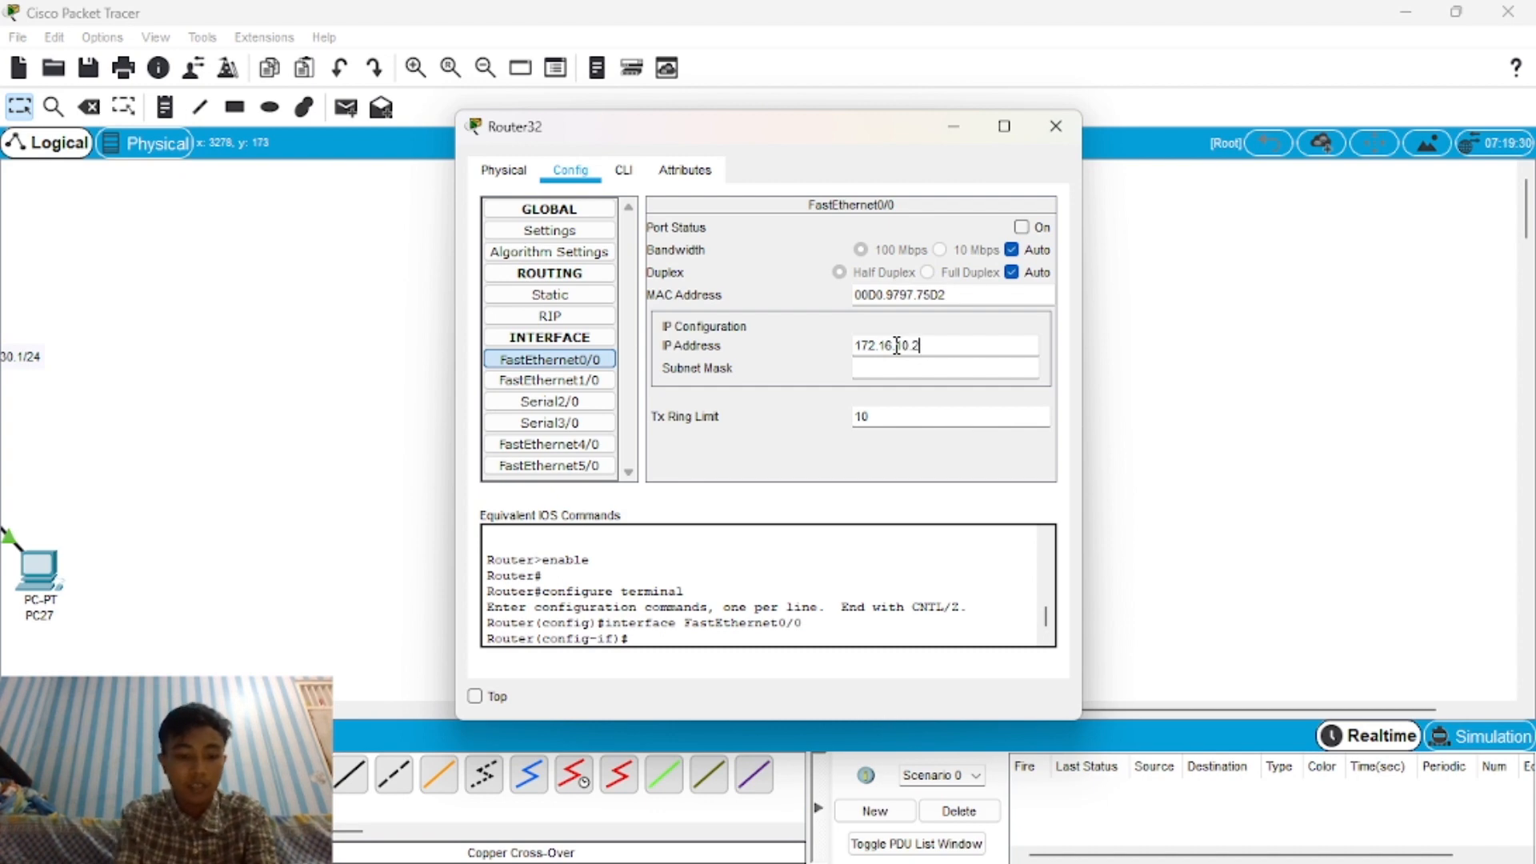
pyautogui.moveTo(874, 131); pyautogui.dragTo(619, 189)
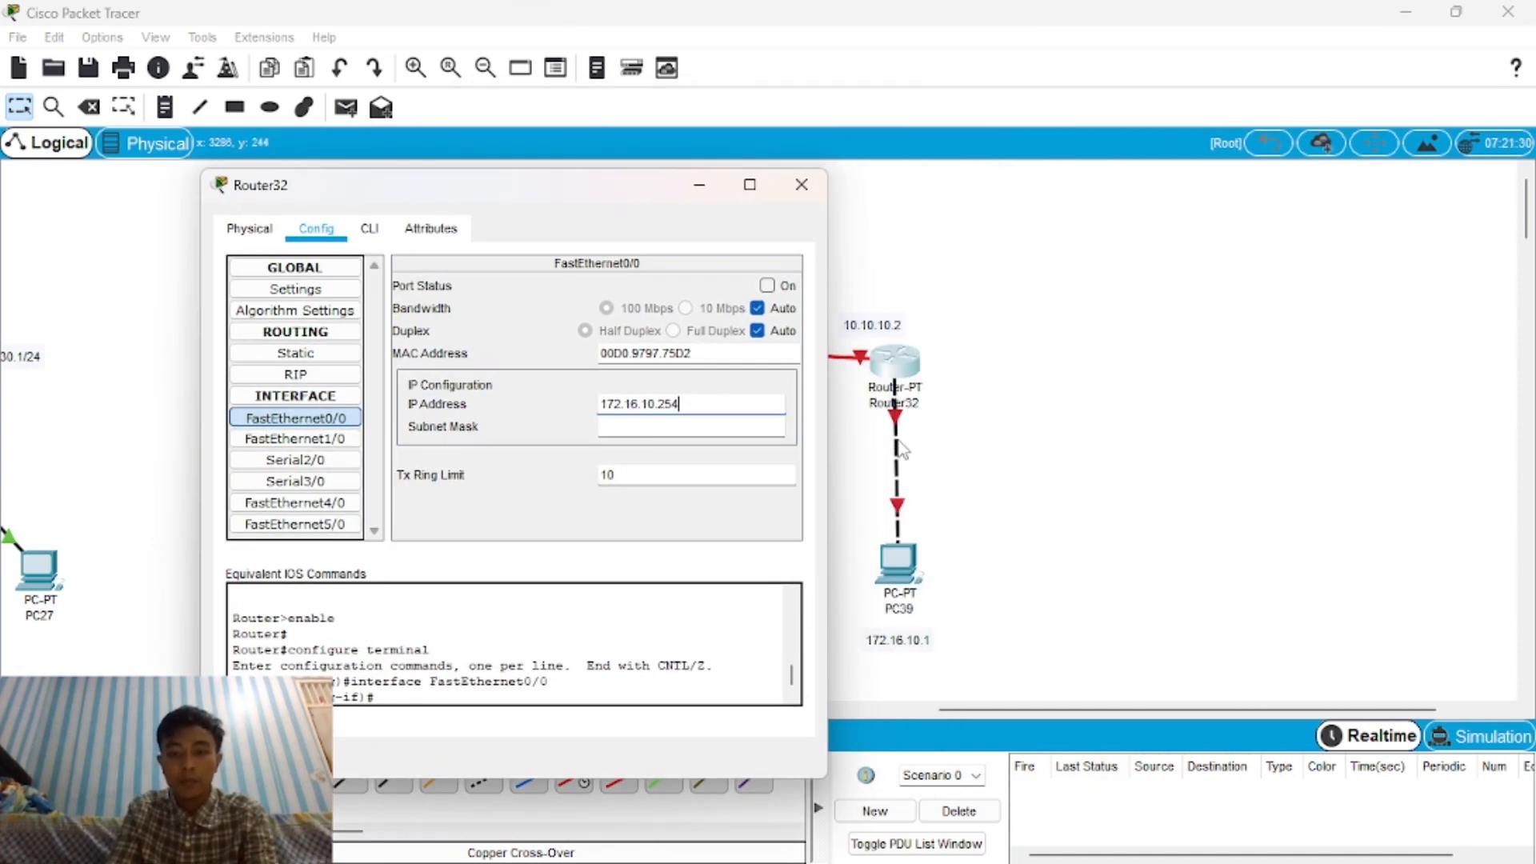
pyautogui.click(648, 428)
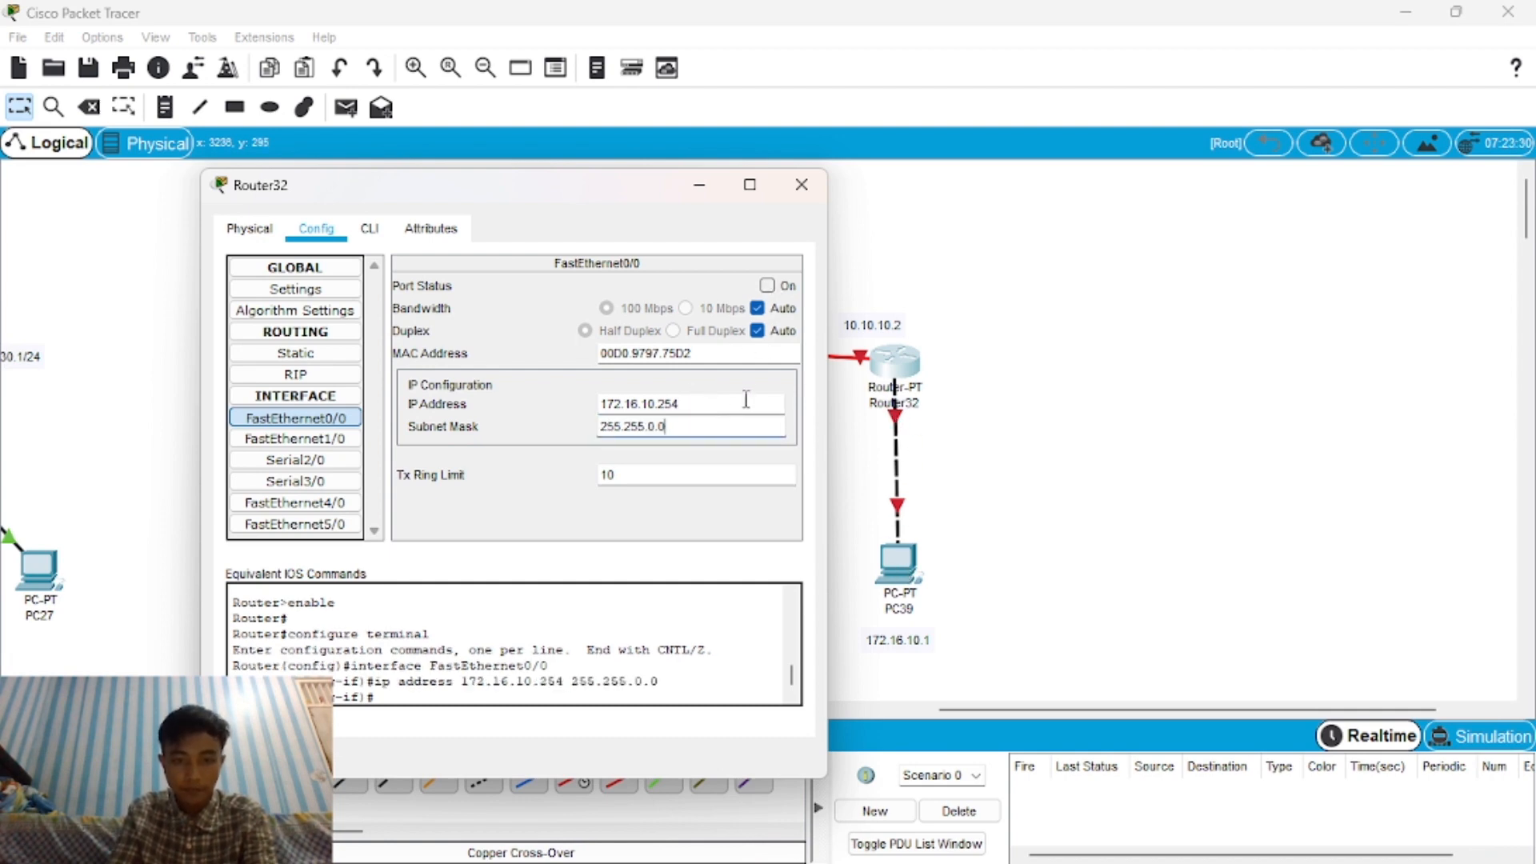
pyautogui.click(772, 282)
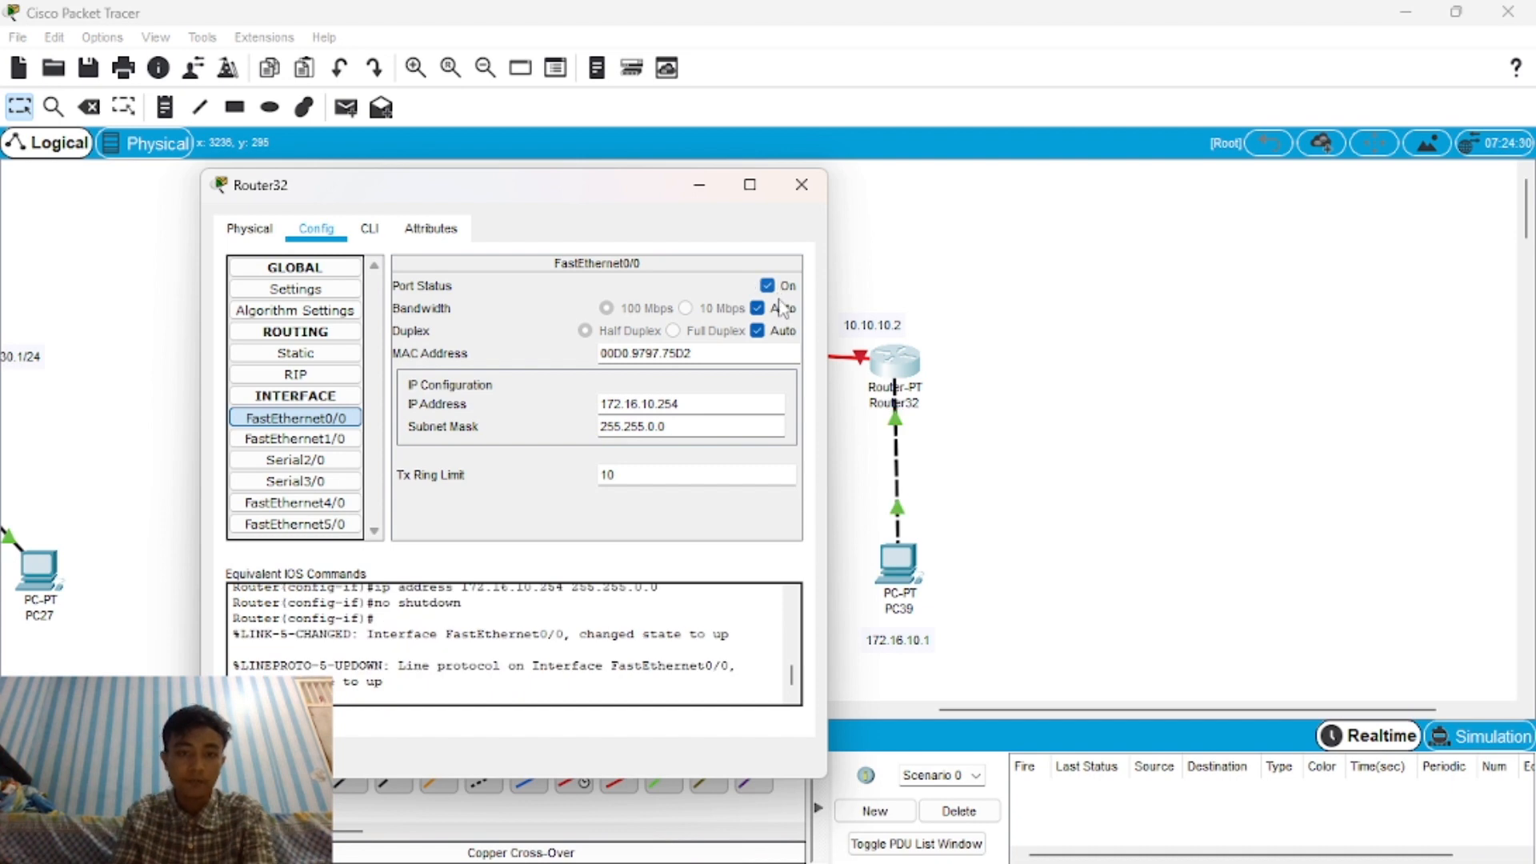
# Give Router32's Serial2/0 the IP address 10.10.10.2 with mask 255.0.0.0, enable the port and close the router's window.
pyautogui.click(320, 462)
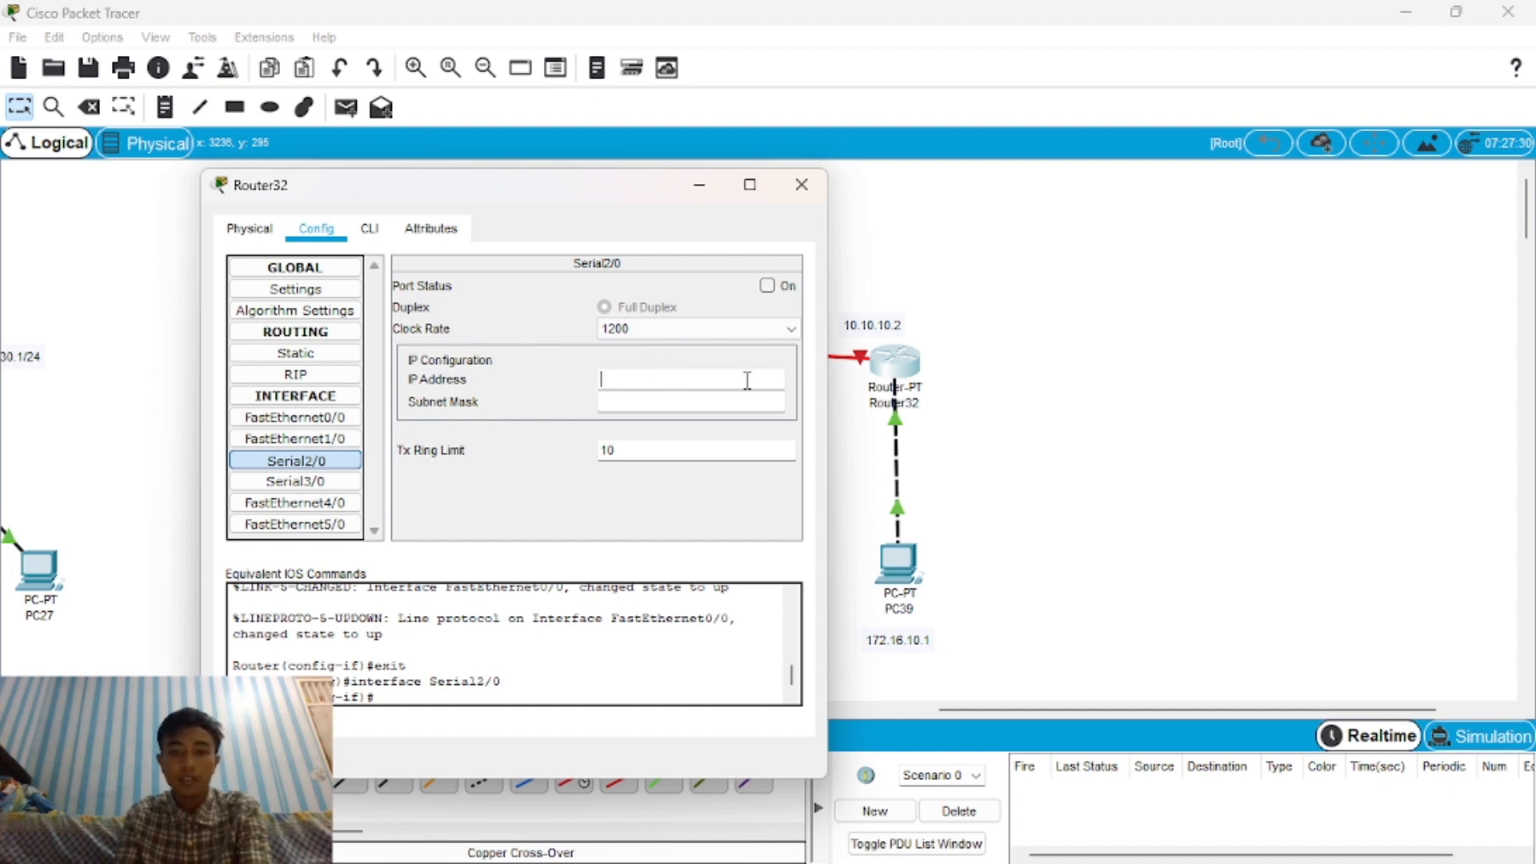
pyautogui.write('10')
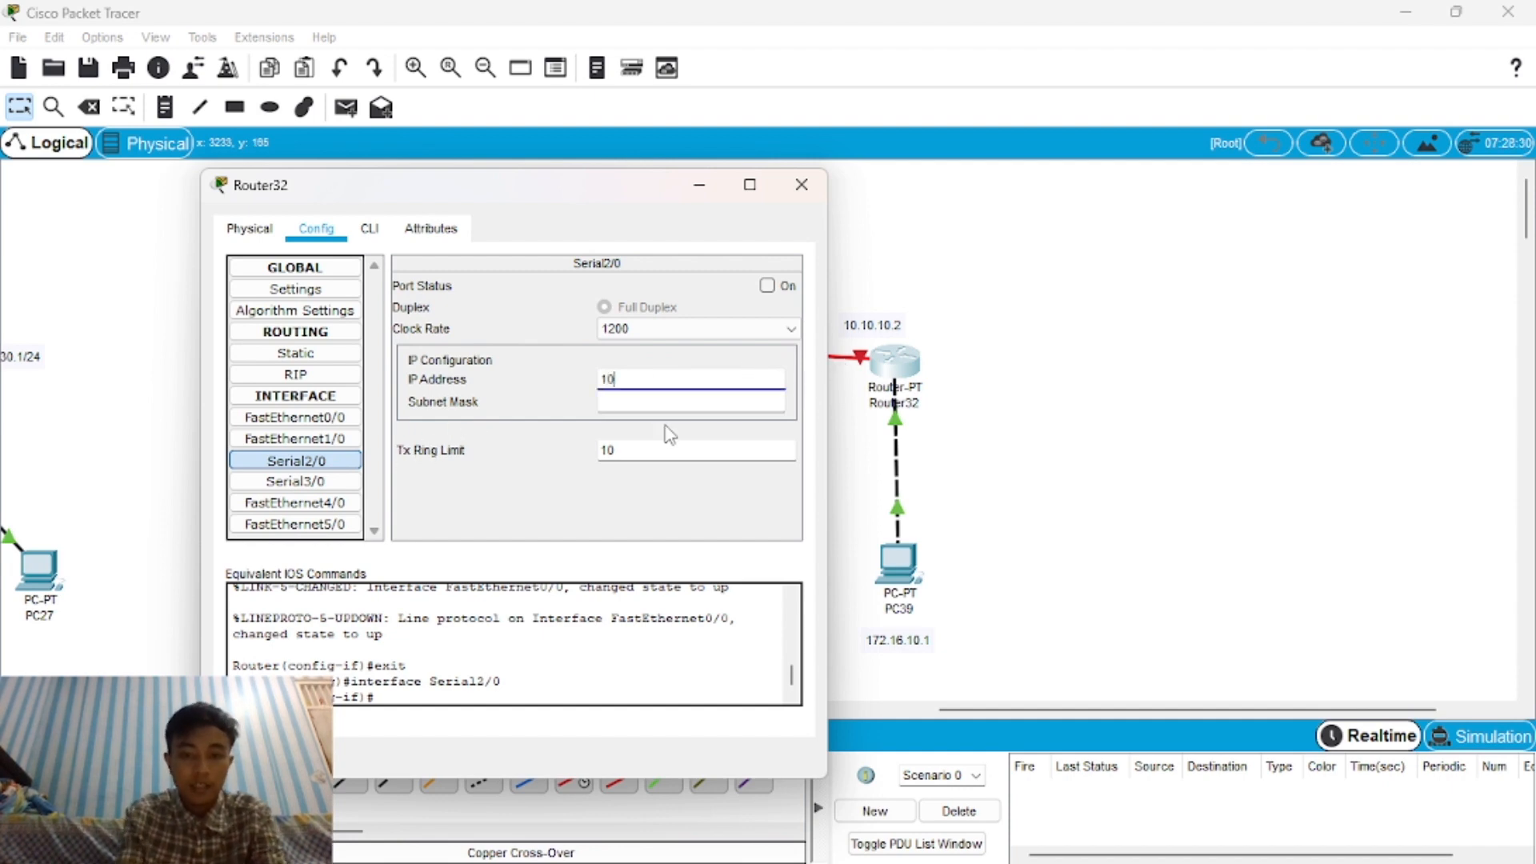
pyautogui.write('.10.')
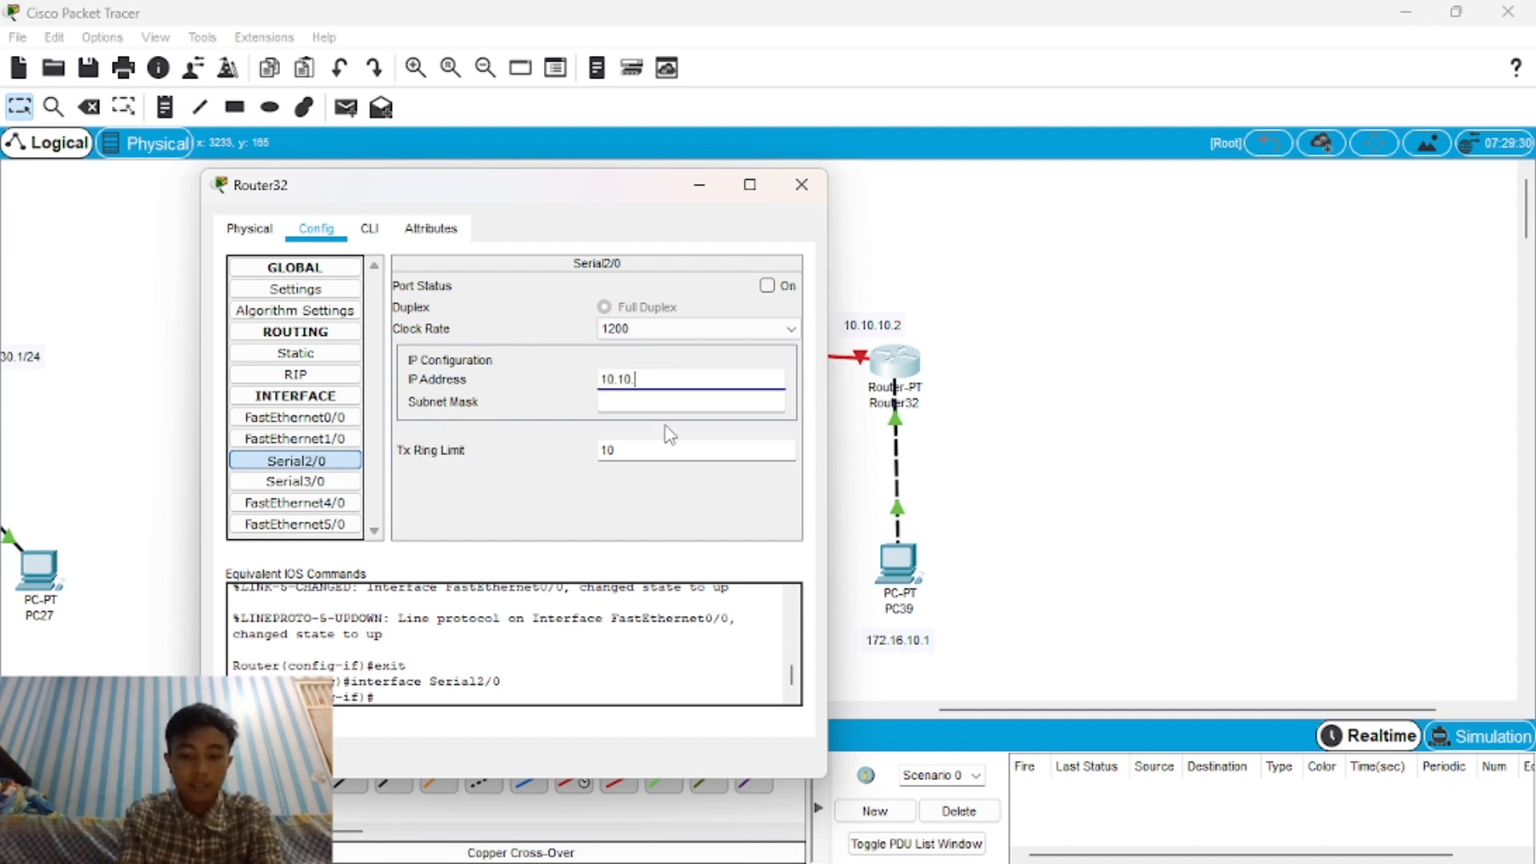
pyautogui.write('10.2')
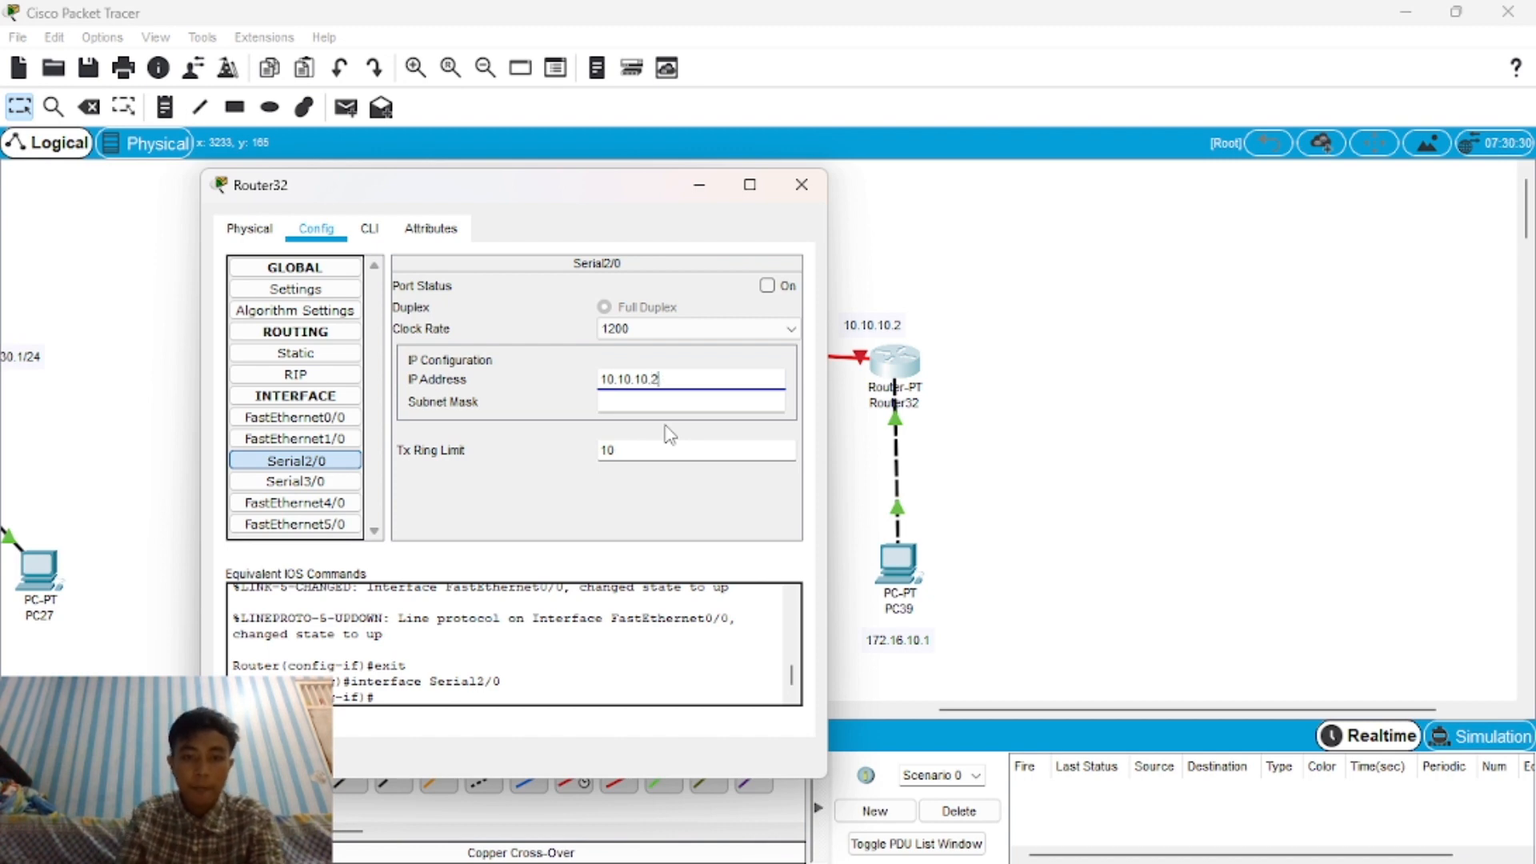
pyautogui.click(681, 397)
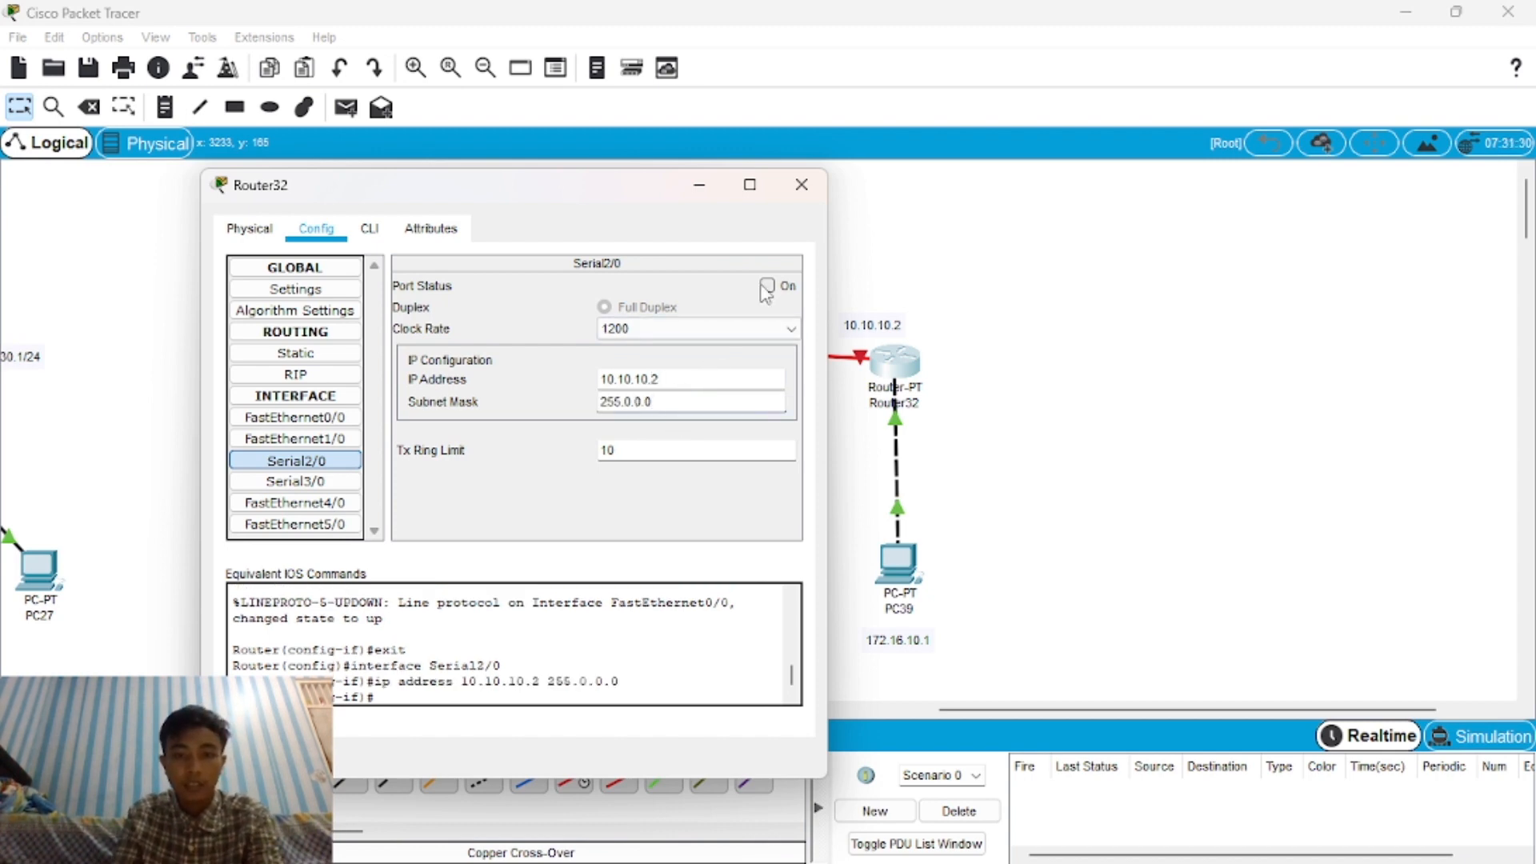
pyautogui.click(767, 285)
pyautogui.moveTo(663, 206); pyautogui.dragTo(1206, 151)
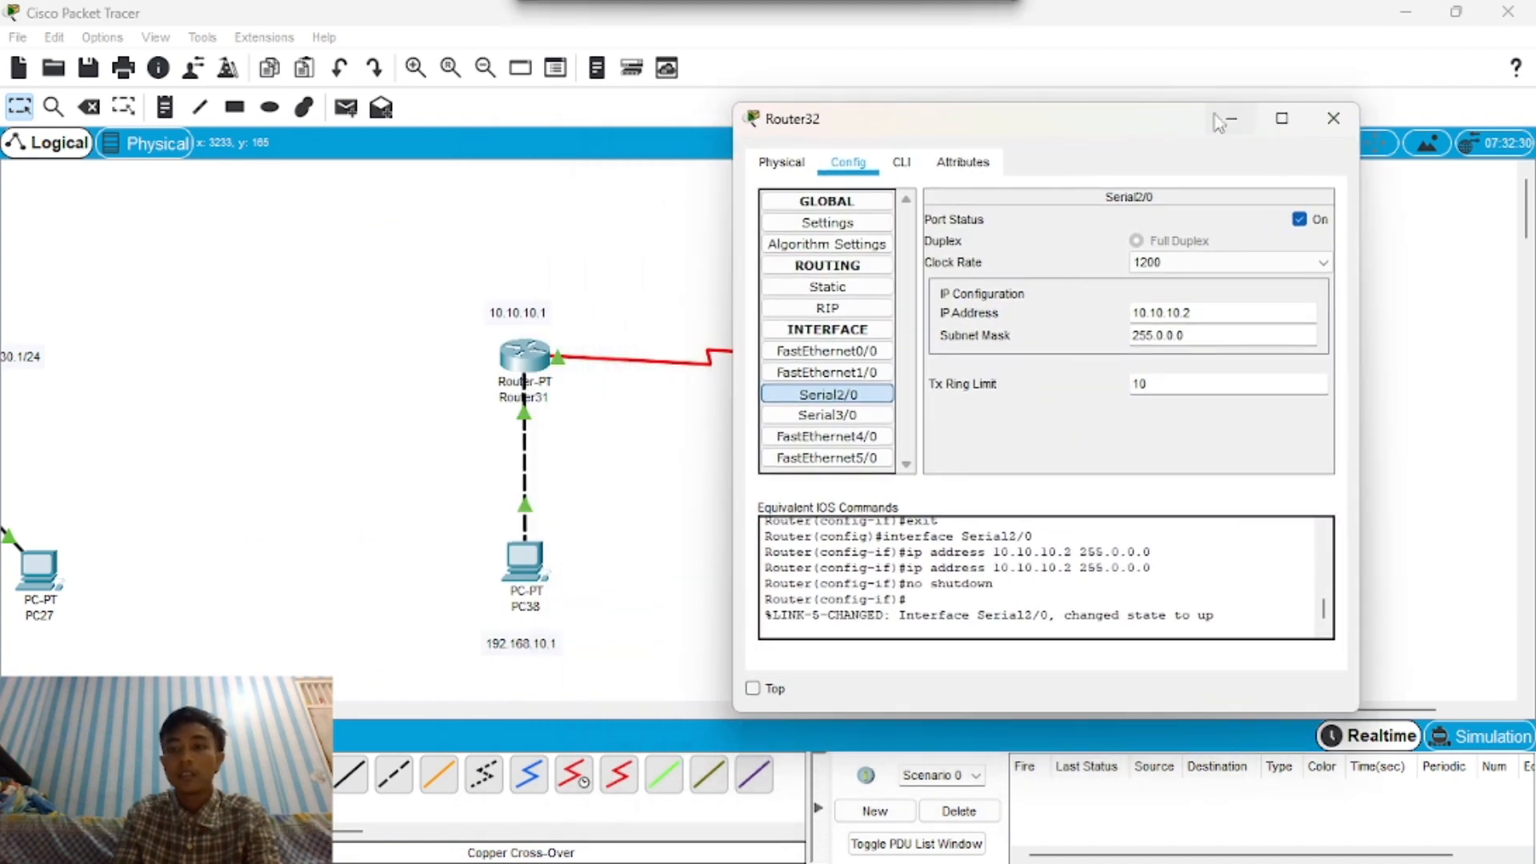
pyautogui.click(1330, 122)
# Enter RIP routing configuration on Router31 and set it to version 2 from the command line.
pyautogui.click(524, 358)
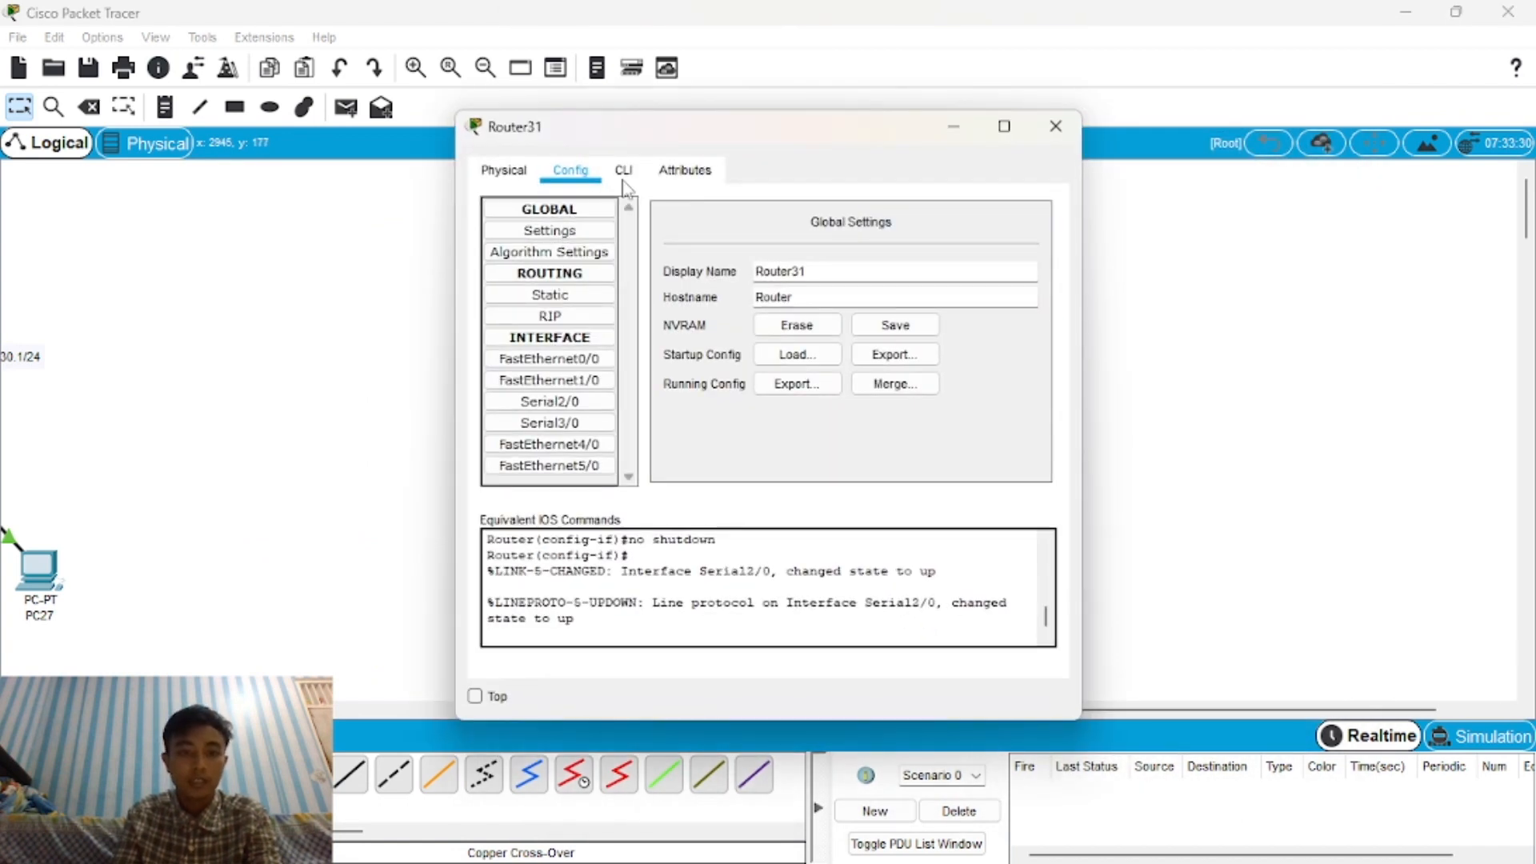
pyautogui.click(623, 171)
pyautogui.click(571, 170)
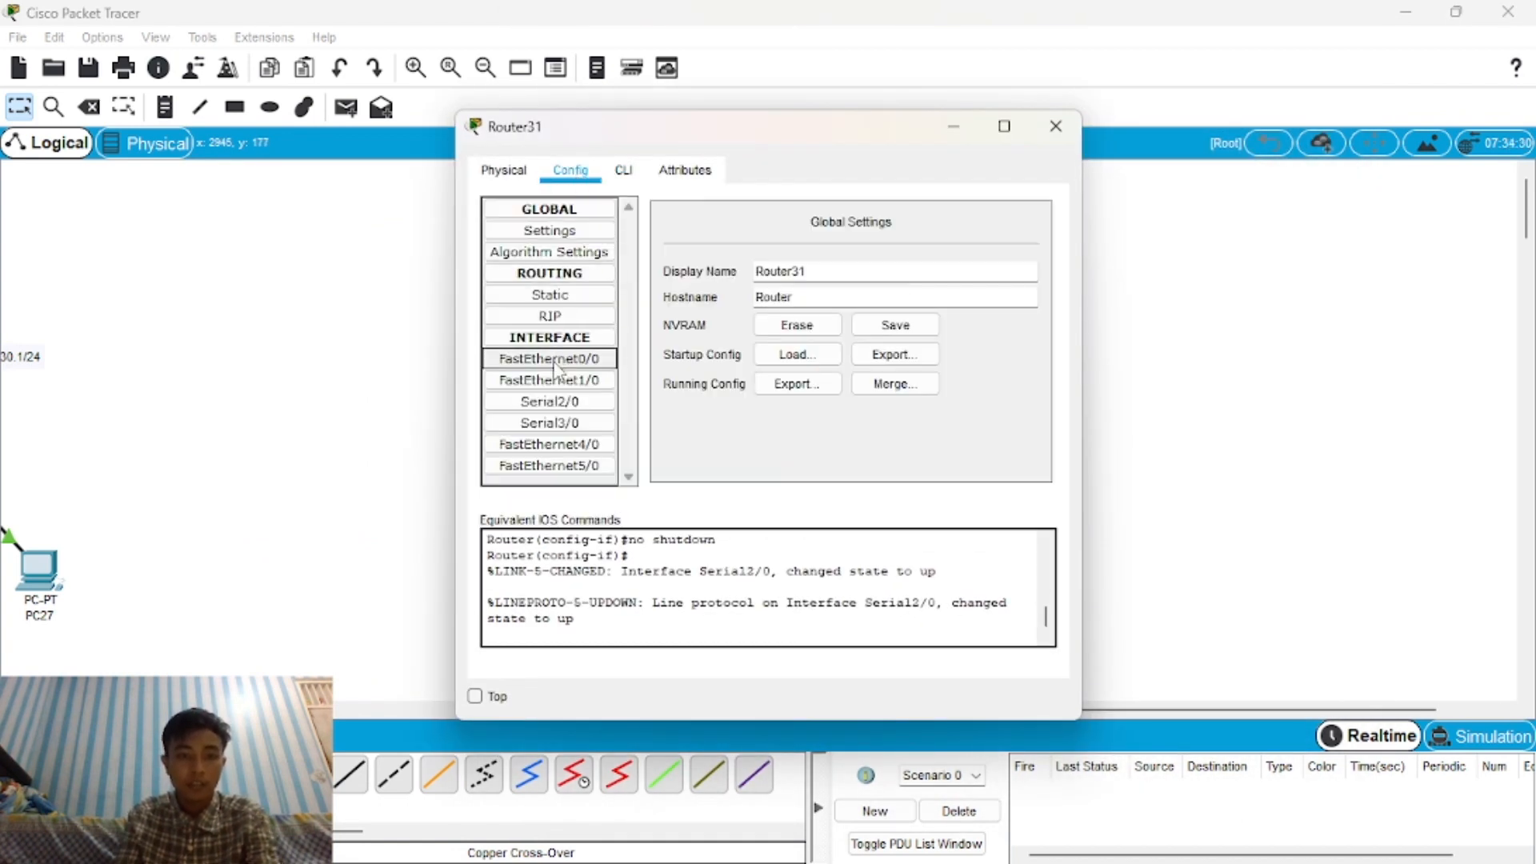
pyautogui.click(566, 319)
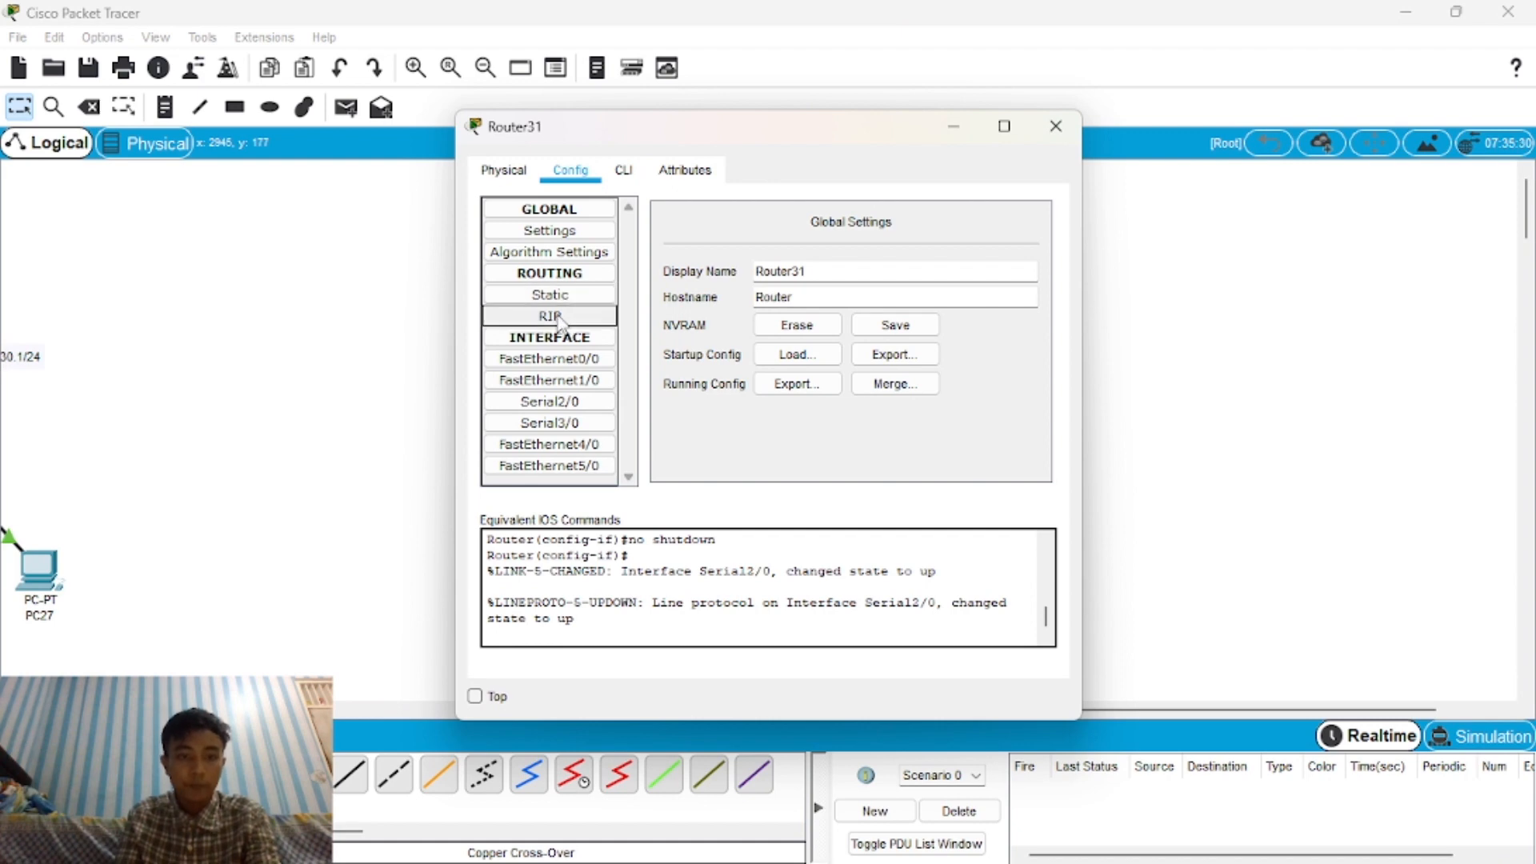
pyautogui.click(623, 170)
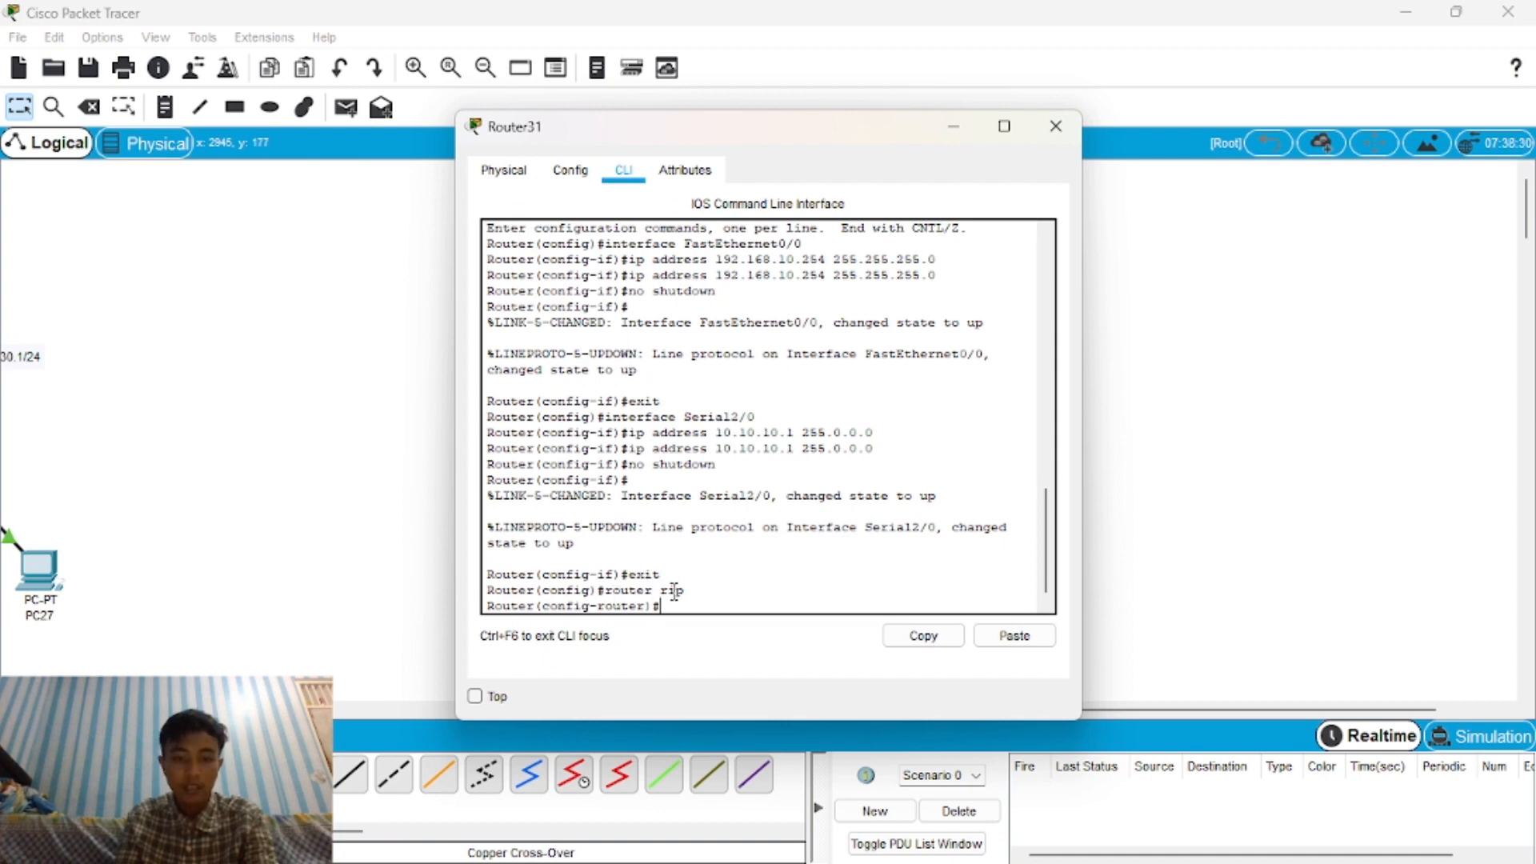
pyautogui.write('ver')
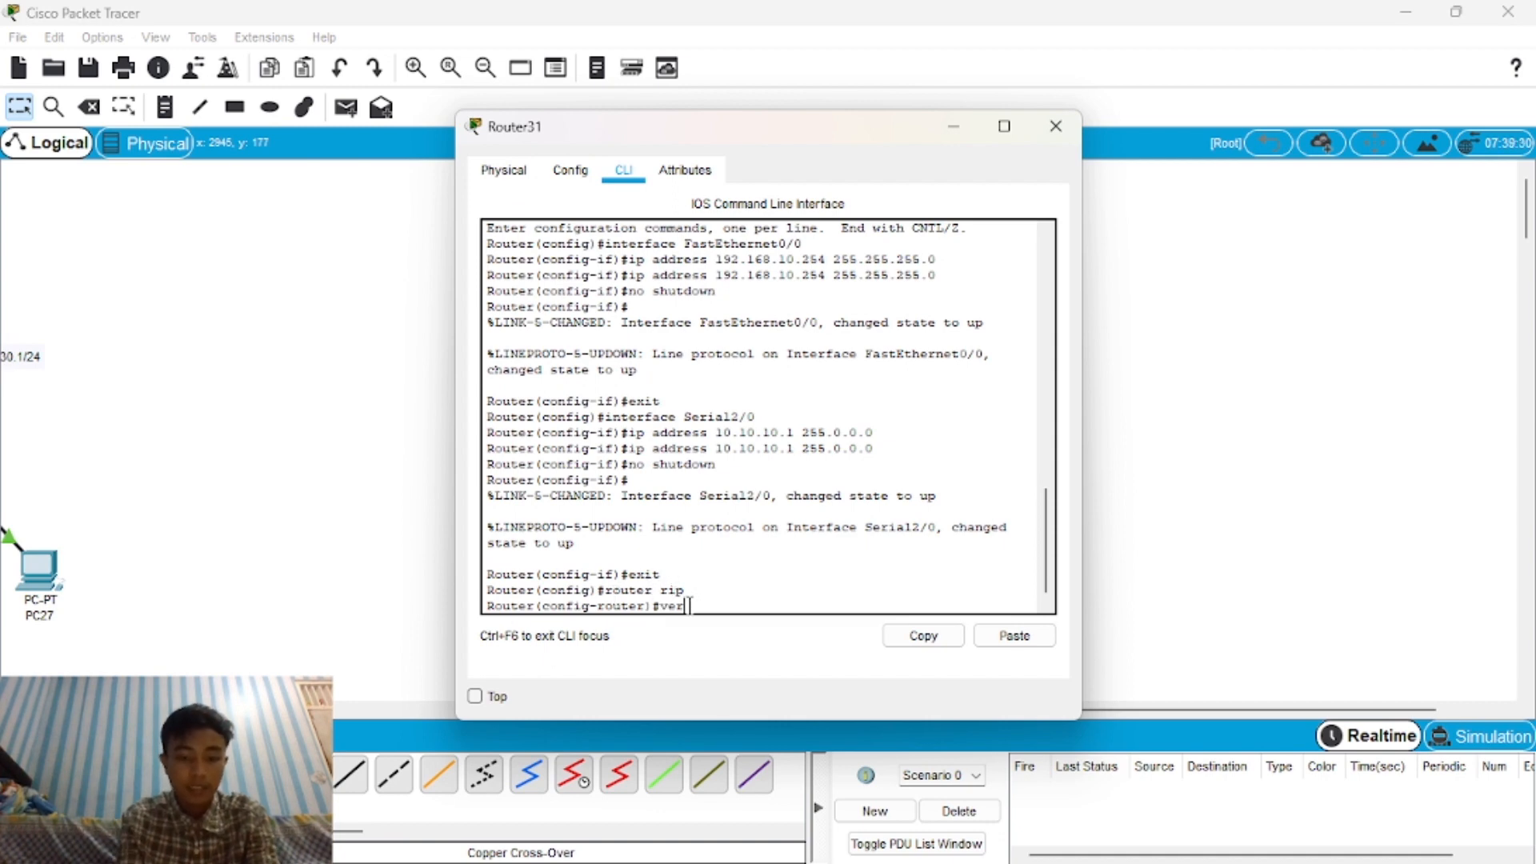
pyautogui.write('sion 2')
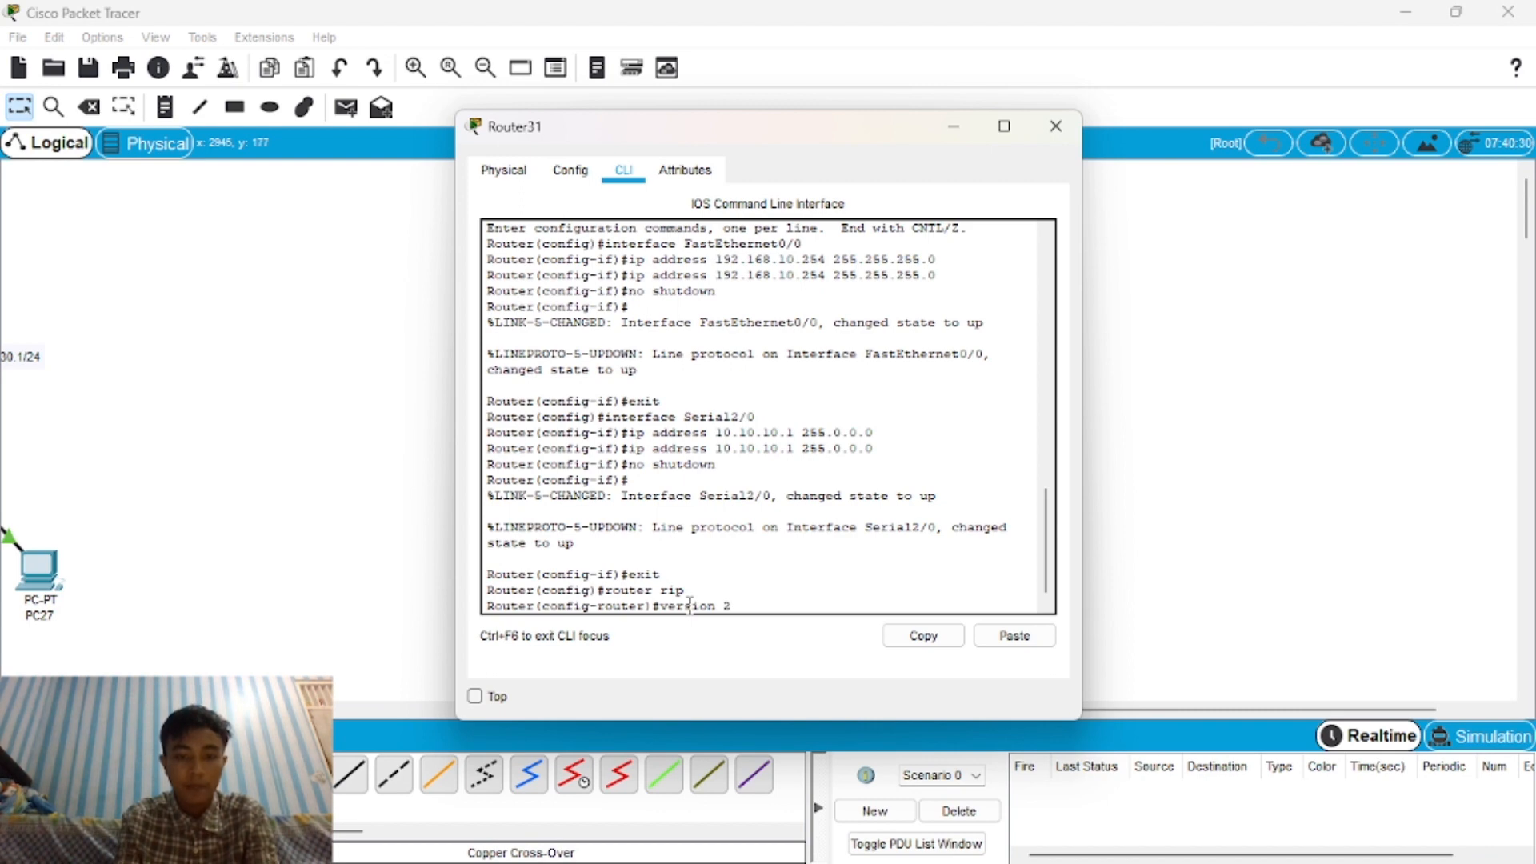
pyautogui.write('ion 2')
pyautogui.press('Return')
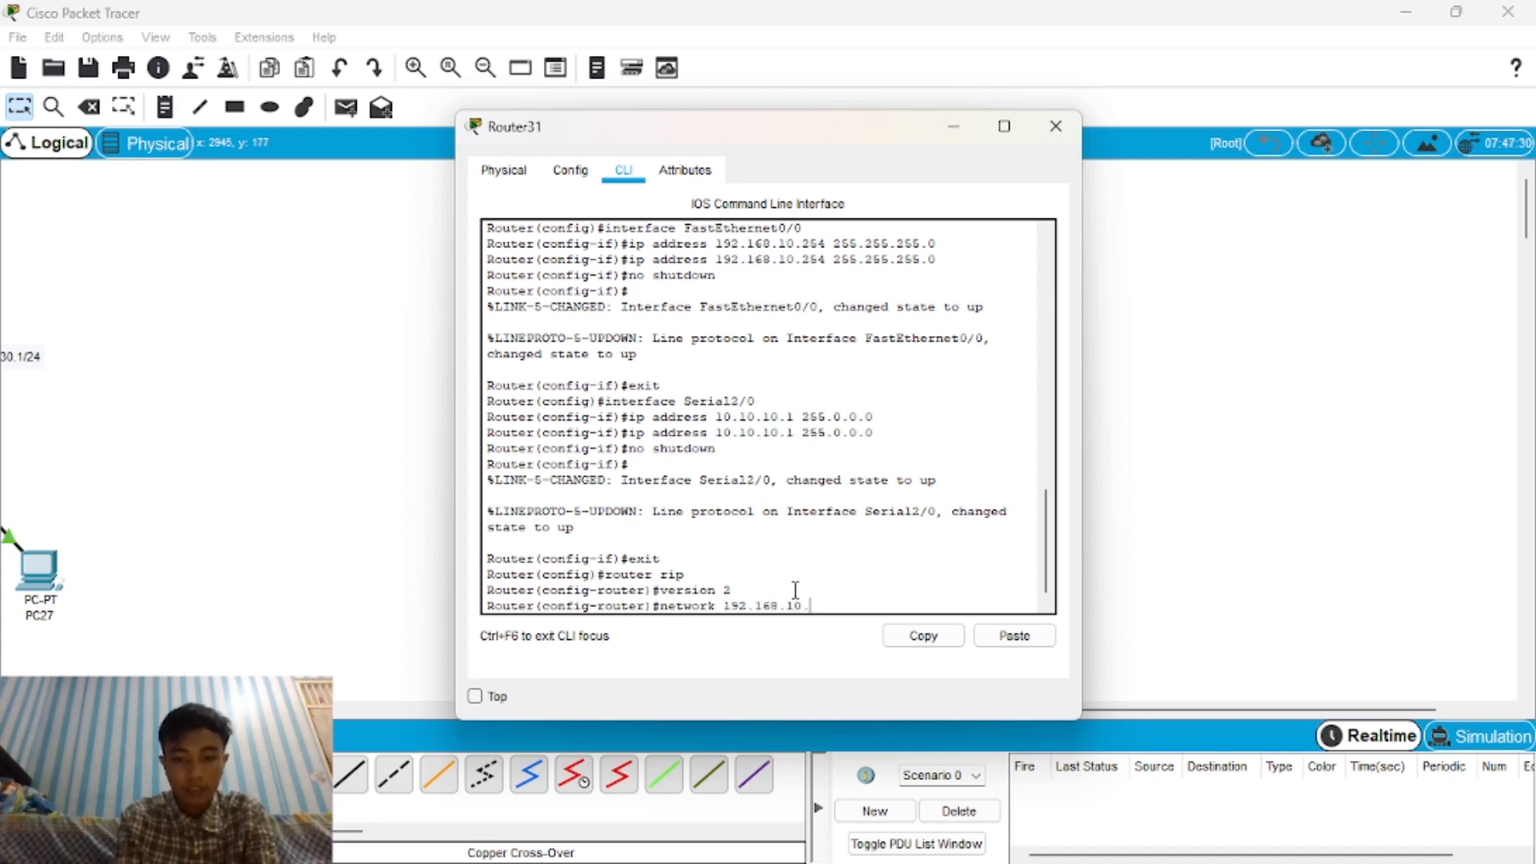
# Add the networks 192.168.10.0, 172.16.0.0 and 10.0.0.0 to Router31's RIP configuration.
pyautogui.write('0')
pyautogui.press('Return')
pyautogui.write('ne')
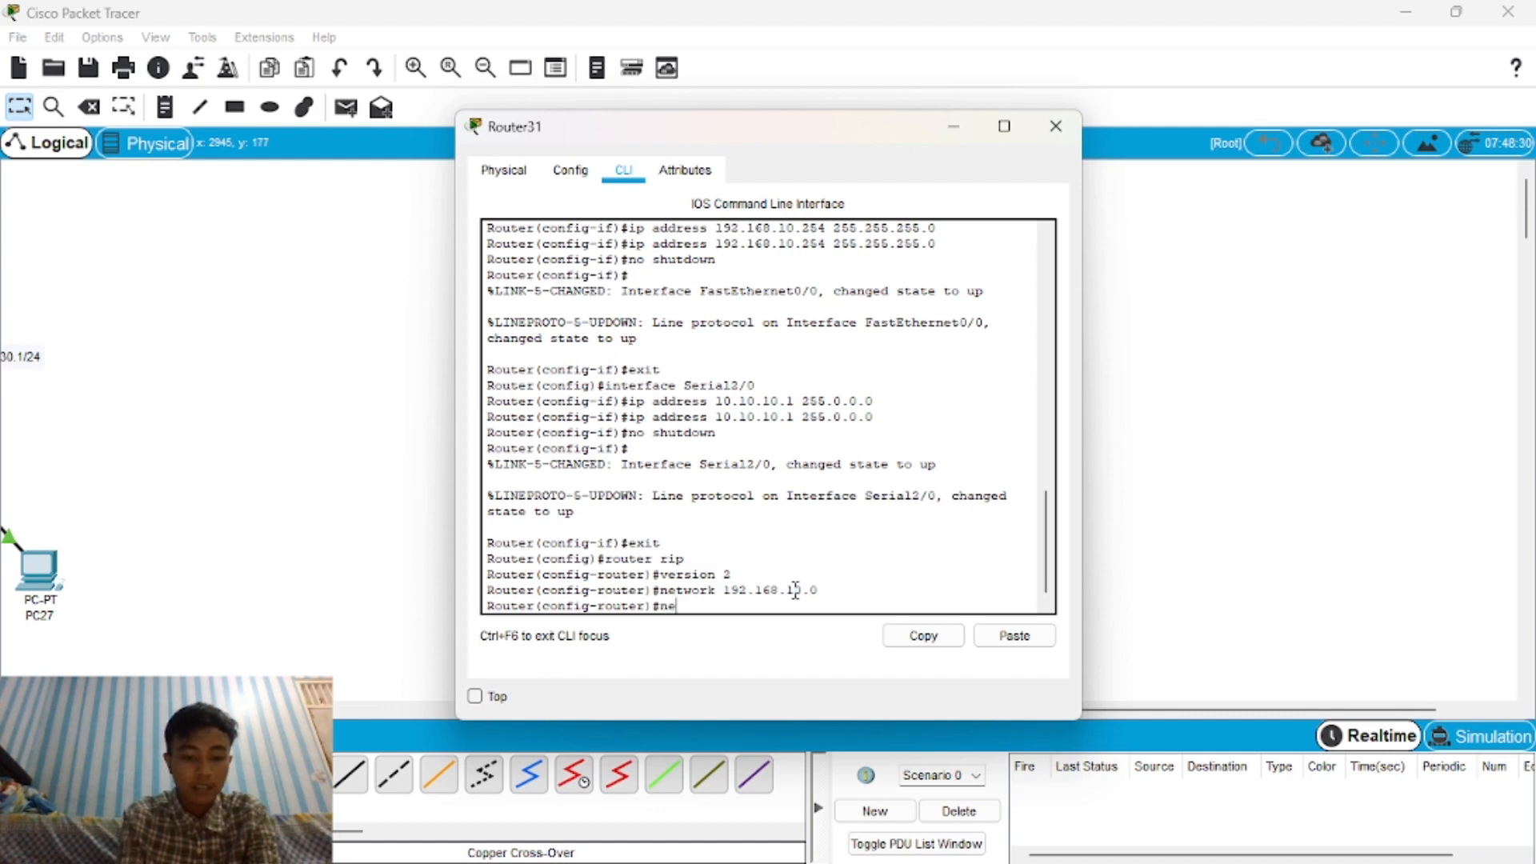
pyautogui.write('twork ')
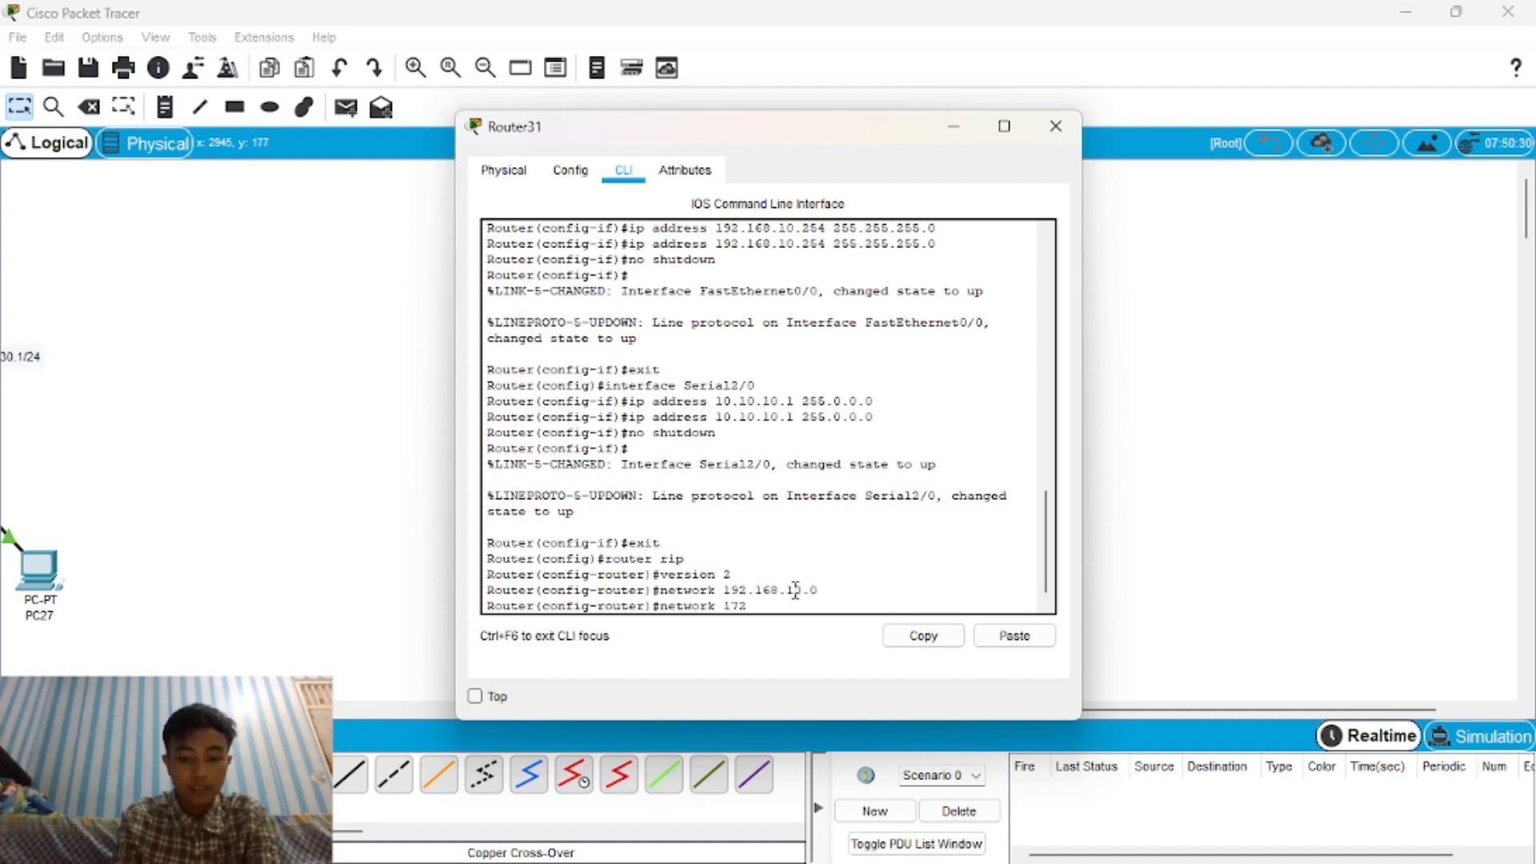
pyautogui.write('172.16')
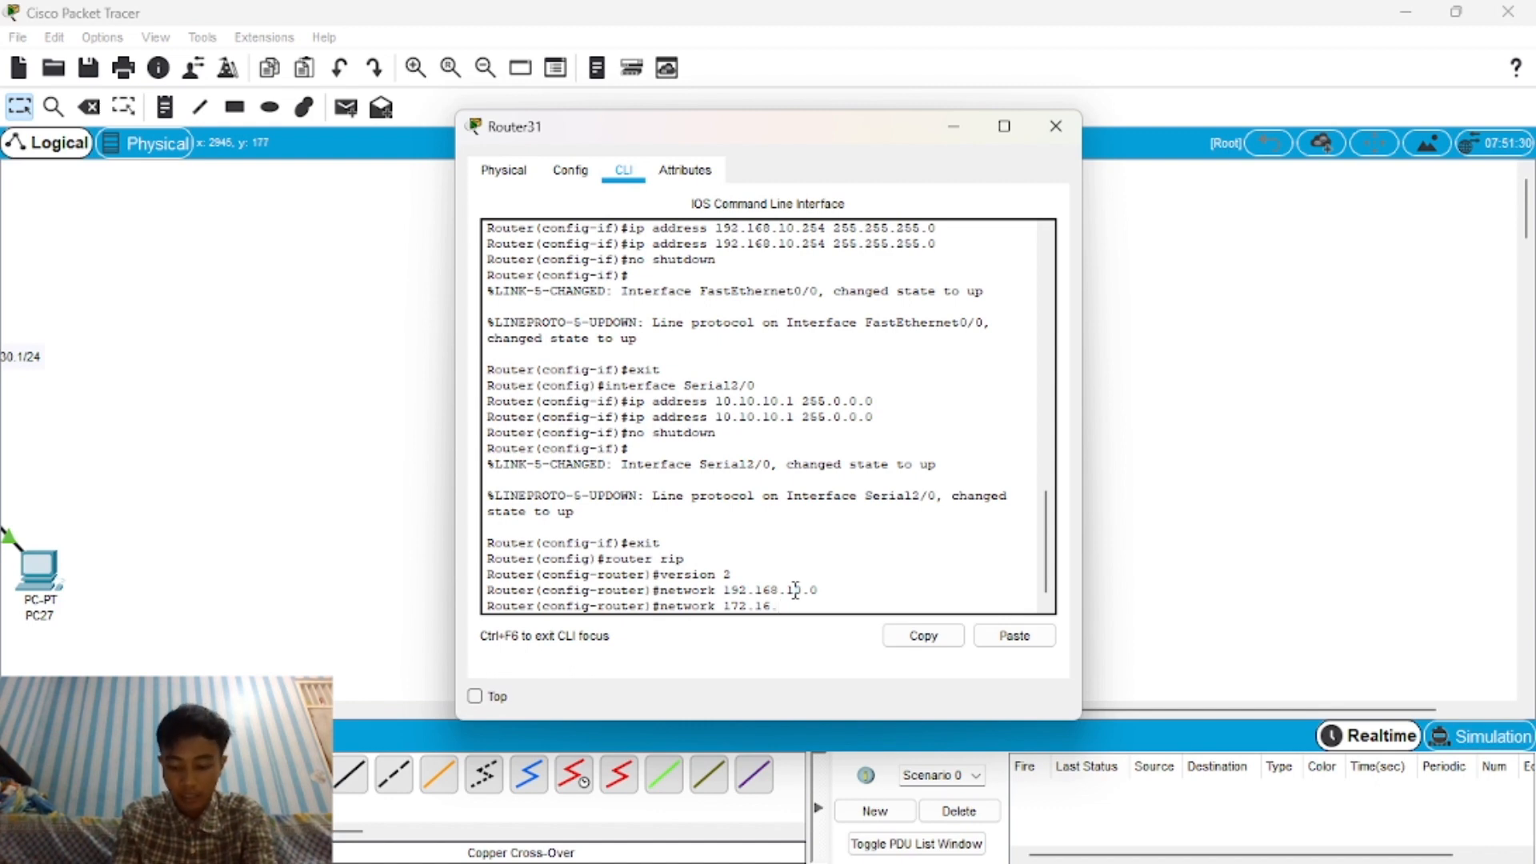
pyautogui.write('.0.0')
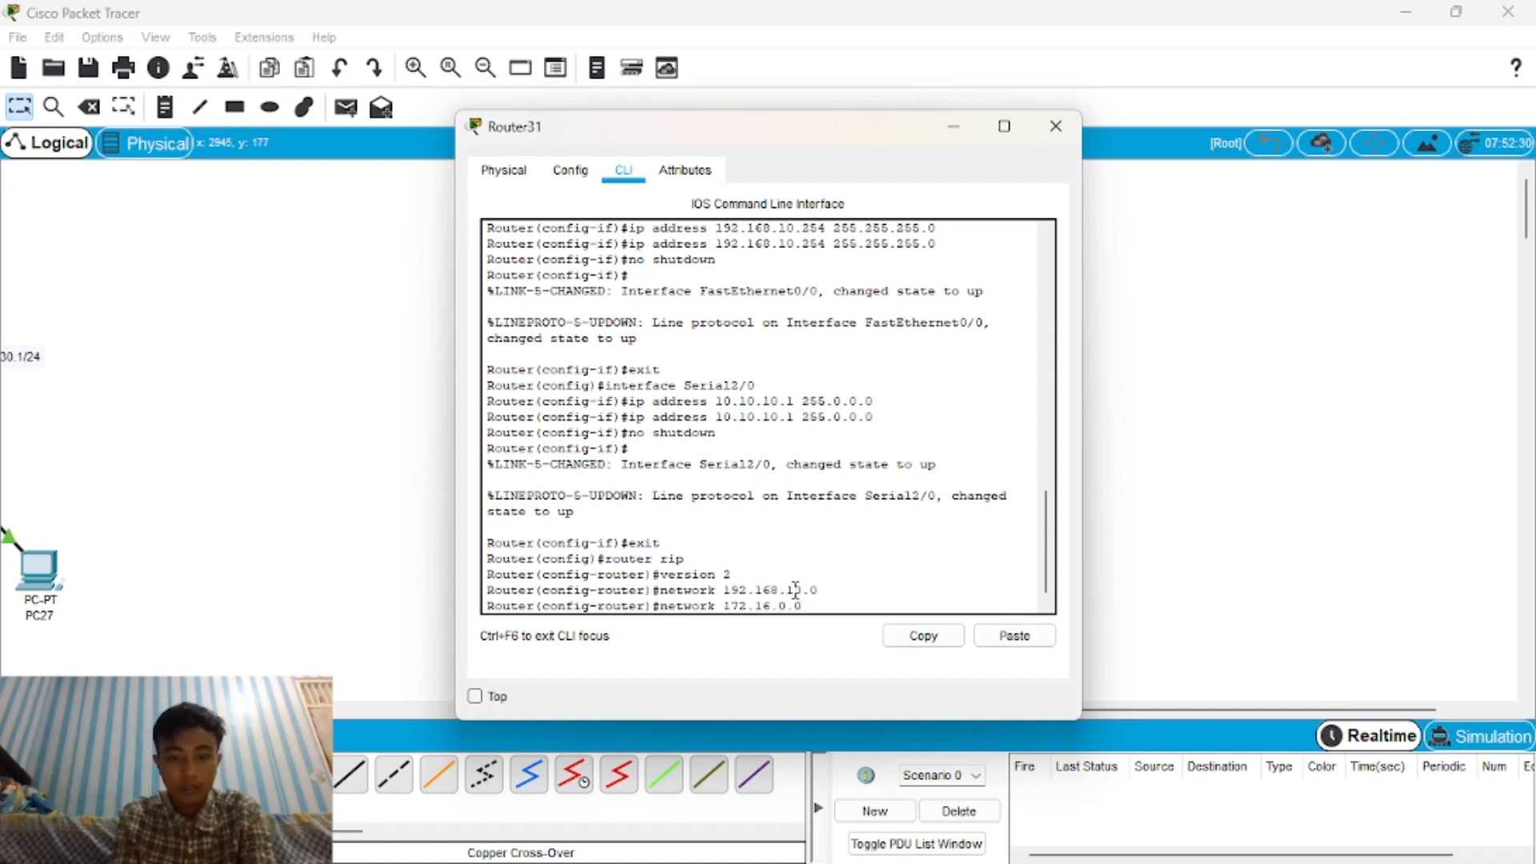
pyautogui.press('Return')
pyautogui.write('networ')
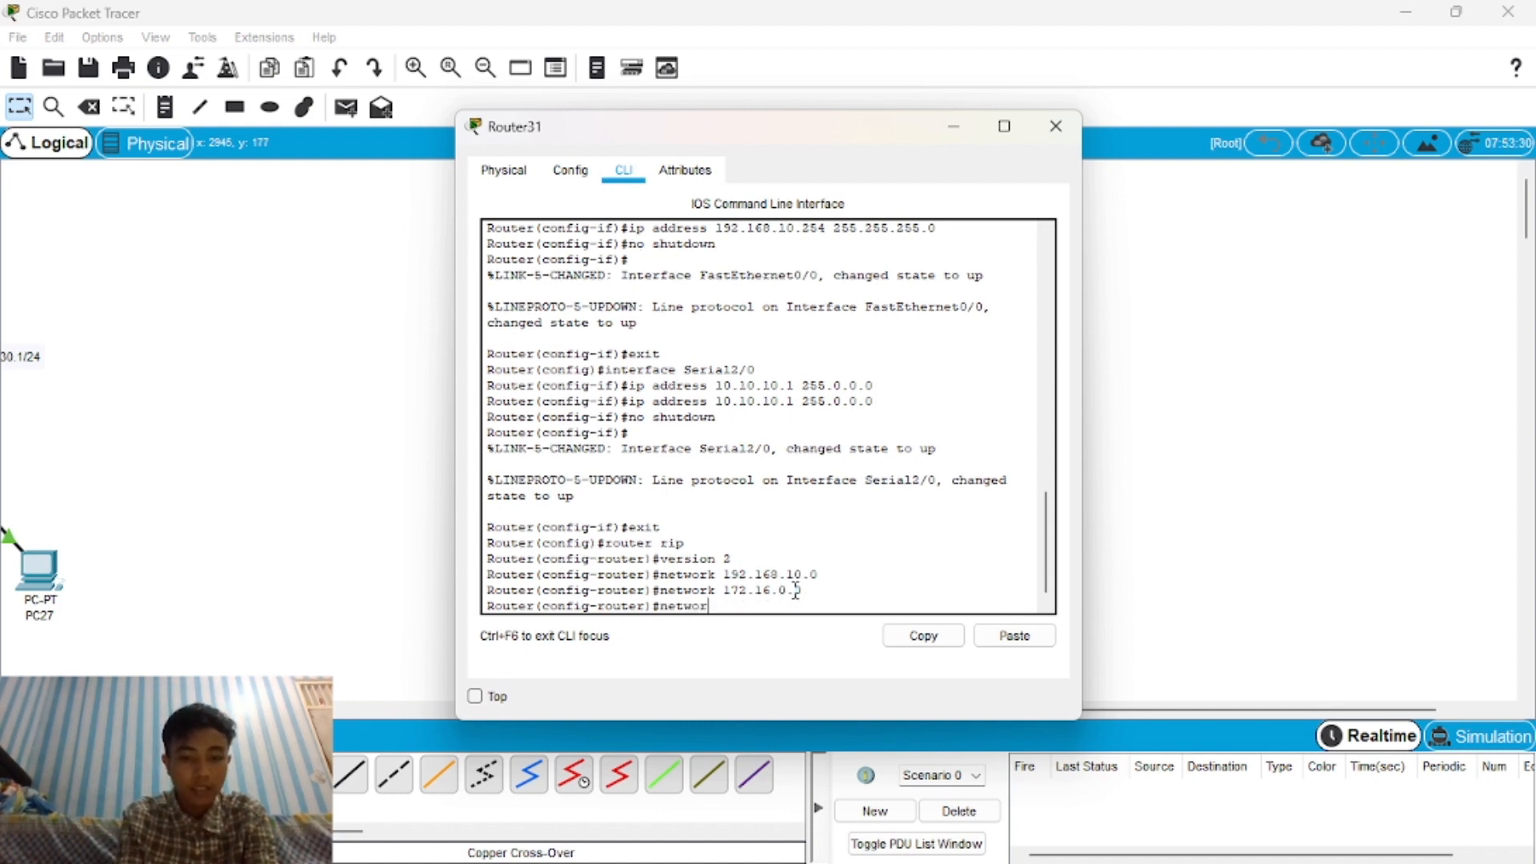
pyautogui.write('k 10.0.0.0')
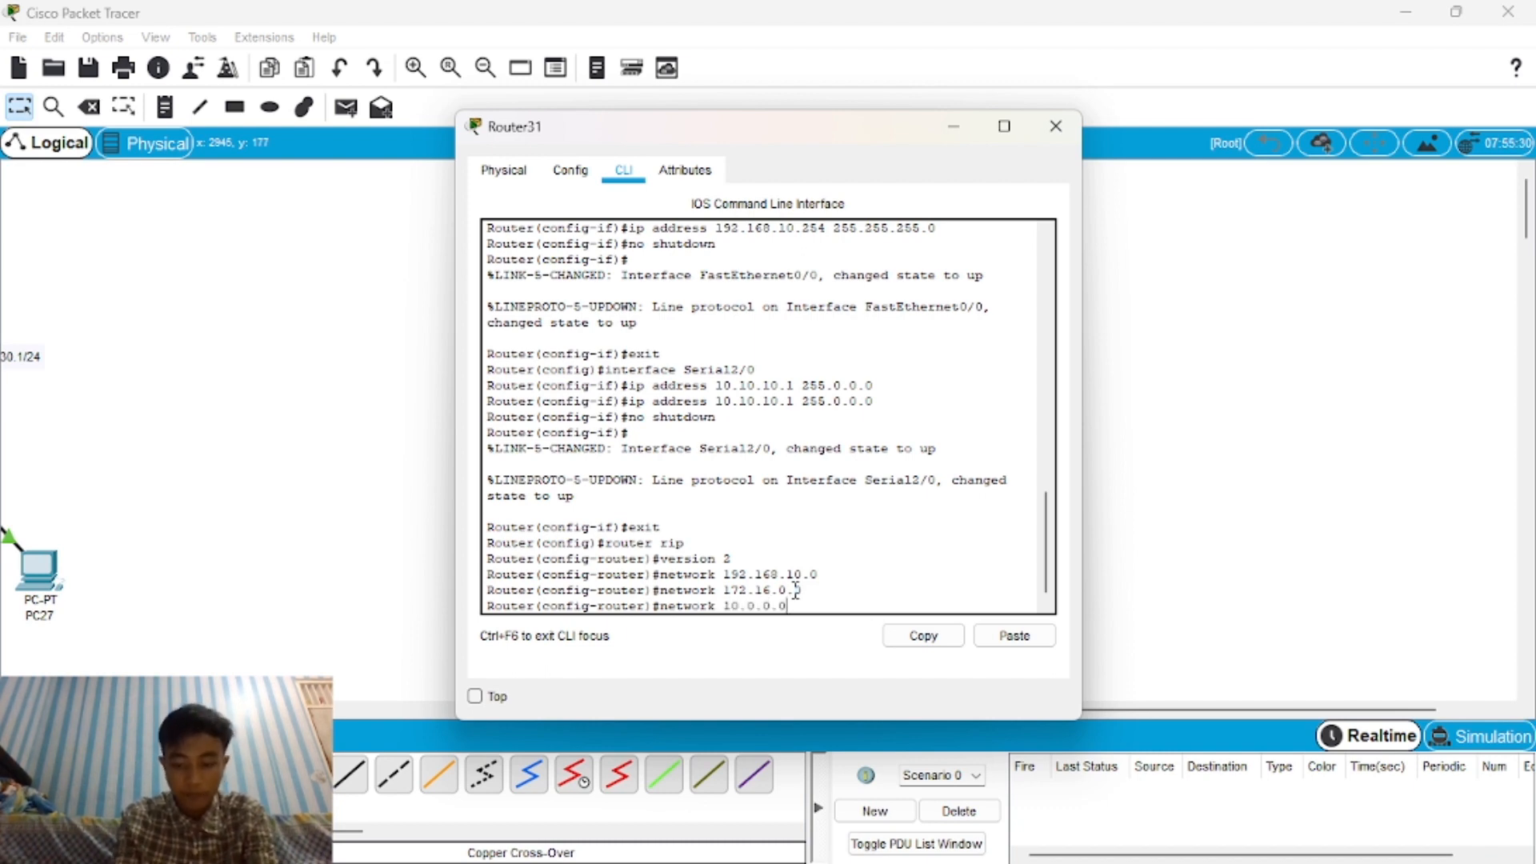
pyautogui.press('Return')
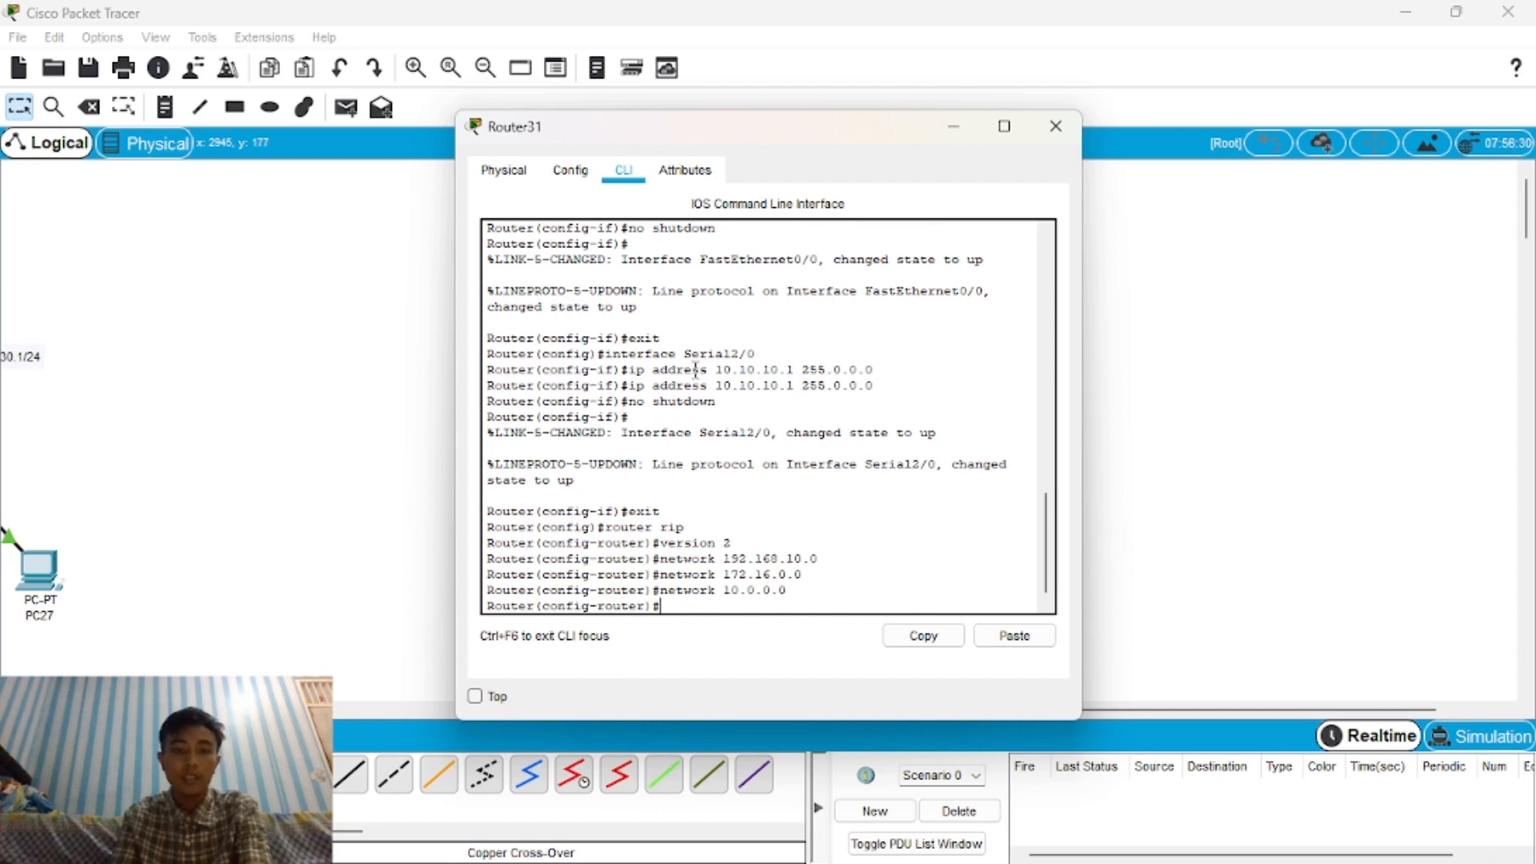
# Check the network addresses registered in Router31's RIP settings and close the router's window.
pyautogui.click(512, 172)
pyautogui.click(544, 175)
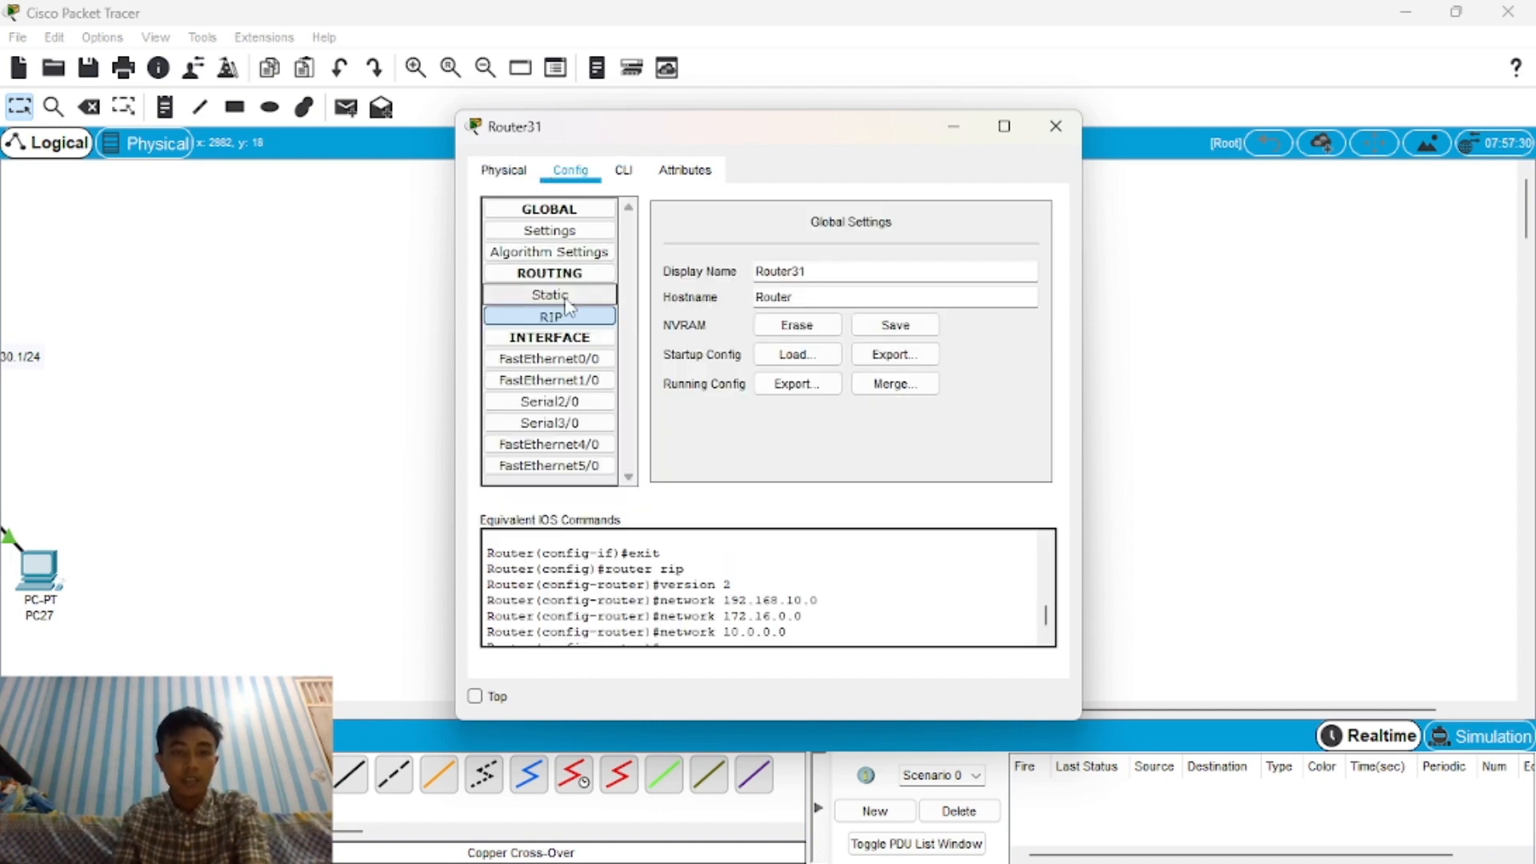
pyautogui.click(541, 318)
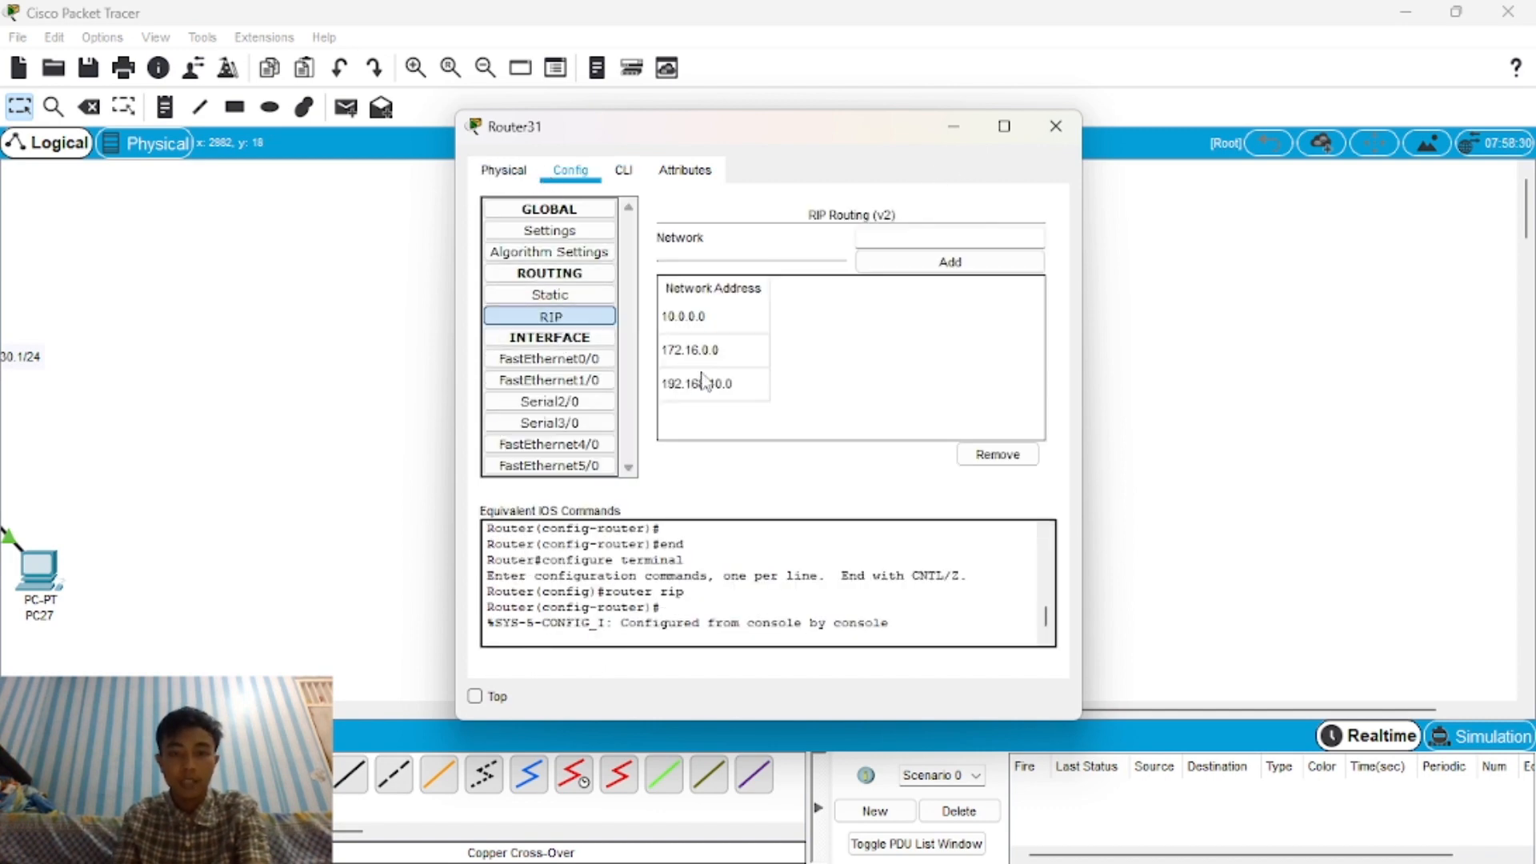
pyautogui.click(1055, 127)
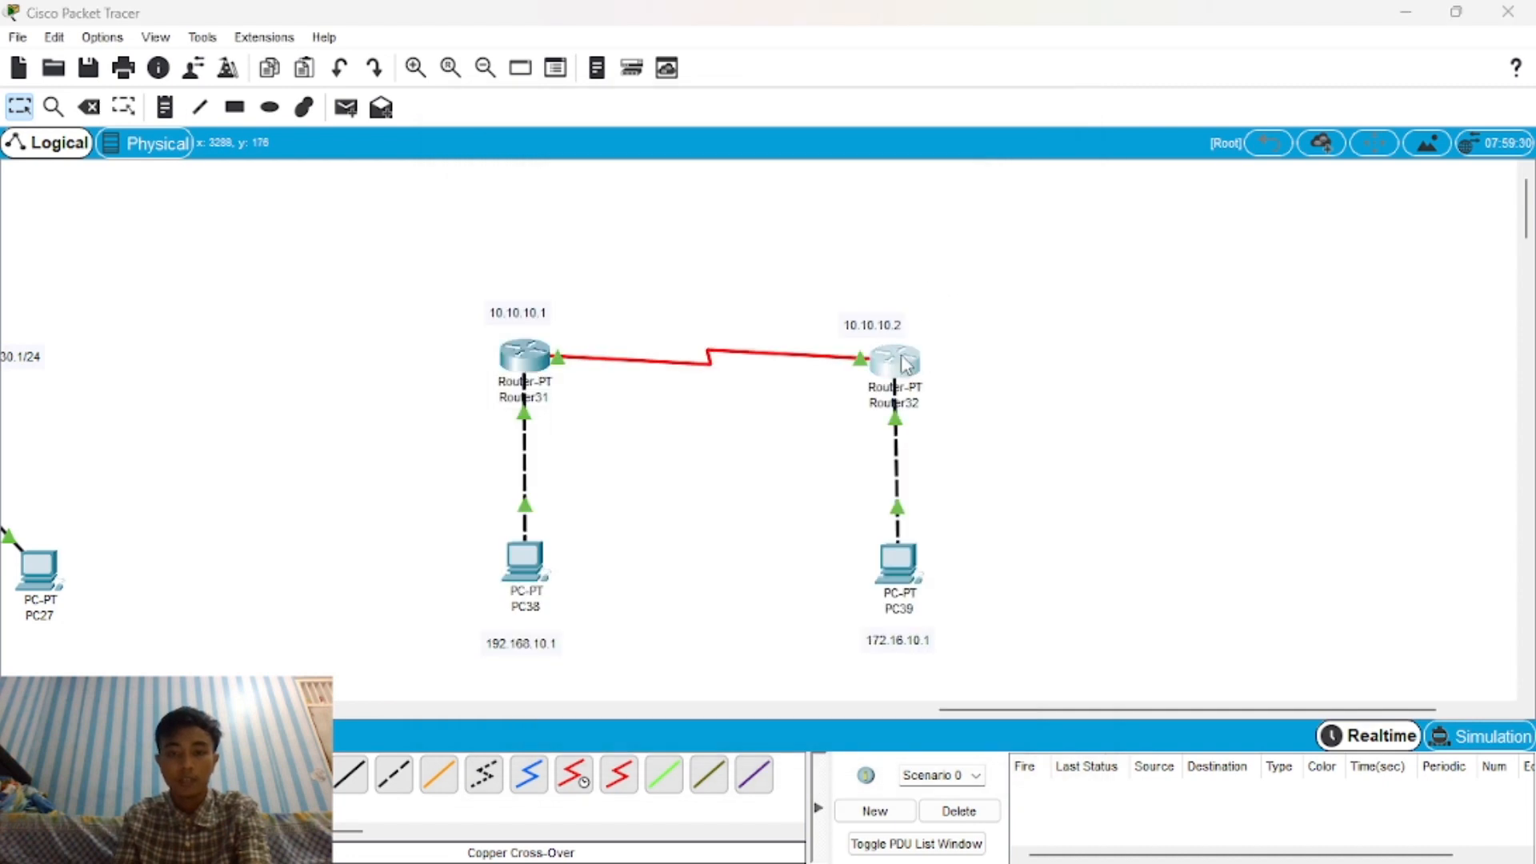
# Enter RIP routing configuration on Router32 and set it to version 2 from the command line.
pyautogui.click(912, 376)
pyautogui.moveTo(786, 129); pyautogui.dragTo(447, 155)
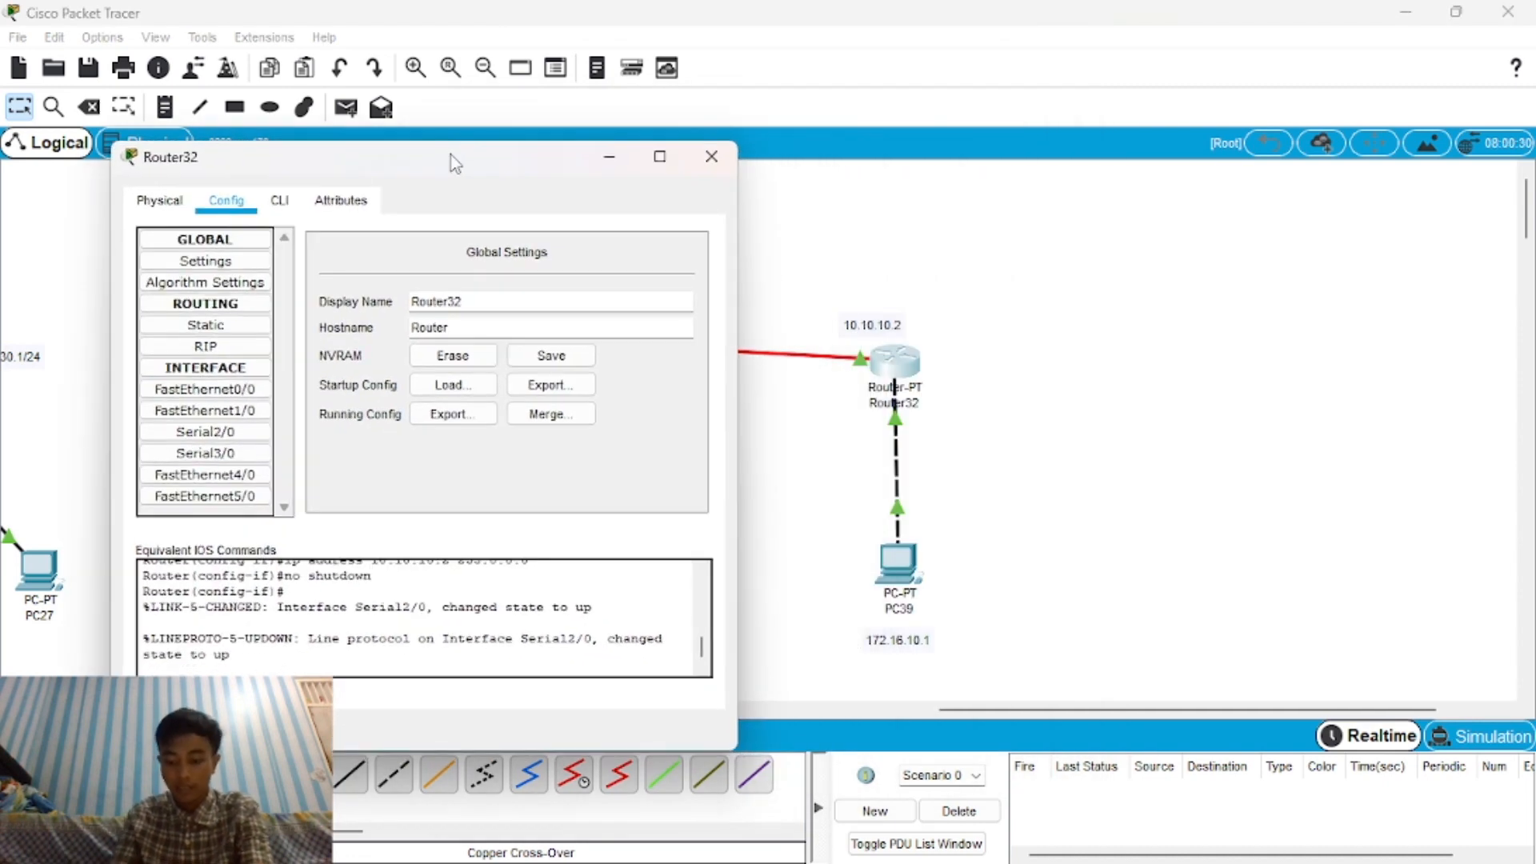
pyautogui.click(220, 344)
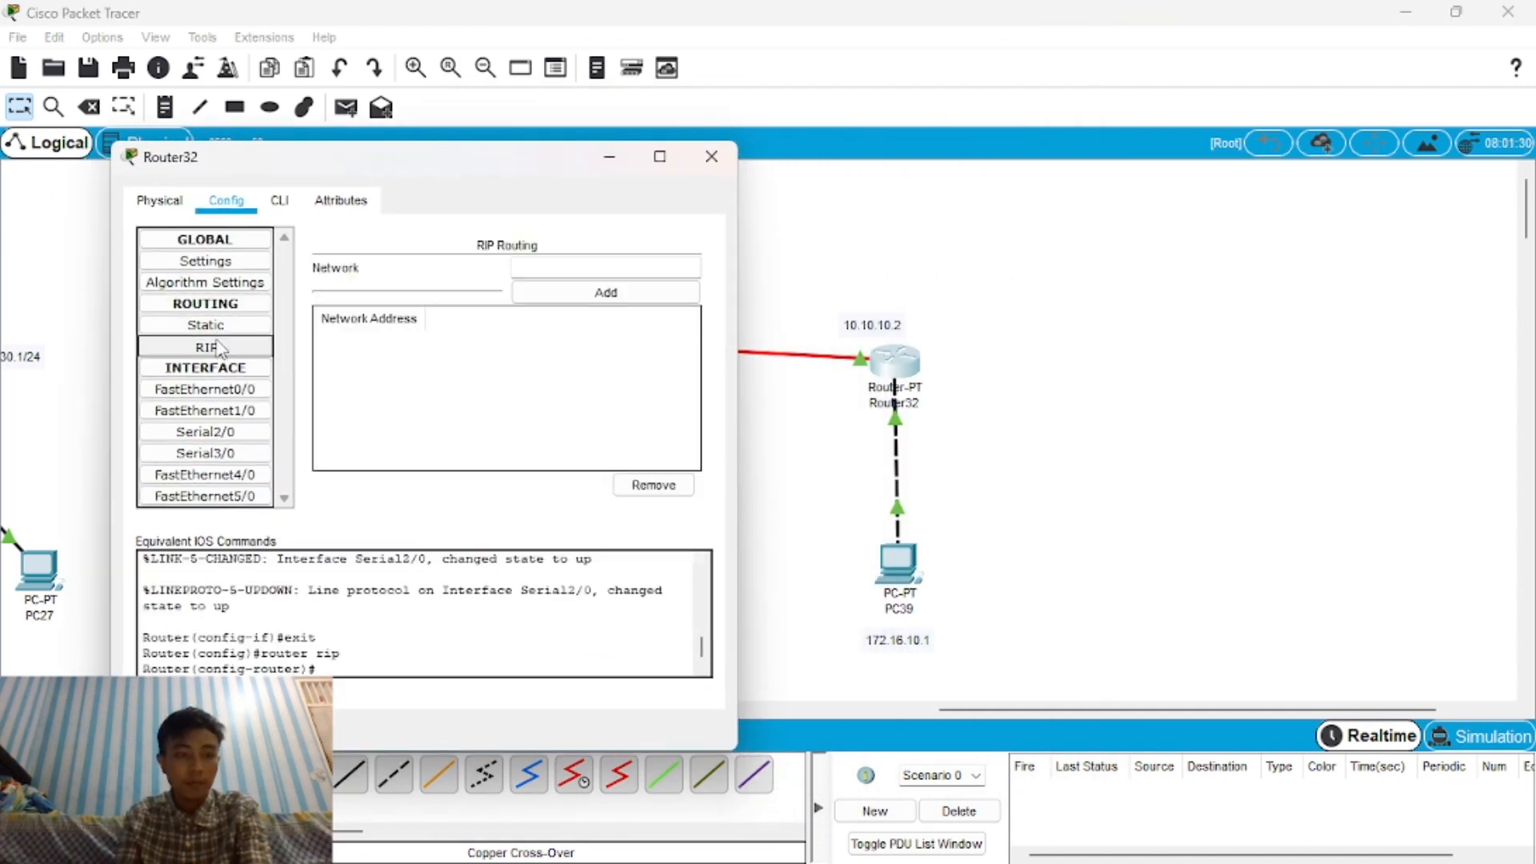
pyautogui.click(279, 200)
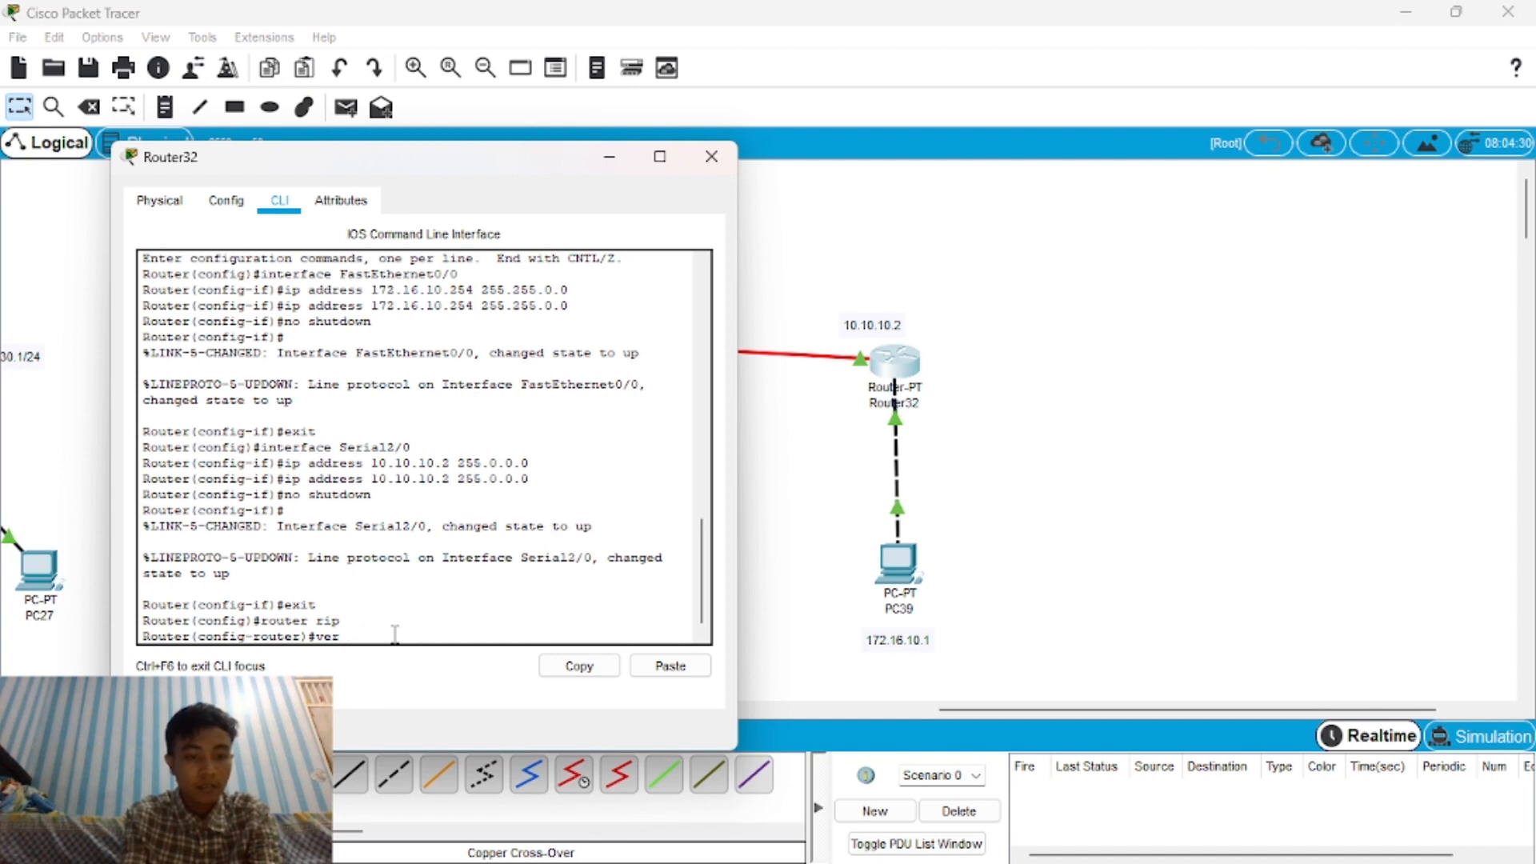
pyautogui.press('Return')
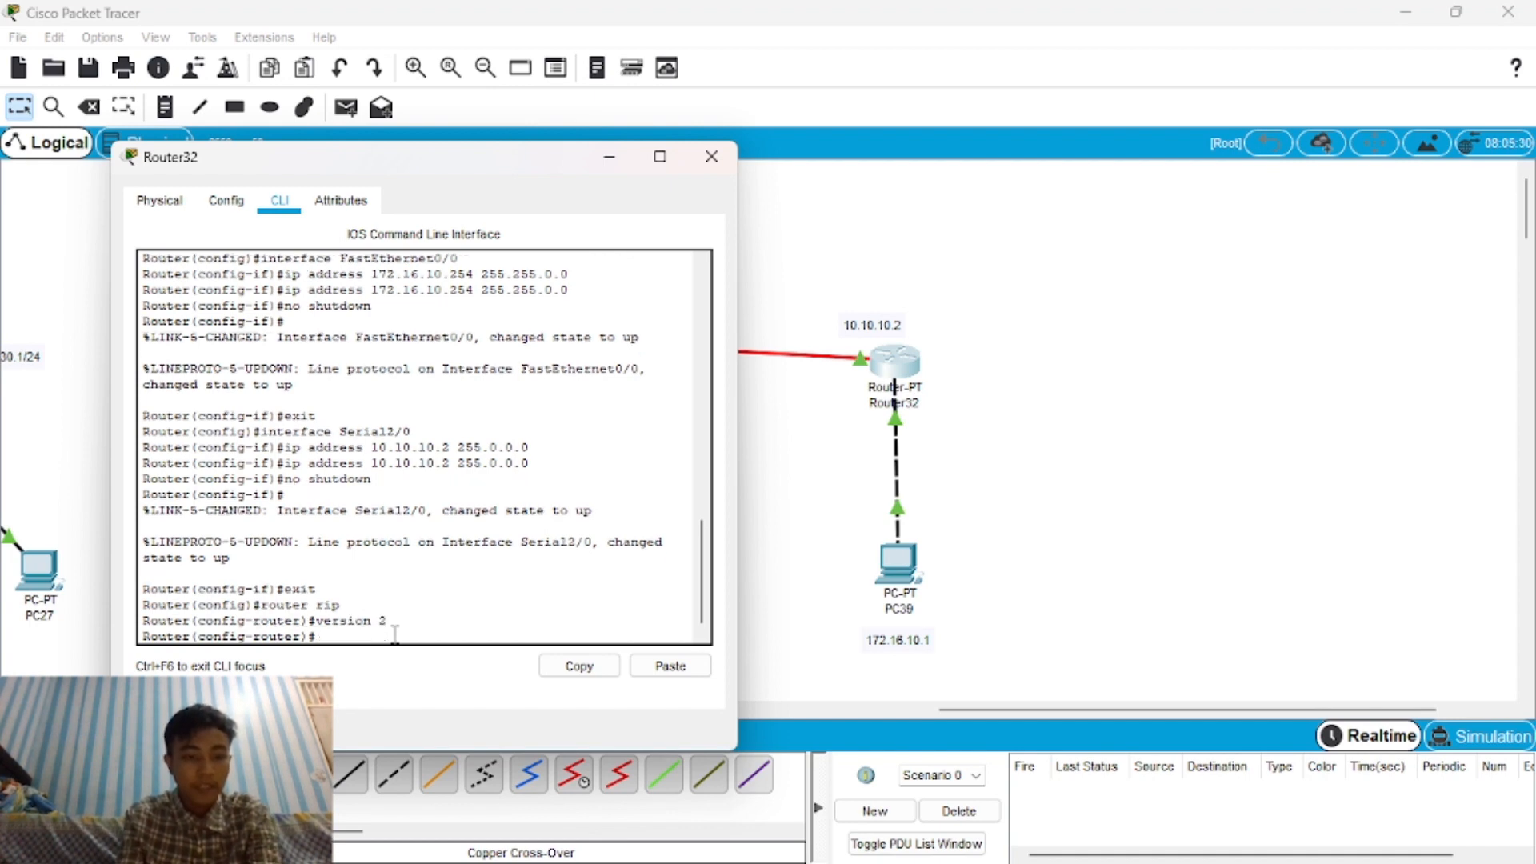
# Add the networks 10.0.0.0, 172.16.0.0 and 192.168.10.0 to Router32's RIP configuration.
pyautogui.write('network 10.0.0.0')
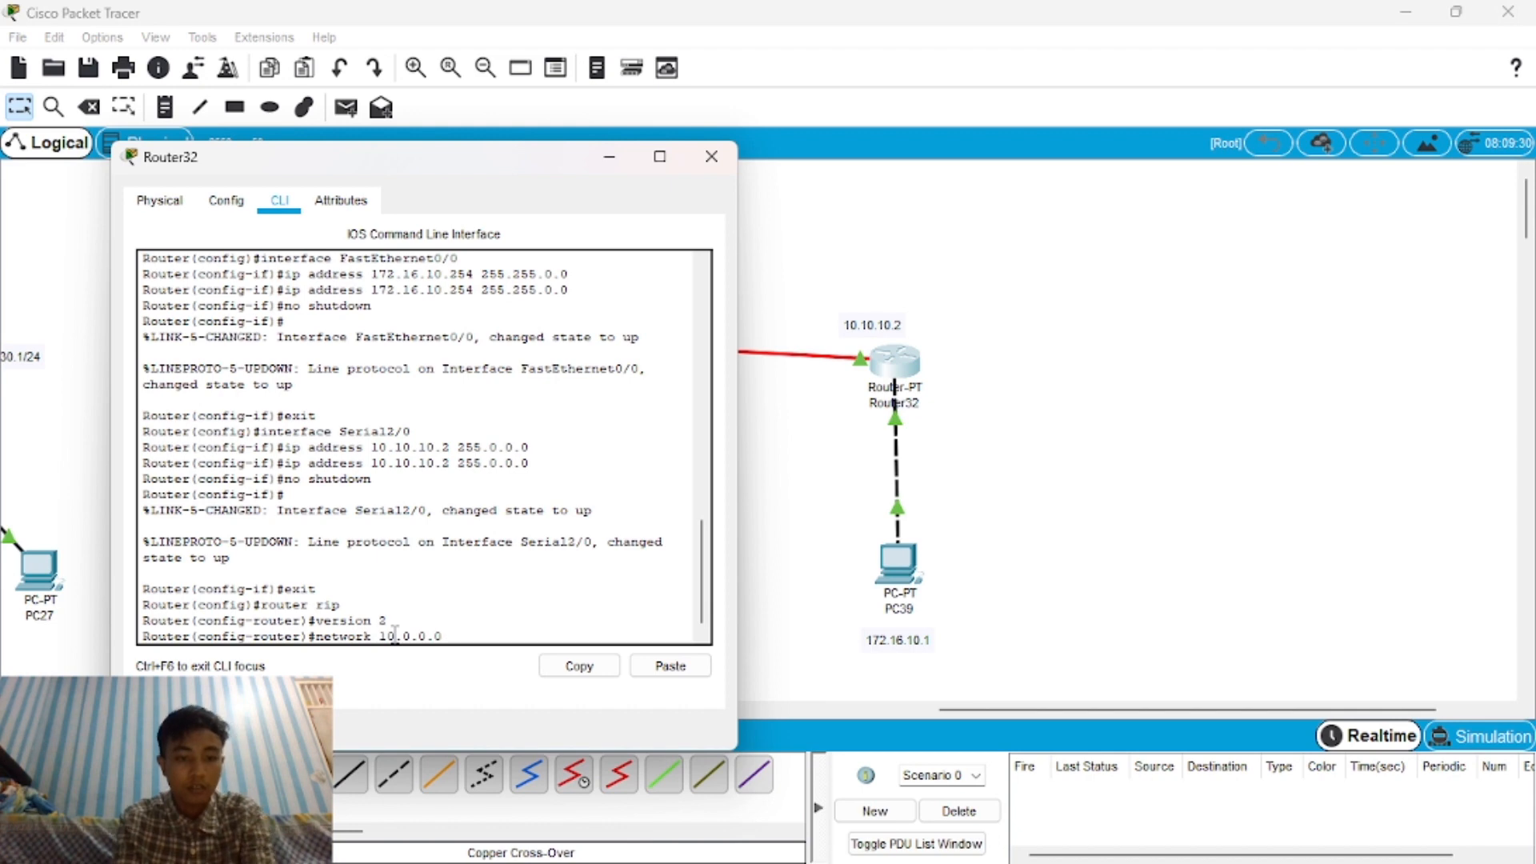
pyautogui.press('Return')
pyautogui.write('net')
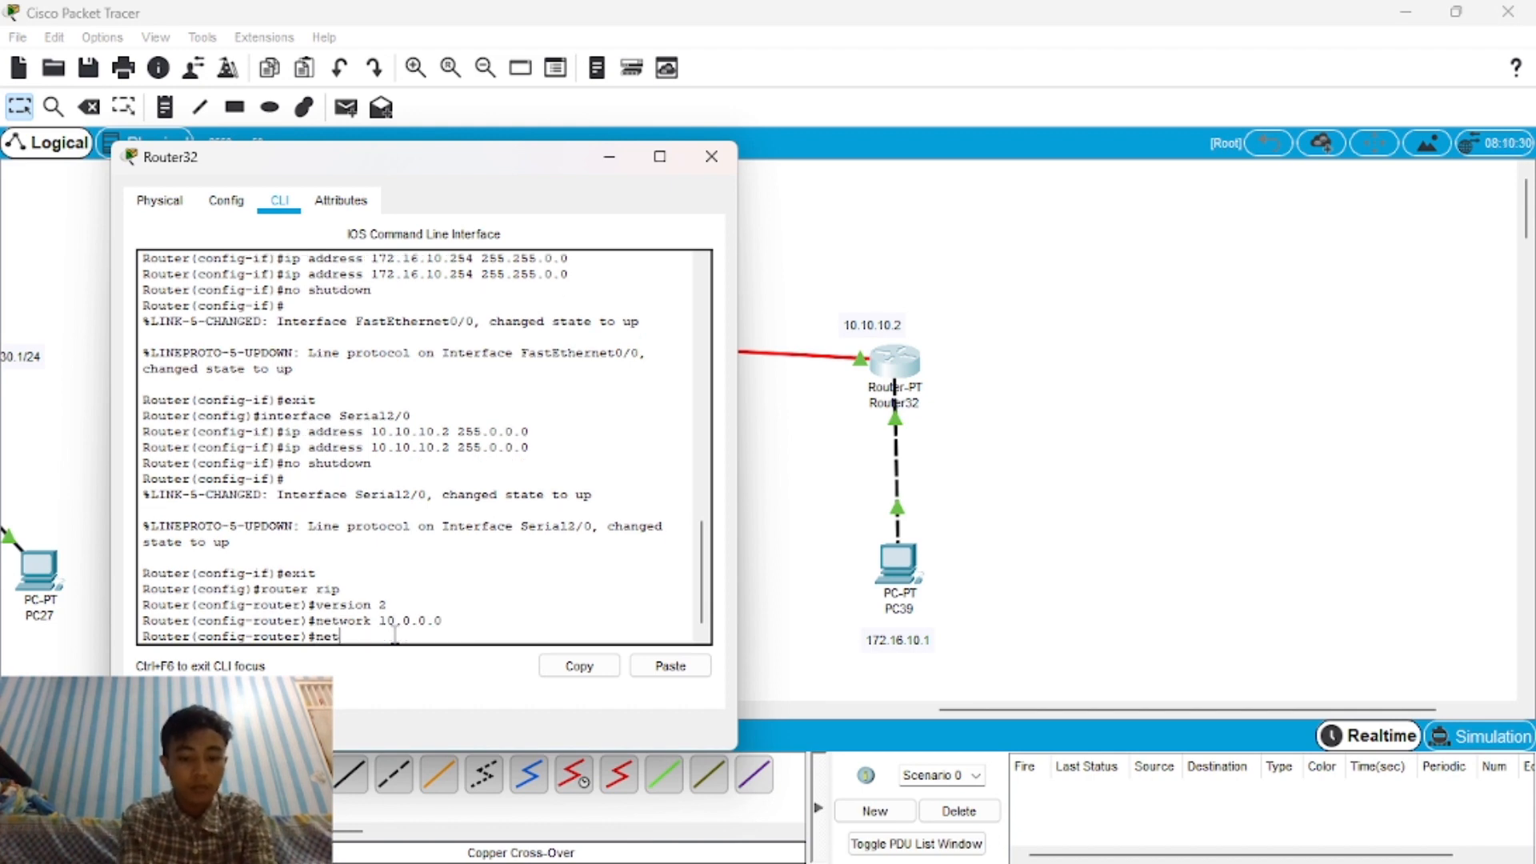
pyautogui.write('work 172')
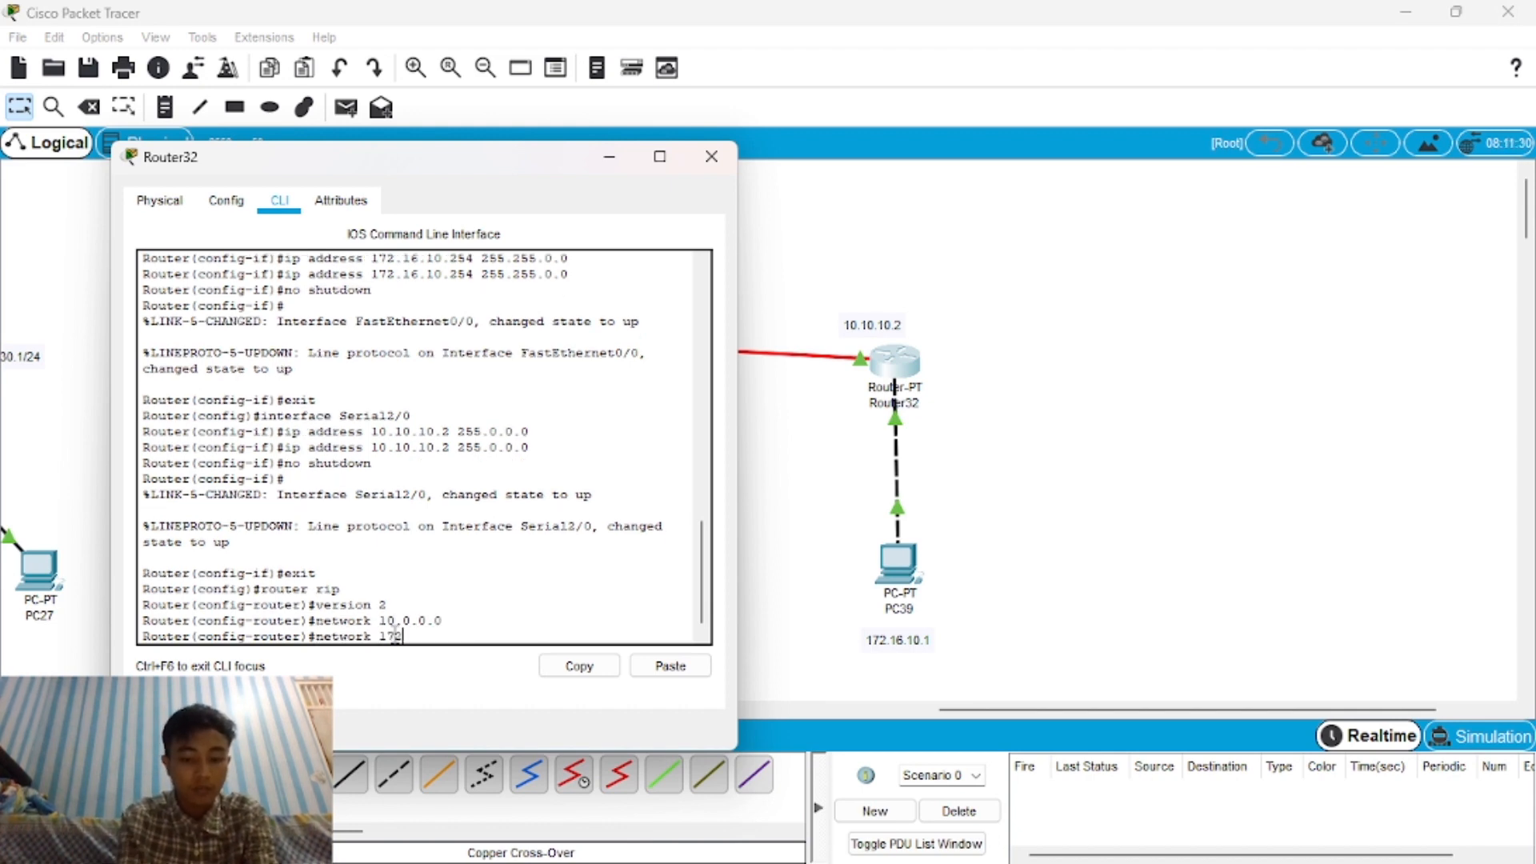
pyautogui.write('.16')
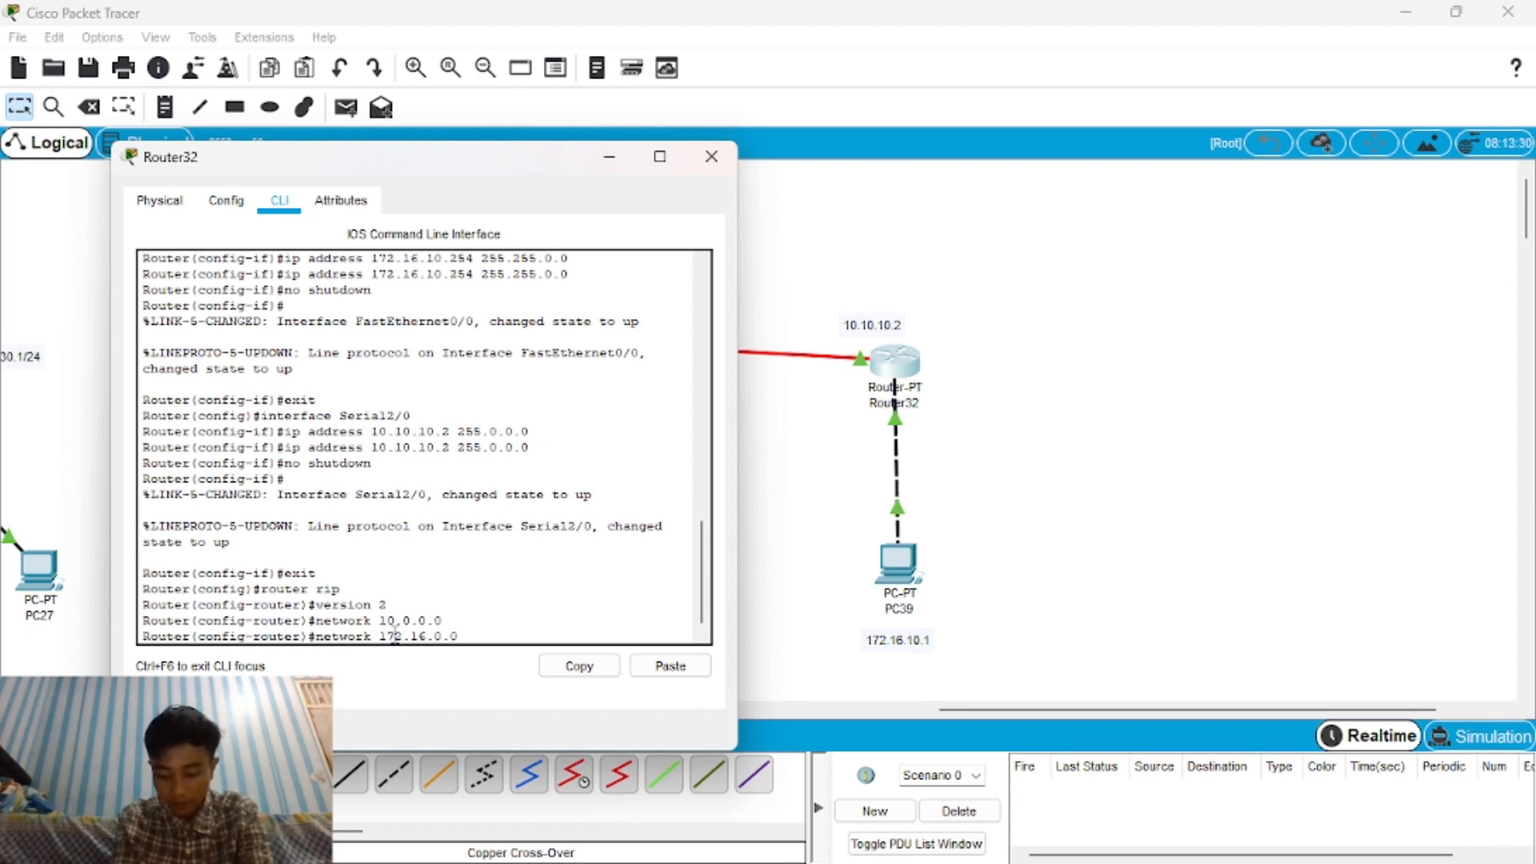
pyautogui.write('.0.0')
pyautogui.press('Return')
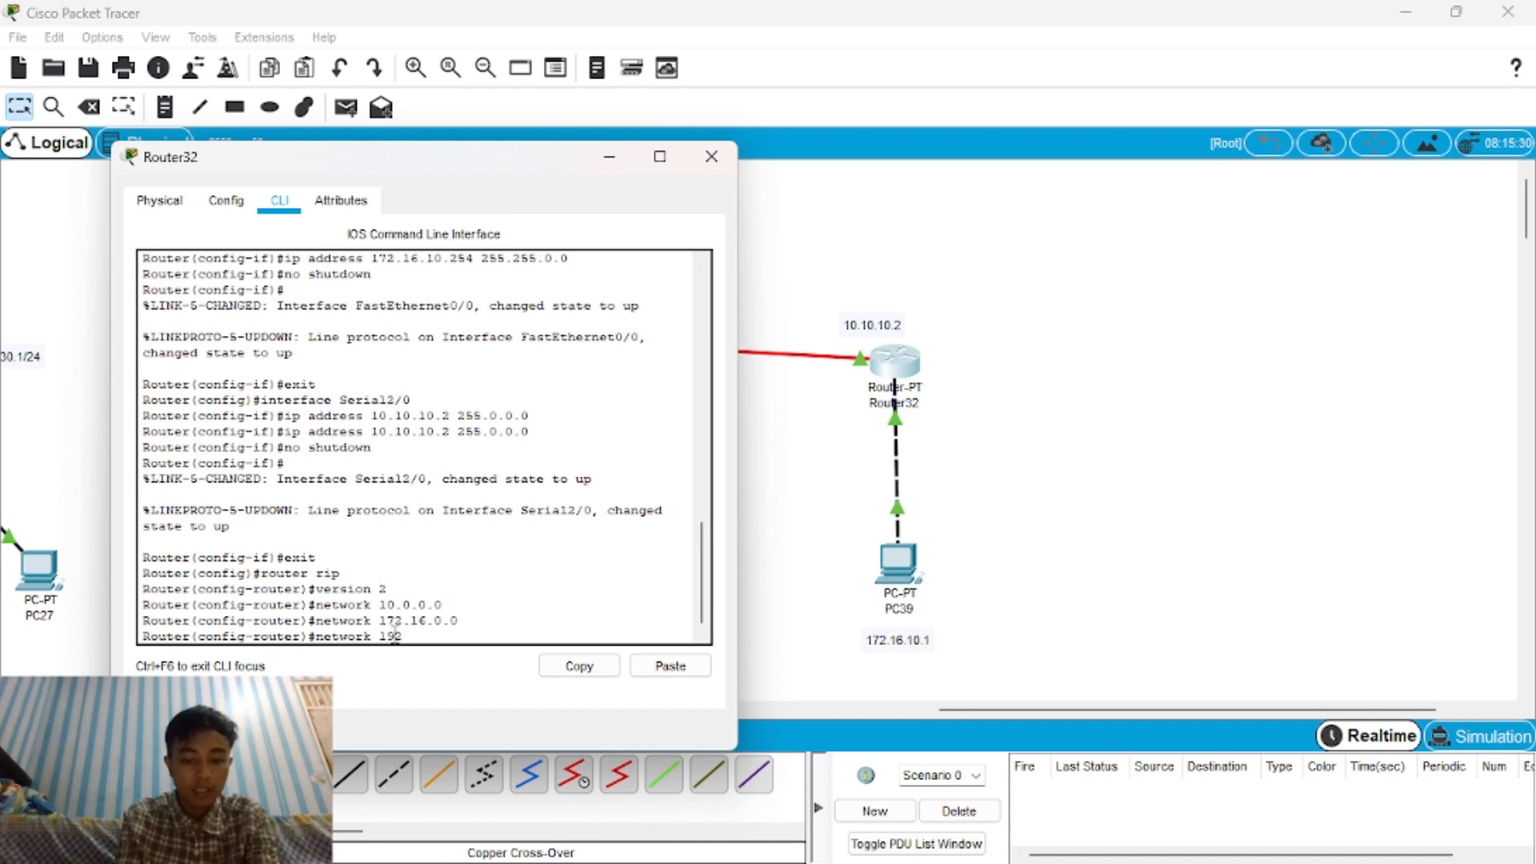
pyautogui.write('network 192.168.')
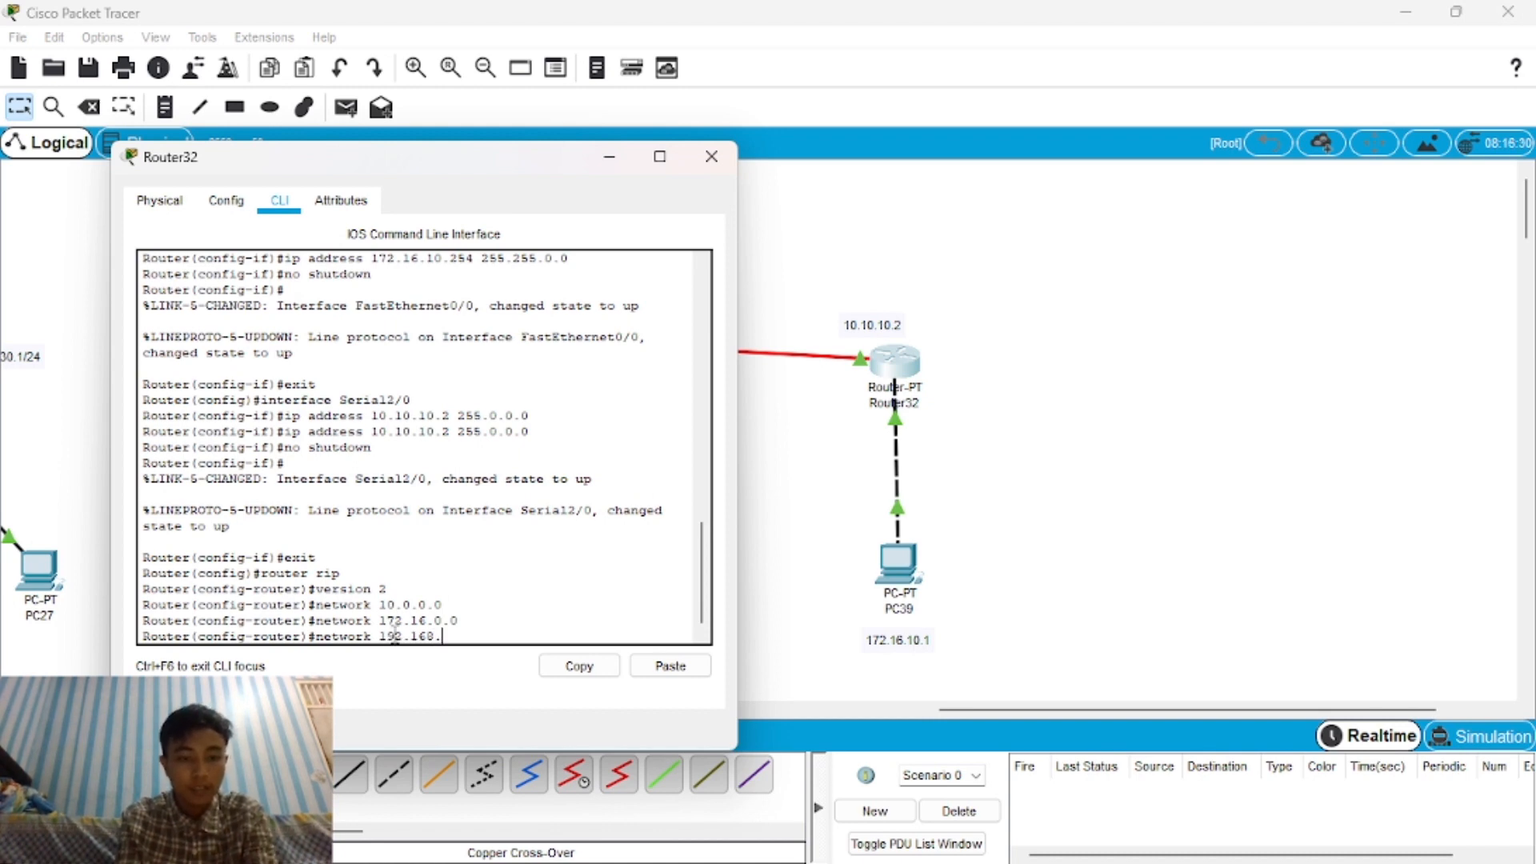
pyautogui.write('10')
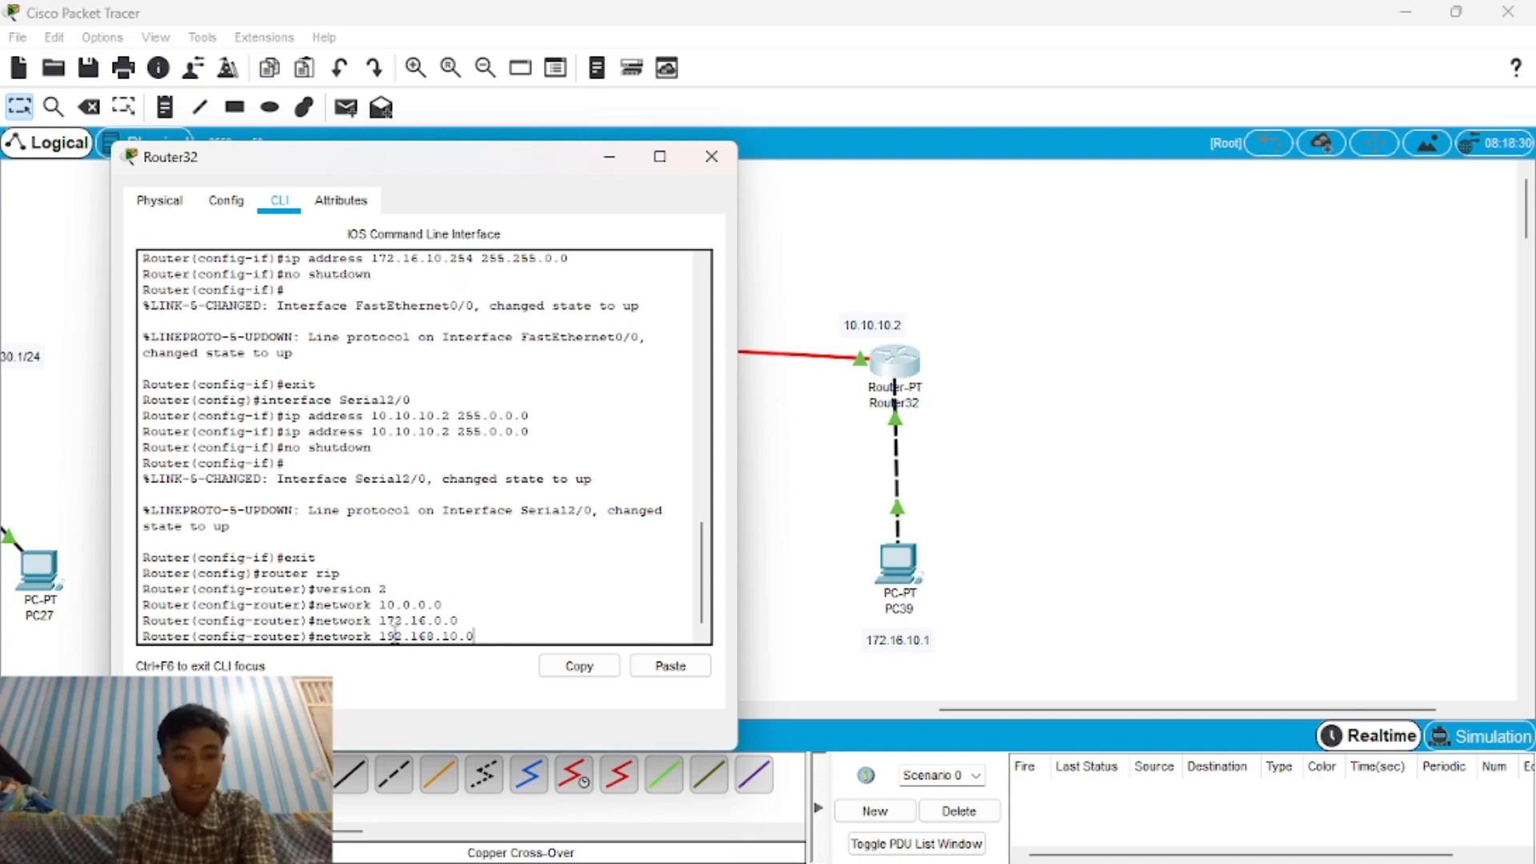
pyautogui.write('.0')
pyautogui.press('Return')
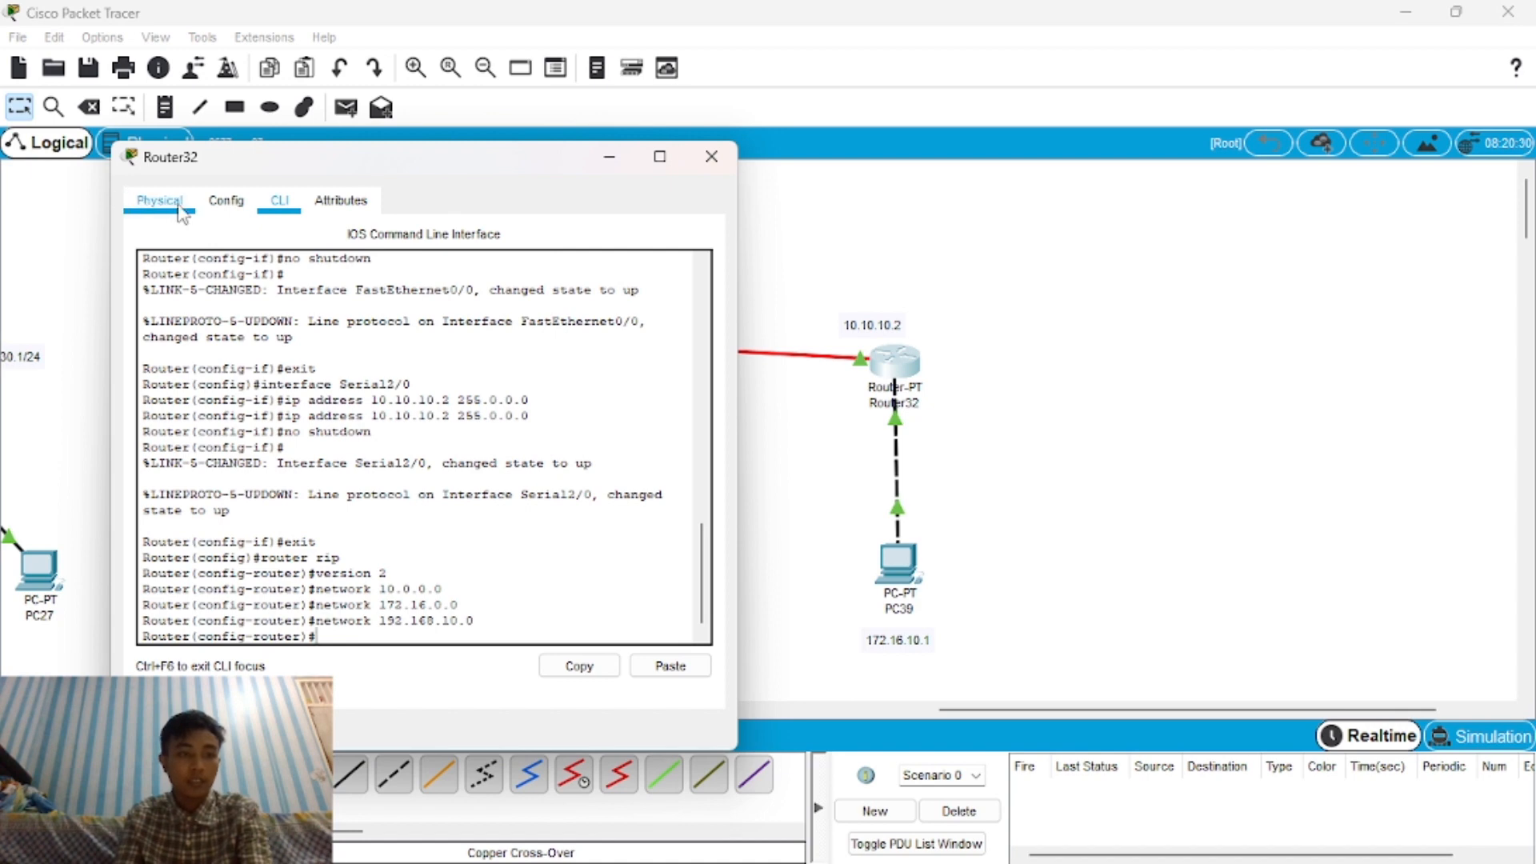
# Check the network addresses registered in Router32's RIP settings and close the router's window.
pyautogui.click(226, 200)
pyautogui.click(233, 348)
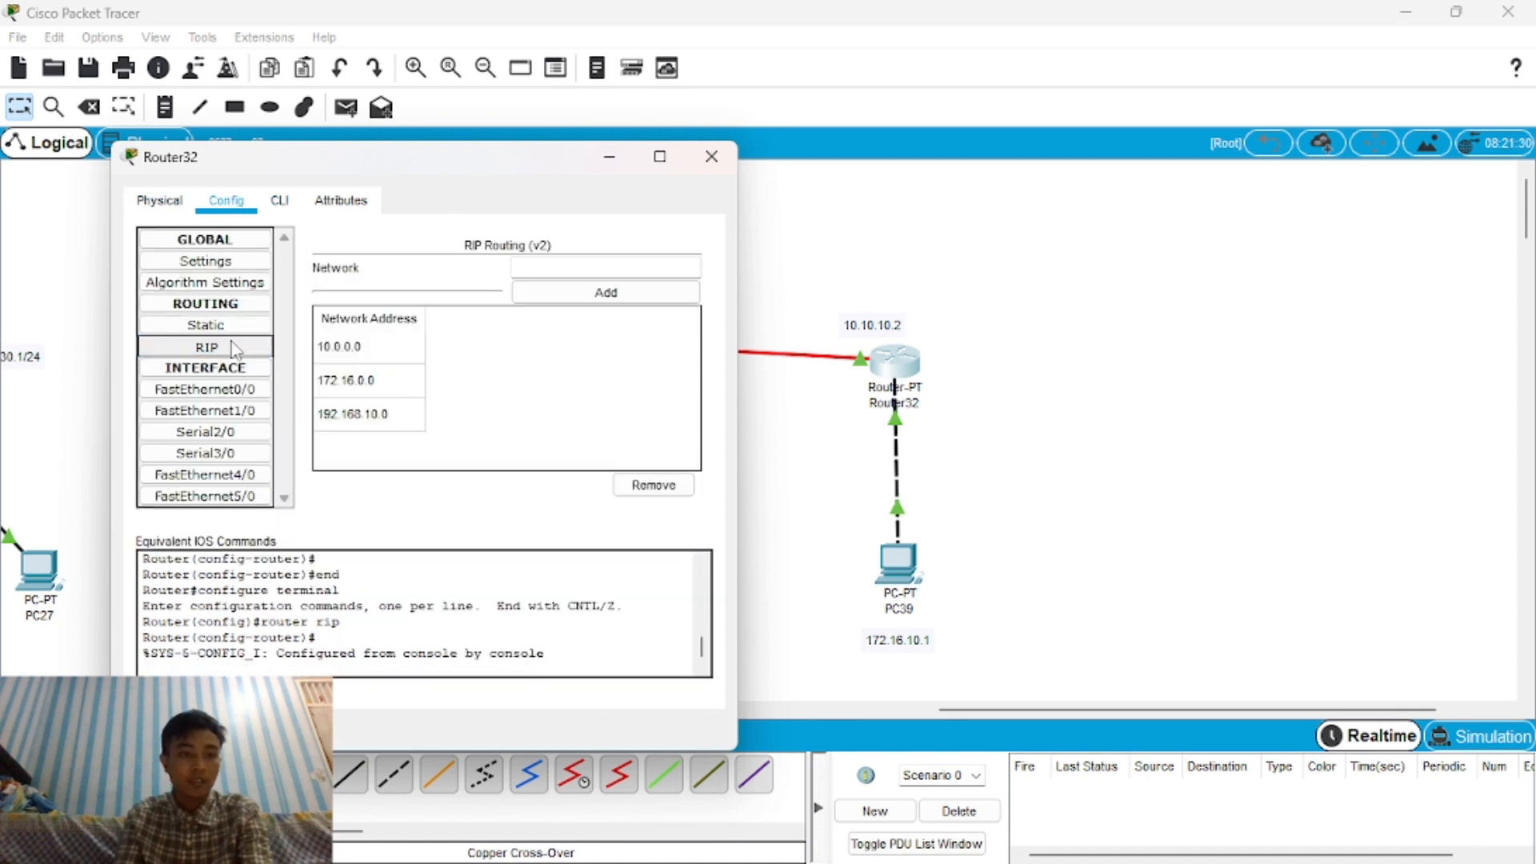
pyautogui.click(710, 157)
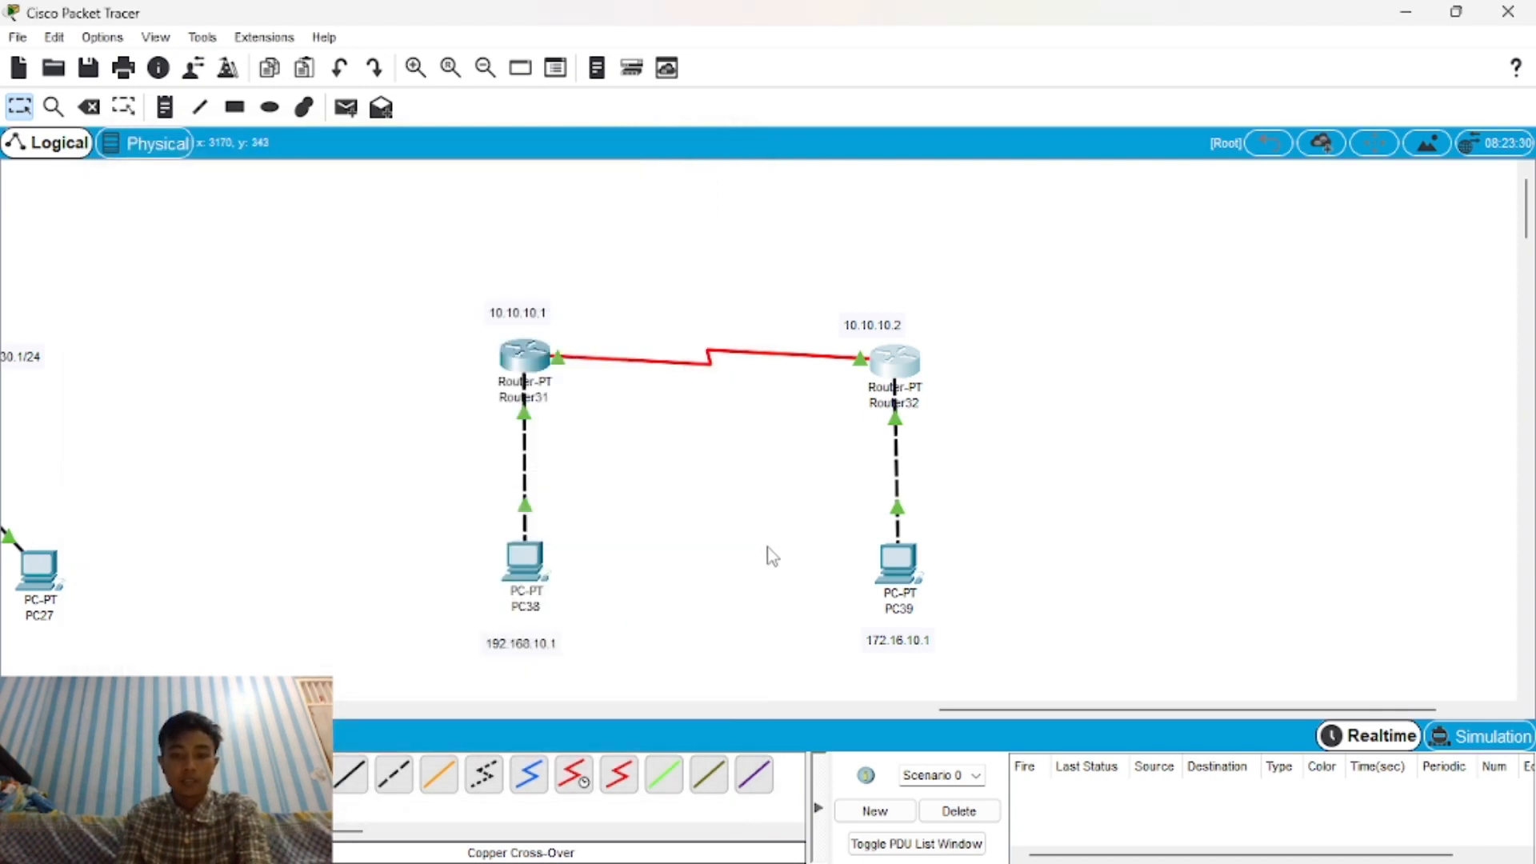
# Test the connection by sending a simple PDU from PC38 to PC39 twice.
pyautogui.click(345, 106)
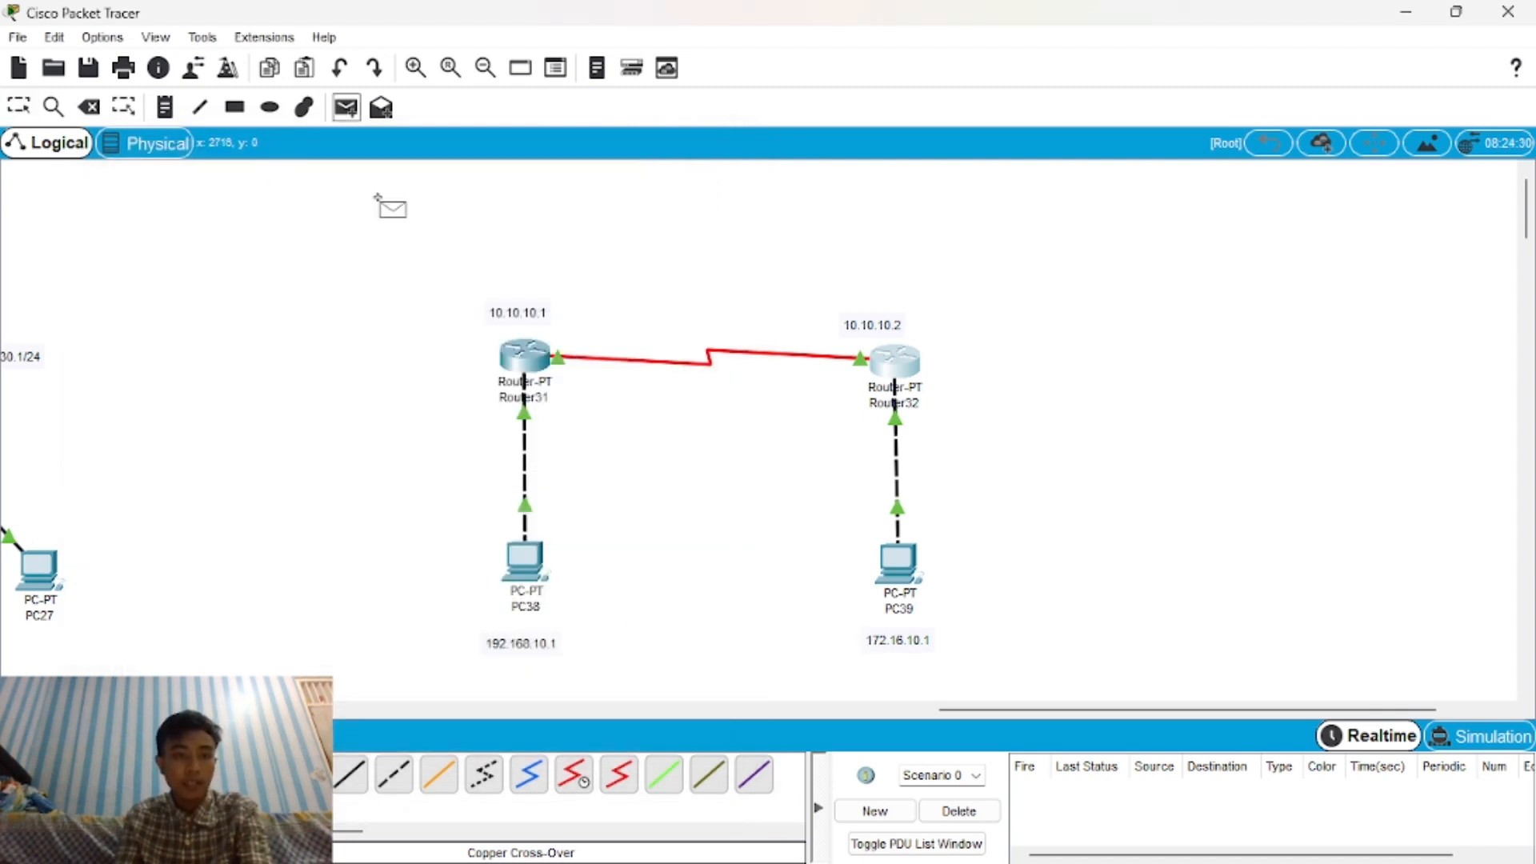
pyautogui.click(519, 585)
pyautogui.click(920, 569)
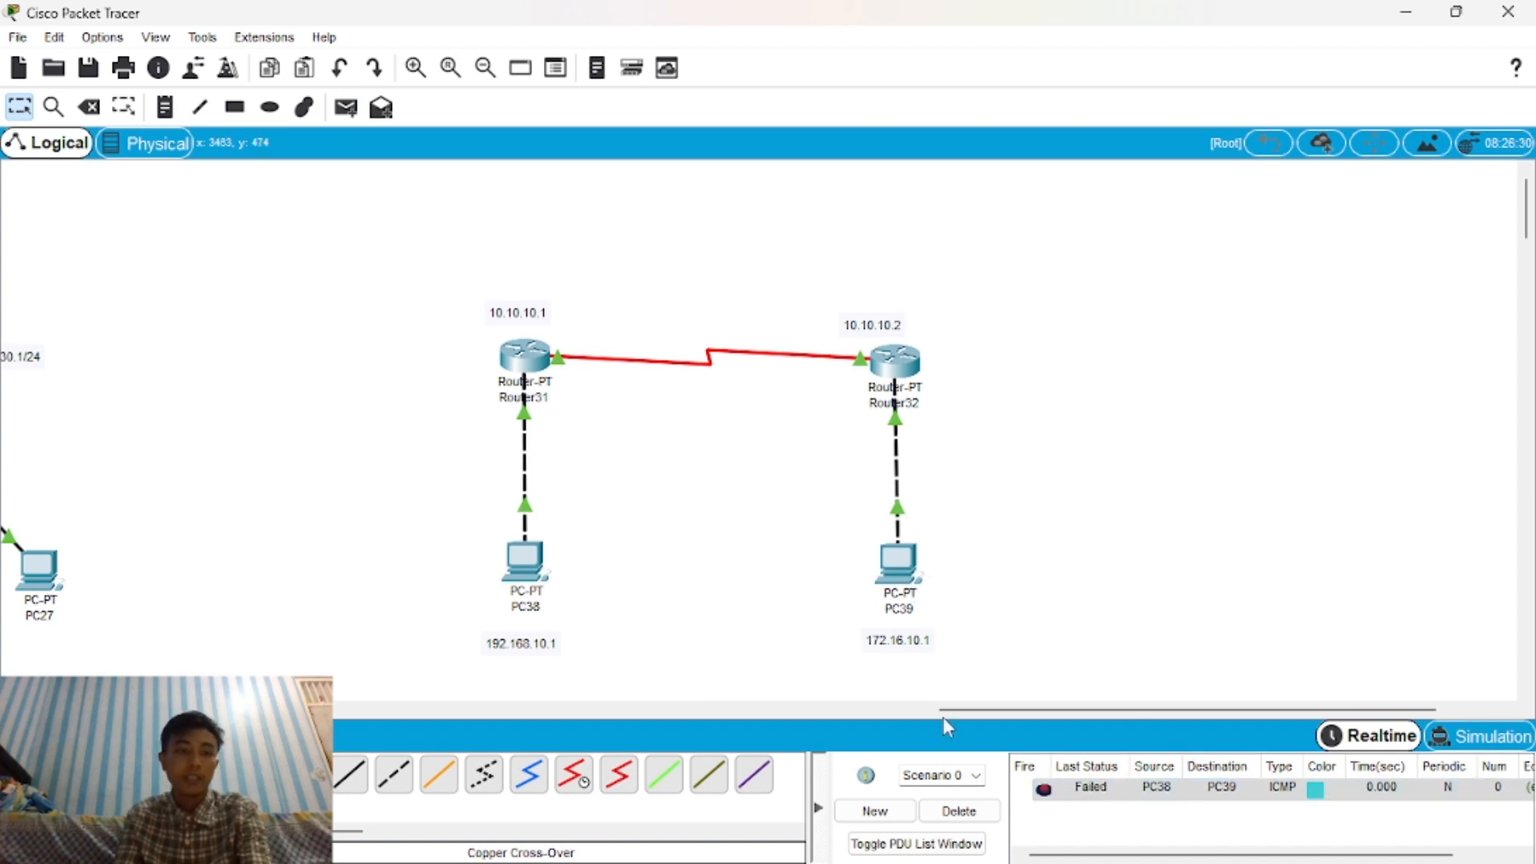
pyautogui.click(346, 107)
pyautogui.click(535, 579)
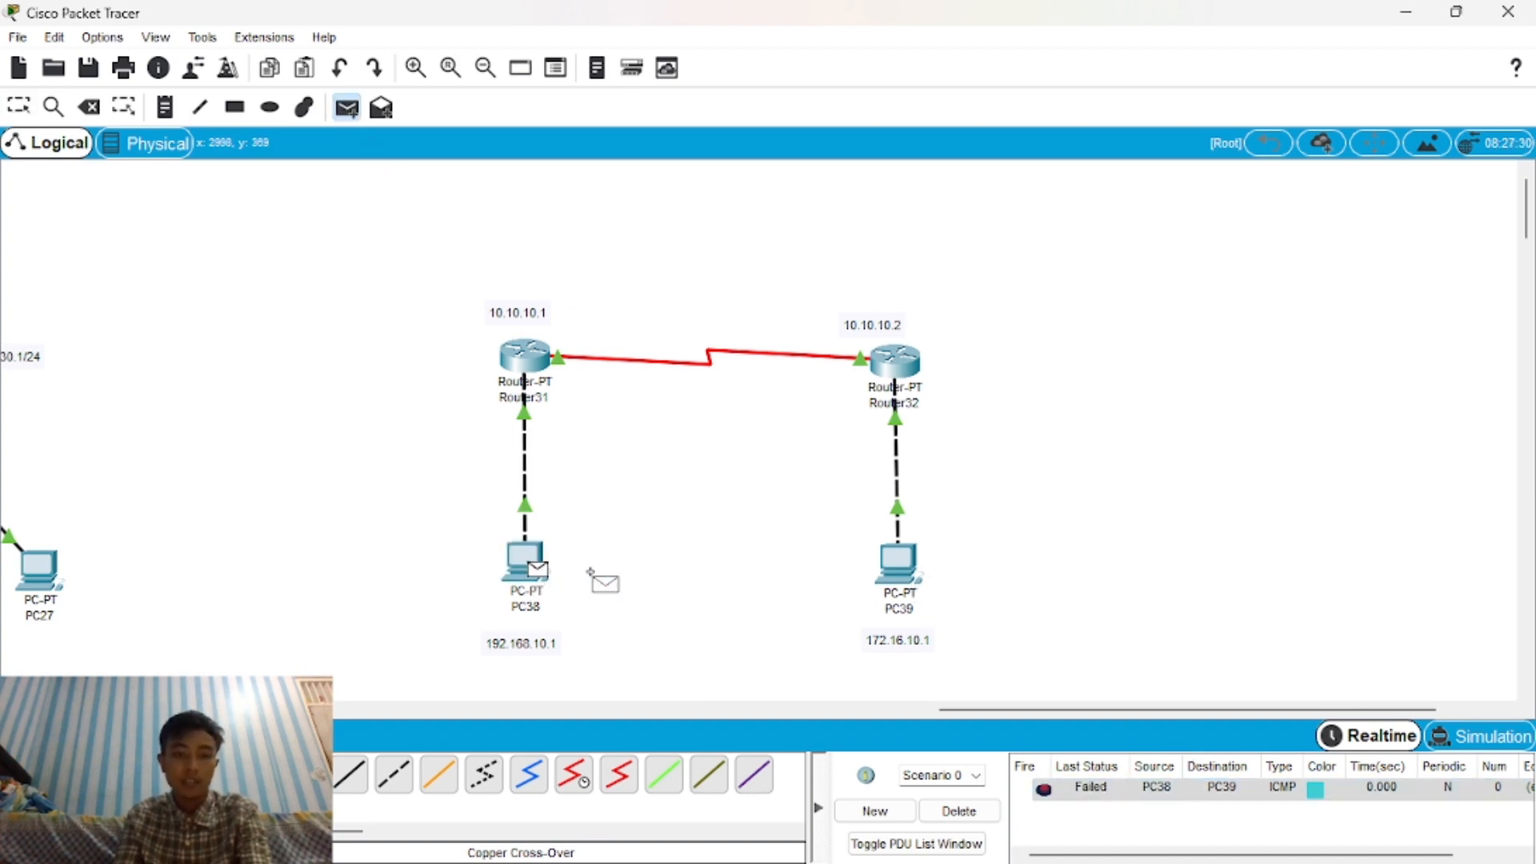
pyautogui.click(904, 574)
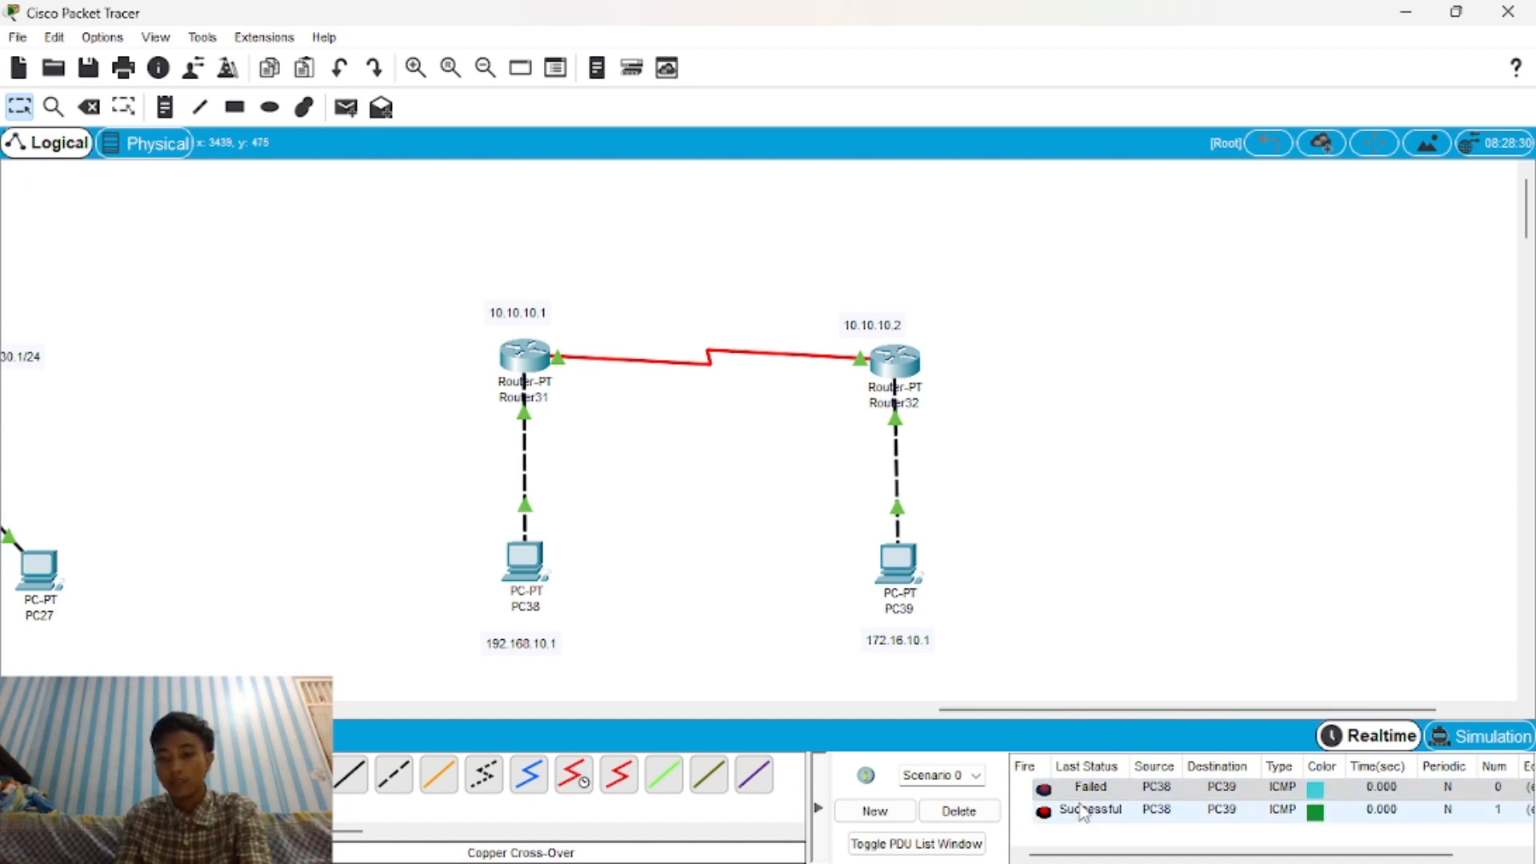
# Delete the current PDU scenario's test results and send a simple PDU from Router31 to Router32.
pyautogui.click(971, 812)
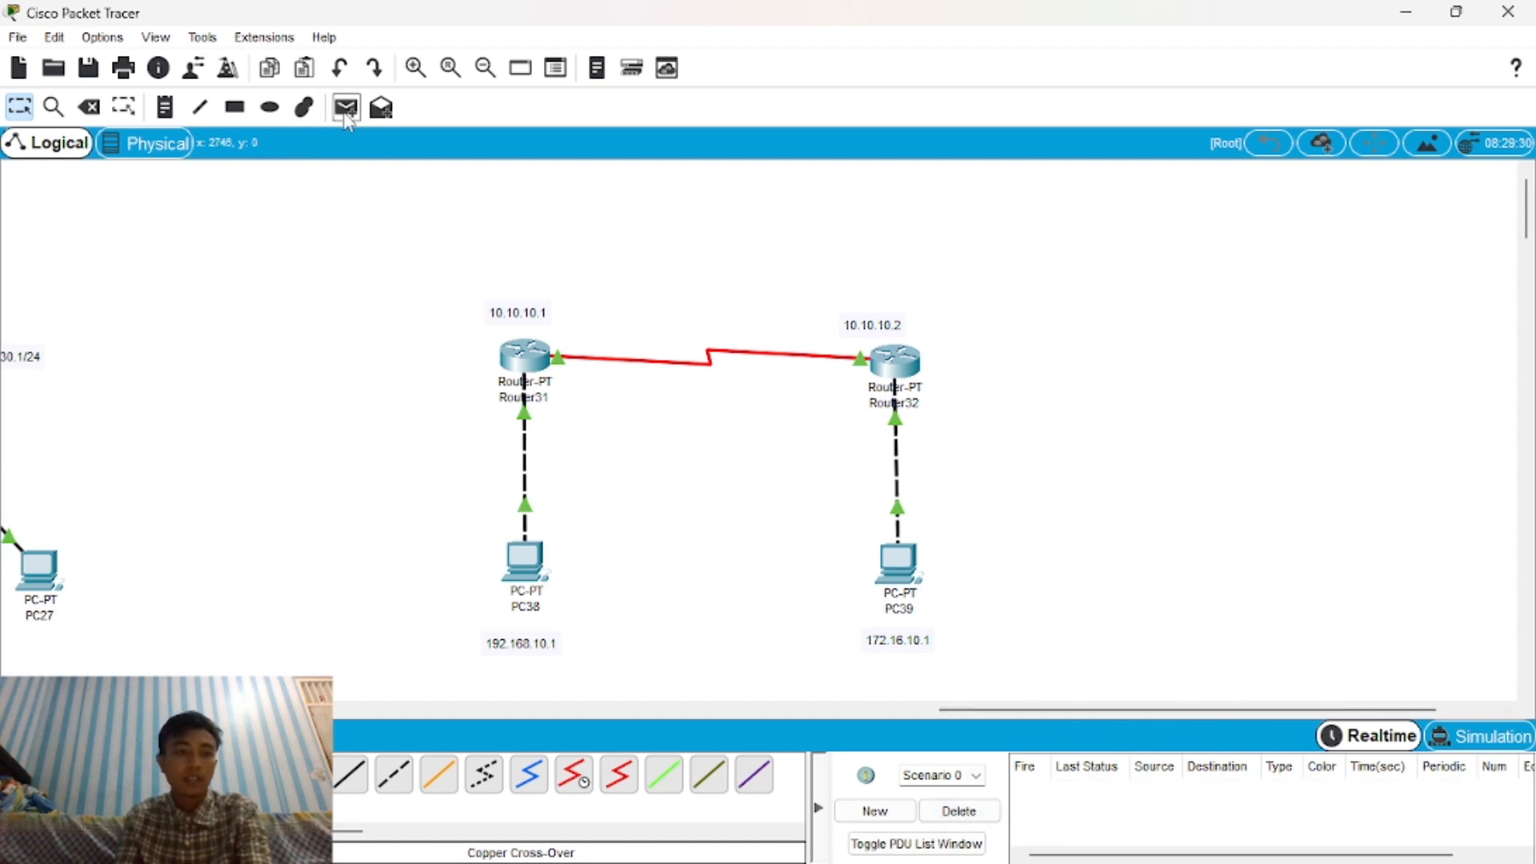
pyautogui.click(345, 106)
pyautogui.click(525, 356)
pyautogui.click(896, 364)
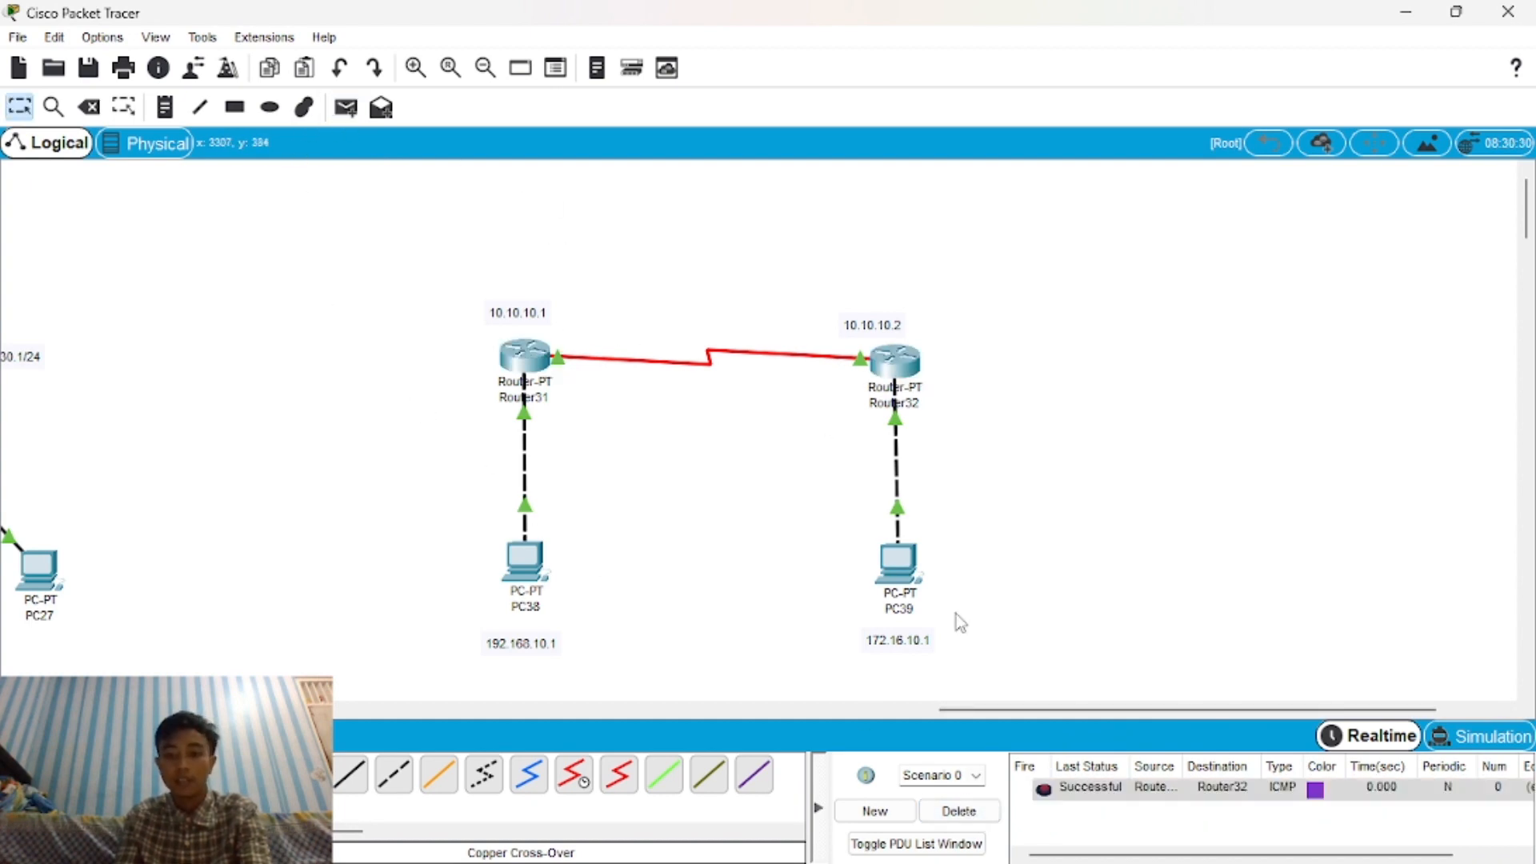
# Test the cross-network routes by sending simple PDUs from Router31 to PC39 and from Router32 to PC38.
pyautogui.click(346, 107)
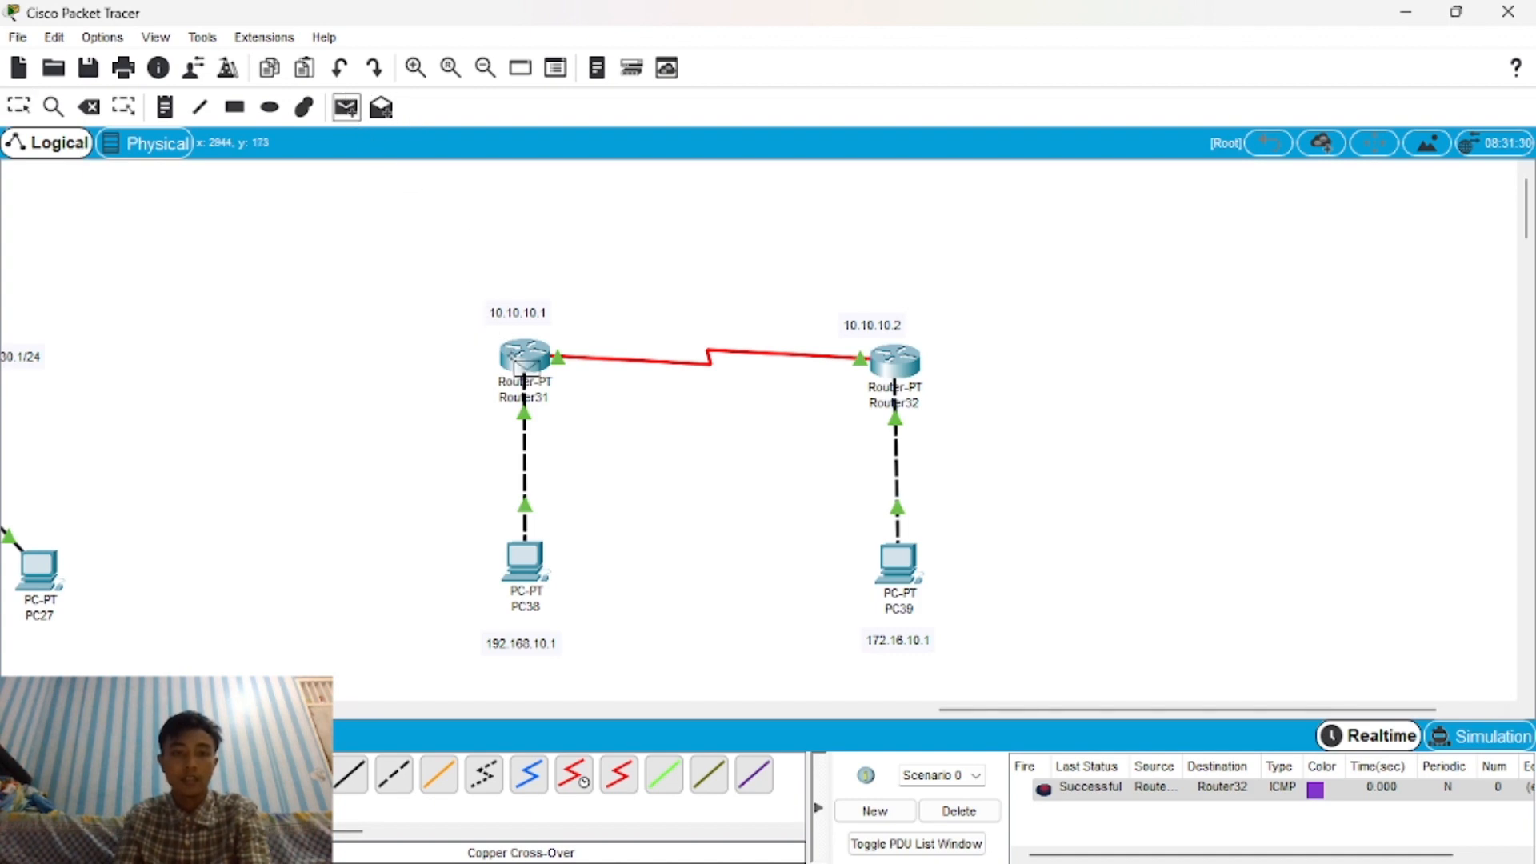
pyautogui.click(525, 362)
pyautogui.click(895, 560)
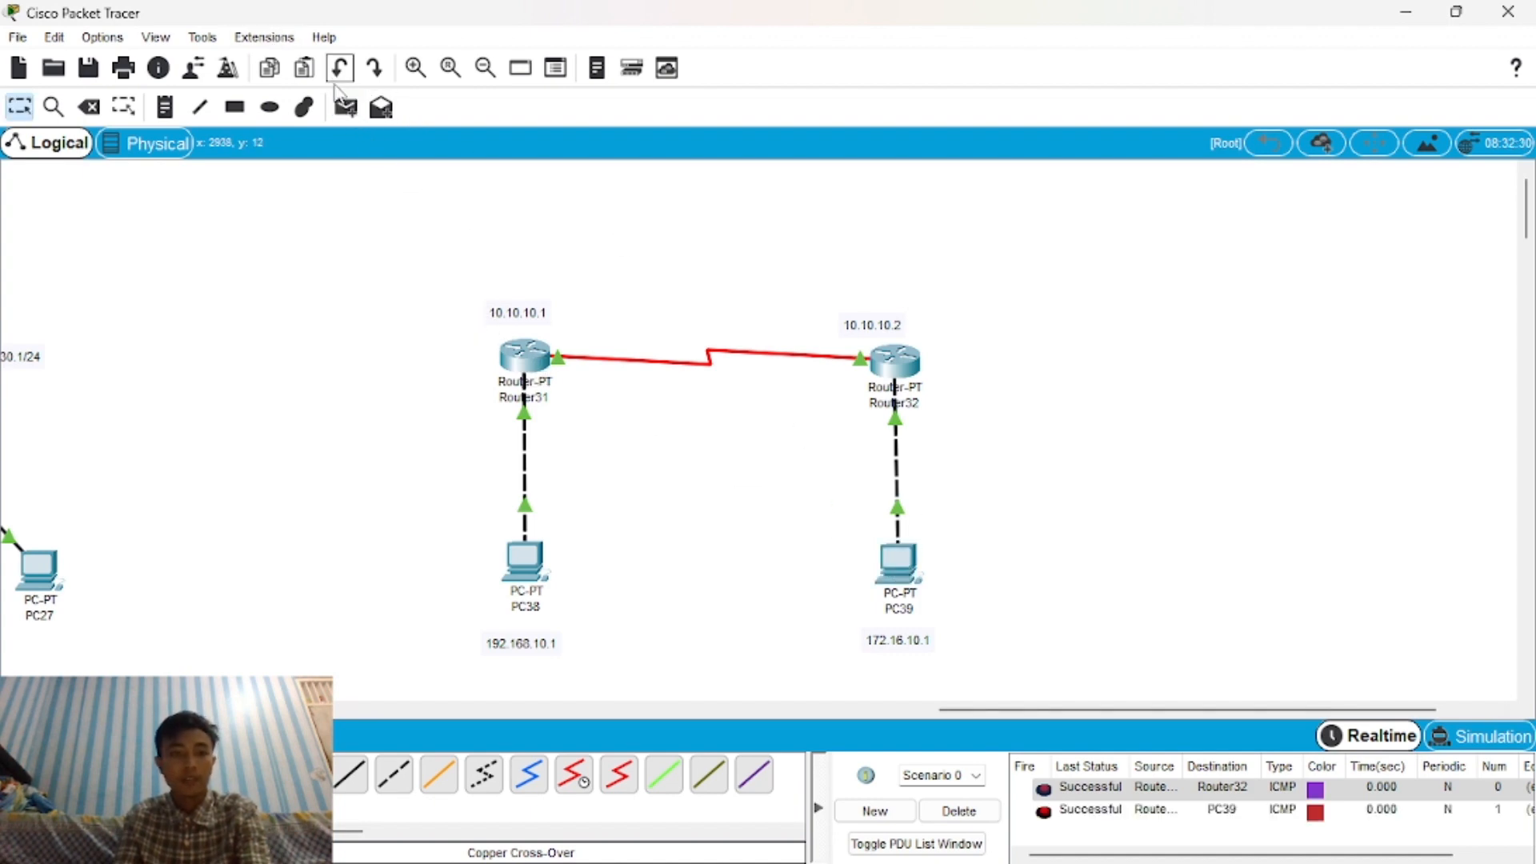
pyautogui.click(346, 106)
pyautogui.click(894, 361)
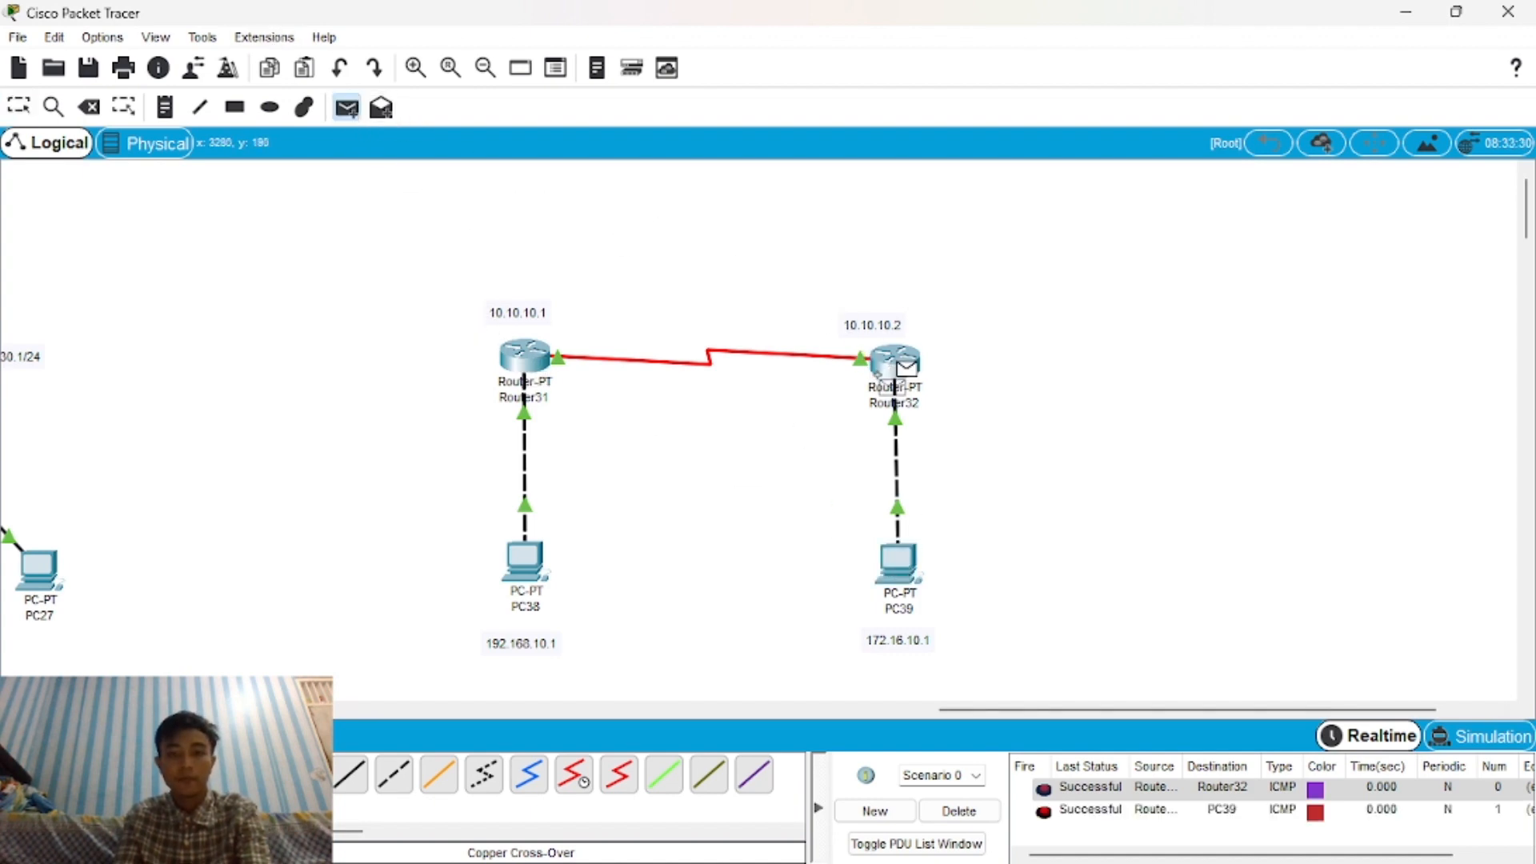
pyautogui.click(525, 562)
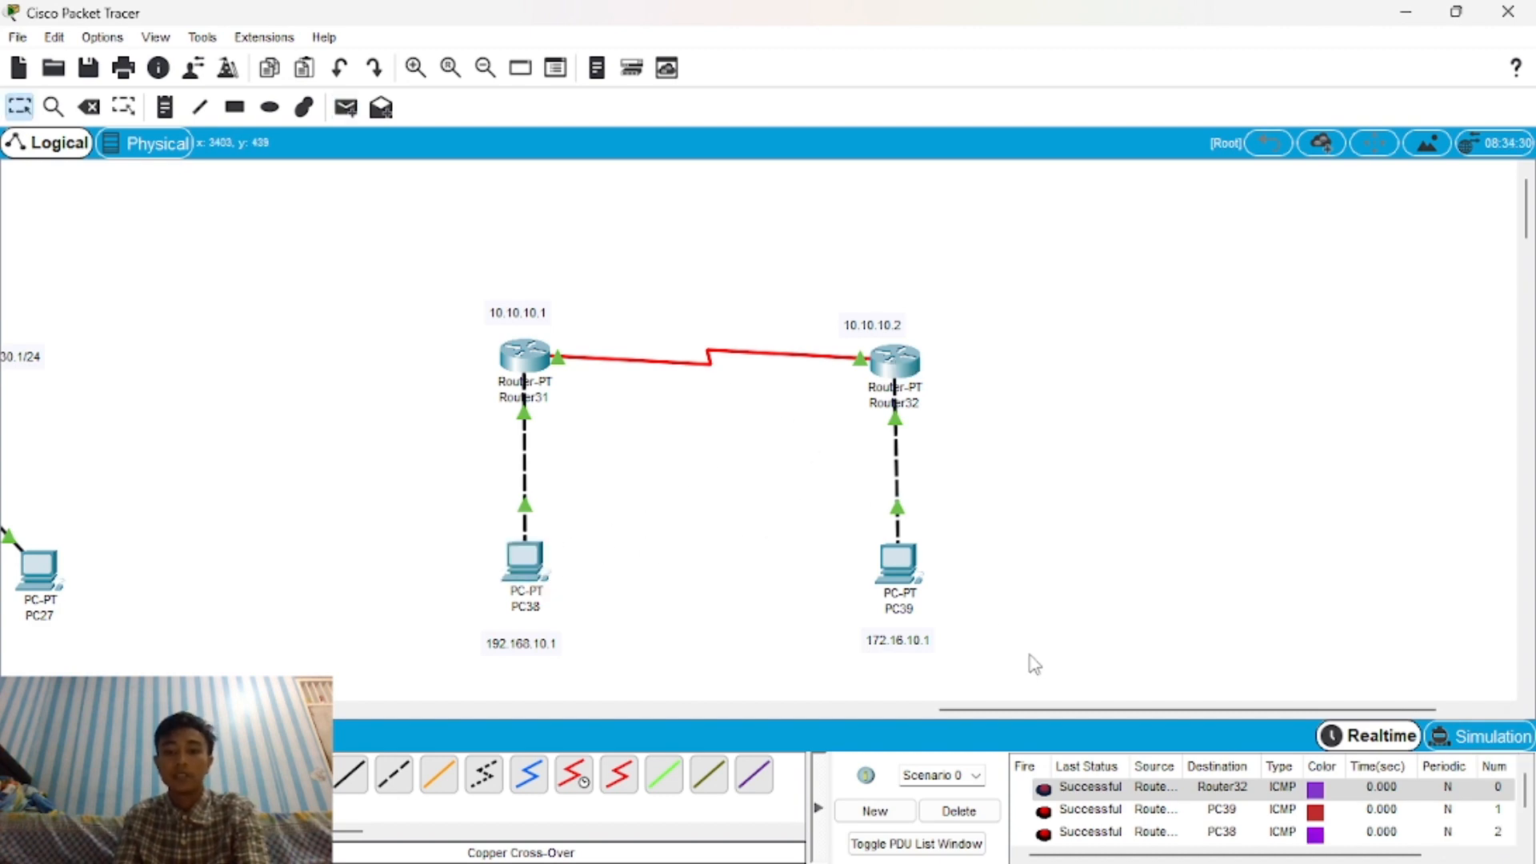